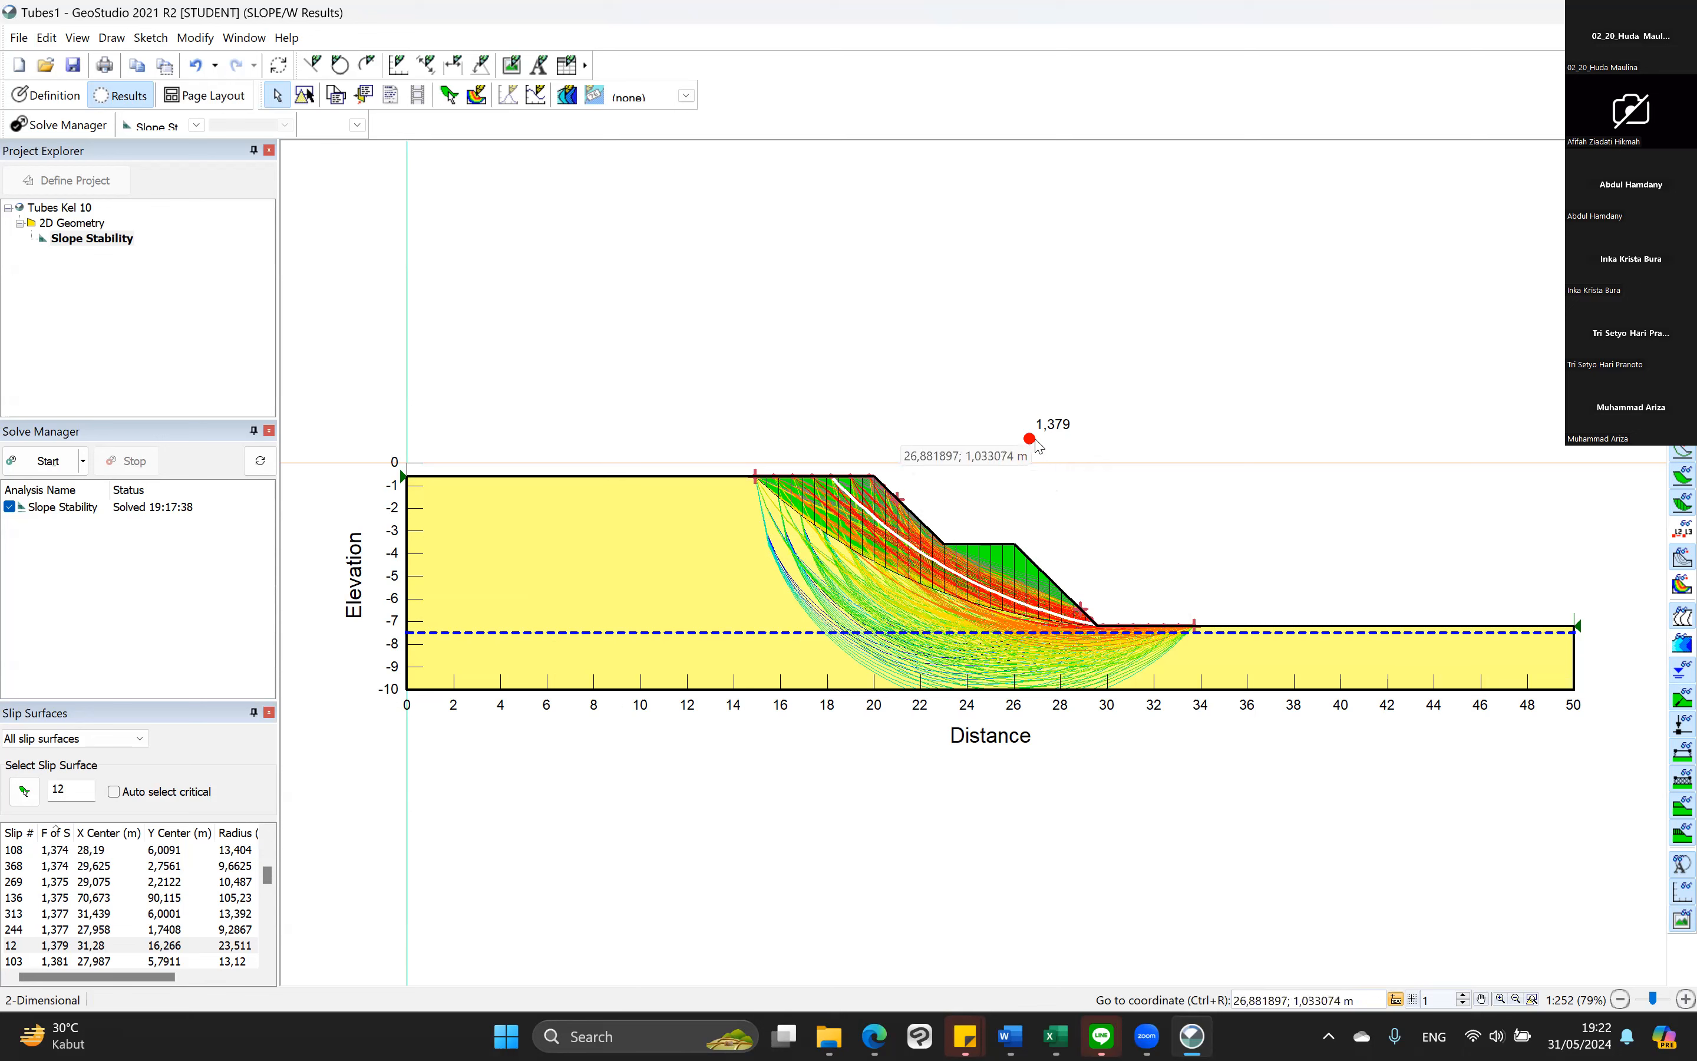
# Turn on automatic selection of the critical slip surface for the Slope Stability results.
pyautogui.click(114, 793)
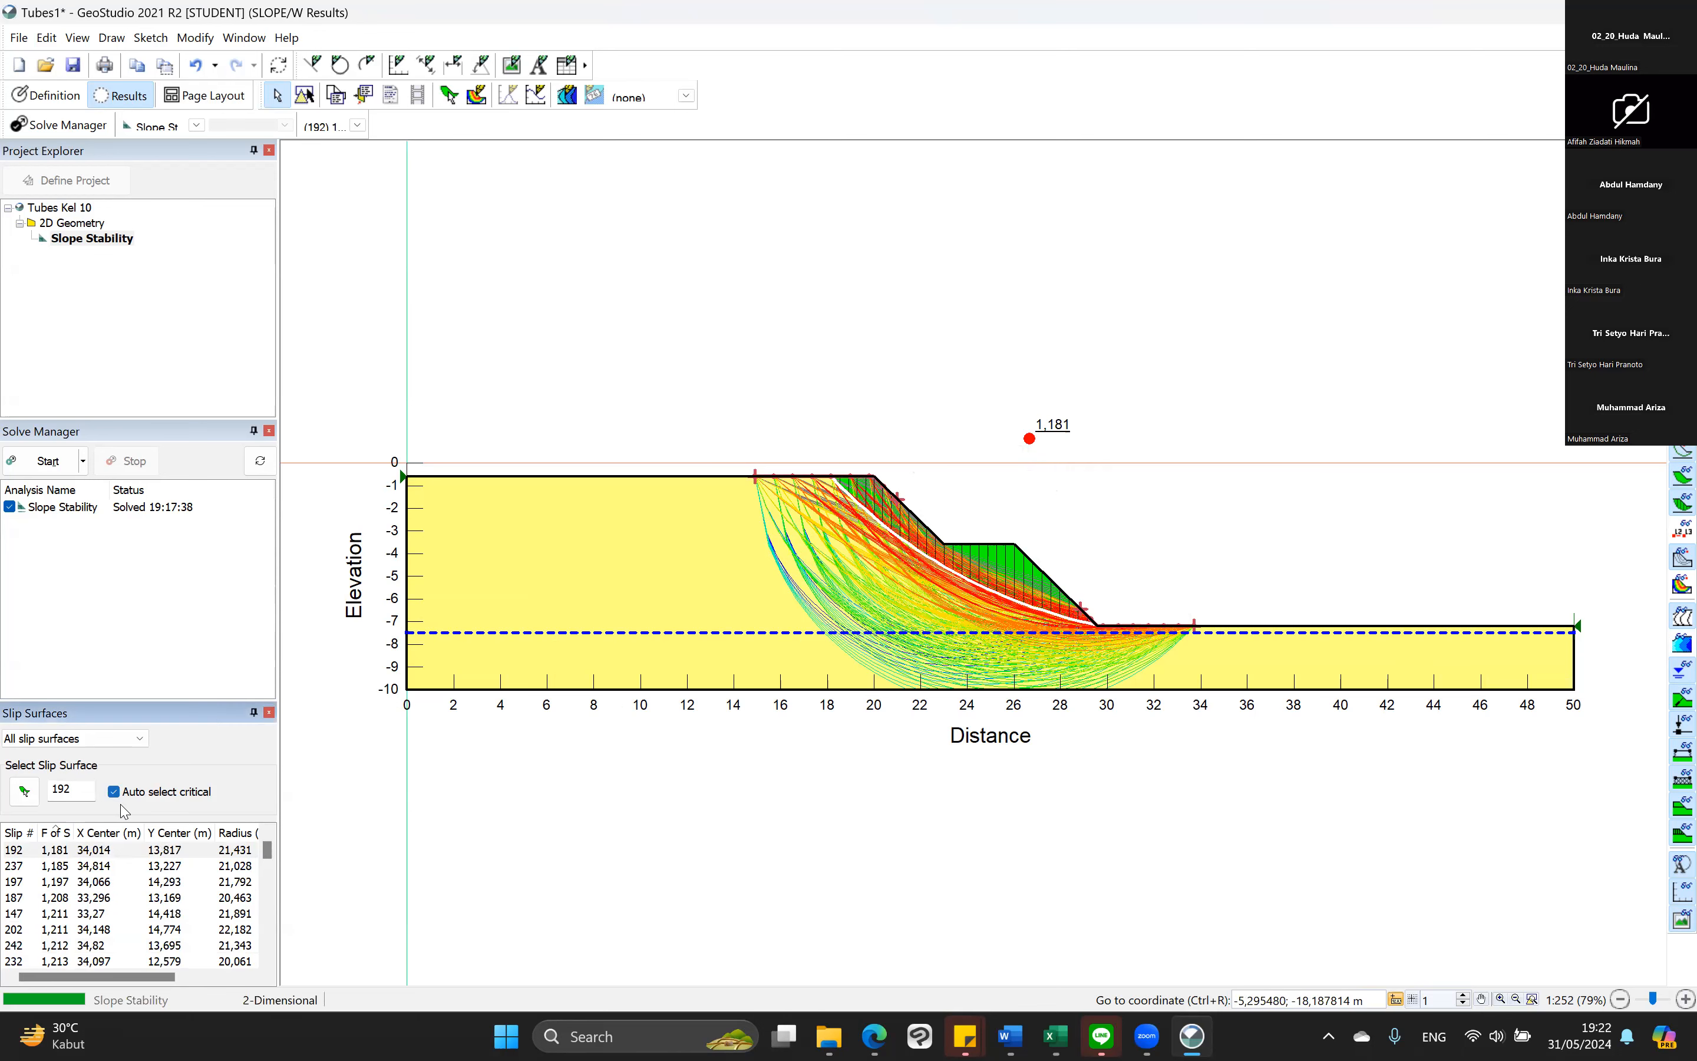
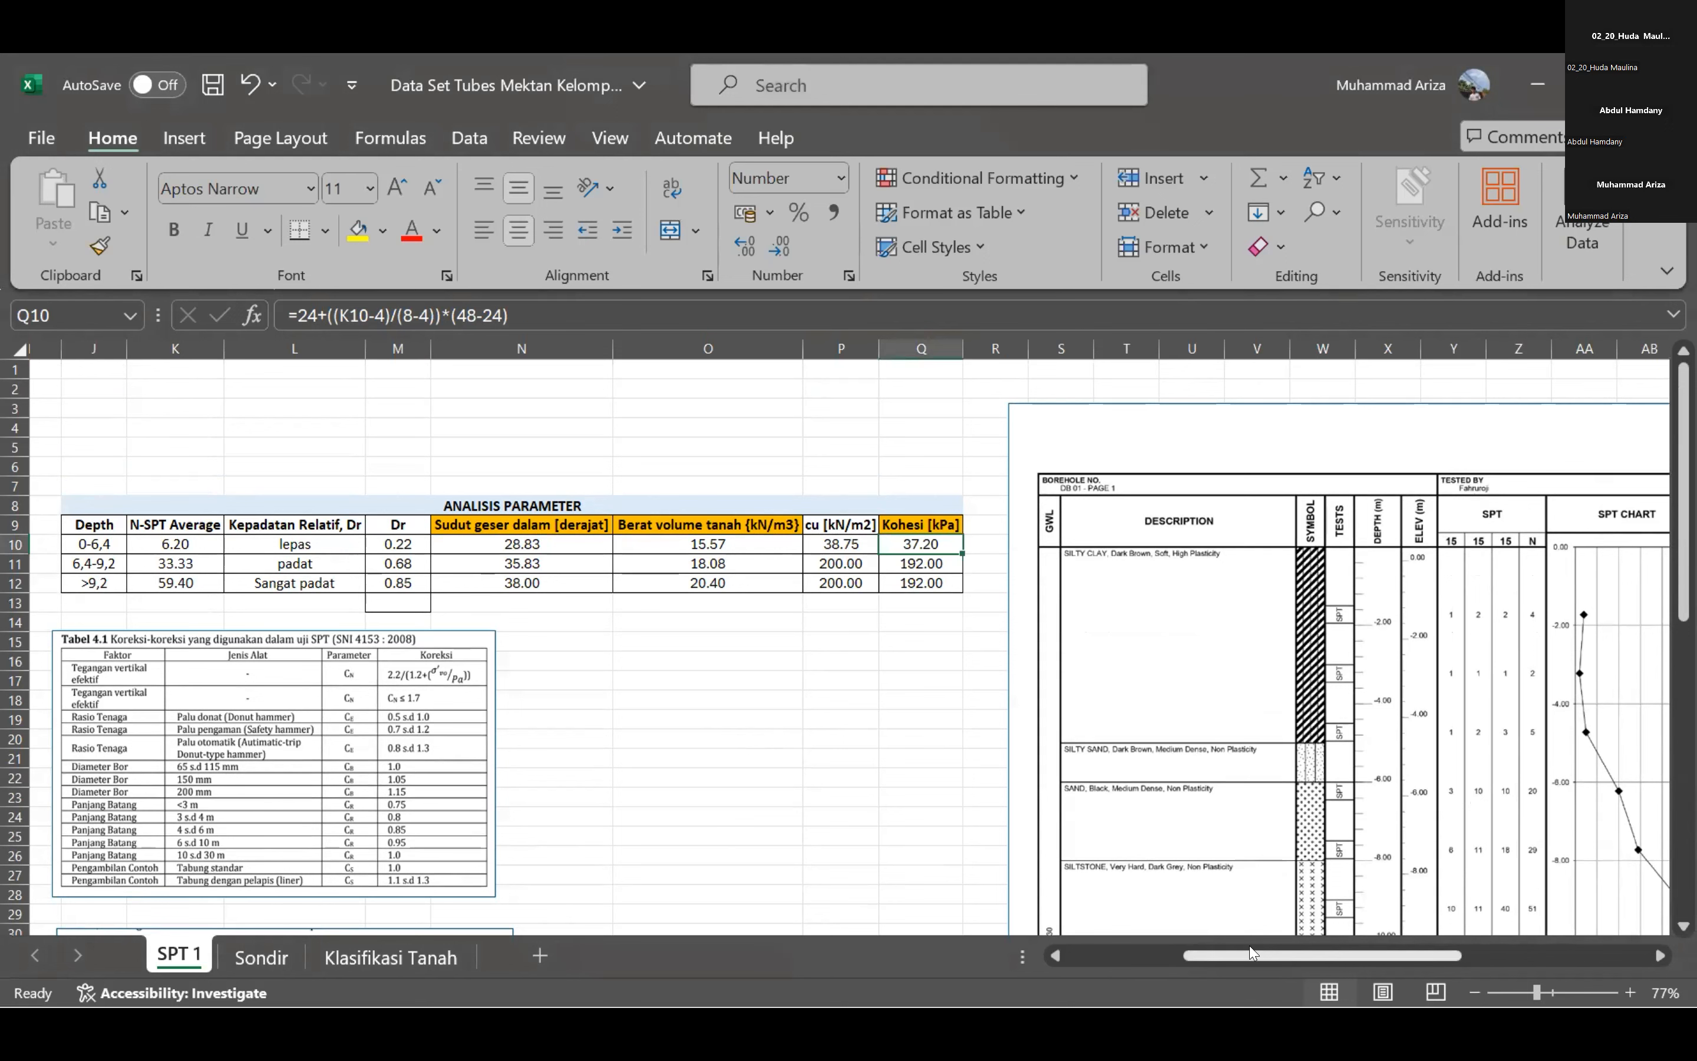
# Examine the cone resistance, sleeve friction and friction ratio charts on the Sondir sheet.
pyautogui.hscroll(-1, 1252, 951)
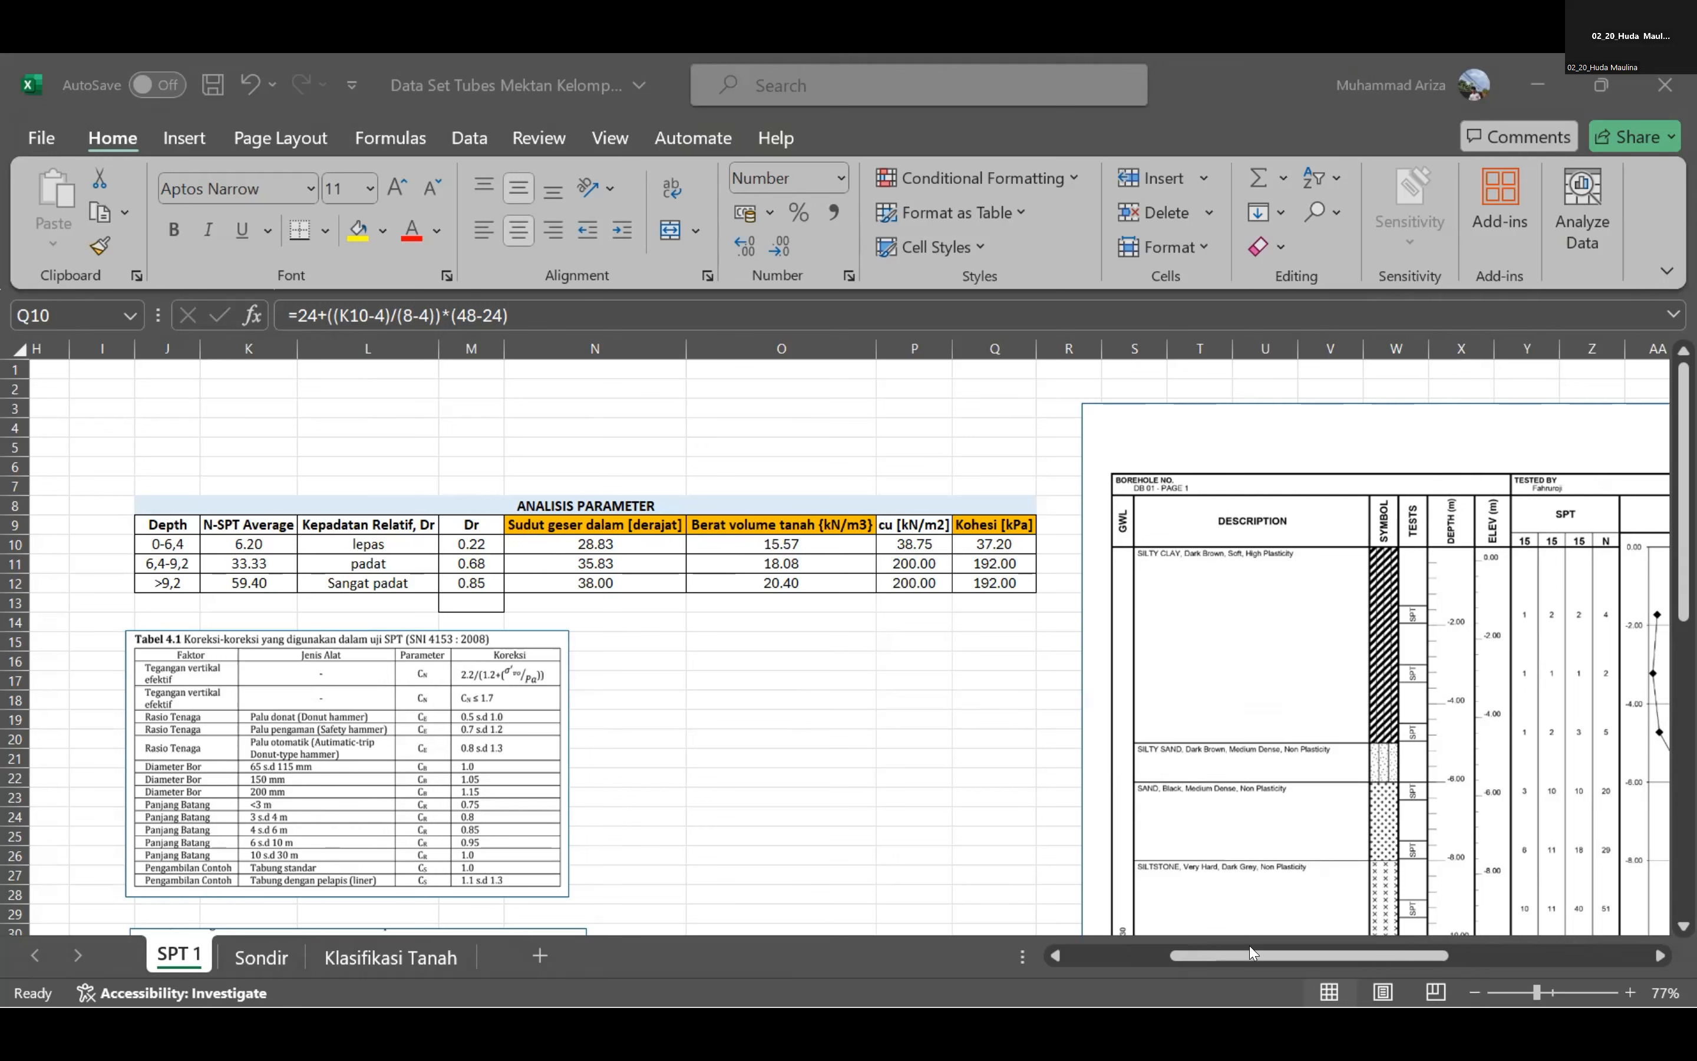
pyautogui.moveTo(1250, 947); pyautogui.dragTo(1250, 946)
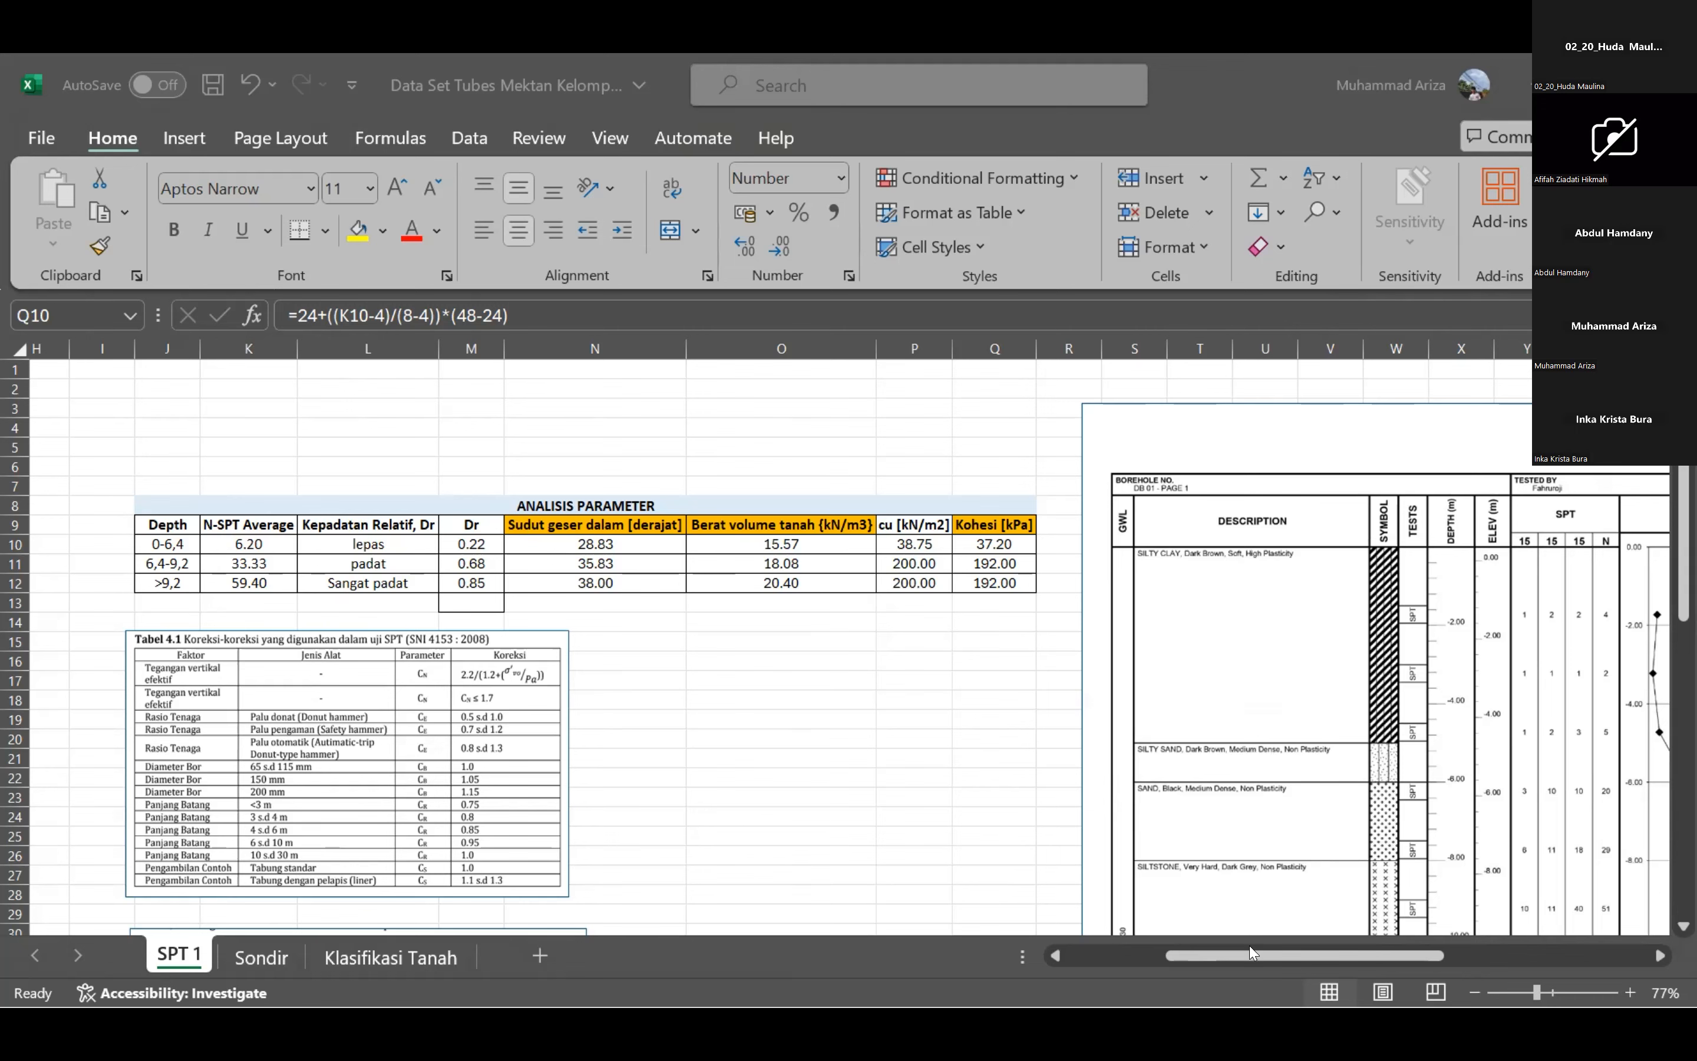
pyautogui.hotkey('ctrl', 'pagedown')
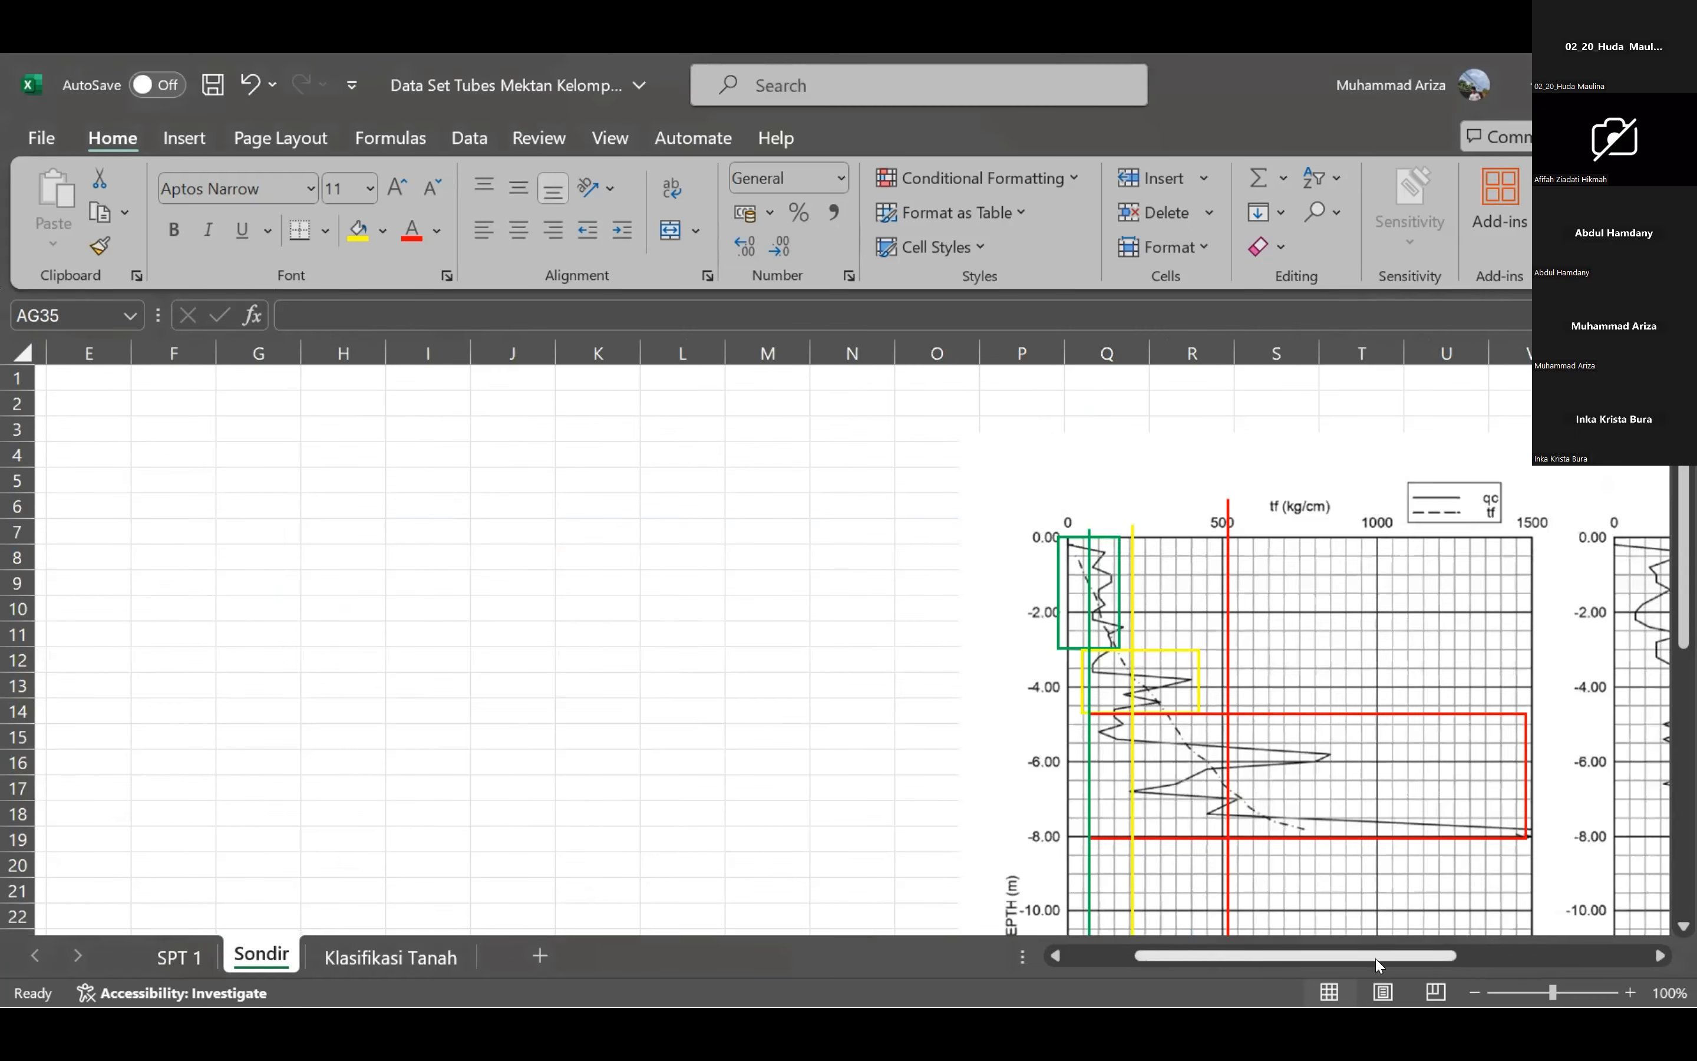
pyautogui.hscroll(3, 379, 583)
pyautogui.scroll(-1, 377, 892)
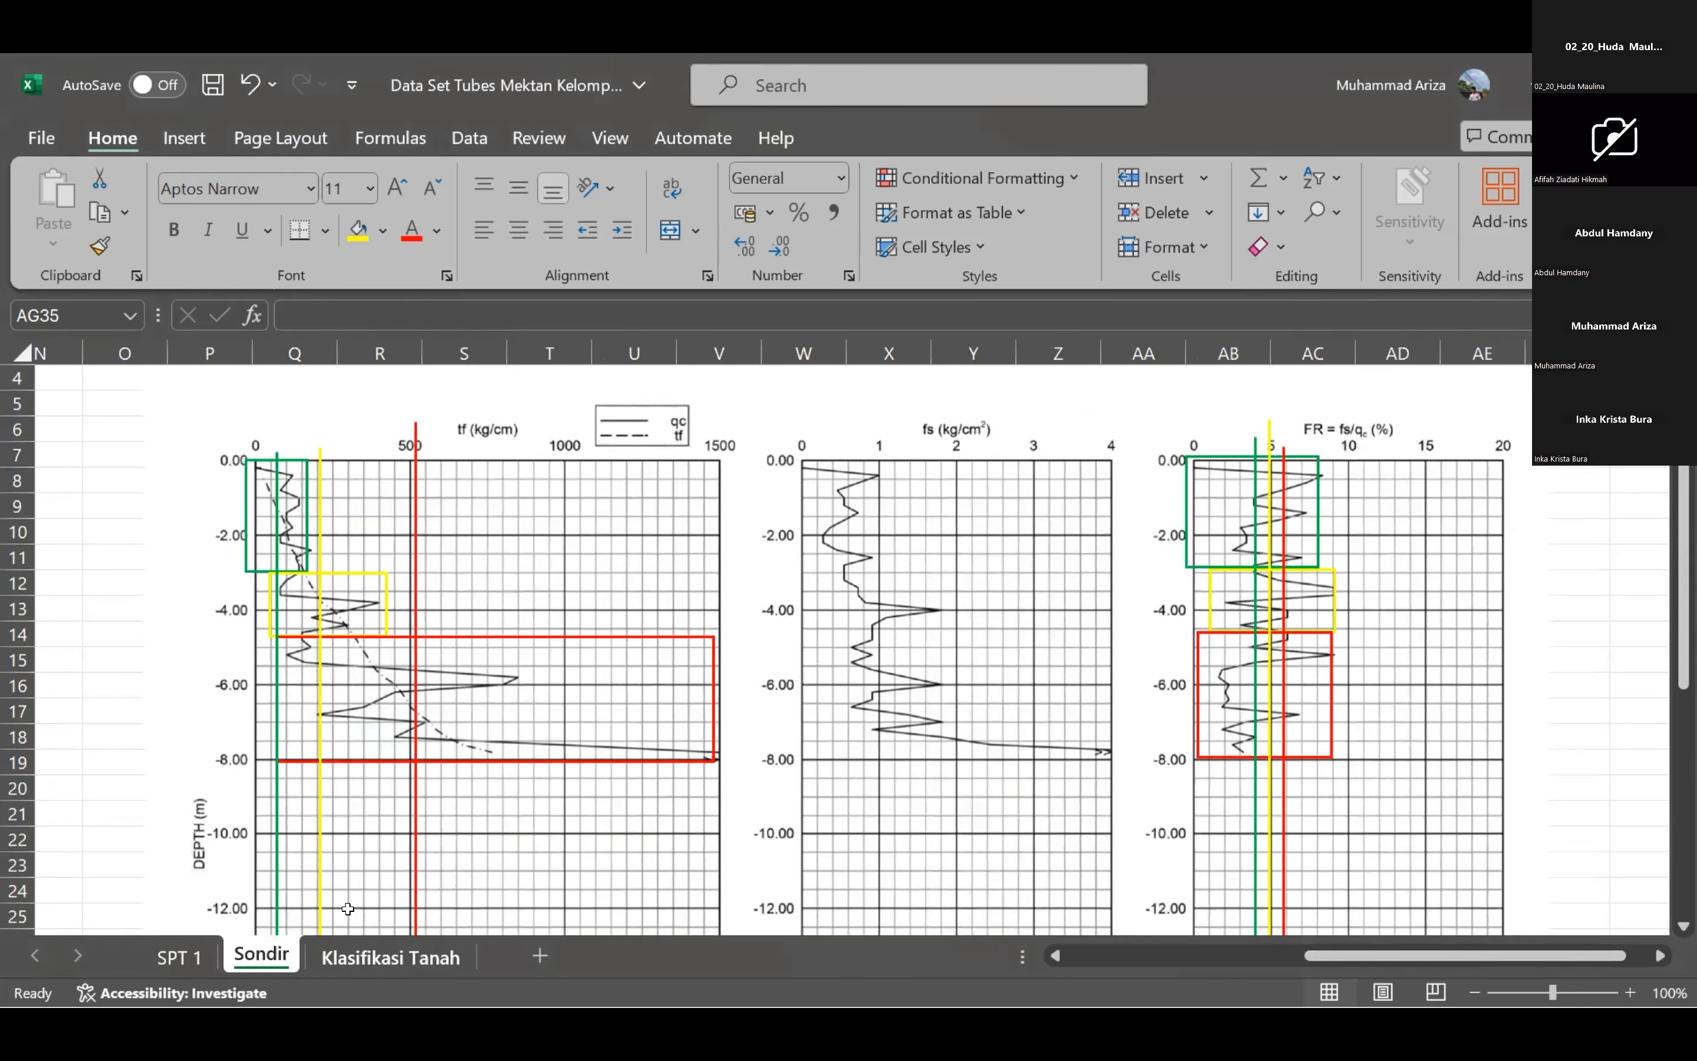
# Change the first depth range in the Klasifikasi Tanah soil table, cell B31, to 0 - 2,8 m.
pyautogui.hotkey('ctrl', 'pagedown')
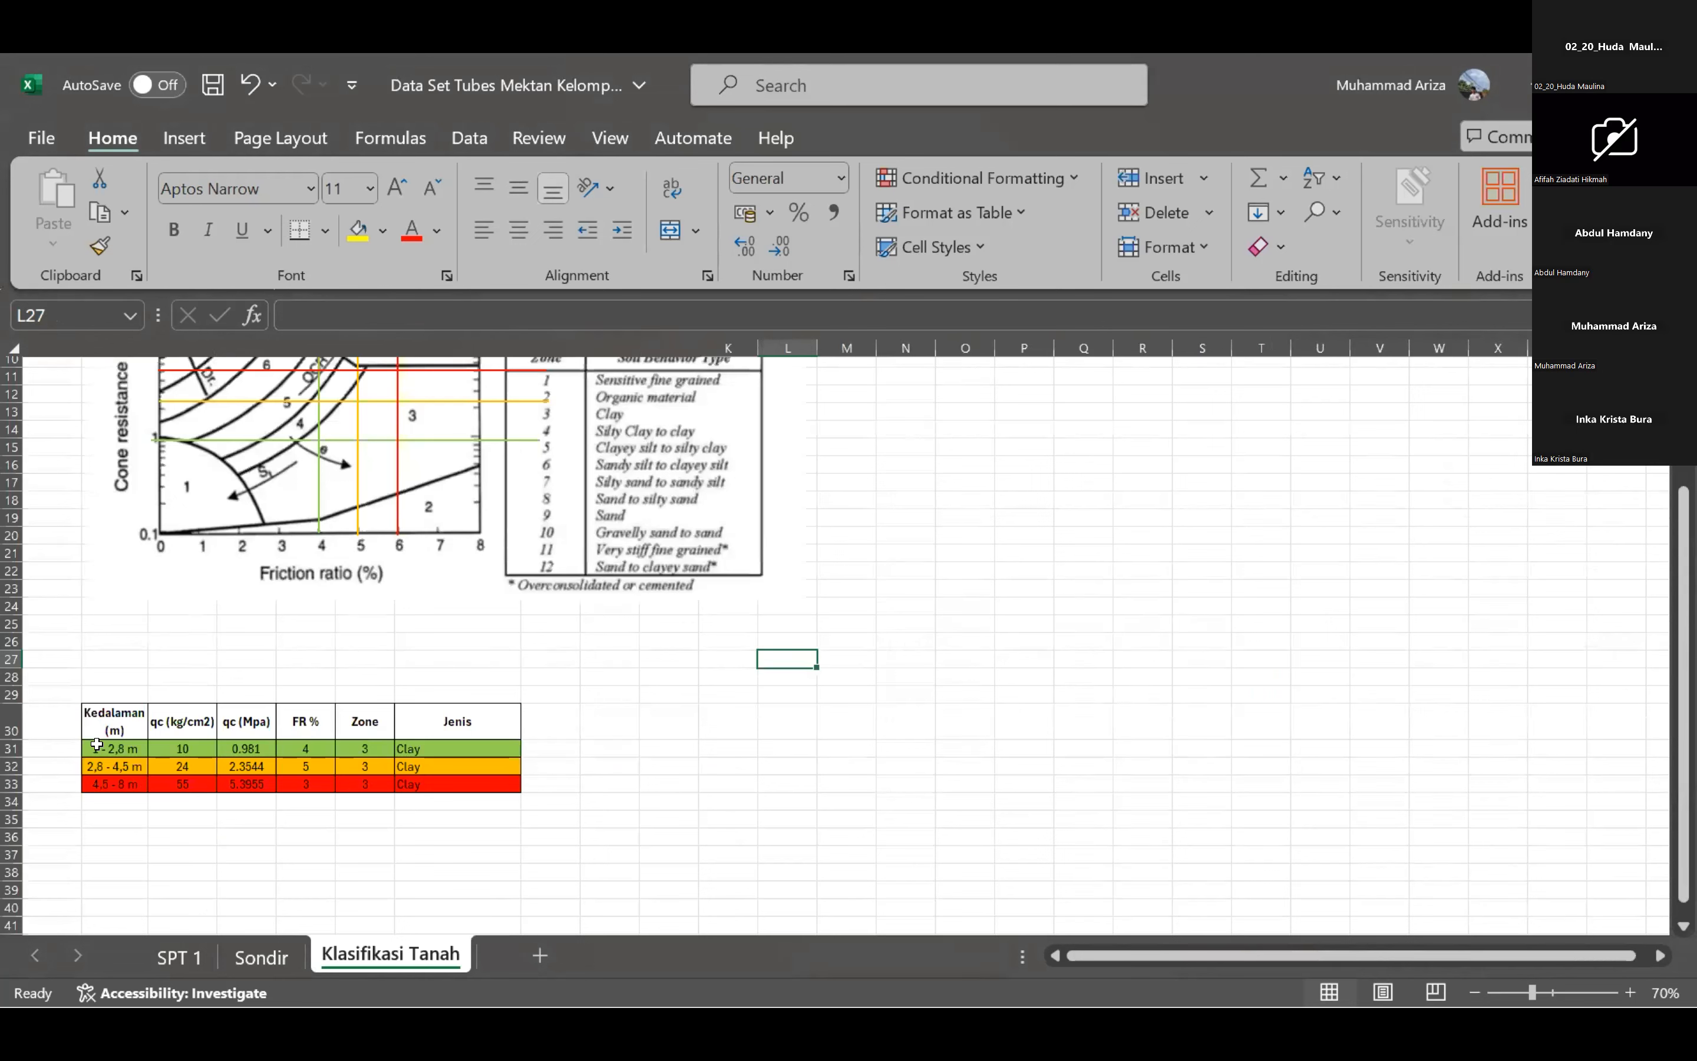
pyautogui.click(97, 745)
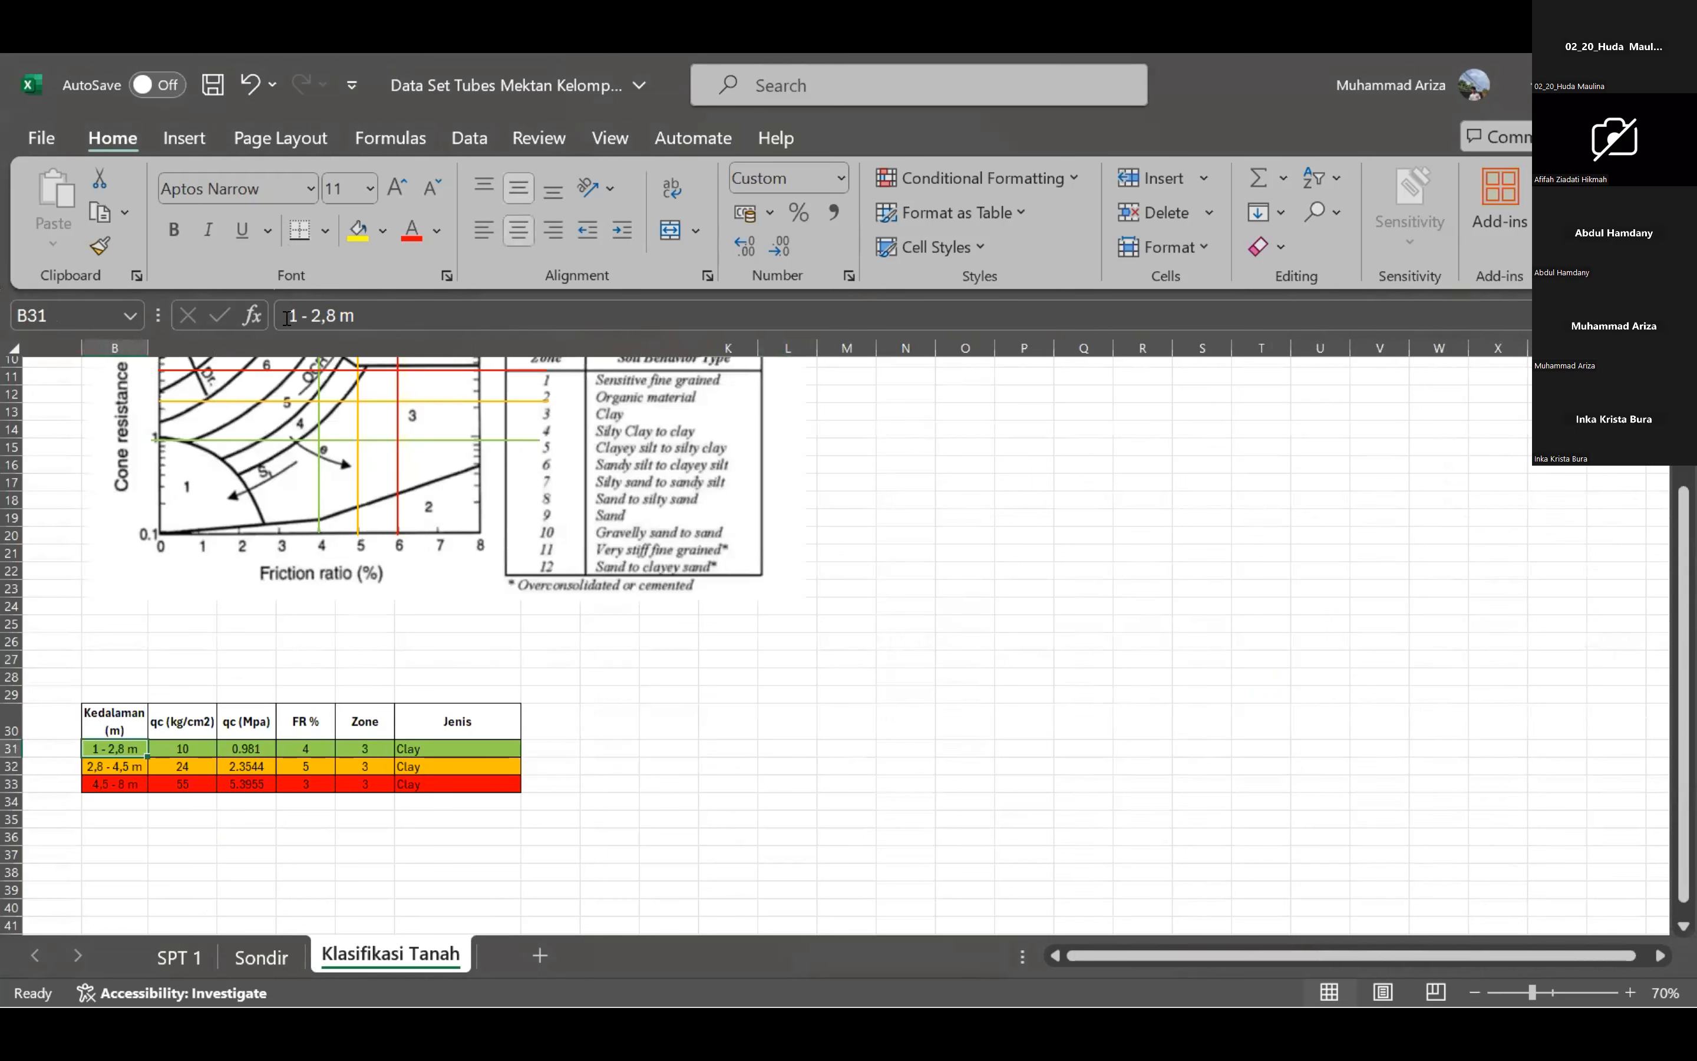
pyautogui.click(287, 318)
pyautogui.press('Delete')
pyautogui.write('0')
pyautogui.press('Return')
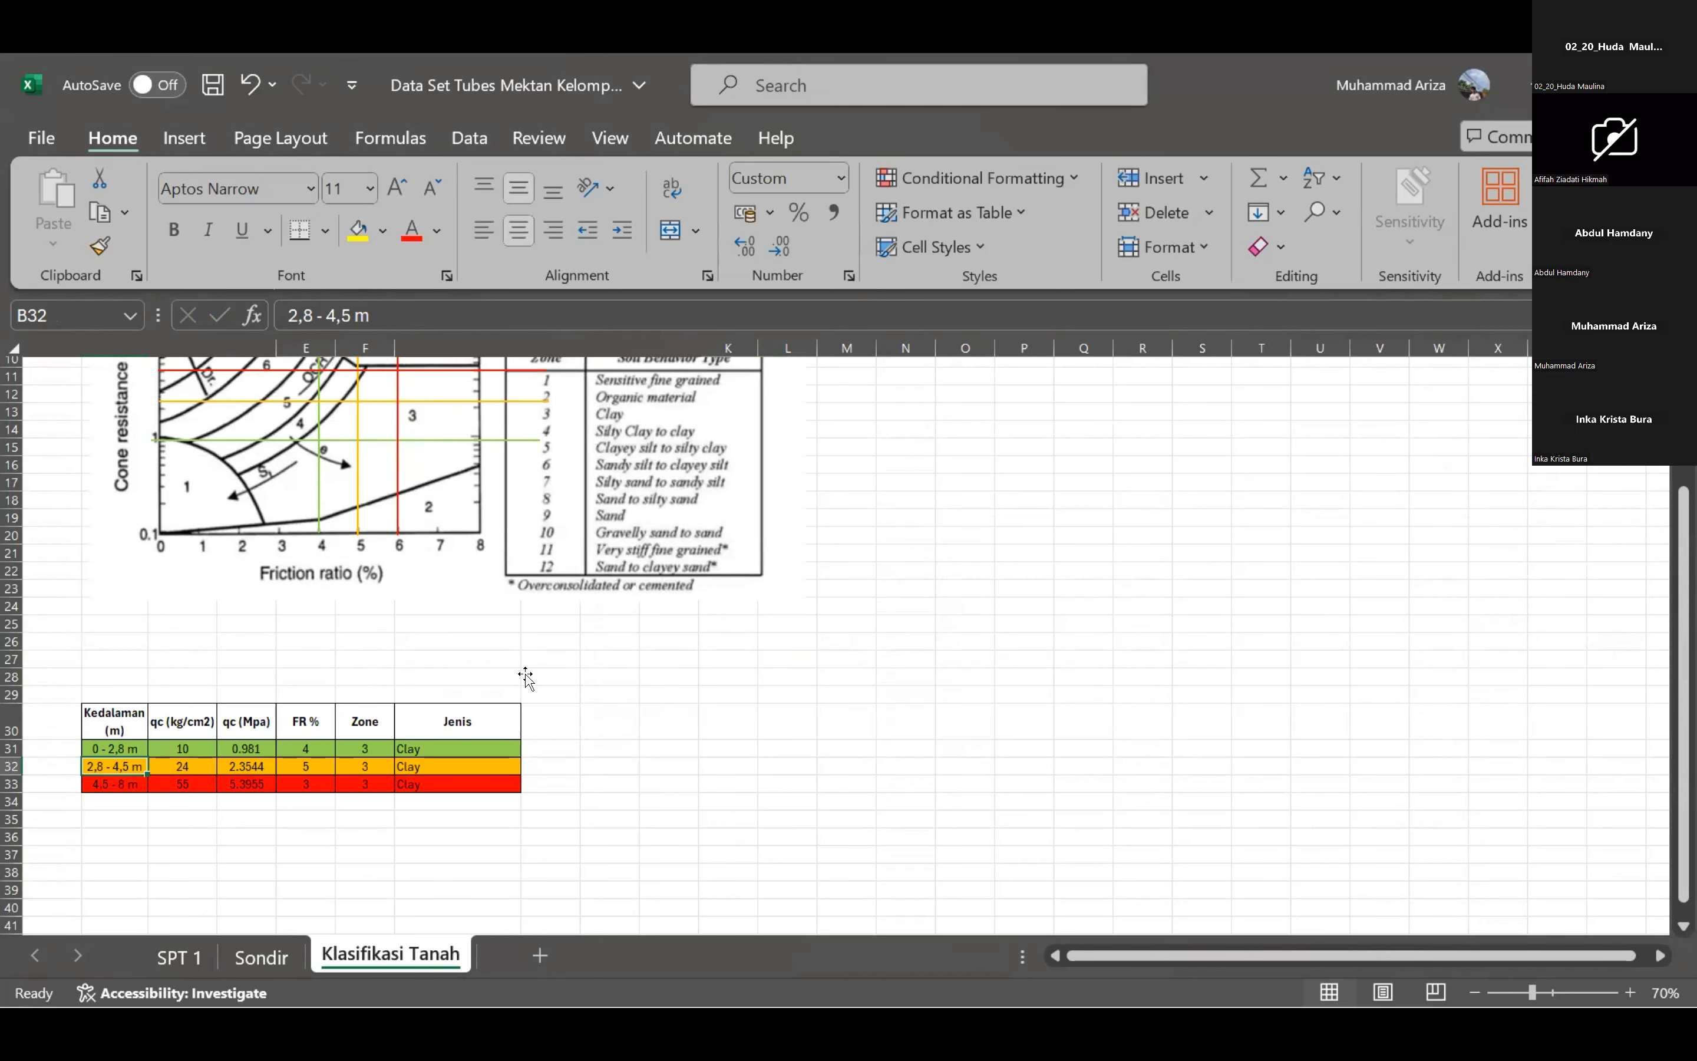
pyautogui.scroll(3, 526, 678)
pyautogui.scroll(-2, 537, 689)
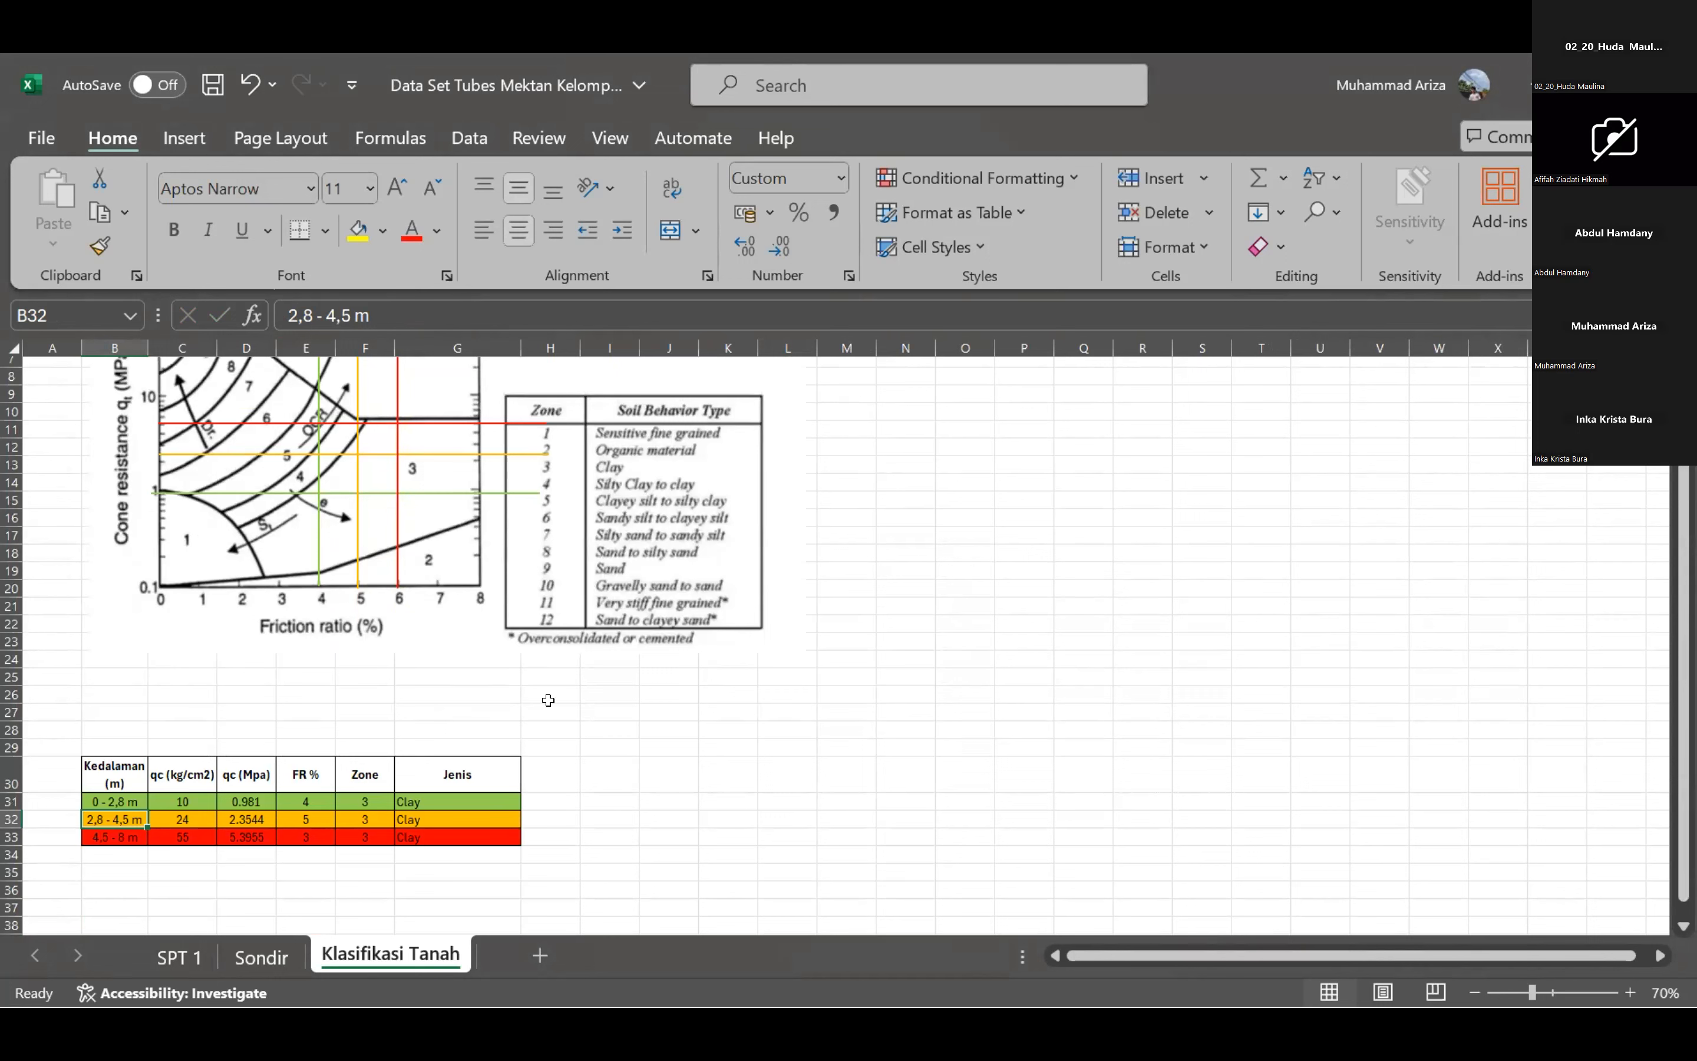
pyautogui.hotkey('alt', 'Tab')
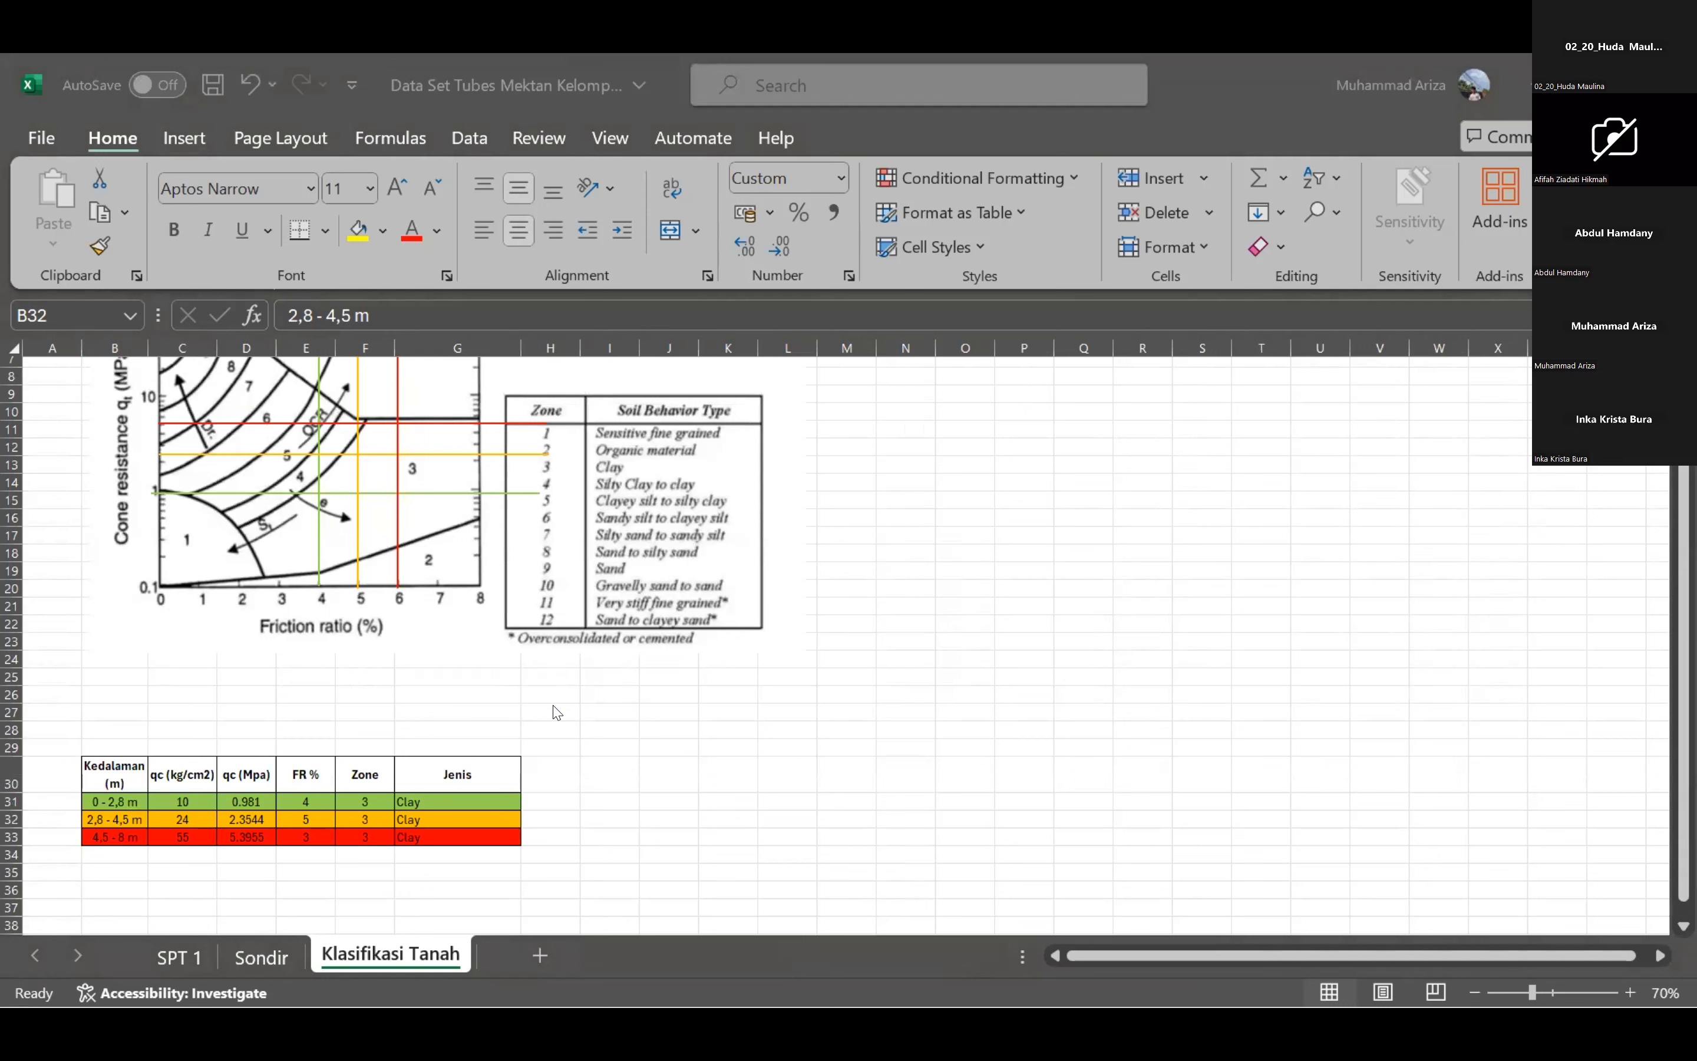
pyautogui.hotkey('alt', 'Tab')
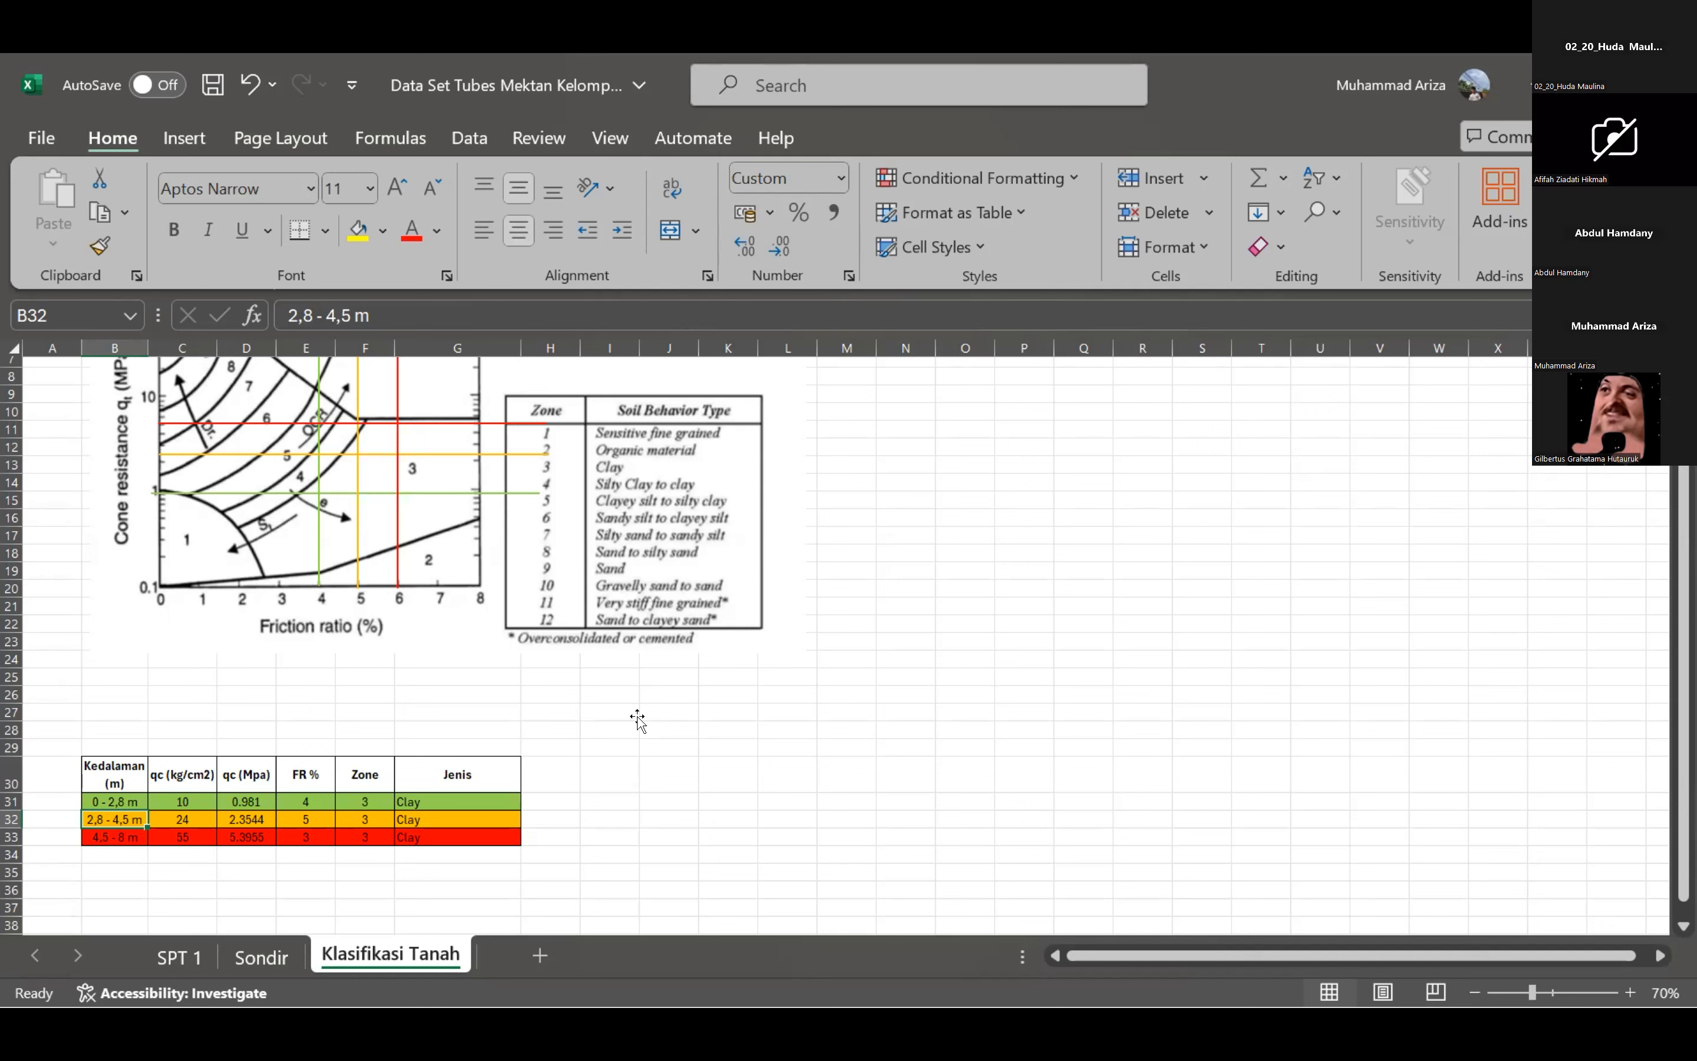
pyautogui.hotkey('alt', 'Tab')
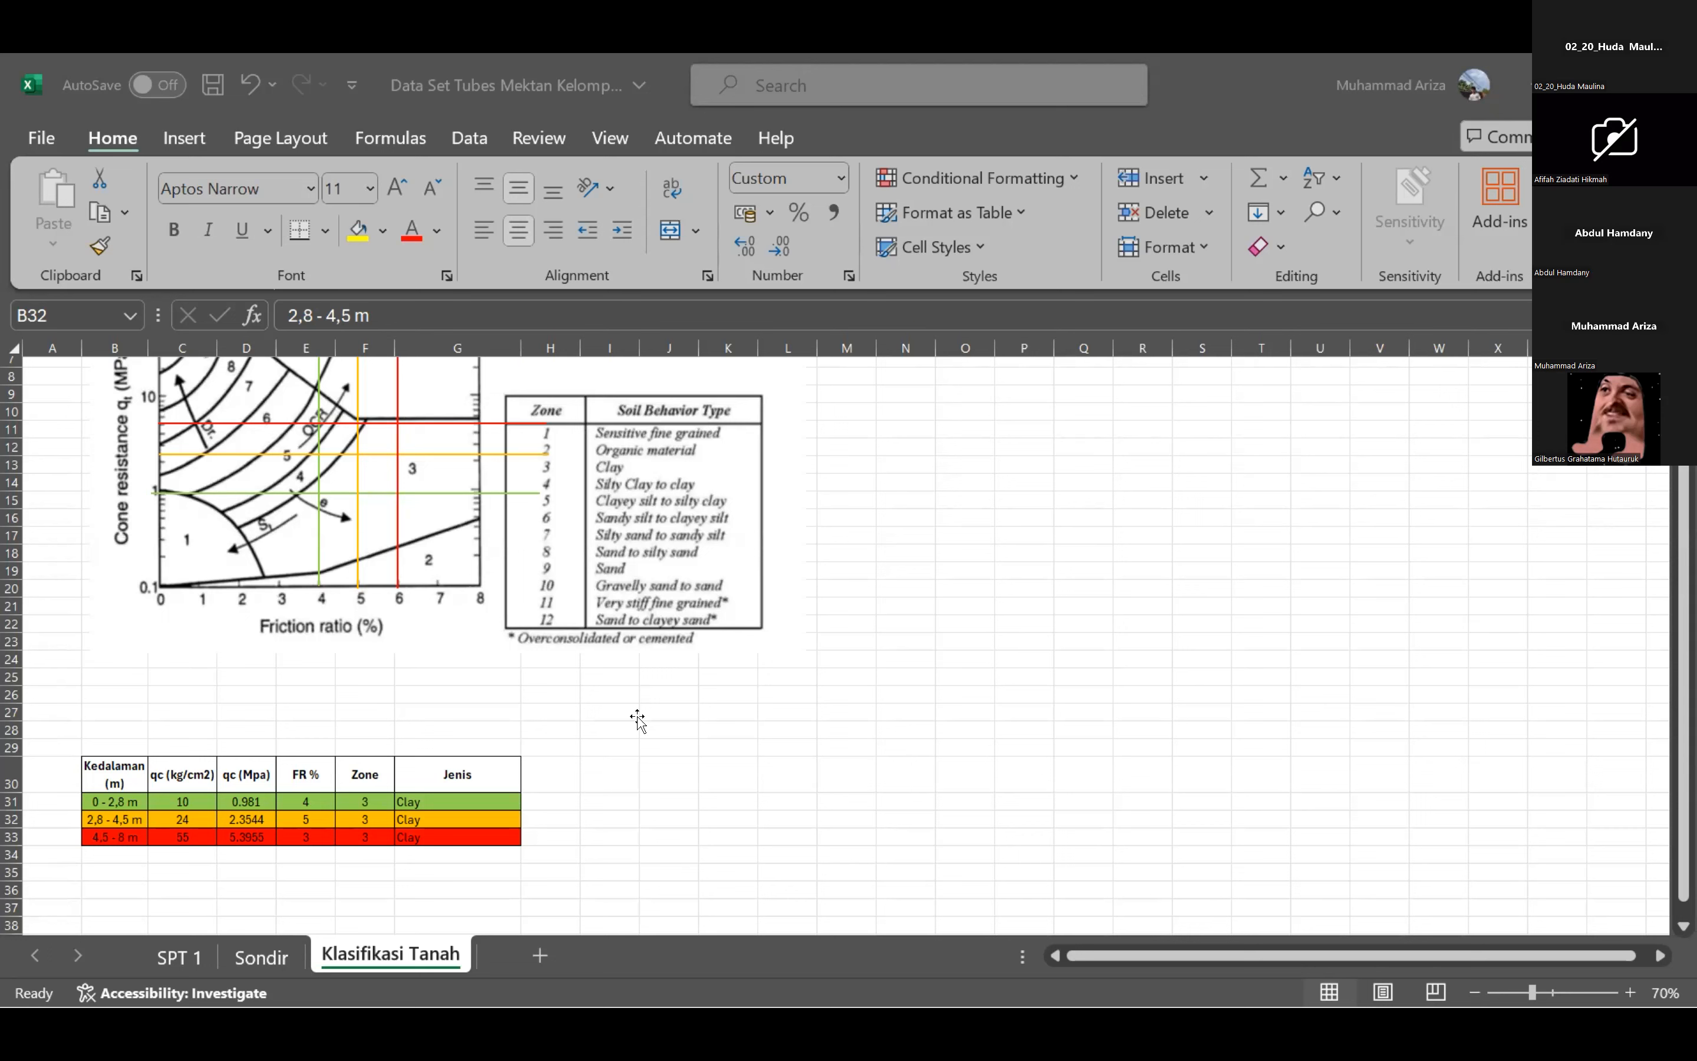
pyautogui.click(593, 698)
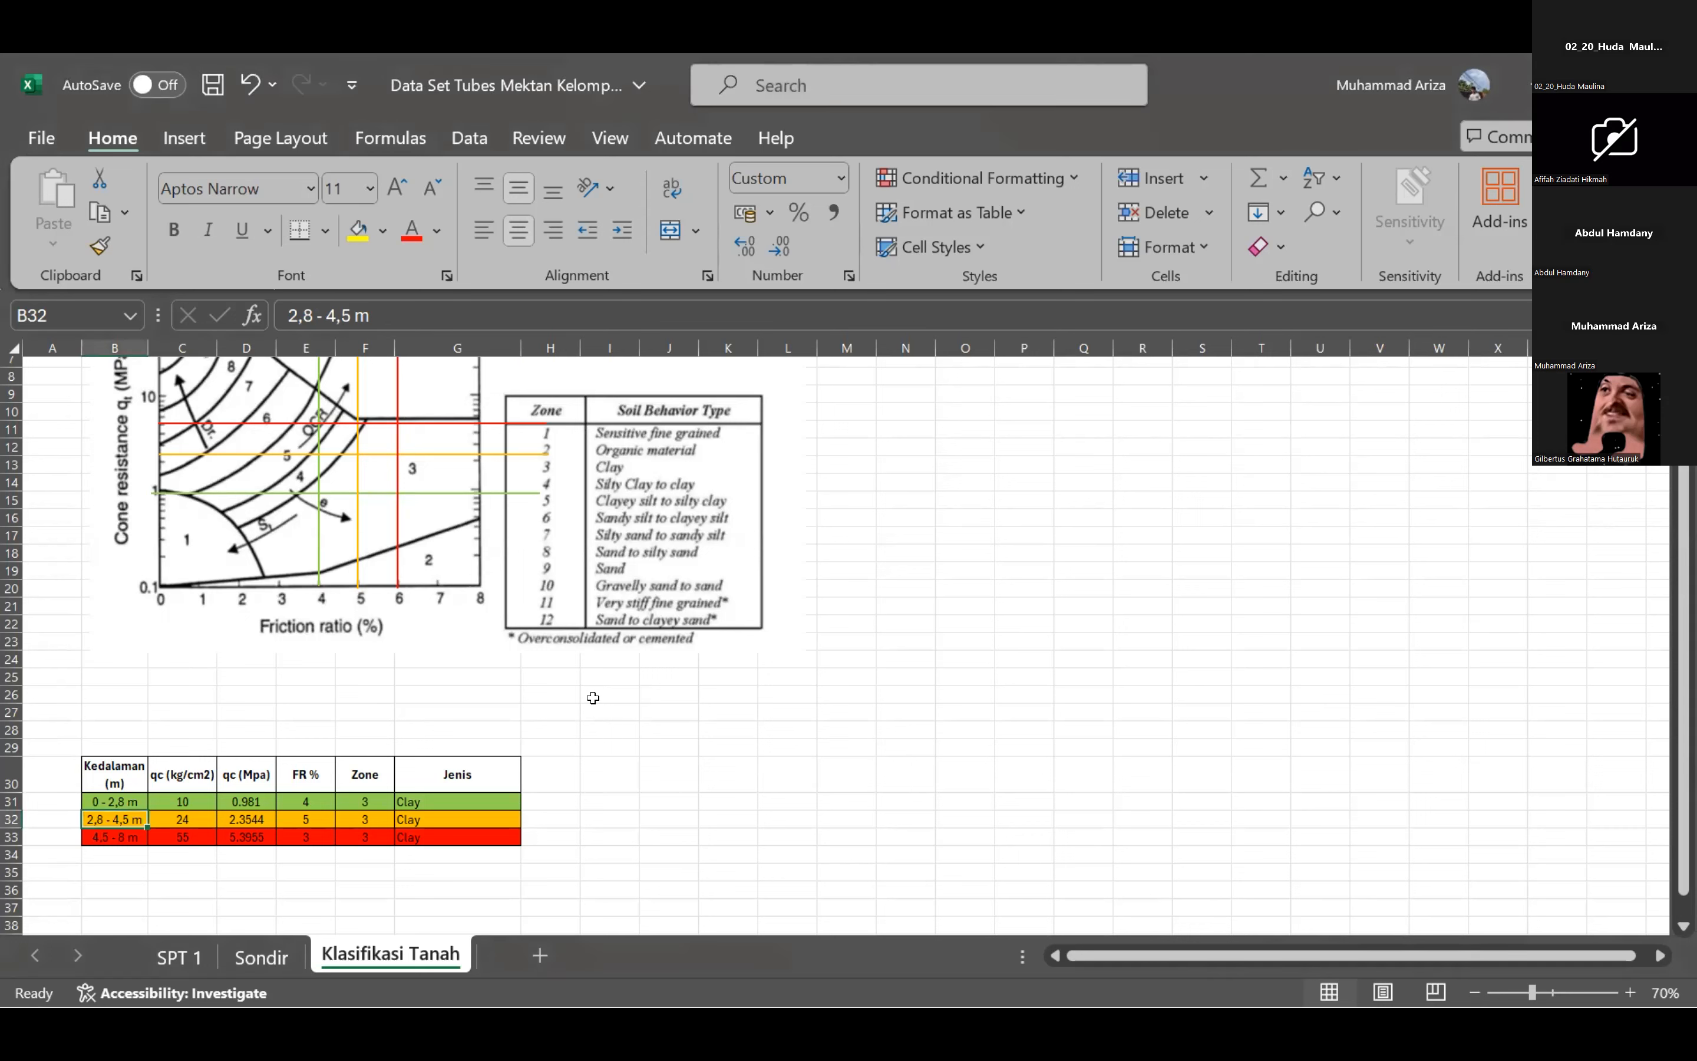
pyautogui.hotkey('alt', 'Tab')
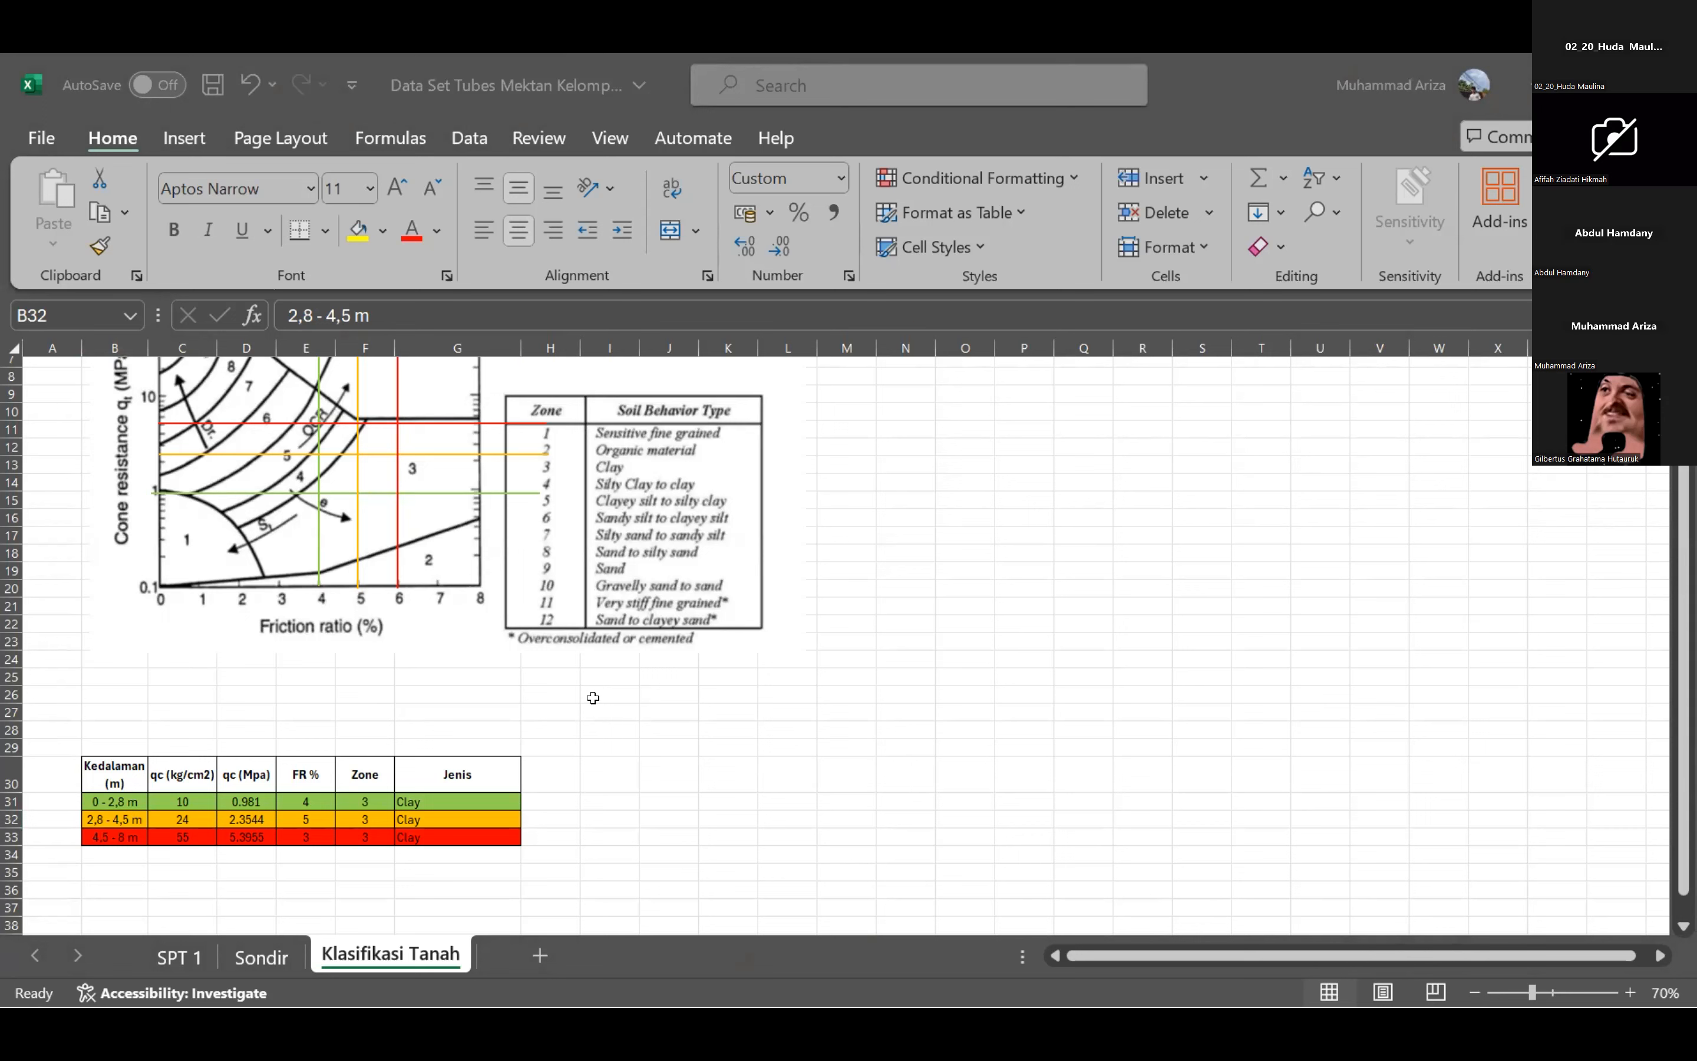
pyautogui.click(593, 698)
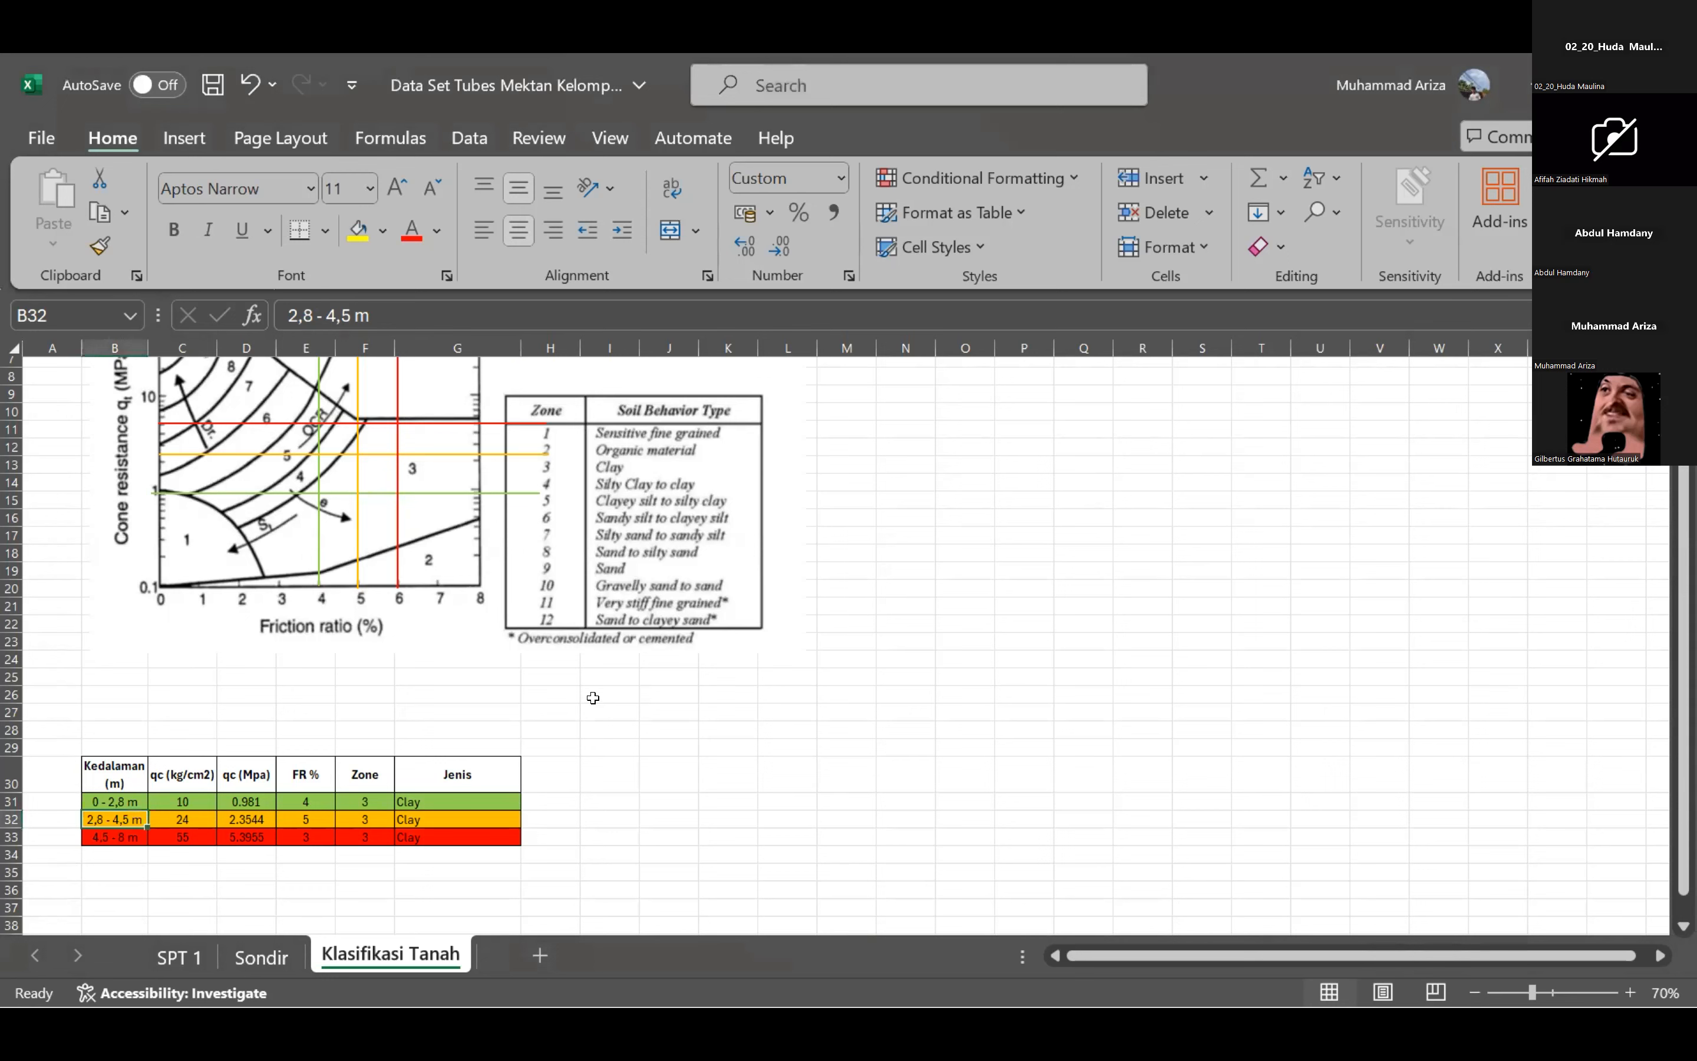
pyautogui.hotkey('alt', 'Tab')
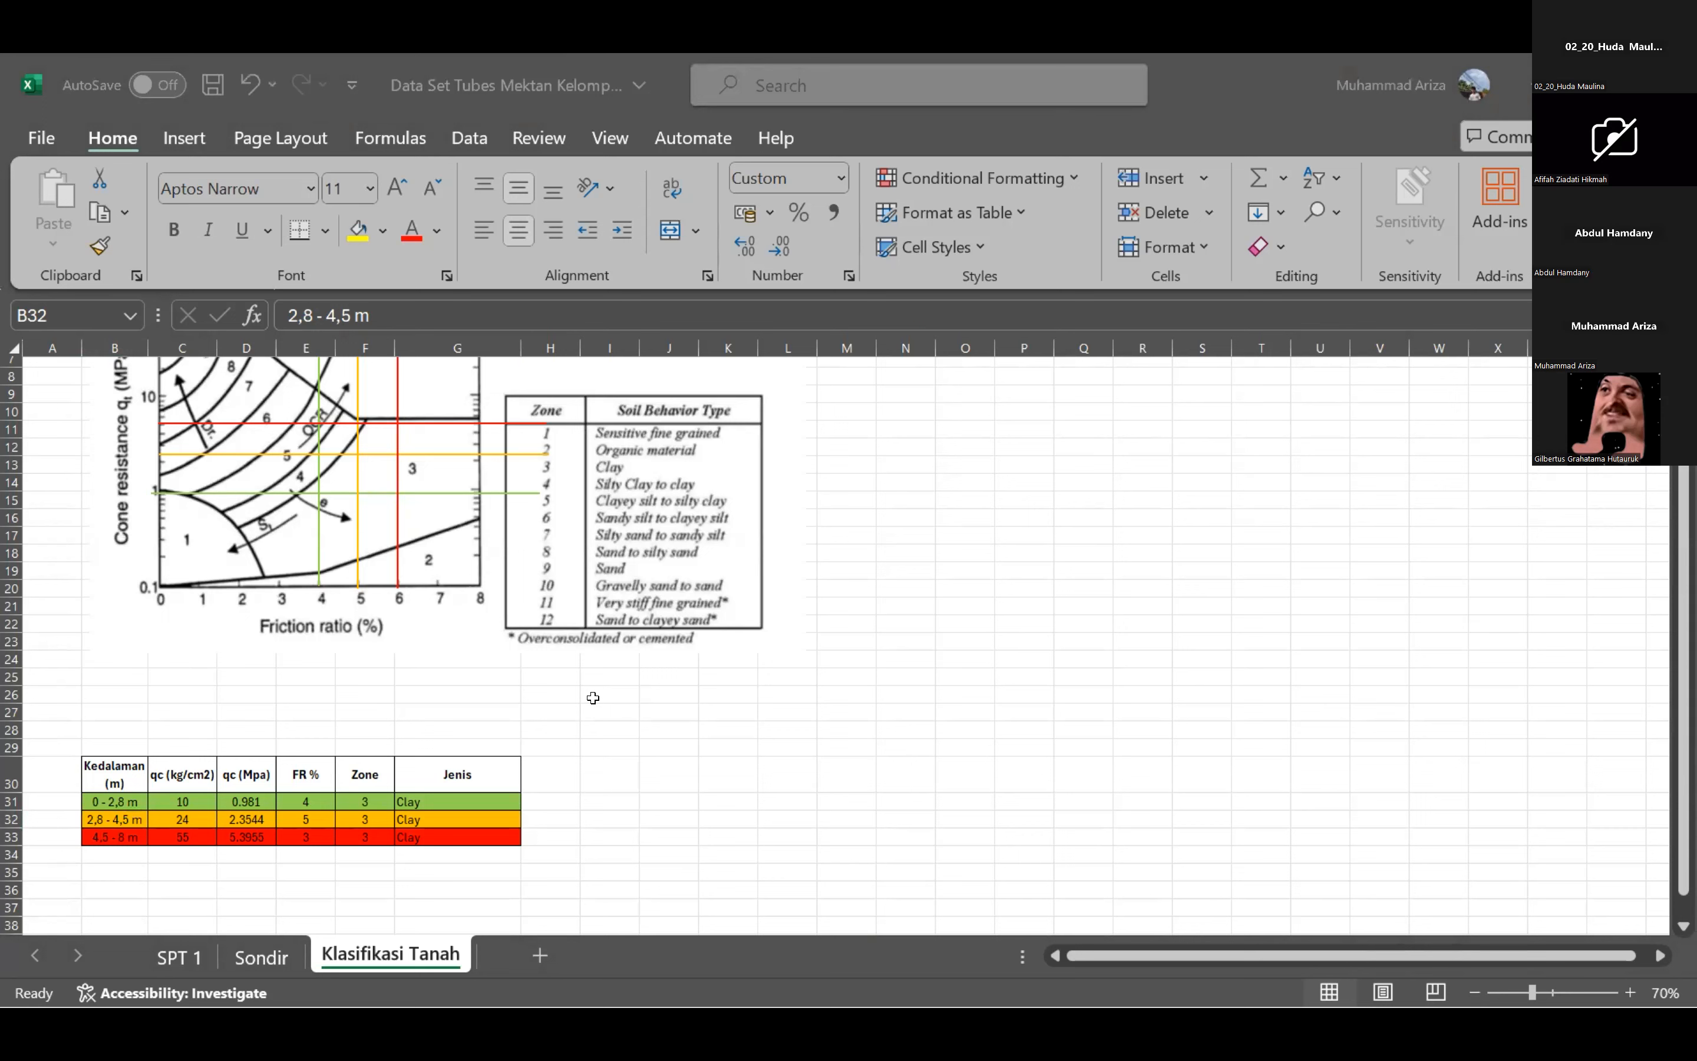
pyautogui.hotkey('alt', 'Tab')
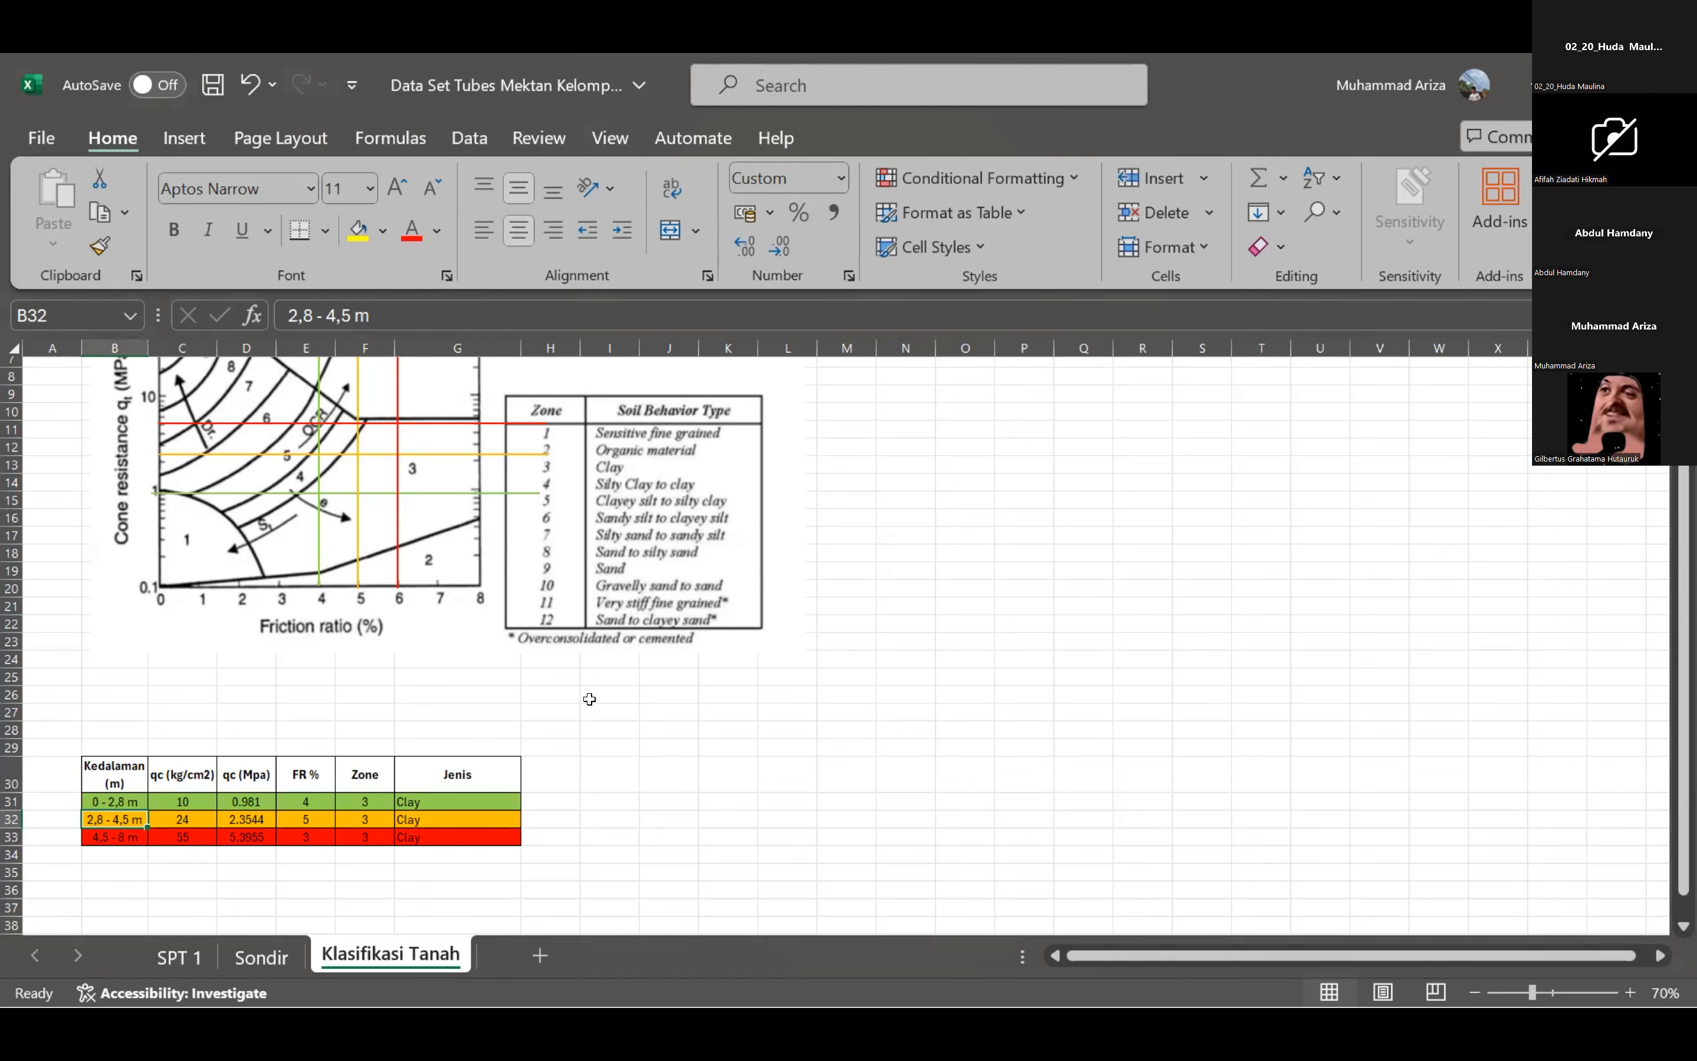
# Review the borehole log and the N-SPT column of the DATA TANAH table on the SPT 1 sheet.
pyautogui.click(177, 958)
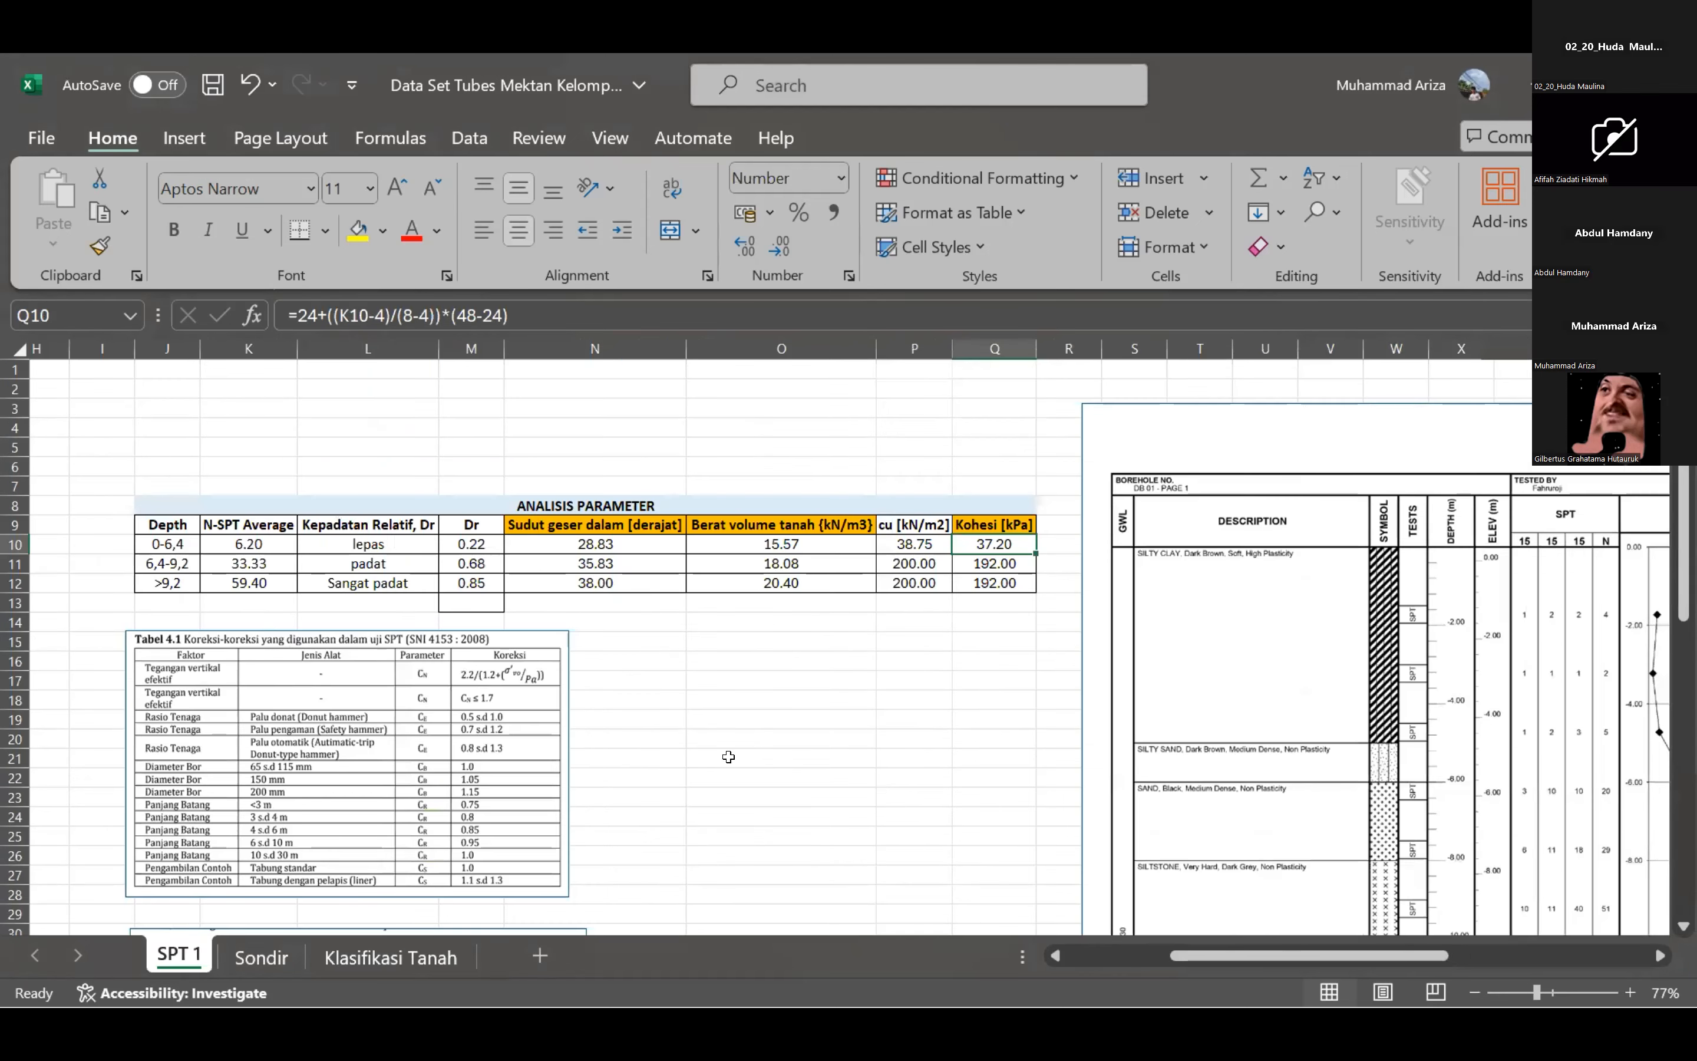
pyautogui.moveTo(1321, 939); pyautogui.dragTo(1328, 938)
pyautogui.scroll(-2, 1086, 819)
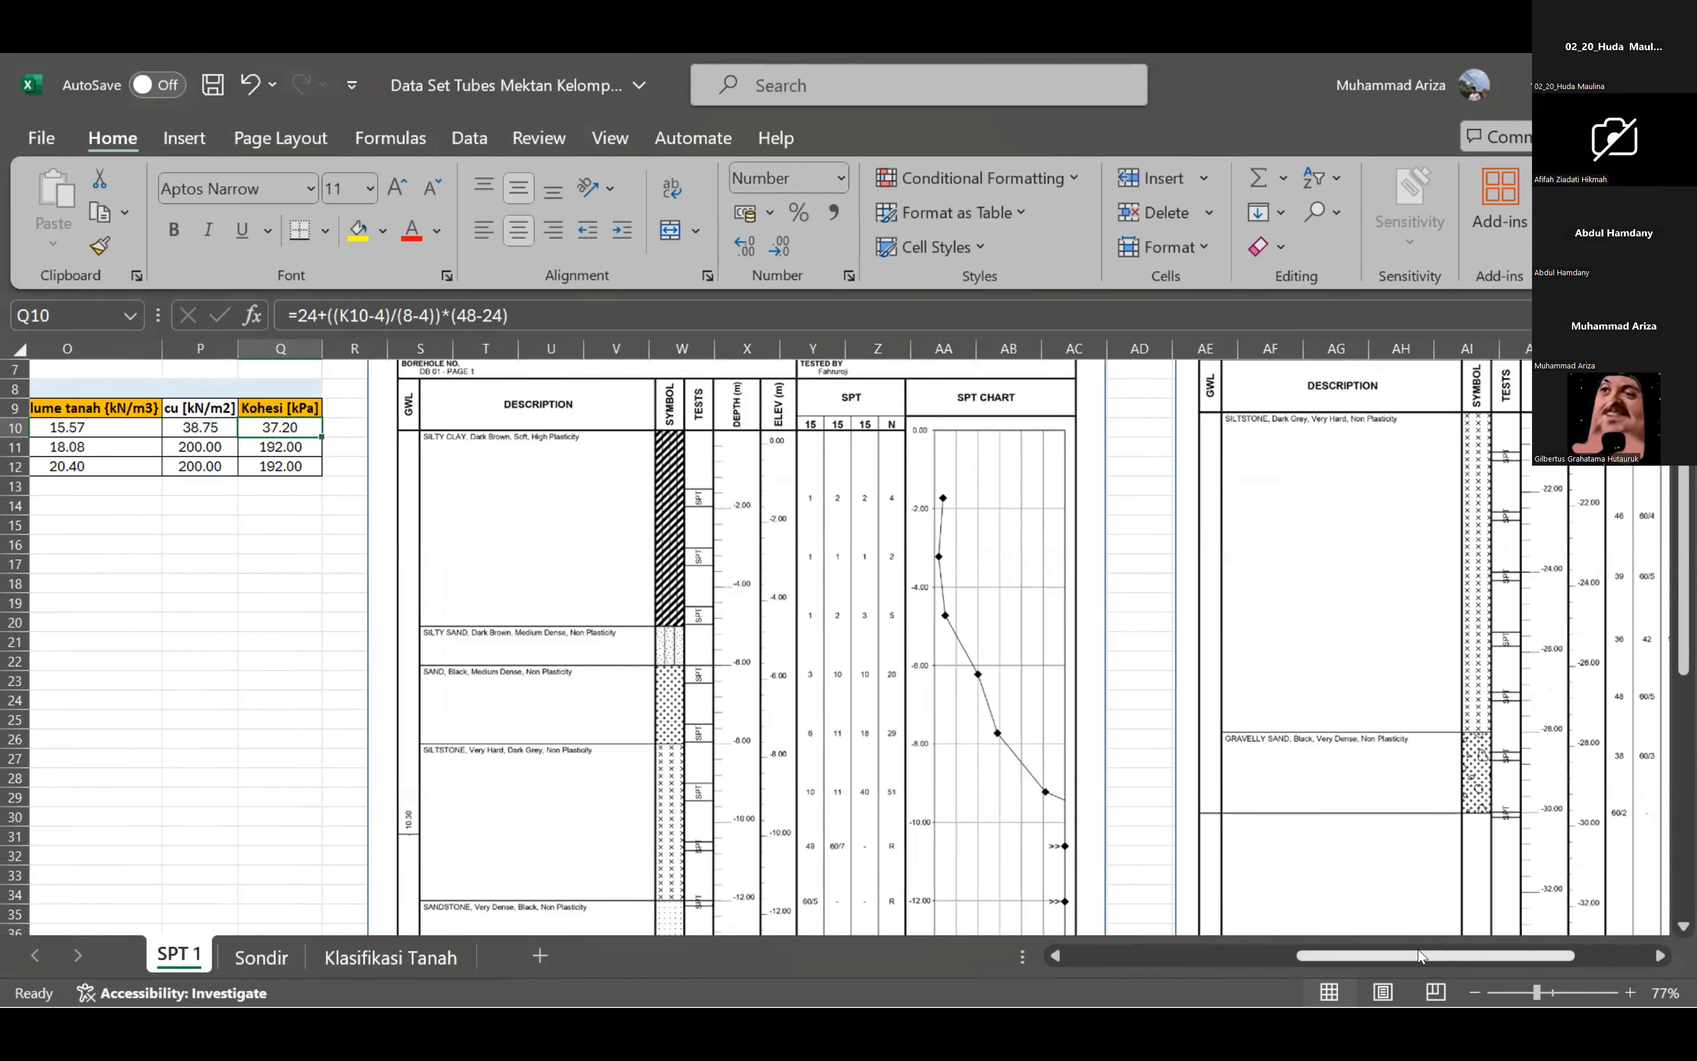
pyautogui.moveTo(1420, 954); pyautogui.dragTo(1438, 955)
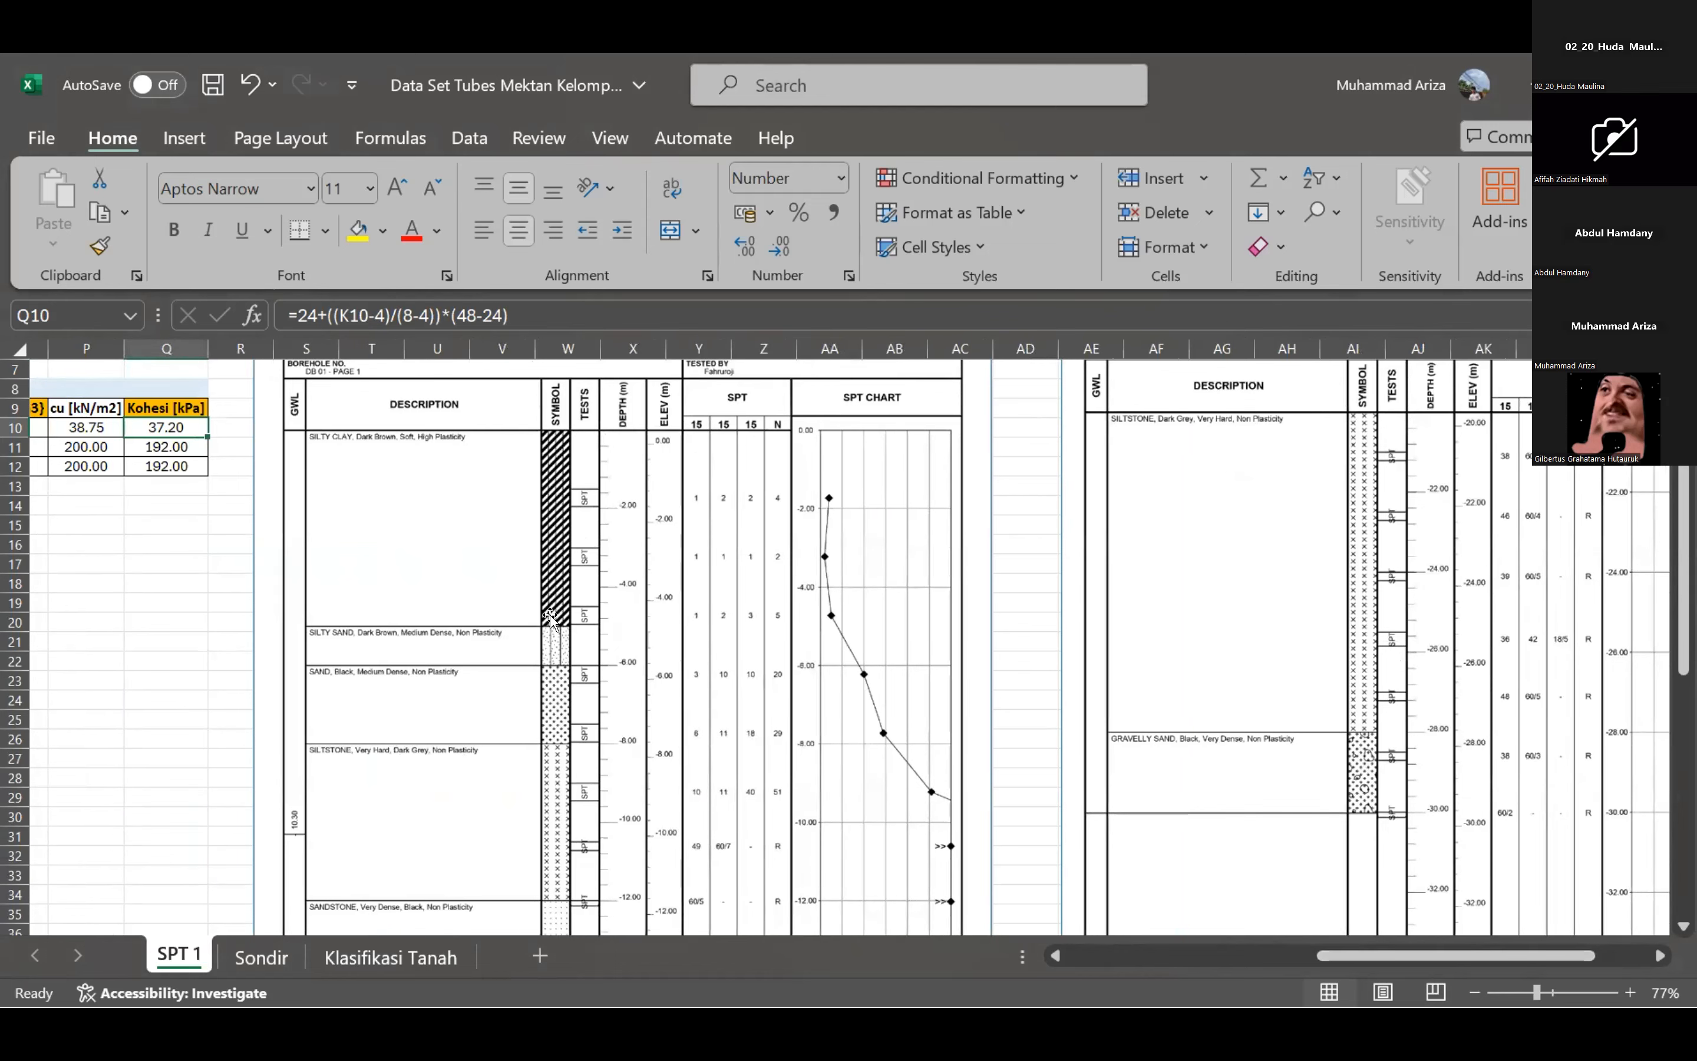
pyautogui.click(1262, 957)
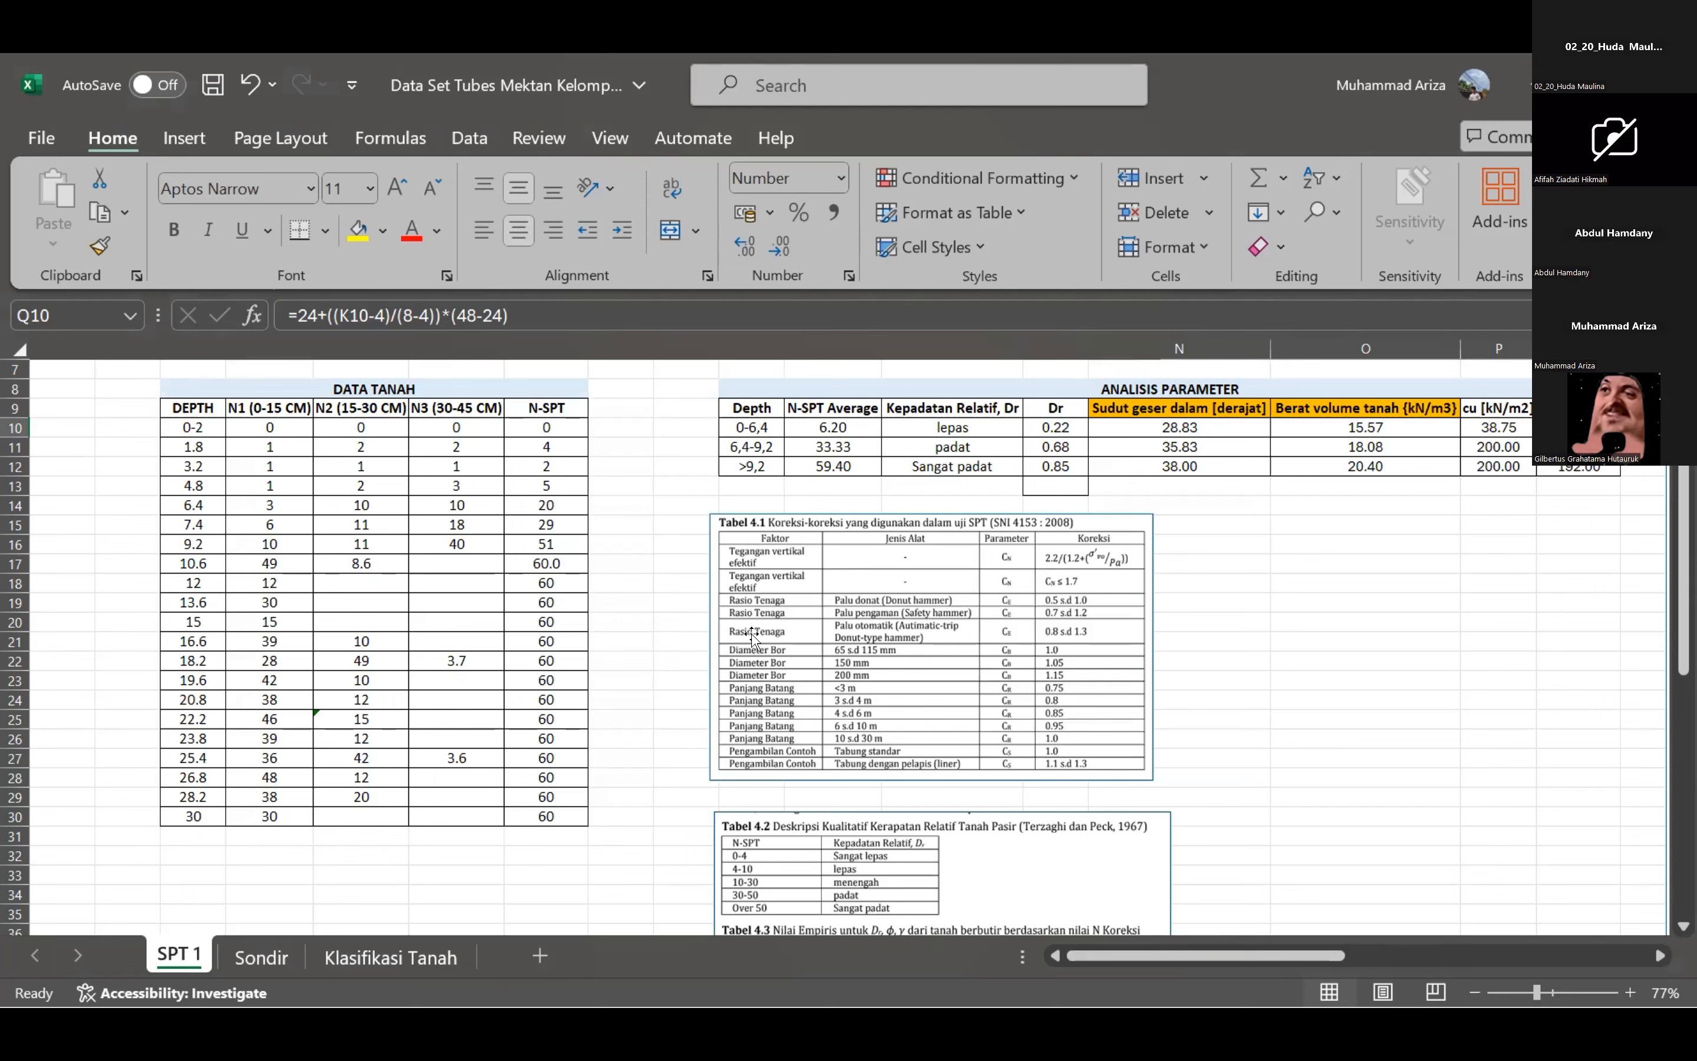
pyautogui.moveTo(1235, 947); pyautogui.dragTo(1196, 954)
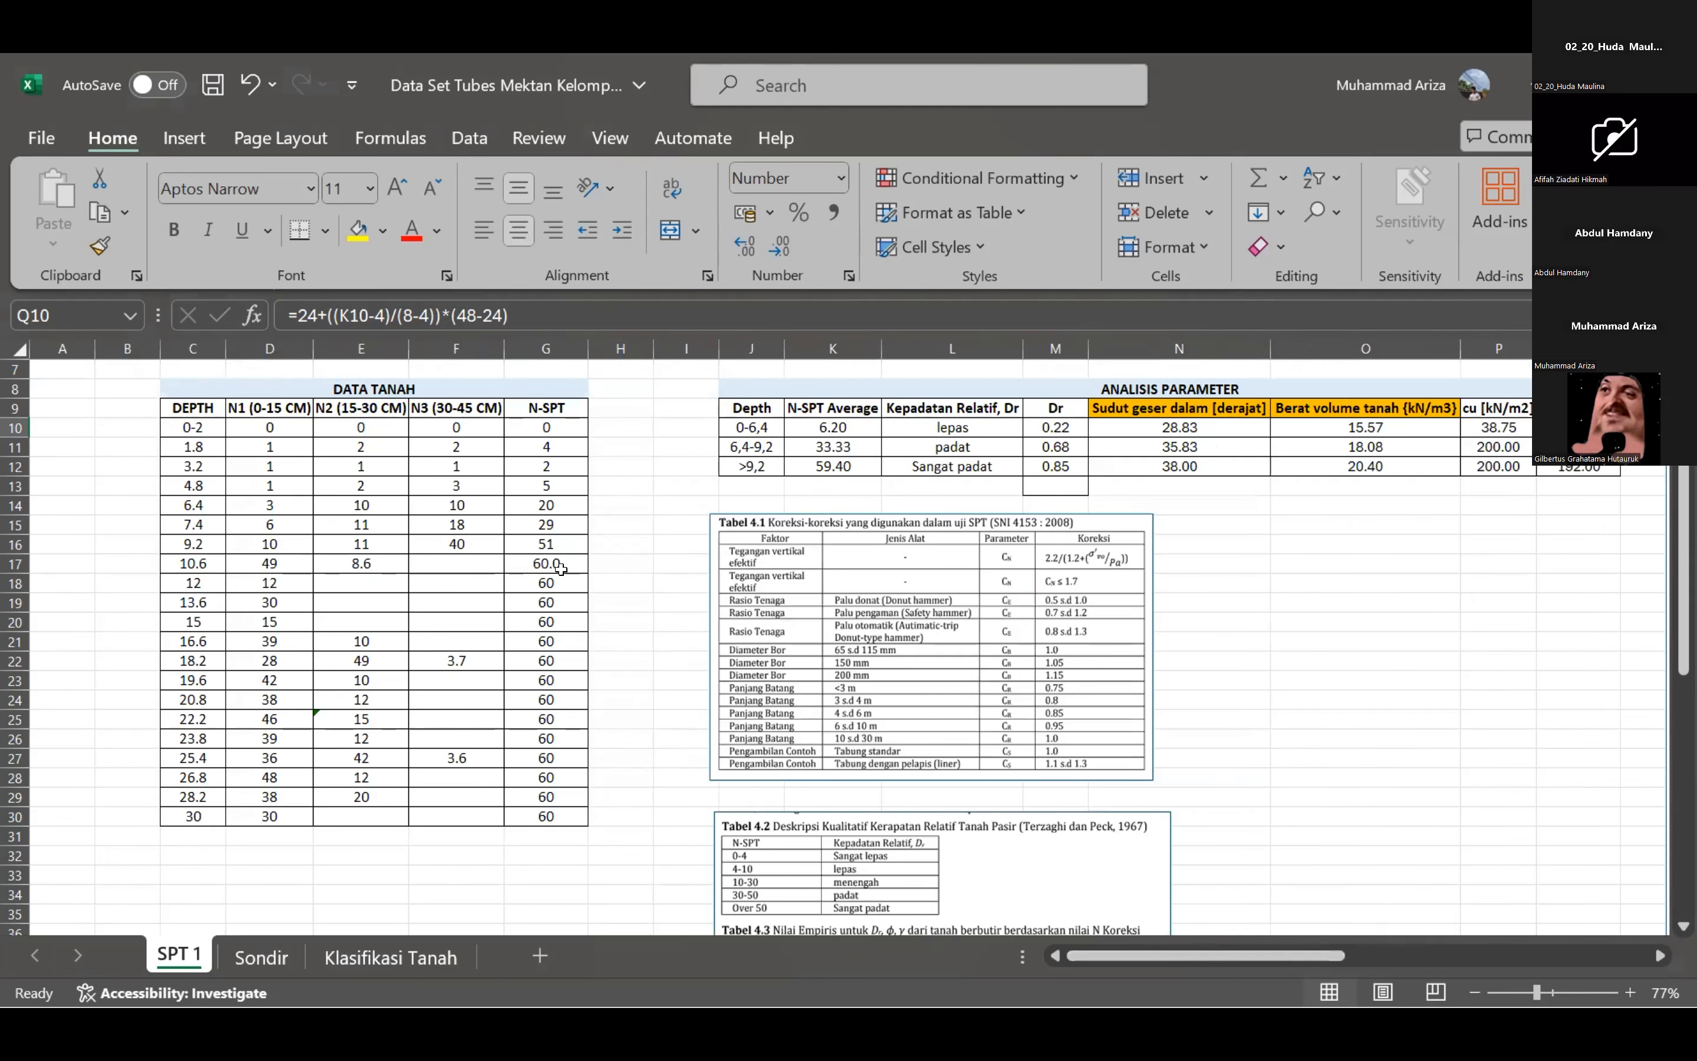
pyautogui.click(559, 564)
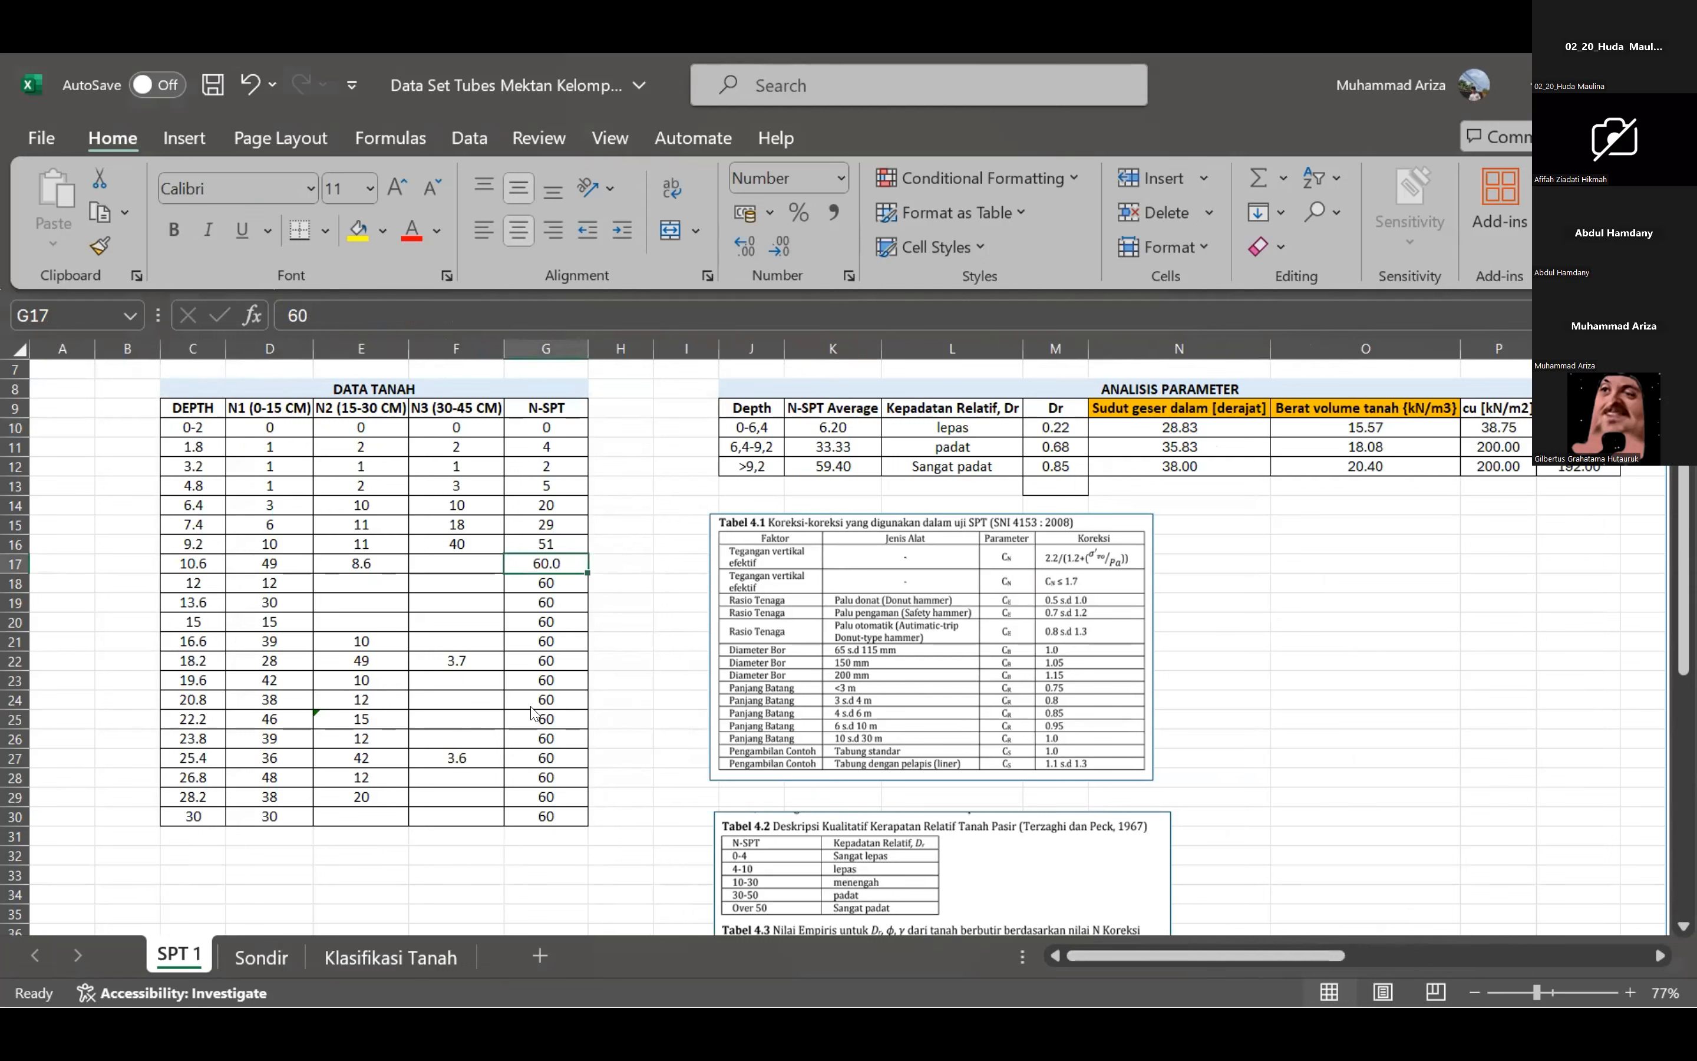
# Compare the borehole log's soil descriptions on SPT 1 with the soil types in the Klasifikasi Tanah table.
pyautogui.hotkey('alt', 'Tab')
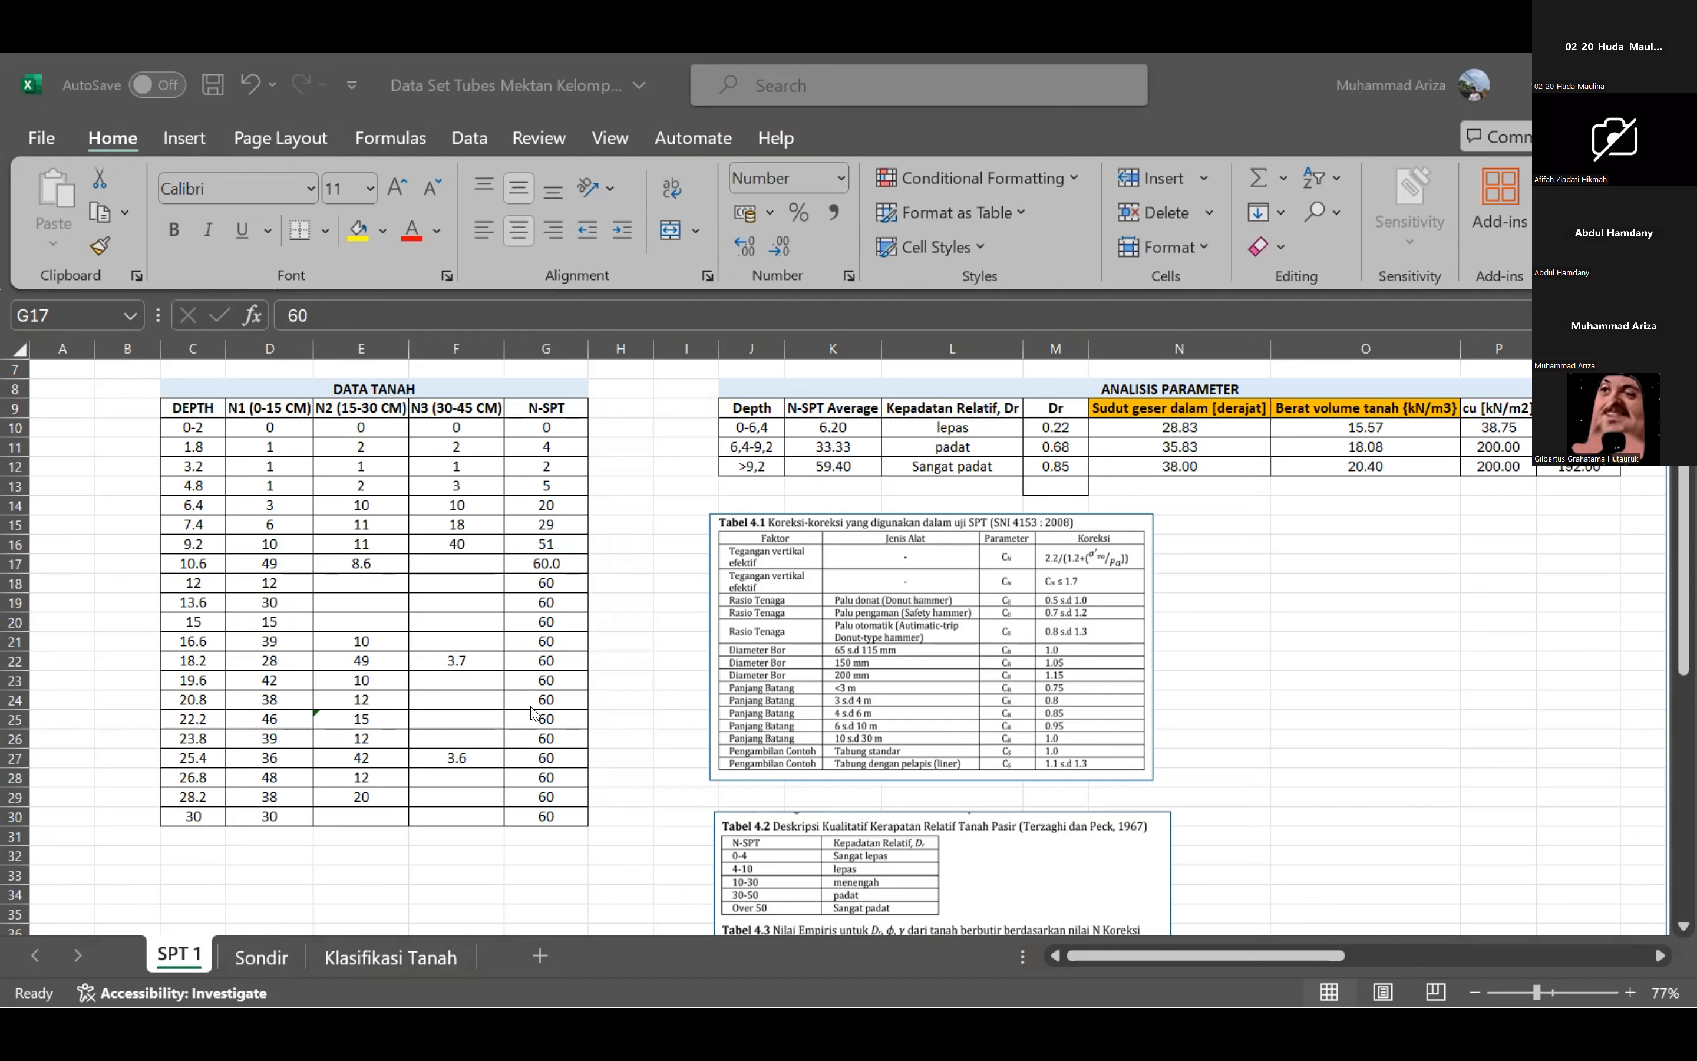
pyautogui.hotkey('alt', 'Tab')
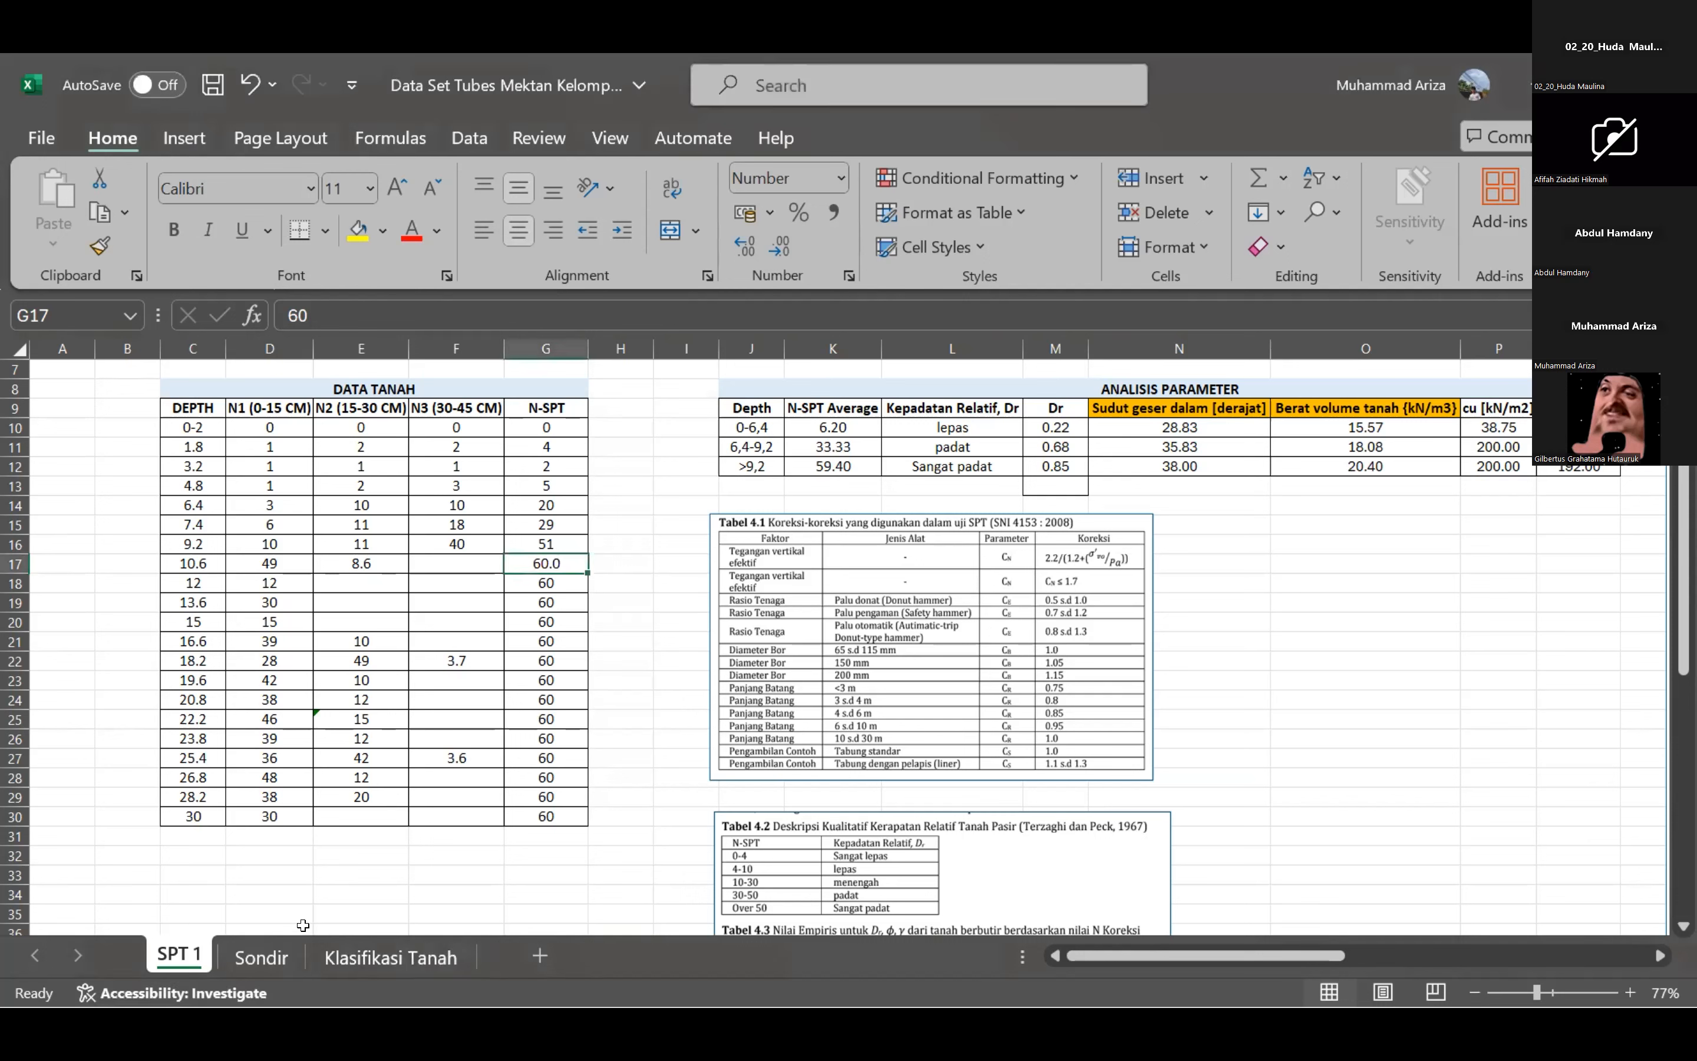
pyautogui.click(1495, 956)
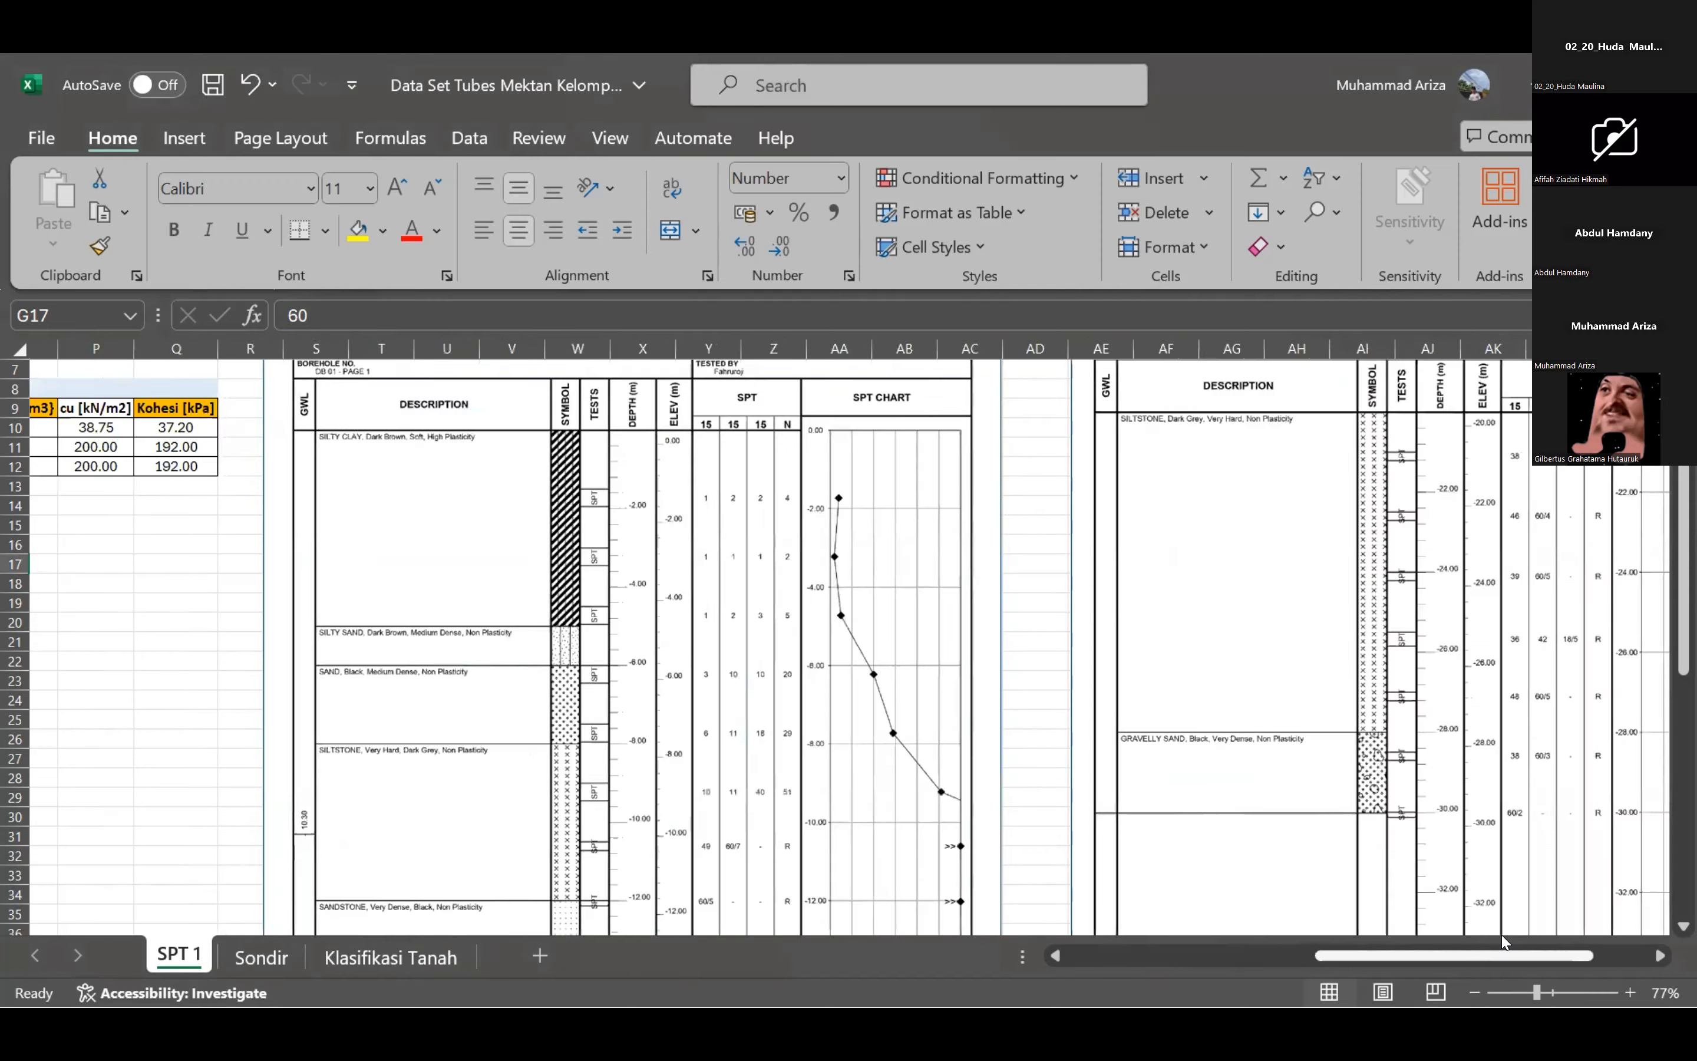
pyautogui.click(351, 955)
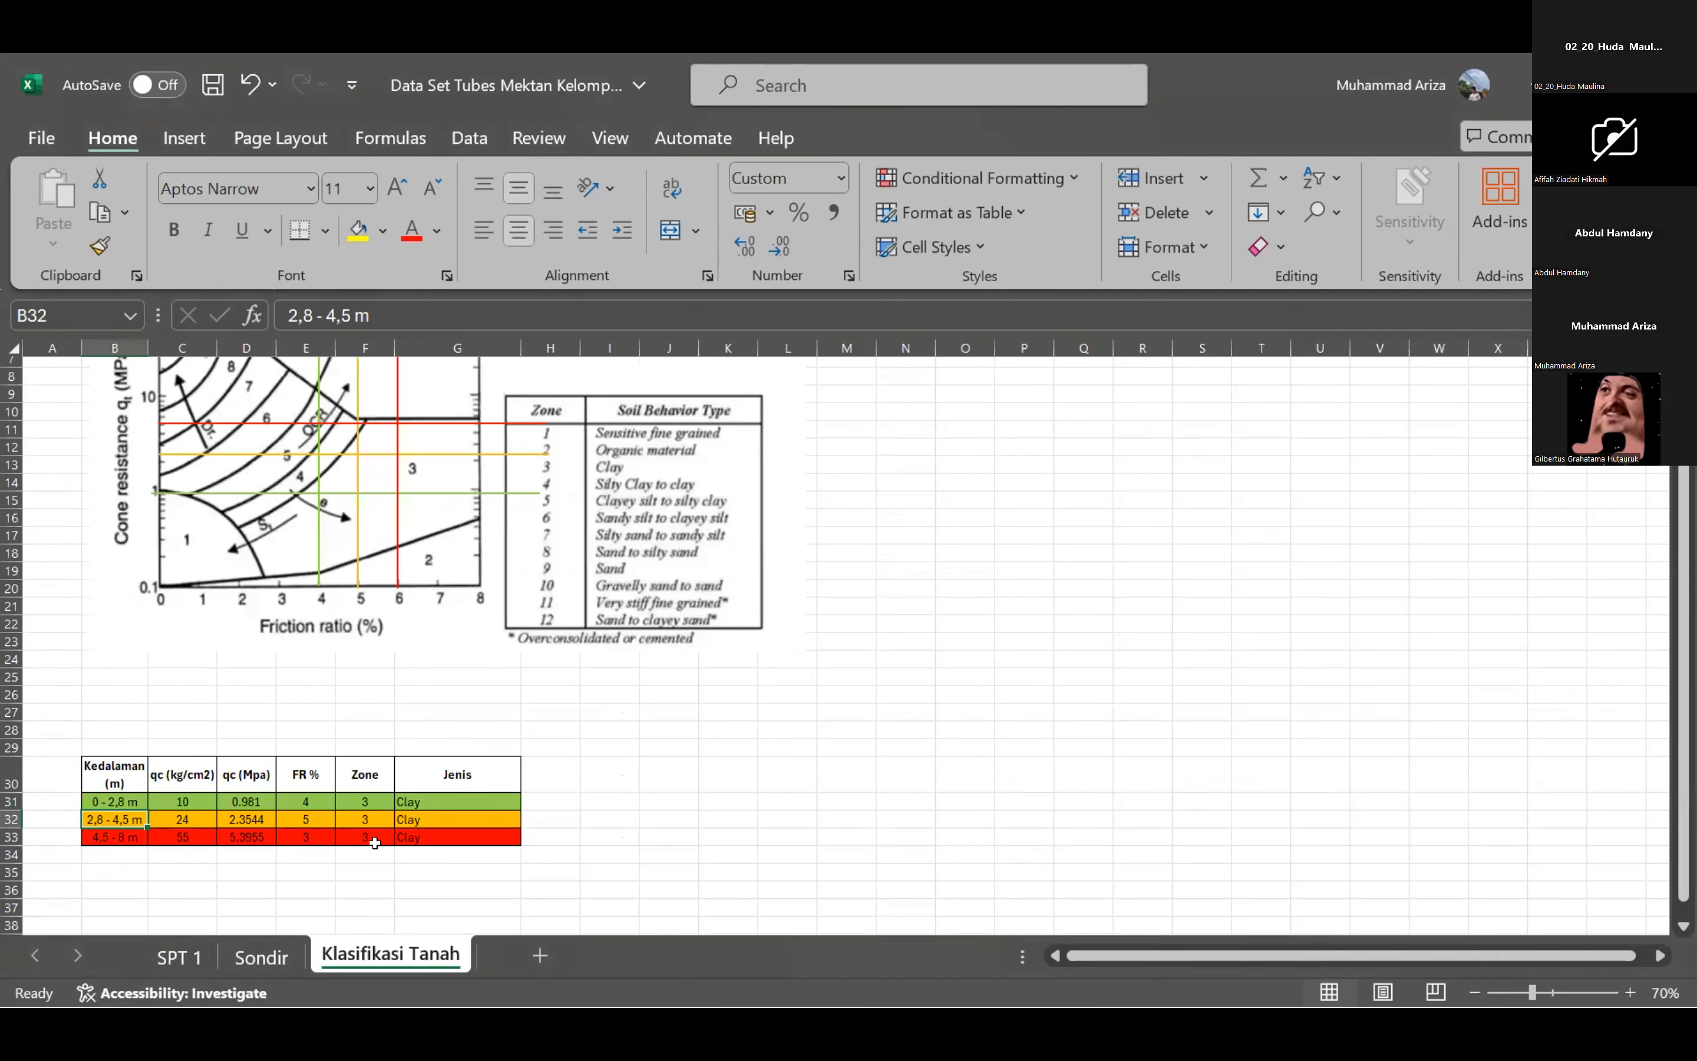
pyautogui.click(194, 954)
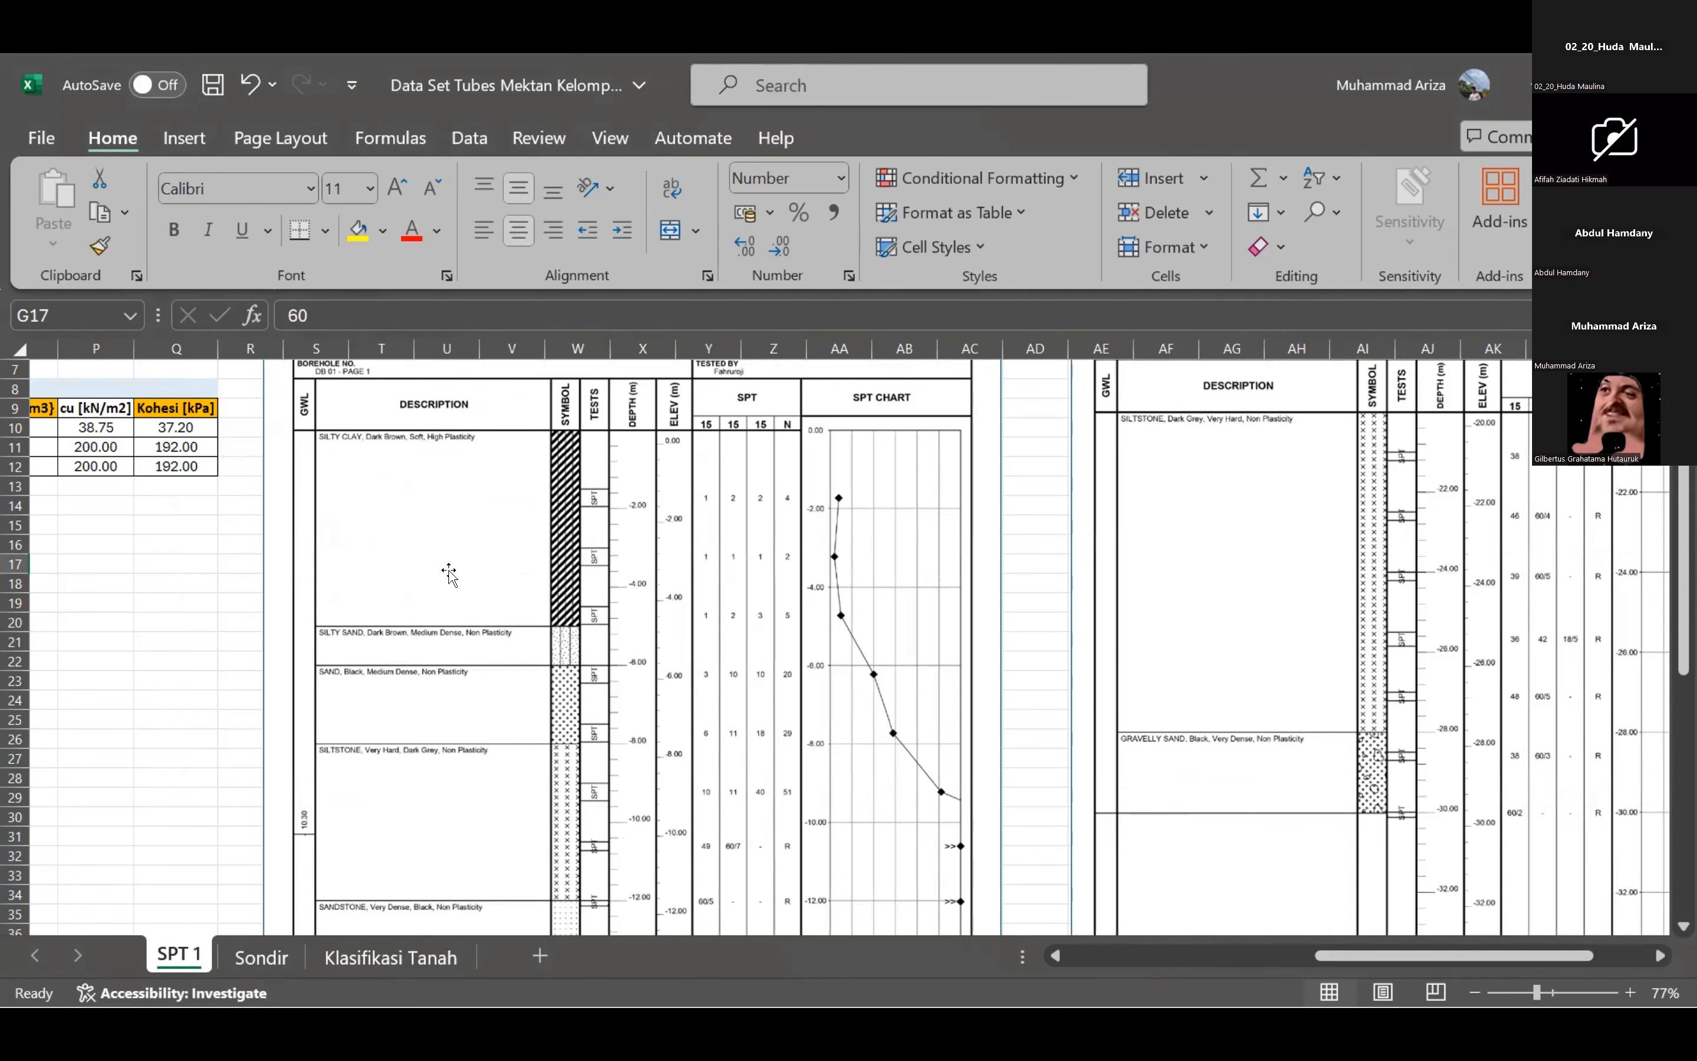
pyautogui.click(391, 957)
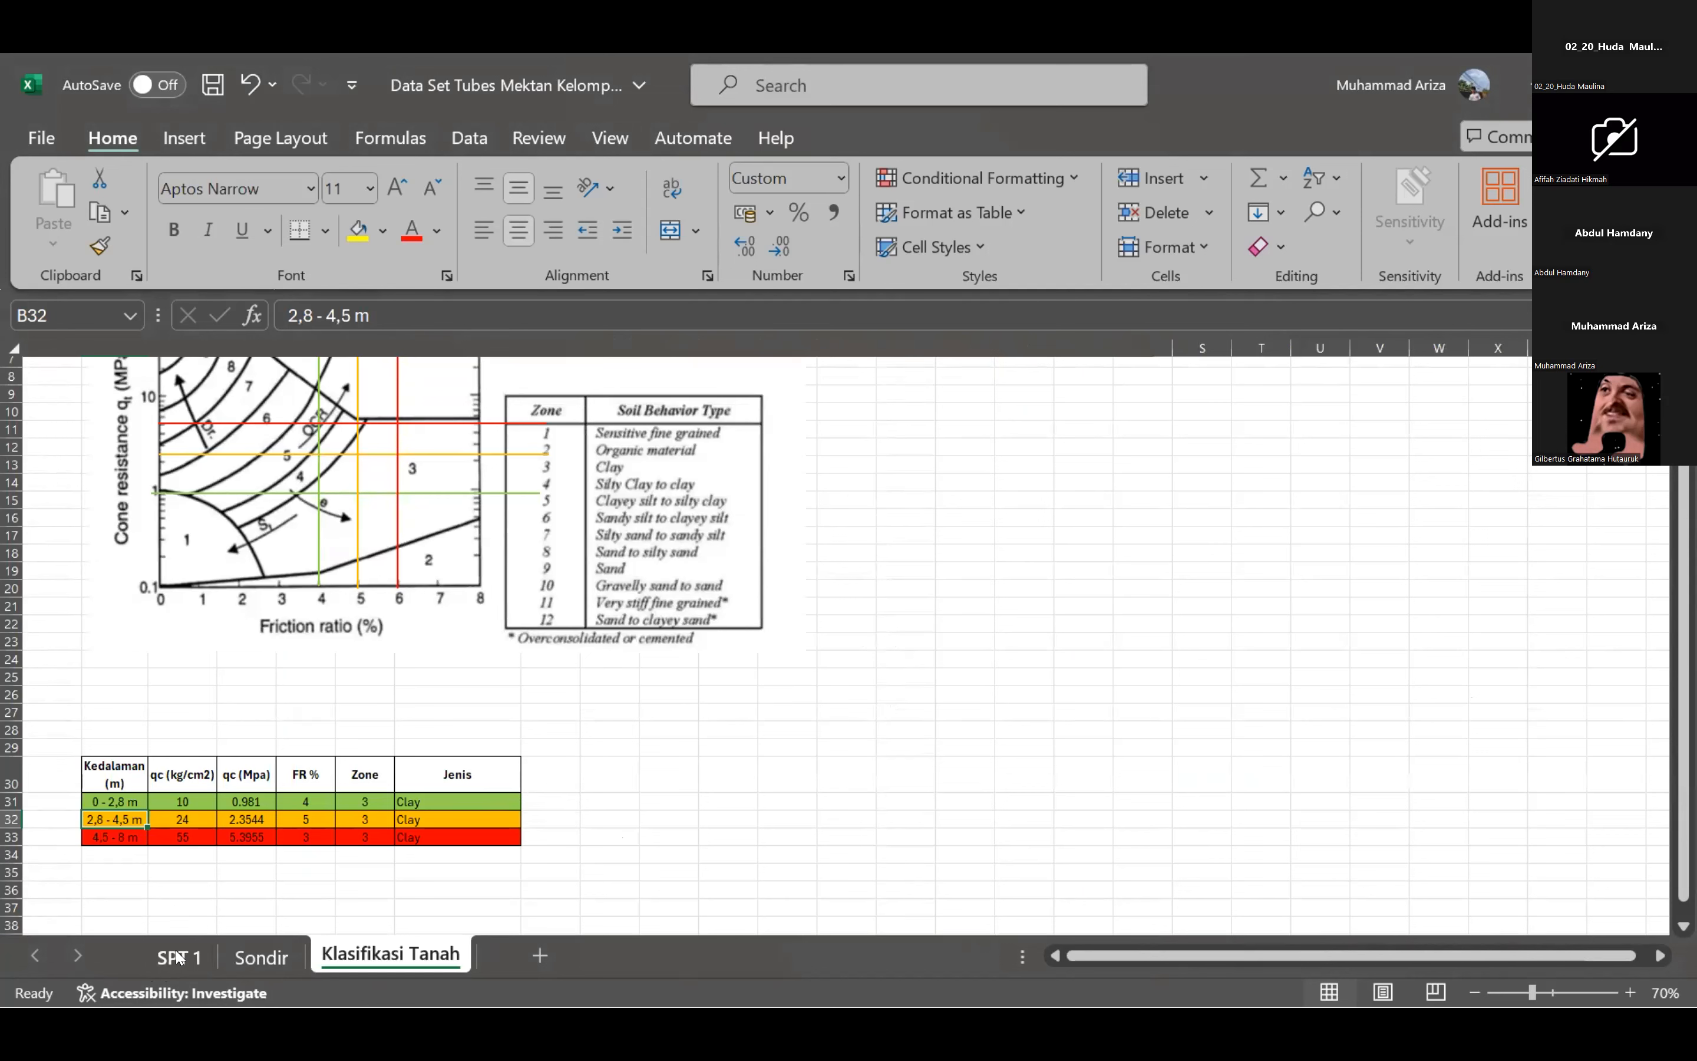
pyautogui.click(178, 956)
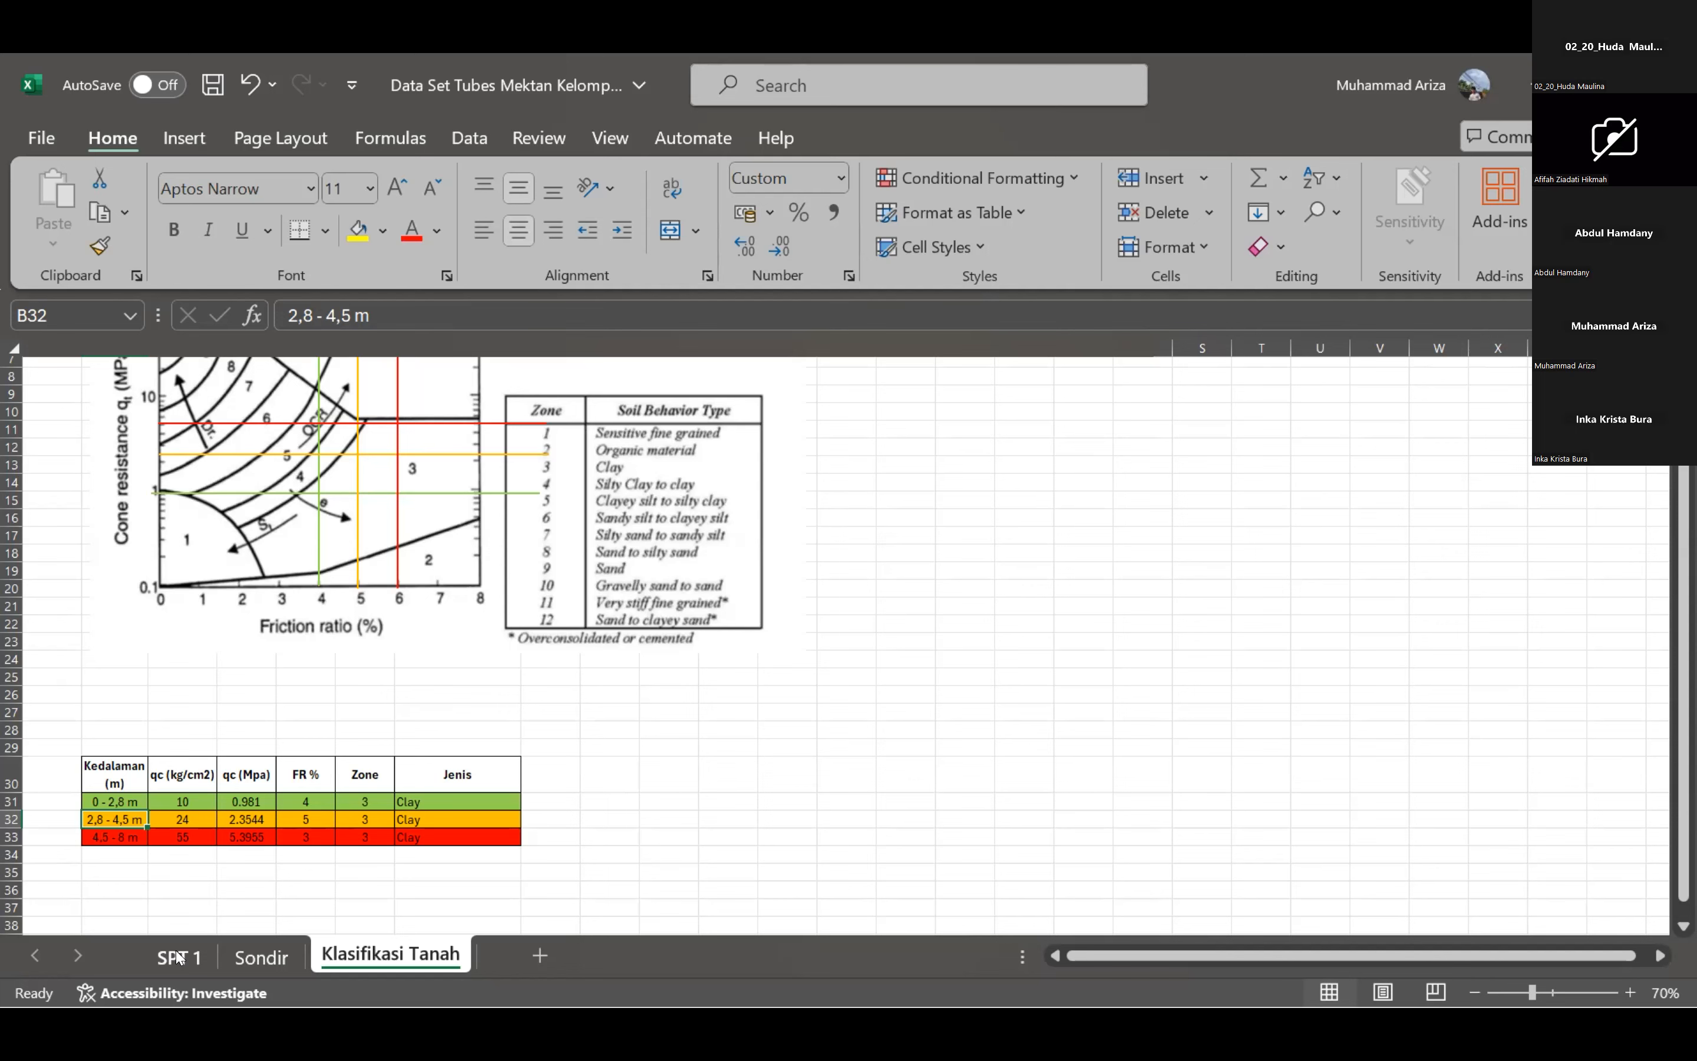
pyautogui.click(179, 958)
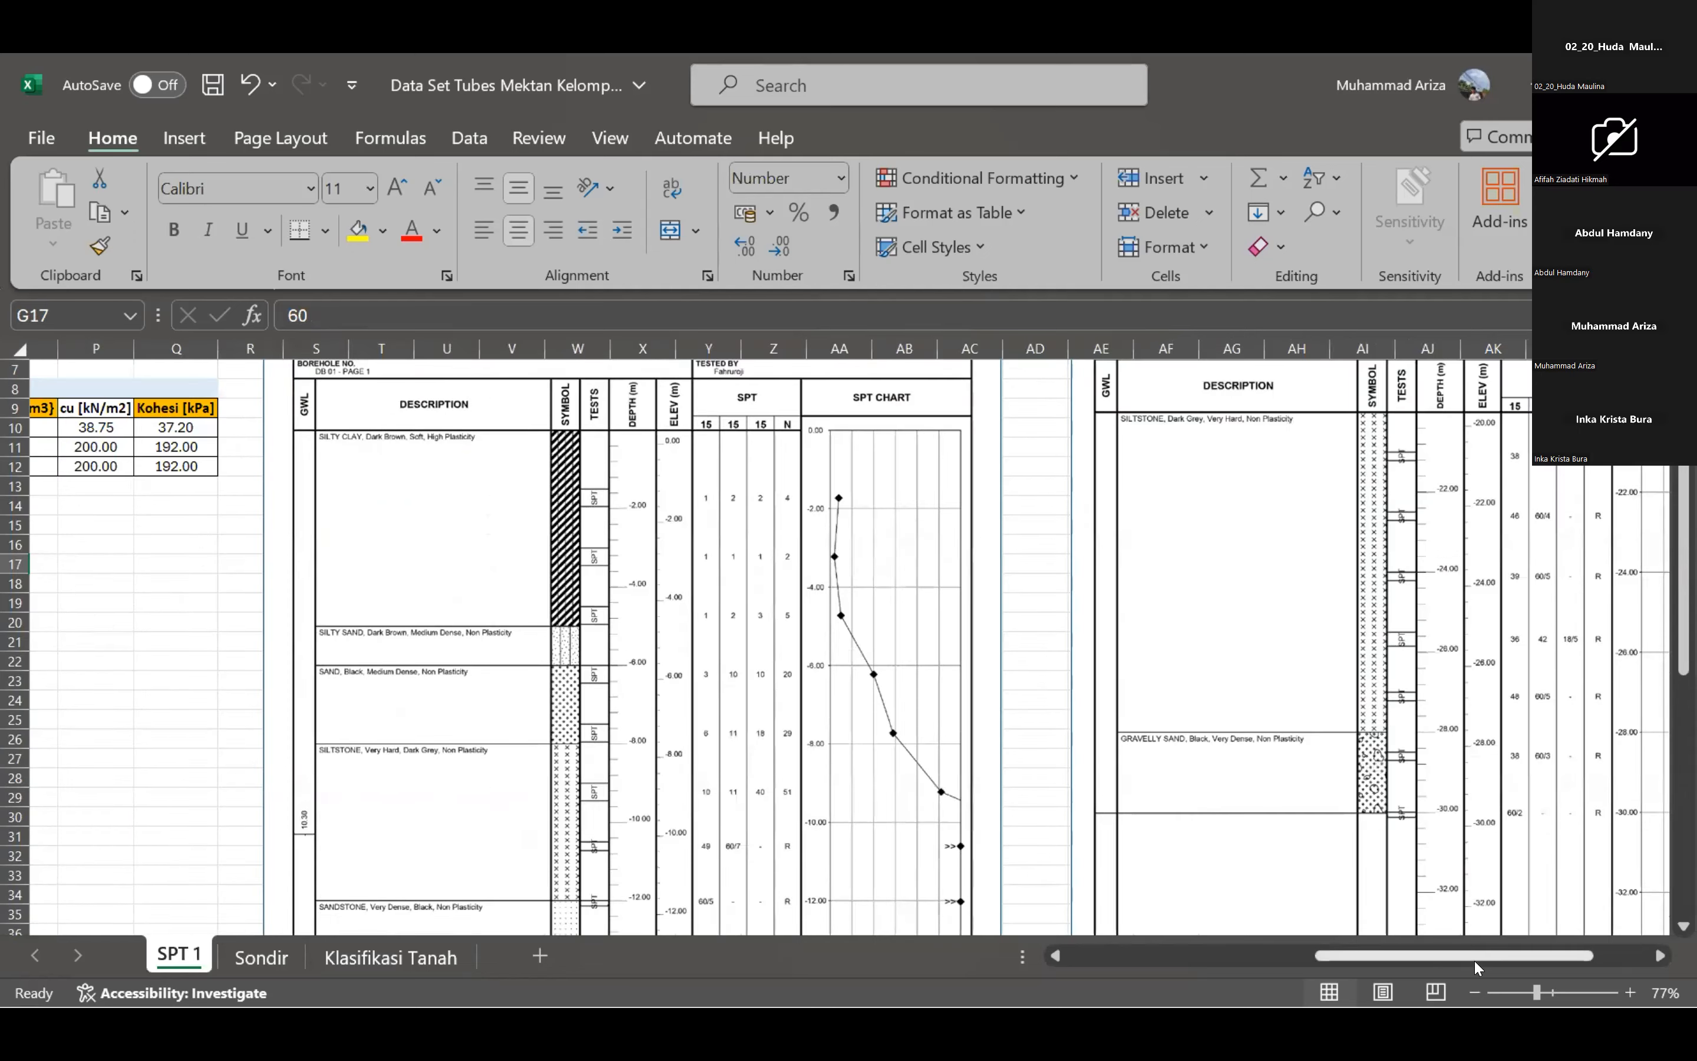
# Examine the ANALISIS PARAMETER table on SPT 1 and the borehole log with its SPT chart.
pyautogui.moveTo(1475, 967); pyautogui.dragTo(1224, 958)
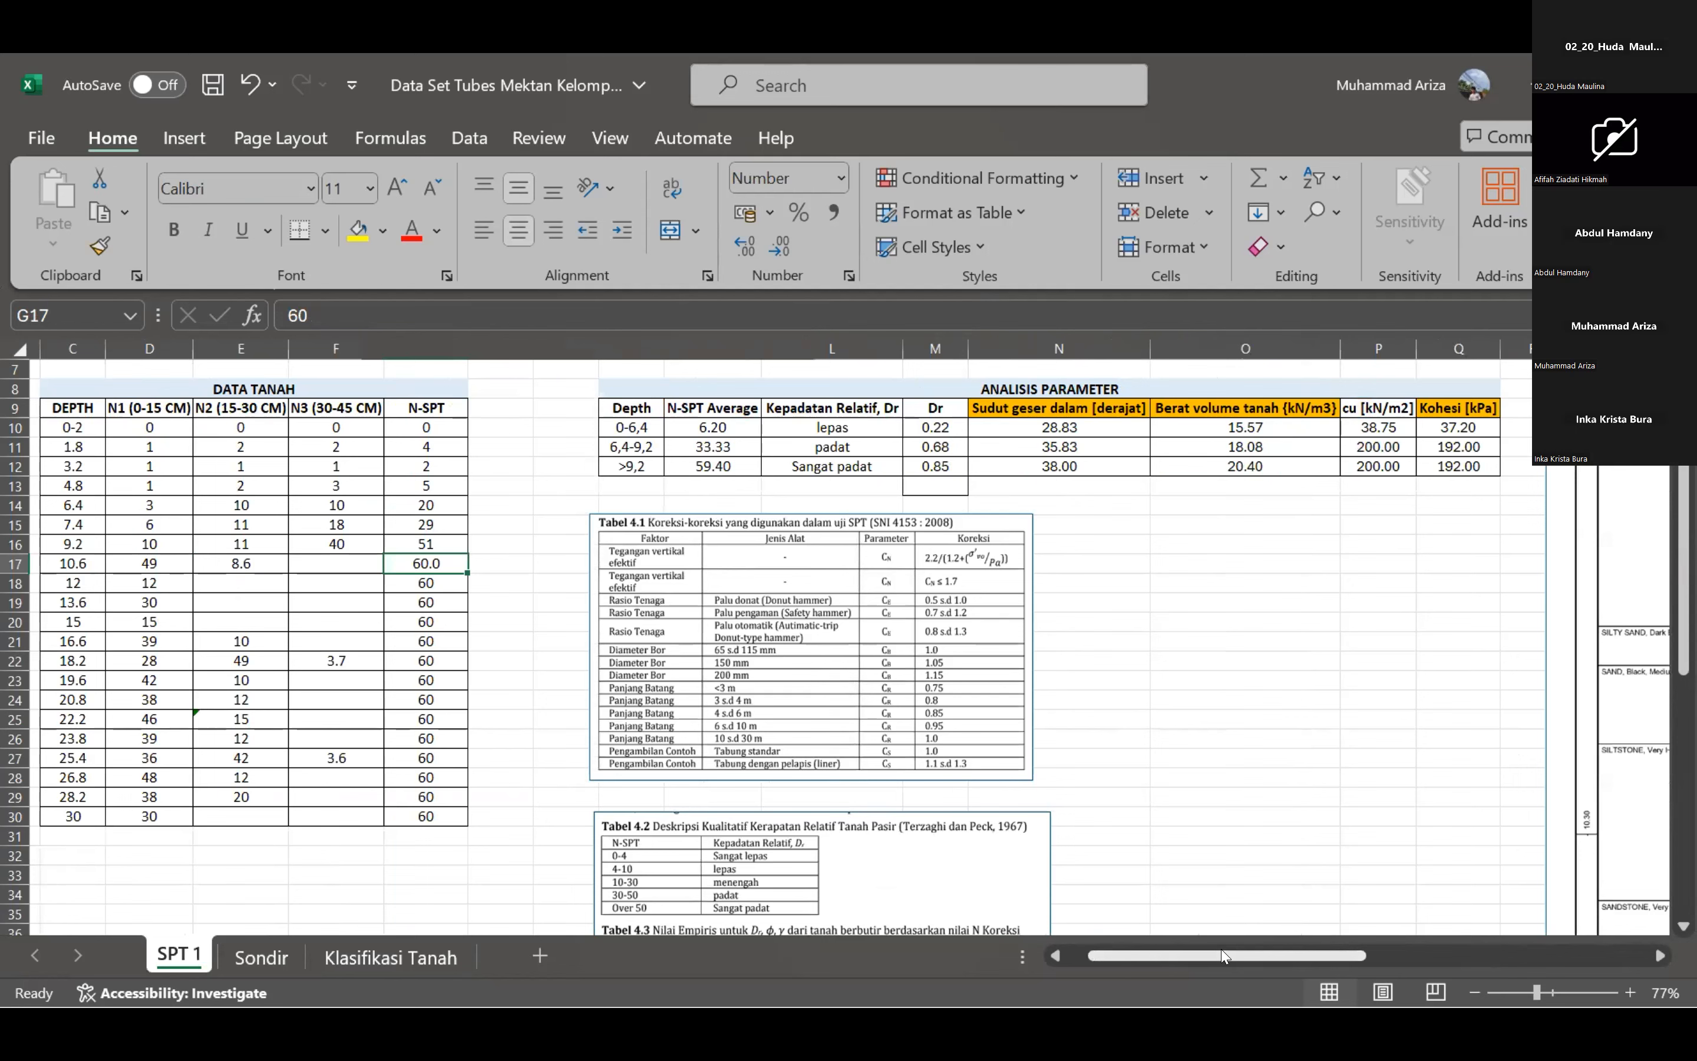
pyautogui.moveTo(1224, 956); pyautogui.dragTo(1271, 956)
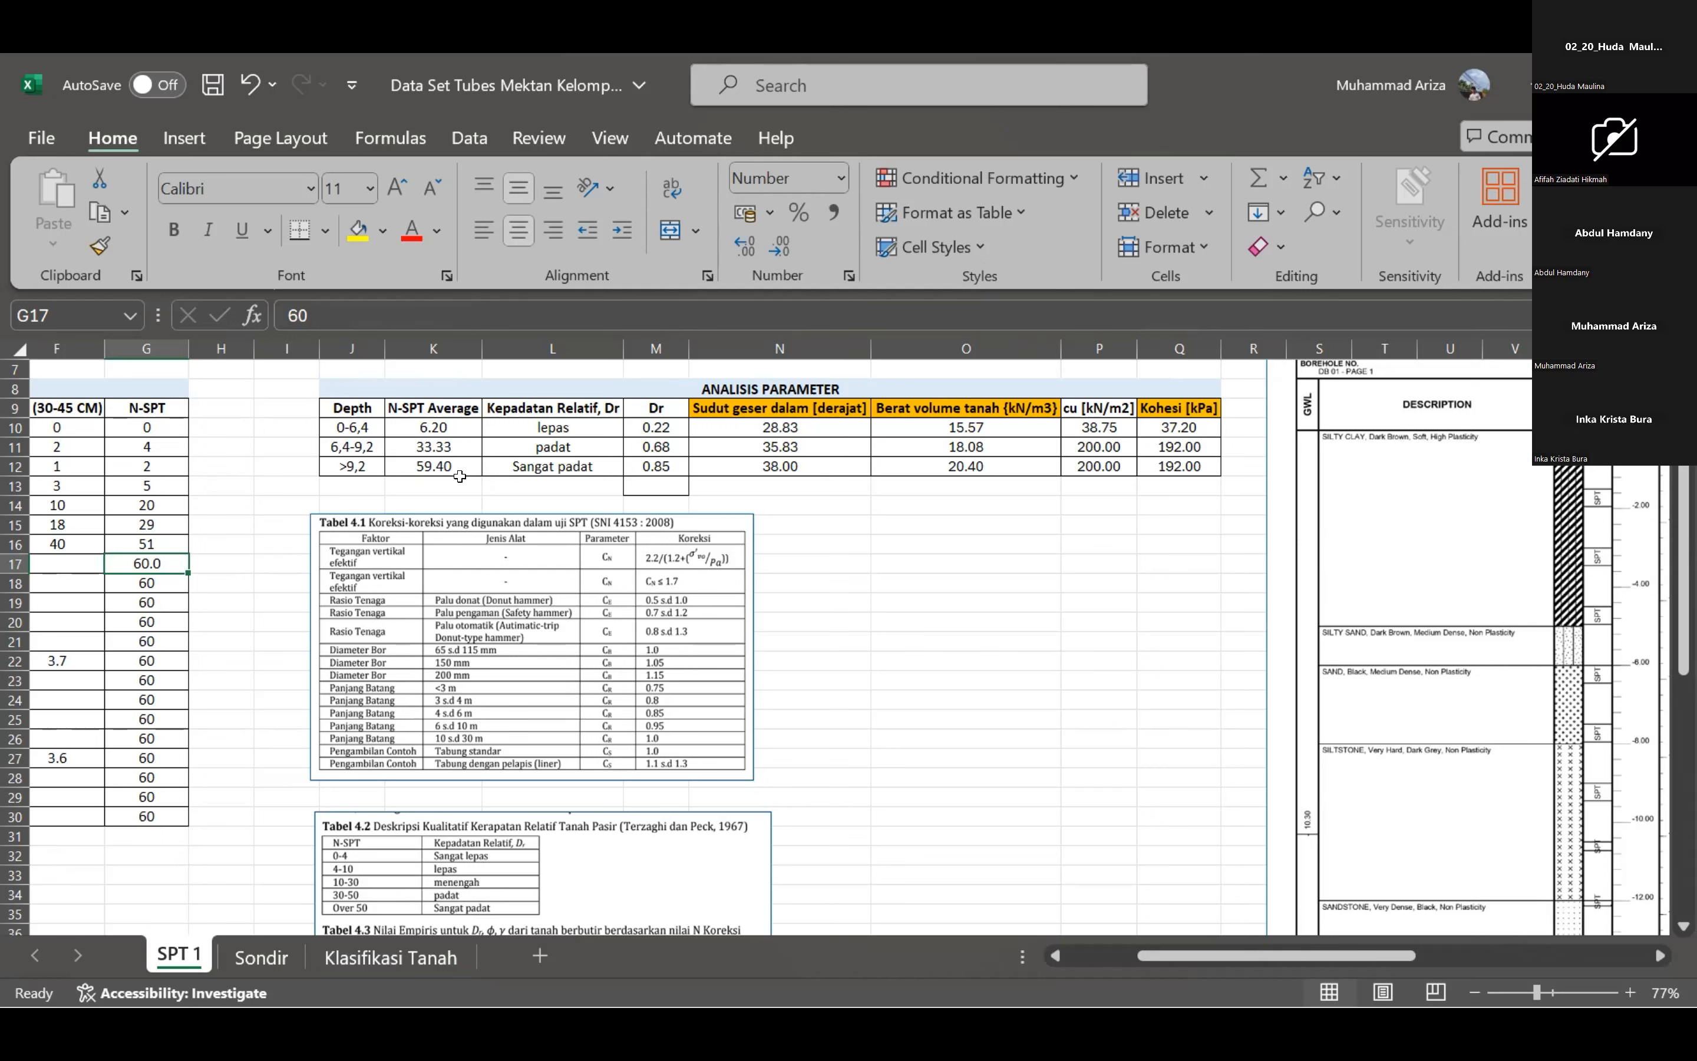
pyautogui.hotkey('alt', 'Tab')
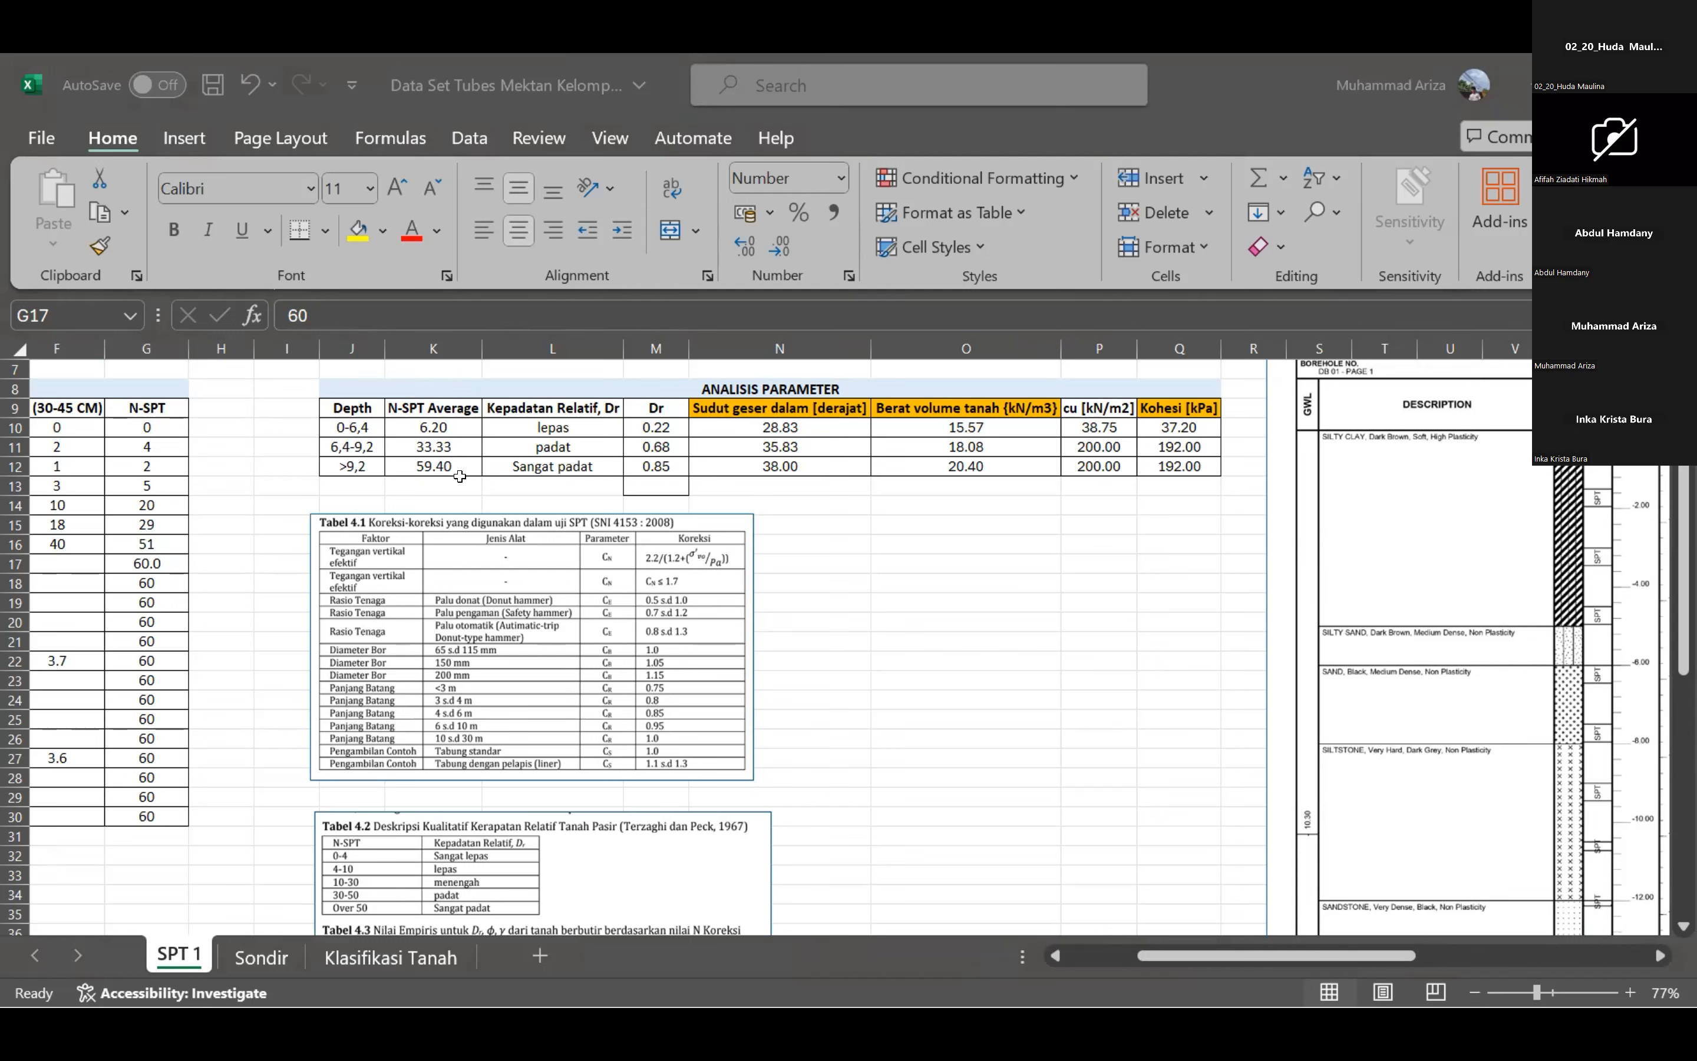
pyautogui.click(435, 803)
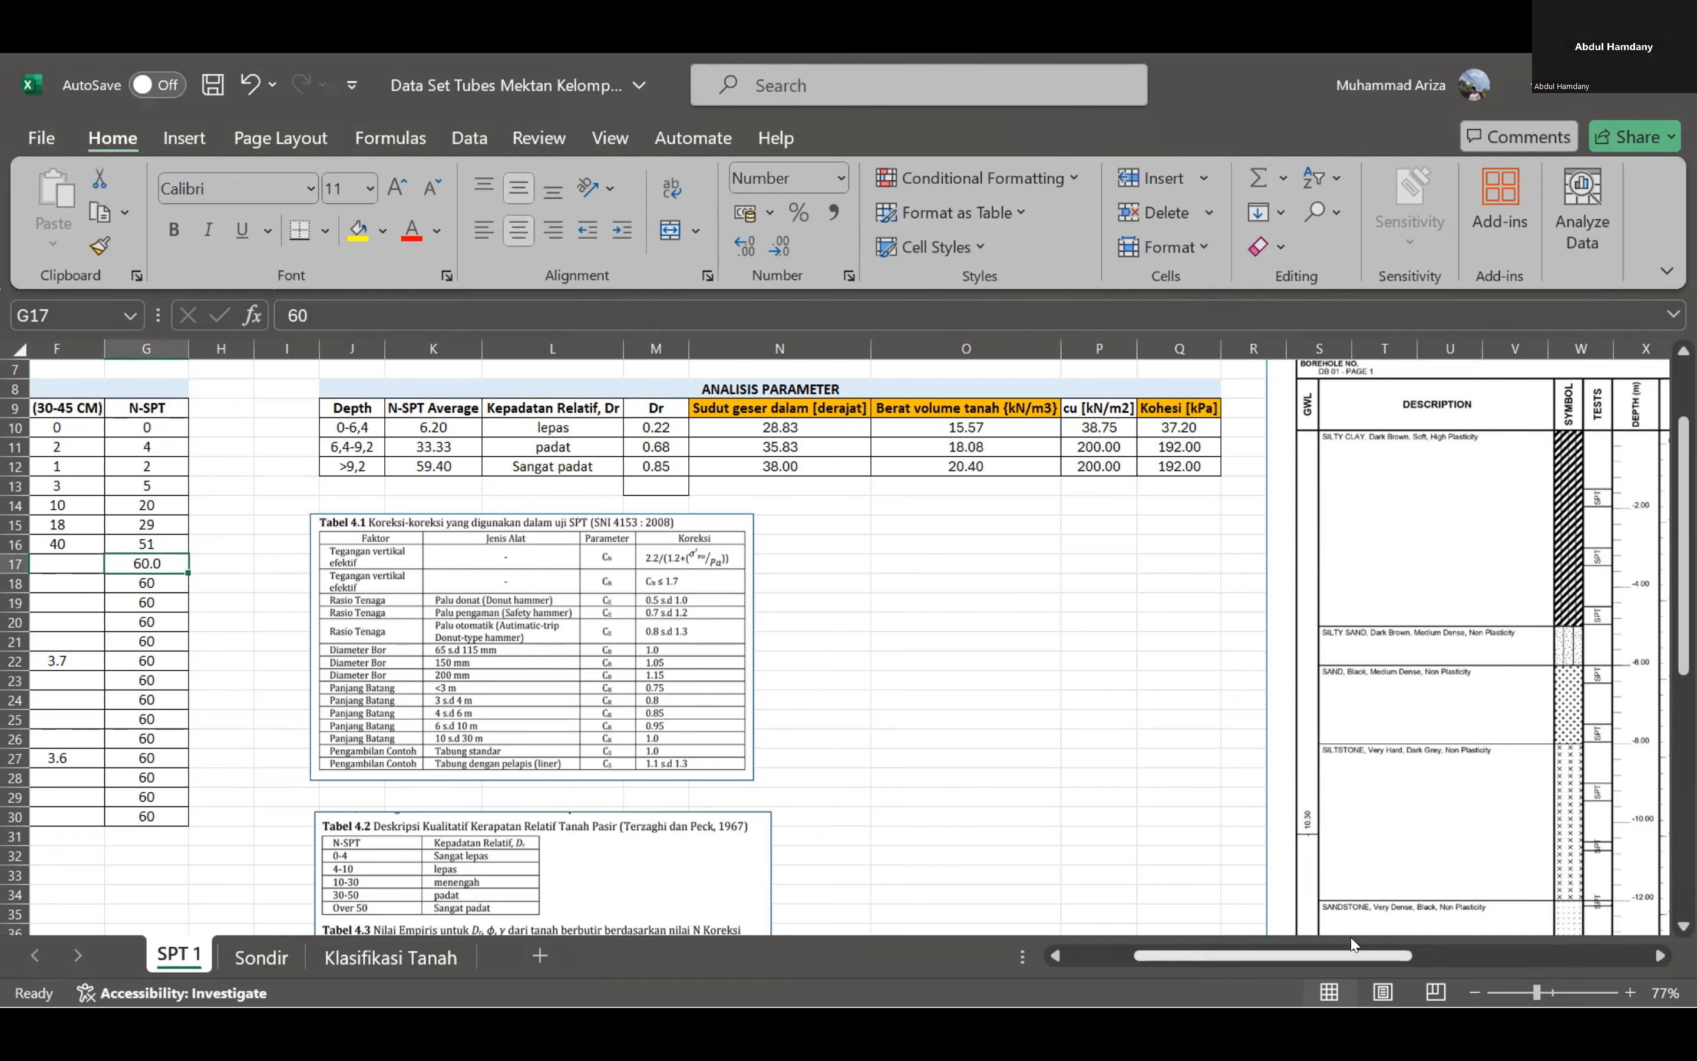
pyautogui.hscroll(5, 1395, 940)
pyautogui.hscroll(2, 1396, 939)
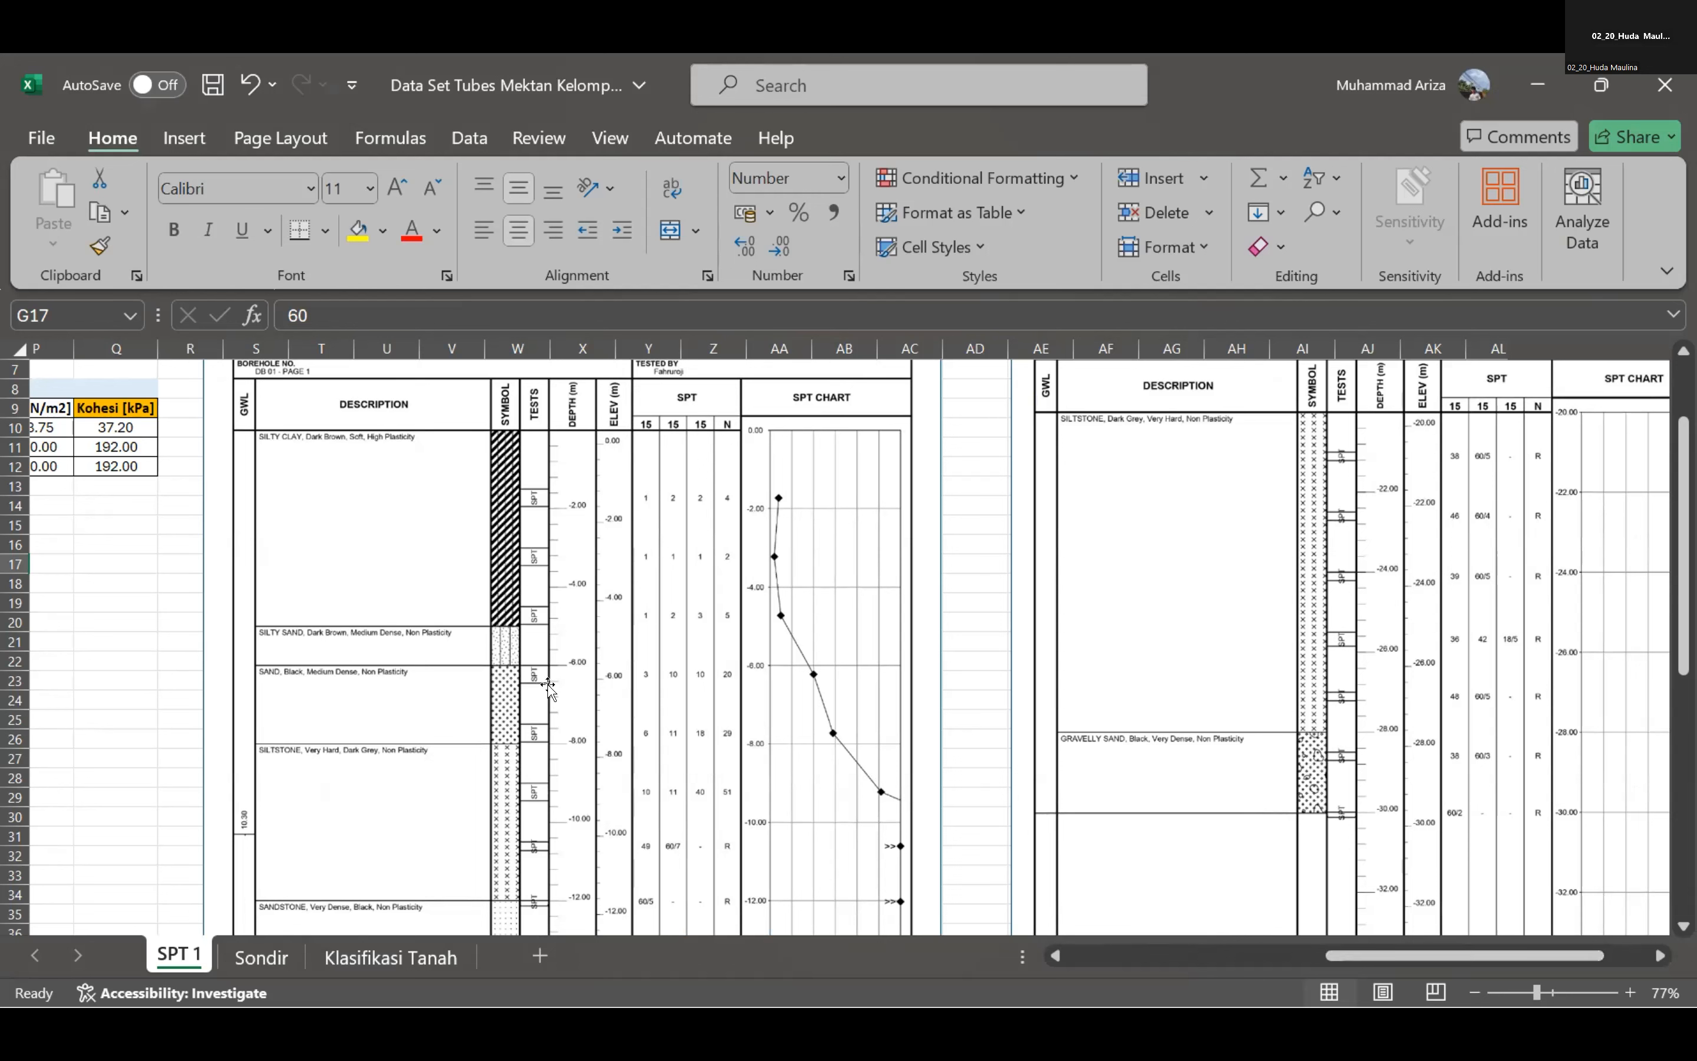
# Switch to the second data set workbook that holds the SPT 2 sheet.
pyautogui.press('alt')
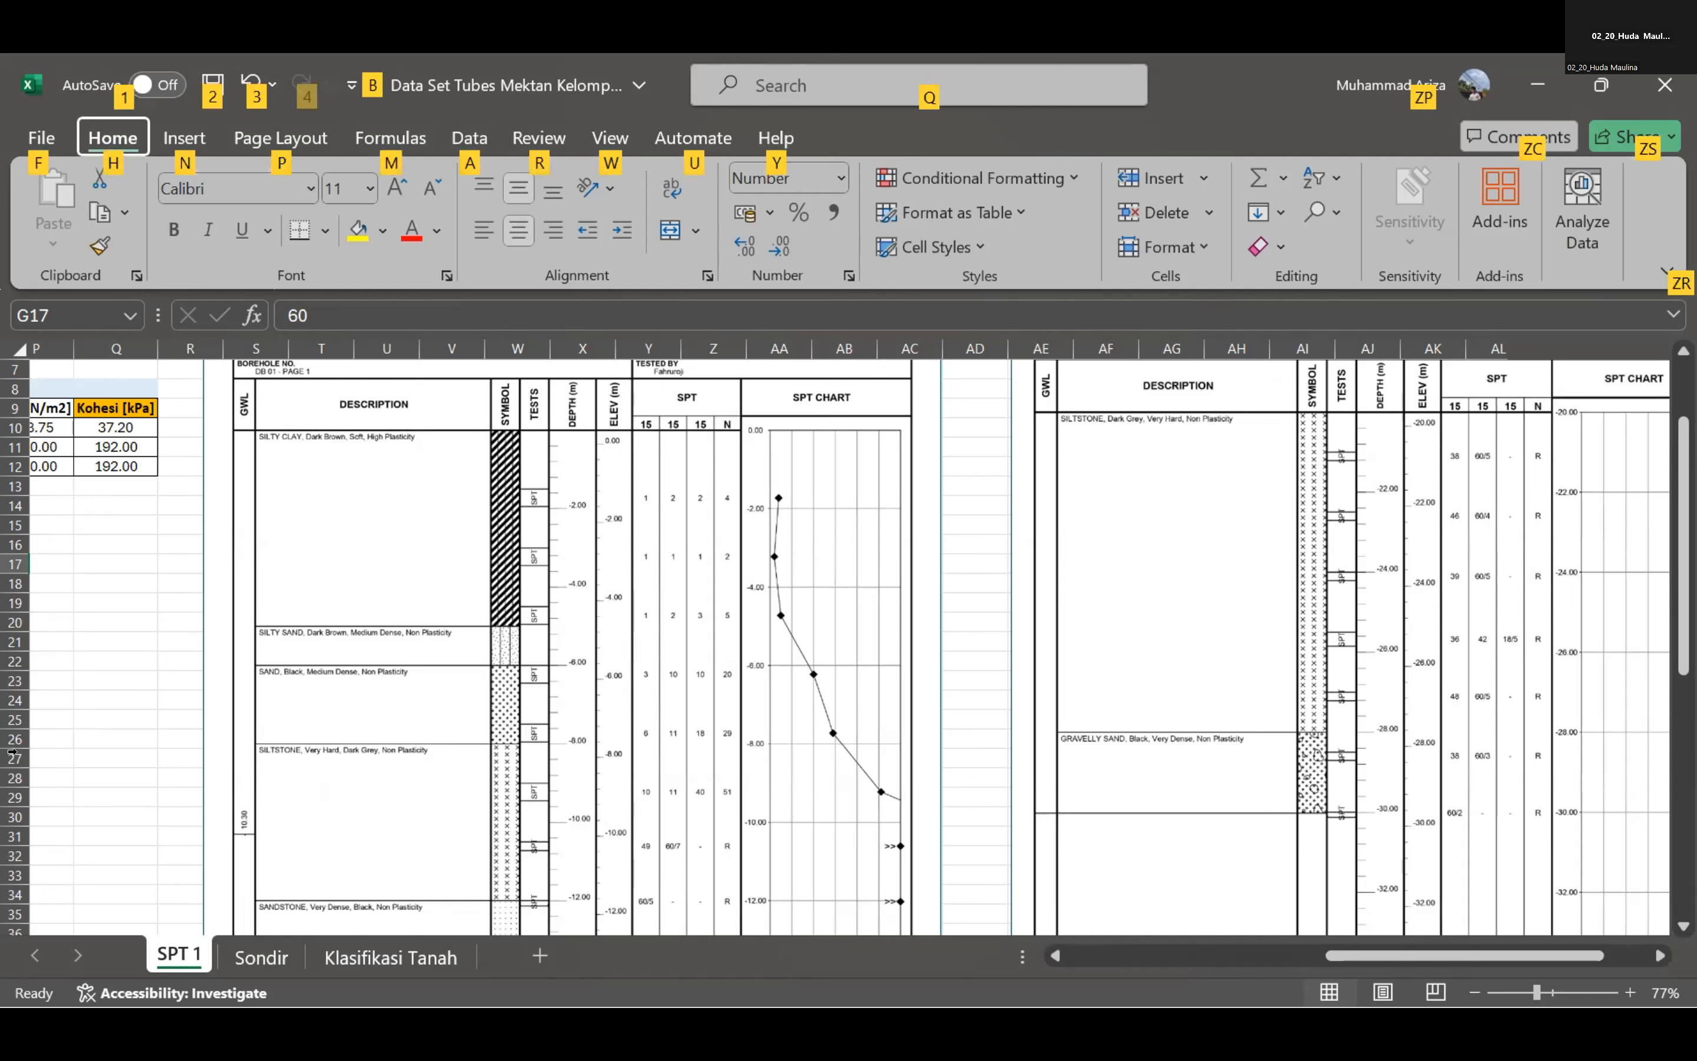
pyautogui.click(84, 696)
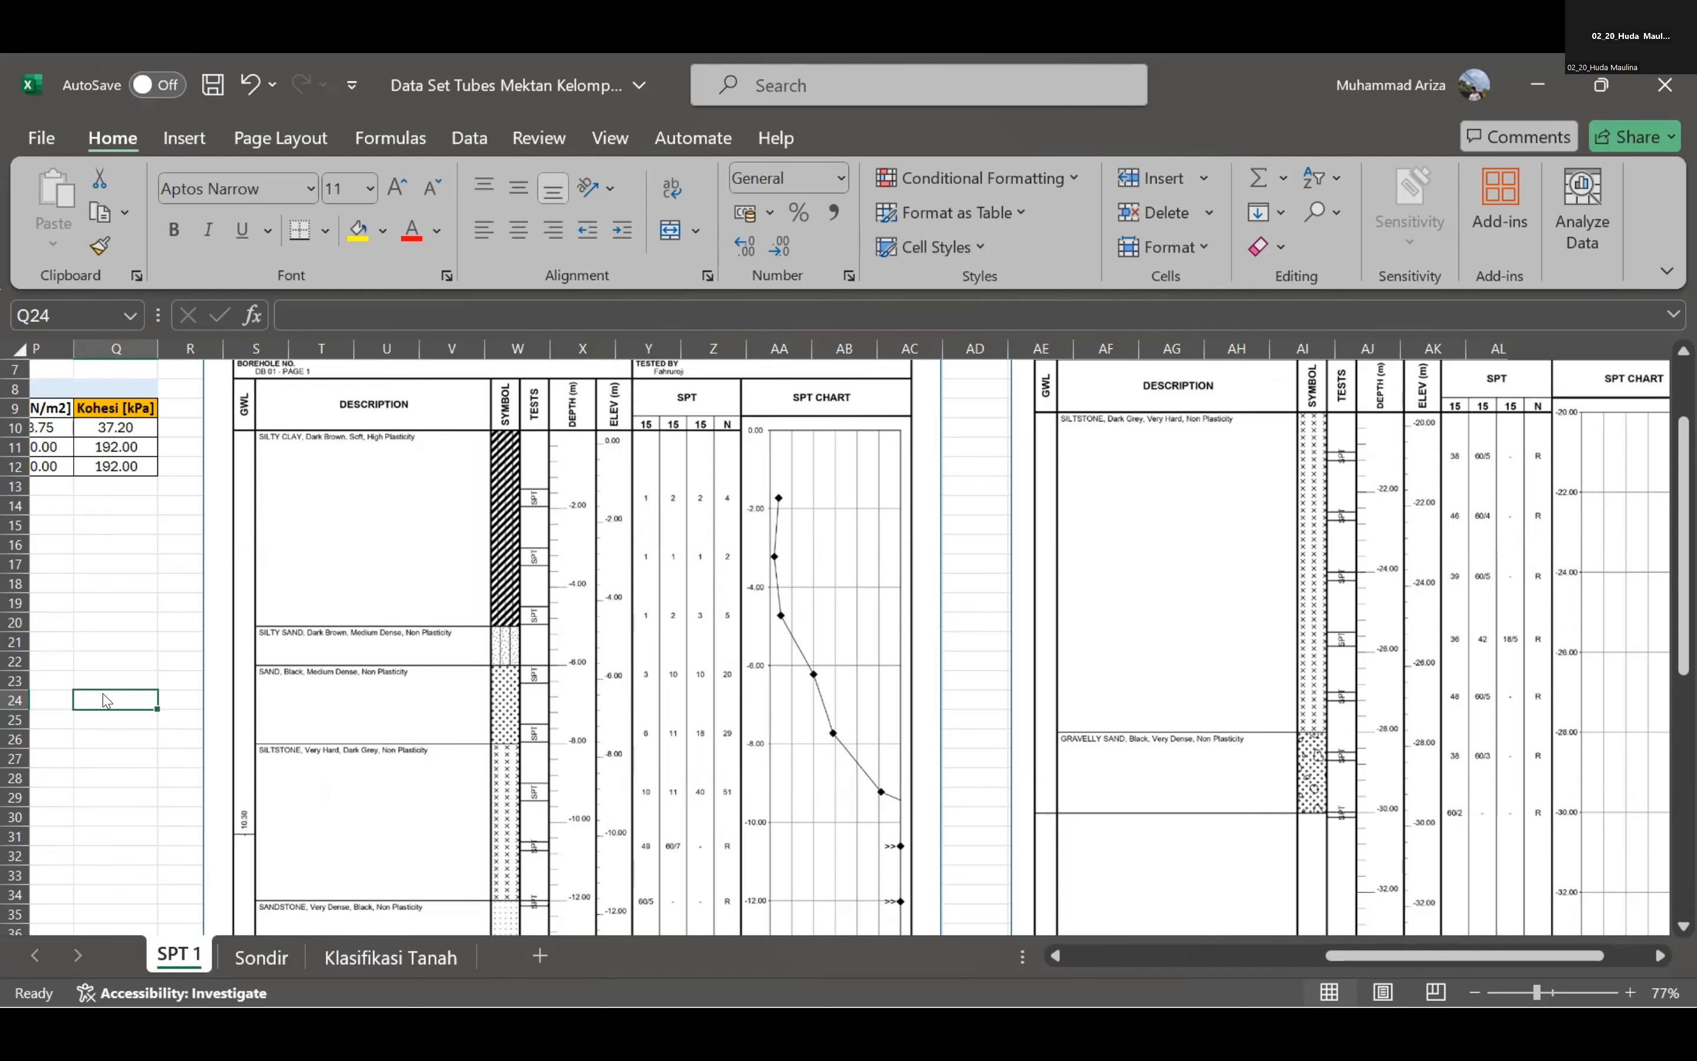
pyautogui.hotkey('alt', 'Tab')
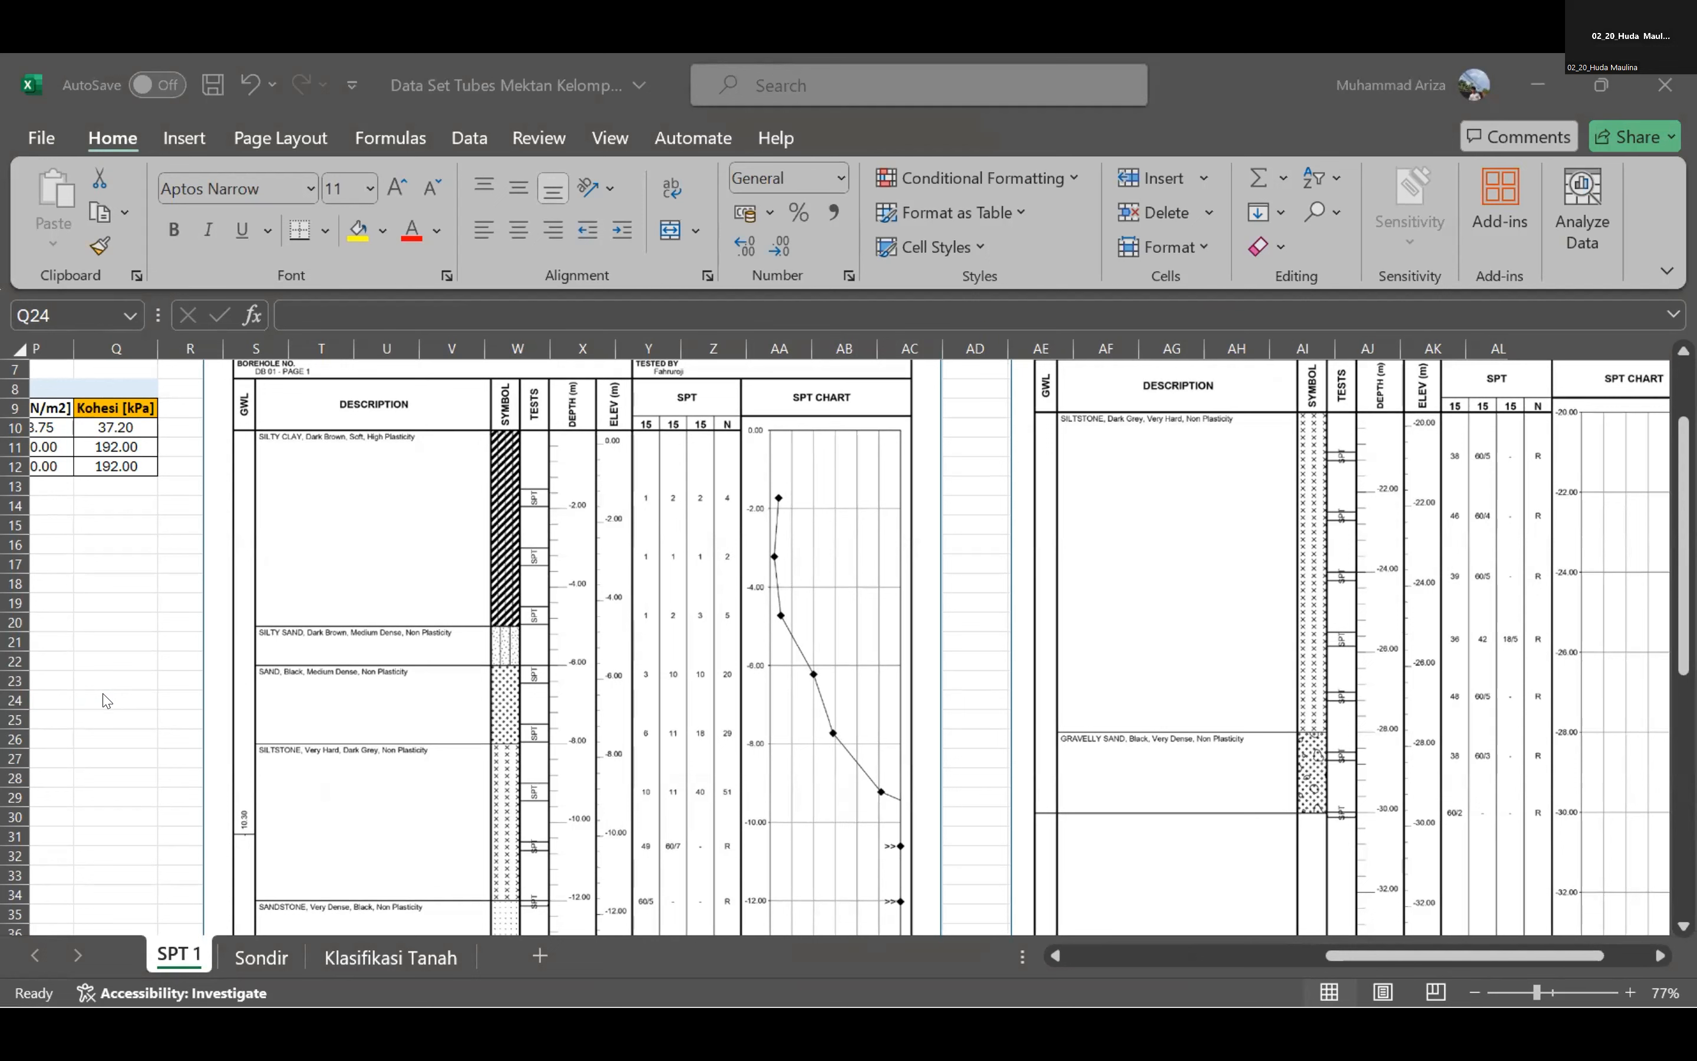
pyautogui.click(107, 700)
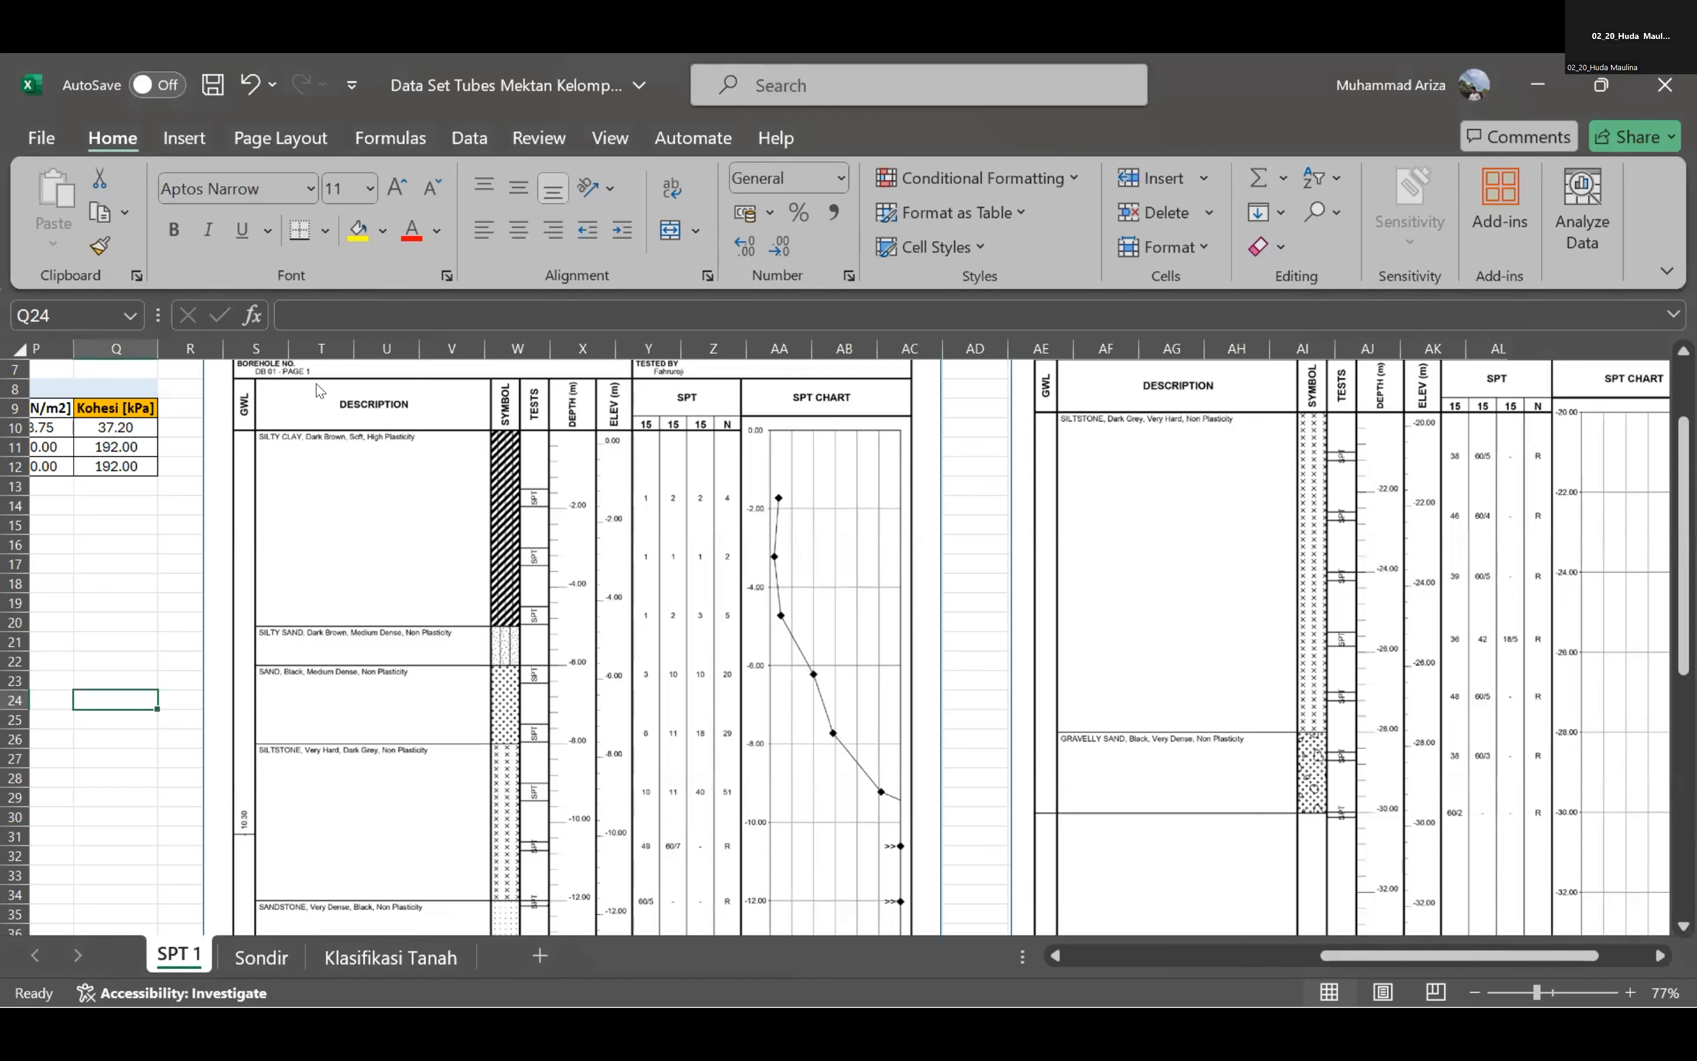
pyautogui.hotkey('alt', 'Tab')
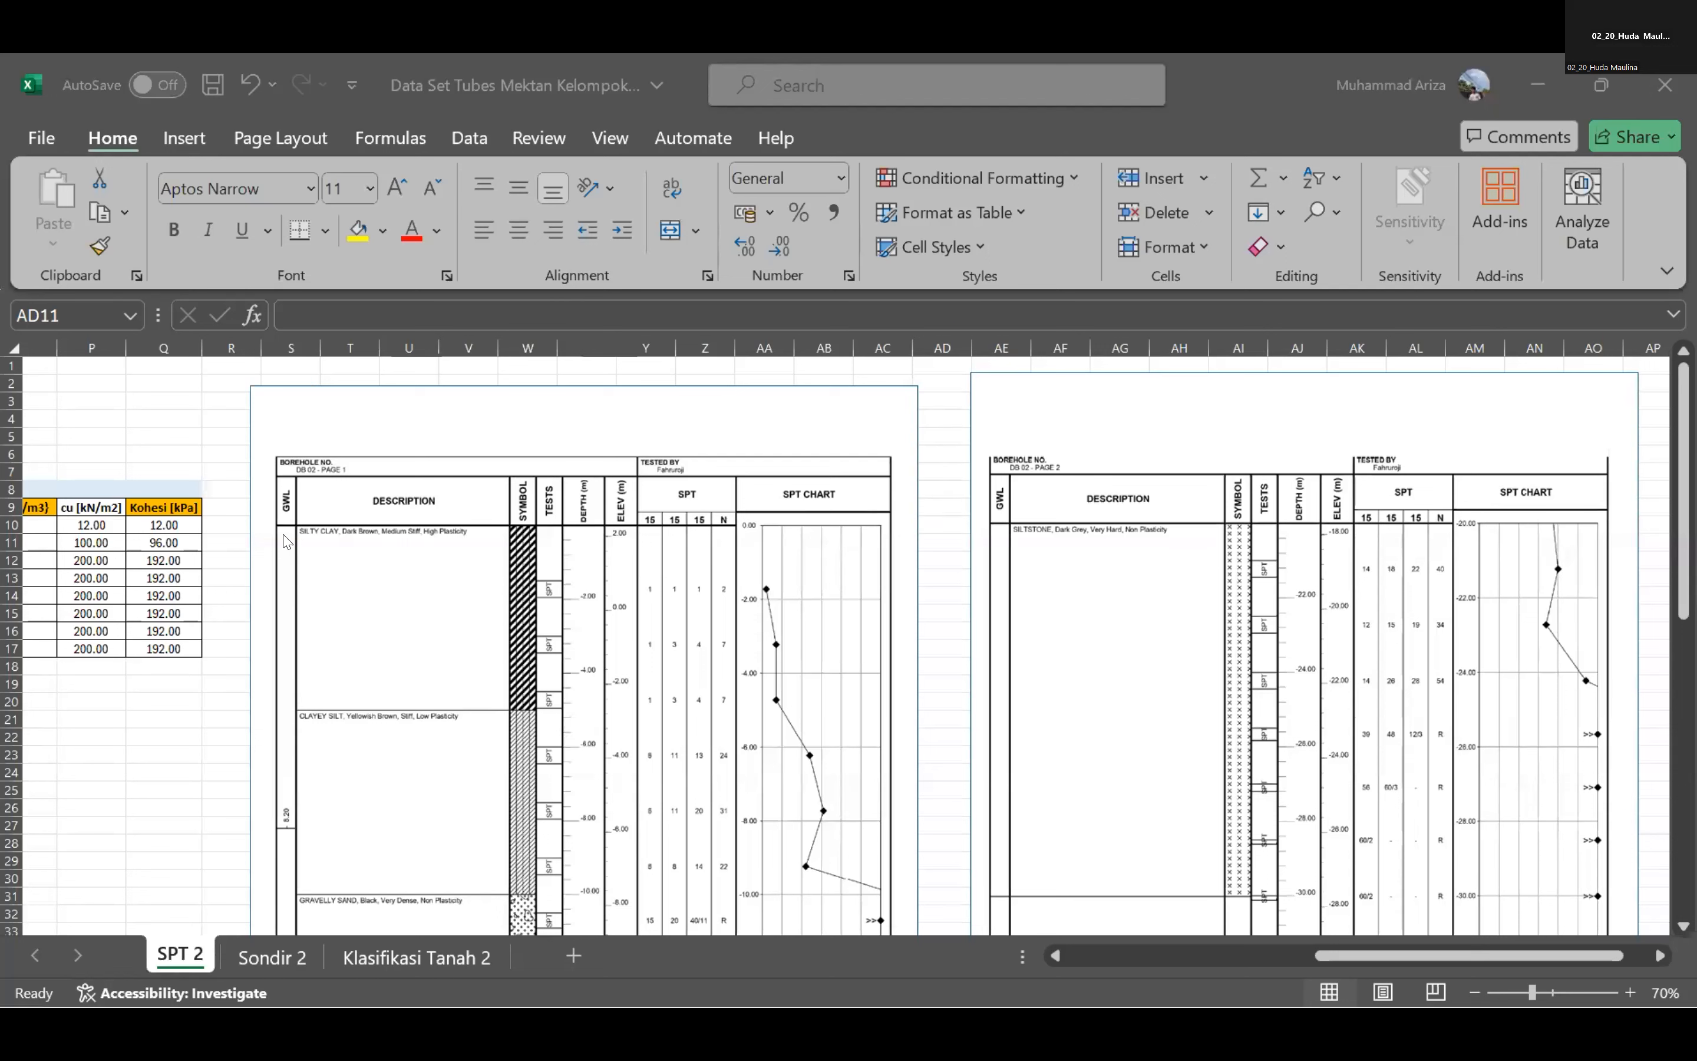
pyautogui.click(0, 88)
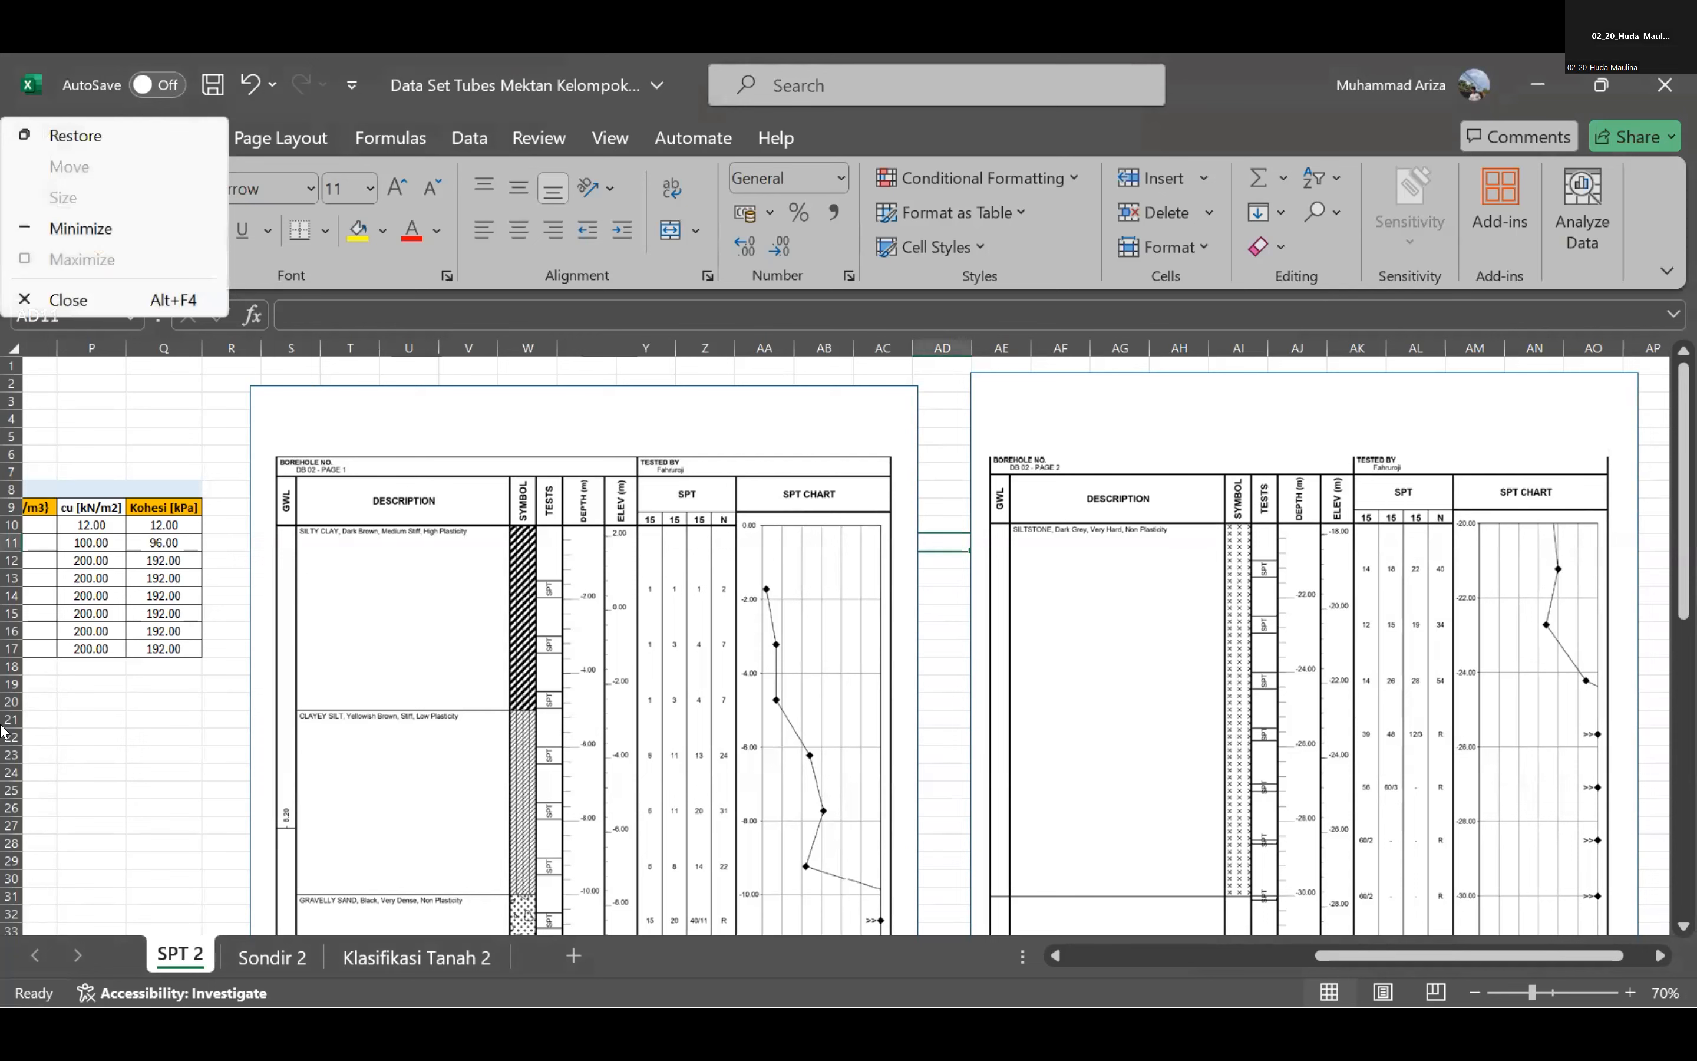
pyautogui.click(41, 790)
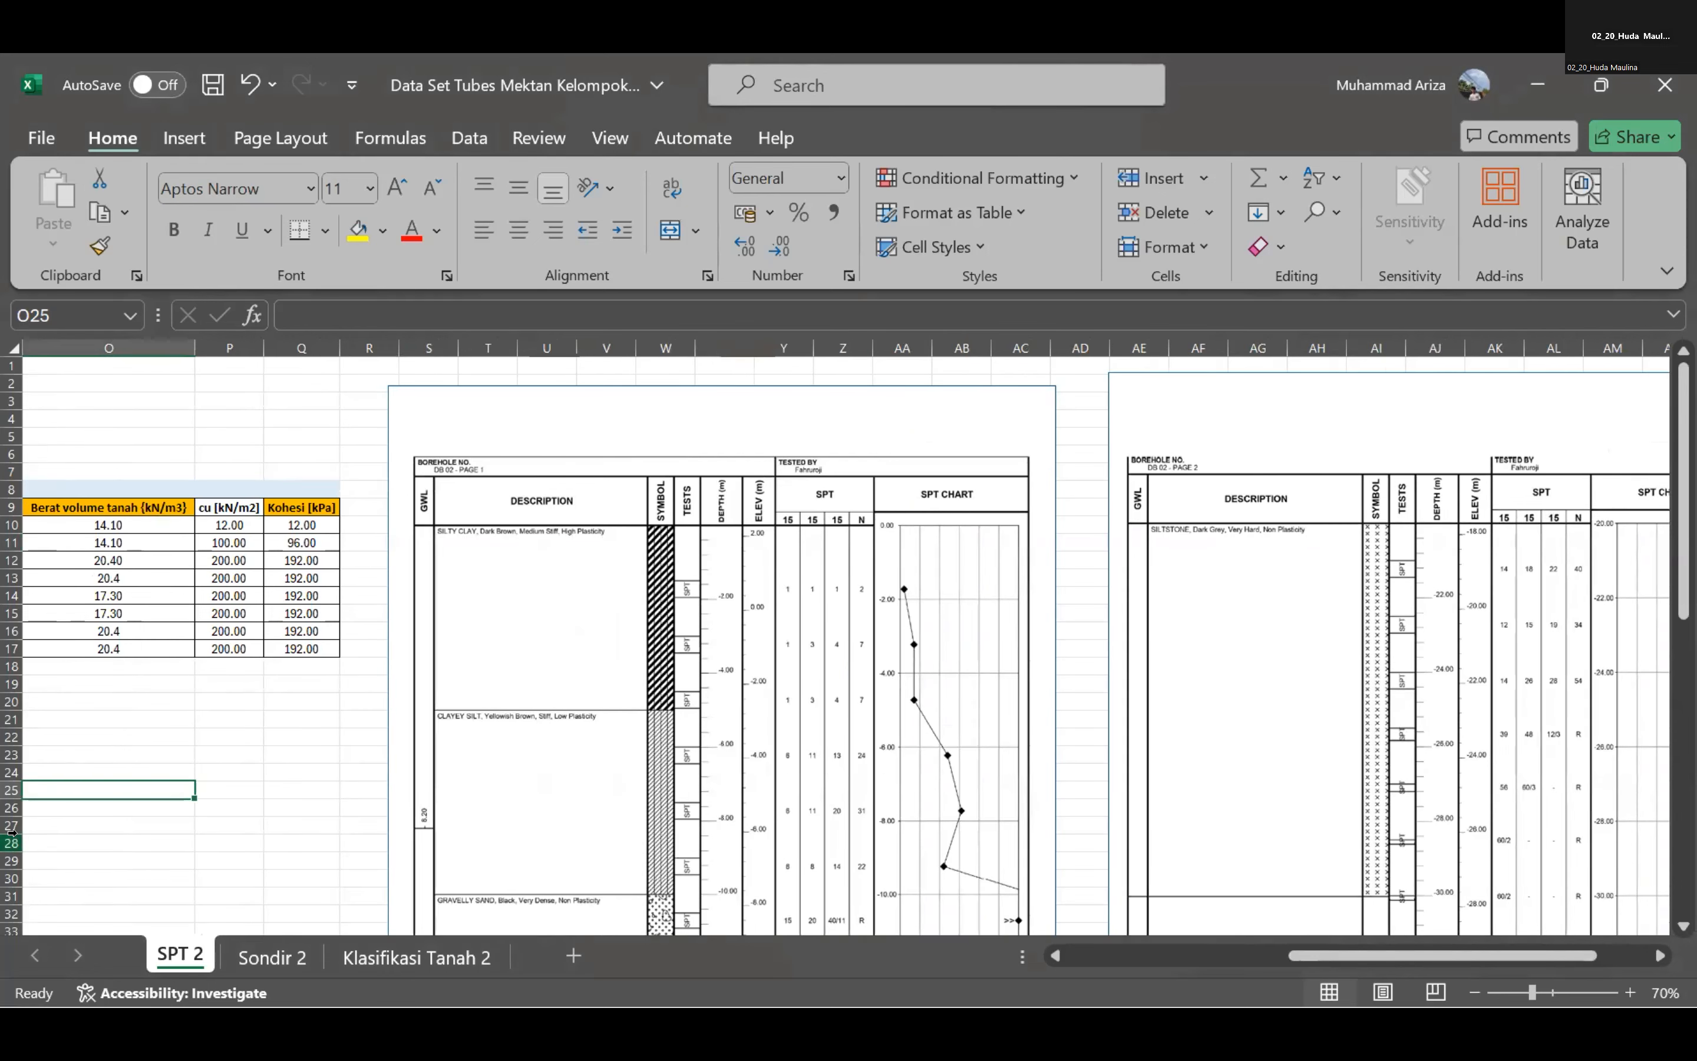
# Examine the borehole log on the SPT 2 sheet and the depth ranges and soil parameters in its ANALISIS PARAMETER table.
pyautogui.scroll(-2, 184, 729)
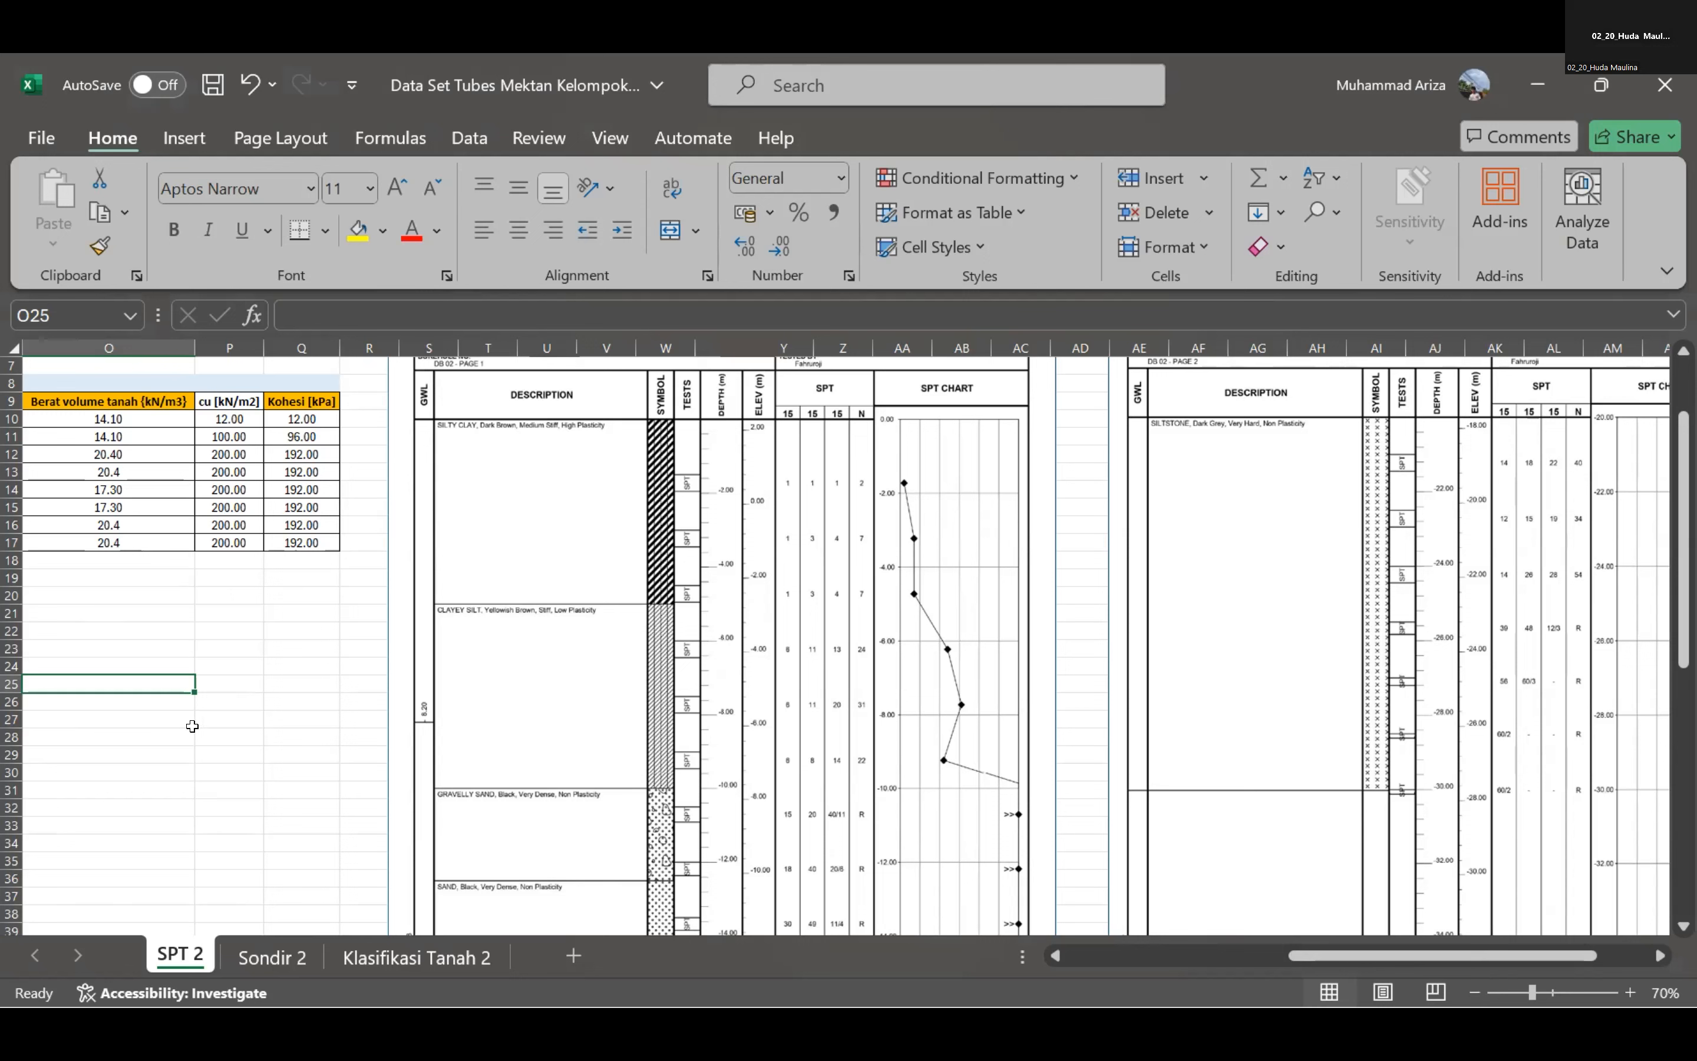
pyautogui.scroll(-2, 205, 690)
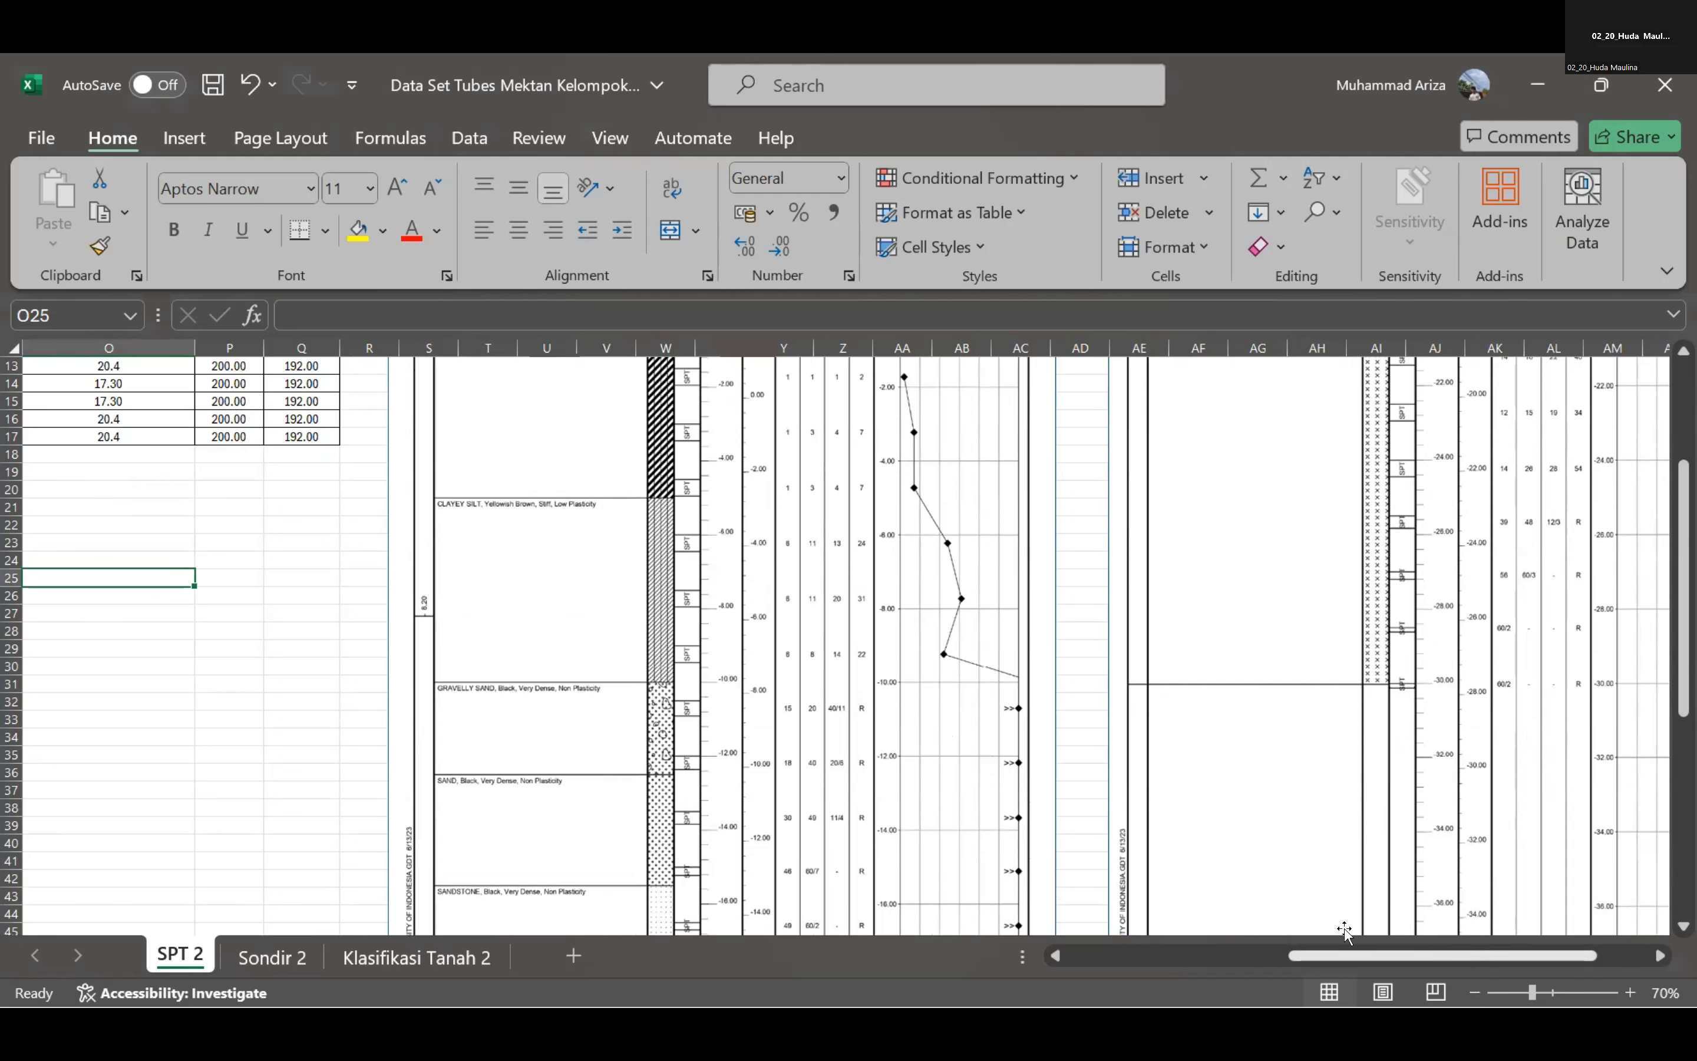
pyautogui.scroll(4, 766, 757)
pyautogui.moveTo(1406, 959); pyautogui.dragTo(1306, 983)
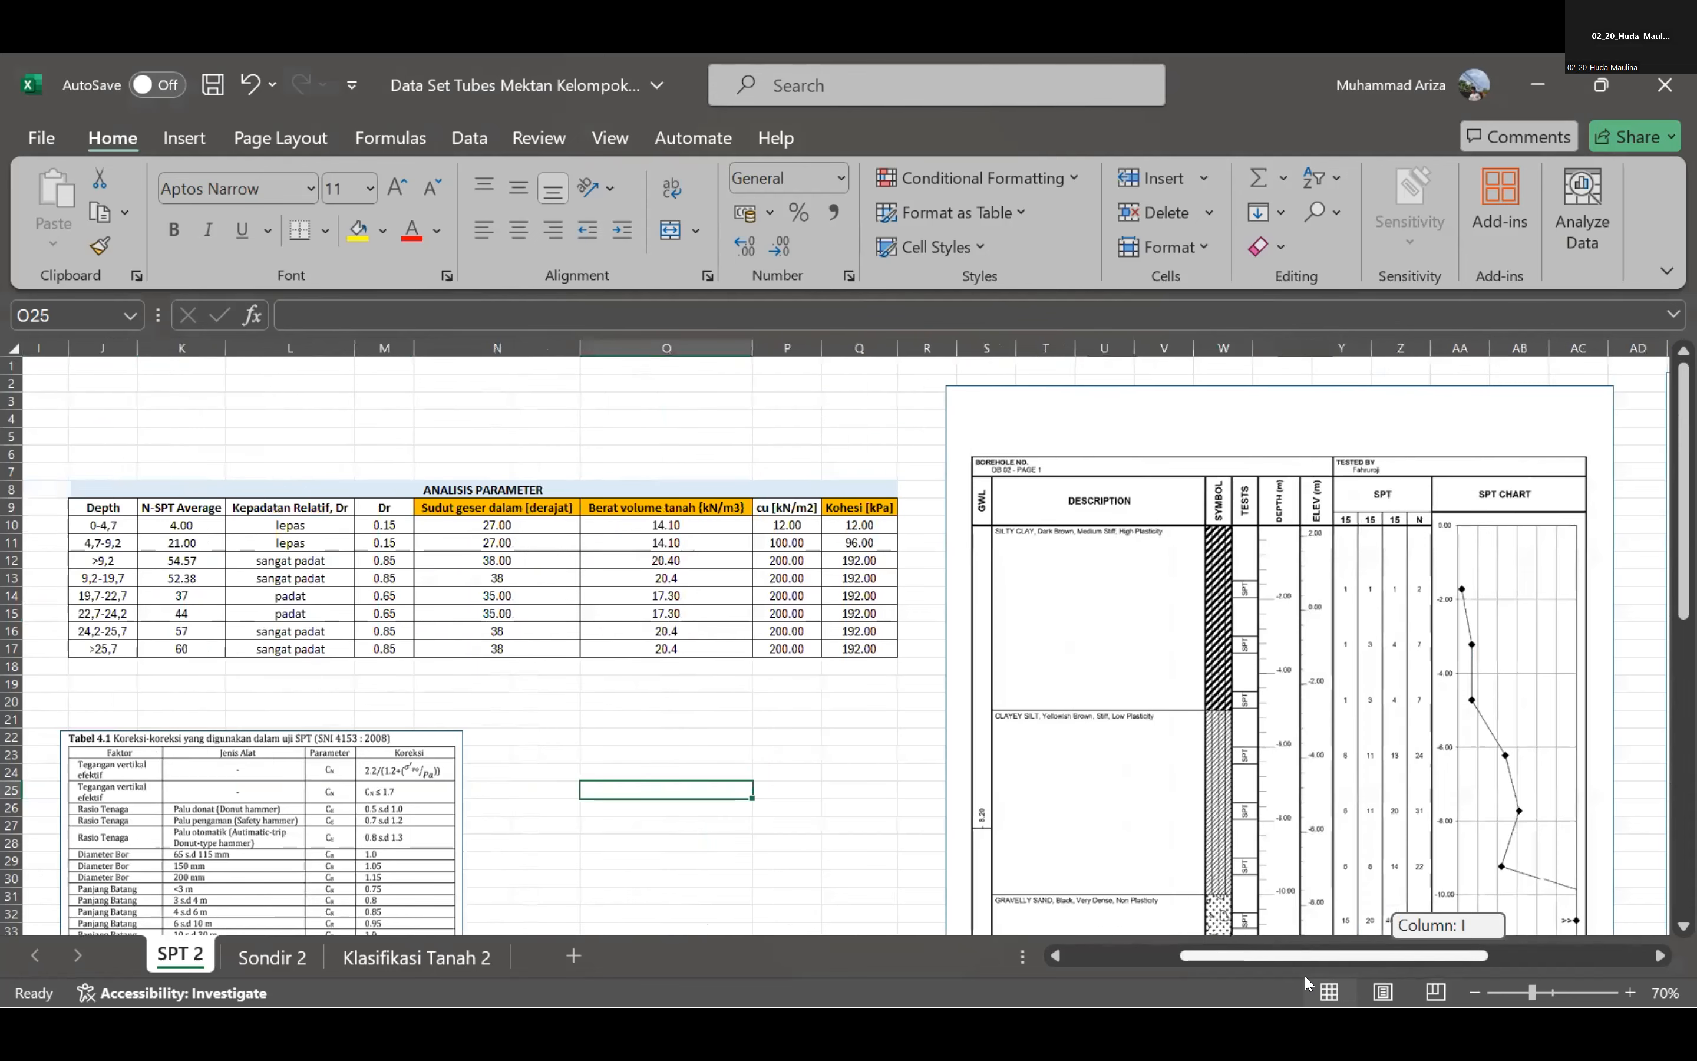
pyautogui.moveTo(1306, 976); pyautogui.dragTo(1305, 977)
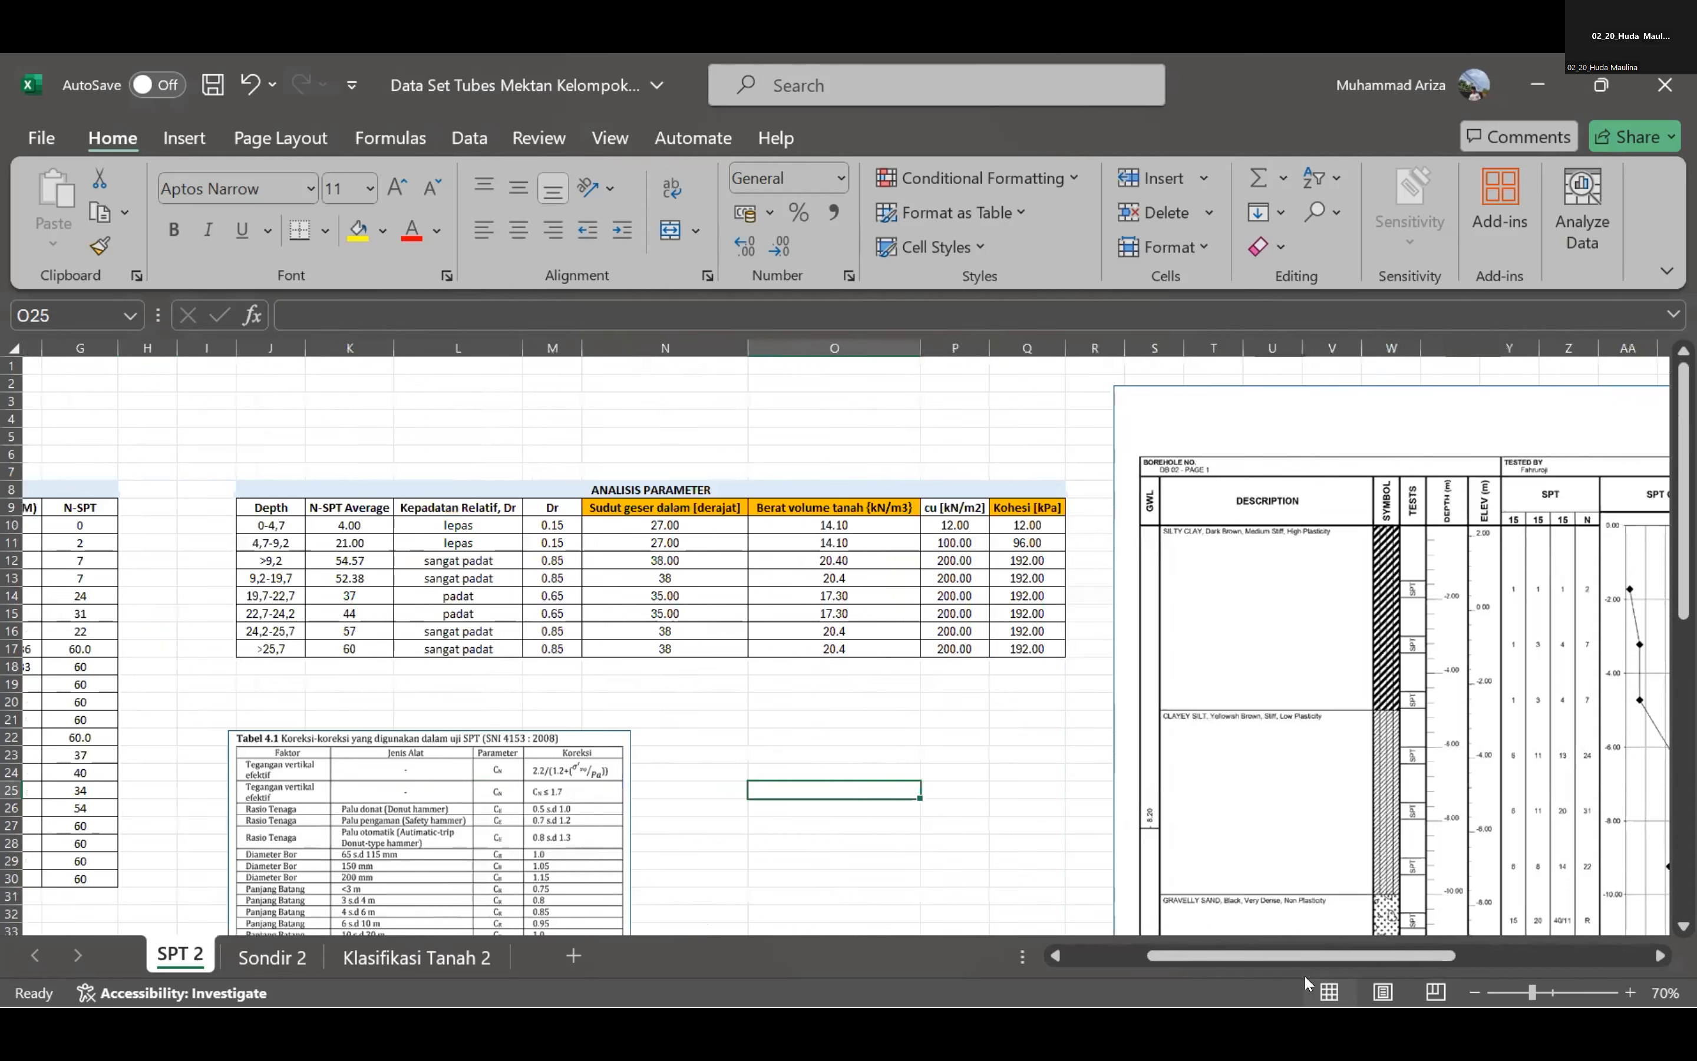
pyautogui.scroll(-2, 375, 428)
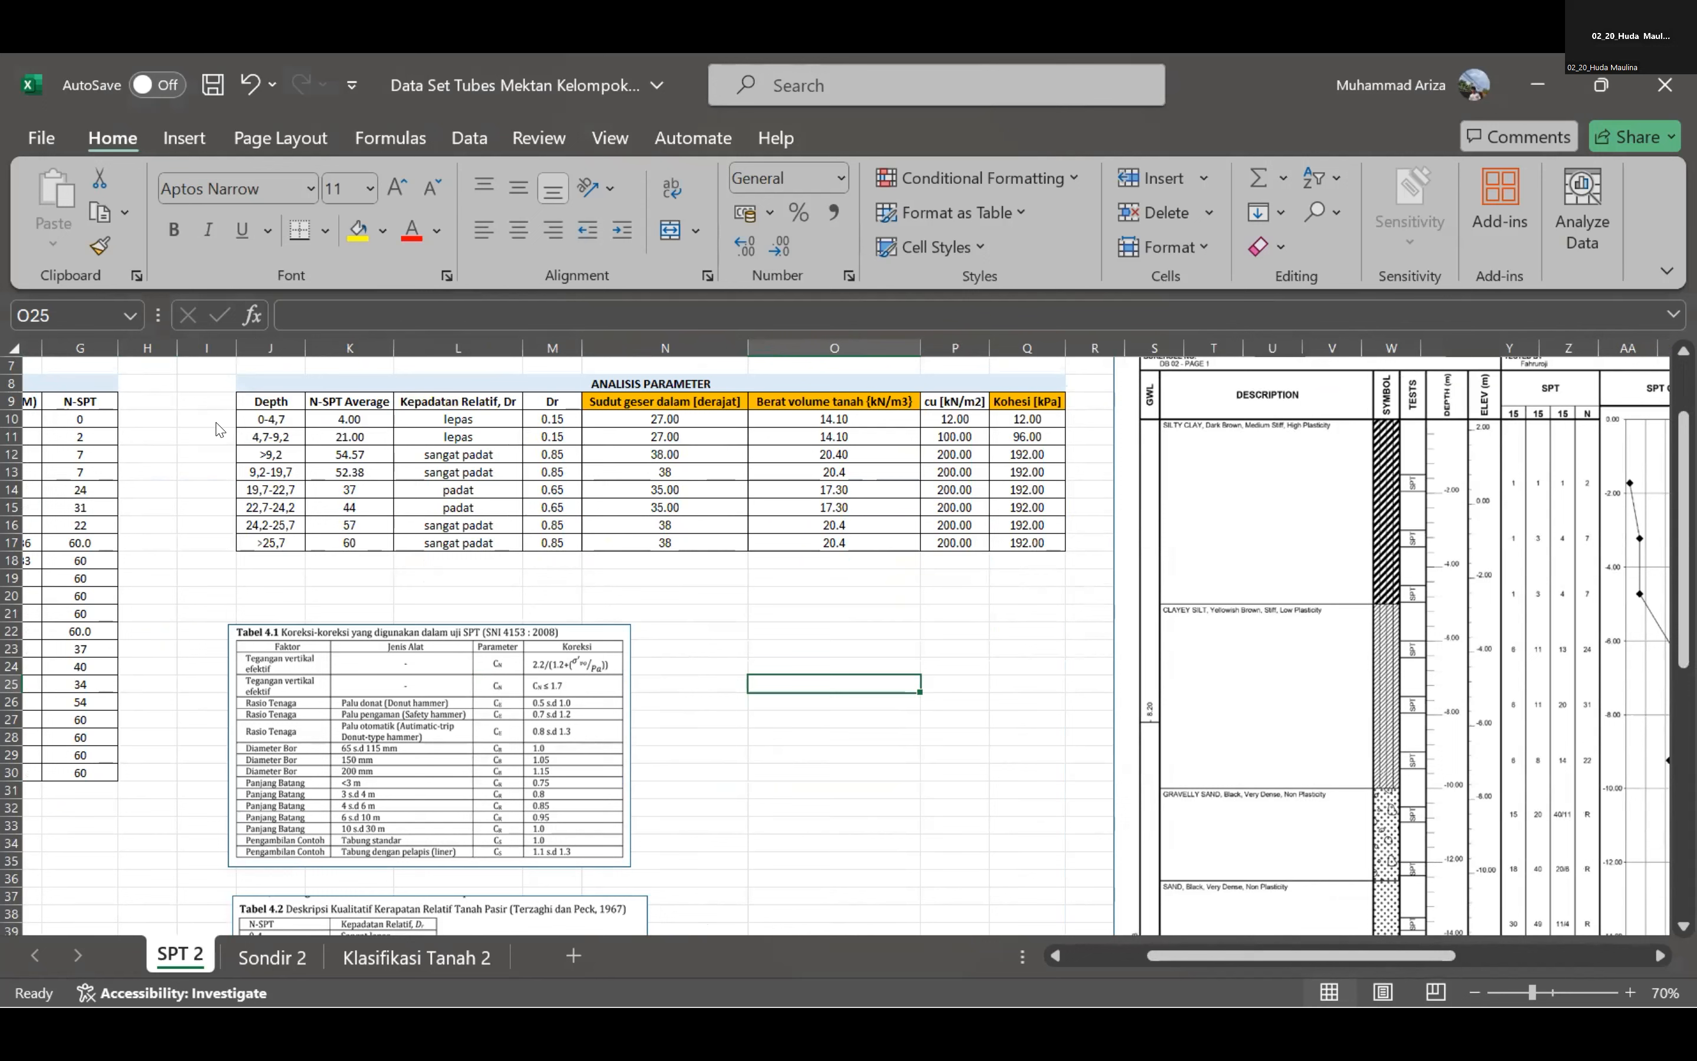
pyautogui.click(287, 421)
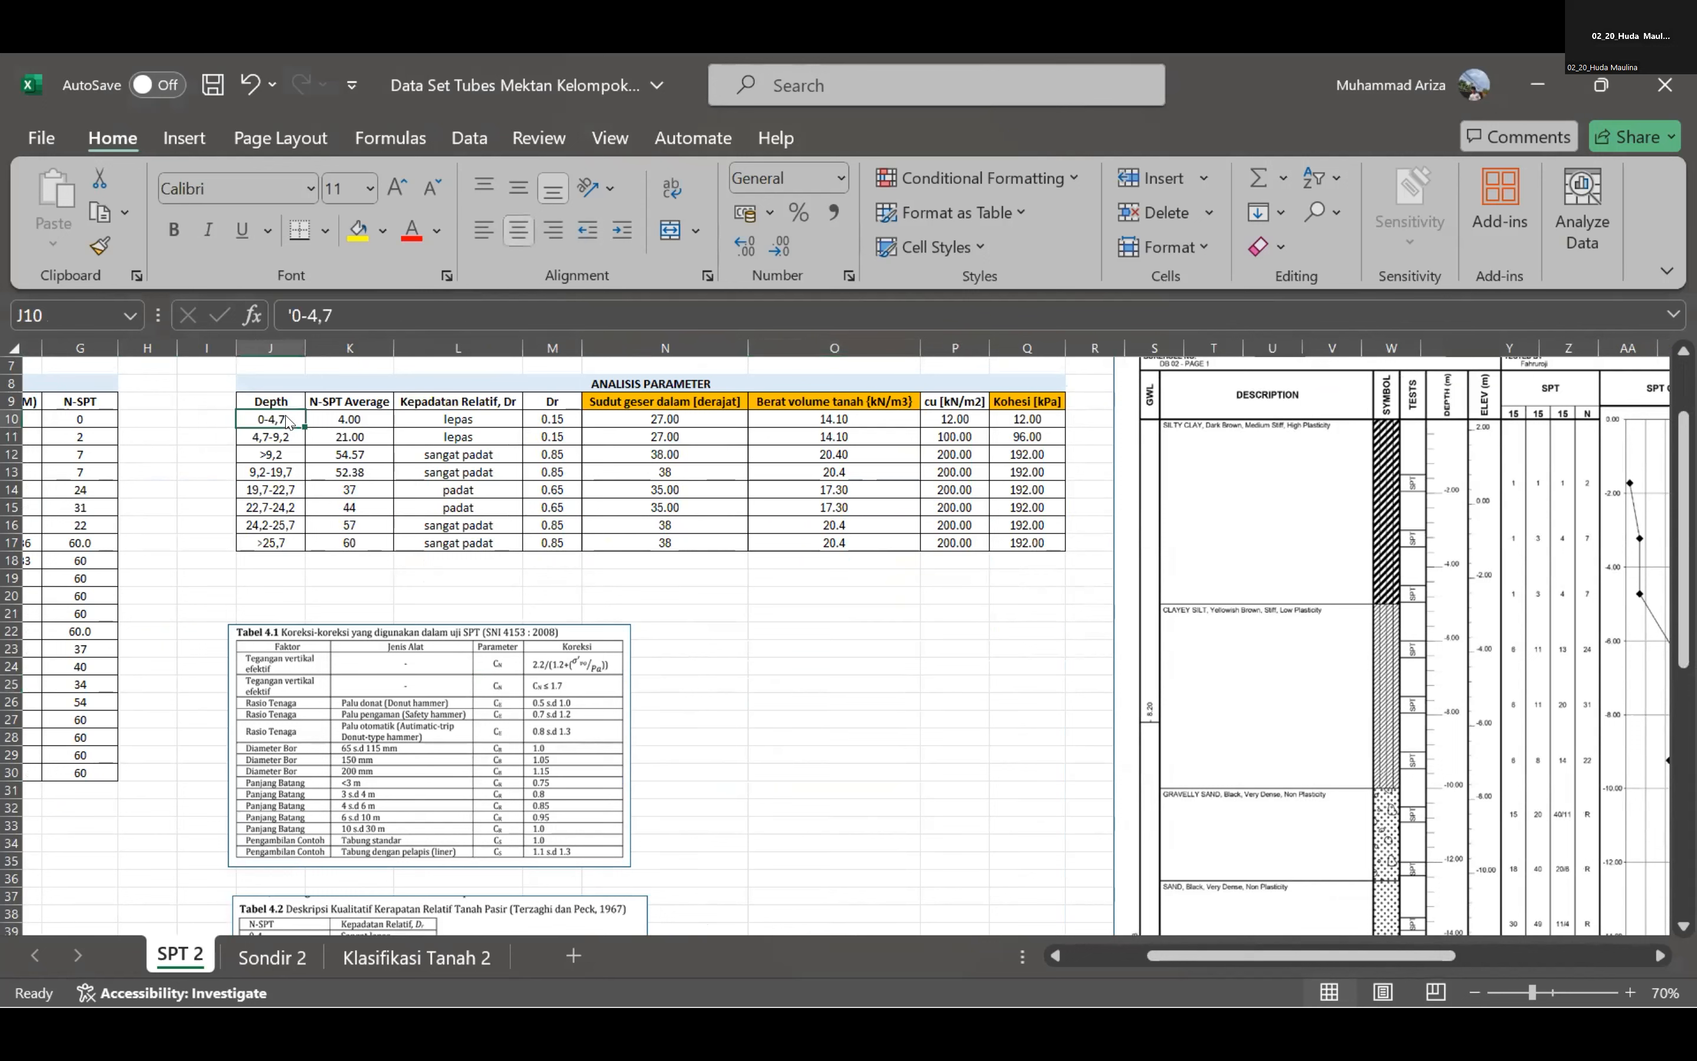
pyautogui.click(807, 689)
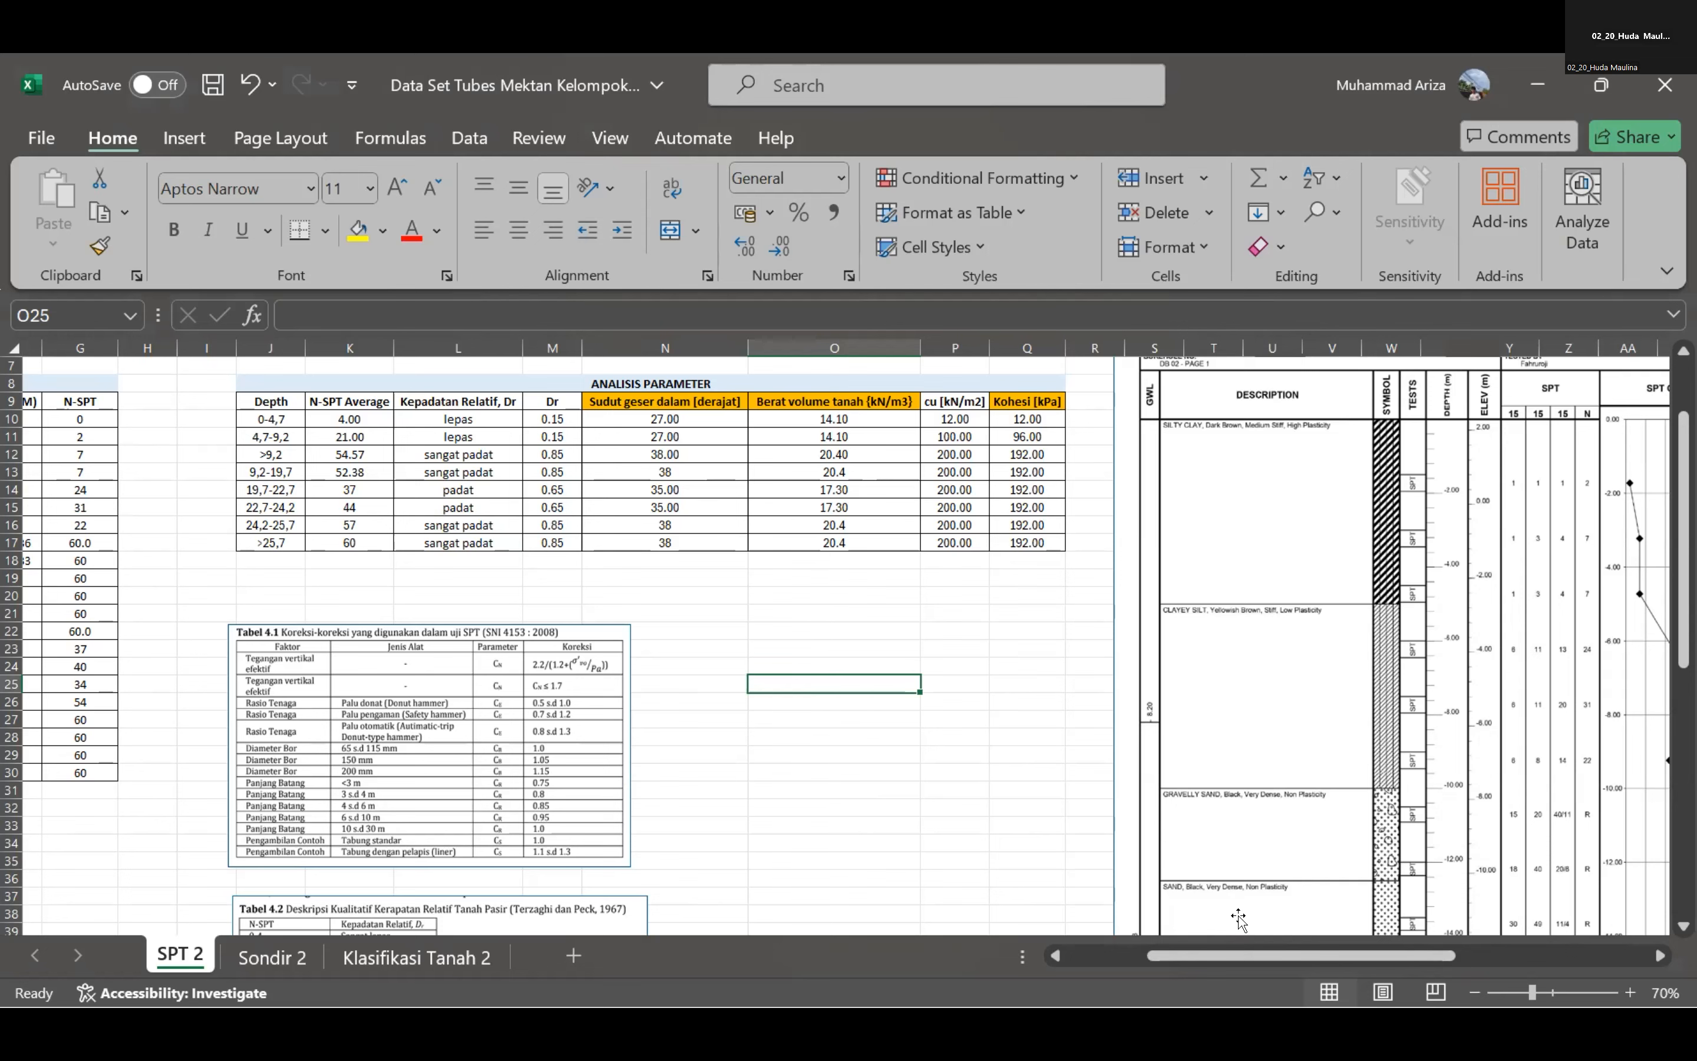
pyautogui.moveTo(1247, 955)
pyautogui.mouseDown()
pyautogui.moveTo(1262, 957)
pyautogui.moveTo(1239, 971)
pyautogui.mouseUp()
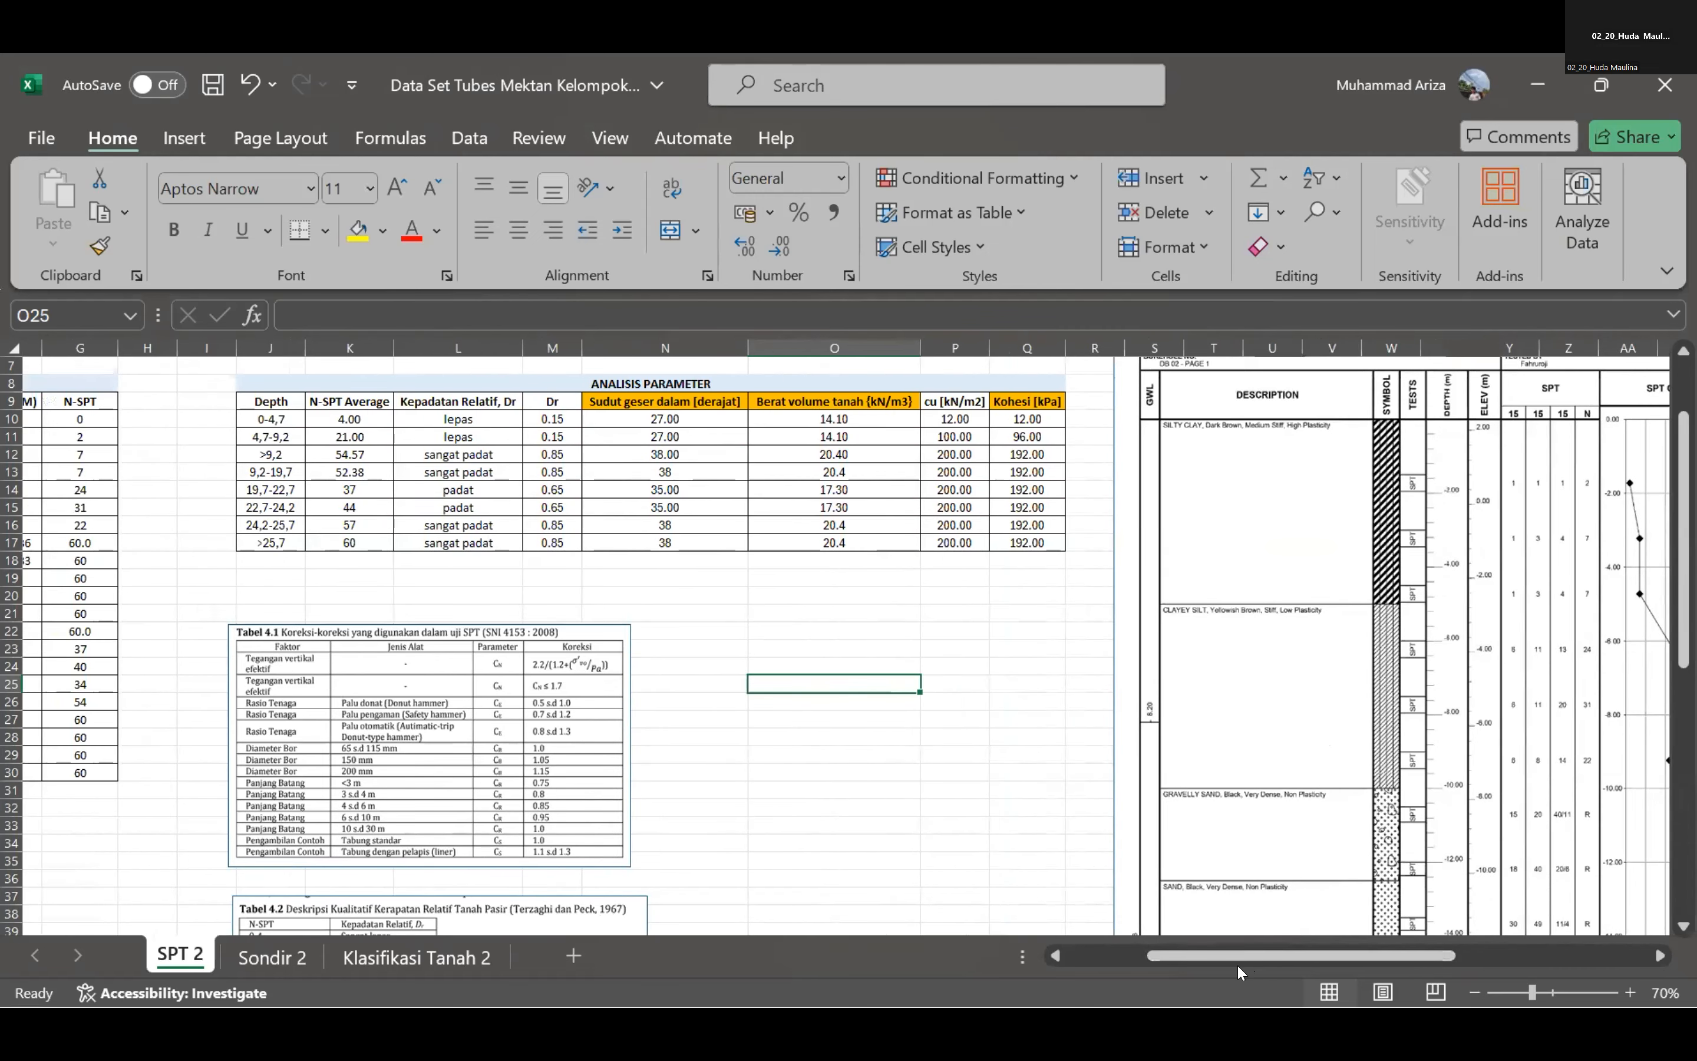
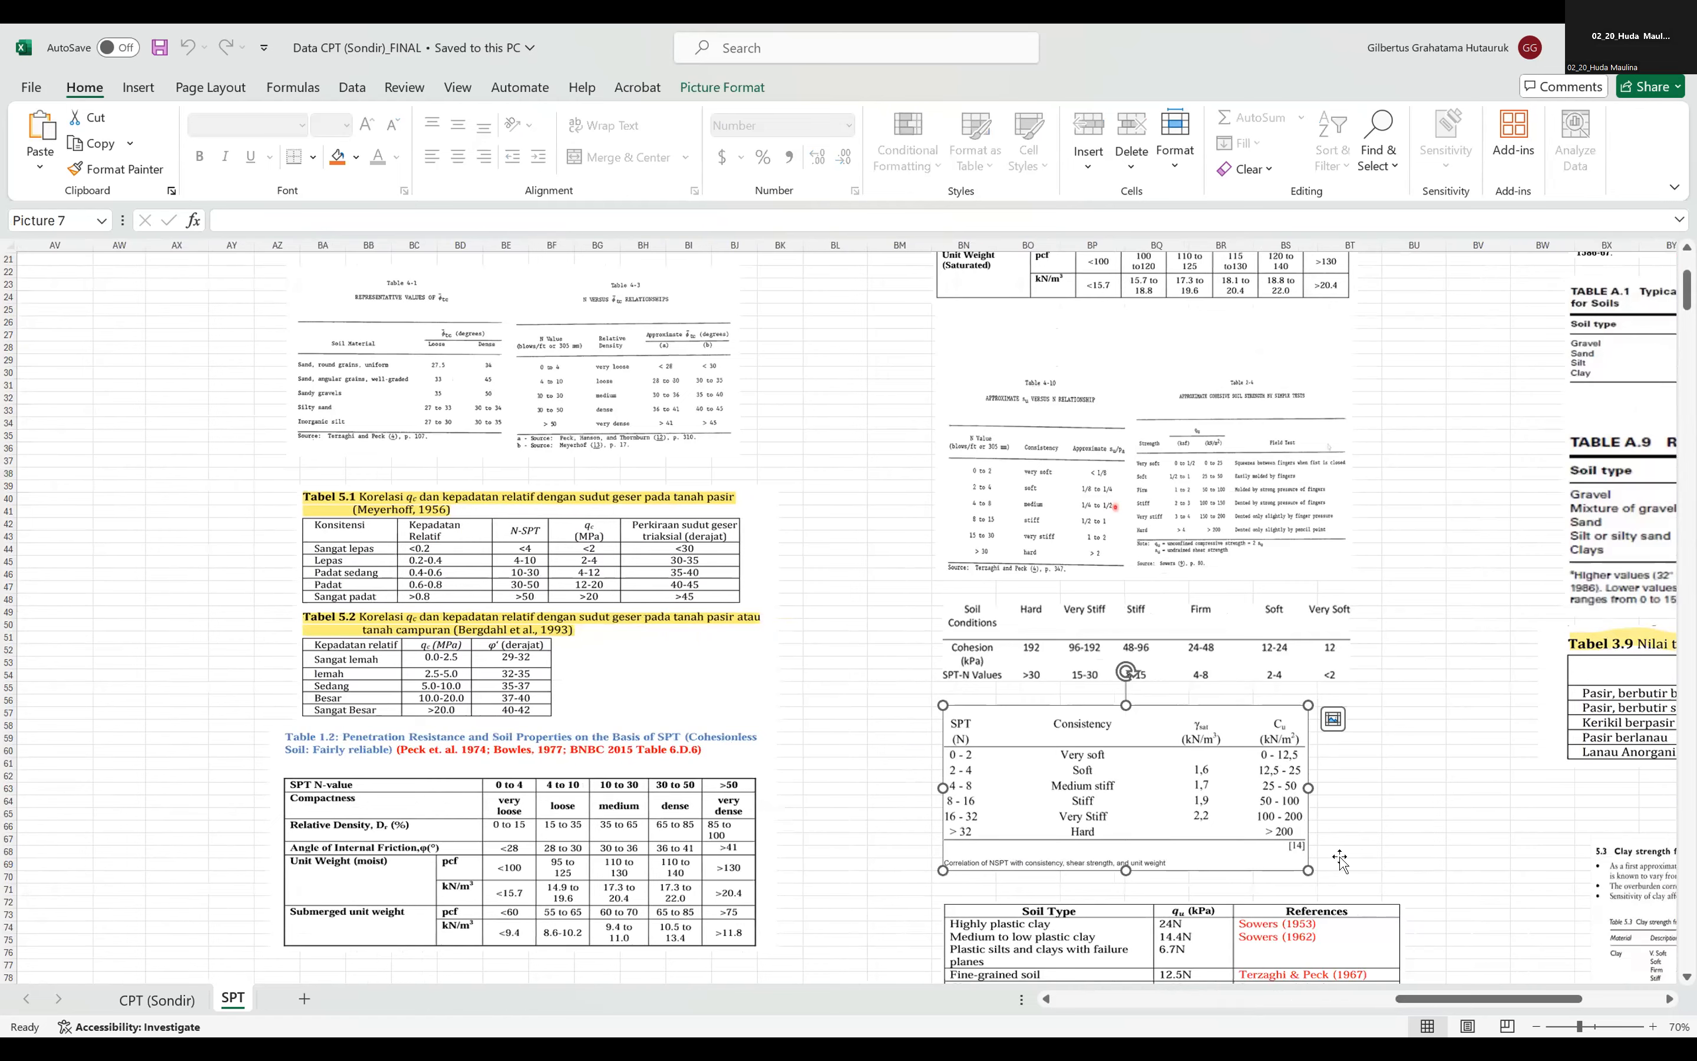
# Show one decimal place in the Cu cell of the 0-5 m layer in the Data Pengamatan 1 table.
pyautogui.moveTo(1409, 999); pyautogui.dragTo(1294, 998)
pyautogui.scroll(6, 833, 390)
pyautogui.hscroll(-2, 837, 291)
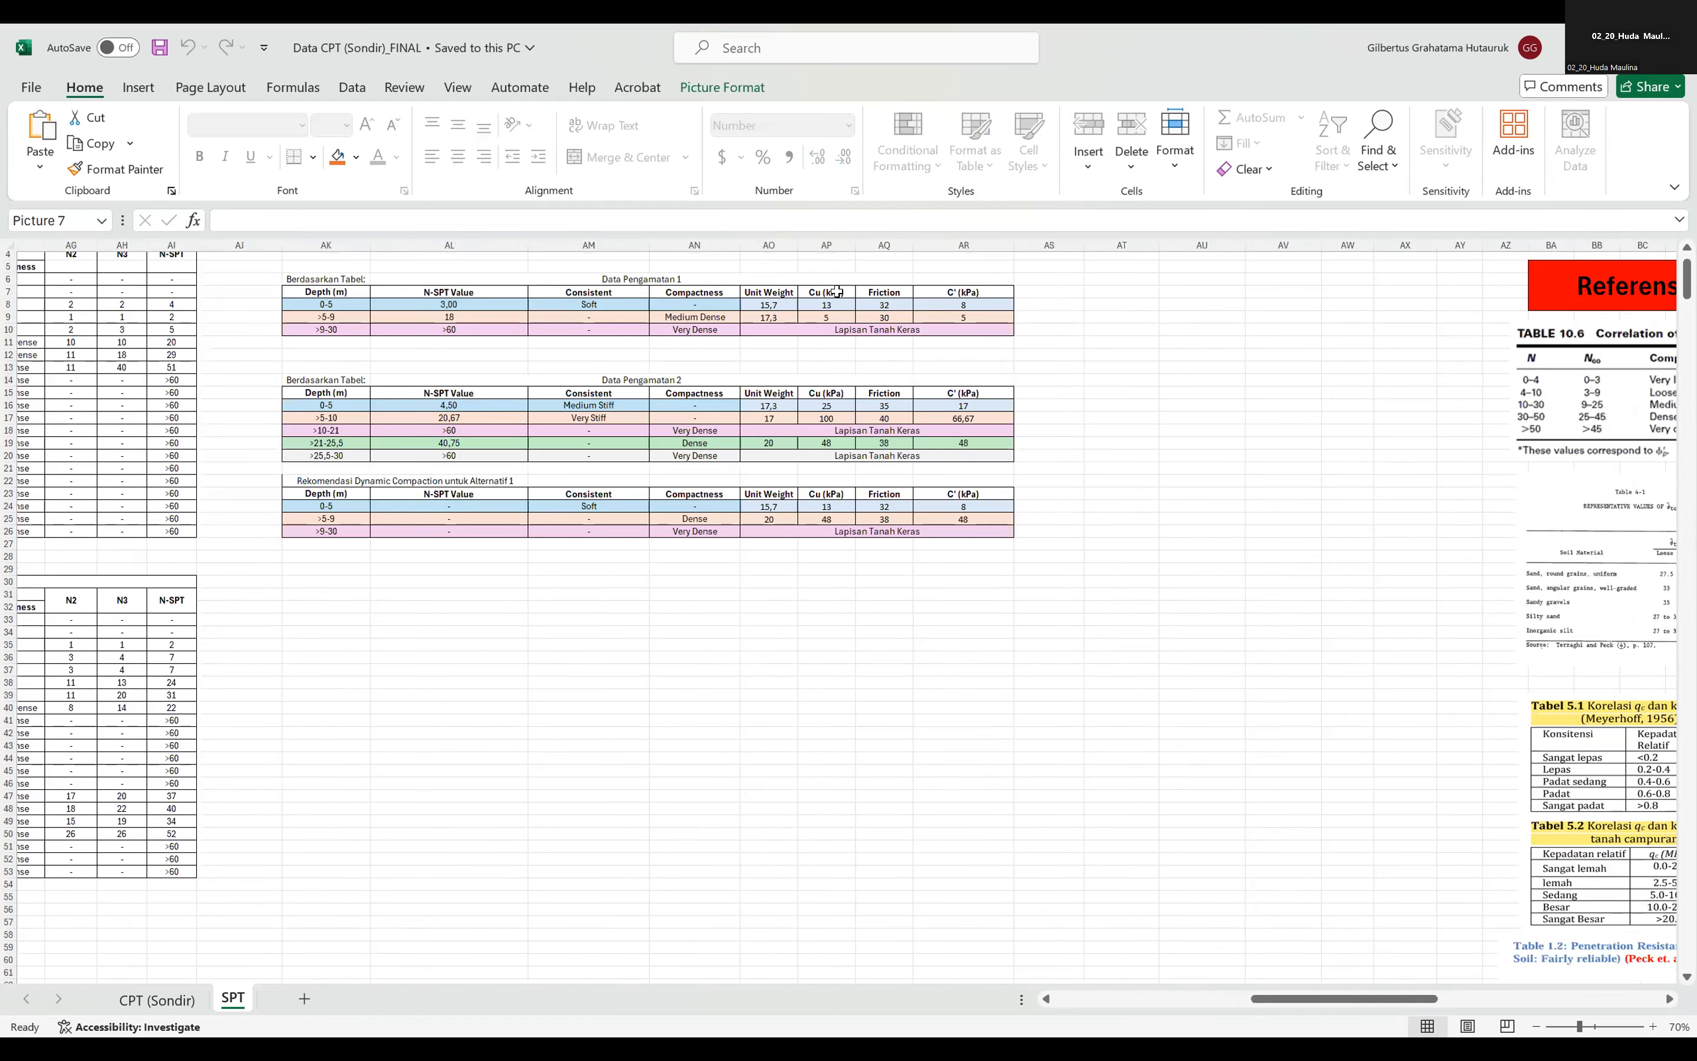
pyautogui.click(838, 305)
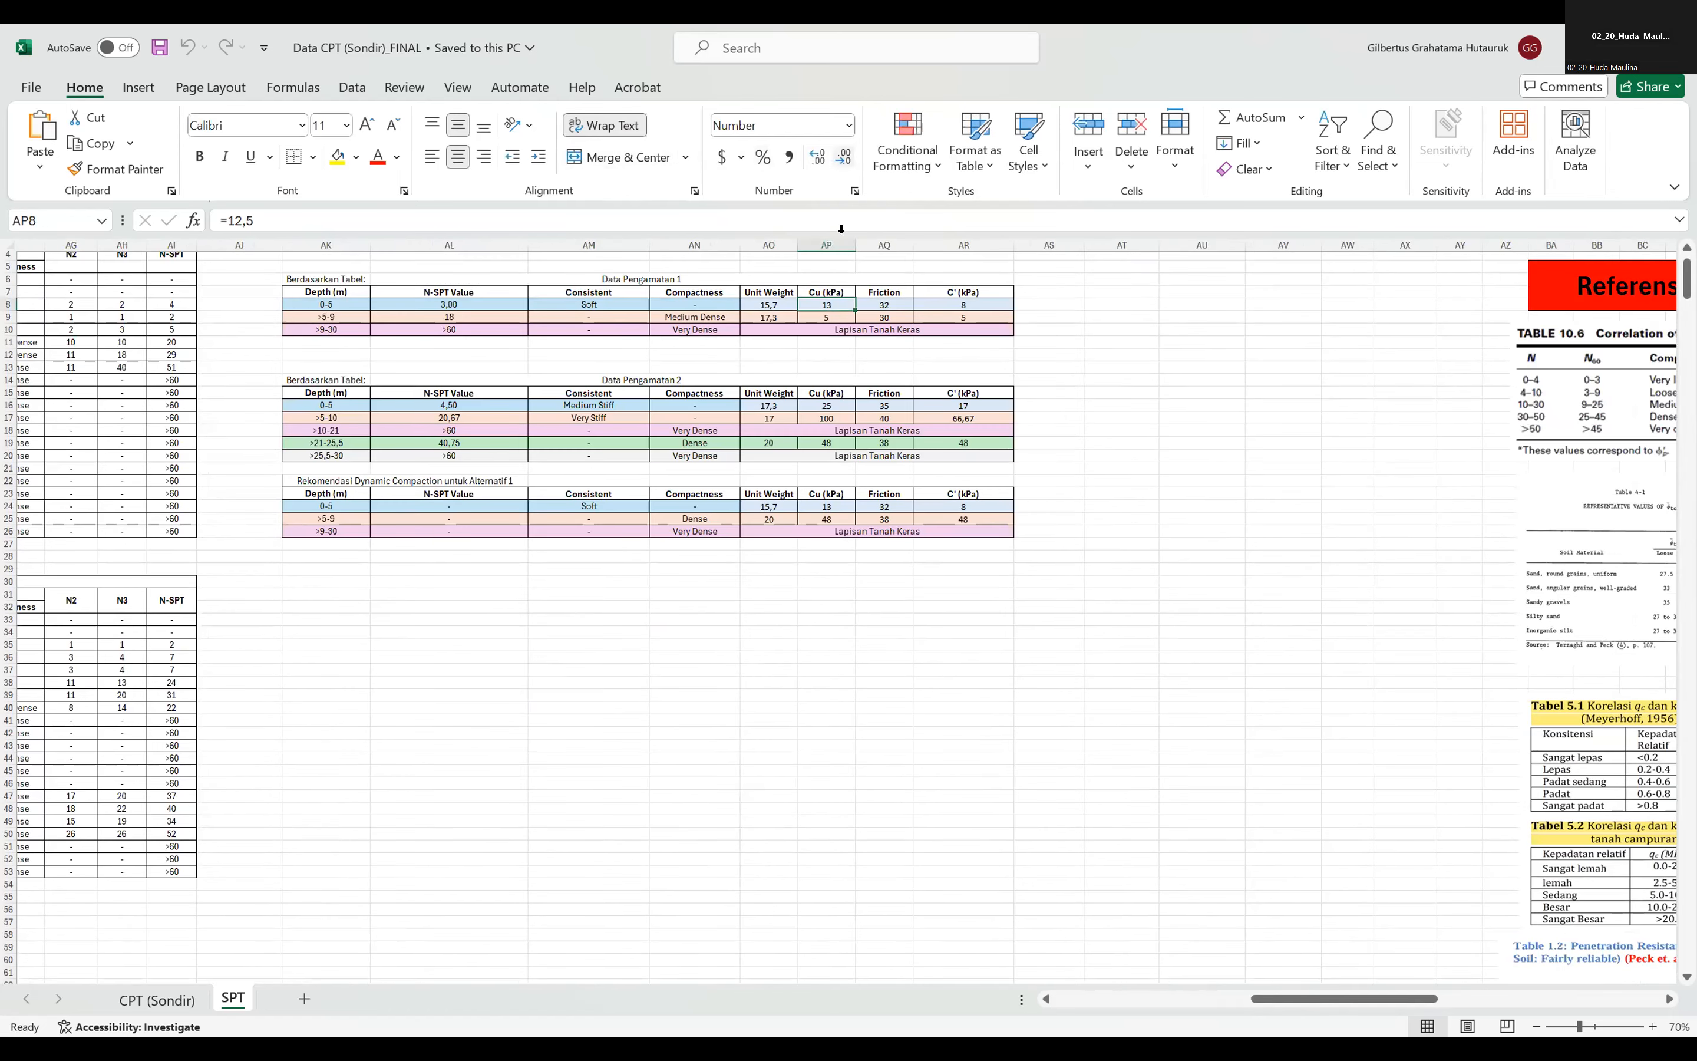
pyautogui.click(817, 156)
# Compare the 0-5 m layer's Cu with the NSPT correlation table of consistency, shear strength and unit weight for fine-grained soils.
pyautogui.moveTo(1344, 999); pyautogui.dragTo(1438, 996)
pyautogui.hscroll(5, 1310, 898)
pyautogui.scroll(-6, 1298, 842)
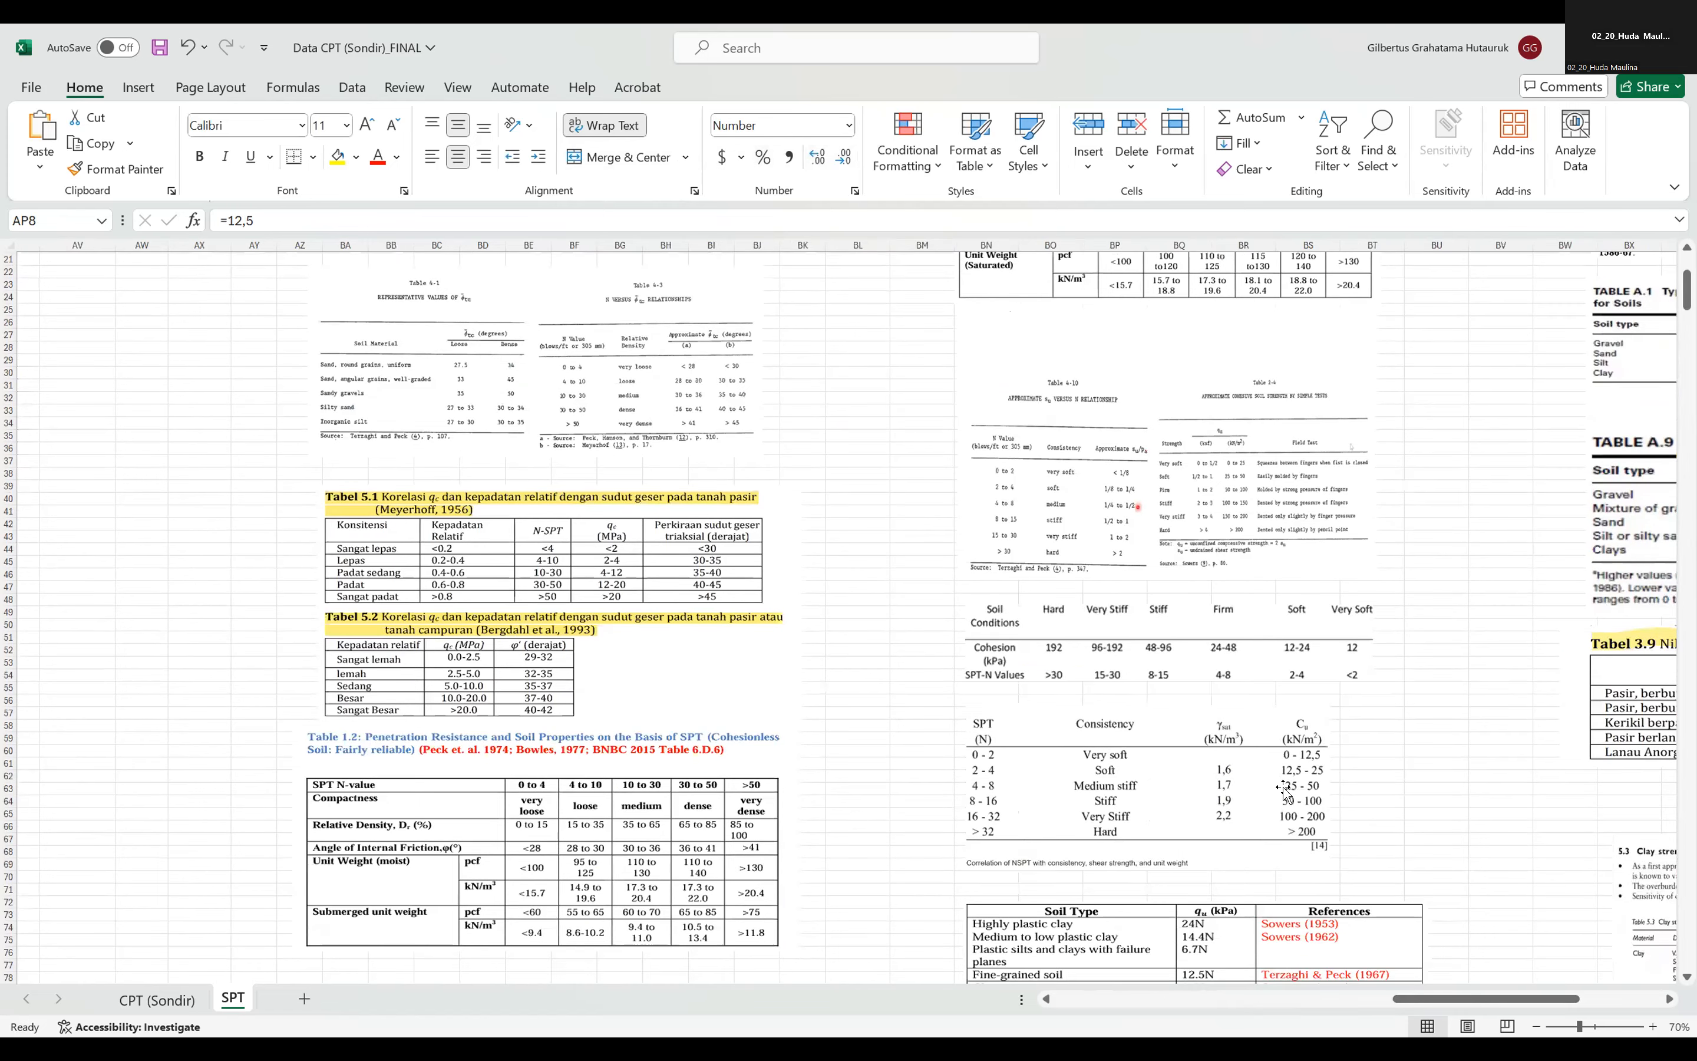
pyautogui.click(1289, 782)
pyautogui.moveTo(1294, 802)
pyautogui.mouseDown()
pyautogui.moveTo(1266, 798)
pyautogui.moveTo(1320, 805)
pyautogui.mouseUp()
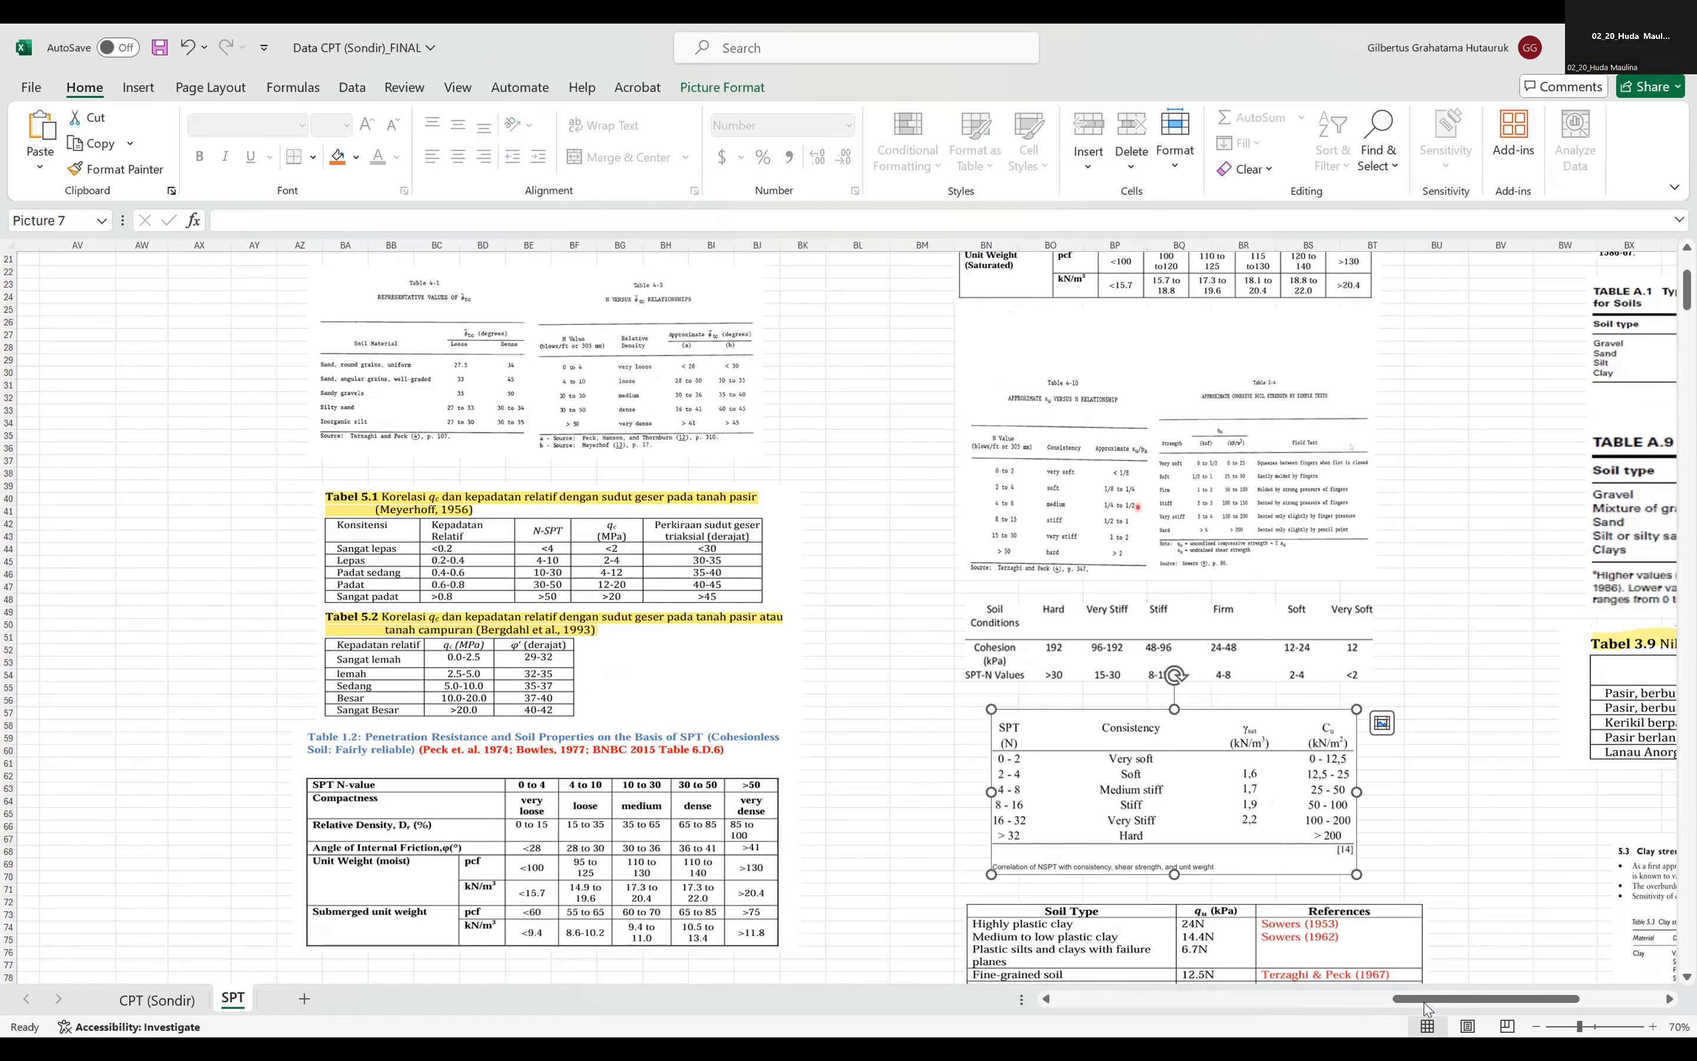
pyautogui.click(1383, 824)
pyautogui.moveTo(1434, 999)
pyautogui.mouseDown()
pyautogui.moveTo(1267, 998)
pyautogui.moveTo(1416, 1010)
pyautogui.mouseUp()
pyautogui.scroll(6, 975, 737)
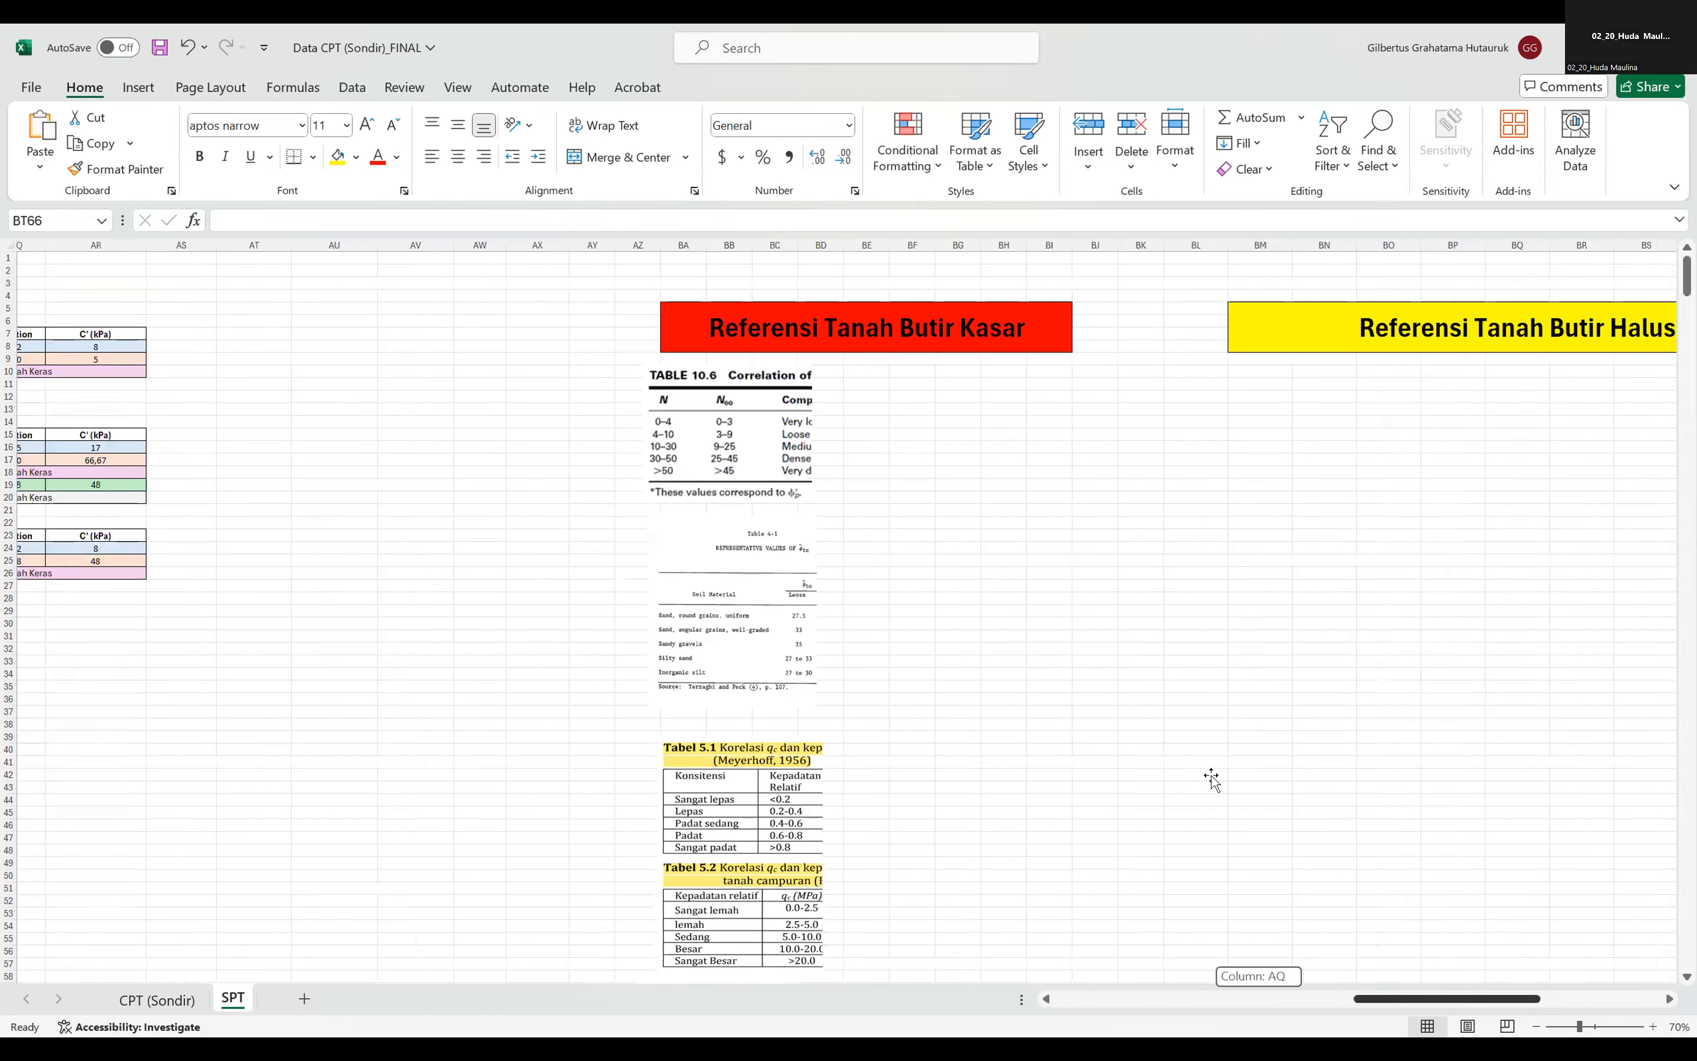
pyautogui.hscroll(5, 1122, 744)
pyautogui.scroll(-9, 972, 663)
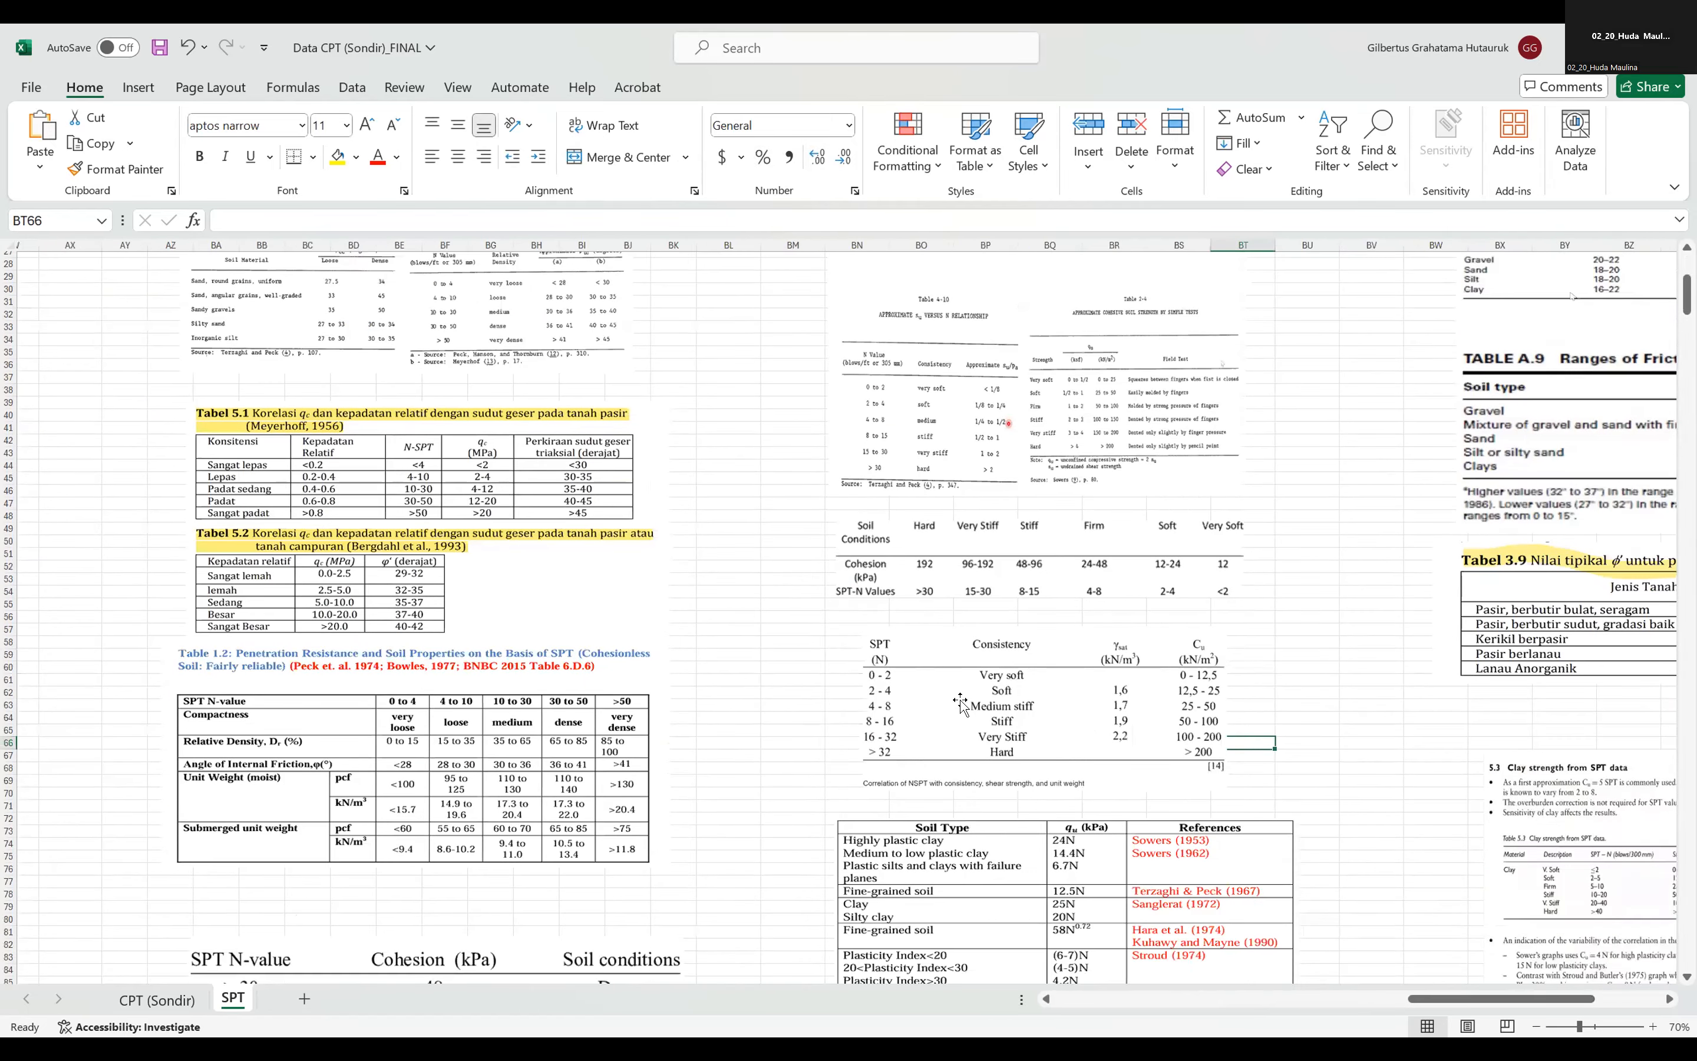
pyautogui.click(1252, 693)
# Compare the 0-5 m layer's parameters with a temporary copy of Table 1.3 for cohesive soil placed beneath the parameter tables, and delete the copy.
pyautogui.scroll(9, 1252, 693)
pyautogui.moveTo(1509, 1000); pyautogui.dragTo(1344, 999)
pyautogui.click(782, 346)
pyautogui.click(793, 220)
pyautogui.click(1403, 484)
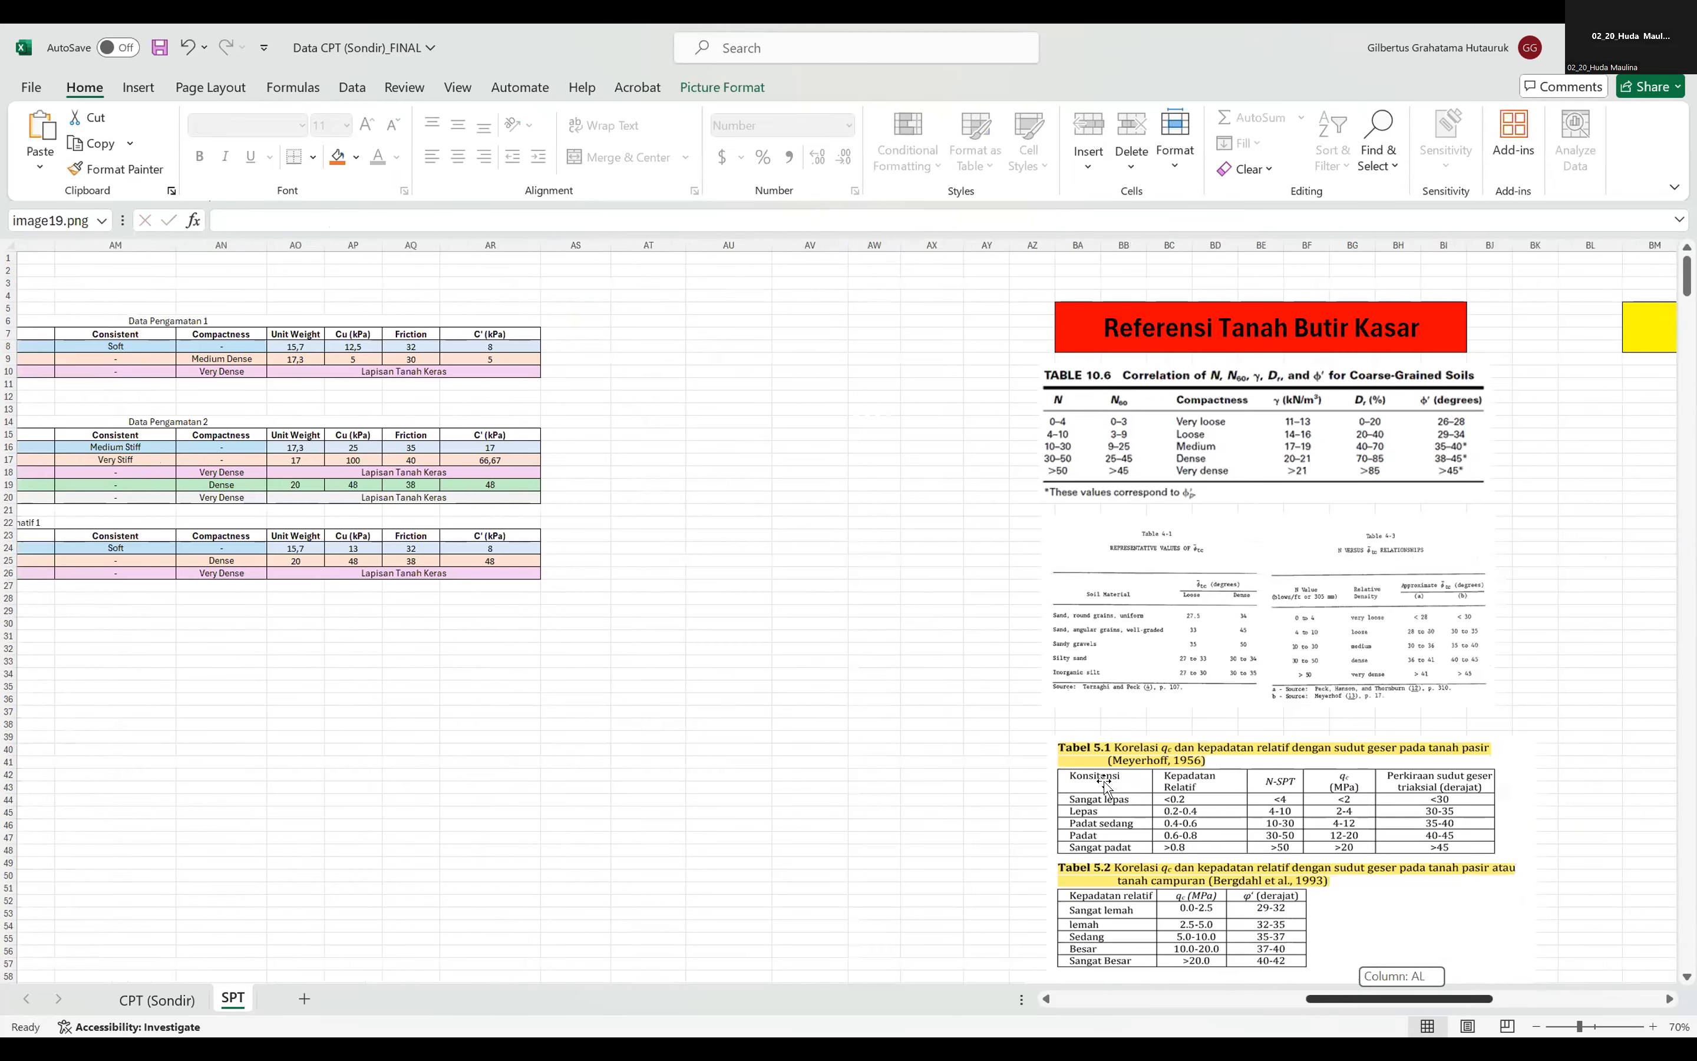
pyautogui.click(623, 343)
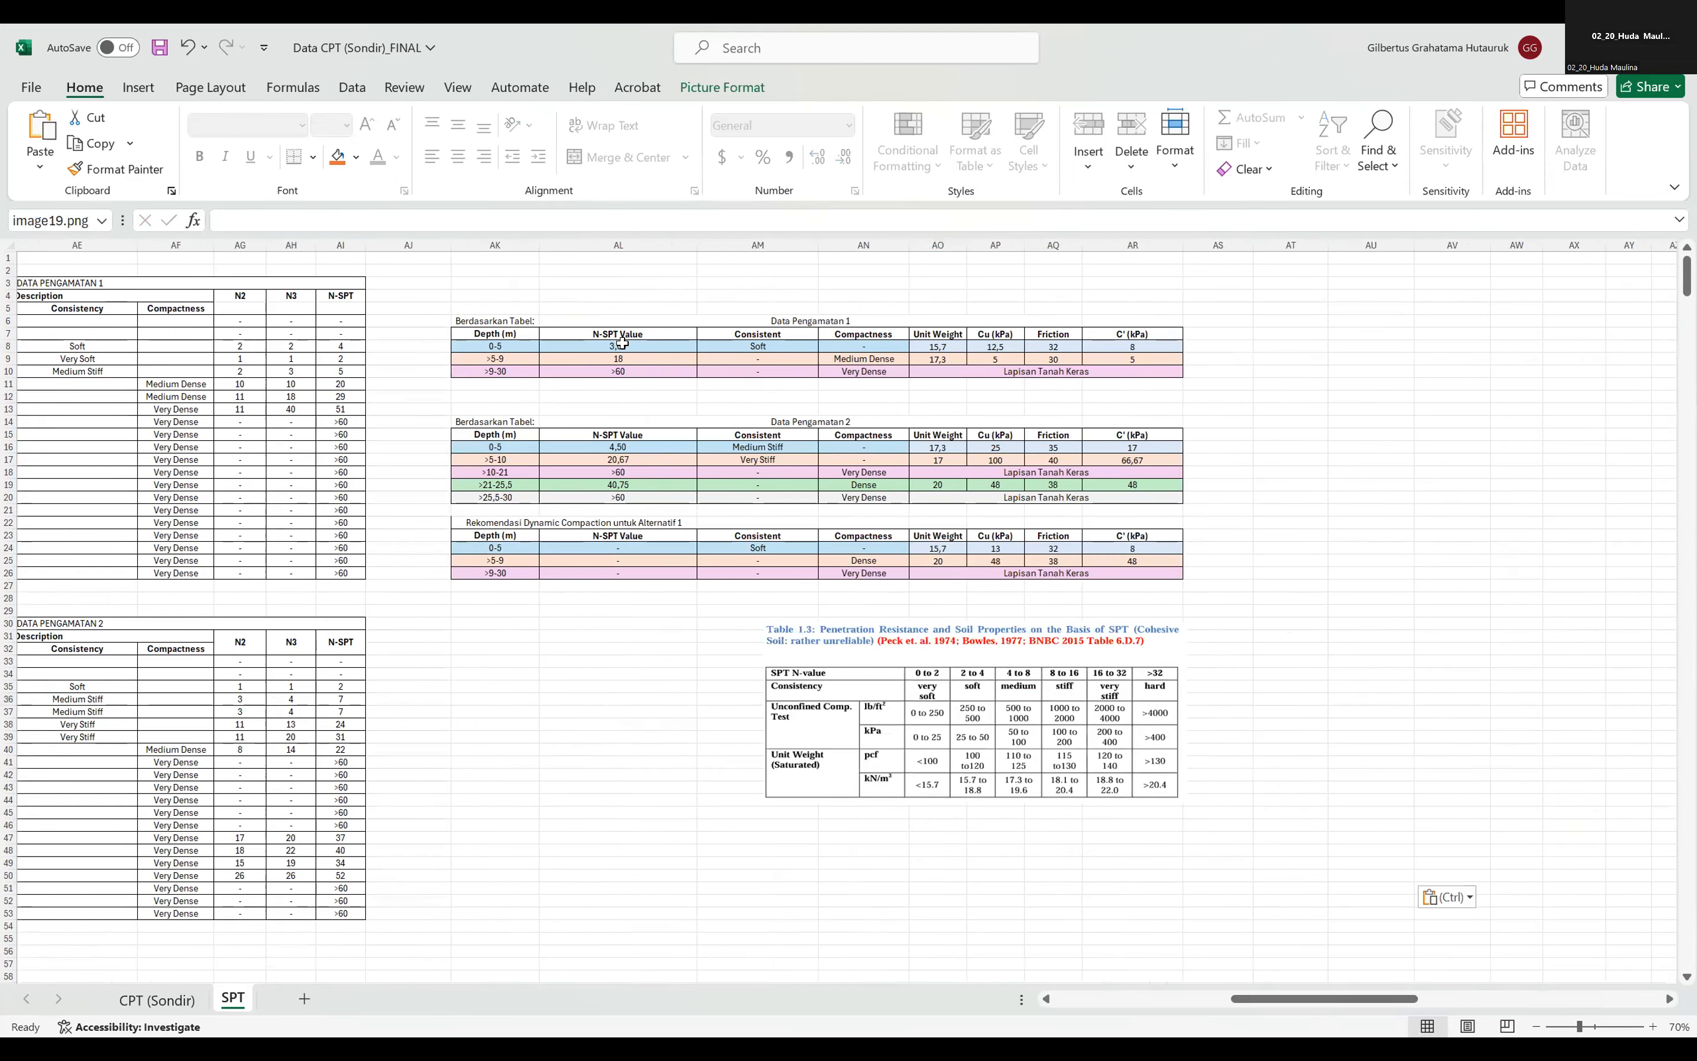
pyautogui.moveTo(987, 692); pyautogui.dragTo(936, 659)
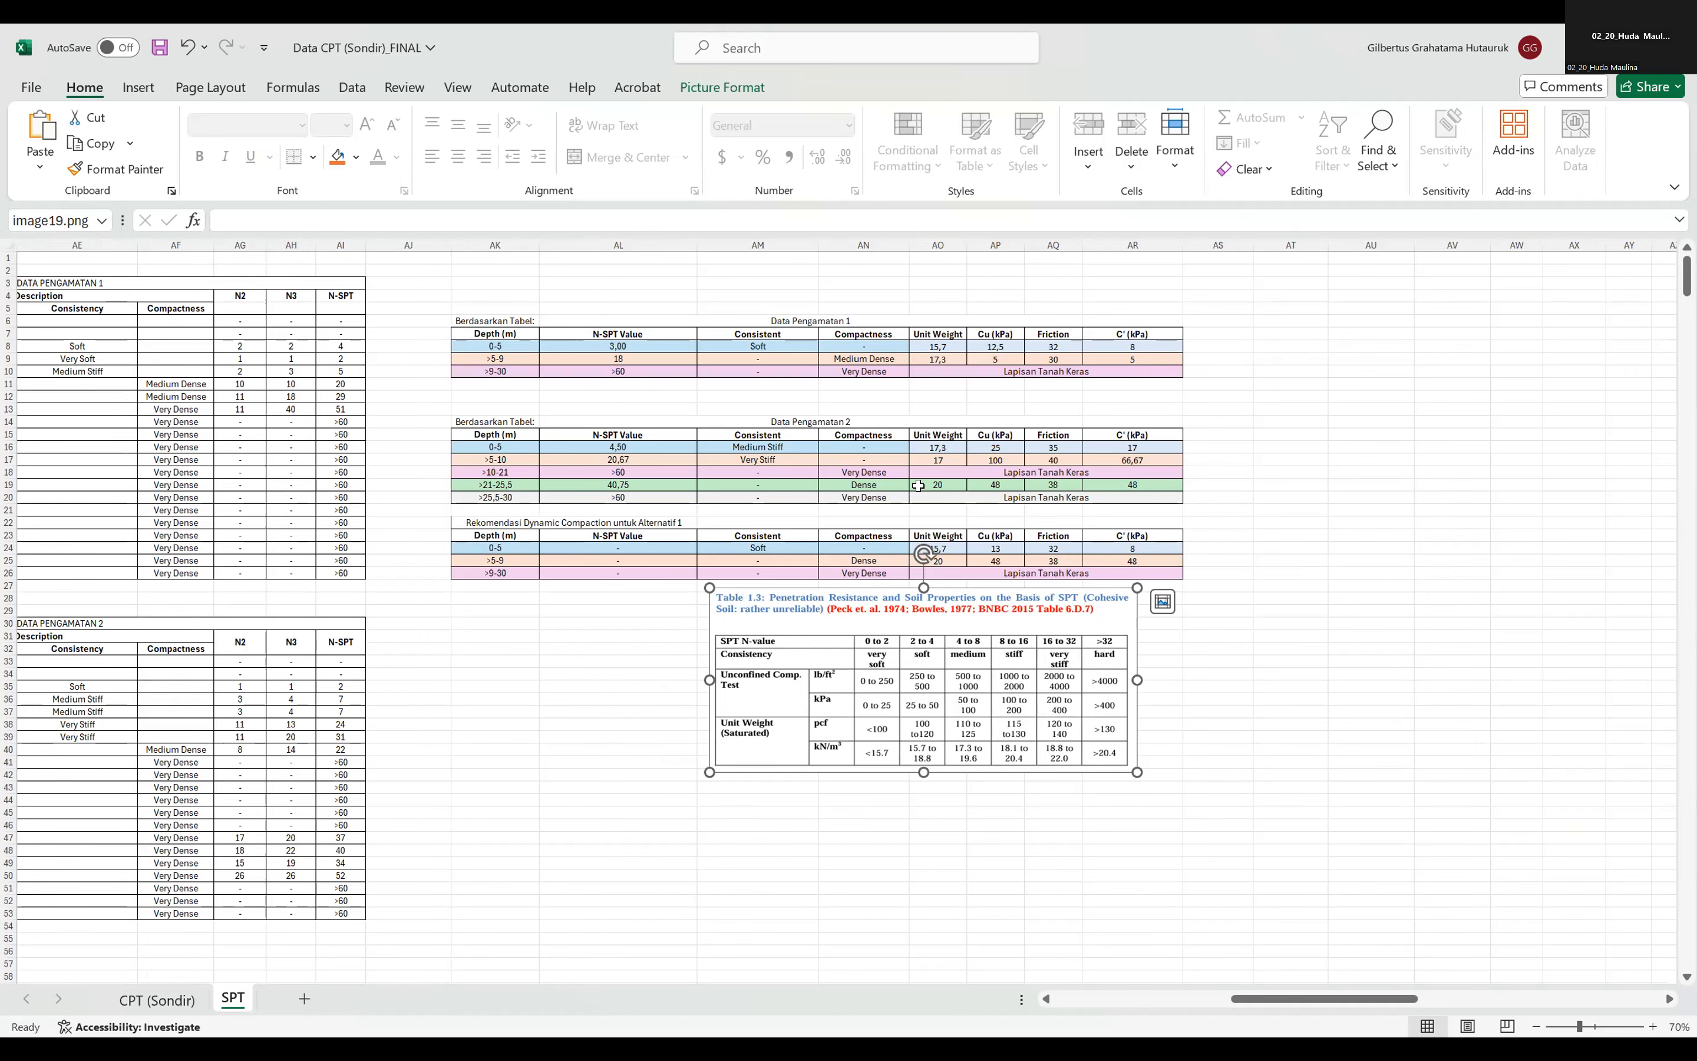
pyautogui.press('Delete')
# Copy Table 1.2 for cohesionless soil from the coarse-grained references and paste it beneath the Rekomendasi Dynamic Compaction table.
pyautogui.moveTo(1262, 999); pyautogui.dragTo(1332, 1012)
pyautogui.hscroll(6, 383, 395)
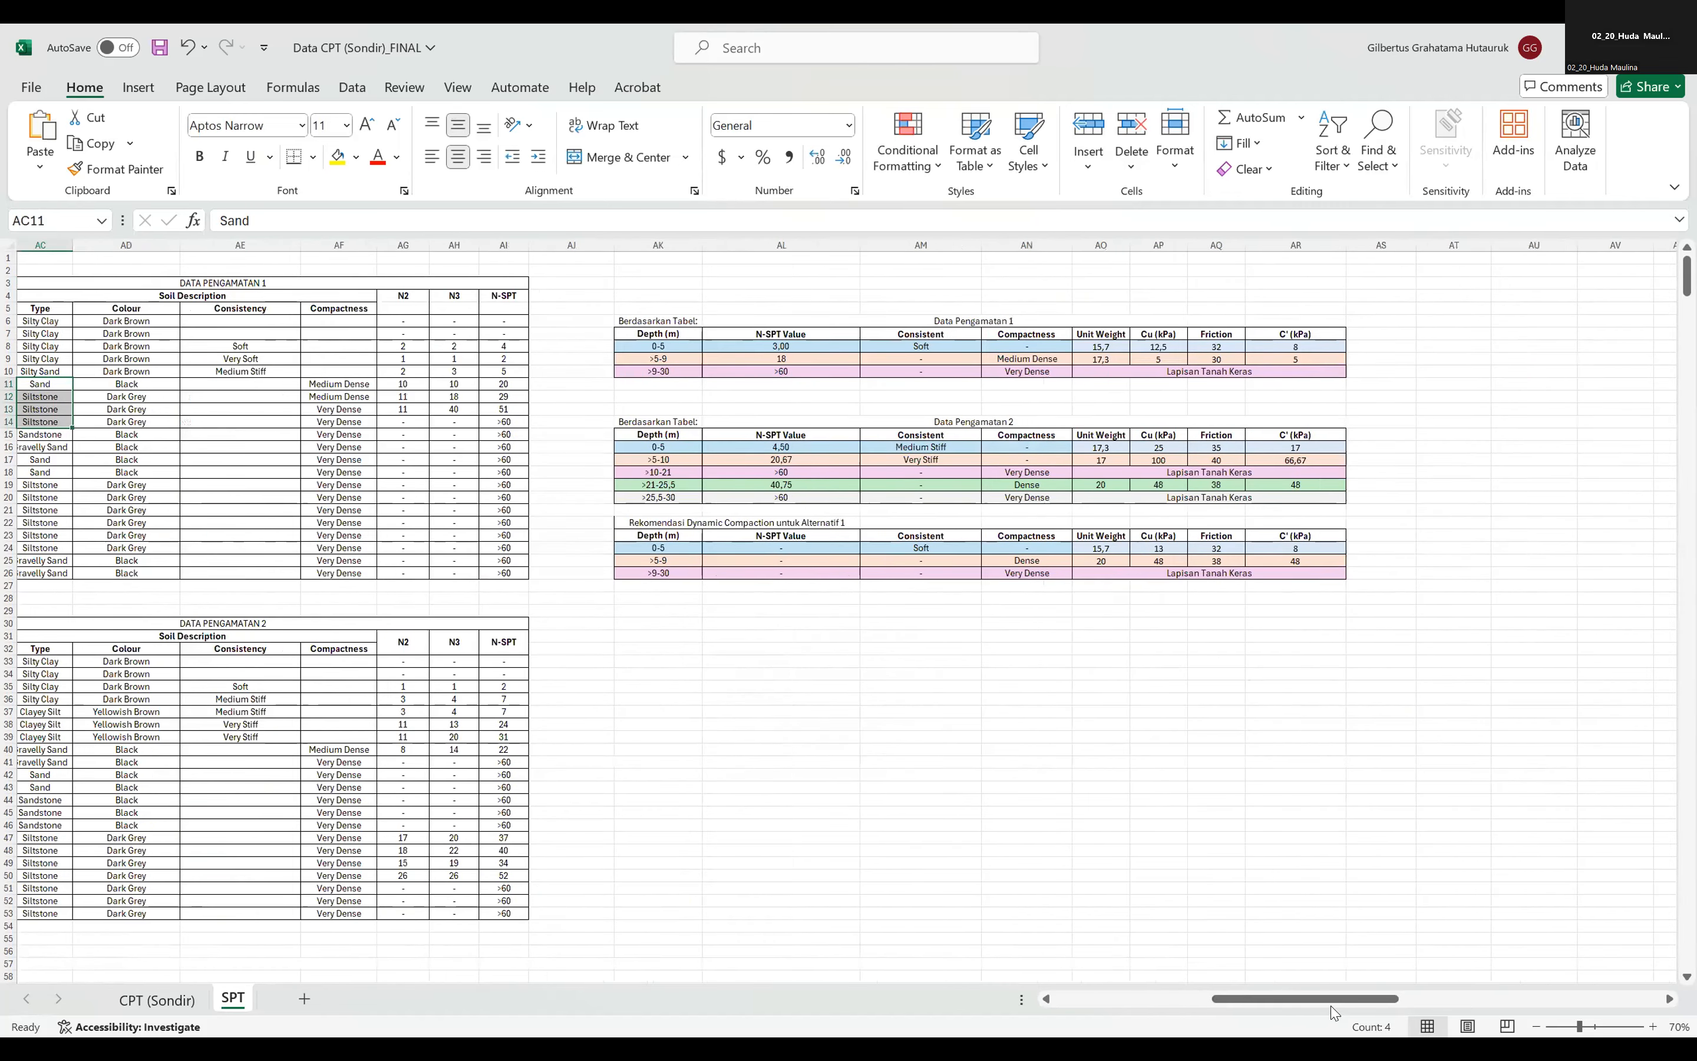
pyautogui.hscroll(5, 1333, 769)
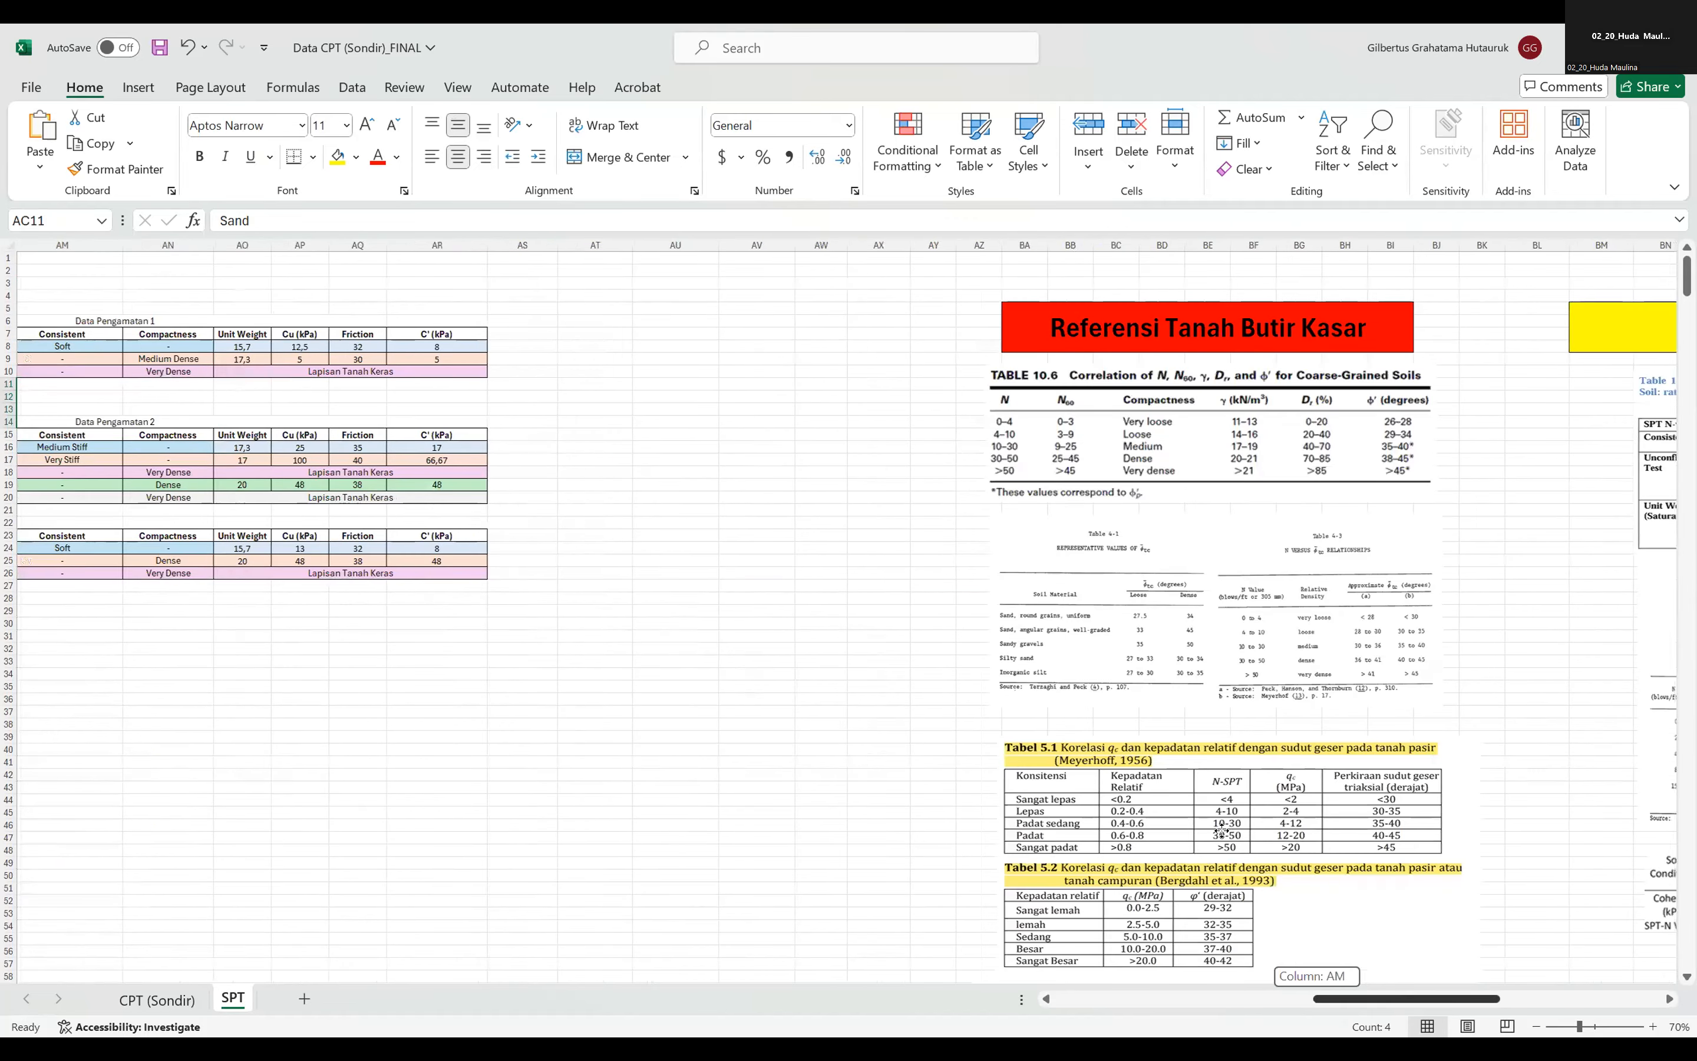
pyautogui.scroll(-7, 1074, 843)
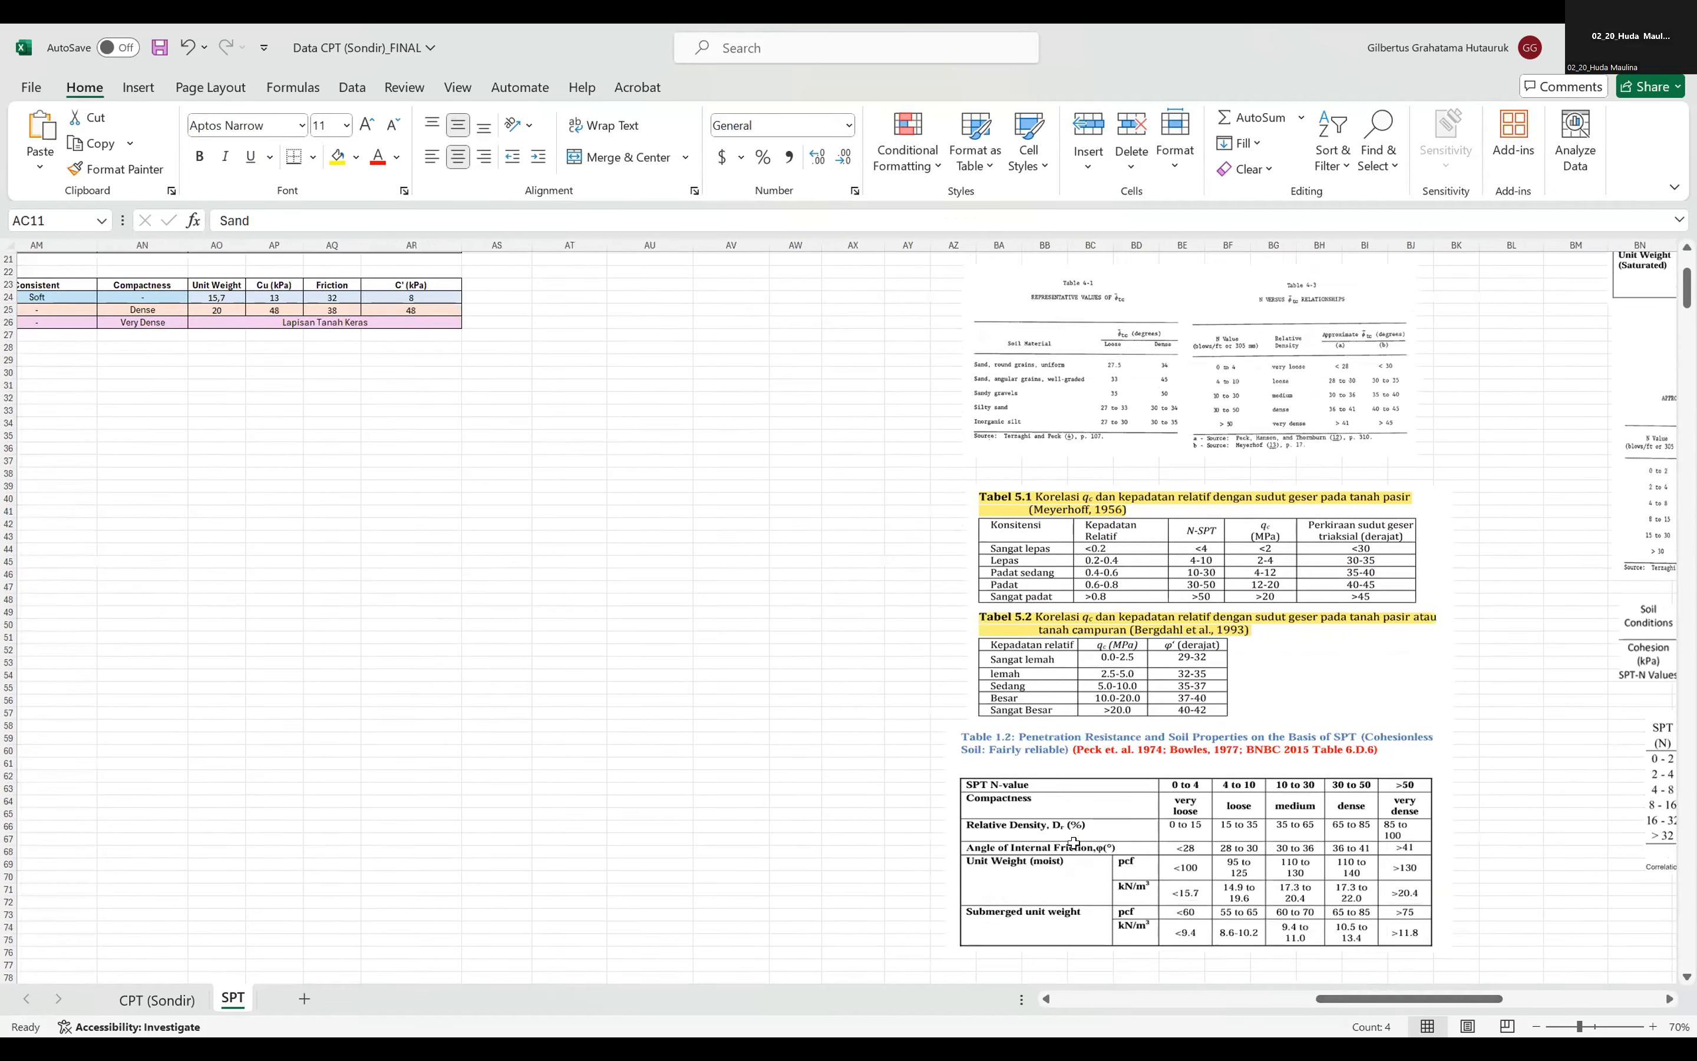
pyautogui.scroll(-3, 1073, 843)
pyautogui.click(497, 560)
pyautogui.moveTo(1336, 999); pyautogui.dragTo(1225, 999)
pyautogui.scroll(6, 1000, 663)
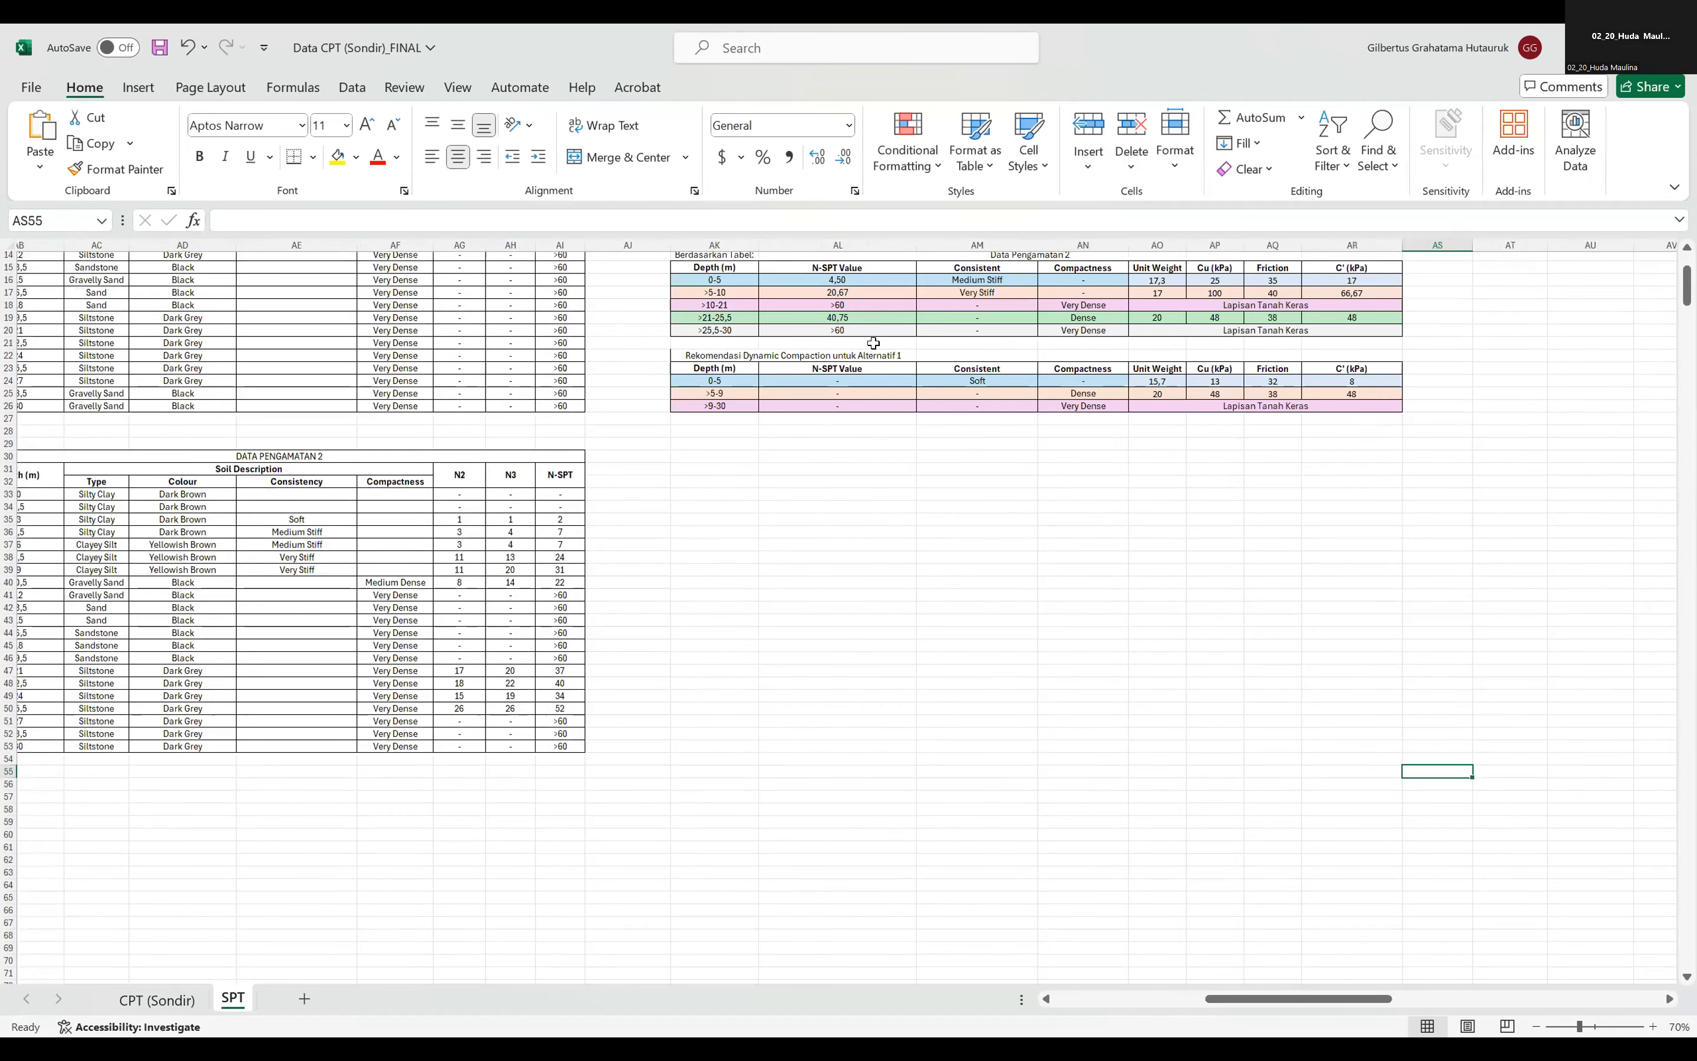
pyautogui.scroll(3, 873, 342)
pyautogui.hotkey('ctrl', 'v')
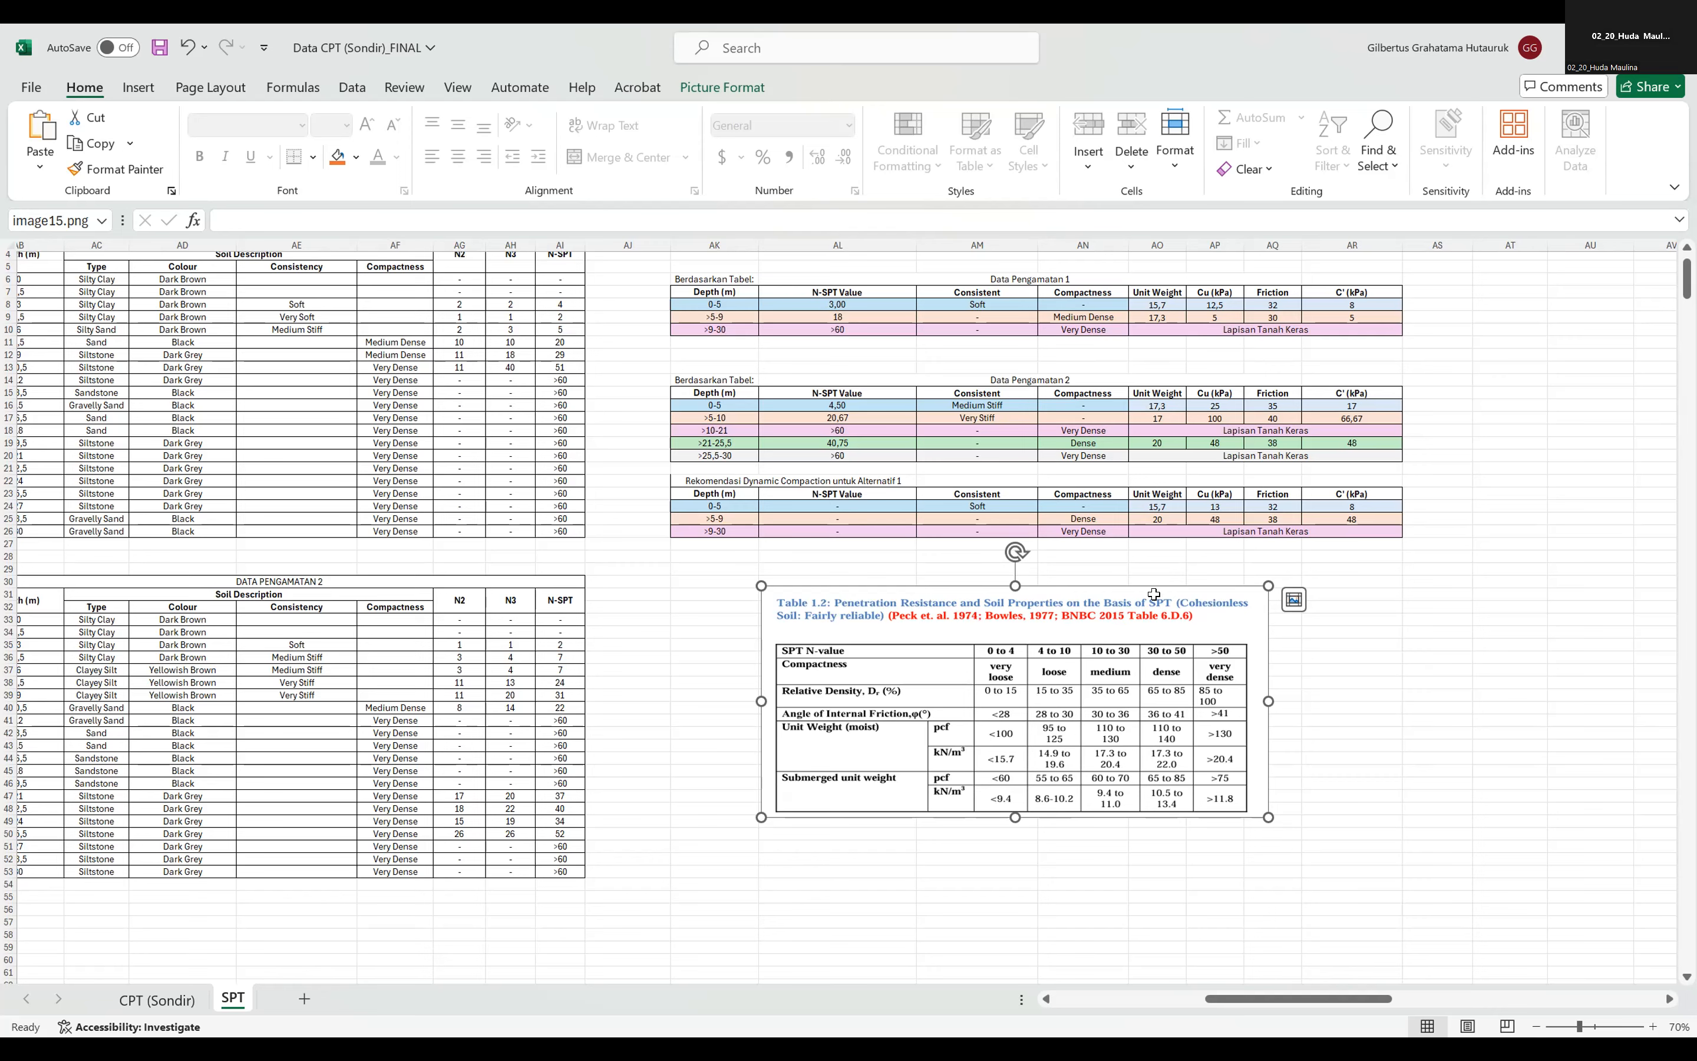
pyautogui.press('Delete')
pyautogui.moveTo(1372, 999); pyautogui.dragTo(1418, 998)
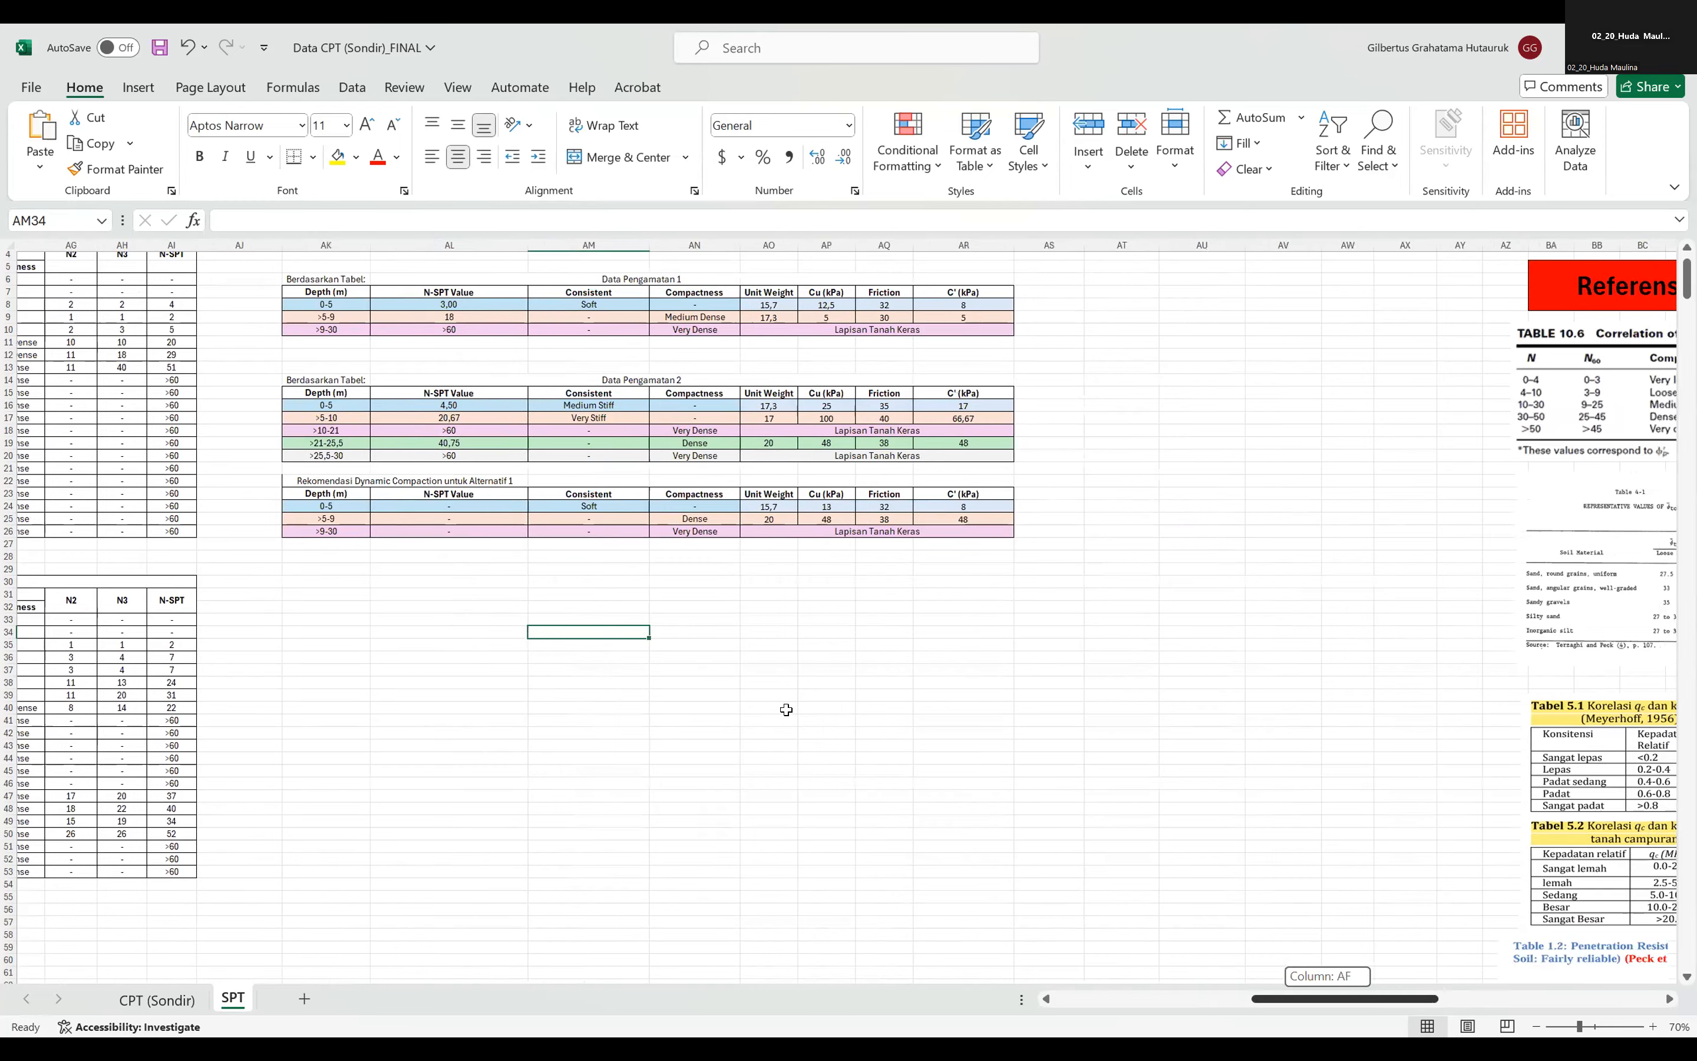
pyautogui.hscroll(5, 786, 710)
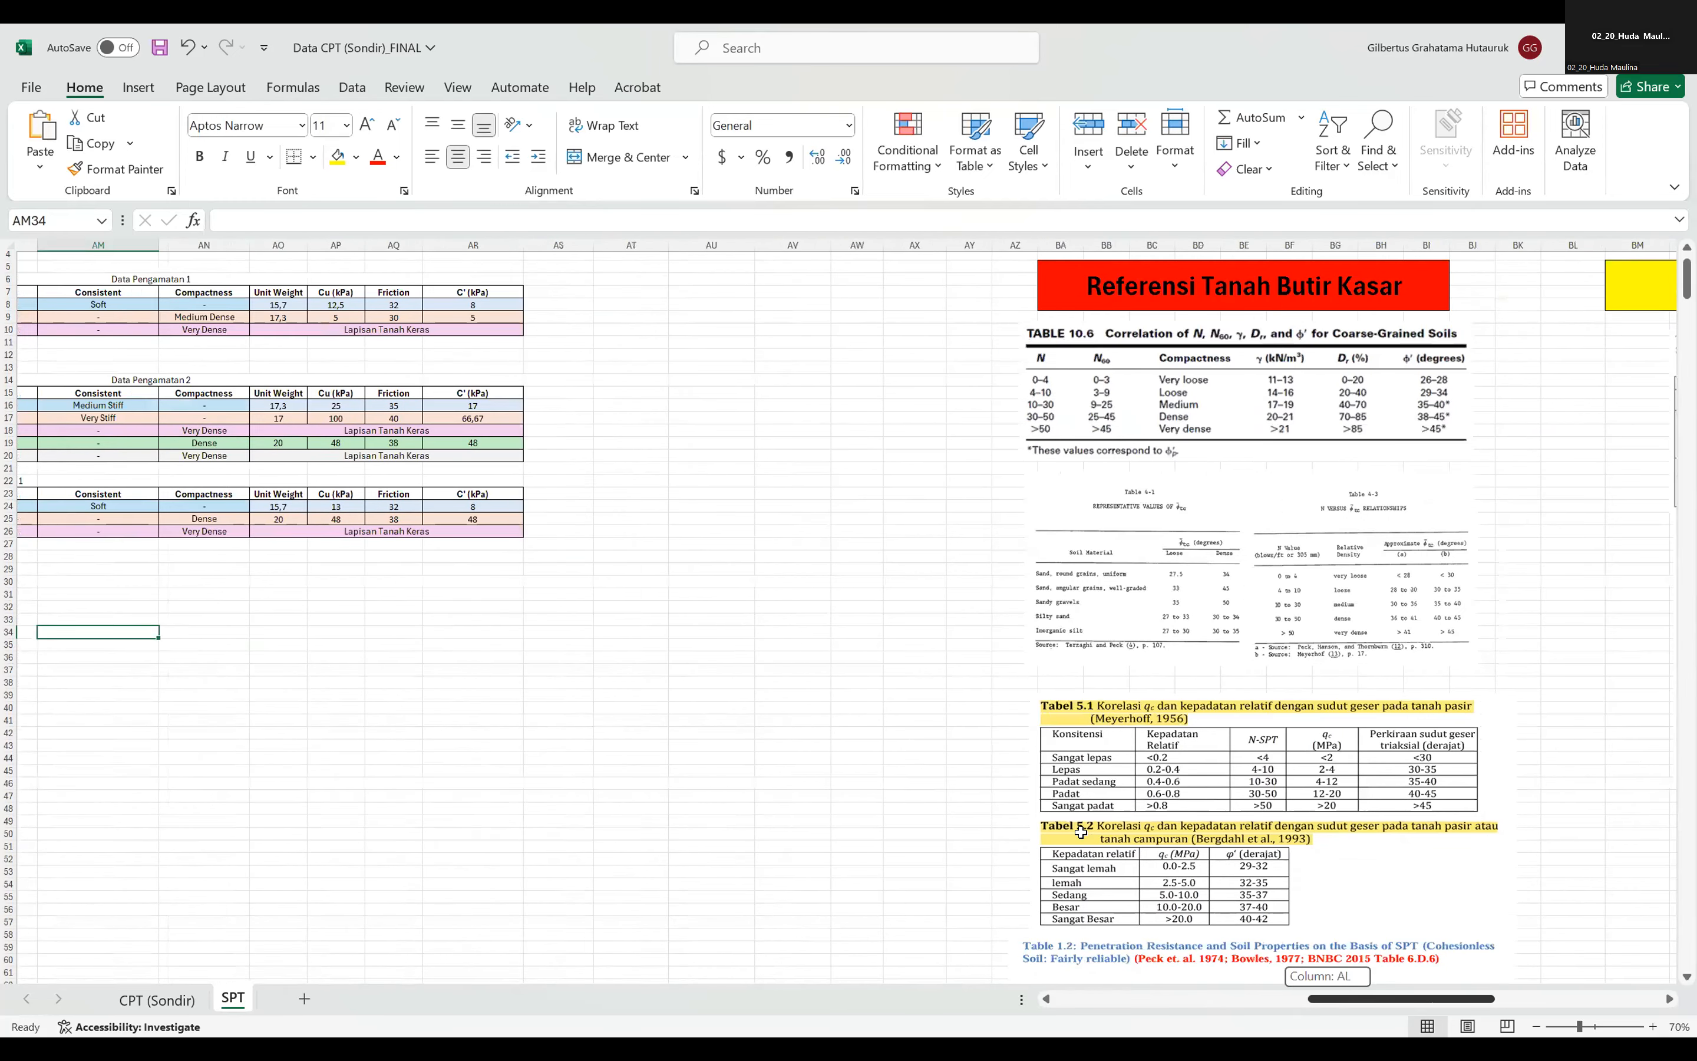
pyautogui.hotkey('ctrl', 'z')
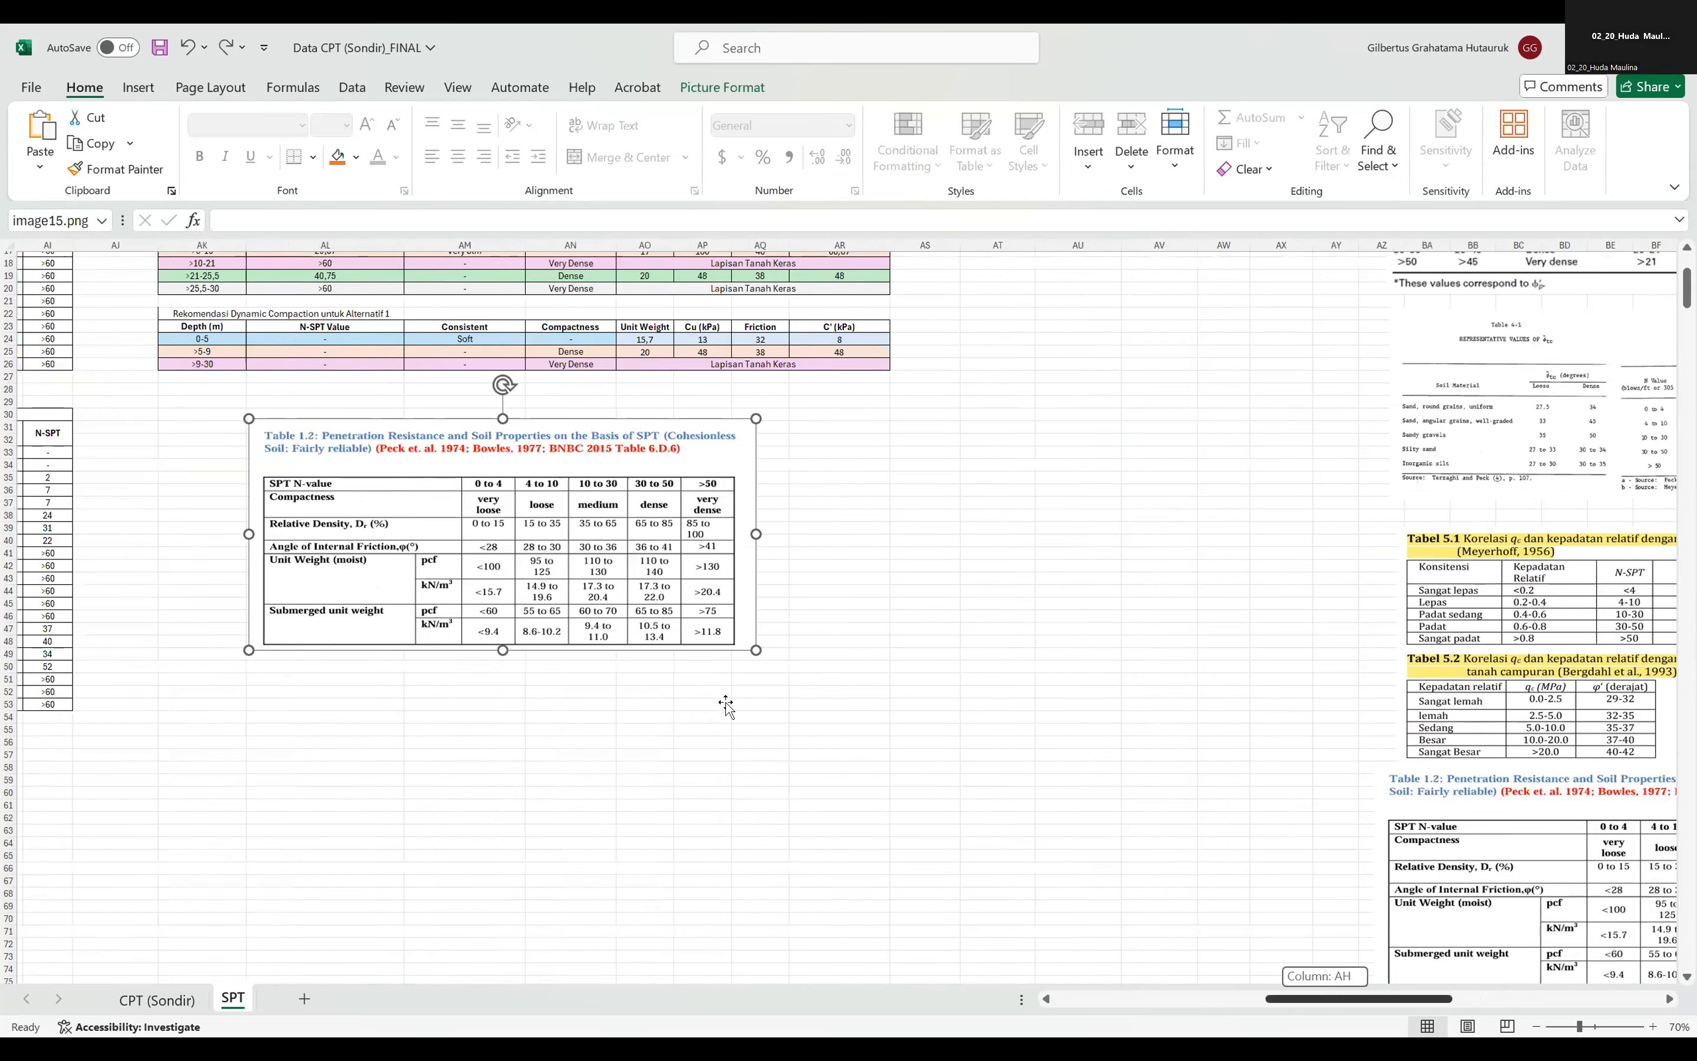
# Shift the Table 1.2 copy slightly sideways and check the friction and C' of the >5-9 m layer in Data Pengamatan 1.
pyautogui.scroll(6, 726, 704)
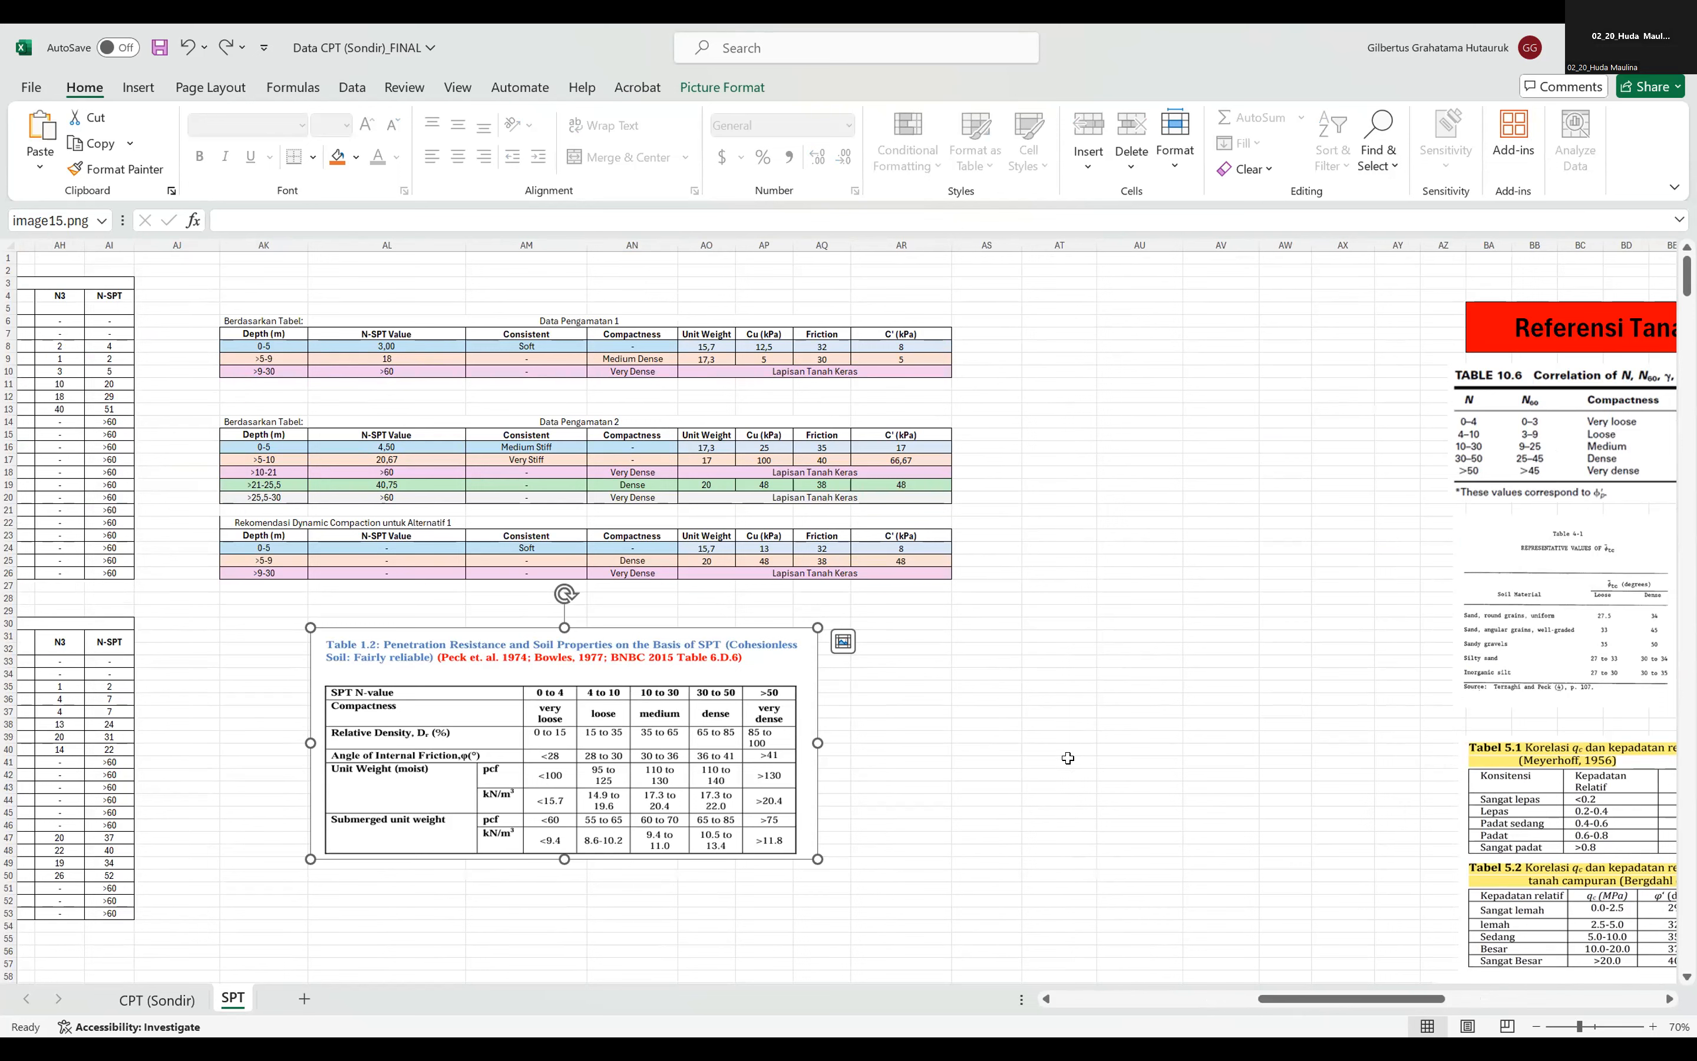
pyautogui.moveTo(753, 758); pyautogui.dragTo(776, 761)
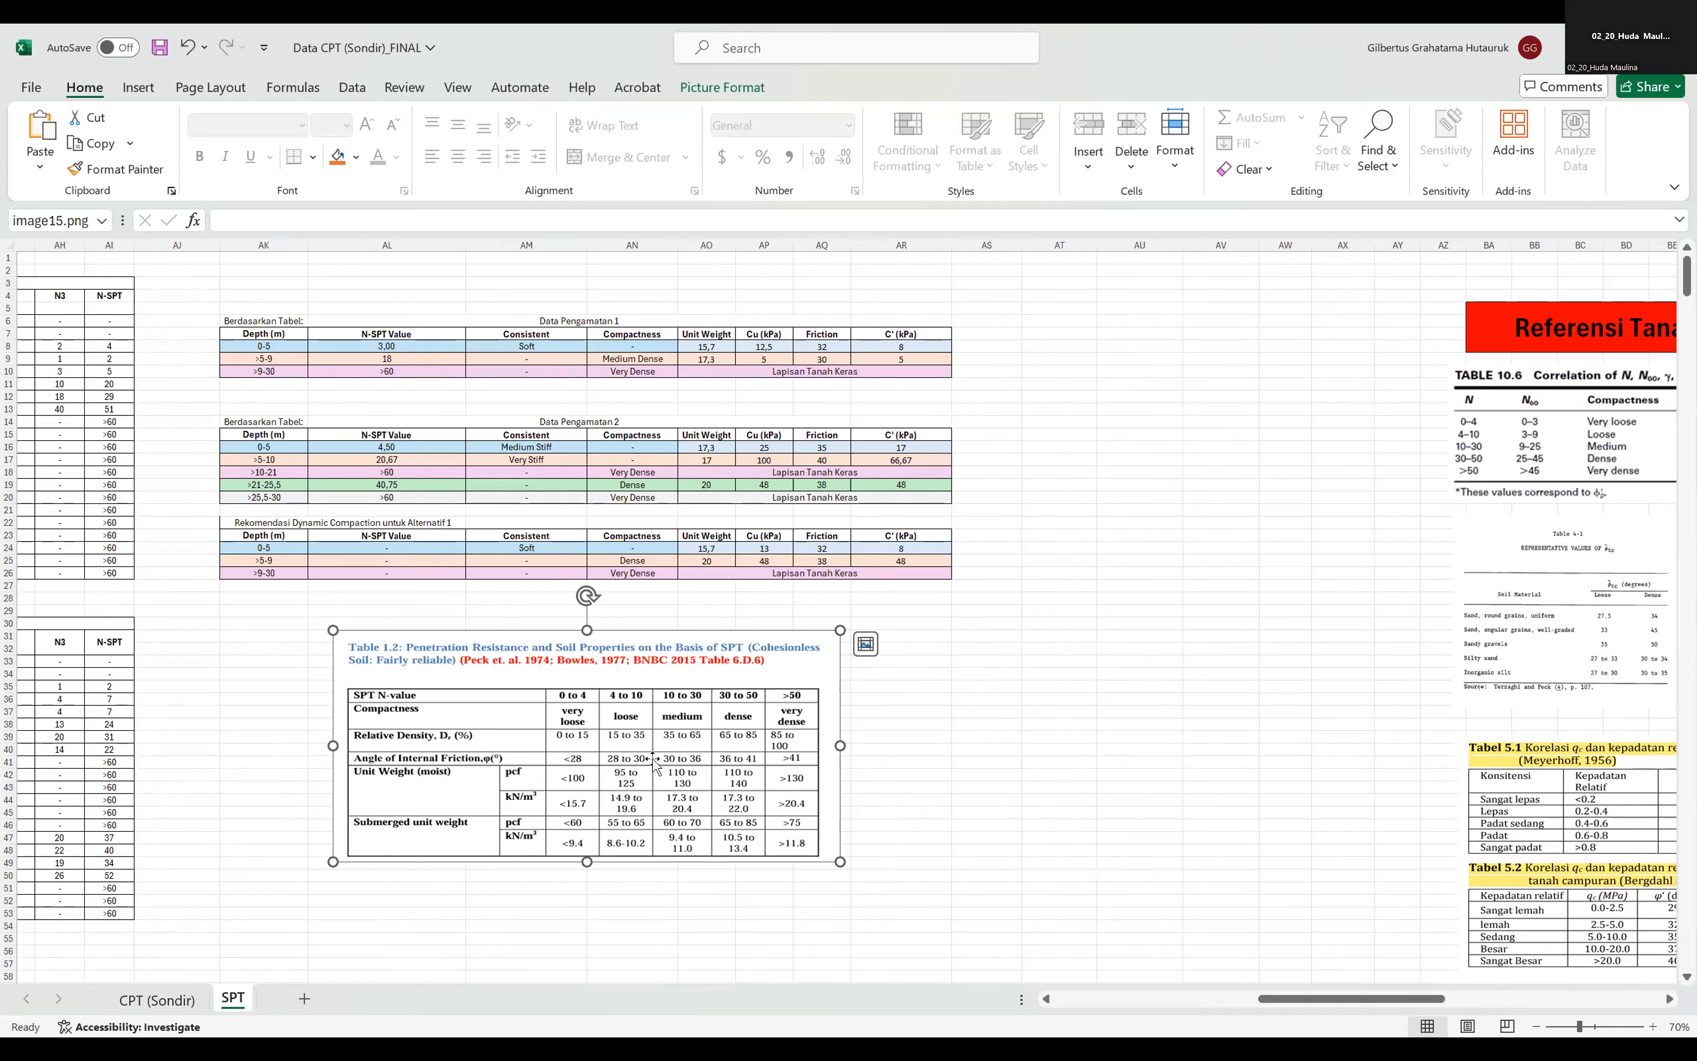
pyautogui.click(817, 355)
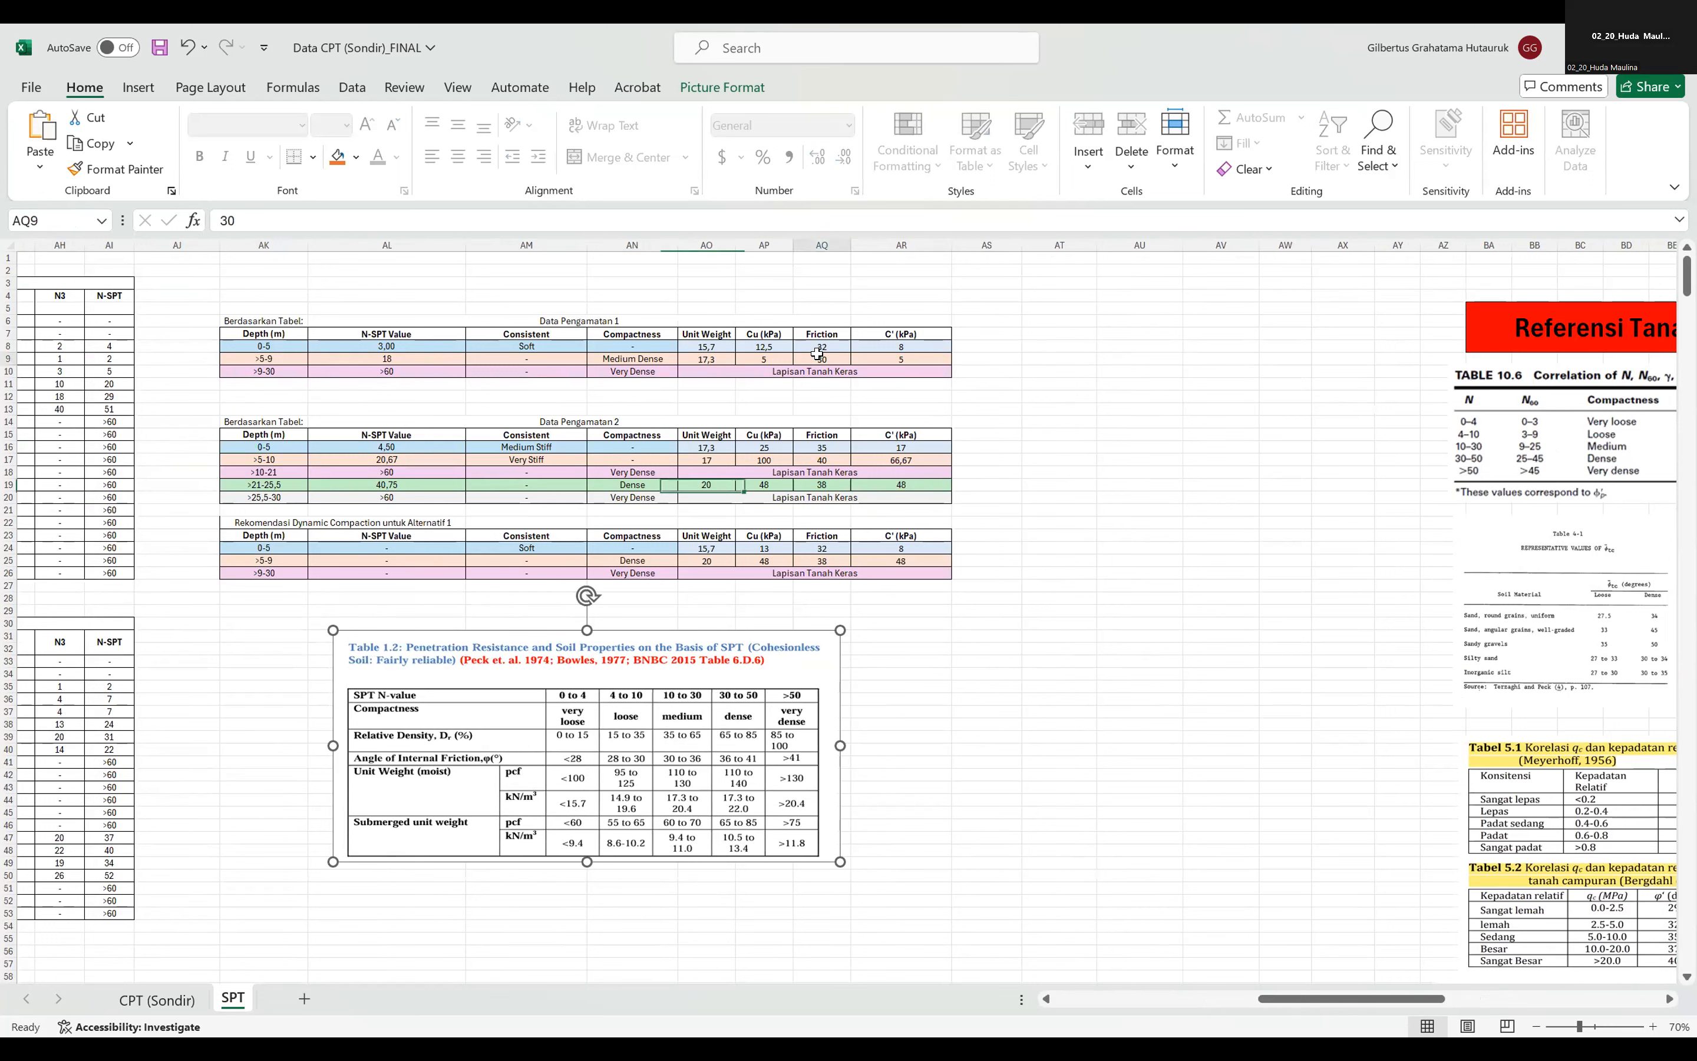
pyautogui.click(883, 359)
# Copy the SPT N-value and cohesion table for intermediate soils from the references and place it beside the Table 1.2 copy.
pyautogui.hscroll(1, 1295, 919)
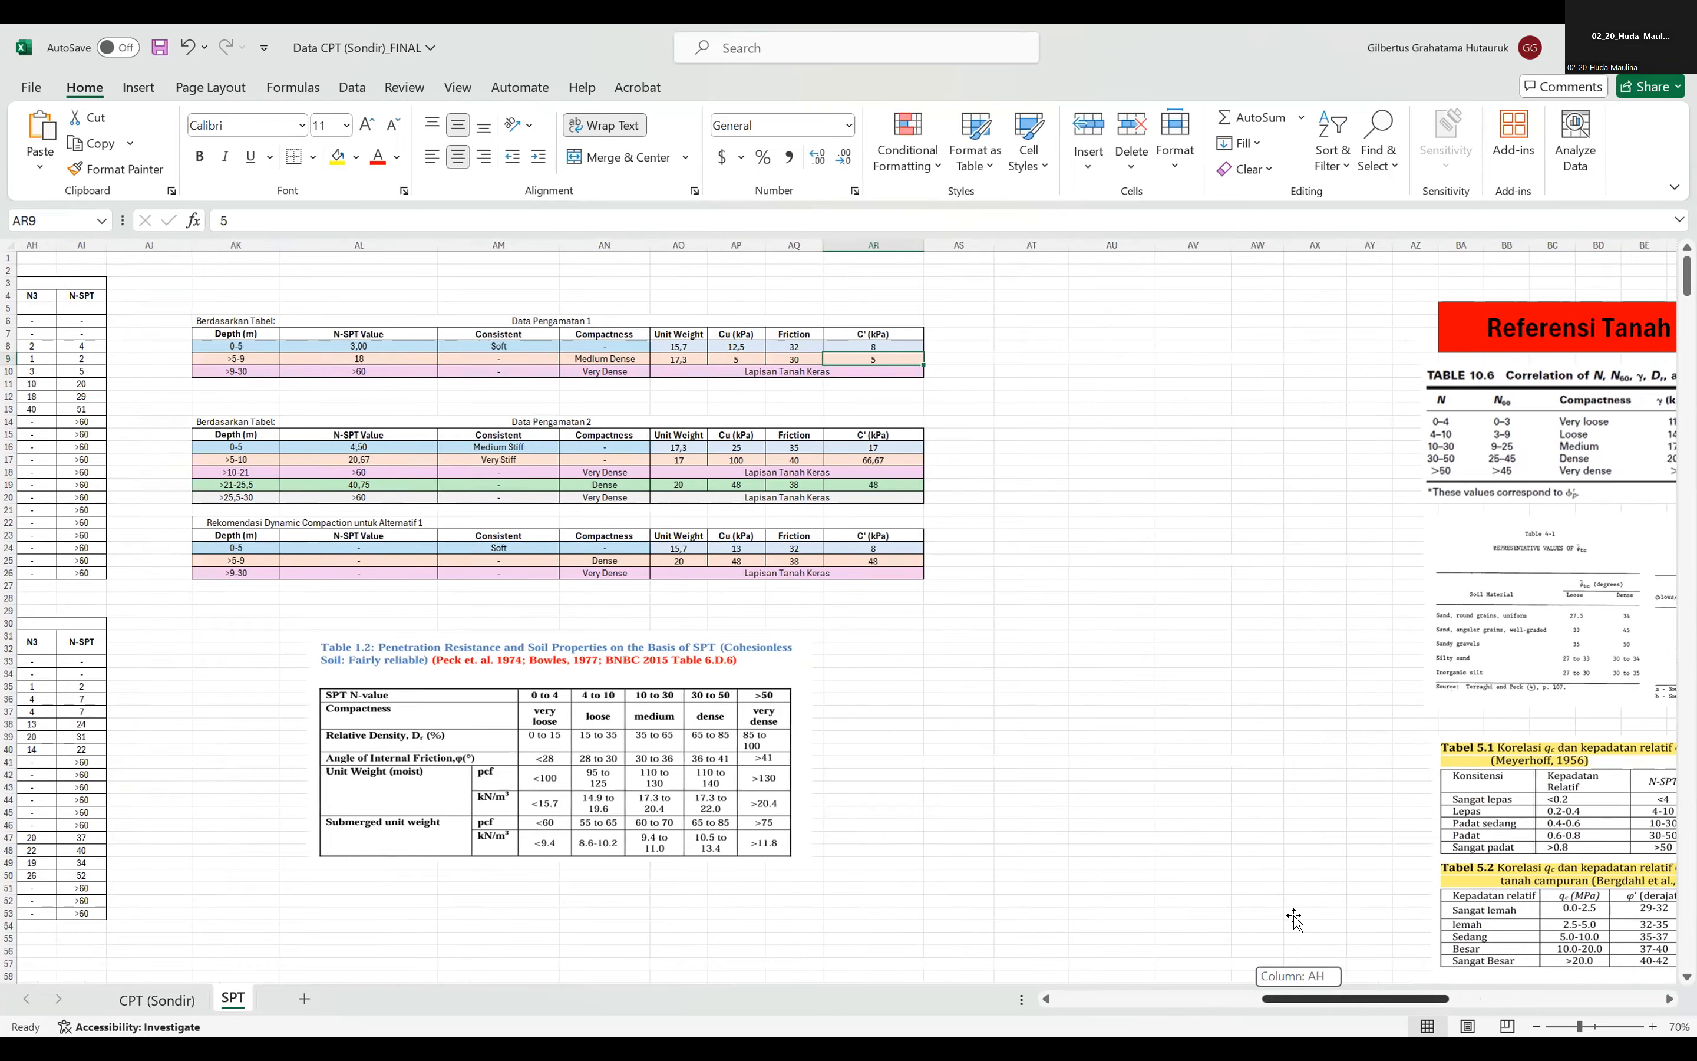
pyautogui.hscroll(4, 1295, 919)
pyautogui.scroll(-7, 1288, 877)
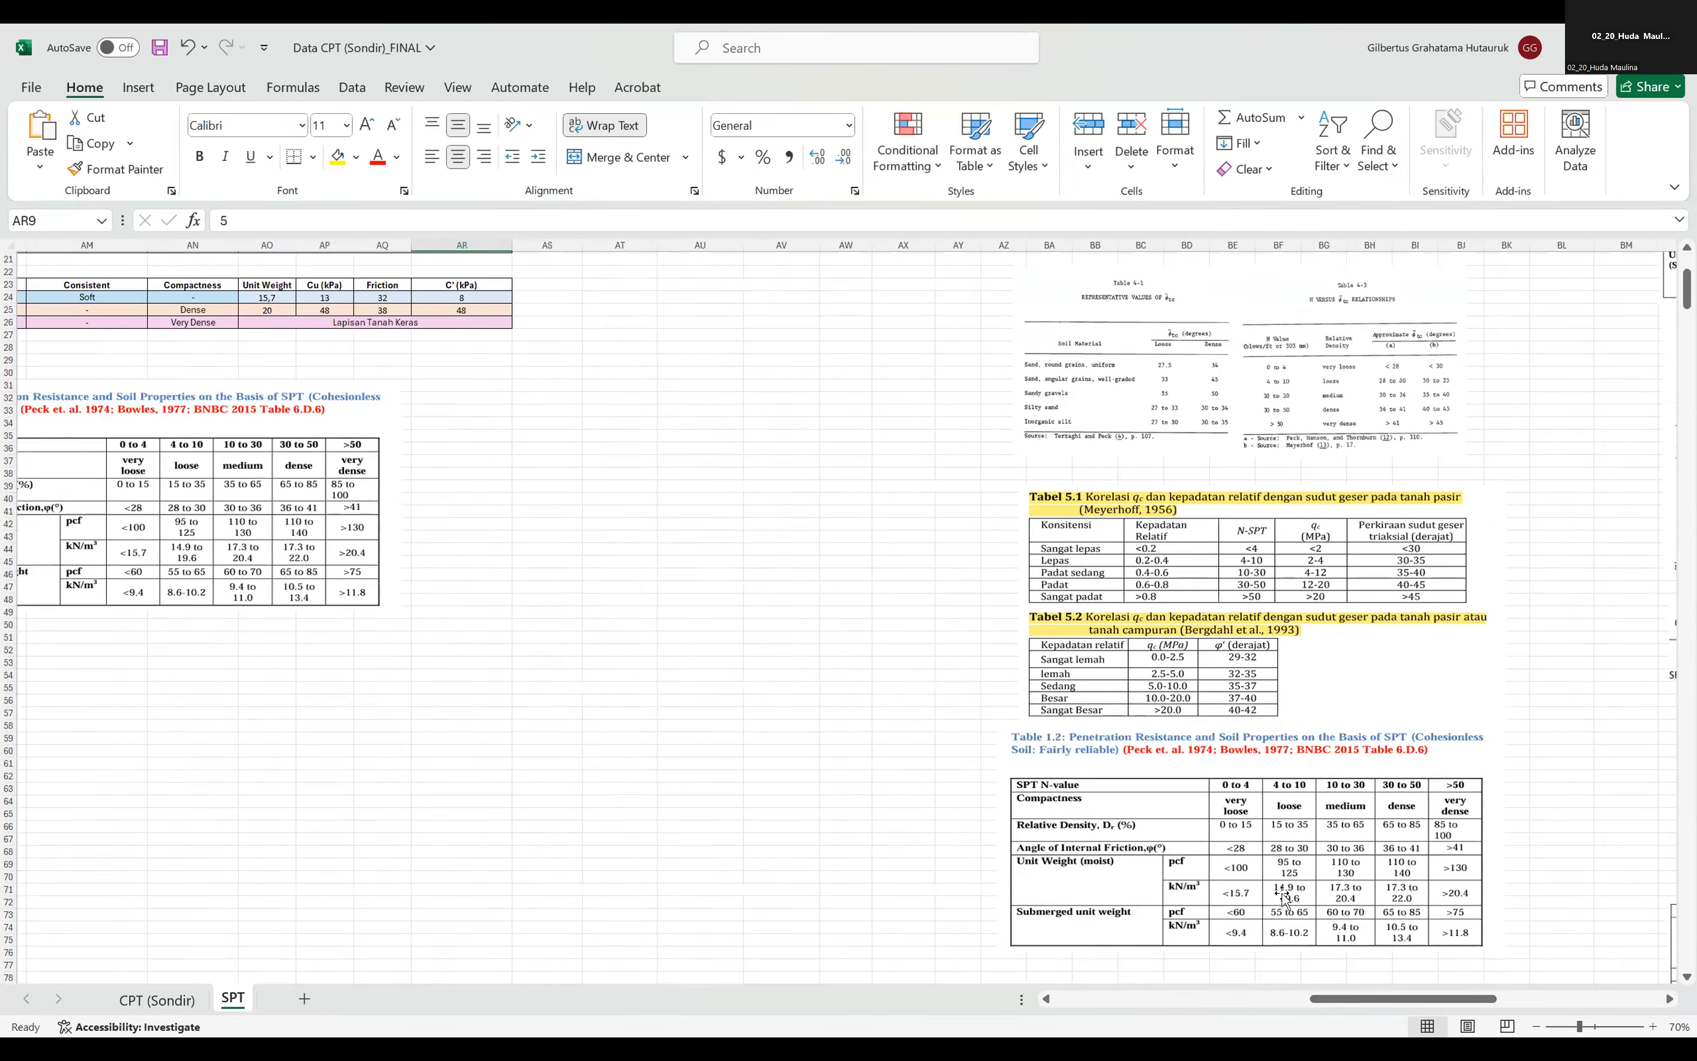
pyautogui.scroll(-1, 1285, 900)
pyautogui.hscroll(1, 1300, 1003)
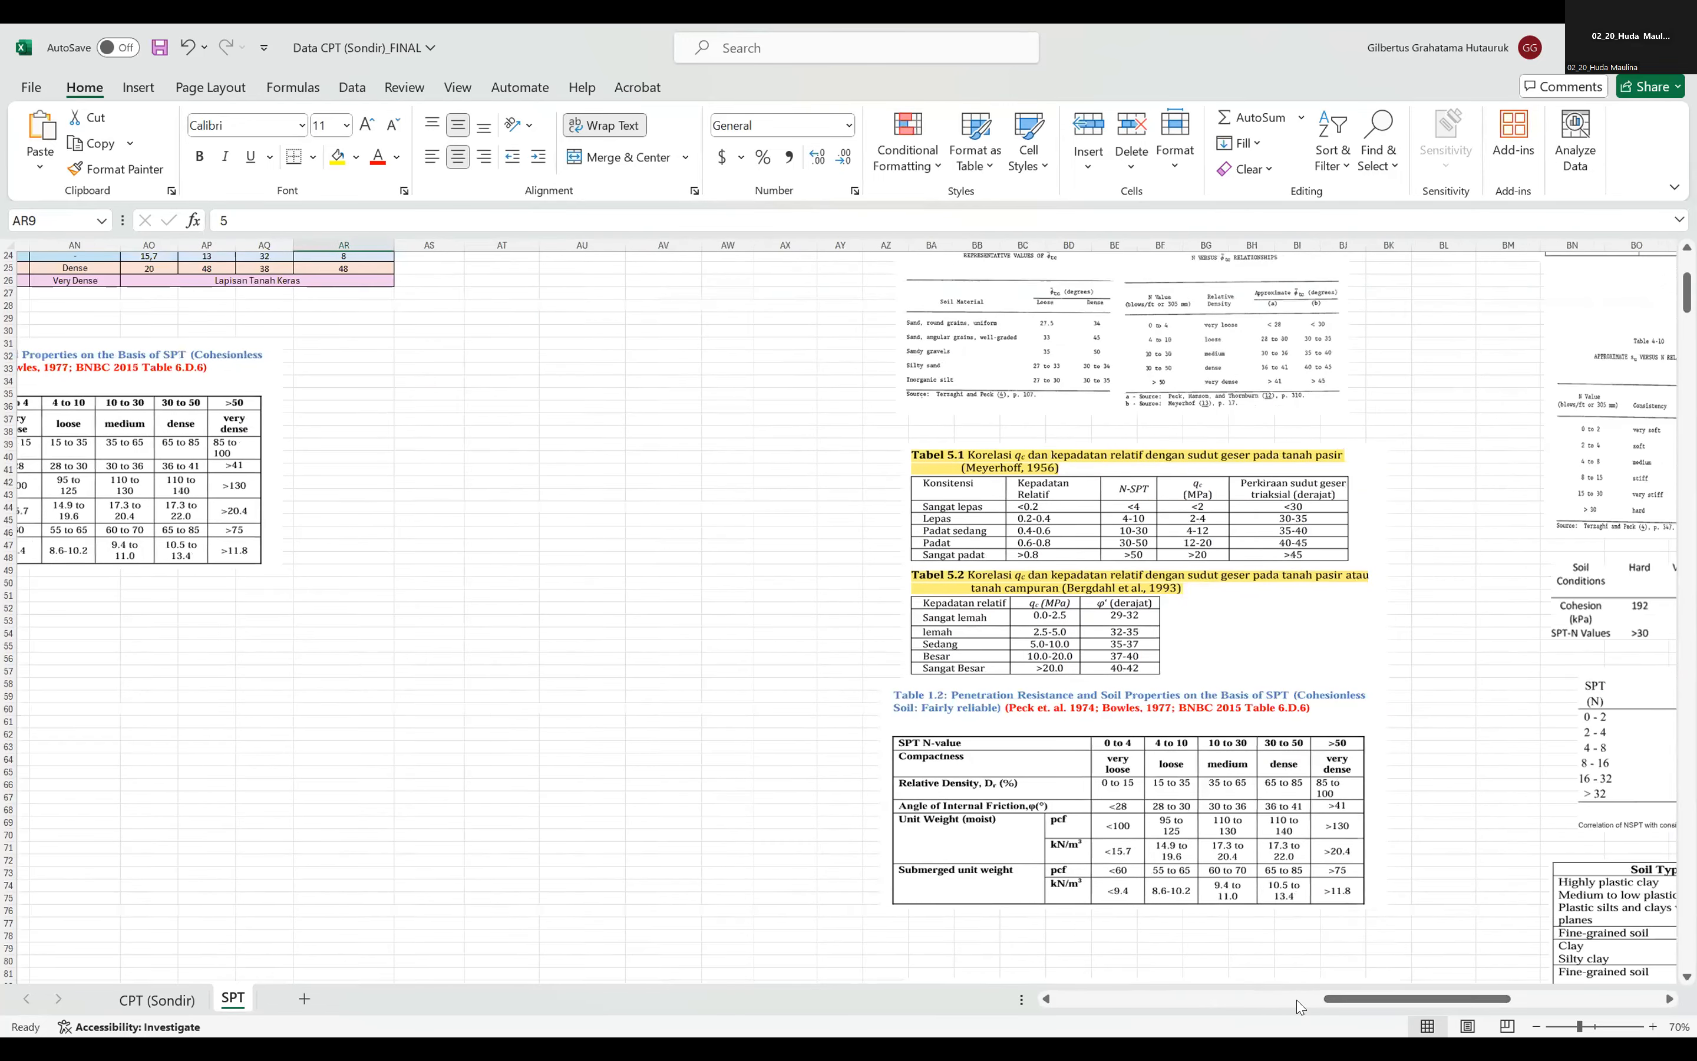
pyautogui.scroll(-3, 830, 754)
pyautogui.hscroll(-3, 898, 905)
pyautogui.hotkey('ctrl', 'v')
pyautogui.scroll(6, 952, 532)
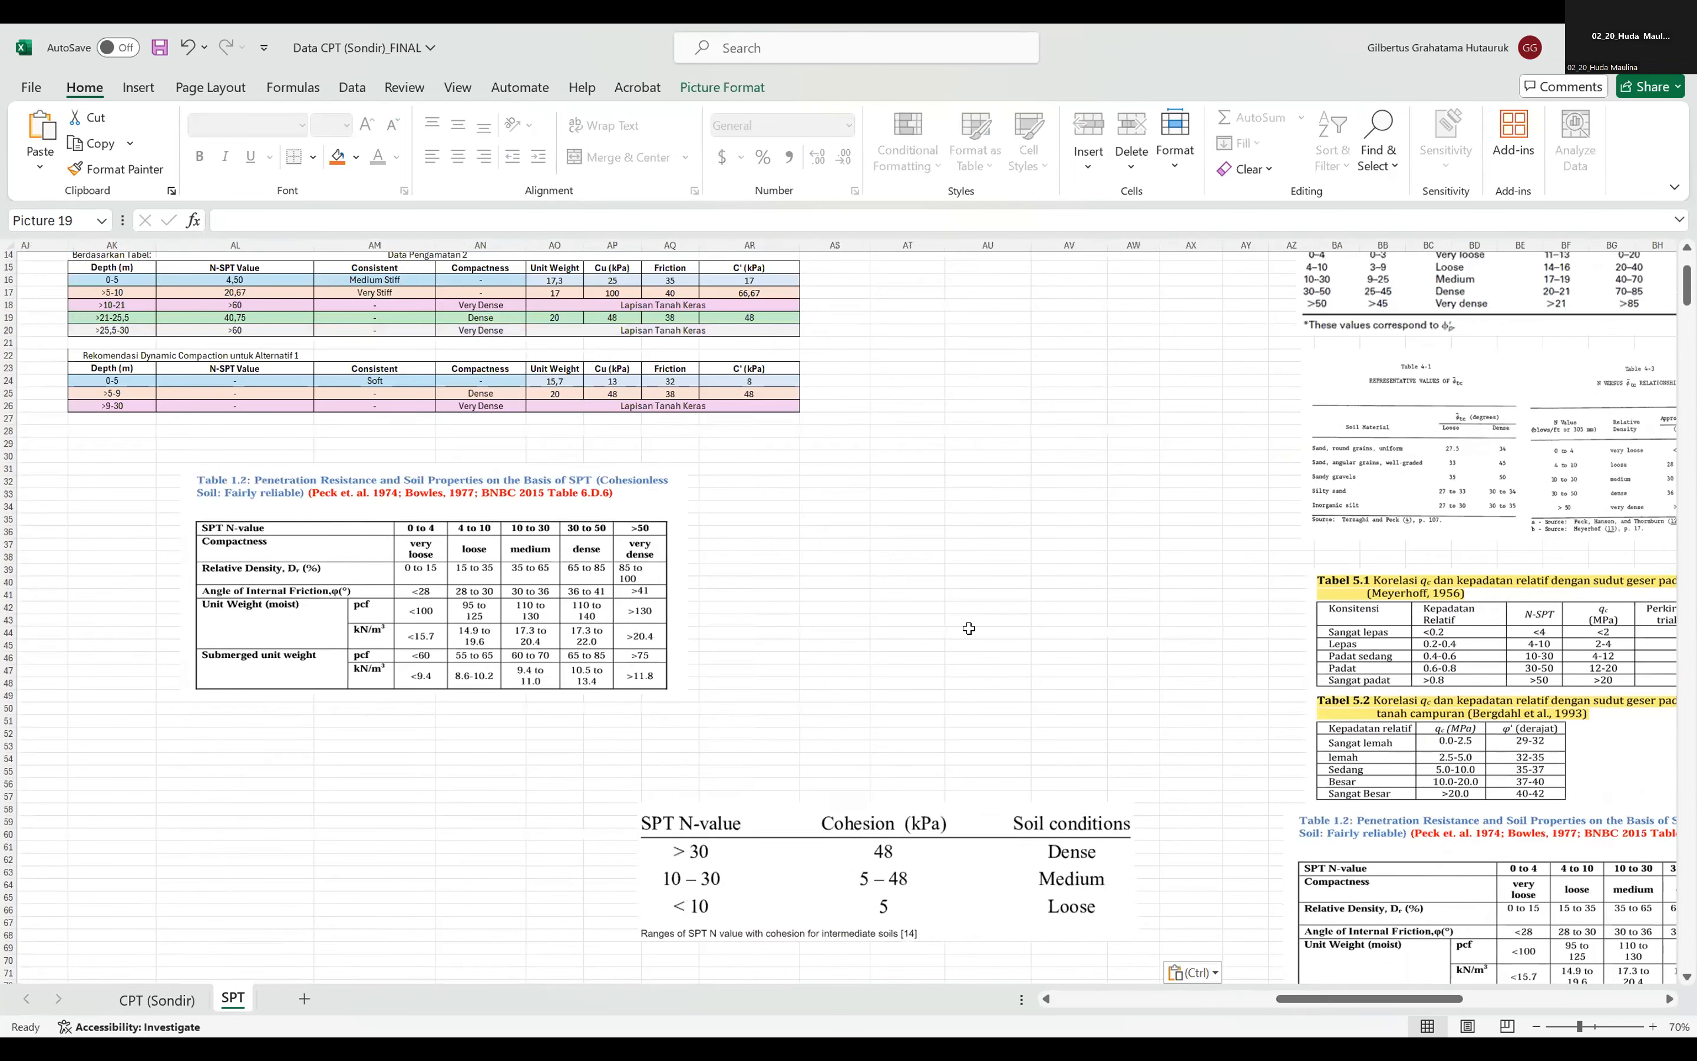
pyautogui.scroll(4, 903, 729)
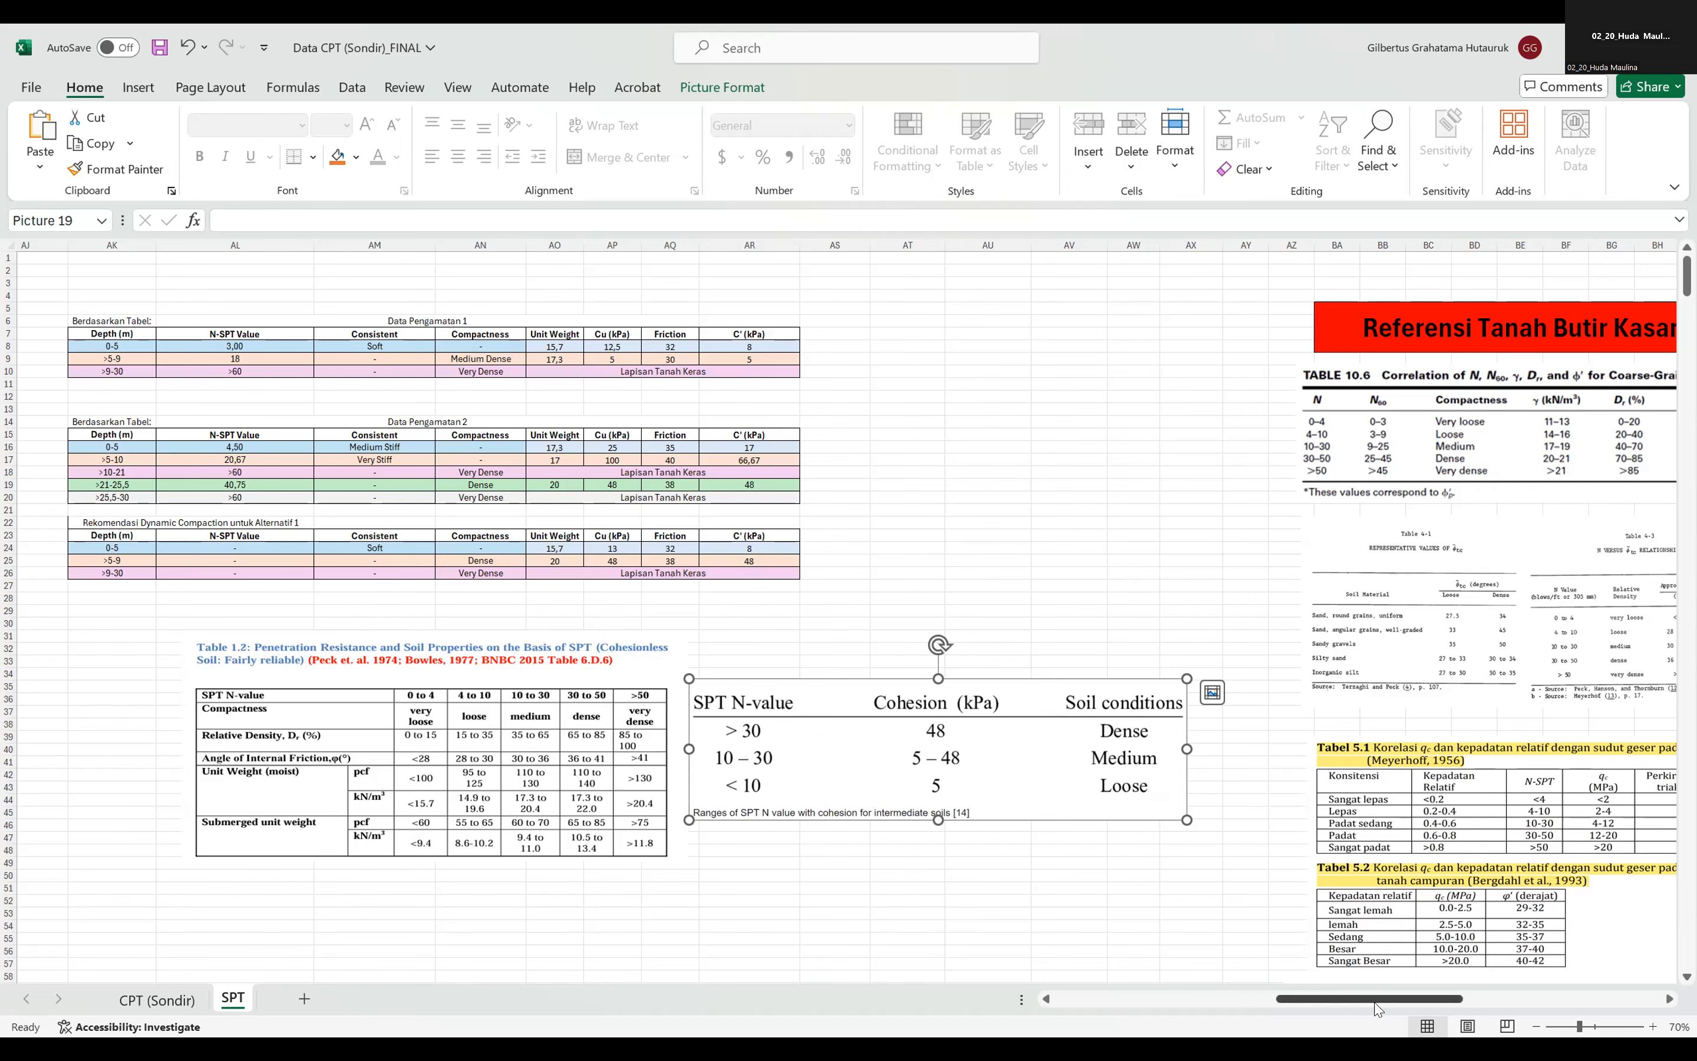
pyautogui.moveTo(1376, 1005); pyautogui.dragTo(1369, 1008)
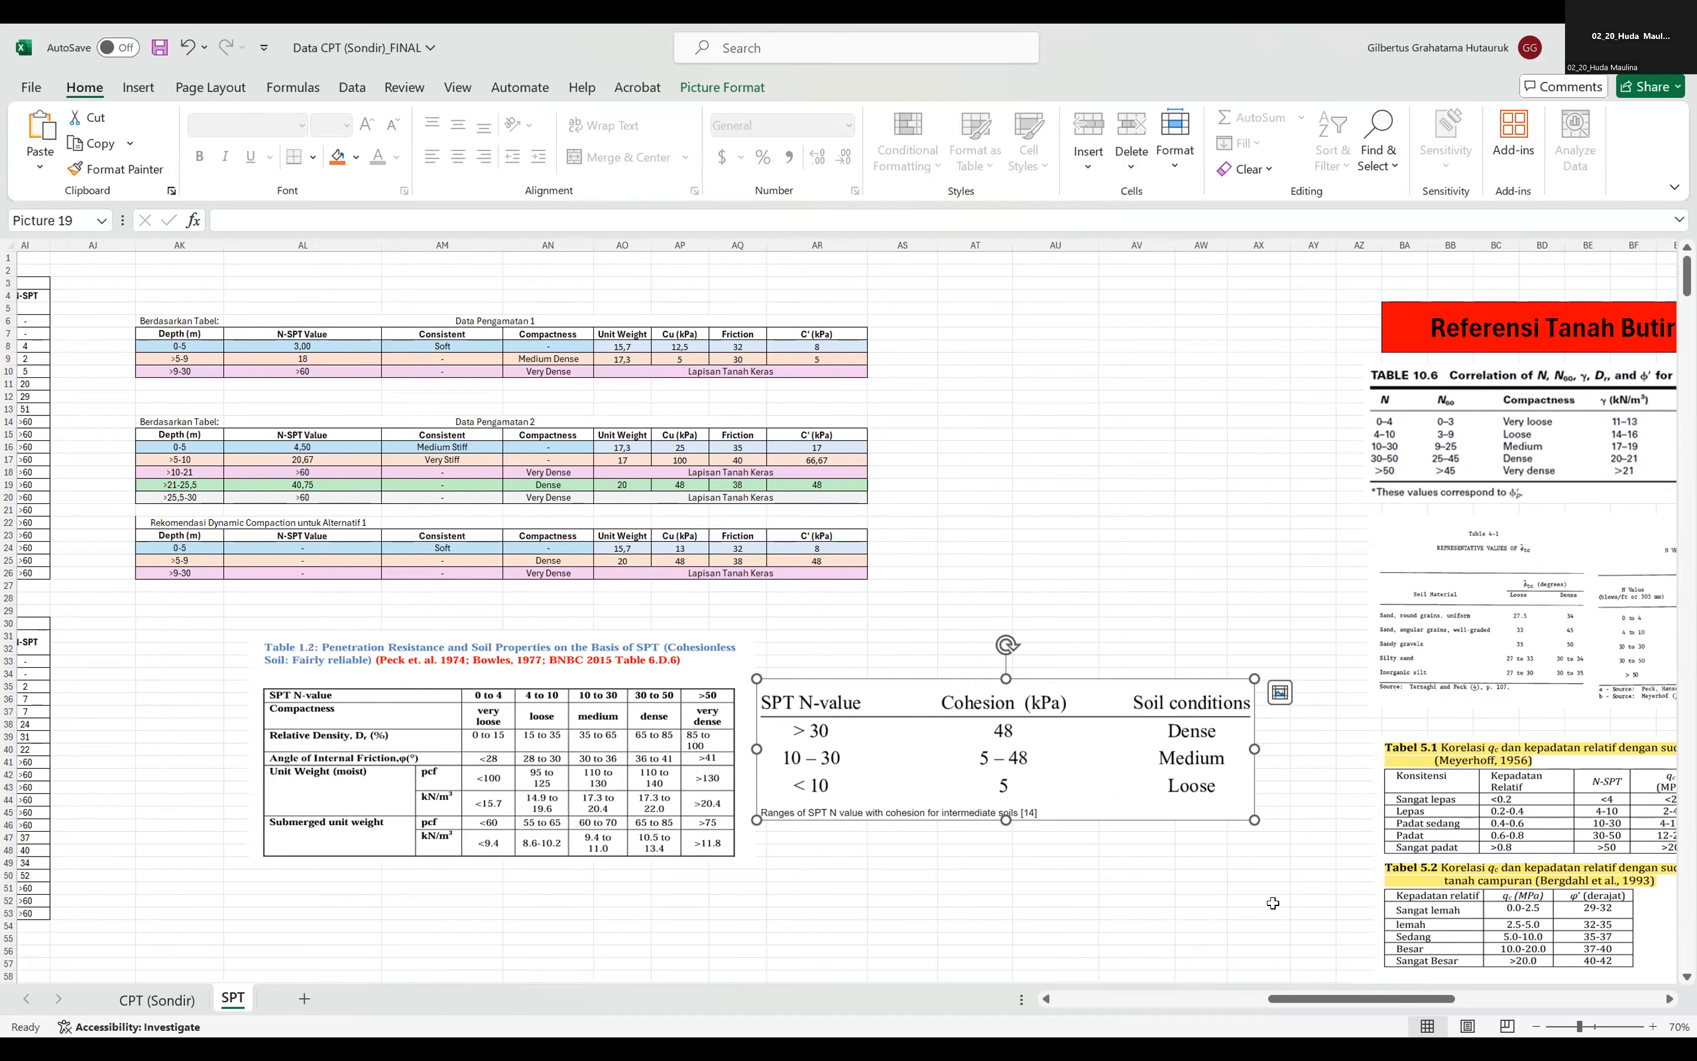
# Check the N-SPT readings of Data Pengamatan 1 against the average formulas for the 0-5 m and >5-9 m layers.
pyautogui.moveTo(1352, 999); pyautogui.dragTo(1281, 996)
pyautogui.hscroll(-2, 442, 365)
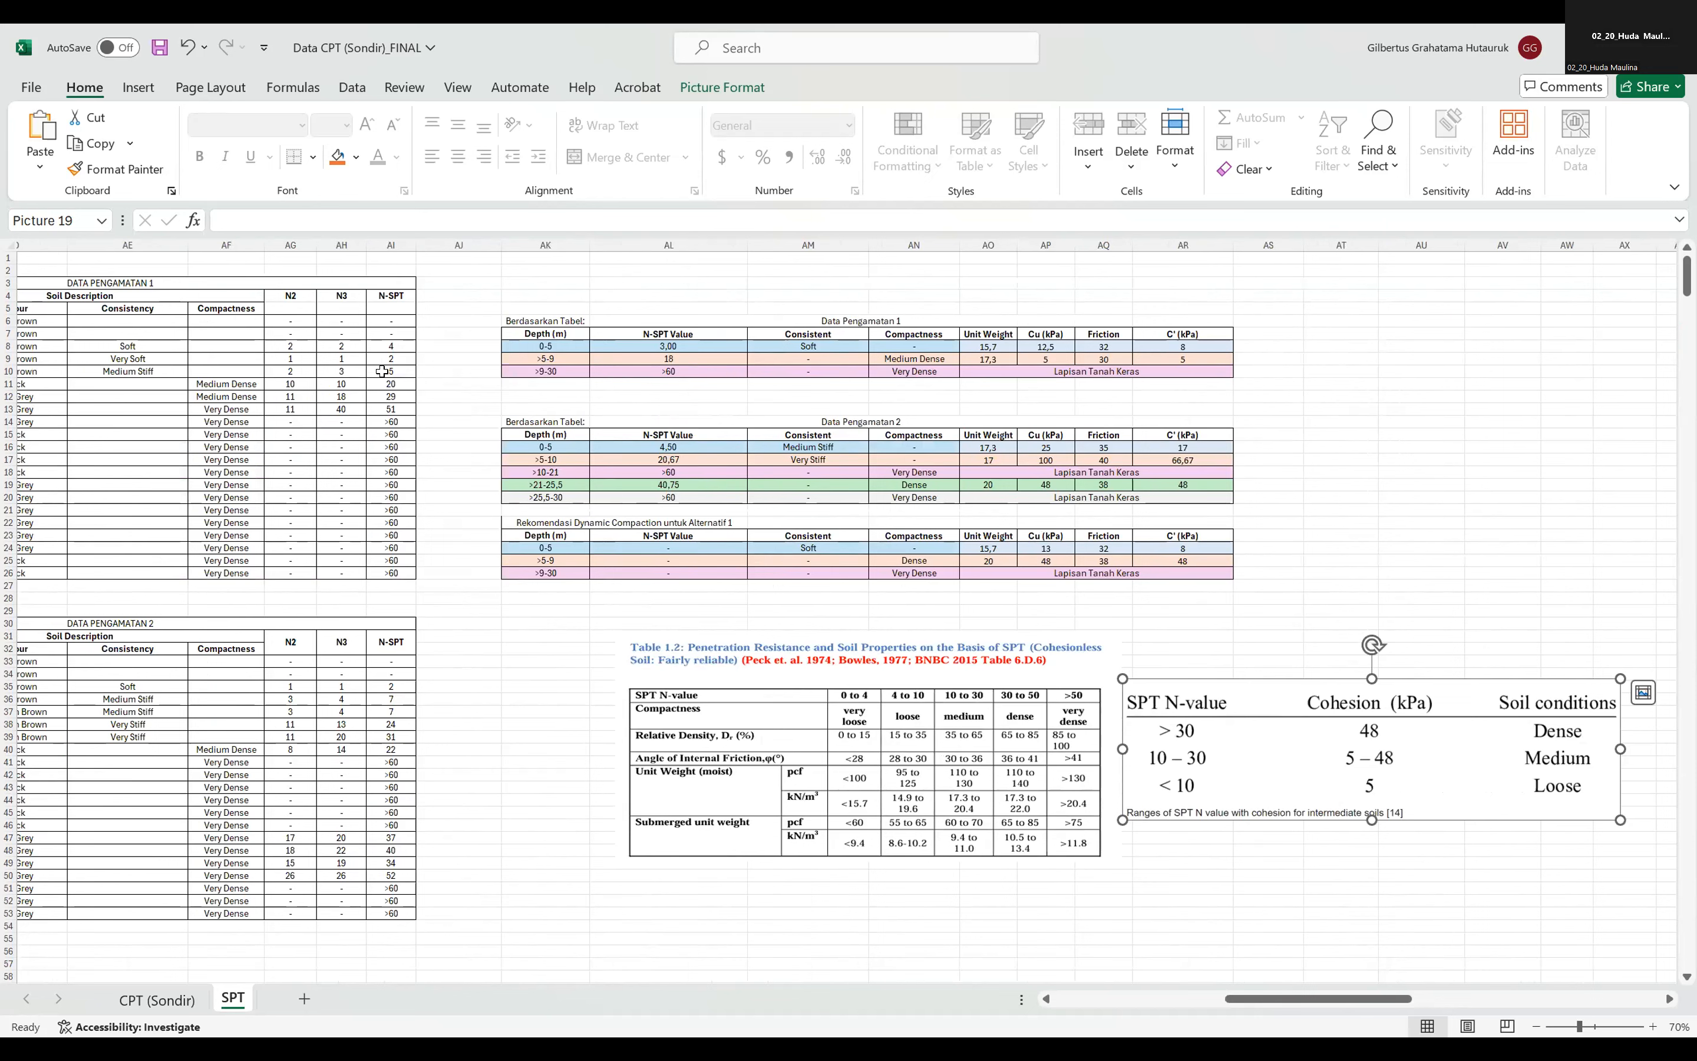
pyautogui.press('Escape')
pyautogui.moveTo(389, 370); pyautogui.dragTo(392, 410)
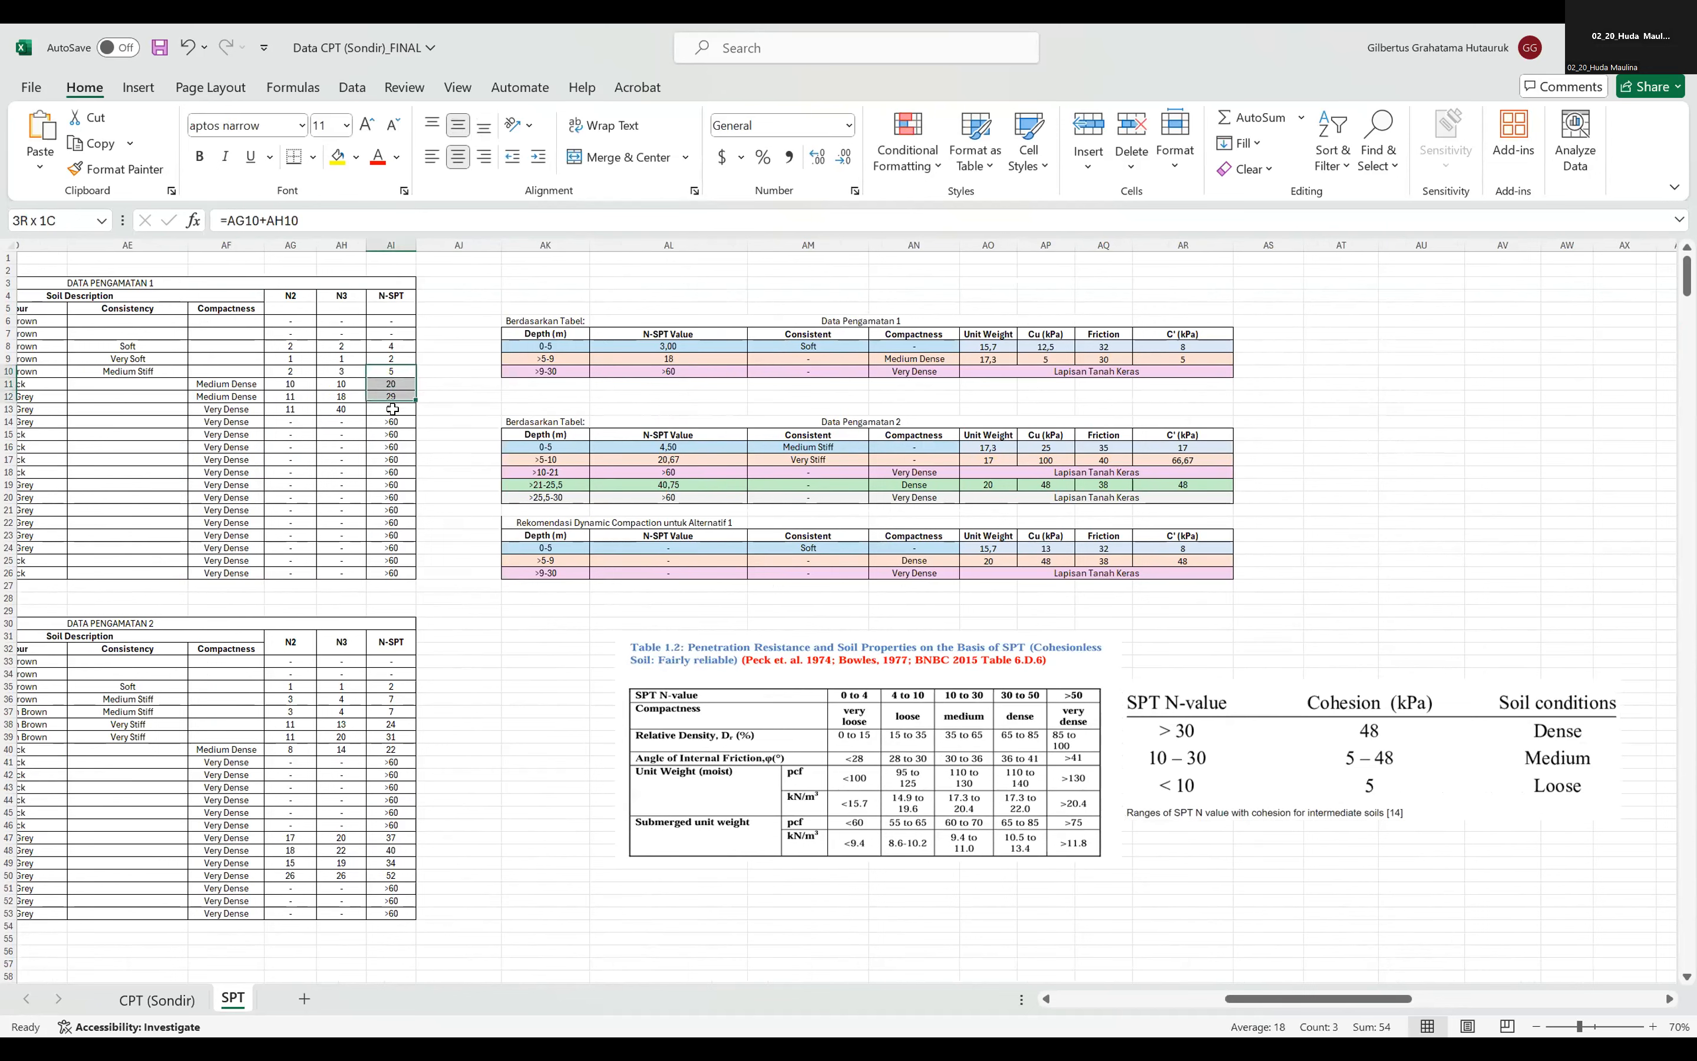
pyautogui.click(442, 395)
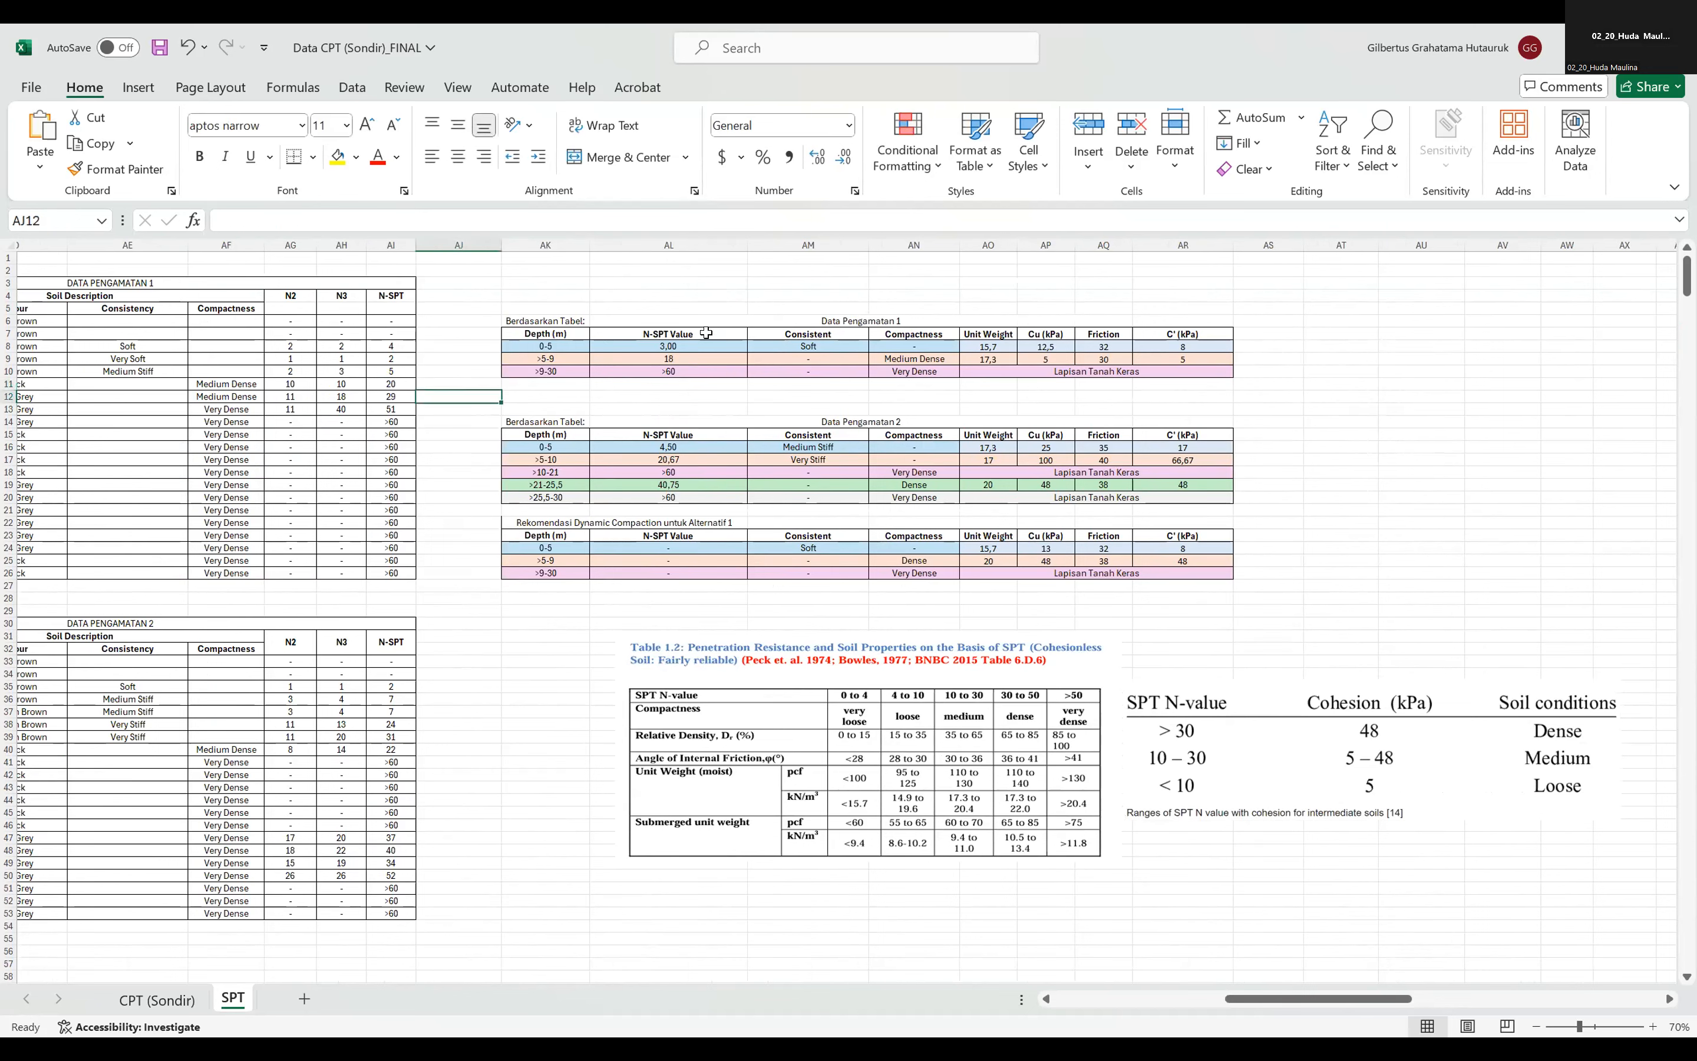
pyautogui.click(691, 345)
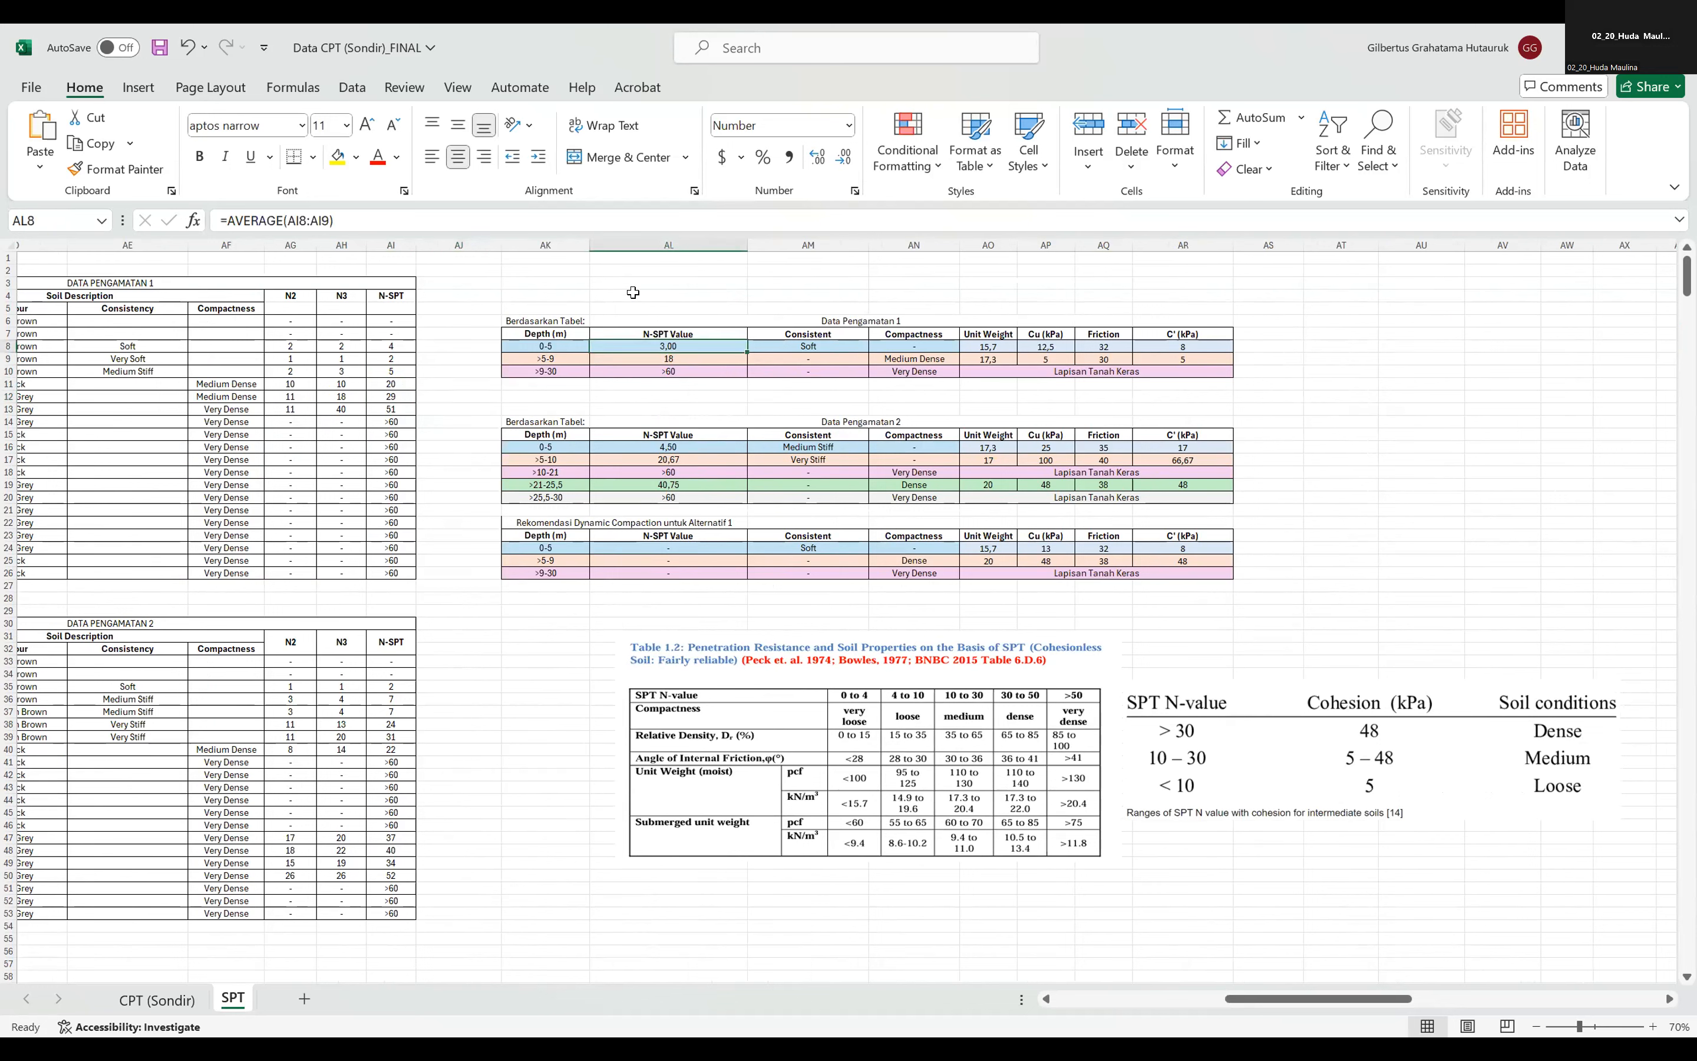
pyautogui.click(500, 220)
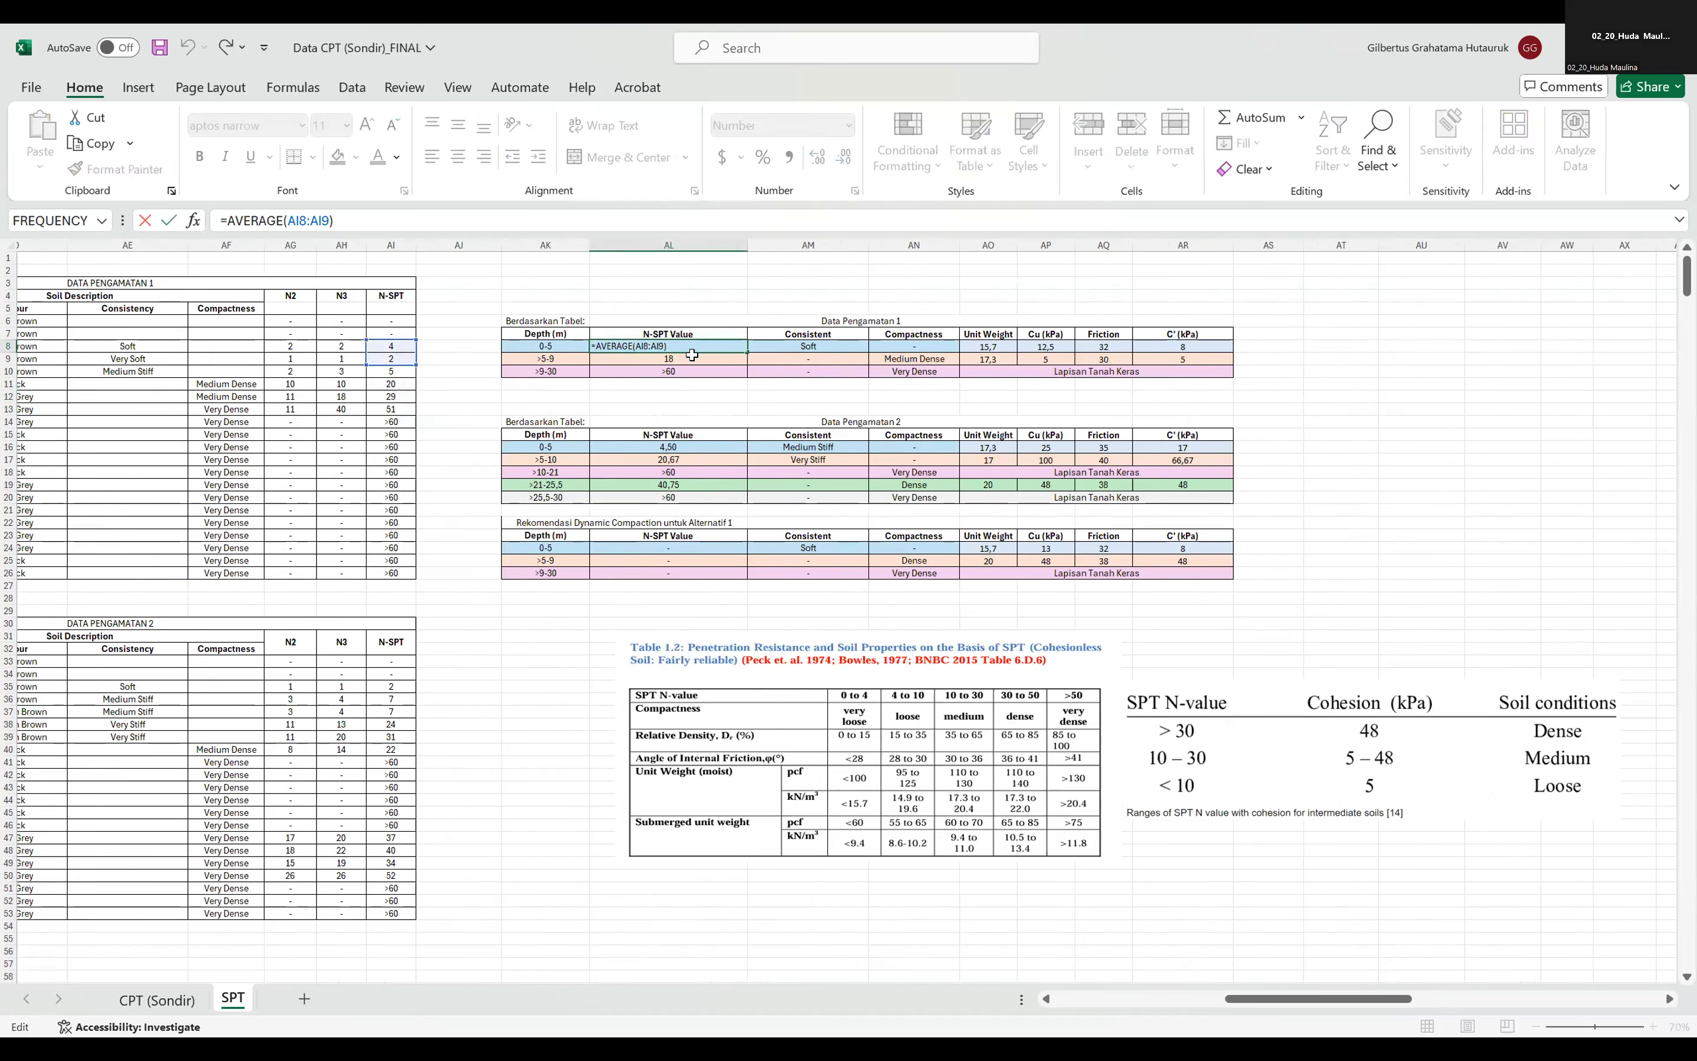
pyautogui.press('Return')
pyautogui.click(437, 222)
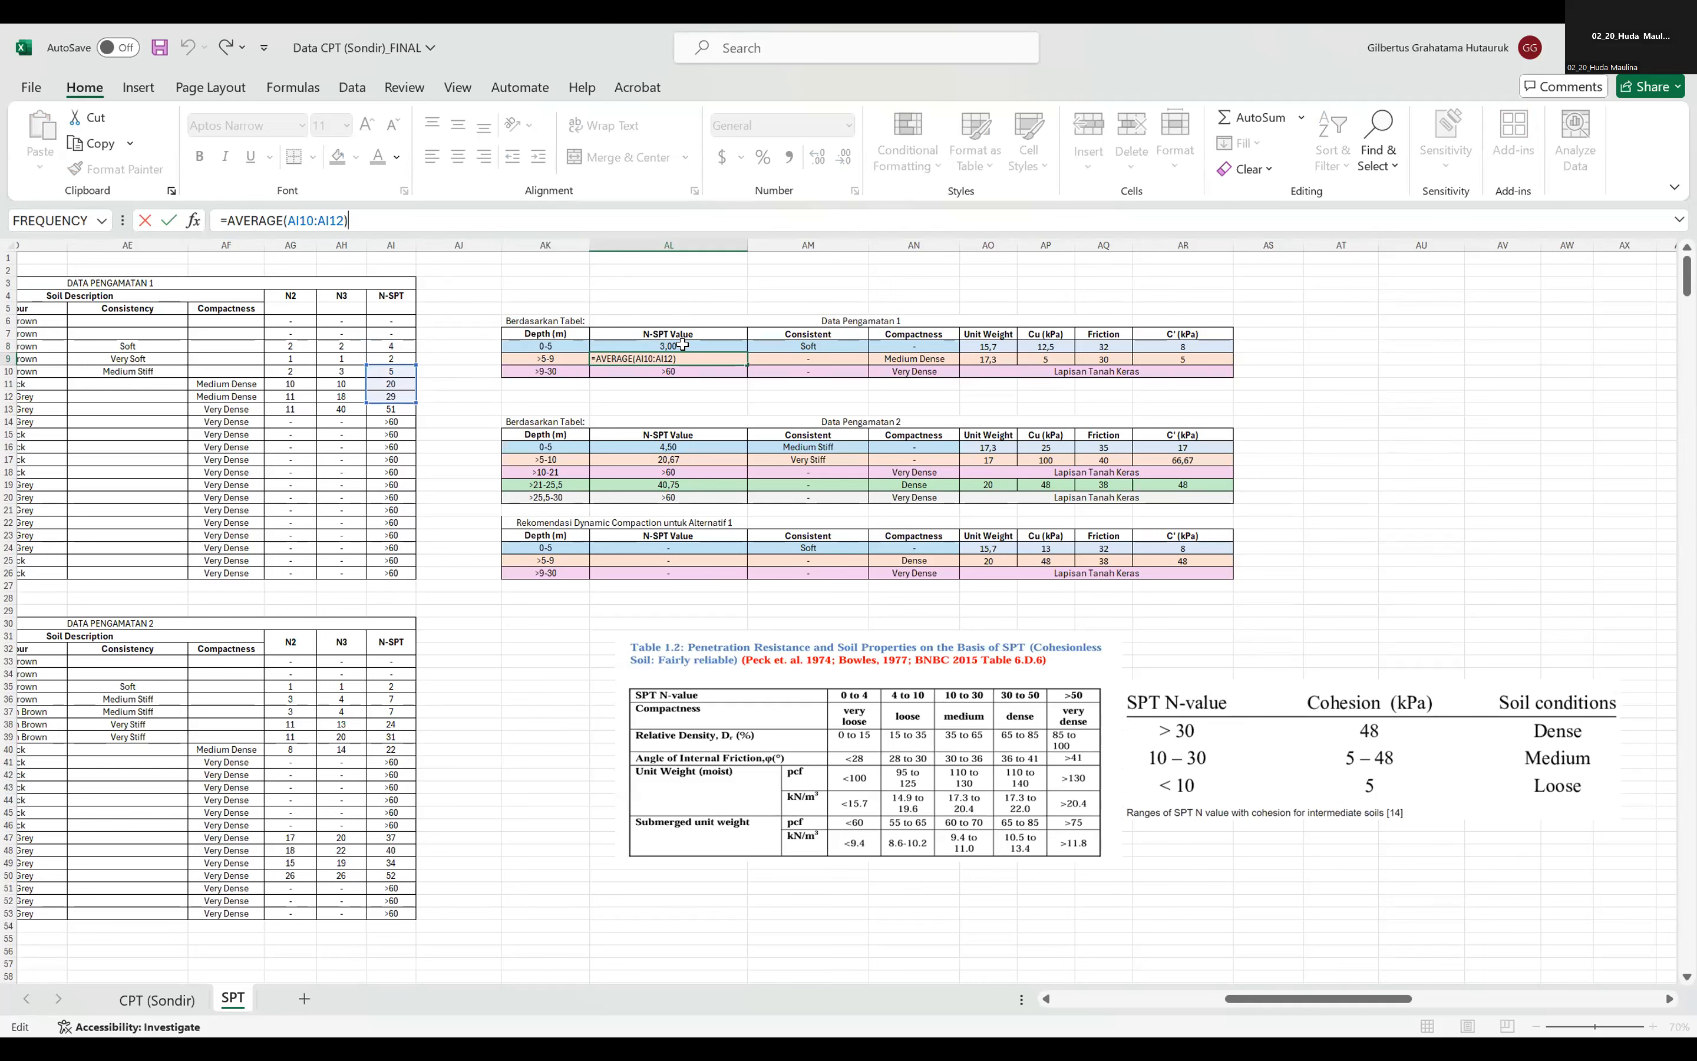
# Compare the >5-9 m layer's friction and C' in Data Pengamatan 1 with the two reference tables placed beneath.
pyautogui.click(1106, 354)
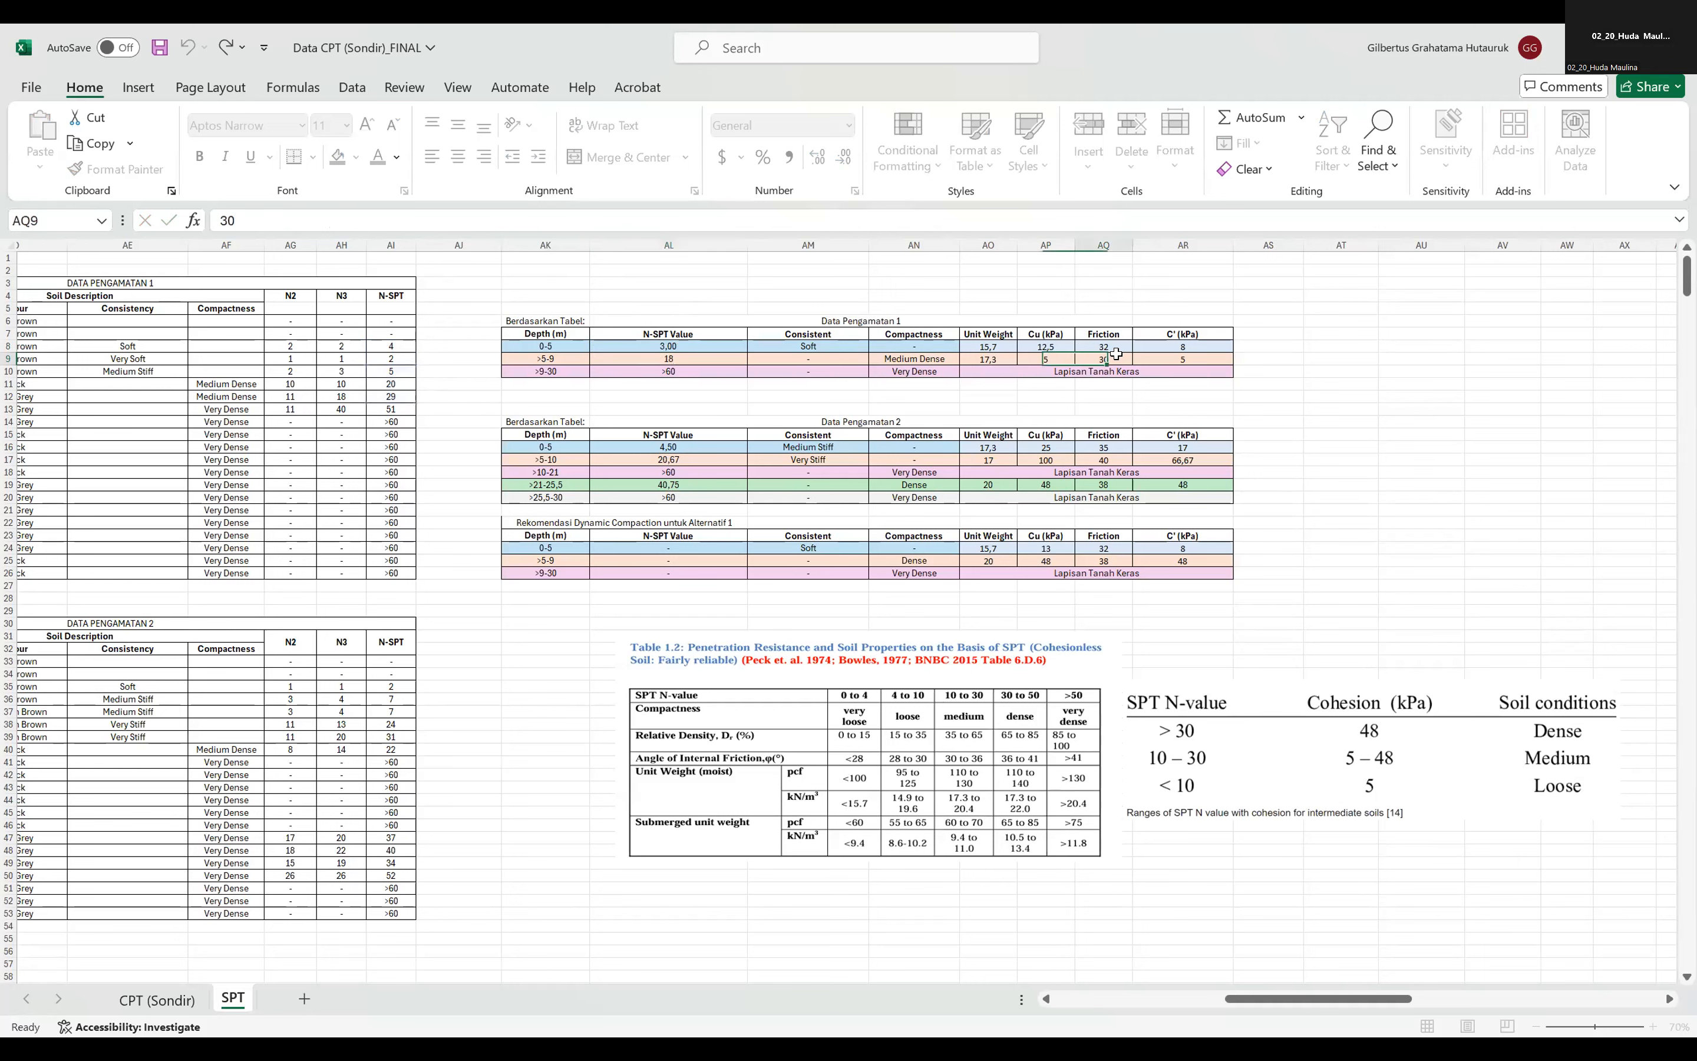
pyautogui.click(1148, 353)
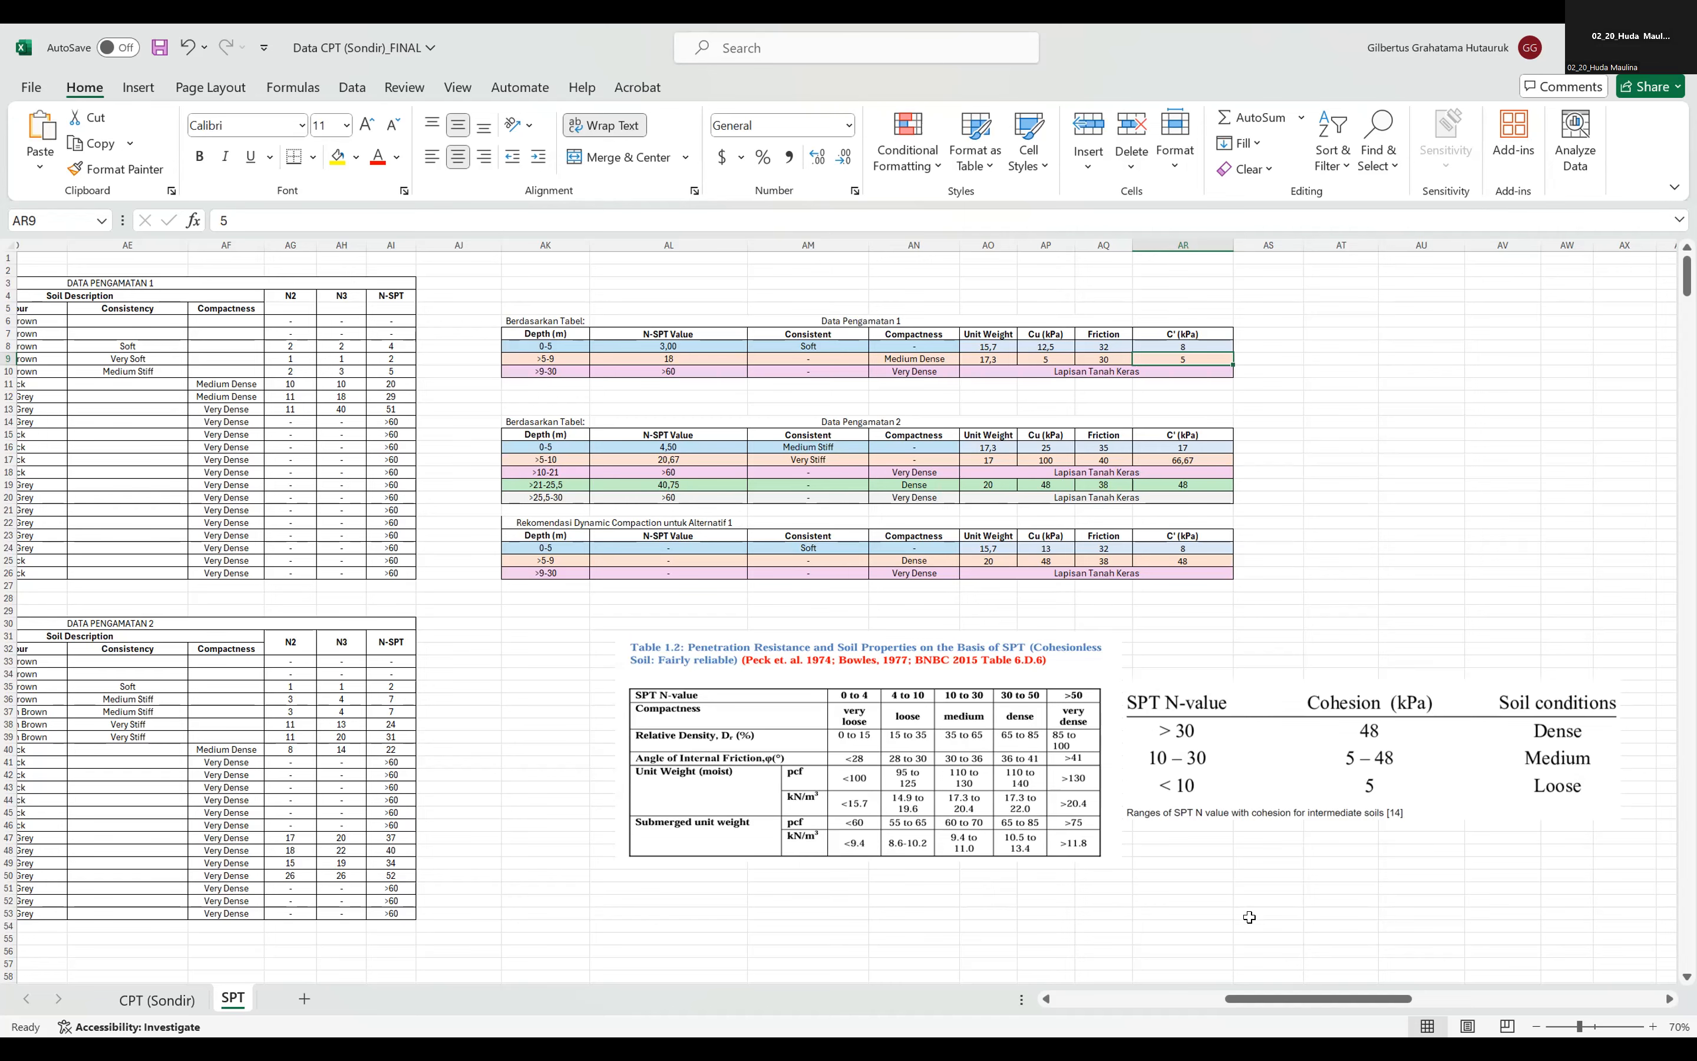
pyautogui.moveTo(1341, 1009); pyautogui.dragTo(1306, 891)
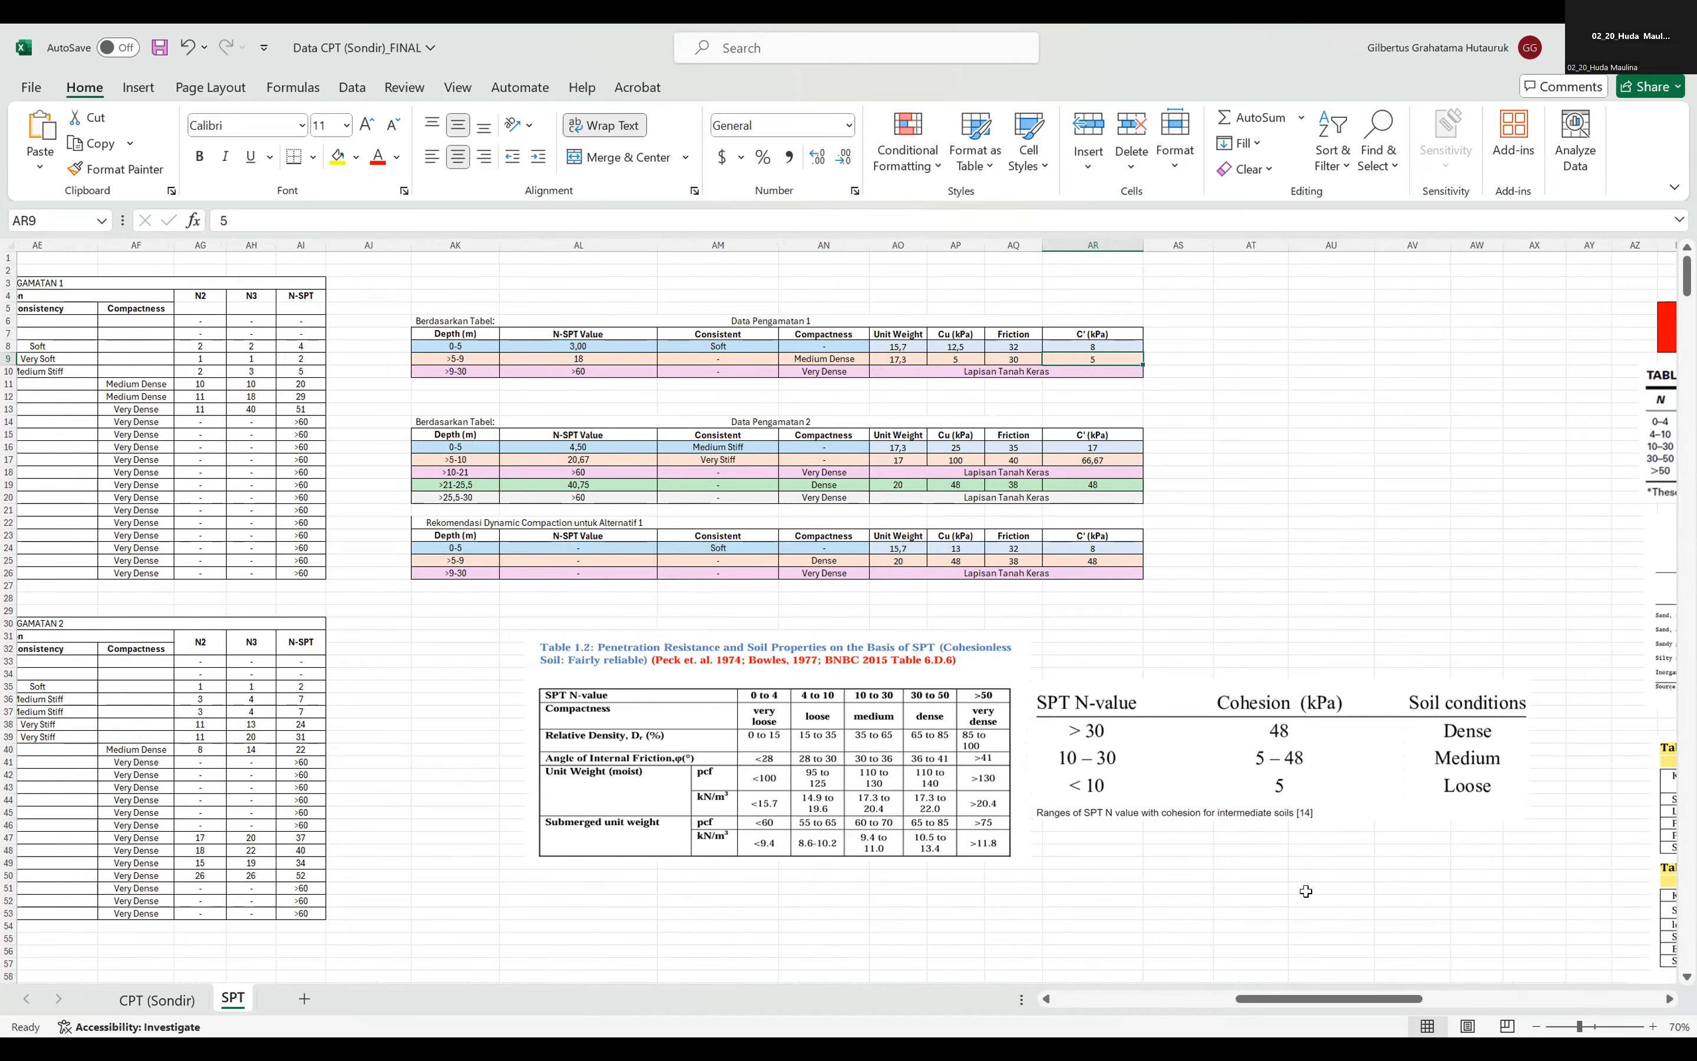
pyautogui.moveTo(1292, 1006); pyautogui.dragTo(1284, 1008)
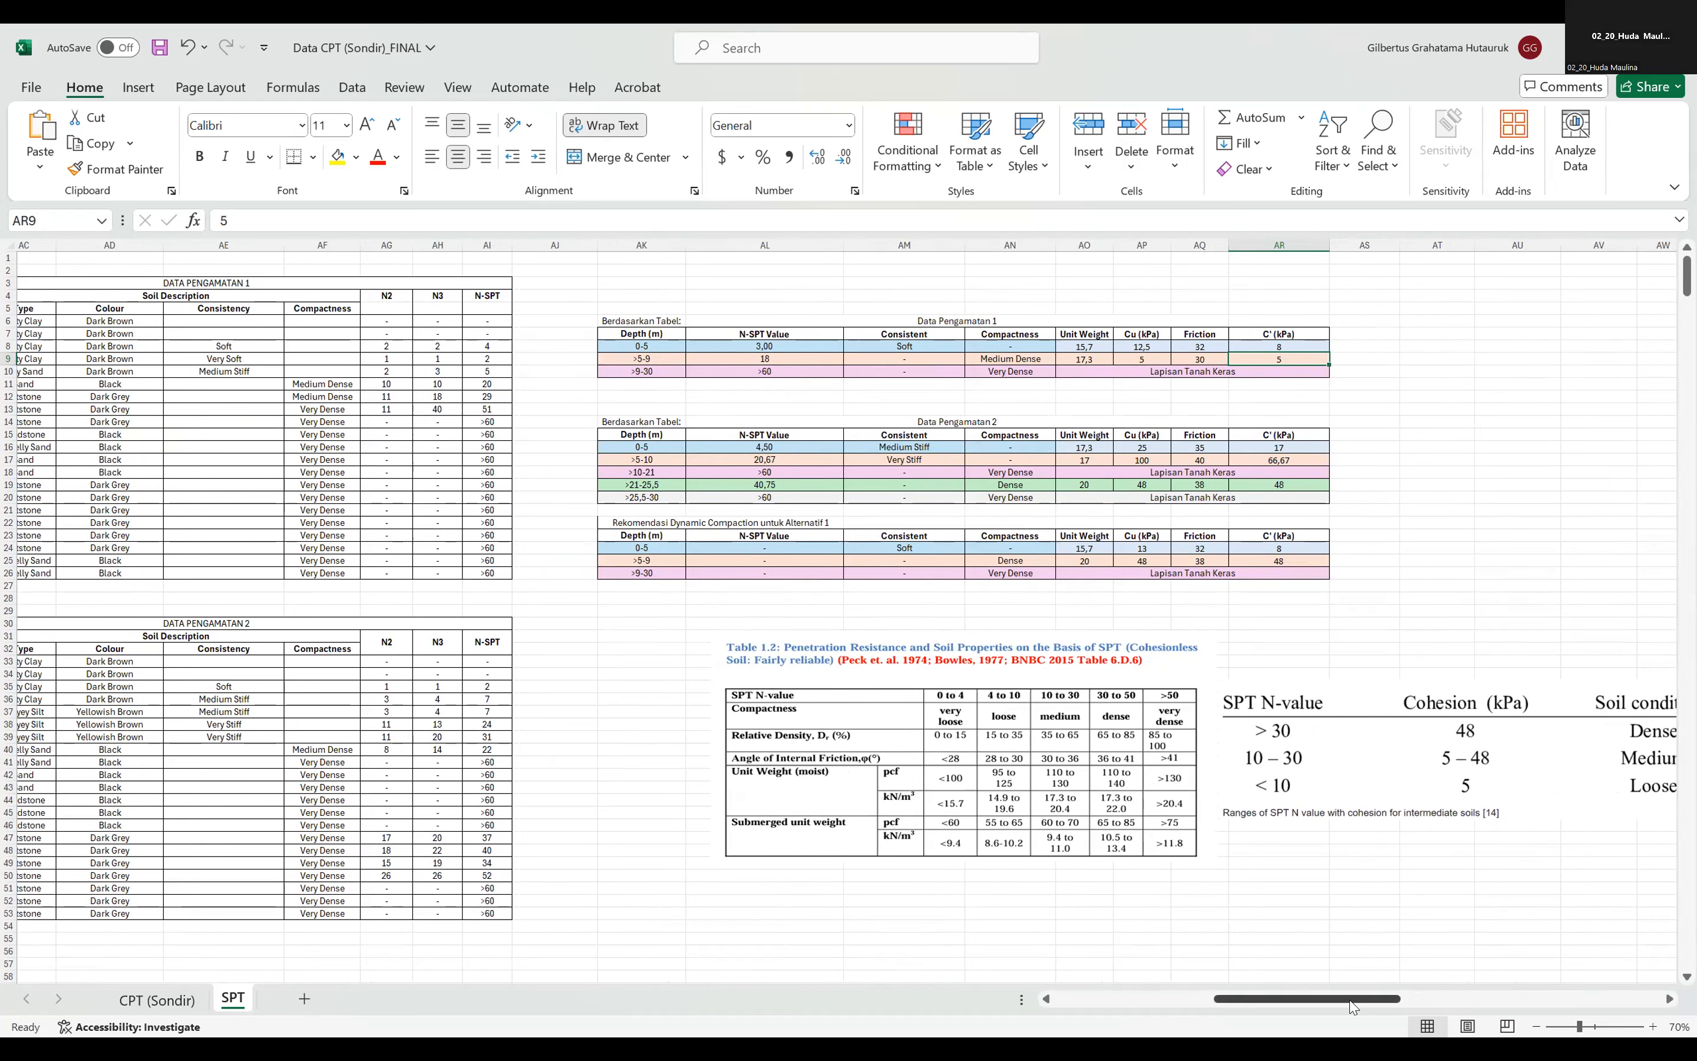
pyautogui.moveTo(1353, 1008); pyautogui.dragTo(1359, 1008)
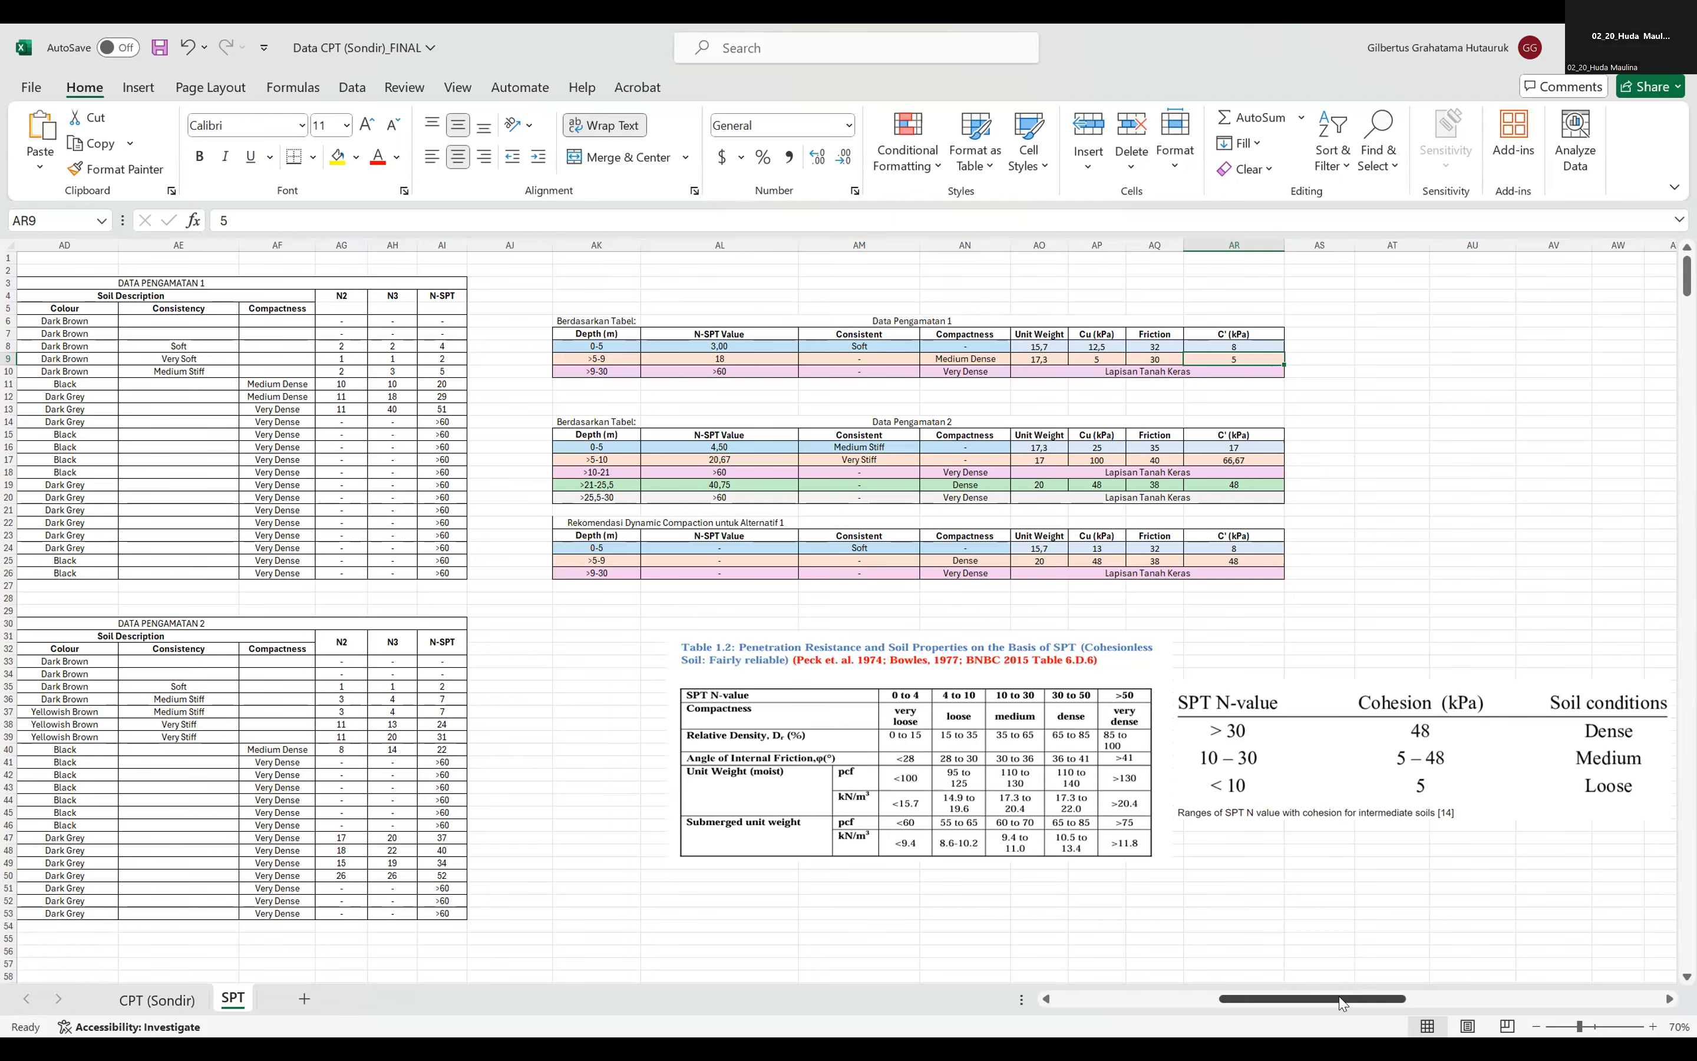
pyautogui.moveTo(1340, 1003); pyautogui.dragTo(1347, 1003)
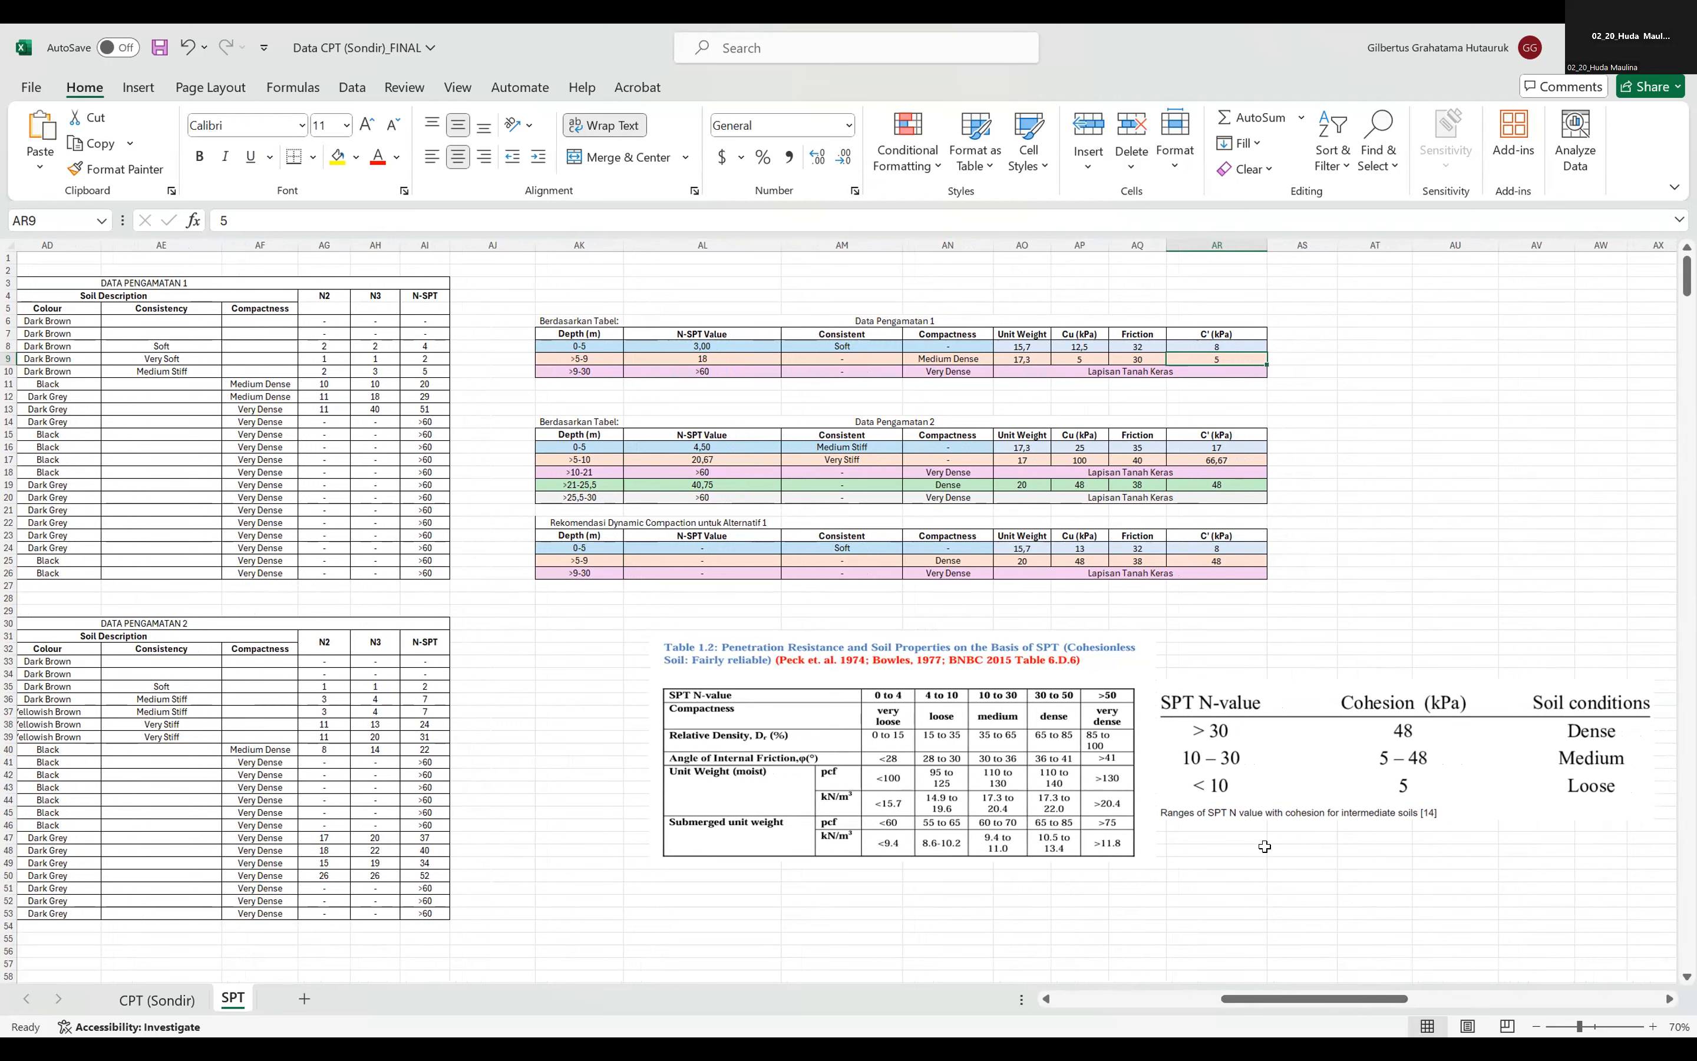
pyautogui.moveTo(1296, 996); pyautogui.dragTo(1313, 1002)
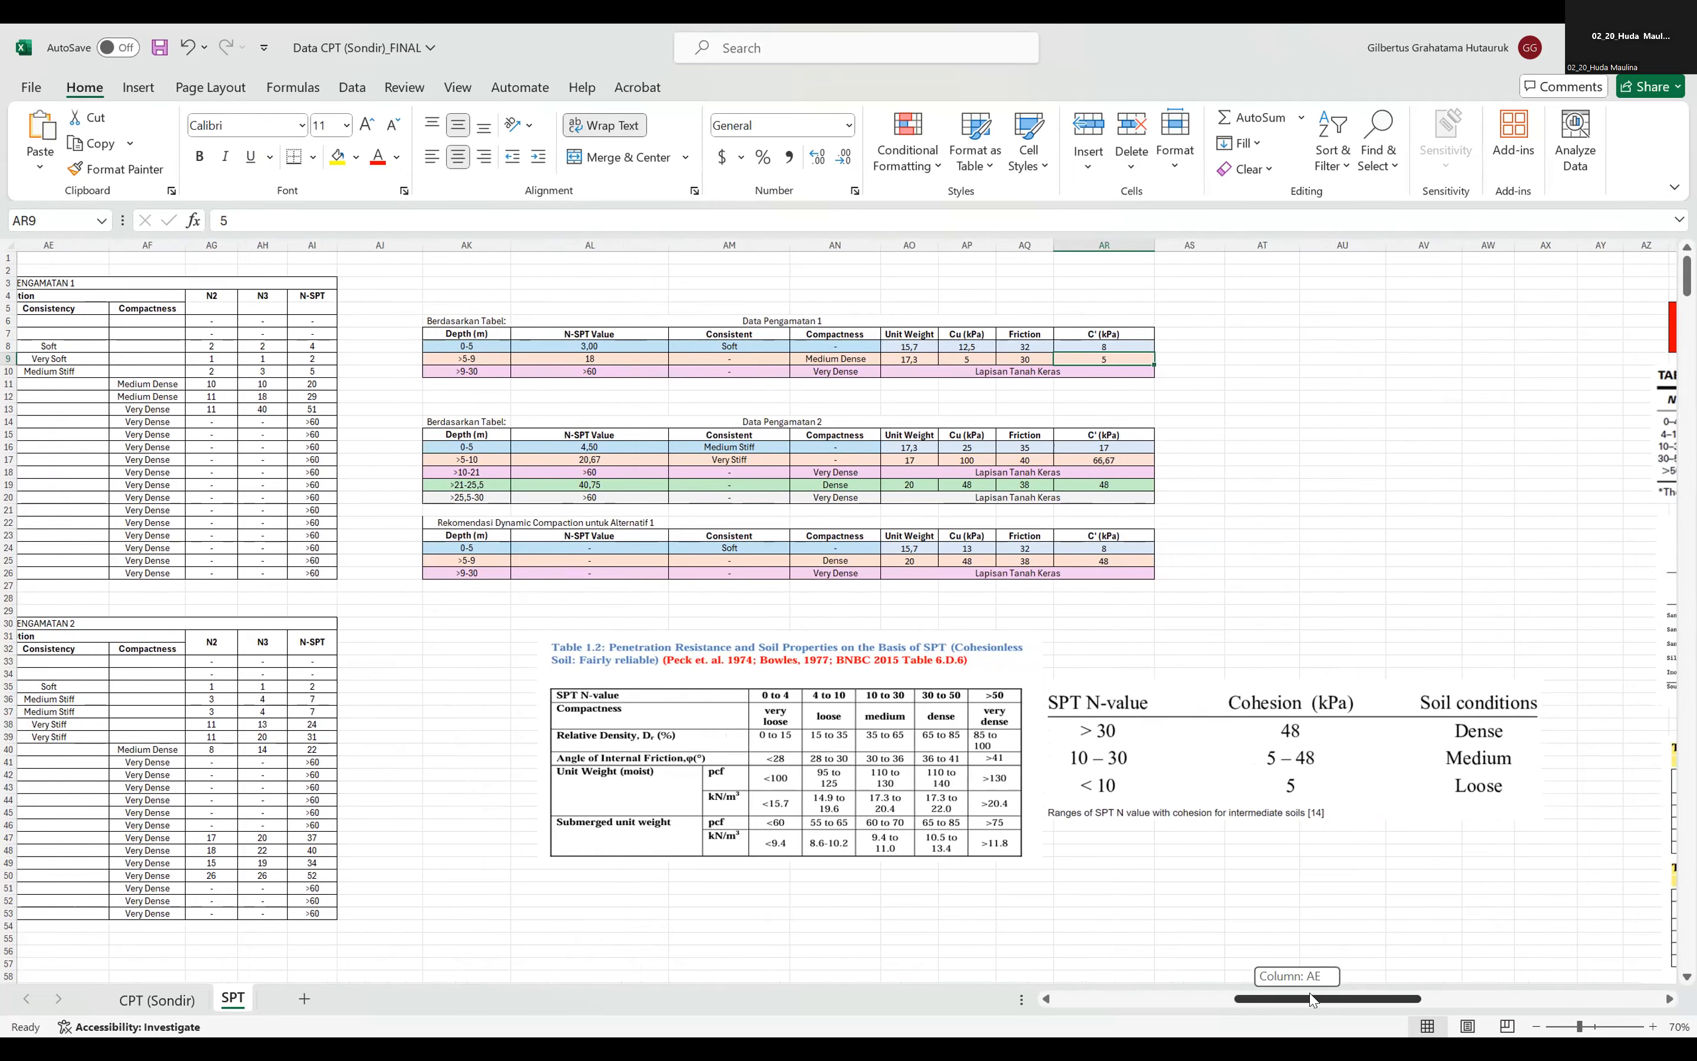
pyautogui.moveTo(1311, 1001); pyautogui.dragTo(1317, 1002)
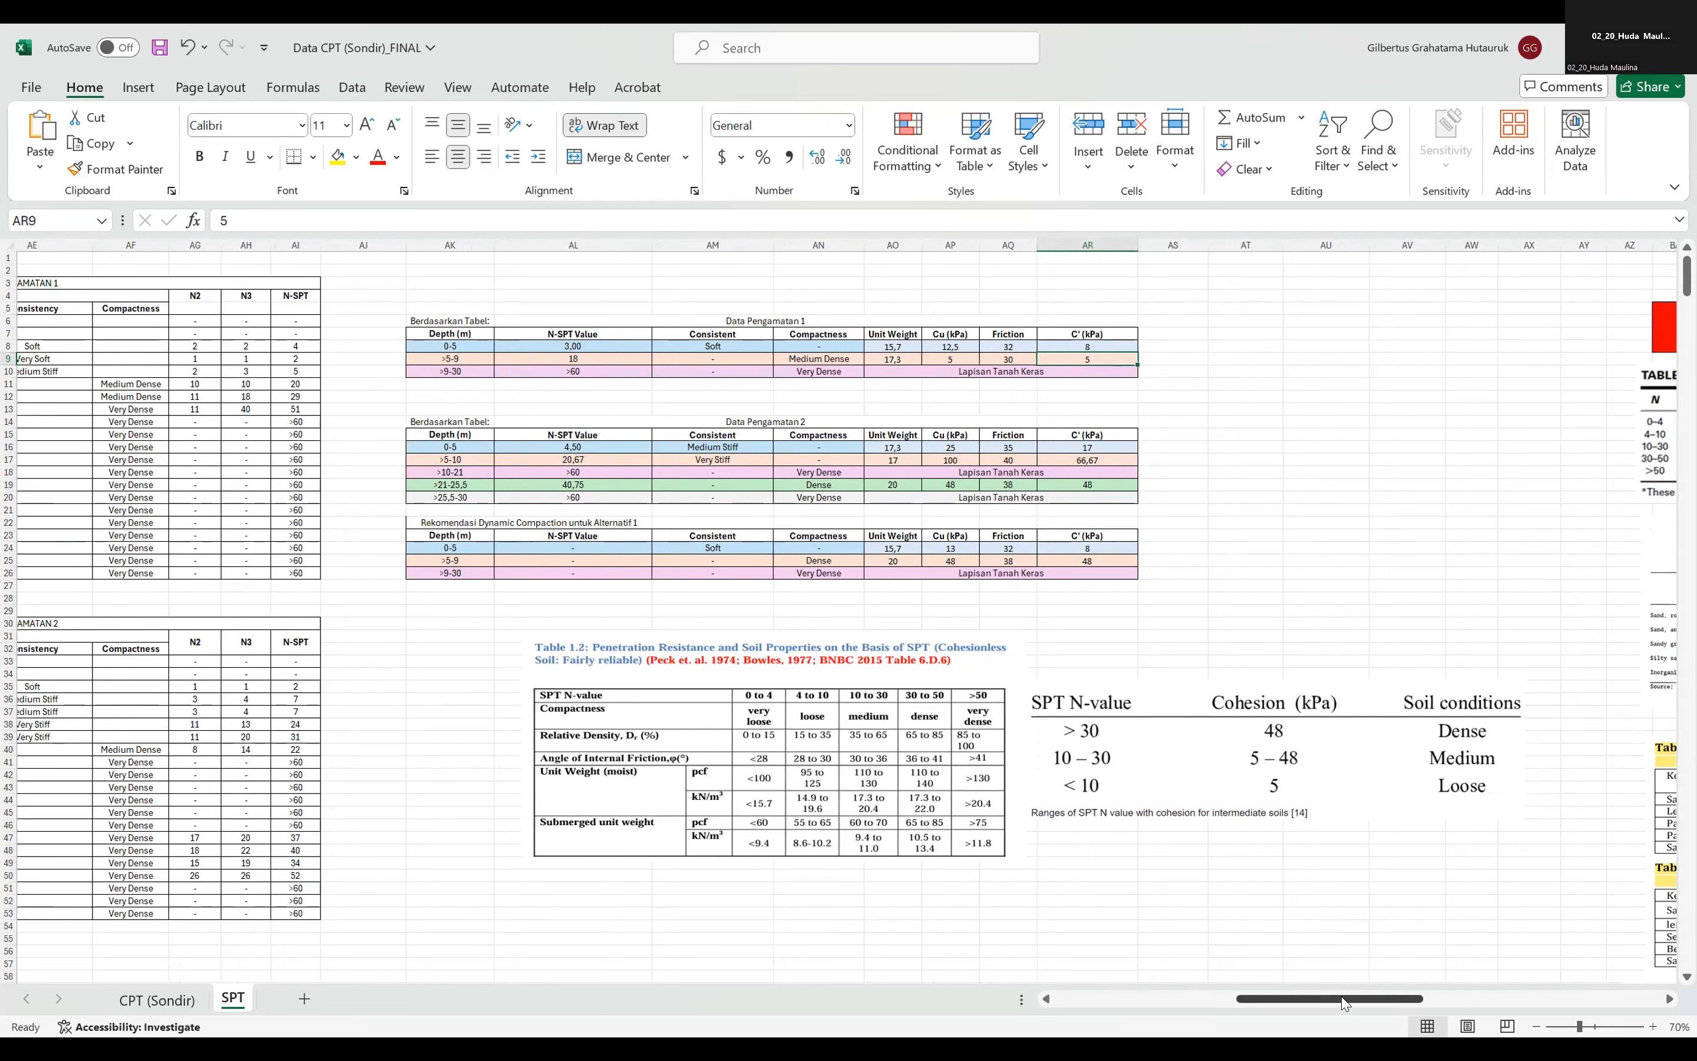
pyautogui.moveTo(1344, 1003); pyautogui.dragTo(1336, 983)
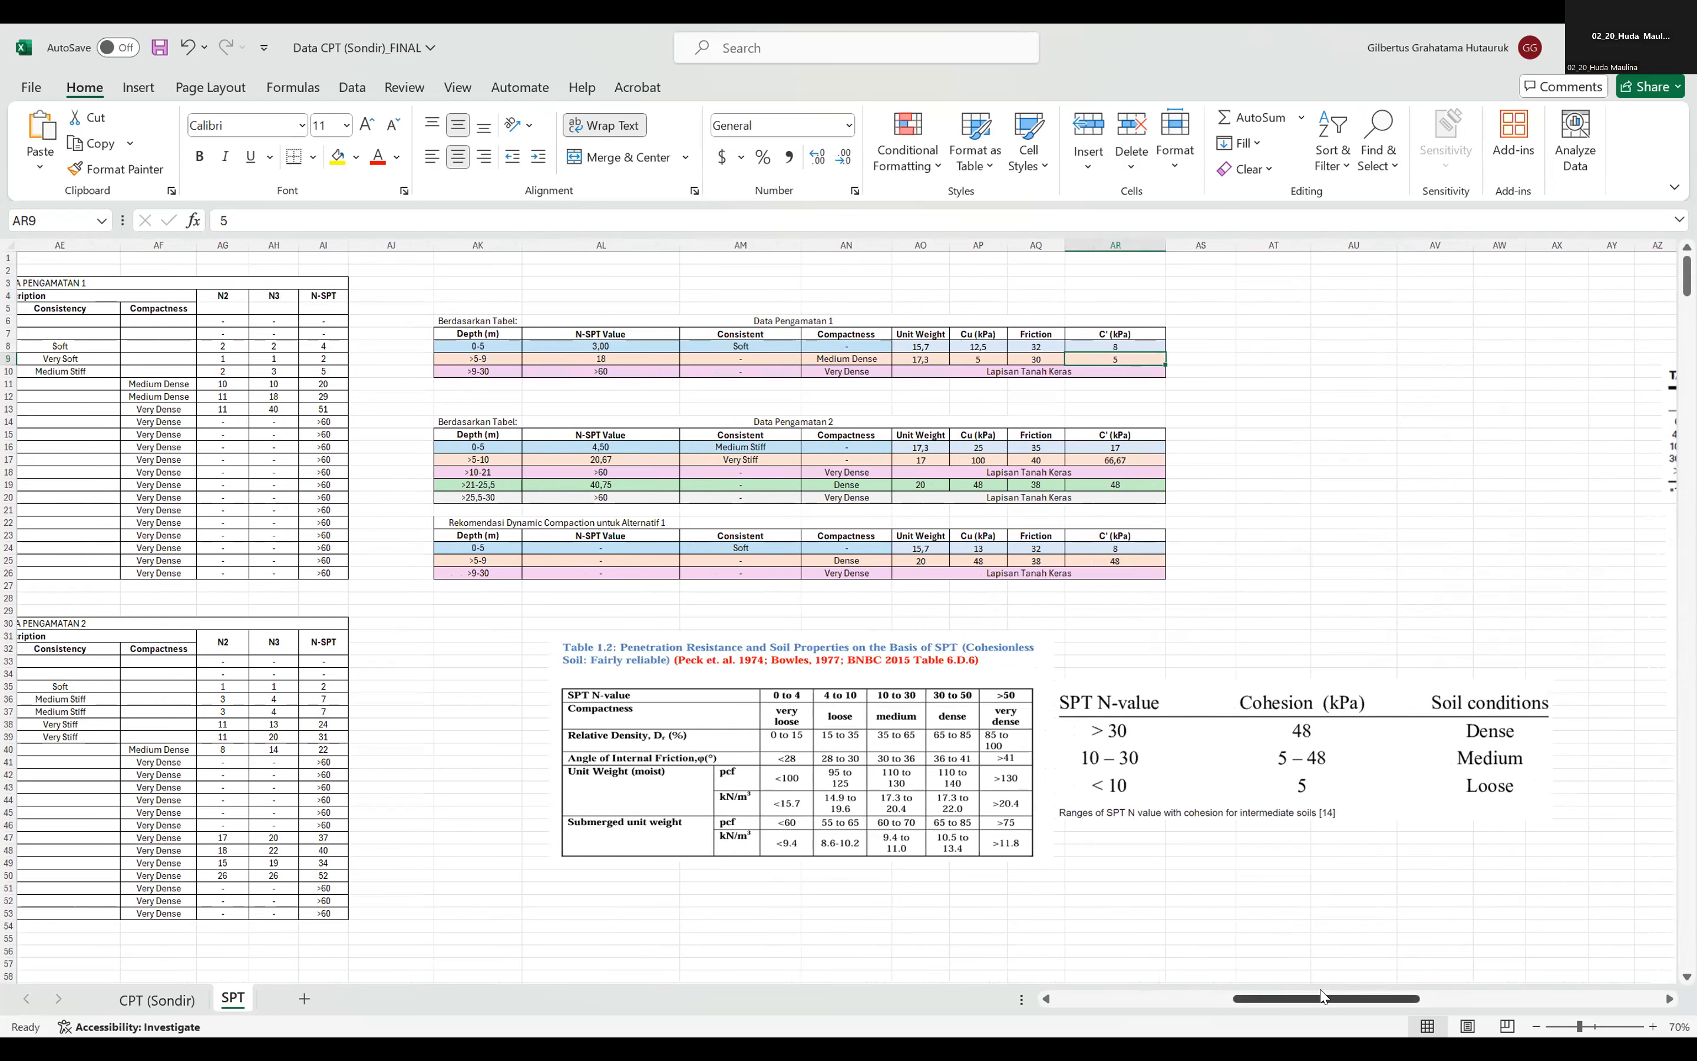
# Delete the copies of the SPT cohesion table and Table 1.2 placed beneath the soil parameter summaries.
pyautogui.click(1262, 753)
pyautogui.press('Delete')
pyautogui.click(1046, 752)
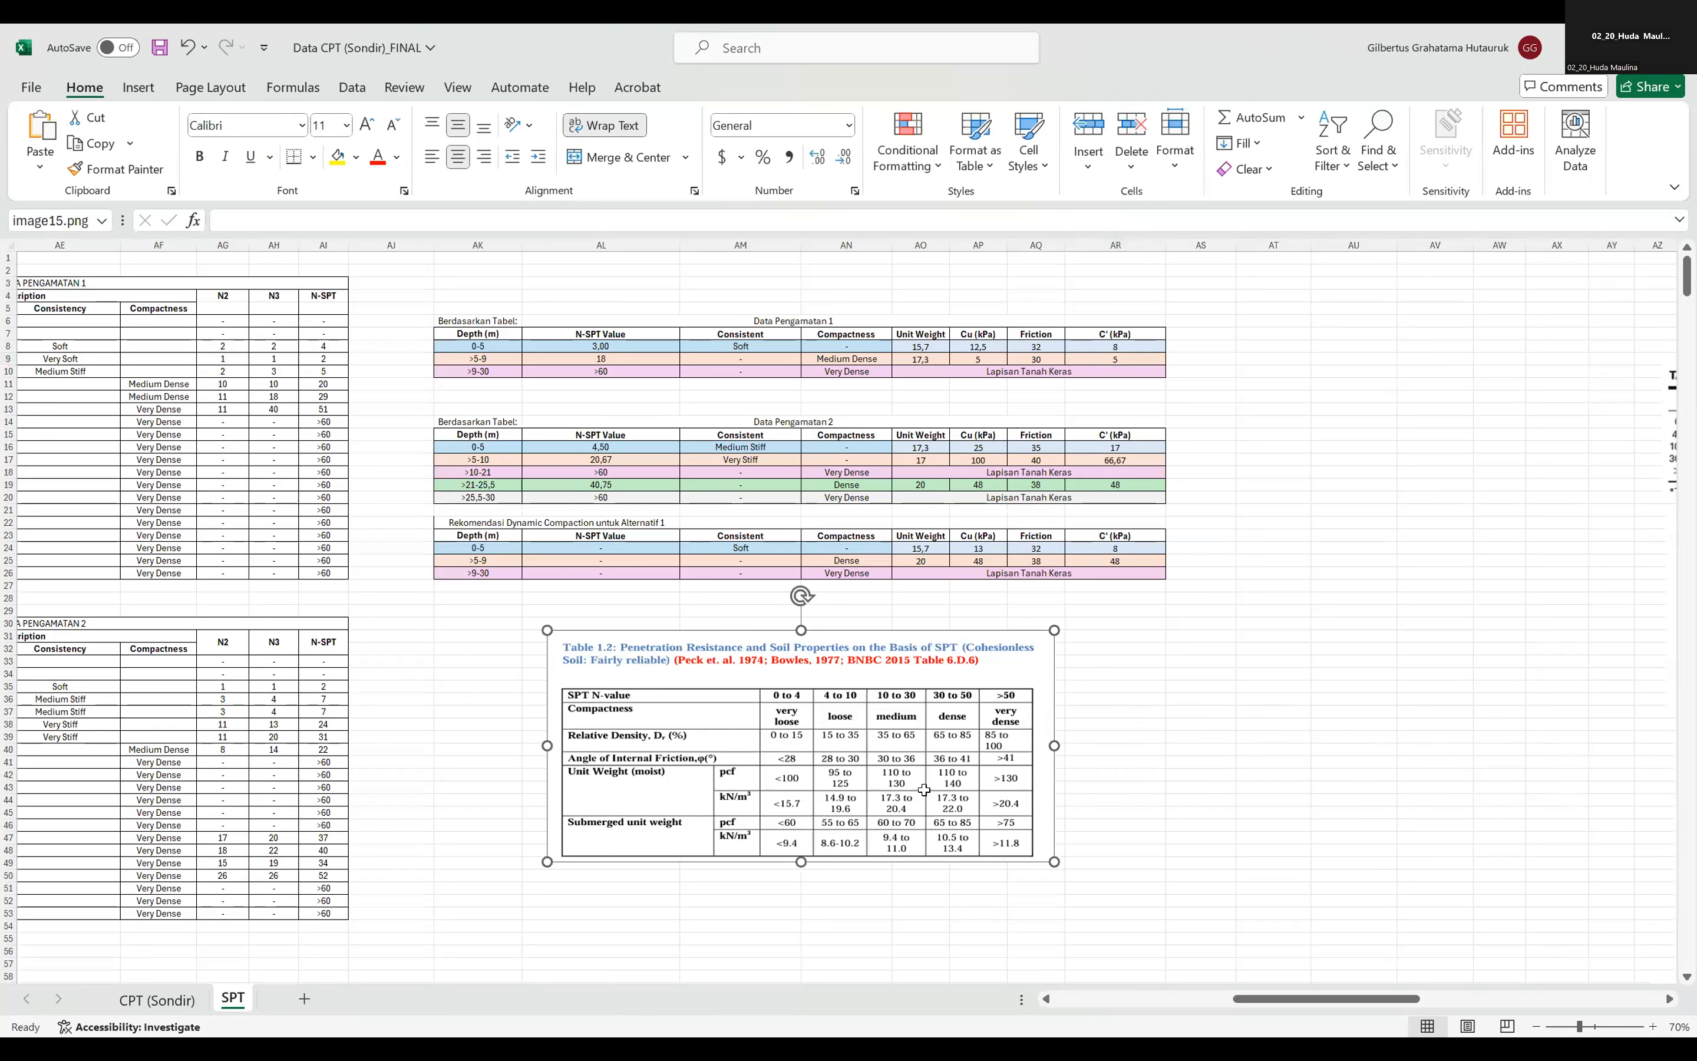
pyautogui.press('Delete')
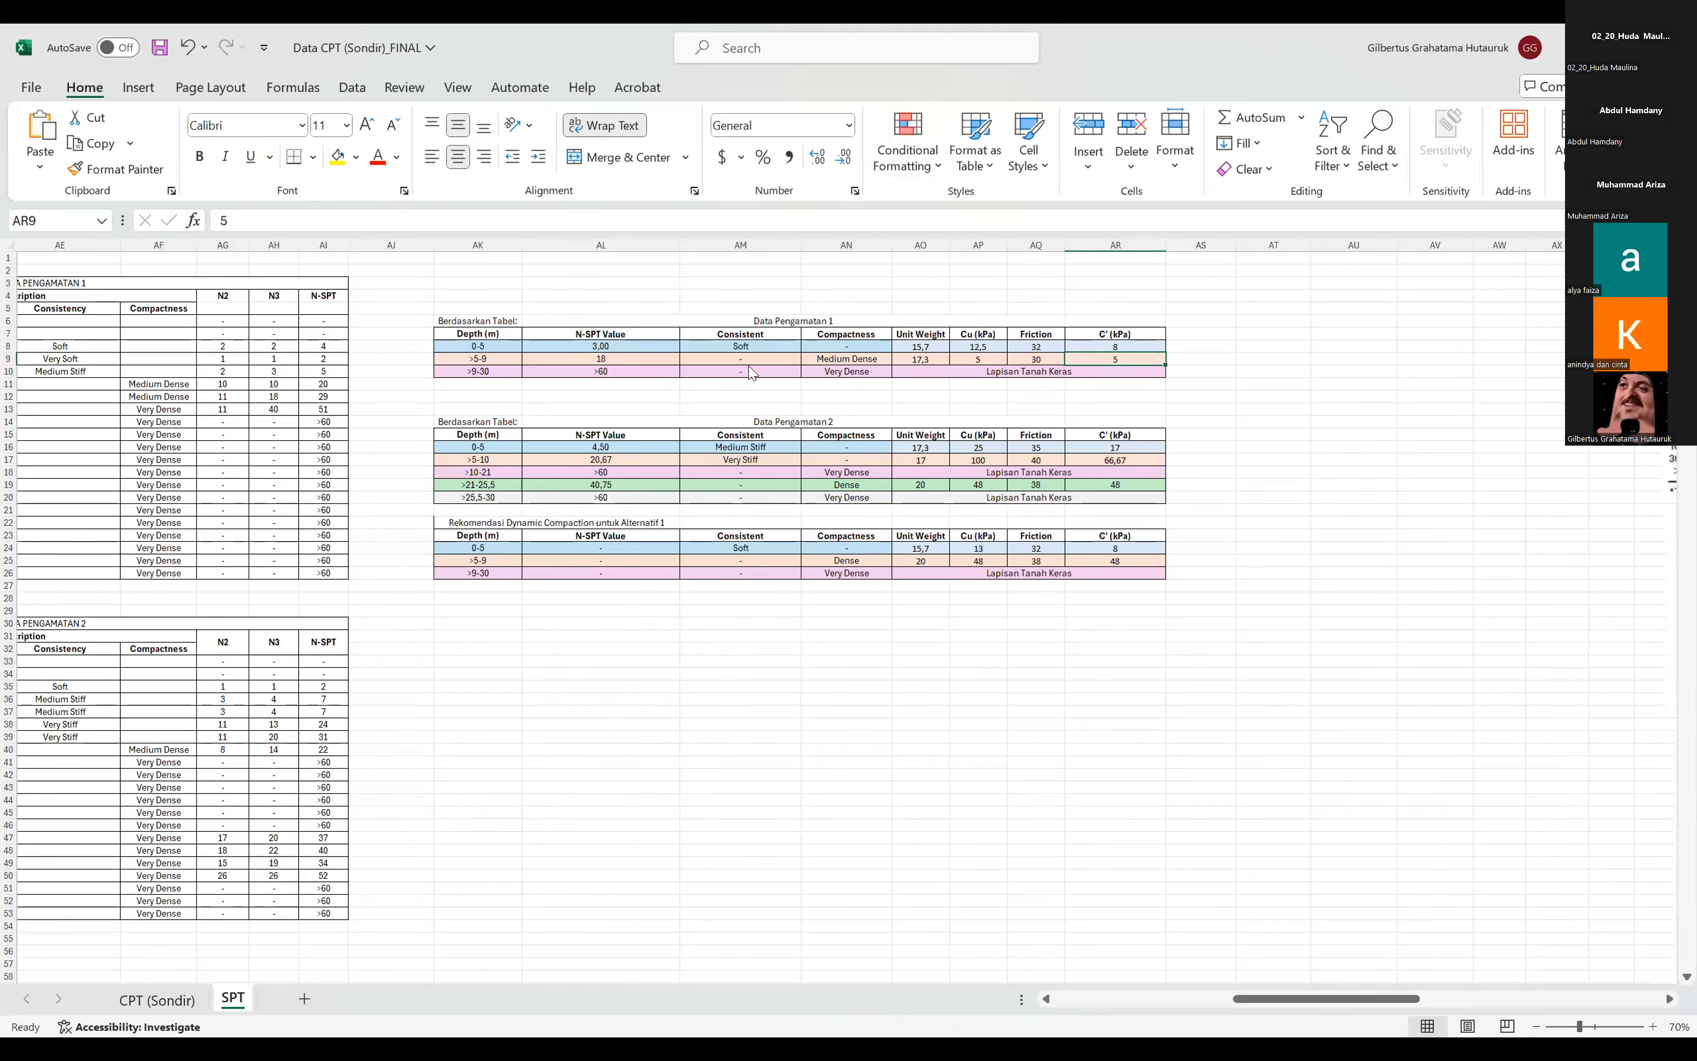
# Switch to GeoStudio and examine the critical slip surface's factor of safety in the slope stability results.
pyautogui.hotkey('alt', 'Tab')
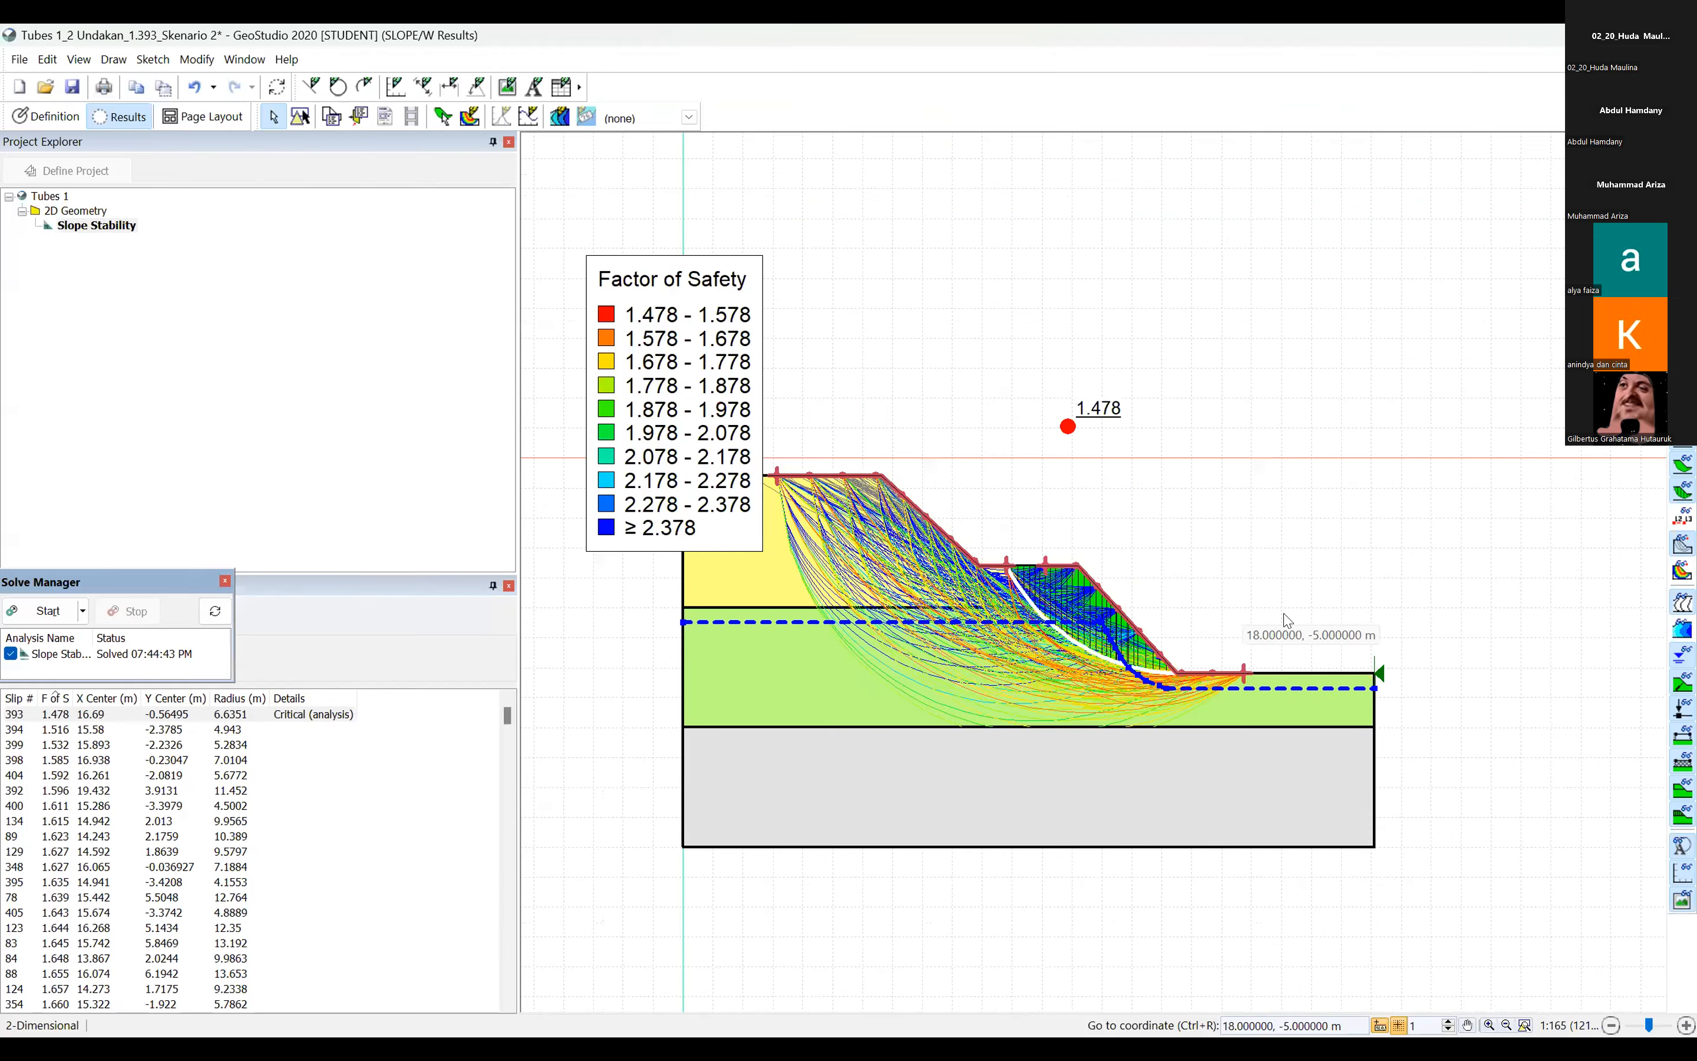
pyautogui.scroll(-1, 1289, 617)
pyautogui.moveTo(1222, 578); pyautogui.dragTo(1178, 568)
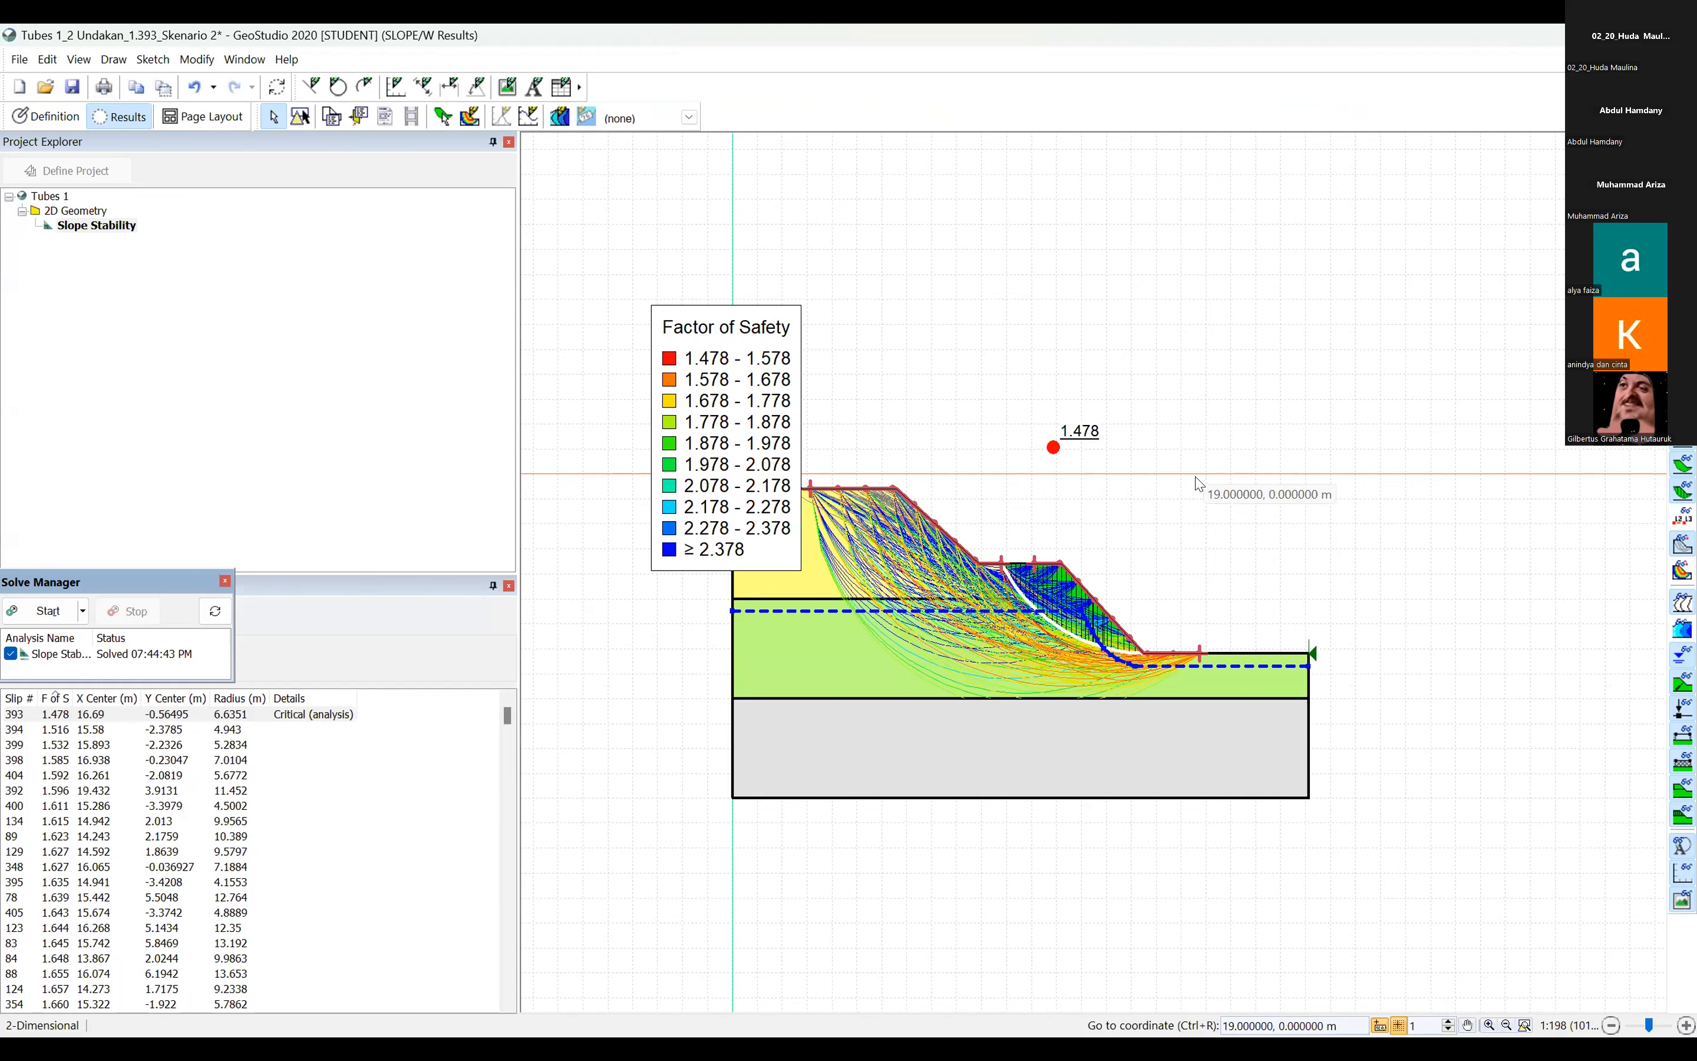
pyautogui.click(50, 721)
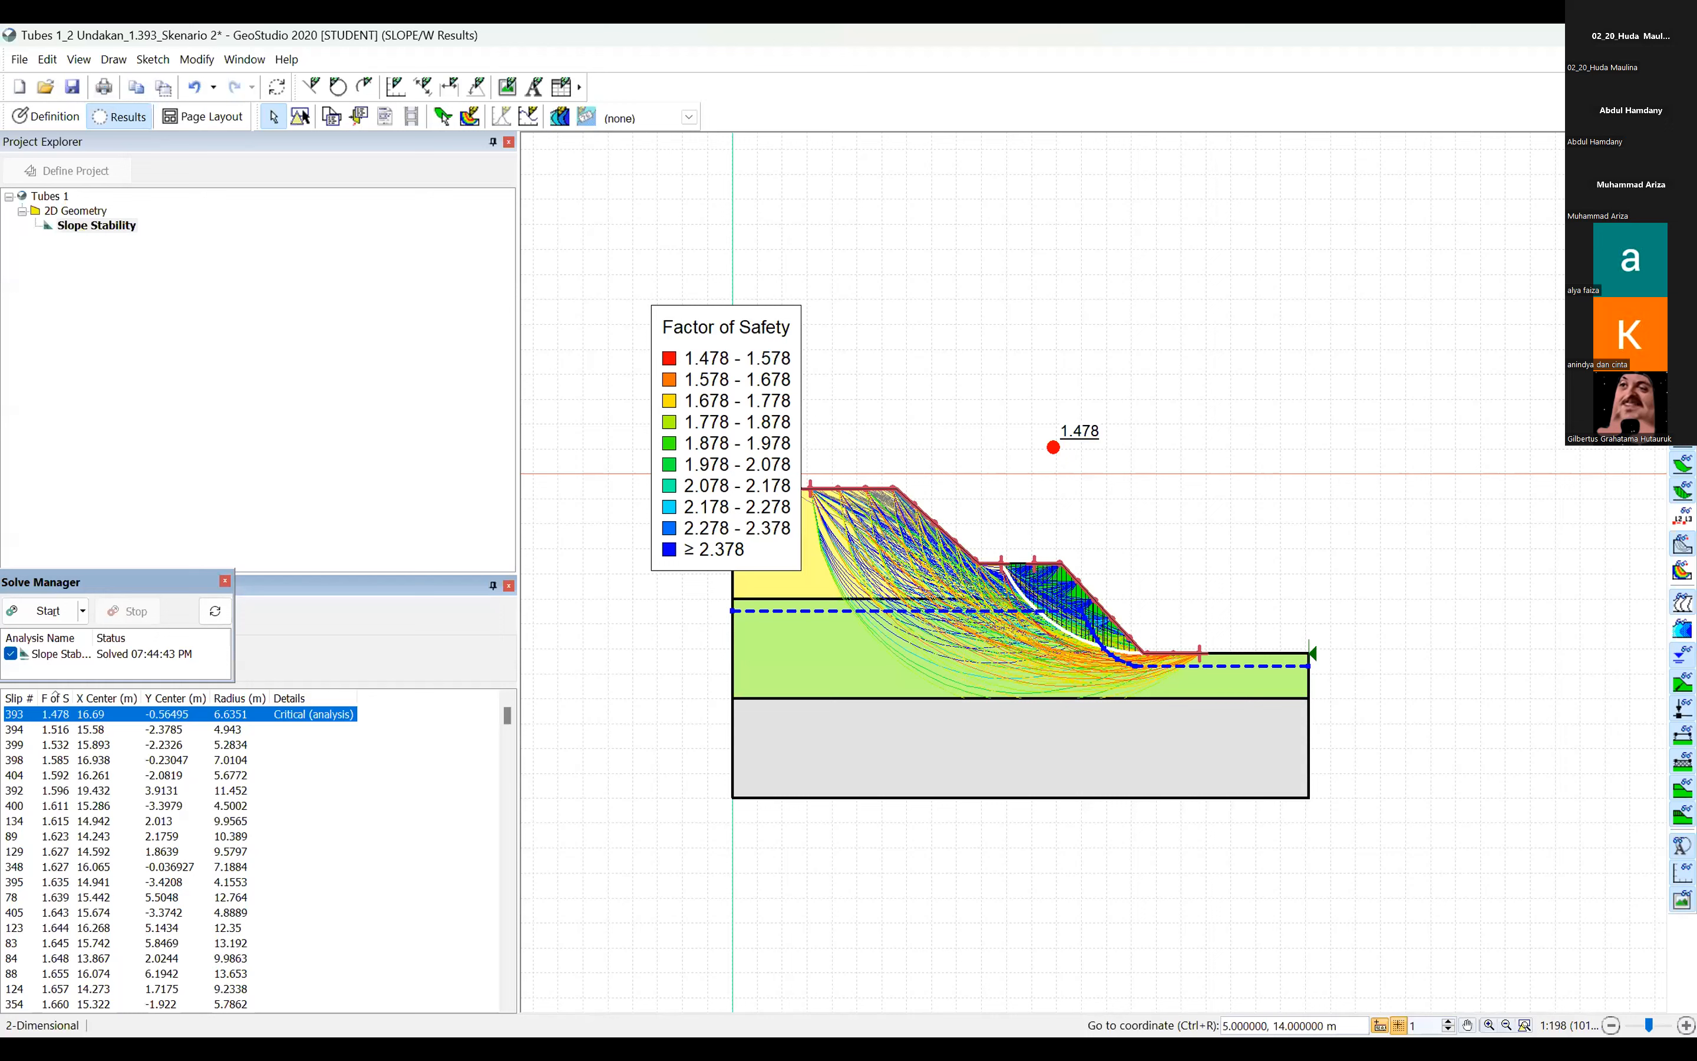
pyautogui.hotkey('alt', 'Tab')
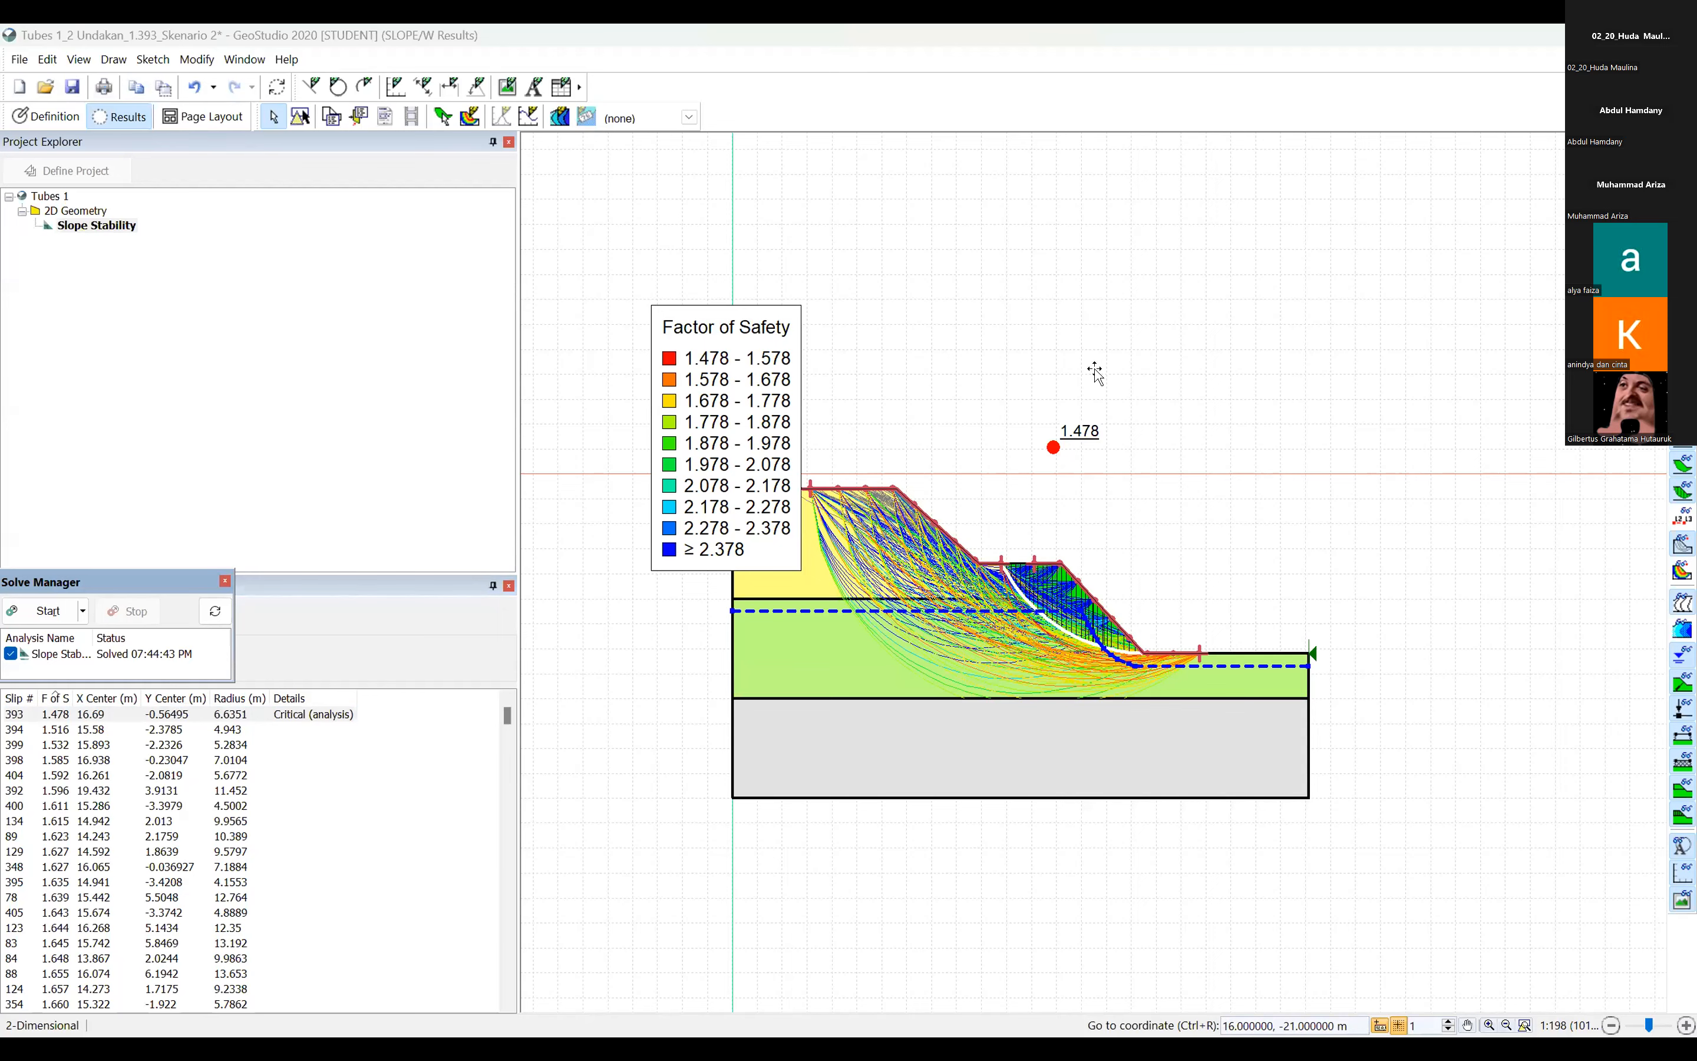
# Return to the Excel workbook and check the >5-9 m layer's parameters and the 0-5 m layer's friction in Data Pengamatan 1.
pyautogui.hotkey('alt', 'Tab')
pyautogui.click(1068, 383)
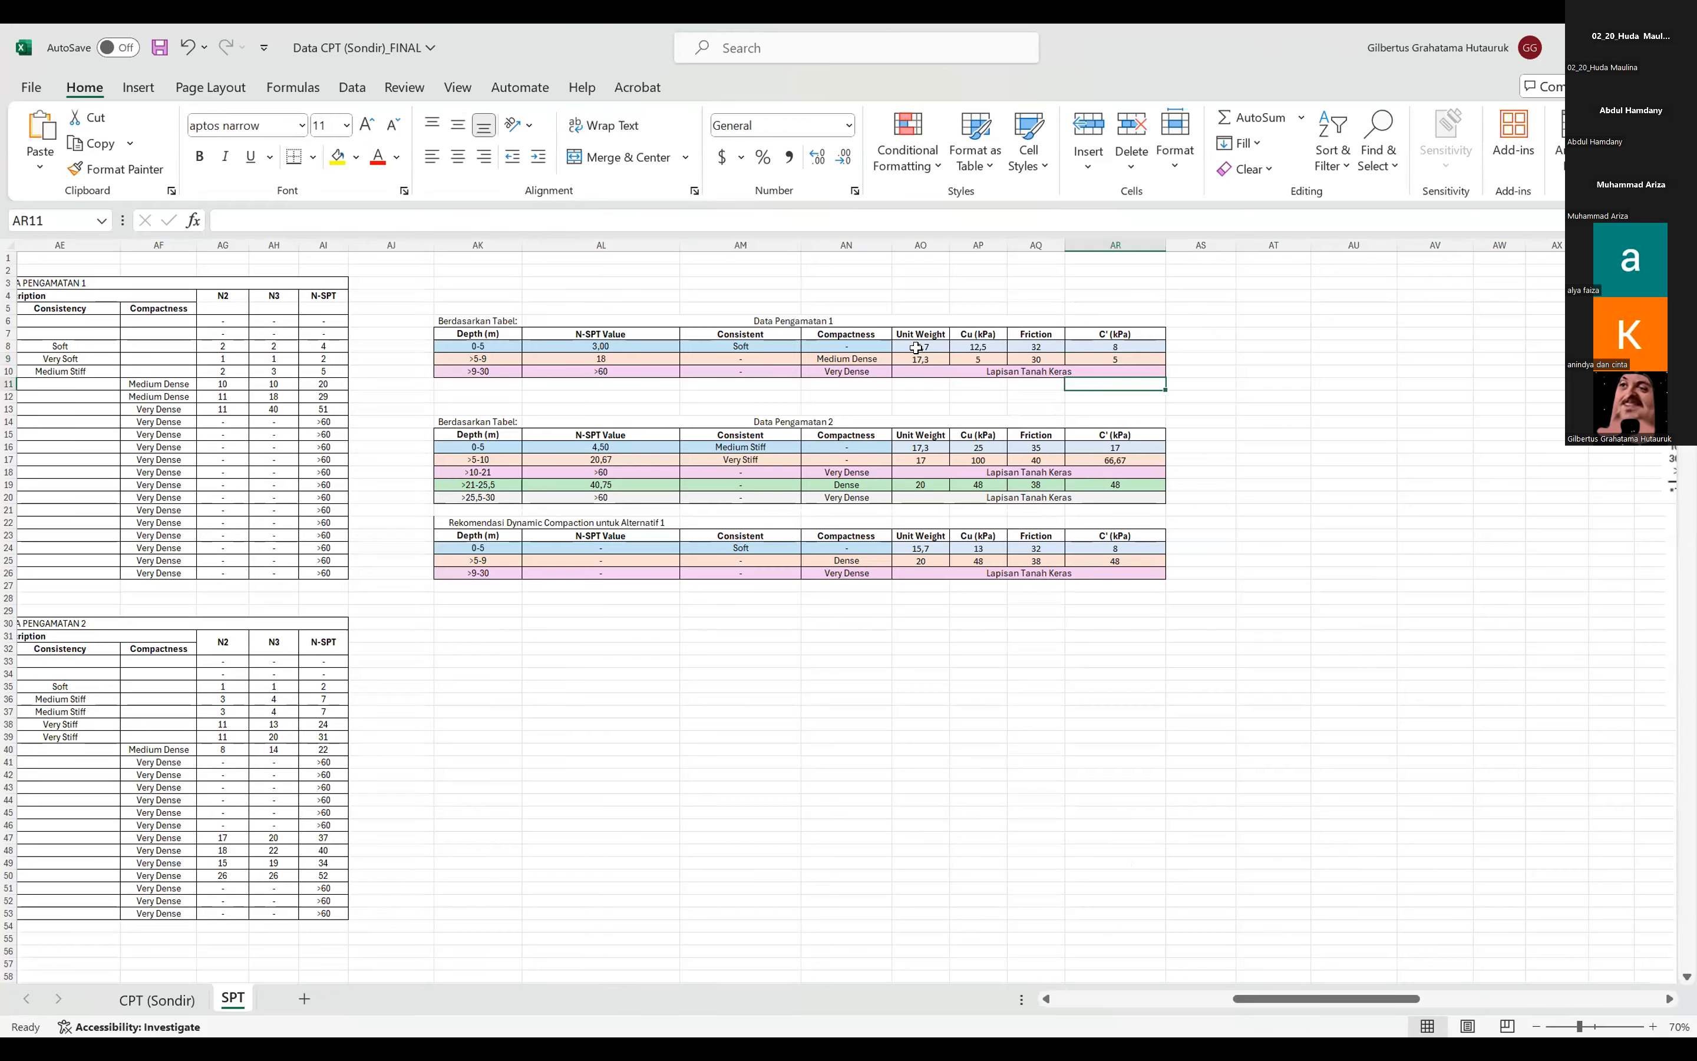
pyautogui.moveTo(920, 358); pyautogui.dragTo(1102, 353)
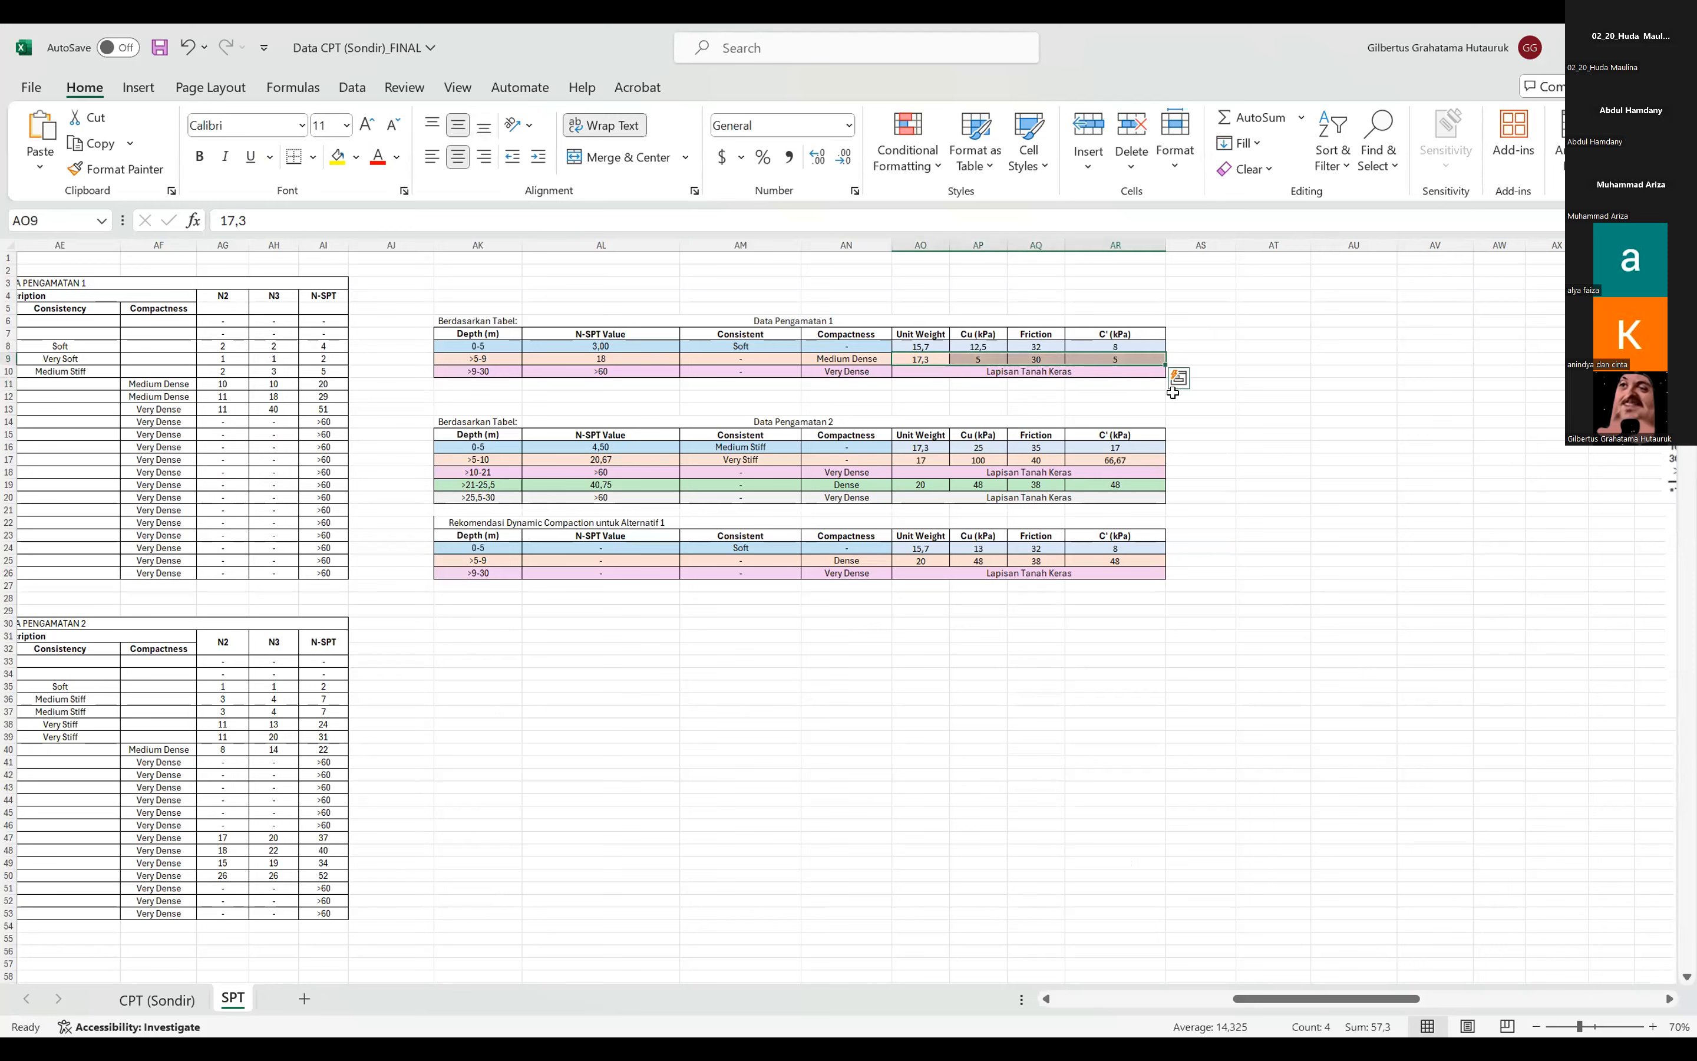
pyautogui.click(1228, 407)
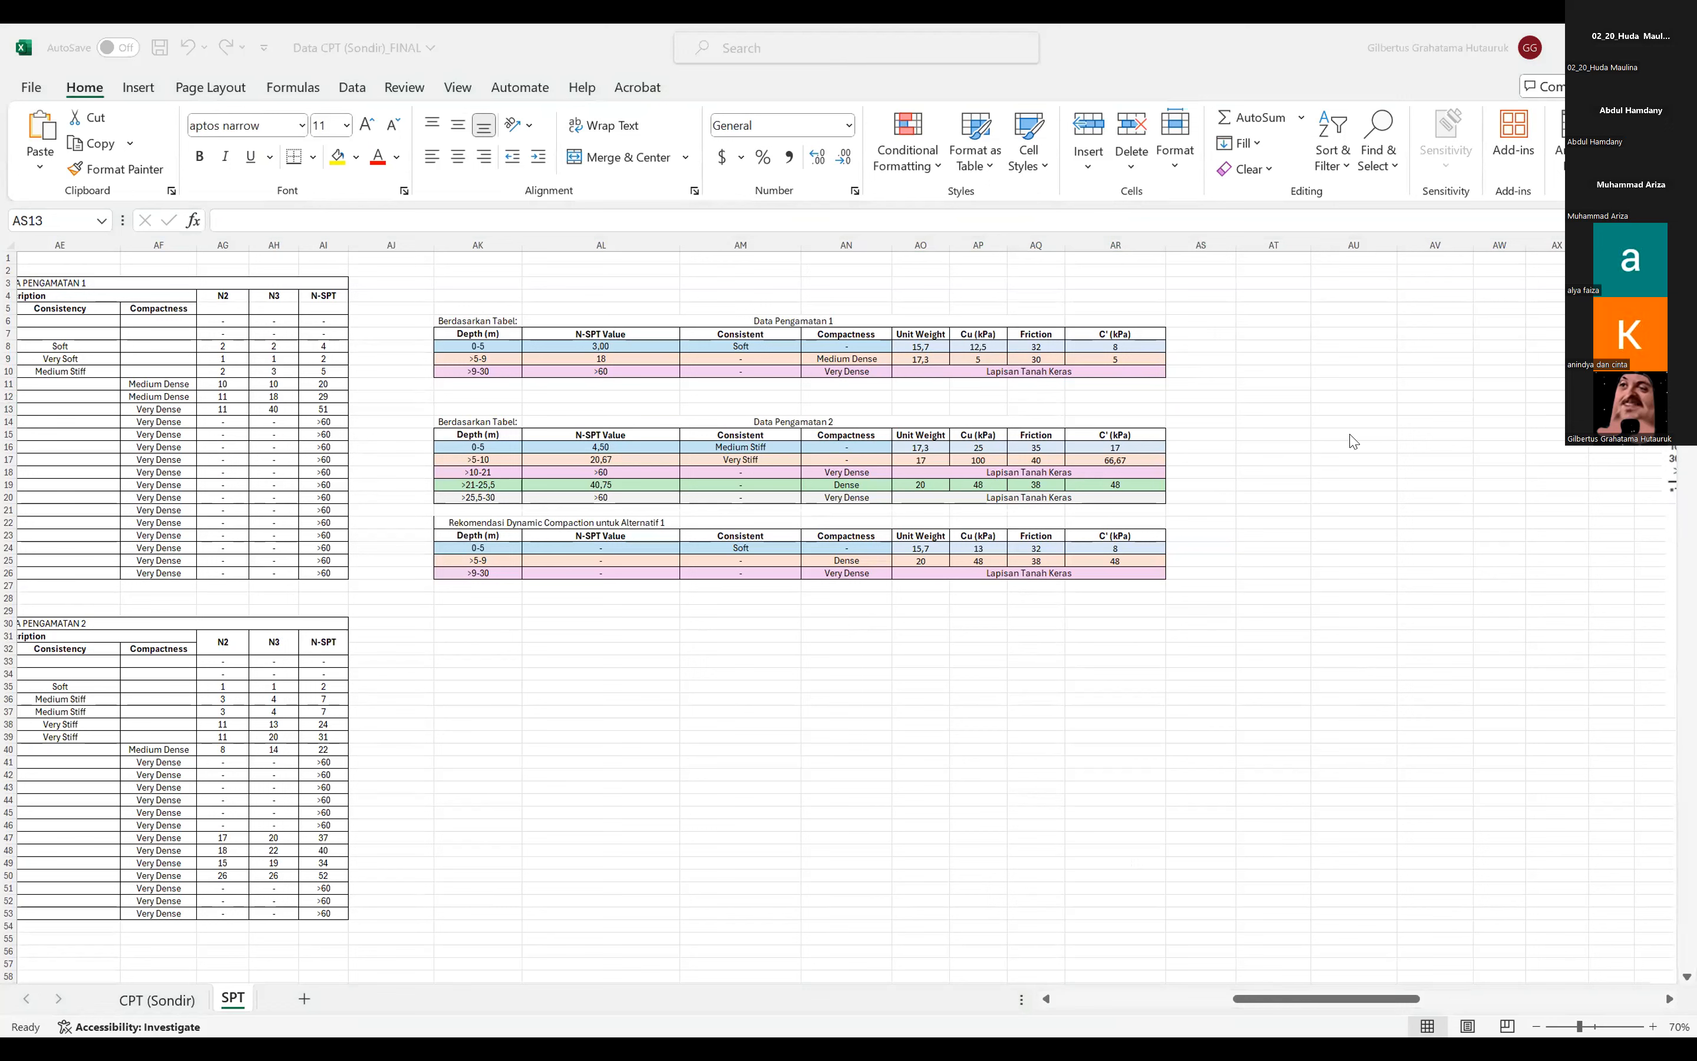
pyautogui.click(1024, 345)
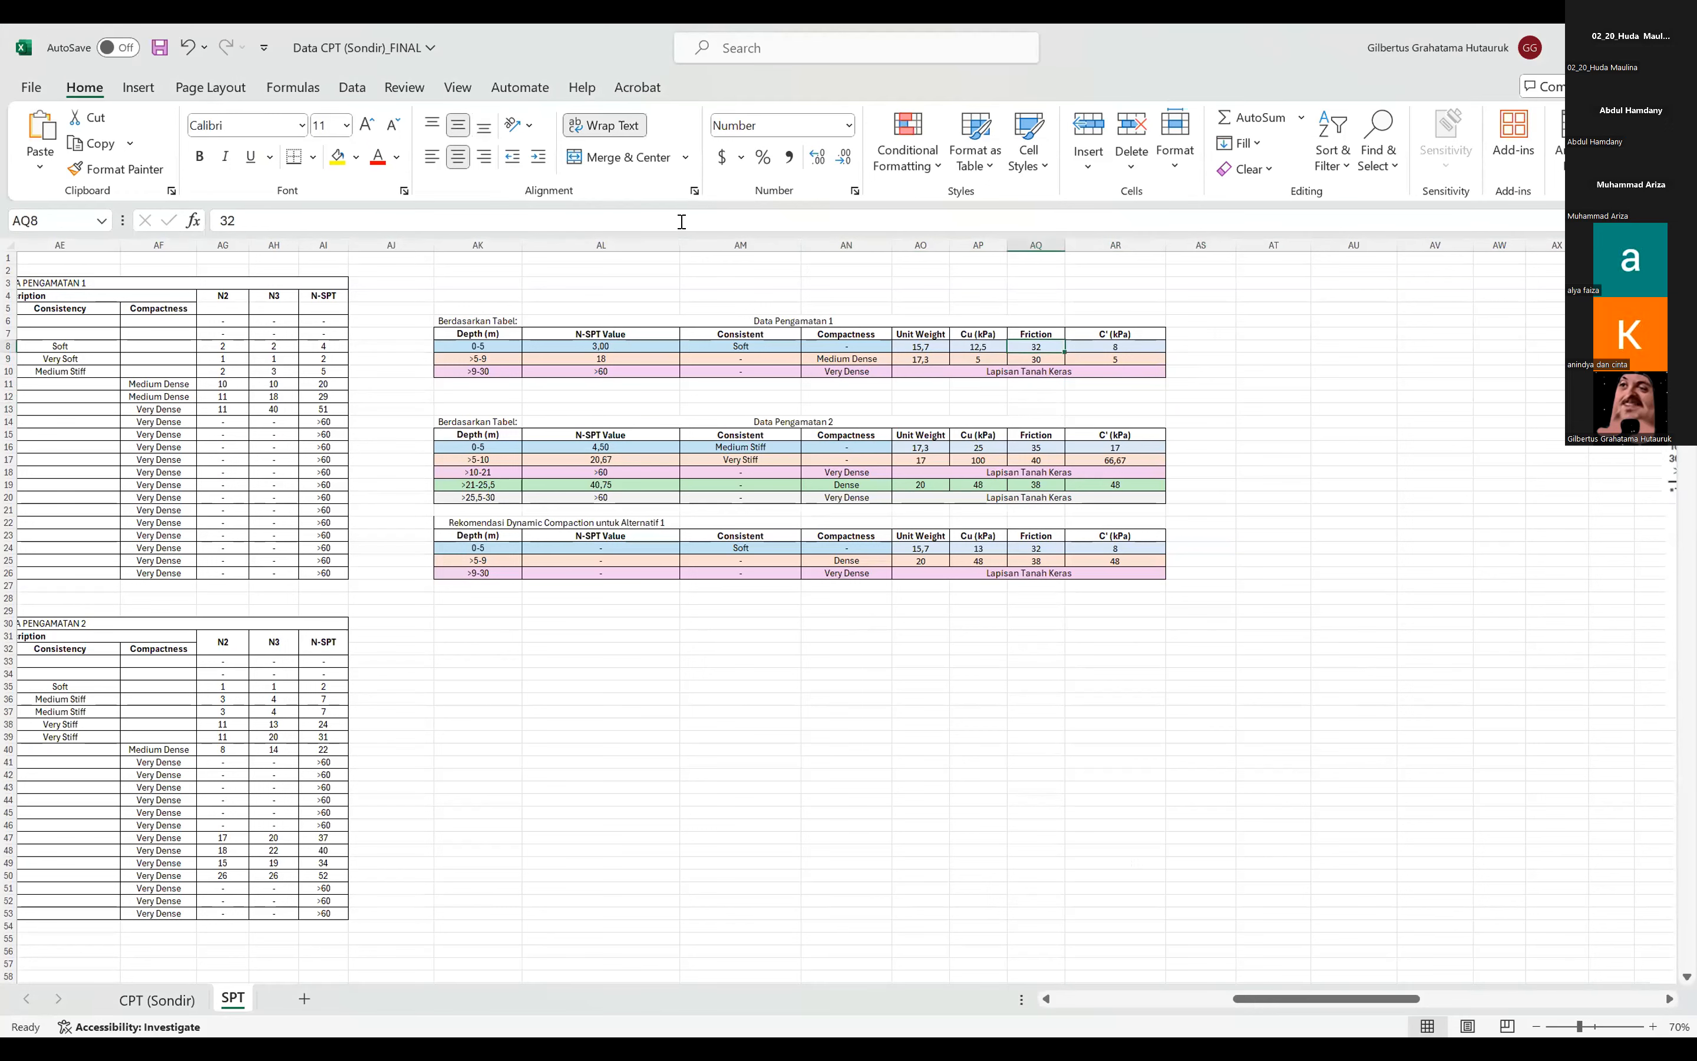
pyautogui.doubleClick(594, 216)
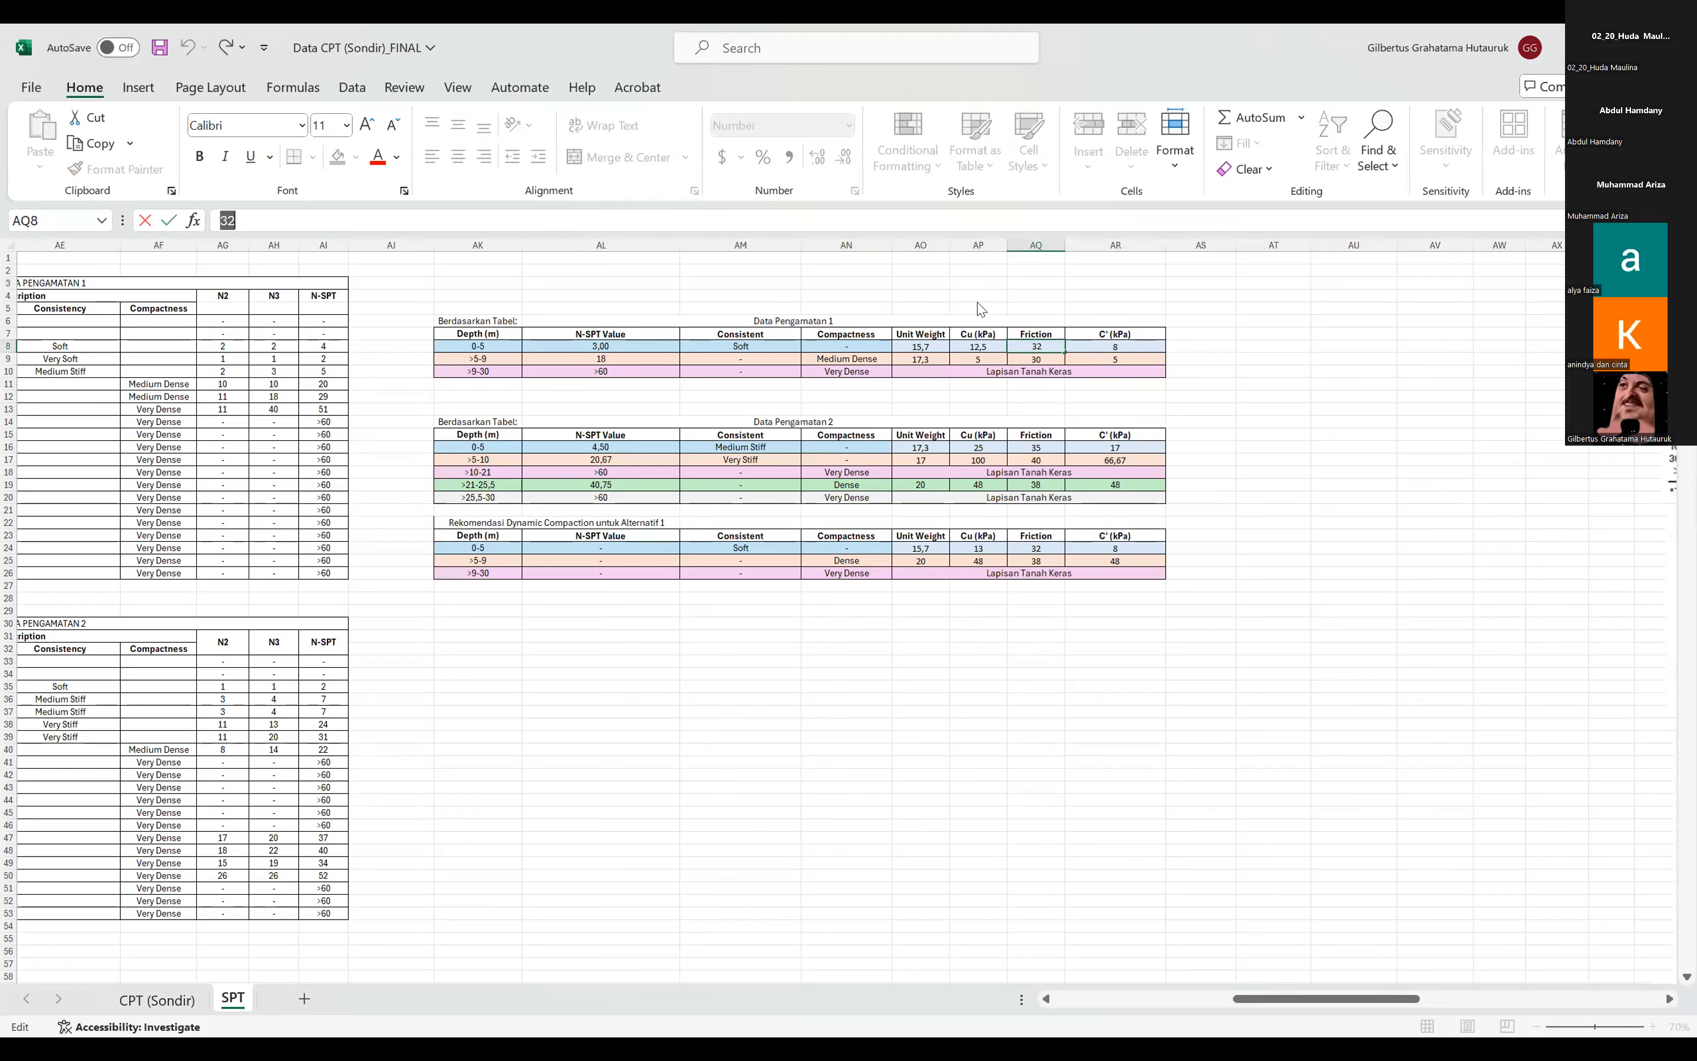
pyautogui.click(1297, 261)
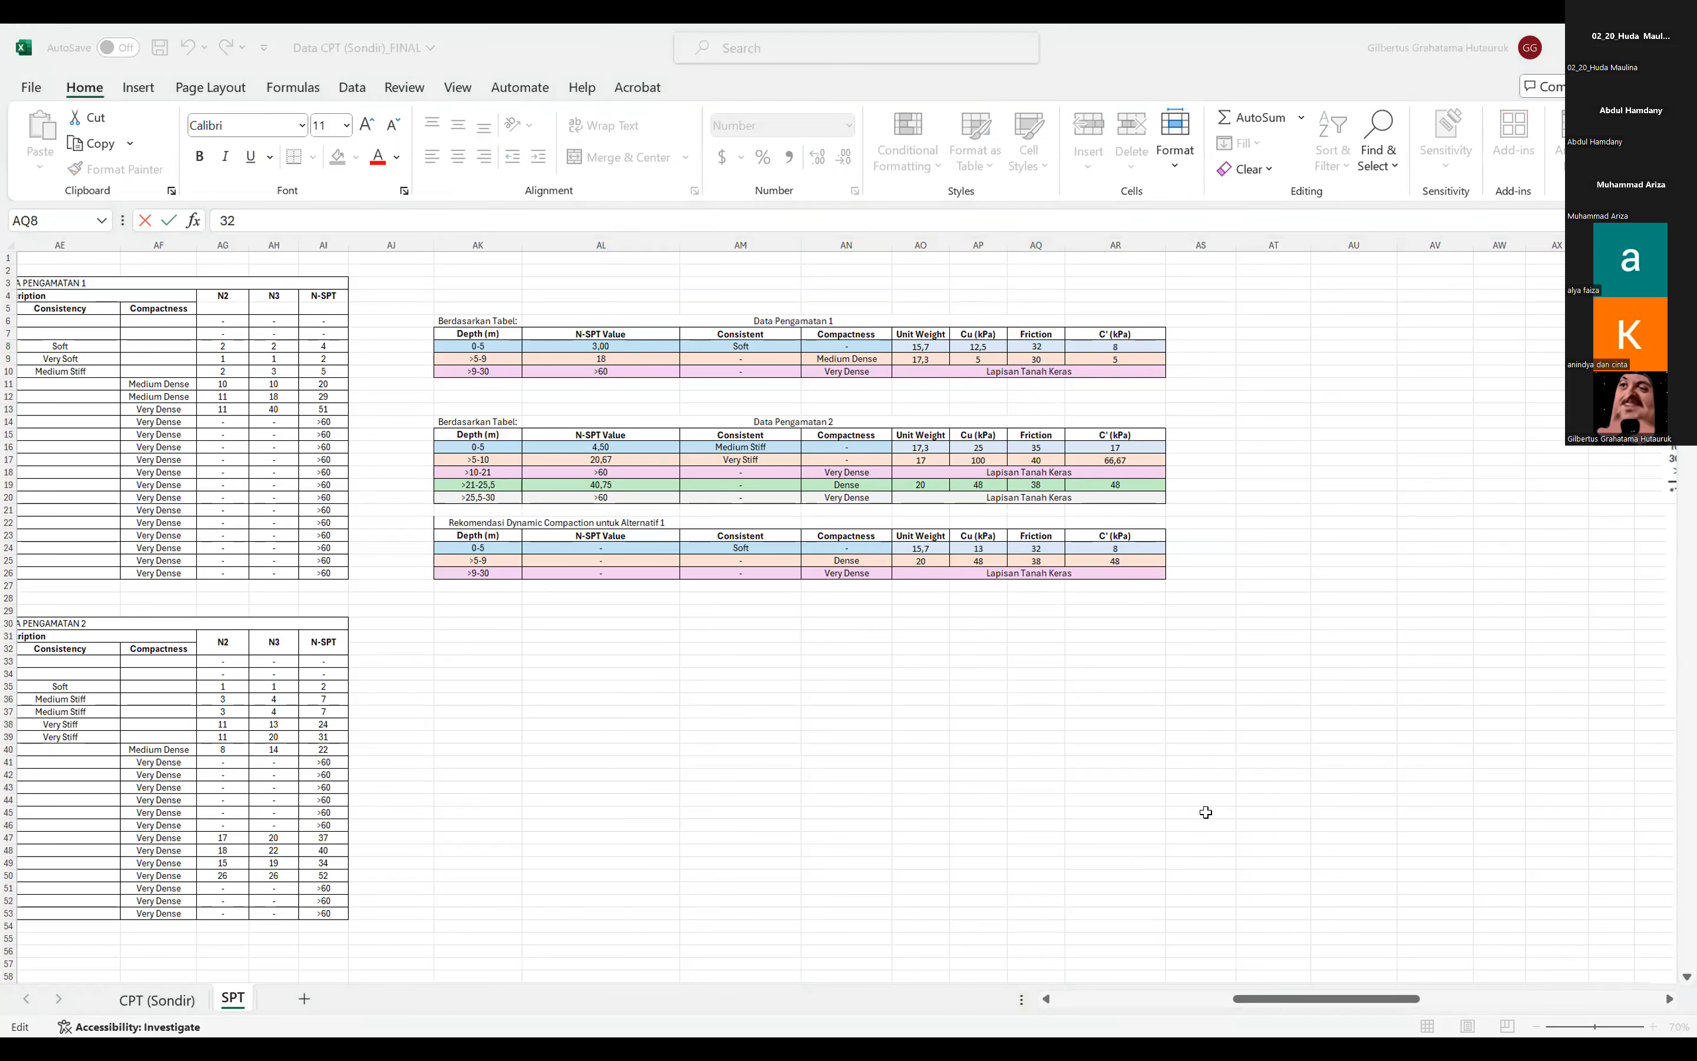
# Examine the SPT correlation tables for friction angle, cohesion and unit weight in the reference area of the SPT sheet.
pyautogui.click(1270, 997)
pyautogui.moveTo(1289, 1006); pyautogui.dragTo(1354, 913)
pyautogui.scroll(-4, 1336, 852)
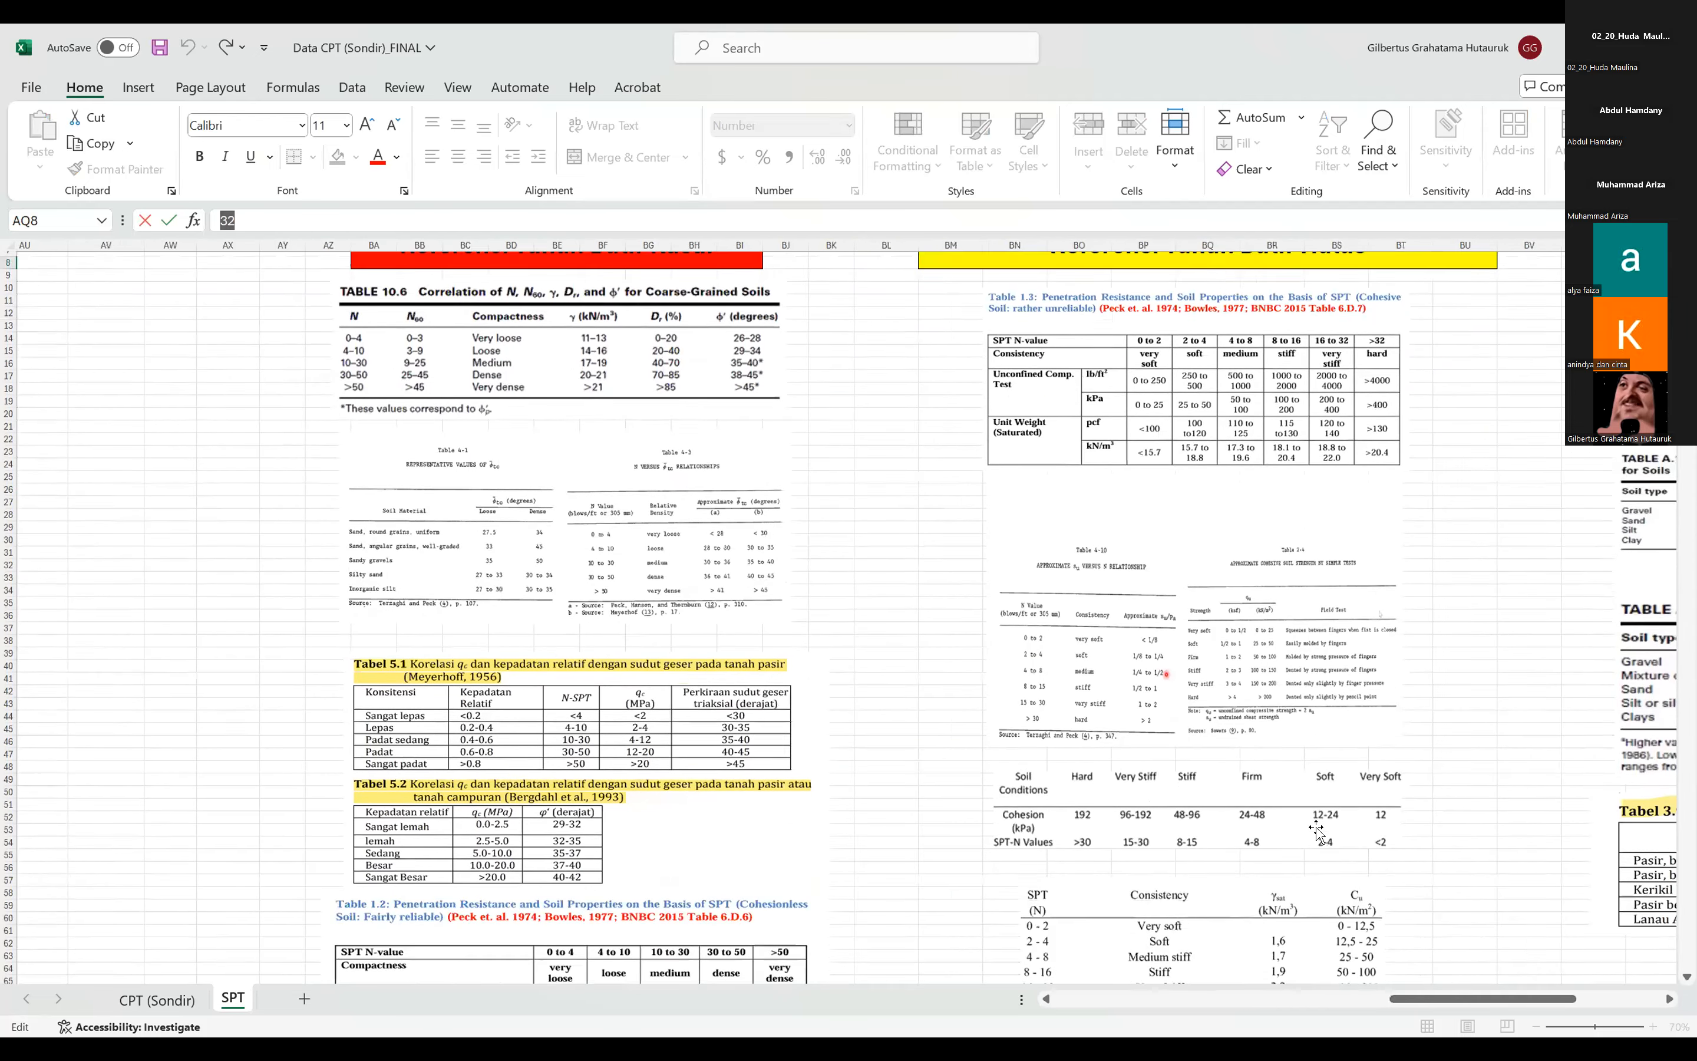
pyautogui.scroll(-6, 1336, 852)
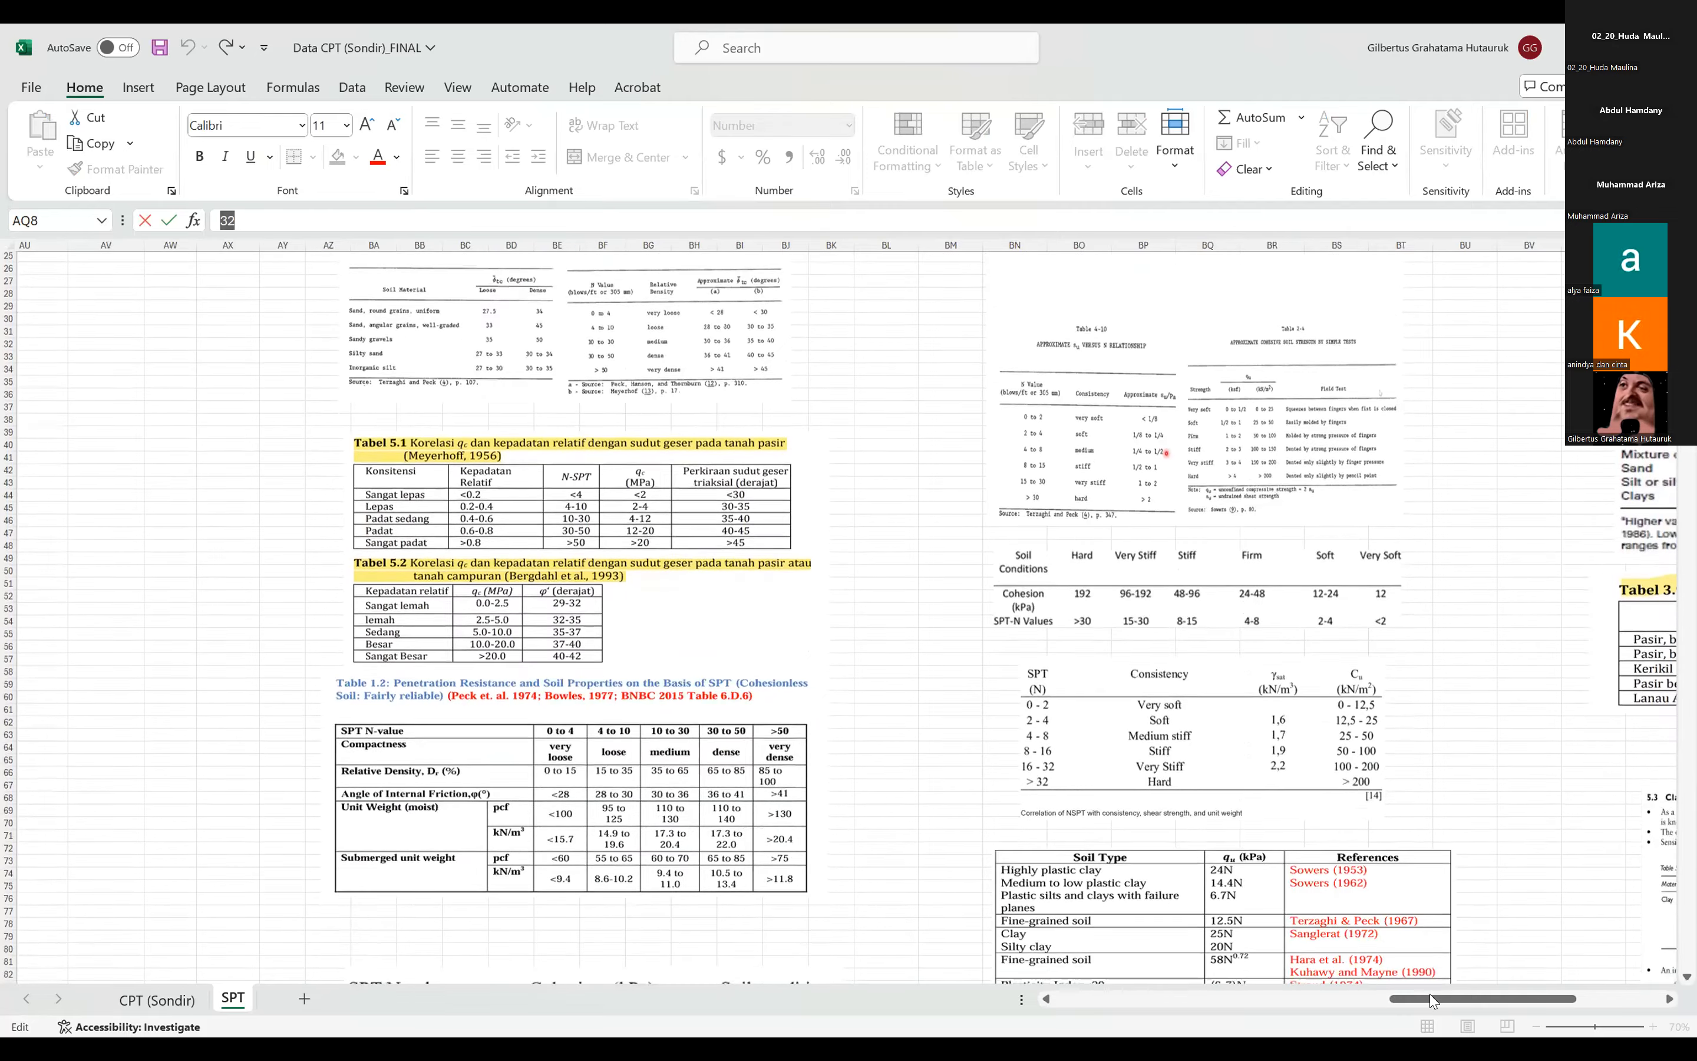
pyautogui.scroll(8, 1361, 926)
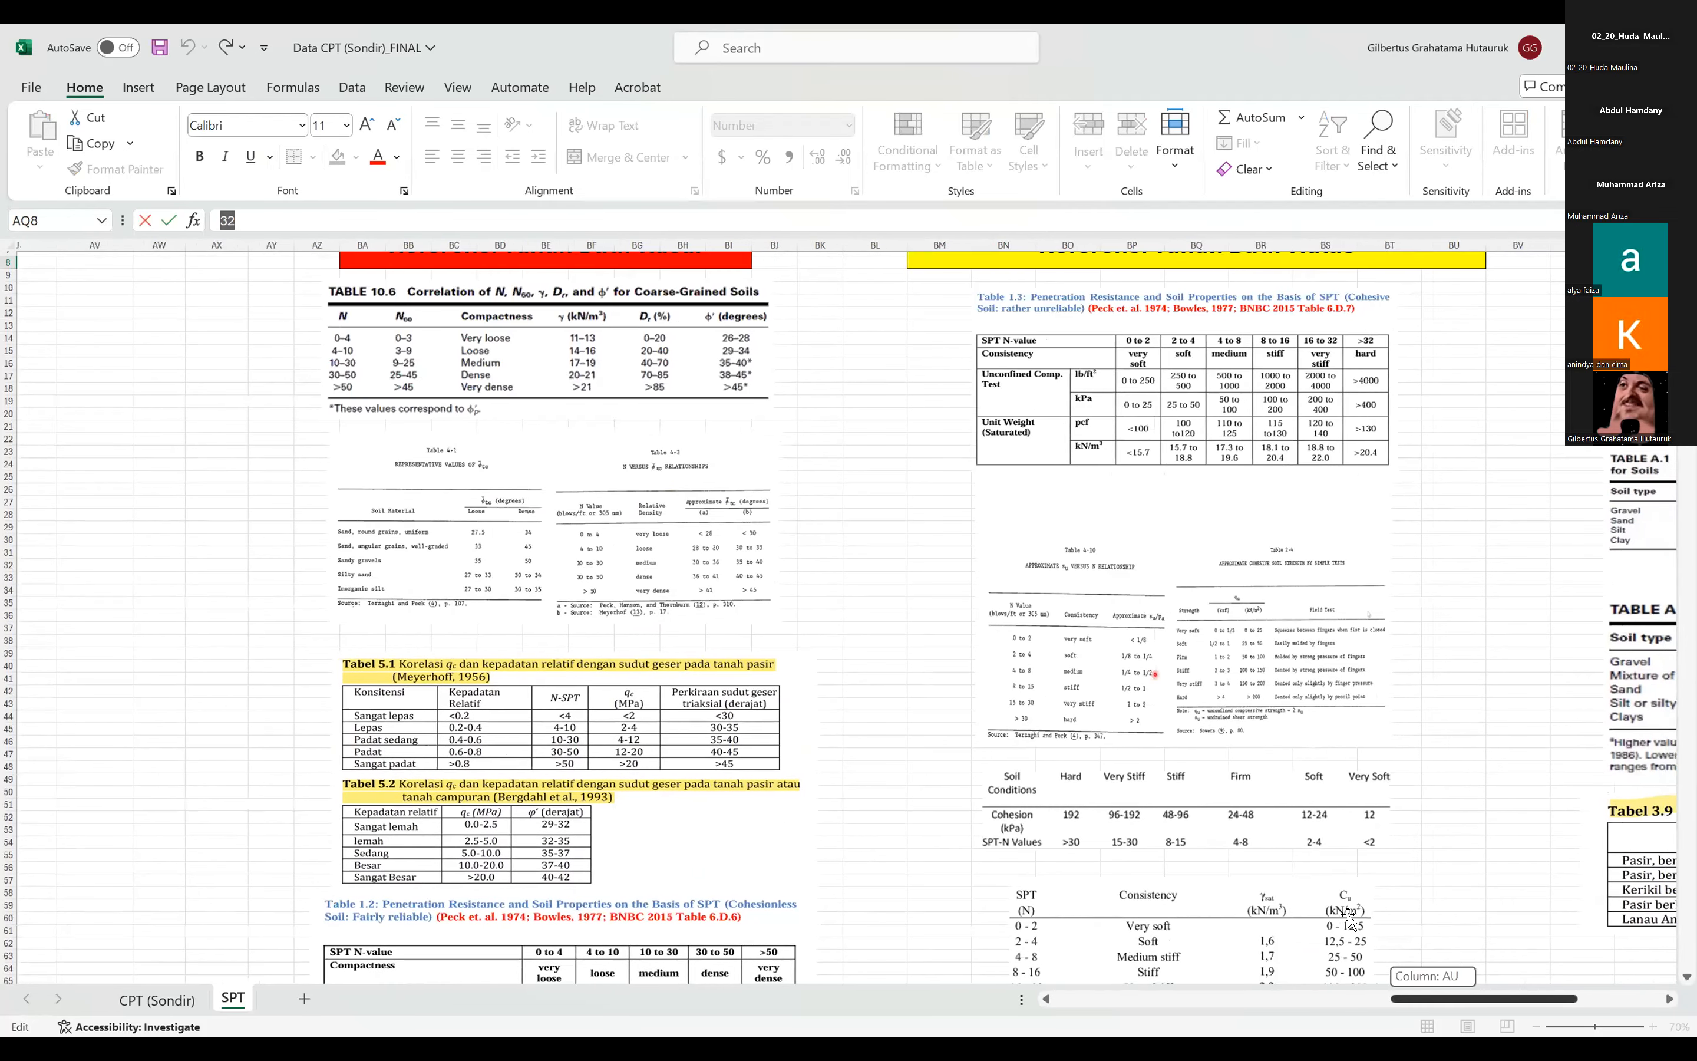
pyautogui.hscroll(2, 1359, 928)
pyautogui.scroll(-9, 1351, 928)
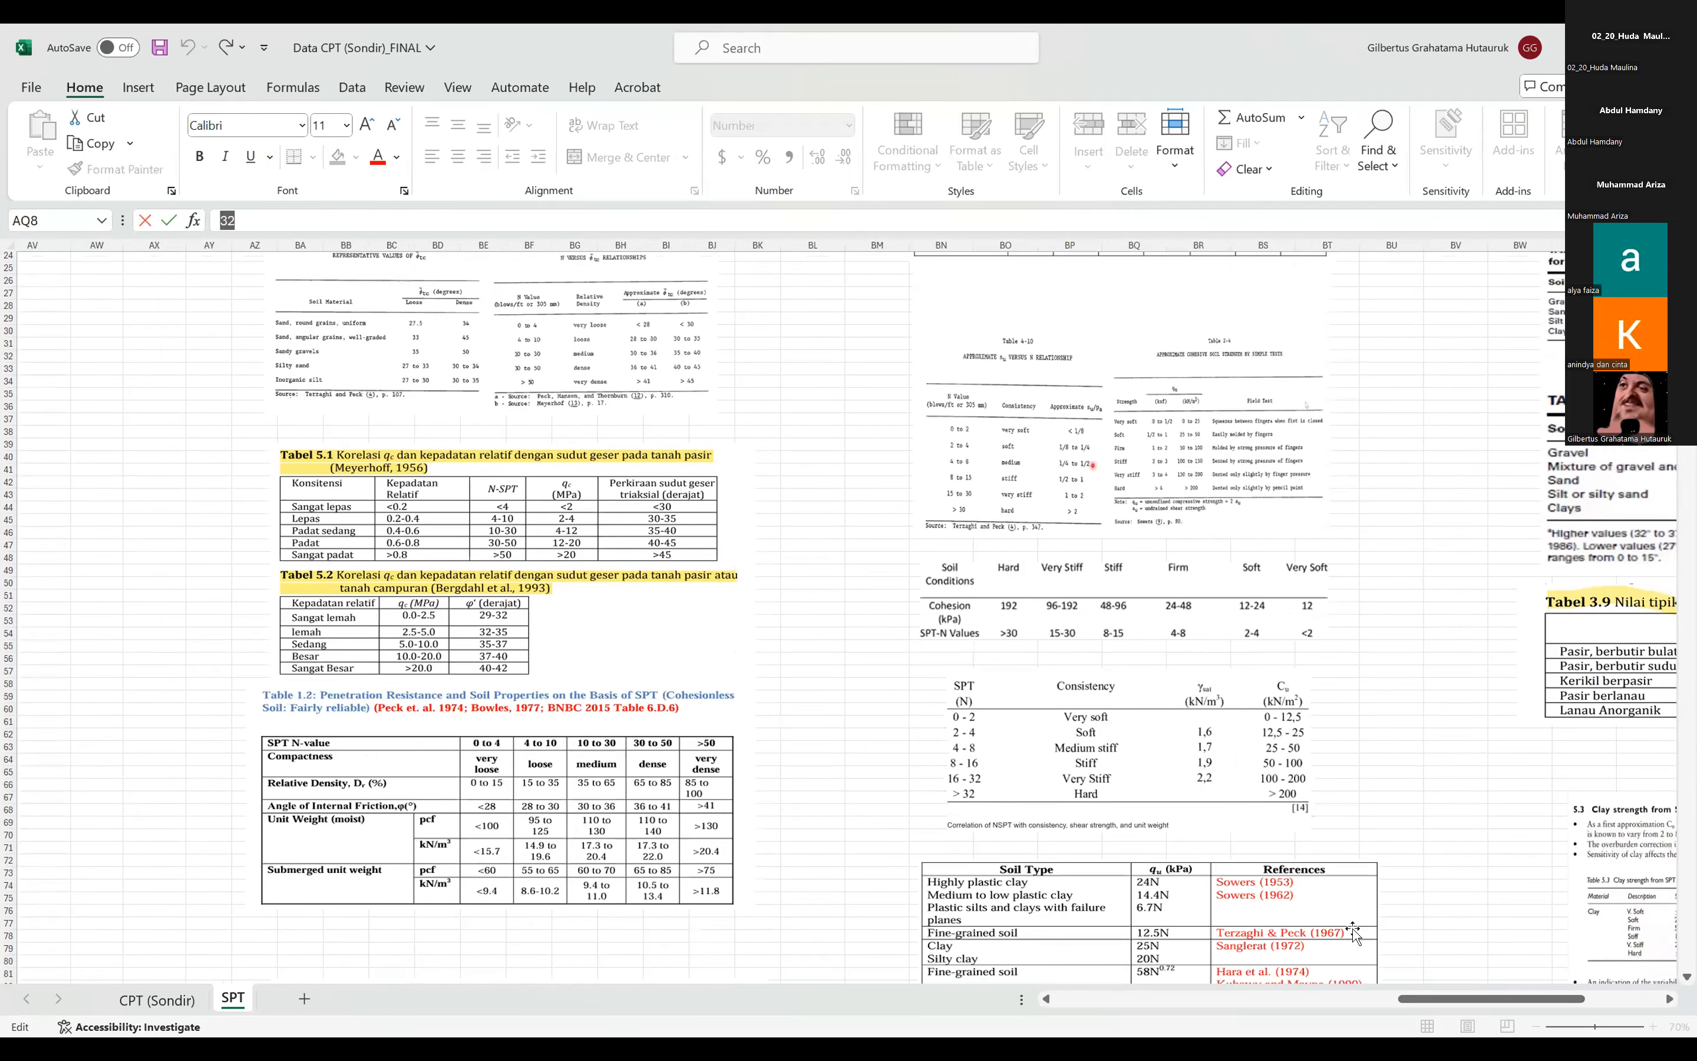
pyautogui.scroll(-4, 1350, 954)
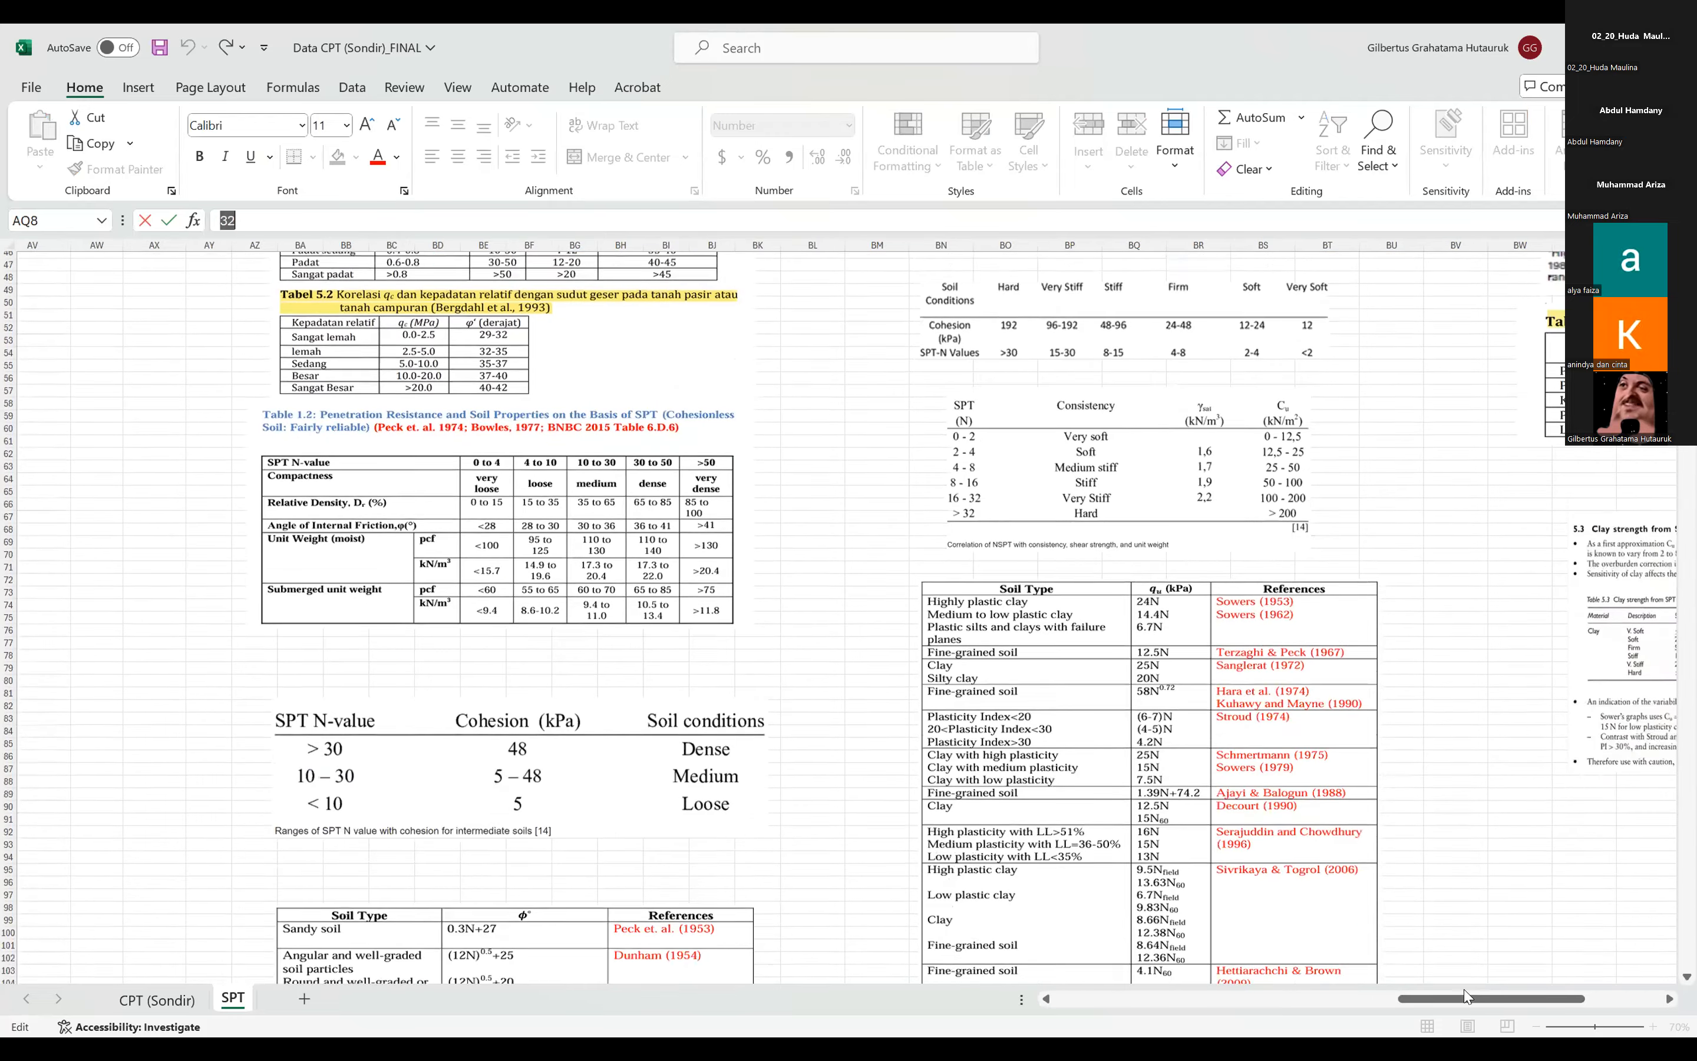
pyautogui.scroll(3, 1360, 975)
pyautogui.scroll(5, 1375, 1003)
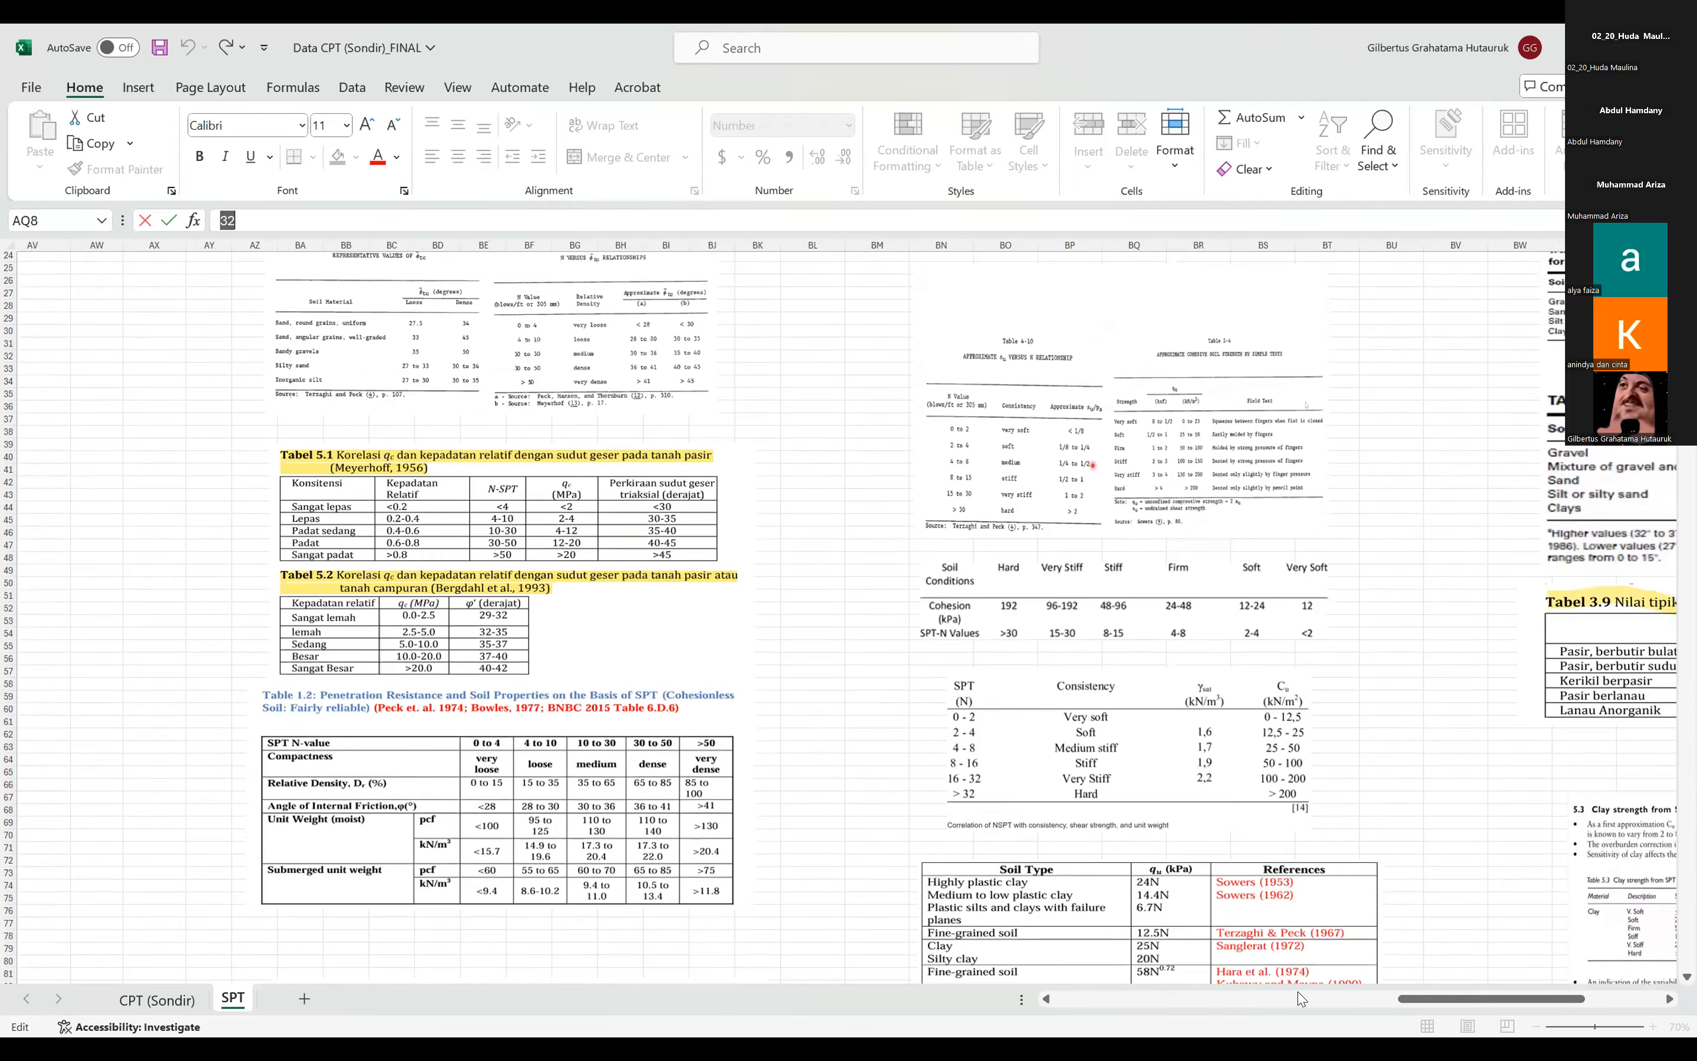
pyautogui.hscroll(-1, 1375, 1003)
pyautogui.hscroll(-8, 889, 482)
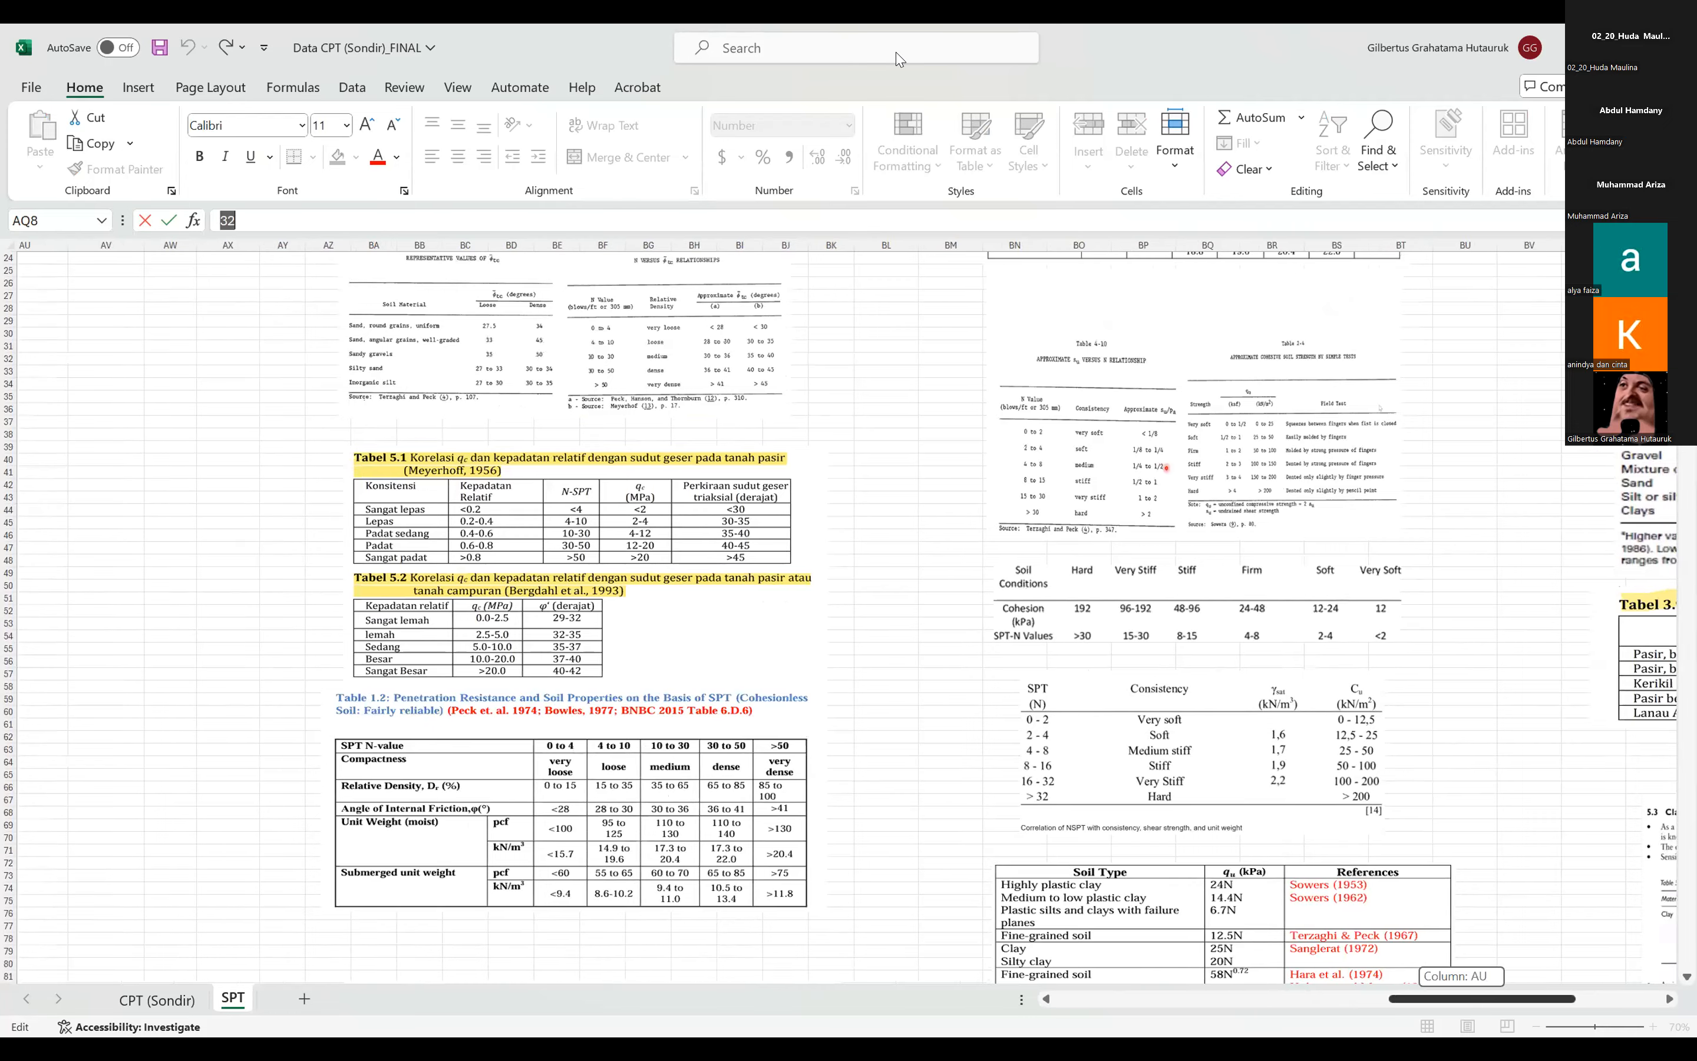
pyautogui.scroll(7, 890, 483)
pyautogui.scroll(1, 890, 483)
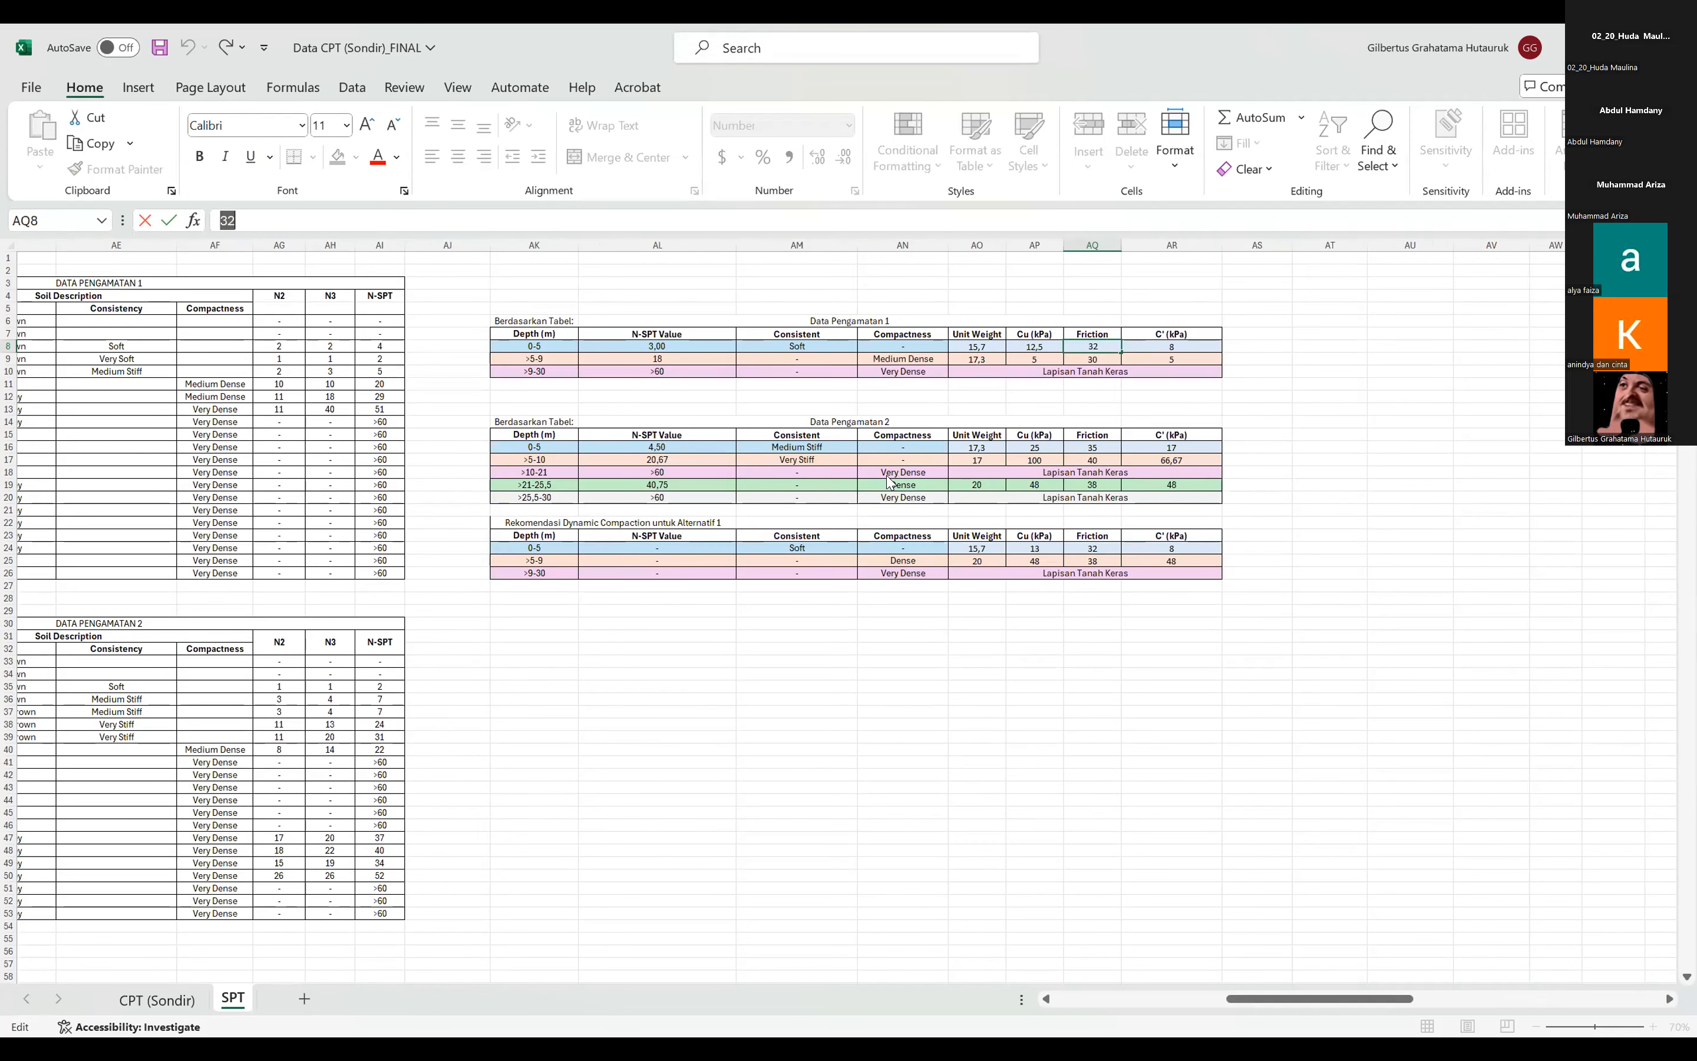
# Switch to GeoStudio and set the Phi of material Lapisan 1 to 20° in the slope definition.
pyautogui.hotkey('alt', 'Tab')
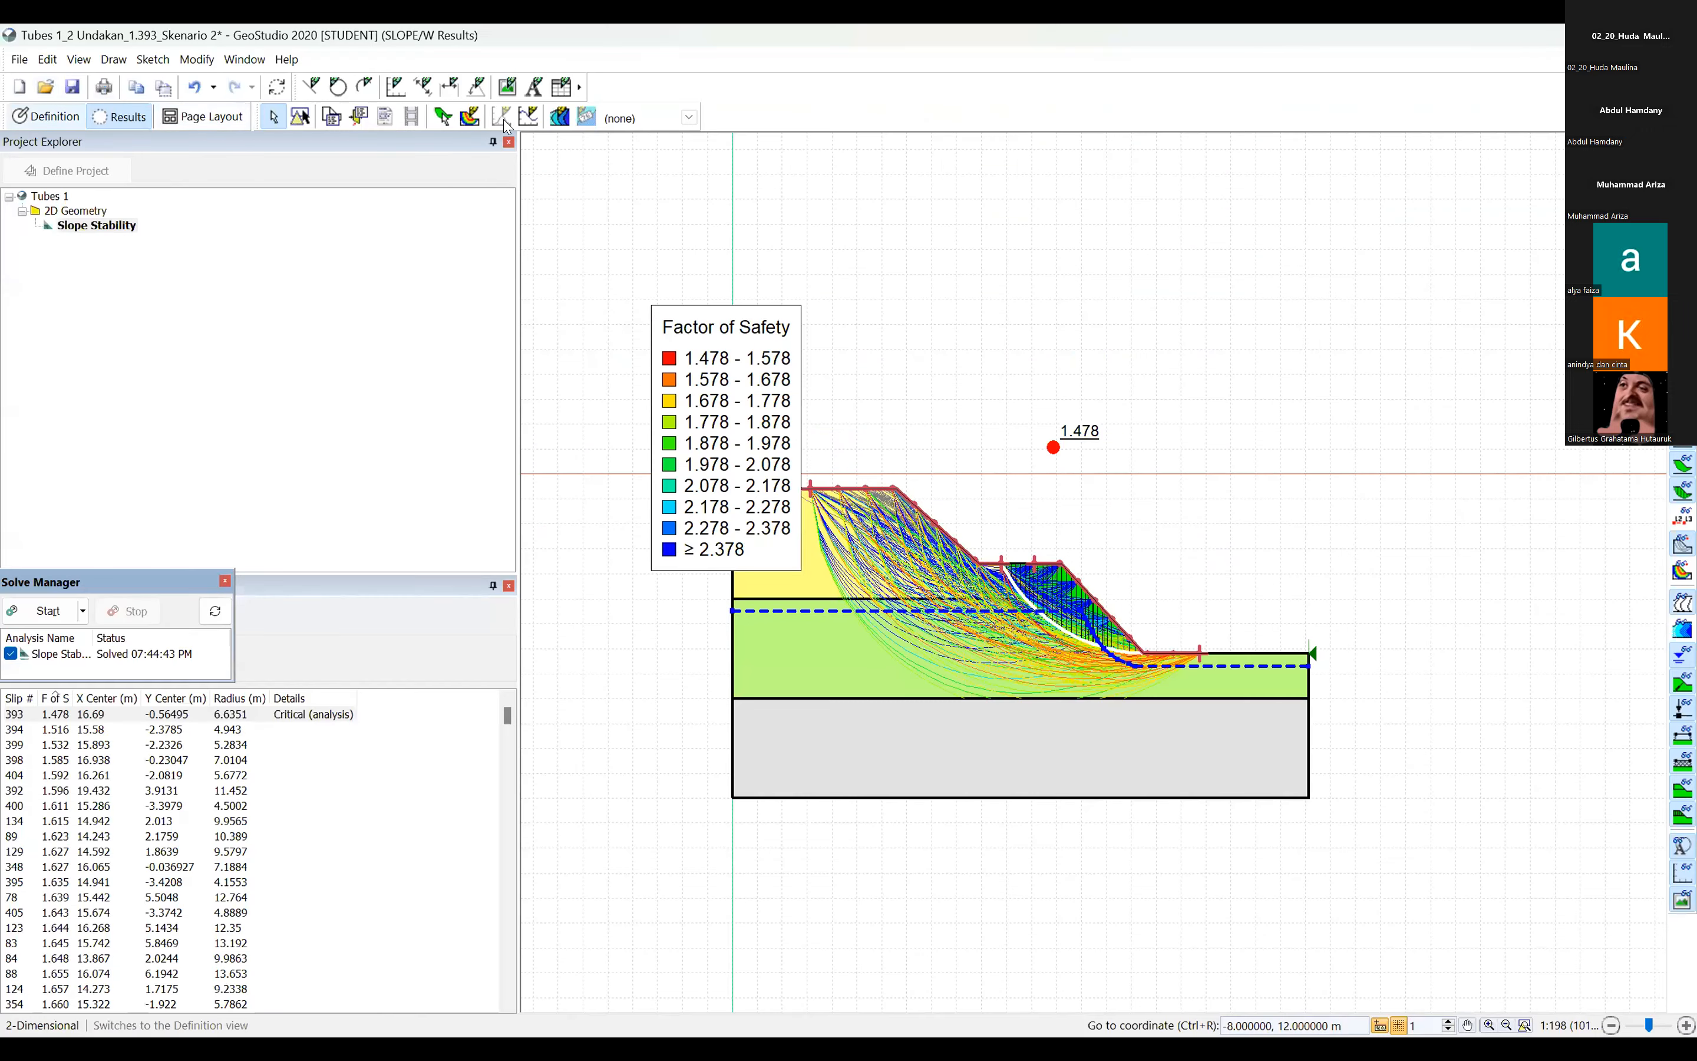
pyautogui.click(533, 122)
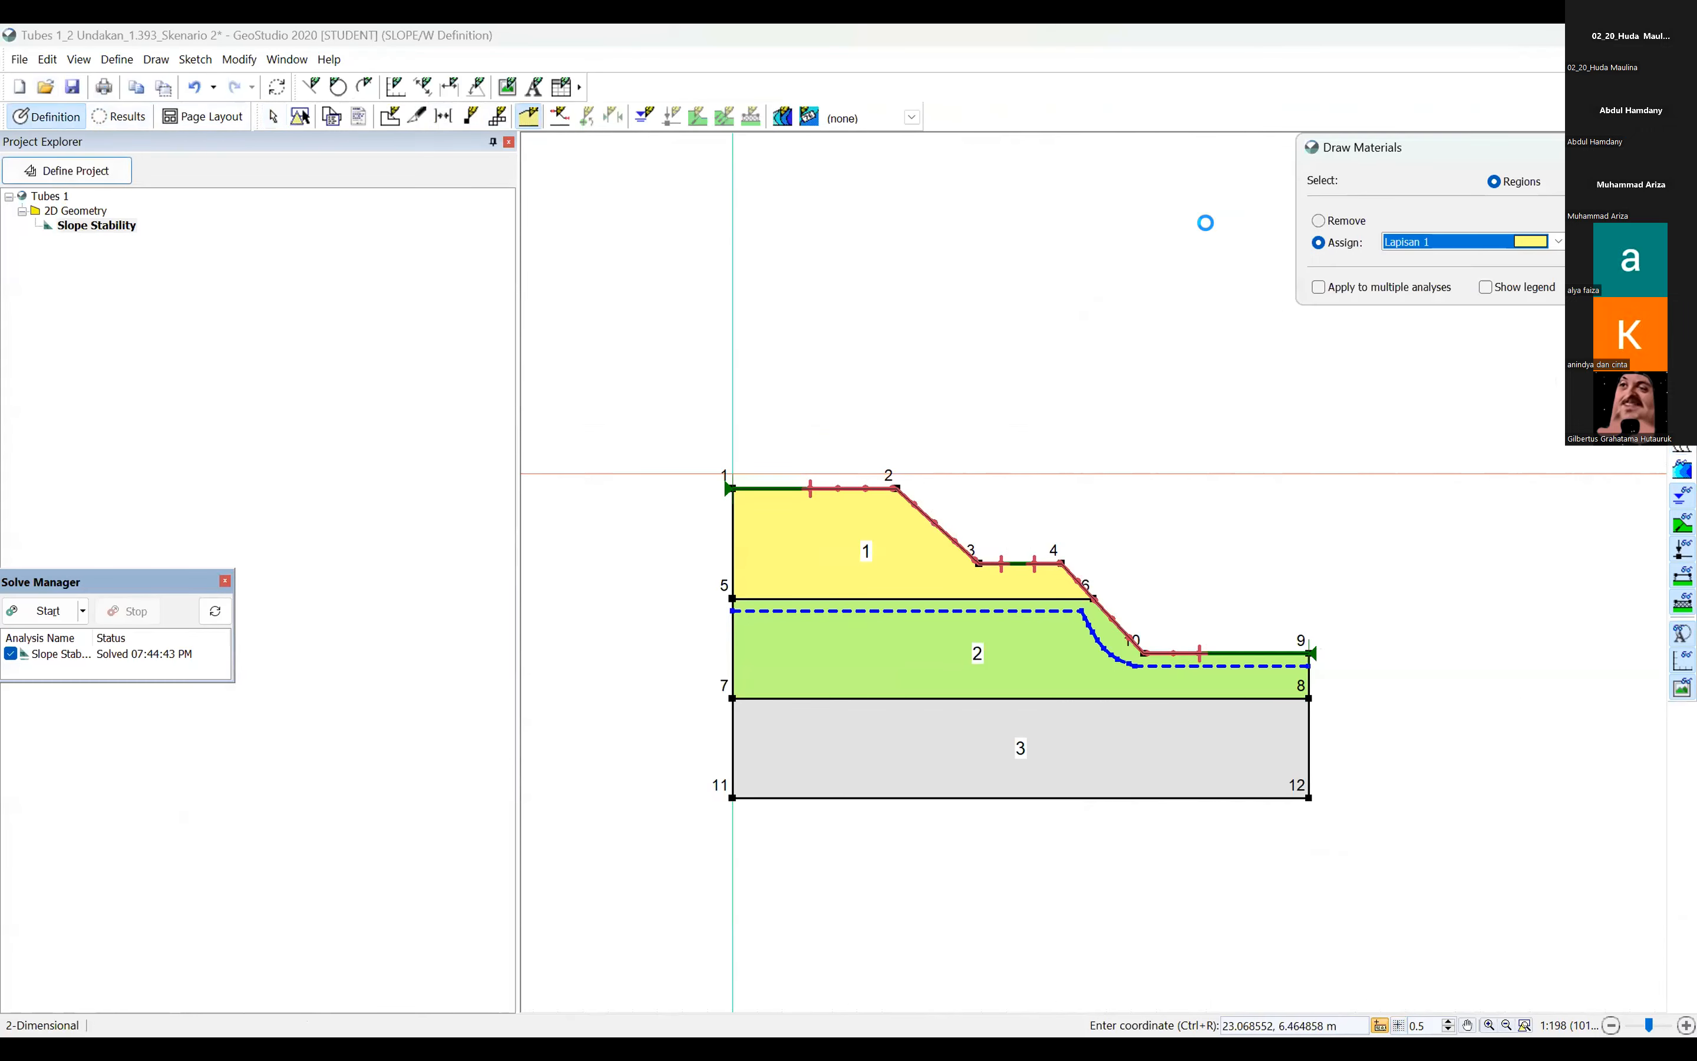
pyautogui.click(1196, 242)
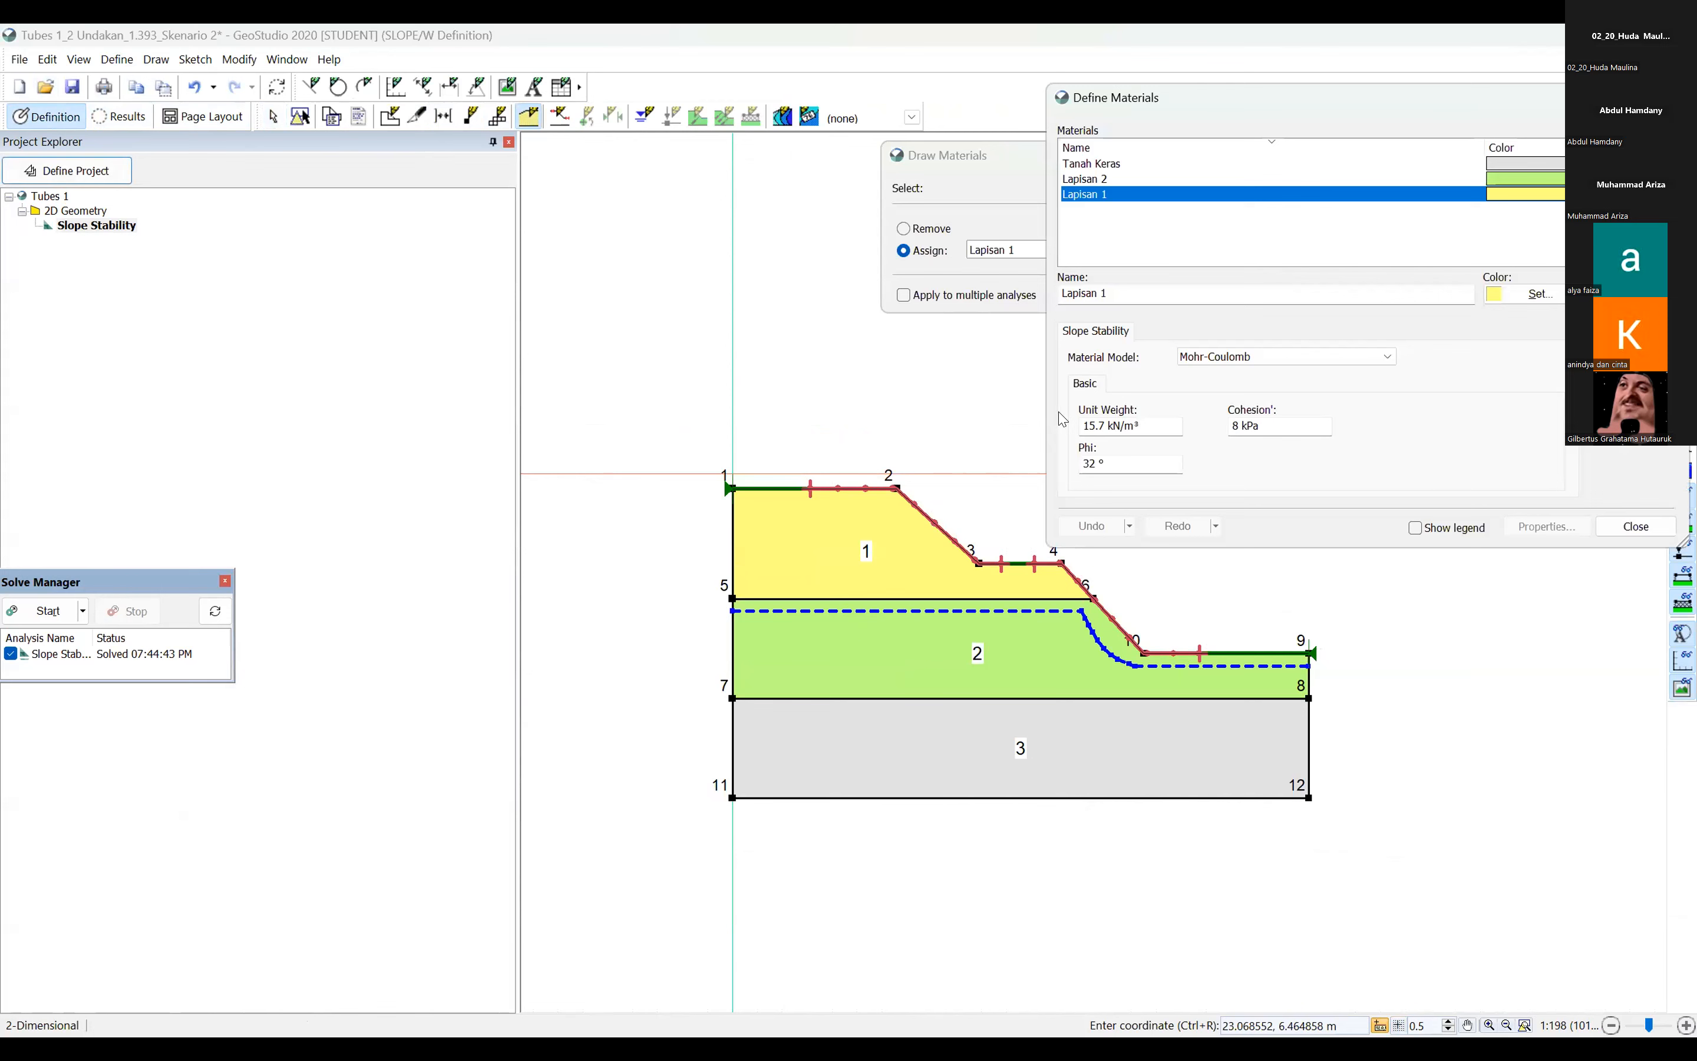
pyautogui.click(860, 441)
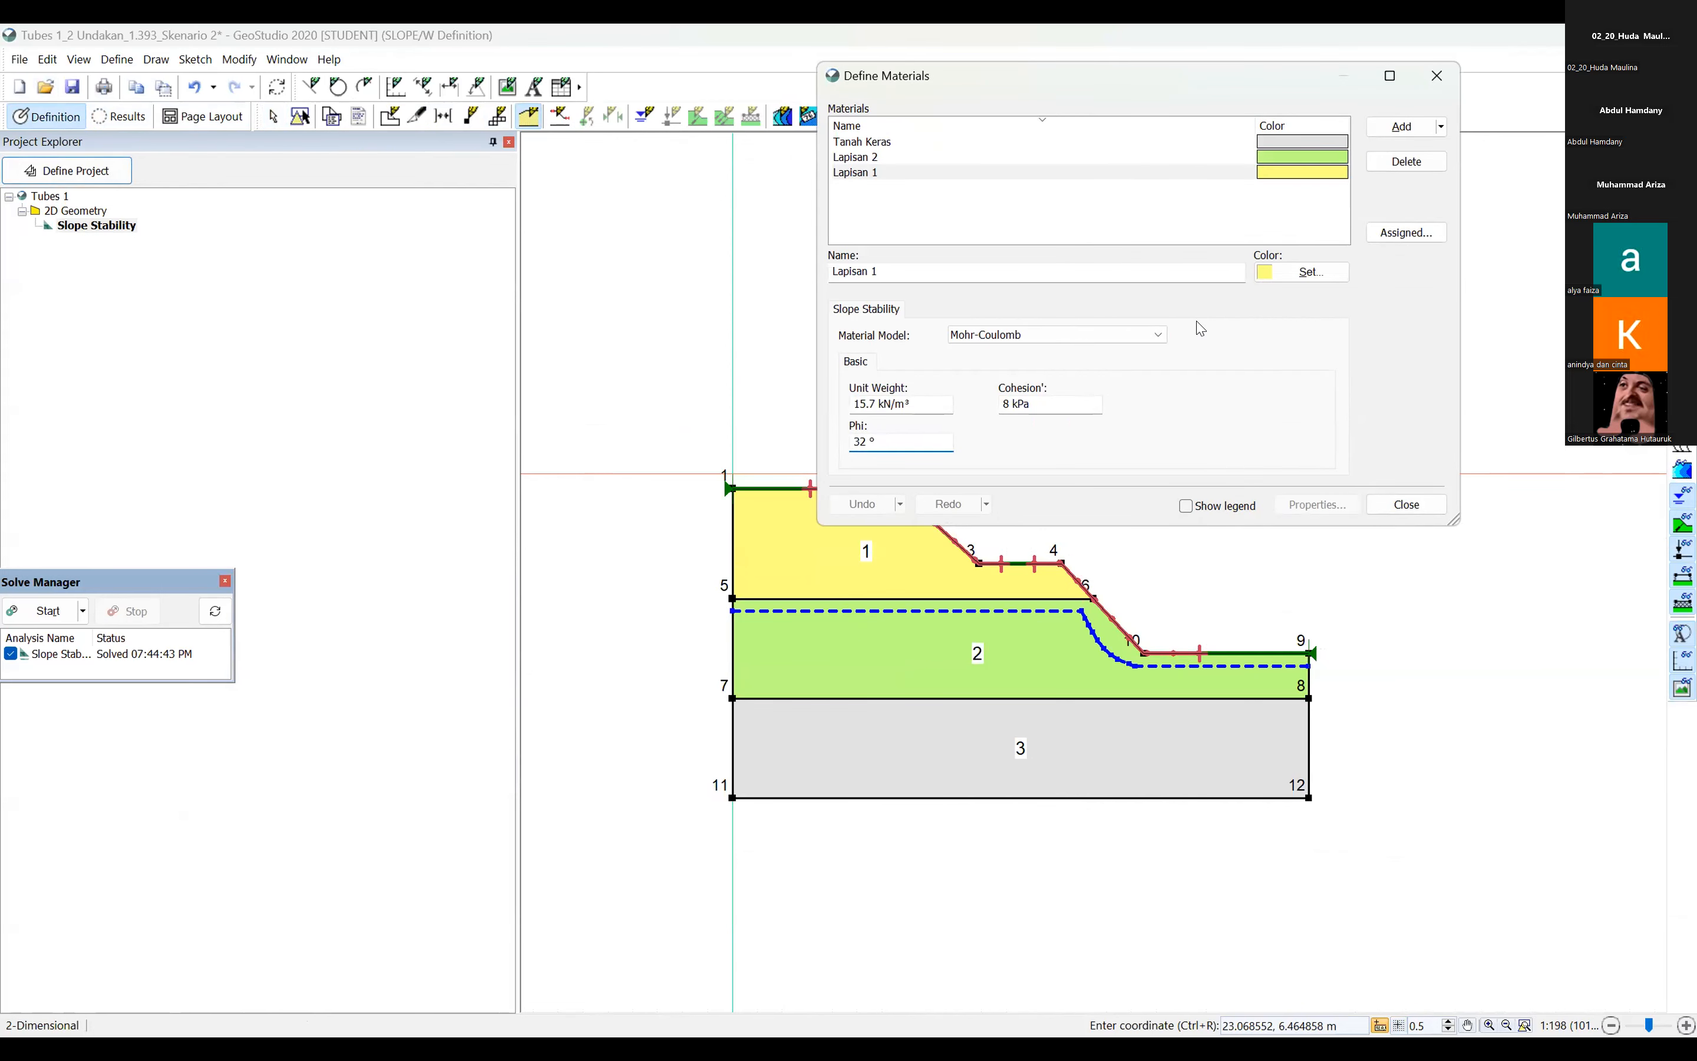
pyautogui.press('BackSpace')
pyautogui.press('BackSpace')
pyautogui.write('20')
pyautogui.click(1406, 504)
pyautogui.click(1246, 155)
# Solve the slope stability analysis with the changed material, inspect the slip surfaces, and run the solve once more.
pyautogui.click(36, 609)
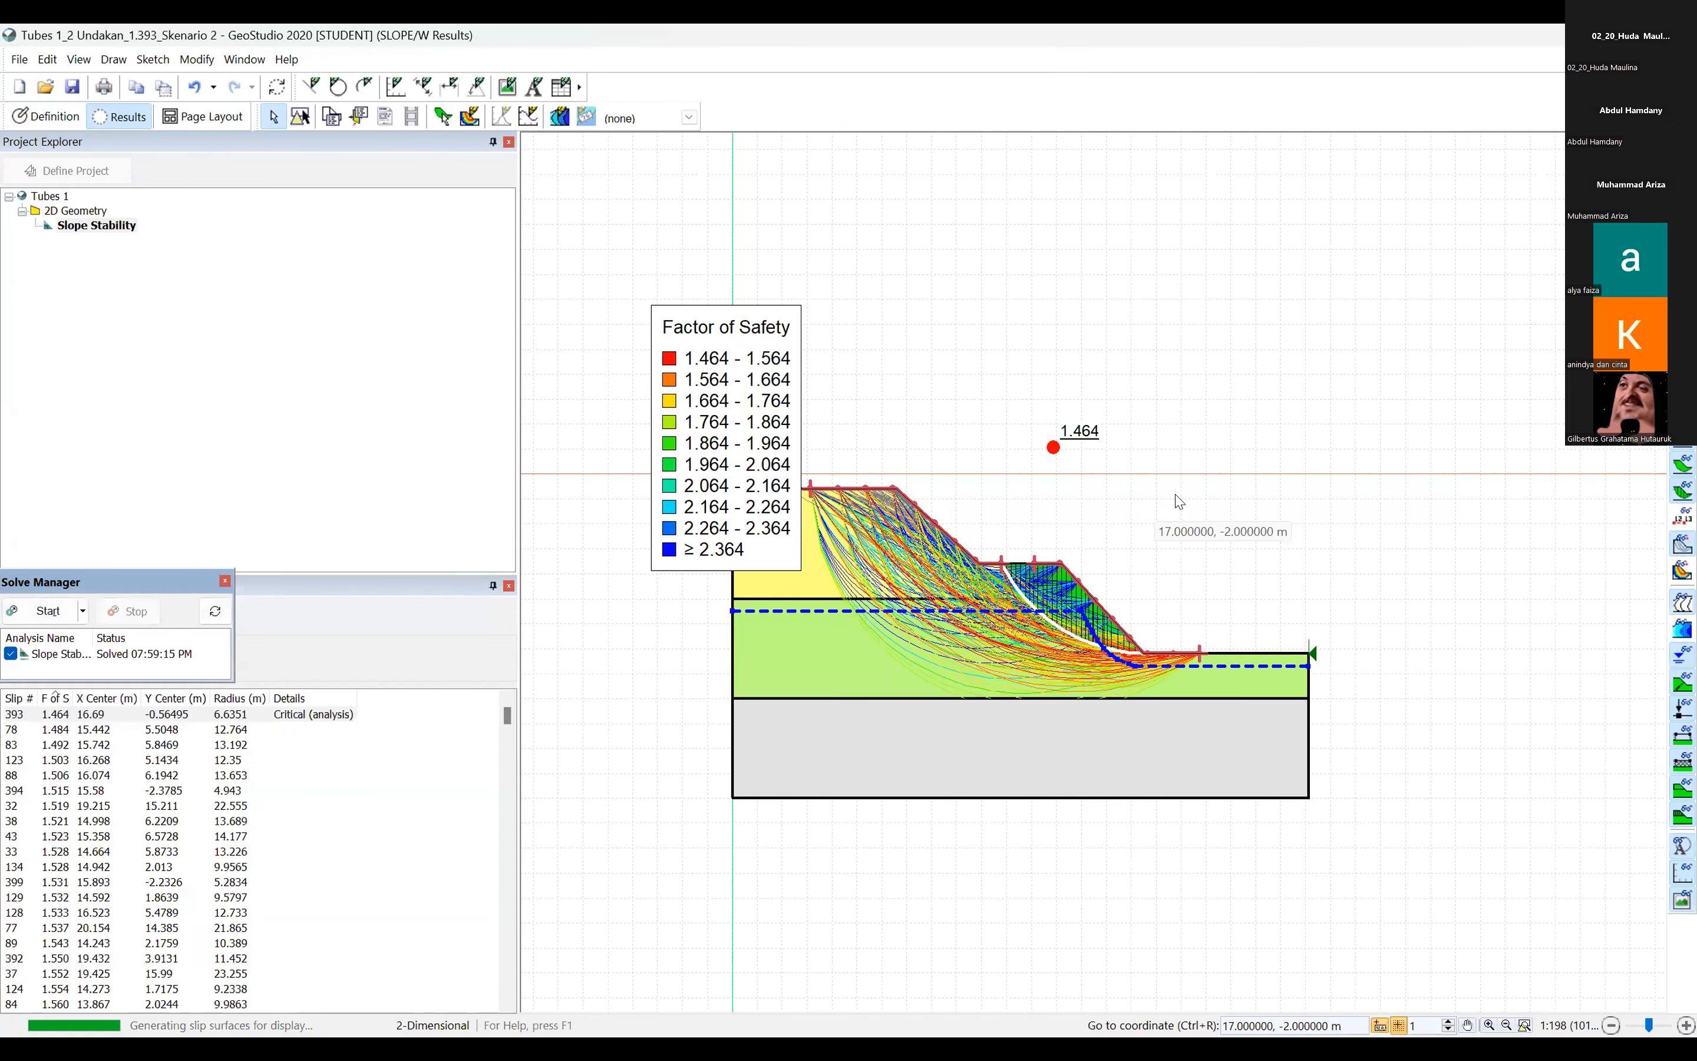
pyautogui.scroll(3, 1101, 520)
pyautogui.scroll(-3, 1017, 491)
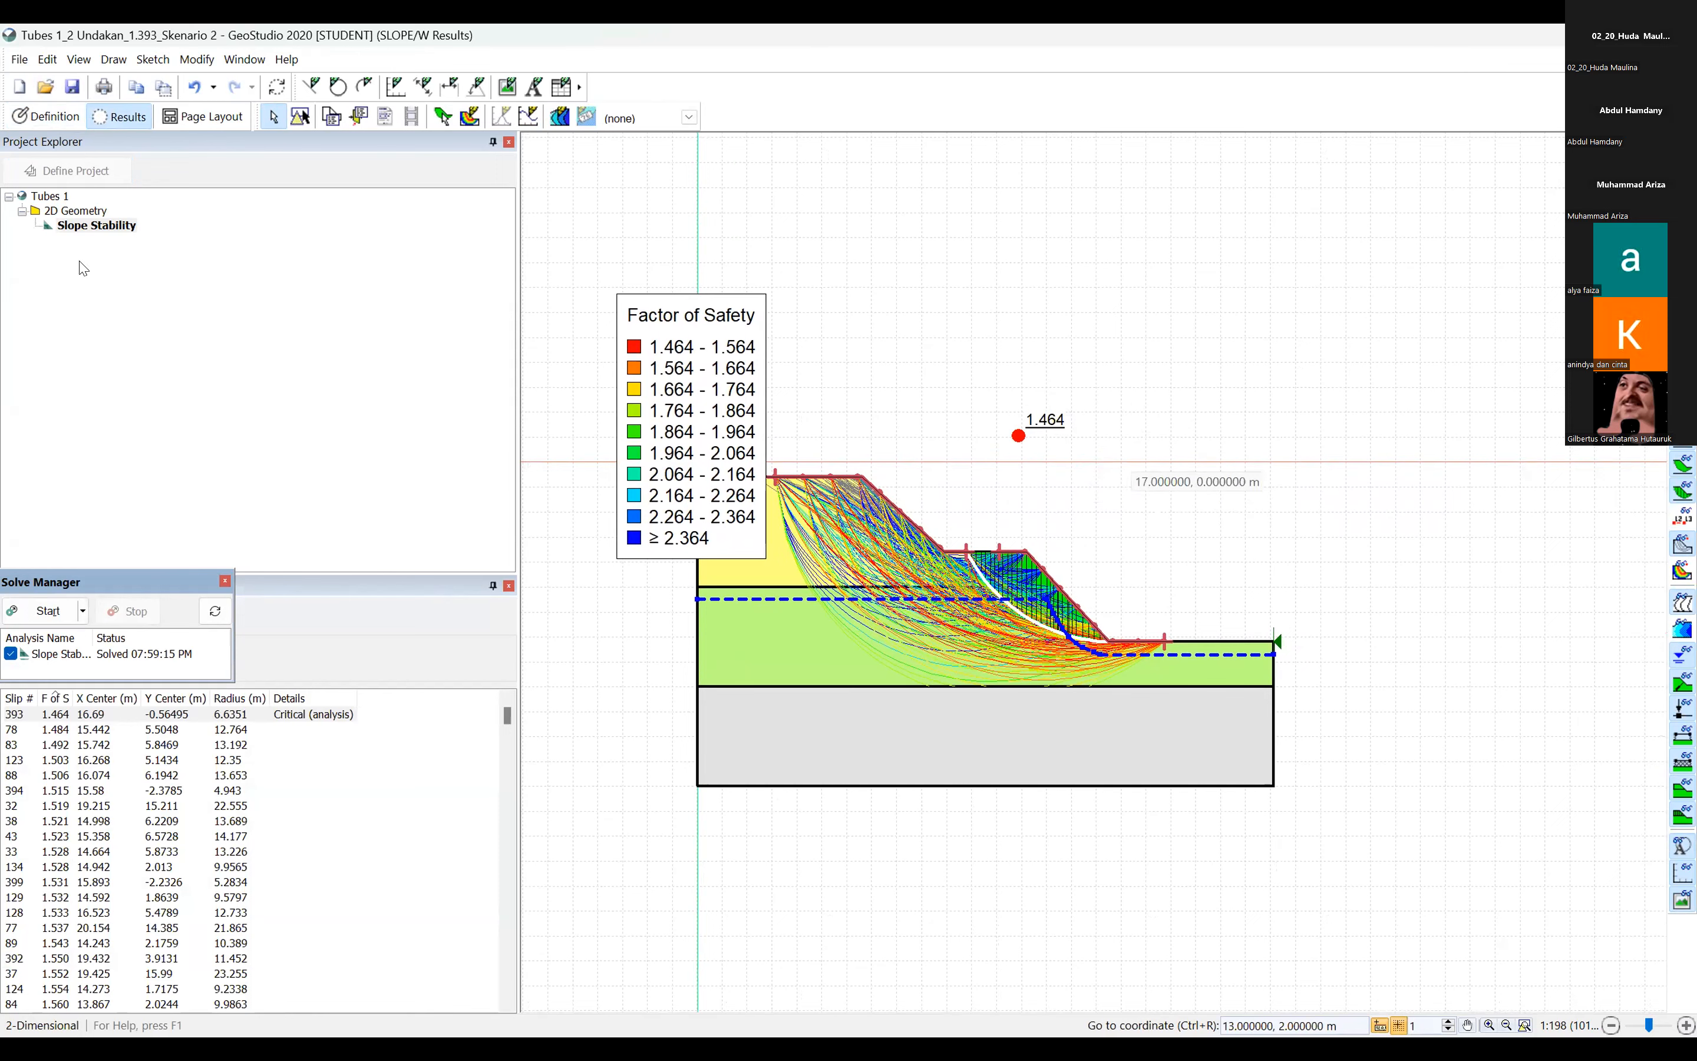
pyautogui.click(47, 610)
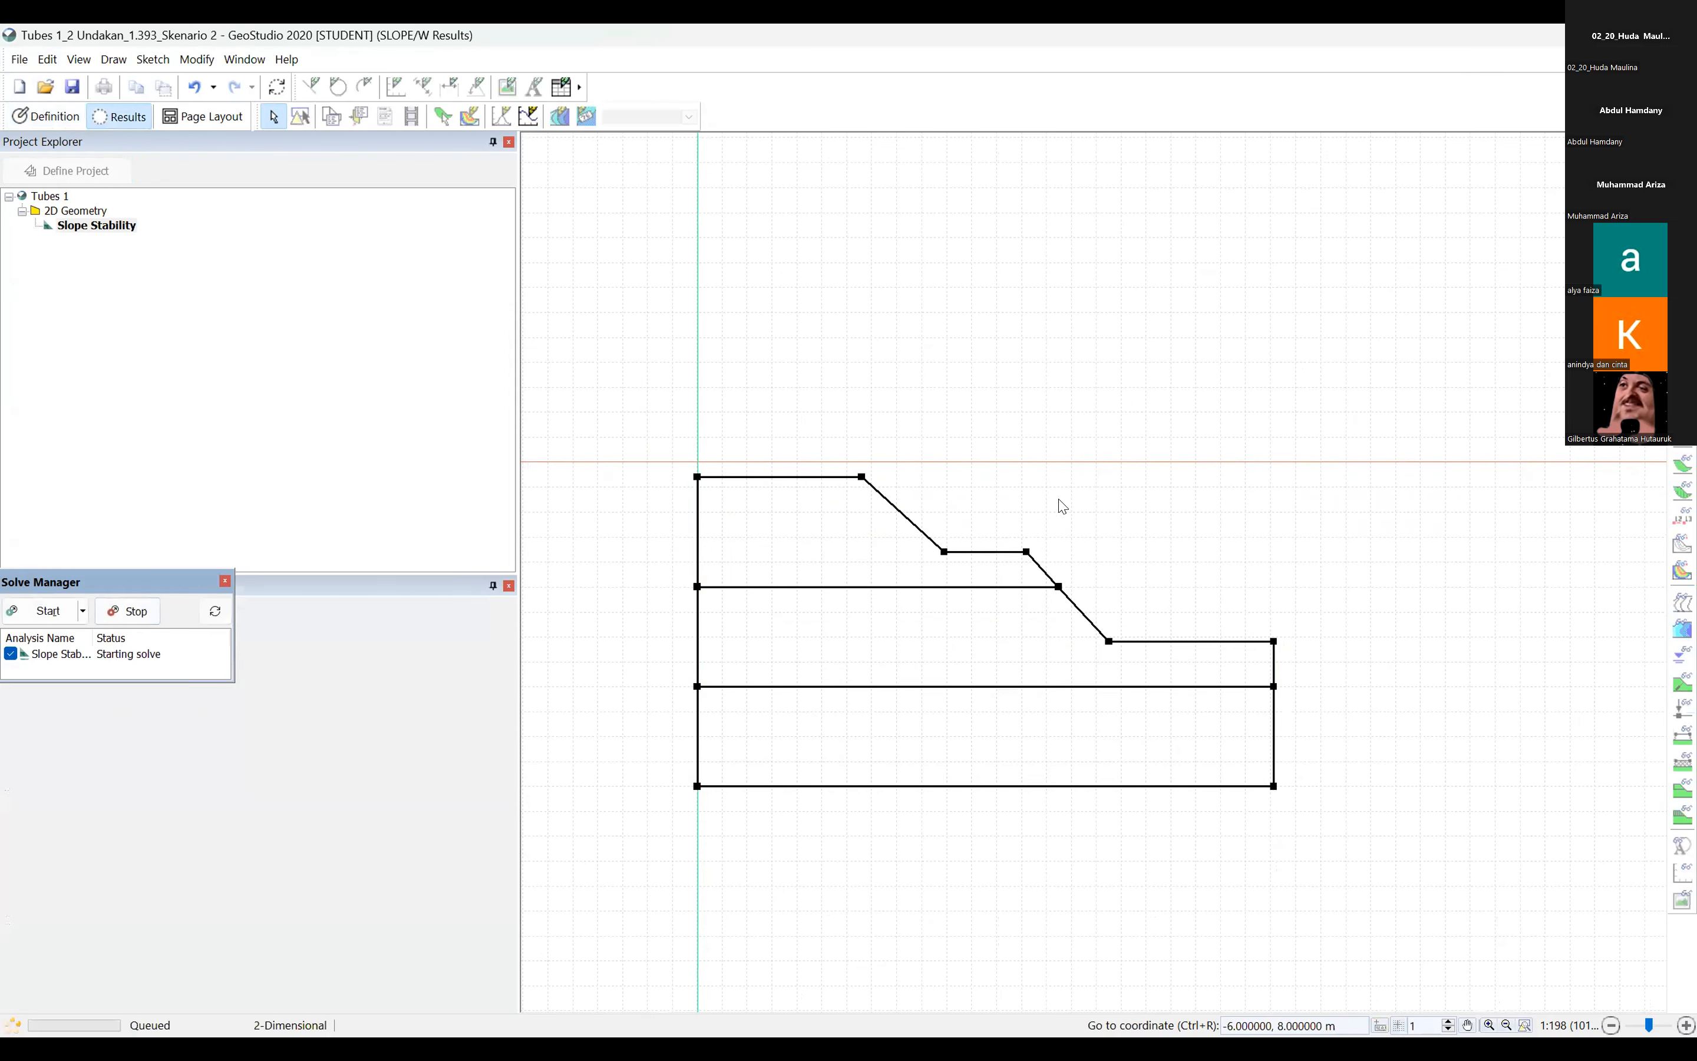
# Return to the slope definition and set the Phi of material Lapisan 1 to 15°.
pyautogui.click(40, 121)
pyautogui.click(530, 118)
pyautogui.click(1227, 220)
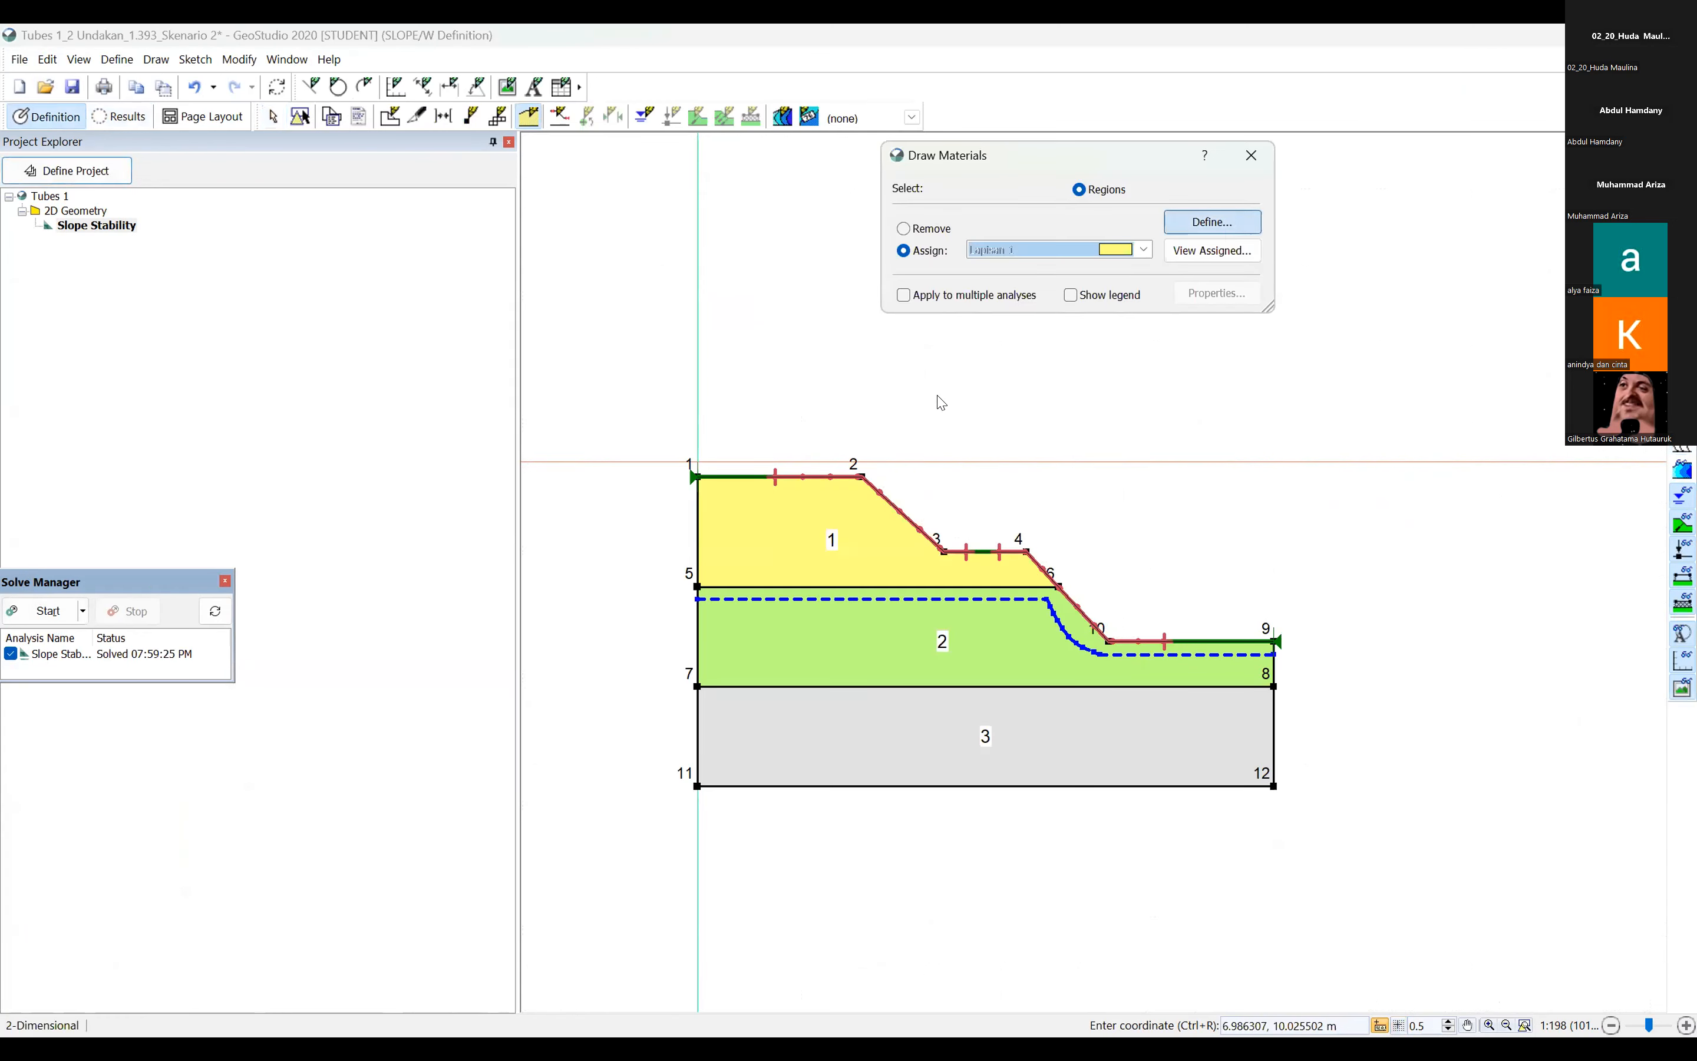
pyautogui.click(789, 453)
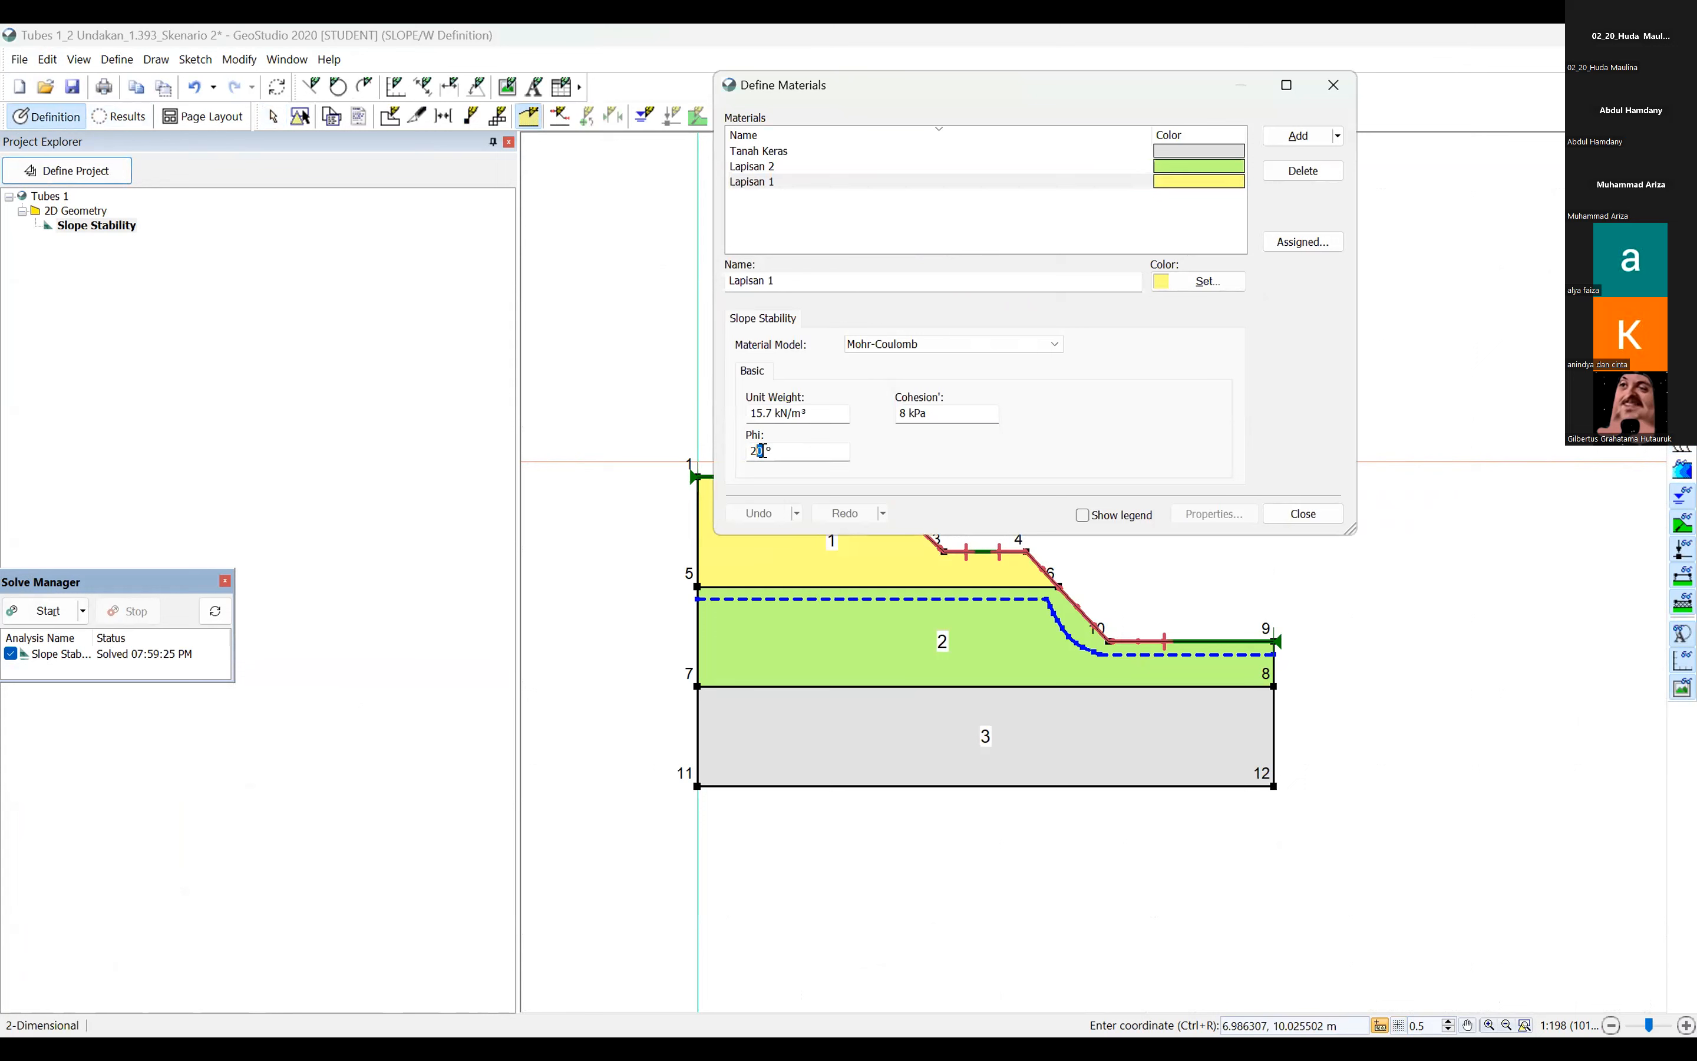
pyautogui.press('BackSpace')
pyautogui.press('BackSpace')
pyautogui.write('15')
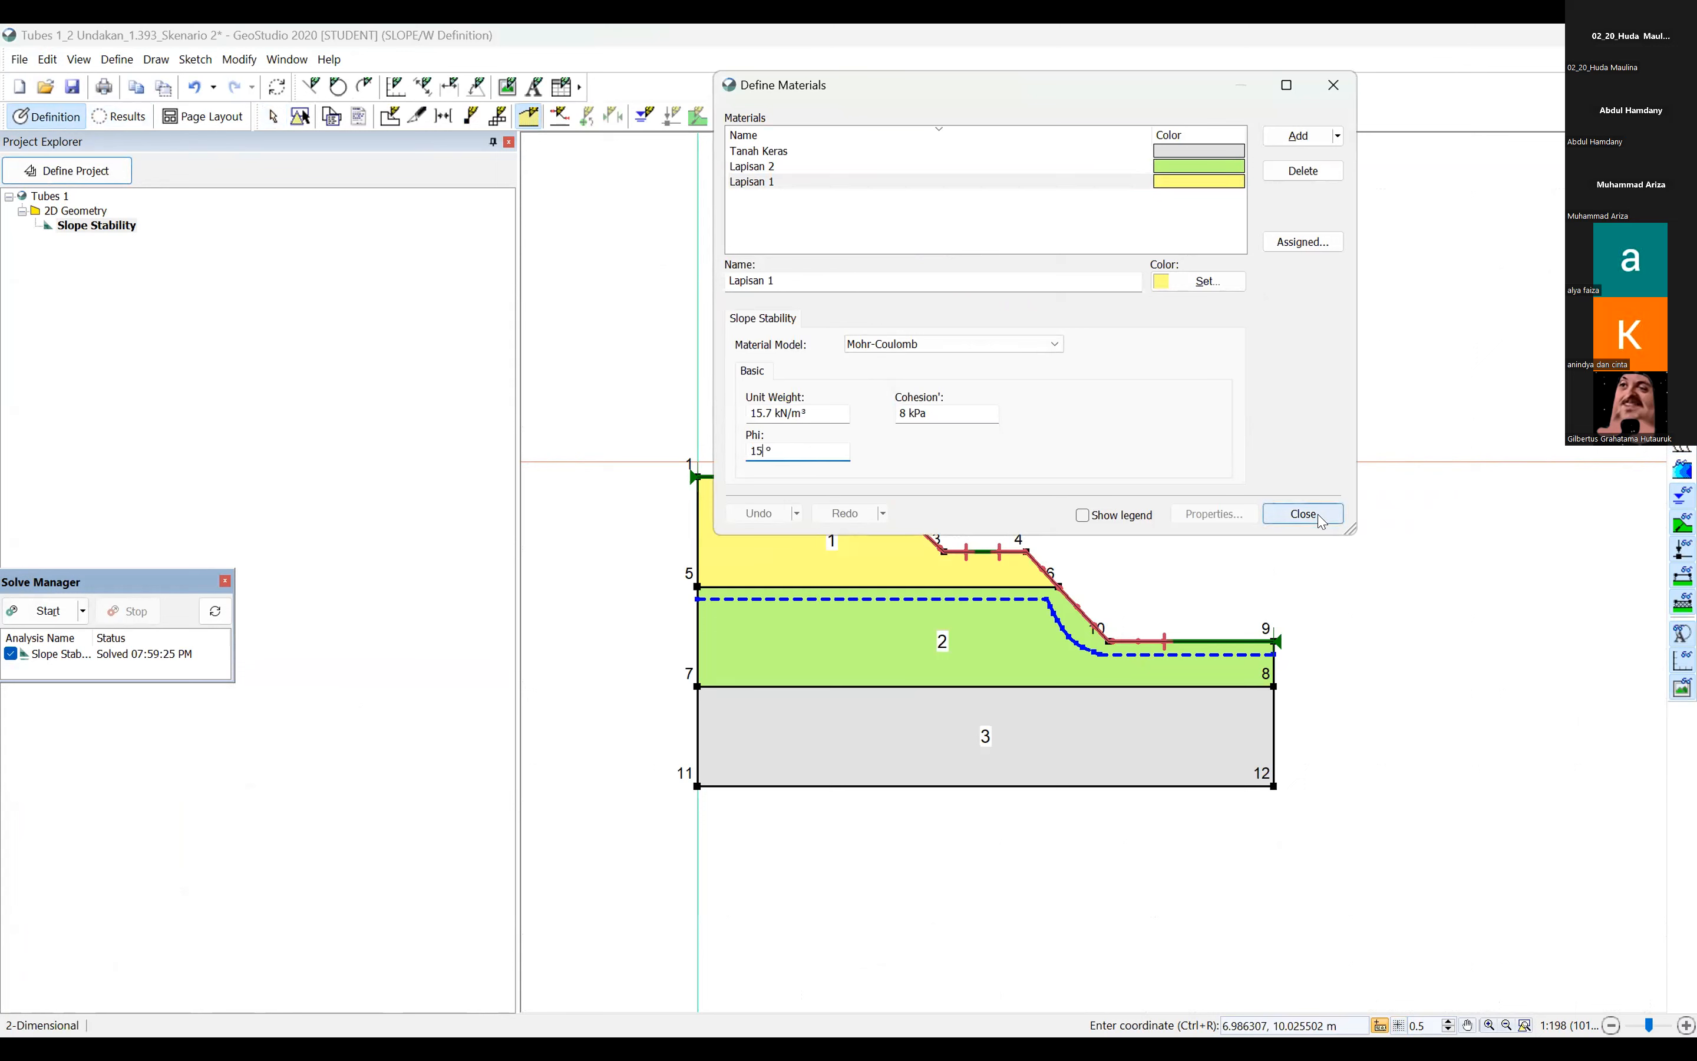
pyautogui.click(1303, 514)
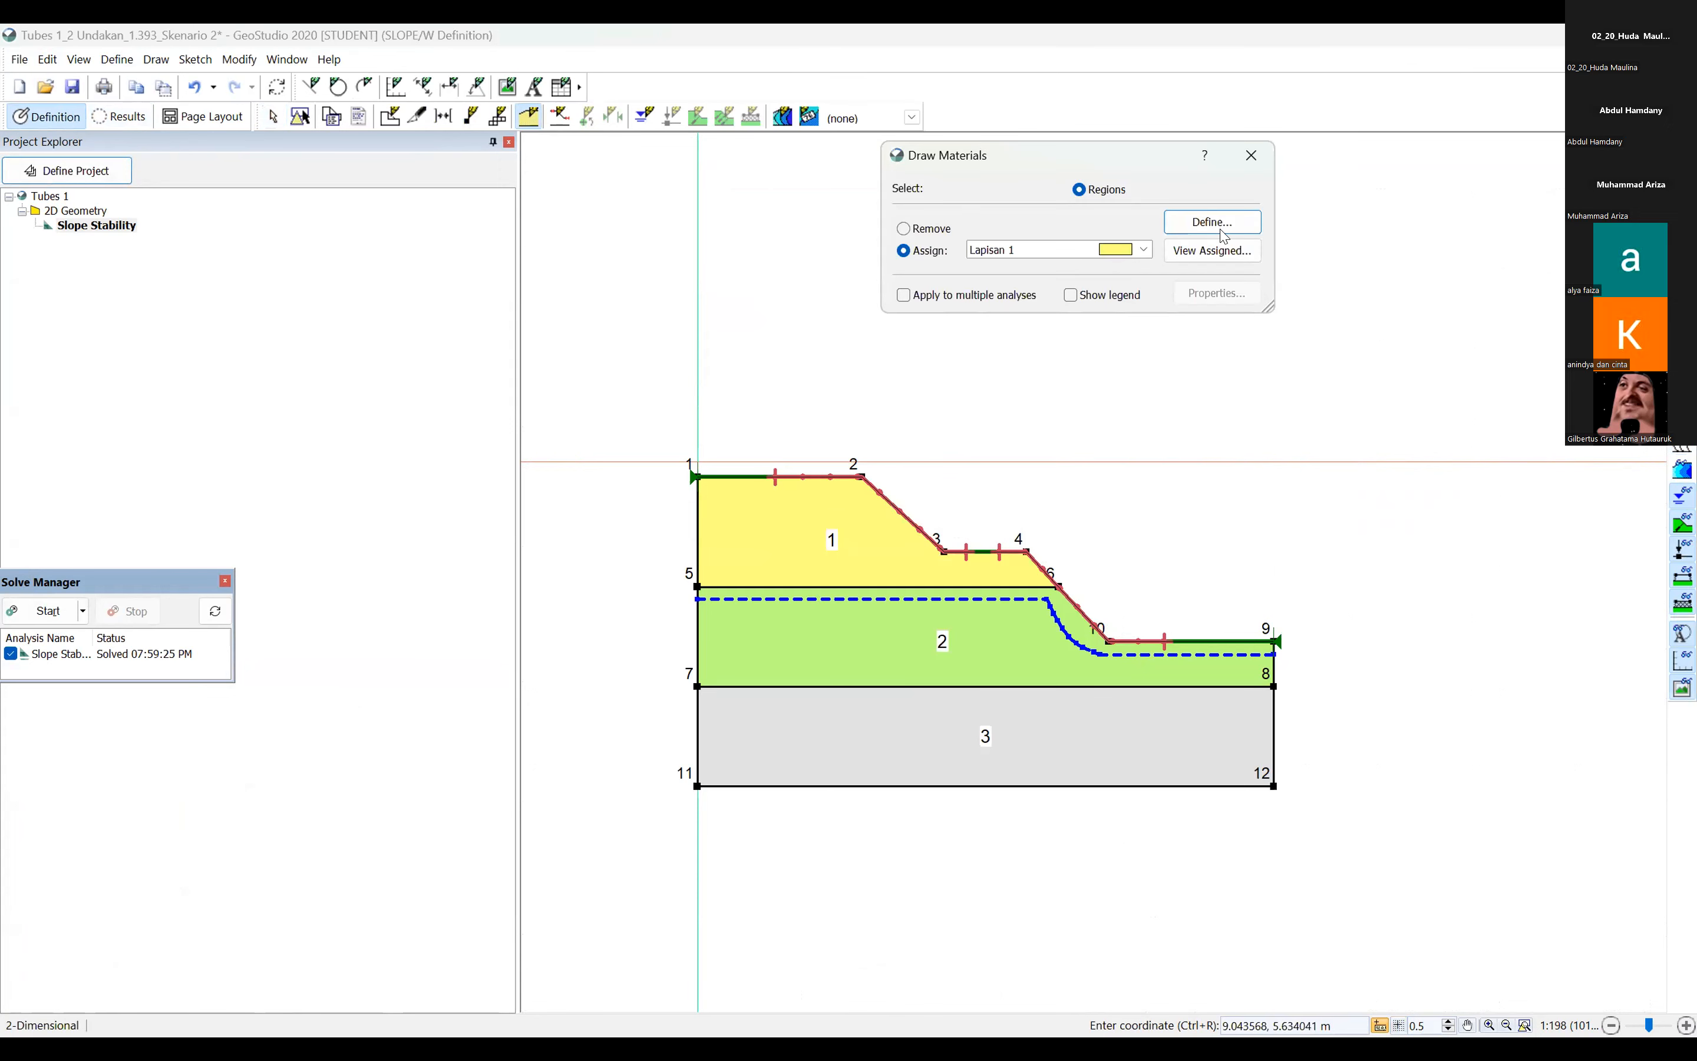
# Set the Cohesion' of material Lapisan 1 to 5 kPa and solve the slope stability analysis.
pyautogui.click(1225, 236)
pyautogui.click(905, 412)
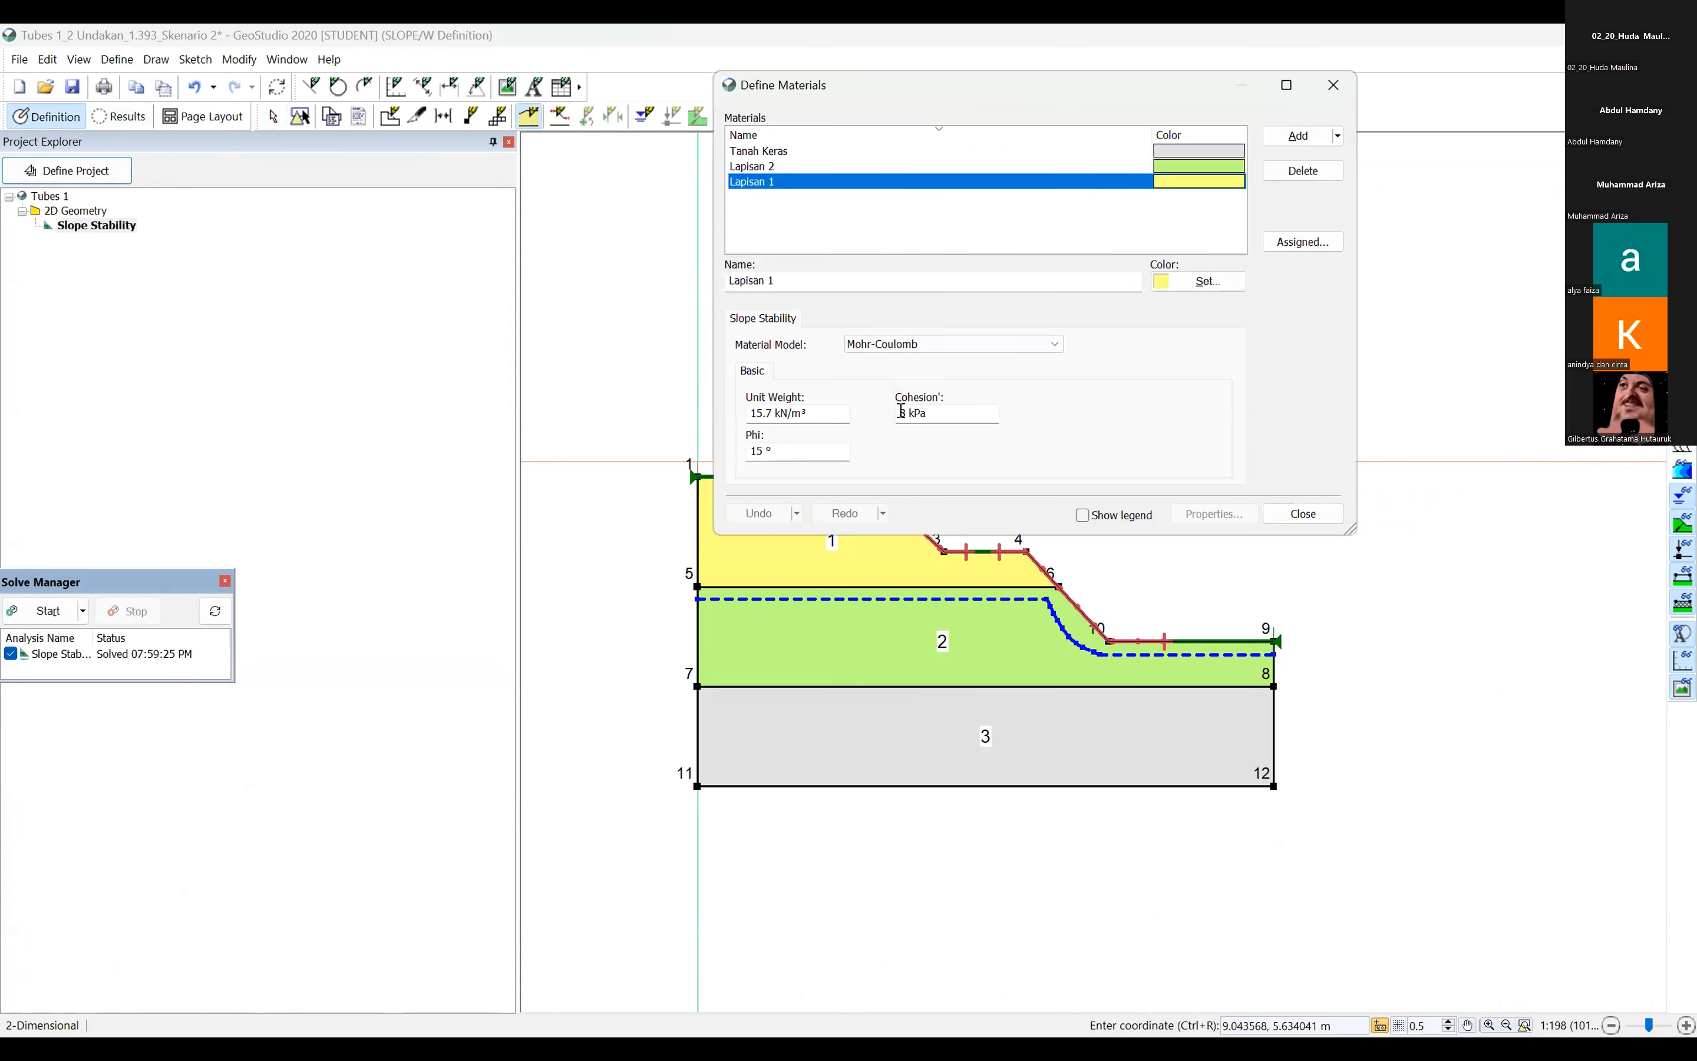
pyautogui.press('BackSpace')
pyautogui.write('5')
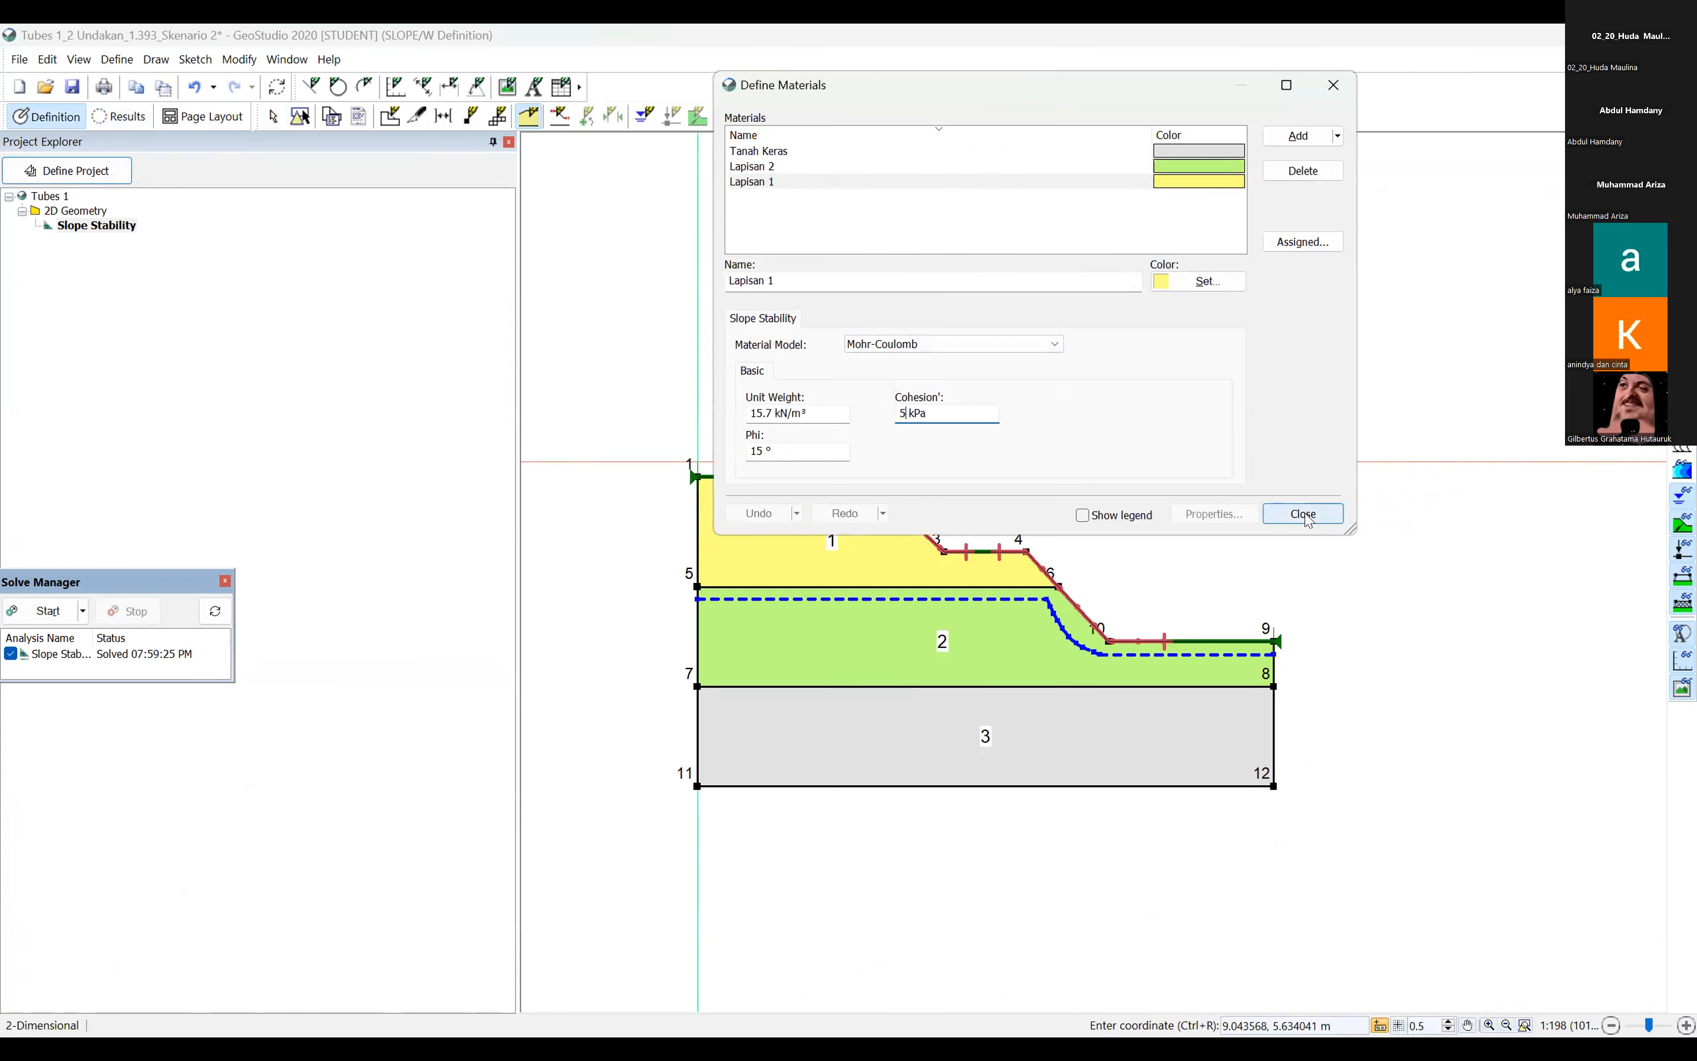
pyautogui.click(1303, 513)
pyautogui.click(48, 610)
# Extend the slip surface entry range to about X 1.53 m and the exit range to about X 20.2 m, and solve again.
pyautogui.click(47, 116)
pyautogui.click(560, 116)
pyautogui.moveTo(852, 544); pyautogui.dragTo(819, 550)
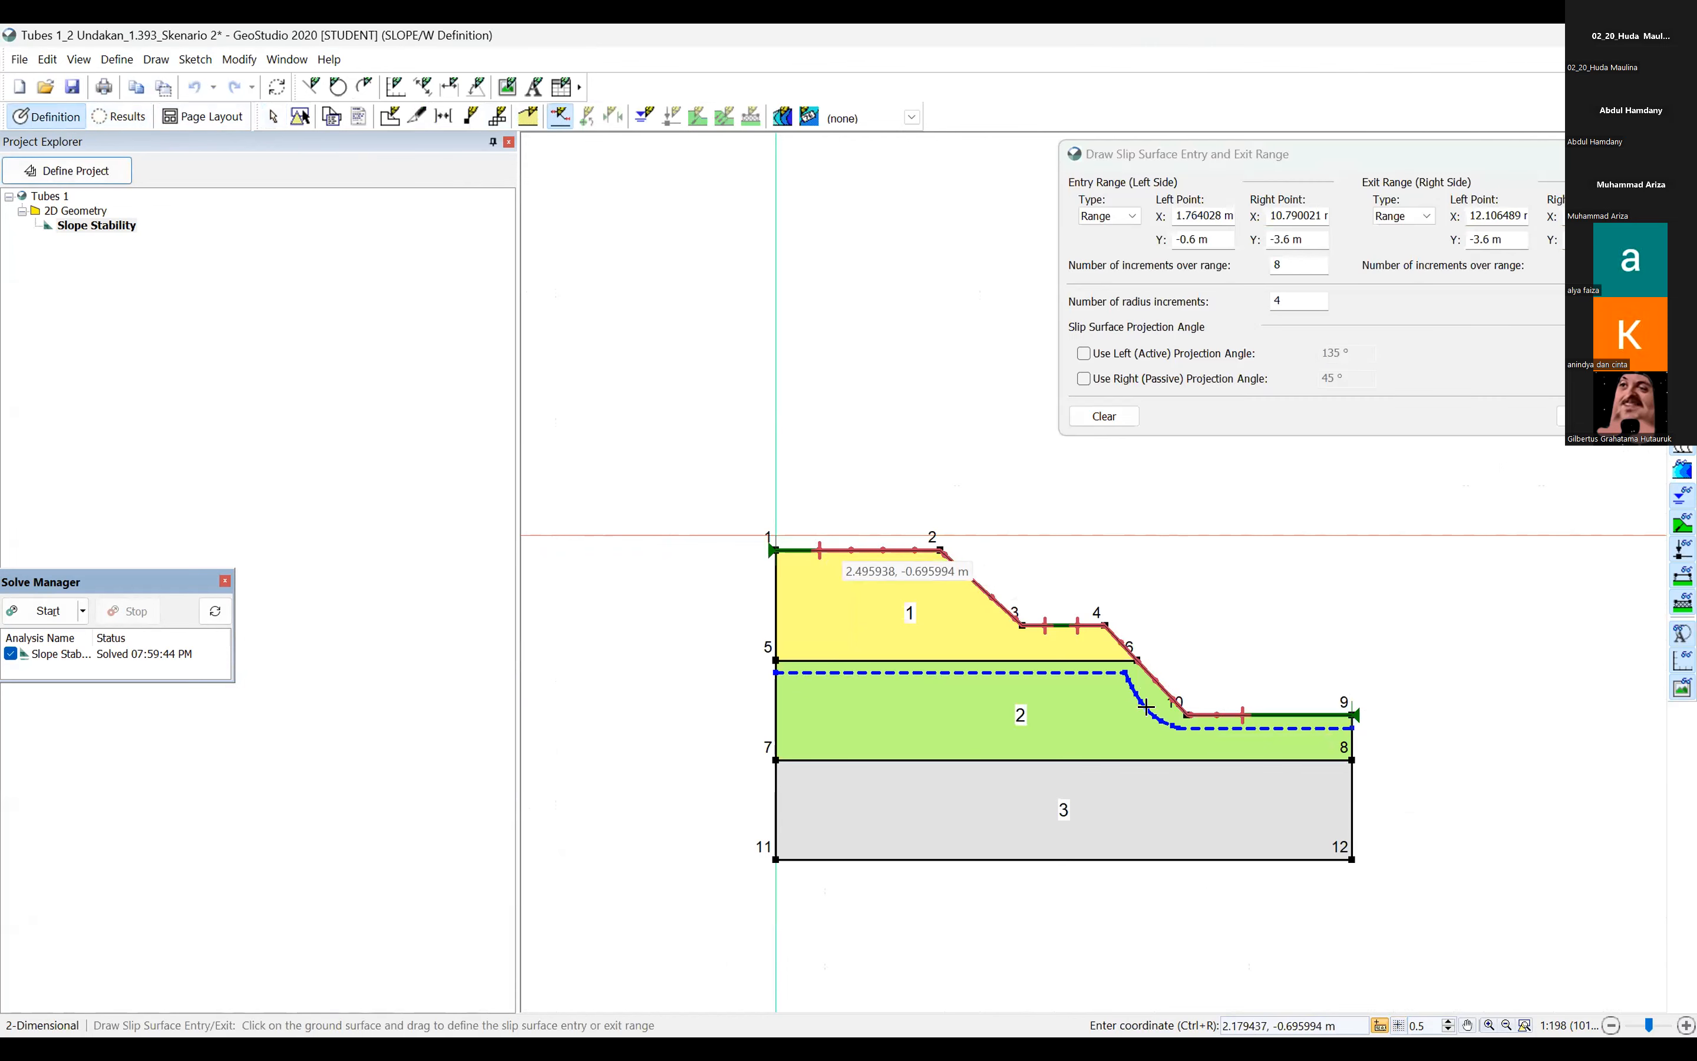
pyautogui.moveTo(1276, 716); pyautogui.dragTo(1280, 715)
pyautogui.moveTo(820, 550); pyautogui.dragTo(814, 550)
pyautogui.moveTo(1255, 148); pyautogui.dragTo(894, 161)
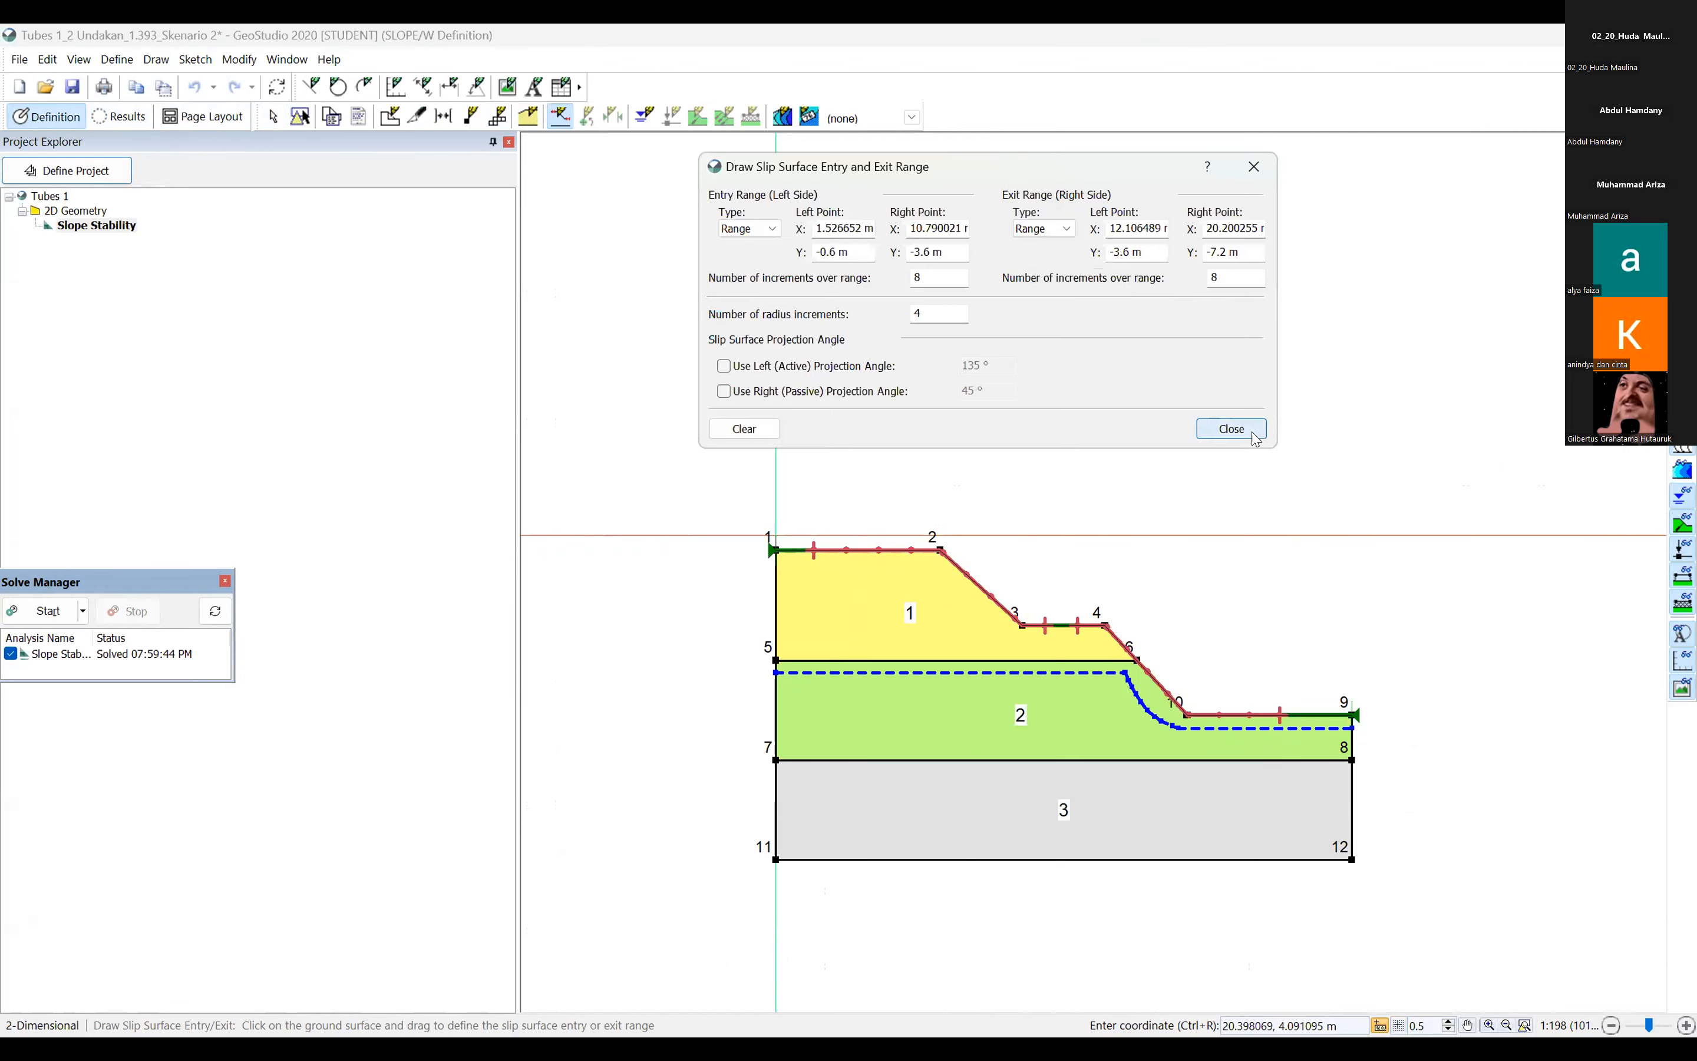
pyautogui.click(1253, 431)
pyautogui.click(14, 604)
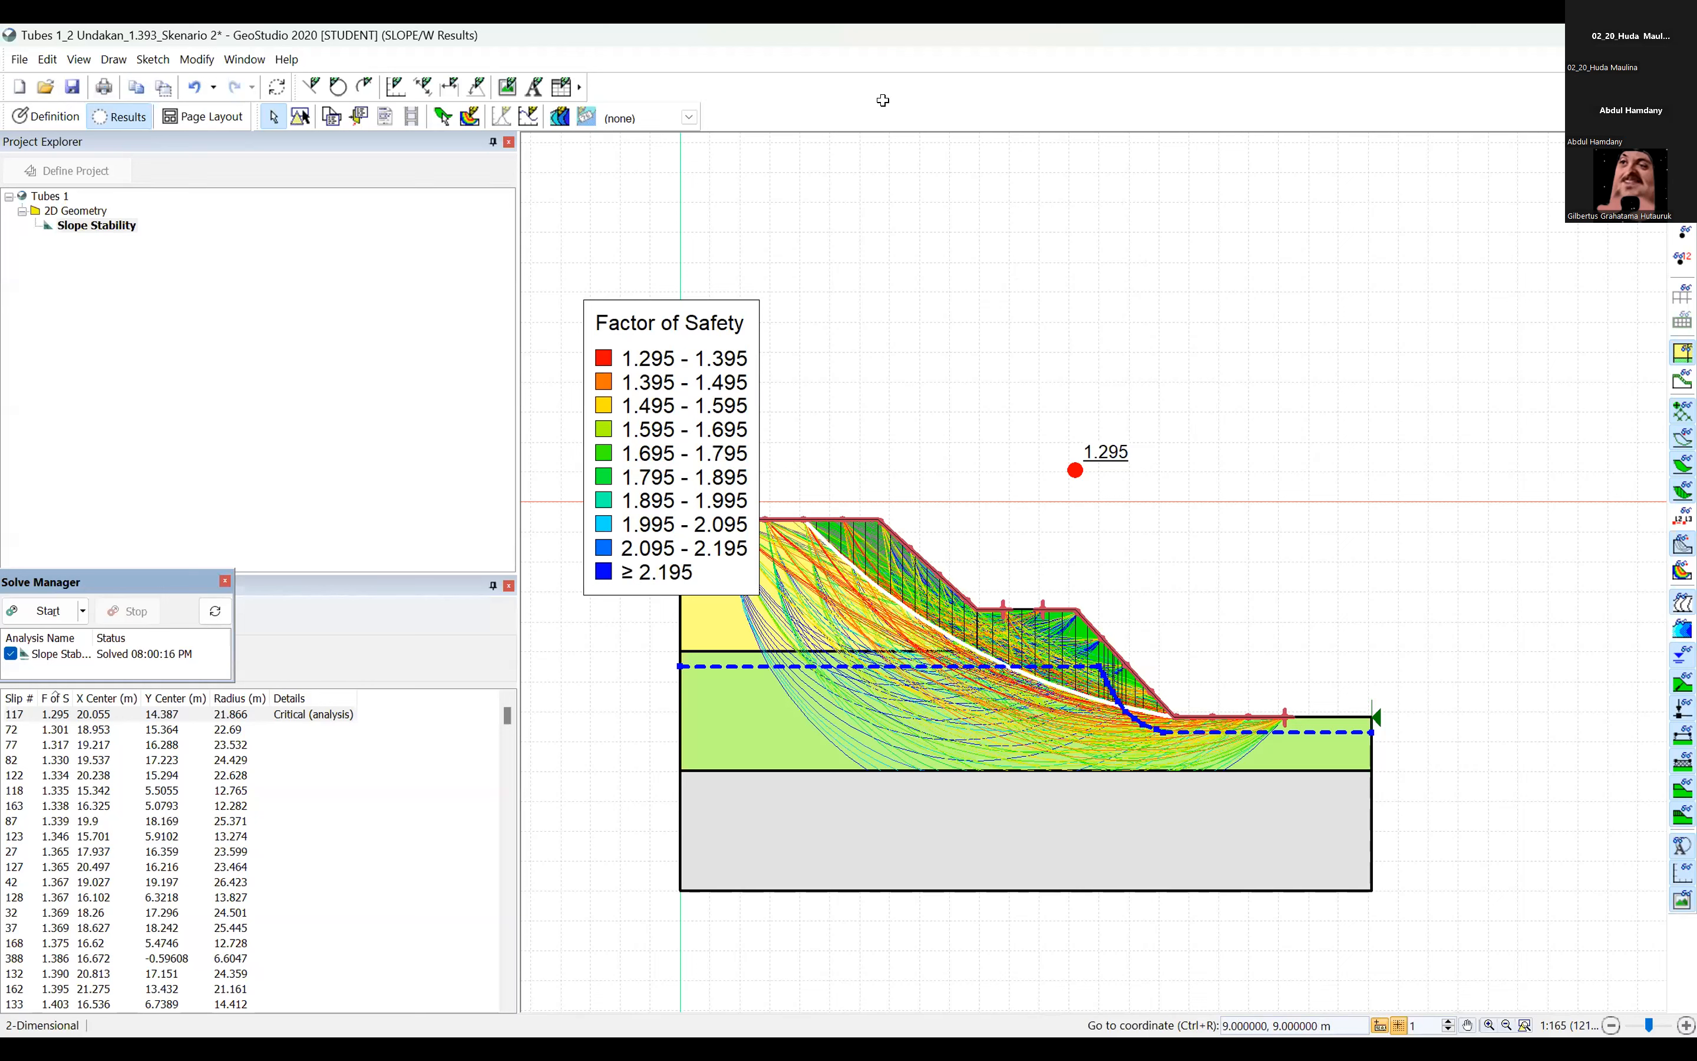
# Switch to the Excel workbook and check the >5-9 m layer's parameters in the Dynamic Compaction recommendation for Alternatif 1.
pyautogui.hotkey('alt', 'Tab')
pyautogui.moveTo(564, 559); pyautogui.dragTo(1198, 563)
pyautogui.click(1171, 666)
pyautogui.click(1171, 561)
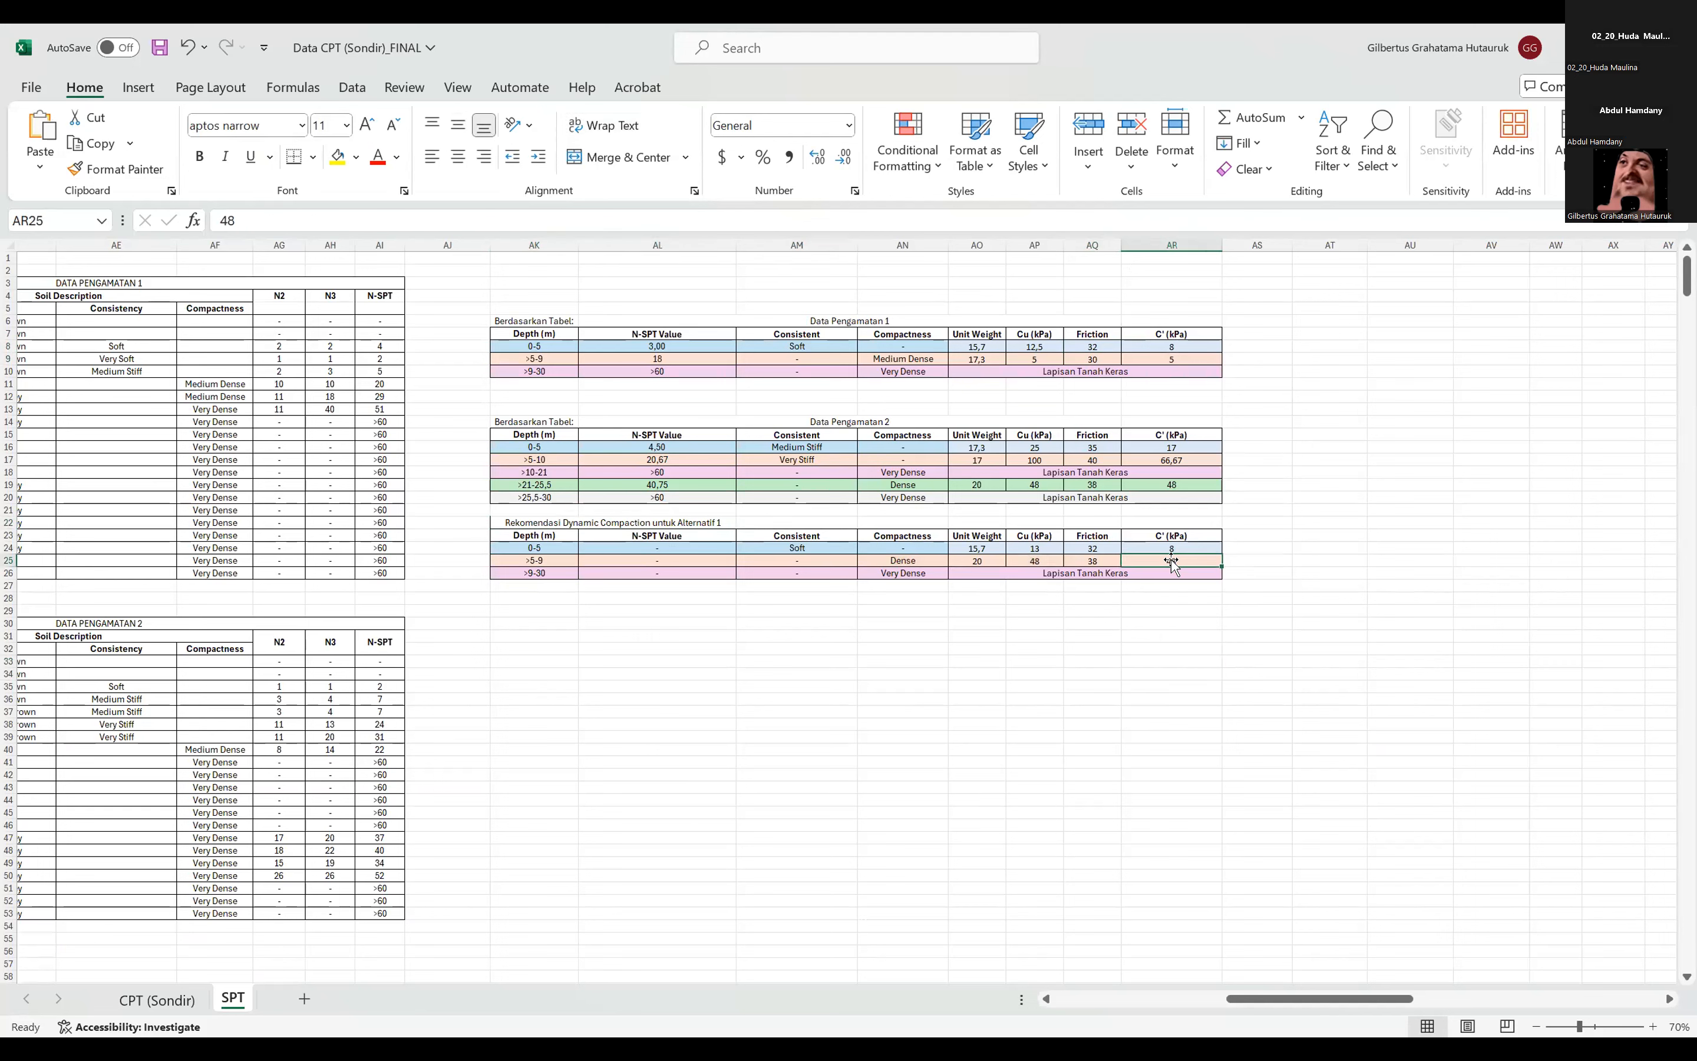
# Compare the compactness of the >5-9 m layer with the consistency of the 0-5 m layer in the Dynamic Compaction recommendation table.
pyautogui.click(925, 535)
pyautogui.click(919, 559)
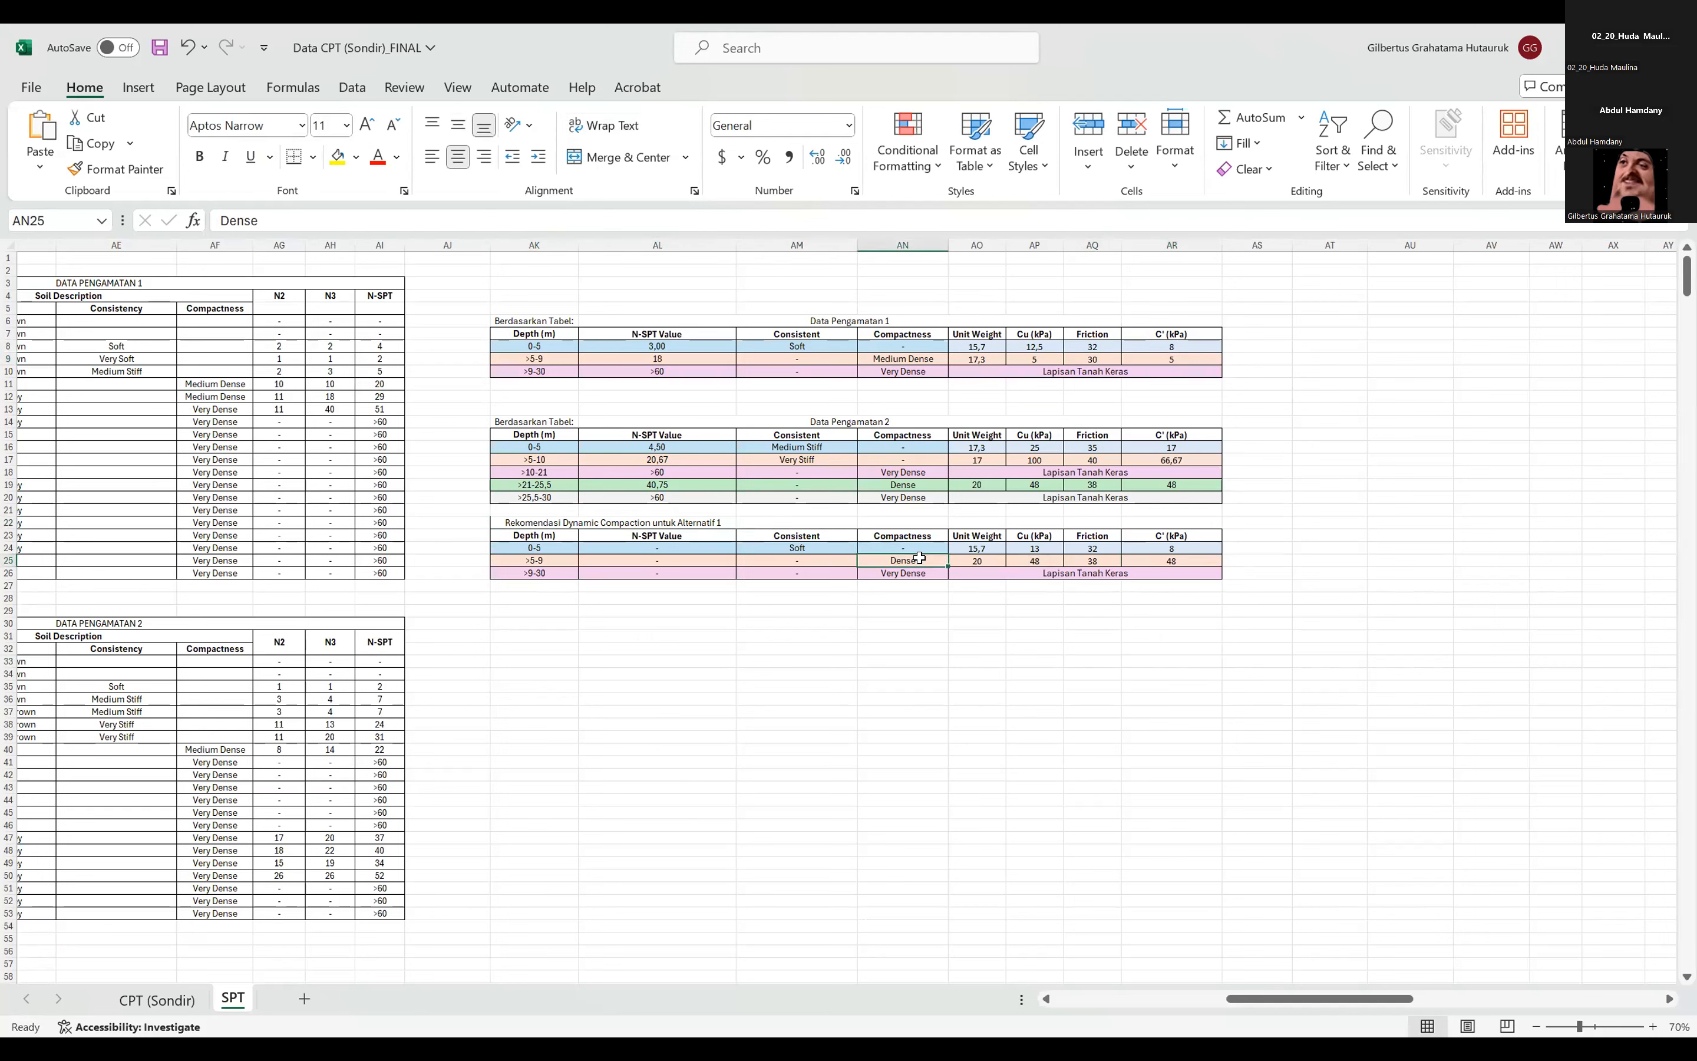
pyautogui.click(903, 649)
pyautogui.click(819, 544)
pyautogui.click(891, 557)
pyautogui.click(834, 548)
pyautogui.click(833, 634)
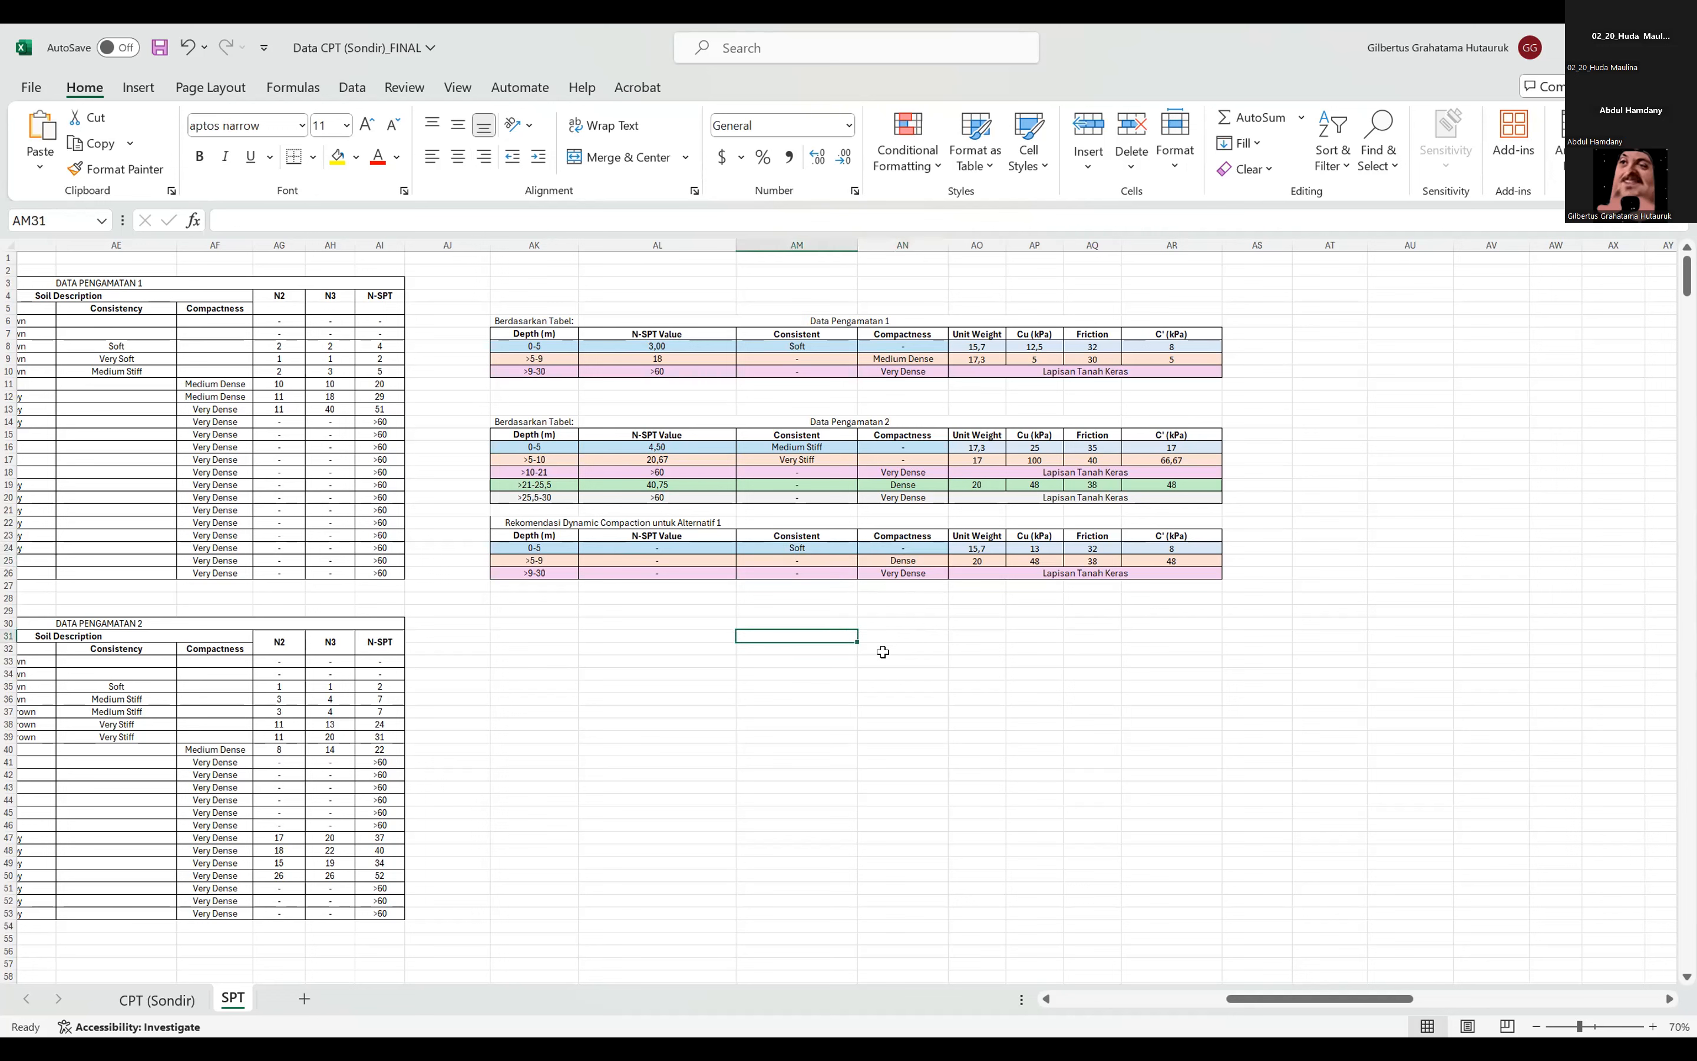
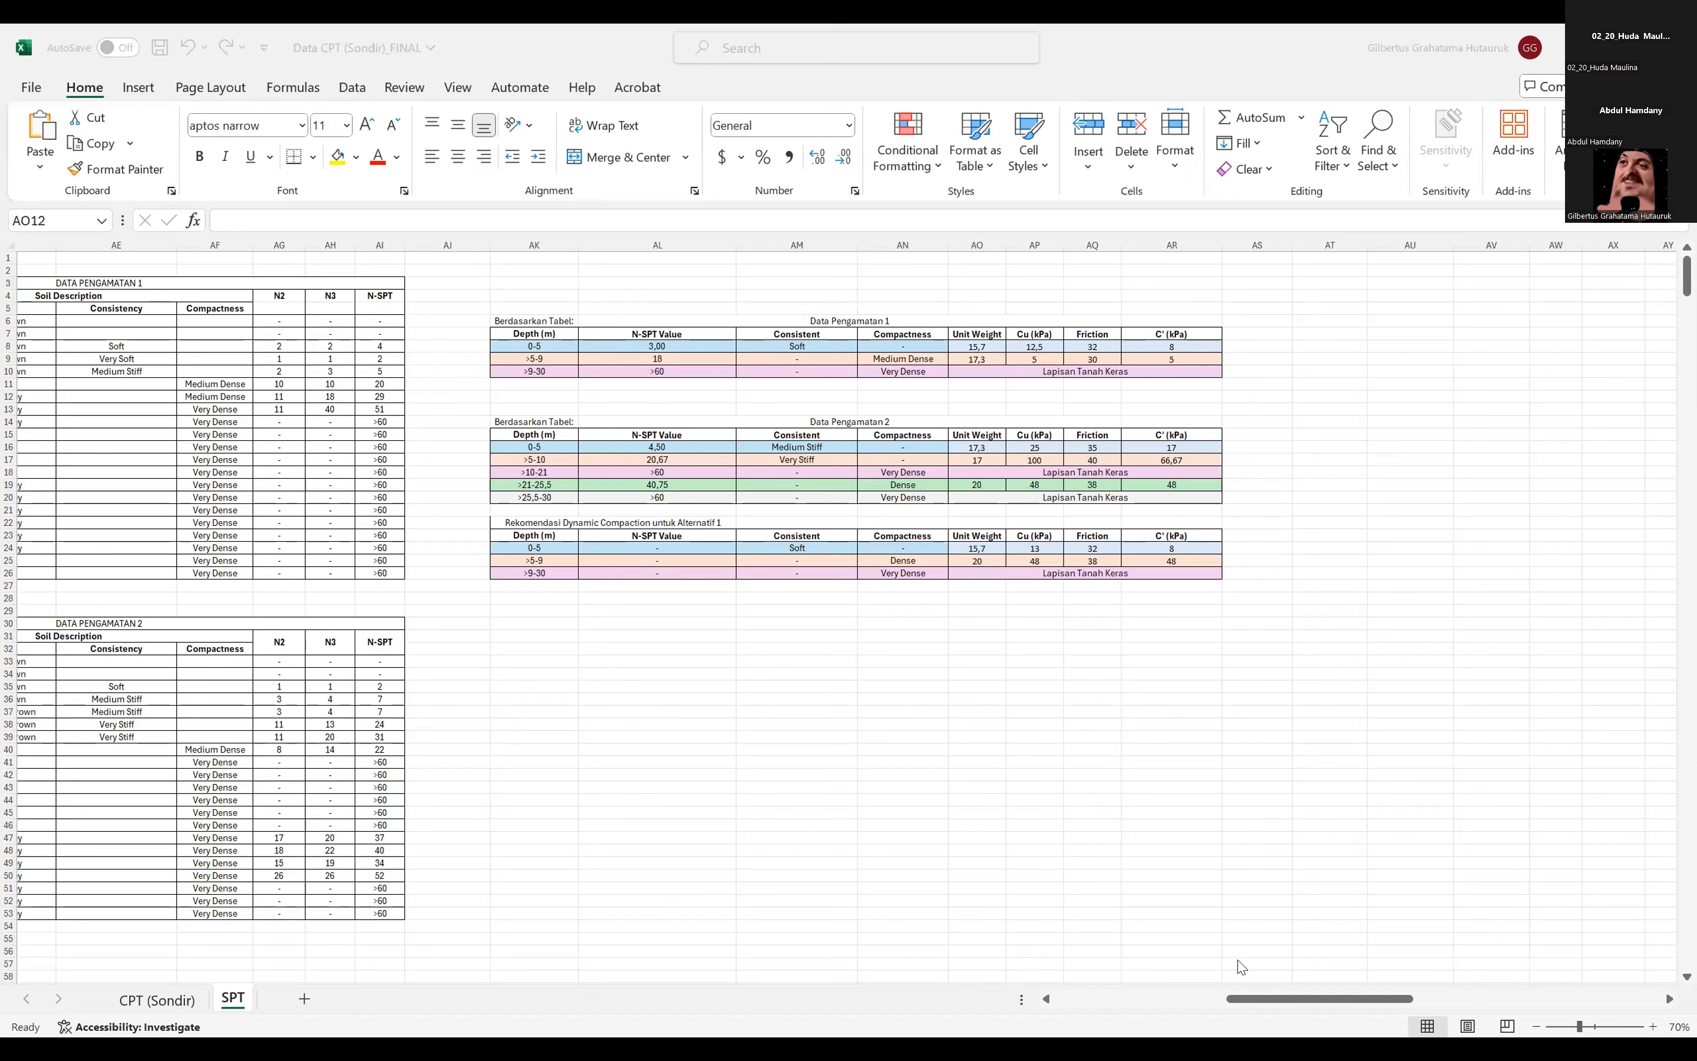
# Switch to GeoStudio and compare the slope results of Tubes 2_1 Undakan with those of Tubes 1_2 Undakan Skenario 2.
pyautogui.hotkey('alt', 'Tab')
pyautogui.moveTo(1224, 725)
pyautogui.mouseDown()
pyautogui.moveTo(1267, 698)
pyautogui.moveTo(1322, 742)
pyautogui.mouseUp()
pyautogui.scroll(1, 1231, 724)
pyautogui.scroll(-1, 1288, 699)
pyautogui.scroll(1, 1321, 743)
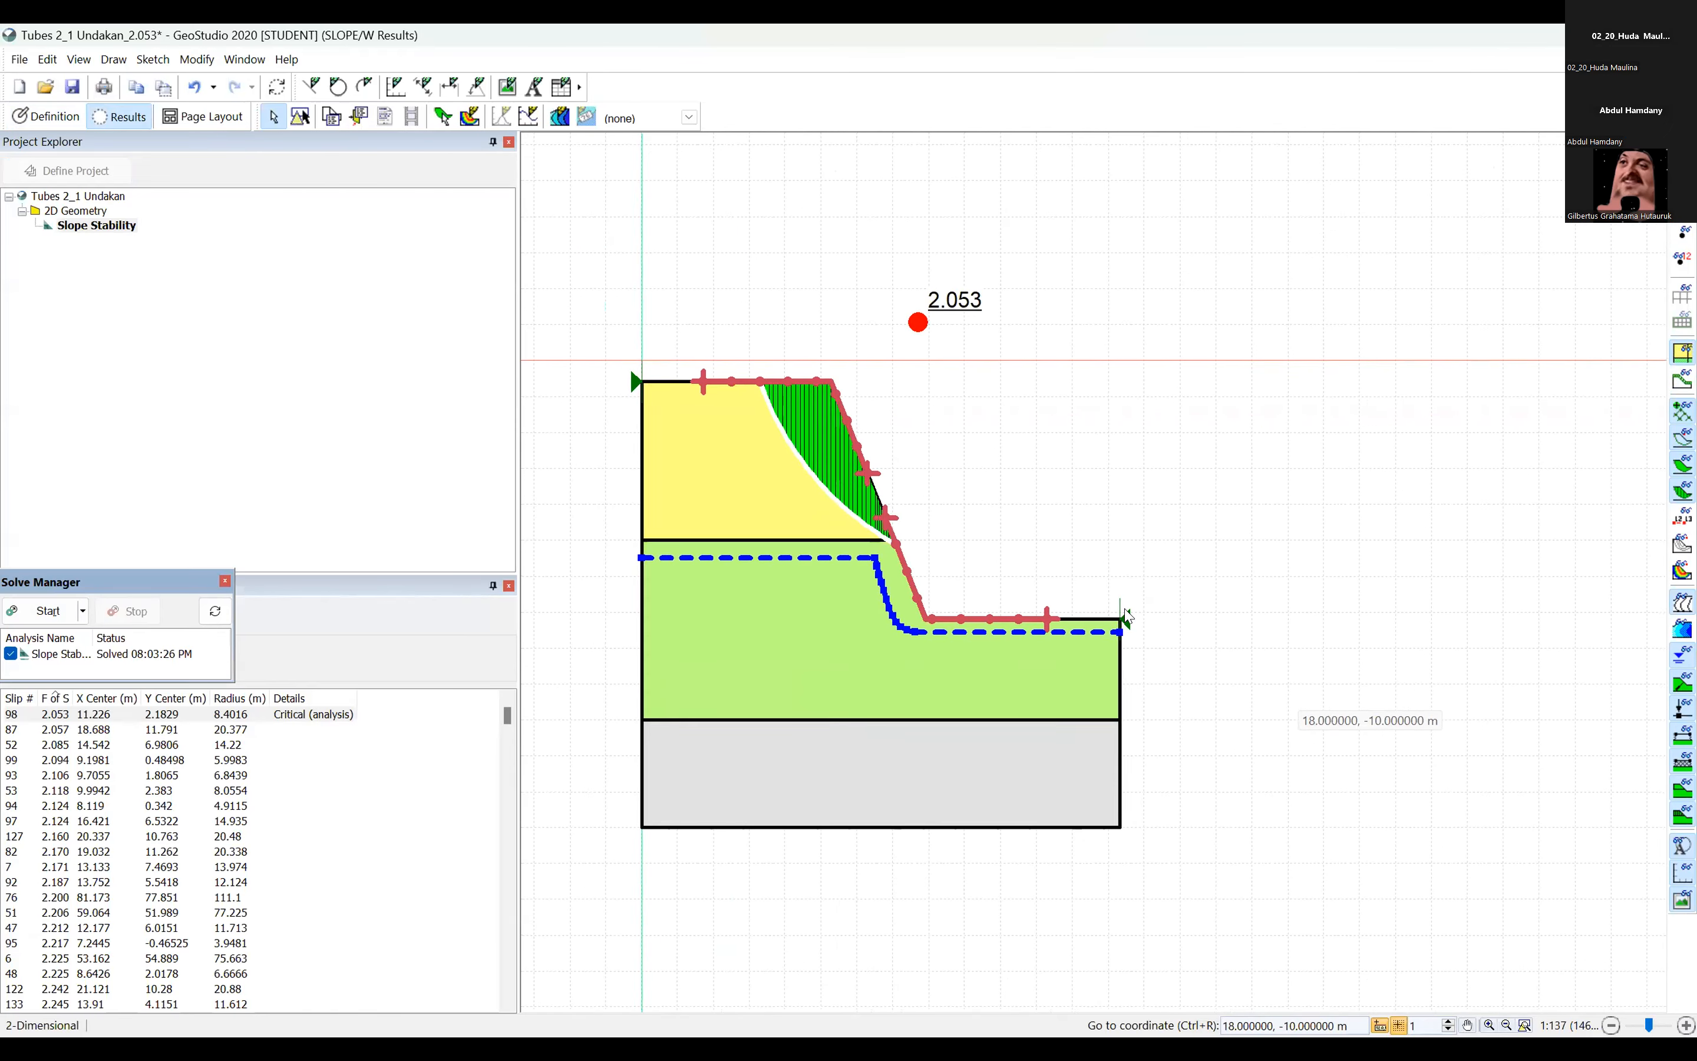
pyautogui.moveTo(969, 323); pyautogui.dragTo(986, 350)
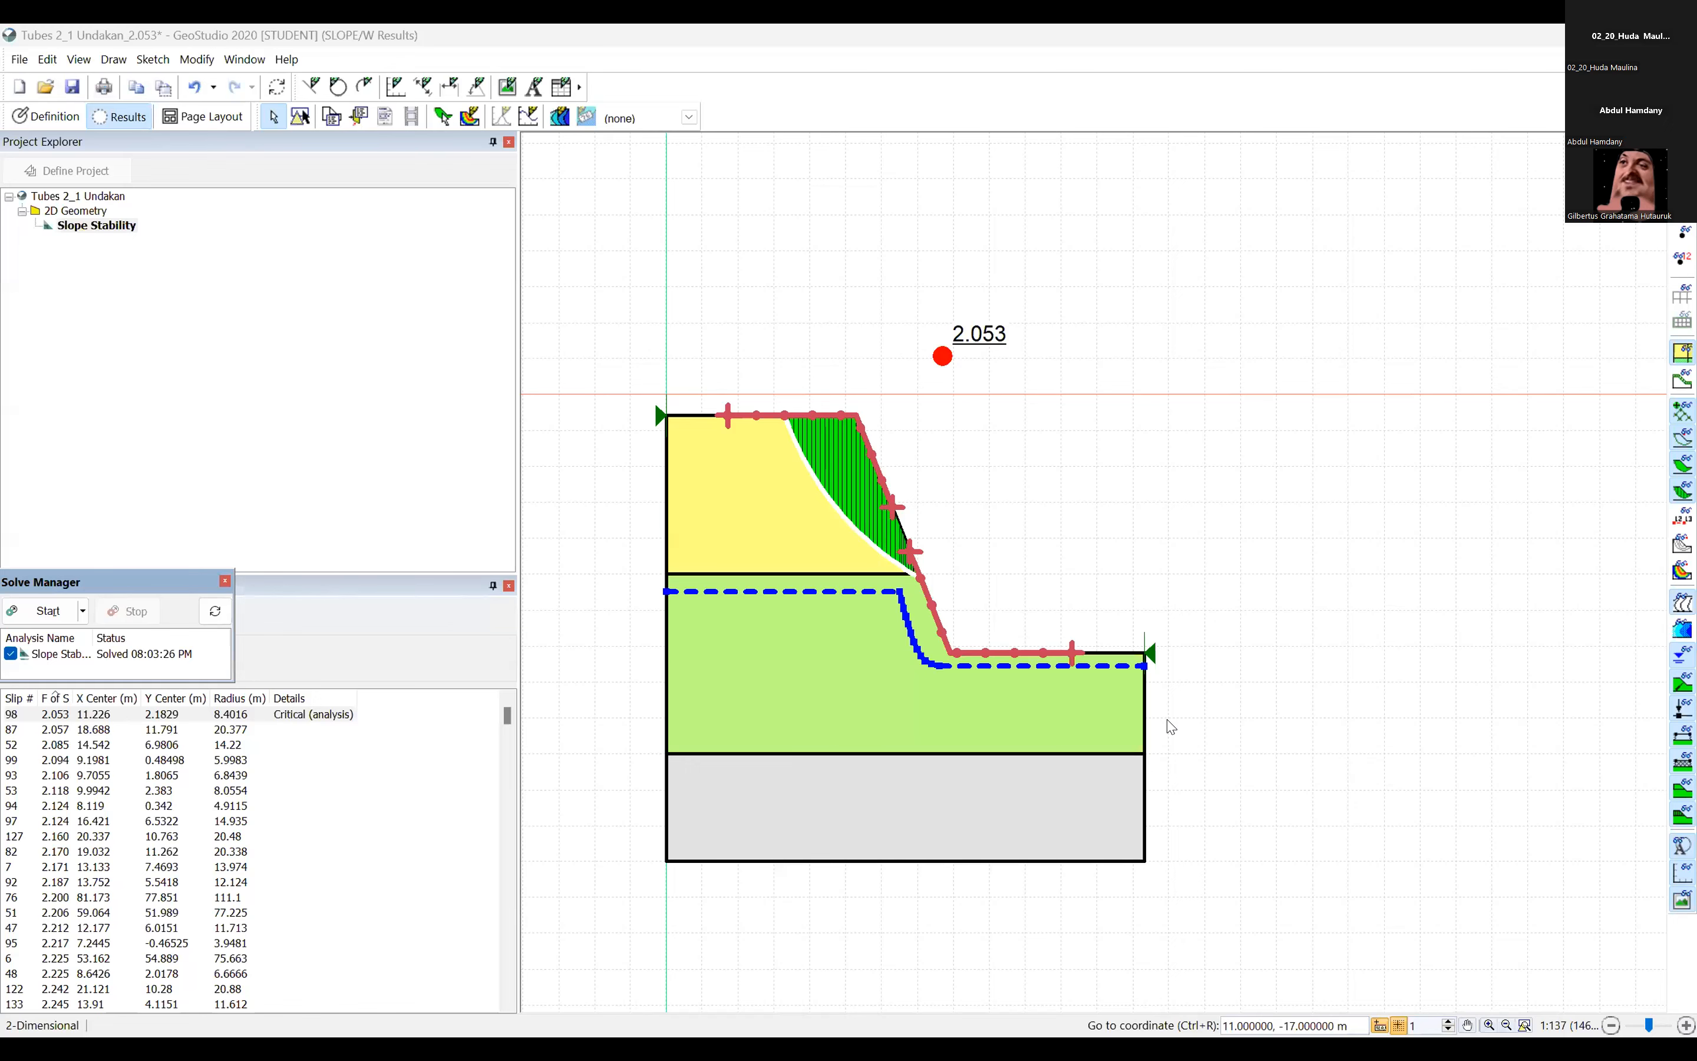
pyautogui.hotkey('alt', 'Tab')
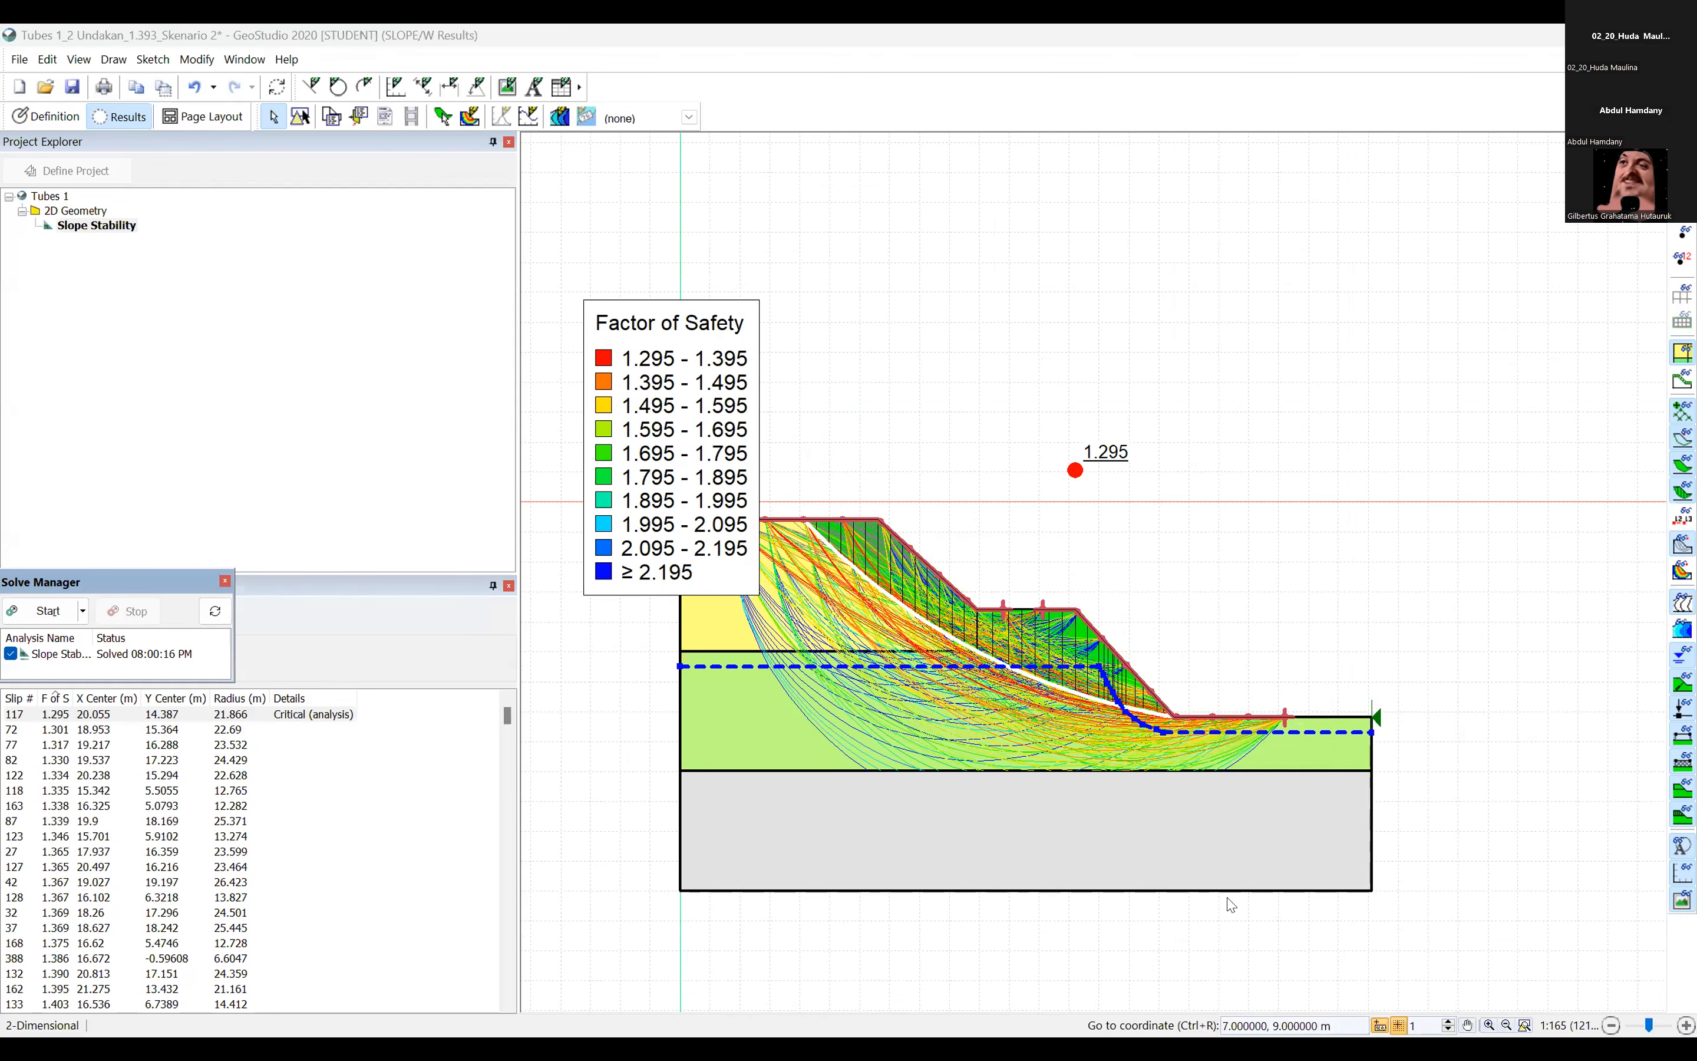
pyautogui.hotkey('alt', 'Tab')
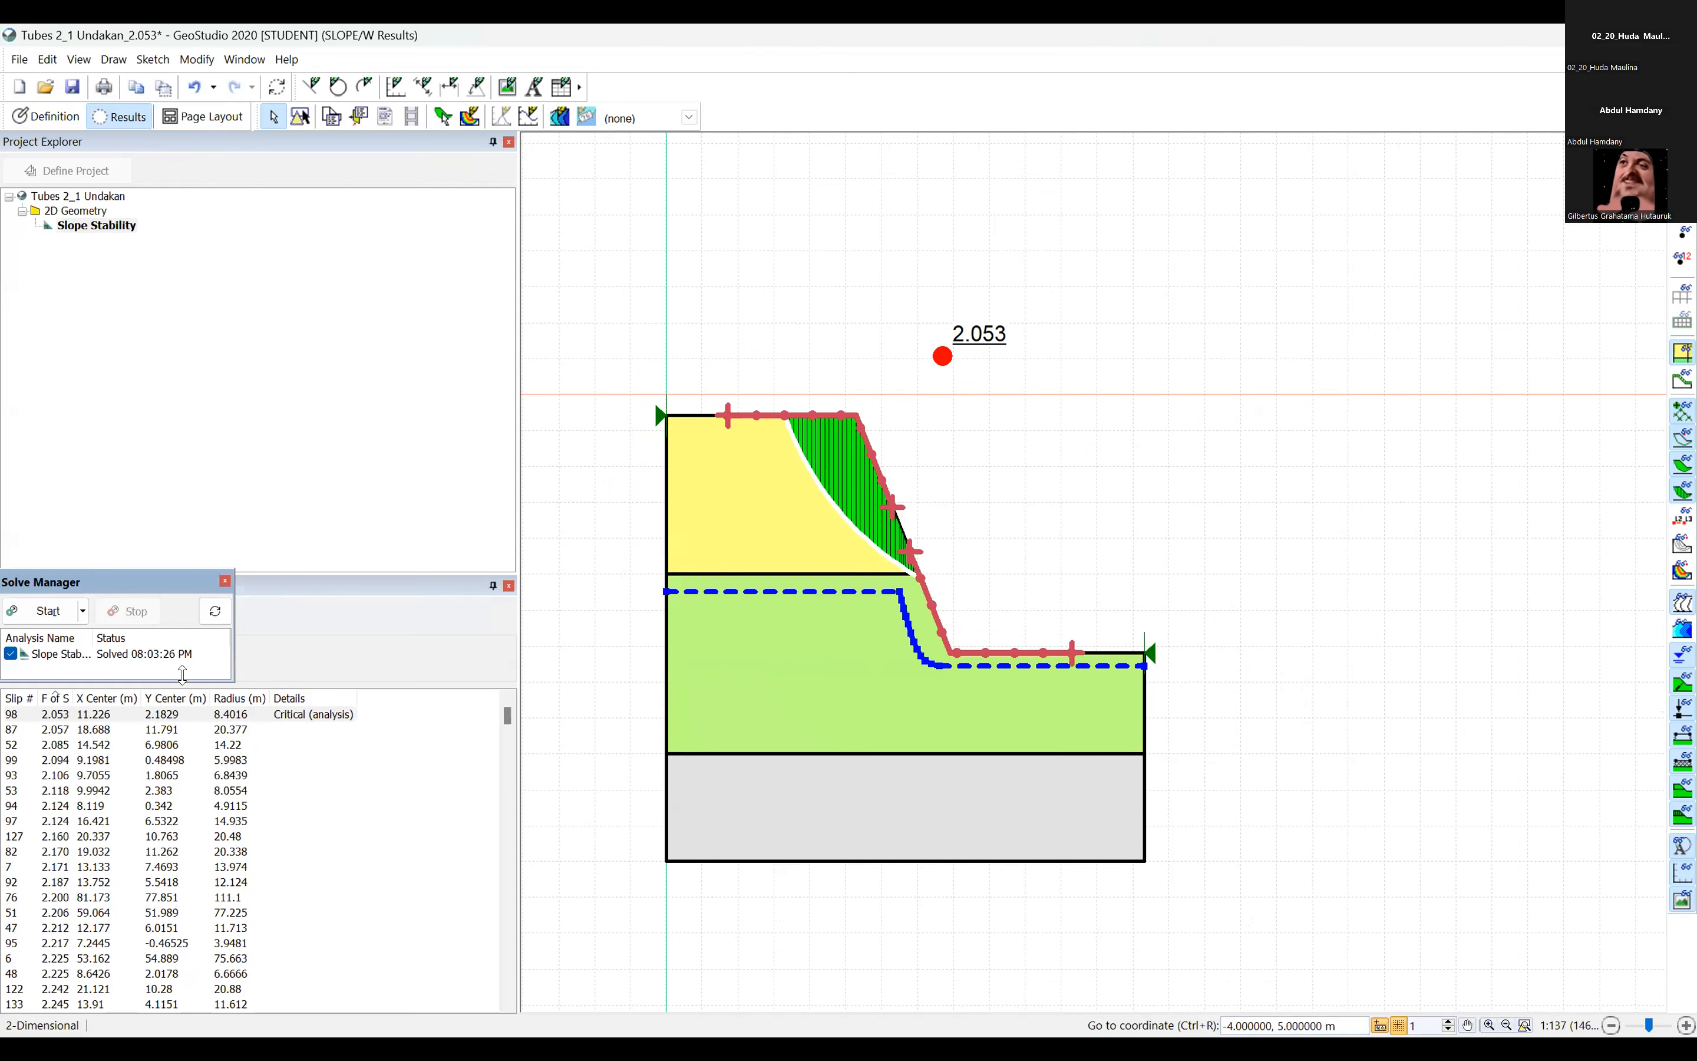
# Inspect the critical slip surface of Tubes 2_1 Undakan with the list showing all slip surfaces.
pyautogui.click(66, 717)
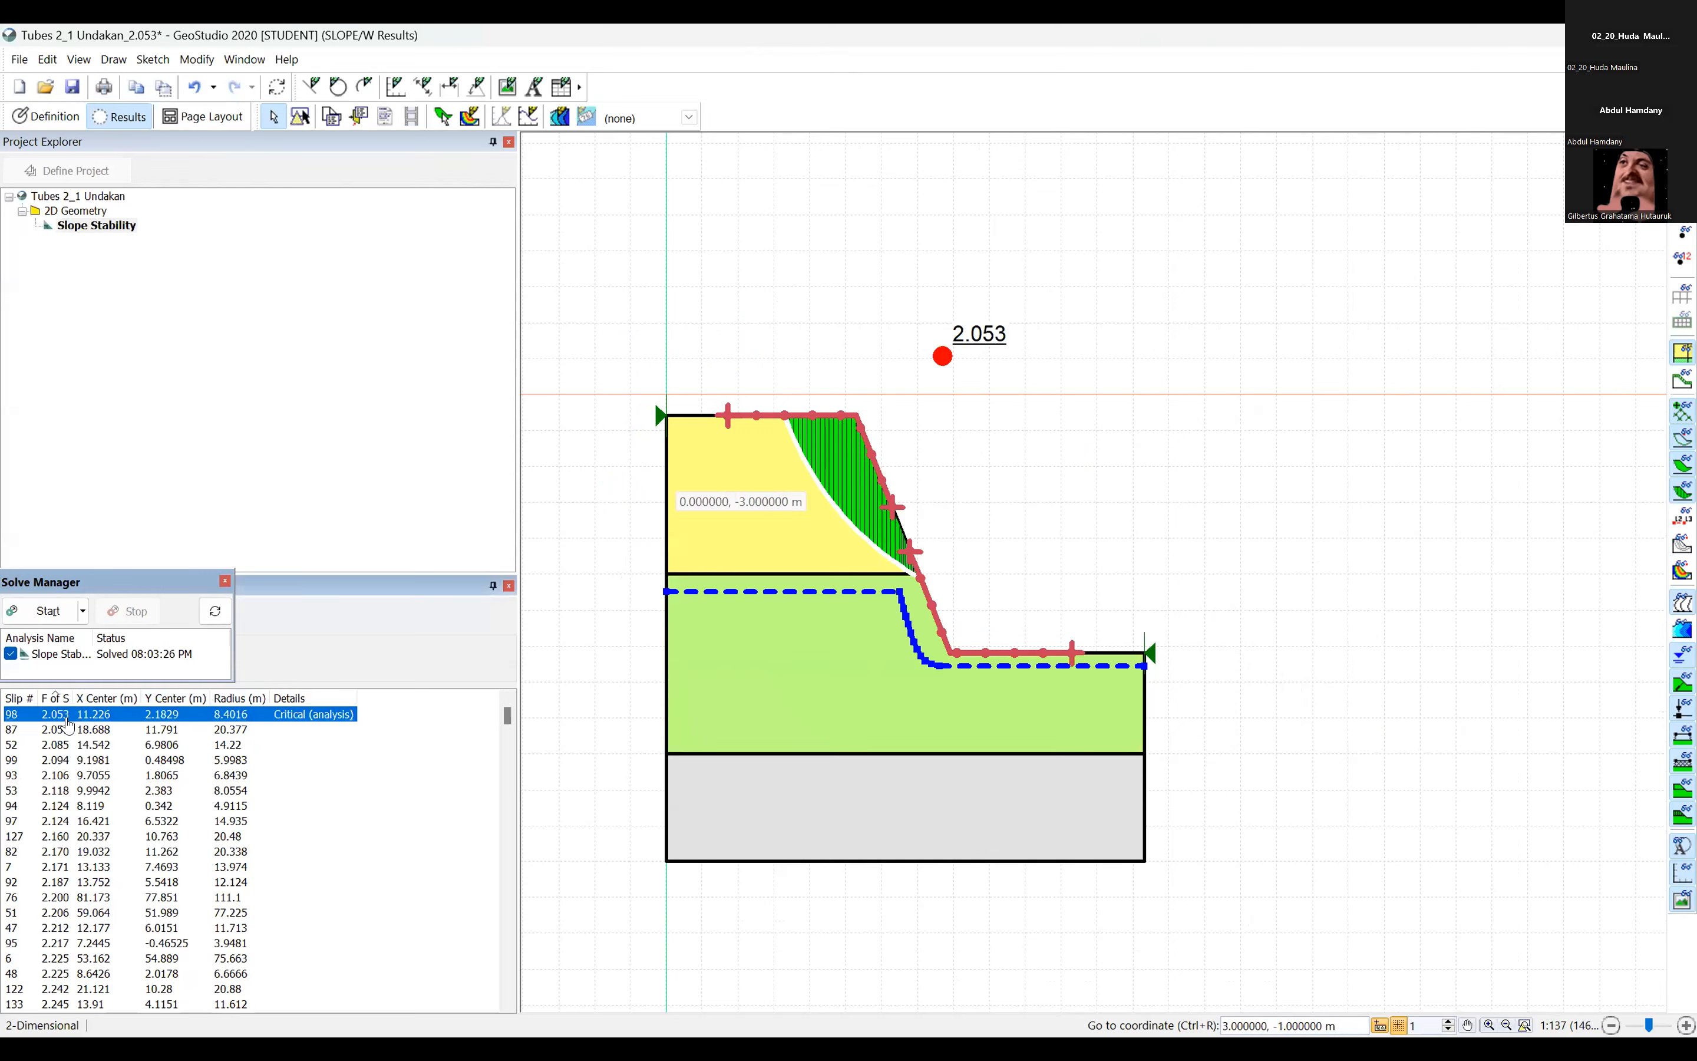
pyautogui.click(48, 715)
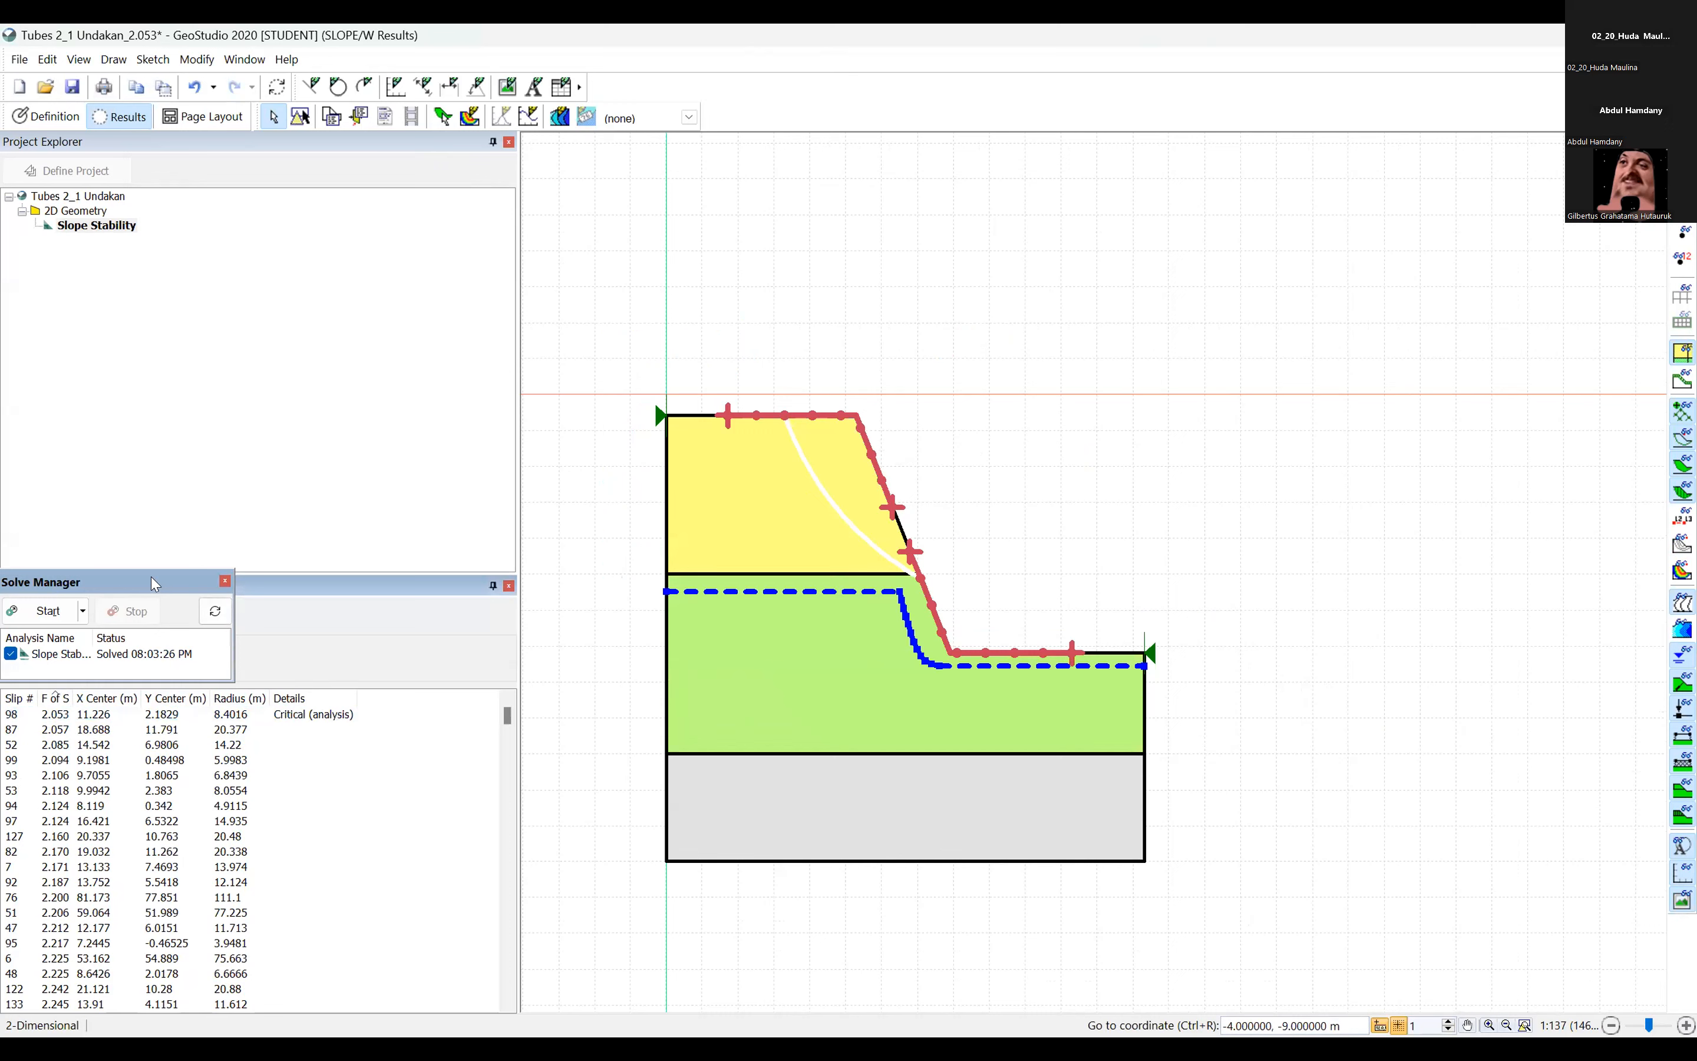
pyautogui.click(49, 715)
pyautogui.click(81, 610)
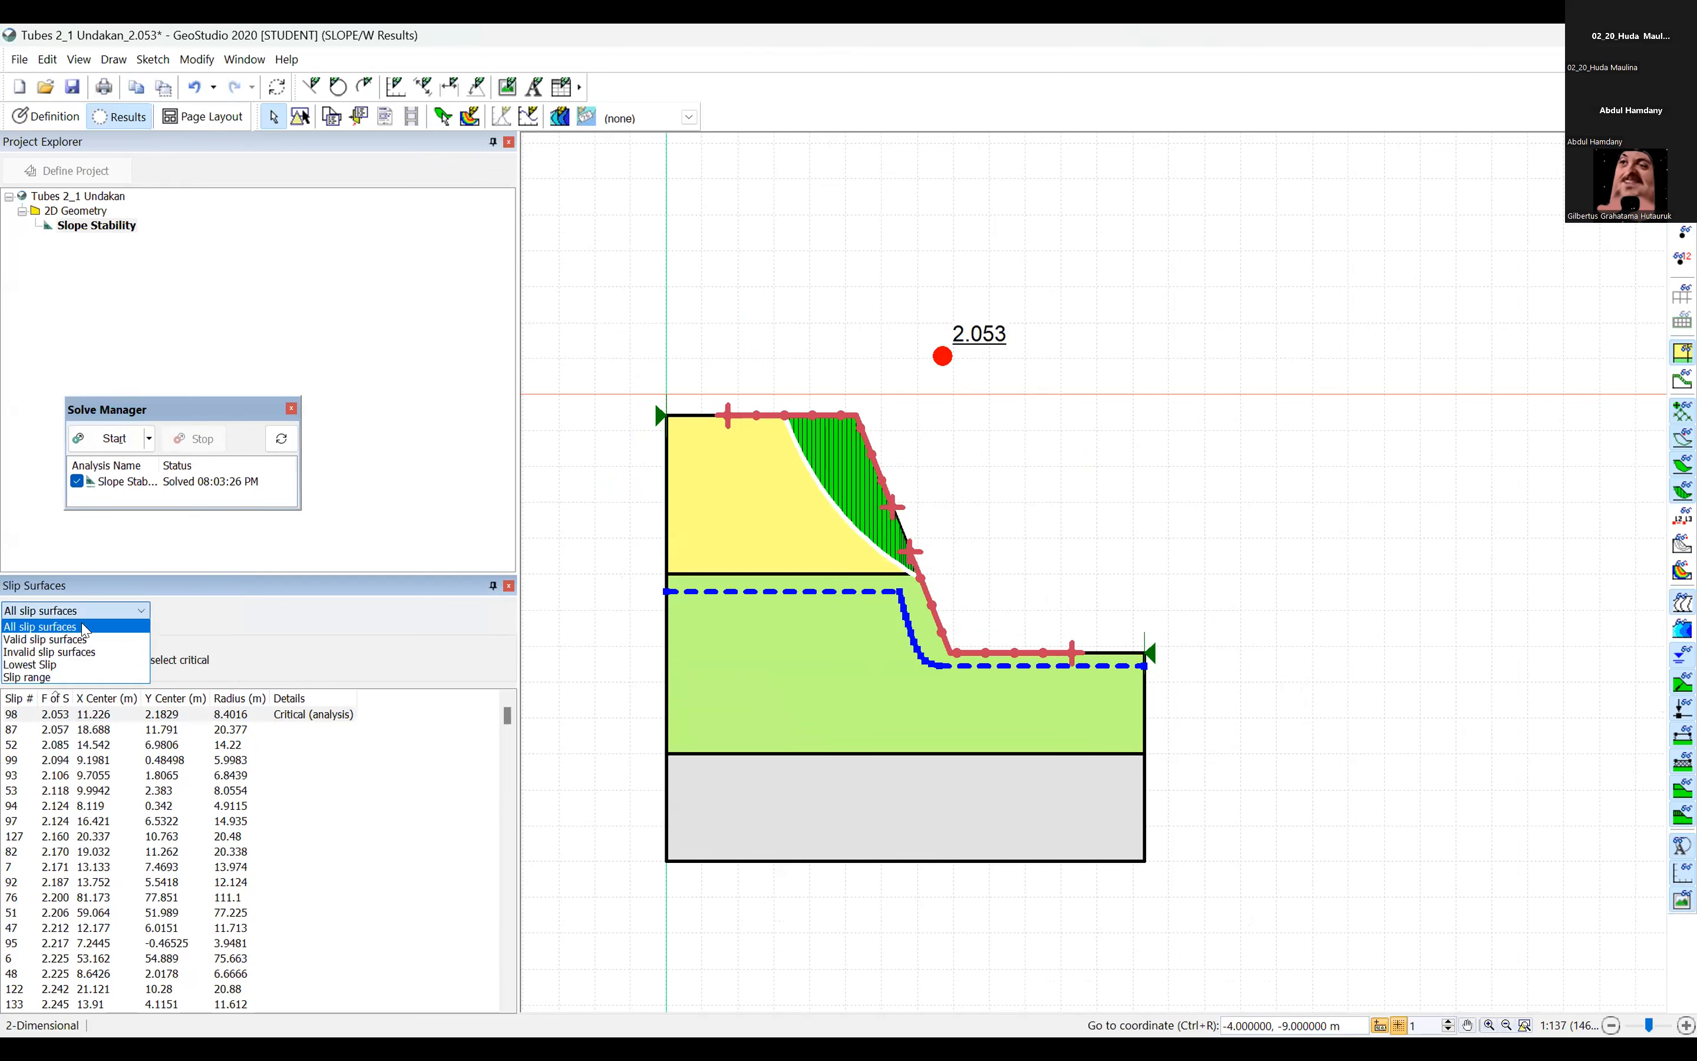
pyautogui.click(32, 627)
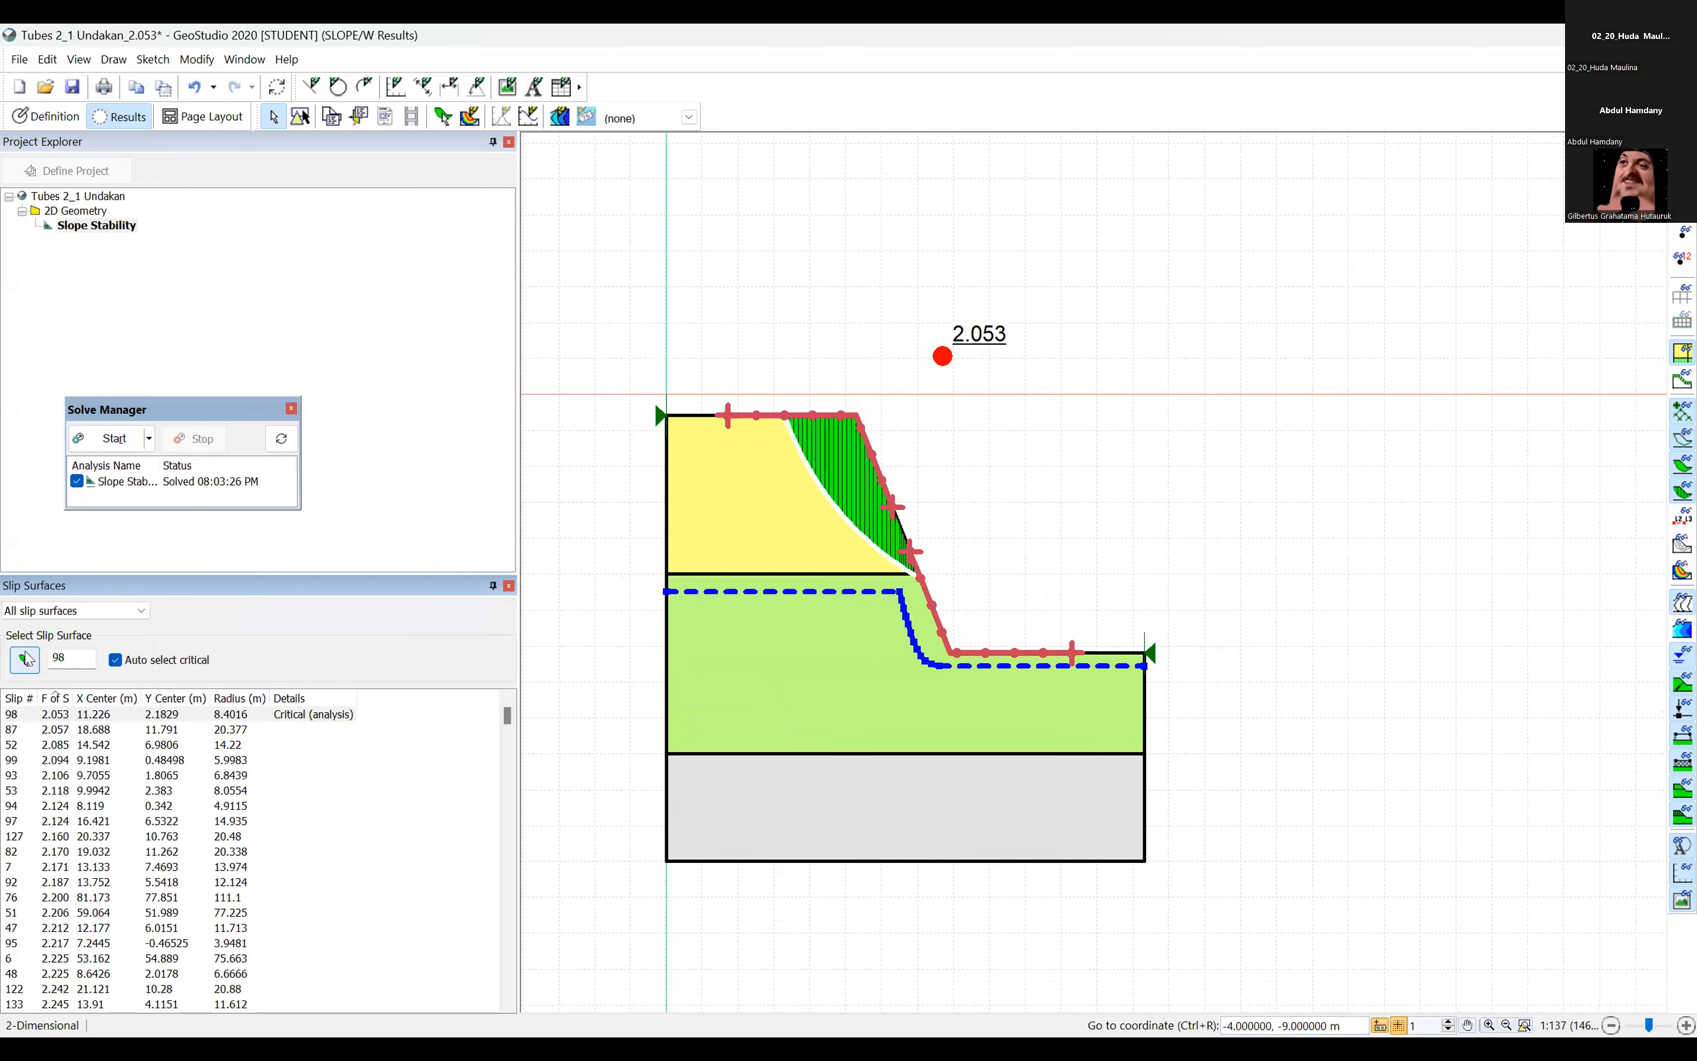
pyautogui.click(36, 613)
pyautogui.click(58, 628)
# Re-solve the slope stability analysis and display all slip surfaces in the color map without the Factor of Safety legend.
pyautogui.click(46, 116)
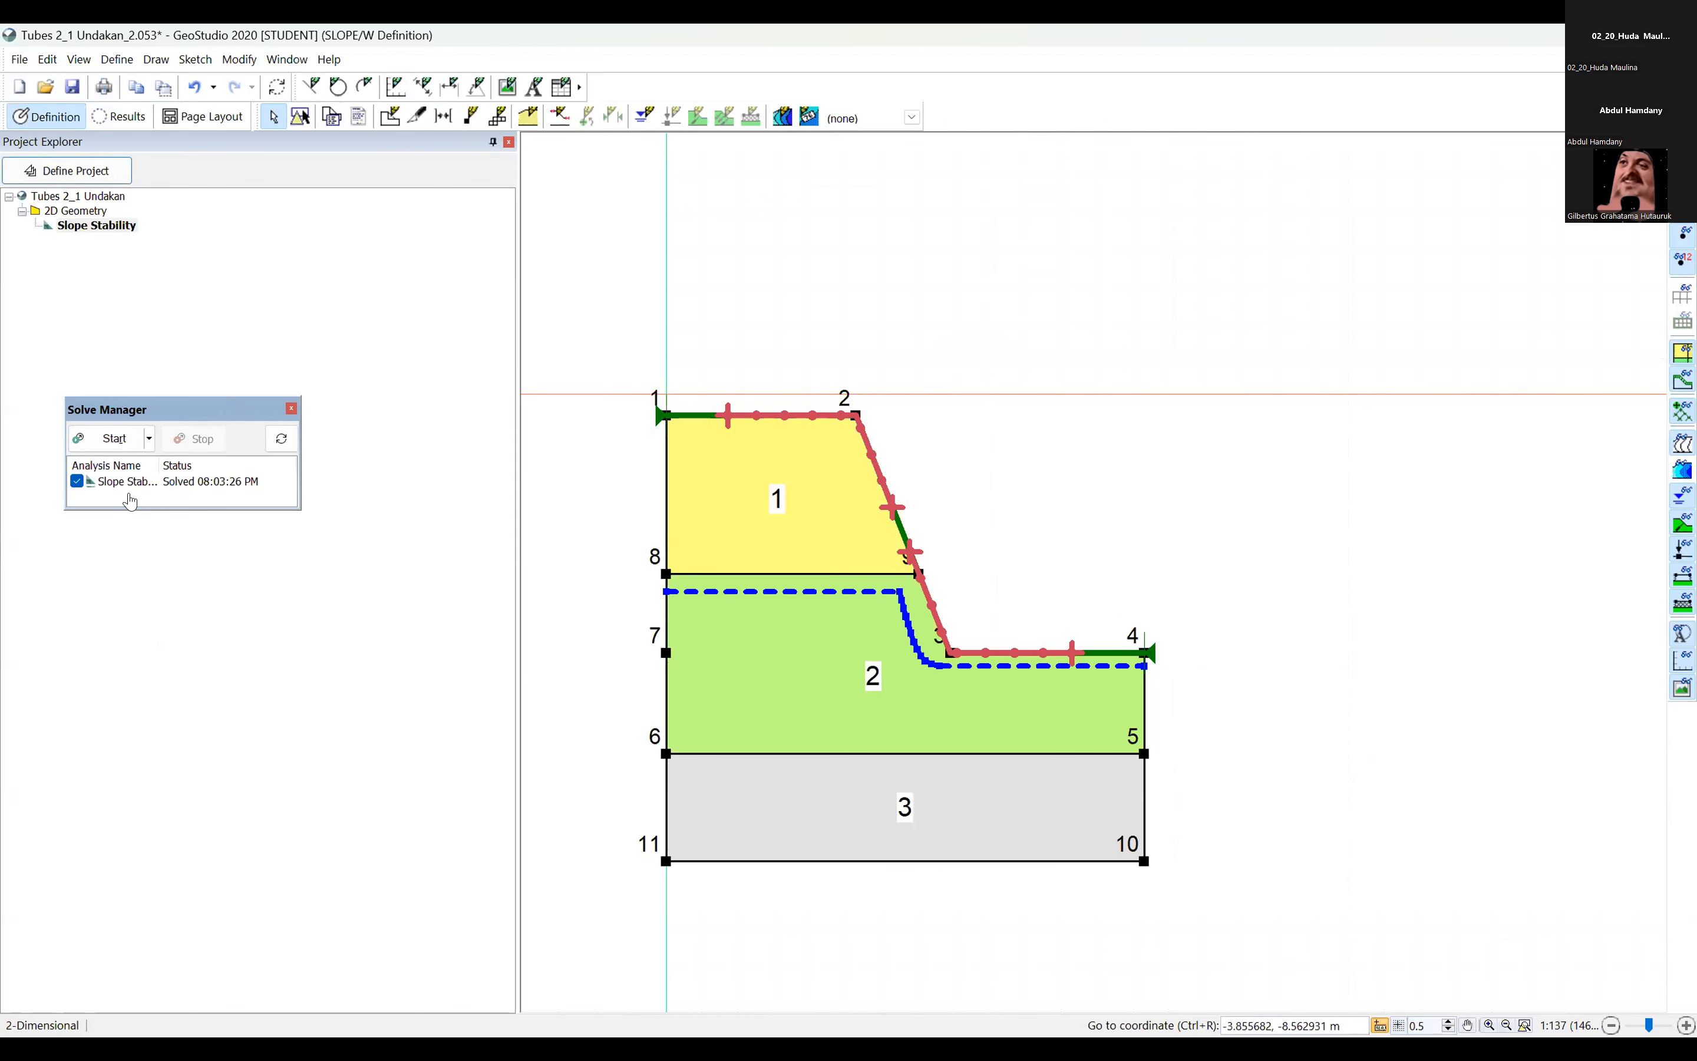
pyautogui.click(111, 441)
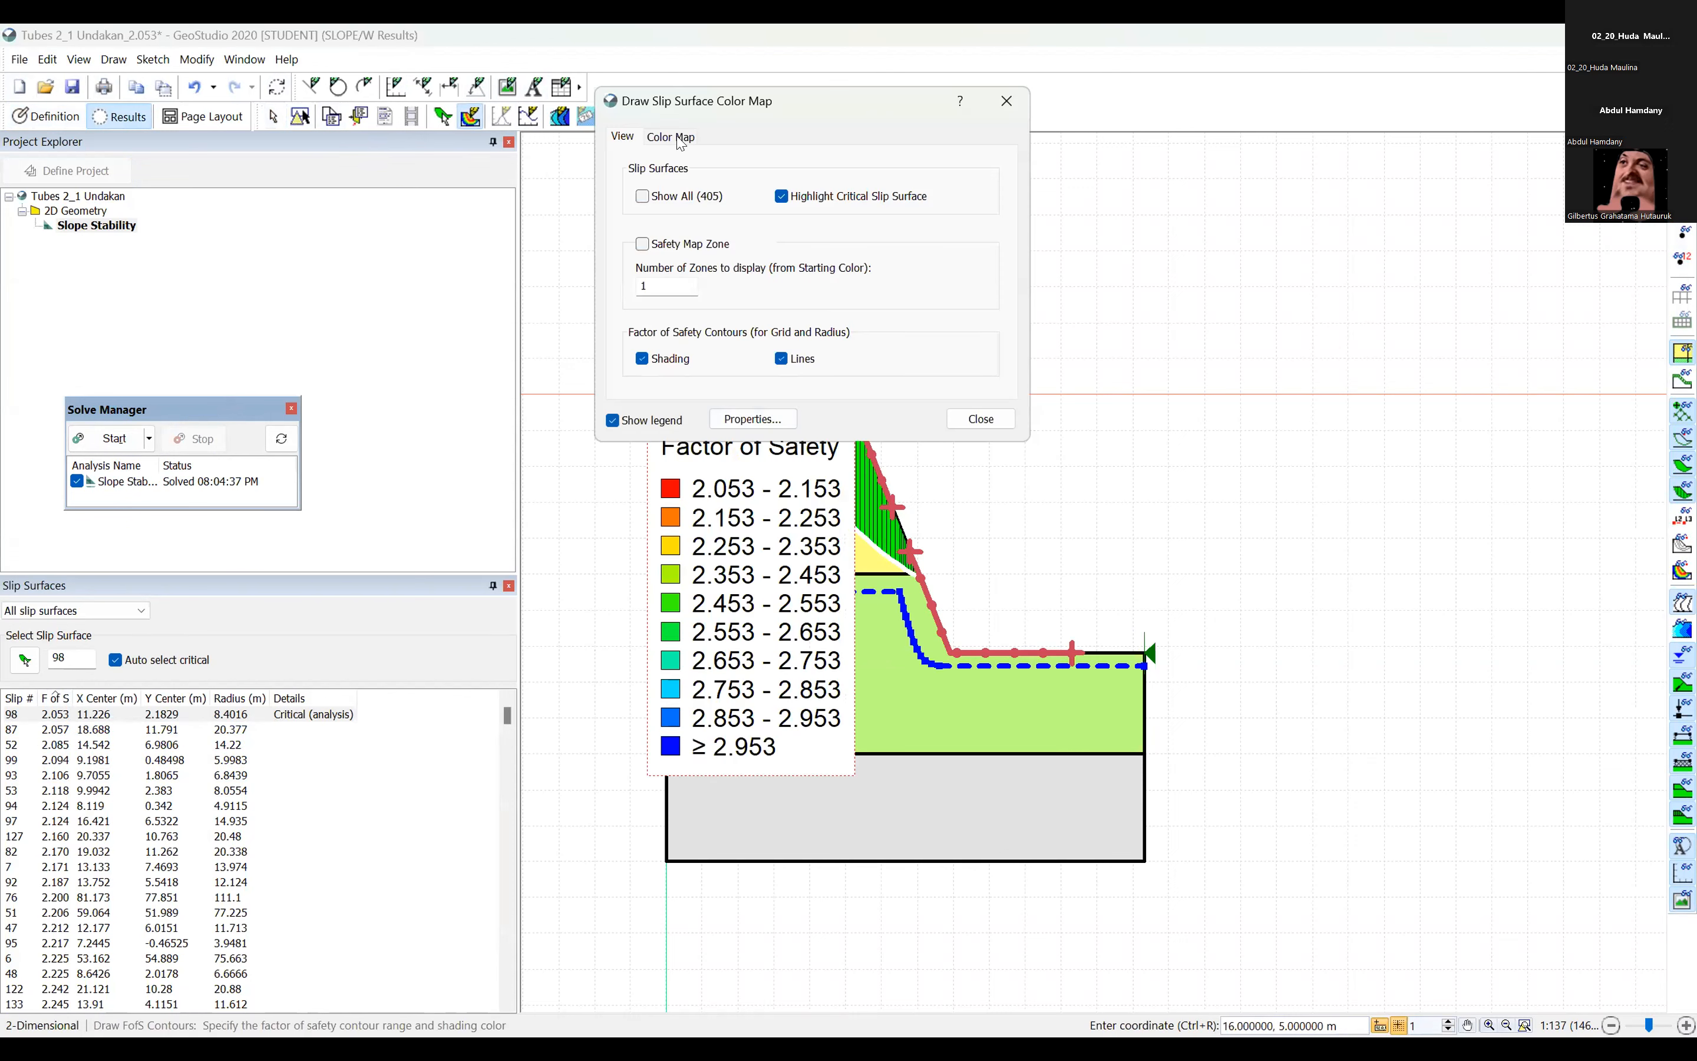
pyautogui.moveTo(814, 100); pyautogui.dragTo(404, 118)
pyautogui.click(259, 211)
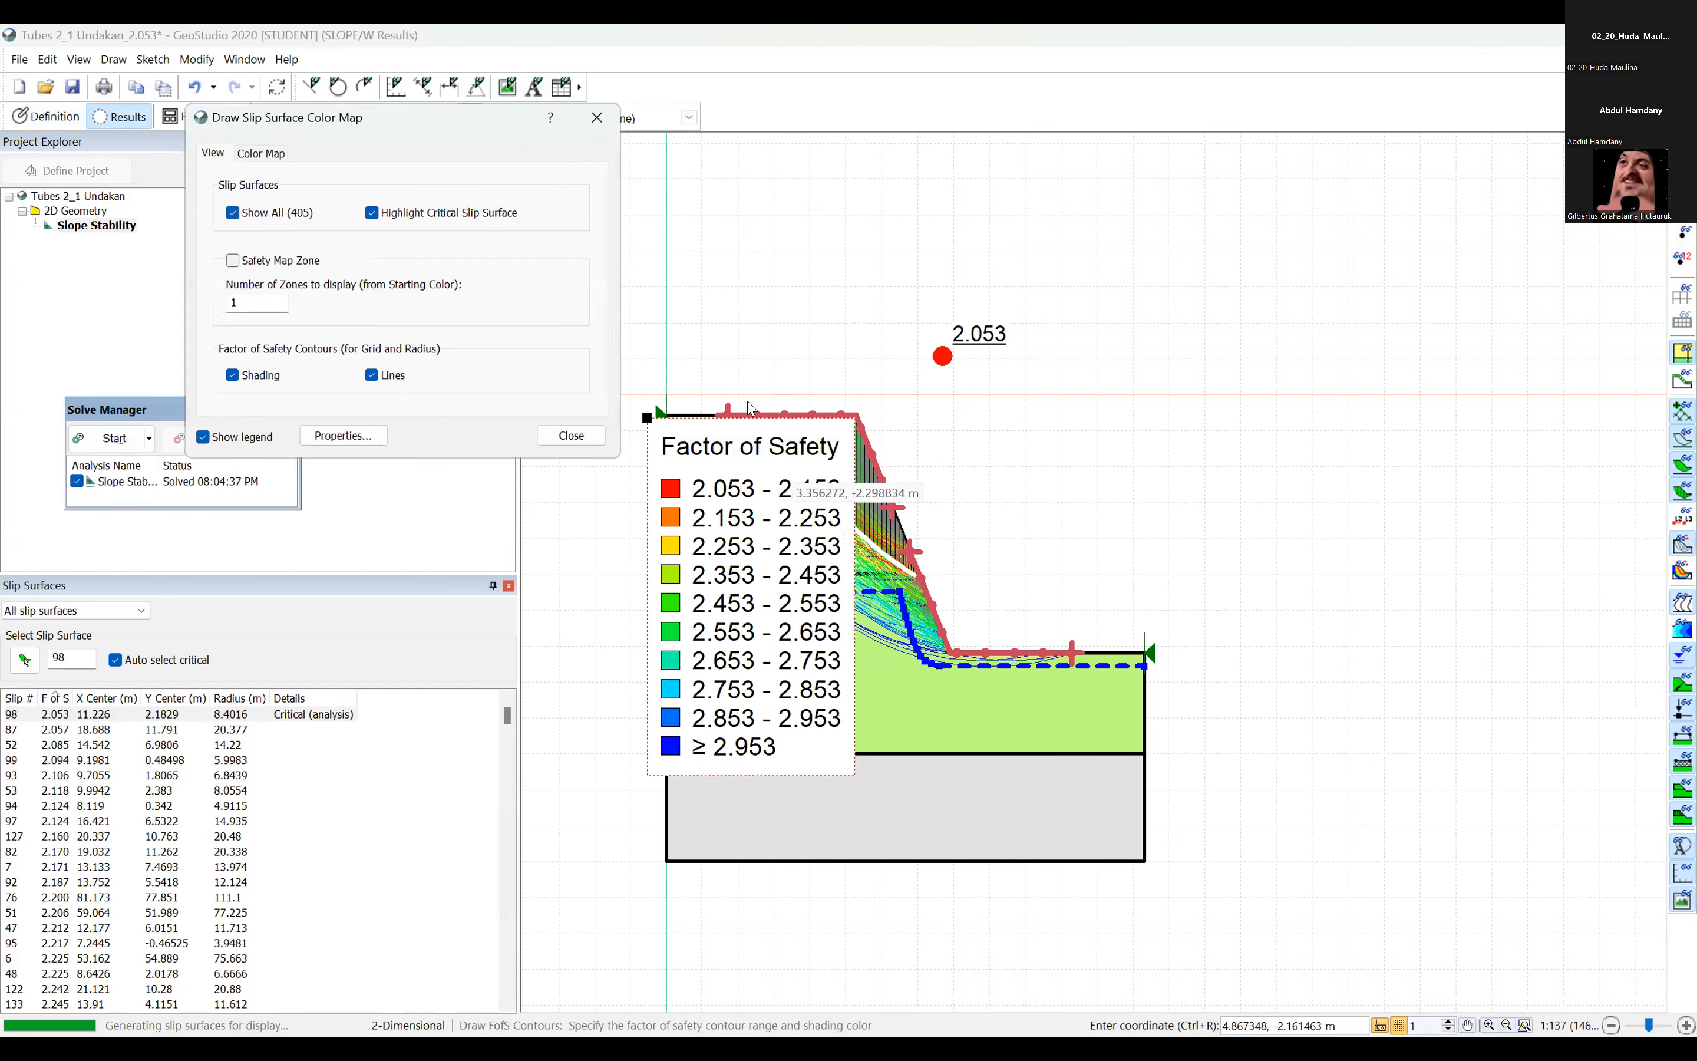
pyautogui.click(571, 435)
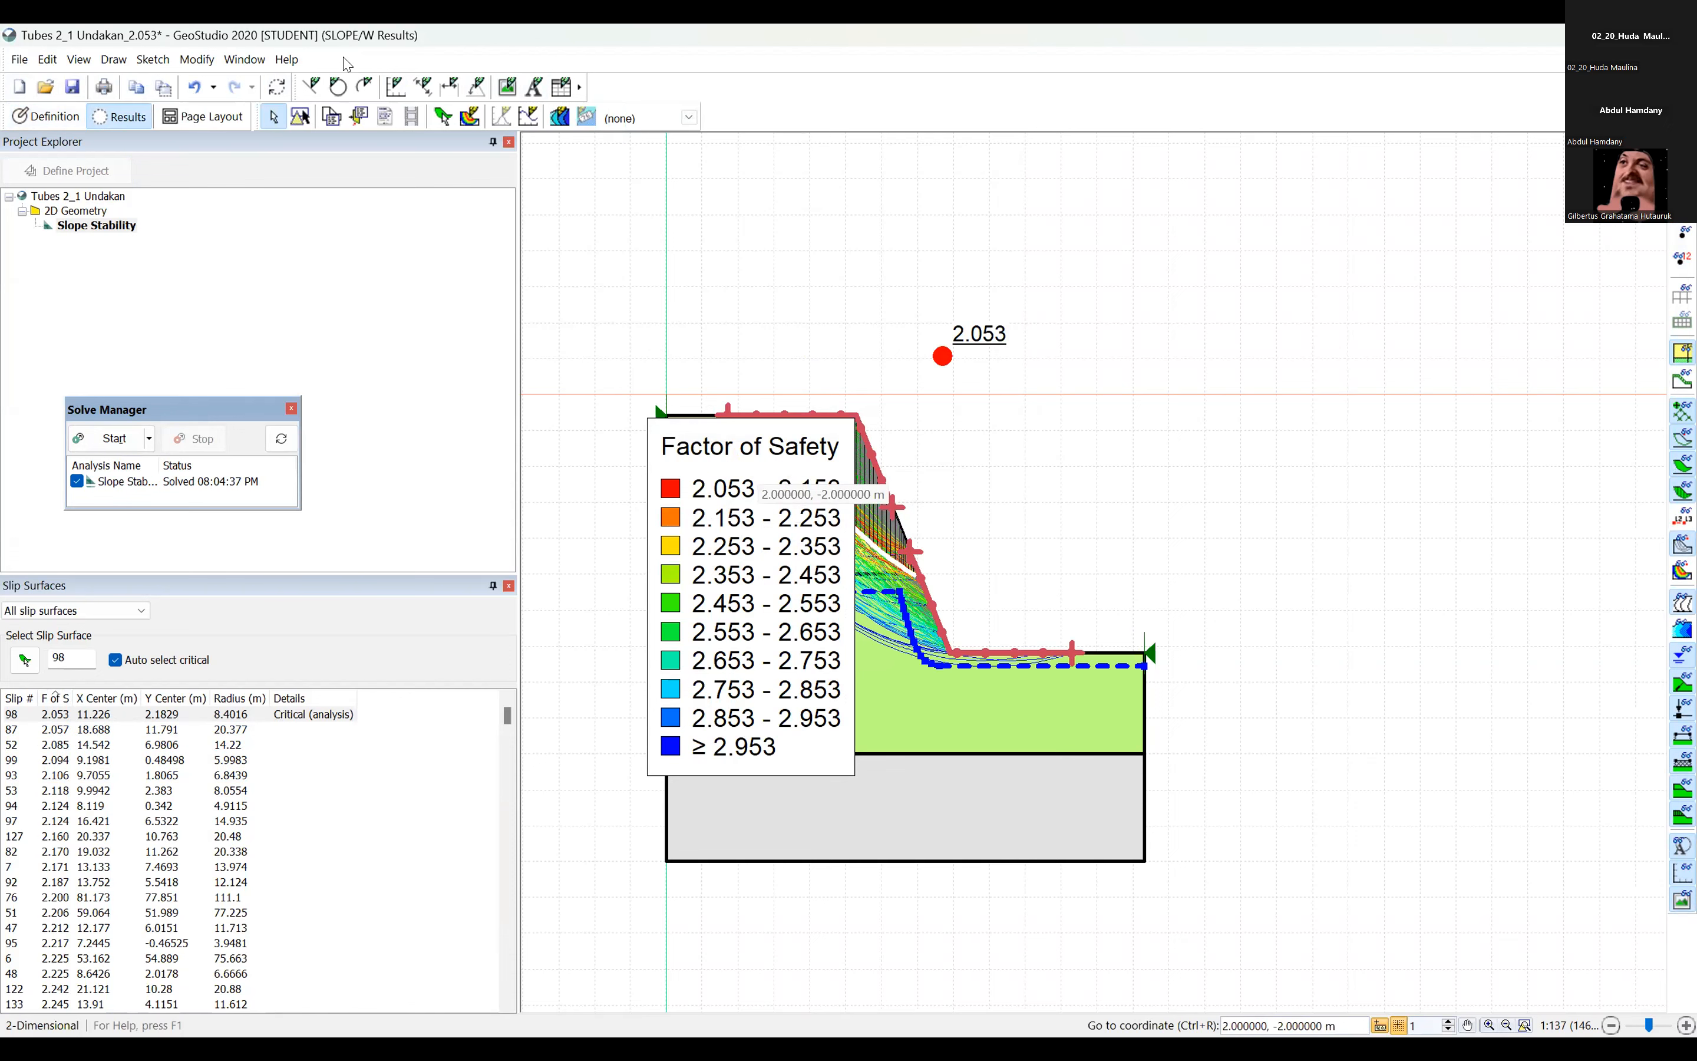
pyautogui.press('Delete')
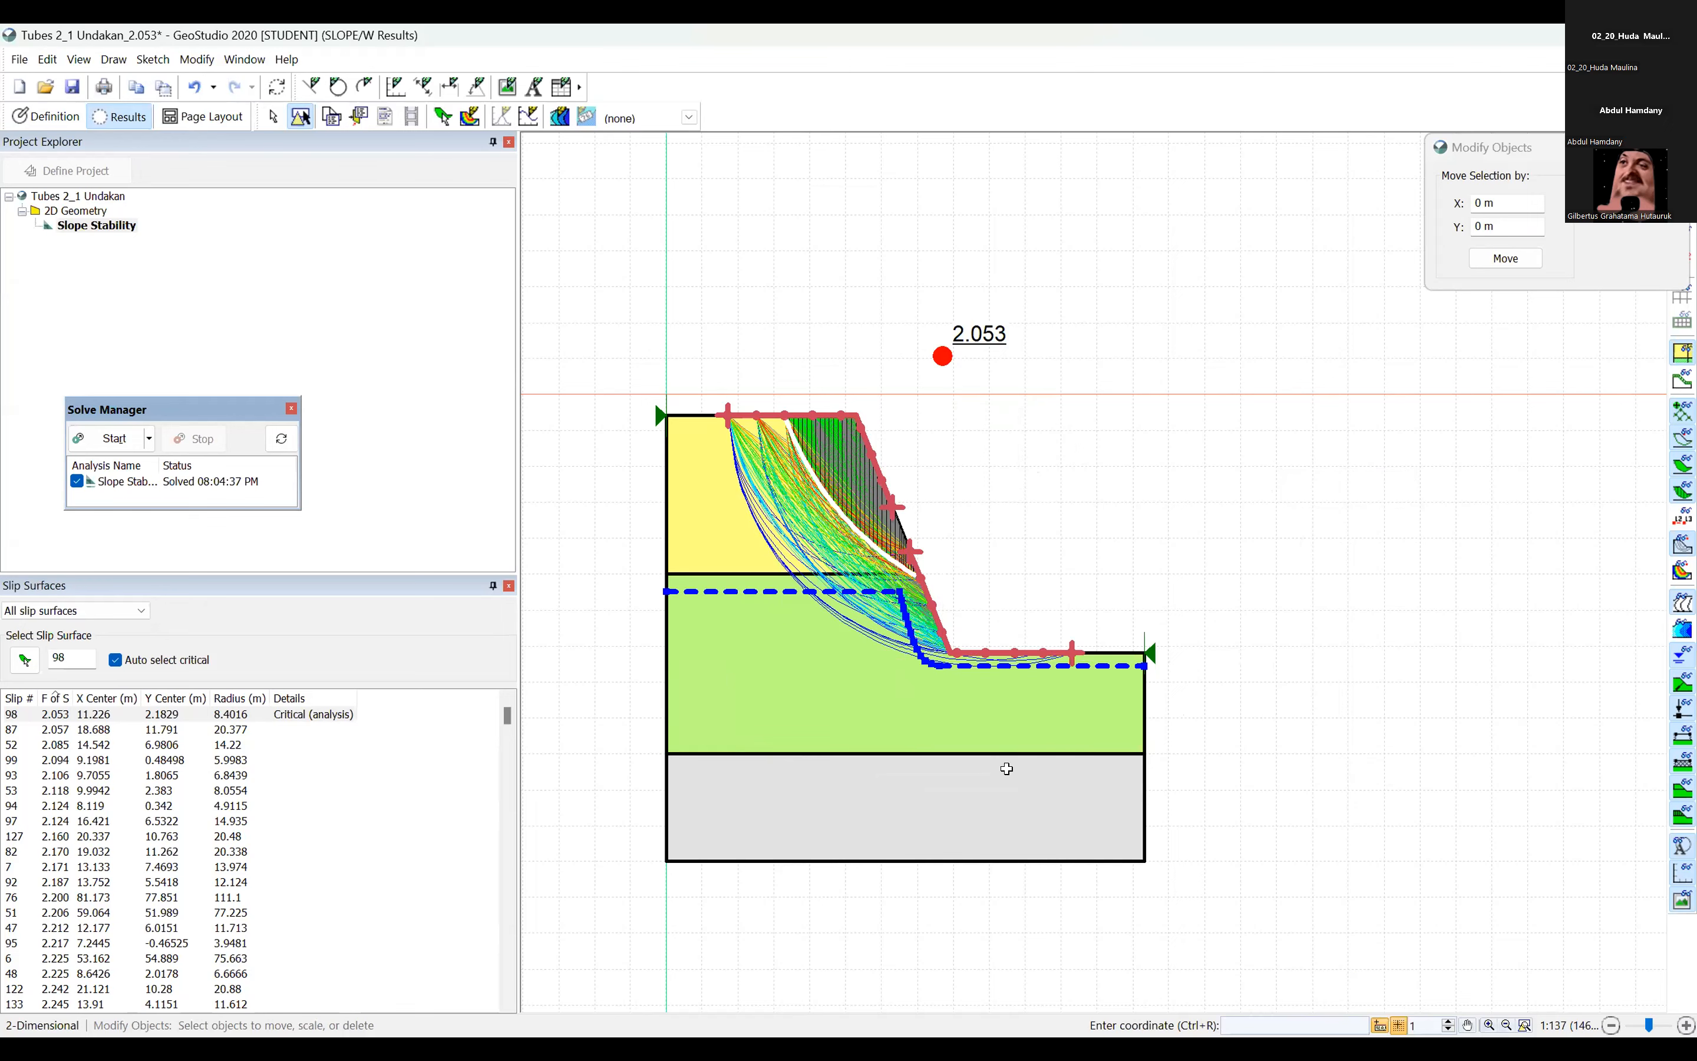
# Switch to the Excel workbook and review the >5-10 m and >10-21 m layers in the Data Pengamatan 2 summary.
pyautogui.hotkey('alt', 'Tab')
pyautogui.click(528, 447)
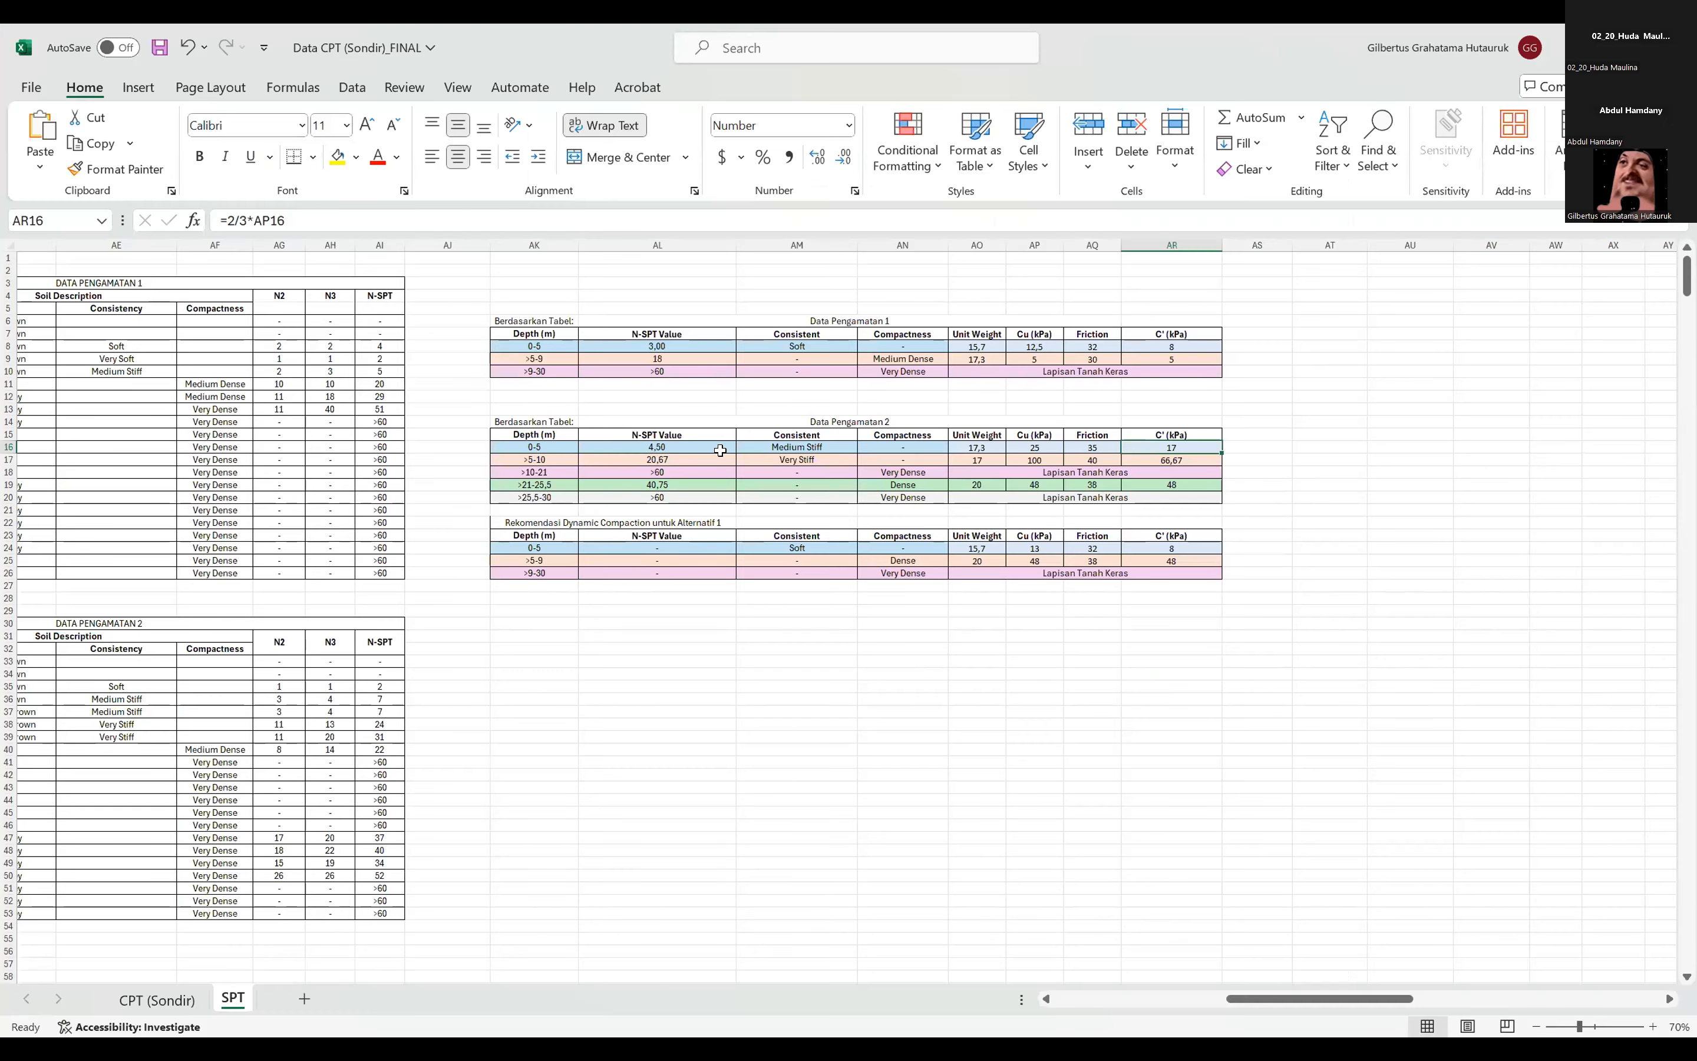
pyautogui.moveTo(1181, 489); pyautogui.dragTo(557, 473)
pyautogui.click(1288, 475)
# Examine the soil layers and SPT charts of the DATA 1 and DATA 2 borehole logs on the SPT sheet.
pyautogui.moveTo(1333, 1002); pyautogui.dragTo(1121, 960)
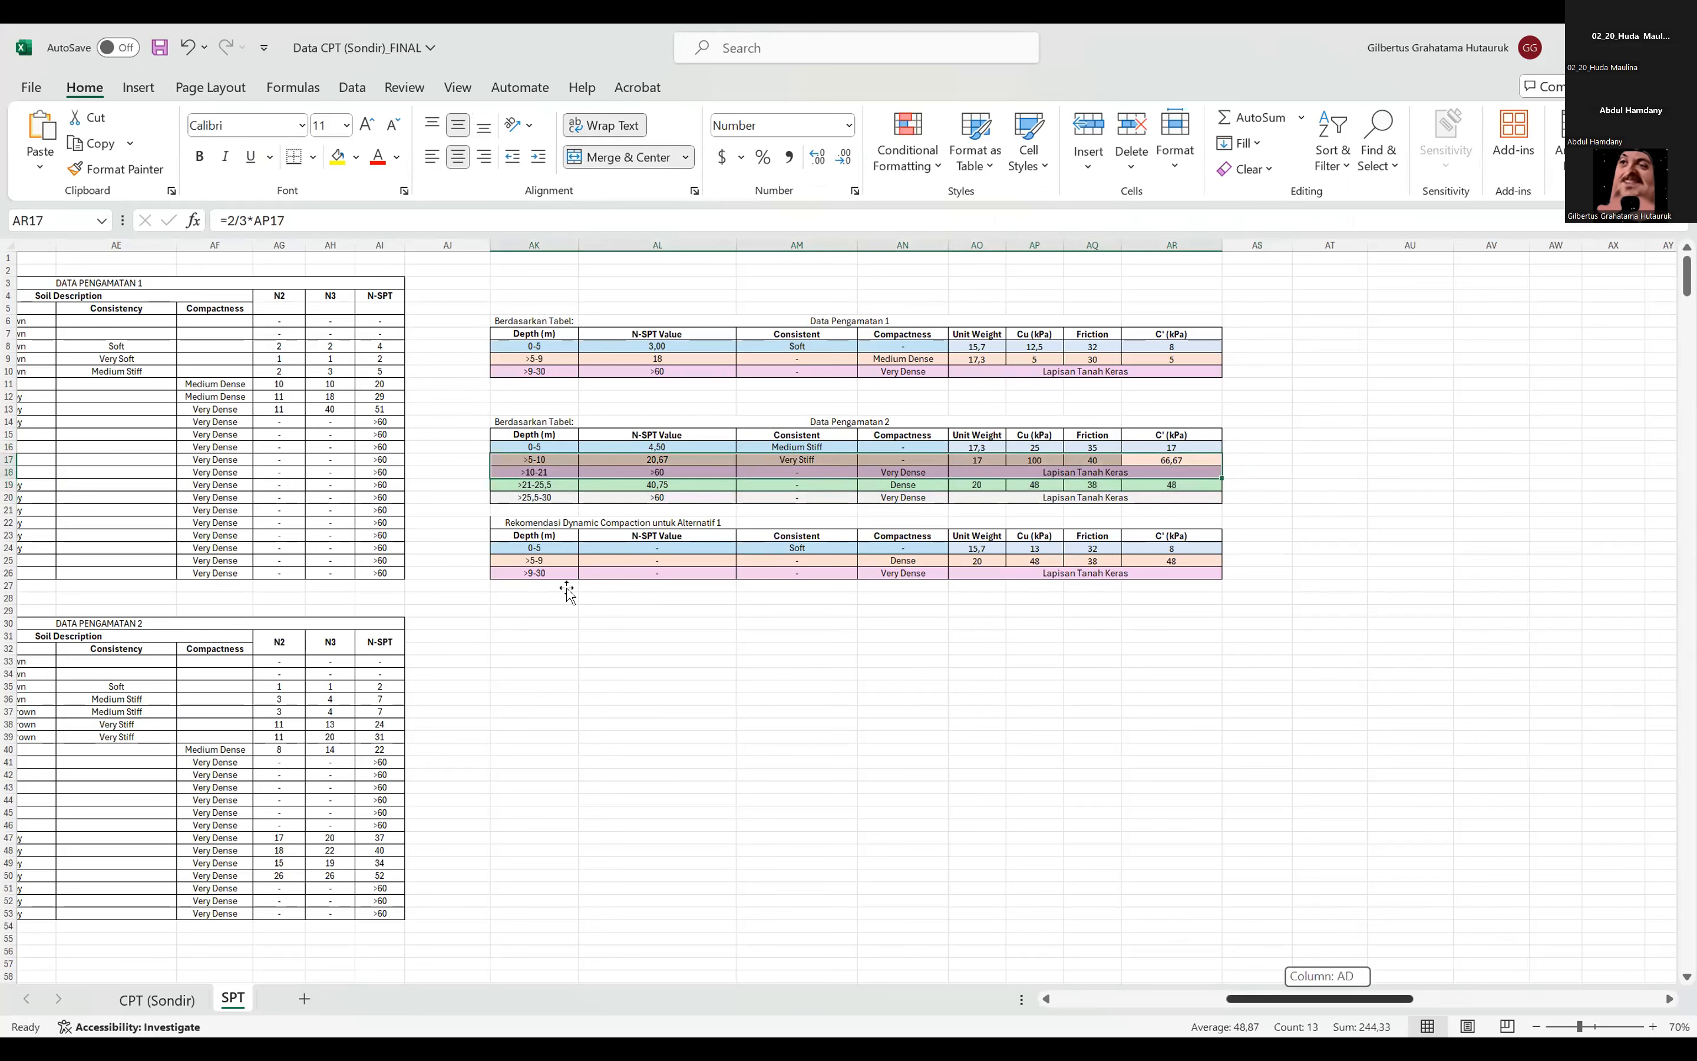
pyautogui.click(565, 587)
pyautogui.click(705, 548)
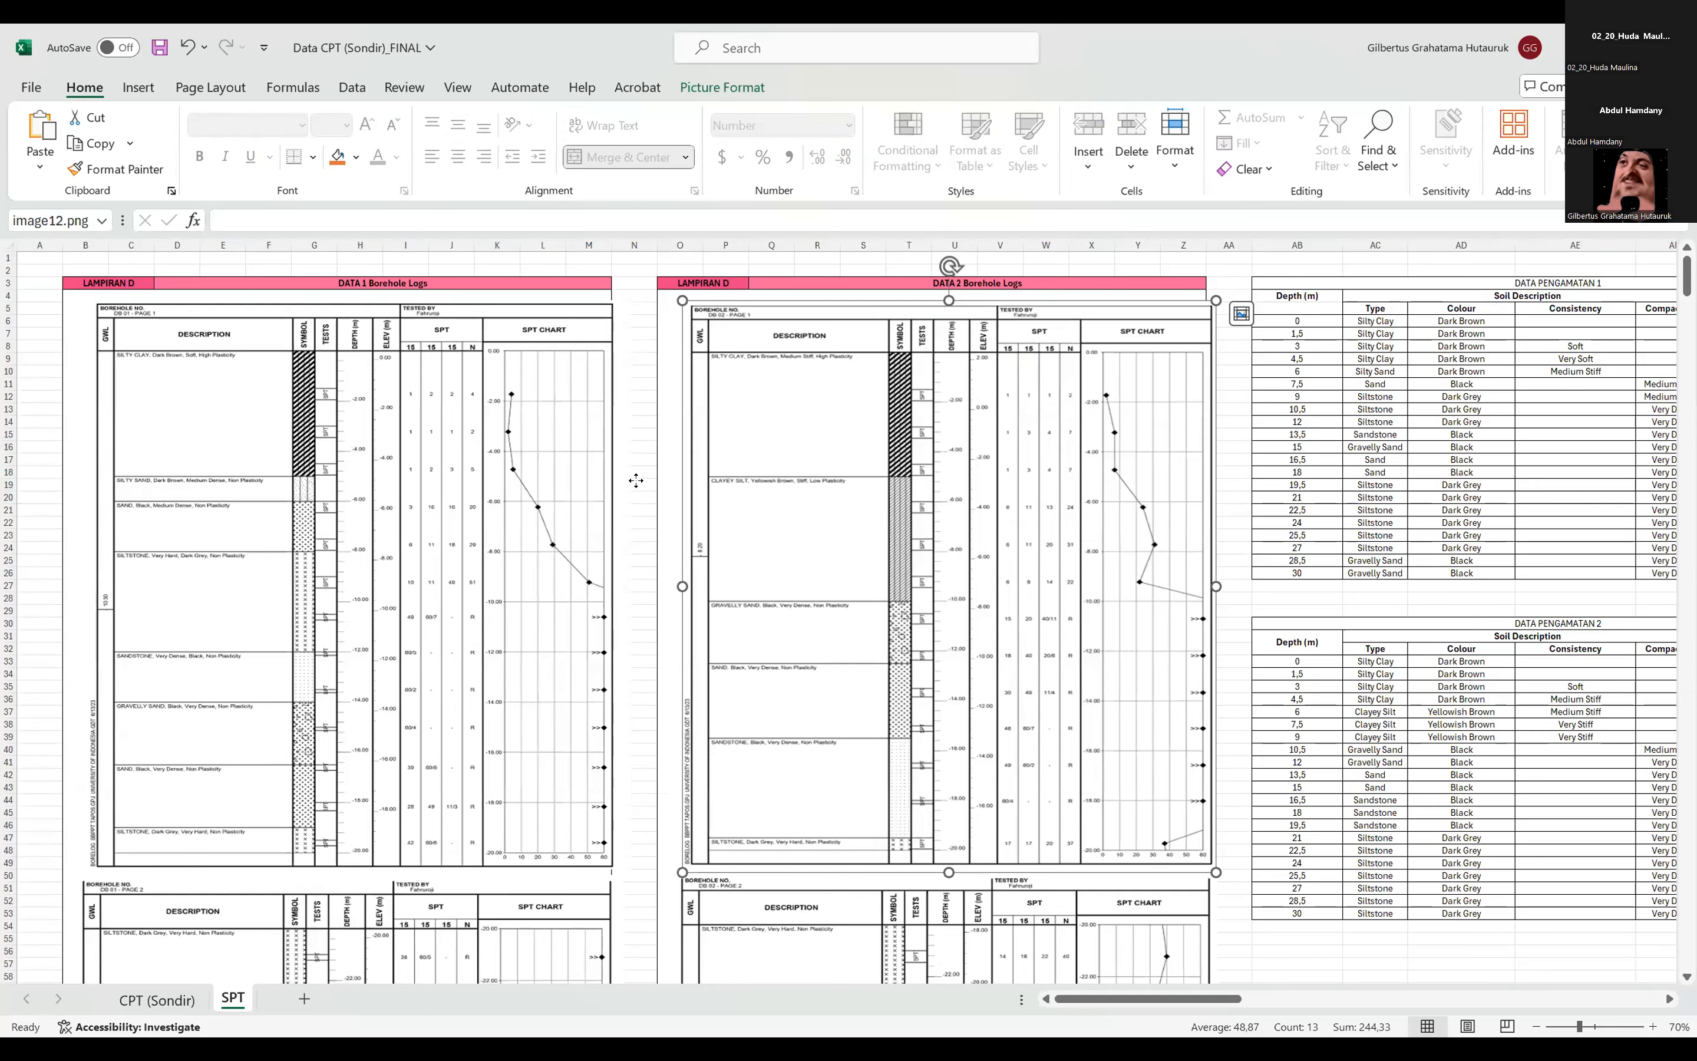
pyautogui.click(612, 504)
pyautogui.scroll(-1, 1095, 979)
pyautogui.scroll(1, 1122, 1003)
pyautogui.click(639, 713)
pyautogui.click(519, 627)
pyautogui.click(690, 646)
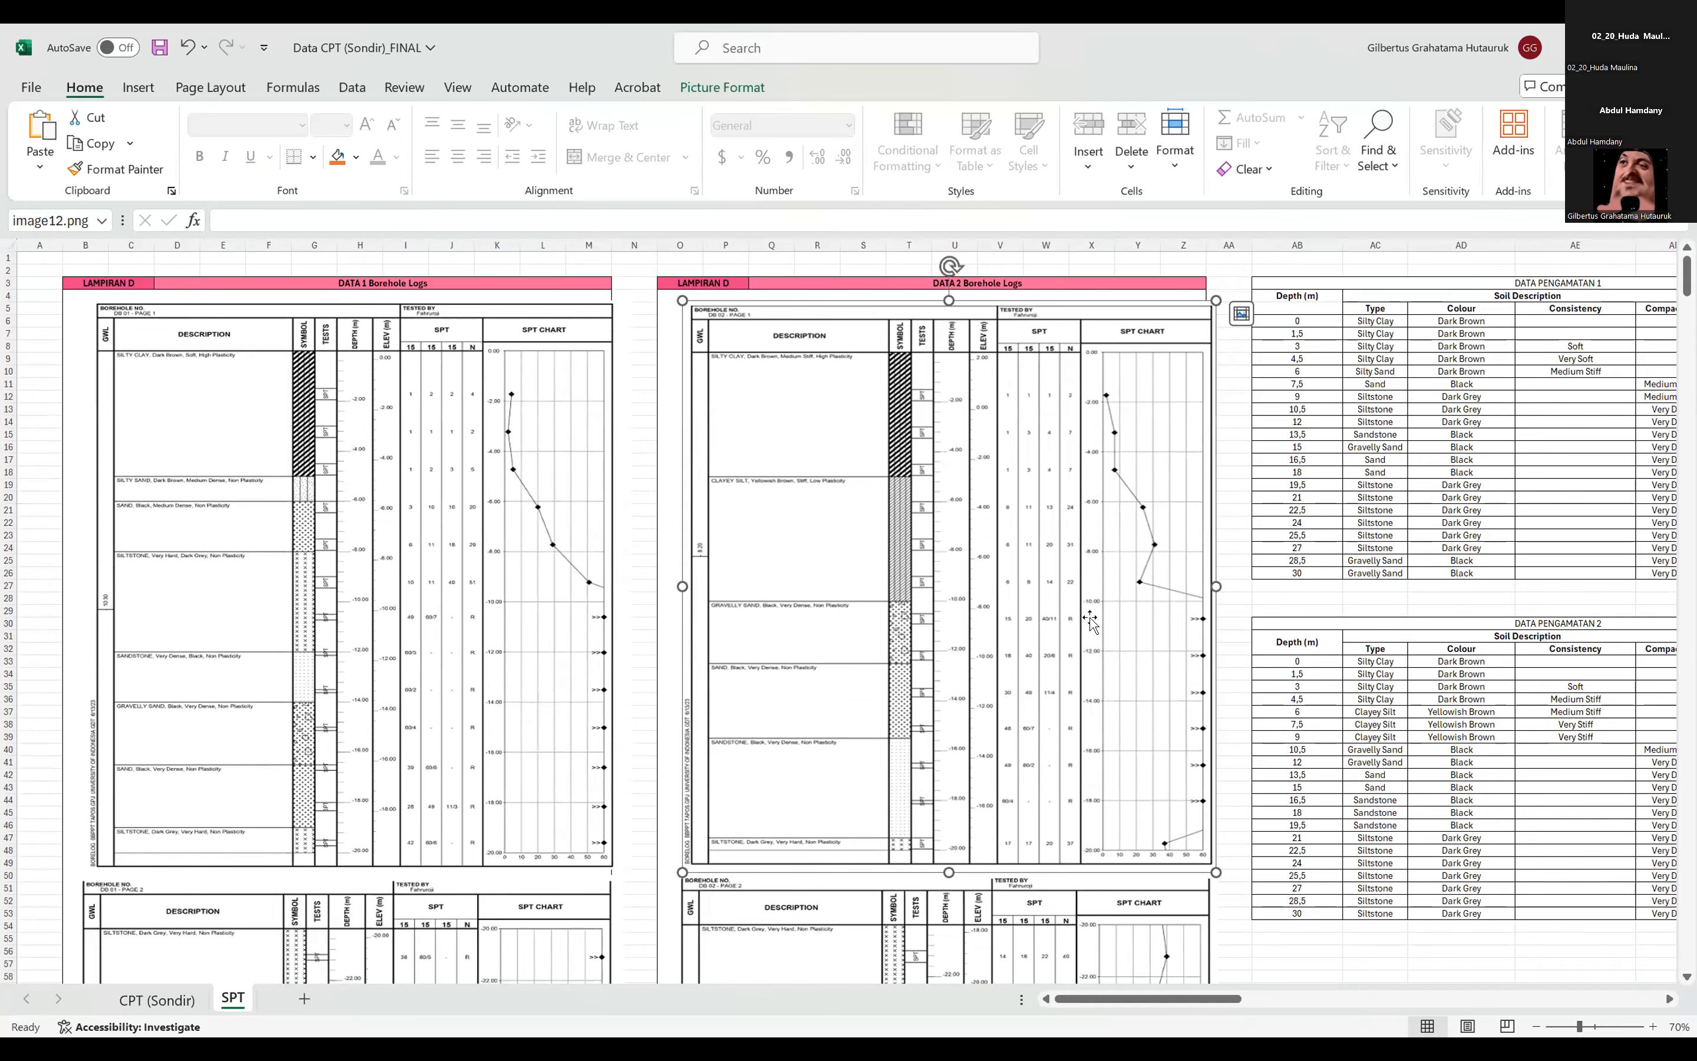
pyautogui.click(1233, 509)
pyautogui.click(1156, 494)
# Examine the DATA 2 borehole log's SPT chart near 20 m depth and its continuation on the second log page.
pyautogui.moveTo(1219, 1010)
pyautogui.mouseDown()
pyautogui.moveTo(1263, 1010)
pyautogui.moveTo(1240, 1021)
pyautogui.mouseUp()
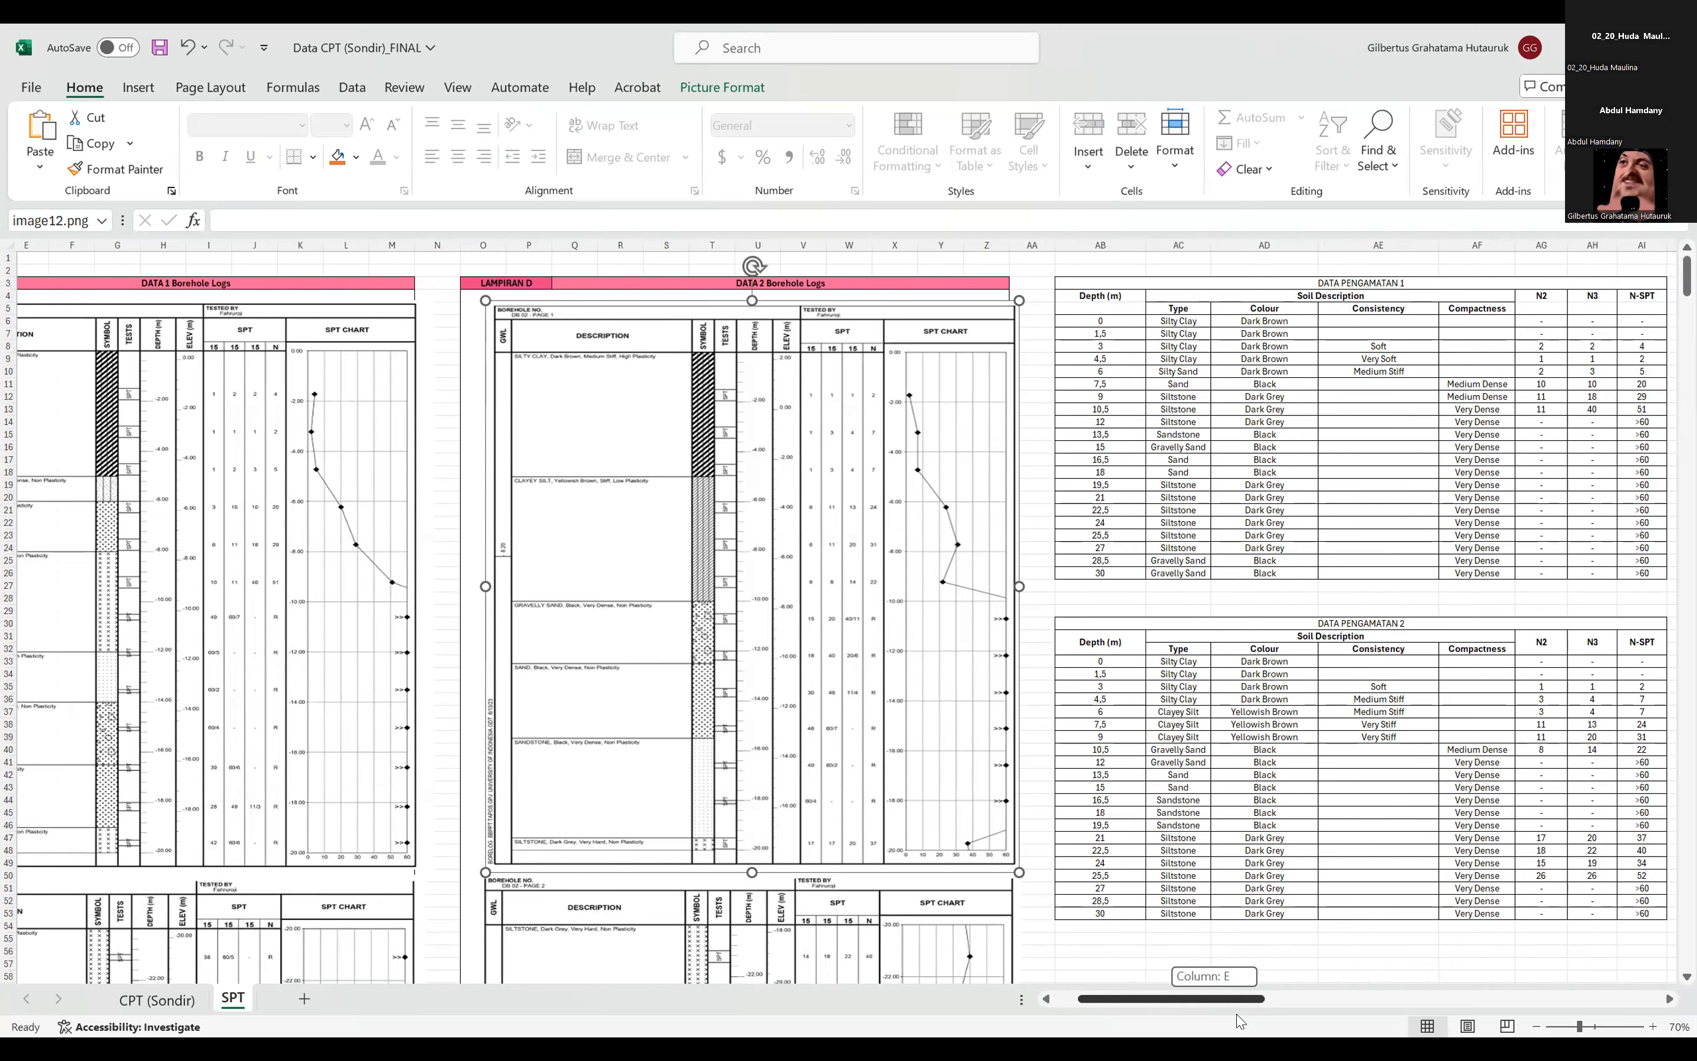
pyautogui.moveTo(1240, 1021); pyautogui.dragTo(1226, 1022)
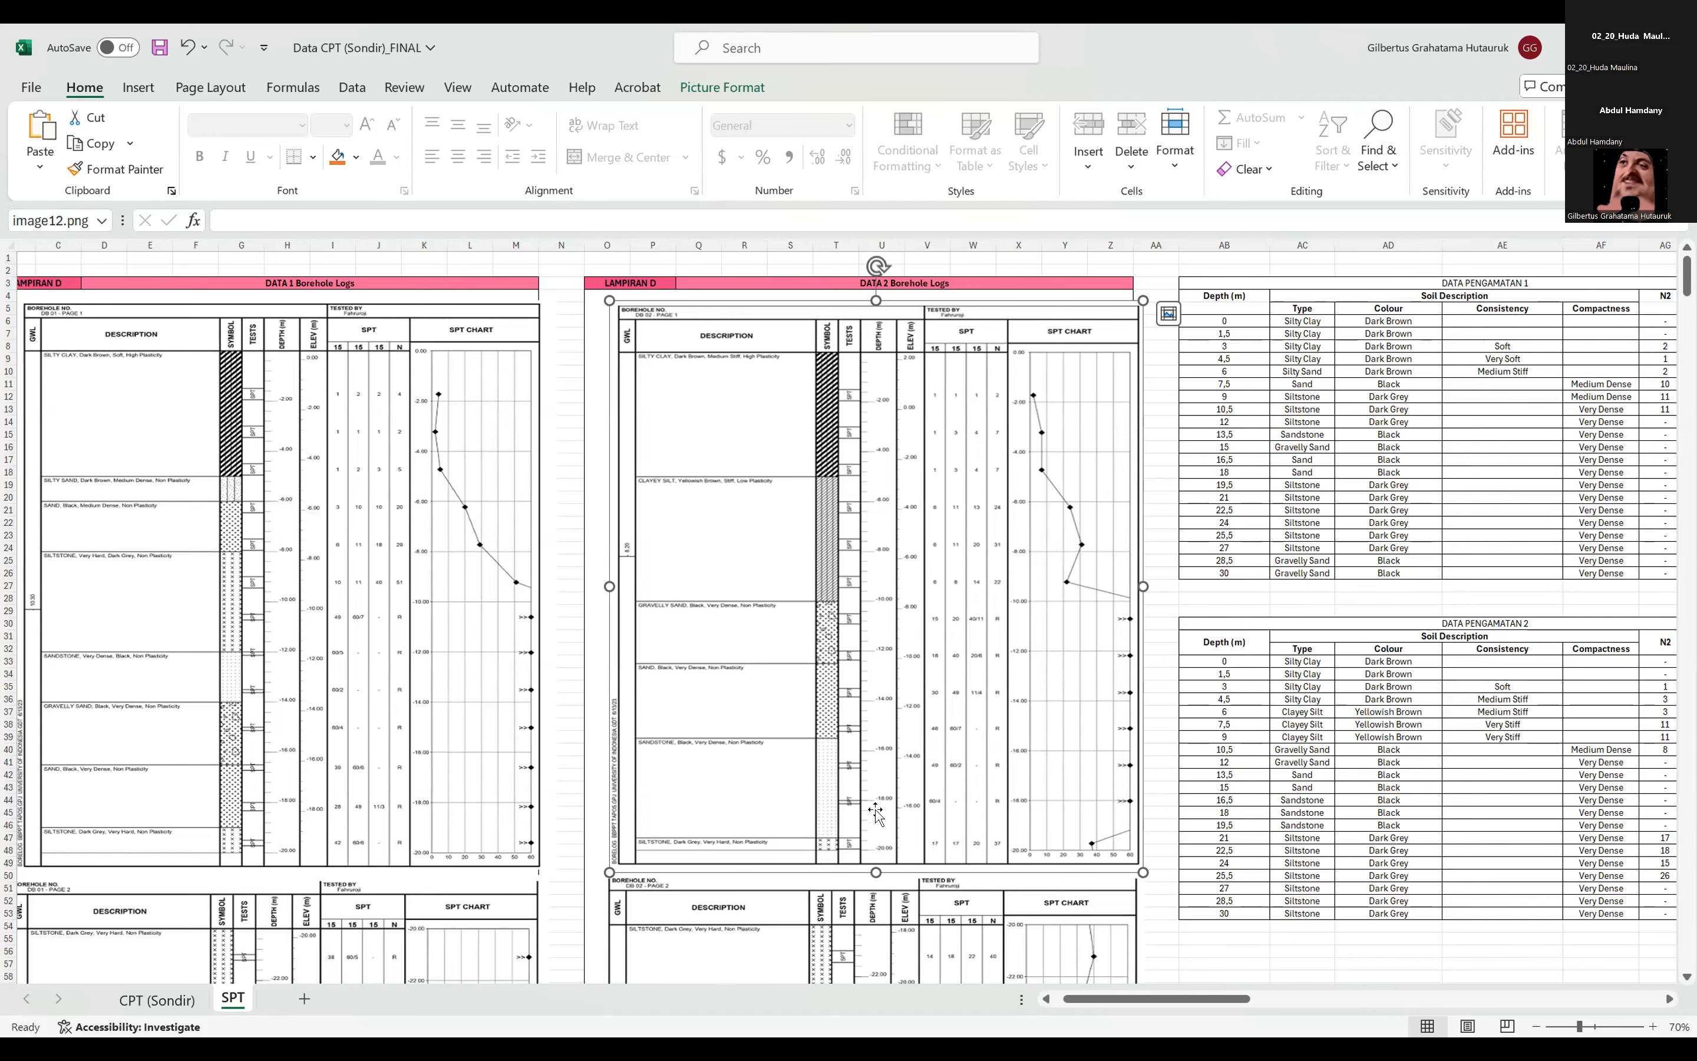
pyautogui.moveTo(1083, 999); pyautogui.dragTo(1081, 999)
pyautogui.moveTo(1119, 833); pyautogui.dragTo(1117, 835)
pyautogui.click(1171, 835)
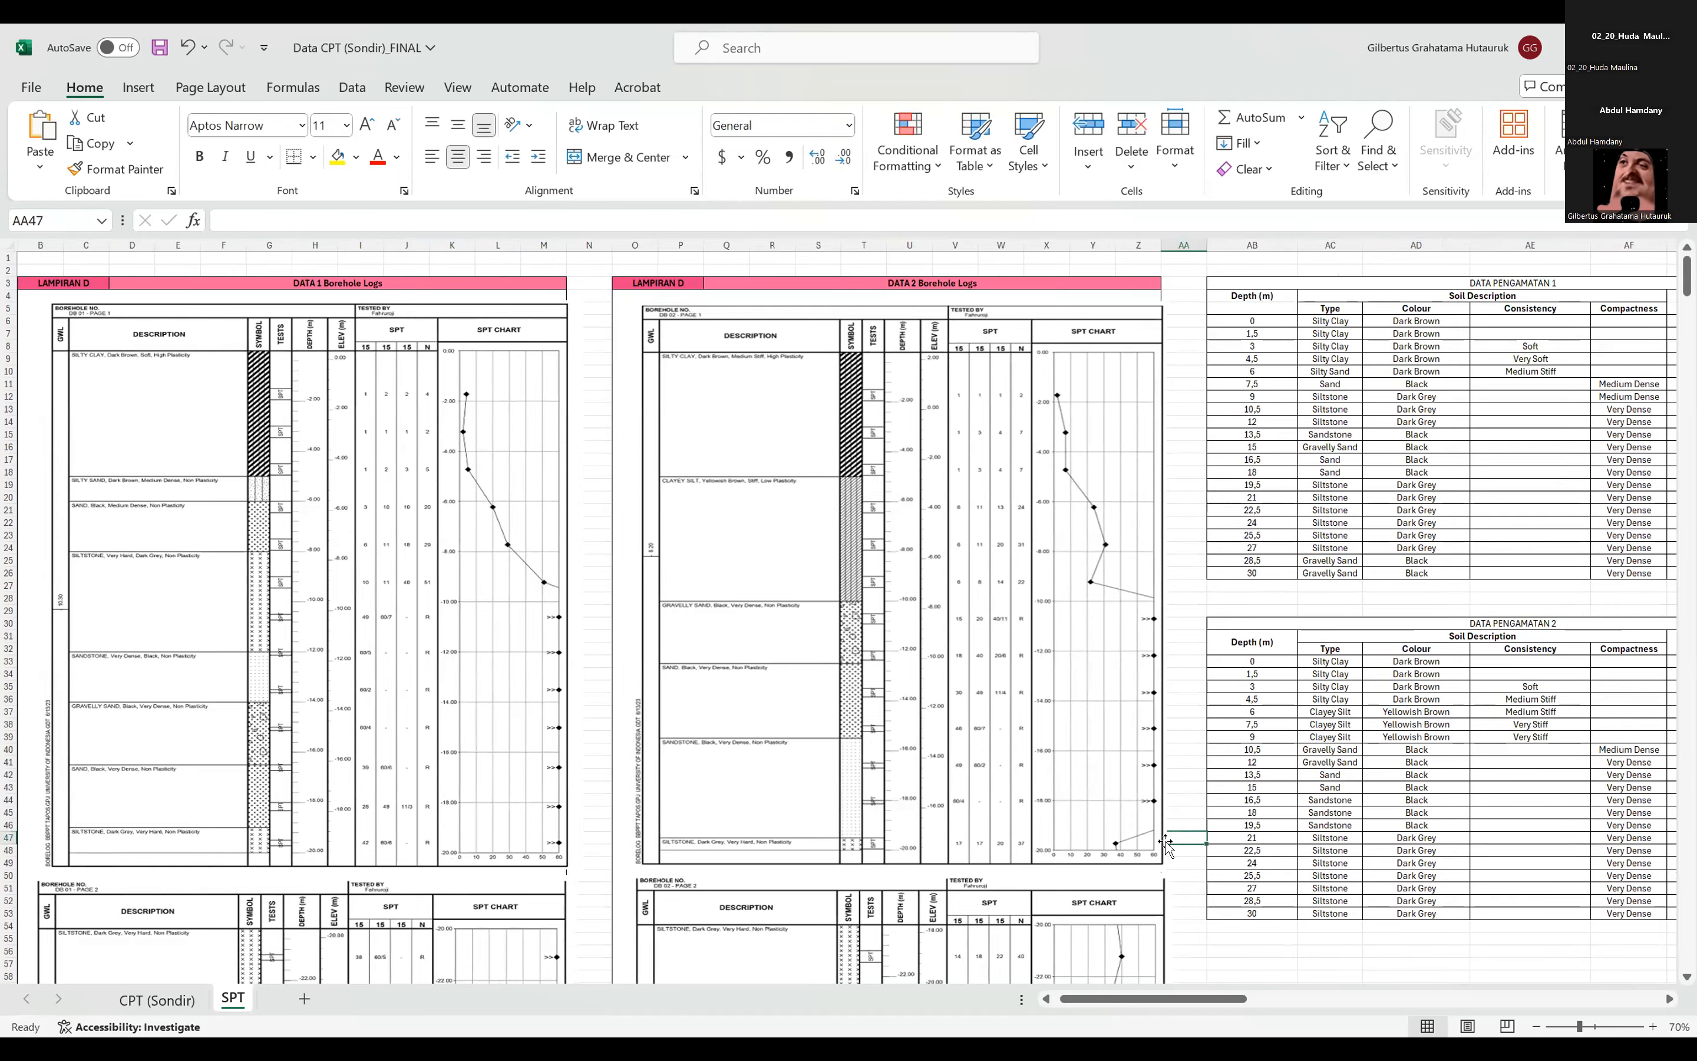
pyautogui.scroll(-2, 1163, 865)
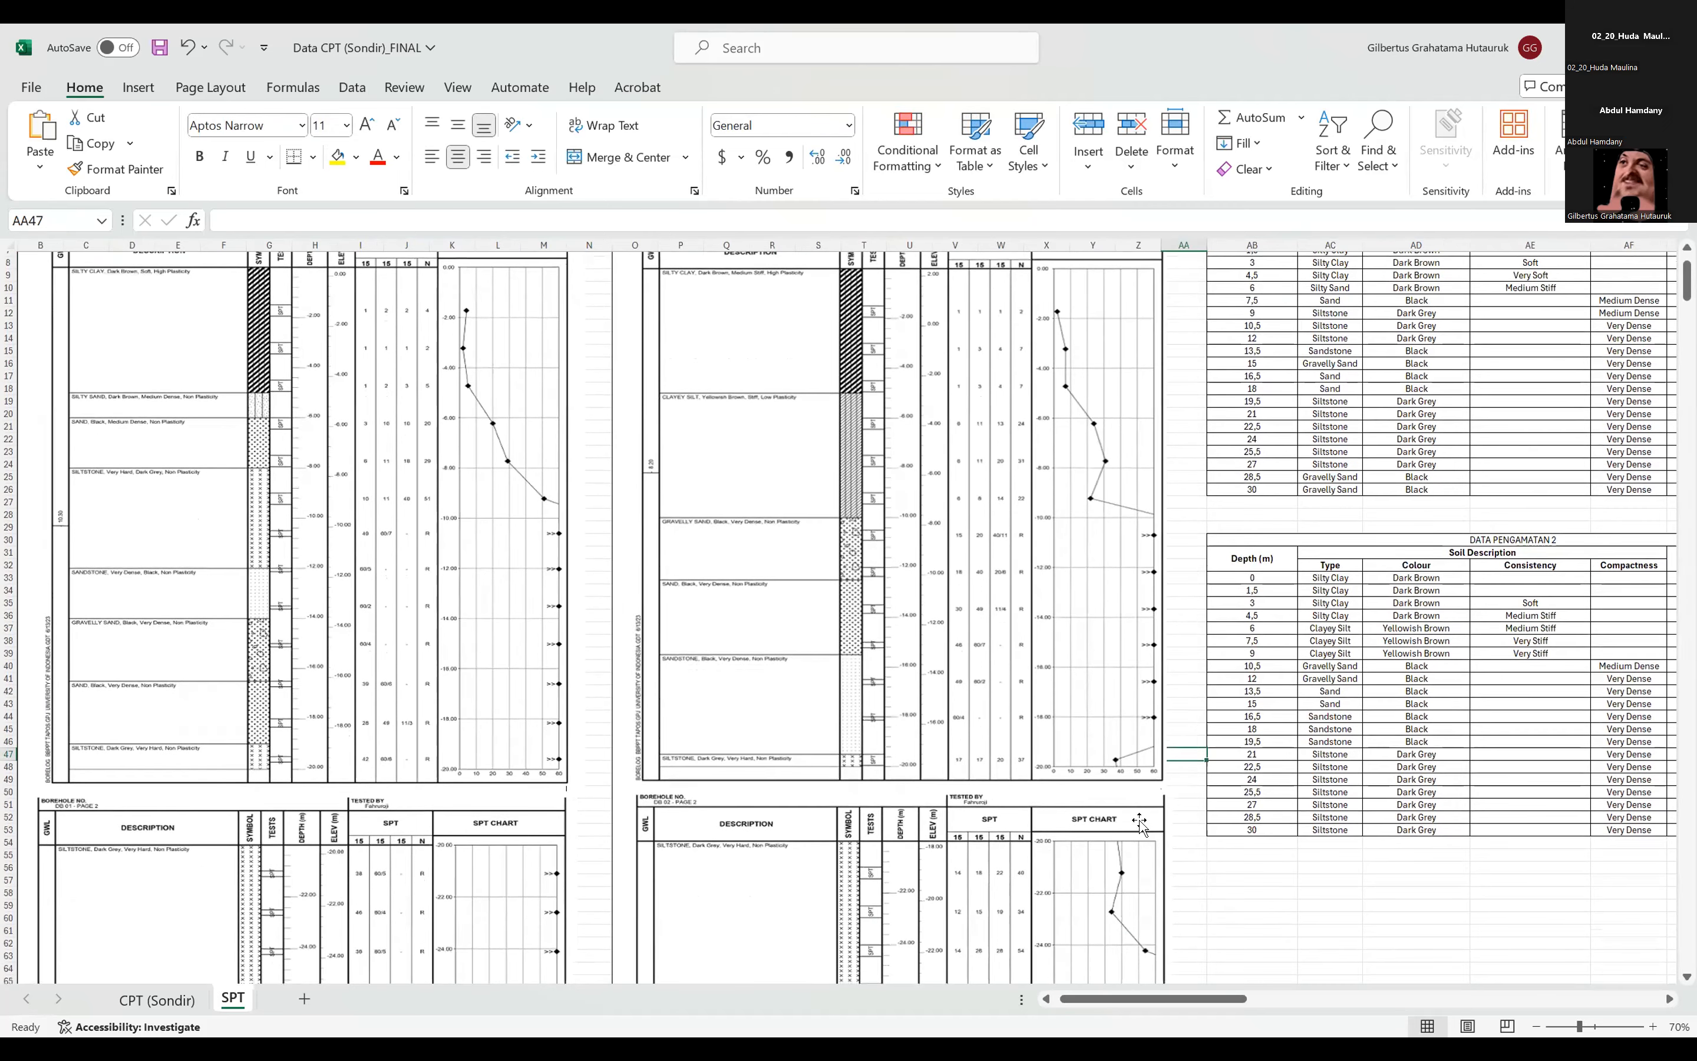
pyautogui.scroll(2, 1113, 789)
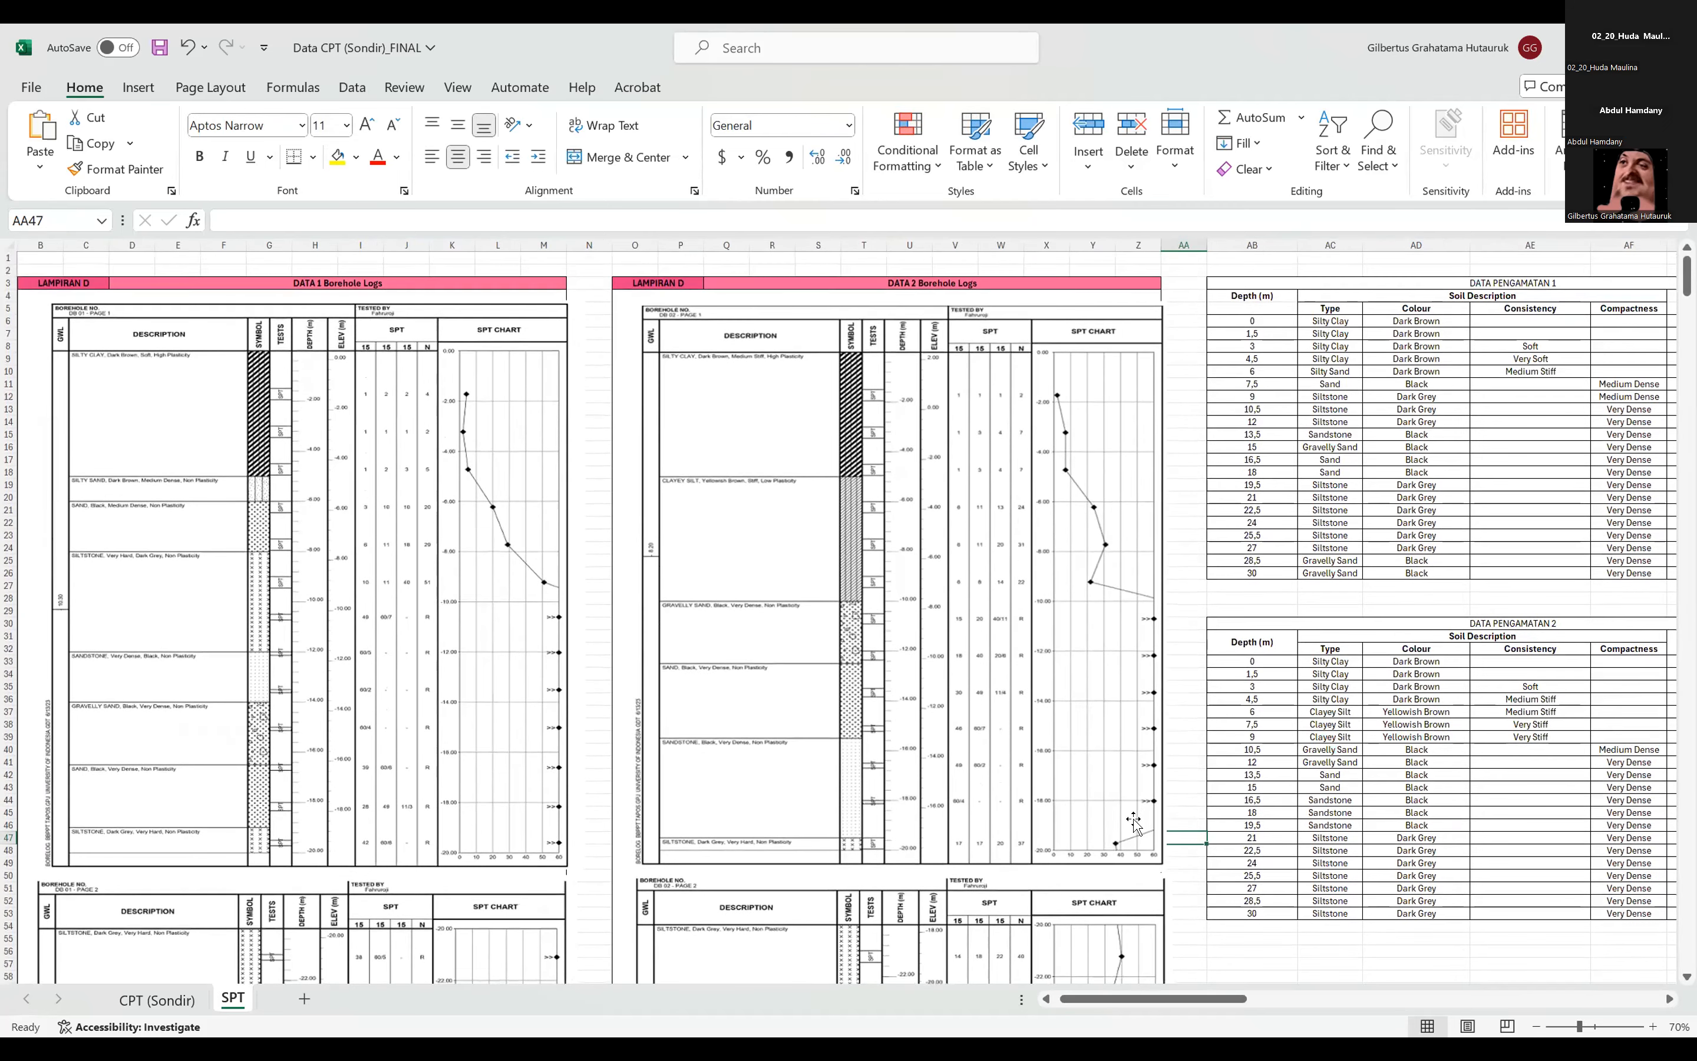
pyautogui.click(763, 572)
pyautogui.click(1186, 647)
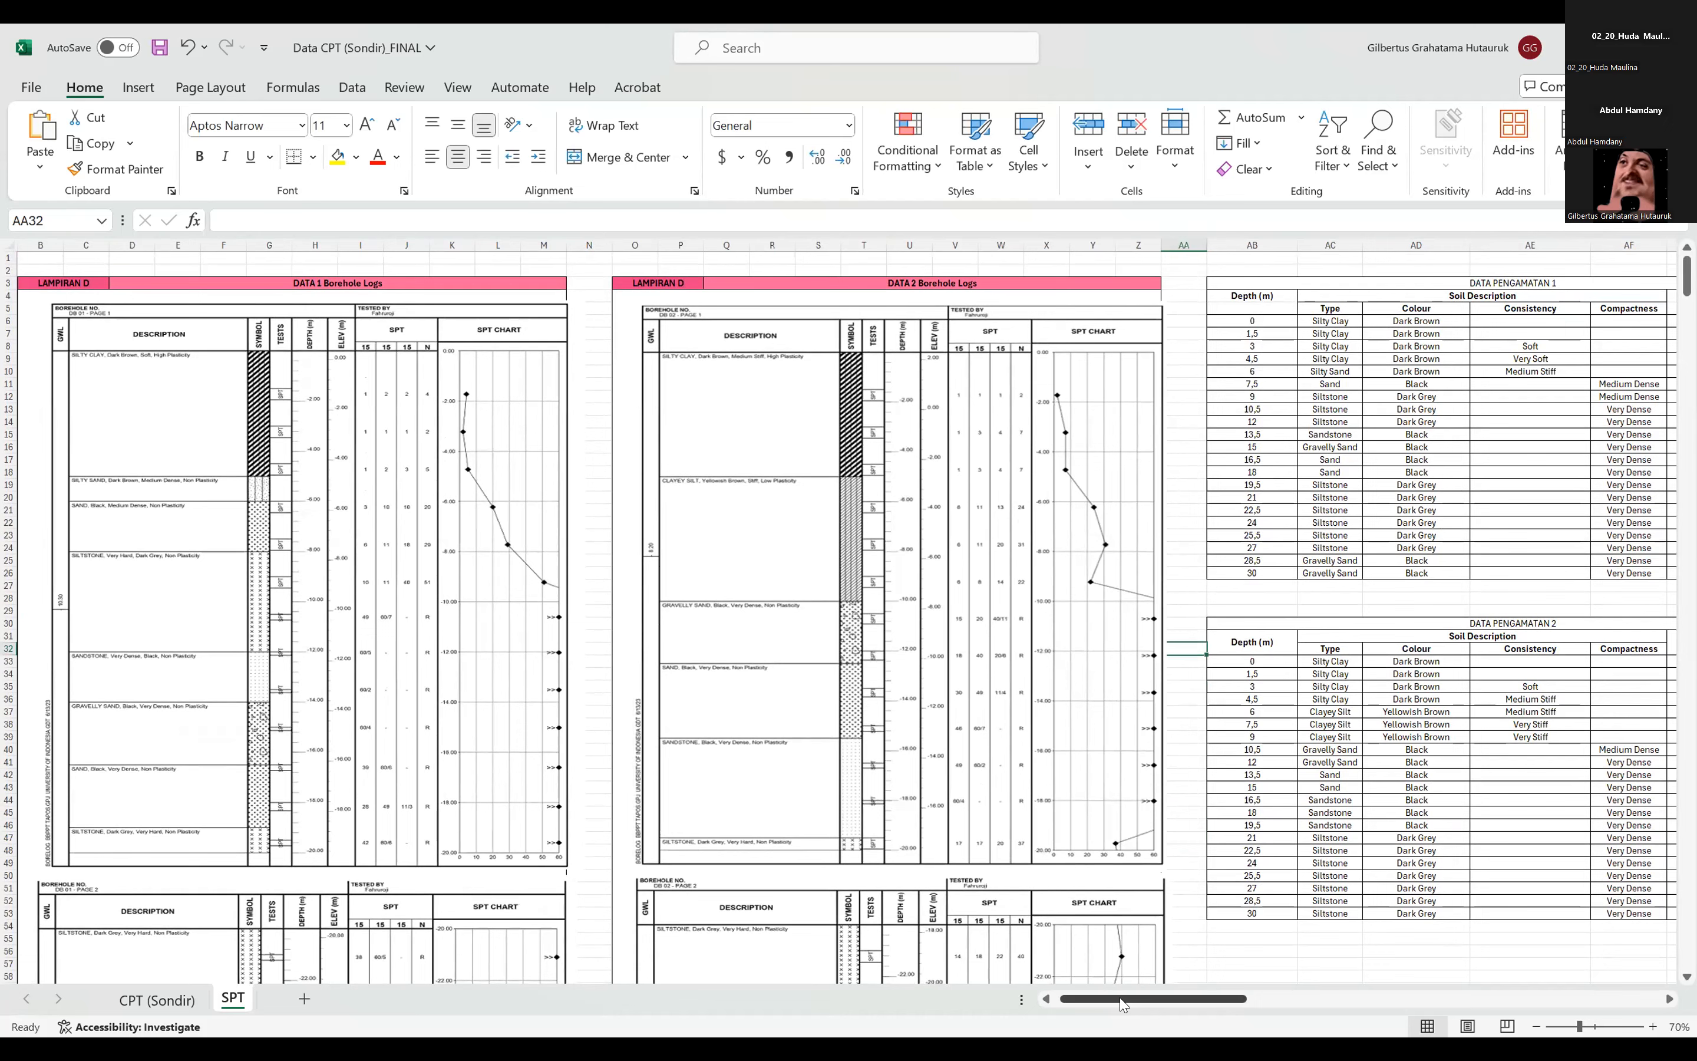
pyautogui.moveTo(1082, 933); pyautogui.dragTo(1076, 934)
pyautogui.click(1178, 814)
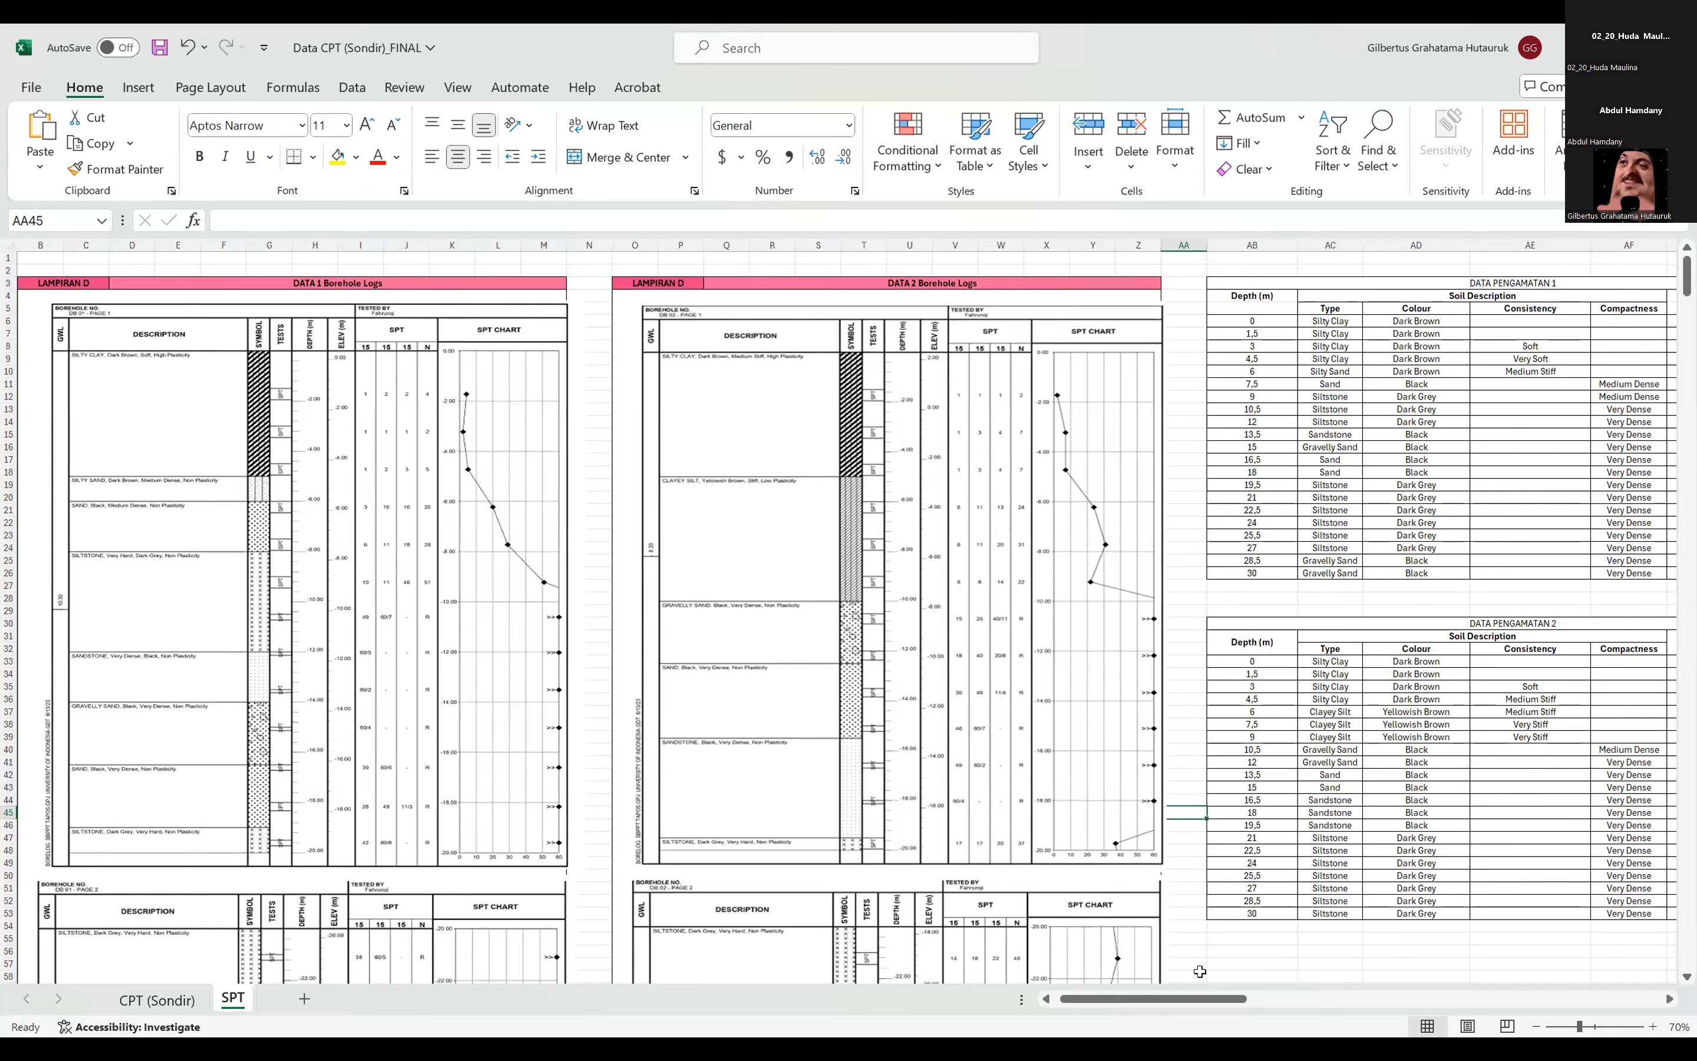
# Check the second pages of both borehole logs against the DATA PENGAMATAN 1 and 2 tables.
pyautogui.moveTo(1178, 1004); pyautogui.dragTo(1188, 1004)
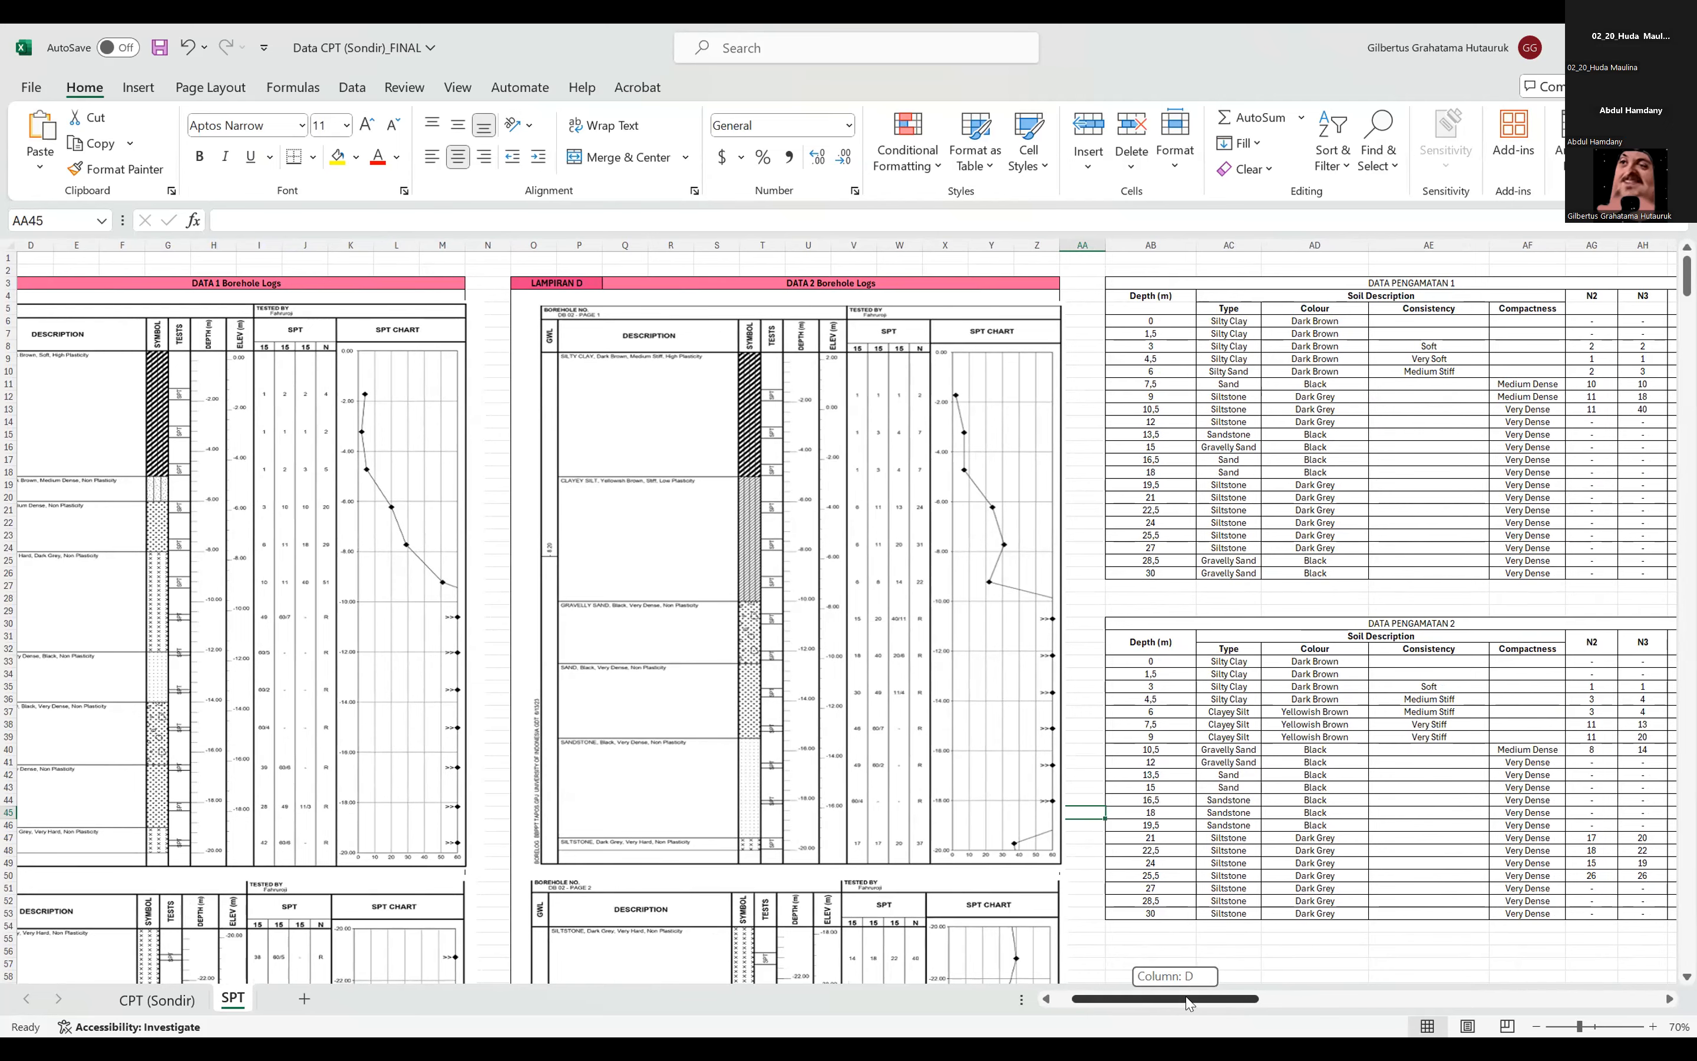
pyautogui.moveTo(1186, 999); pyautogui.dragTo(1180, 1014)
pyautogui.scroll(-8, 1141, 940)
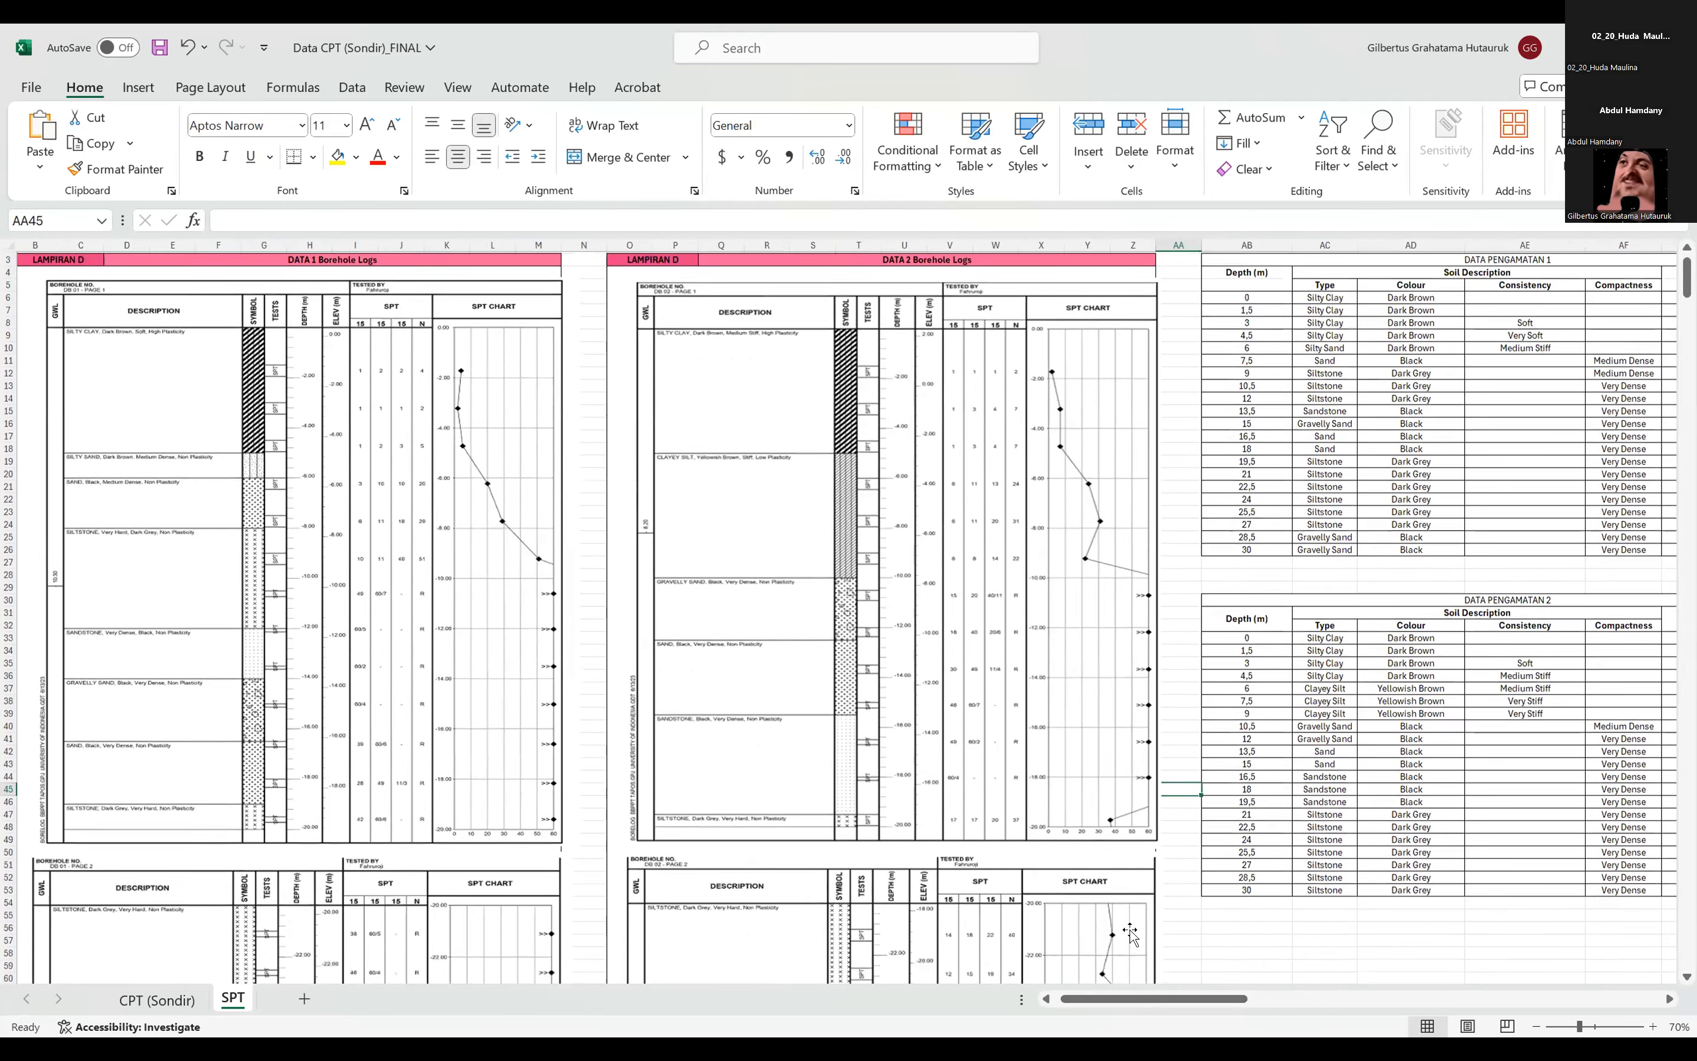
pyautogui.scroll(8, 1130, 938)
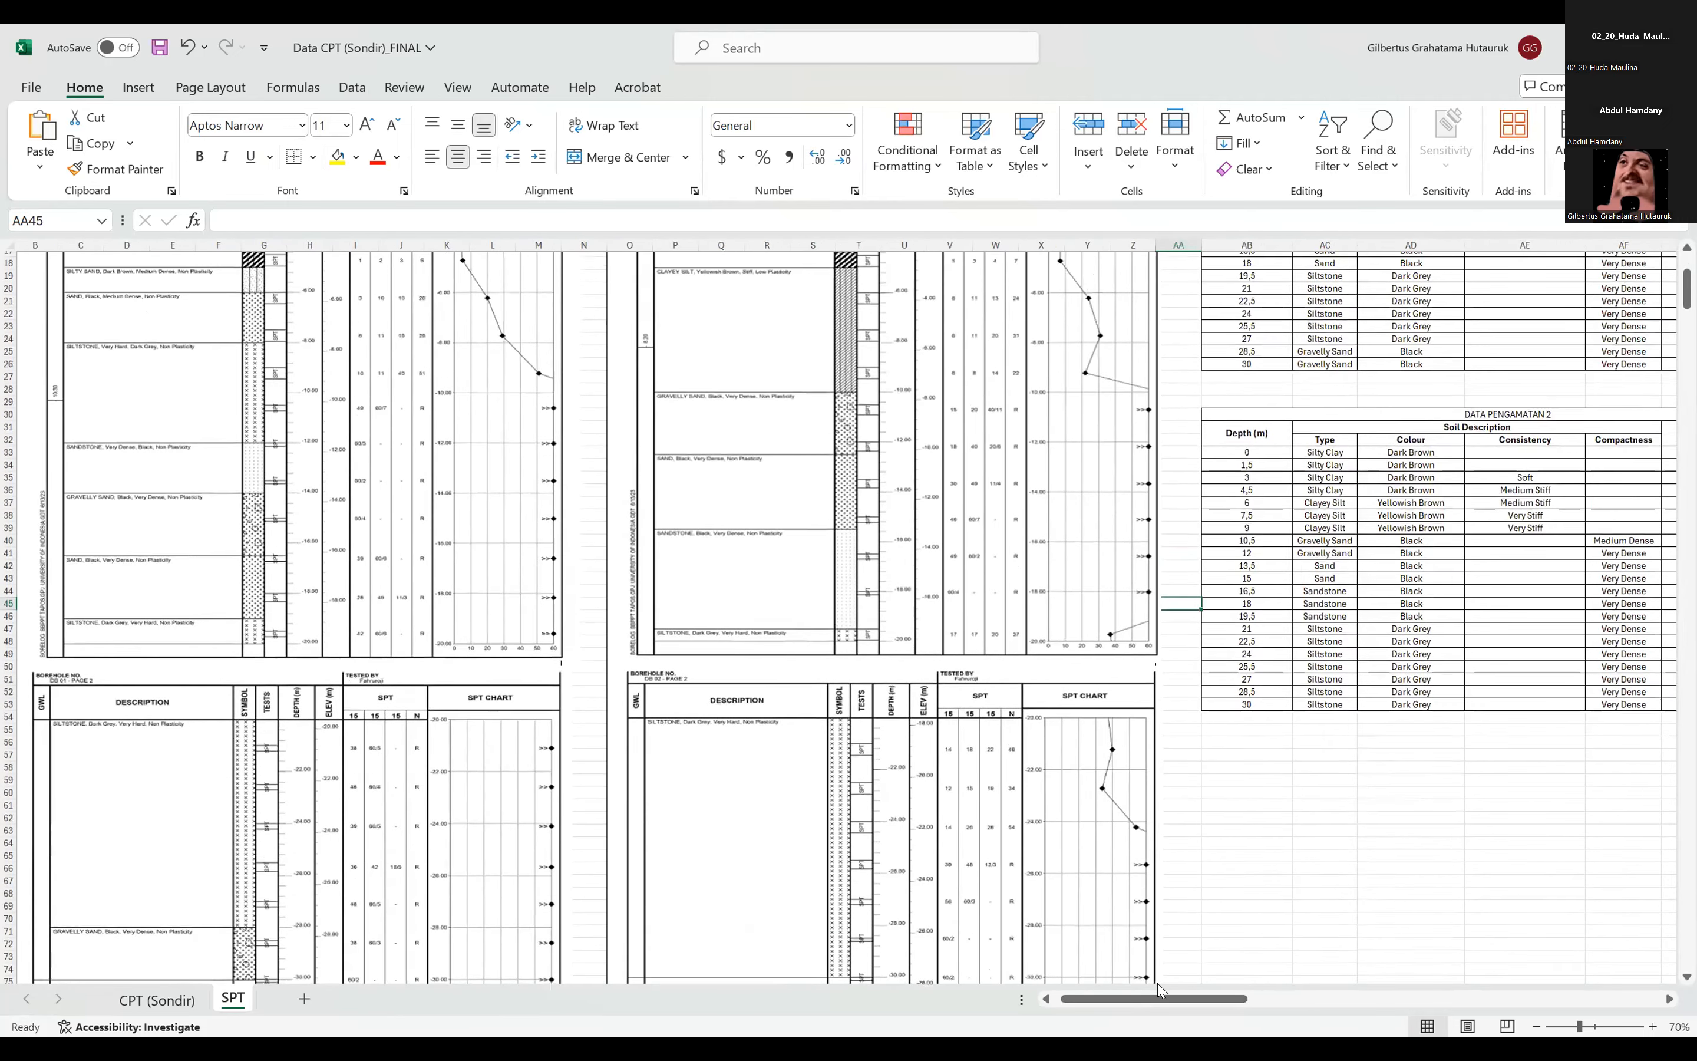
pyautogui.moveTo(1169, 1004); pyautogui.dragTo(1177, 1008)
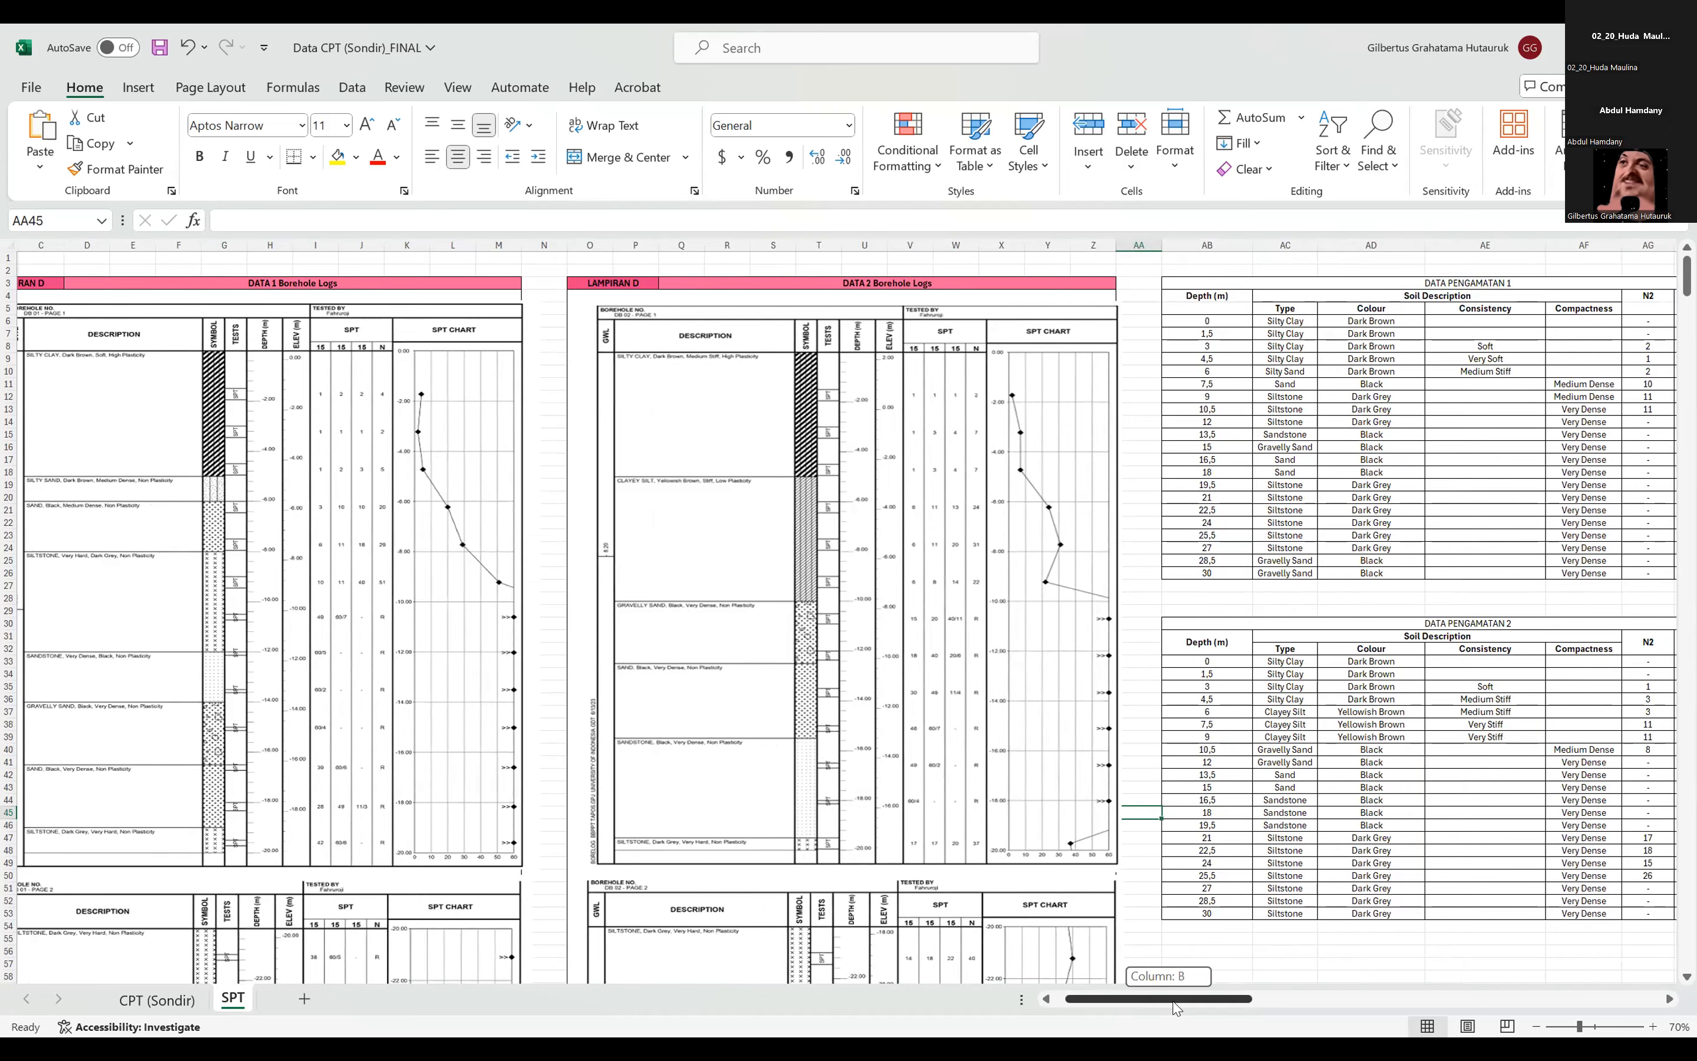
pyautogui.moveTo(1175, 1007); pyautogui.dragTo(1175, 1007)
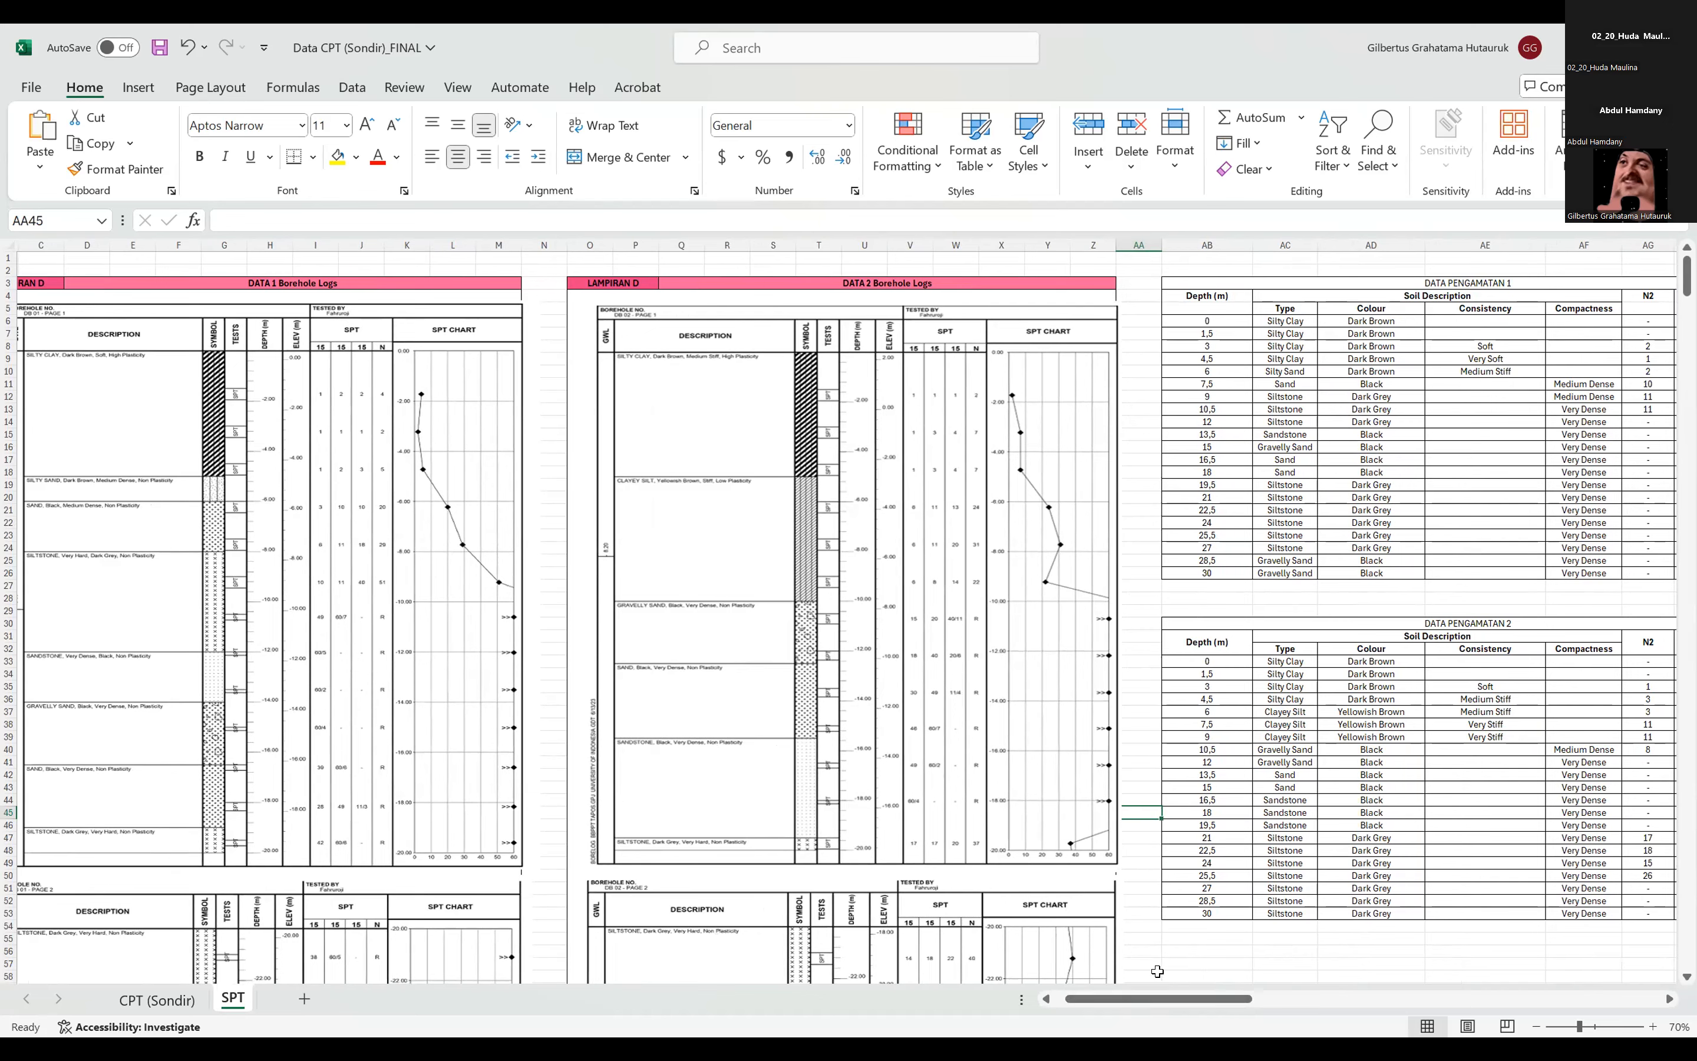
# Check the consistency and compactness entries of the >5-10 m layer in the Data Pengamatan 2 summary.
pyautogui.moveTo(1177, 1001); pyautogui.dragTo(1315, 971)
pyautogui.moveTo(692, 321); pyautogui.dragTo(894, 516)
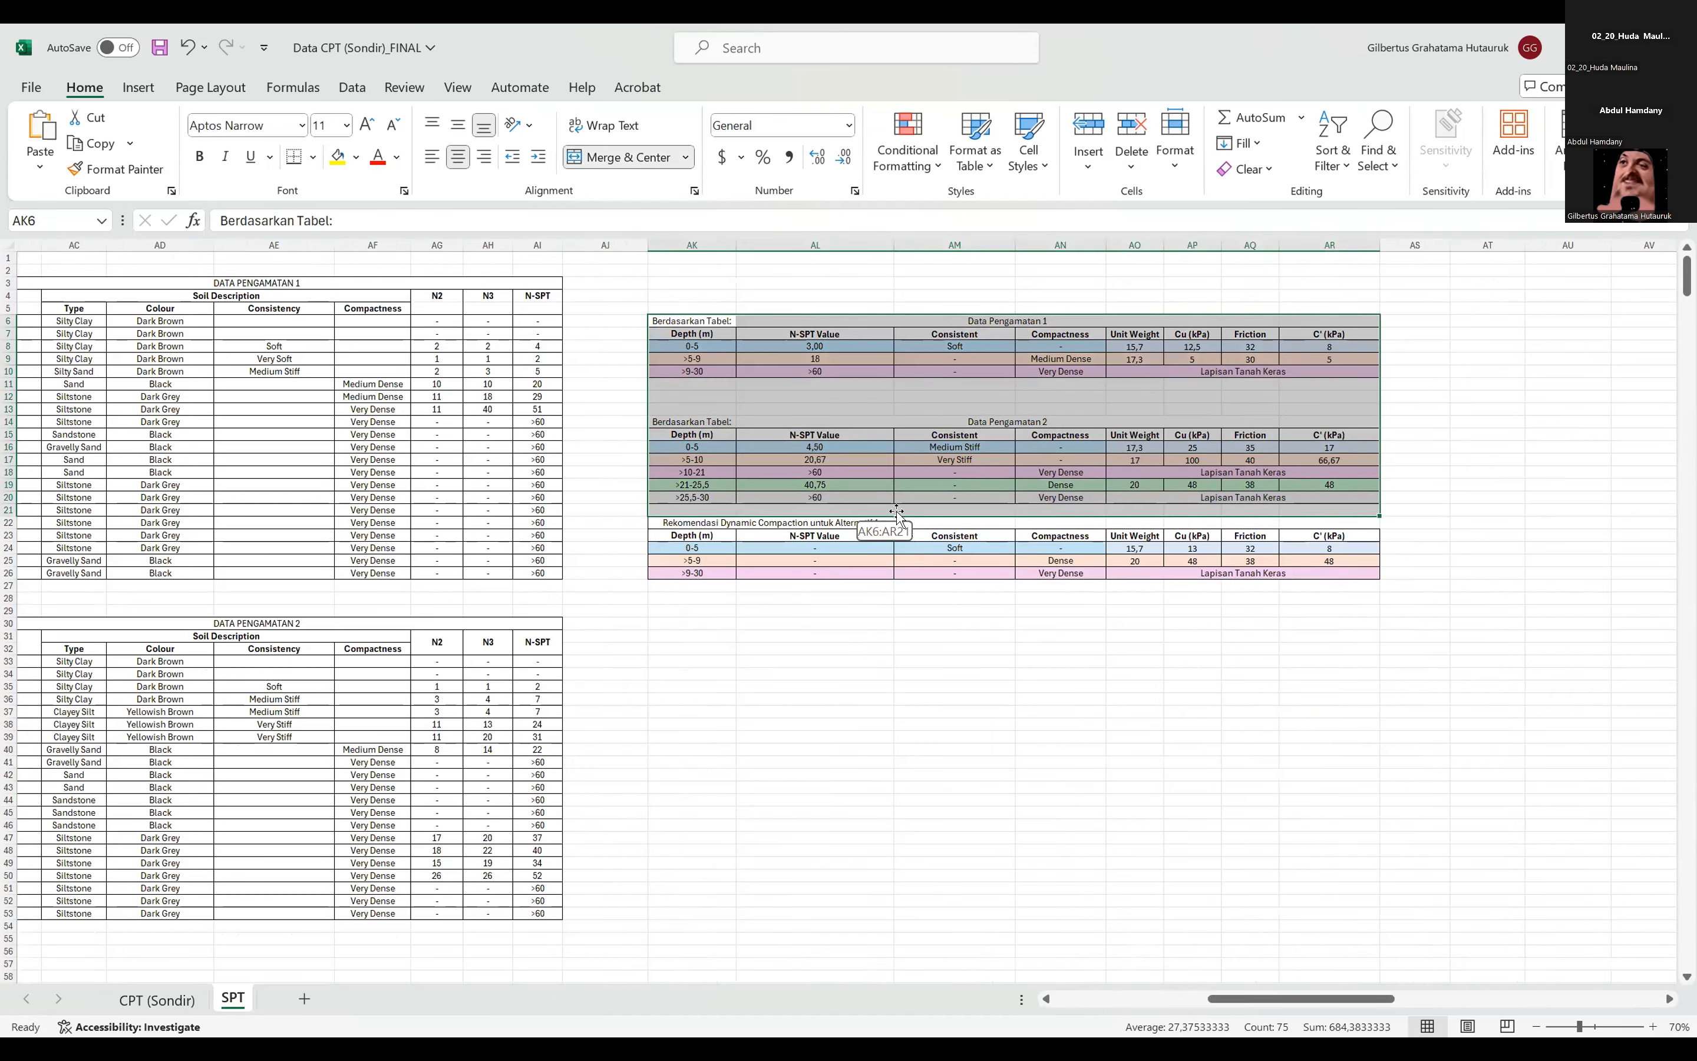
pyautogui.click(693, 463)
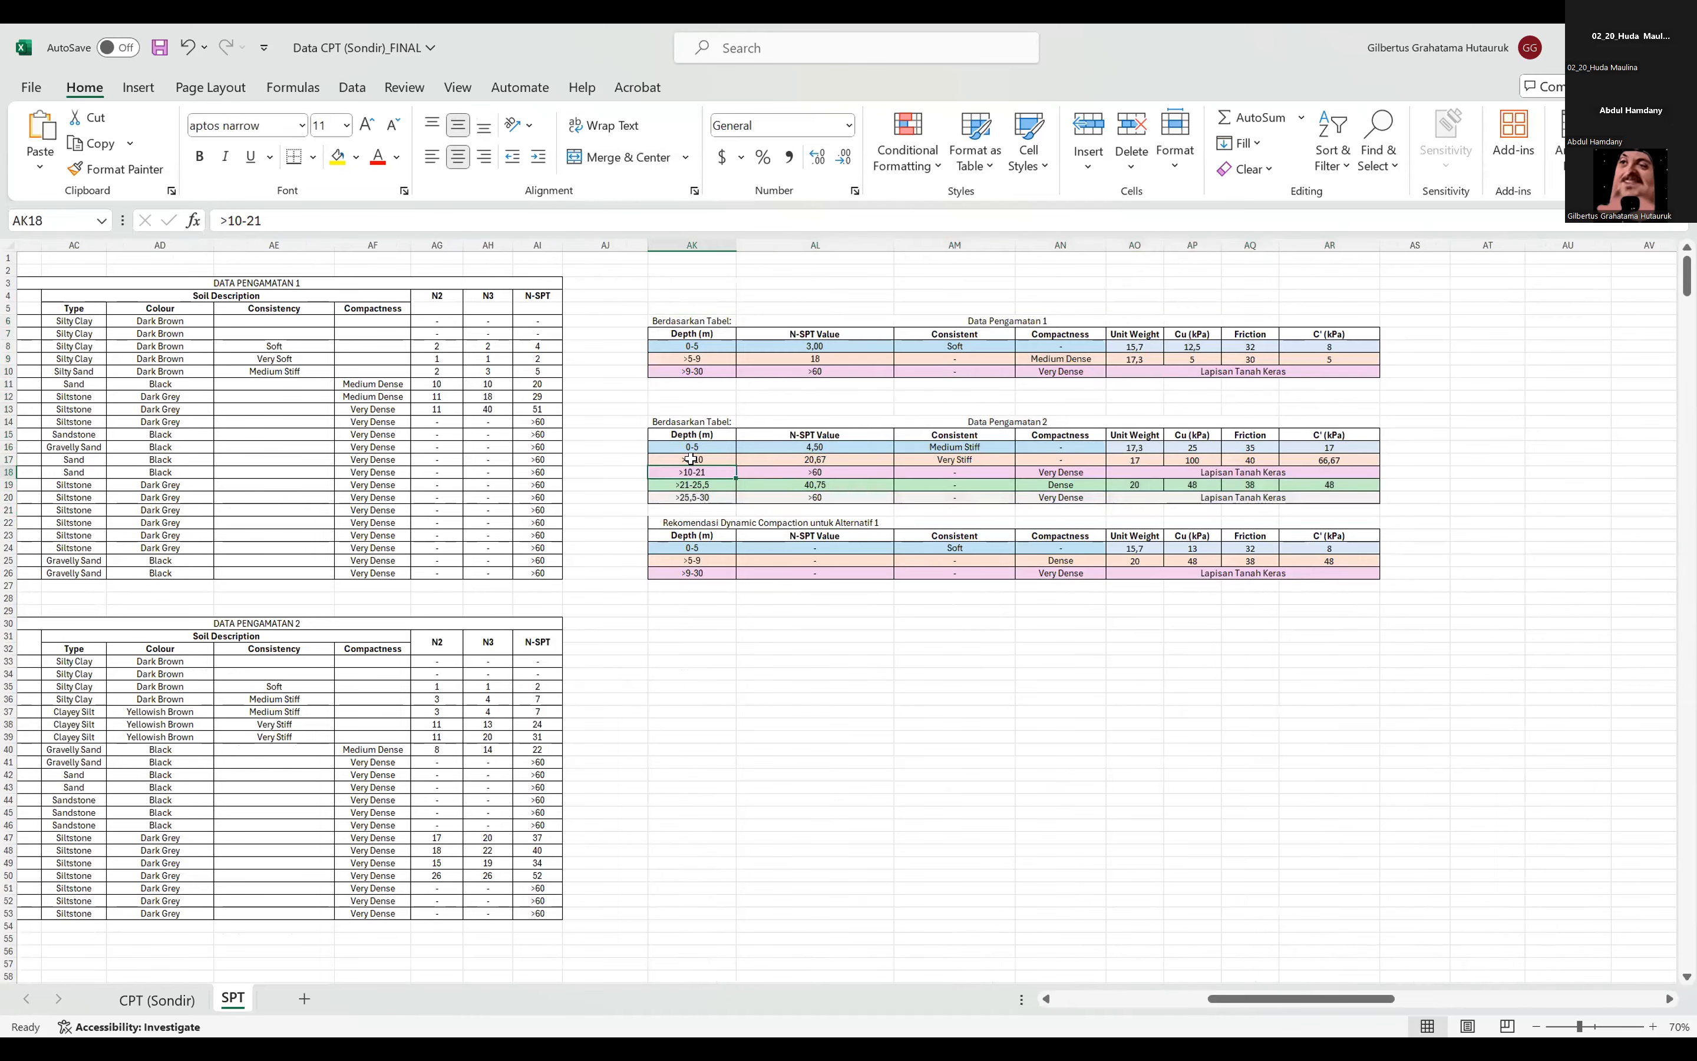
pyautogui.click(971, 457)
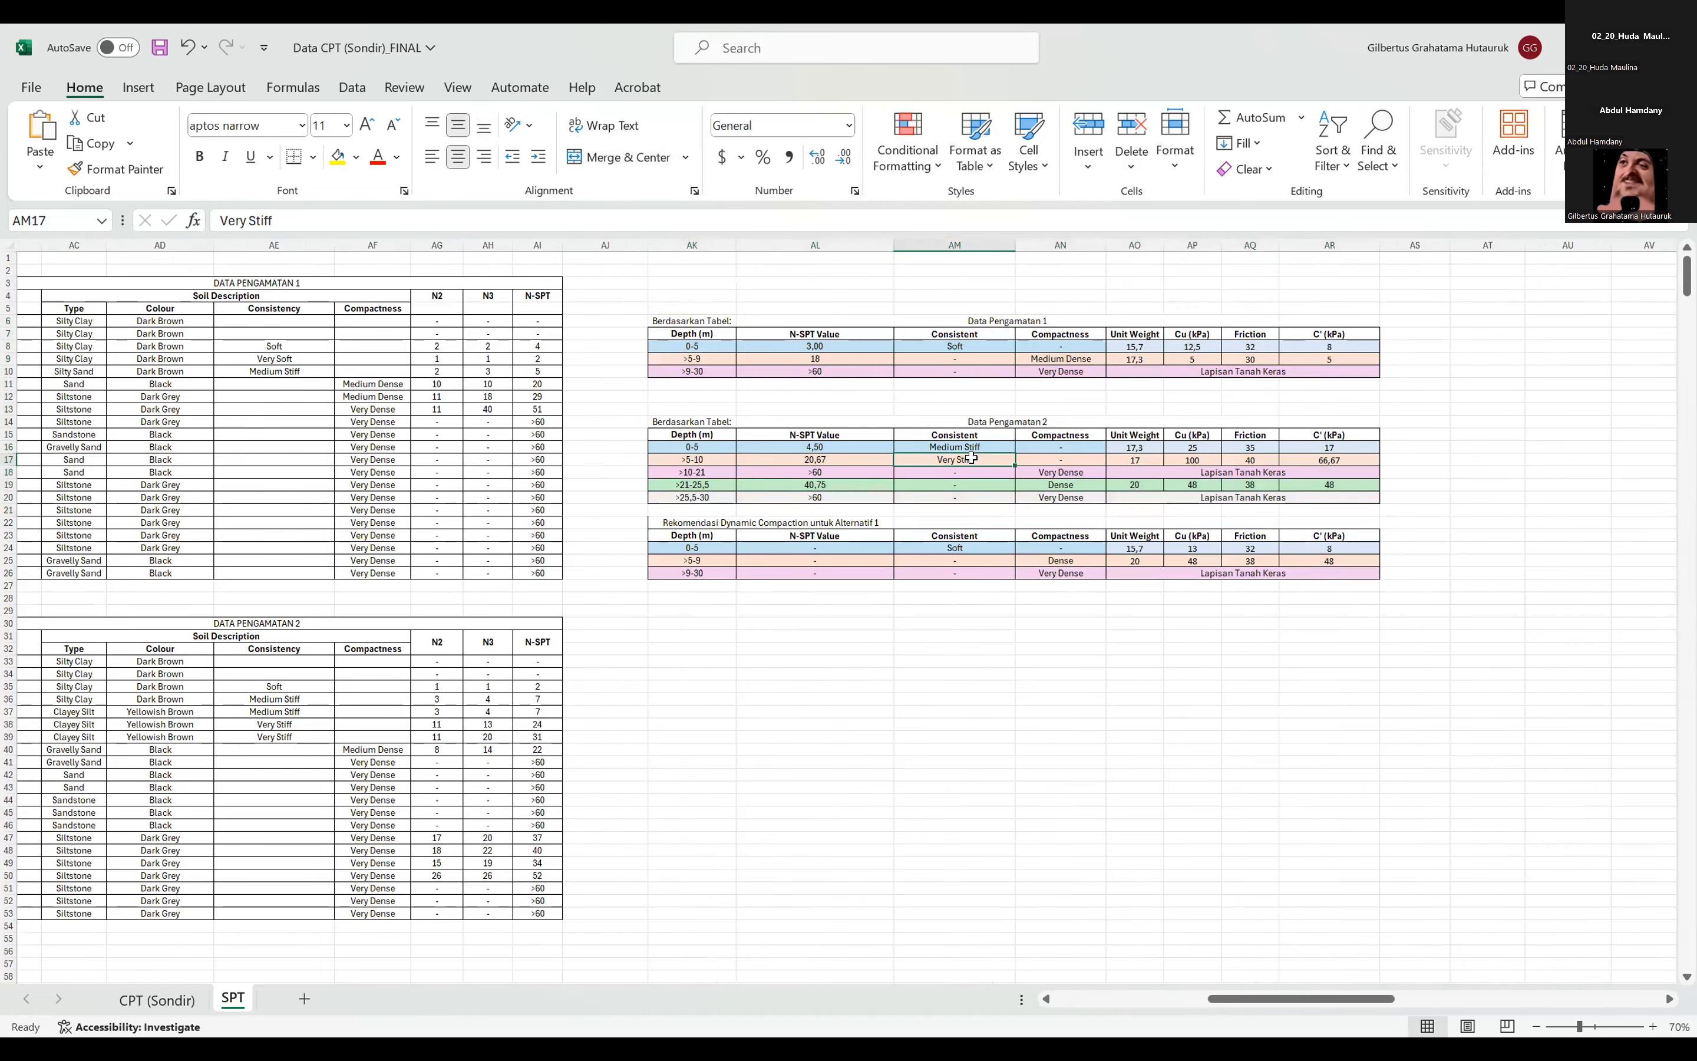
pyautogui.click(982, 434)
pyautogui.click(994, 459)
pyautogui.click(1056, 434)
pyautogui.click(1056, 463)
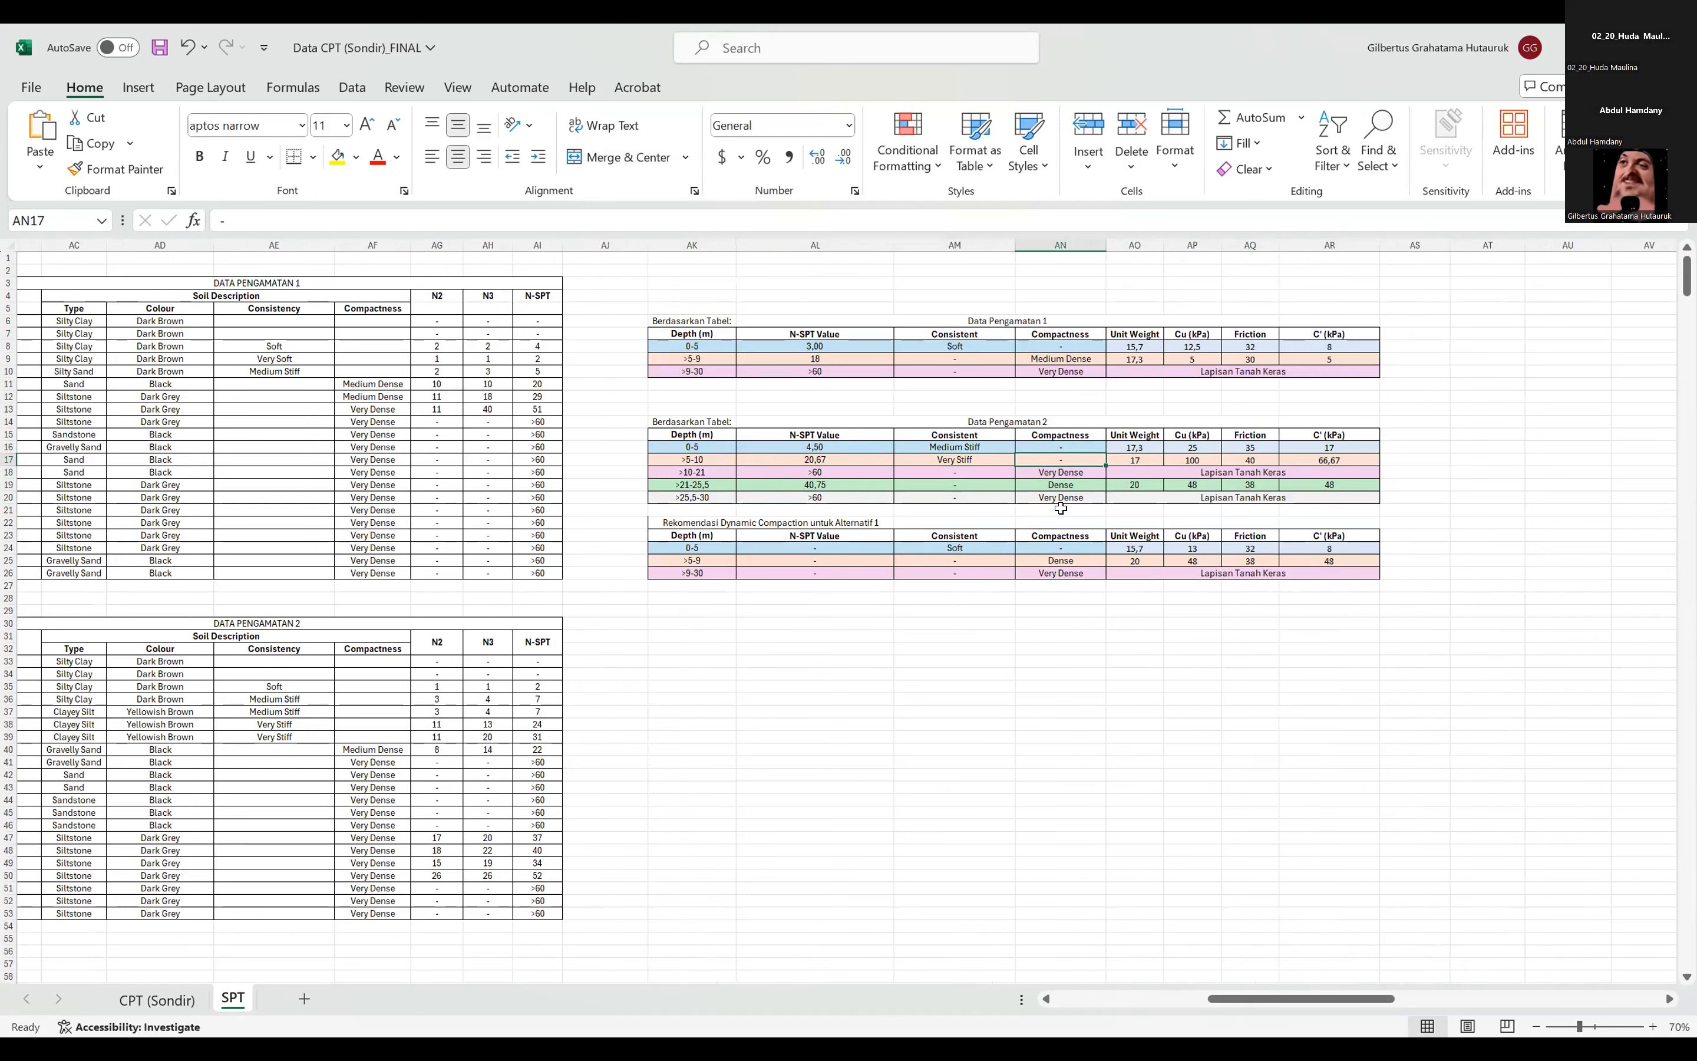
# Check the >5-9 m layer's compactness in the Data Pengamatan 1 summary and go back to the detailed SPT observation tables.
pyautogui.click(1067, 358)
pyautogui.click(1256, 998)
pyautogui.moveTo(1256, 998); pyautogui.dragTo(1200, 998)
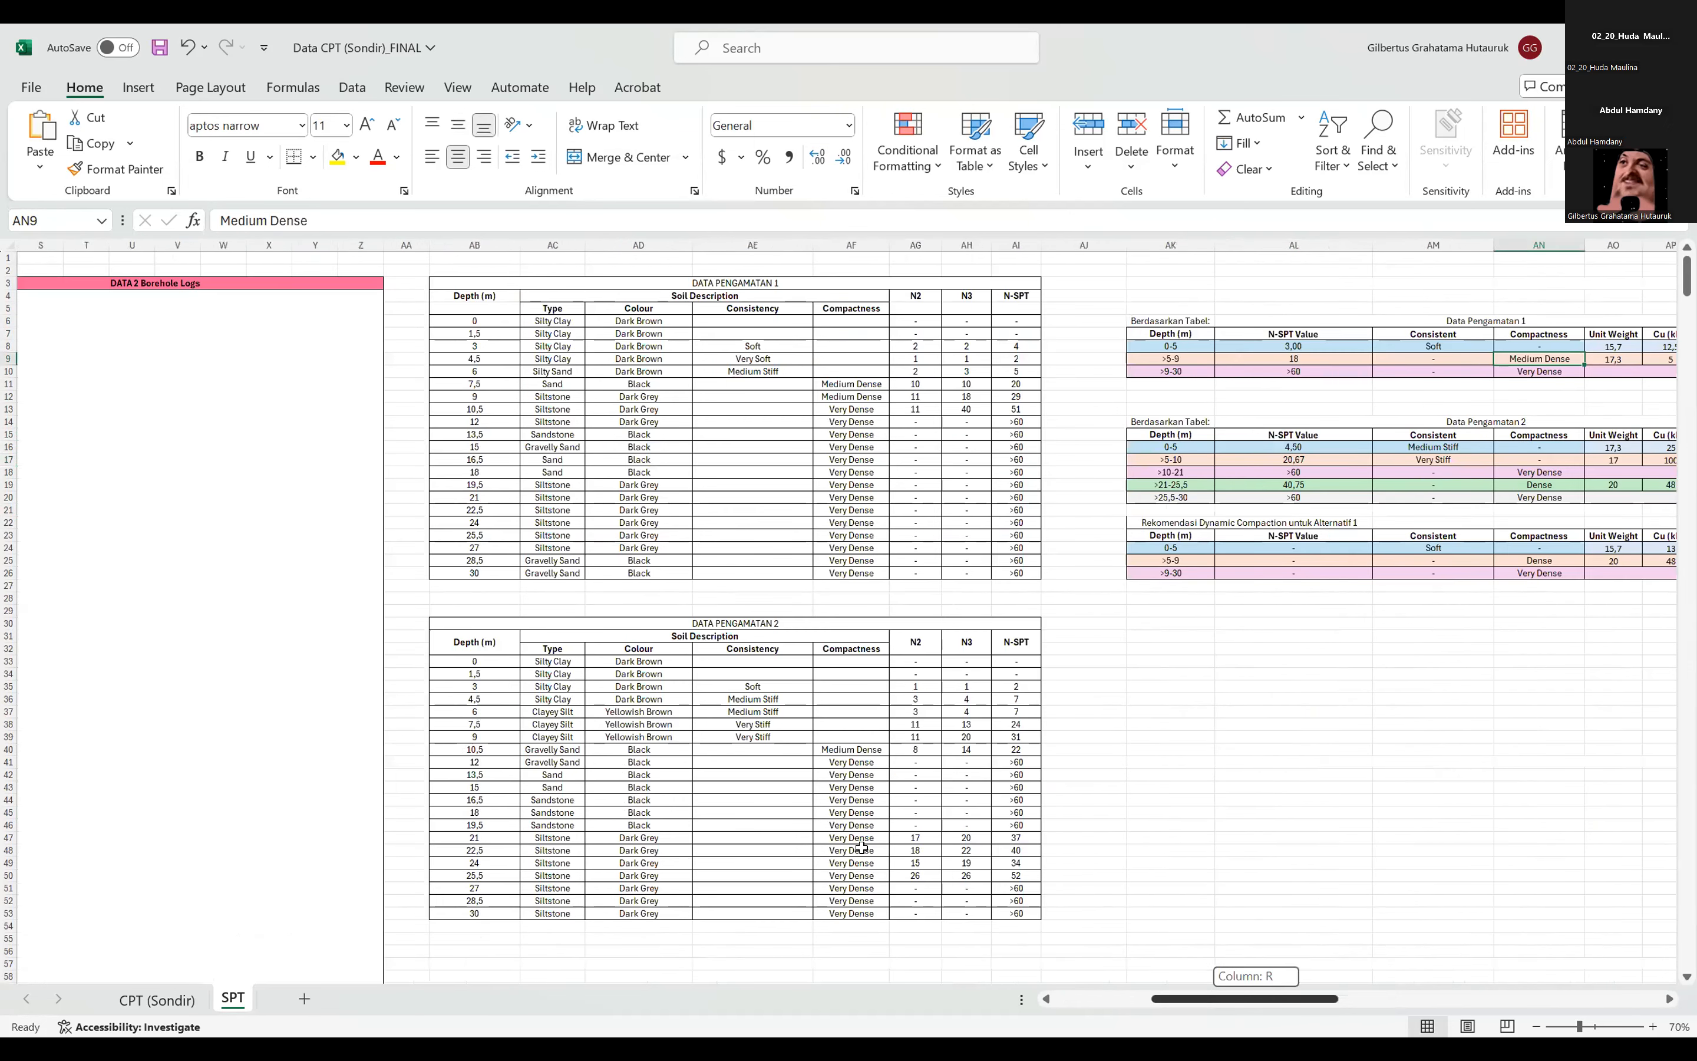
pyautogui.hscroll(4, 739, 724)
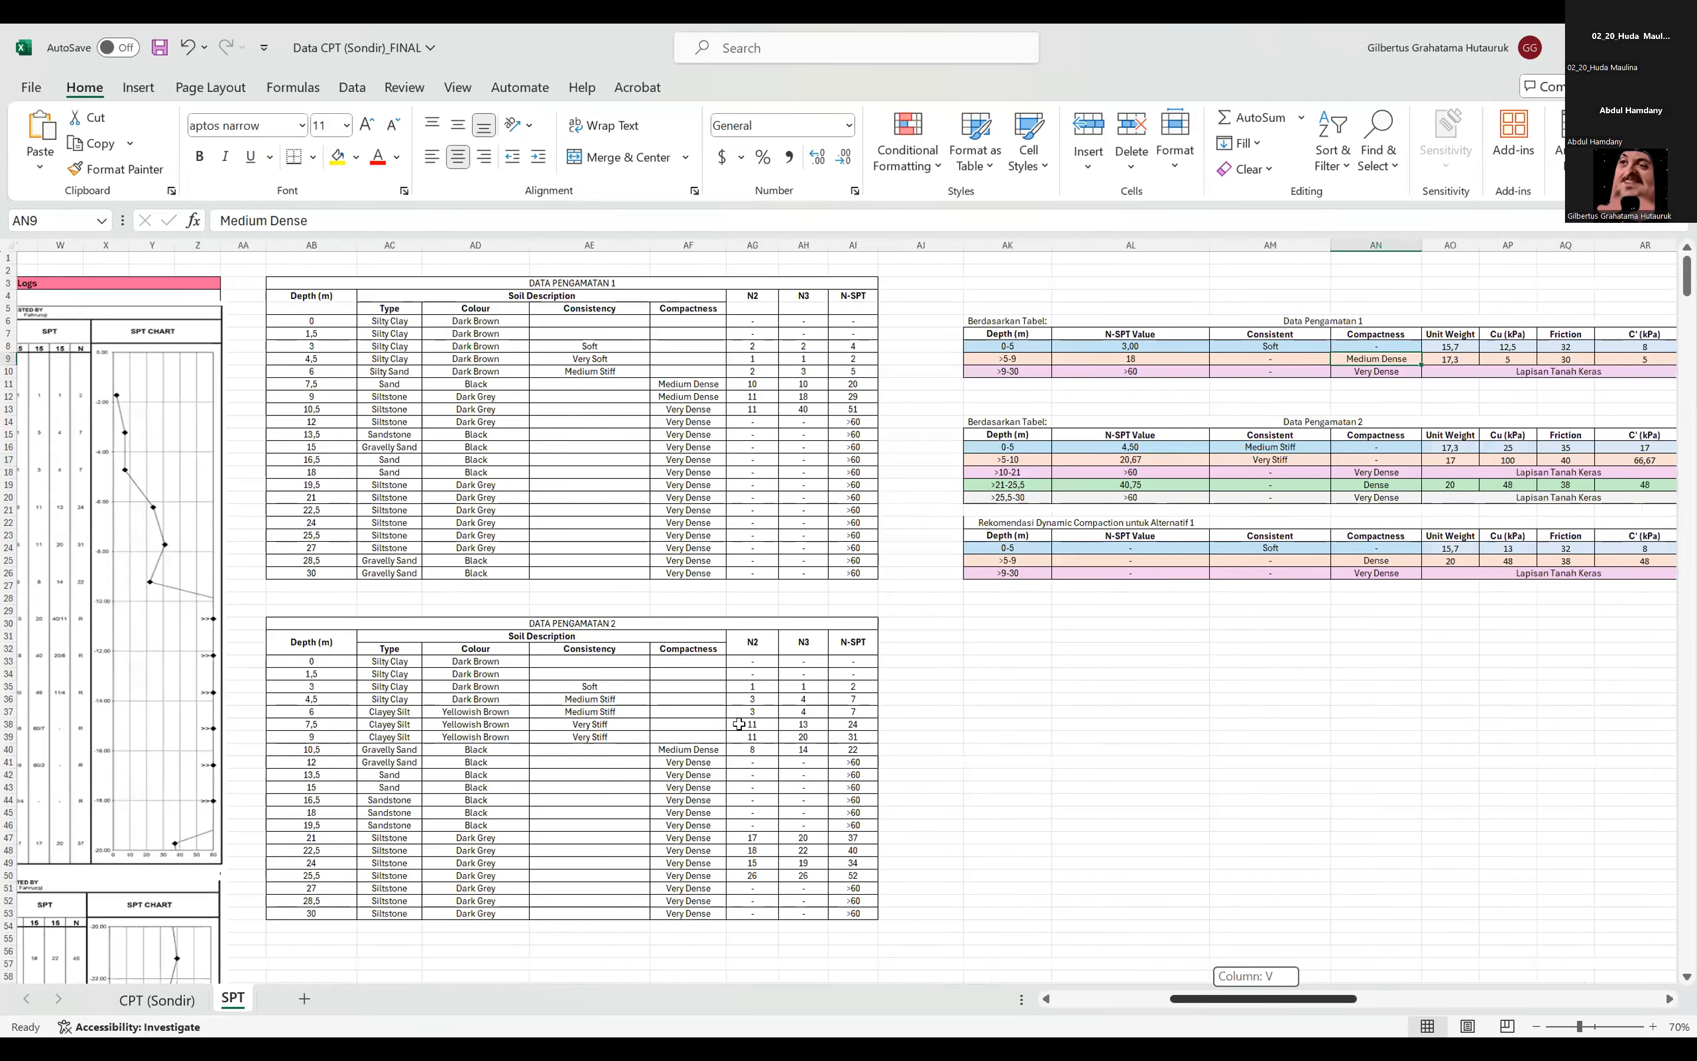
# Compare the 7.5 and 9 m rows' consistency in DATA PENGAMATAN 2 with their compactness in DATA PENGAMATAN 1.
pyautogui.hscroll(-1, 738, 724)
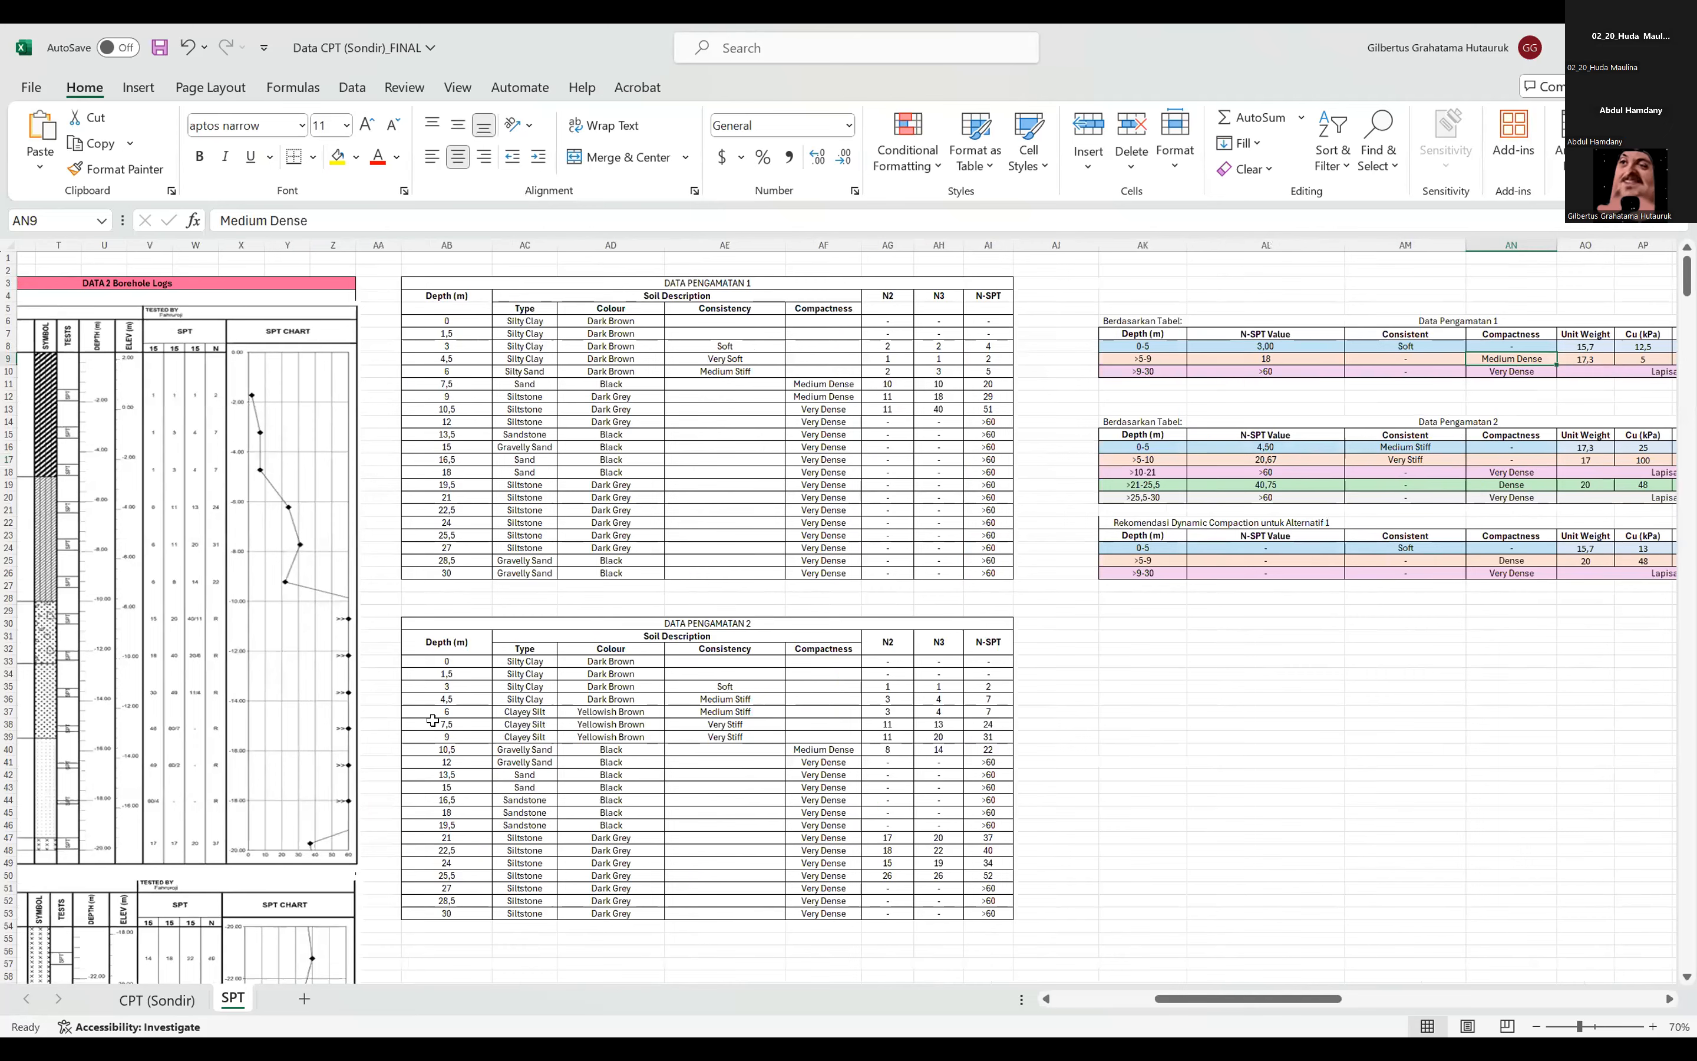
pyautogui.click(442, 749)
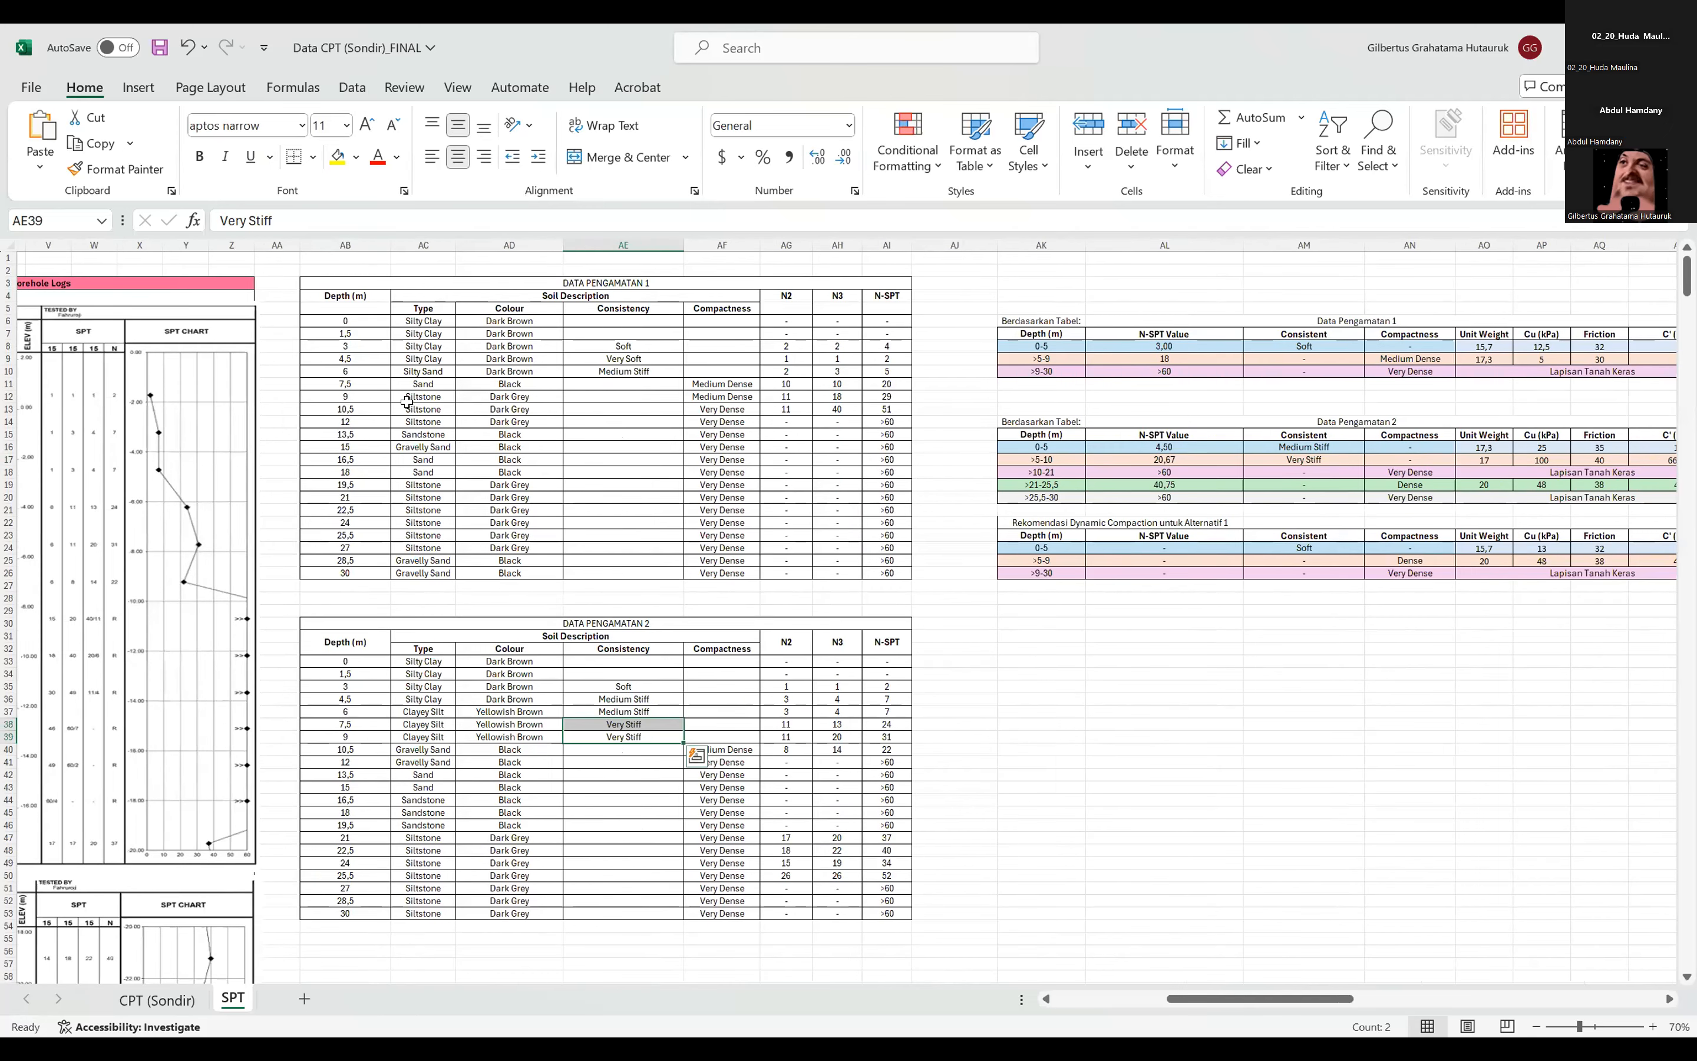
pyautogui.moveTo(361, 383); pyautogui.dragTo(362, 395)
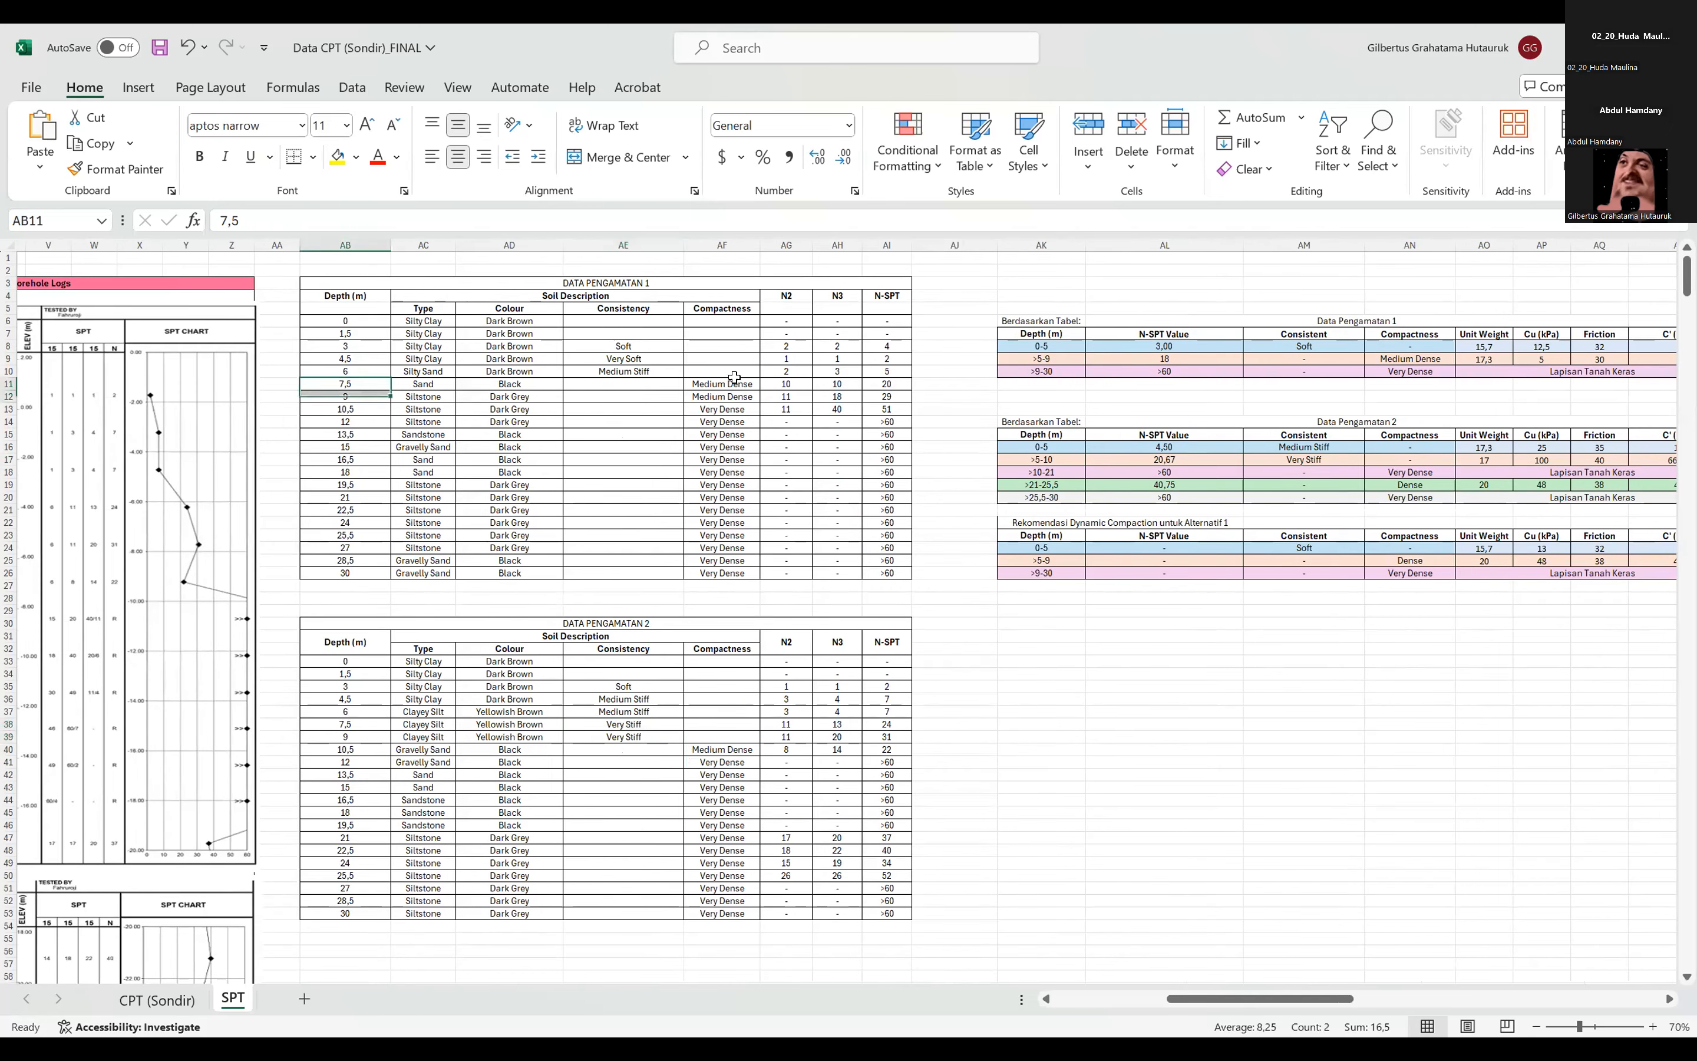
pyautogui.moveTo(738, 394); pyautogui.dragTo(736, 384)
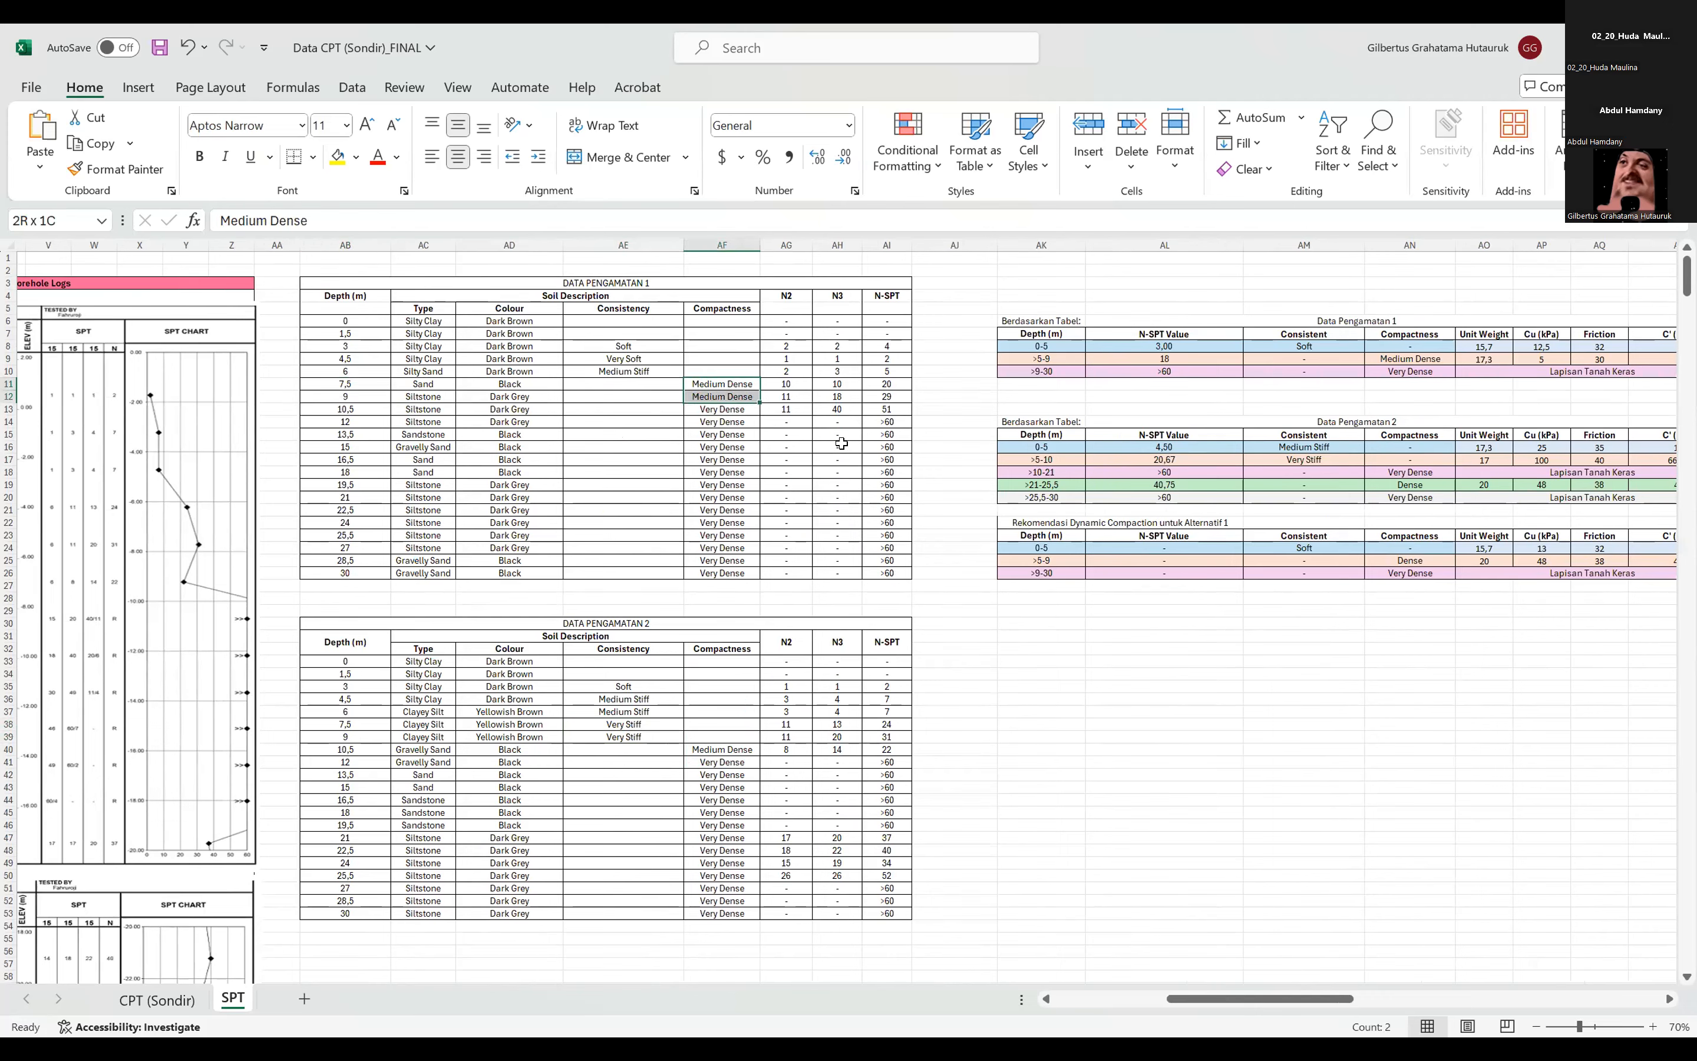
pyautogui.click(730, 309)
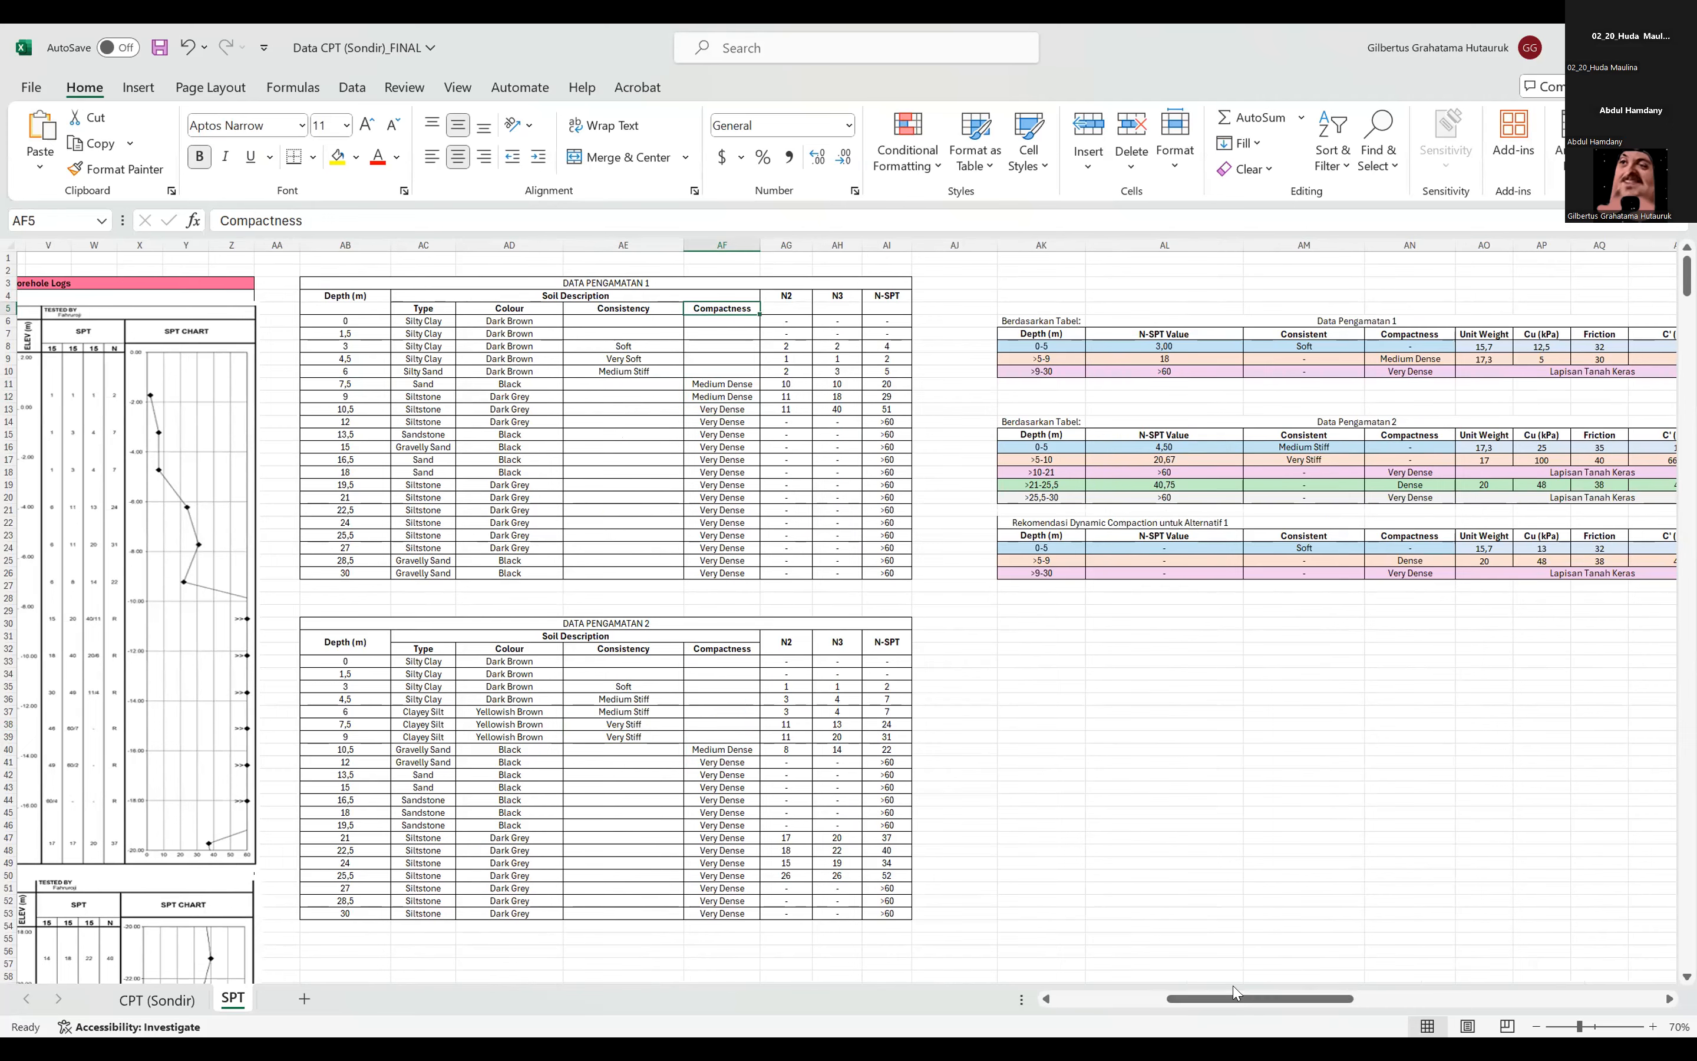
pyautogui.click(1201, 928)
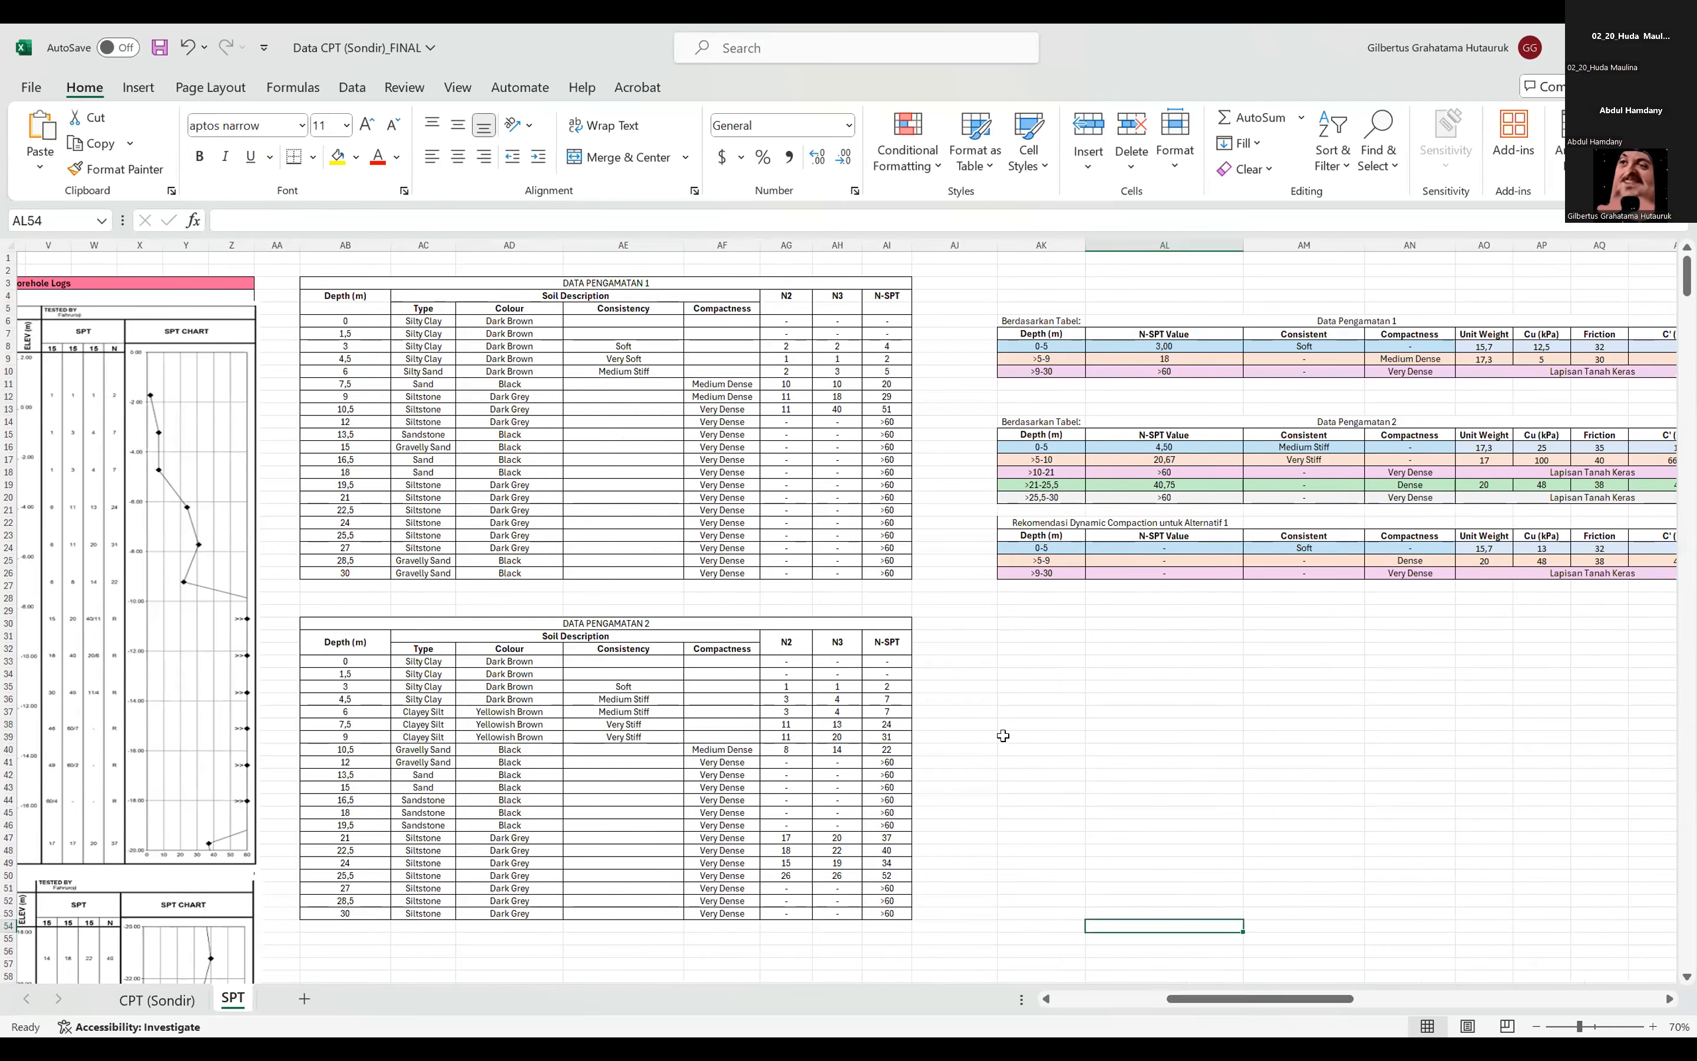
# Compare the N-SPT values from 3 to 10.5 m in both DATA PENGAMATAN tables and check them against the soil parameter summaries.
pyautogui.moveTo(887, 384); pyautogui.dragTo(887, 397)
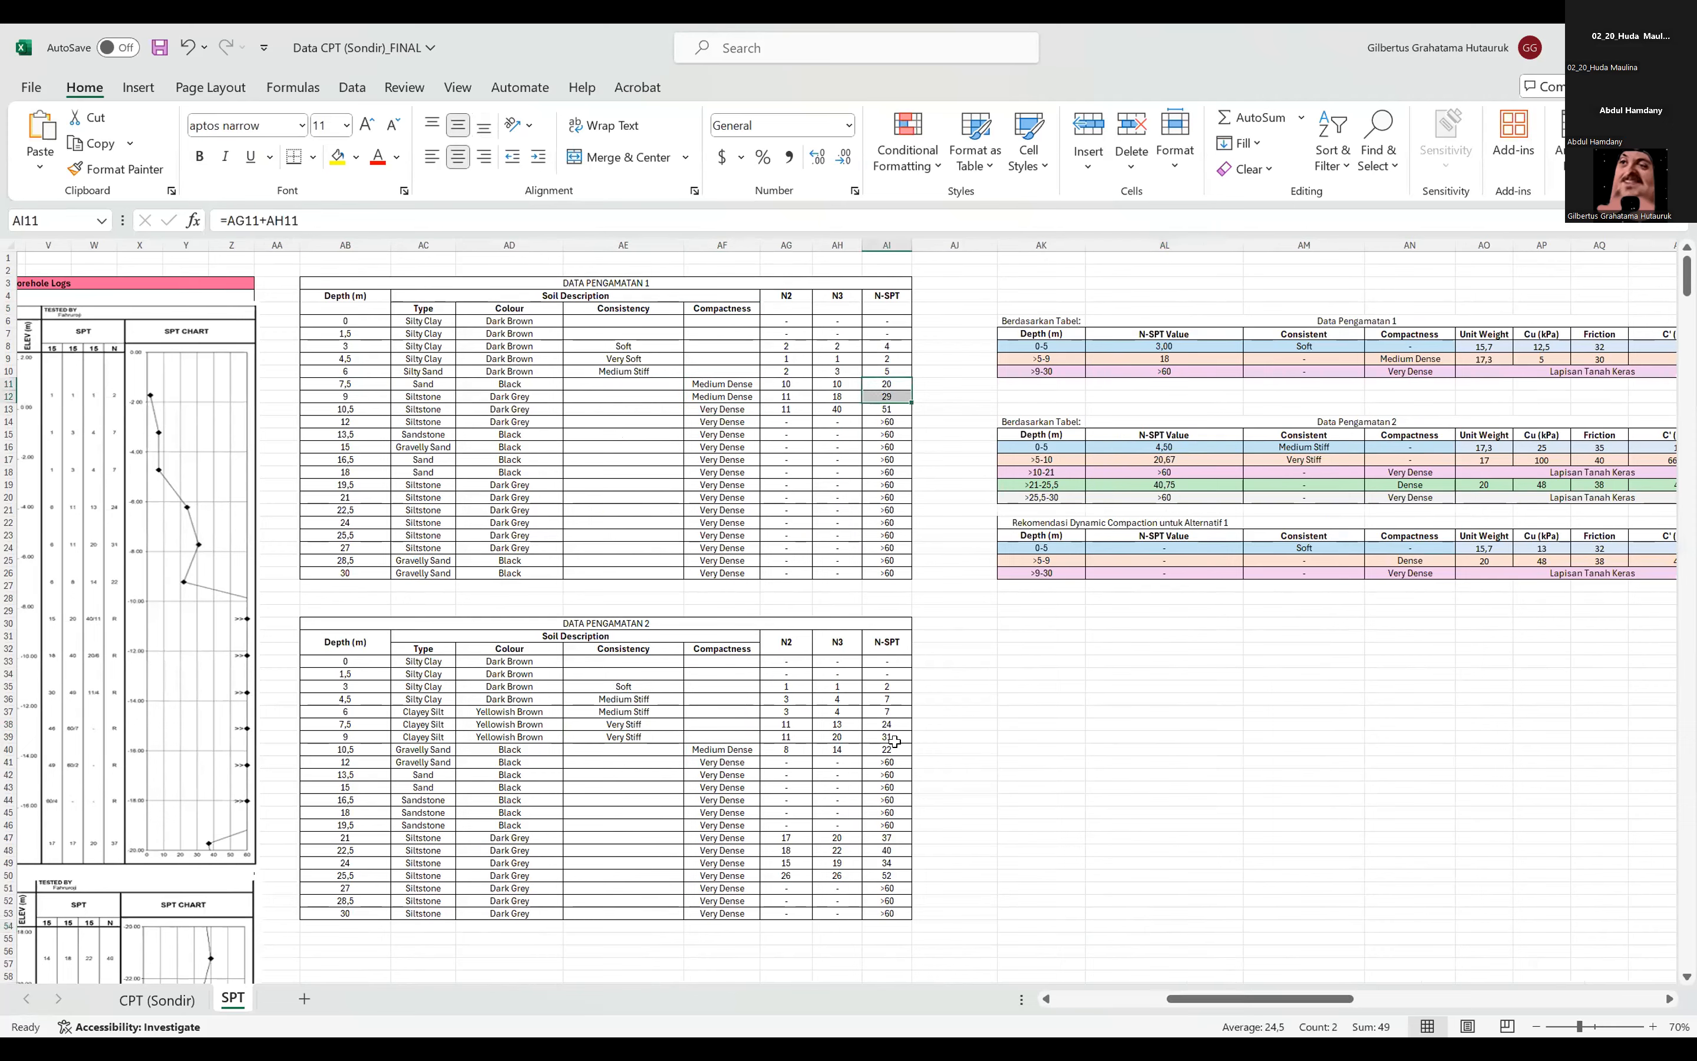
pyautogui.click(890, 725)
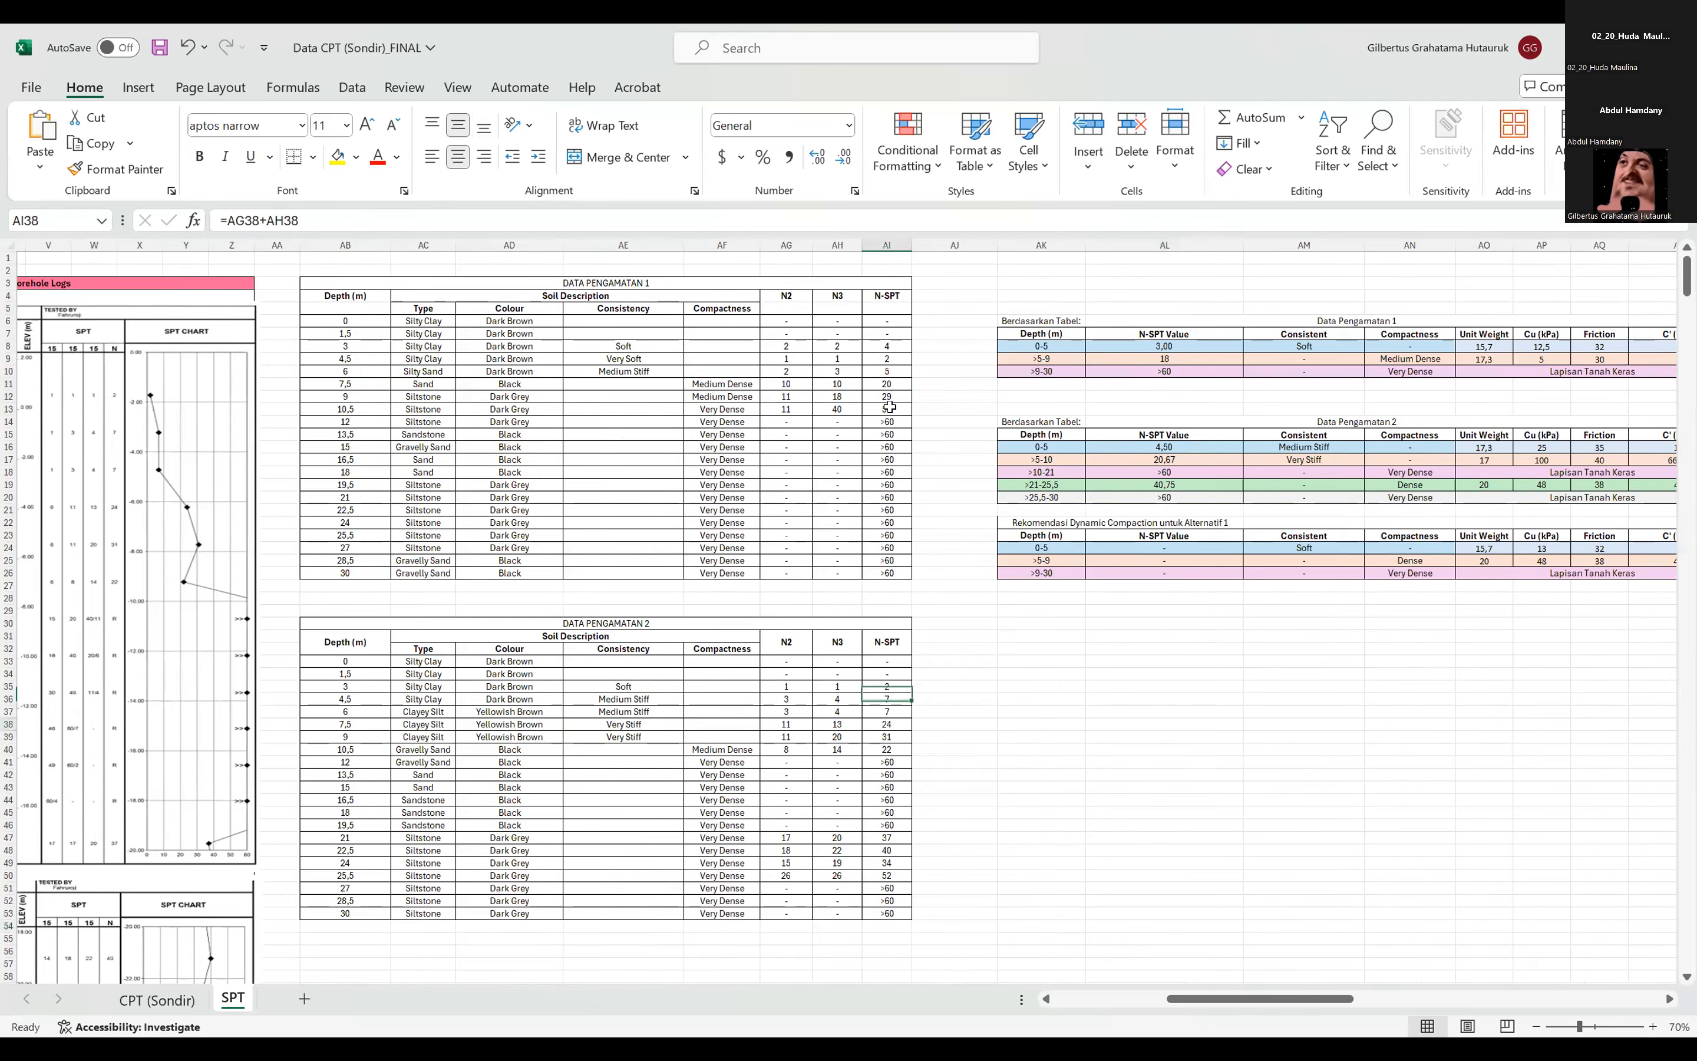
pyautogui.moveTo(887, 726); pyautogui.dragTo(887, 747)
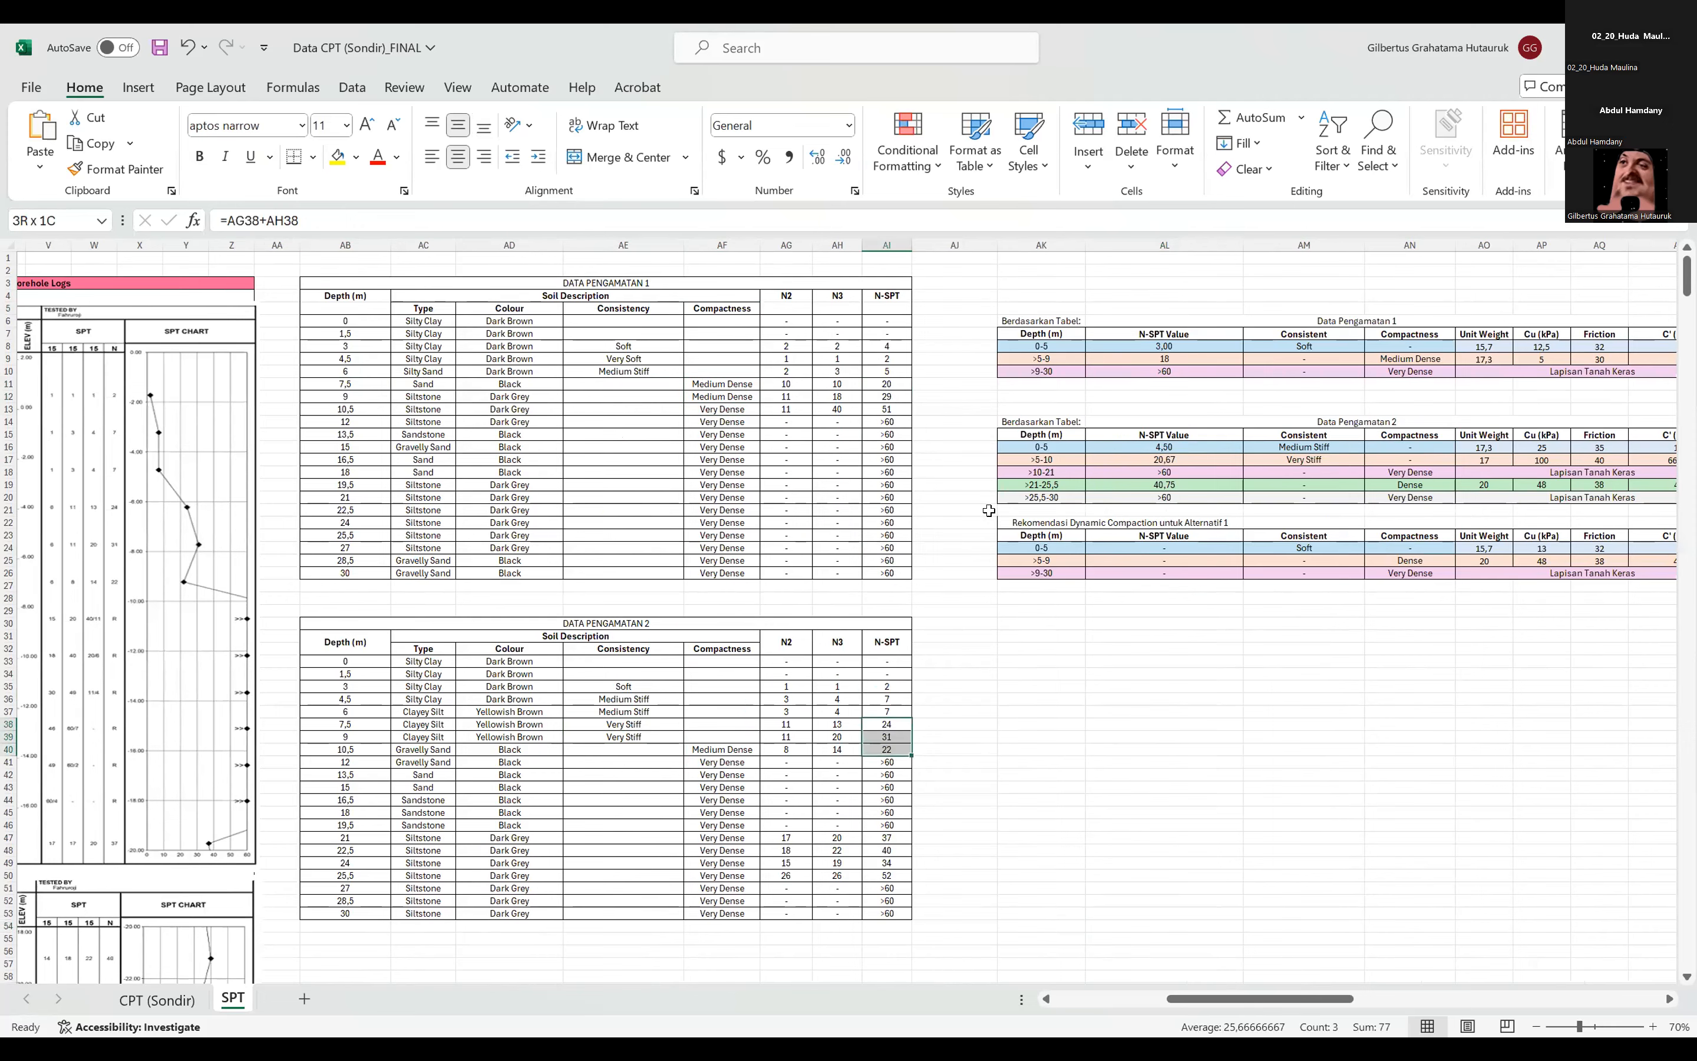
pyautogui.moveTo(887, 346); pyautogui.dragTo(887, 409)
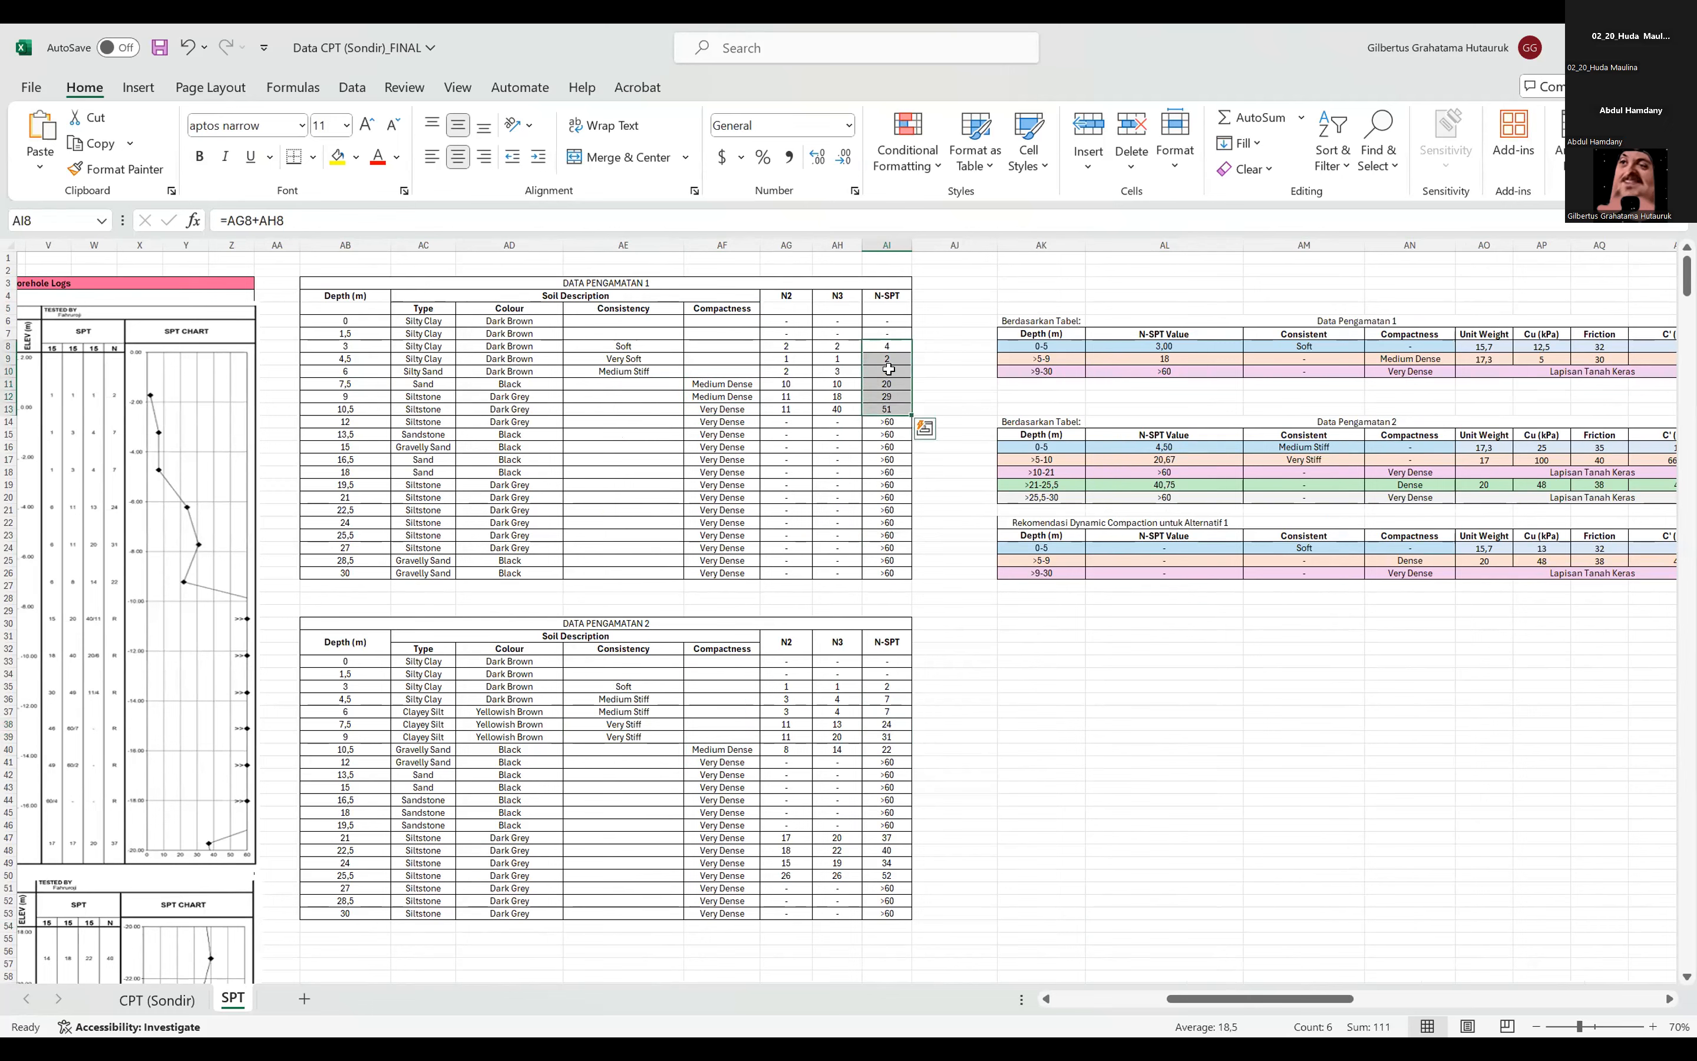
pyautogui.moveTo(886, 687); pyautogui.dragTo(886, 749)
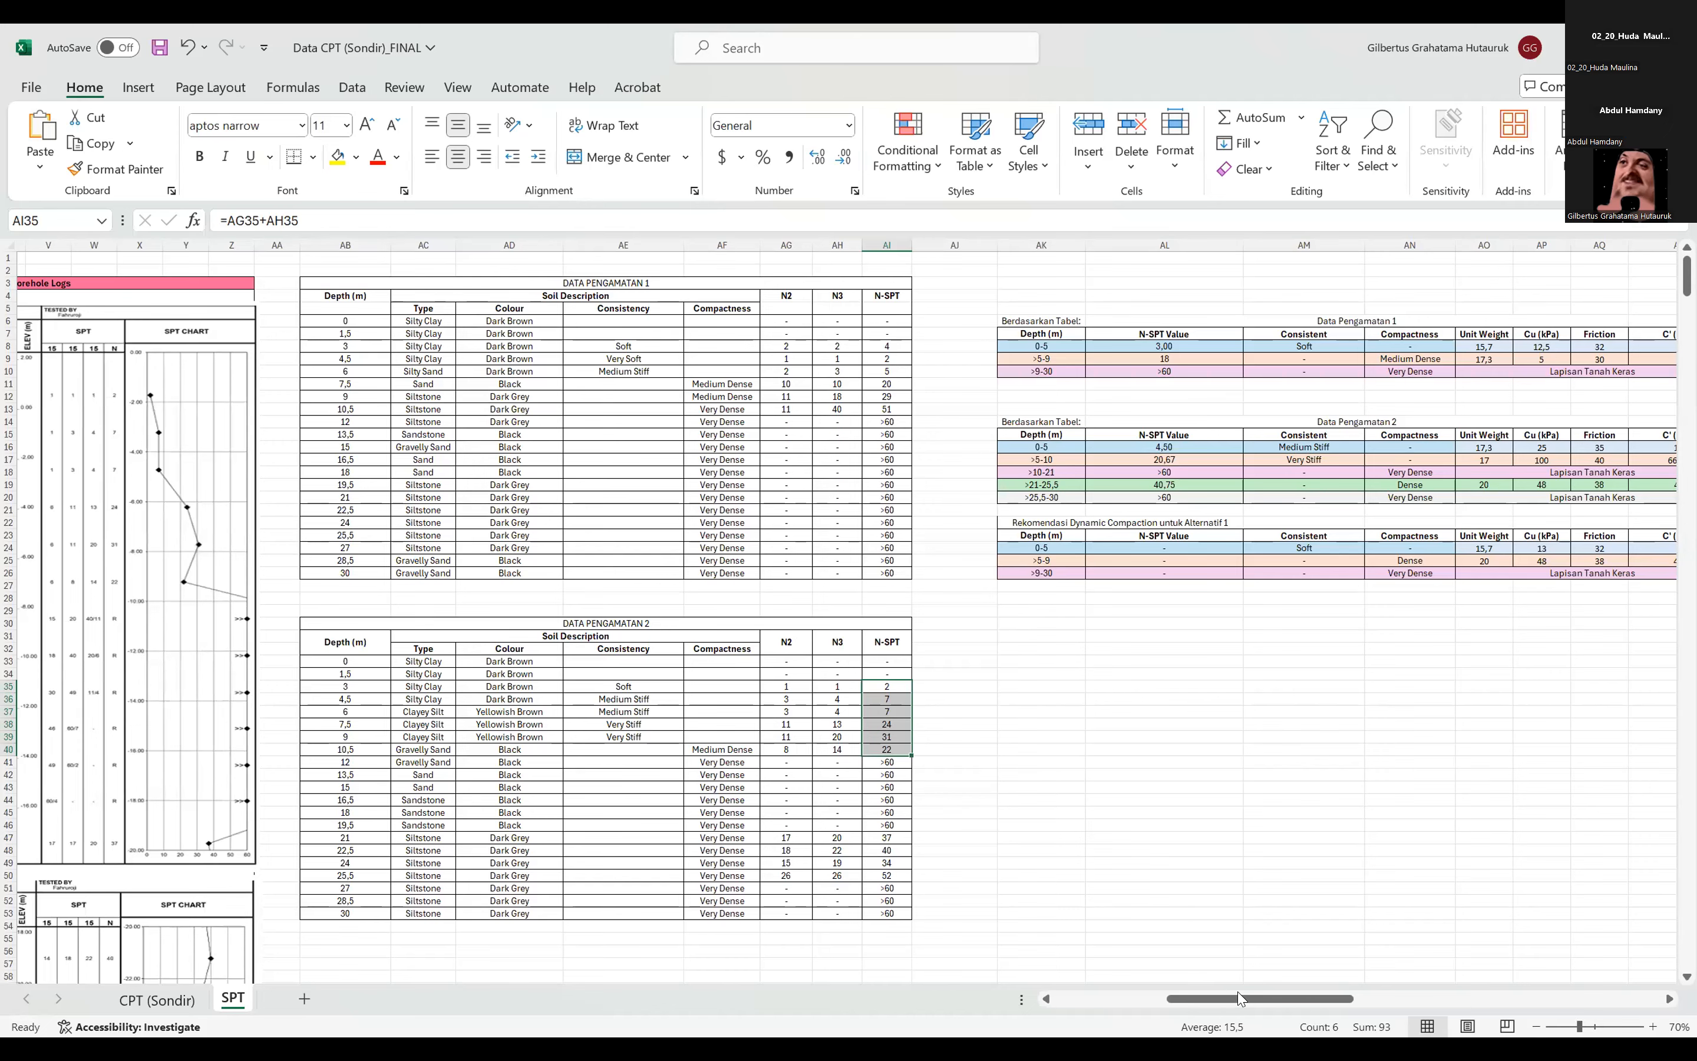
pyautogui.moveTo(1203, 997); pyautogui.dragTo(1207, 970)
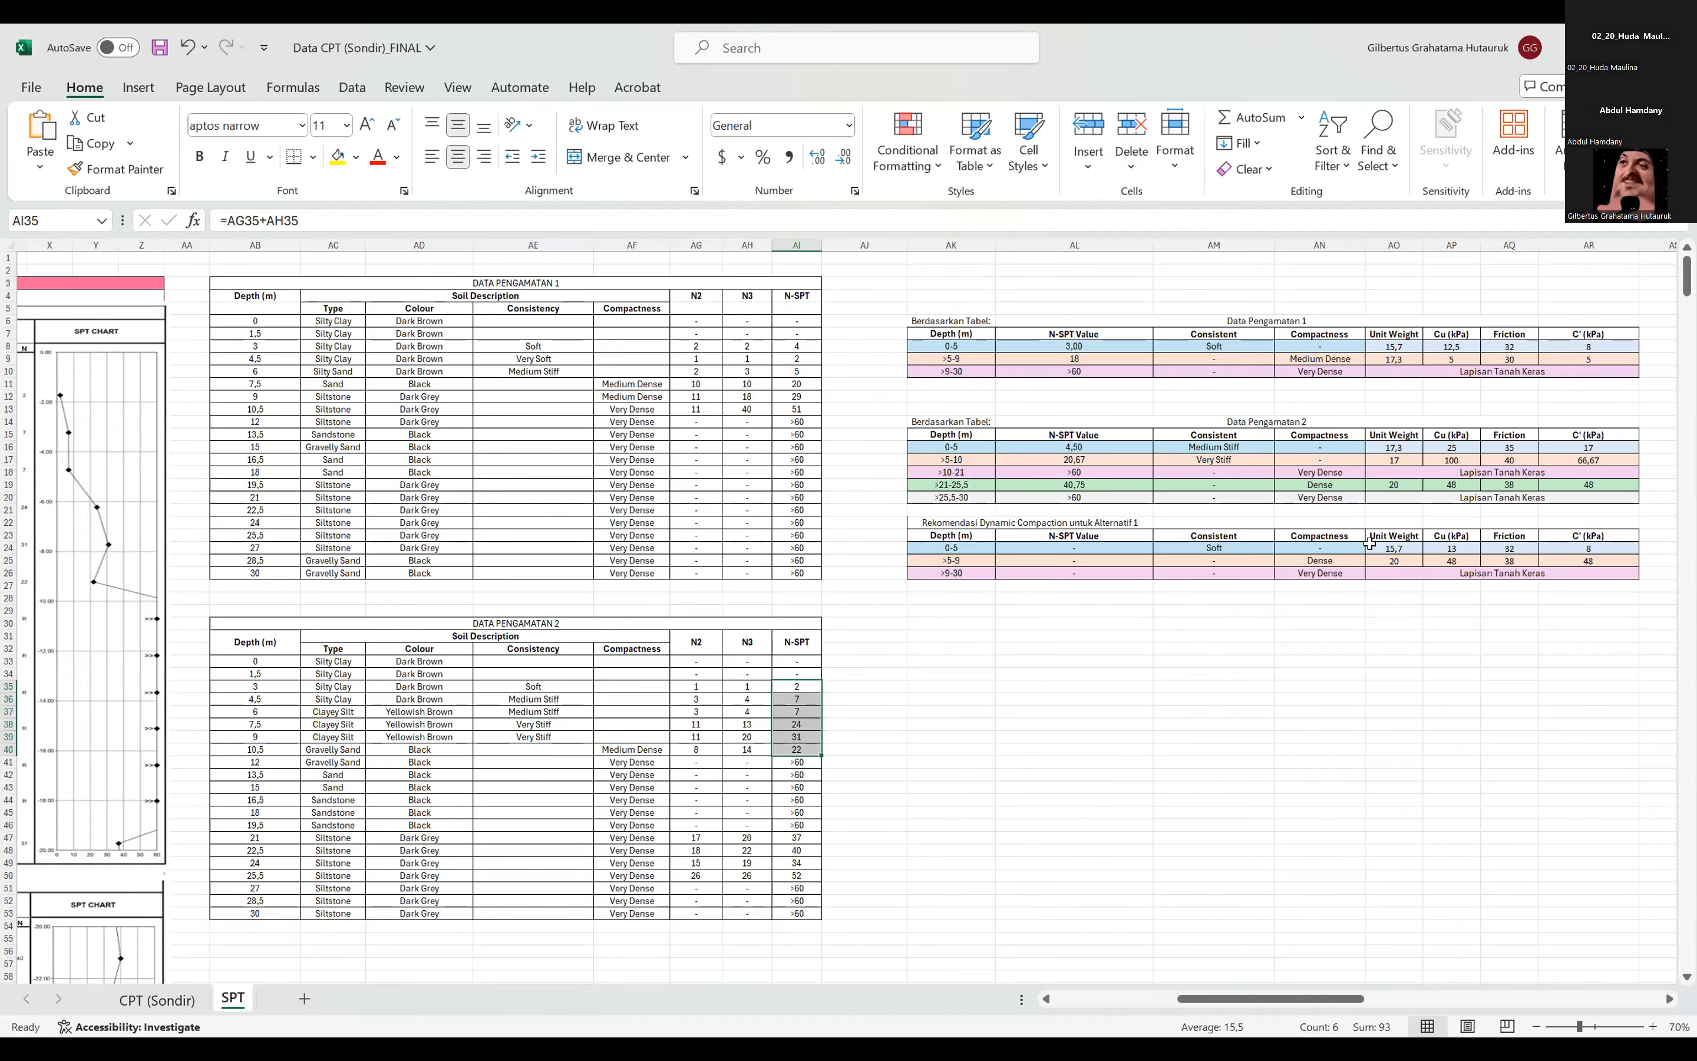
pyautogui.moveTo(1299, 1001); pyautogui.dragTo(1316, 1000)
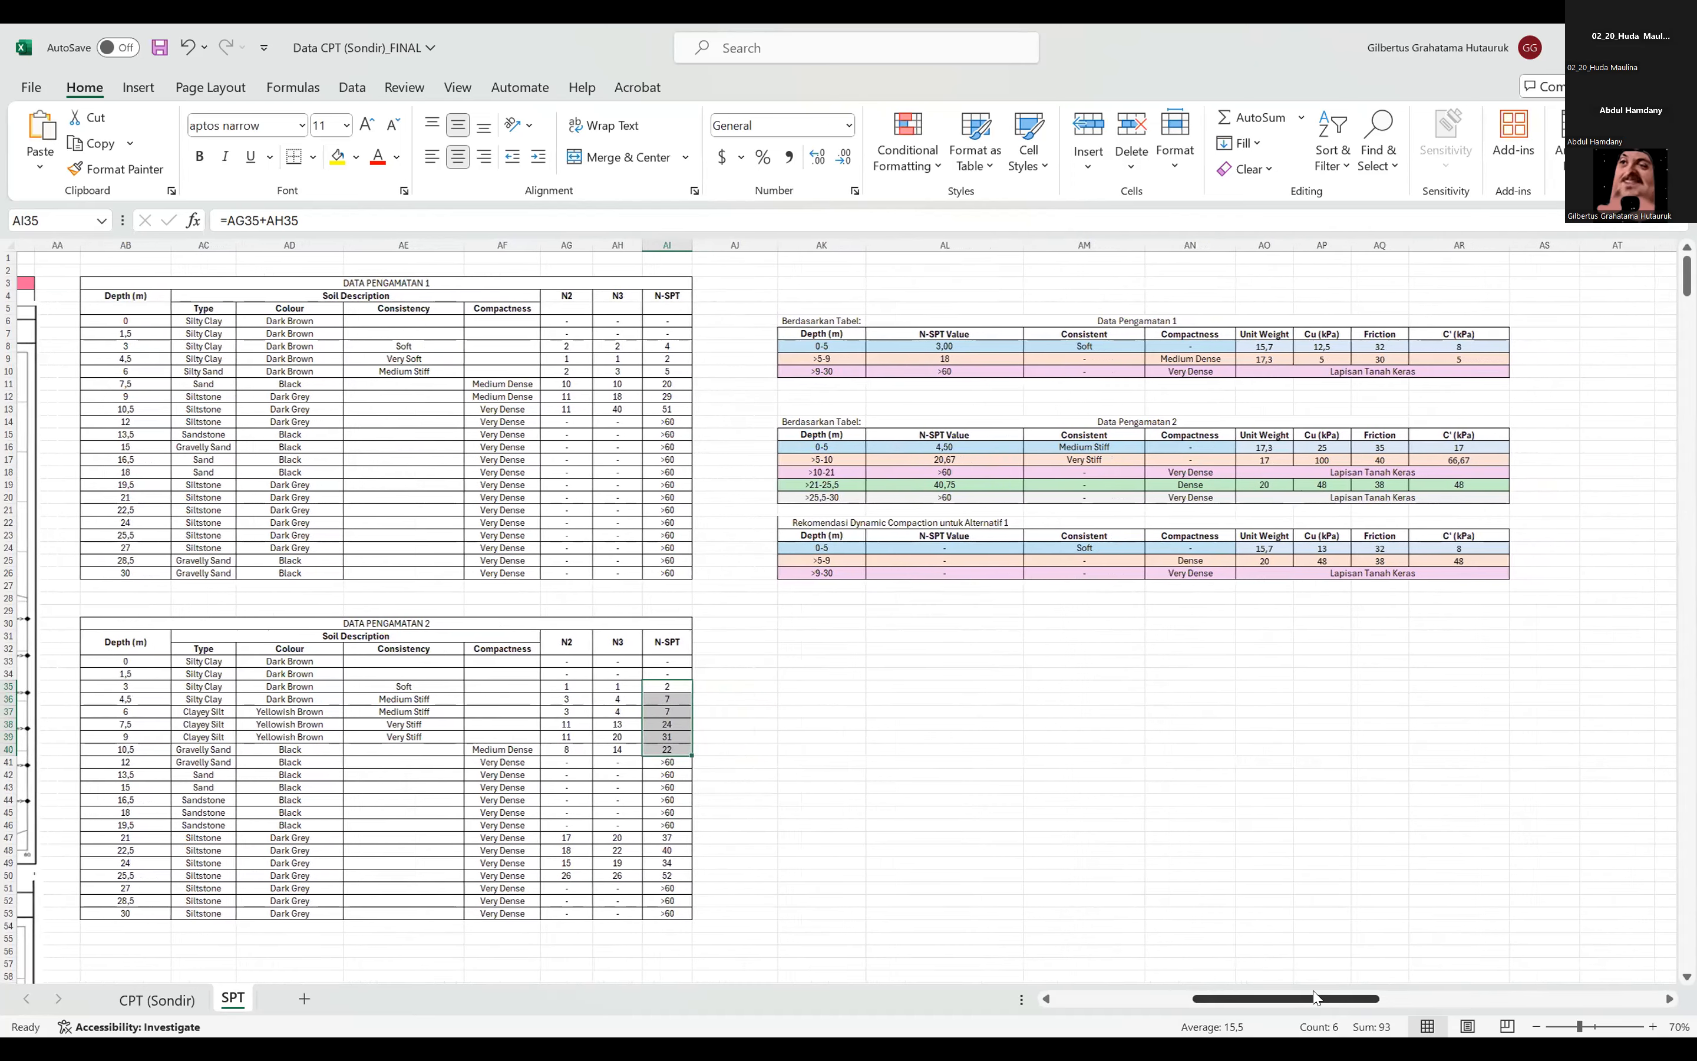
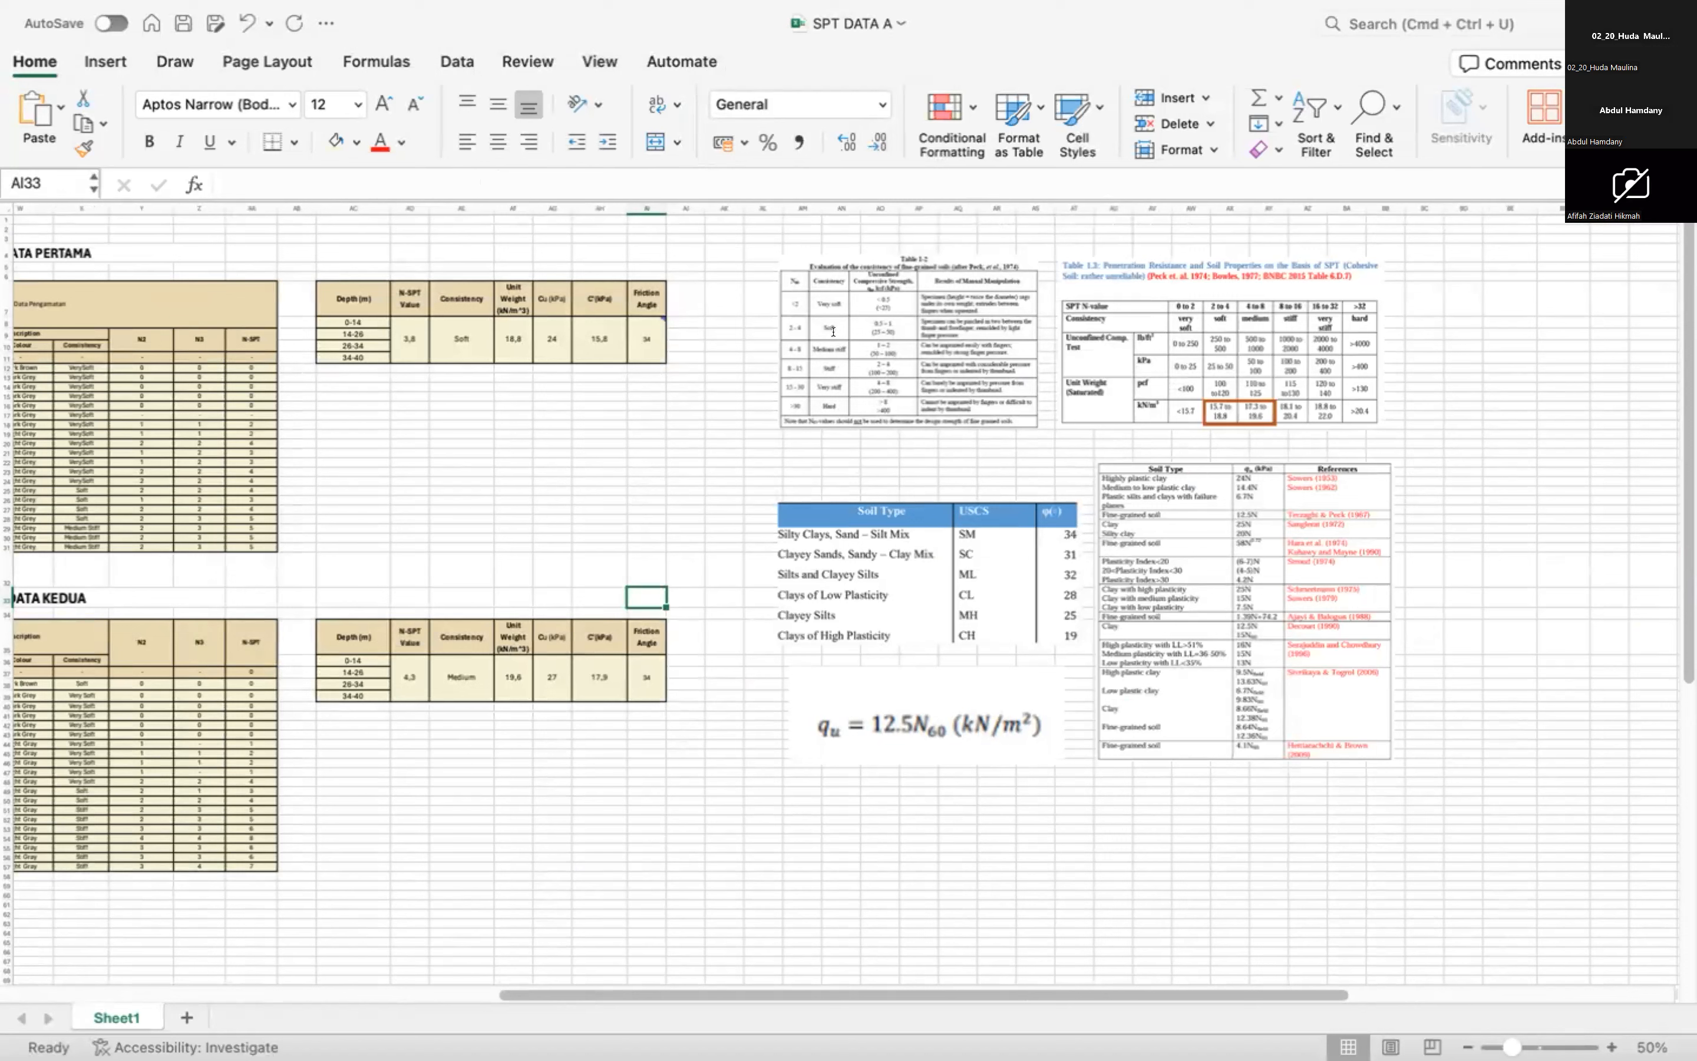
pyautogui.click(448, 368)
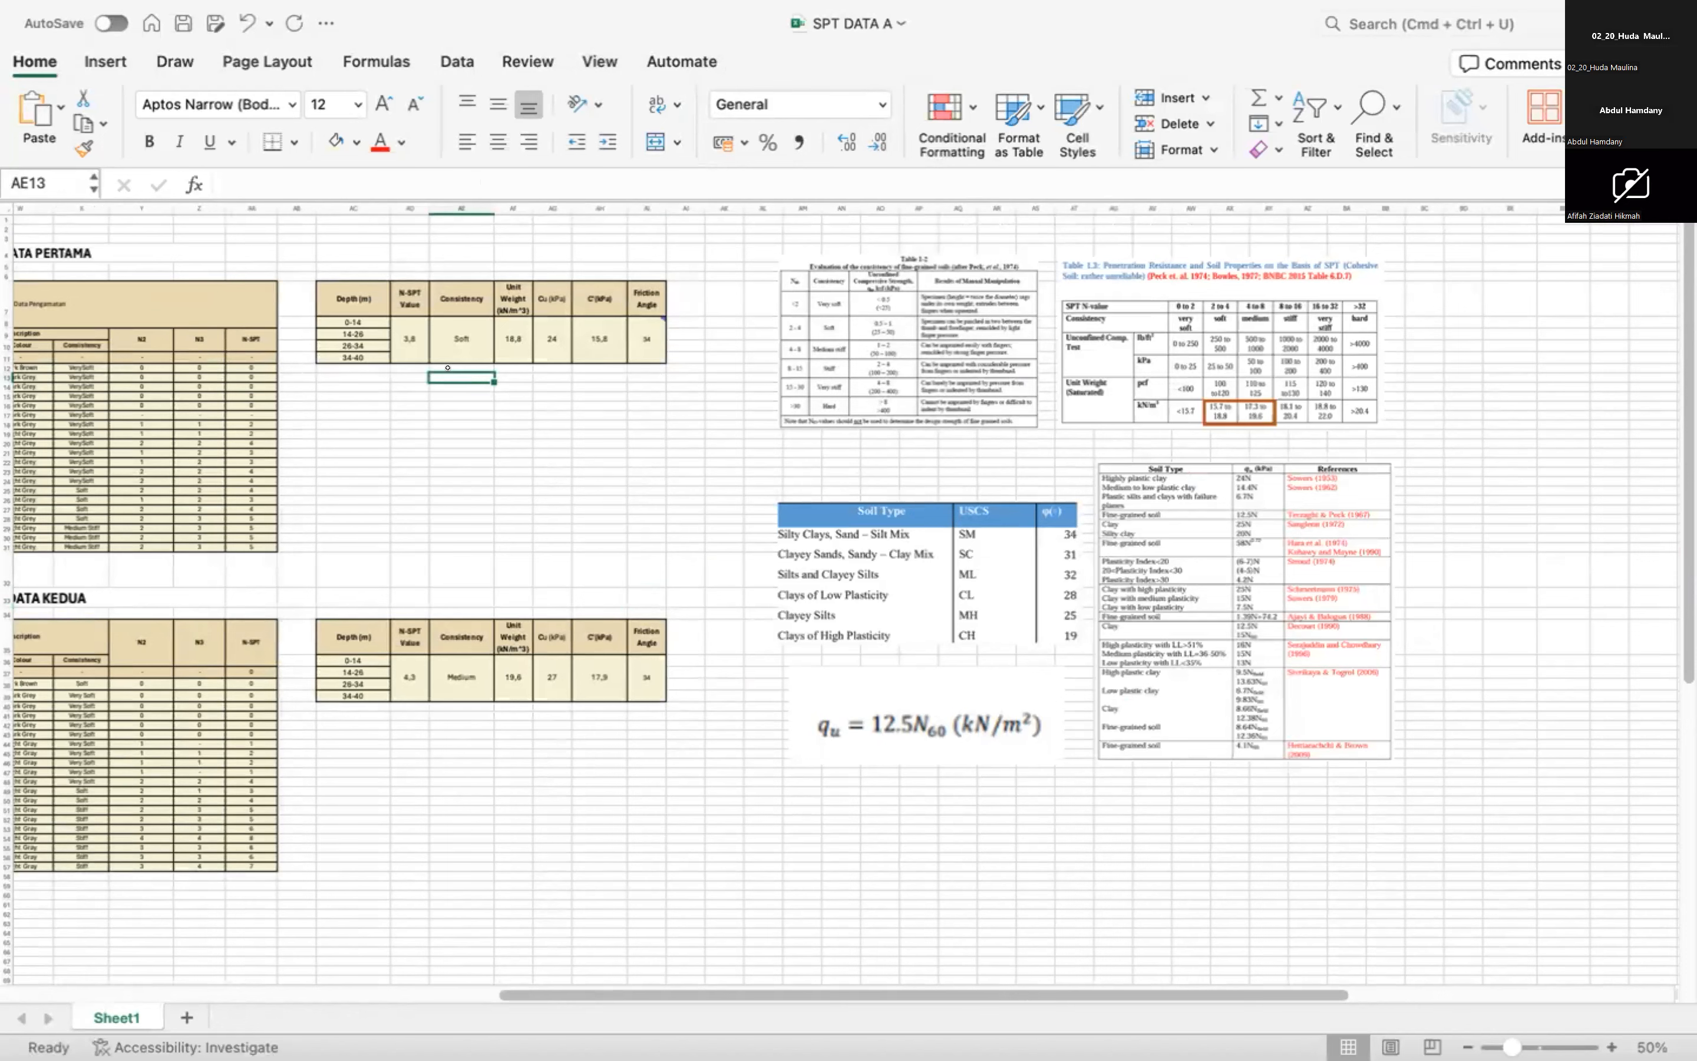
pyautogui.click(392, 449)
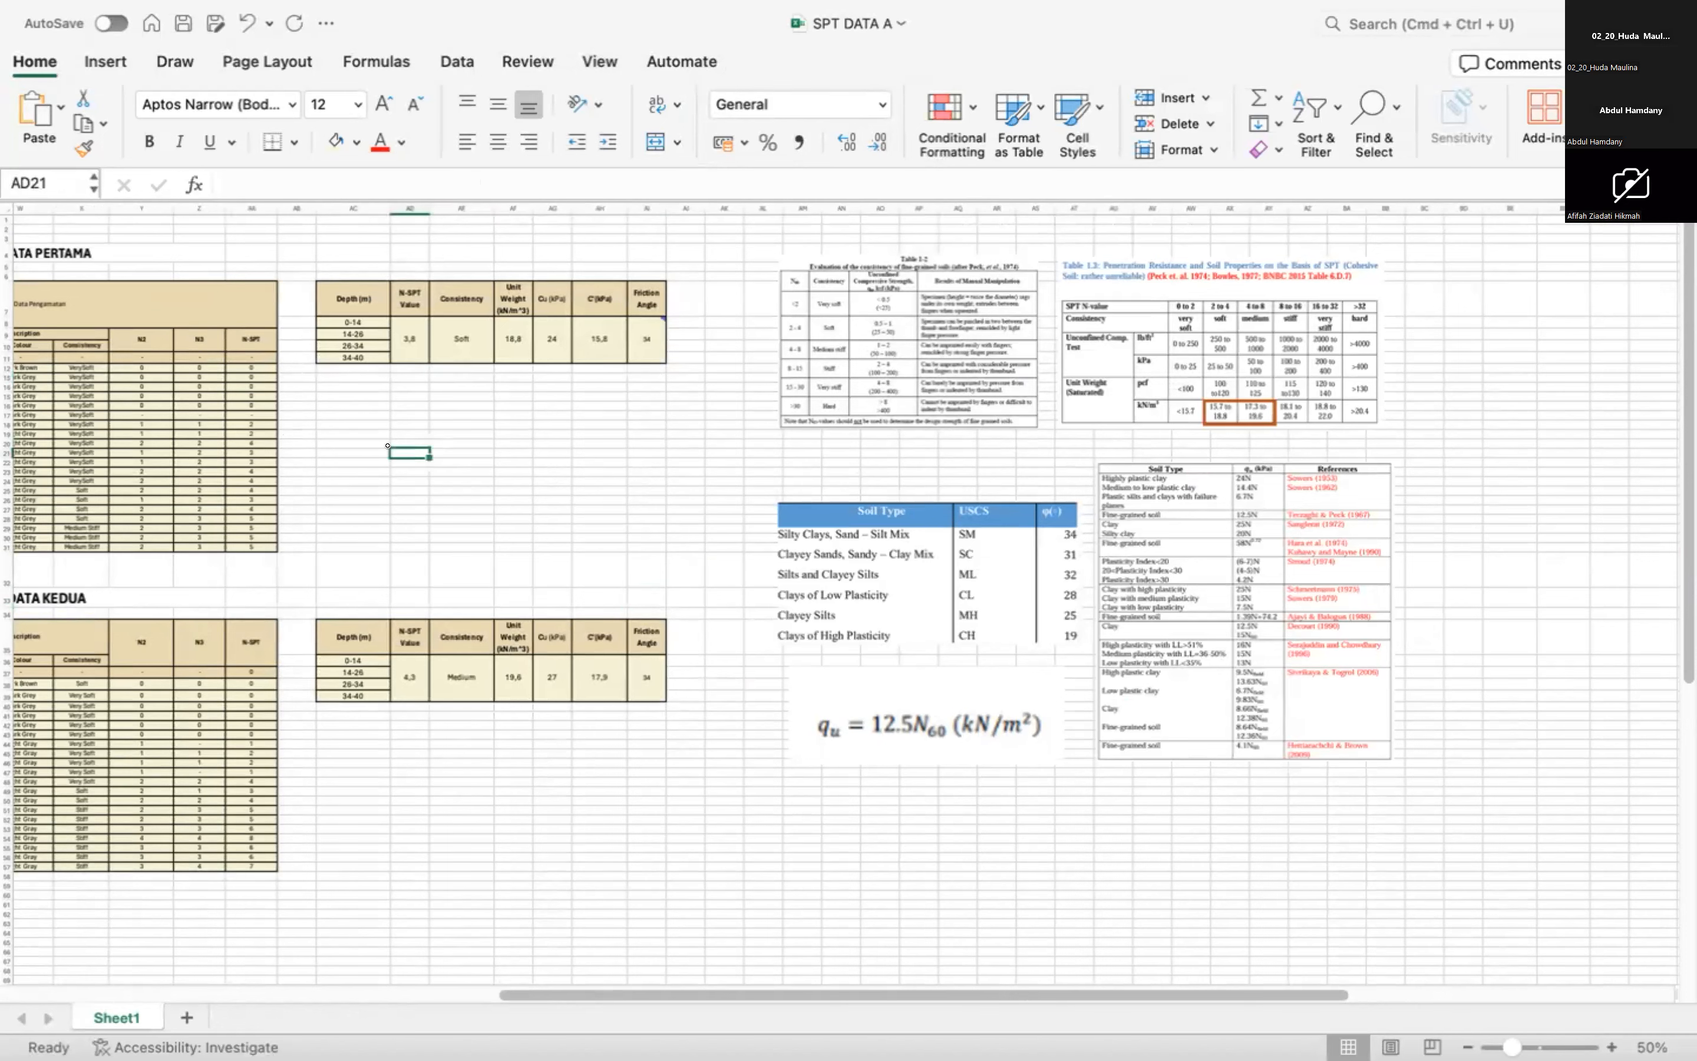
pyautogui.scroll(2, 454, 470)
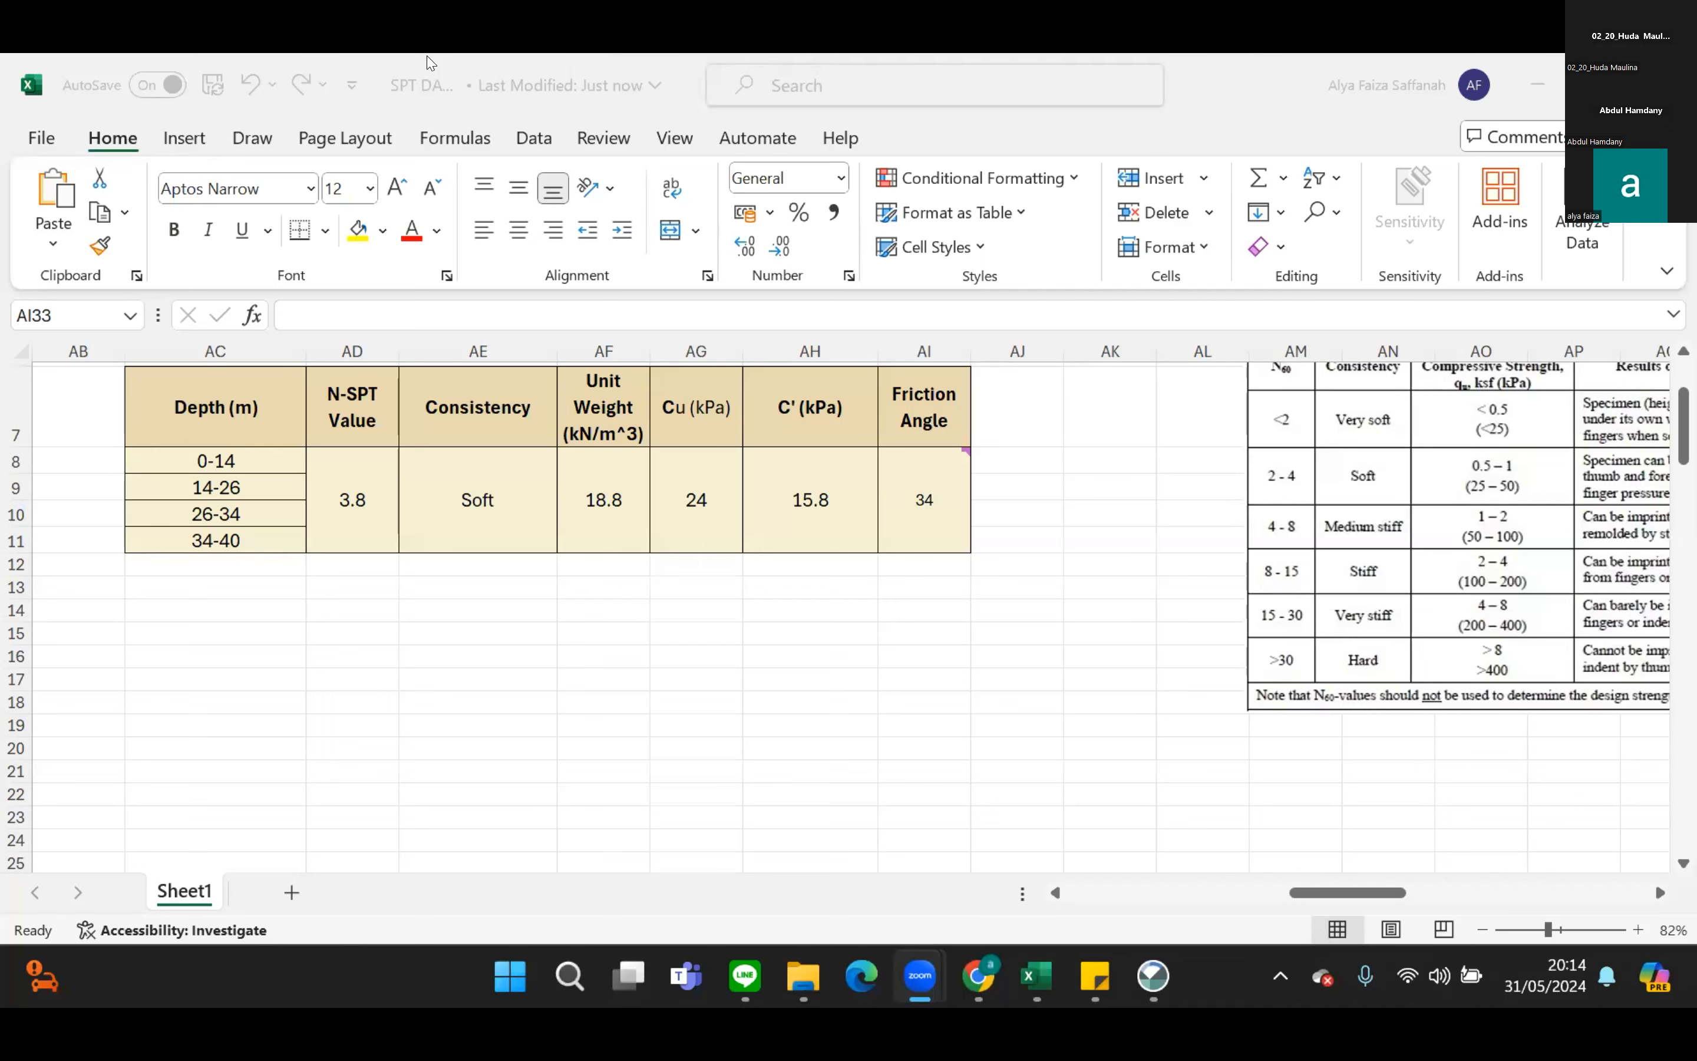
# Review the unit weight, consistency and C' entries of the first soil parameter summary at 70% zoom.
pyautogui.scroll(-1, 870, 551)
pyautogui.scroll(2, 870, 551)
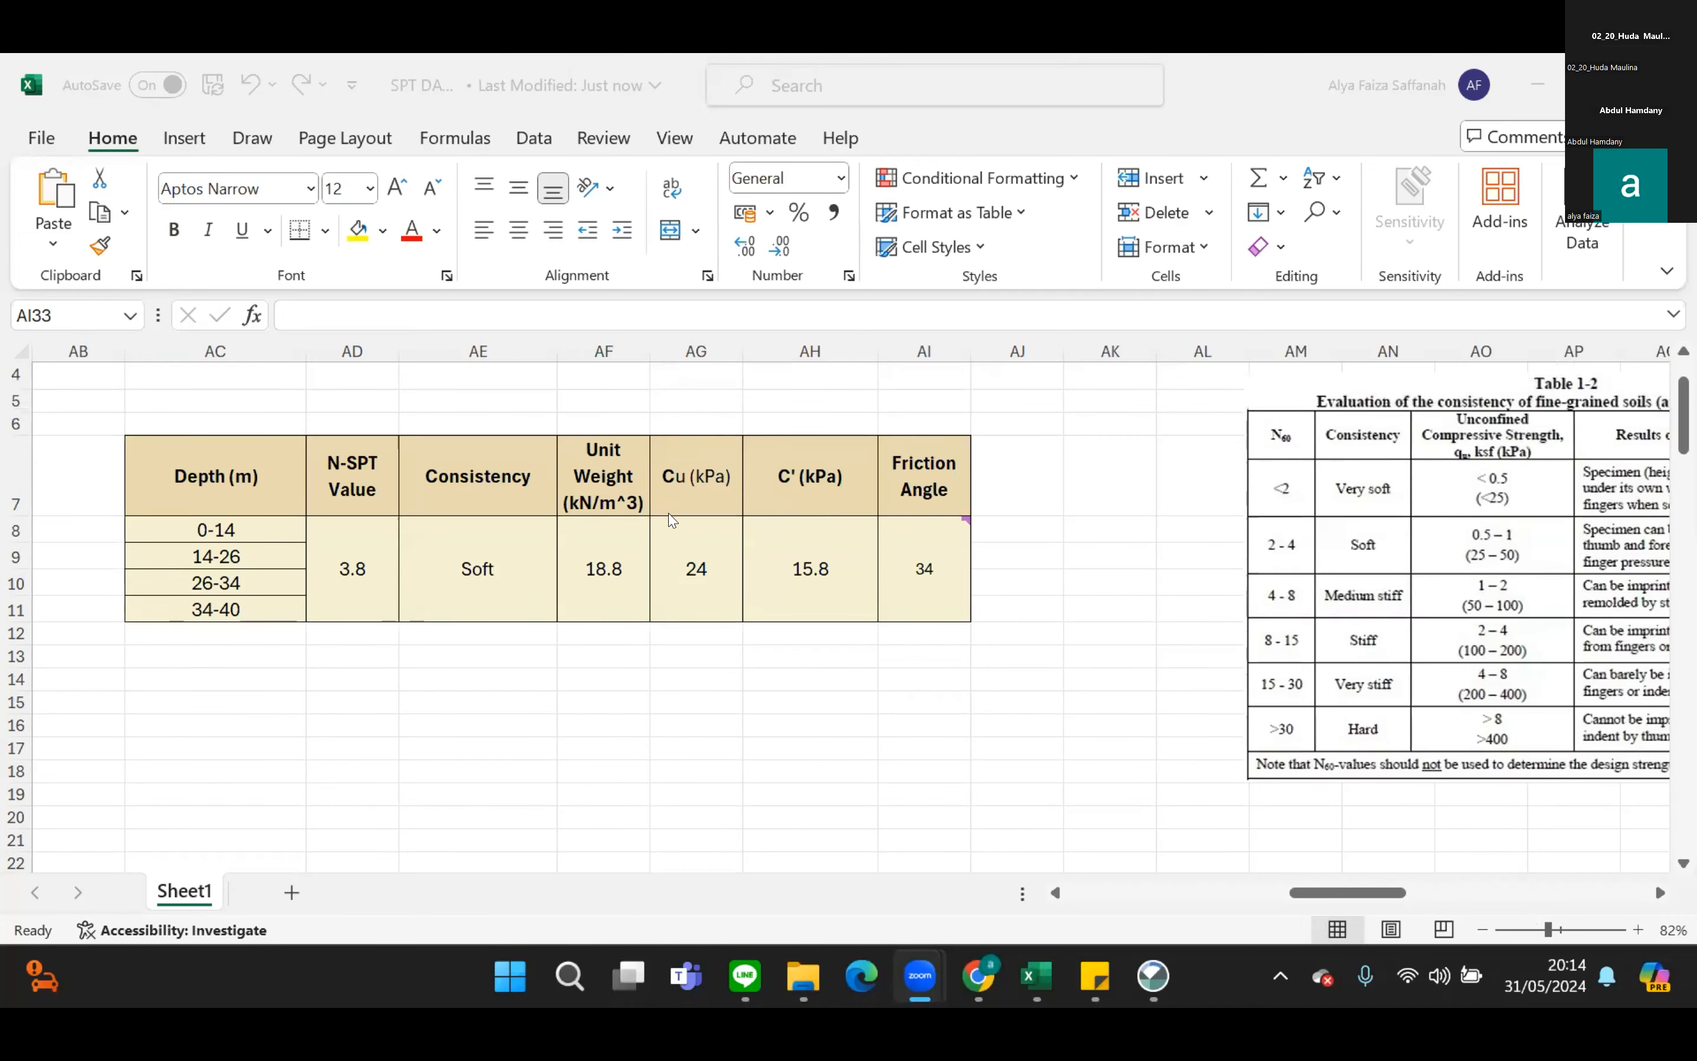
pyautogui.click(566, 557)
pyautogui.click(471, 570)
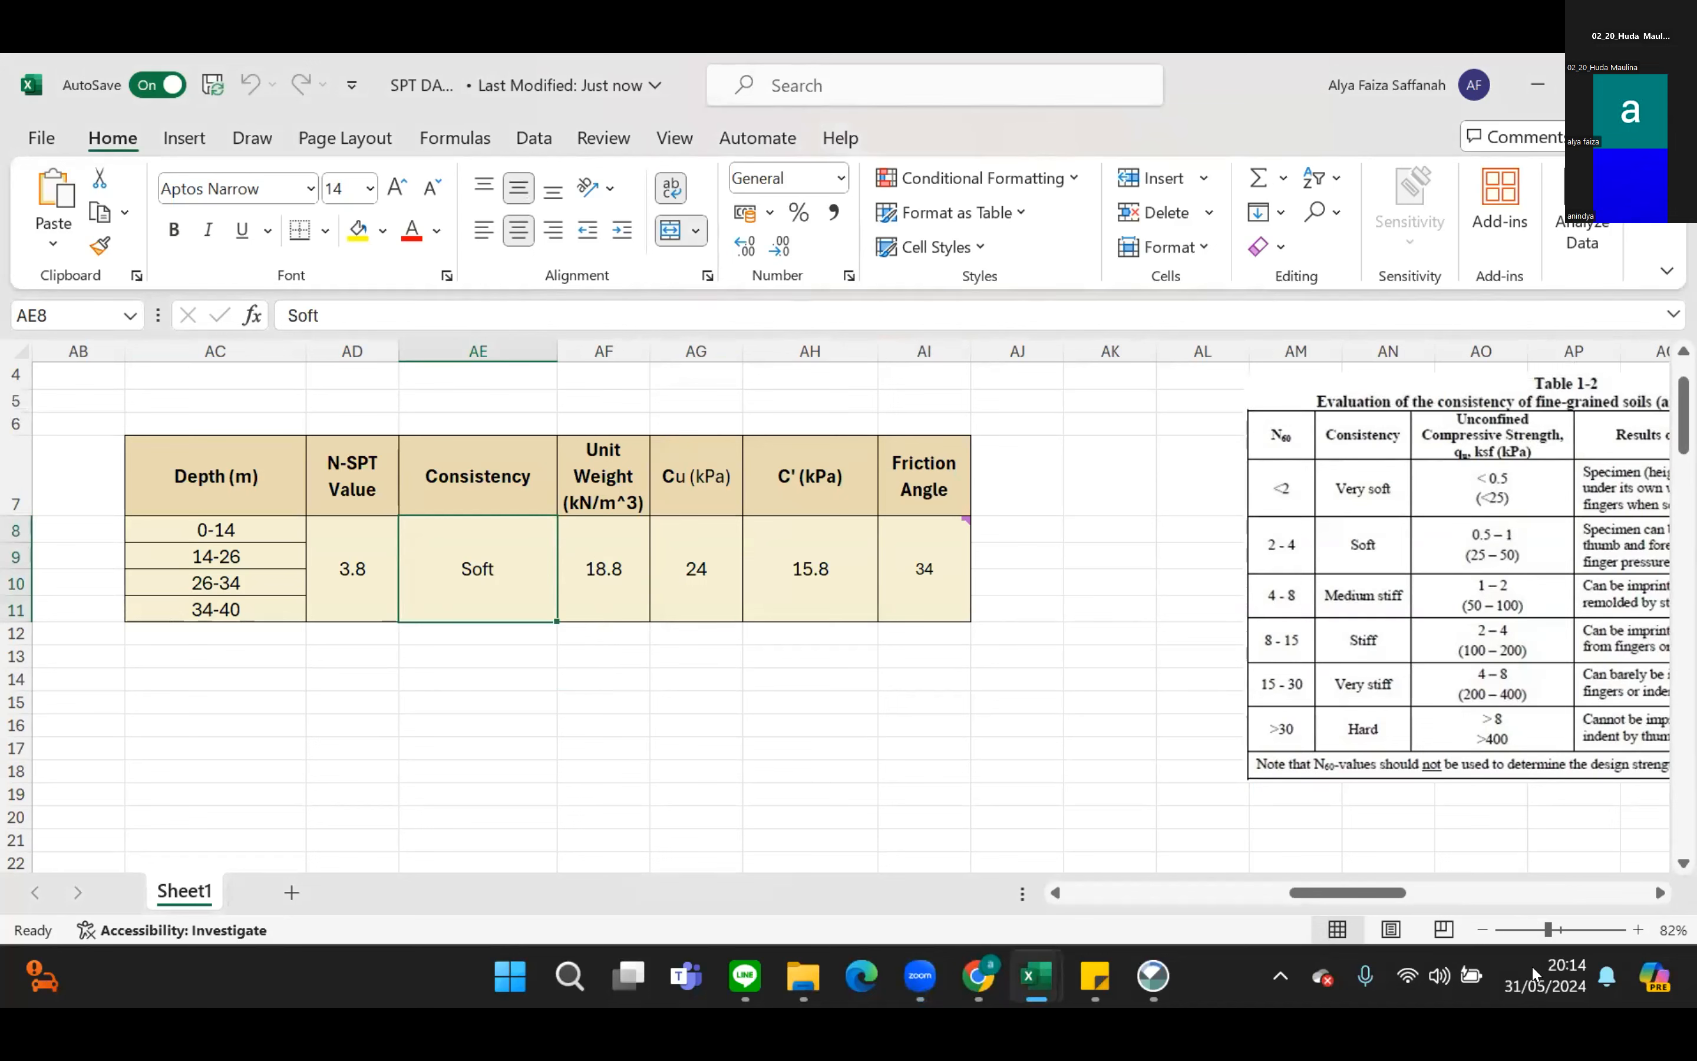
pyautogui.moveTo(1548, 932); pyautogui.dragTo(1542, 931)
pyautogui.click(813, 607)
pyautogui.scroll(-1, 587, 674)
pyautogui.hscroll(-1, 587, 674)
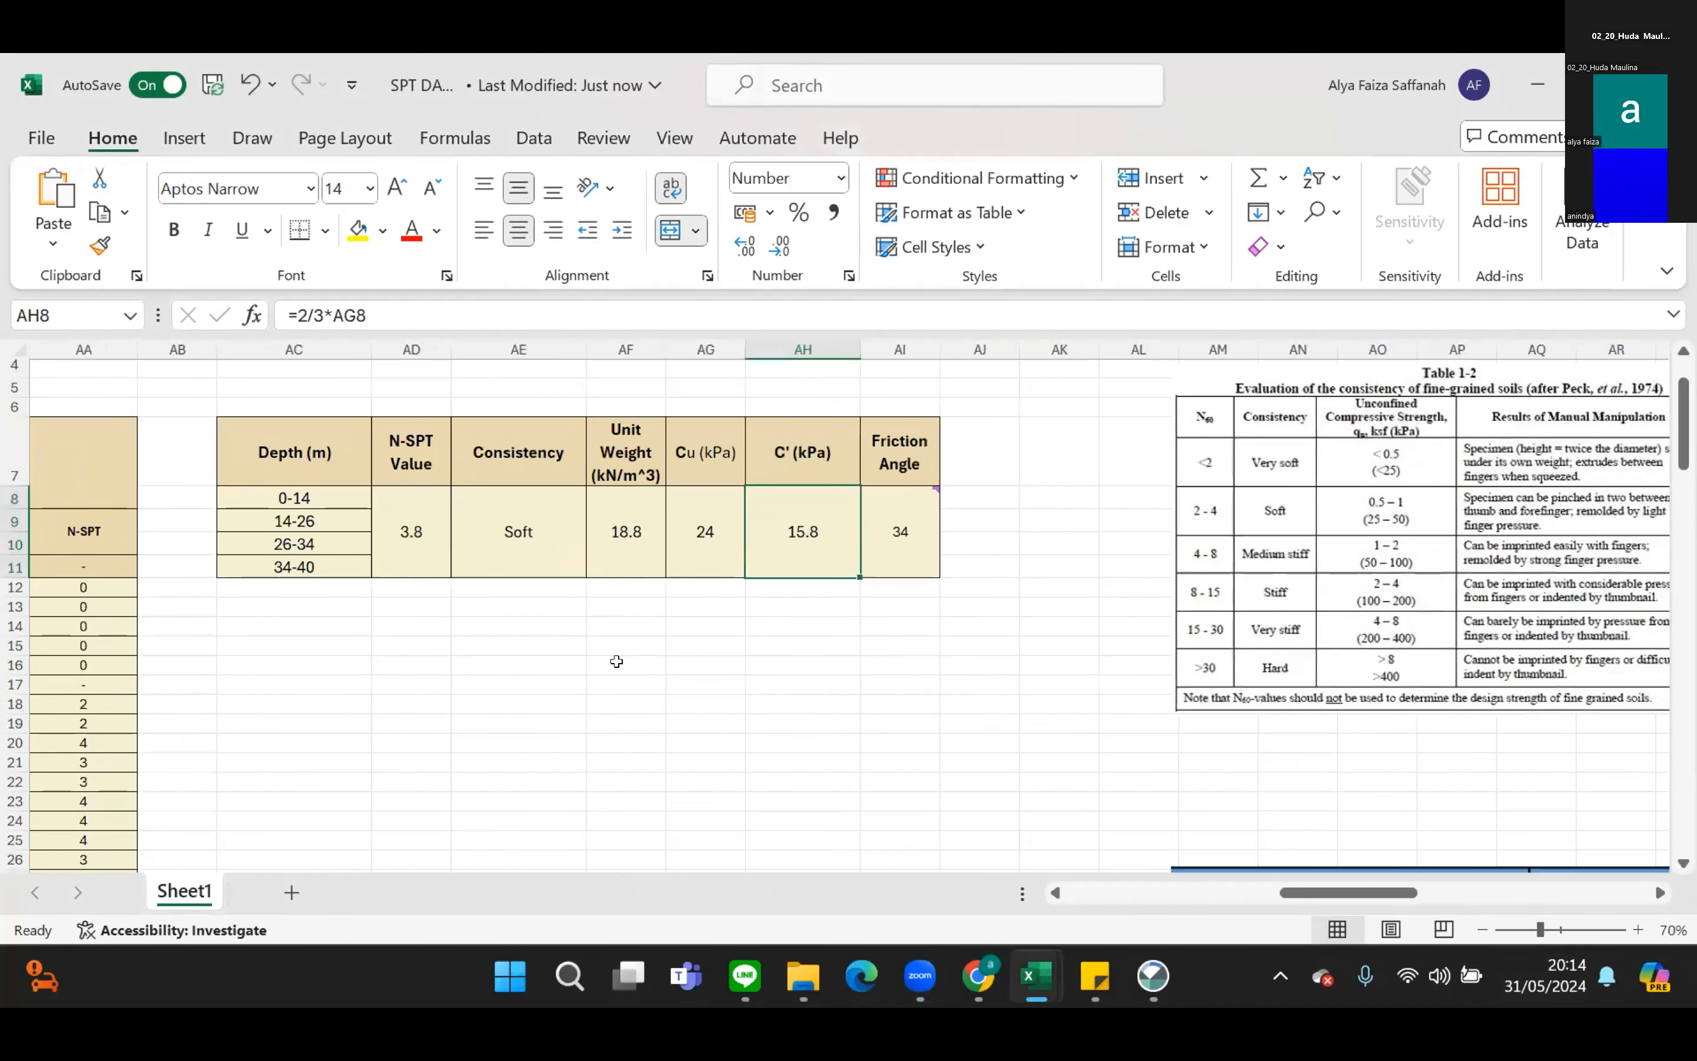
# Check the first summary's consistency, unit weight, N-SPT value and C' formula, and read the comment on its friction angle.
pyautogui.click(534, 541)
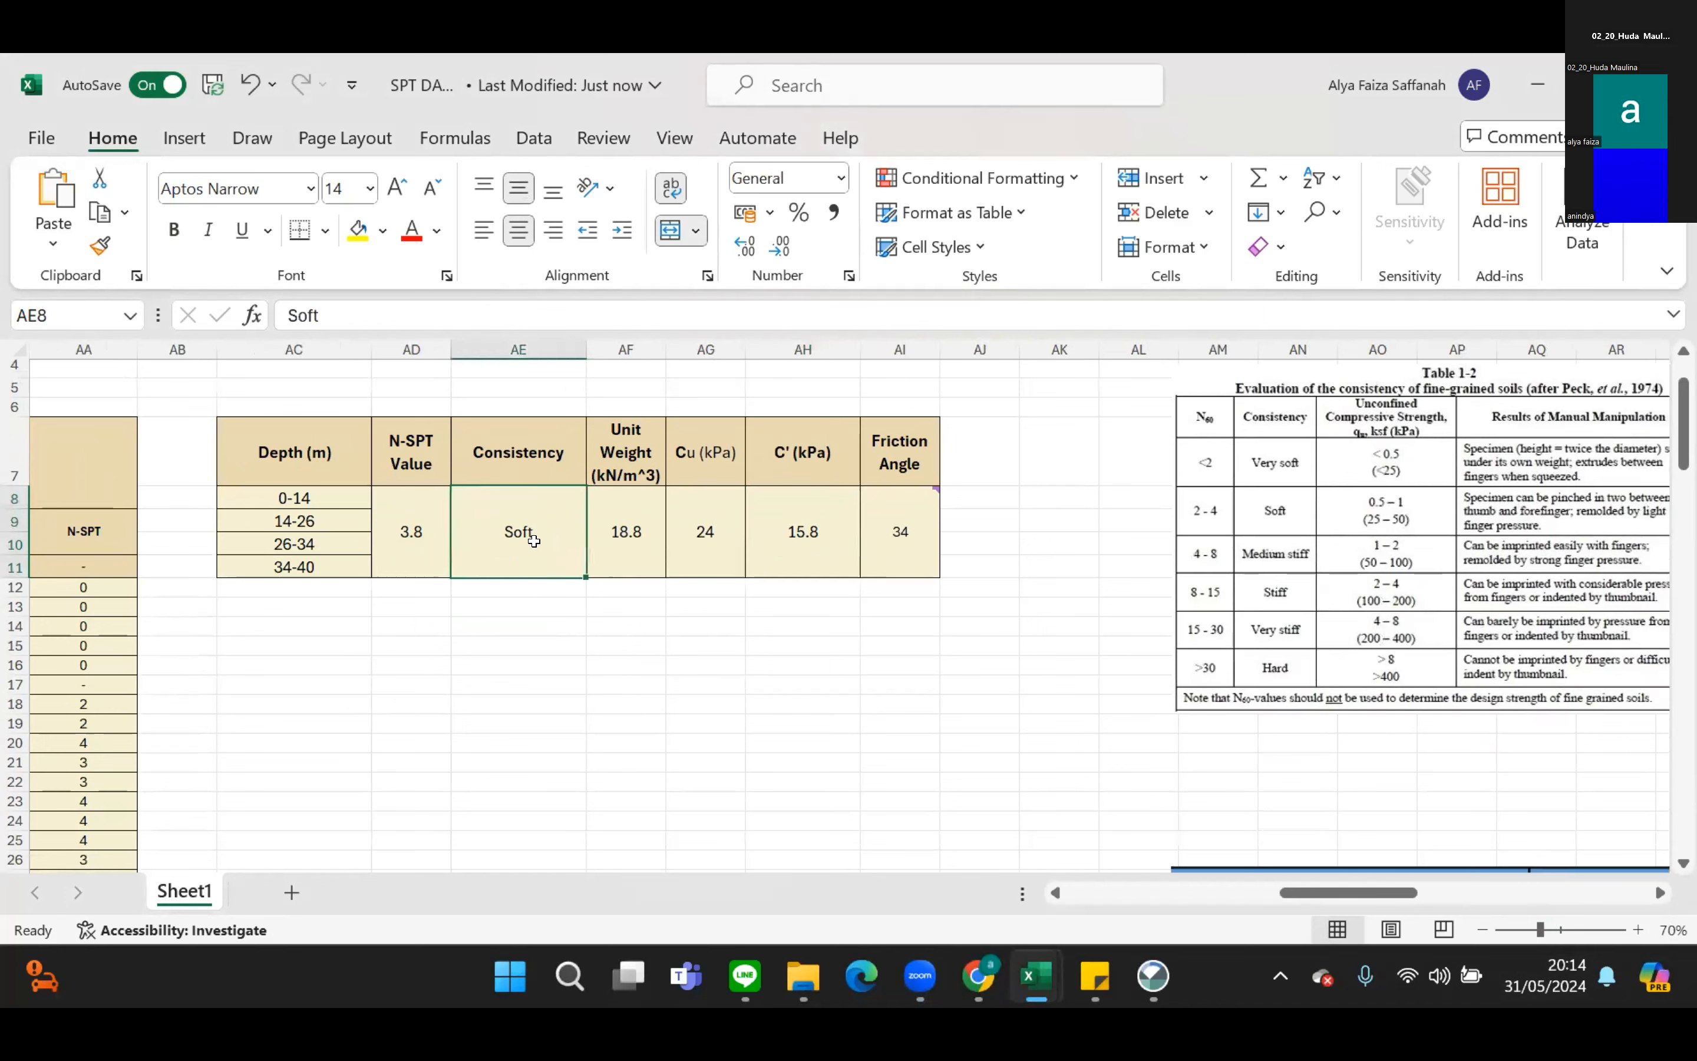
pyautogui.click(620, 514)
pyautogui.click(400, 515)
pyautogui.click(534, 533)
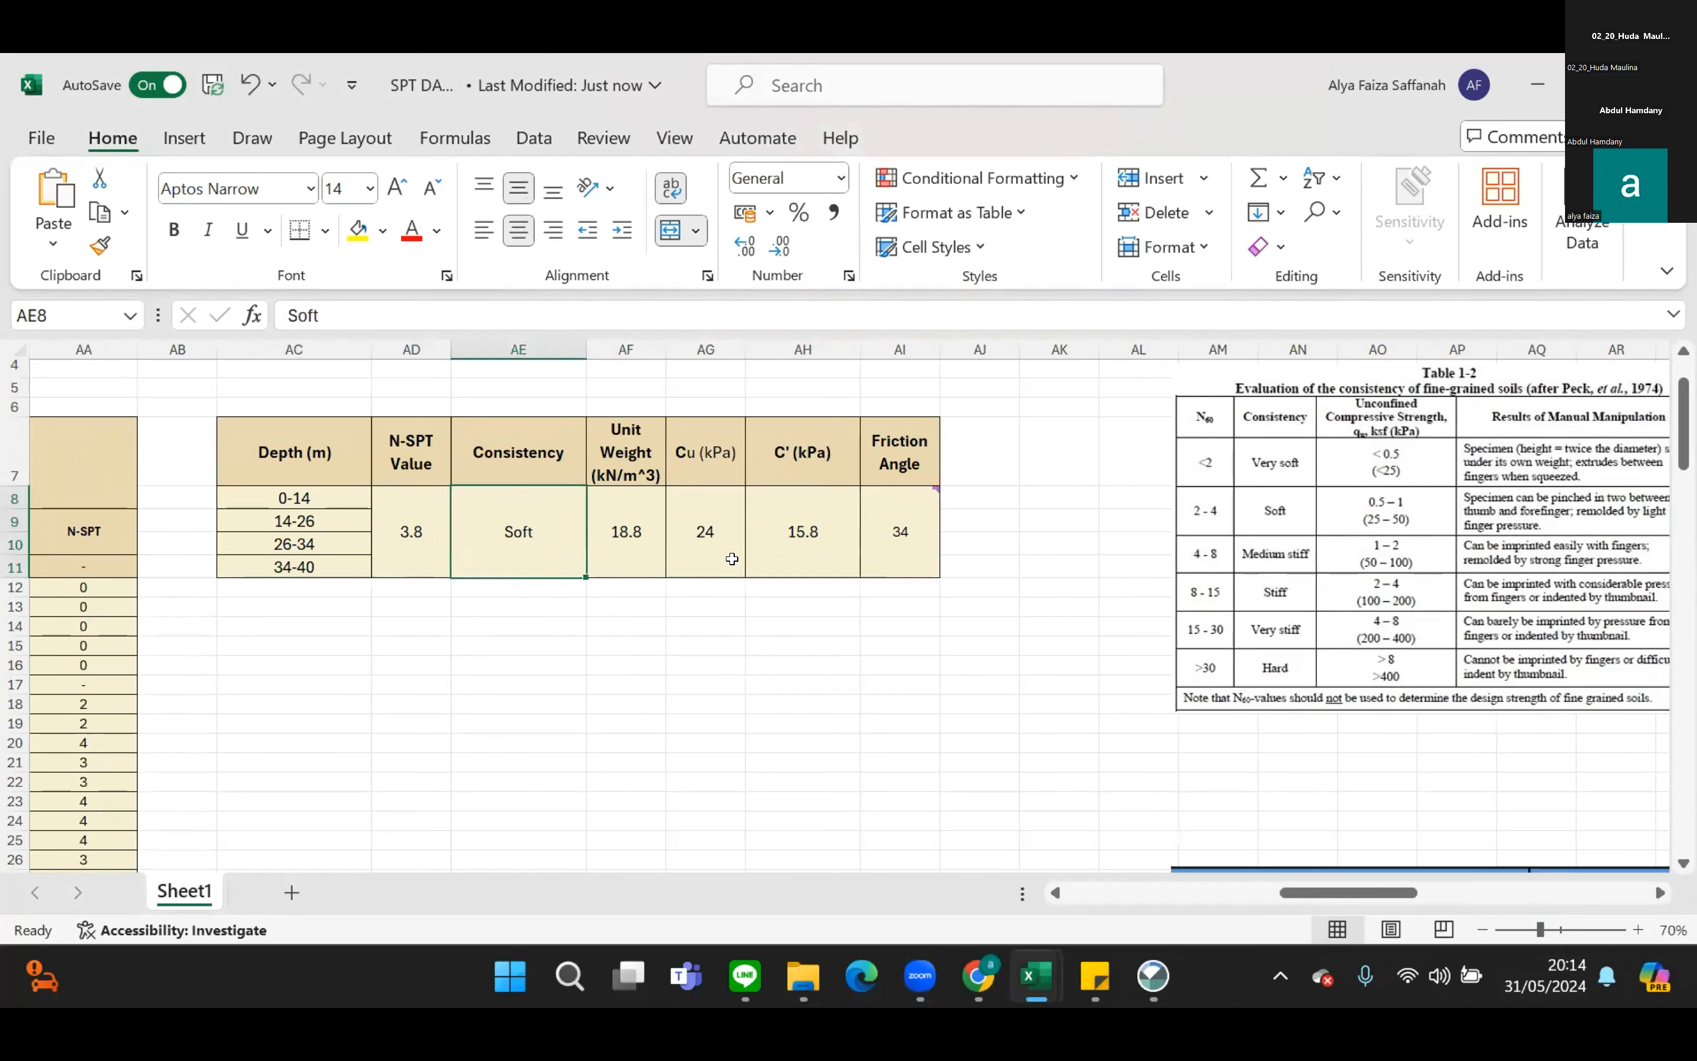
pyautogui.click(621, 511)
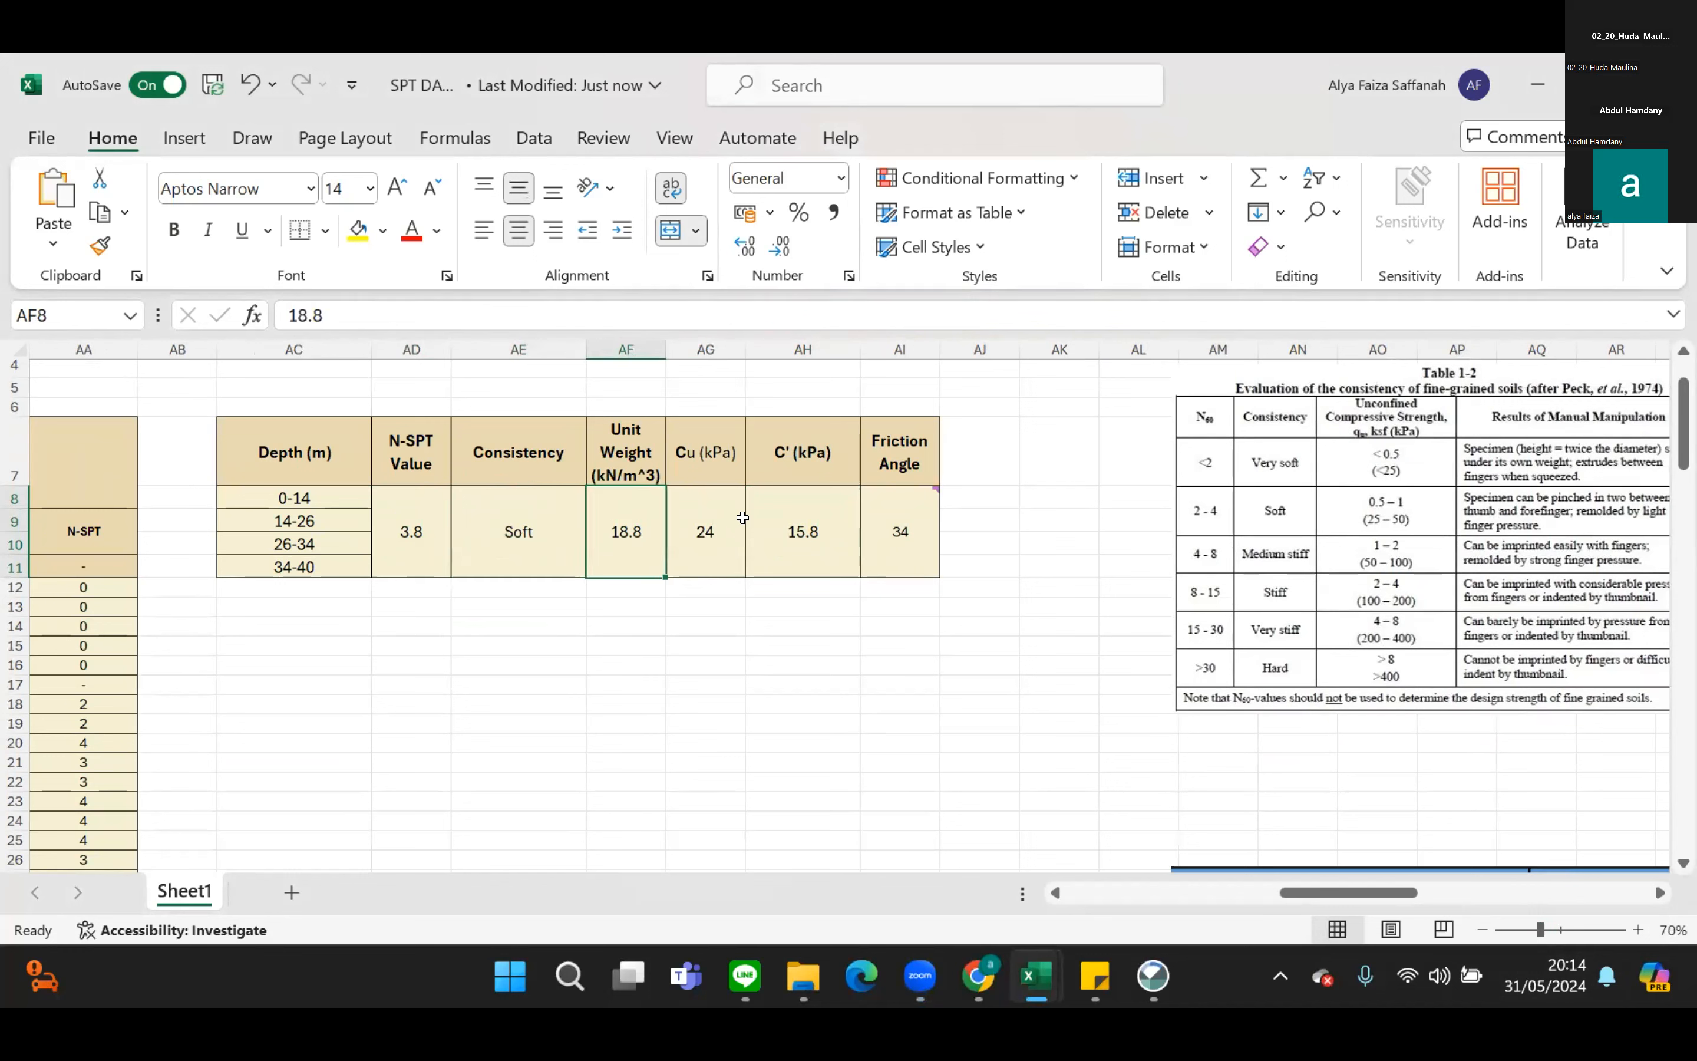
pyautogui.click(795, 502)
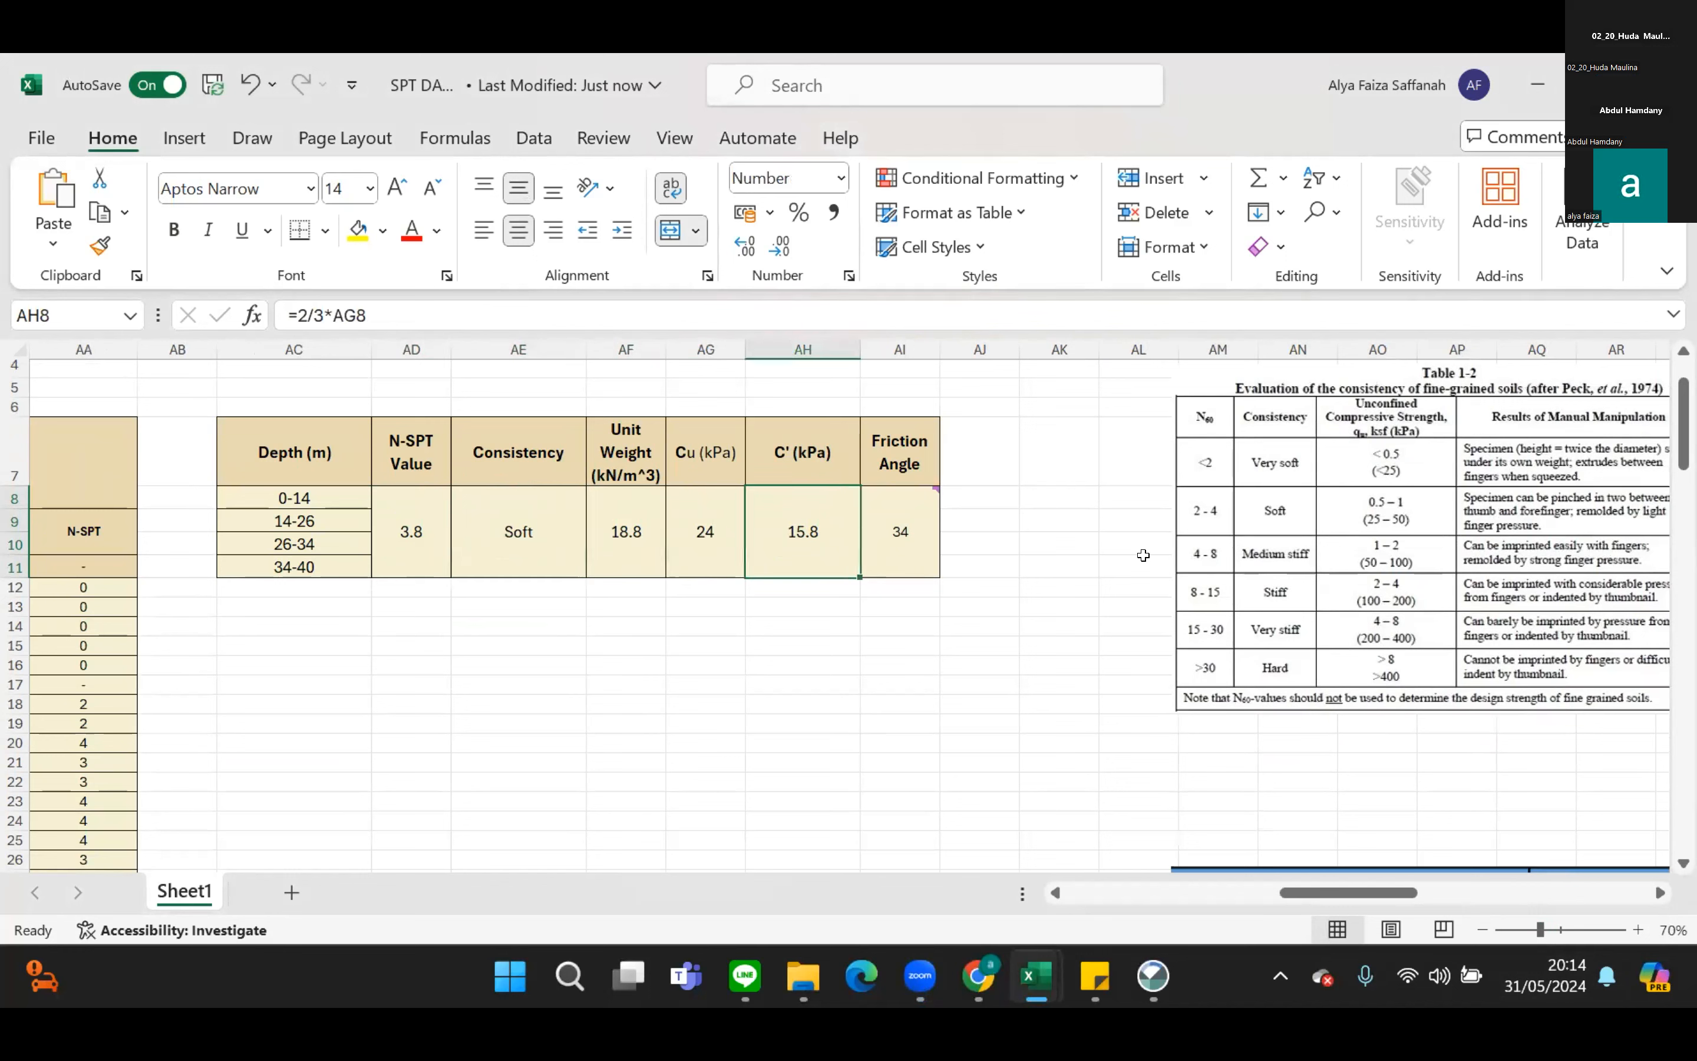
pyautogui.click(885, 546)
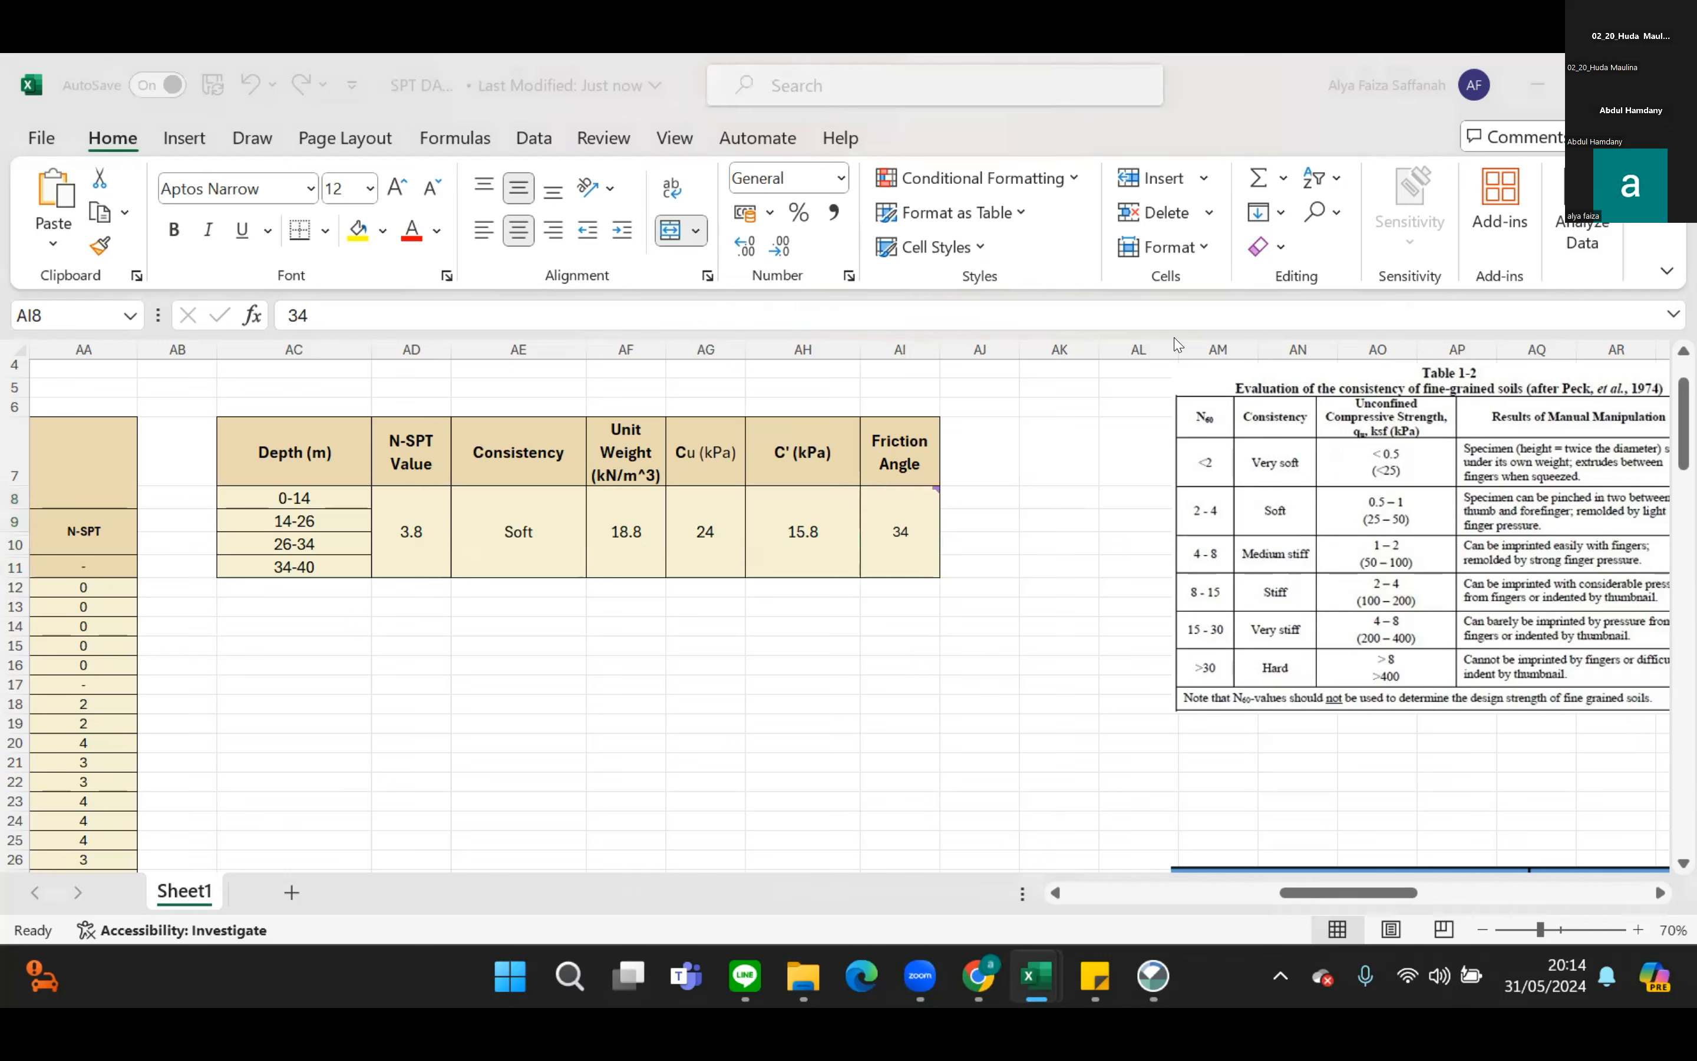
# Examine reference Tables 1-2 and 1.3 on soil consistency and SPT-based soil properties.
pyautogui.click(1316, 890)
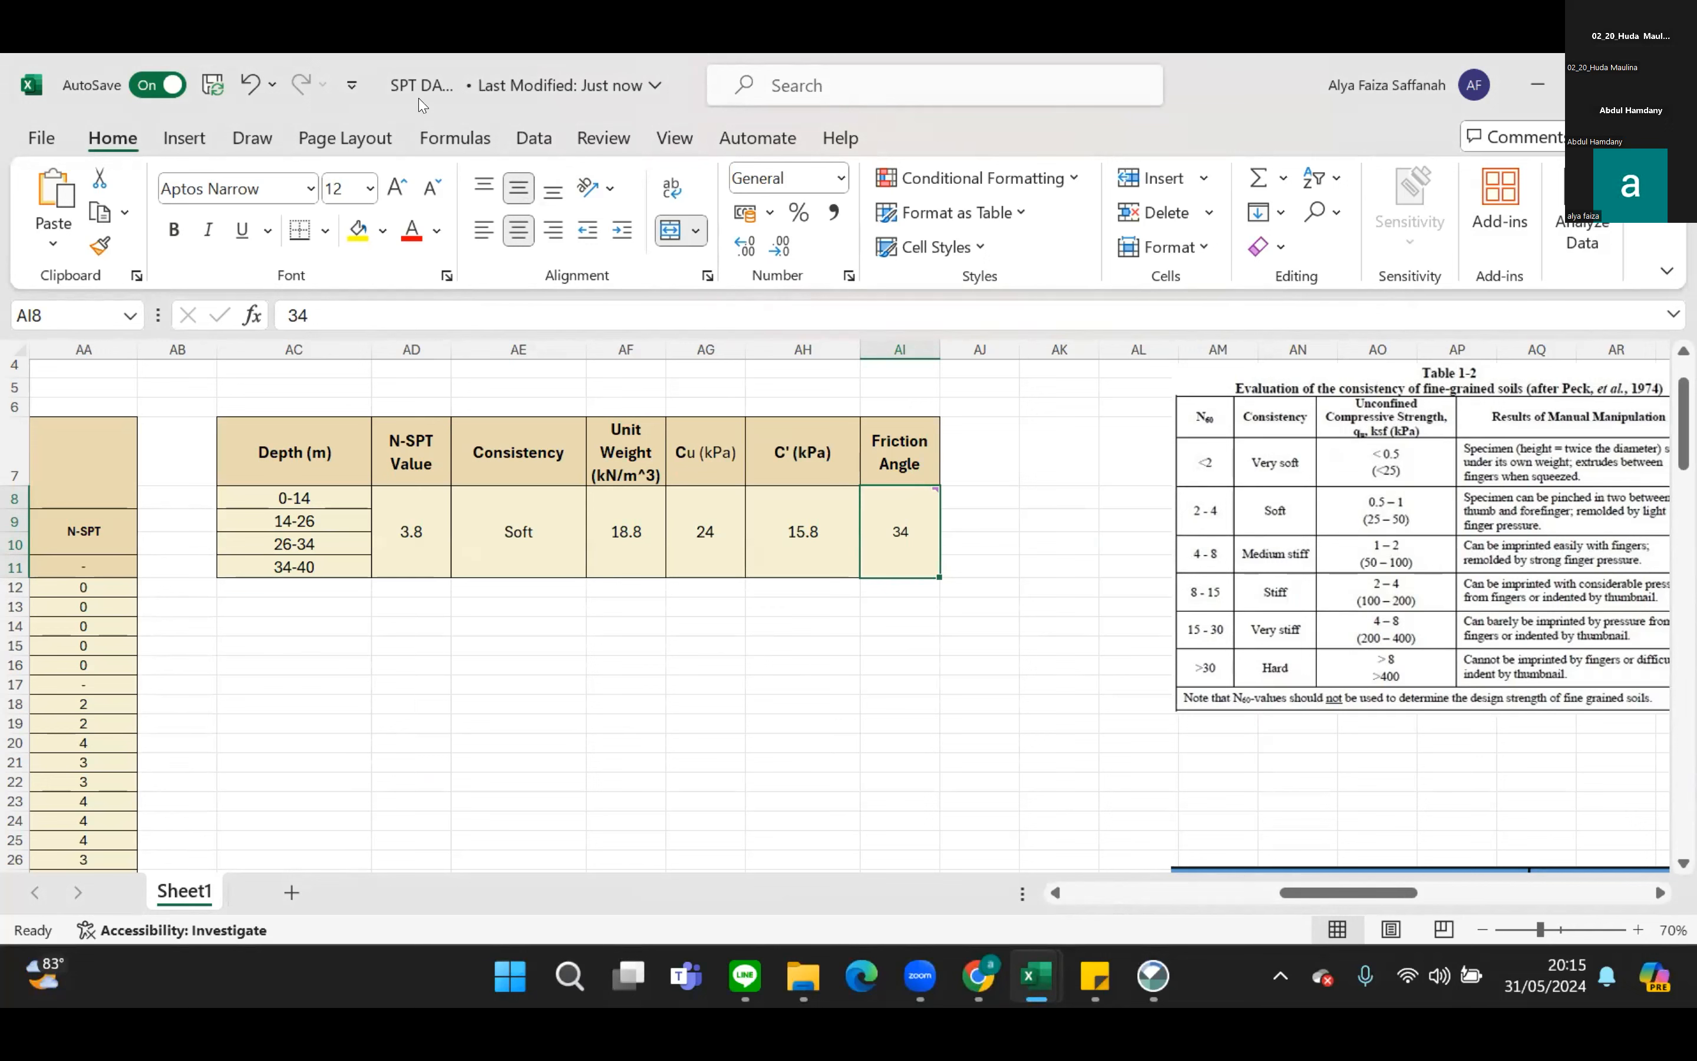
pyautogui.click(841, 92)
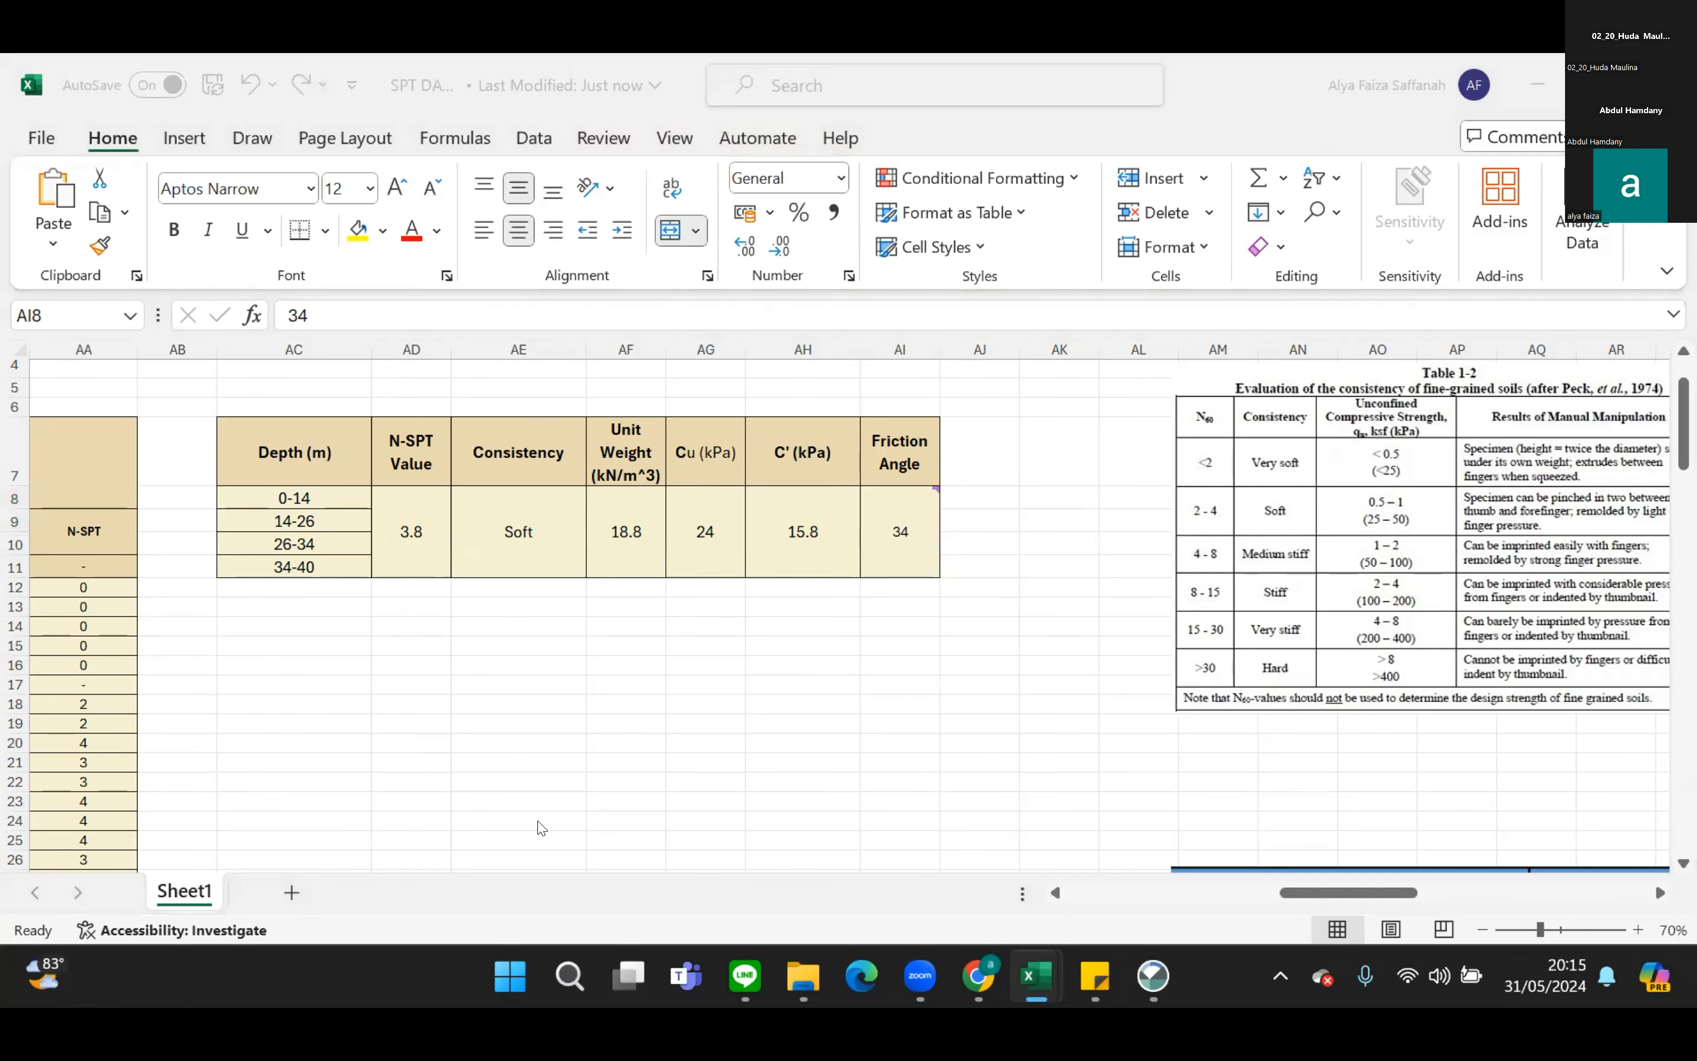
pyautogui.click(1341, 893)
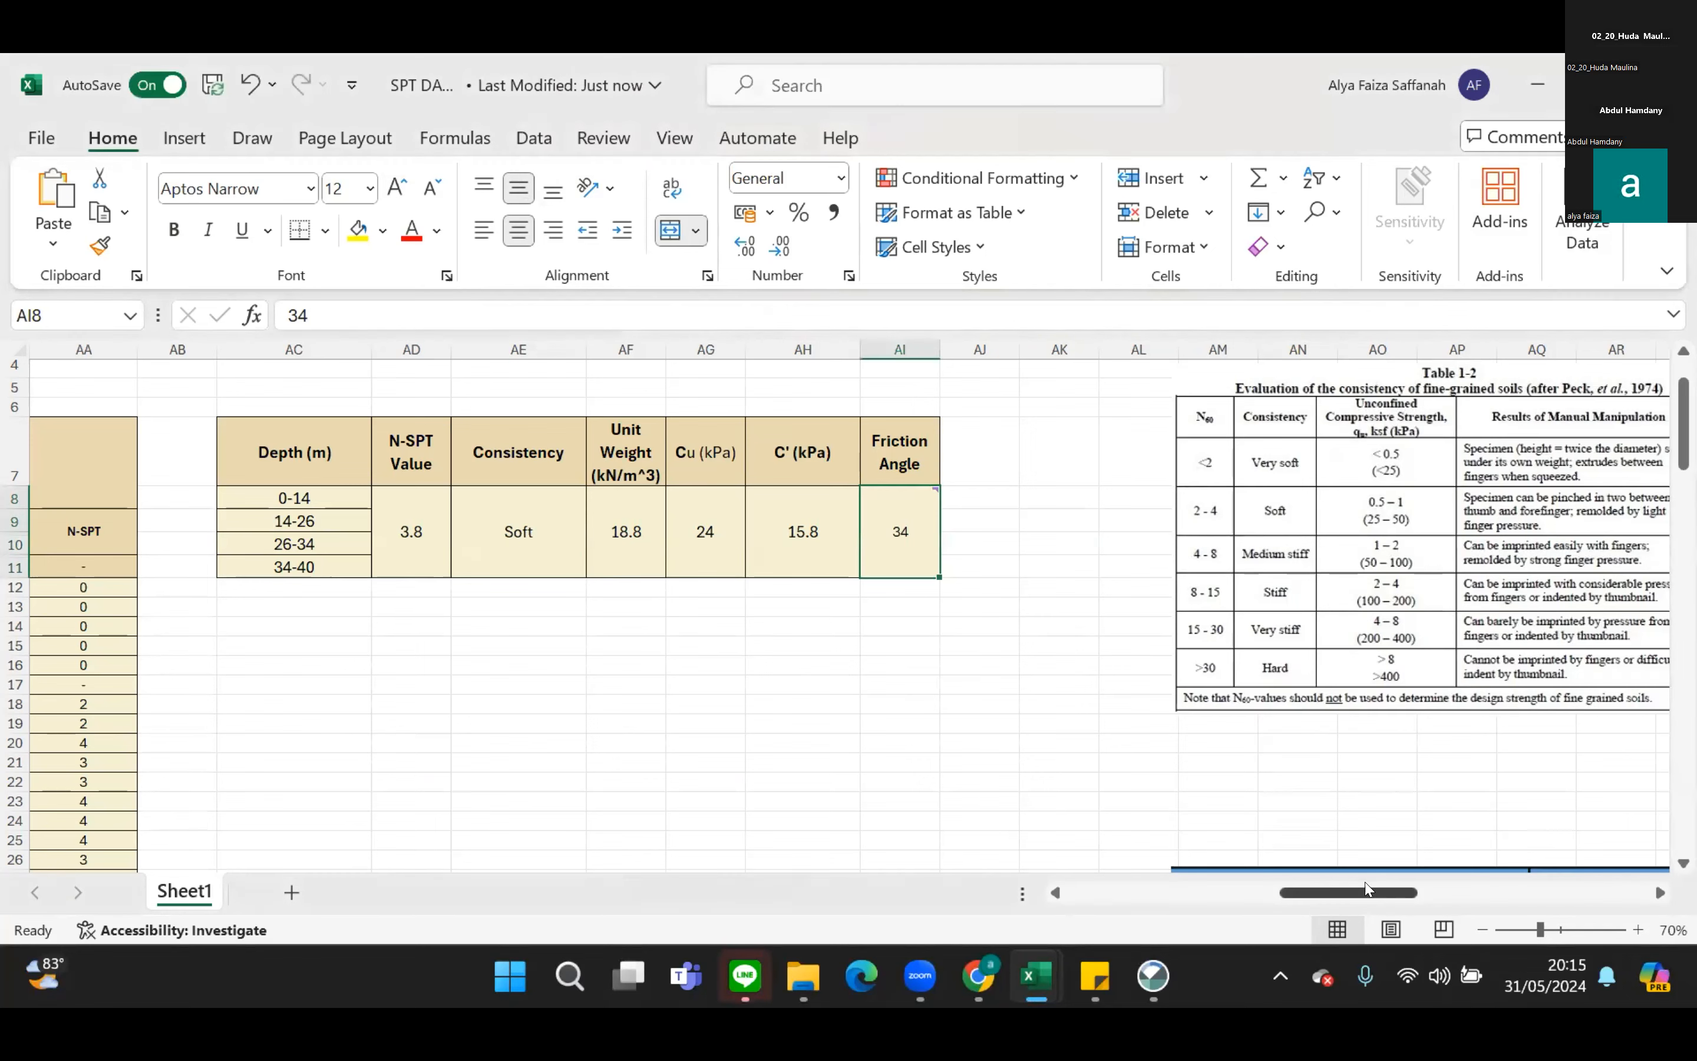
pyautogui.moveTo(1394, 878); pyautogui.dragTo(1483, 867)
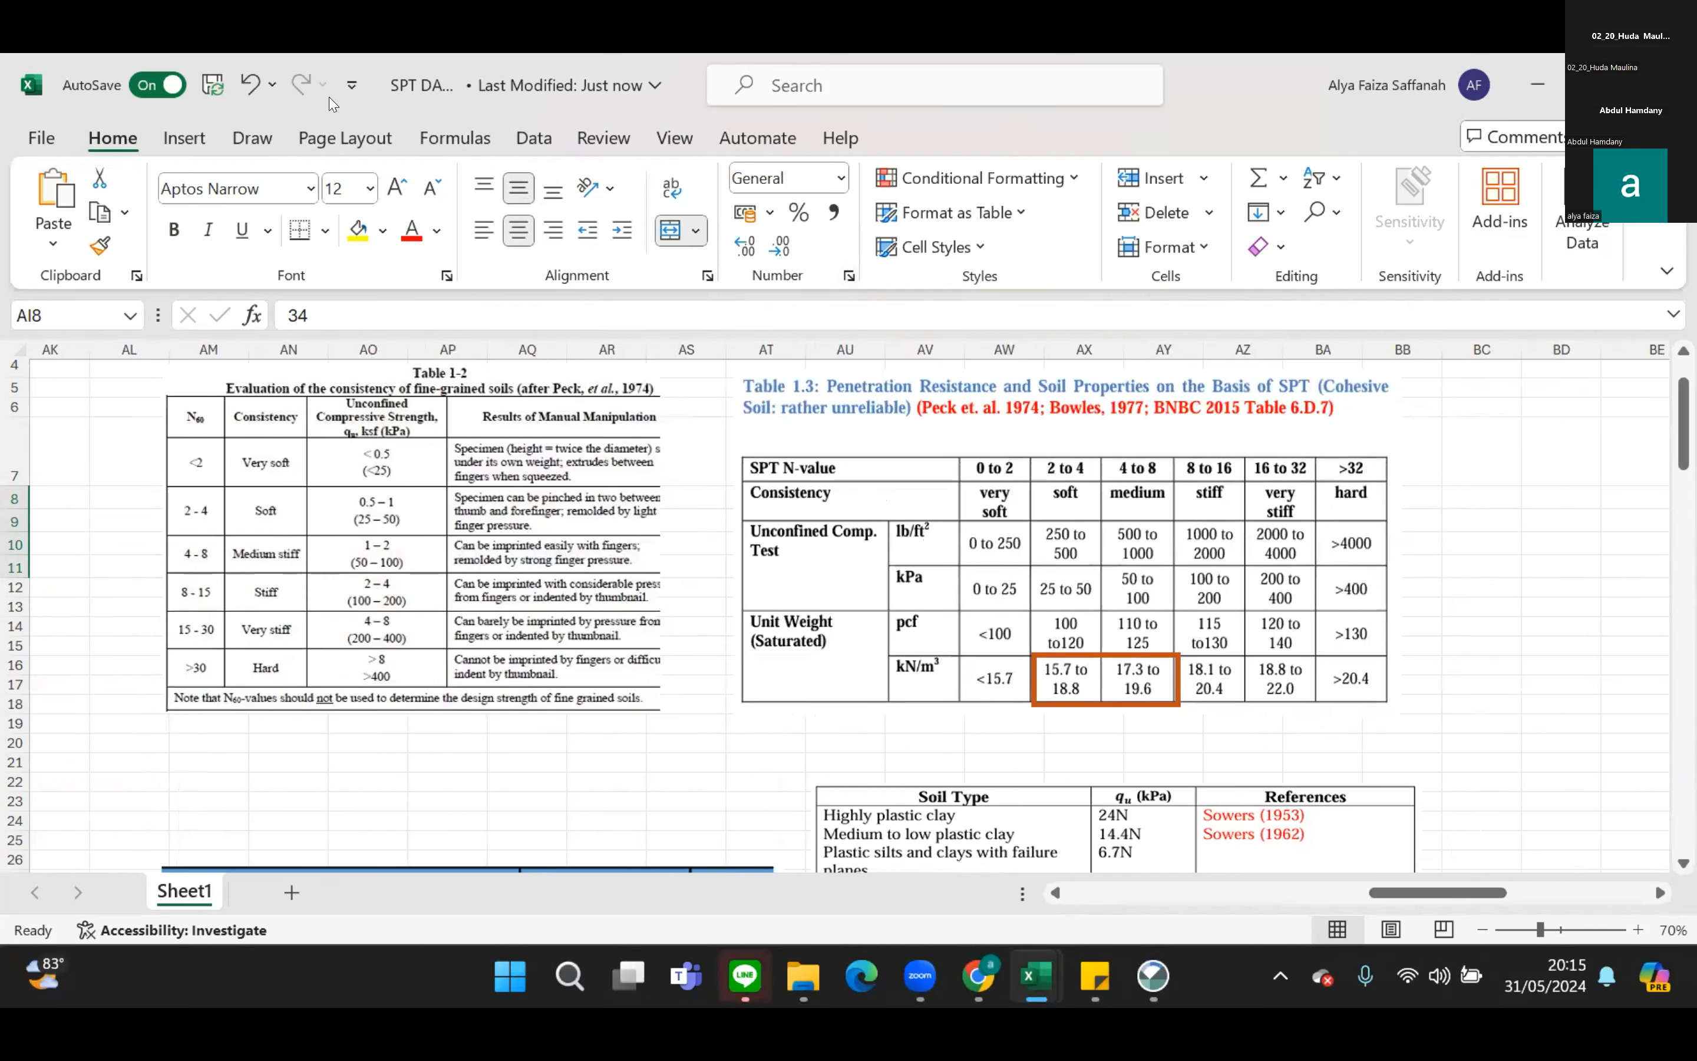
pyautogui.click(456, 55)
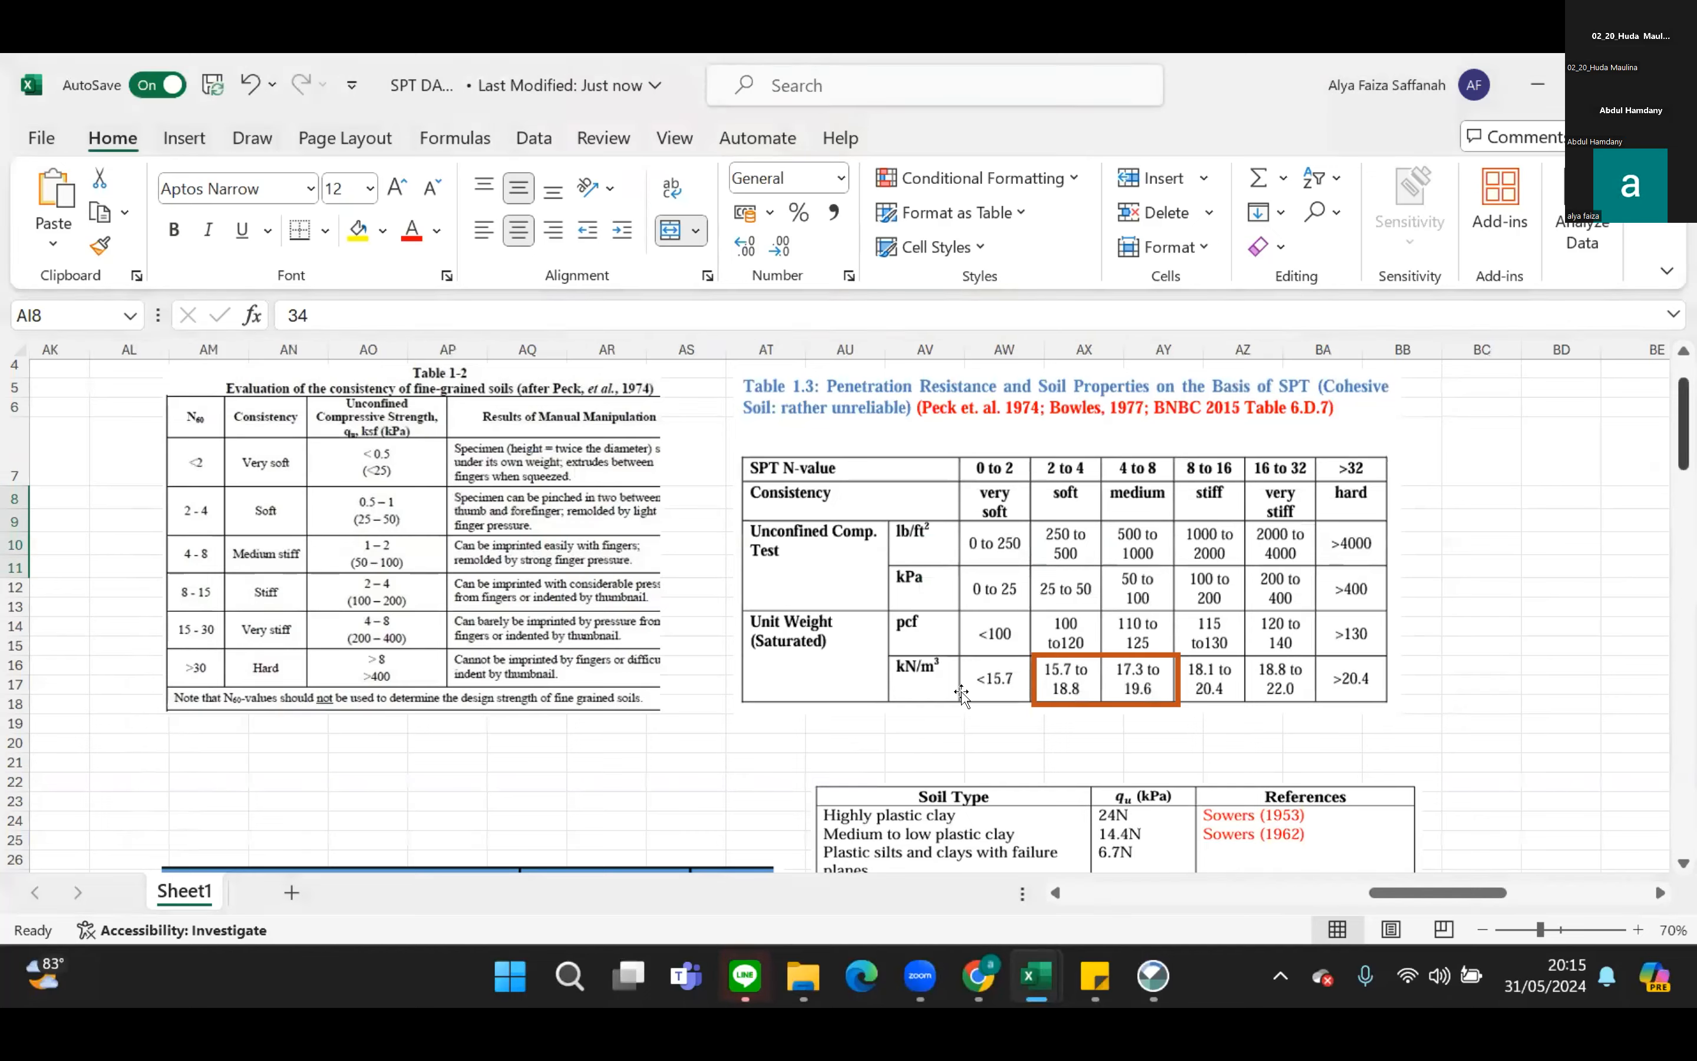
pyautogui.scroll(-5, 1505, 476)
pyautogui.scroll(5, 1505, 476)
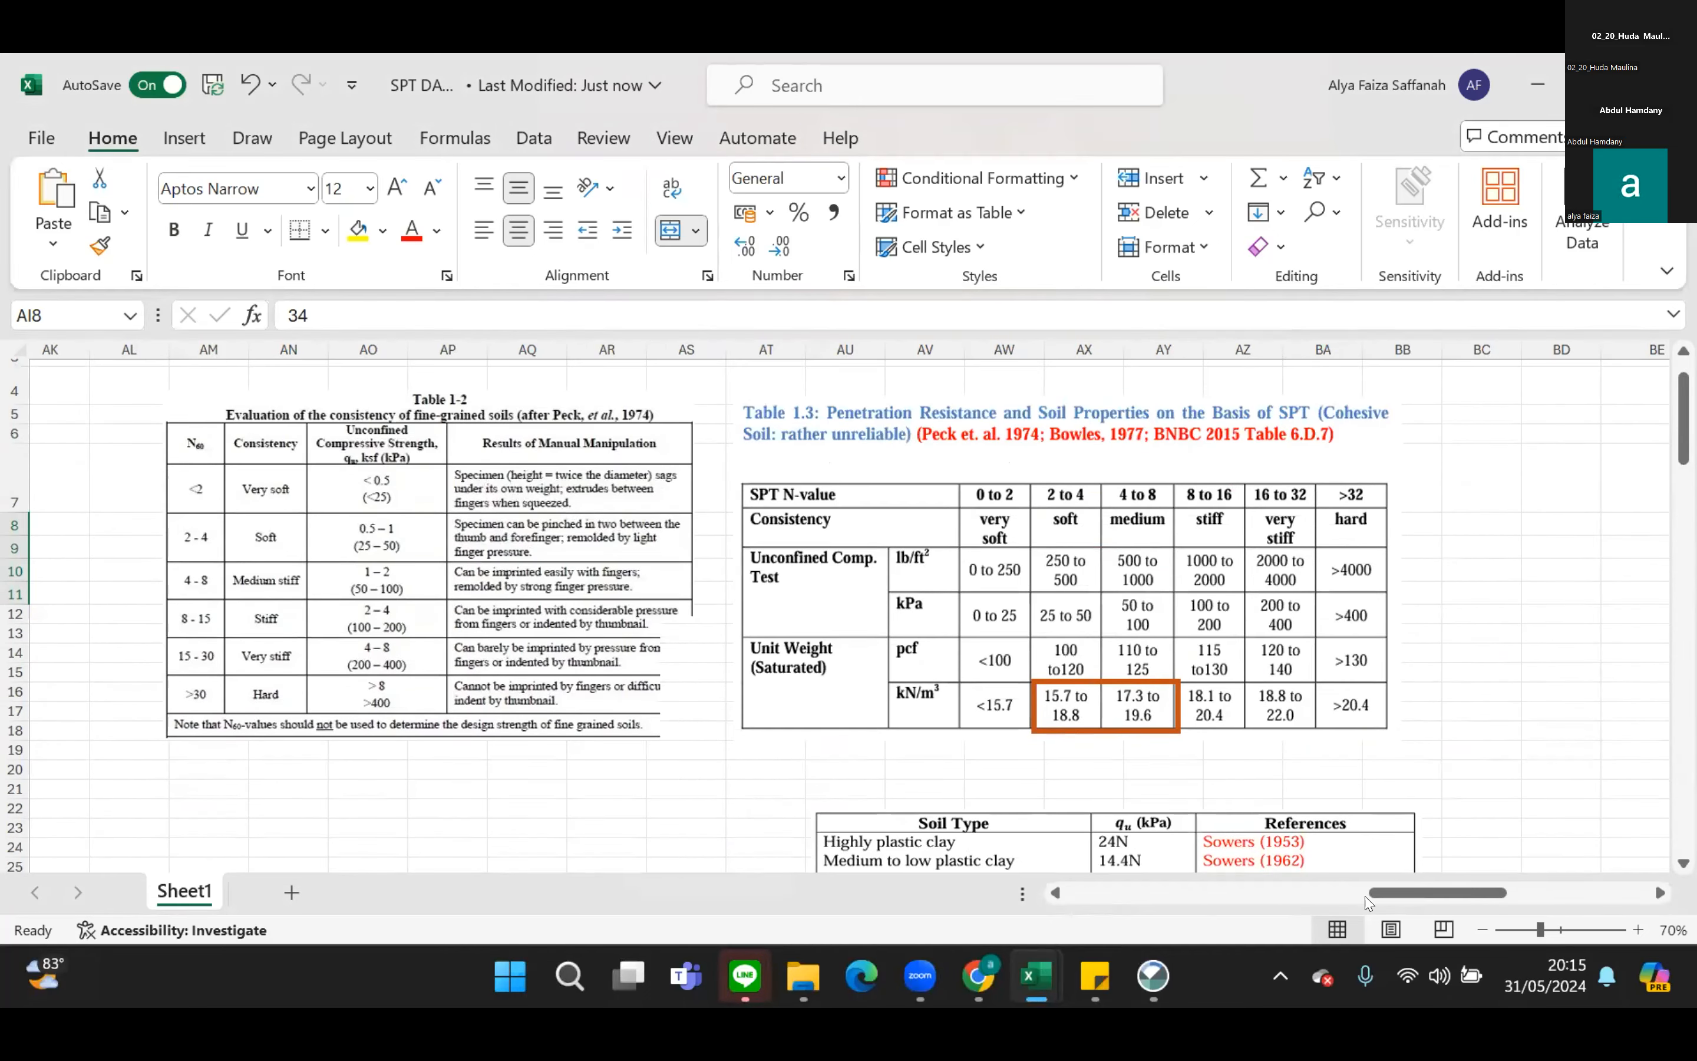
# Compare the first summary's N-SPT value, consistency and unit weight with the highlighted unit weight ranges in Table 1.3.
pyautogui.hscroll(-6, 1352, 901)
pyautogui.hscroll(-3, 1424, 870)
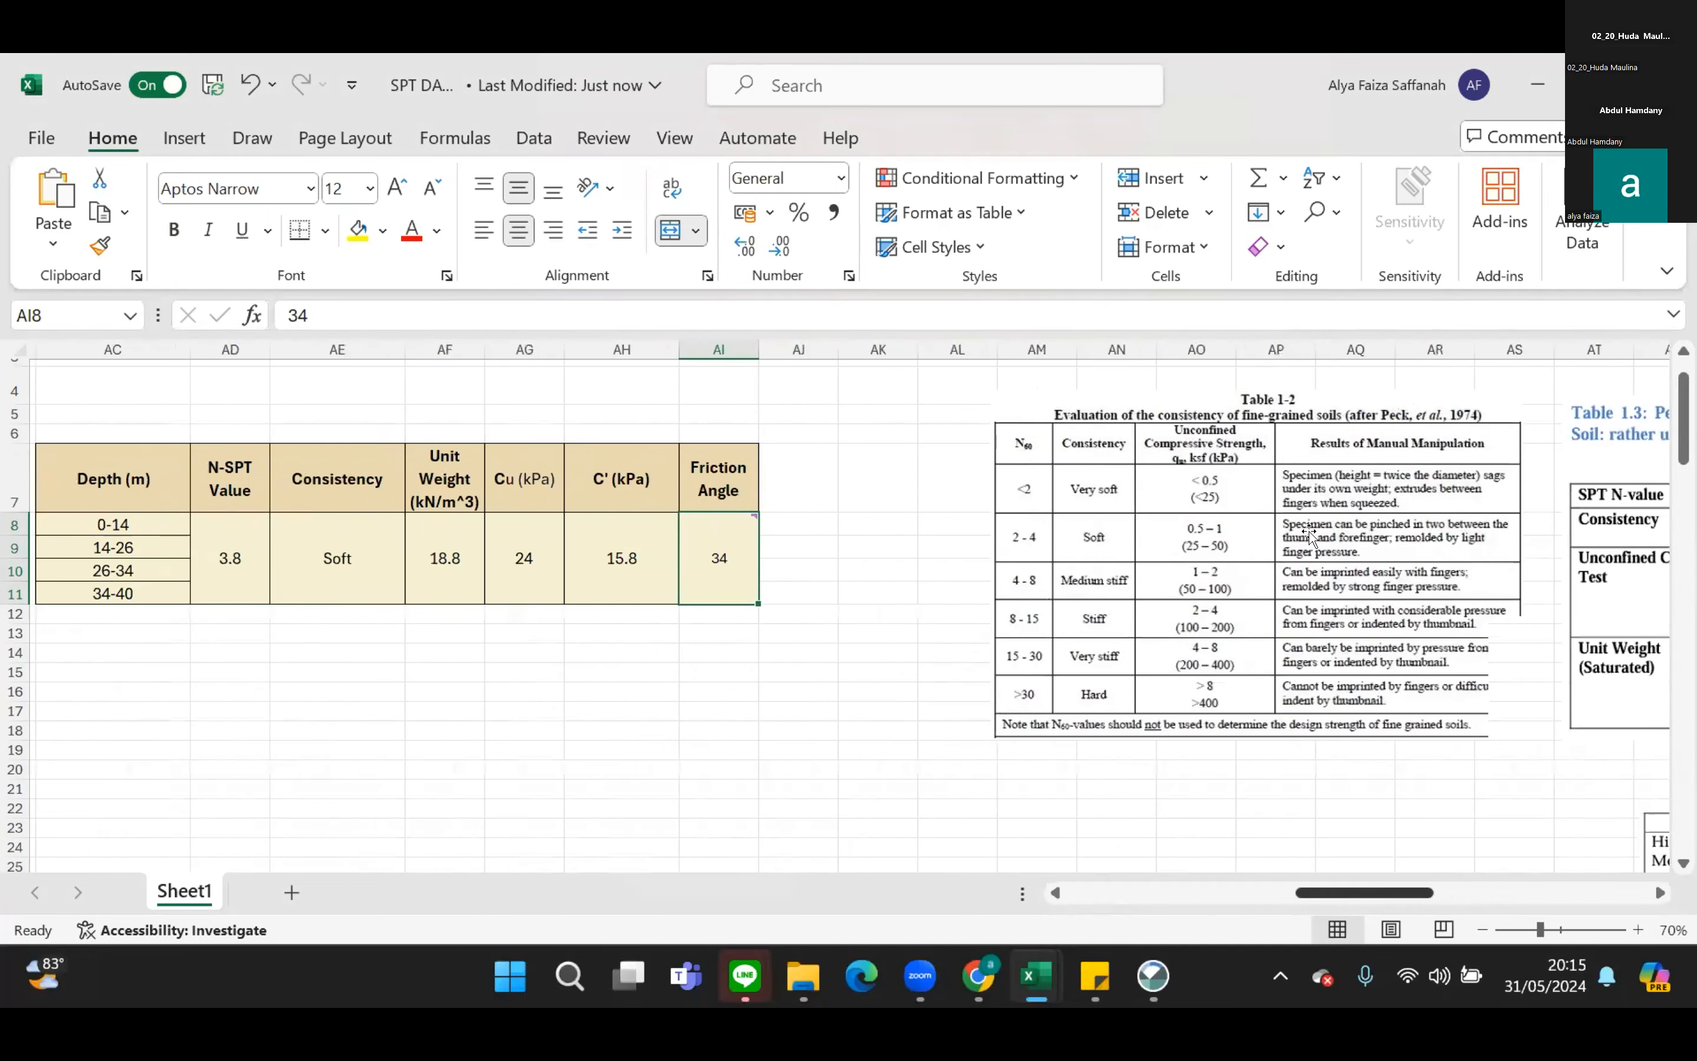
pyautogui.hscroll(6, 1158, 605)
pyautogui.hscroll(5, 1157, 605)
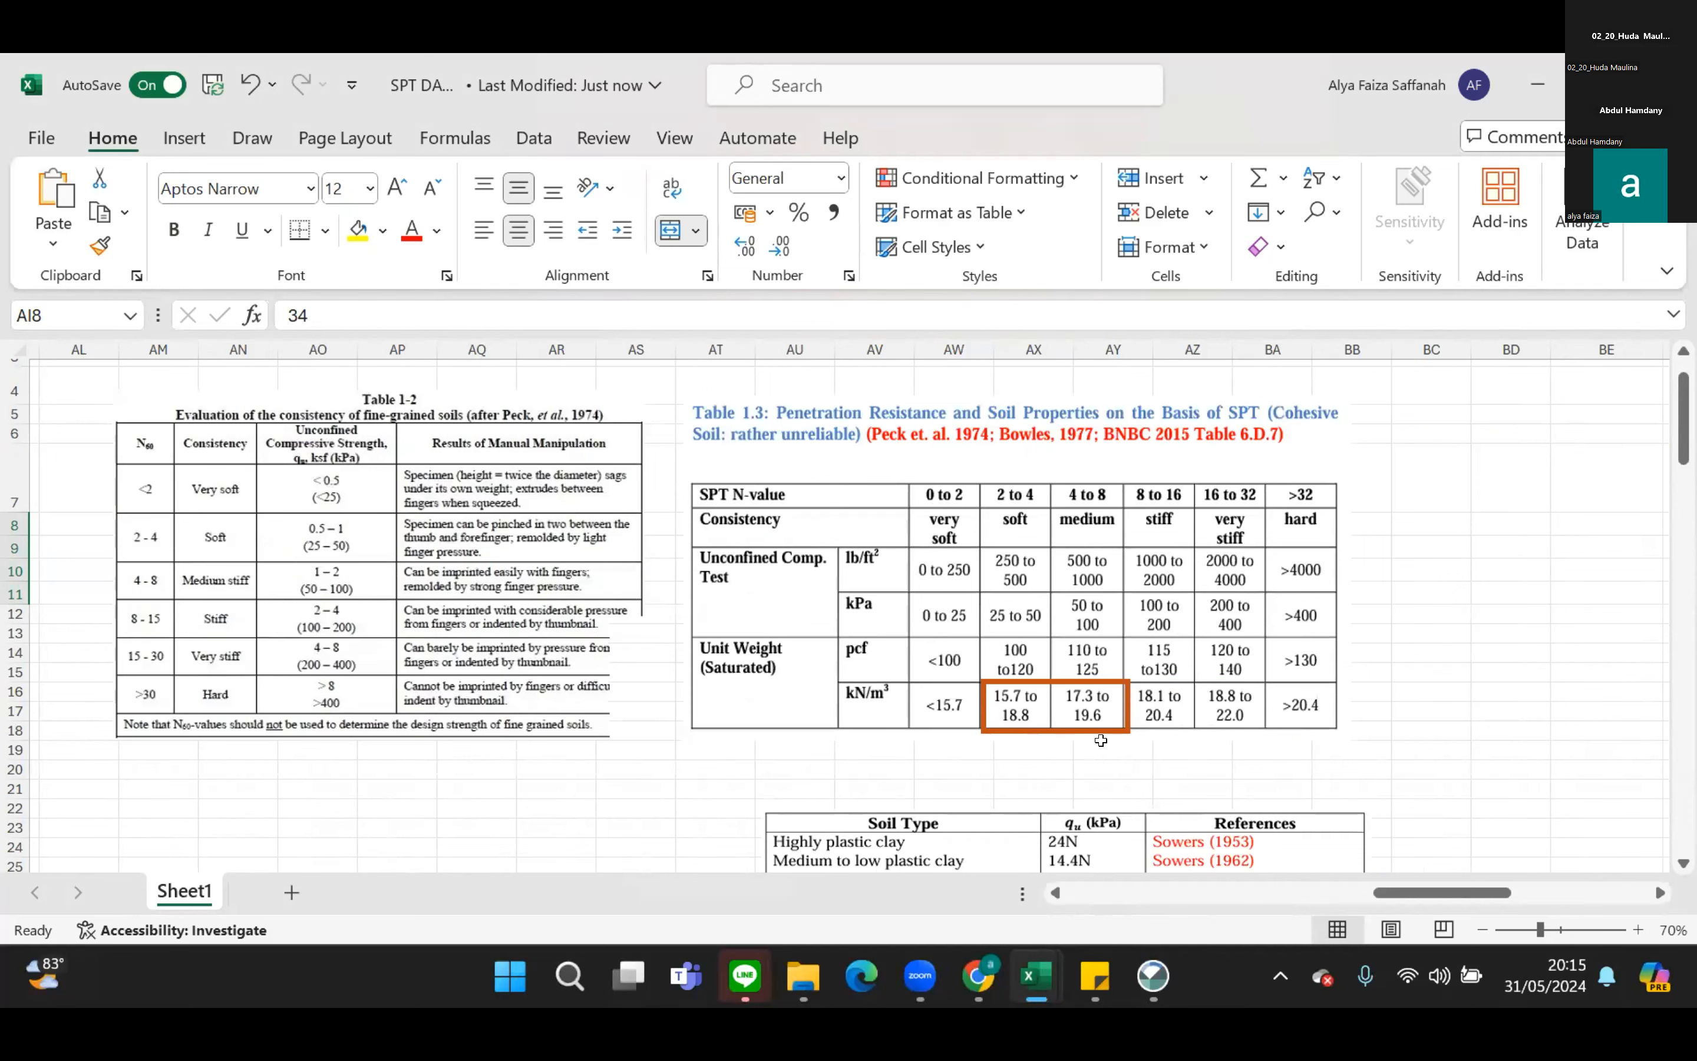
pyautogui.hscroll(-10, 1320, 899)
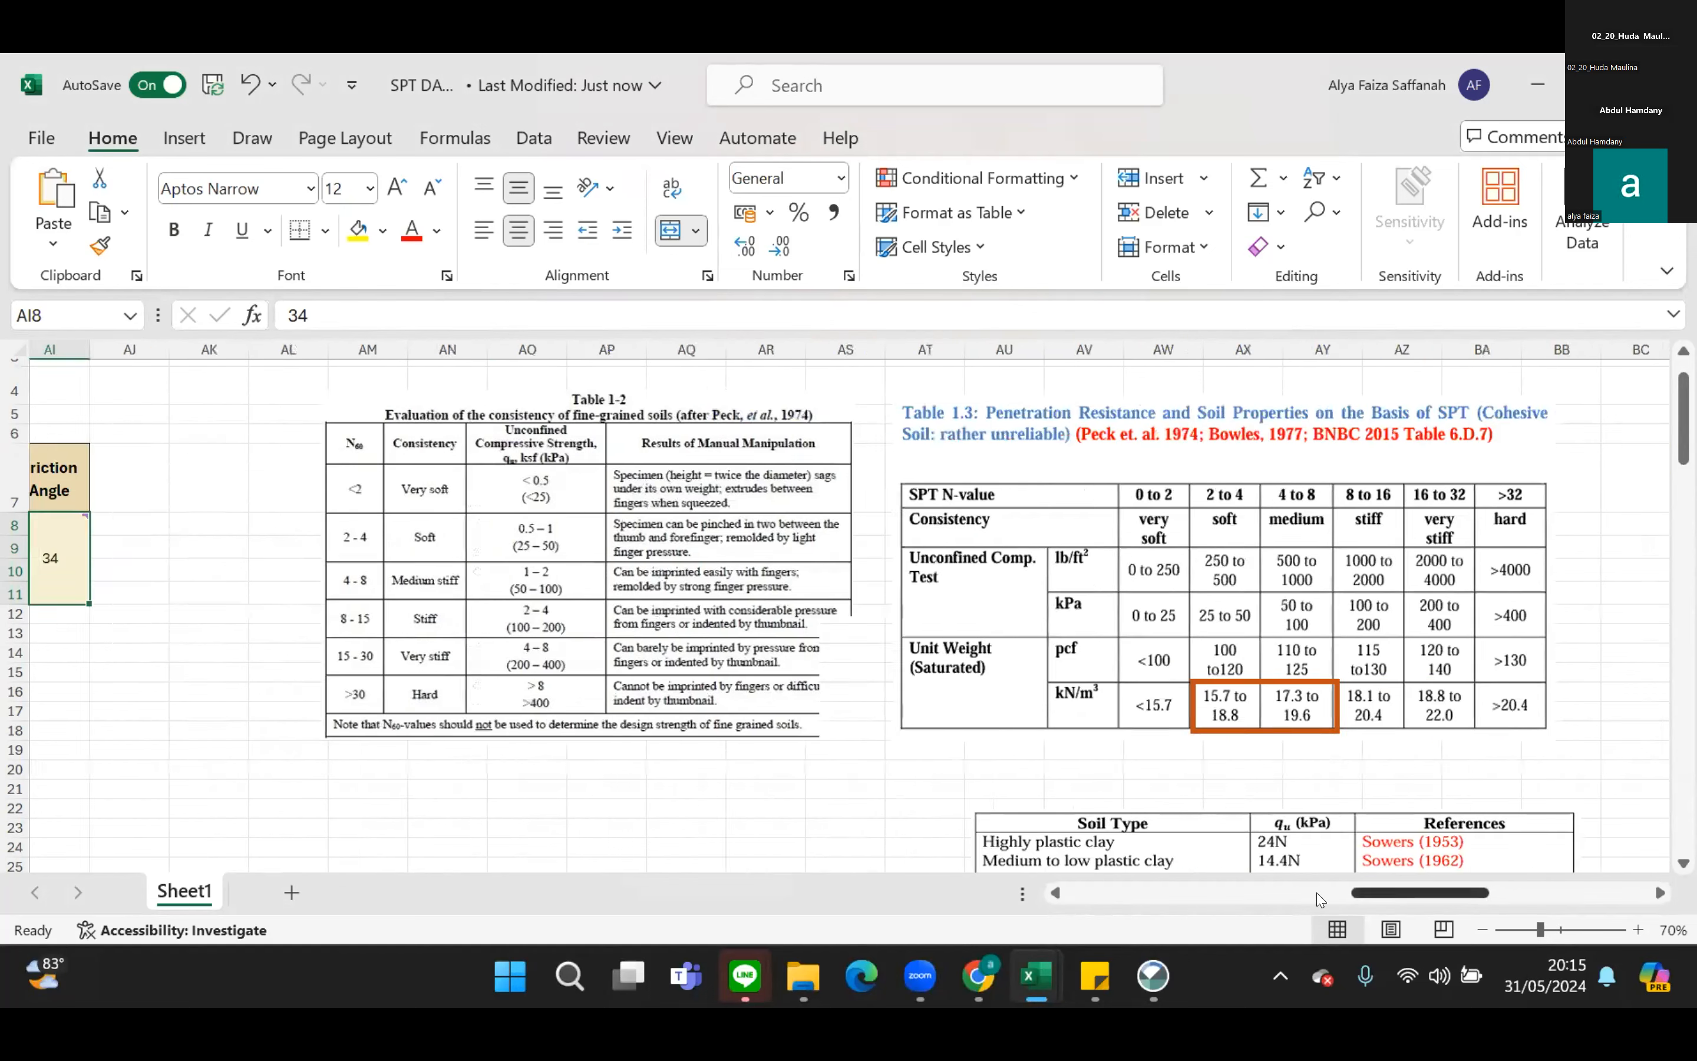
pyautogui.hscroll(2, 1326, 900)
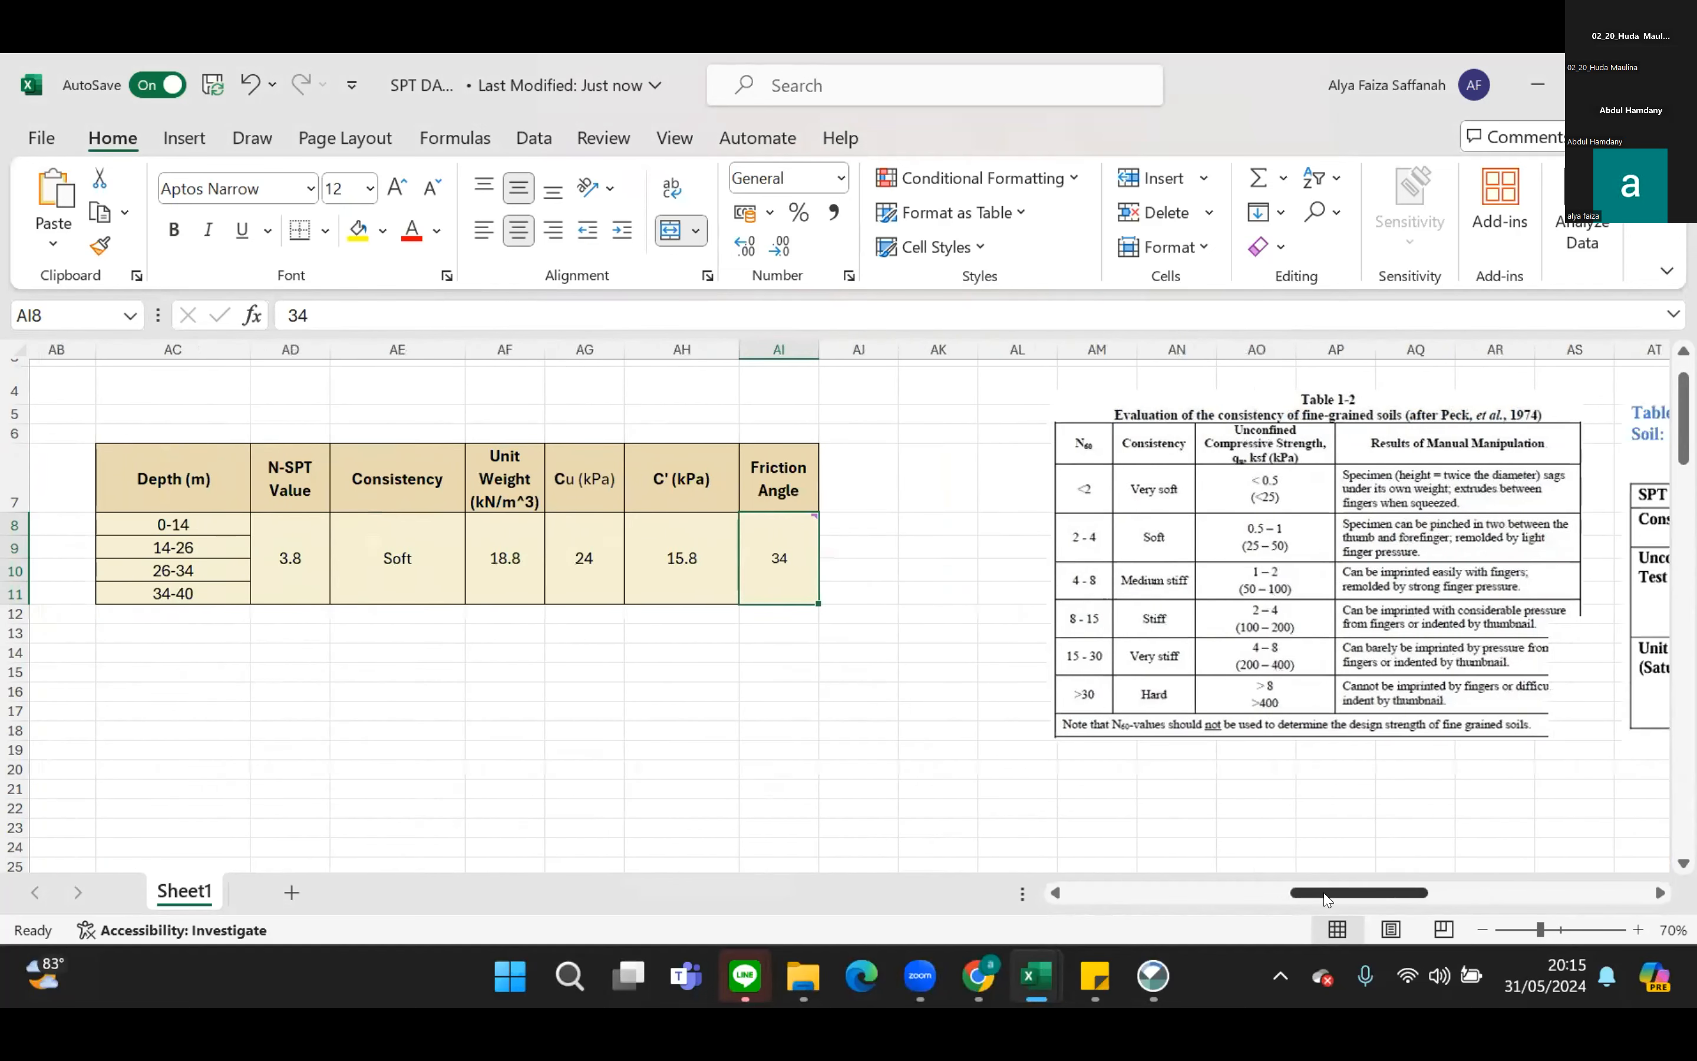
pyautogui.hscroll(7, 1375, 896)
pyautogui.hscroll(4, 1414, 890)
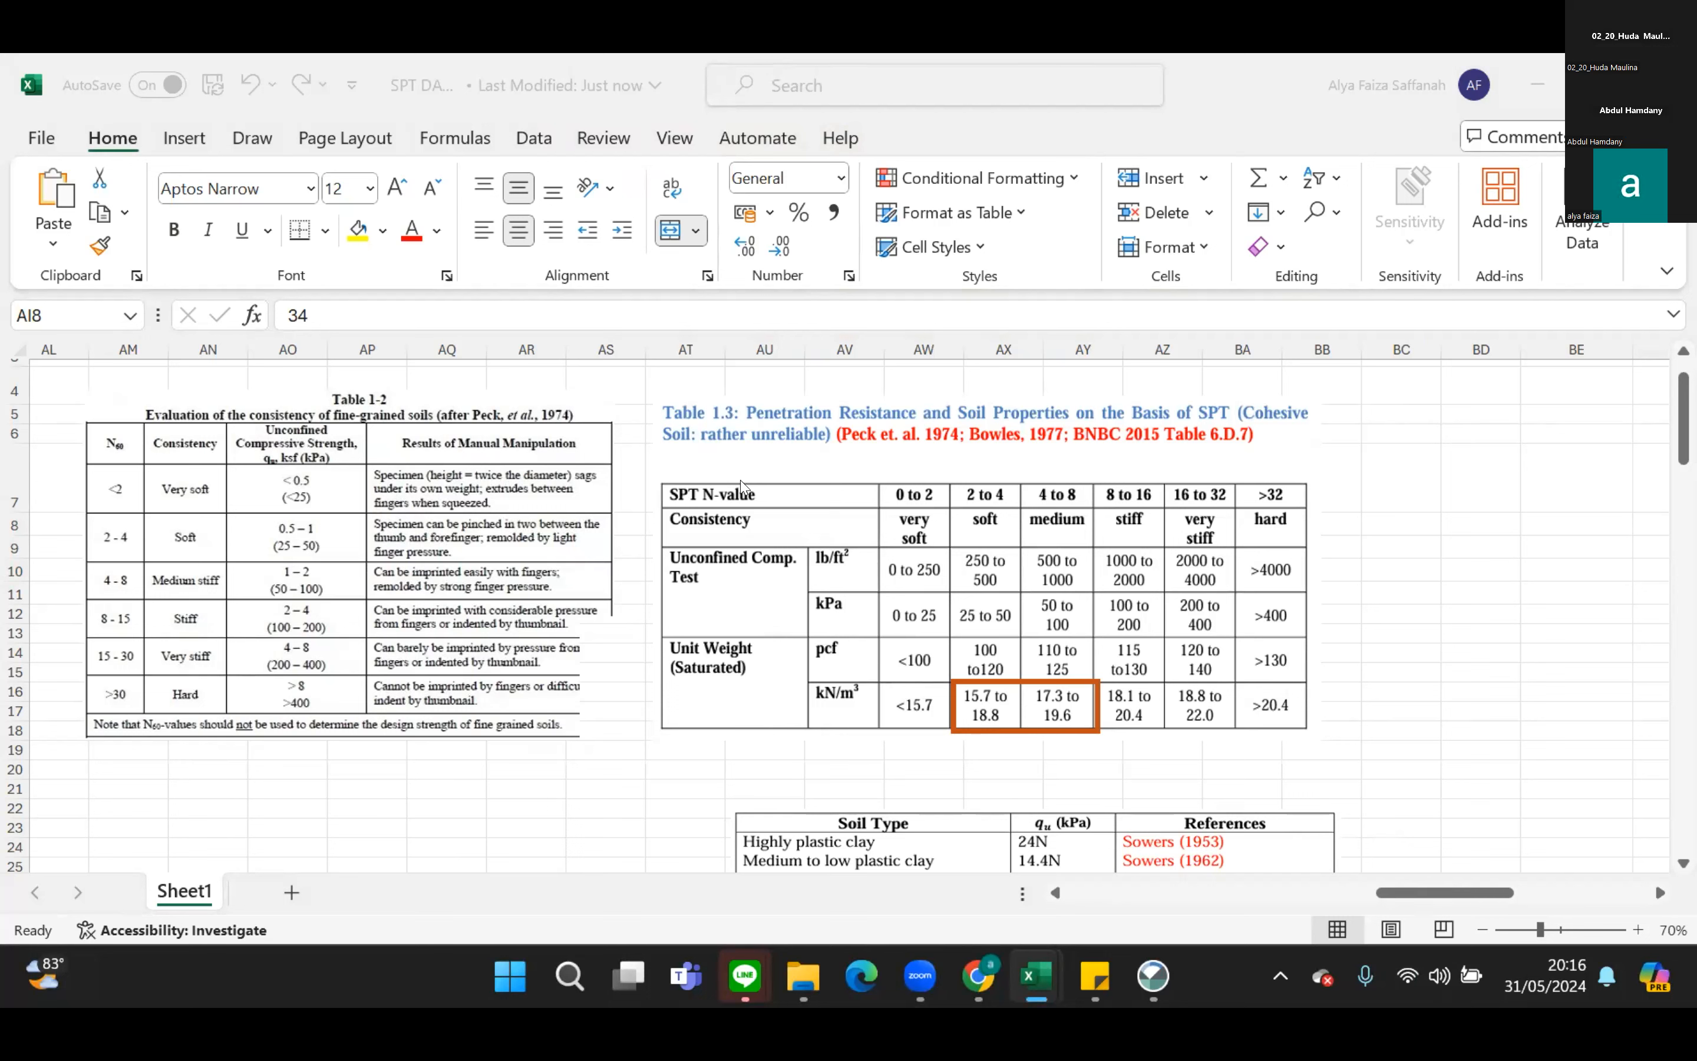
# Examine the friction angle table, the unconfined strength correlations and the qu formula, reducing the sheet zoom to 50%.
pyautogui.scroll(-3, 1321, 658)
pyautogui.scroll(-2, 1321, 658)
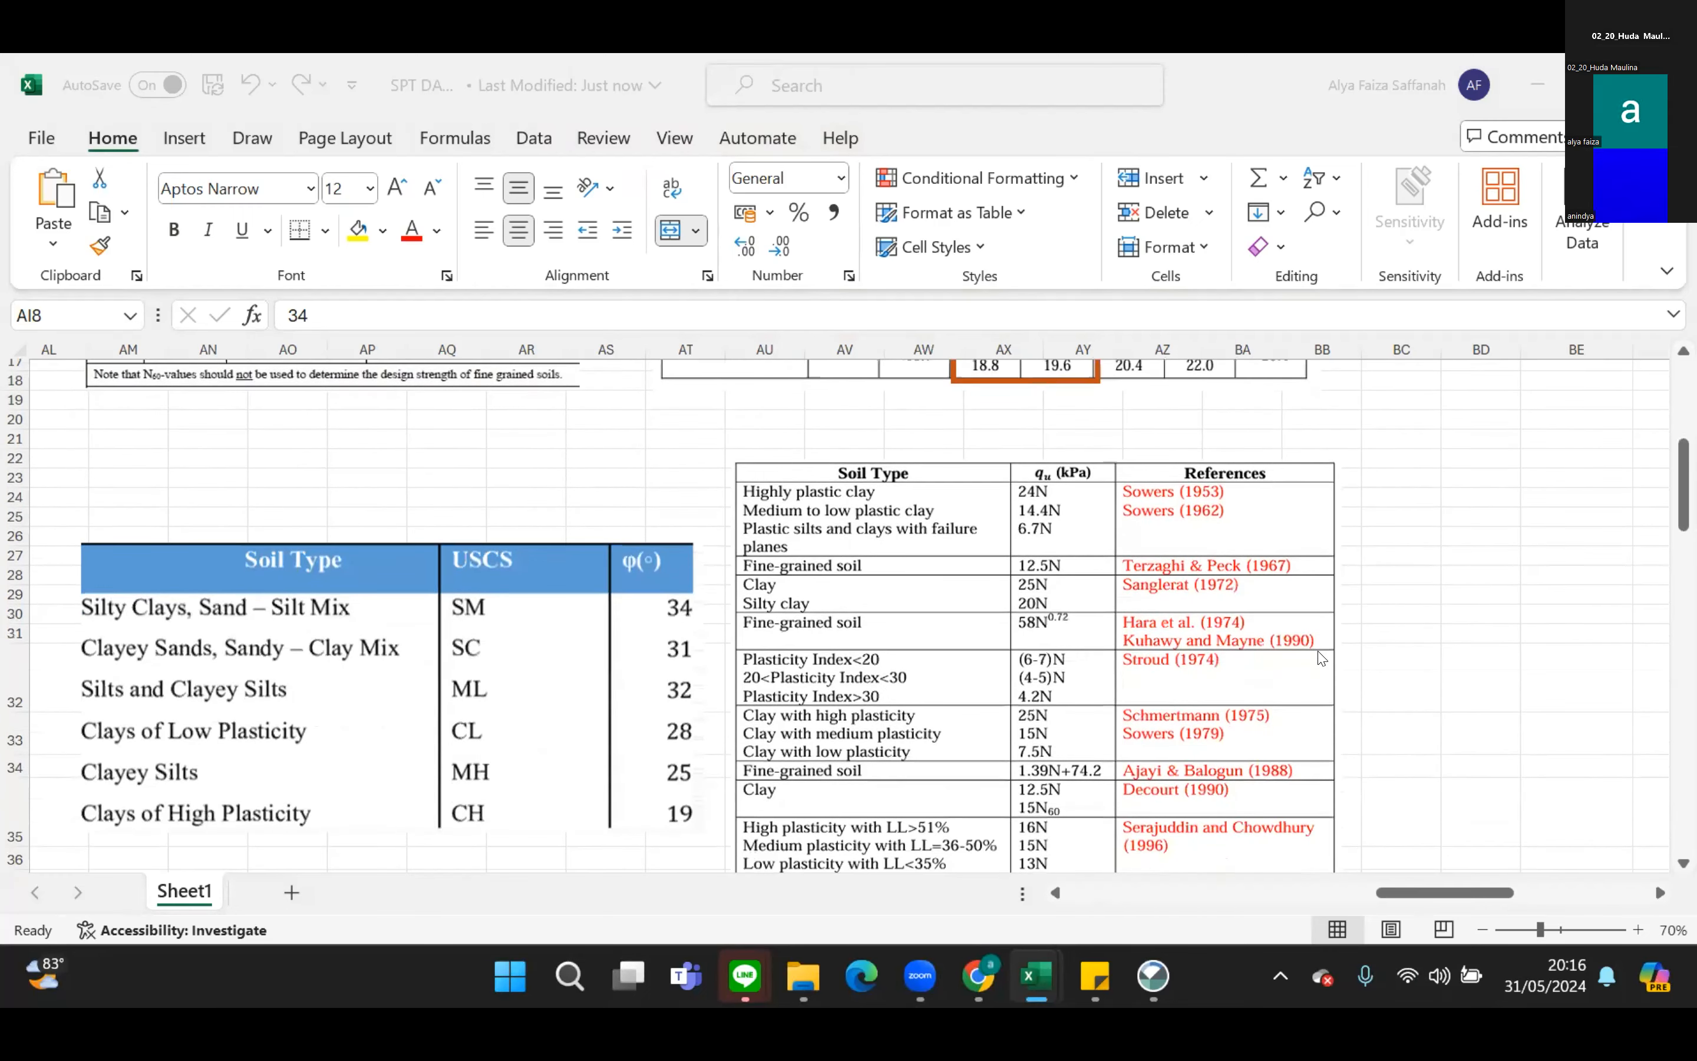
pyautogui.scroll(-3, 1321, 658)
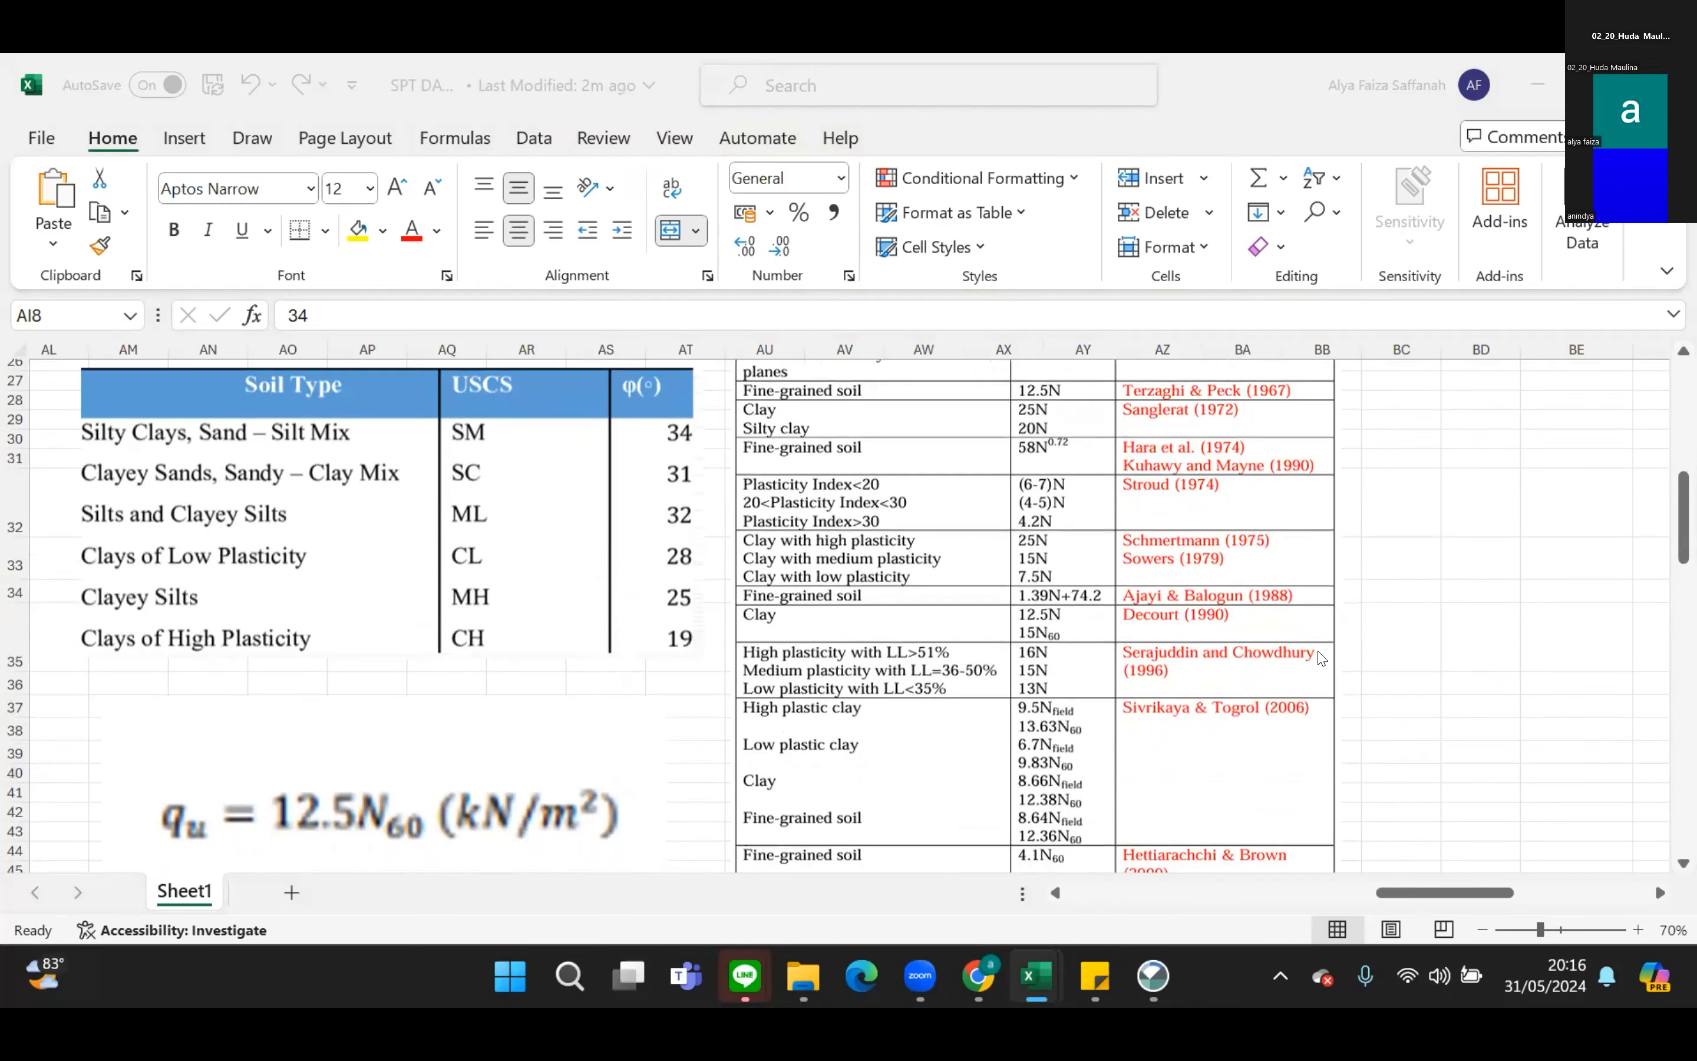
pyautogui.scroll(-3, 1321, 659)
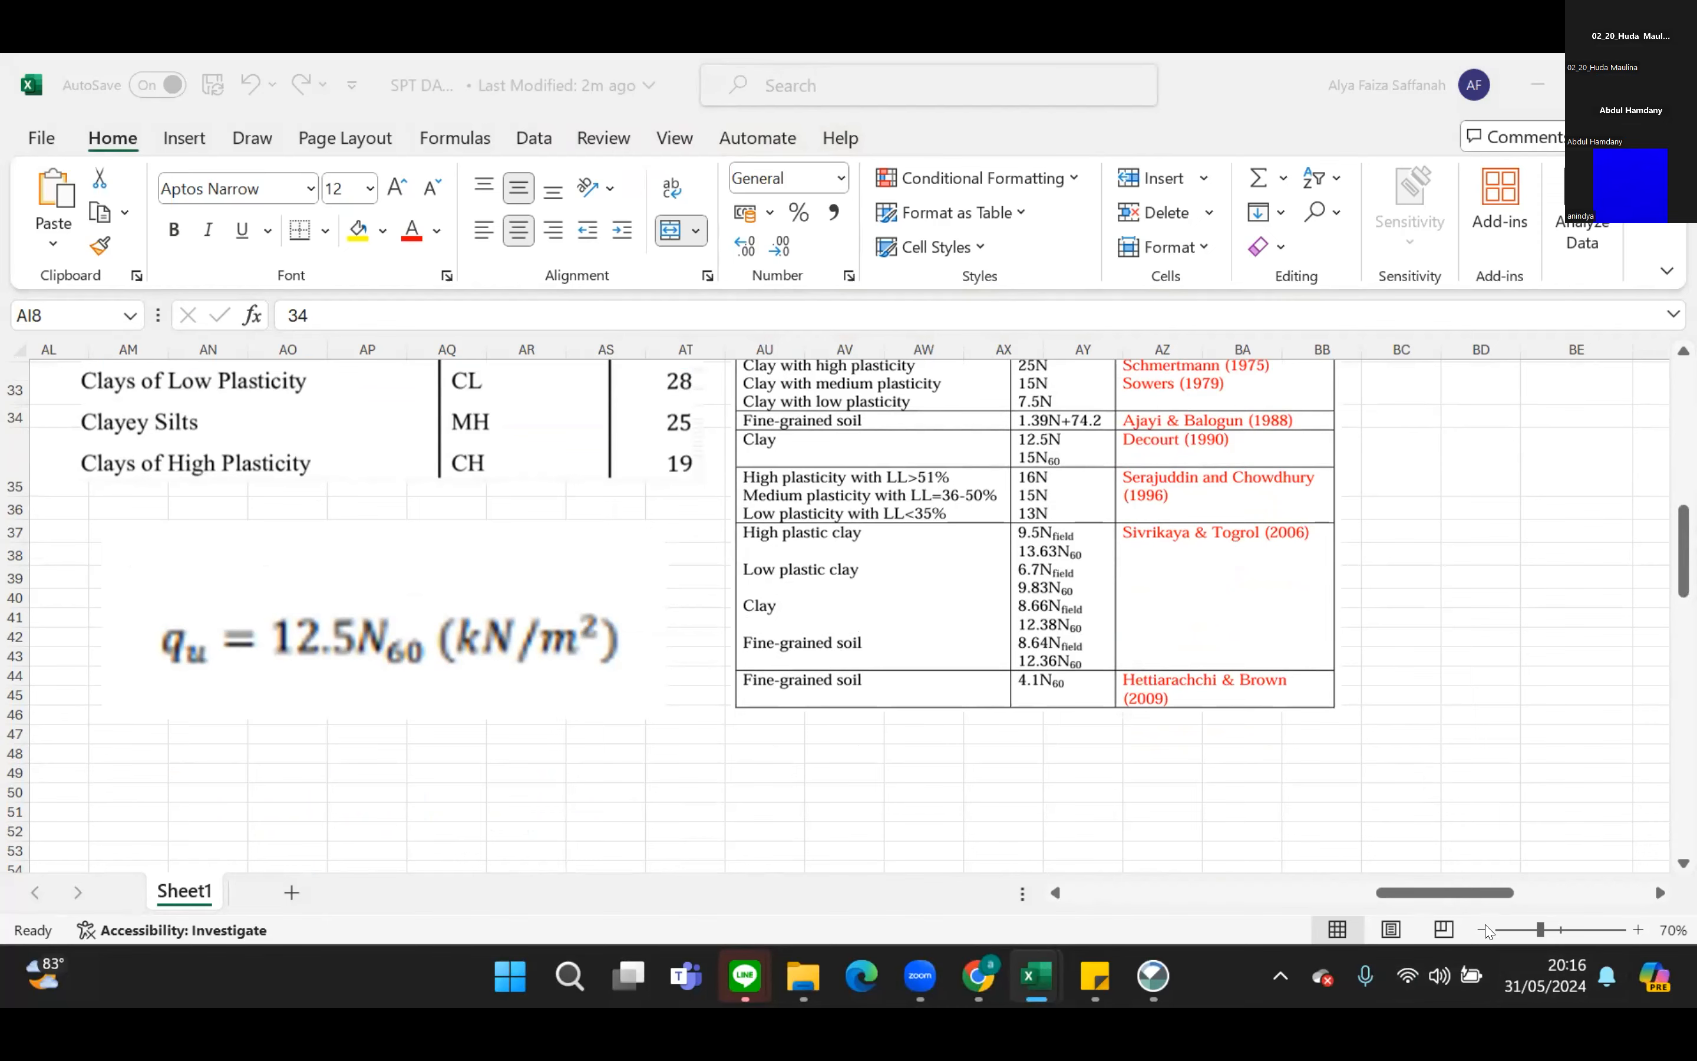
pyautogui.click(1483, 929)
pyautogui.click(1484, 930)
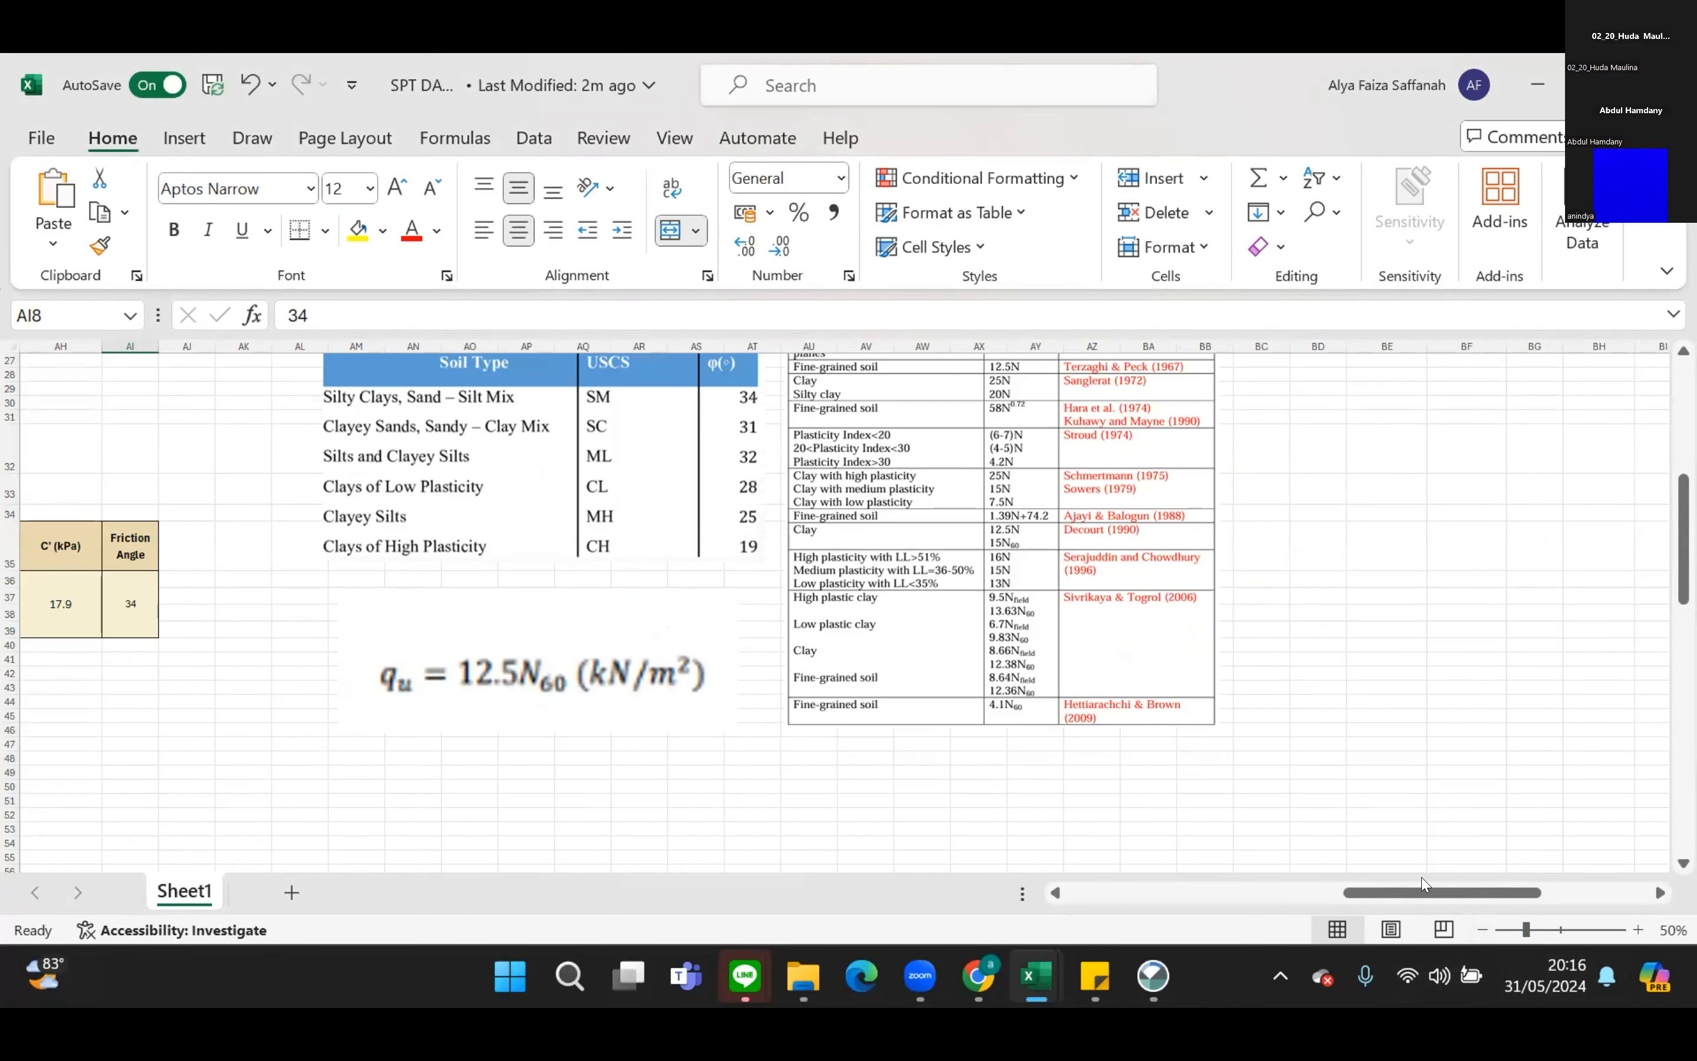
# Compare the second summary's strength parameters and friction angle with the reference tables and the qu formula.
pyautogui.moveTo(1416, 891); pyautogui.dragTo(1358, 907)
pyautogui.hscroll(-5, 1358, 912)
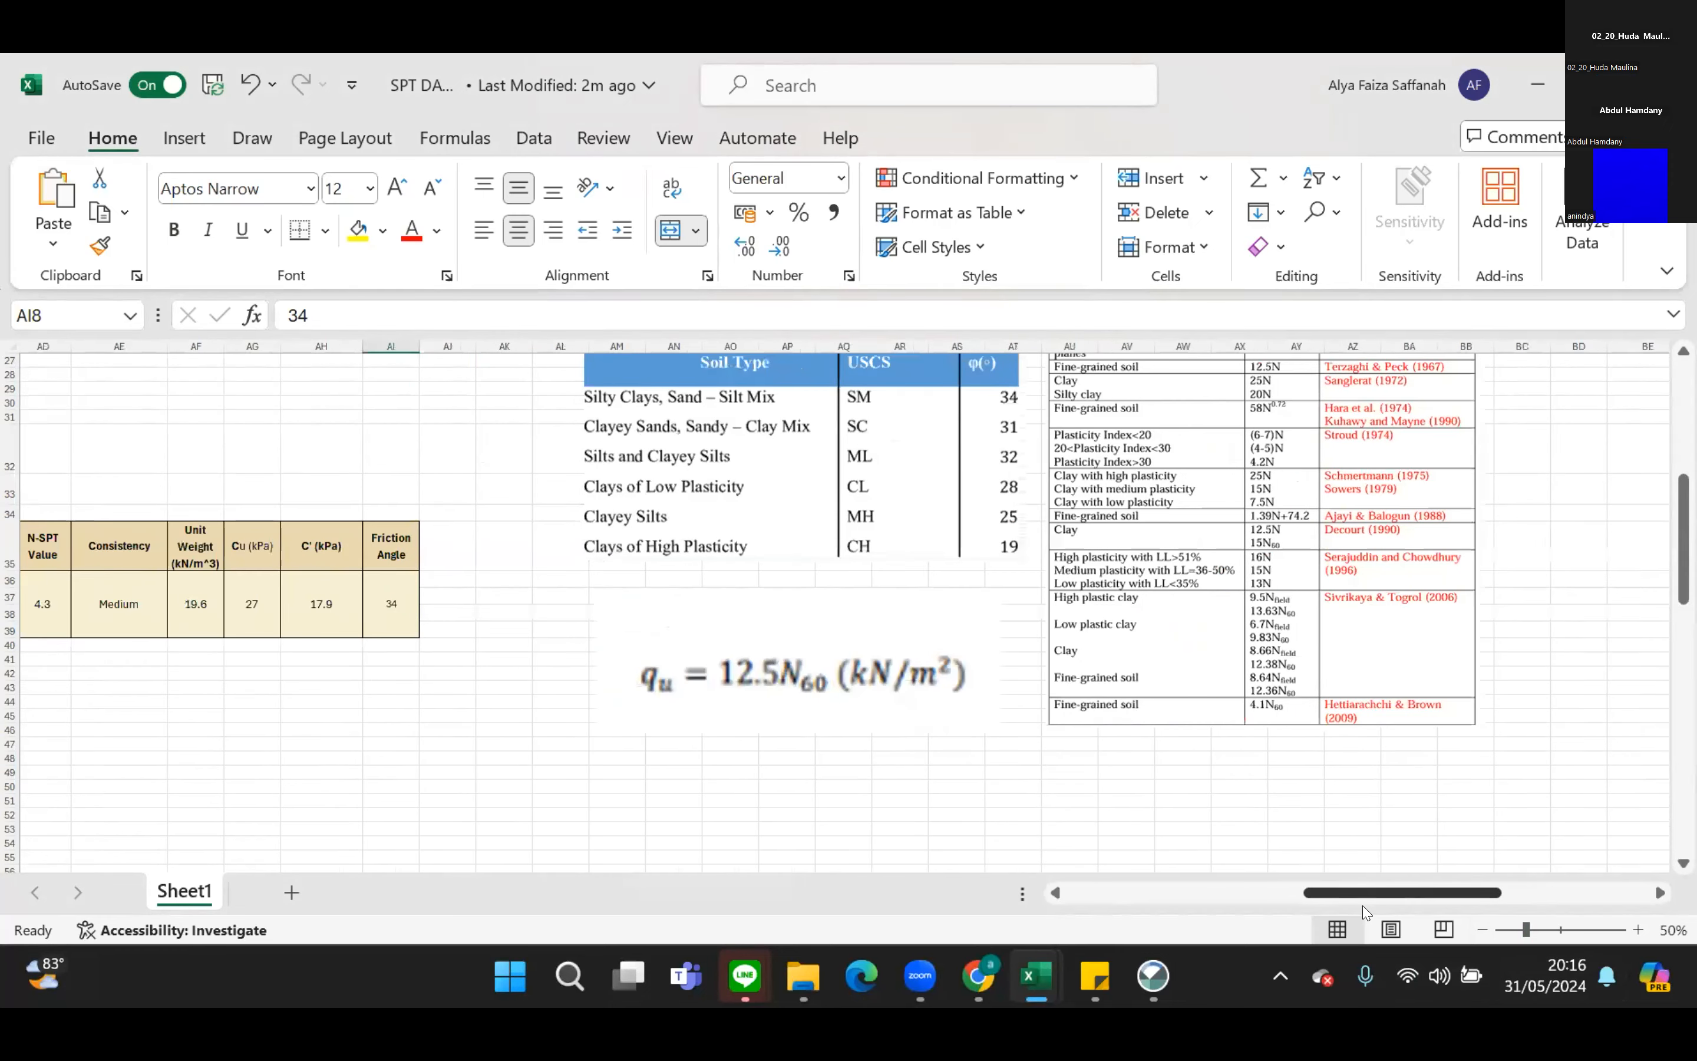
pyautogui.hscroll(3, 1540, 753)
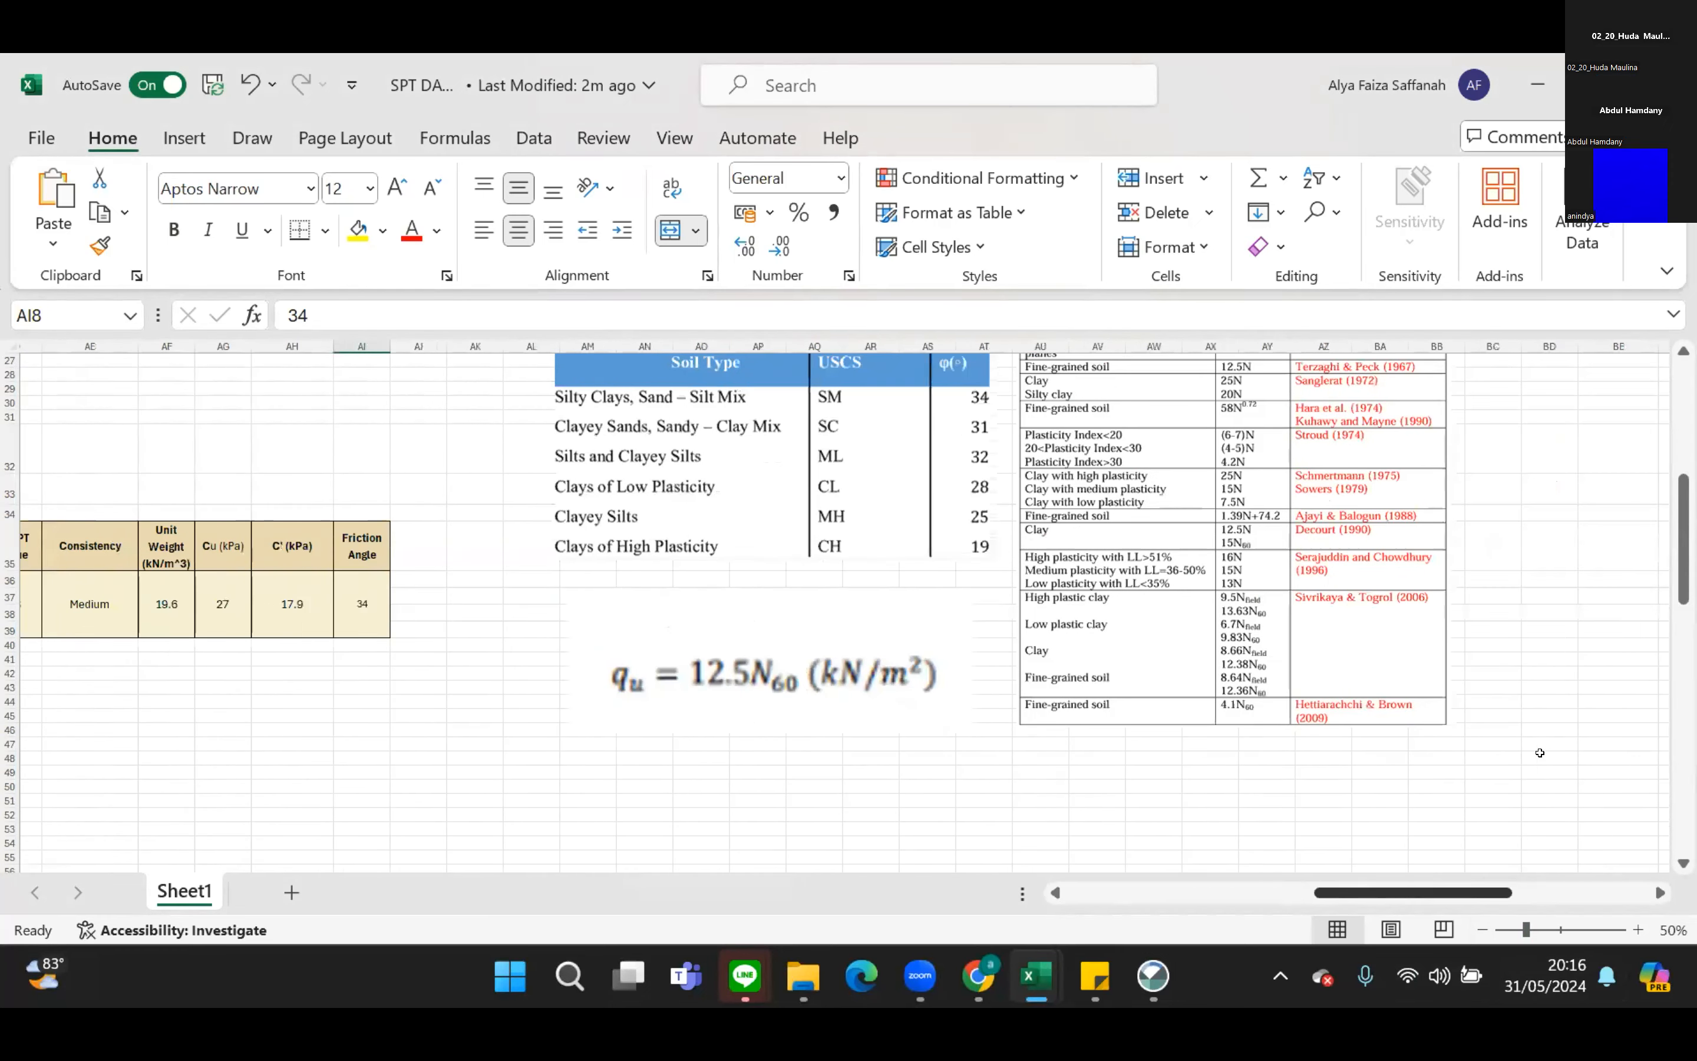
pyautogui.scroll(3, 1538, 754)
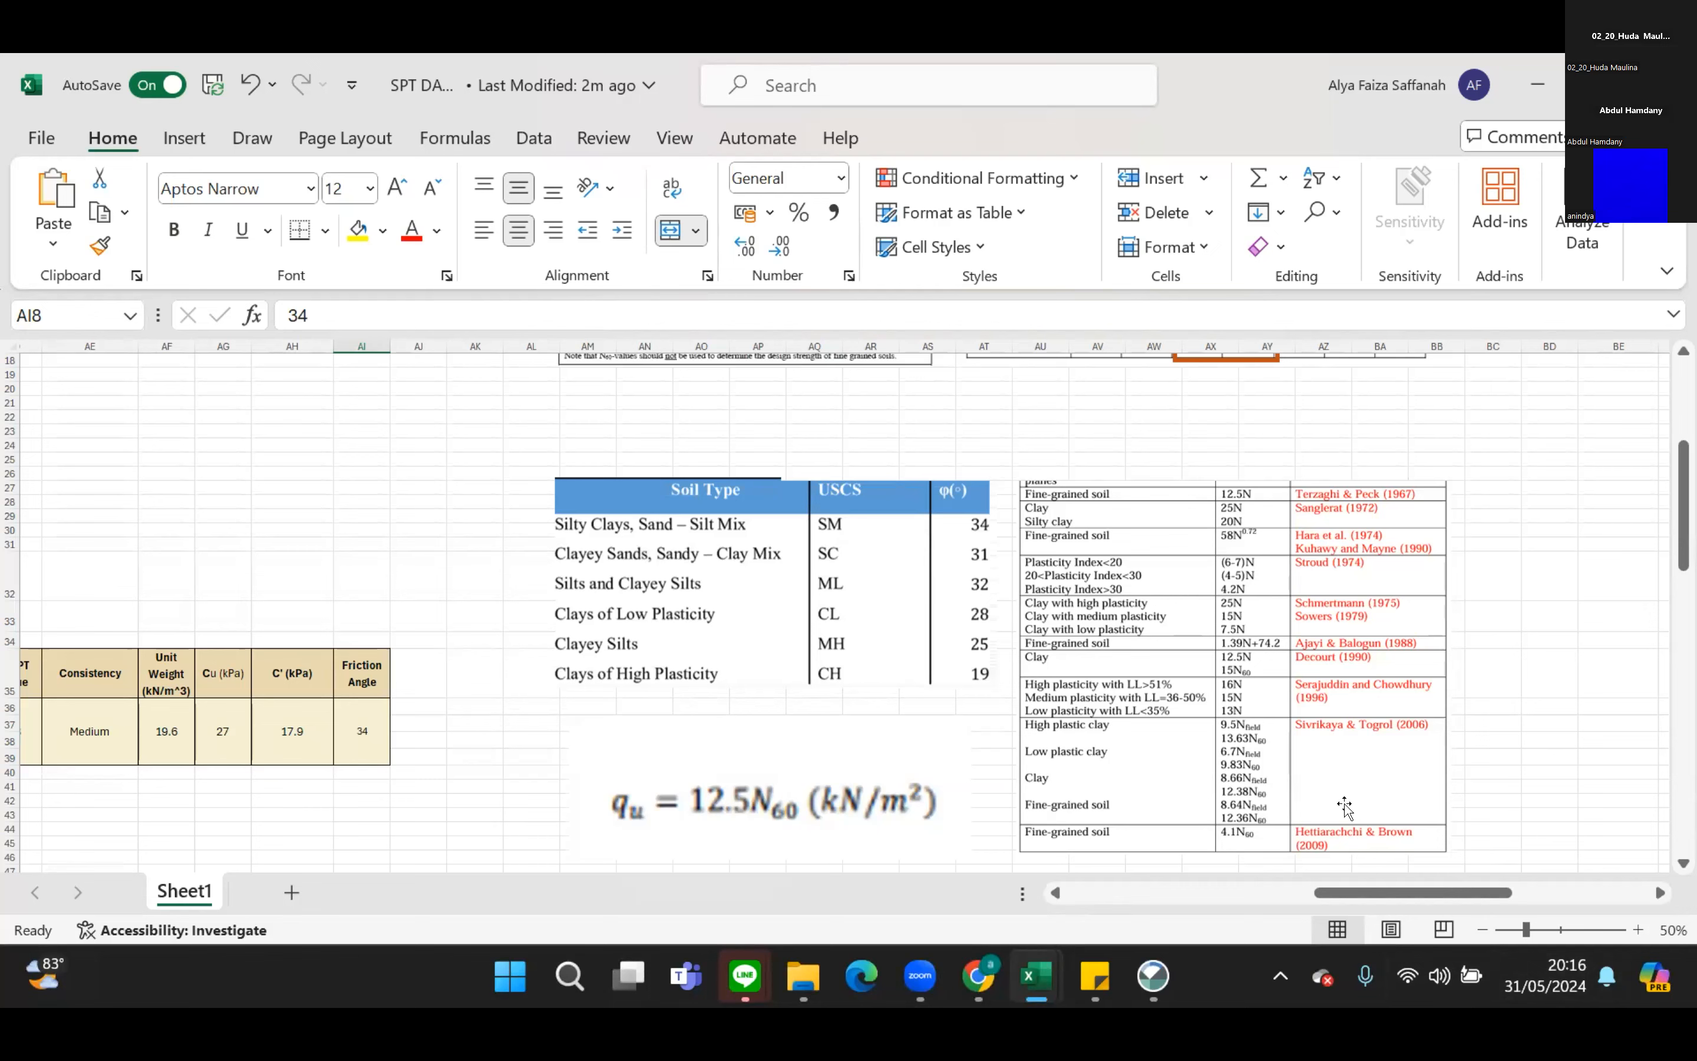
# Compare the DATA PERTAMA and DATA KEDUA observation tables with their adjacent soil parameter summaries.
pyautogui.moveTo(1438, 895); pyautogui.dragTo(1301, 910)
pyautogui.scroll(-5, 1322, 729)
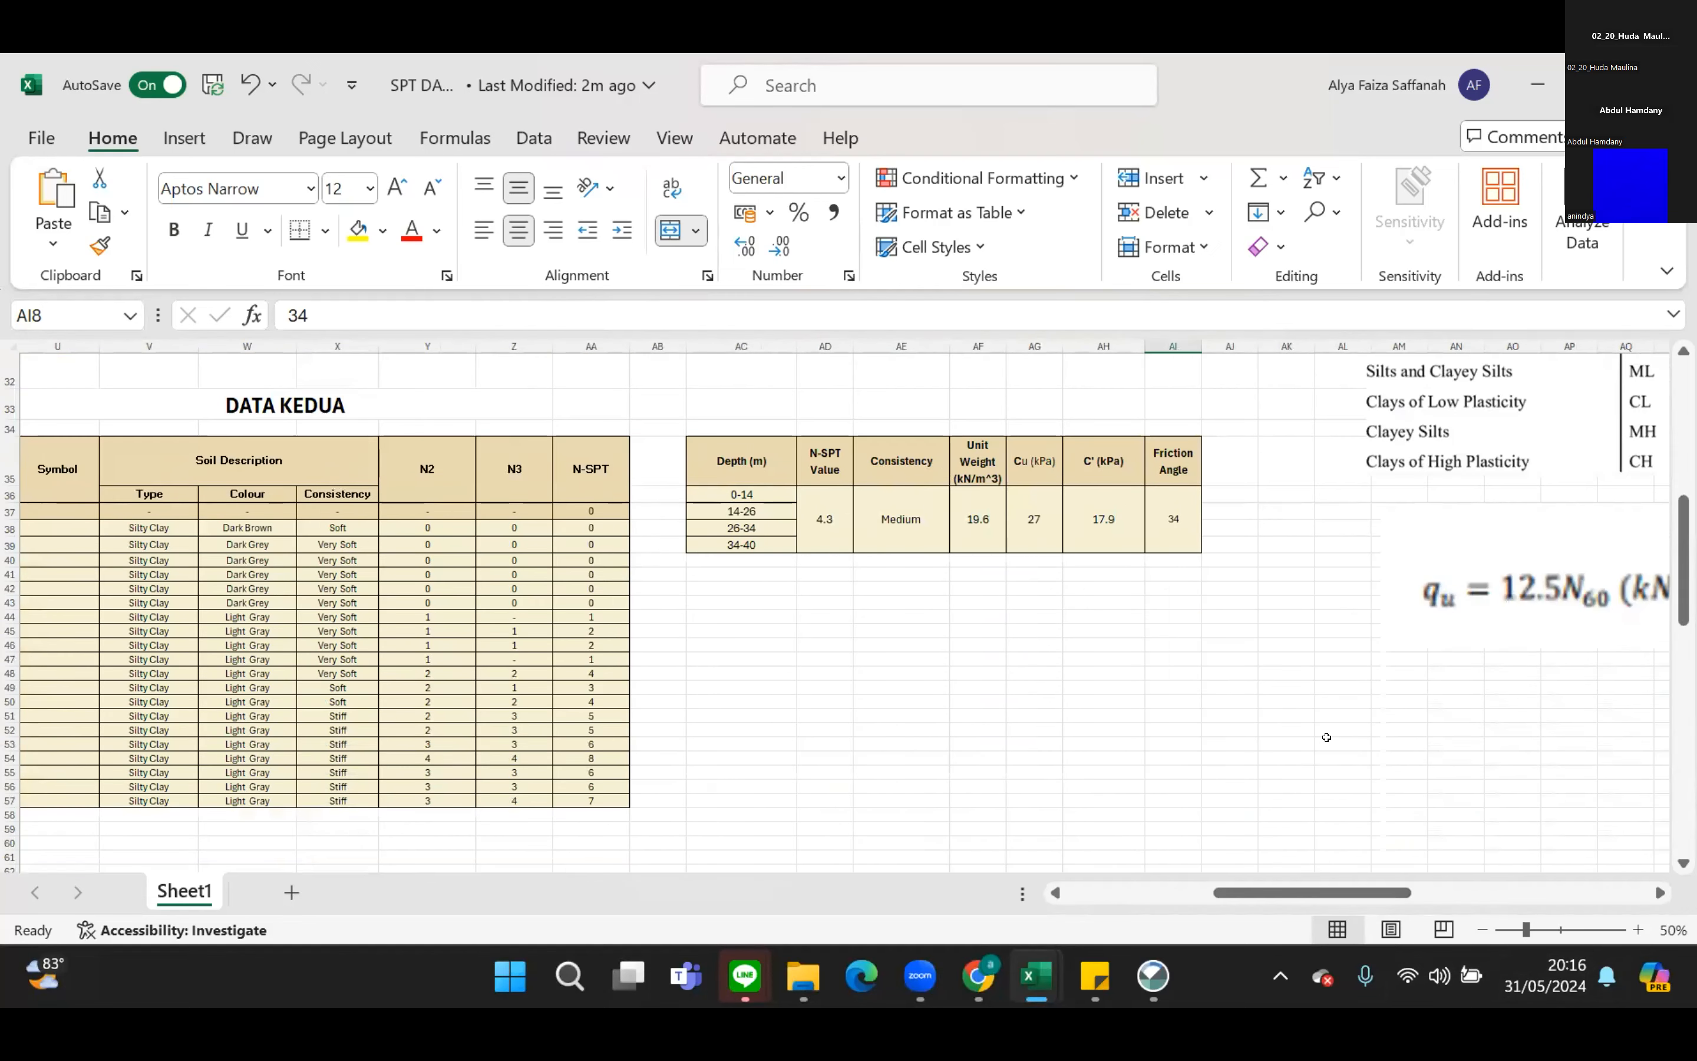
pyautogui.scroll(10, 1326, 737)
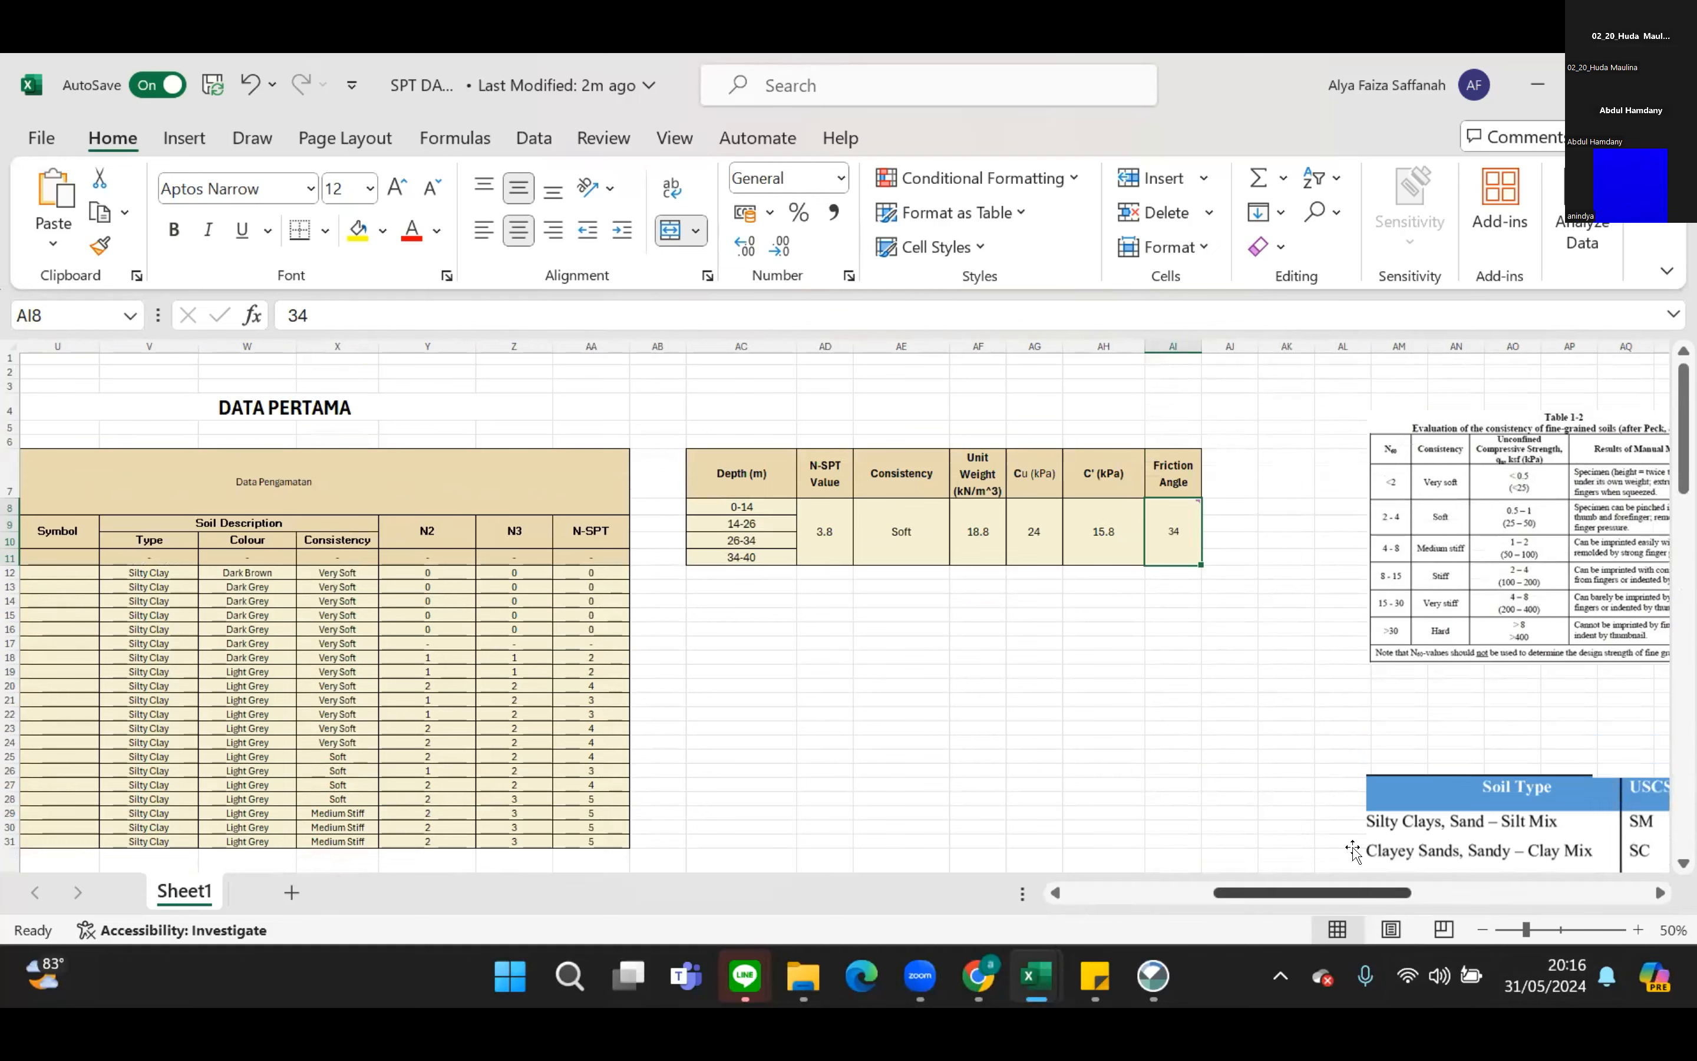
pyautogui.scroll(-2, 1167, 710)
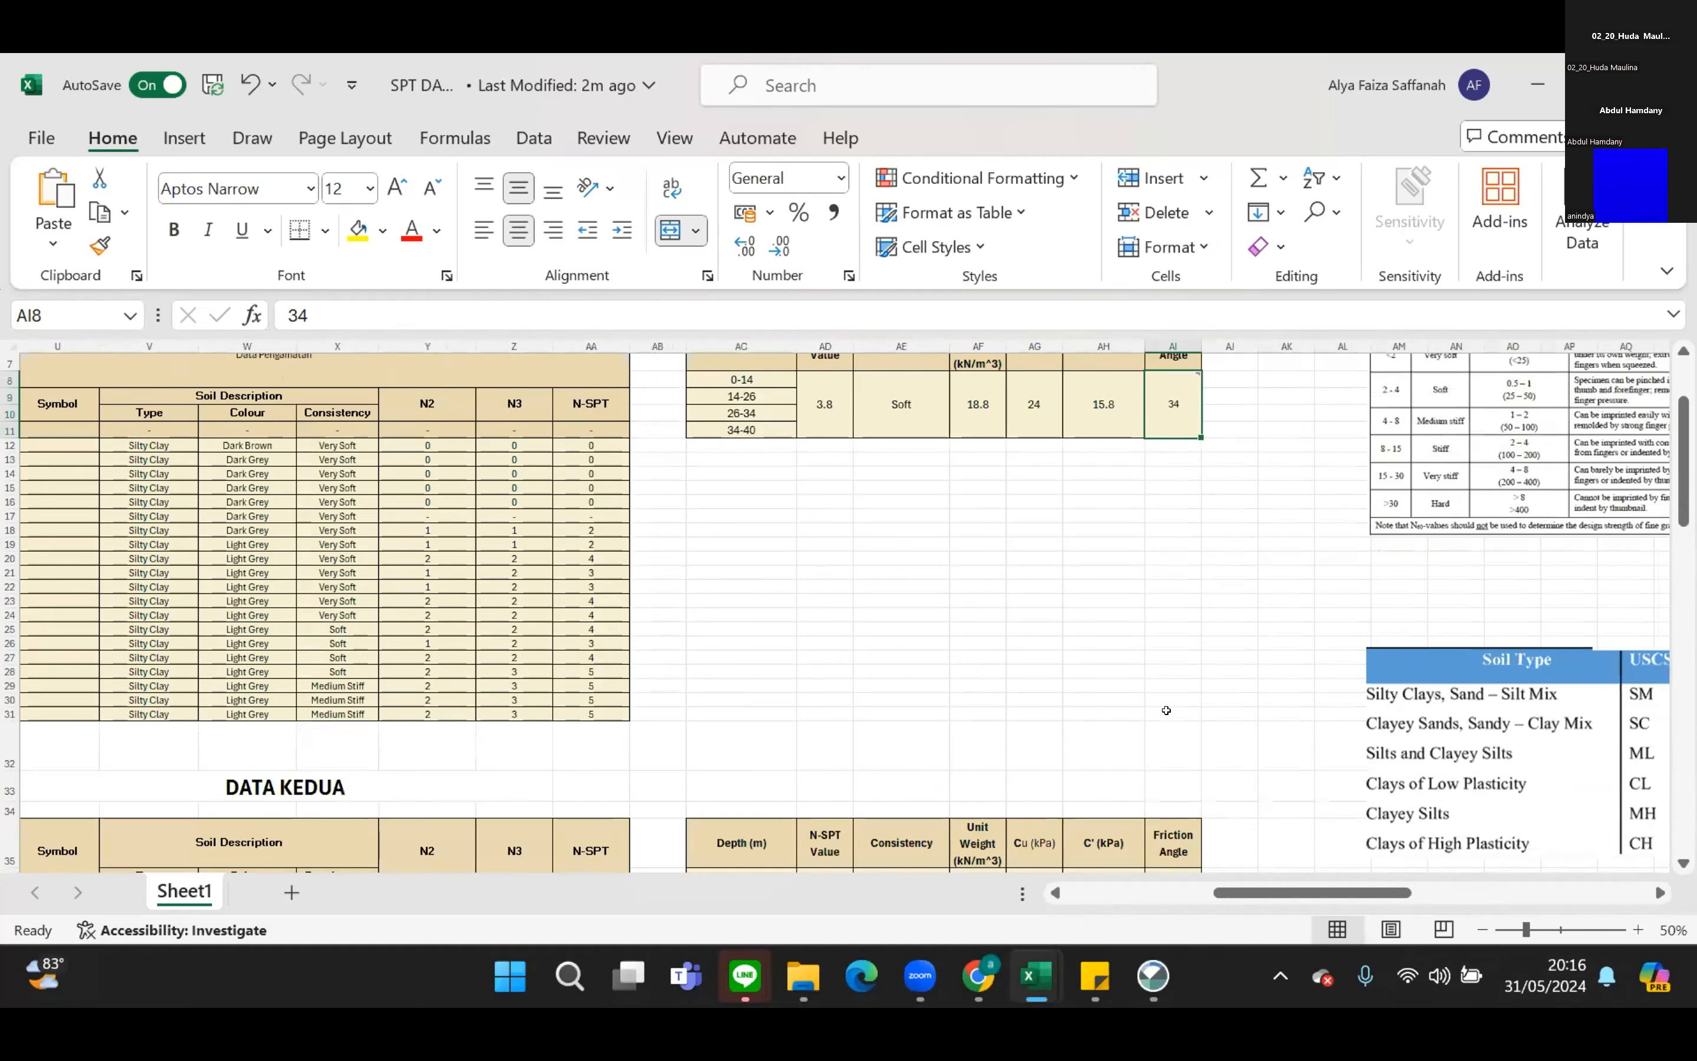
pyautogui.scroll(1, 1167, 710)
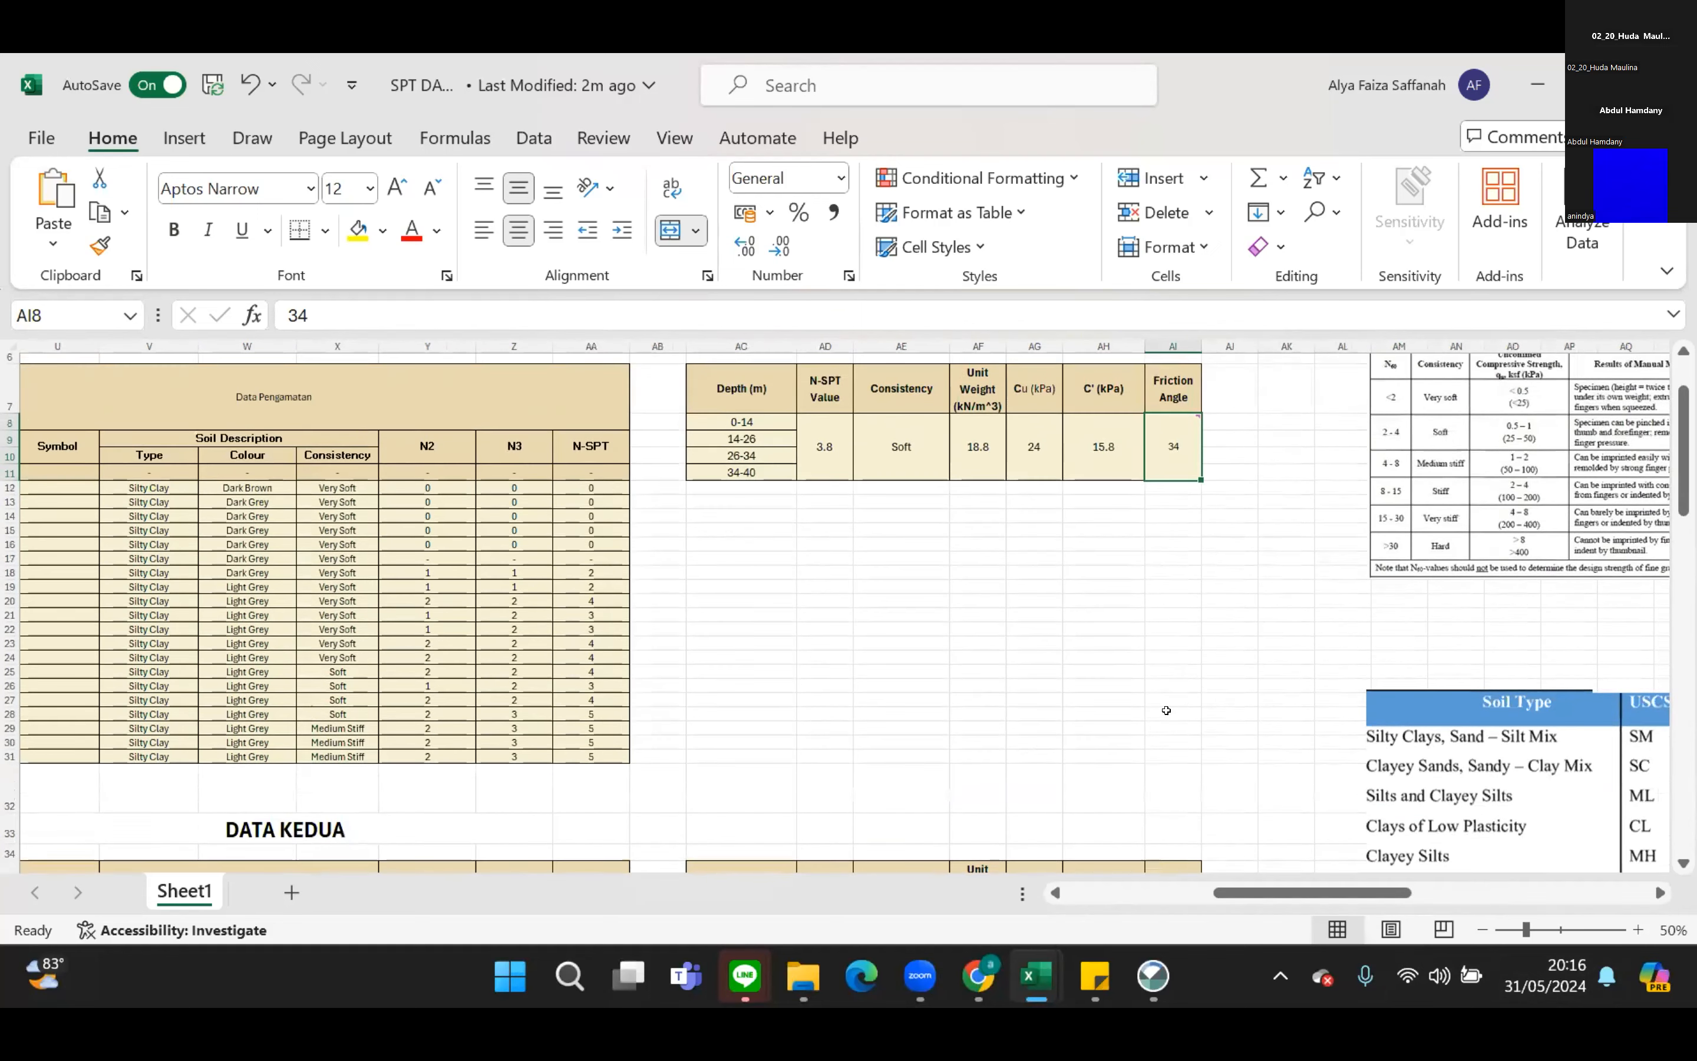
pyautogui.scroll(-4, 1166, 710)
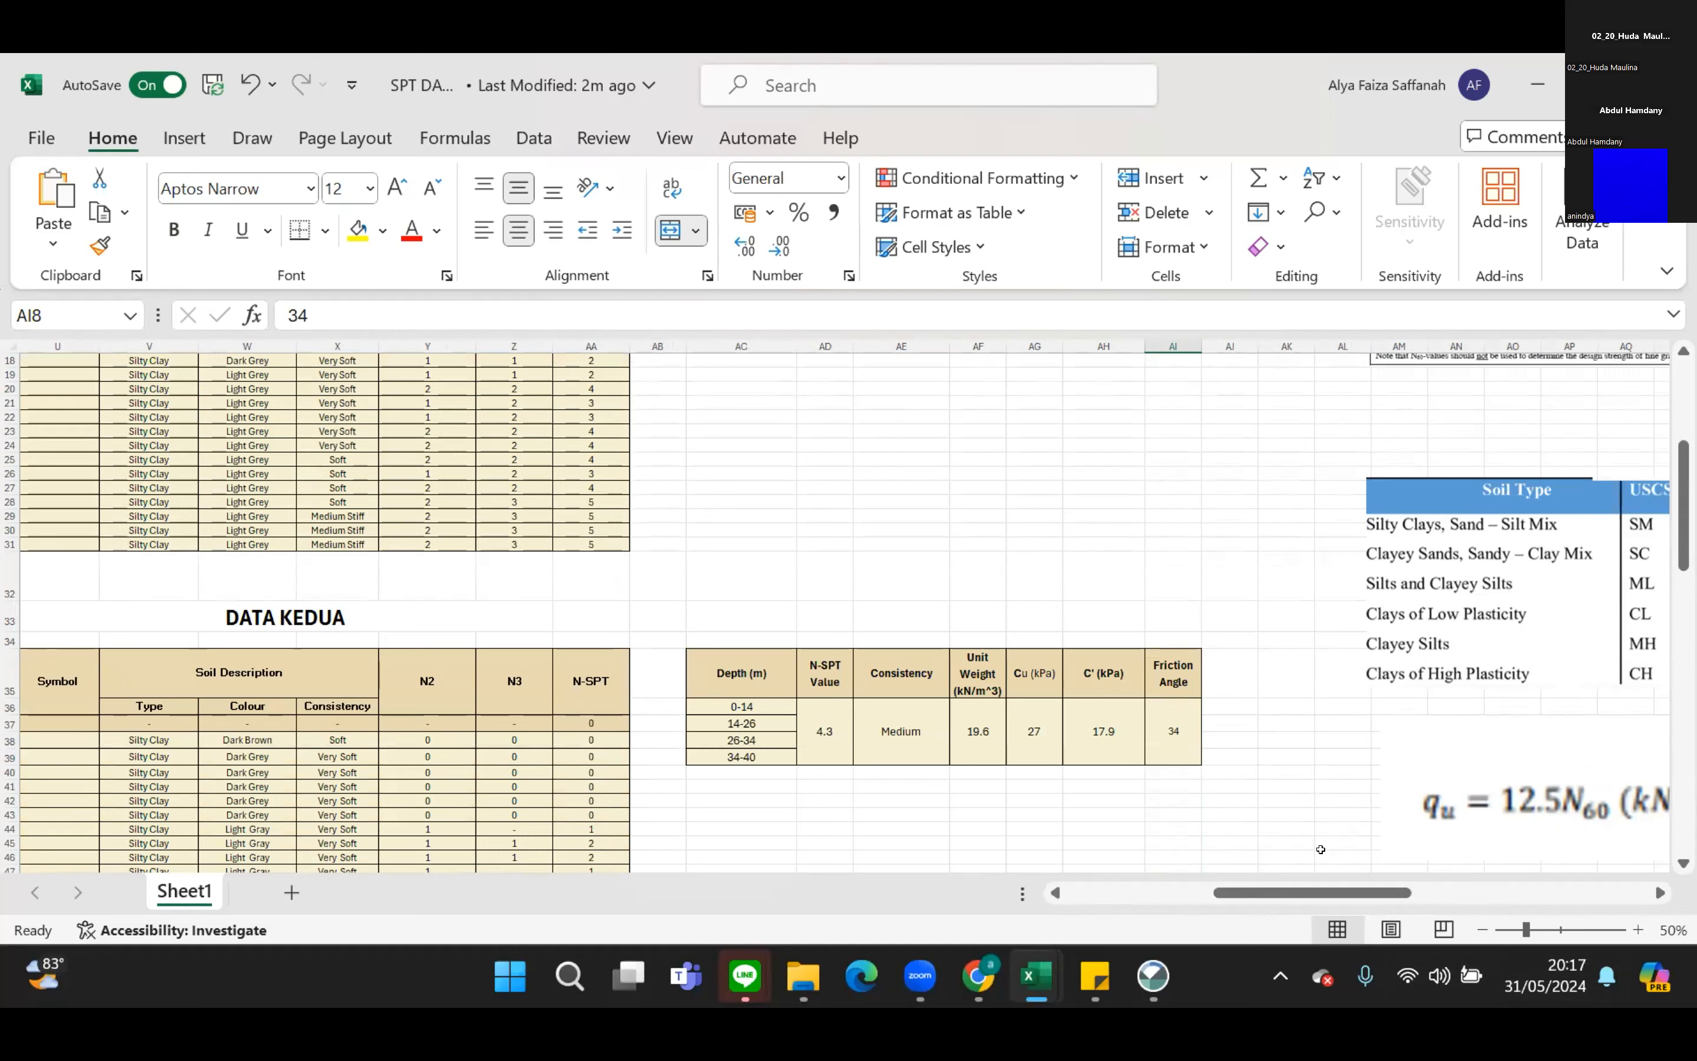
pyautogui.scroll(-4, 1122, 685)
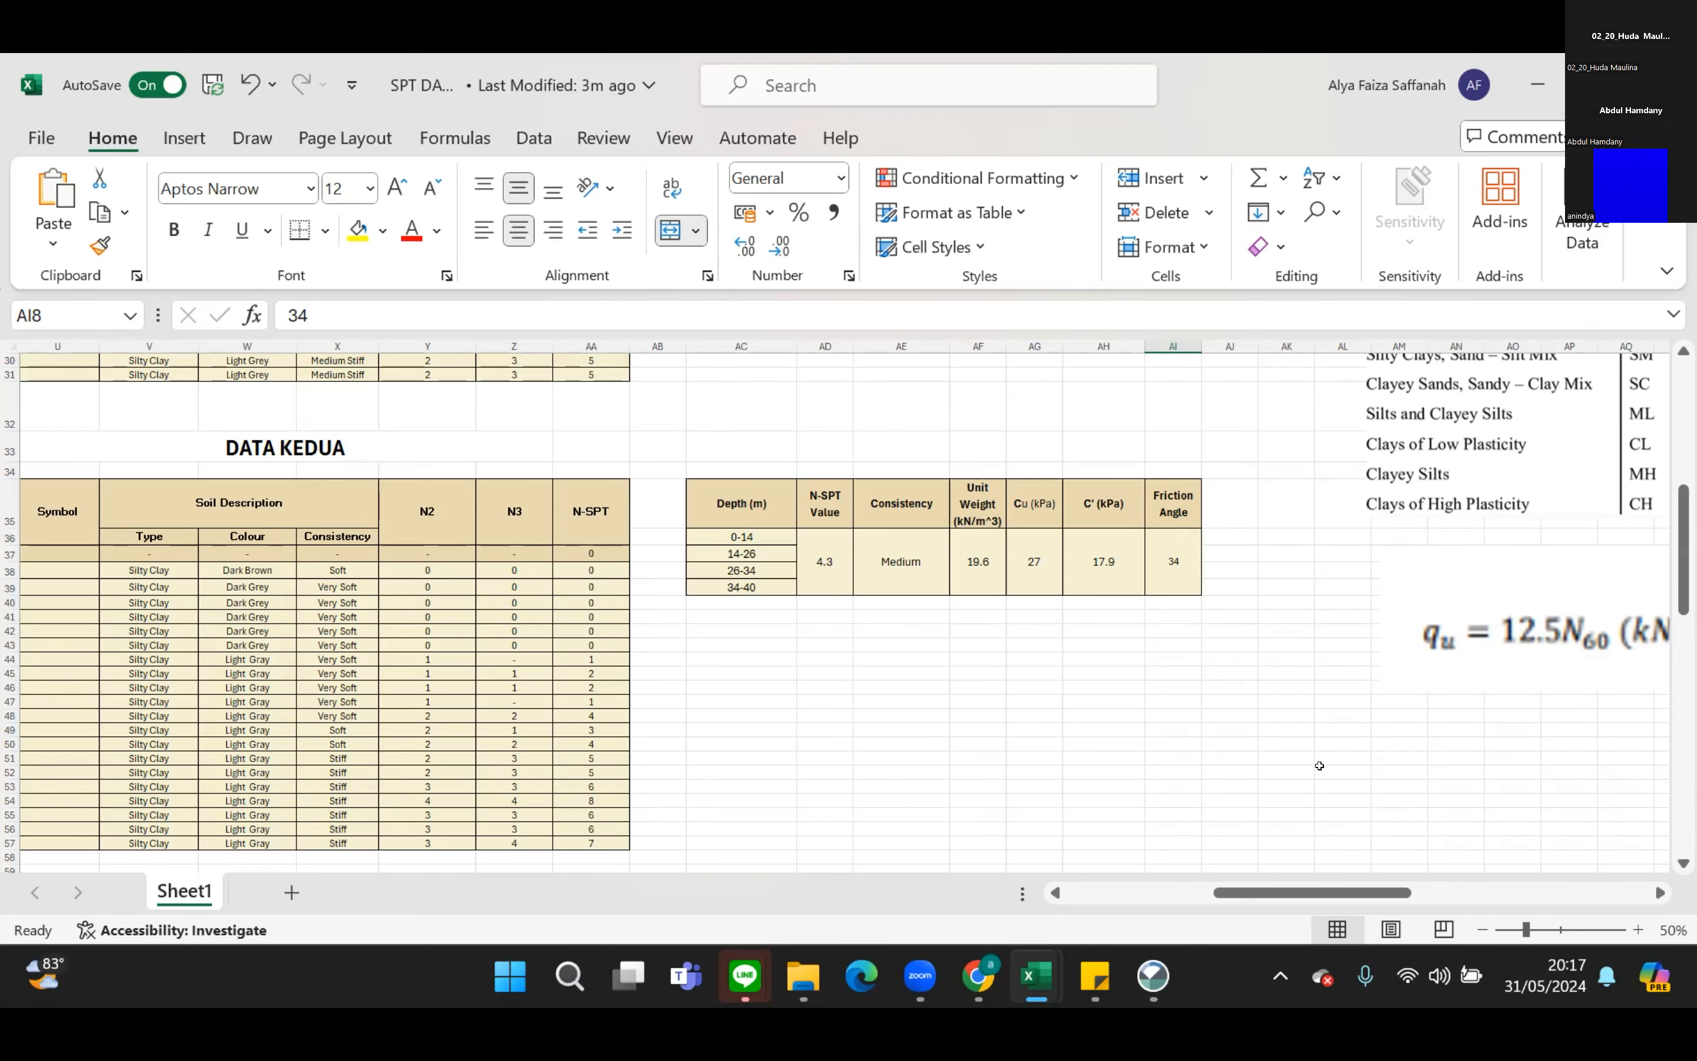
pyautogui.hscroll(-5, 1380, 719)
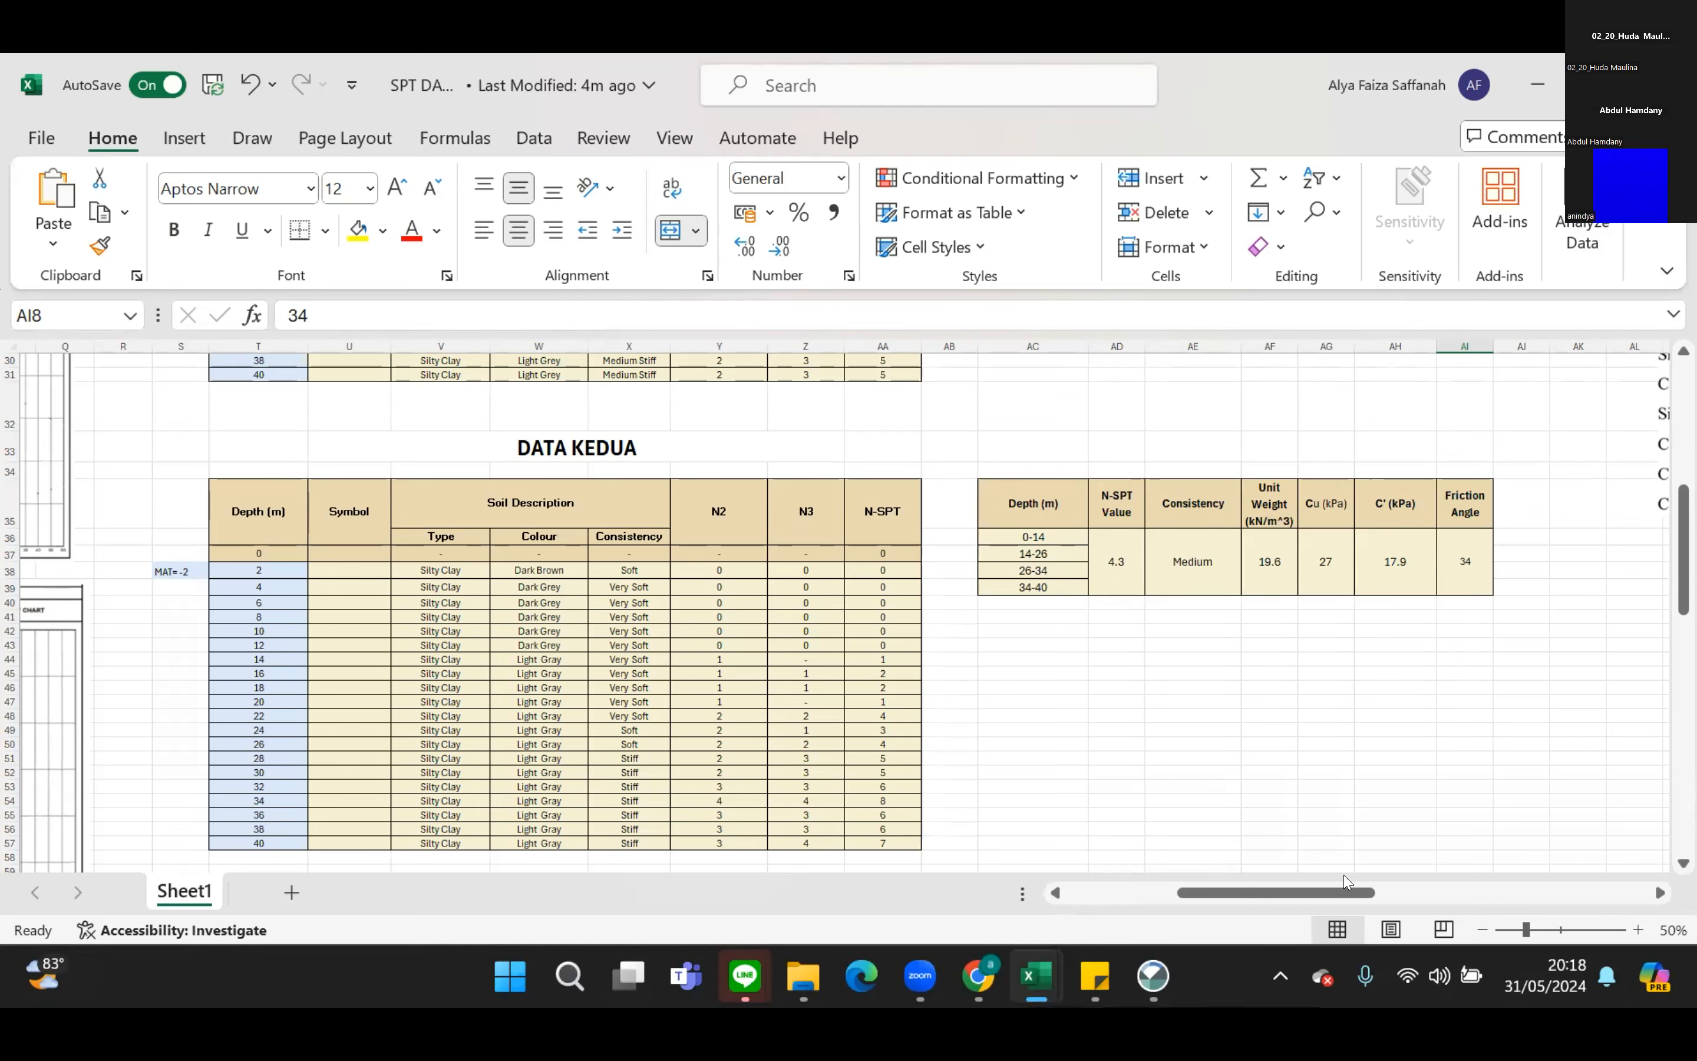
# Compare the DATA KEDUA summary's unit weight, strength and friction angle with the soil type table and the qu formula.
pyautogui.moveTo(1350, 900); pyautogui.dragTo(1407, 914)
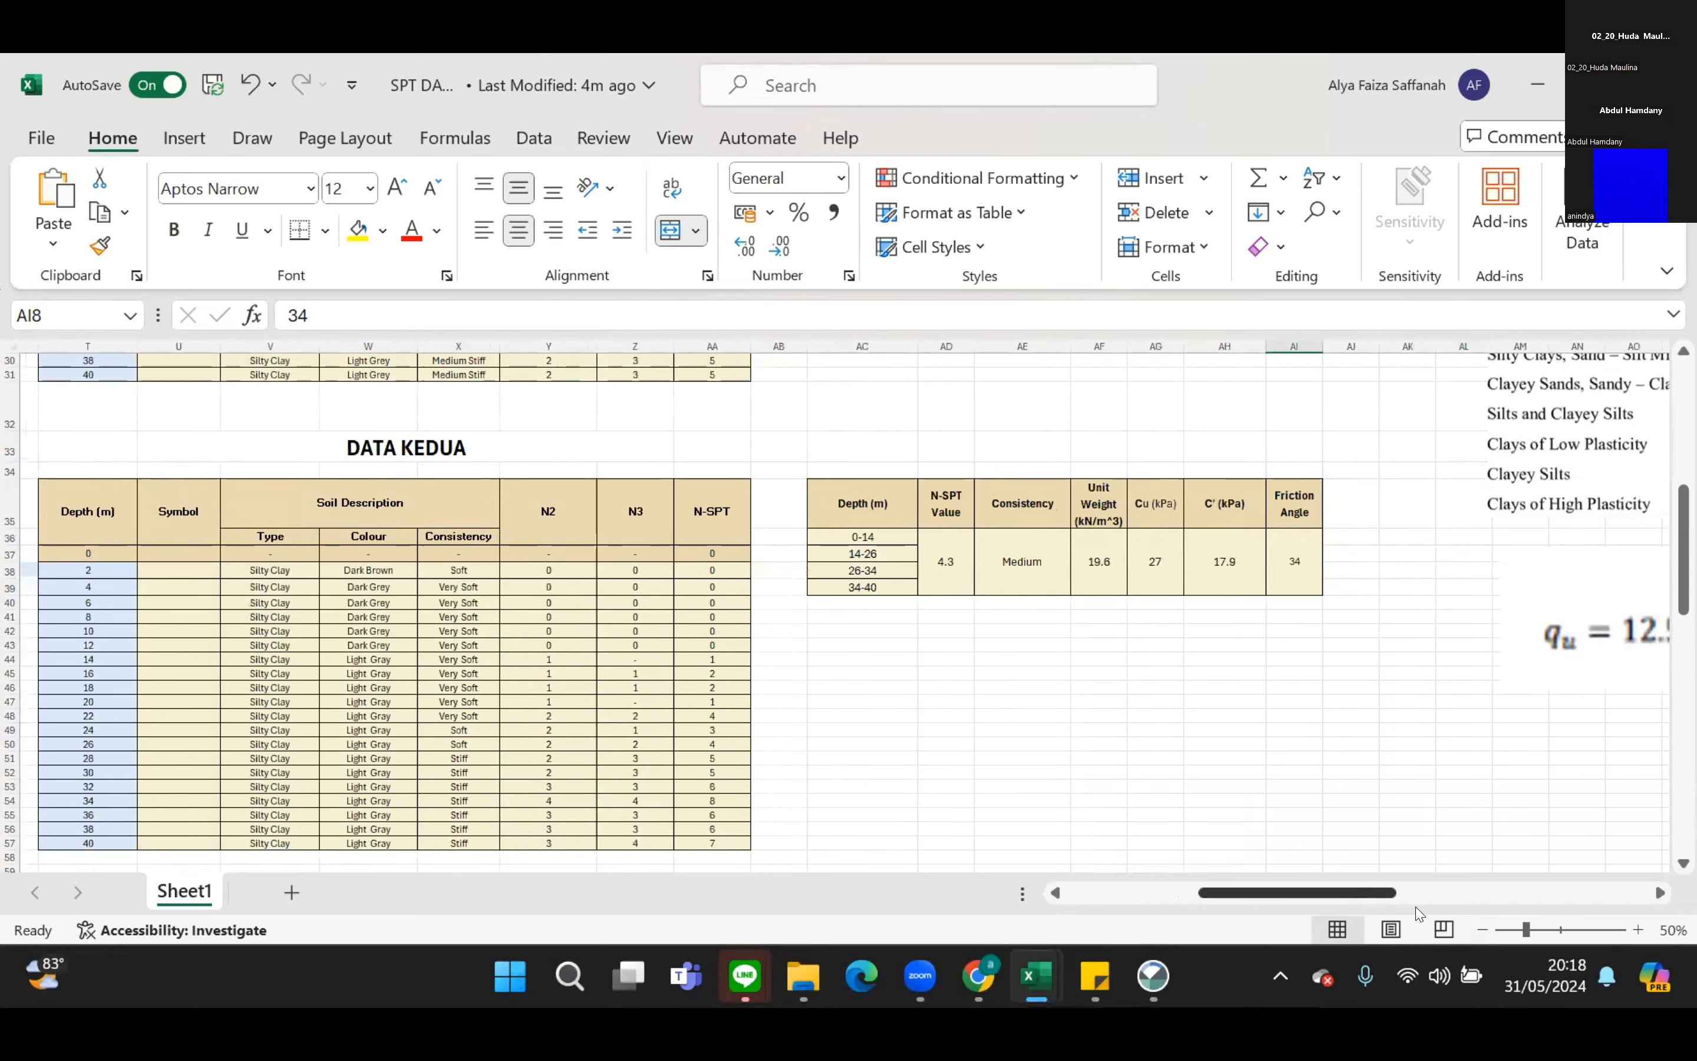
pyautogui.hscroll(-3, 1355, 802)
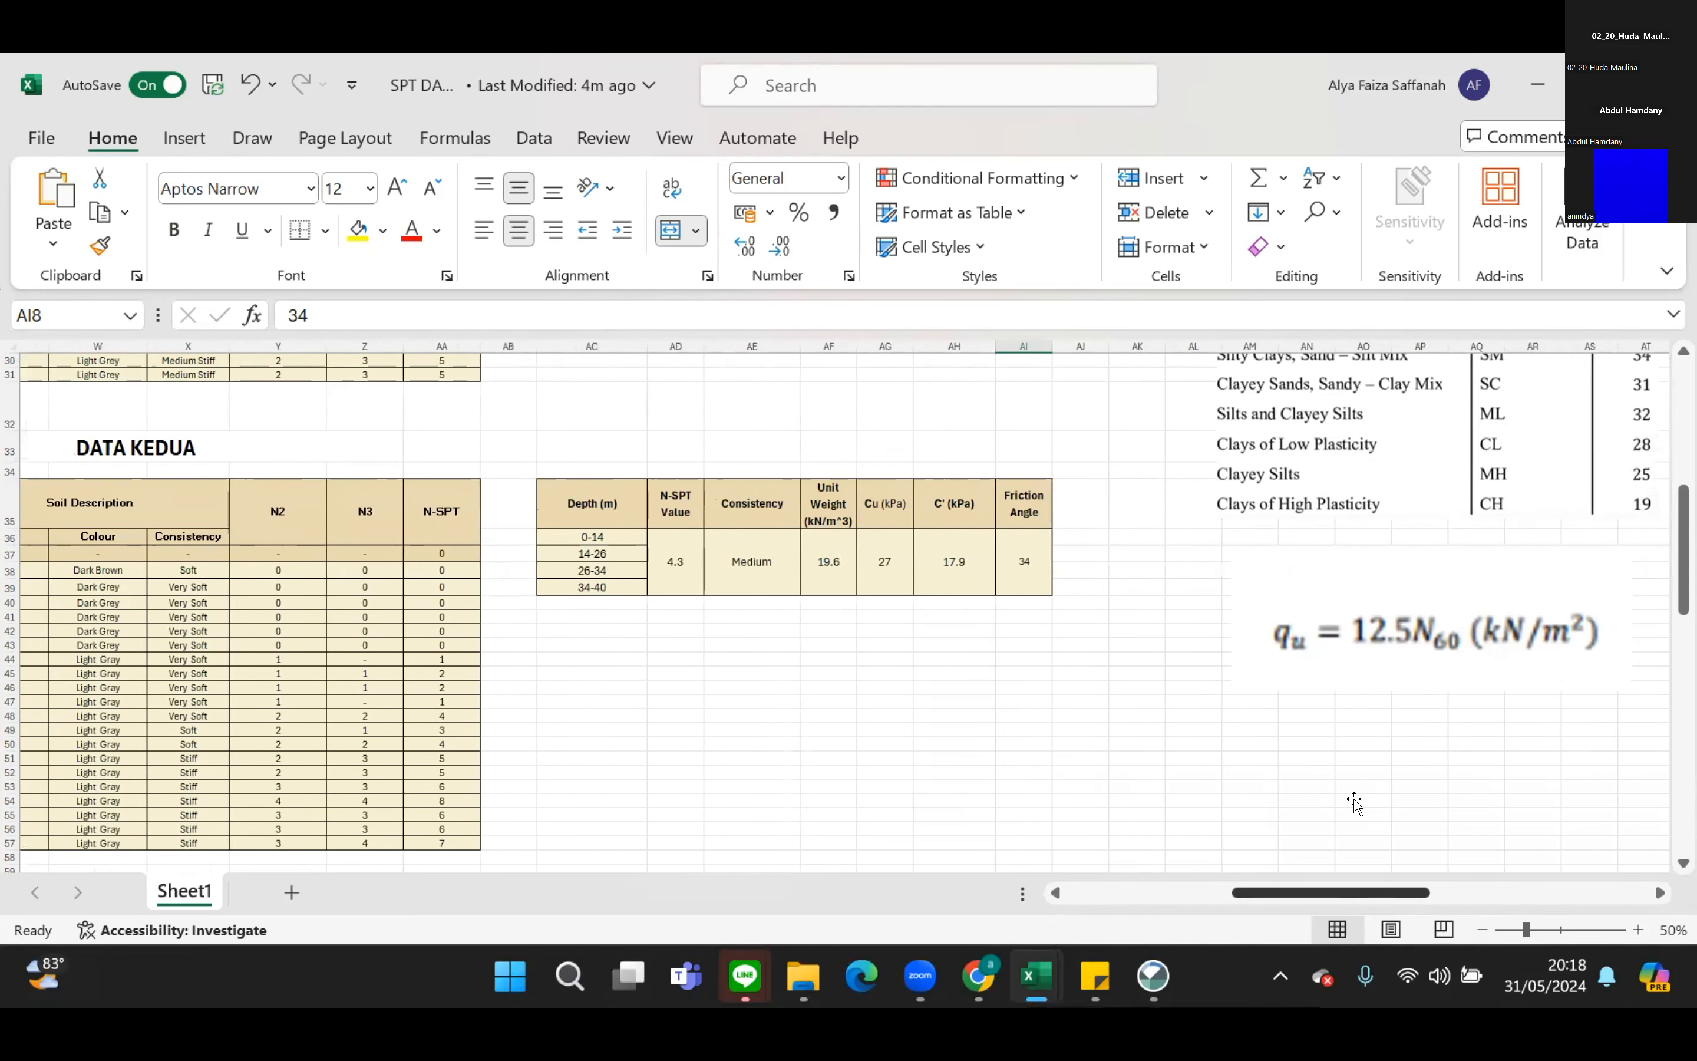
pyautogui.scroll(5, 1355, 802)
pyautogui.scroll(4, 1355, 802)
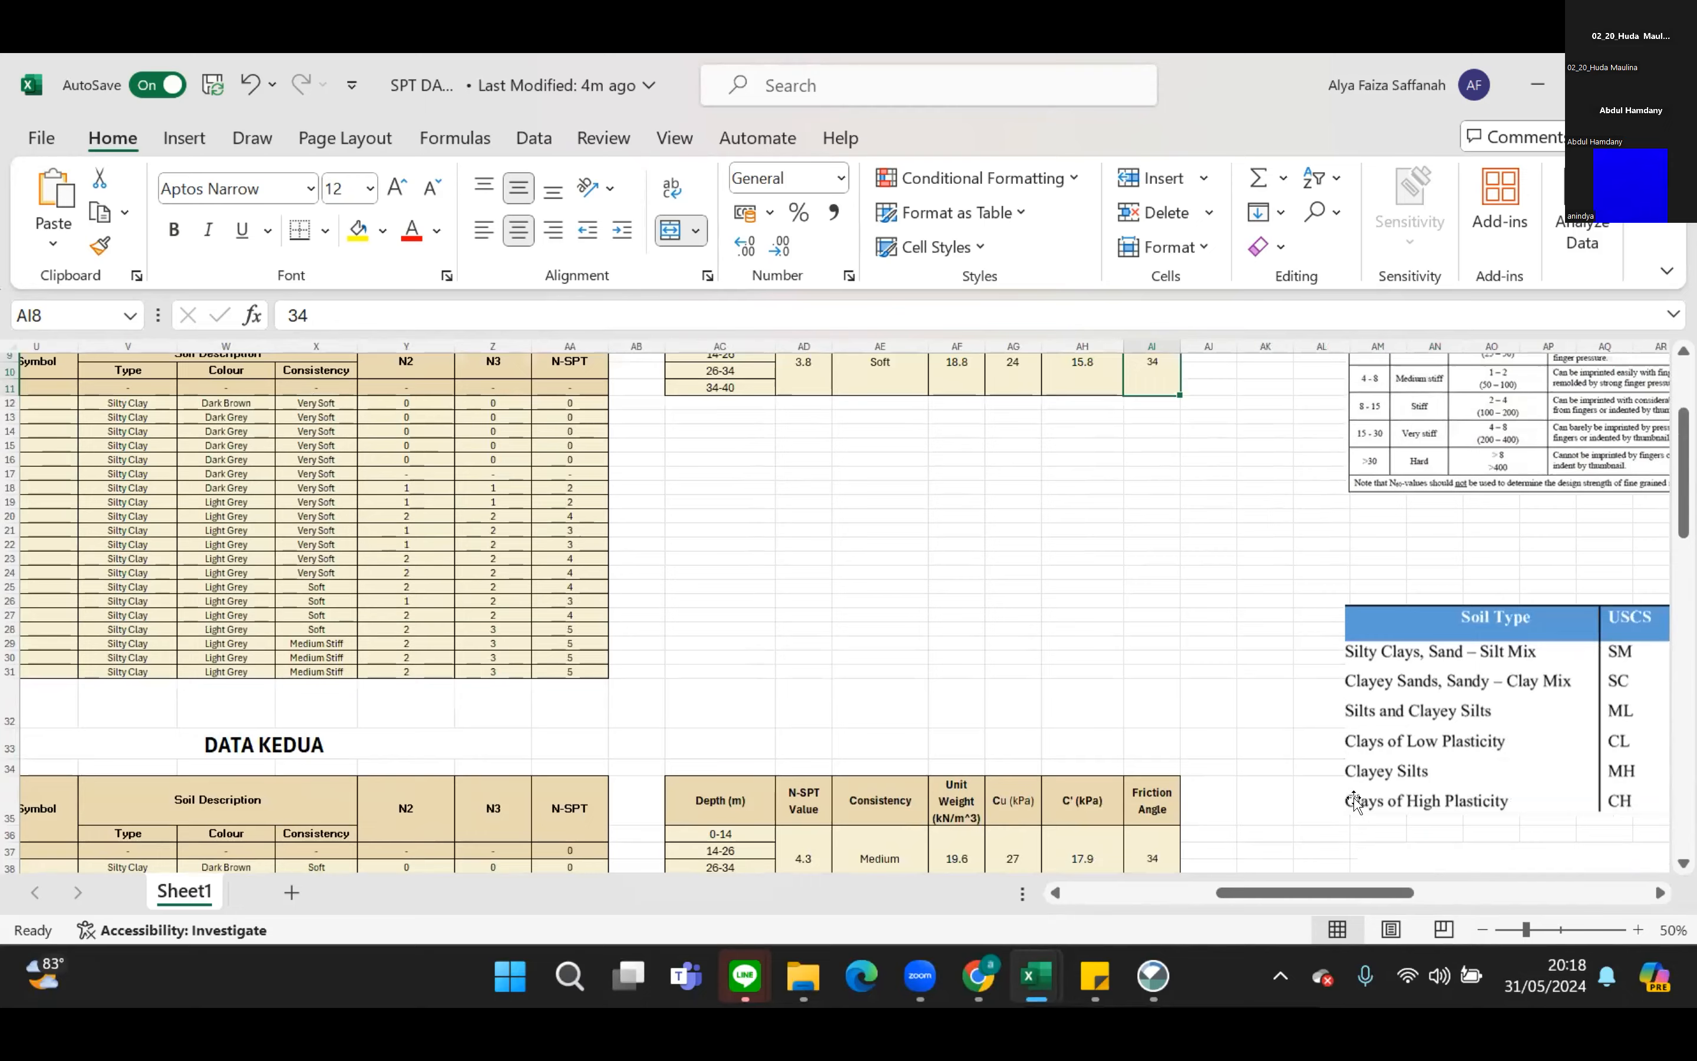
pyautogui.scroll(-3, 1355, 802)
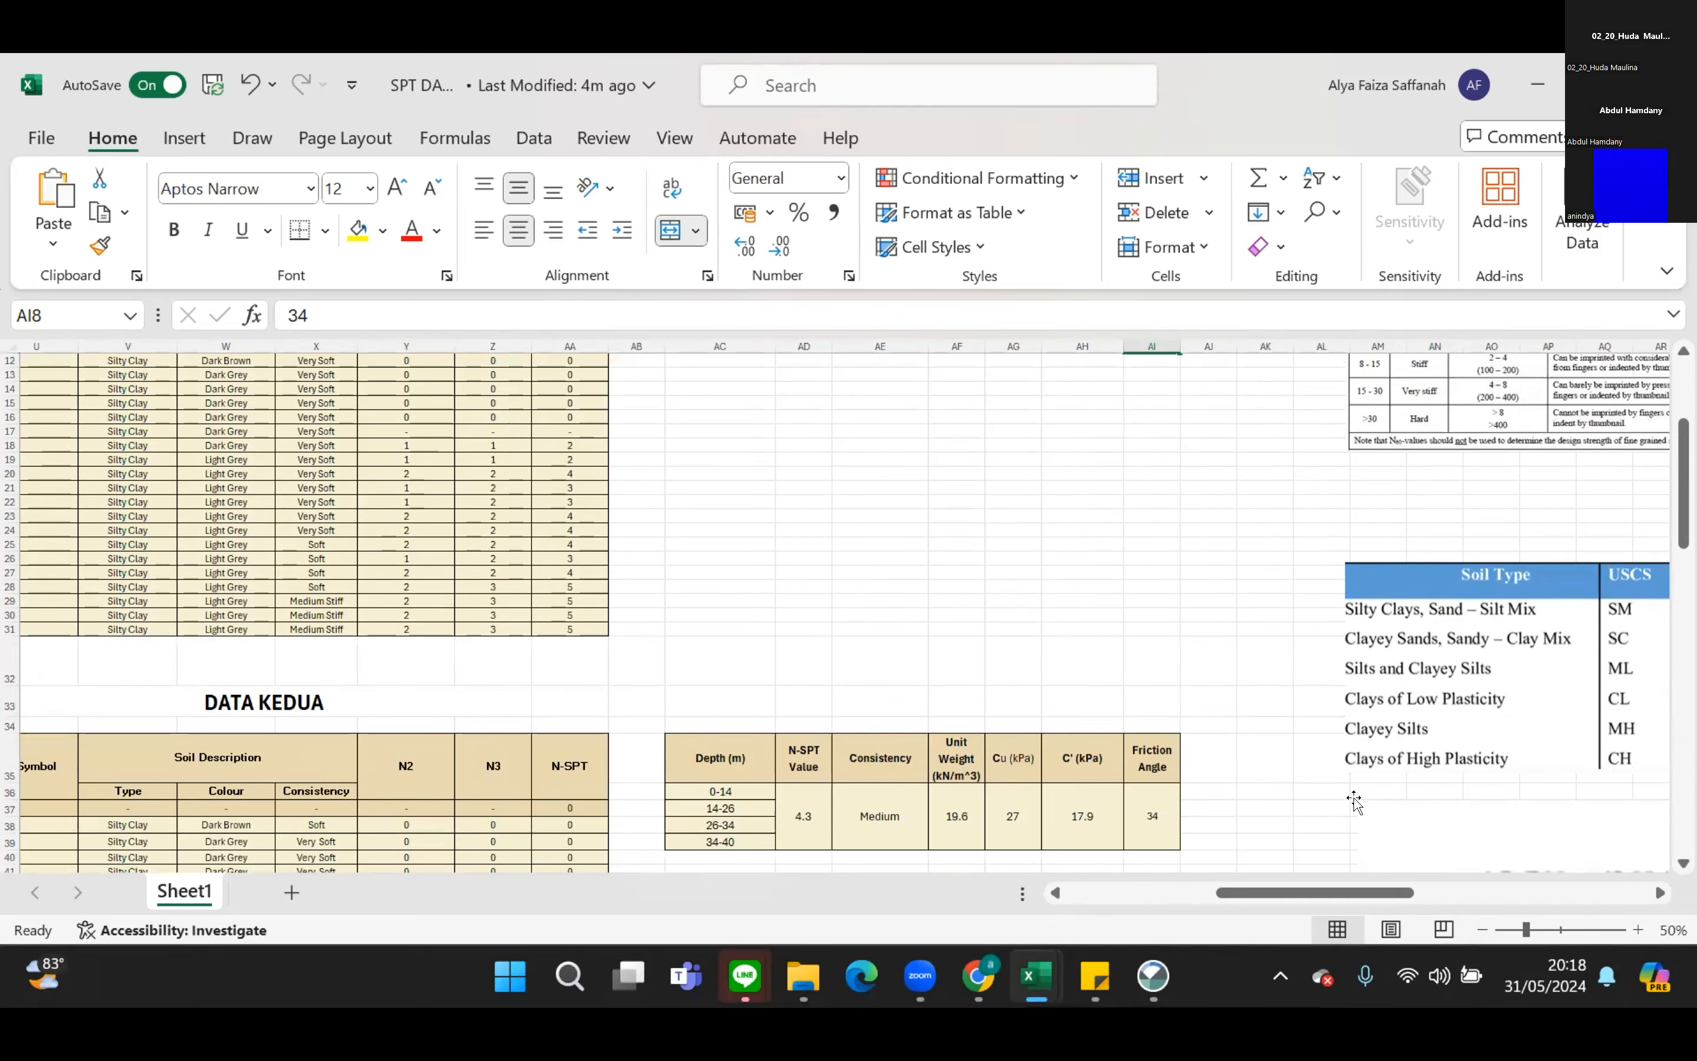
pyautogui.scroll(-5, 1212, 738)
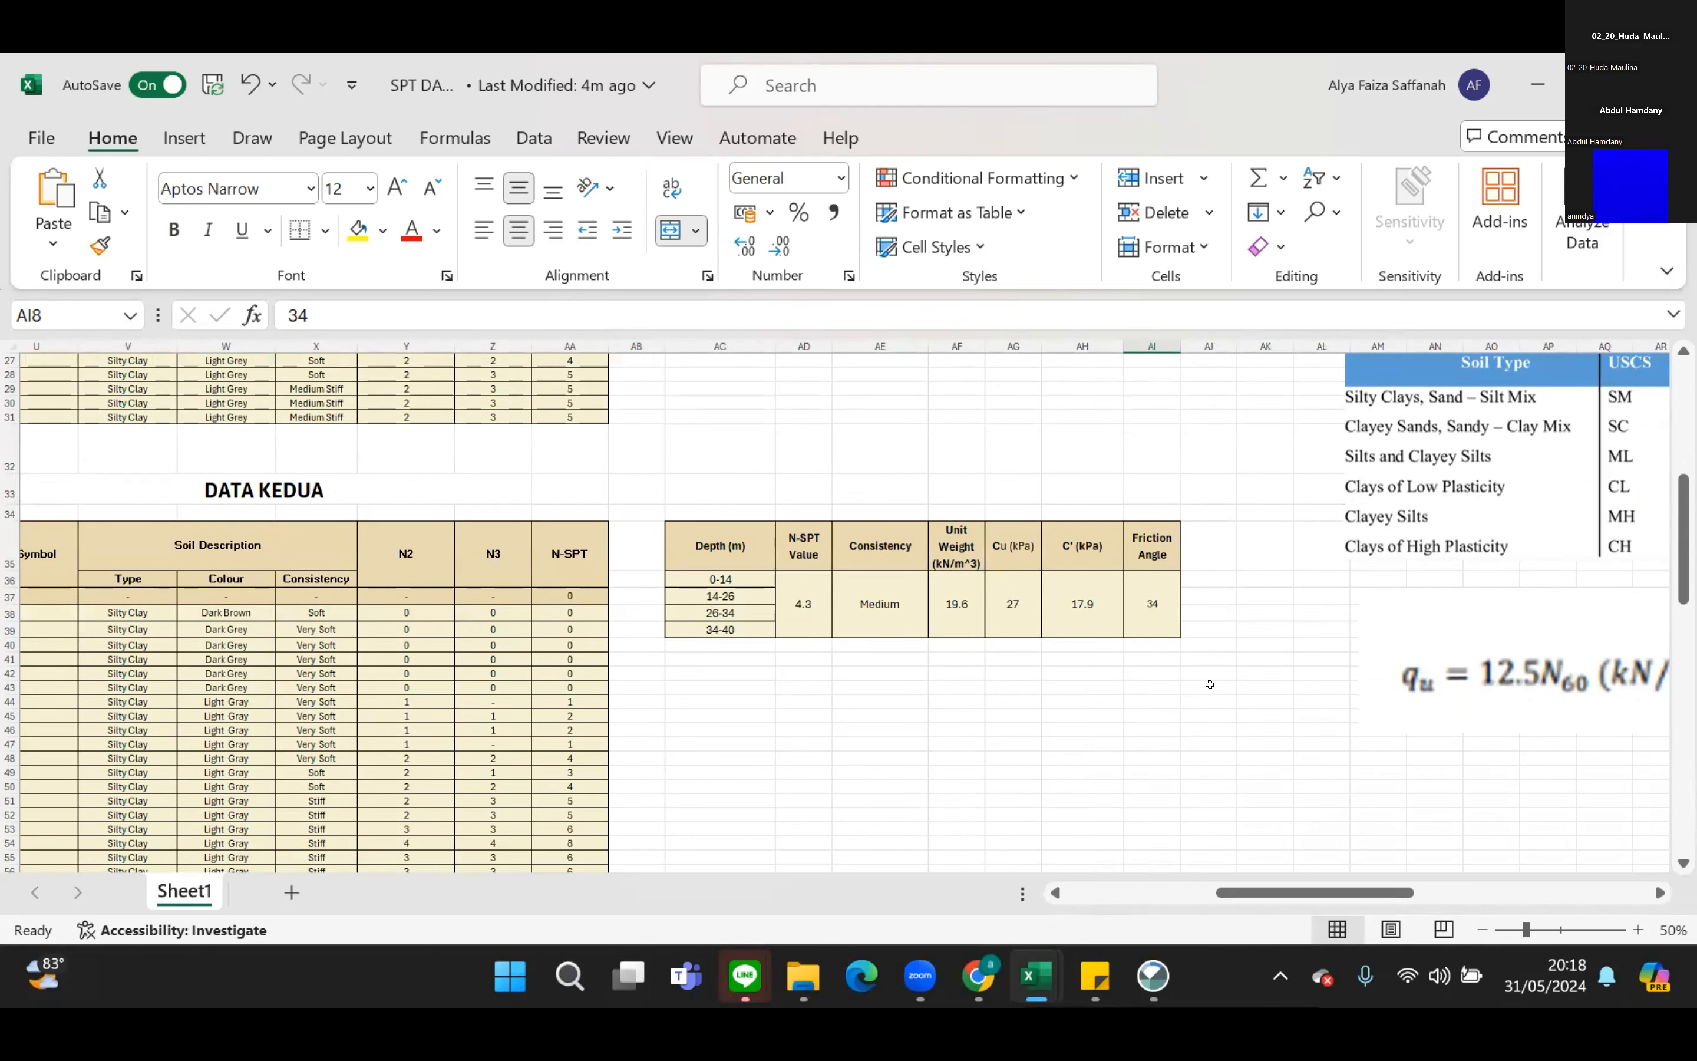
pyautogui.scroll(-1, 1205, 682)
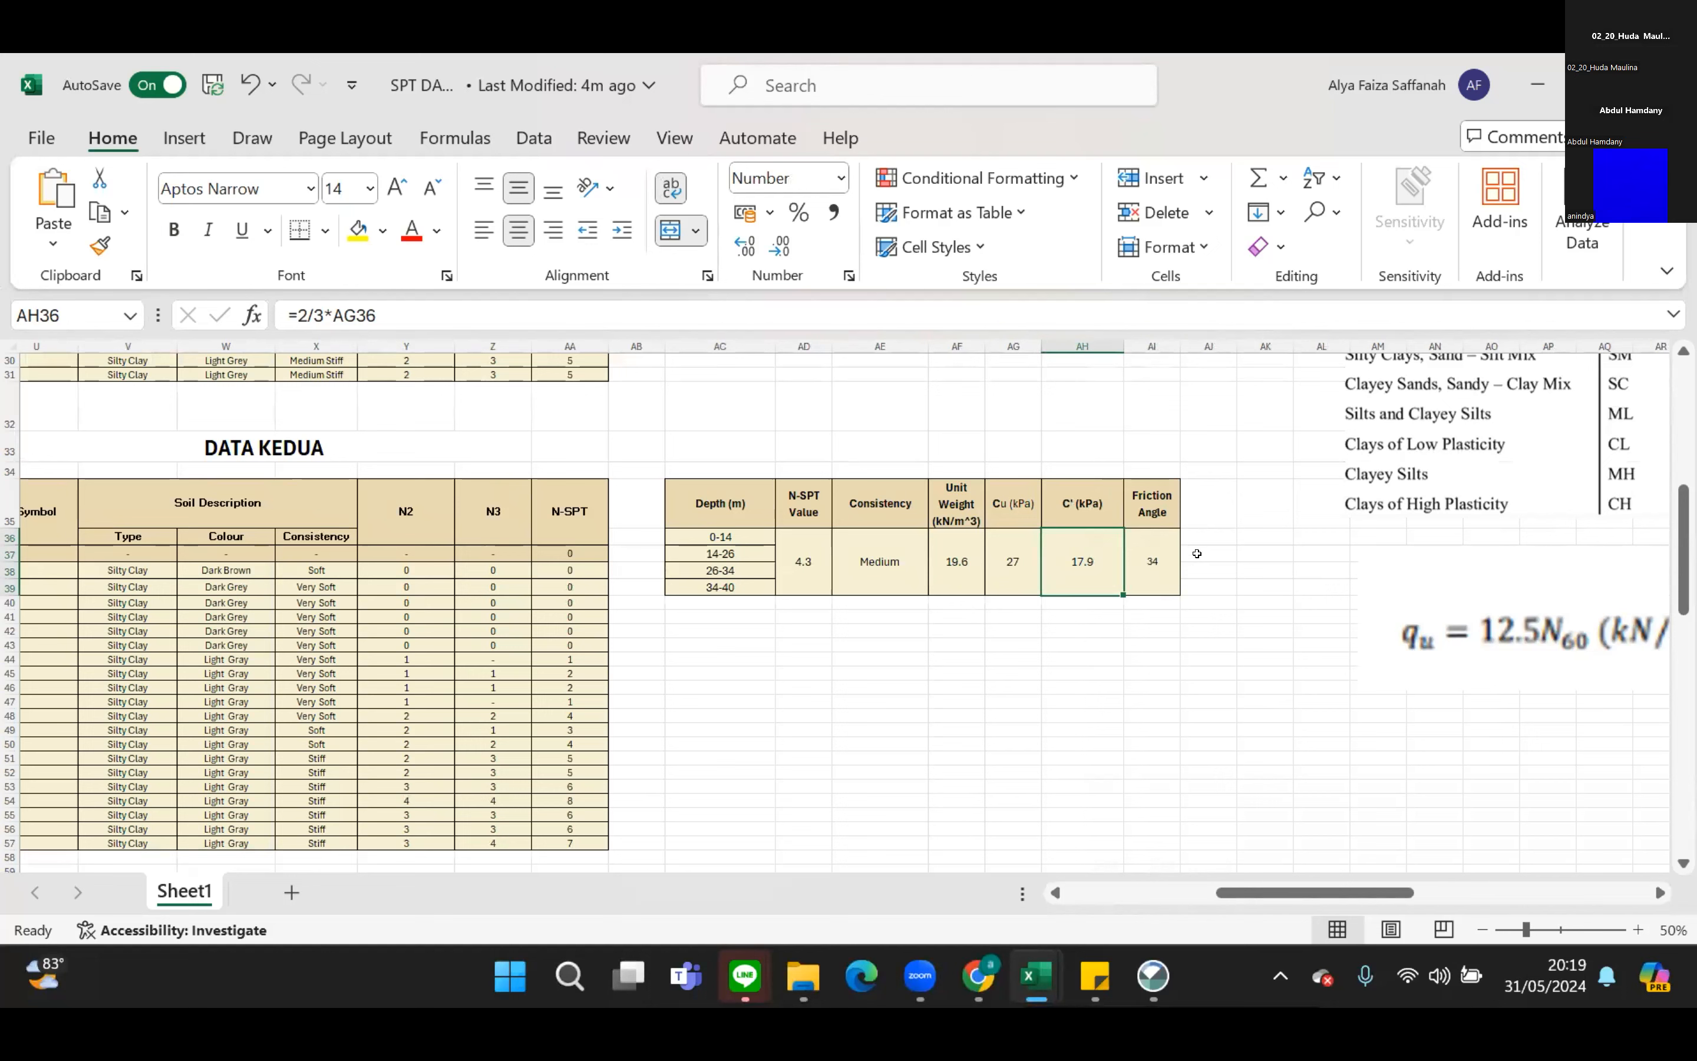
# Inspect the formula behind the C' value in the DATA KEDUA summary, leaving the formula as it is.
pyautogui.click(1070, 656)
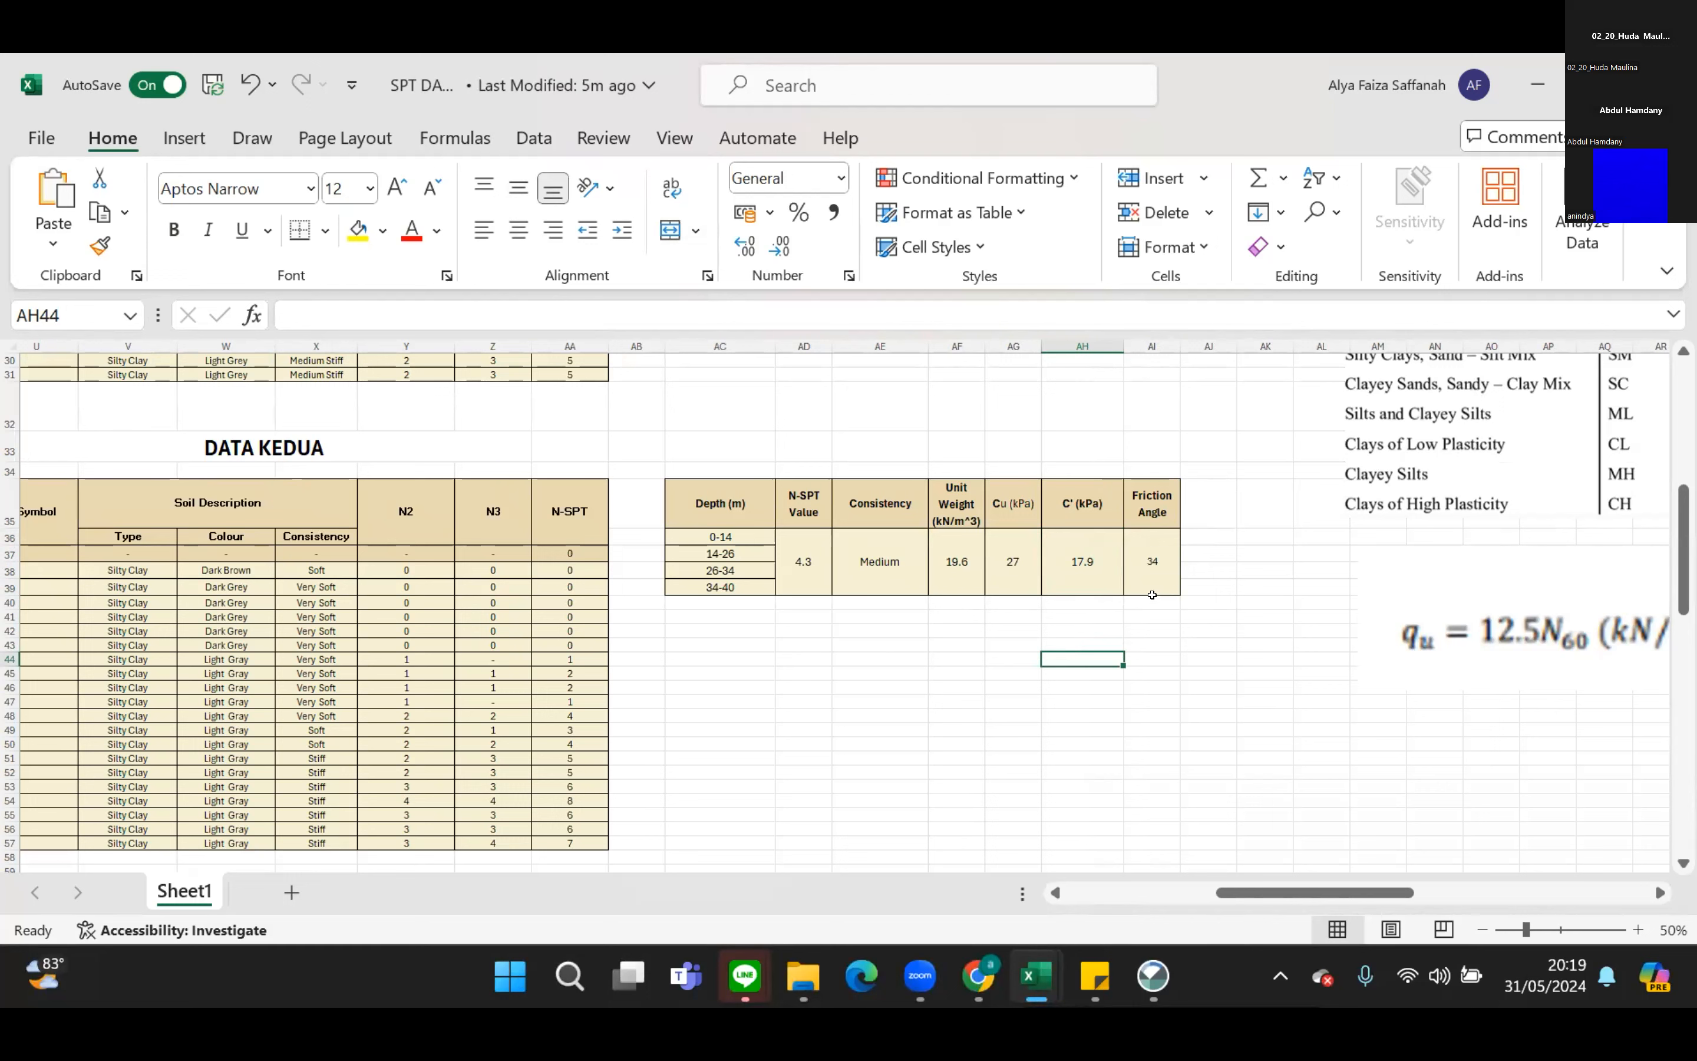
pyautogui.click(1099, 560)
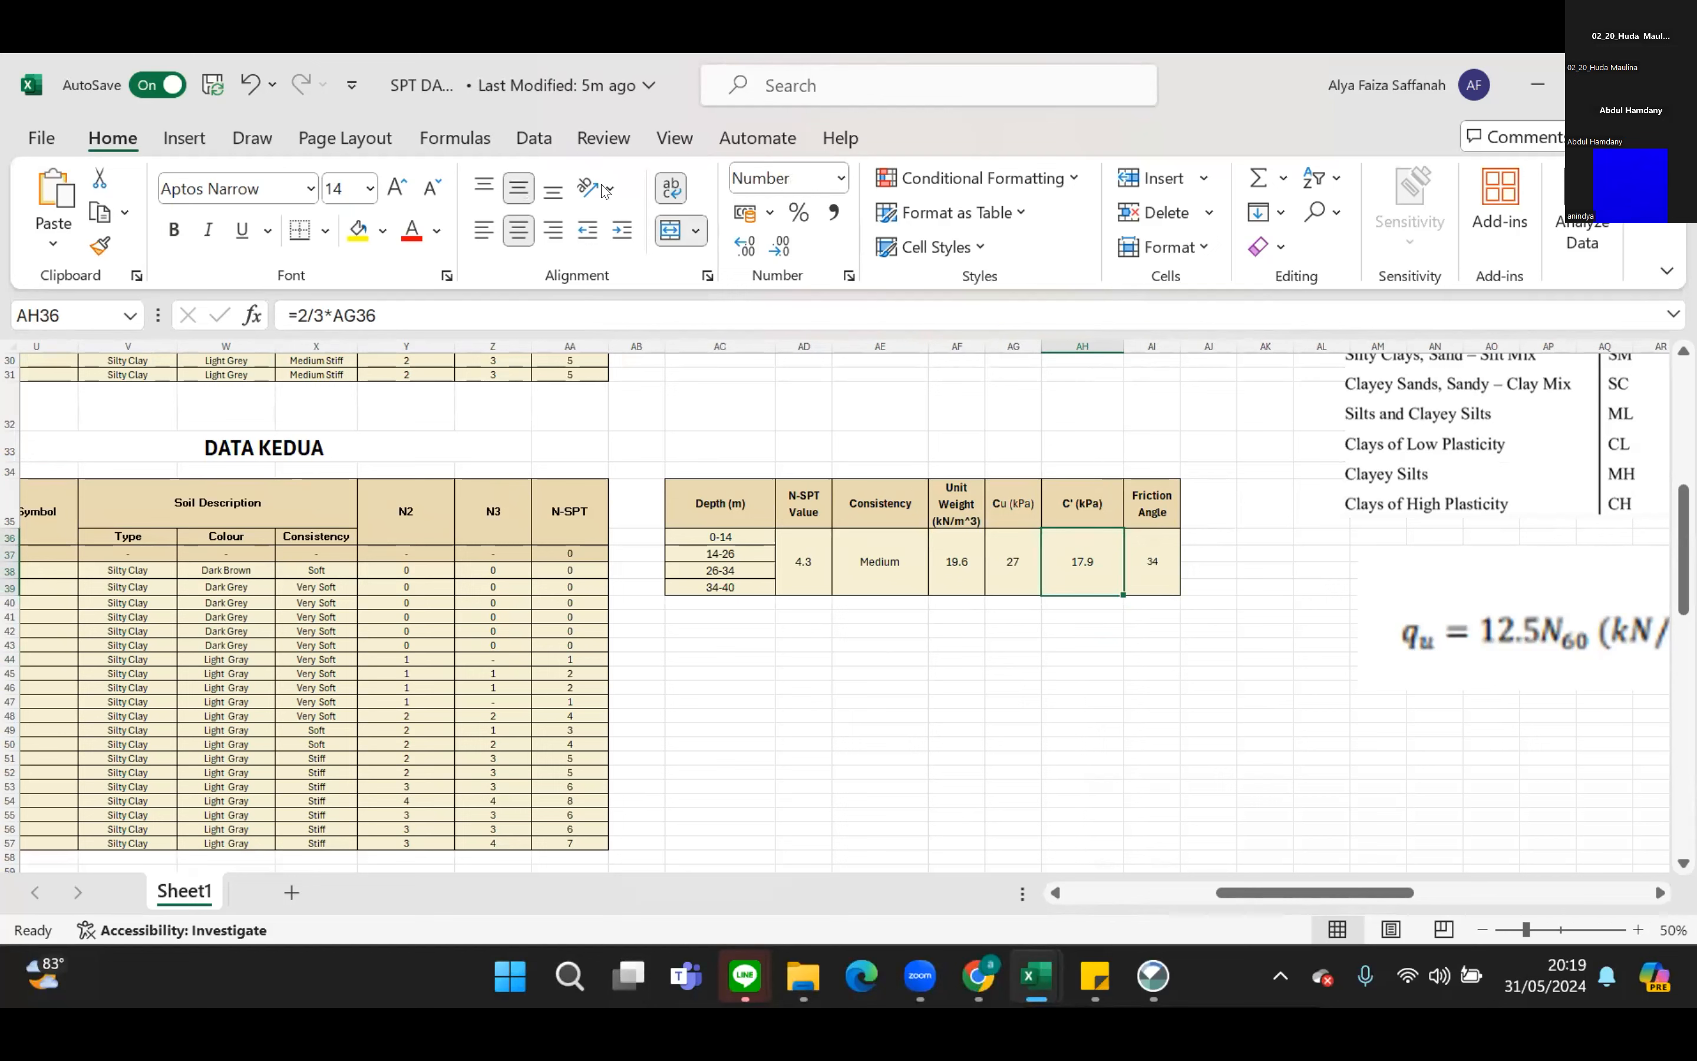
pyautogui.click(469, 154)
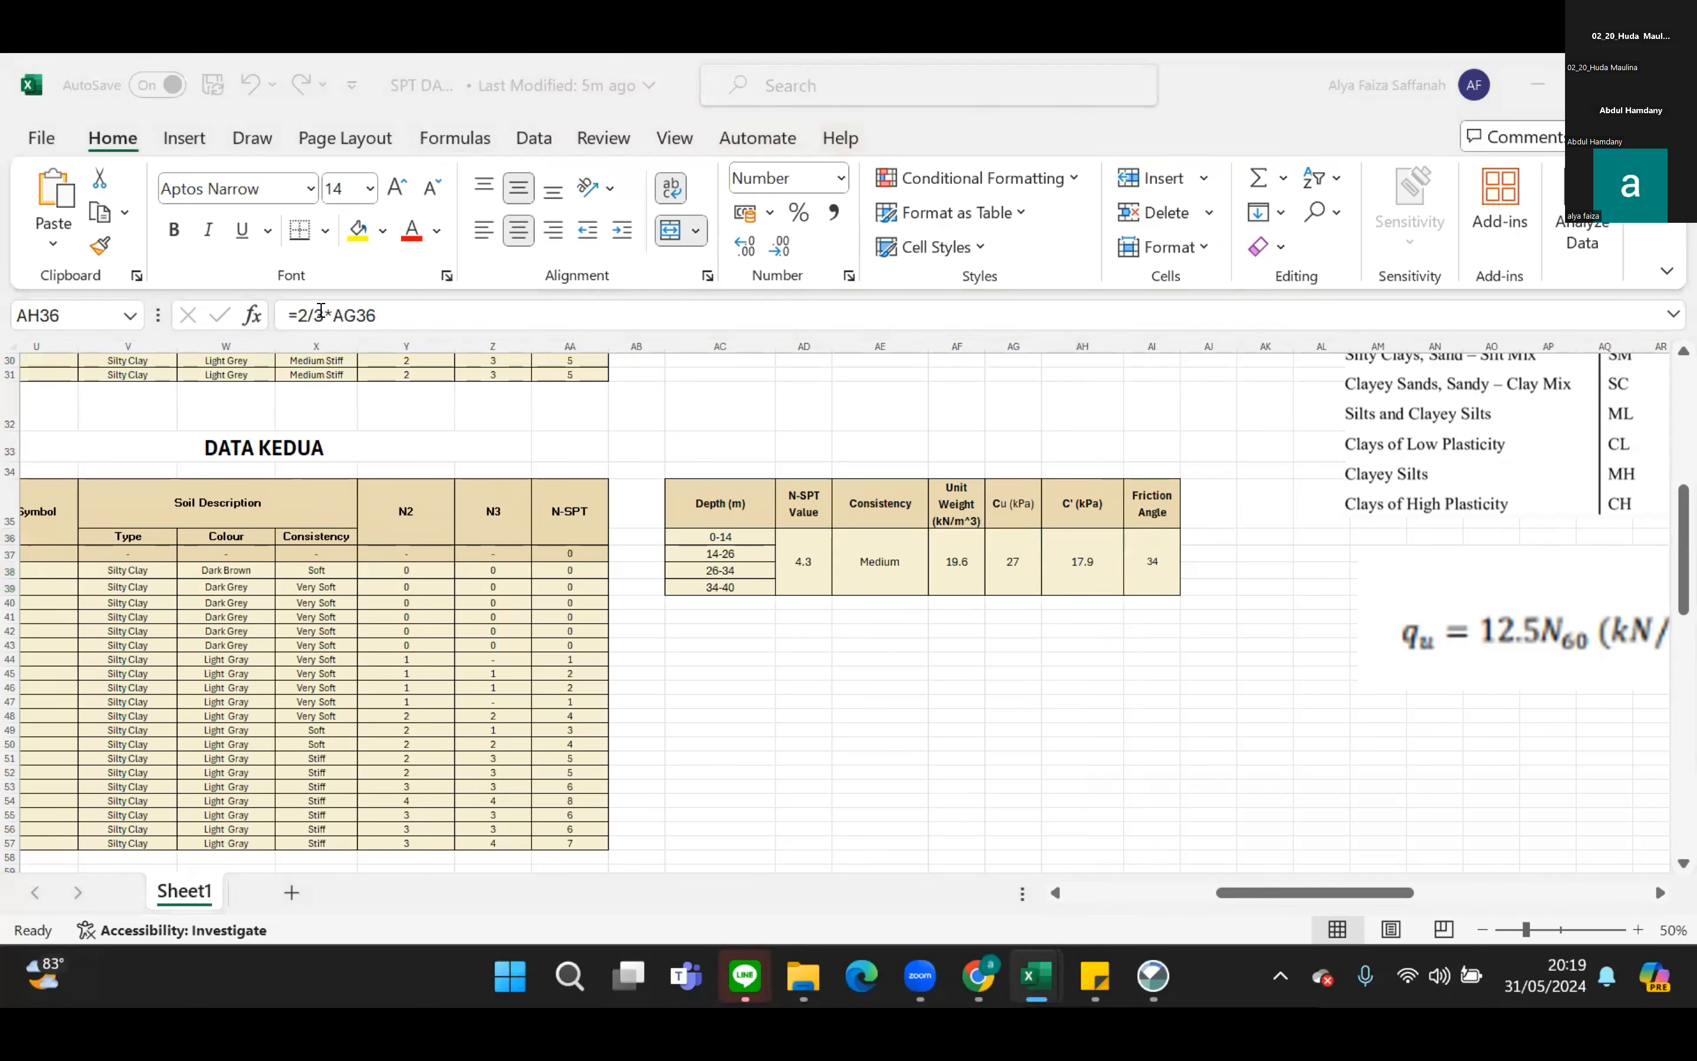
pyautogui.click(1134, 640)
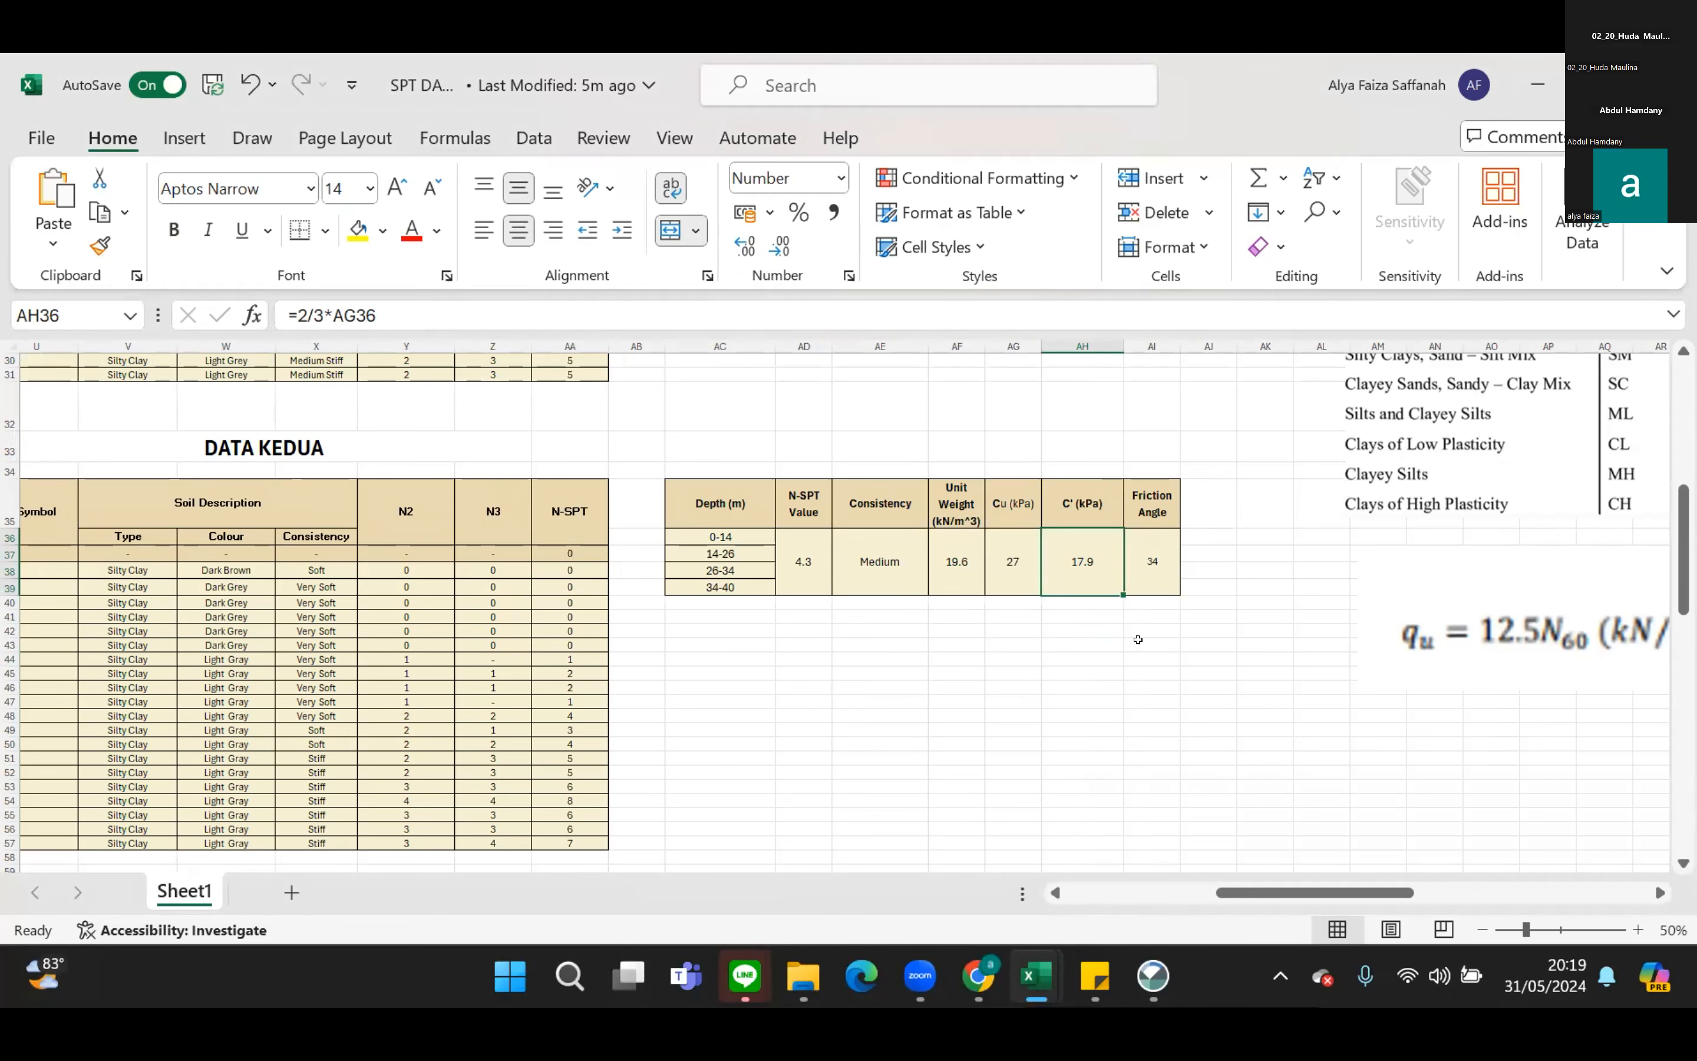
pyautogui.click(1137, 640)
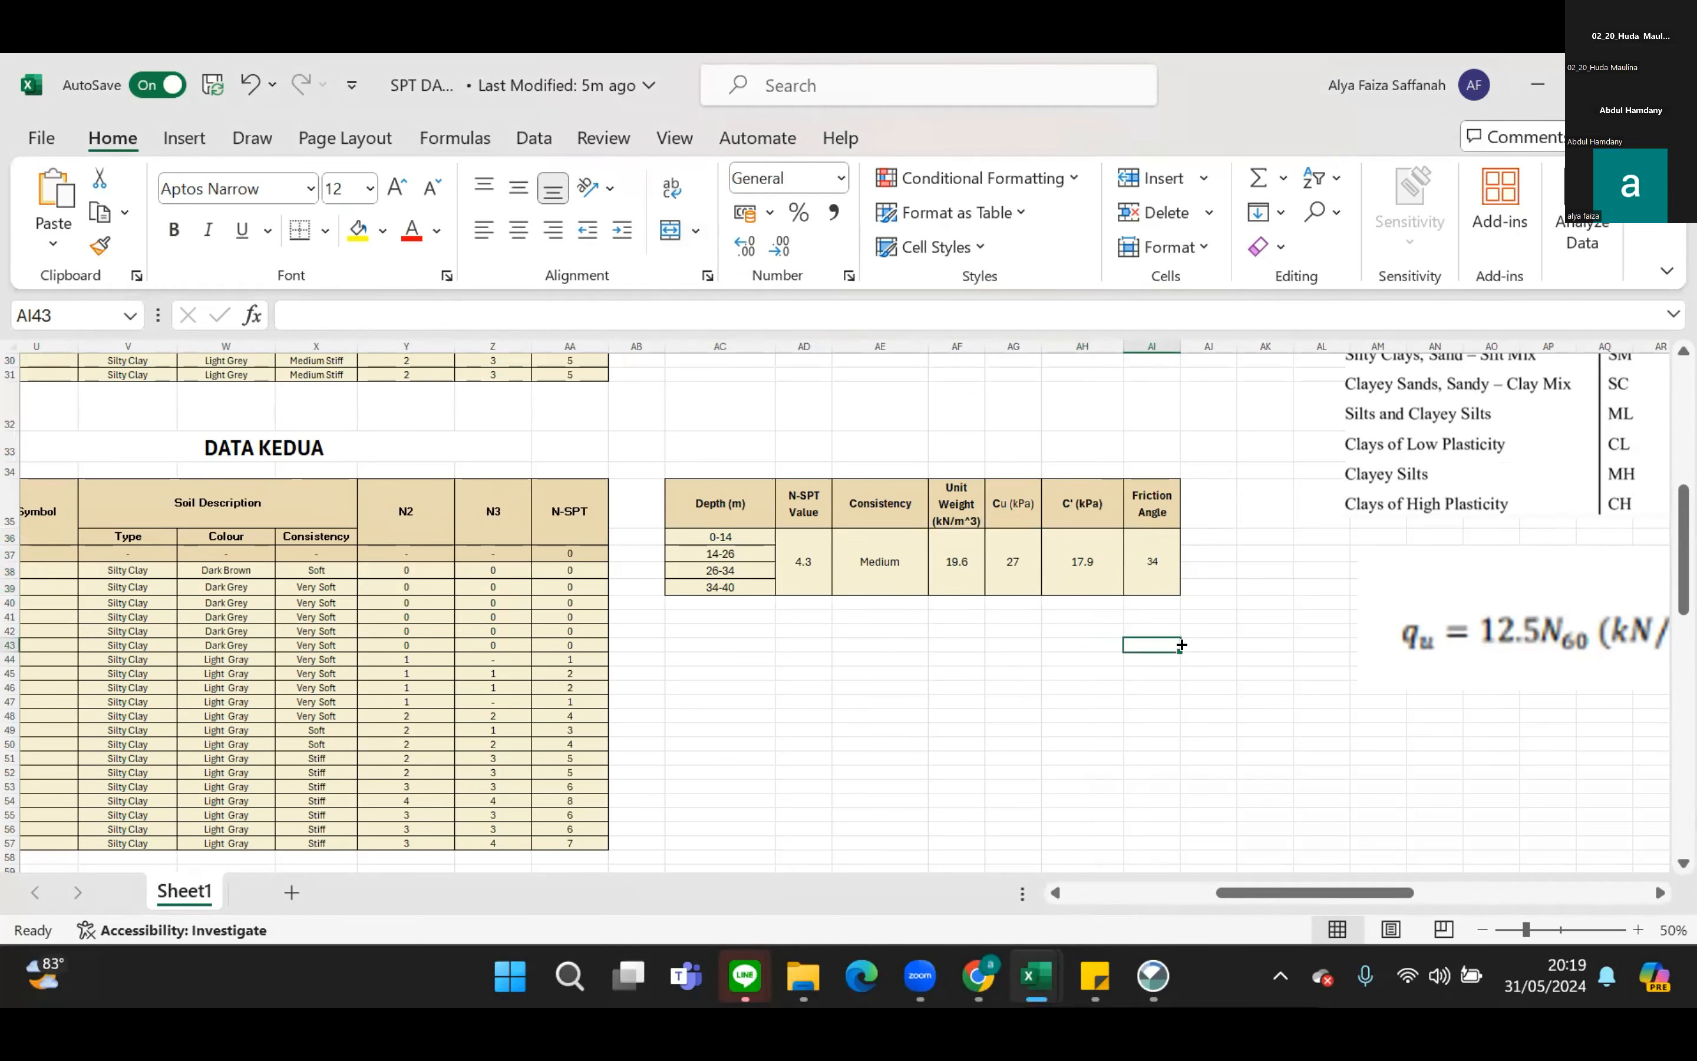
pyautogui.click(1080, 542)
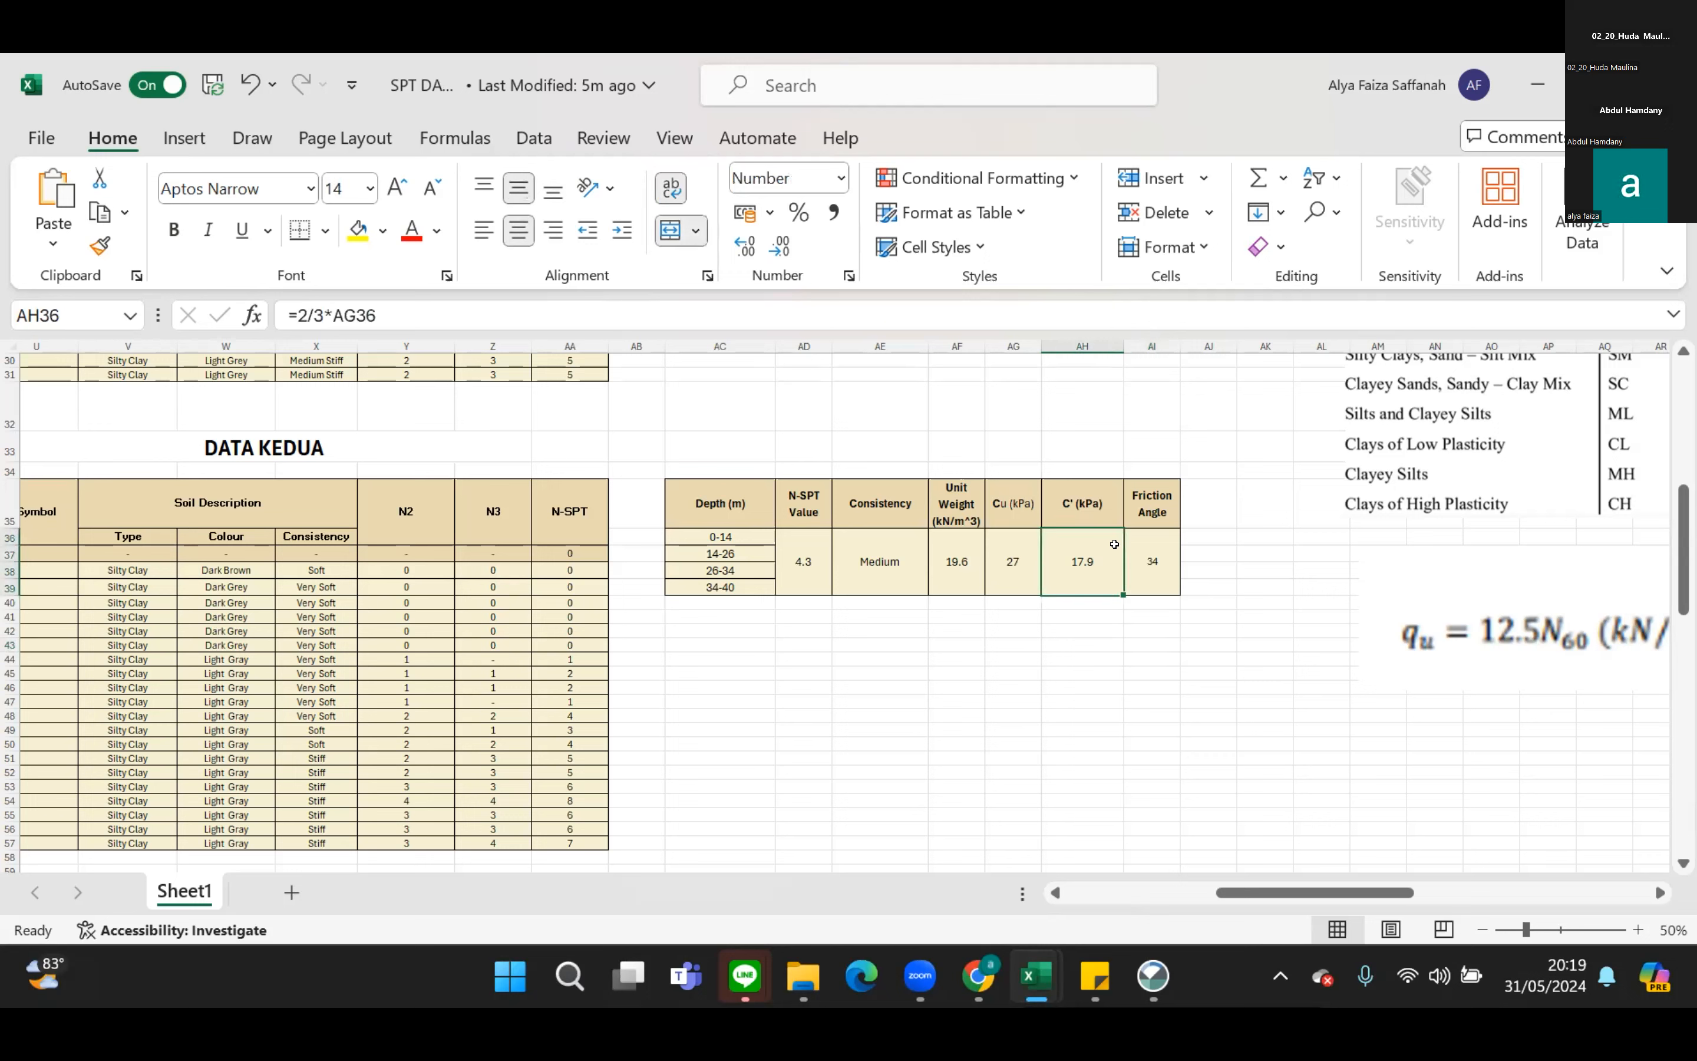
pyautogui.click(316, 309)
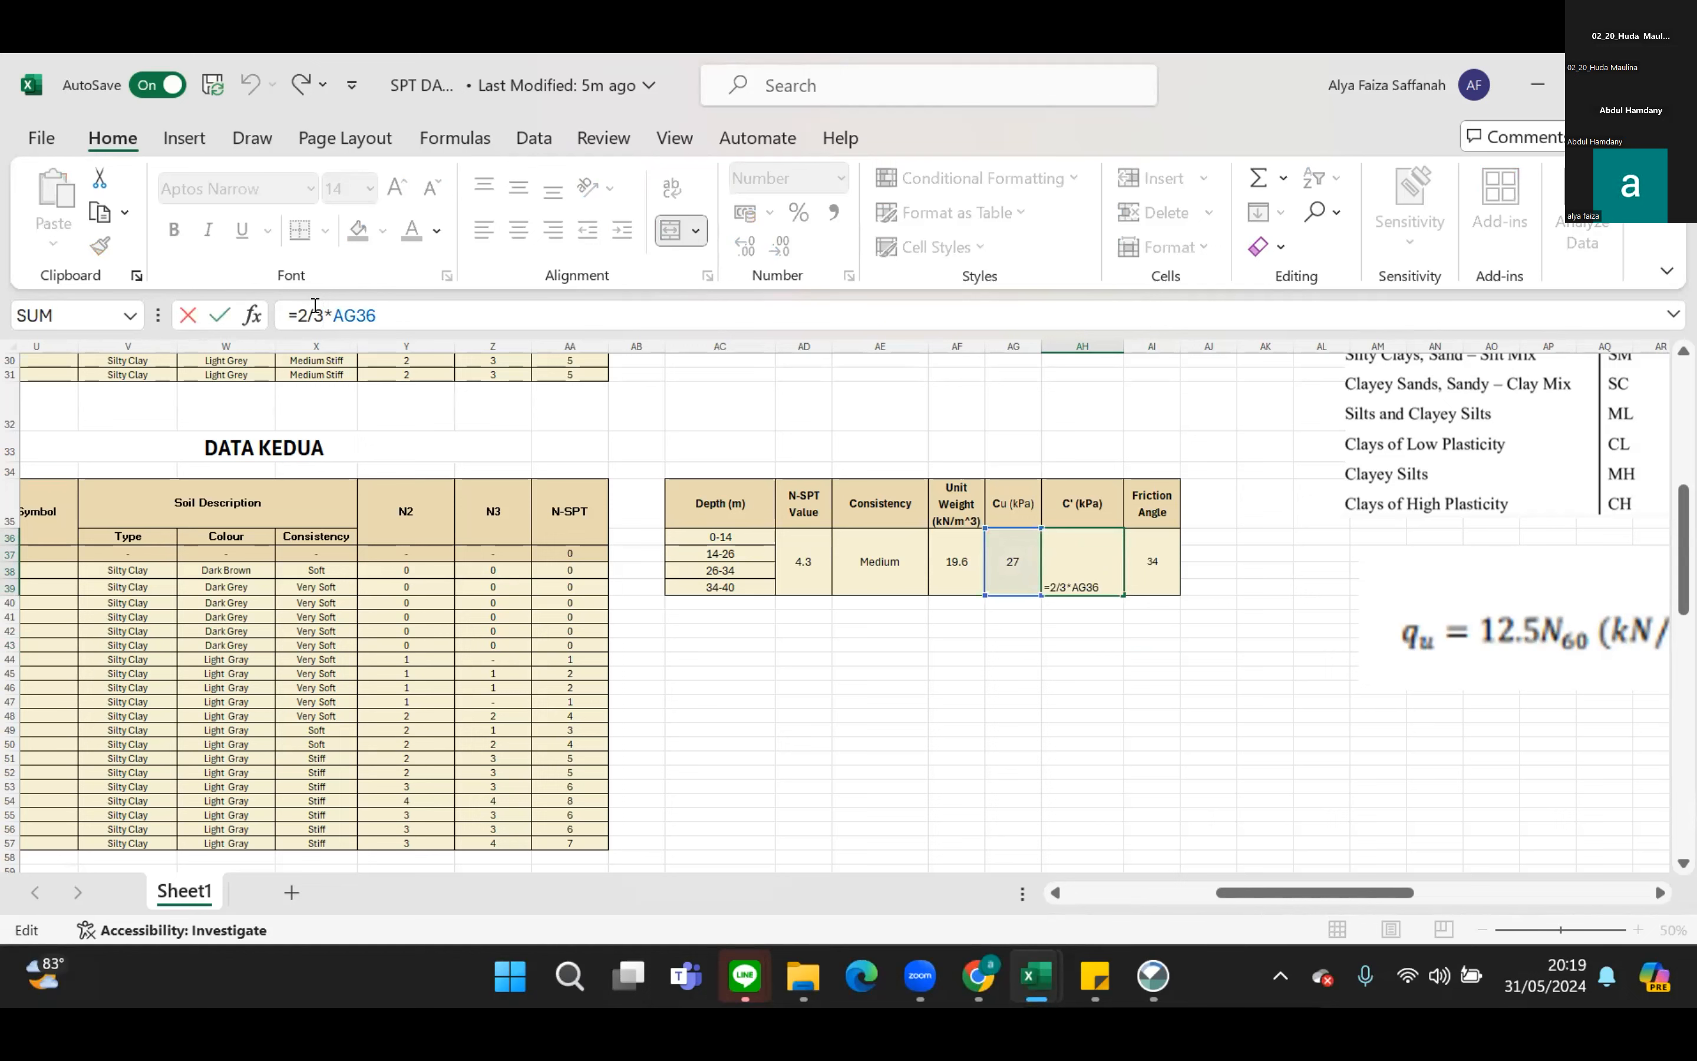
pyautogui.click(944, 688)
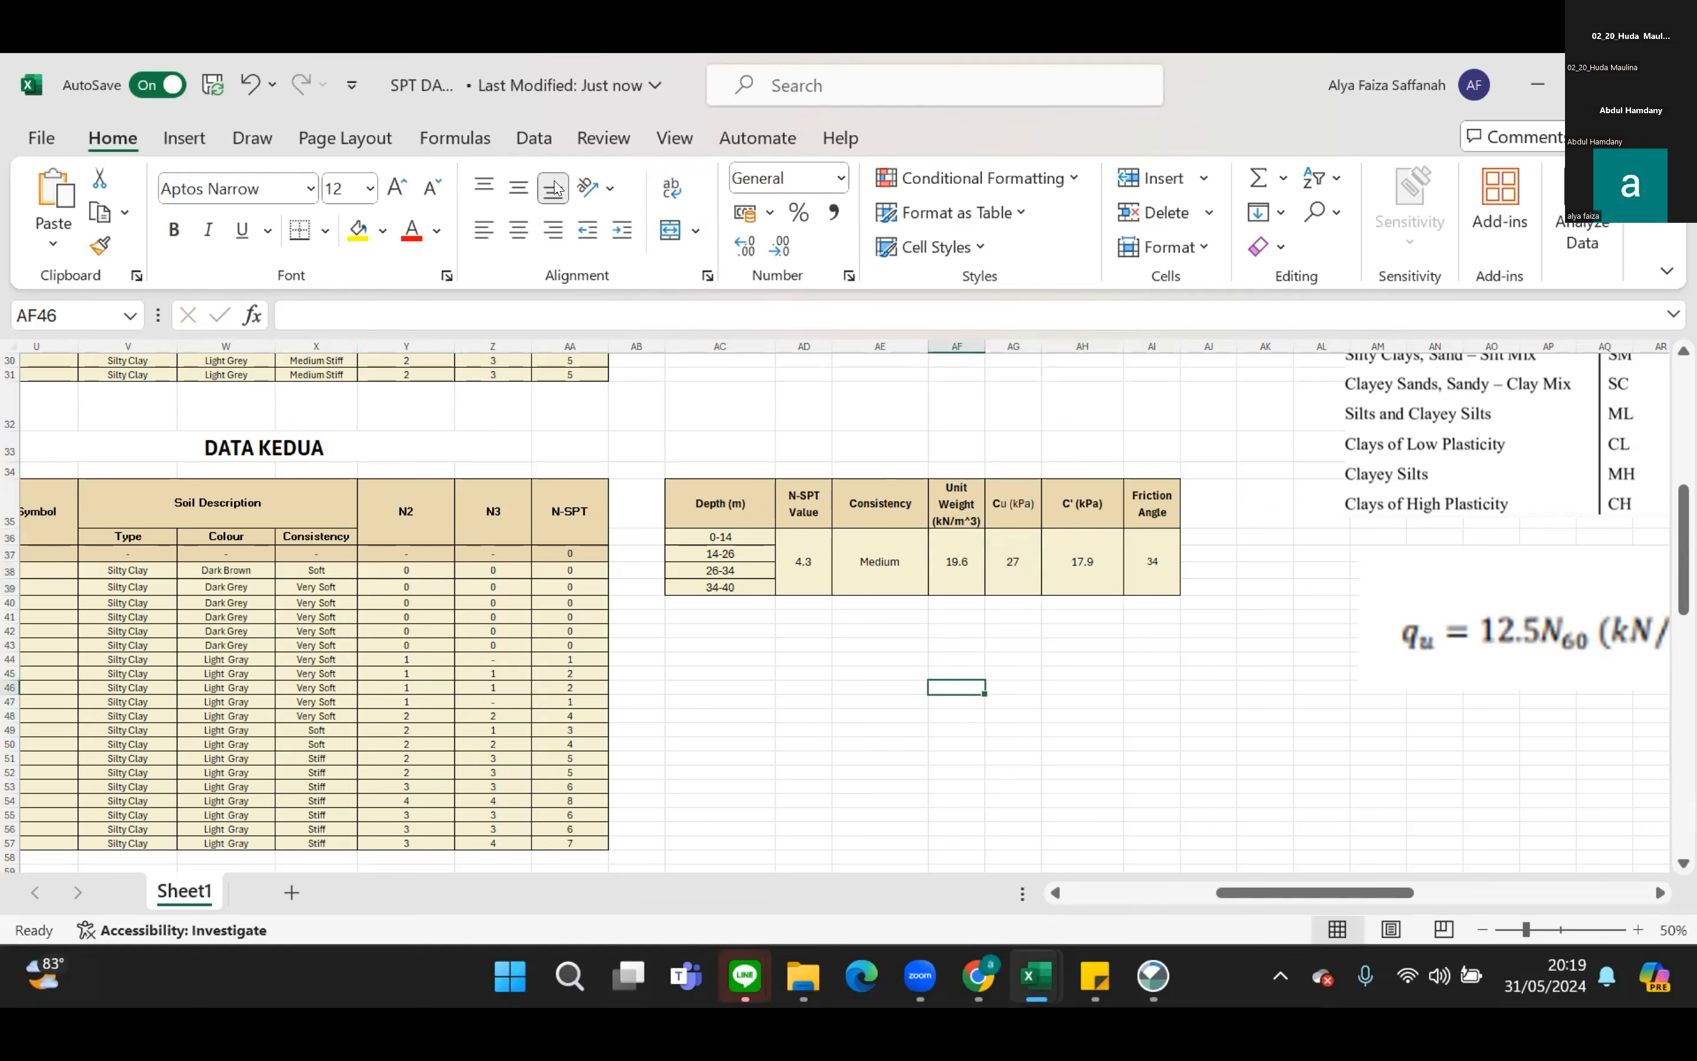
# Check the DATA PERTAMA soil parameter summary against the DATA KEDUA summary.
pyautogui.scroll(4, 1108, 615)
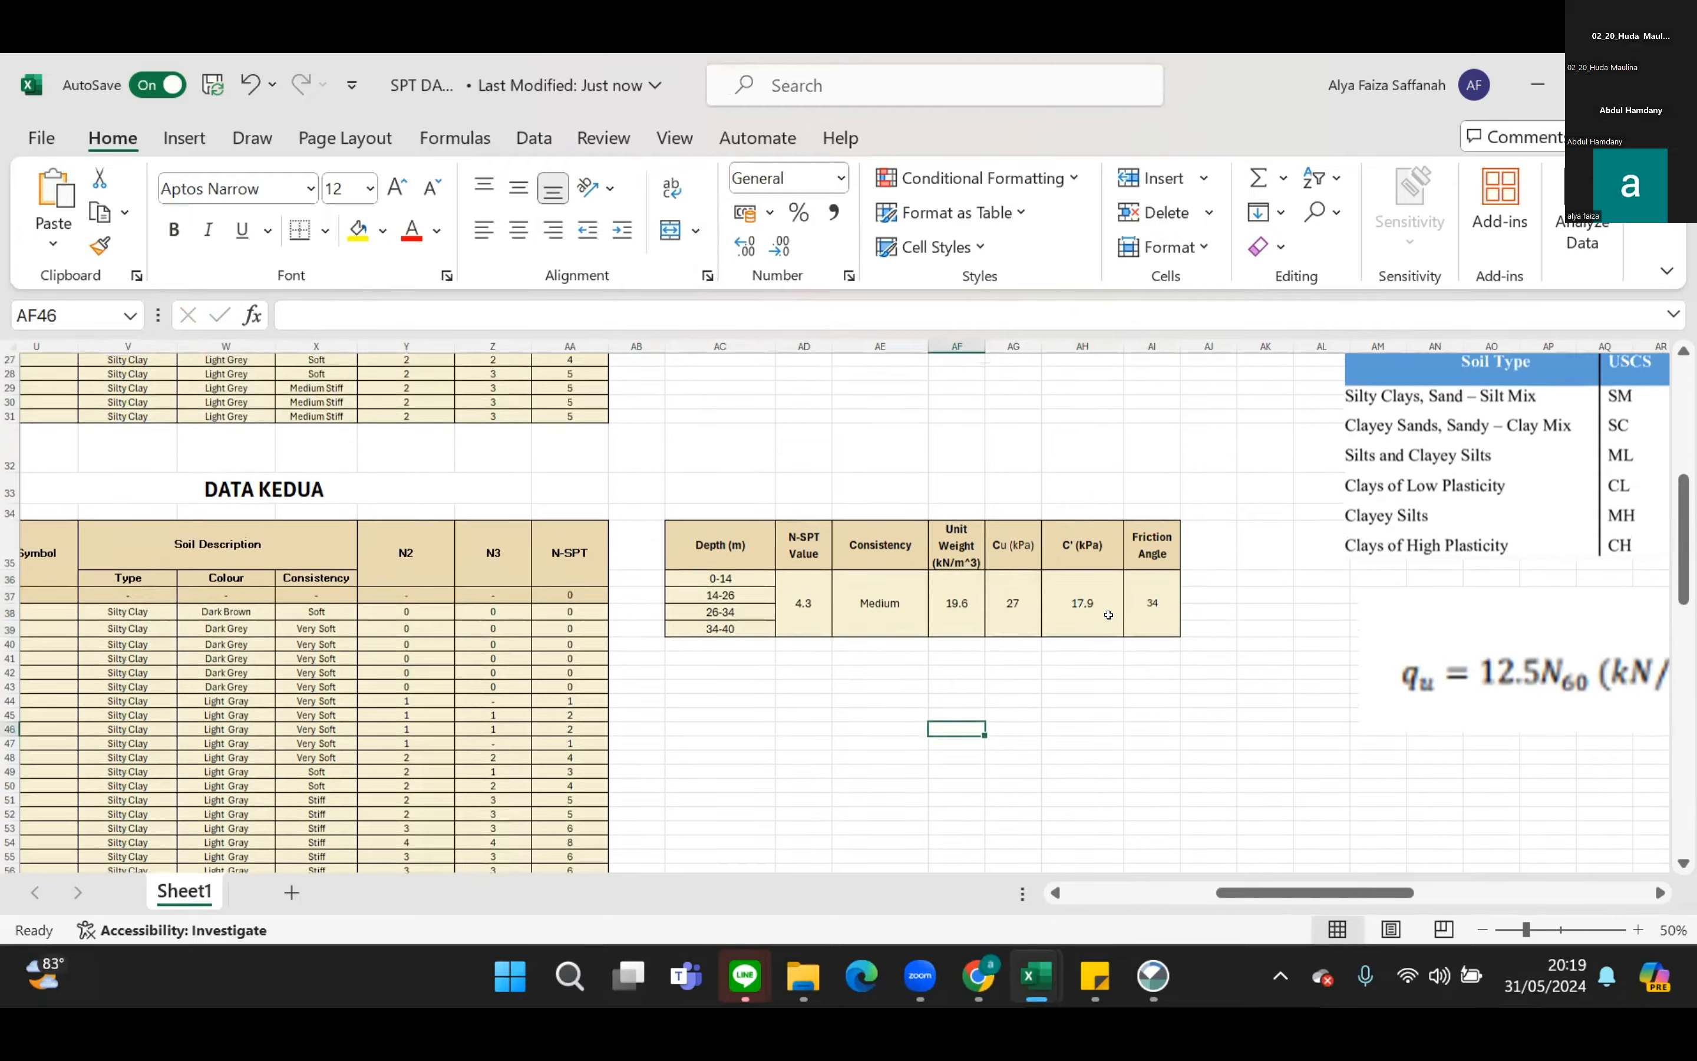
pyautogui.scroll(6, 1108, 615)
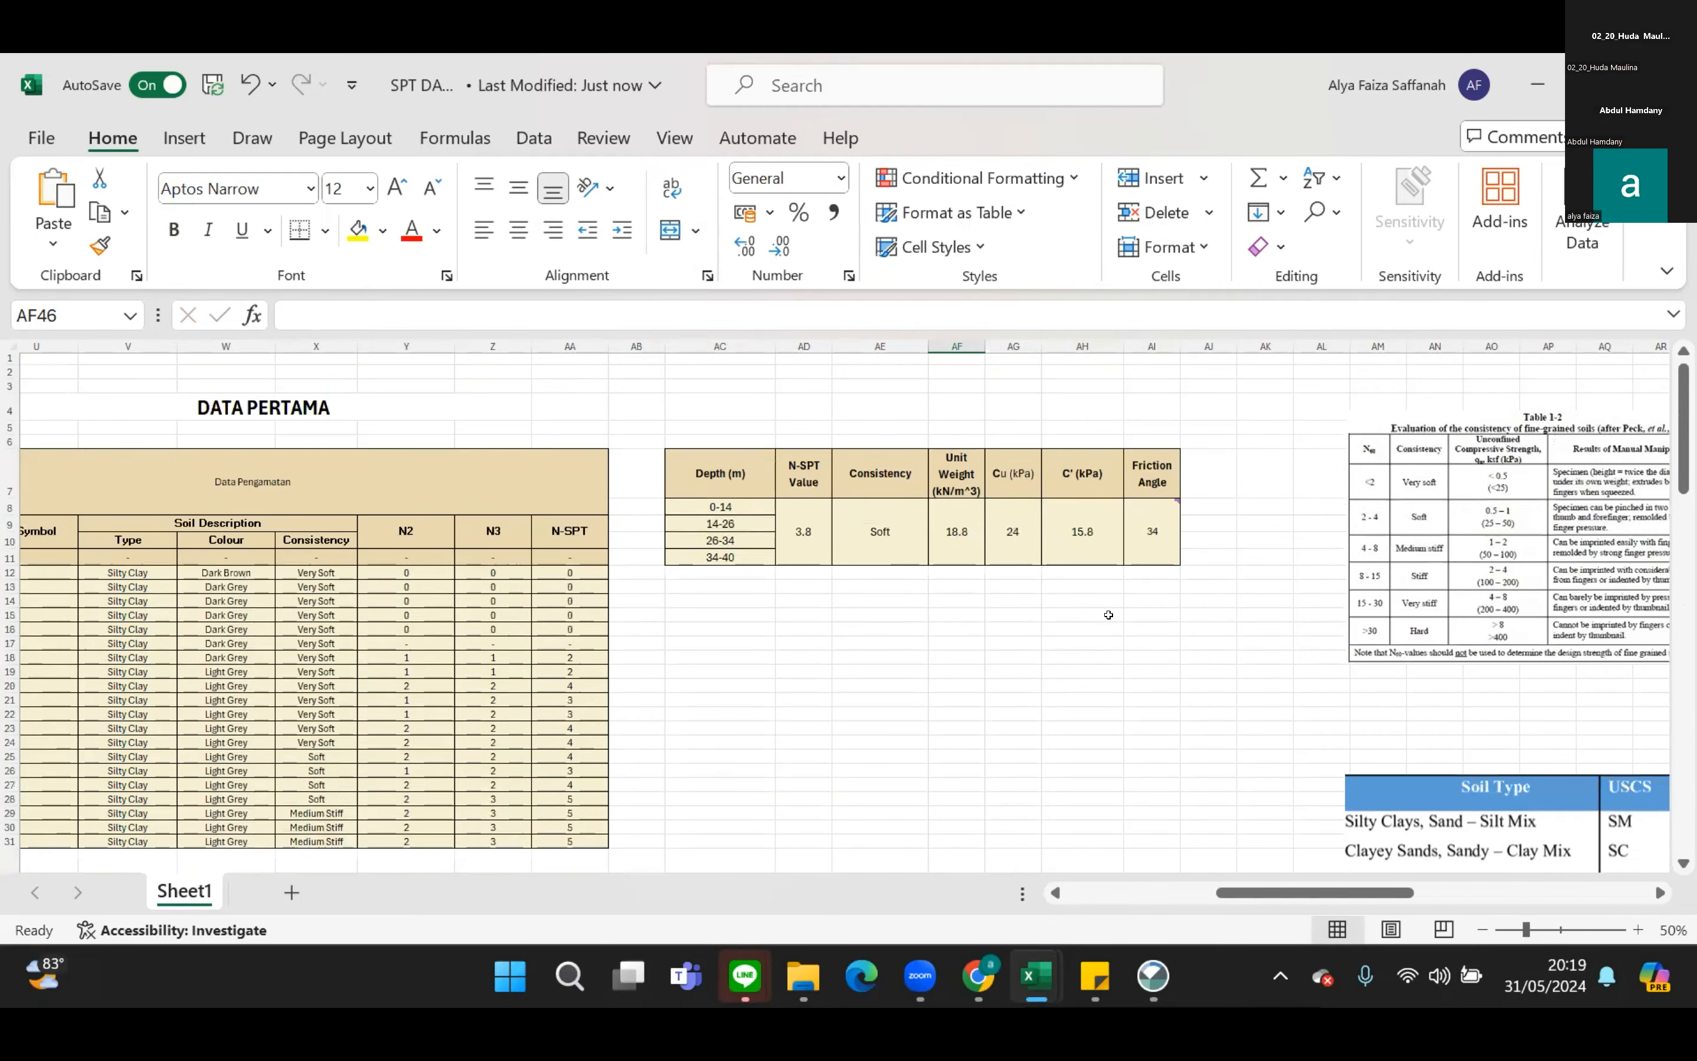
pyautogui.scroll(-1, 1108, 615)
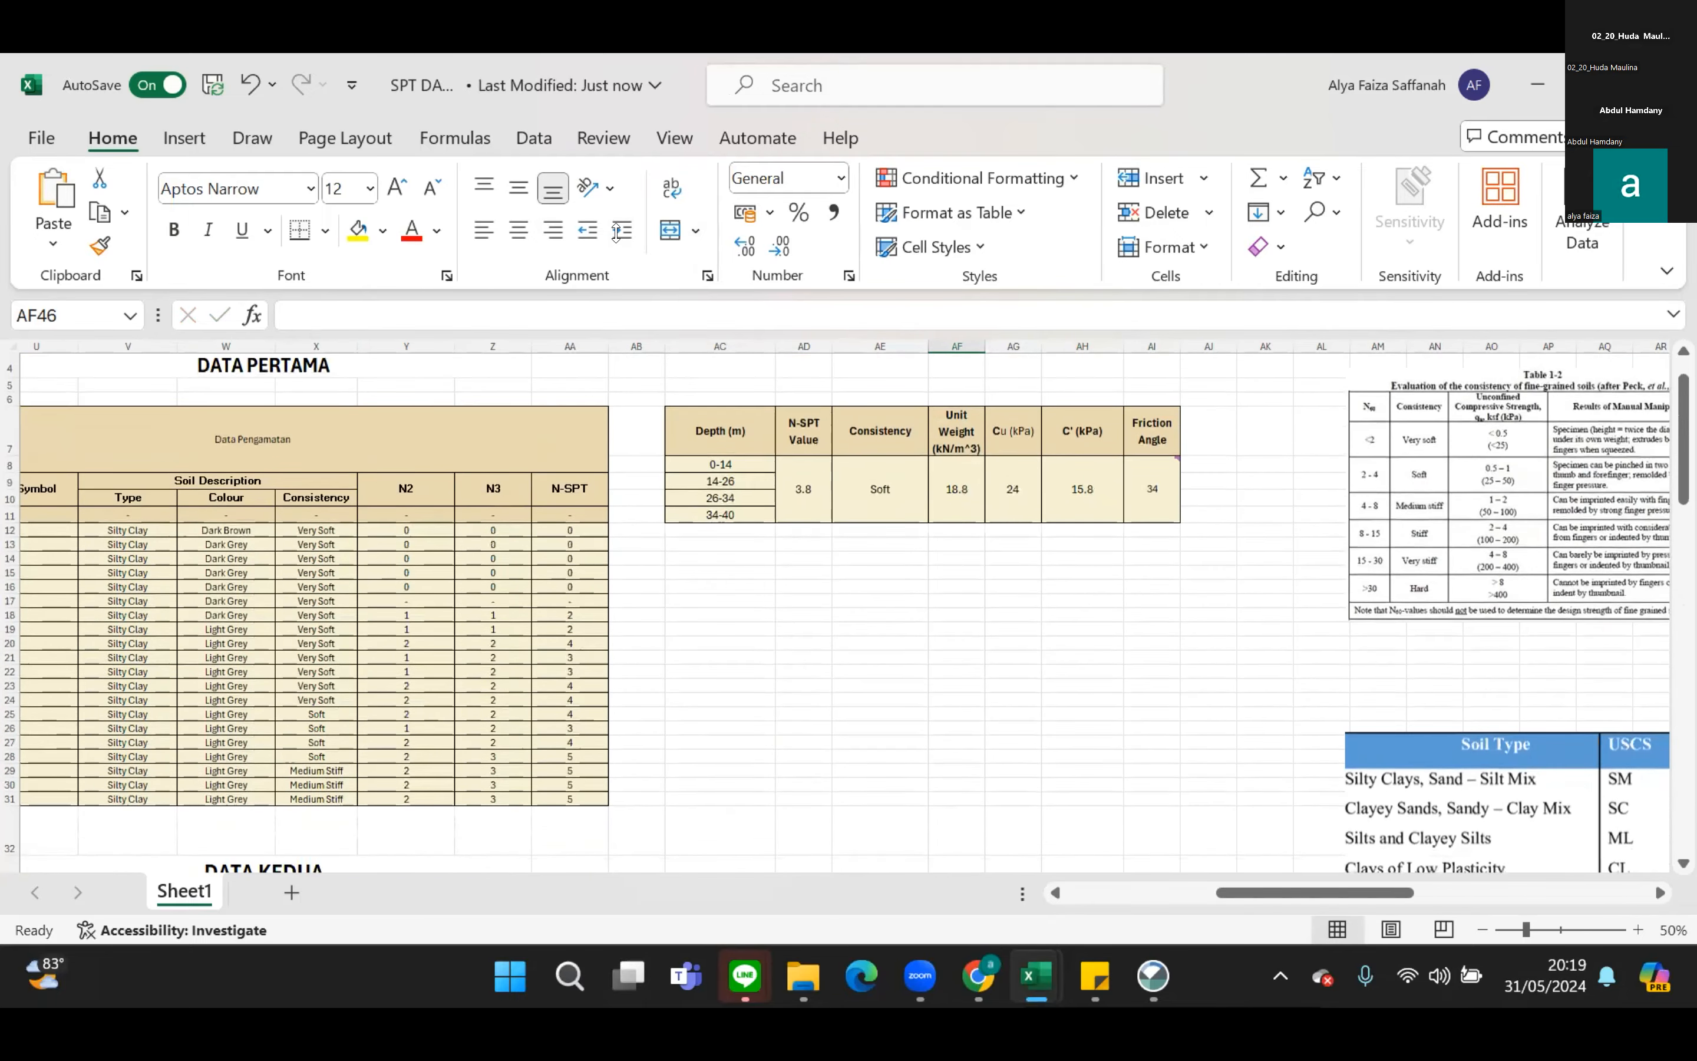
pyautogui.click(616, 233)
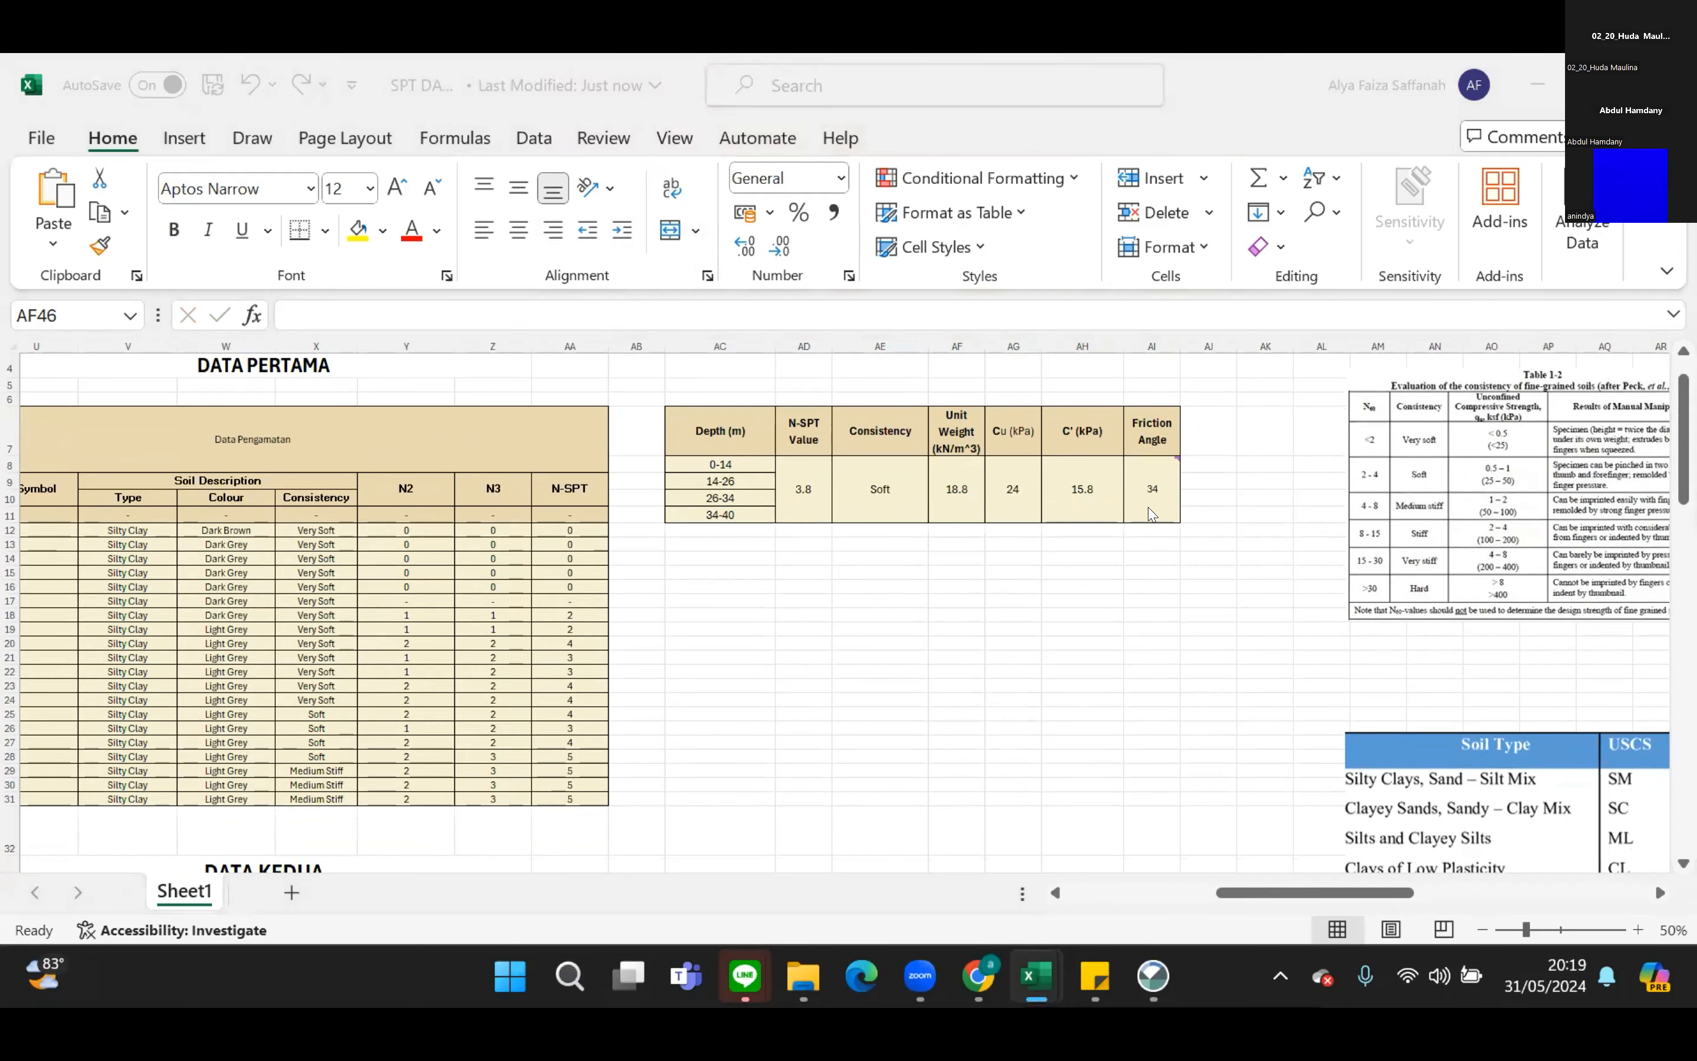
# Examine the consistency ranges in Table 1-2, the unit weights in Table 1.3 and the published unconfined strength correlations.
pyautogui.moveTo(1390, 898); pyautogui.dragTo(1421, 904)
pyautogui.hscroll(10, 1314, 685)
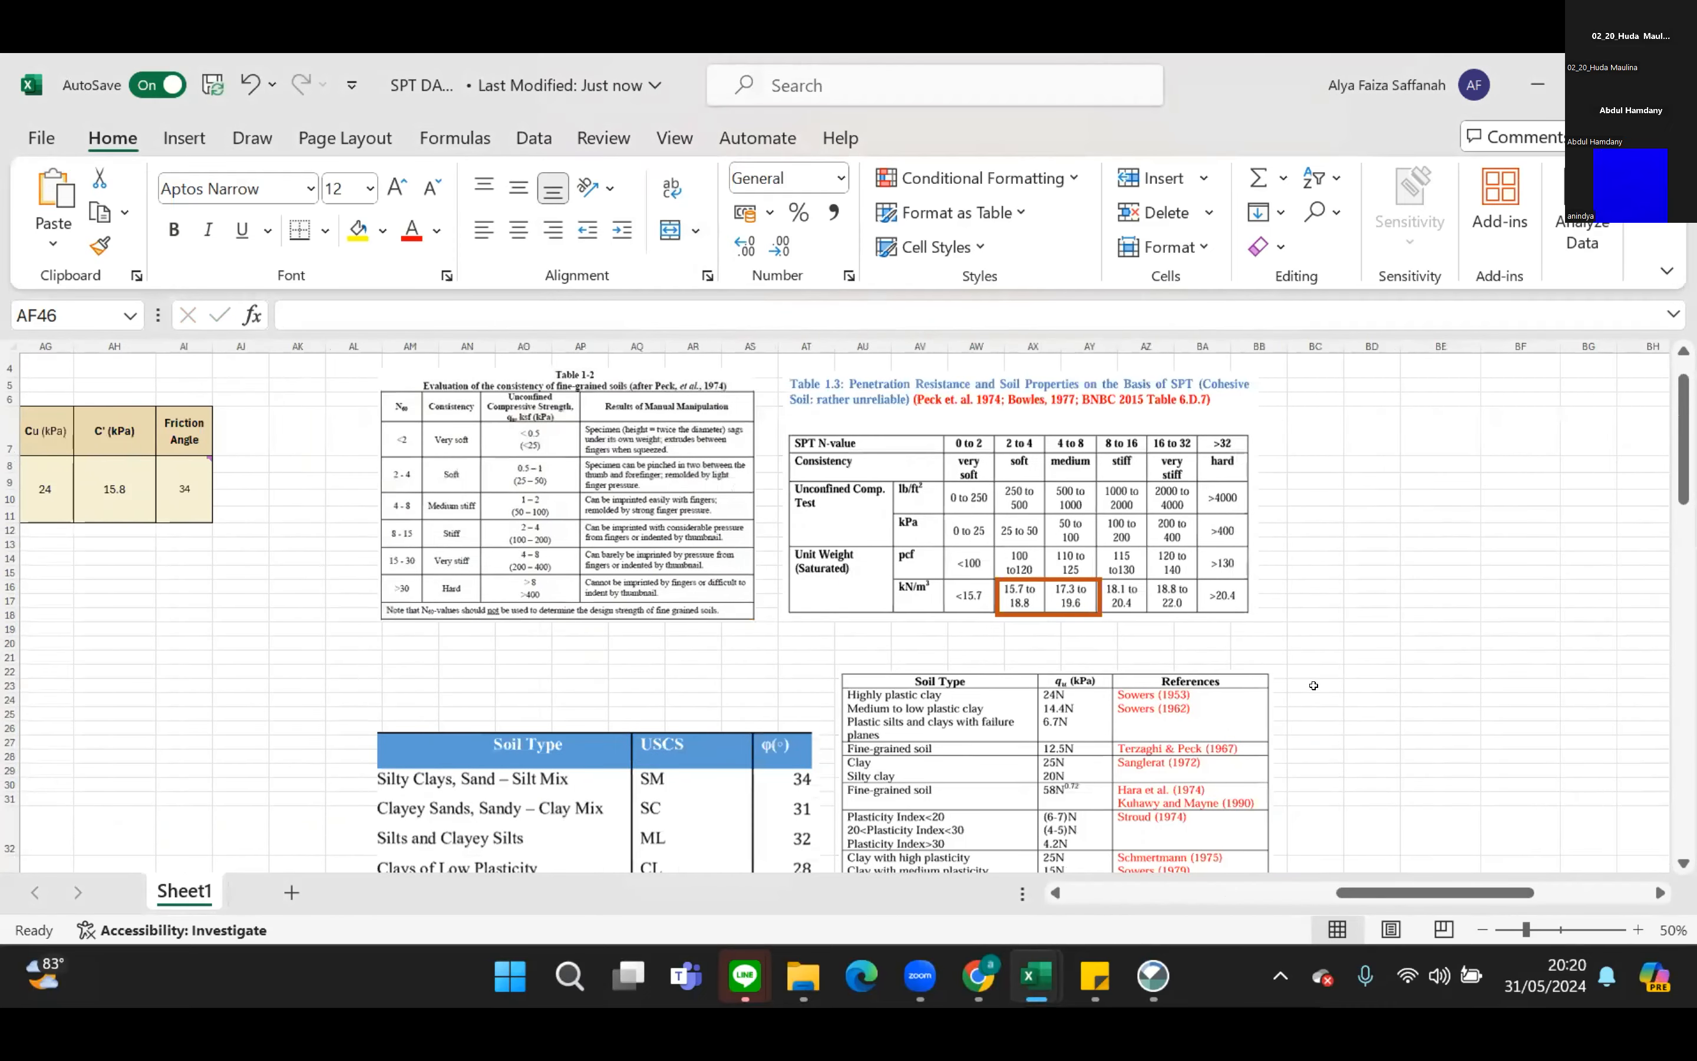
pyautogui.scroll(-1, 1314, 685)
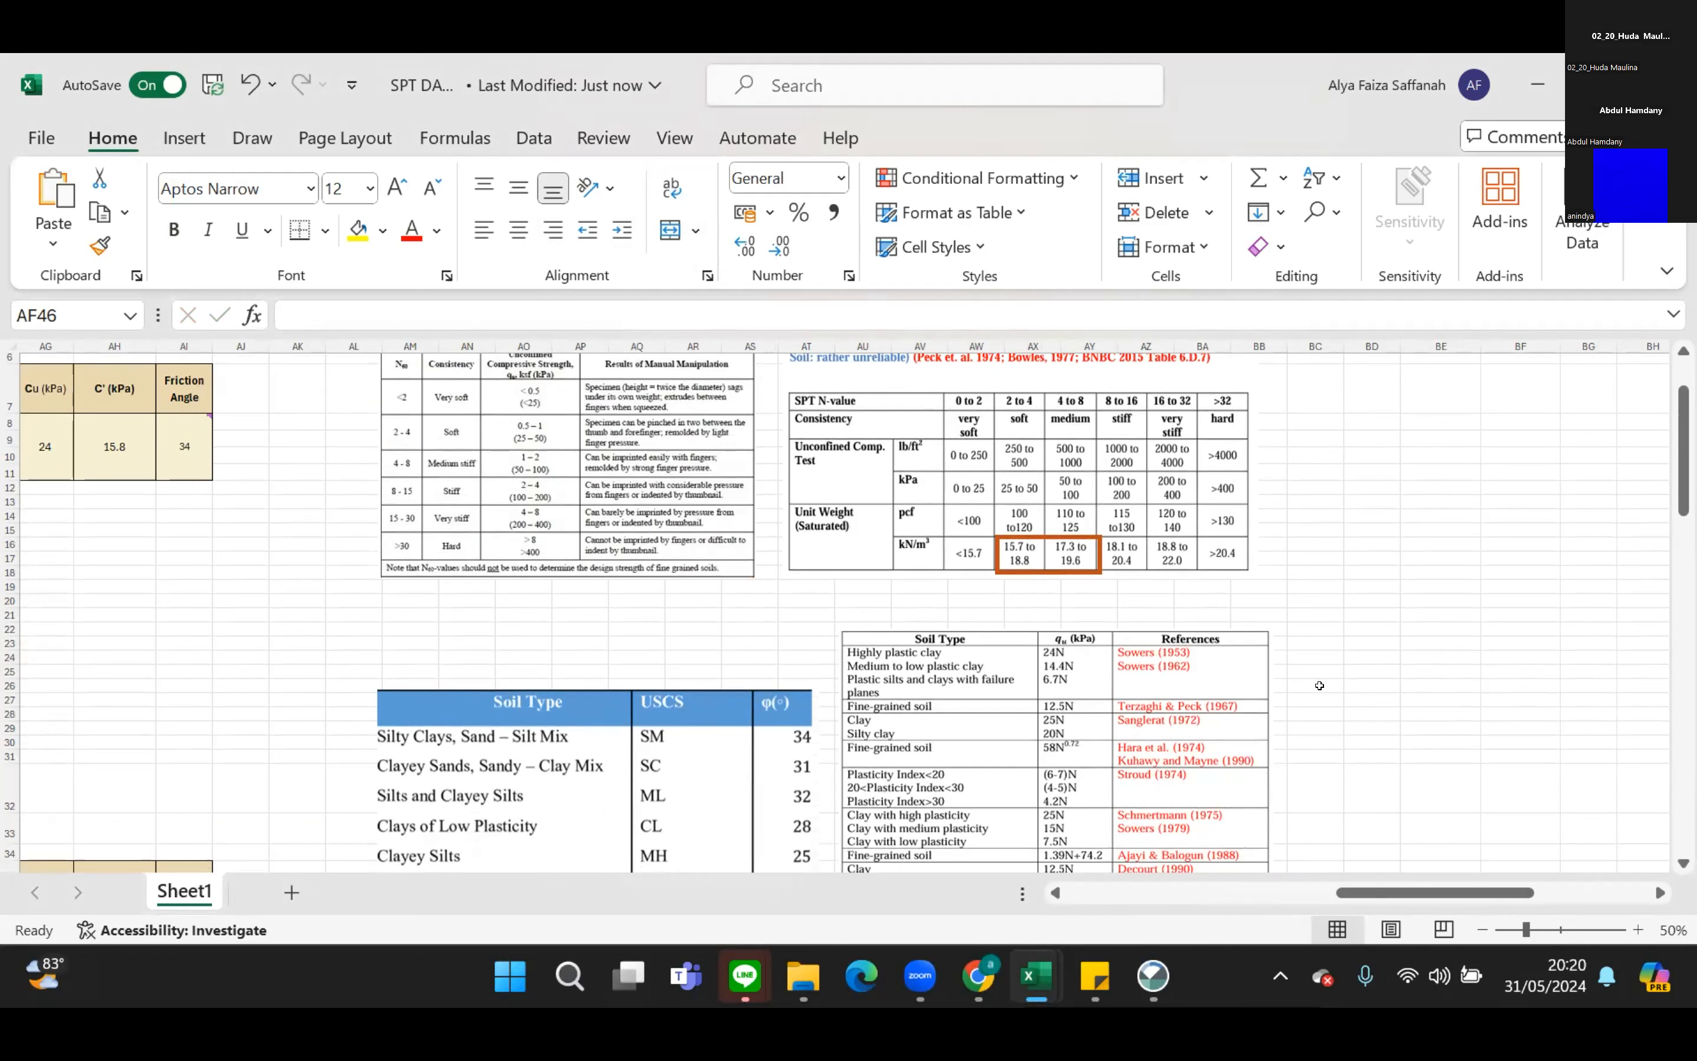
pyautogui.scroll(1, 1319, 685)
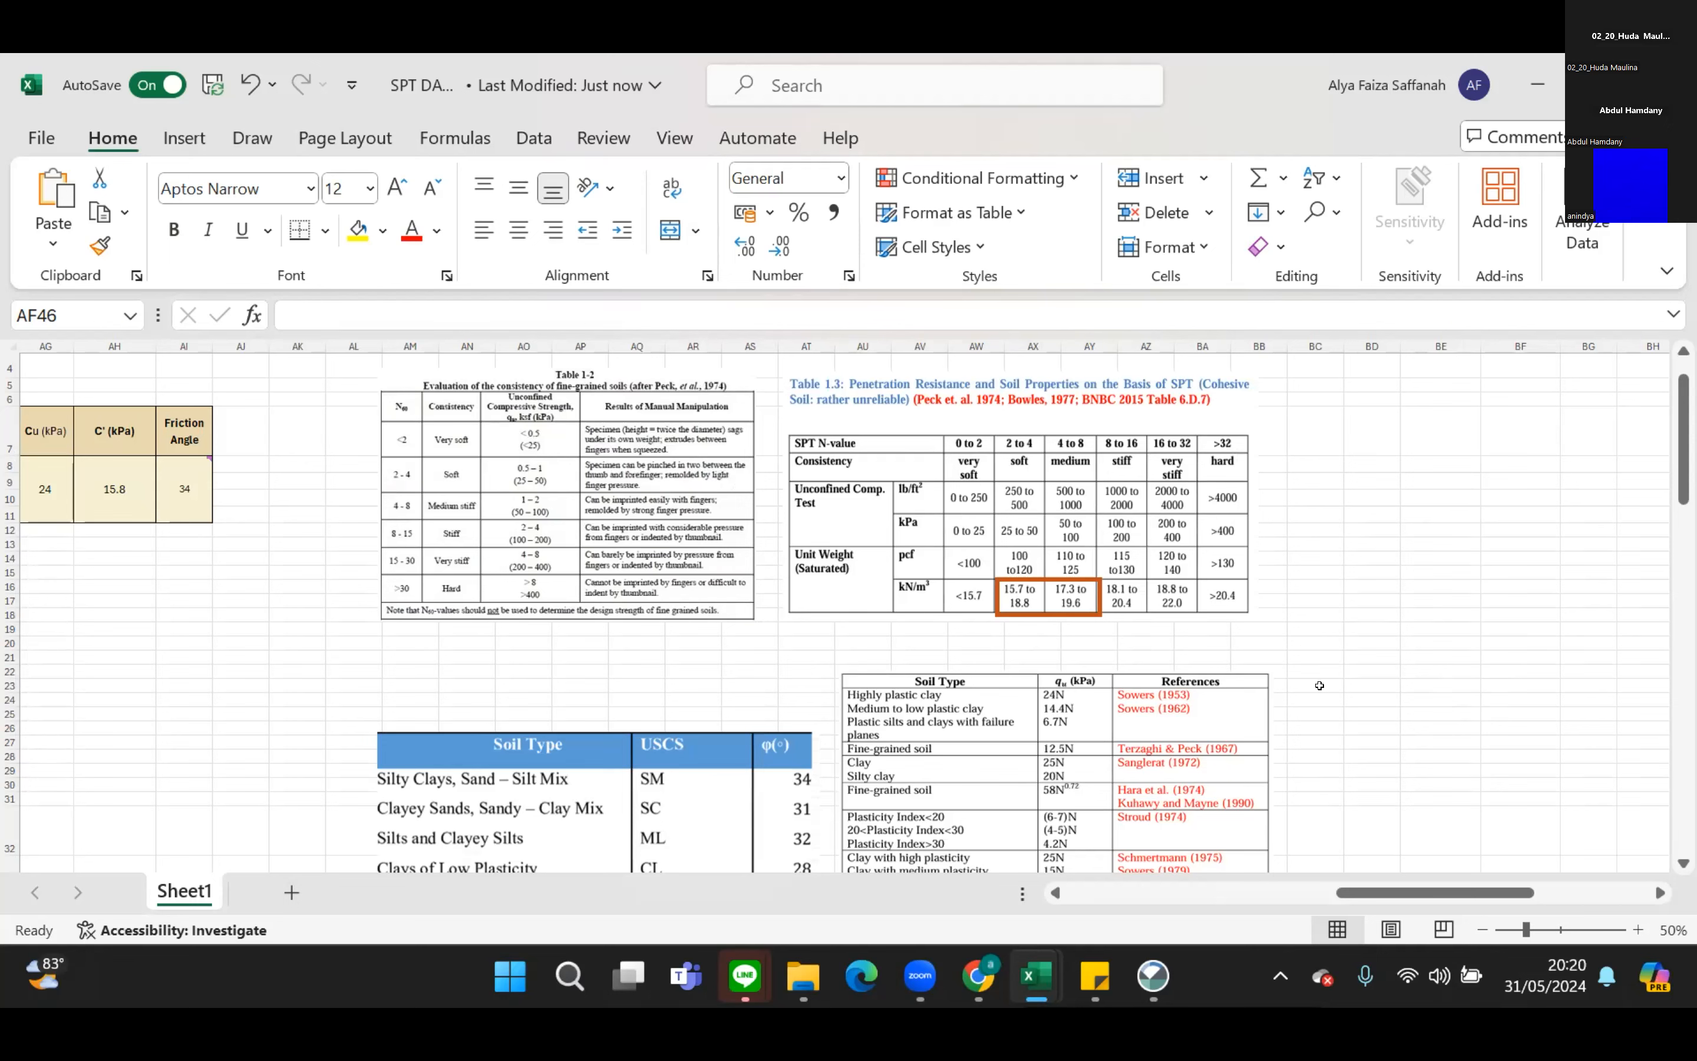
pyautogui.scroll(-2, 1319, 685)
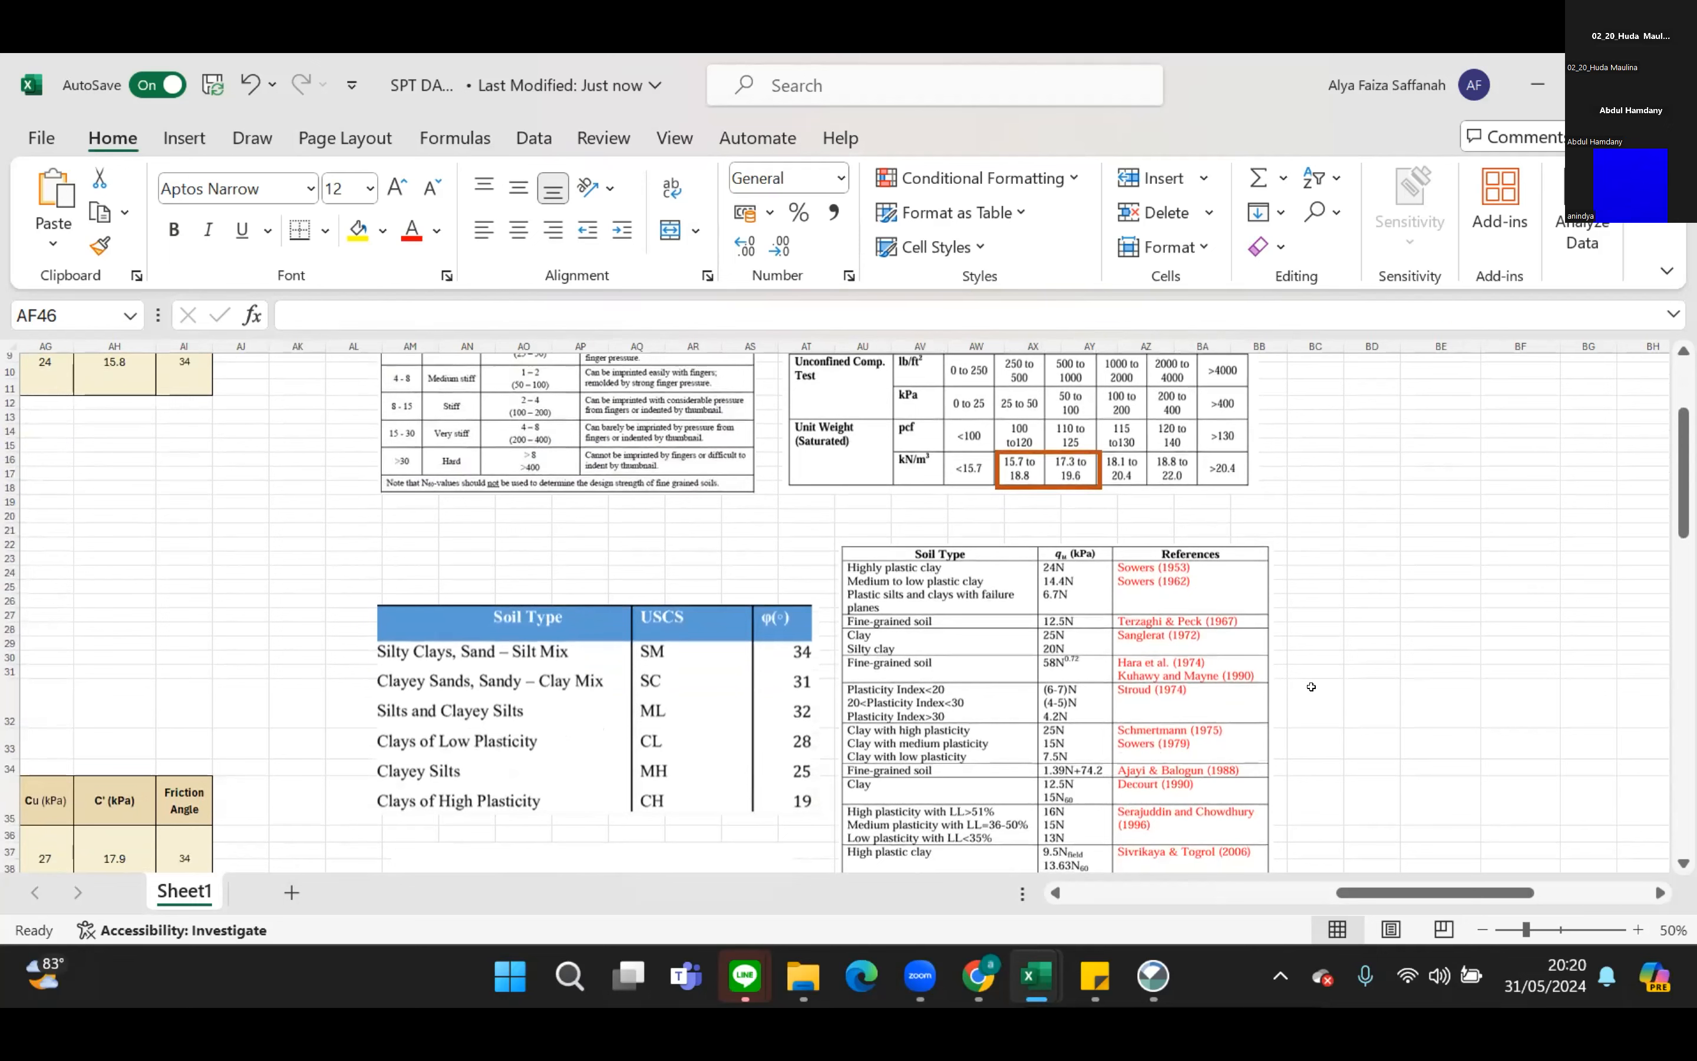
pyautogui.scroll(-1, 1311, 687)
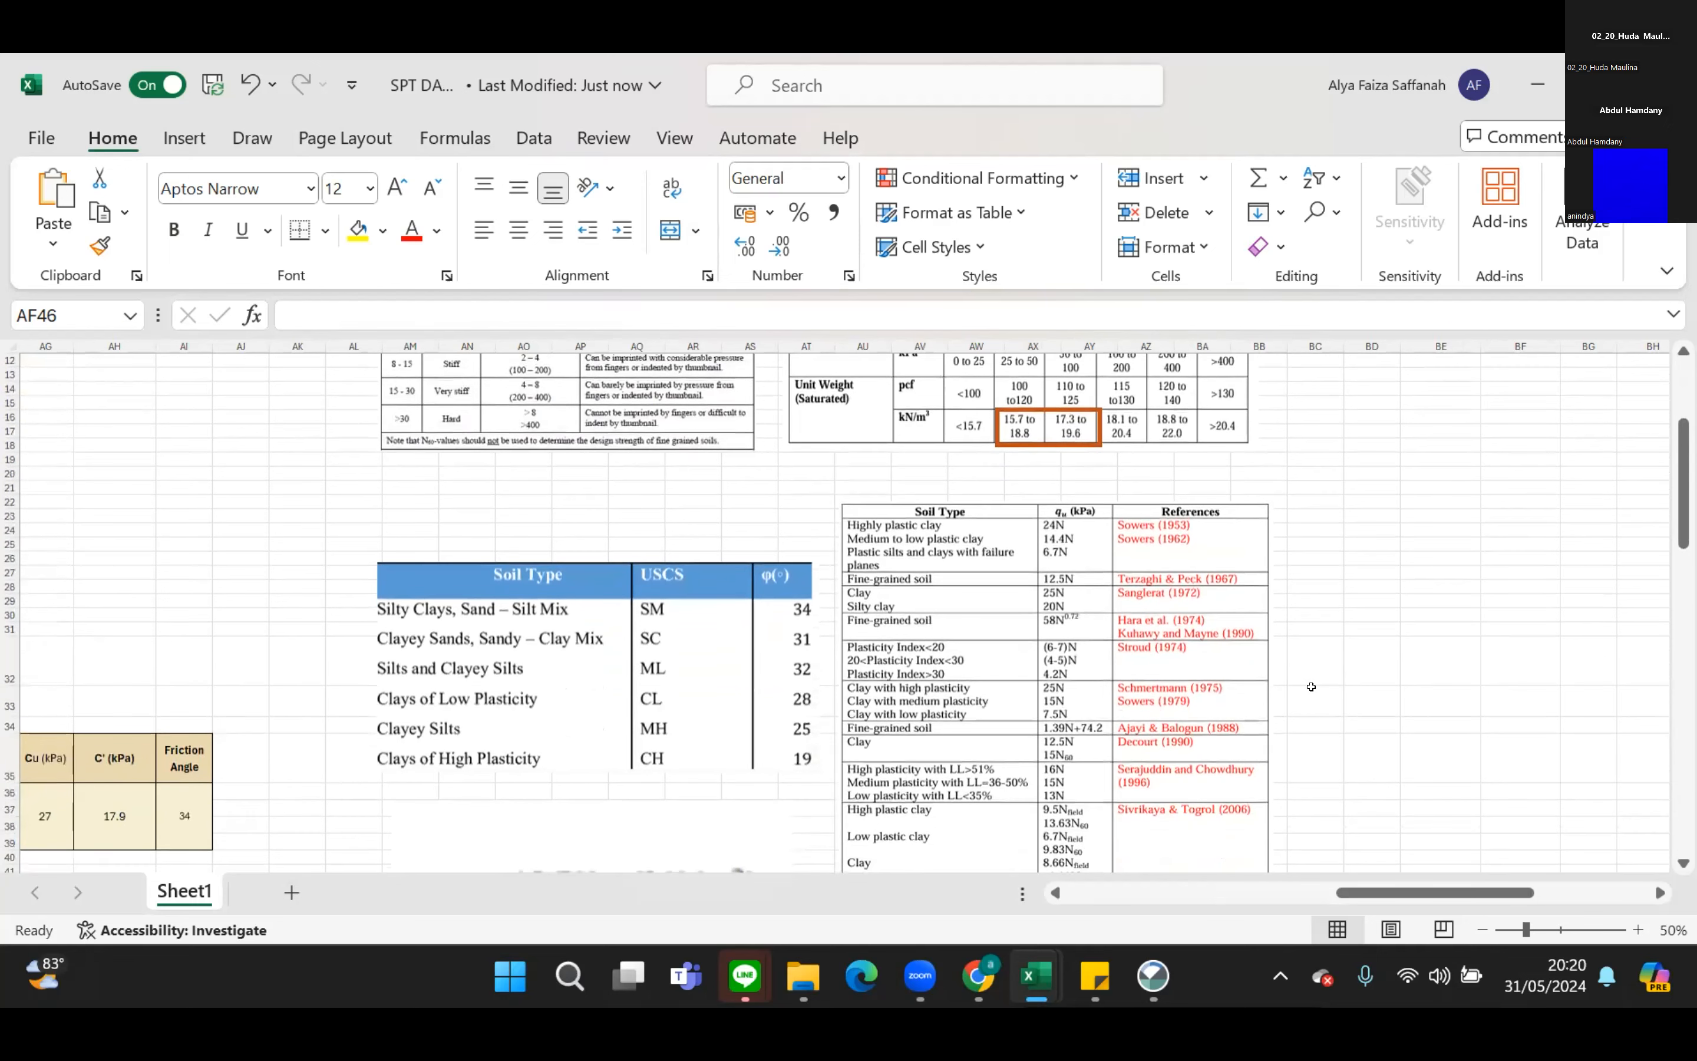
# Compare the DATA KEDUA summary's parameters with the USCS friction angles, the qu formula and the full list of referenced qu correlations.
pyautogui.scroll(-1, 1311, 687)
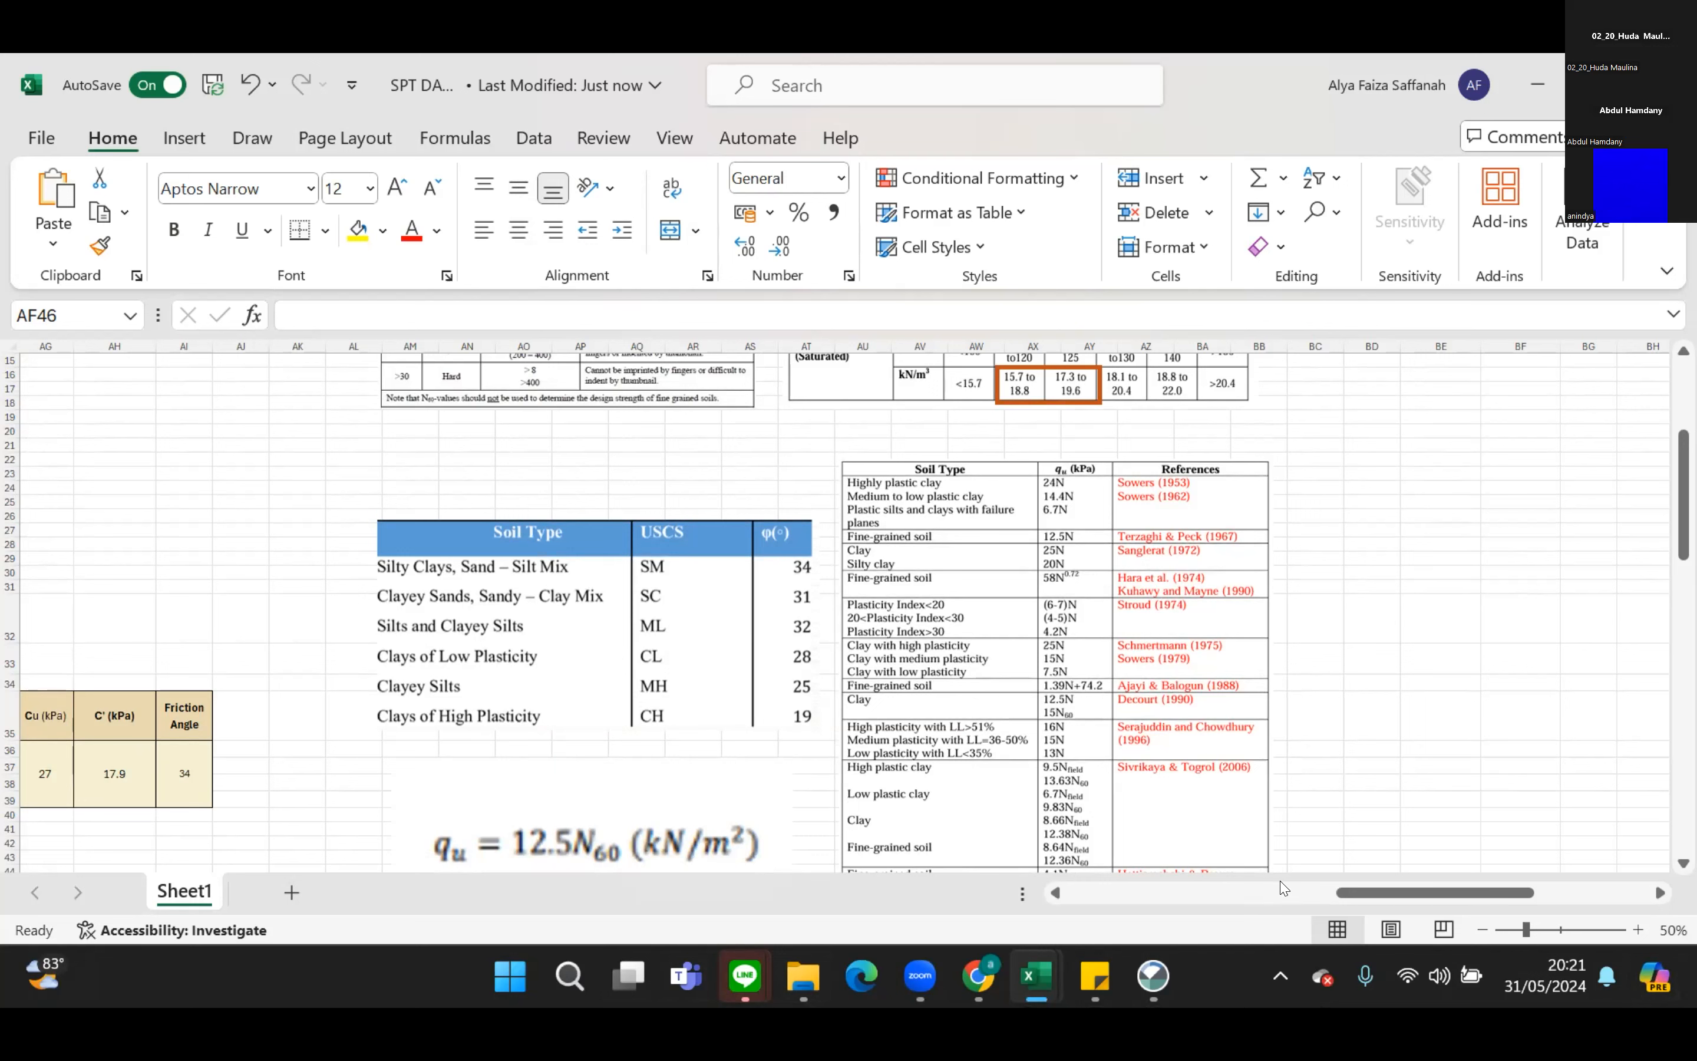
pyautogui.moveTo(1480, 900); pyautogui.dragTo(1461, 899)
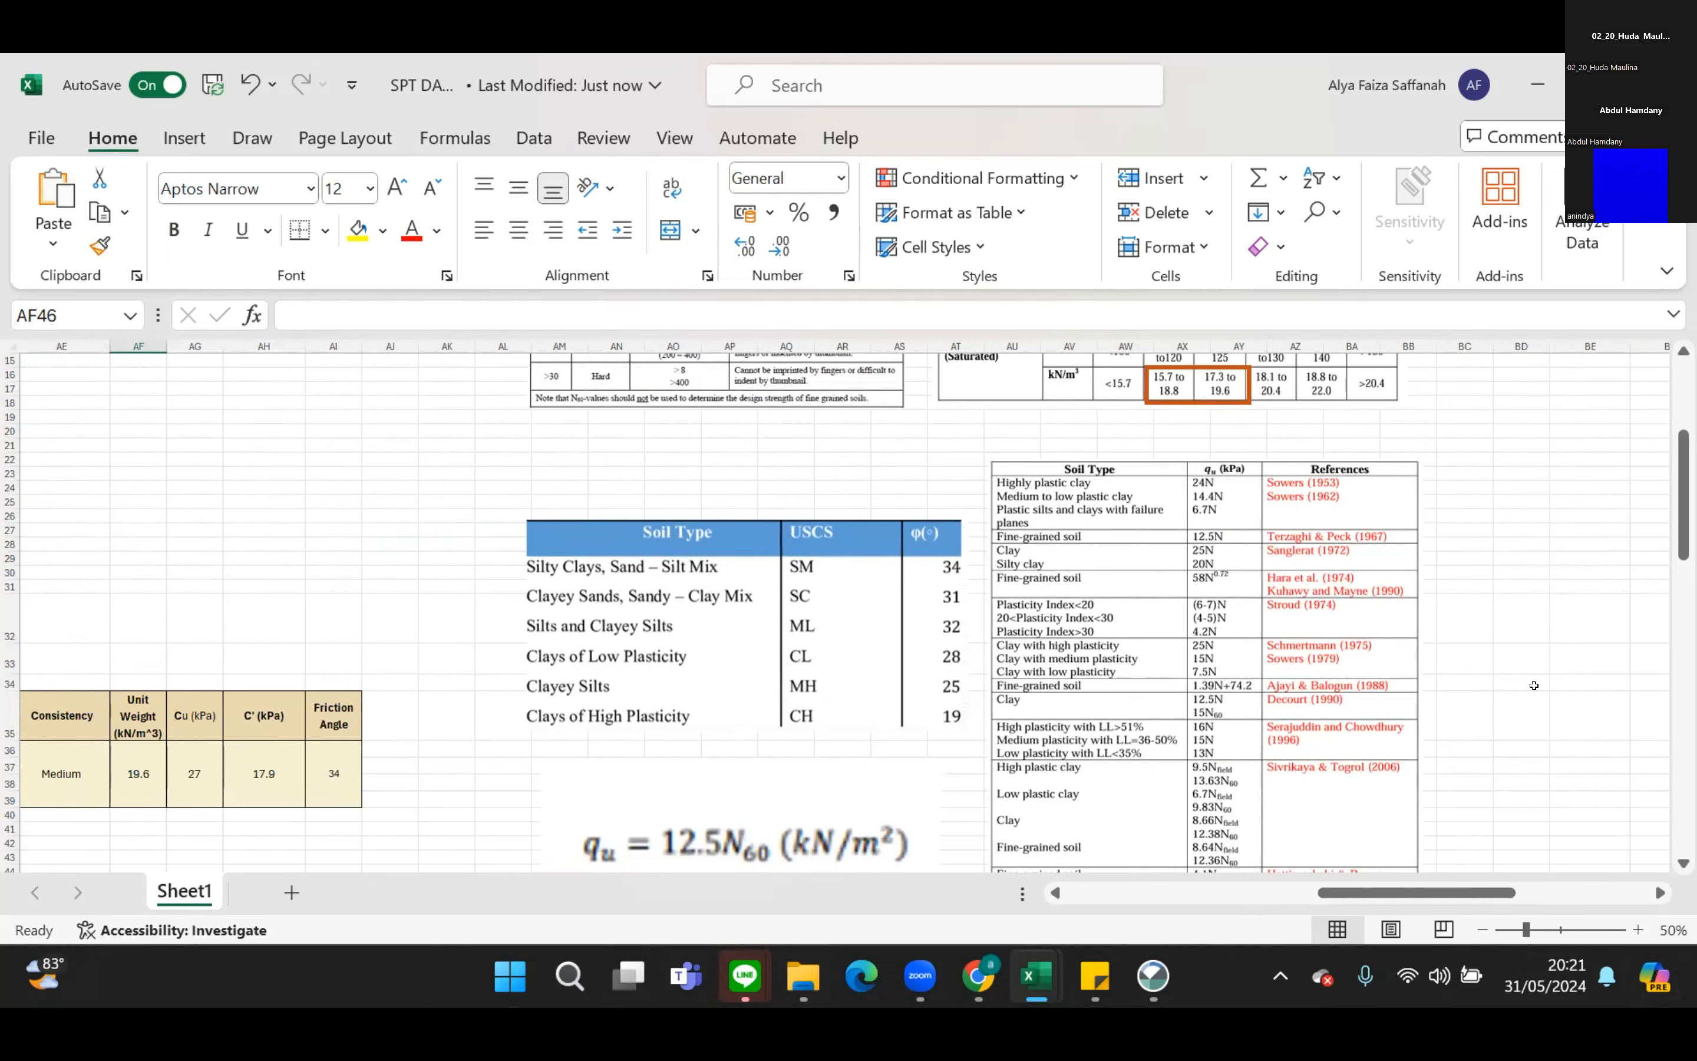
pyautogui.scroll(-1, 1534, 686)
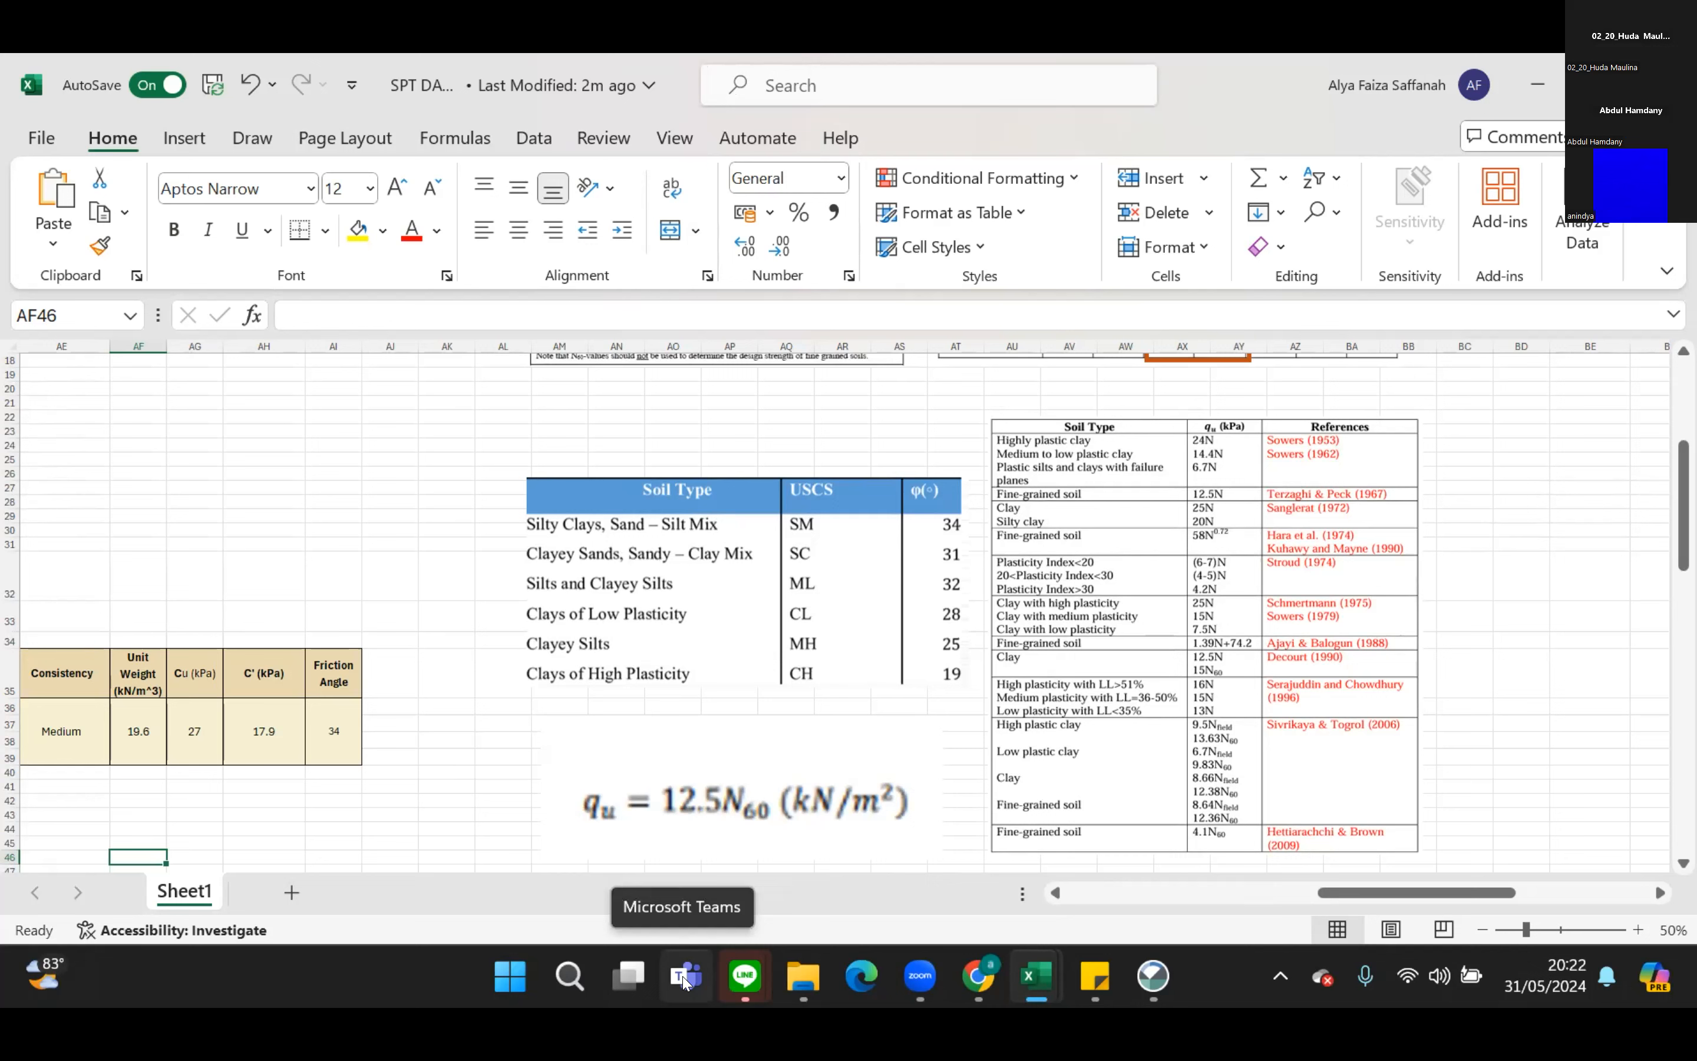
pyautogui.moveTo(754, 994)
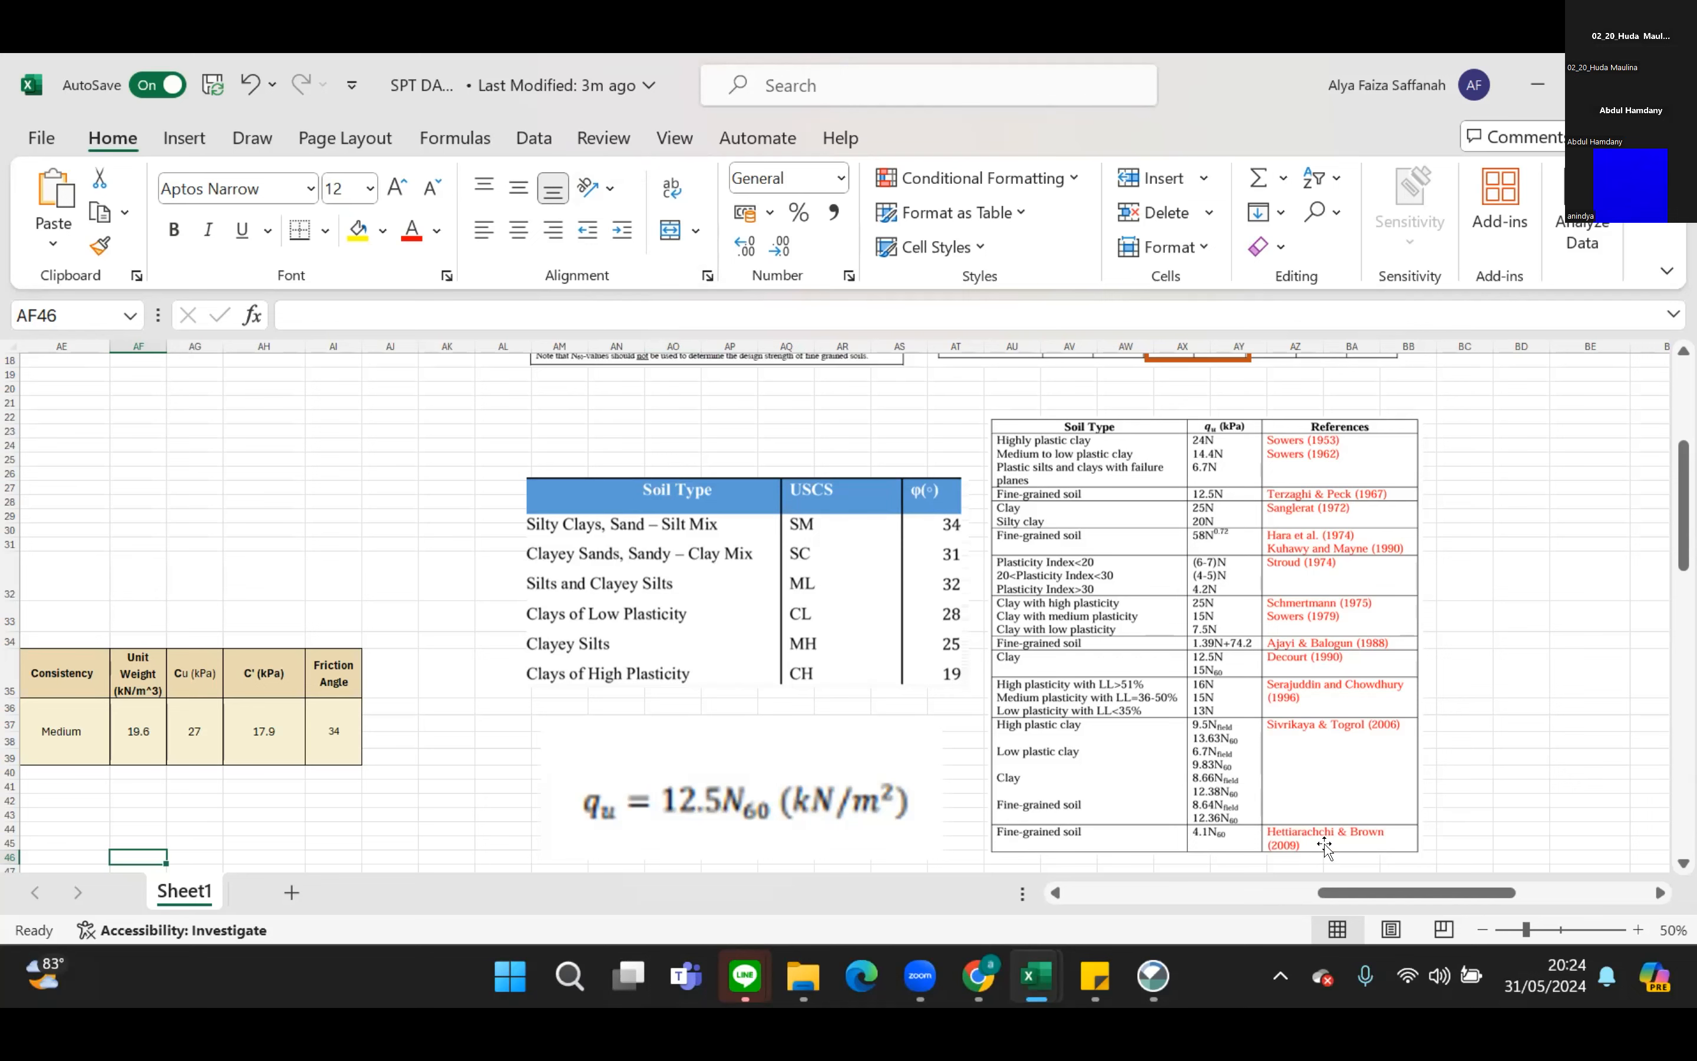
pyautogui.hscroll(-3, 1376, 910)
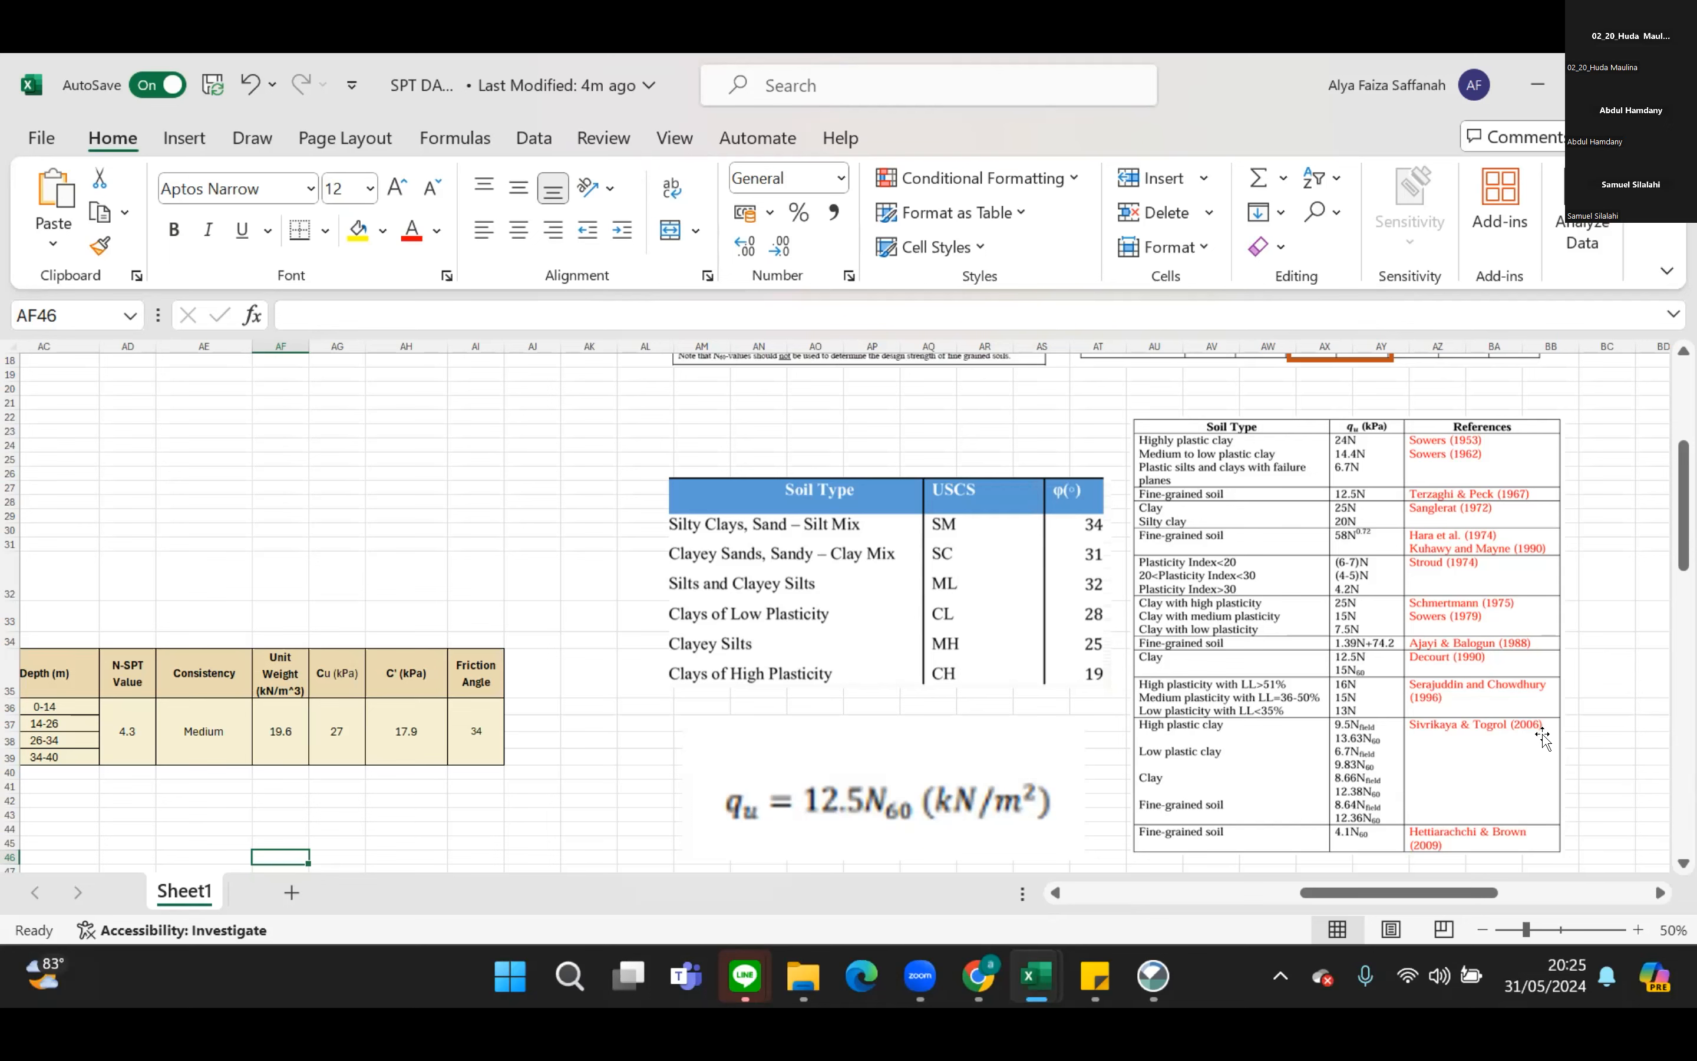
pyautogui.scroll(-1, 1544, 736)
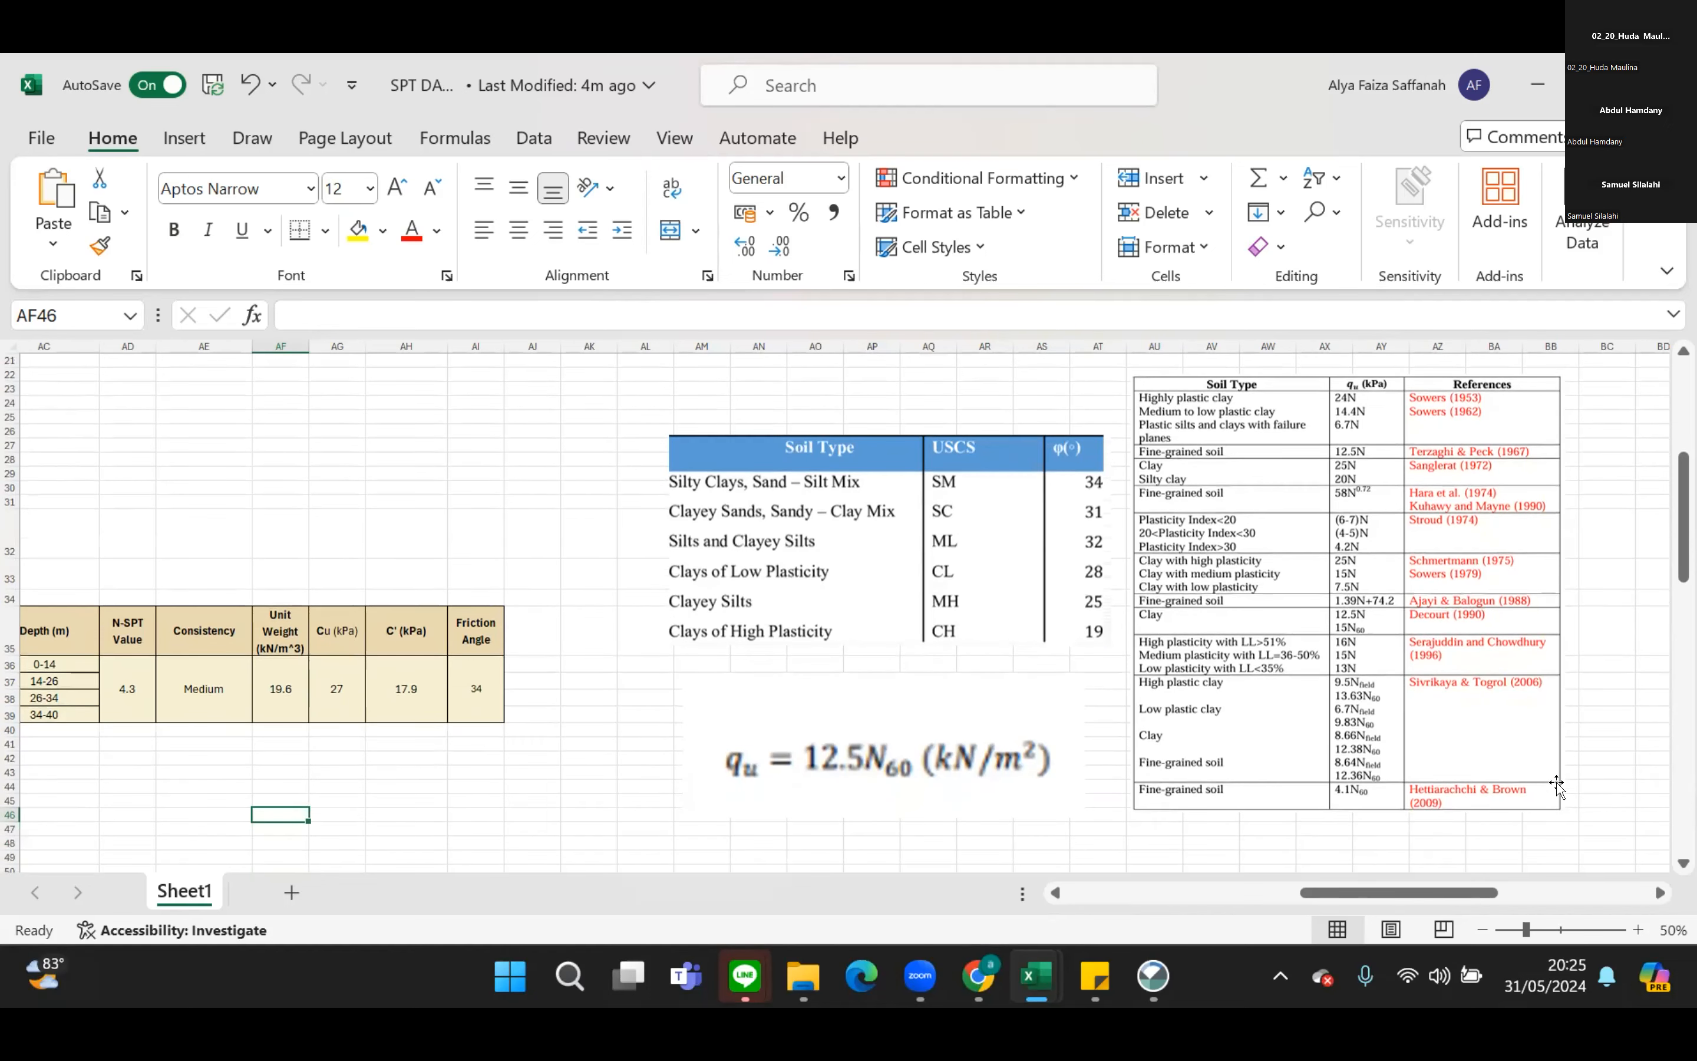
pyautogui.click(657, 186)
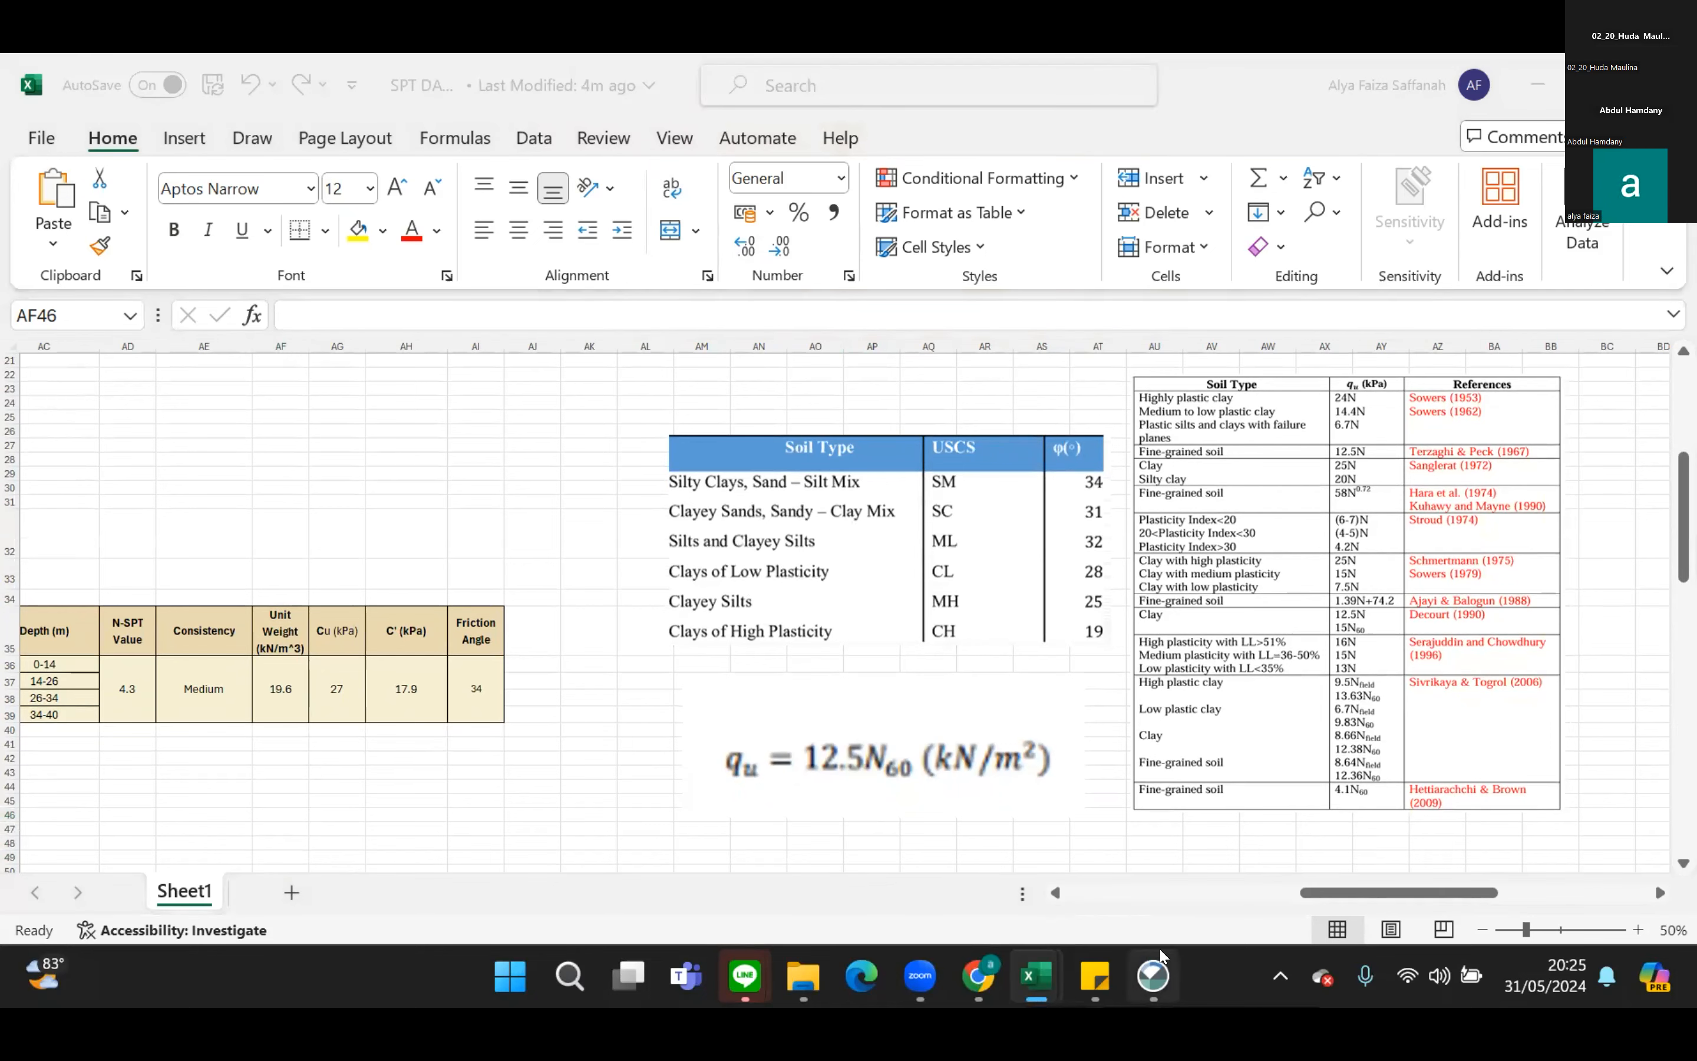
# Switch to GeoStudio and solve the SLOPE/W Analysis of the Tubes Variasi 1 project.
pyautogui.moveTo(1161, 956)
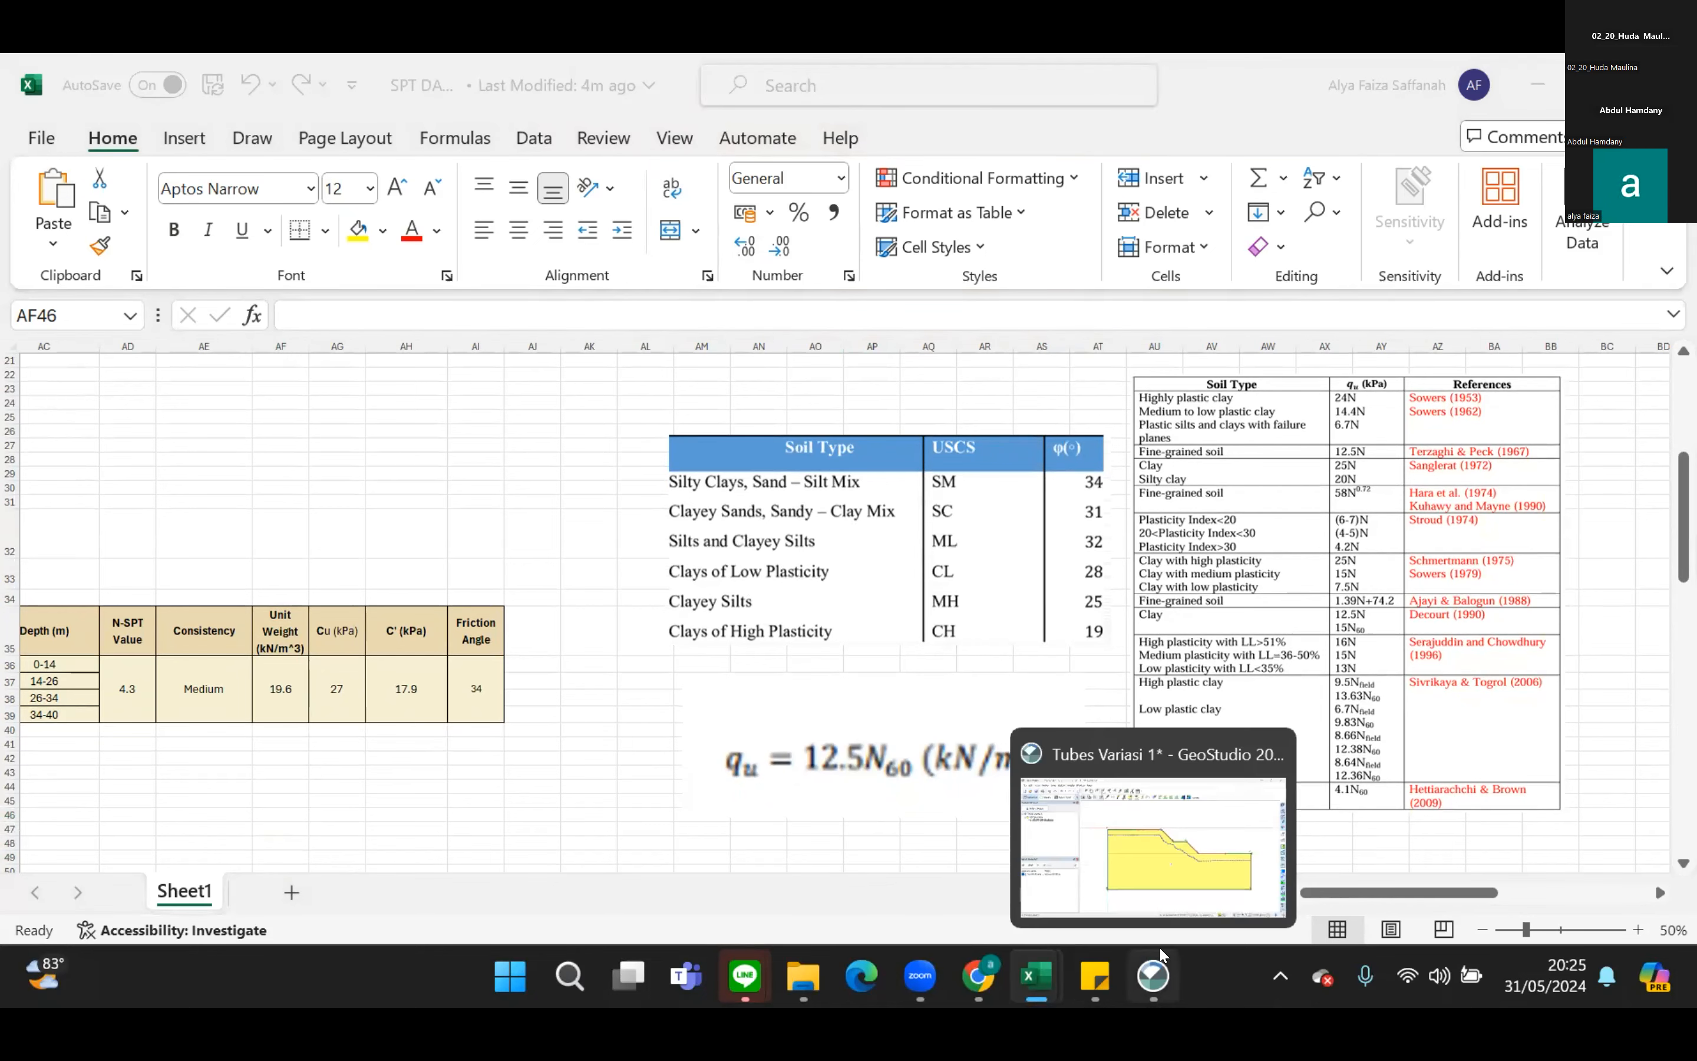
pyautogui.click(1165, 977)
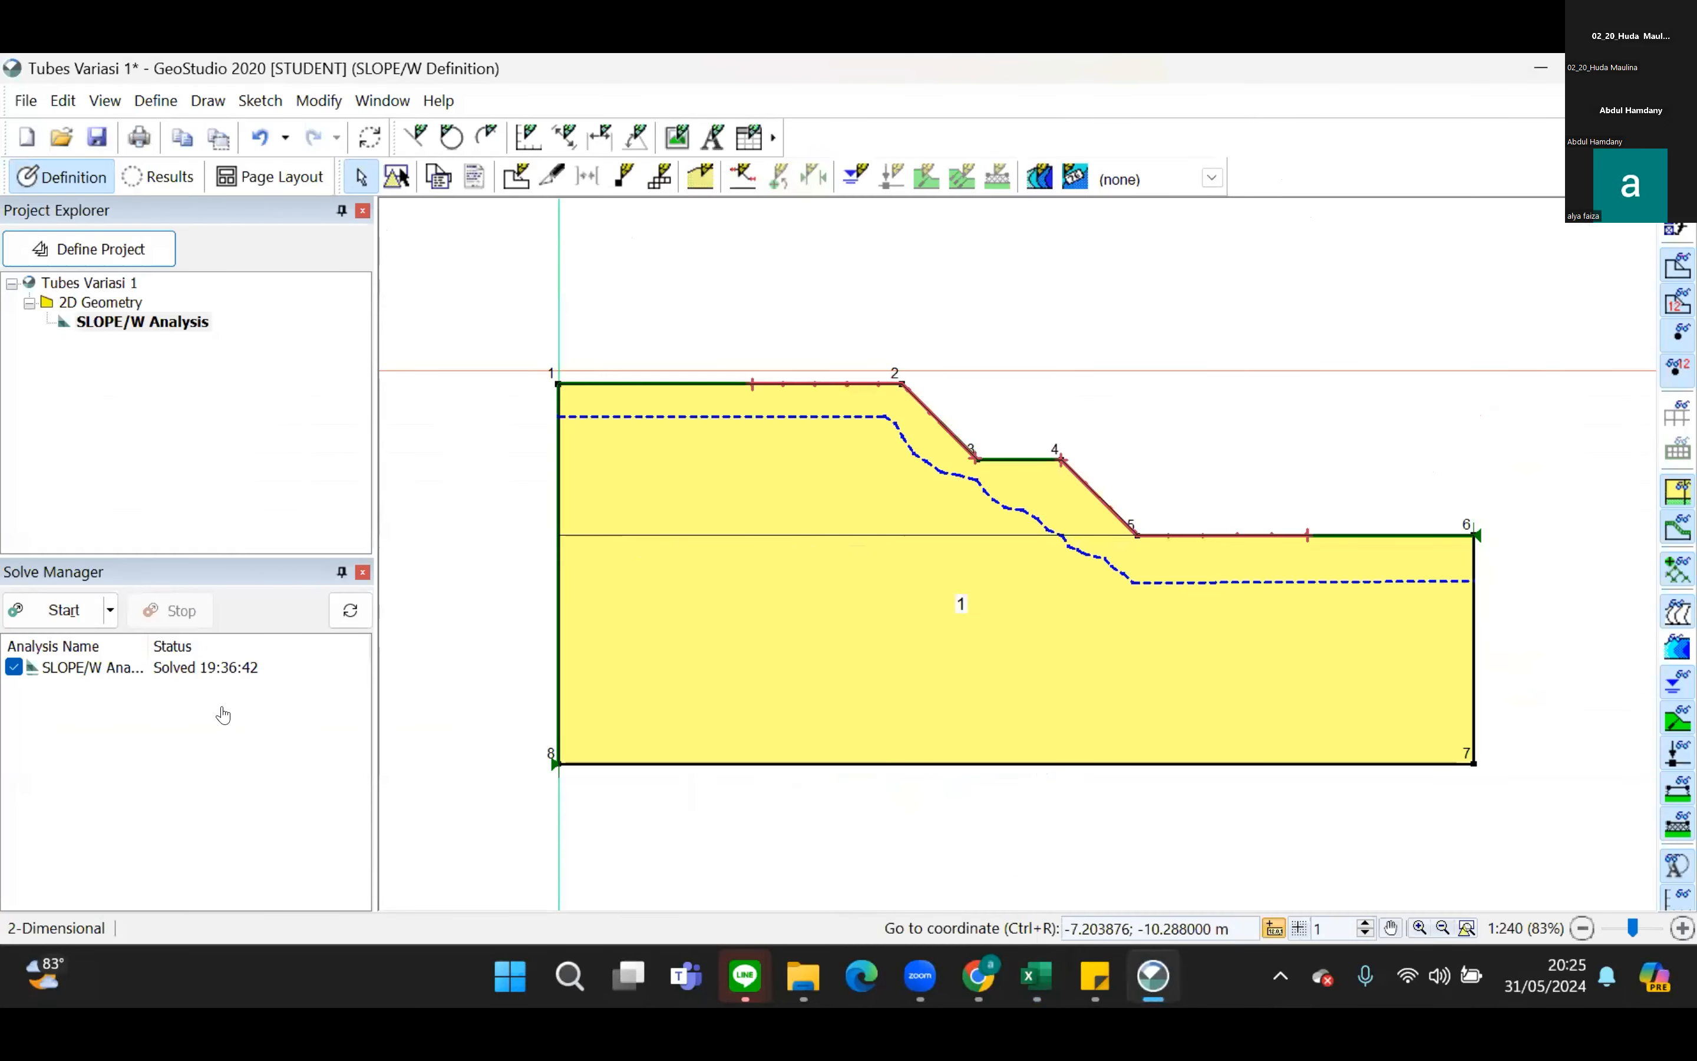
pyautogui.click(52, 623)
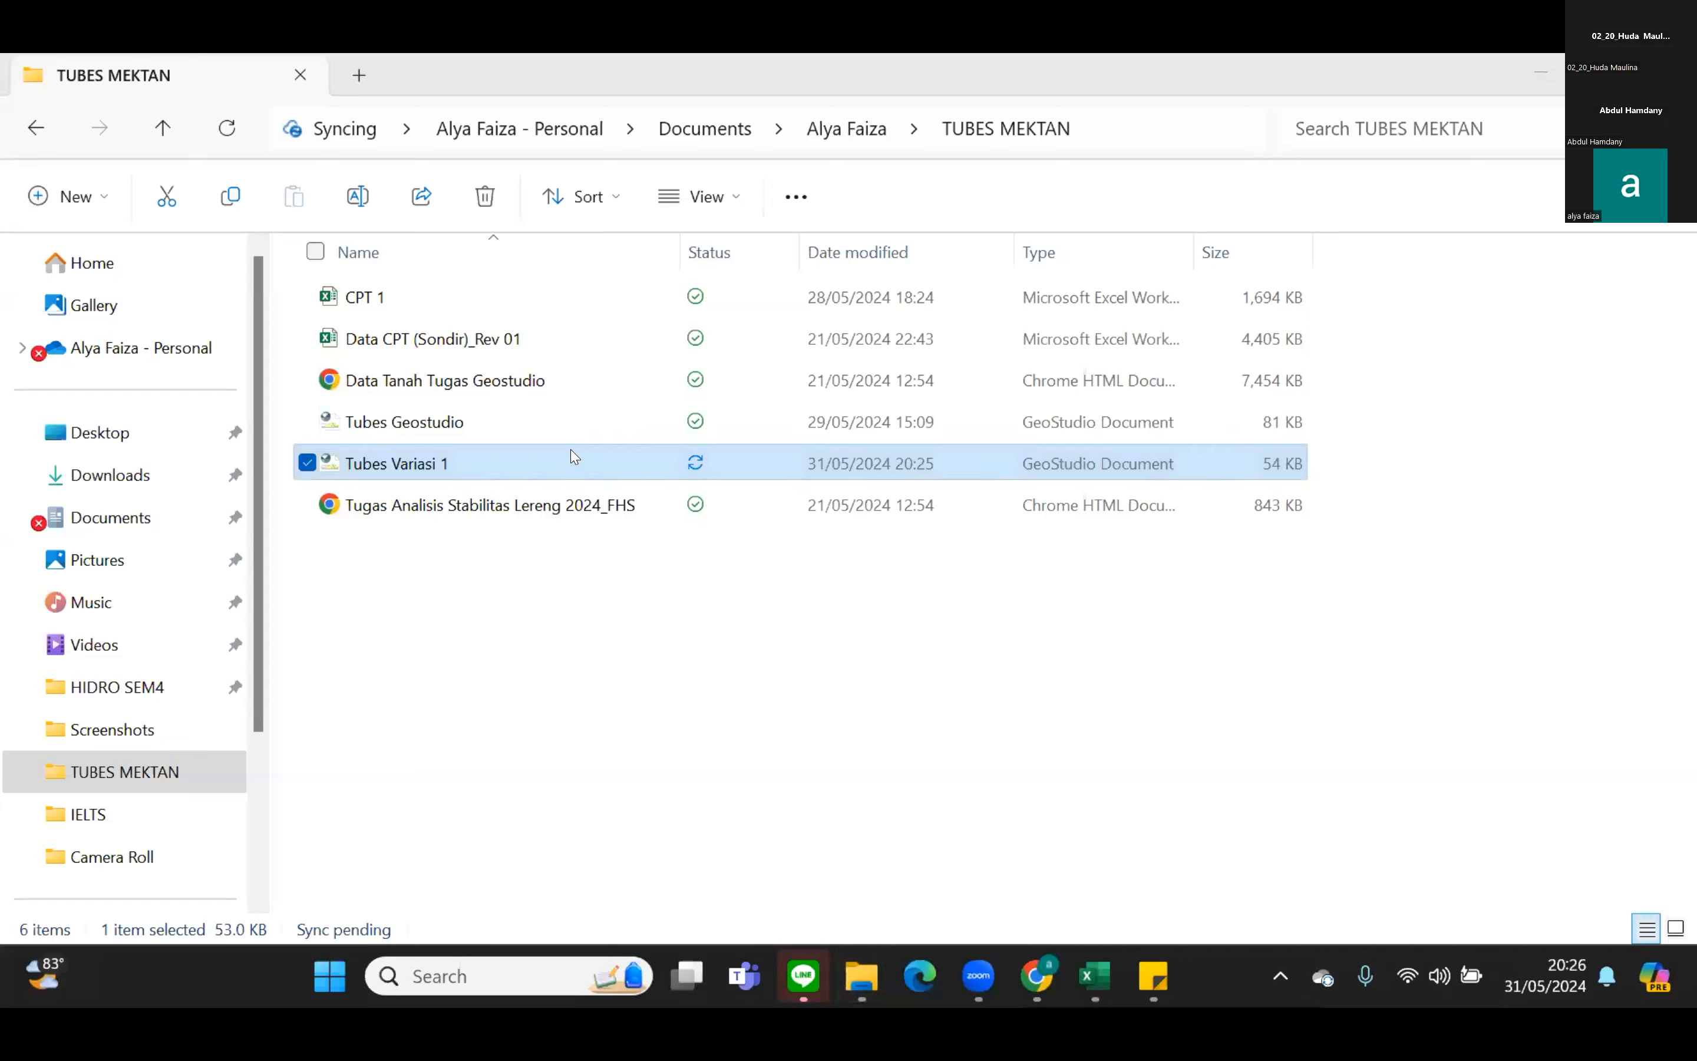
# Reopen the Tubes Variasi 1 project in GeoStudio from the TUBES MEKTAN folder.
pyautogui.doubleClick(575, 464)
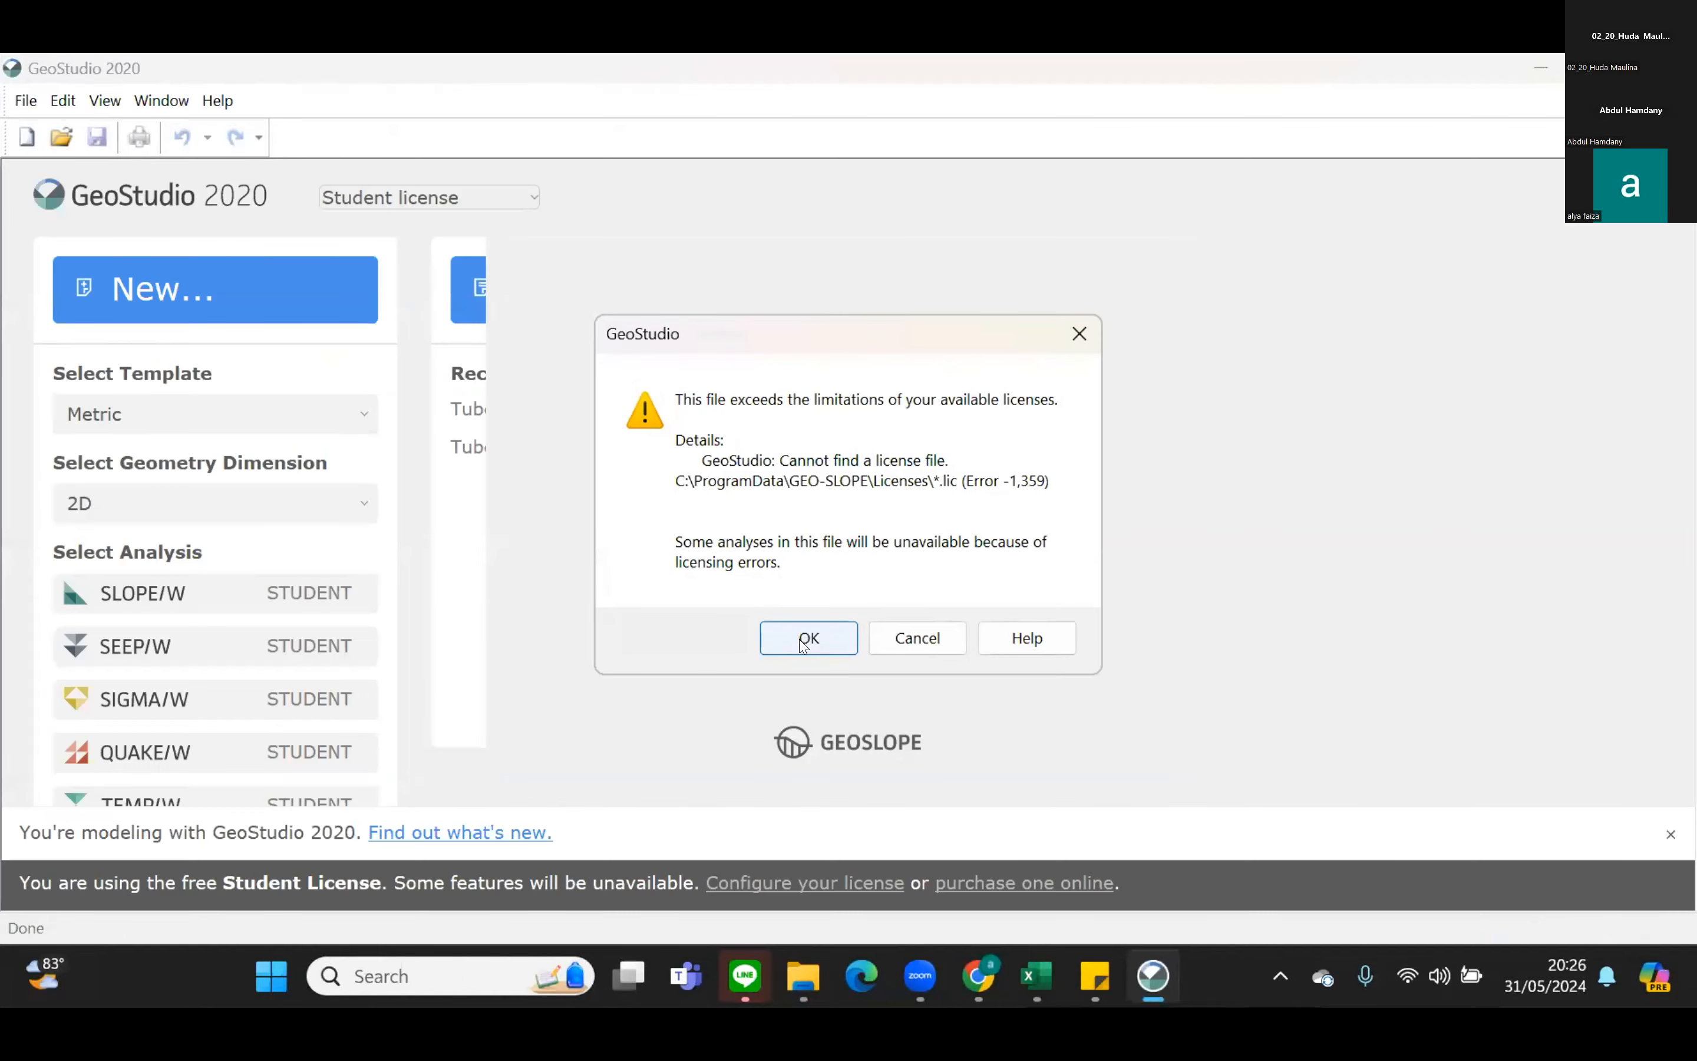
pyautogui.click(807, 640)
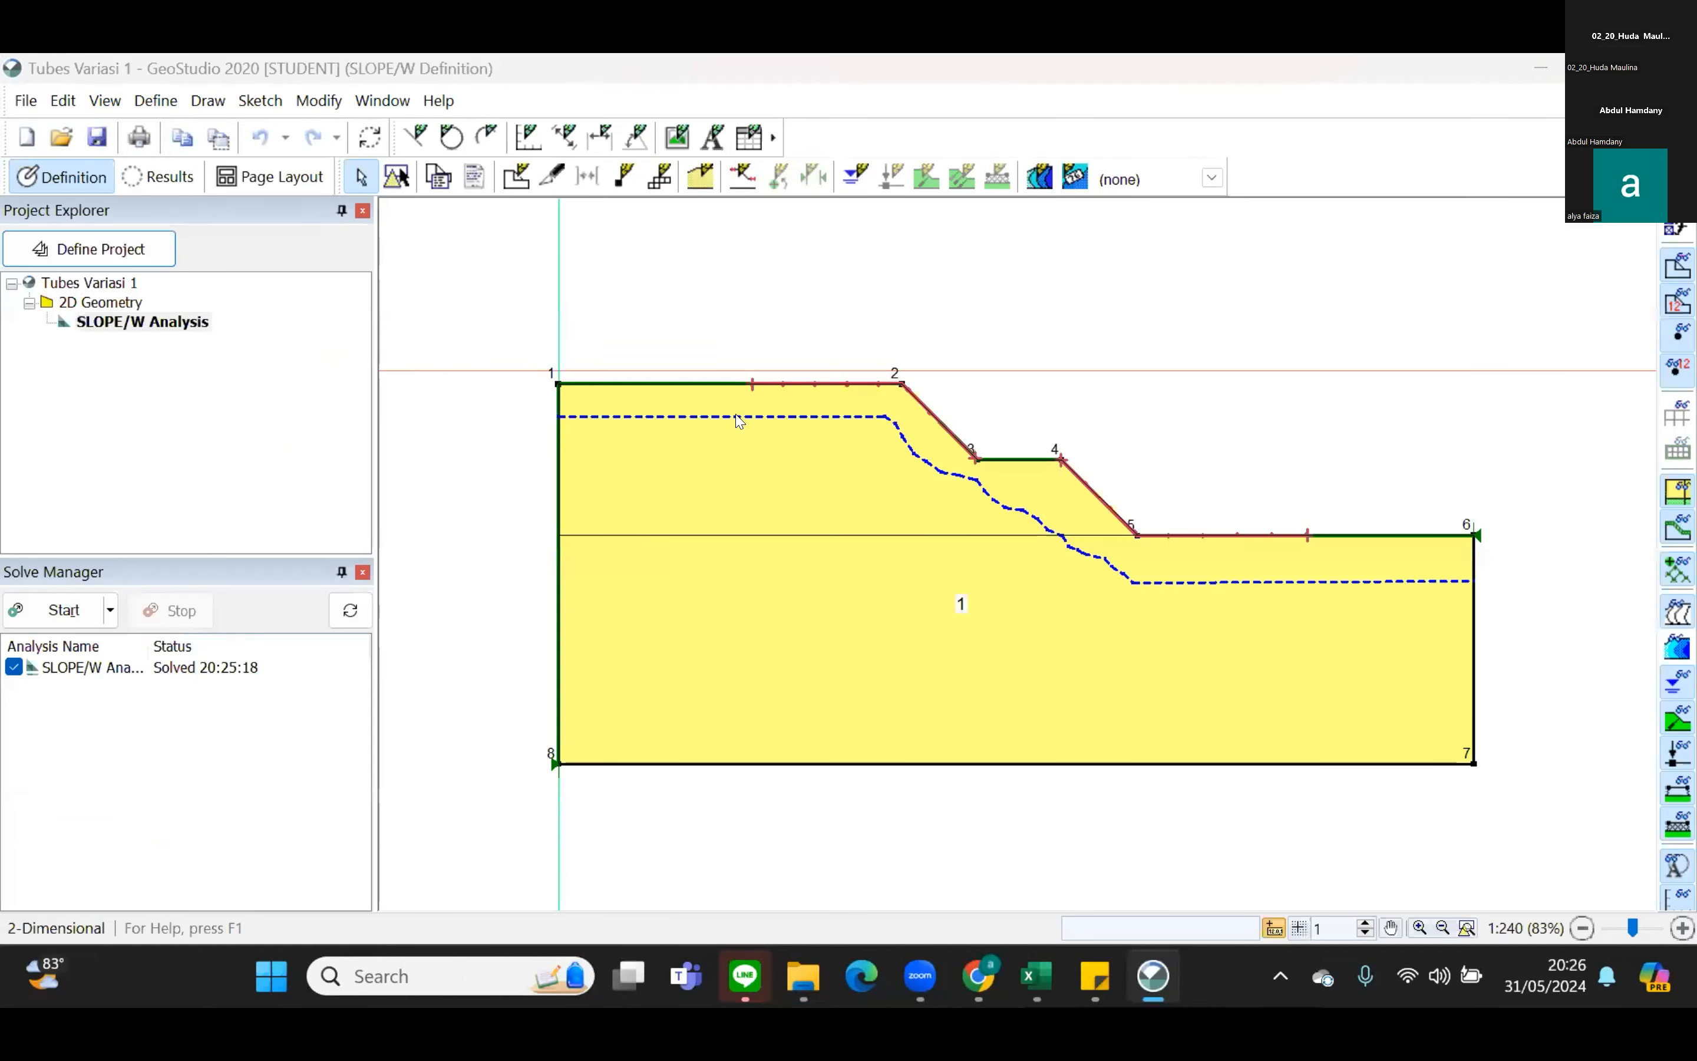
# Set the friction angle (Phi) of the Layer 1 Mohr-Coulomb material to 15°.
pyautogui.click(700, 176)
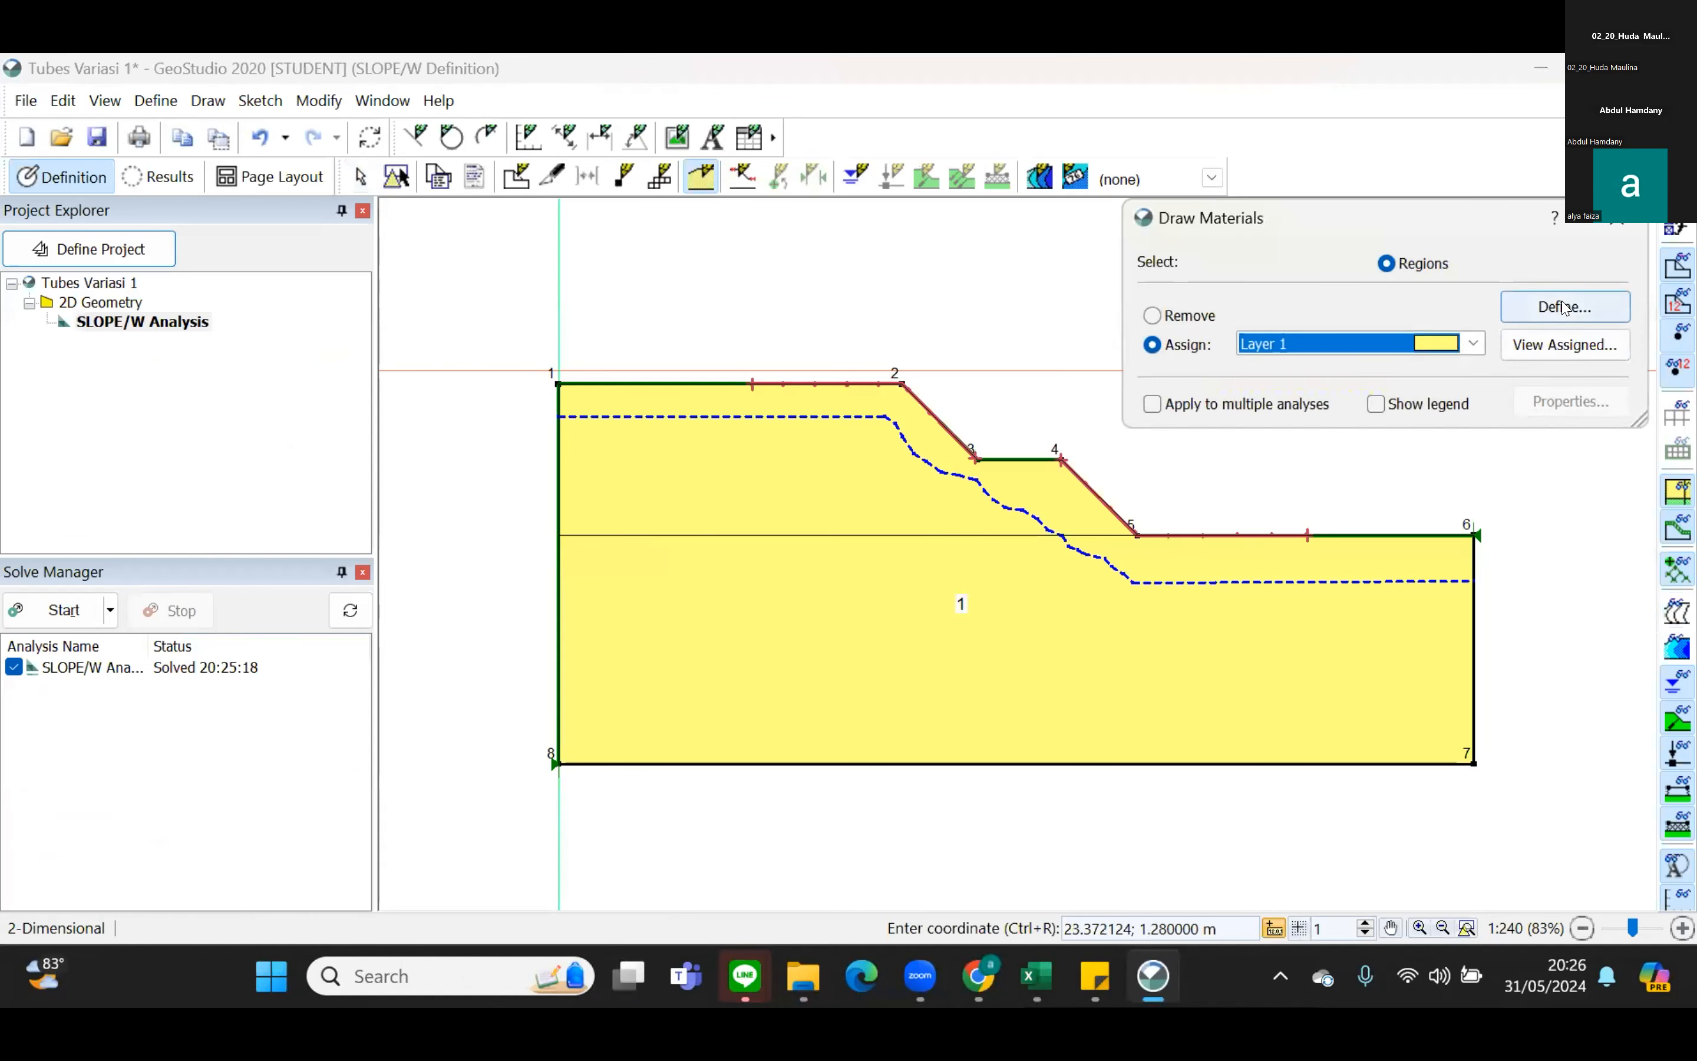
pyautogui.click(1564, 306)
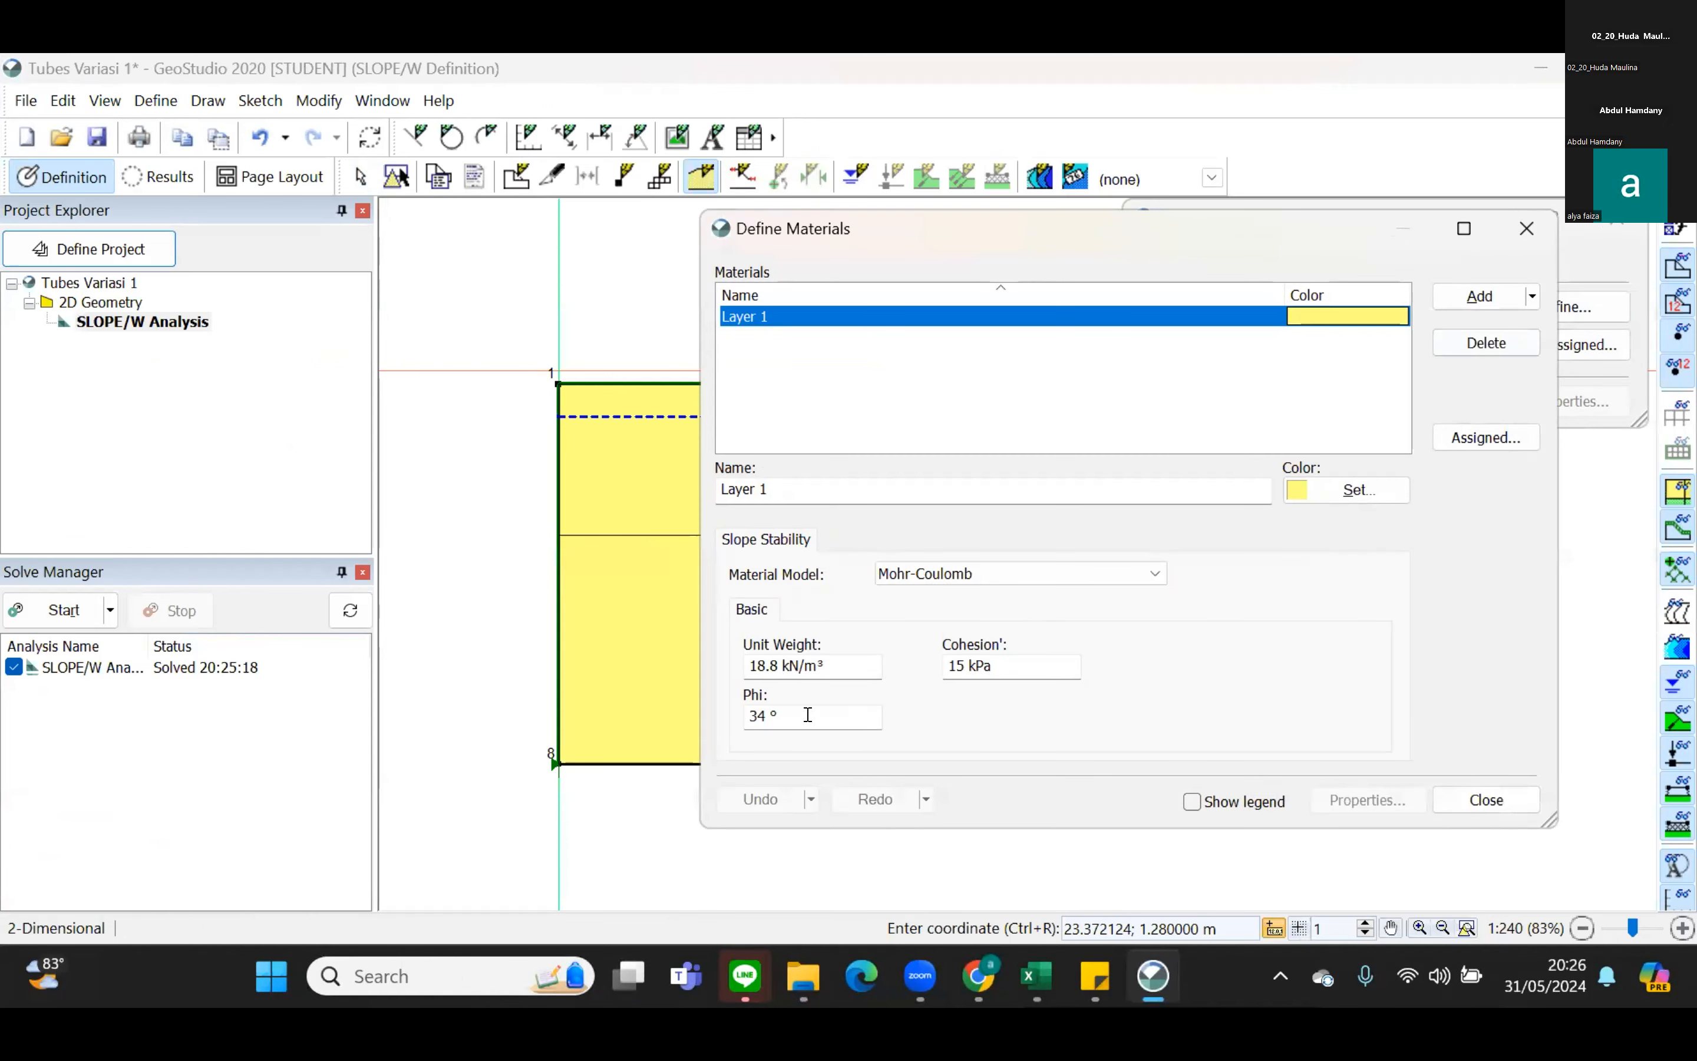
pyautogui.click(766, 714)
pyautogui.press('BackSpace')
pyautogui.press('BackSpace')
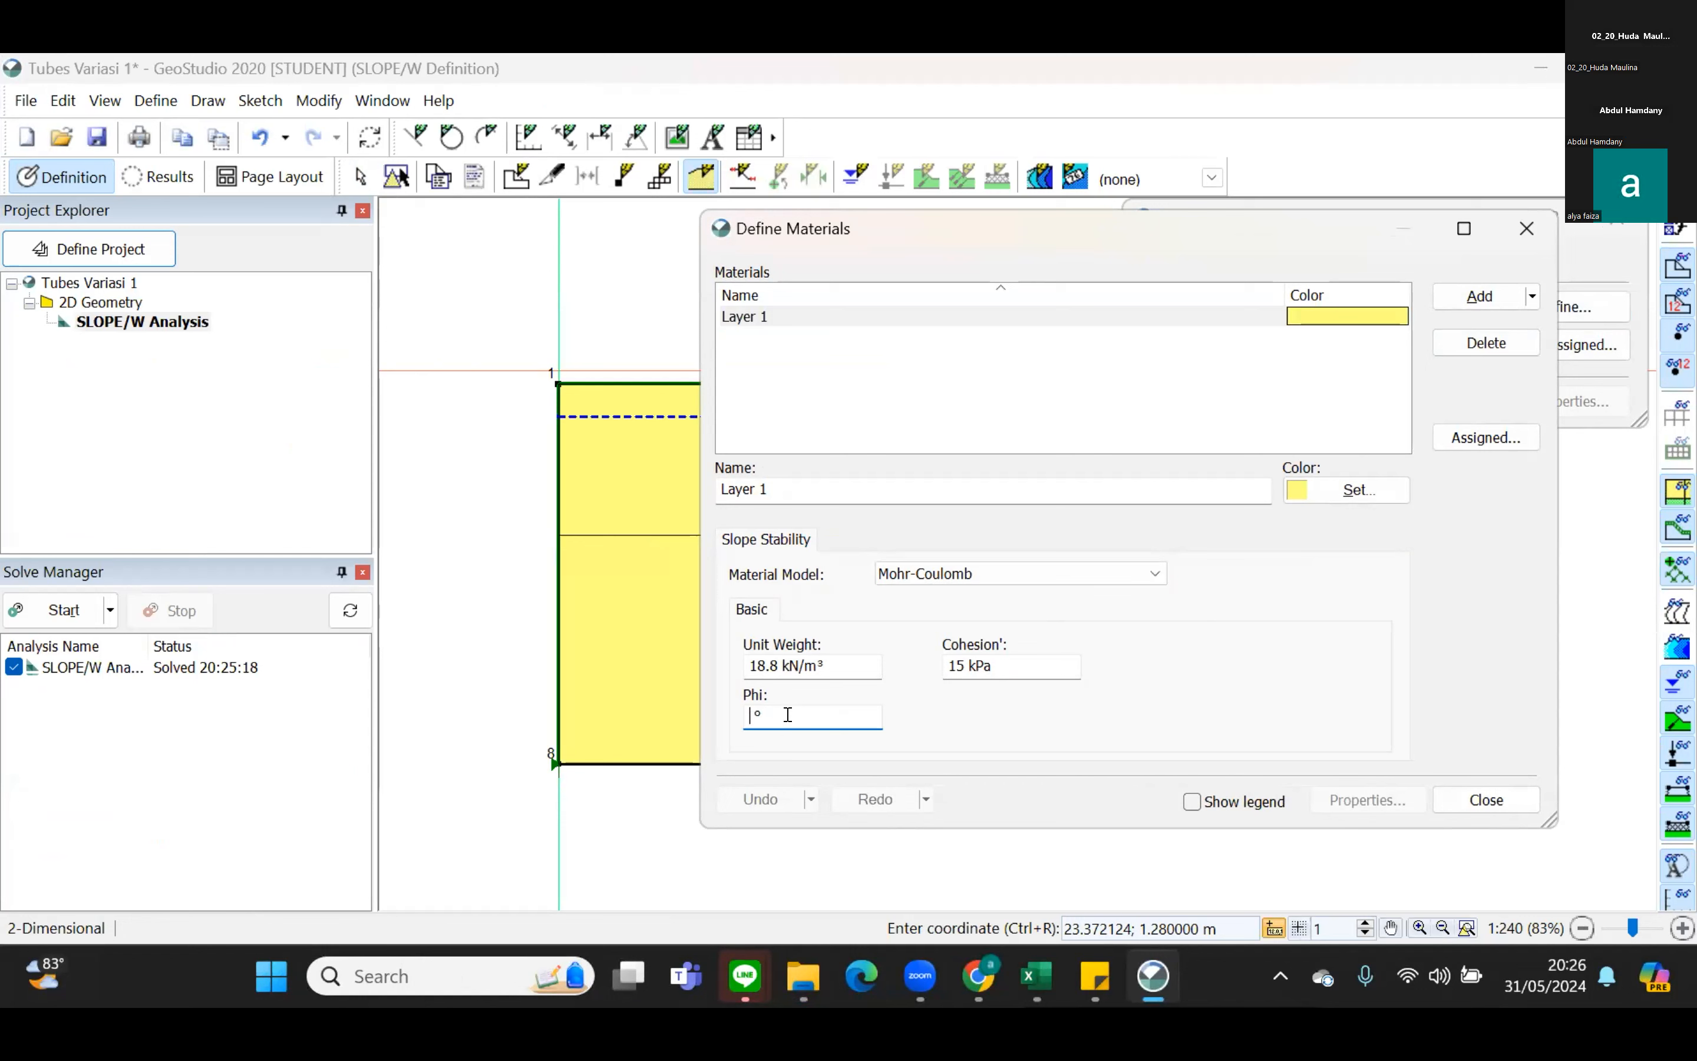
pyautogui.write('15')
pyautogui.click(582, 170)
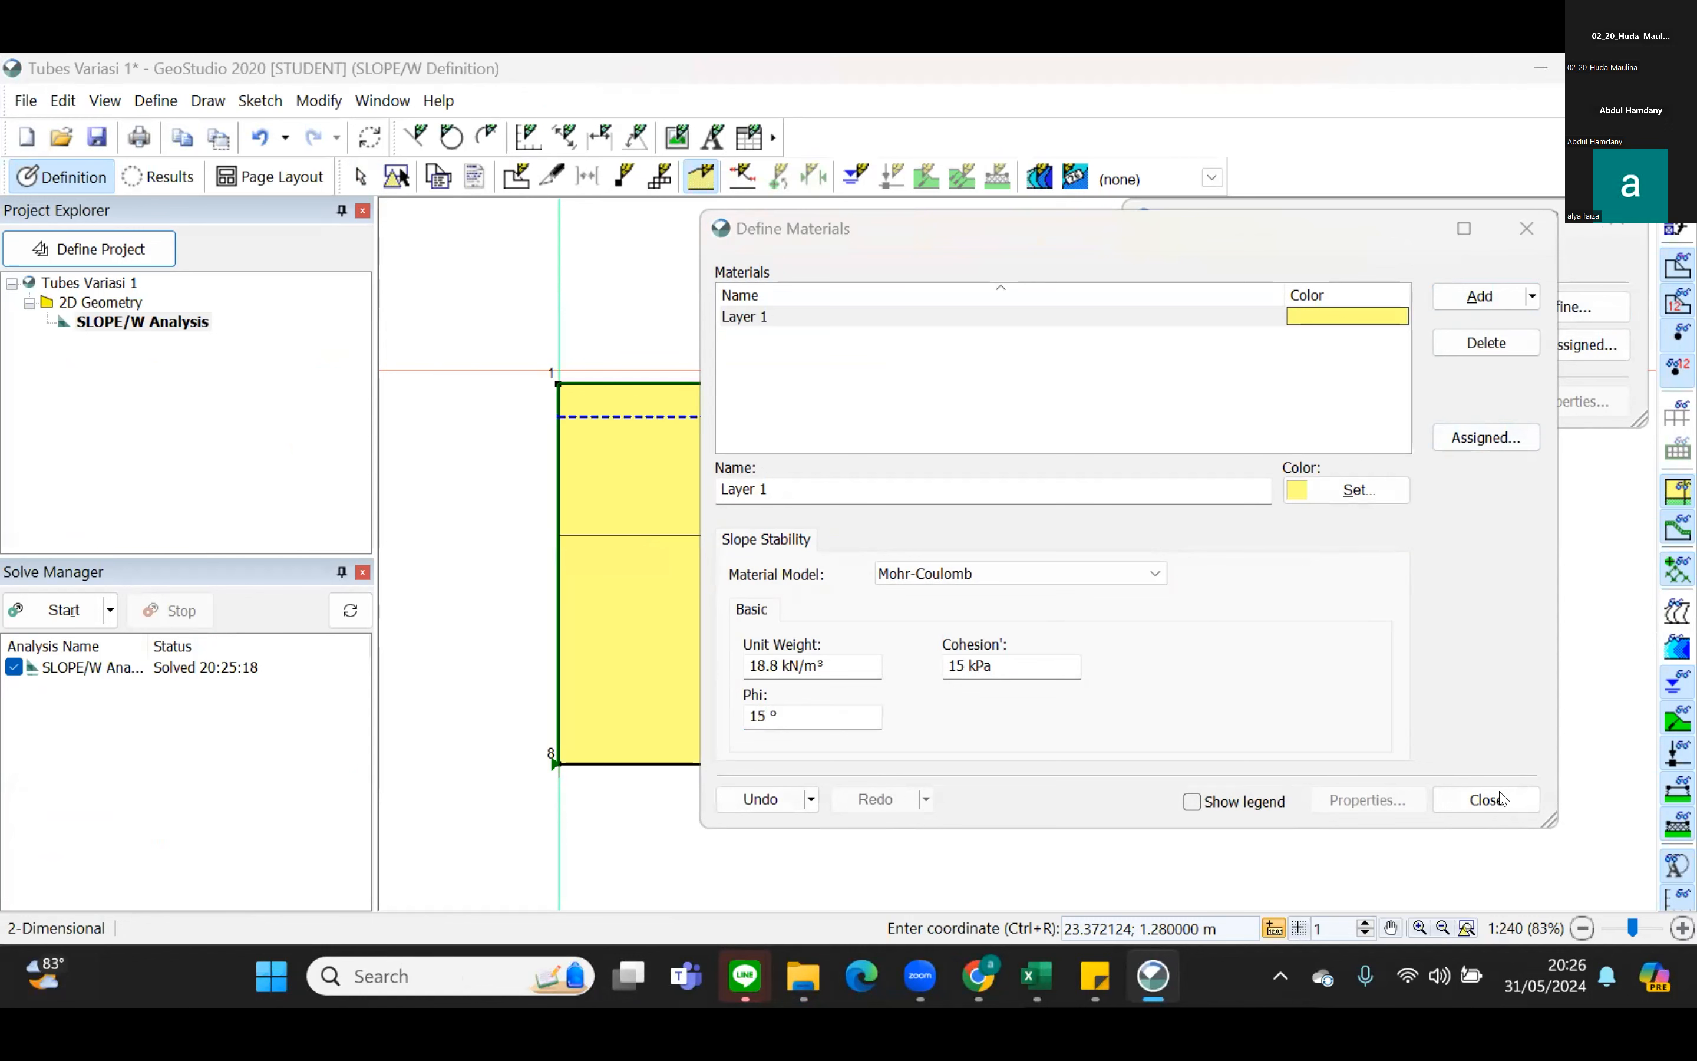
pyautogui.click(856, 714)
pyautogui.doubleClick(856, 714)
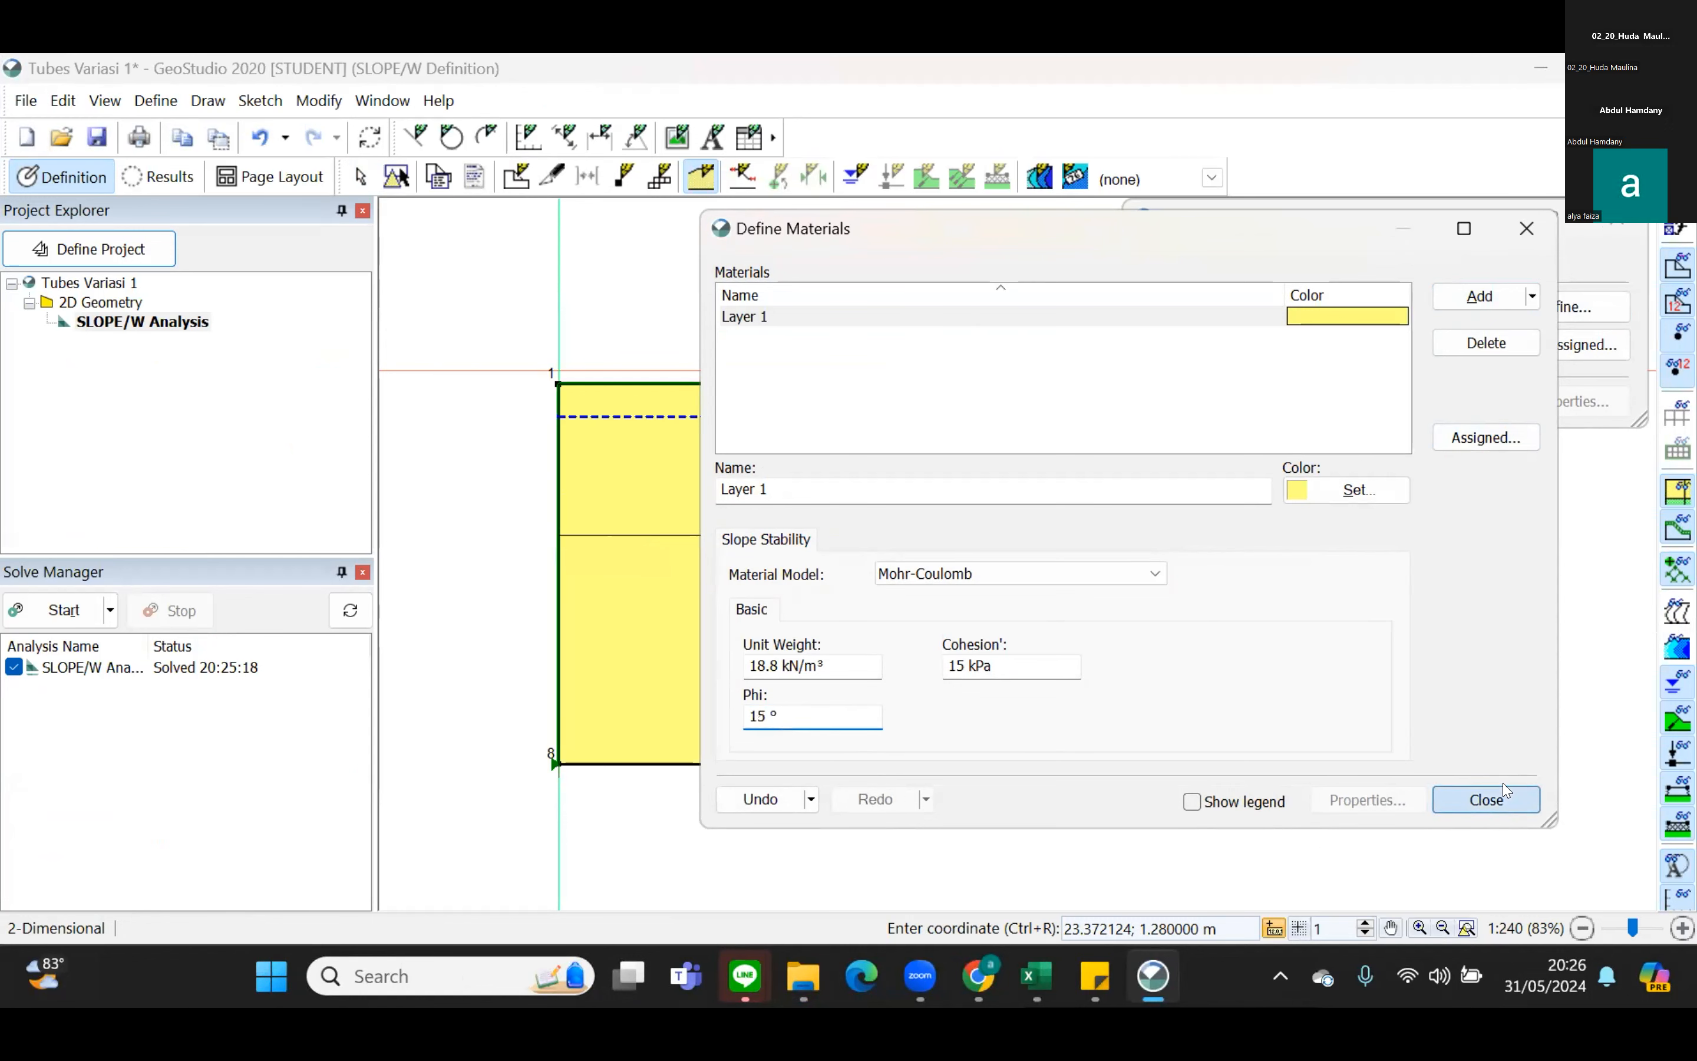
pyautogui.click(1486, 799)
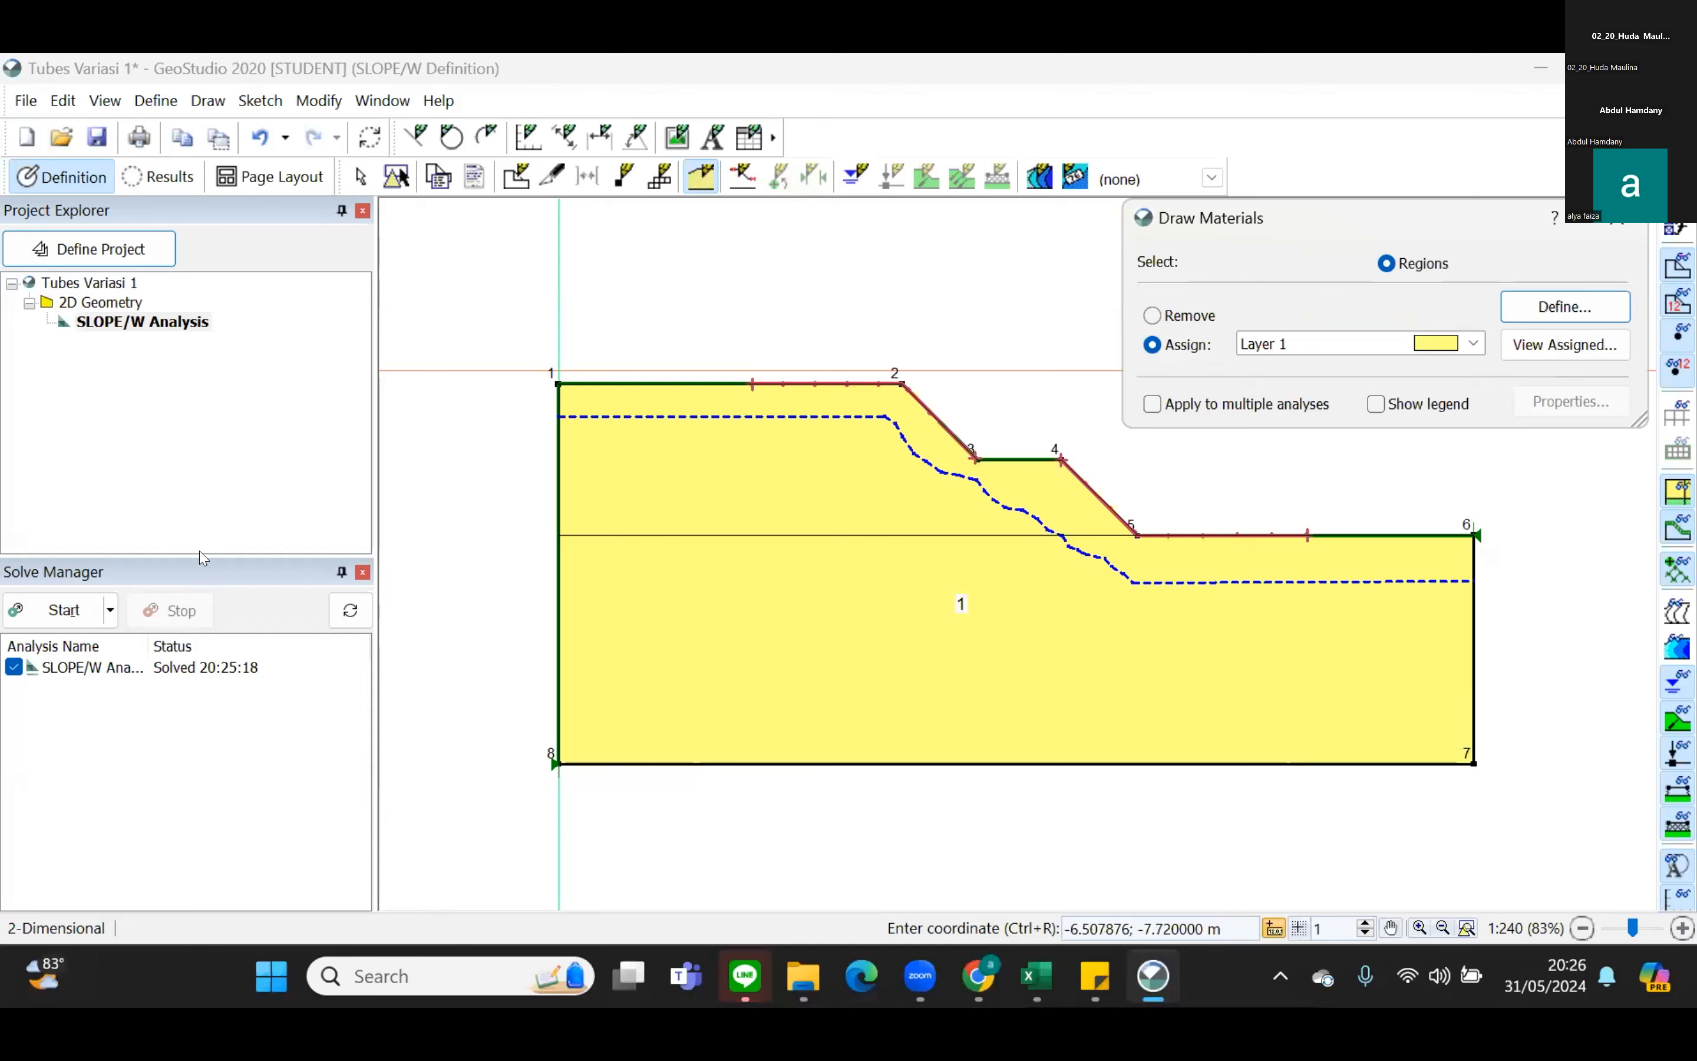
# Solve the SLOPE/W Analysis again and look through the slip surfaces' factors of safety.
pyautogui.click(39, 615)
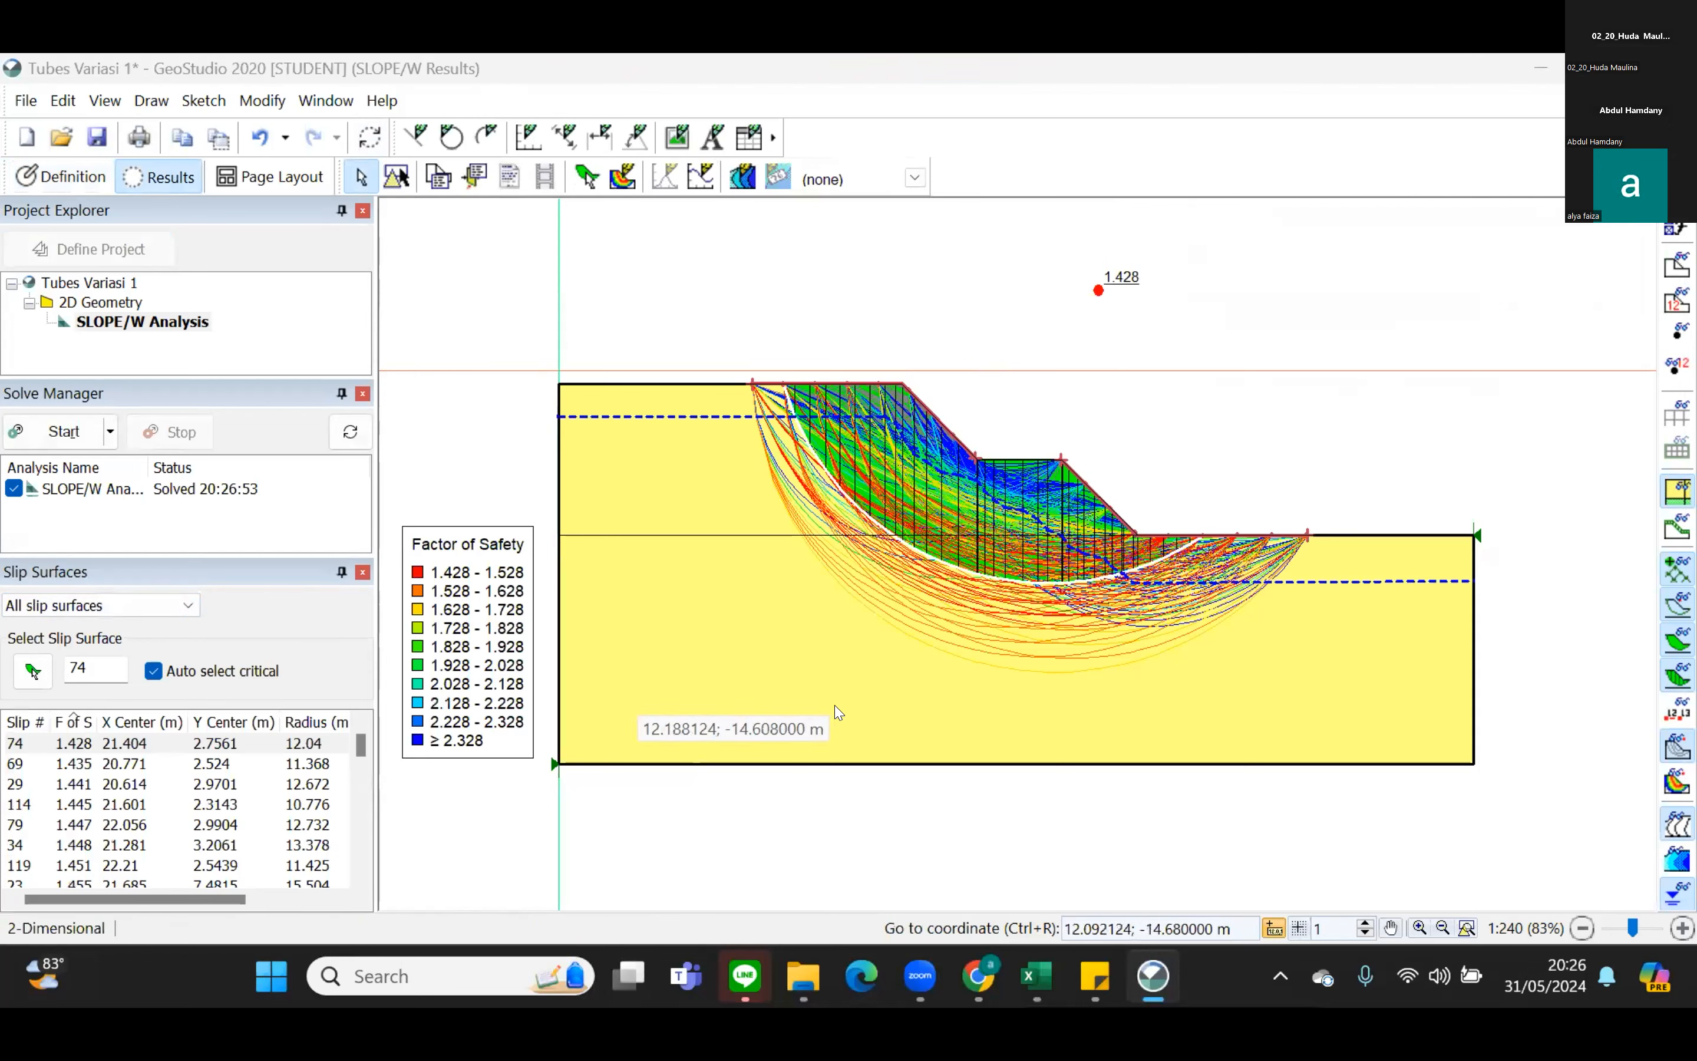
pyautogui.scroll(-3, 164, 842)
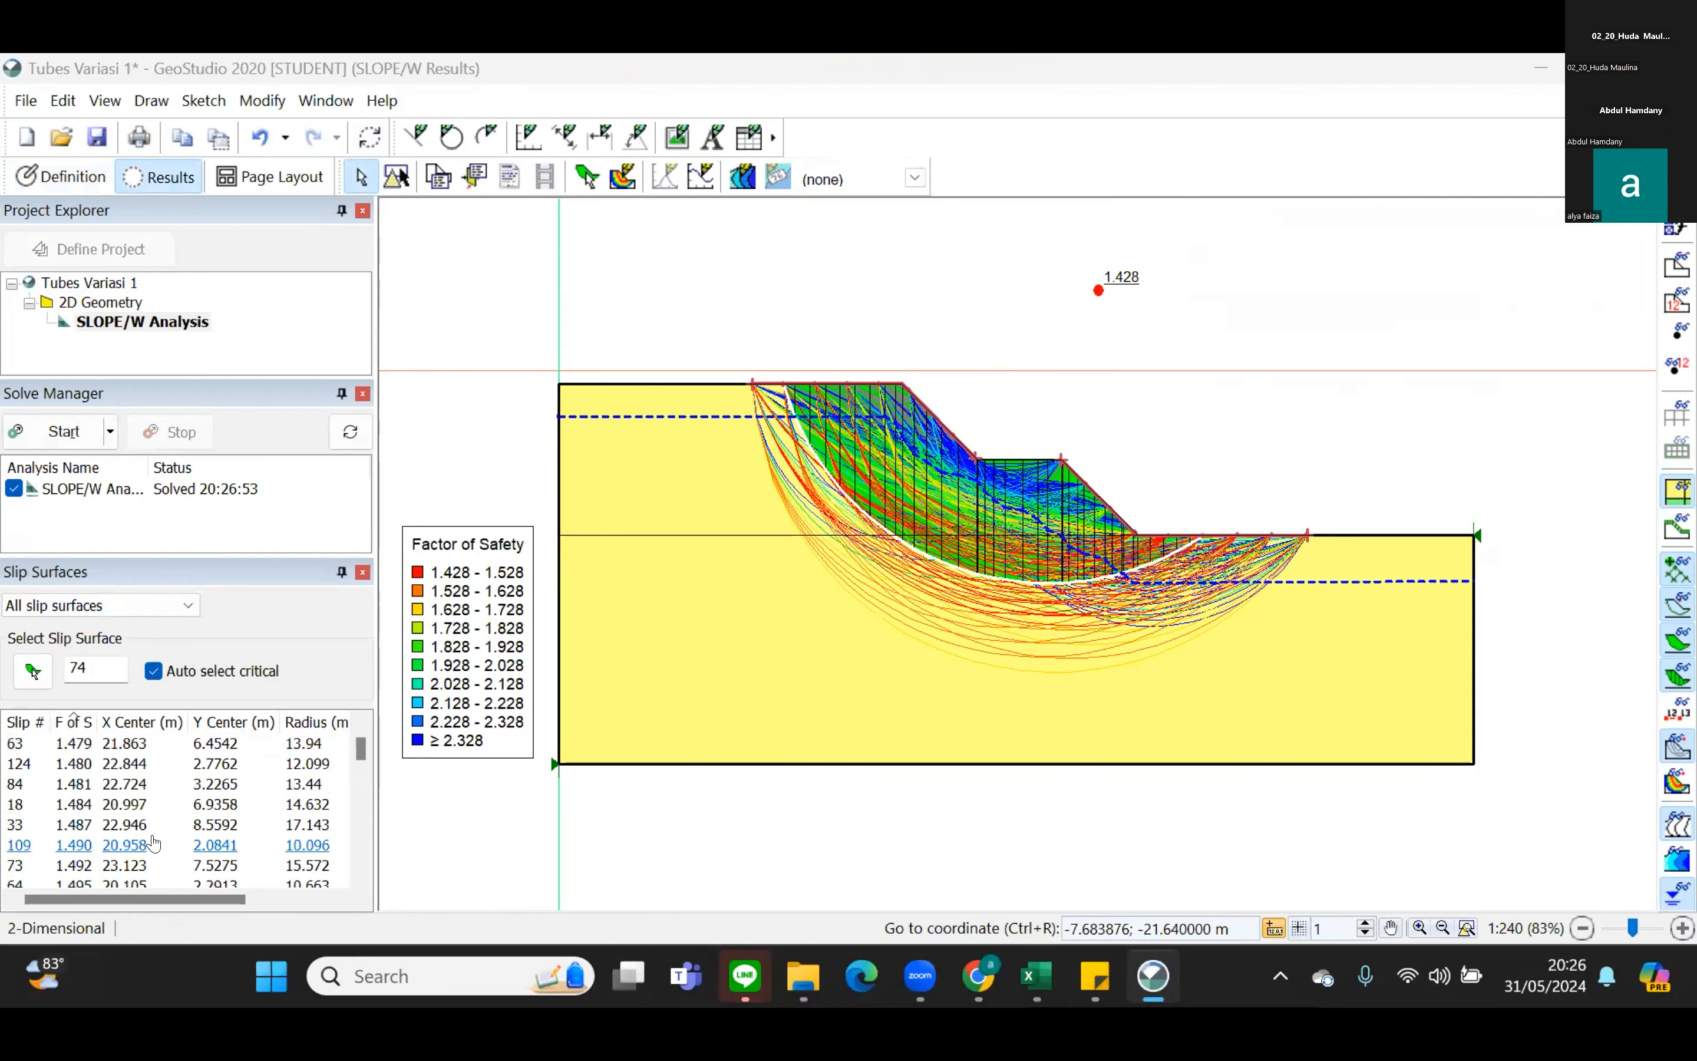
pyautogui.scroll(3, 167, 855)
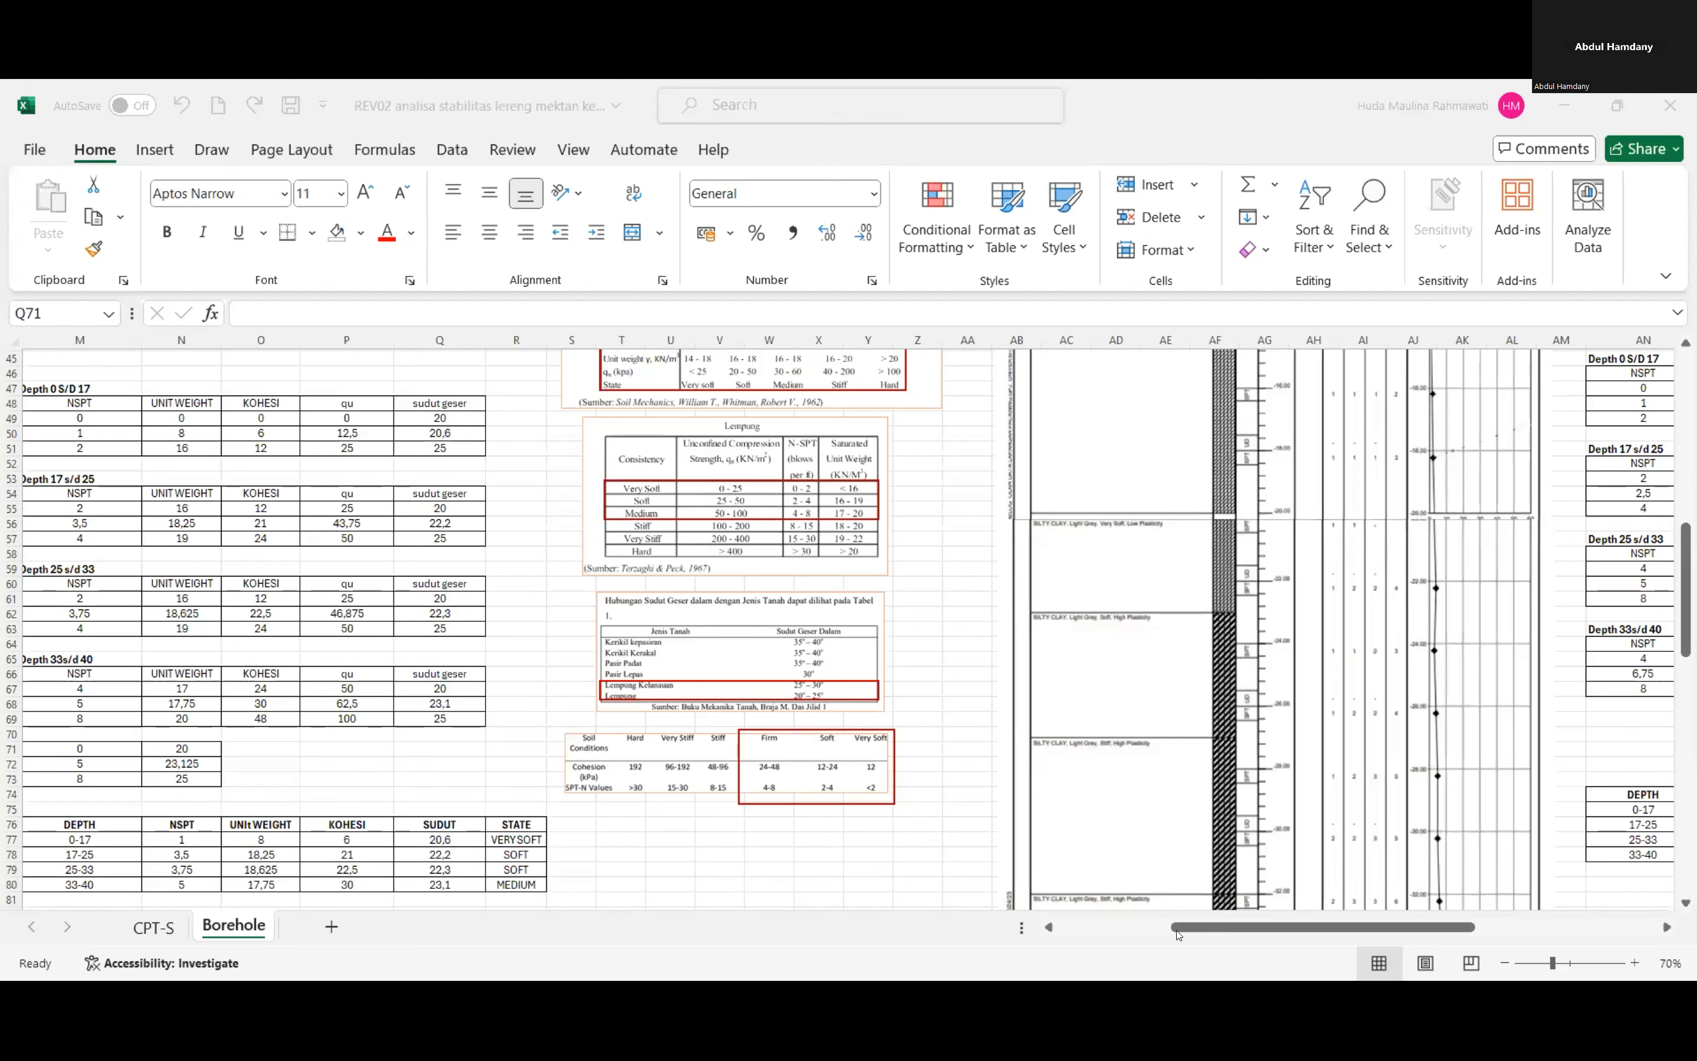
# Switch to the Excel workbook and examine the CPT-S sheet's first soil behavior type chart and its TABEL TABULASI.
pyautogui.moveTo(1177, 931); pyautogui.dragTo(1055, 921)
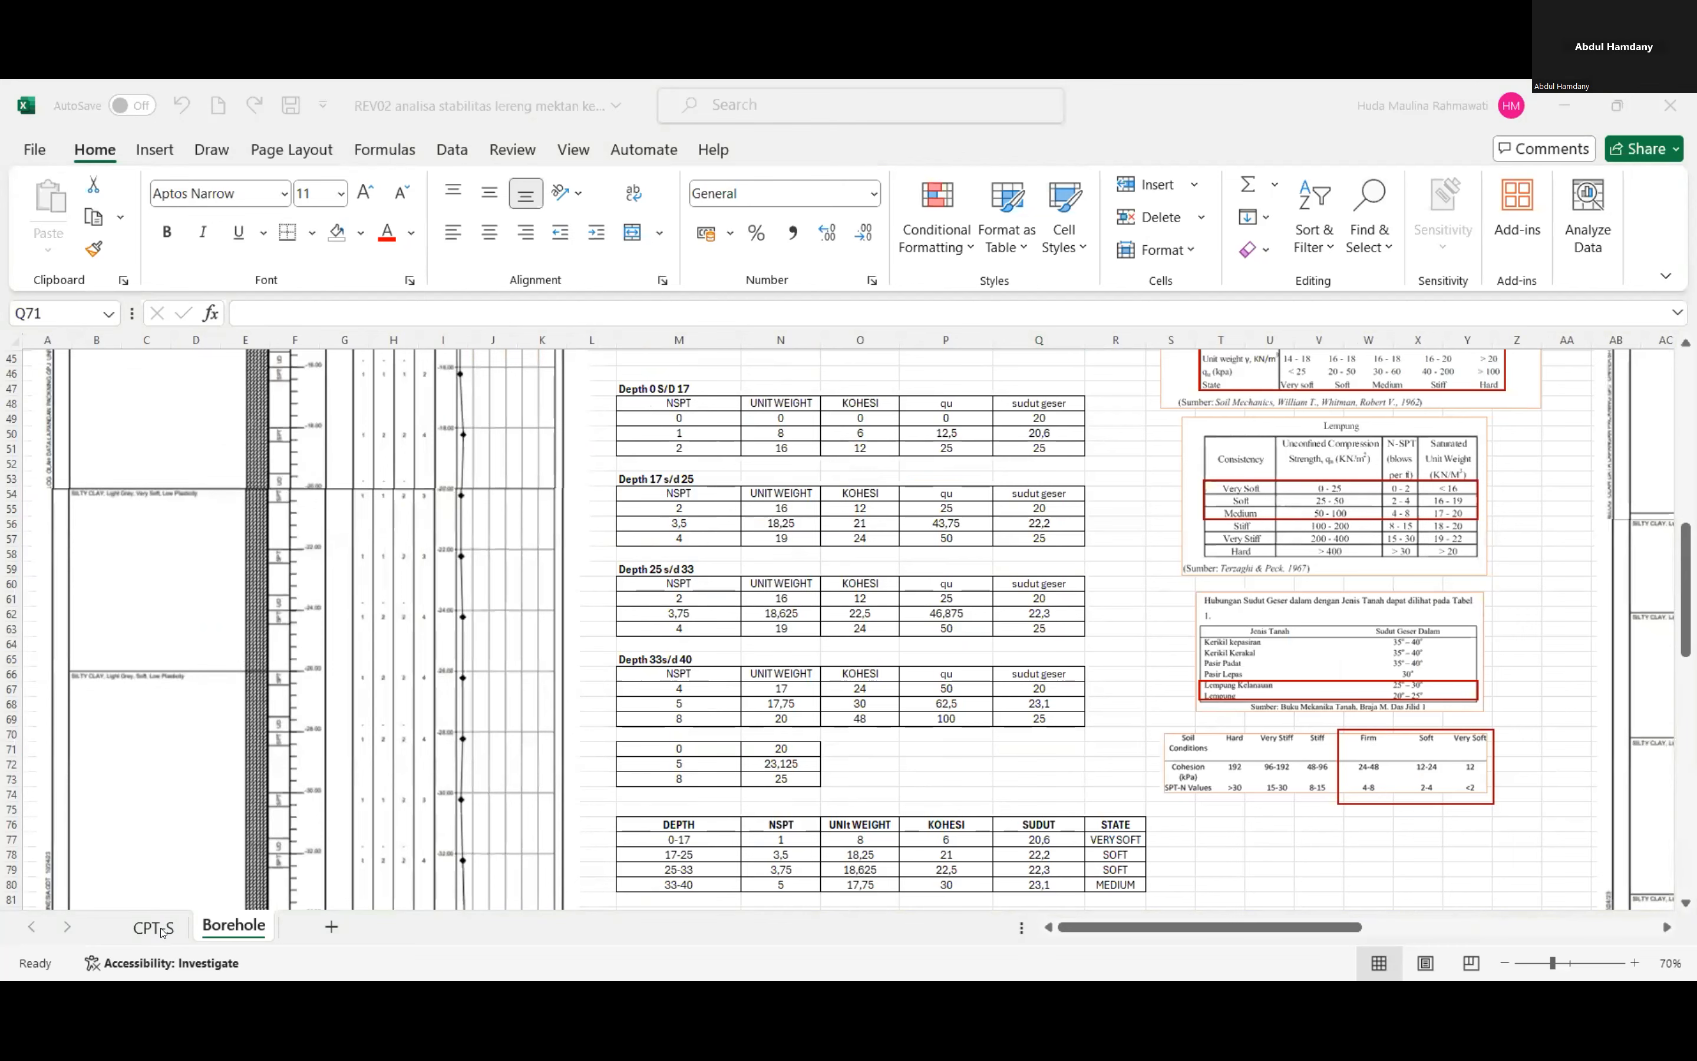
pyautogui.click(162, 932)
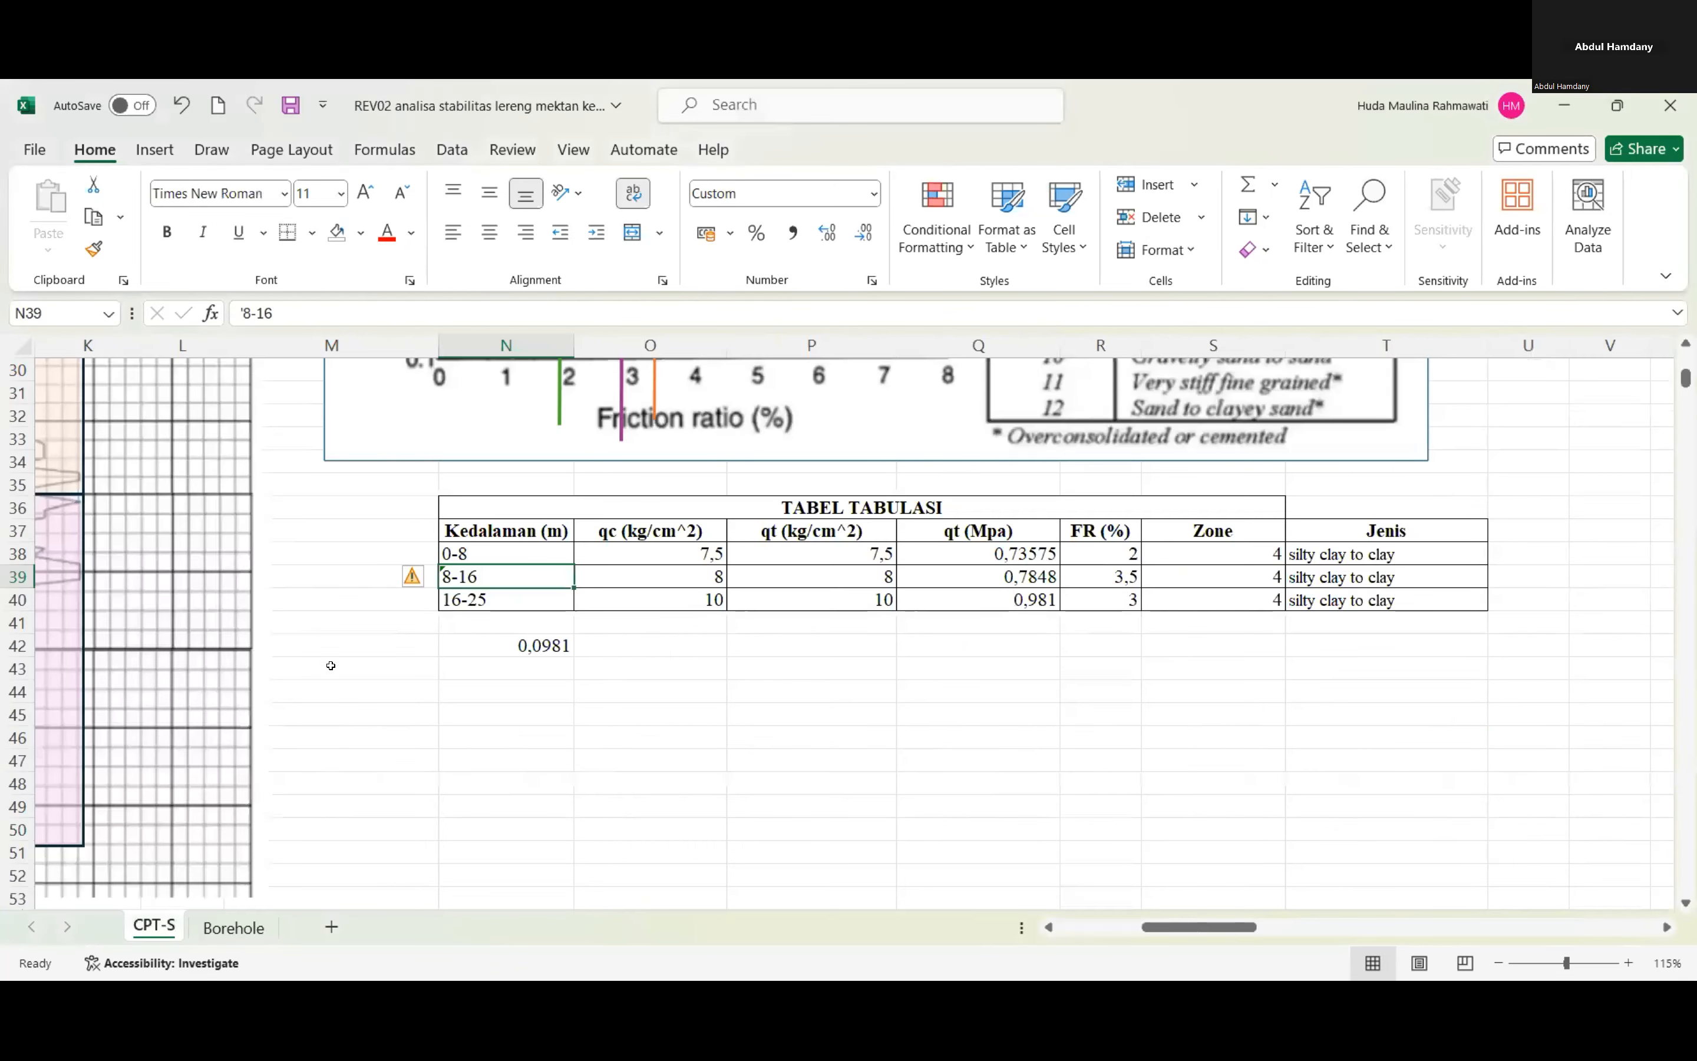
pyautogui.scroll(8, 421, 695)
pyautogui.scroll(-1, 393, 698)
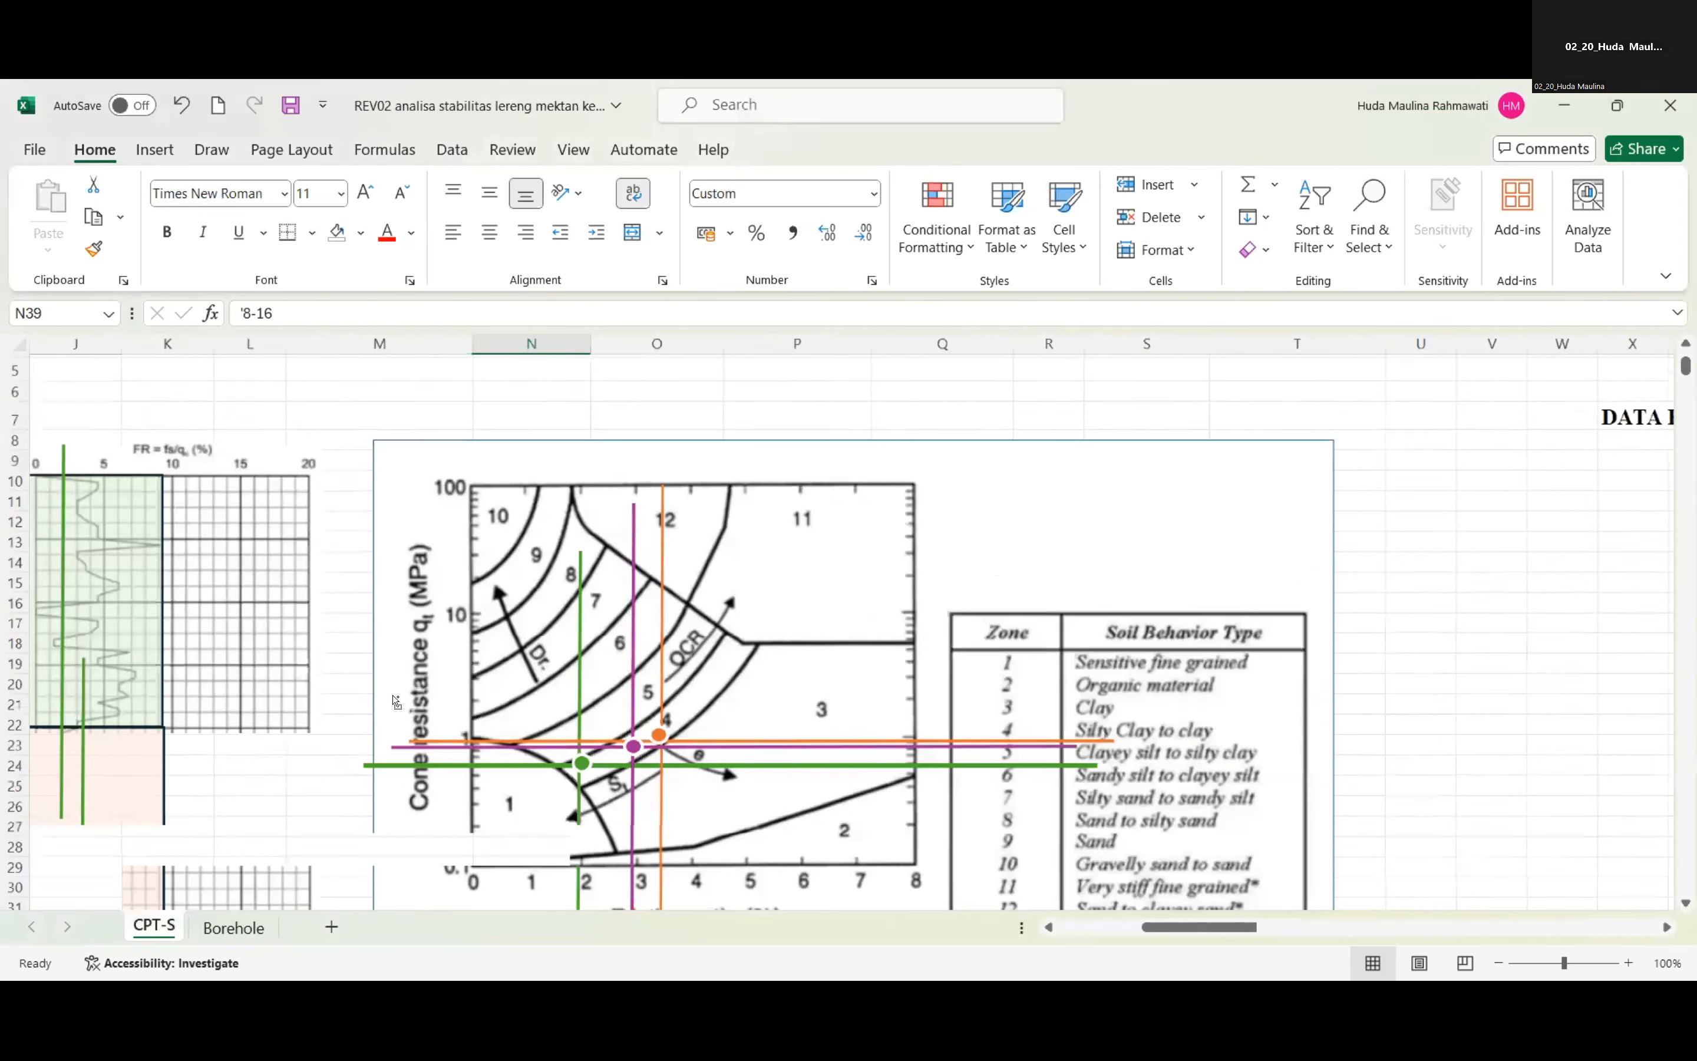
pyautogui.scroll(3, 351, 572)
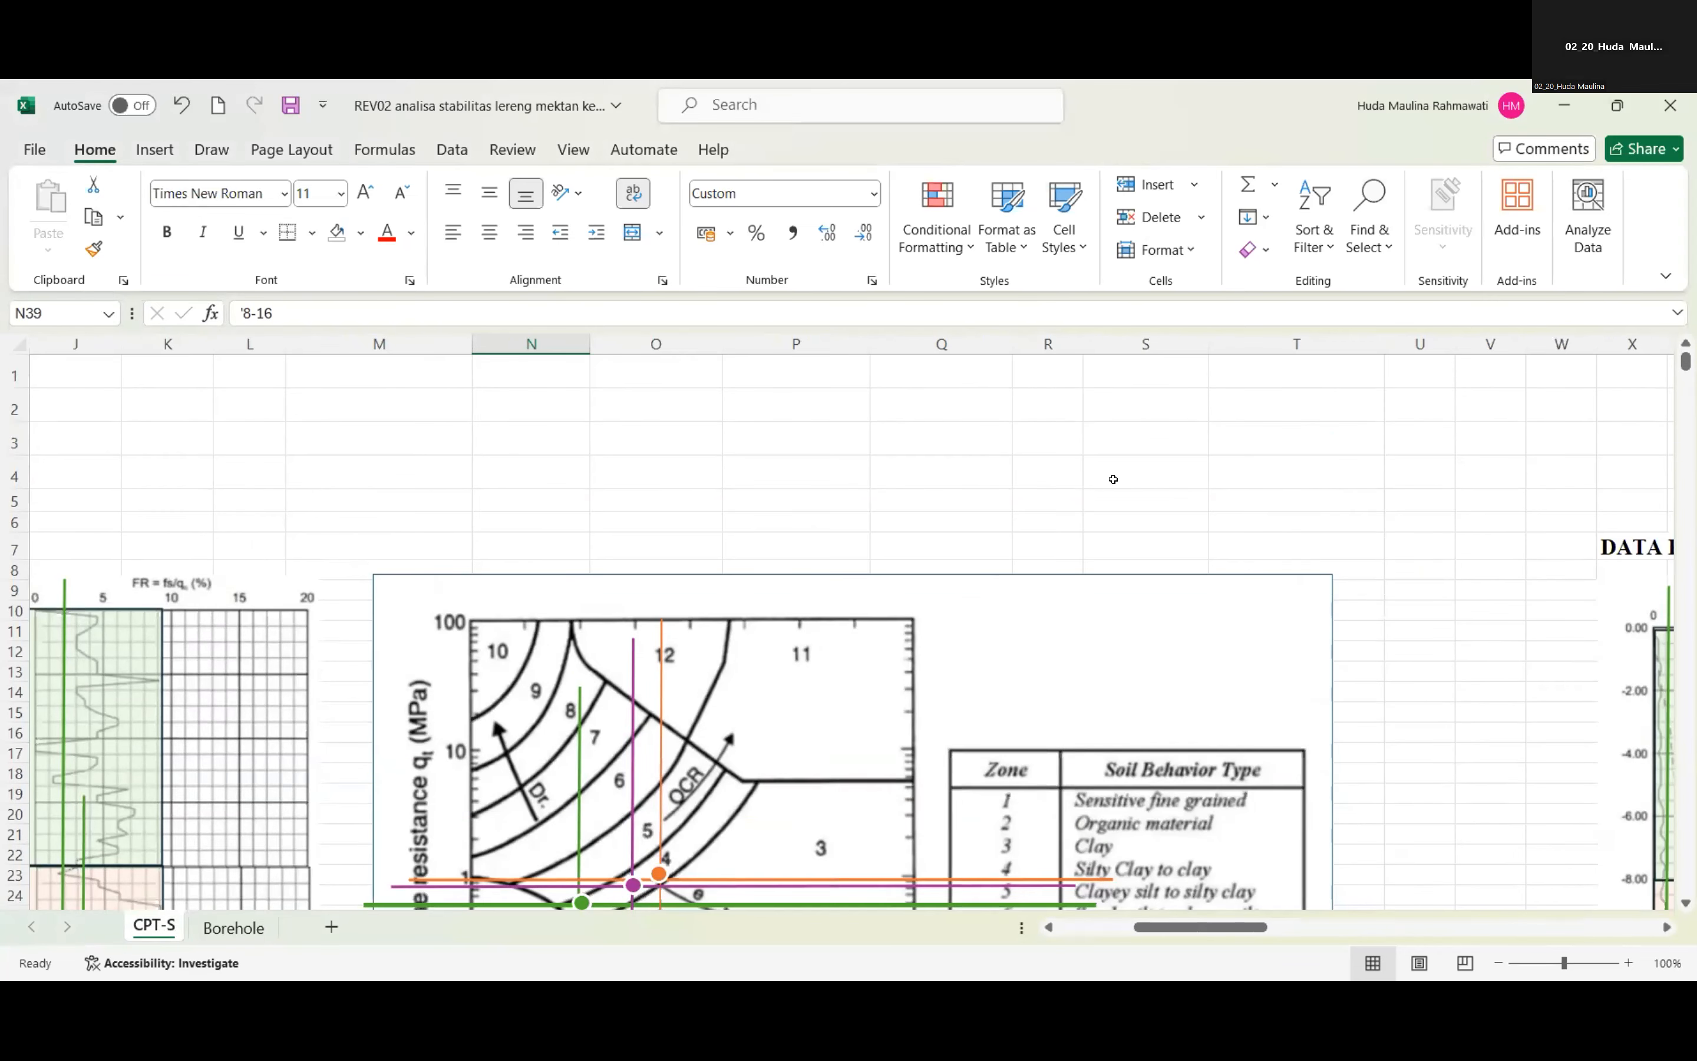
pyautogui.scroll(-5, 1178, 842)
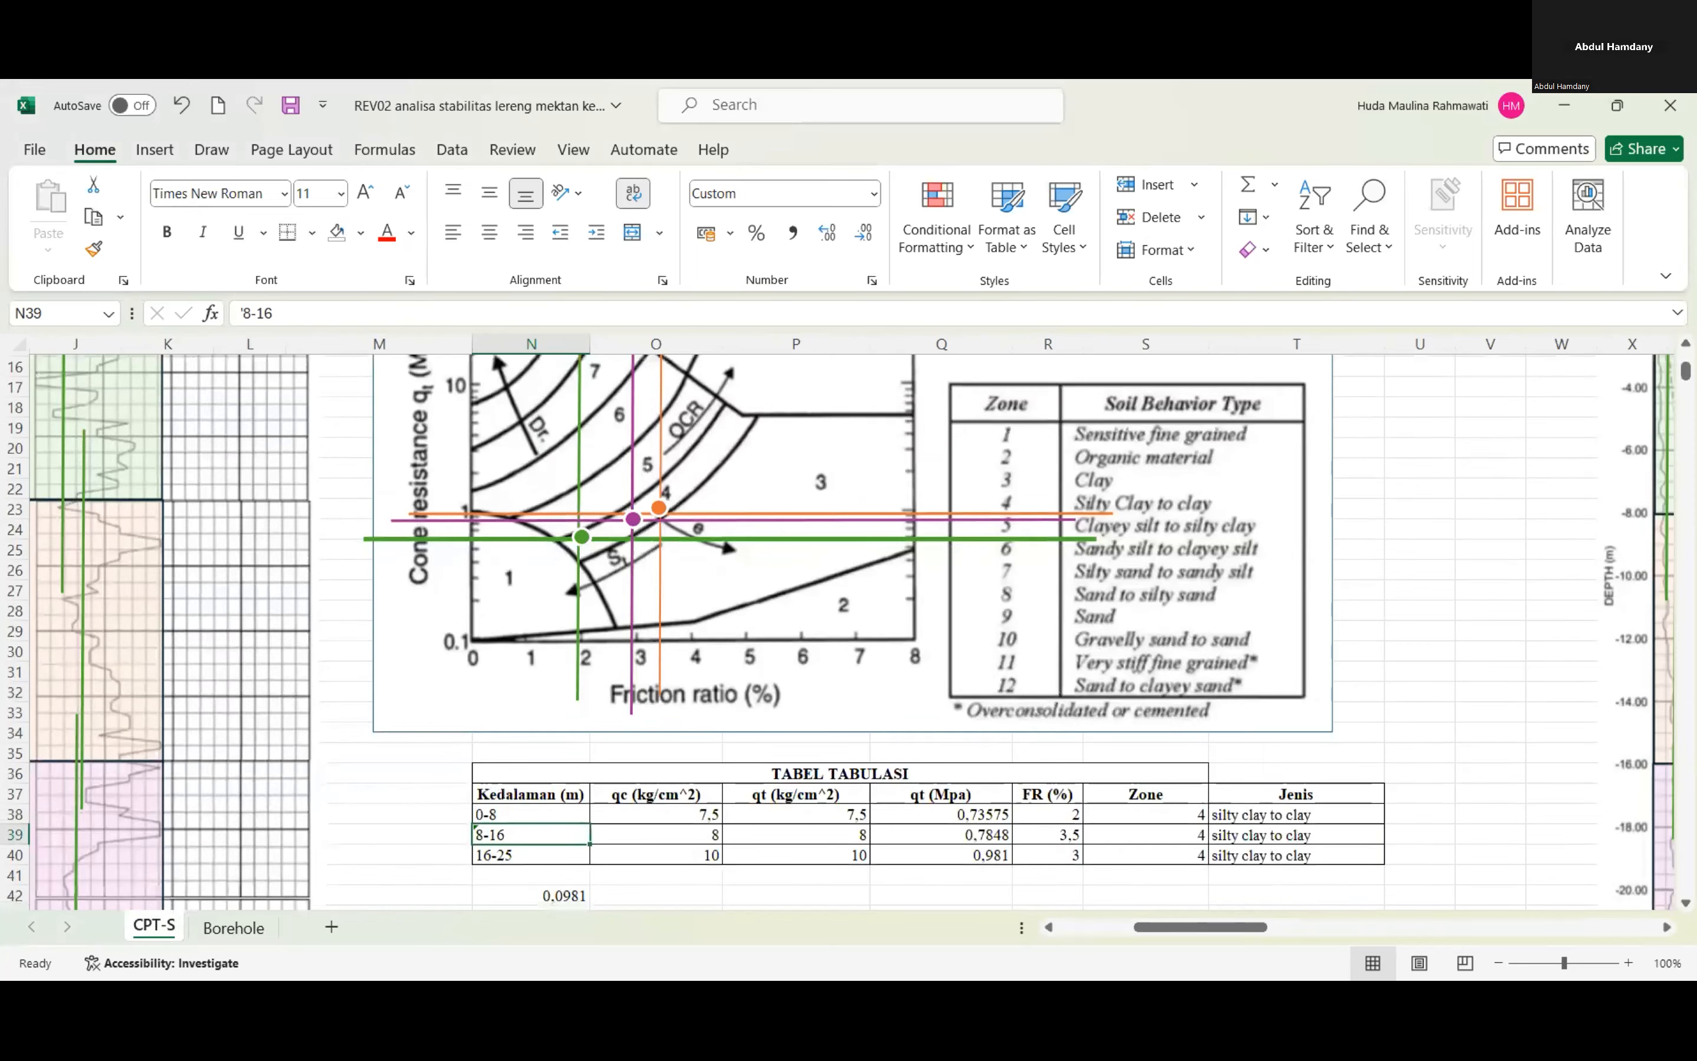
pyautogui.moveTo(1178, 928)
pyautogui.mouseDown()
pyautogui.moveTo(1123, 932)
pyautogui.moveTo(1173, 933)
pyautogui.mouseUp()
pyautogui.scroll(-3, 974, 659)
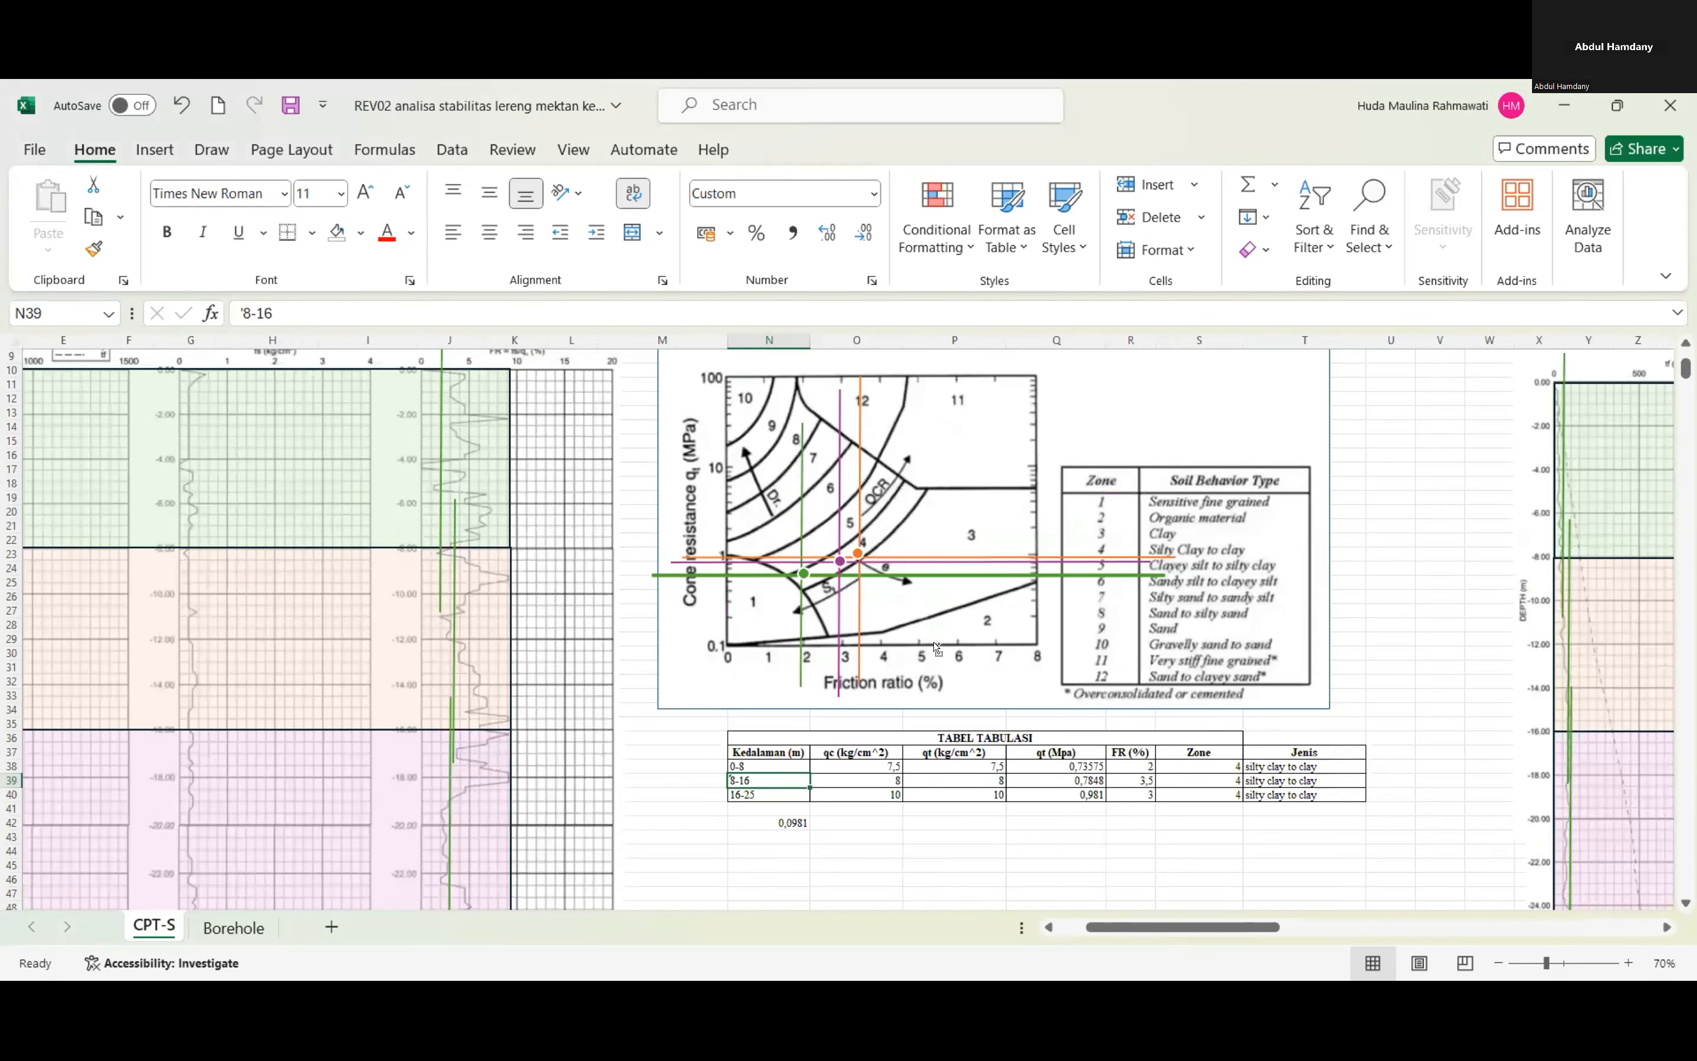
# Compare the first CPT sounding's layers, zones and soil types with those tabulated for the second sounding.
pyautogui.scroll(-2, 934, 644)
pyautogui.hscroll(-2, 233, 361)
pyautogui.scroll(-1, 189, 429)
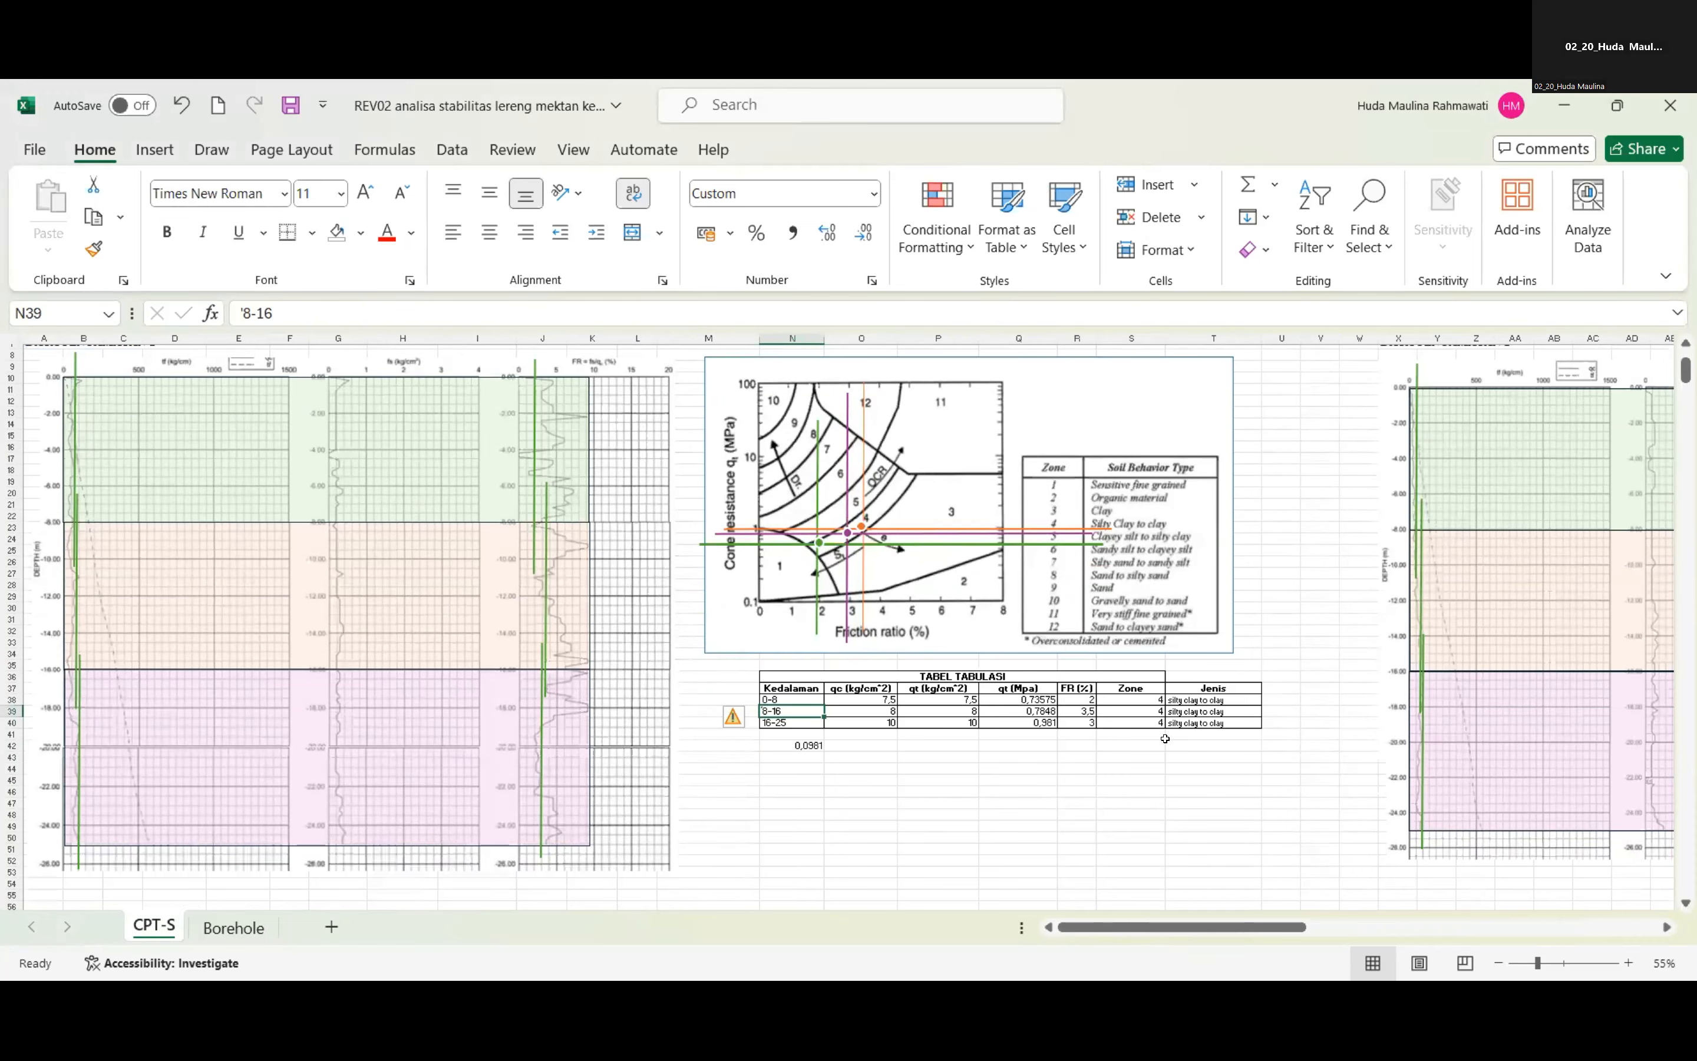
pyautogui.scroll(2, 1162, 730)
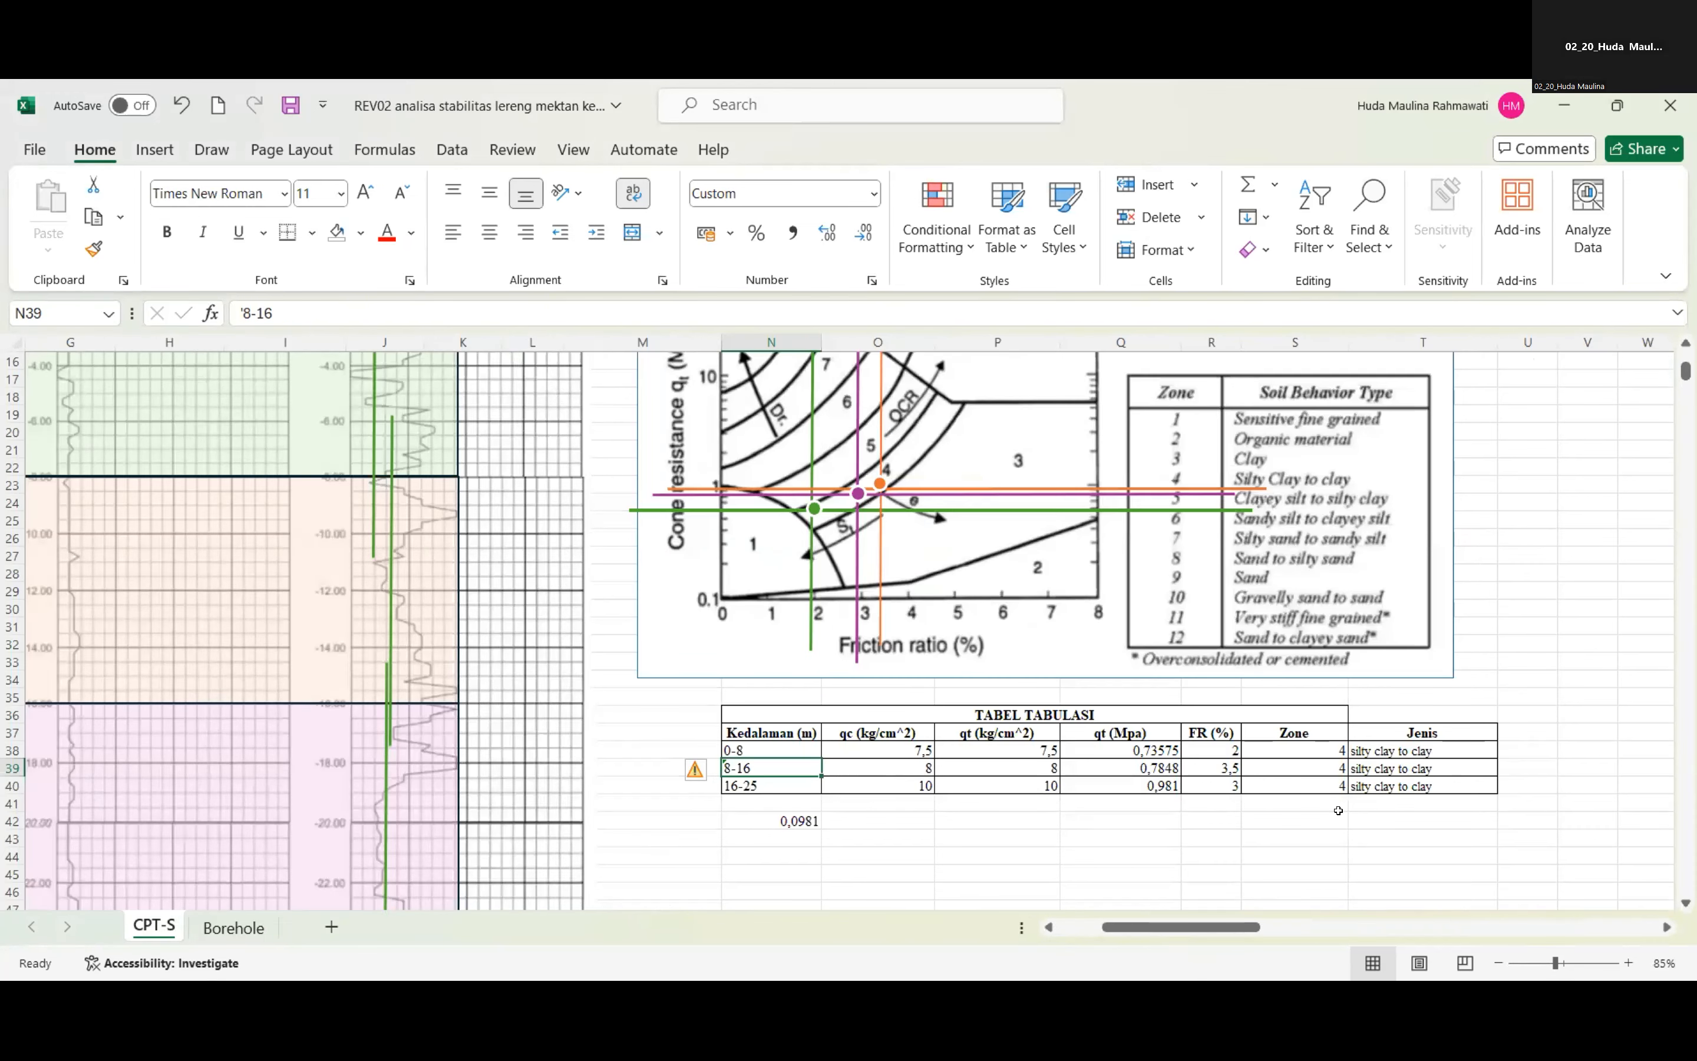
pyautogui.moveTo(1231, 927); pyautogui.dragTo(1455, 927)
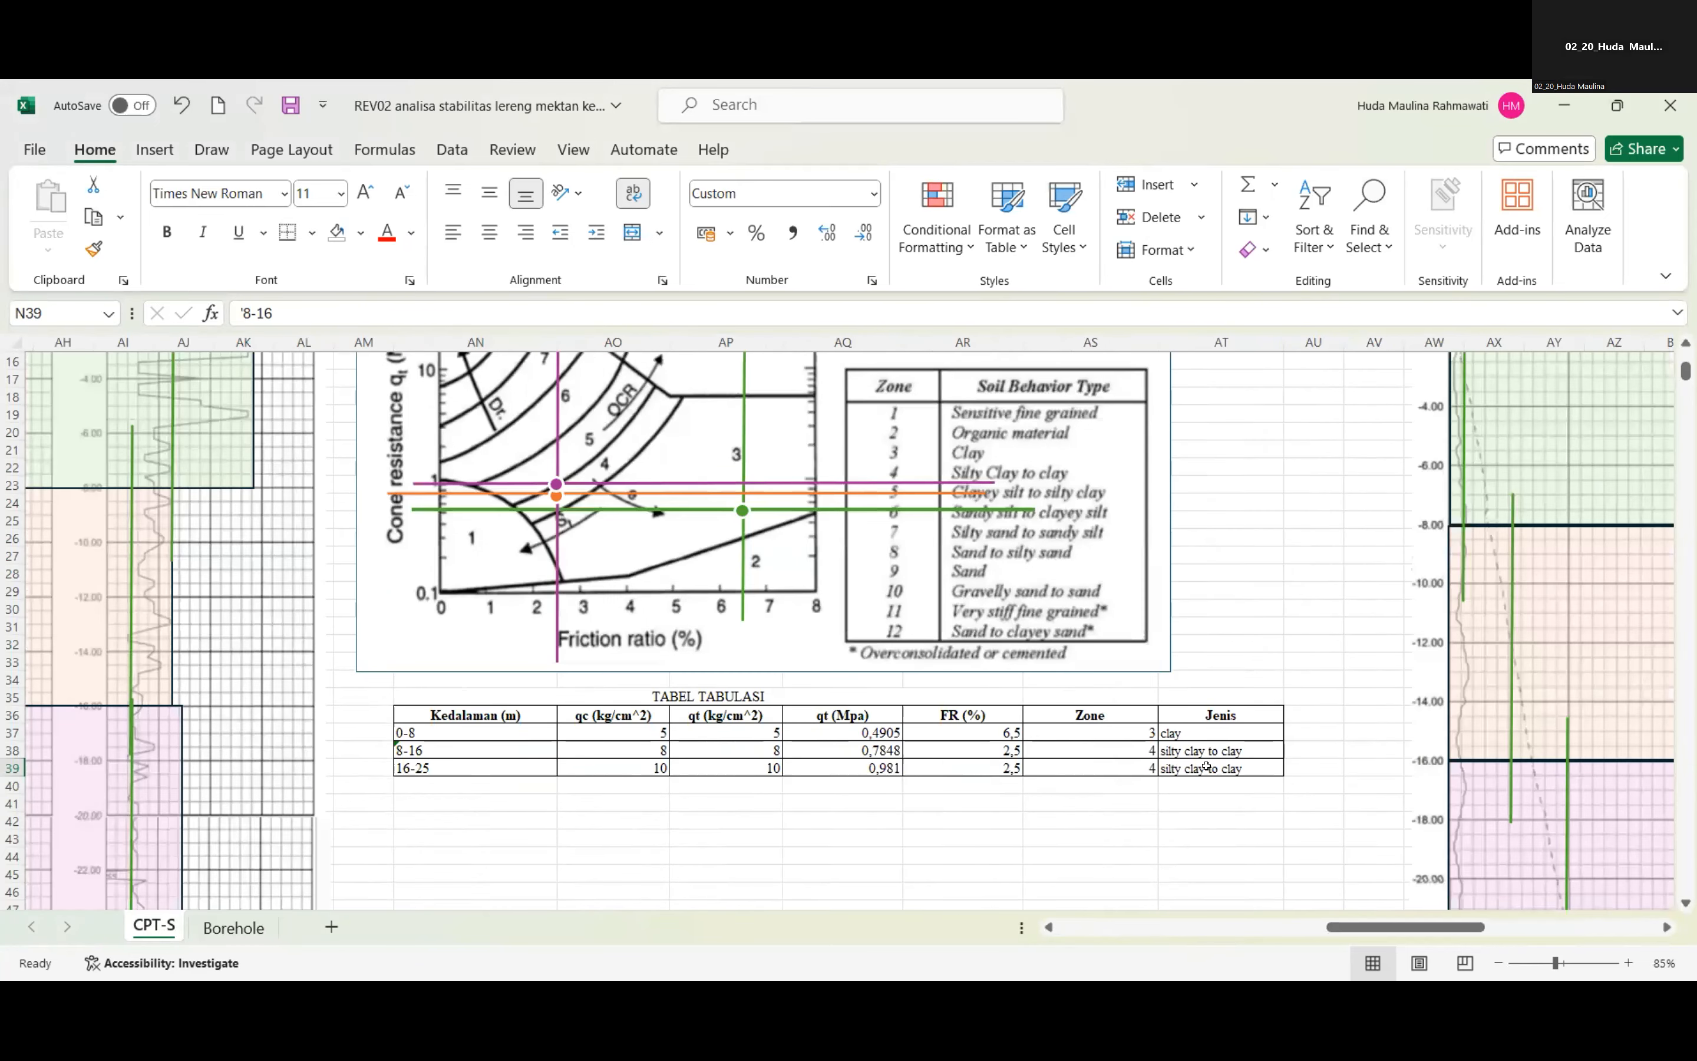
pyautogui.moveTo(1331, 927); pyautogui.dragTo(1094, 927)
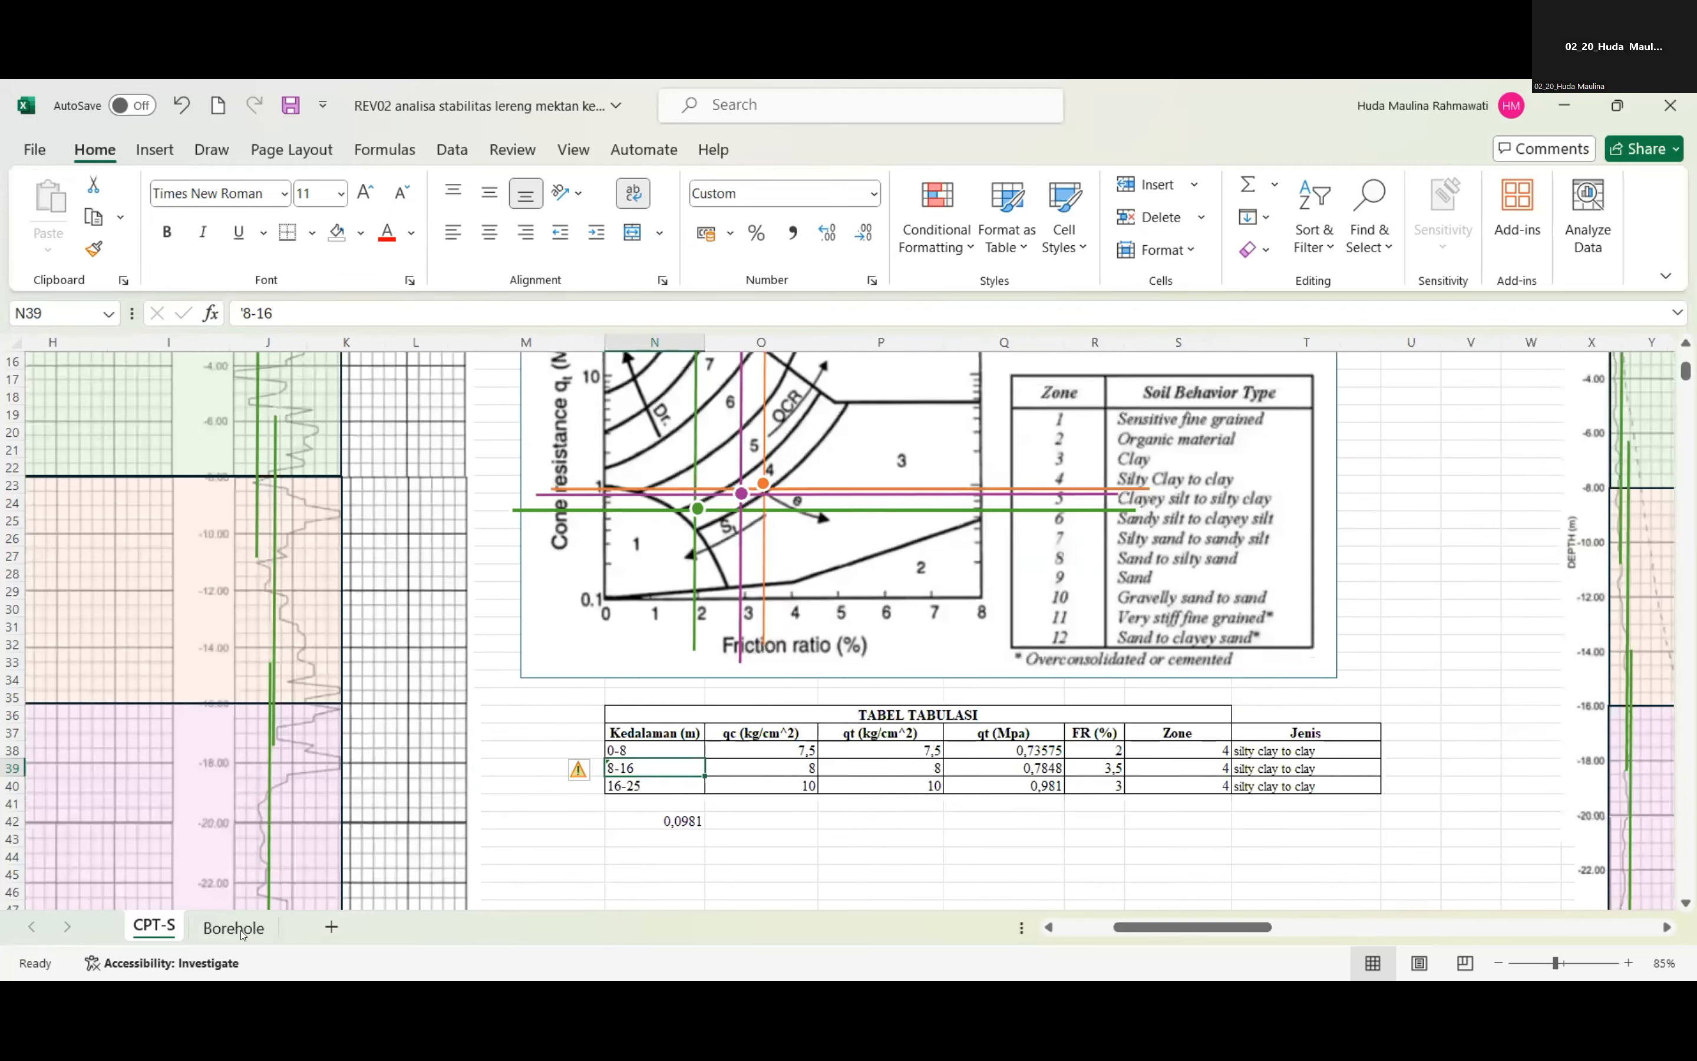
# Compare the CPT-S classification with the DATA PENGAMATAN 1 log and N-value table on the Borehole sheet.
pyautogui.click(234, 927)
pyautogui.scroll(12, 660, 620)
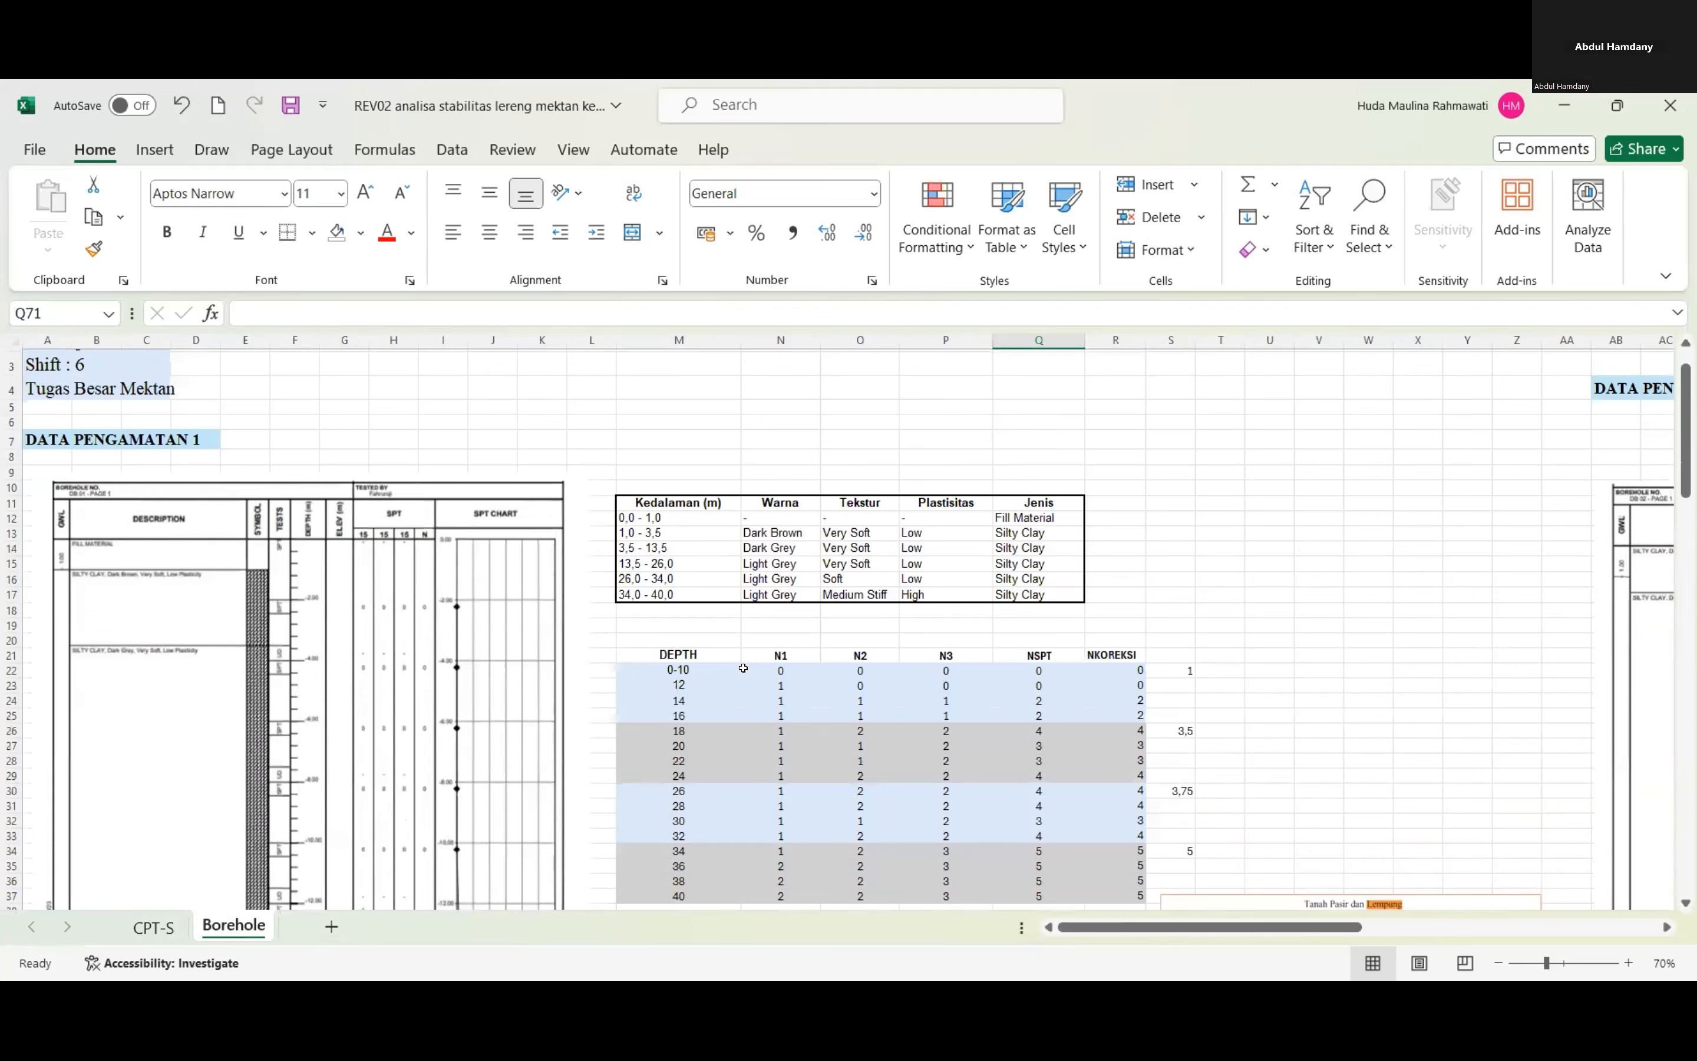
pyautogui.click(175, 924)
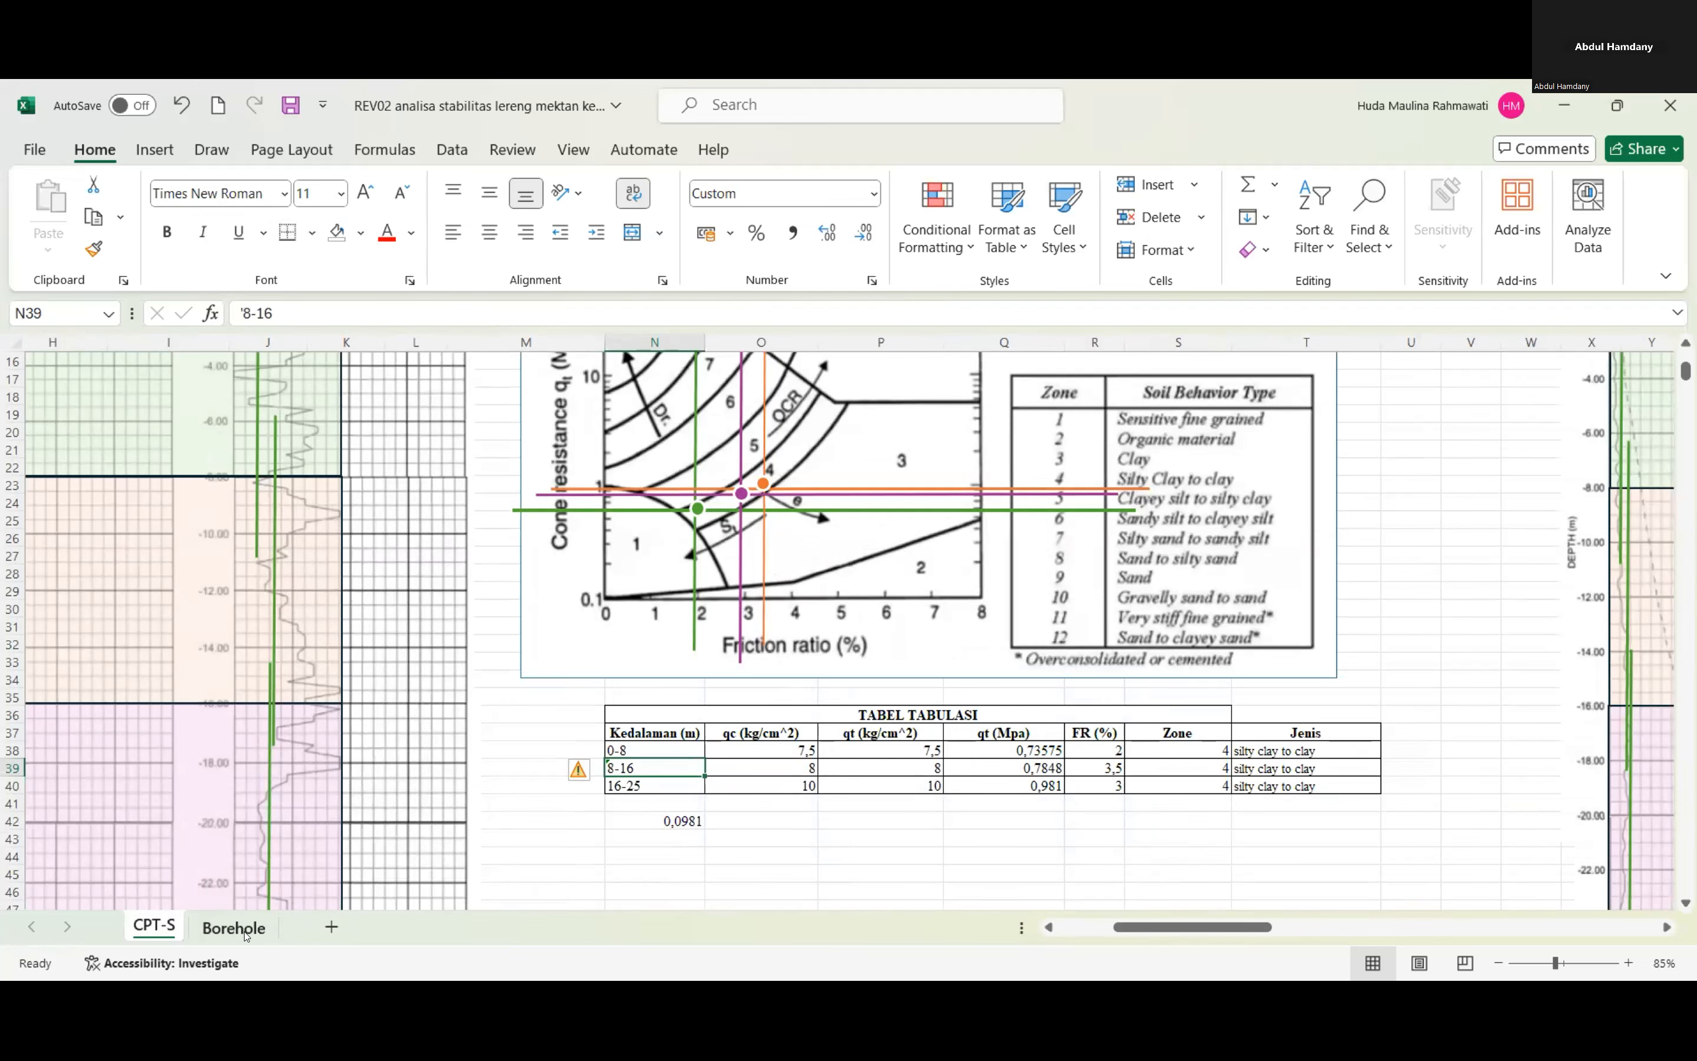
pyautogui.click(247, 935)
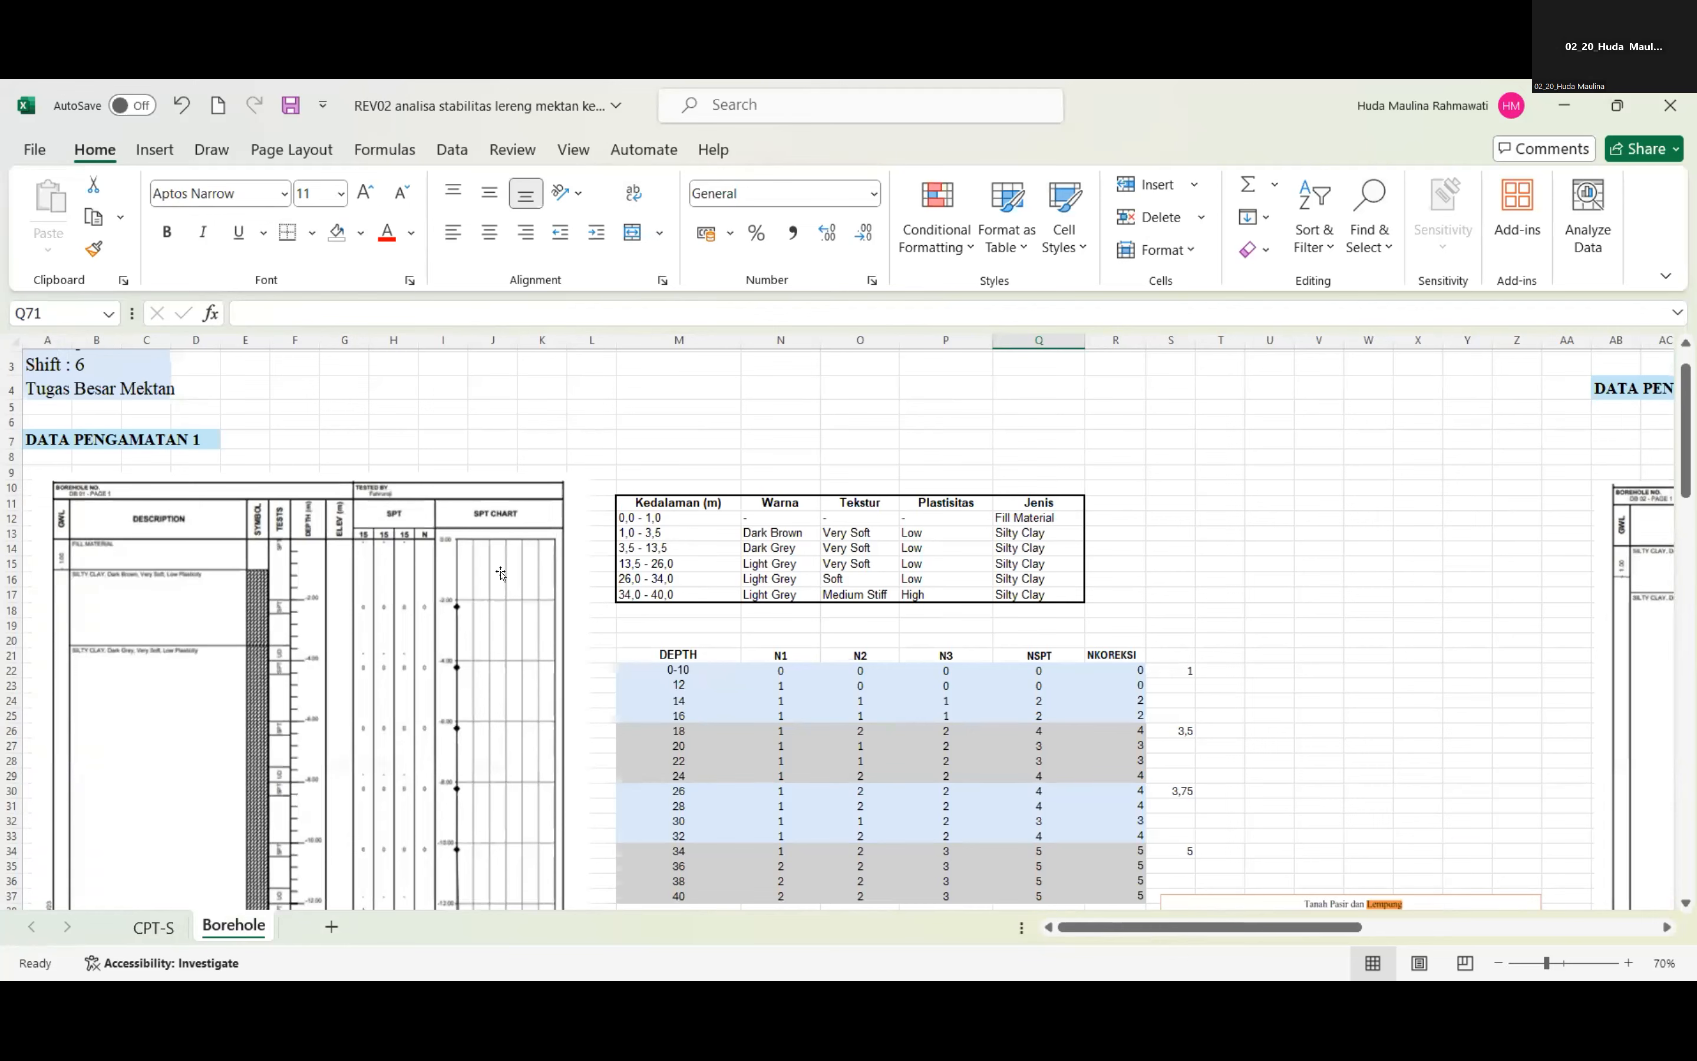
pyautogui.scroll(-1, 339, 561)
pyautogui.scroll(-1, 336, 565)
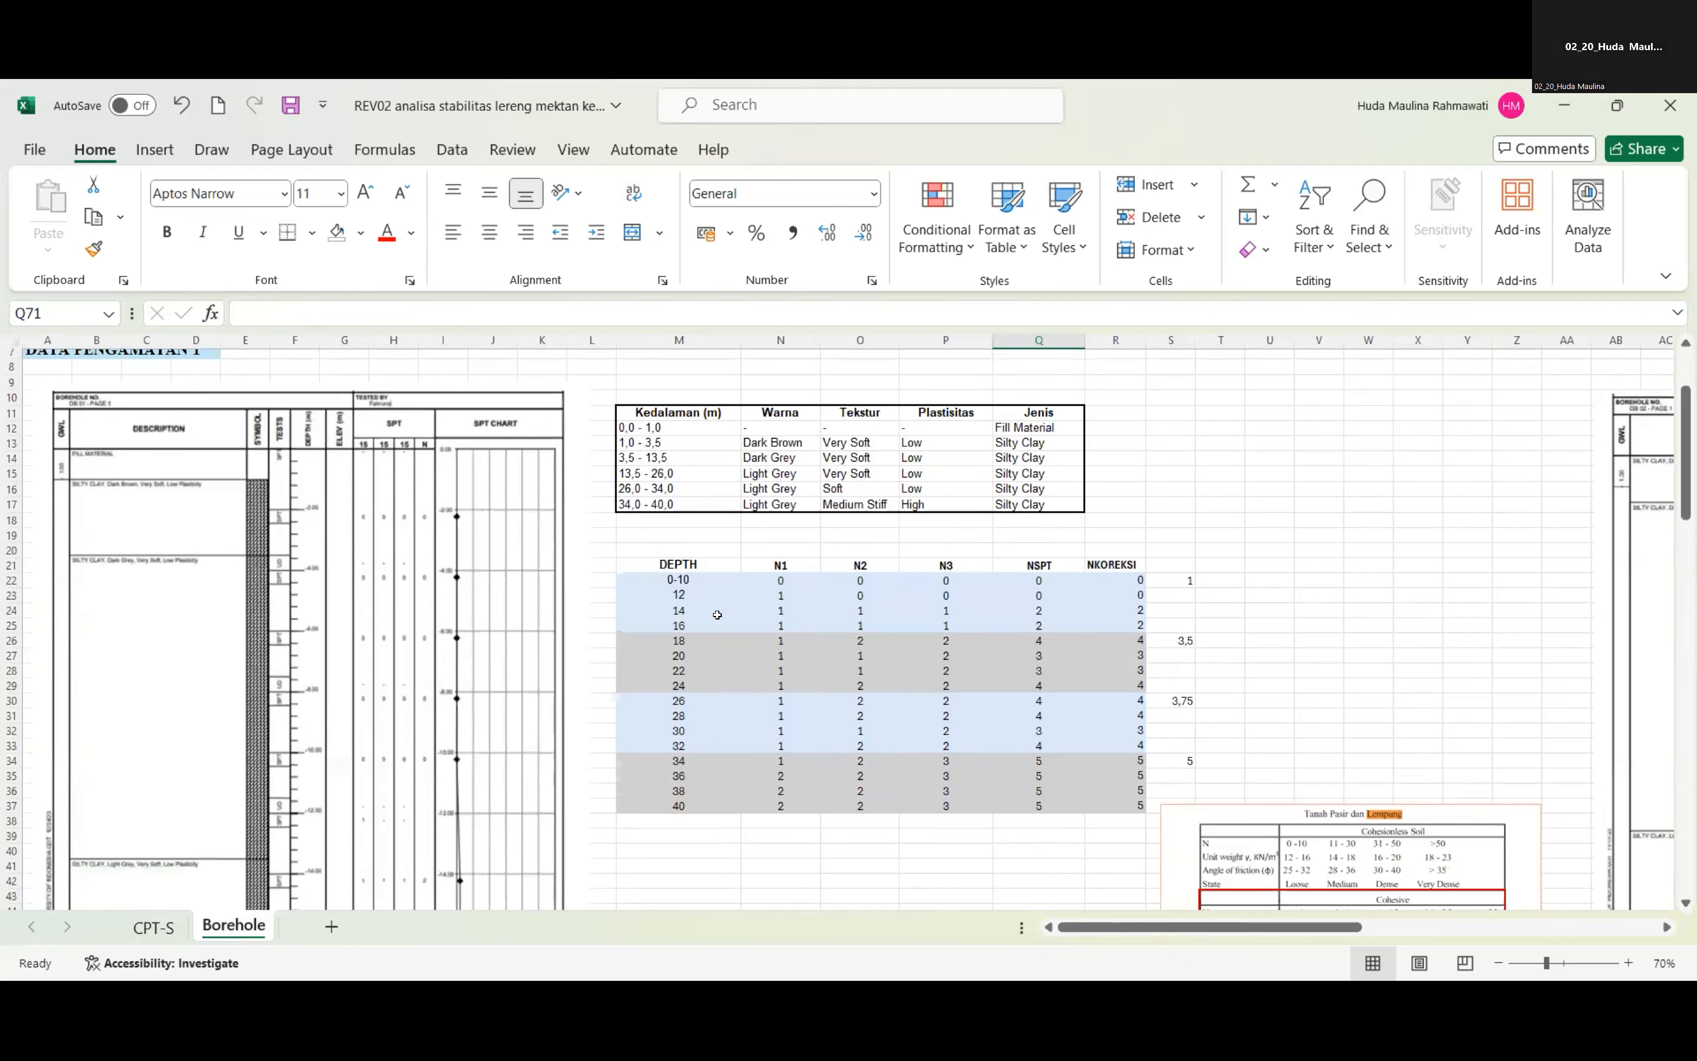
pyautogui.scroll(2, 237, 519)
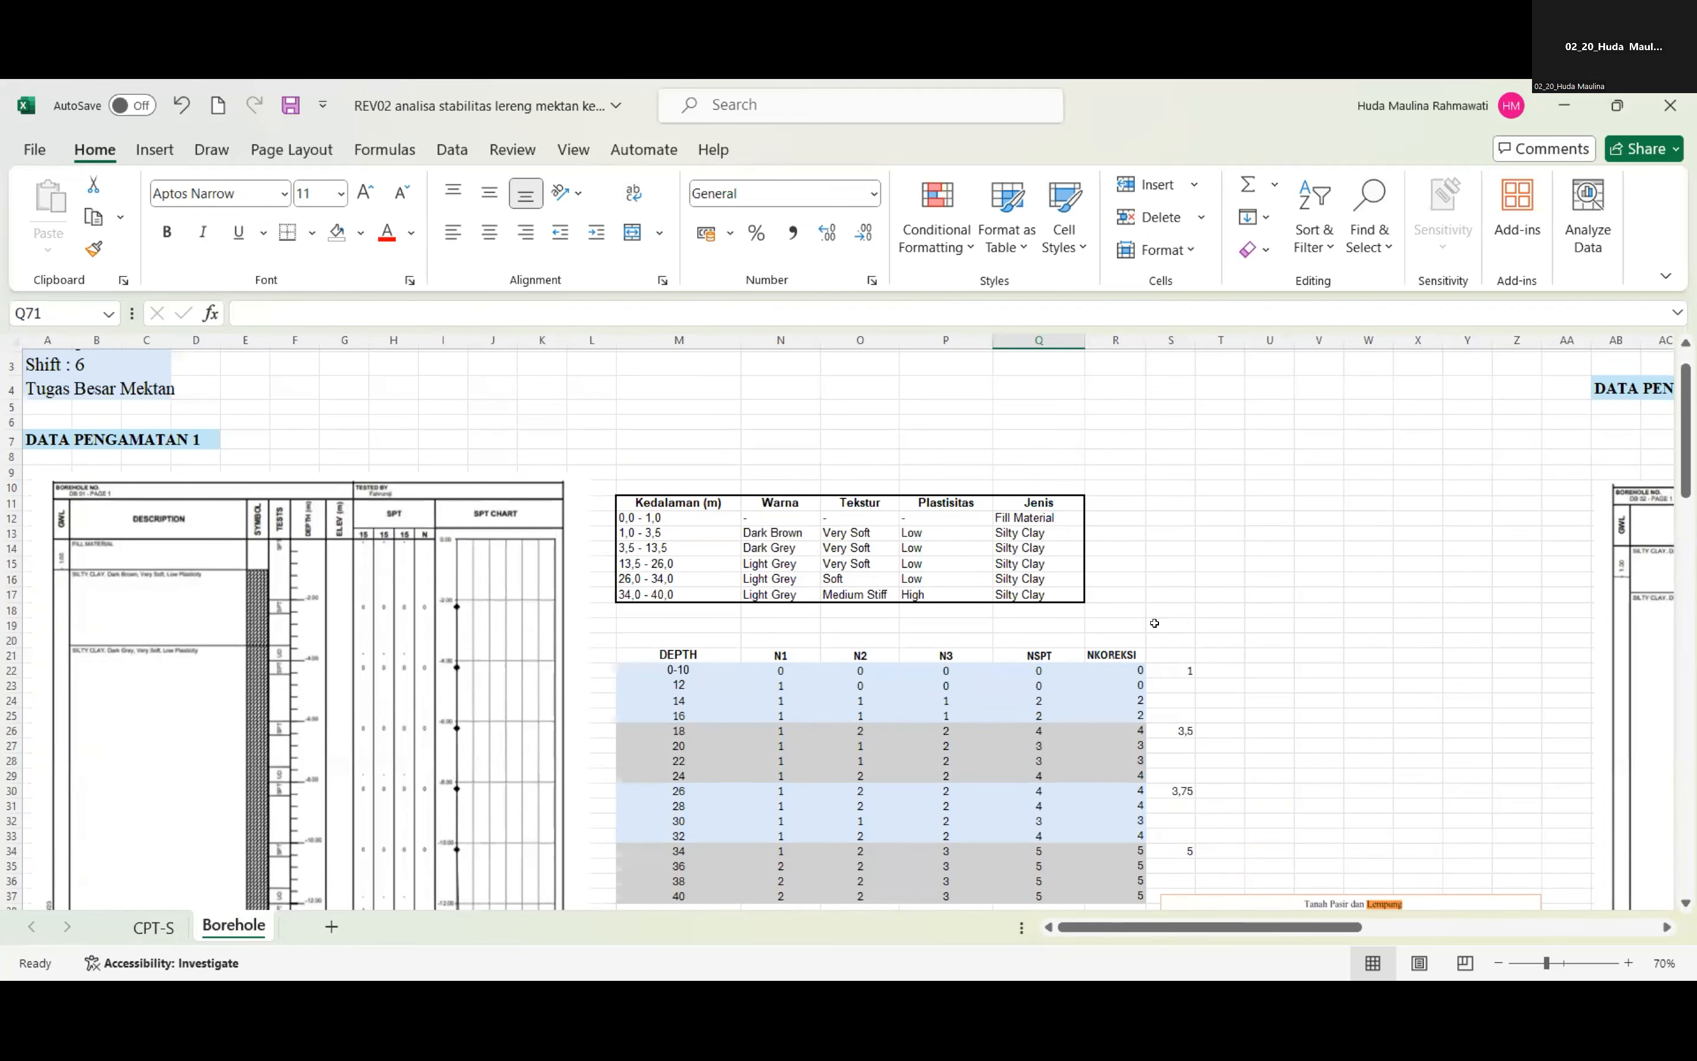
# Examine the first borehole's log beside its layer table of depth, colour, texture, plasticity and soil type.
pyautogui.scroll(1, 1165, 629)
pyautogui.scroll(1, 1165, 628)
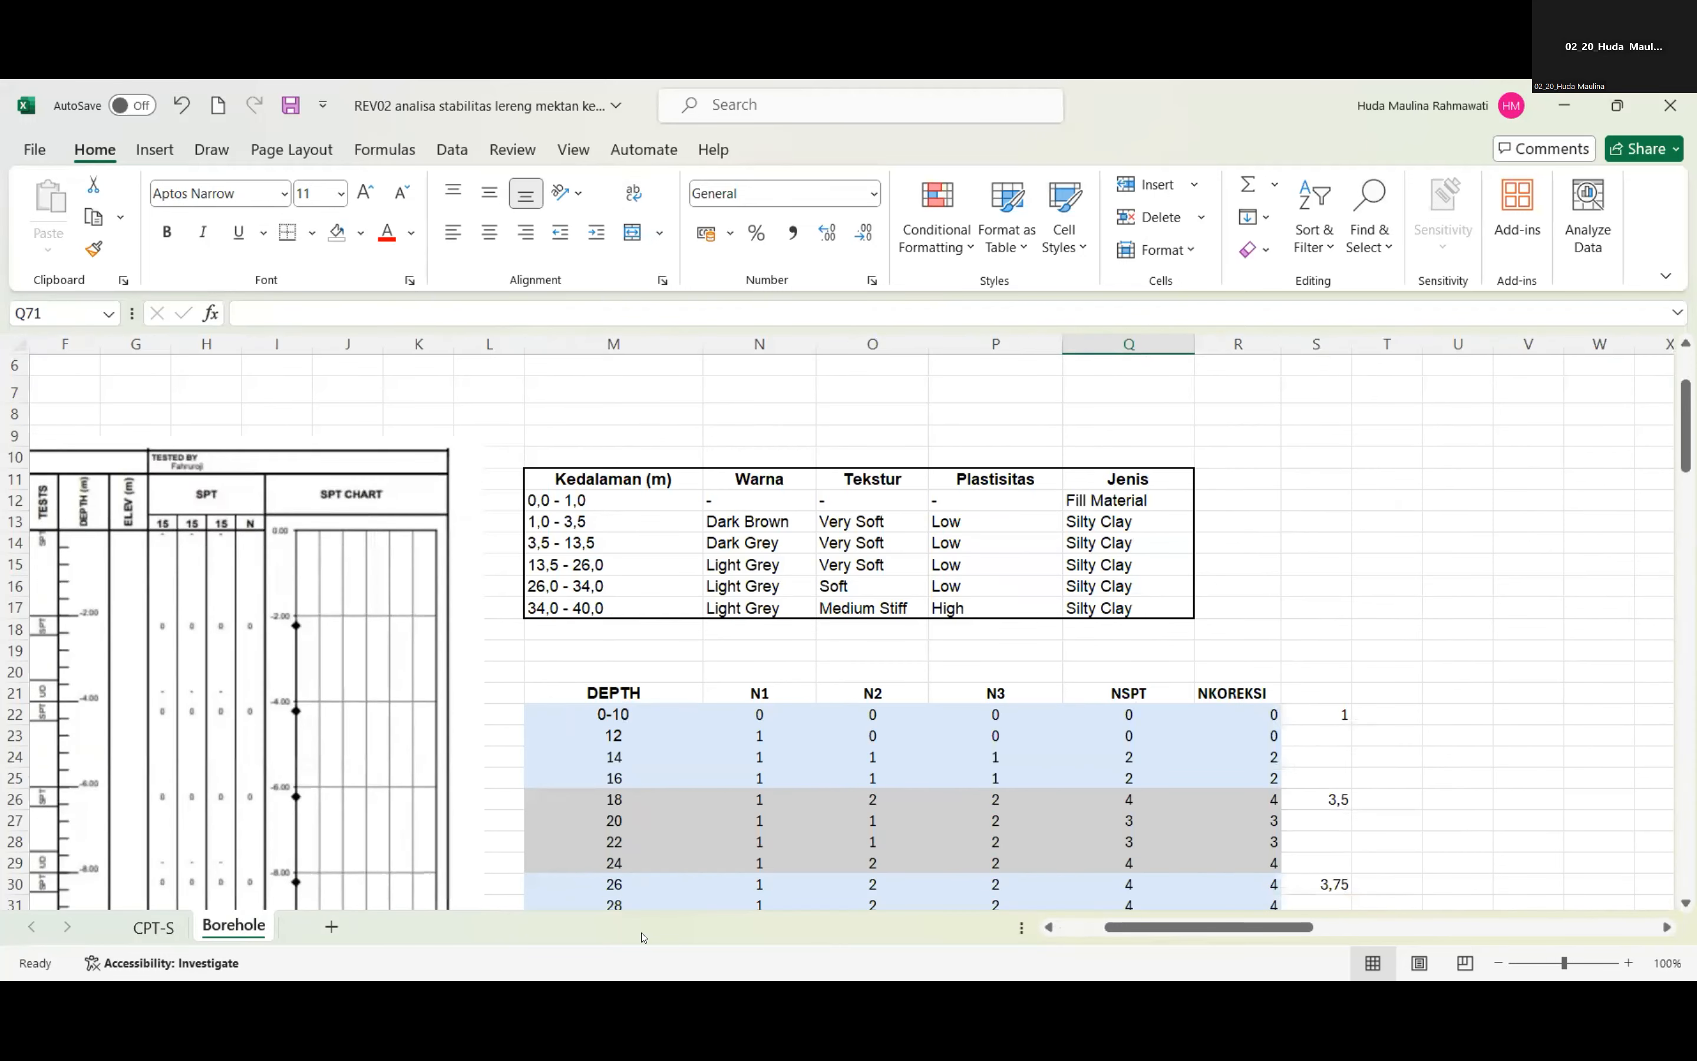
pyautogui.moveTo(1210, 923); pyautogui.dragTo(1164, 924)
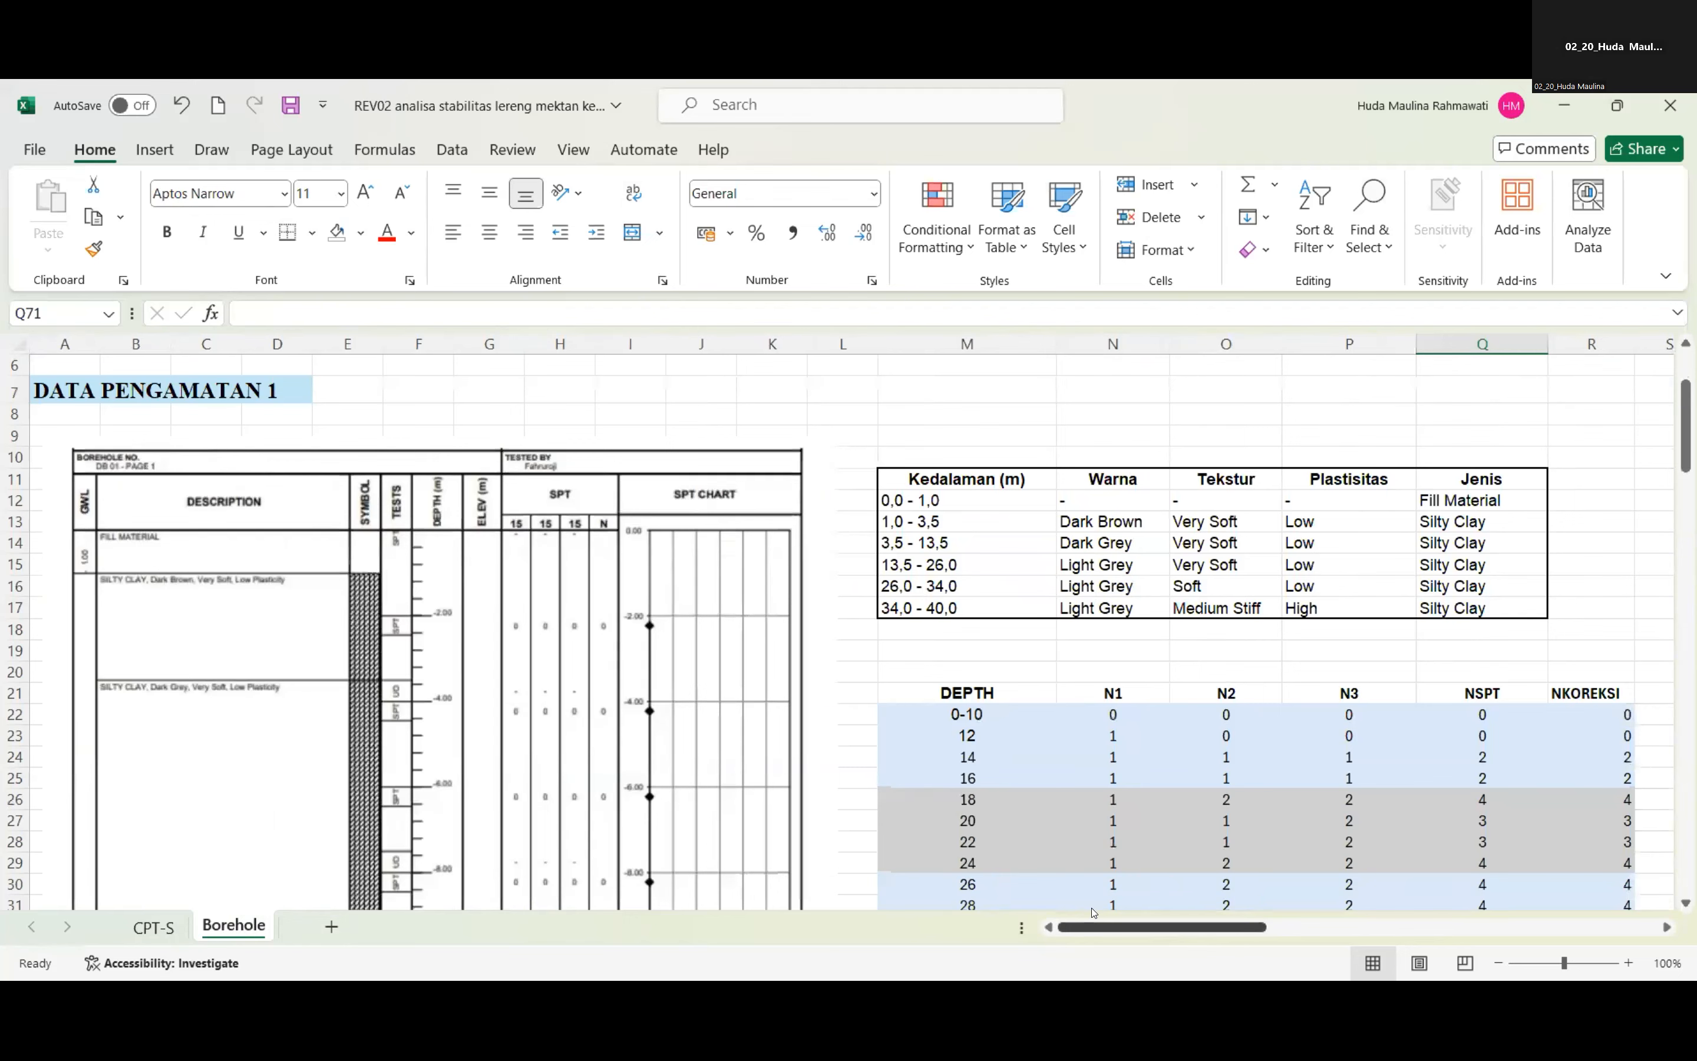
pyautogui.moveTo(1094, 926); pyautogui.dragTo(1127, 924)
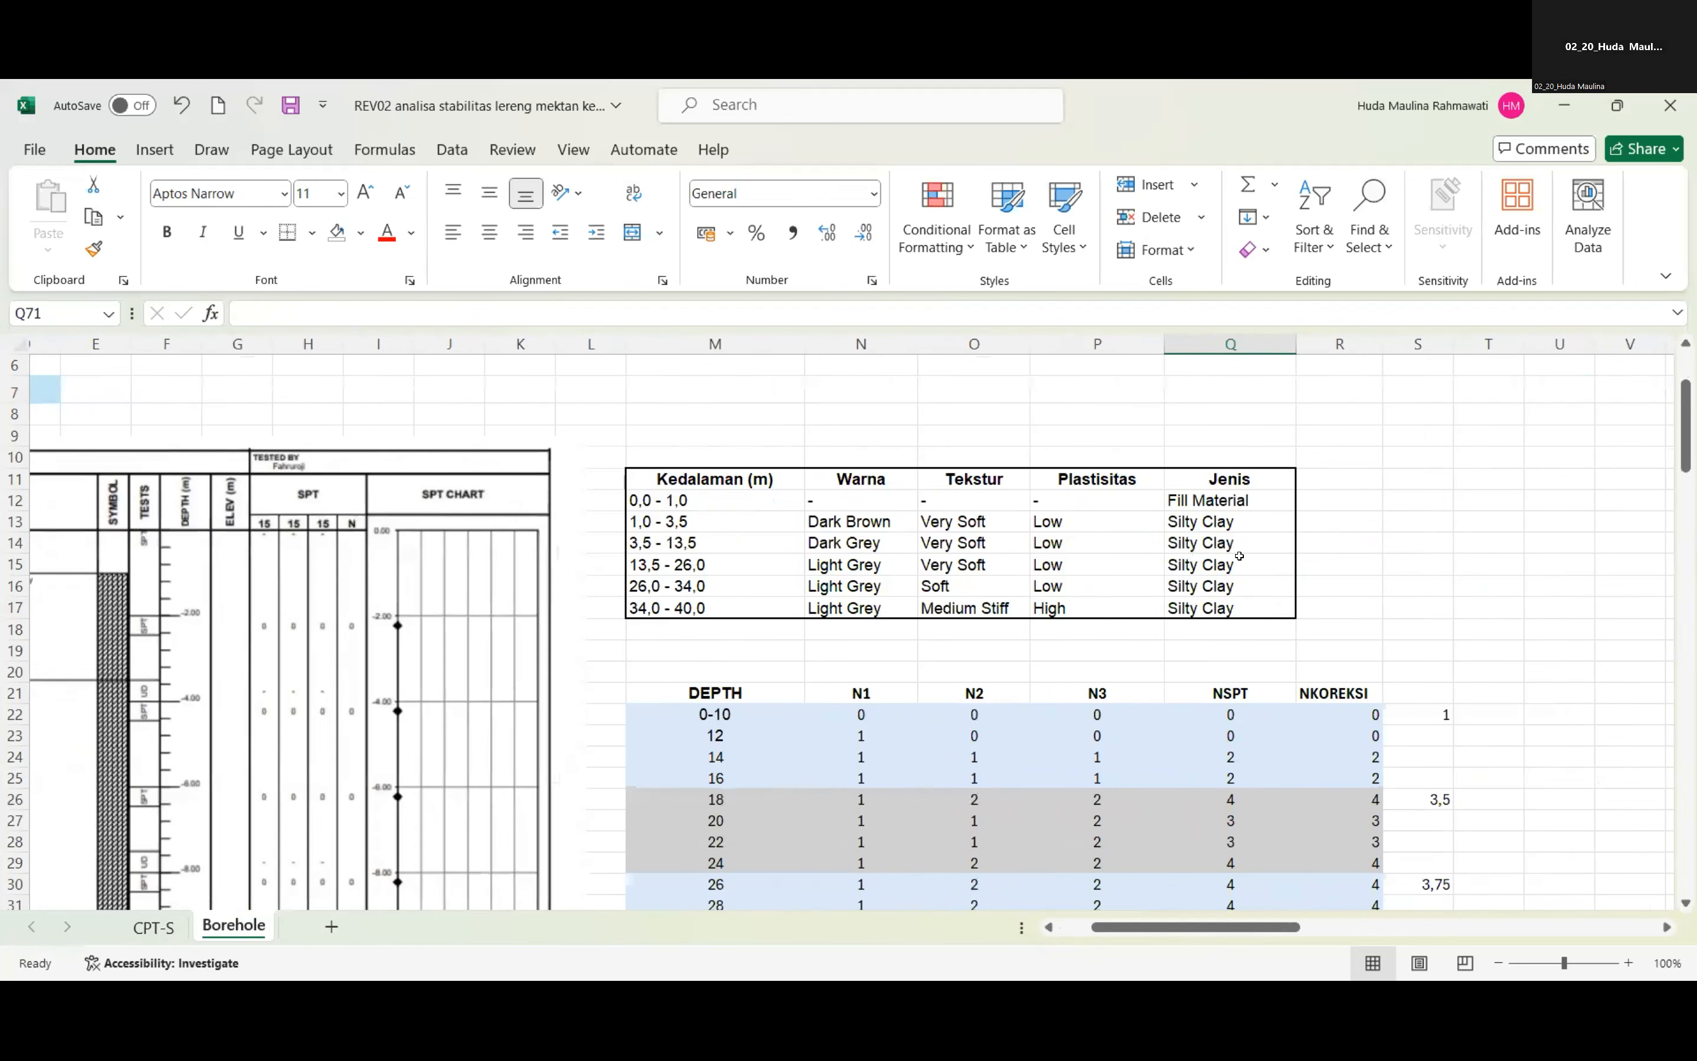
pyautogui.click(1211, 523)
pyautogui.moveTo(1192, 926); pyautogui.dragTo(1199, 925)
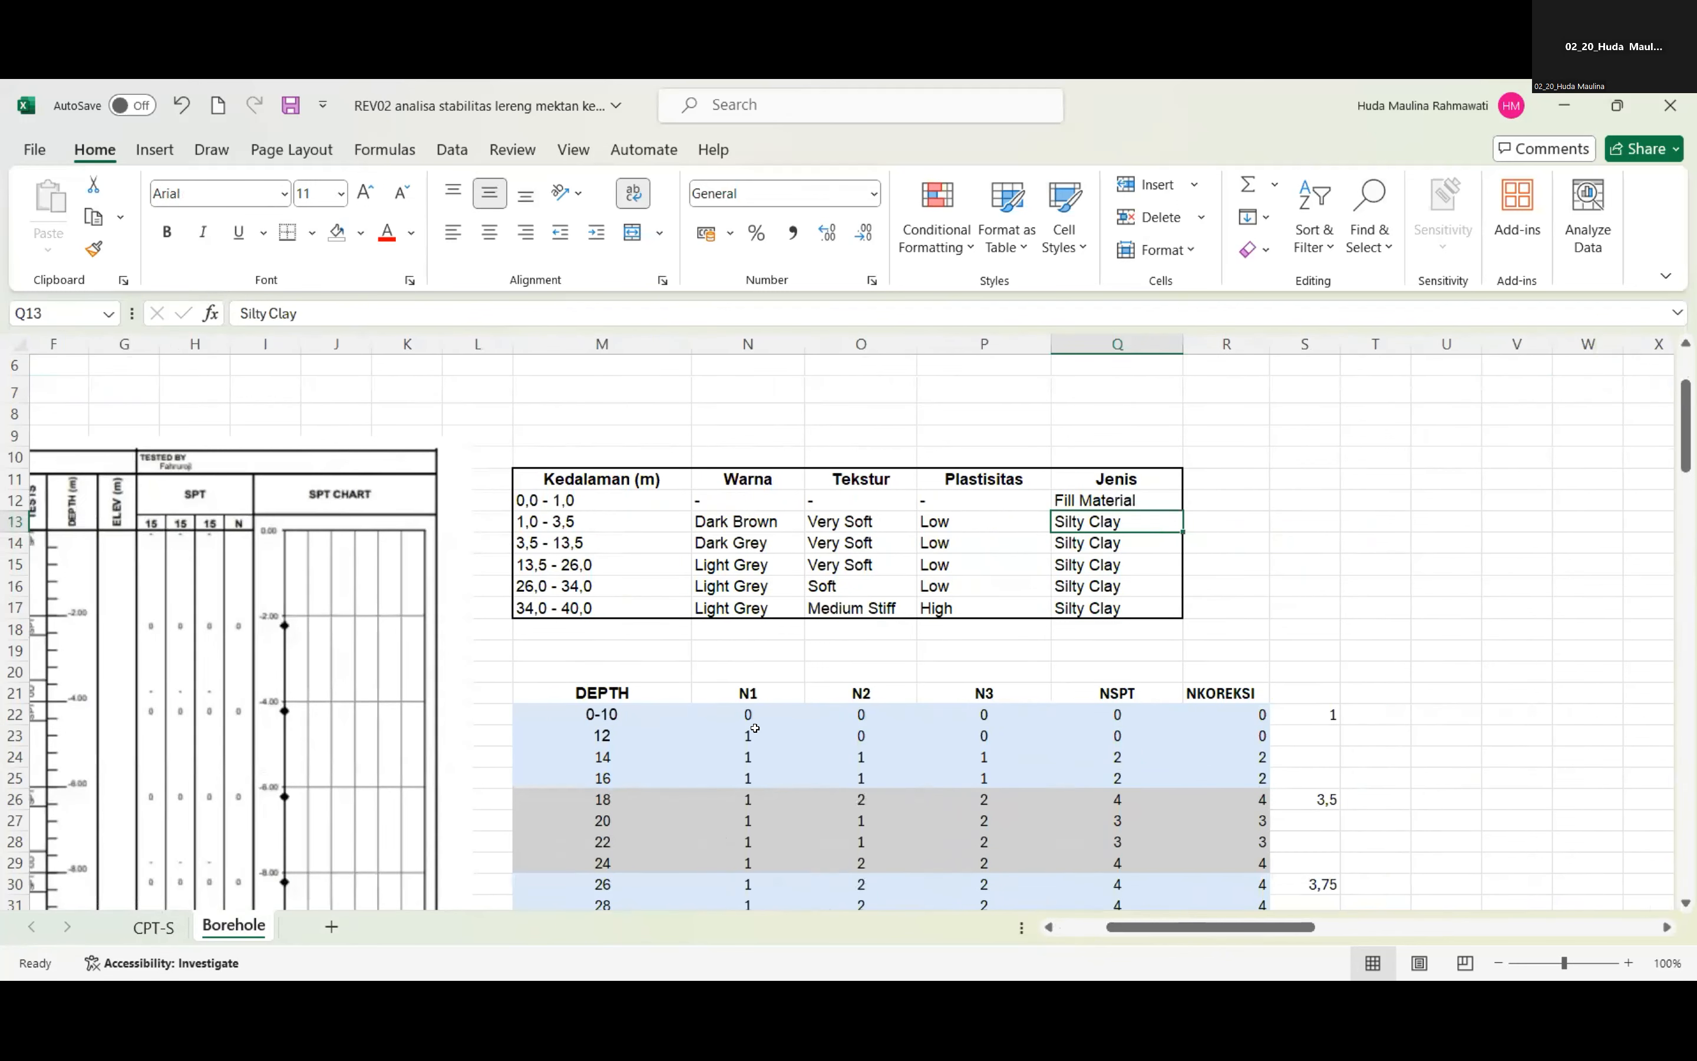
# Inspect the corrected N formula in R22 and the layer average formula in S22 against the SPT log.
pyautogui.click(1139, 713)
pyautogui.click(1224, 712)
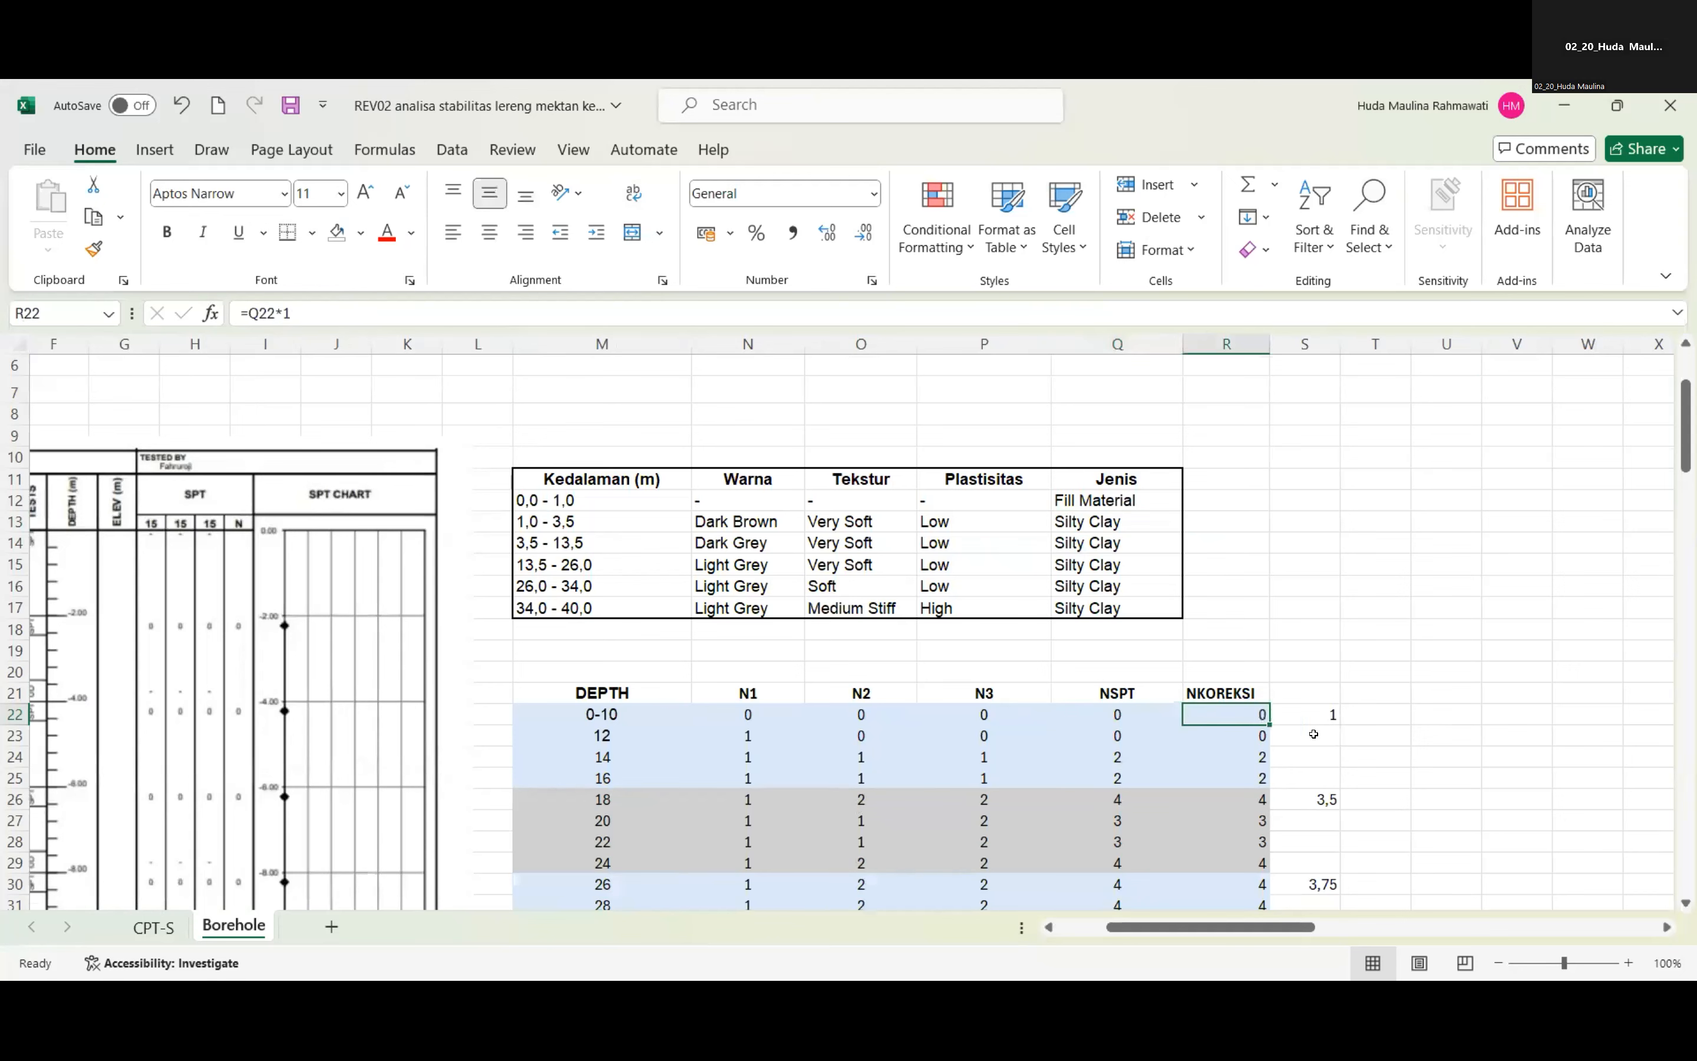
pyautogui.scroll(-2, 1225, 752)
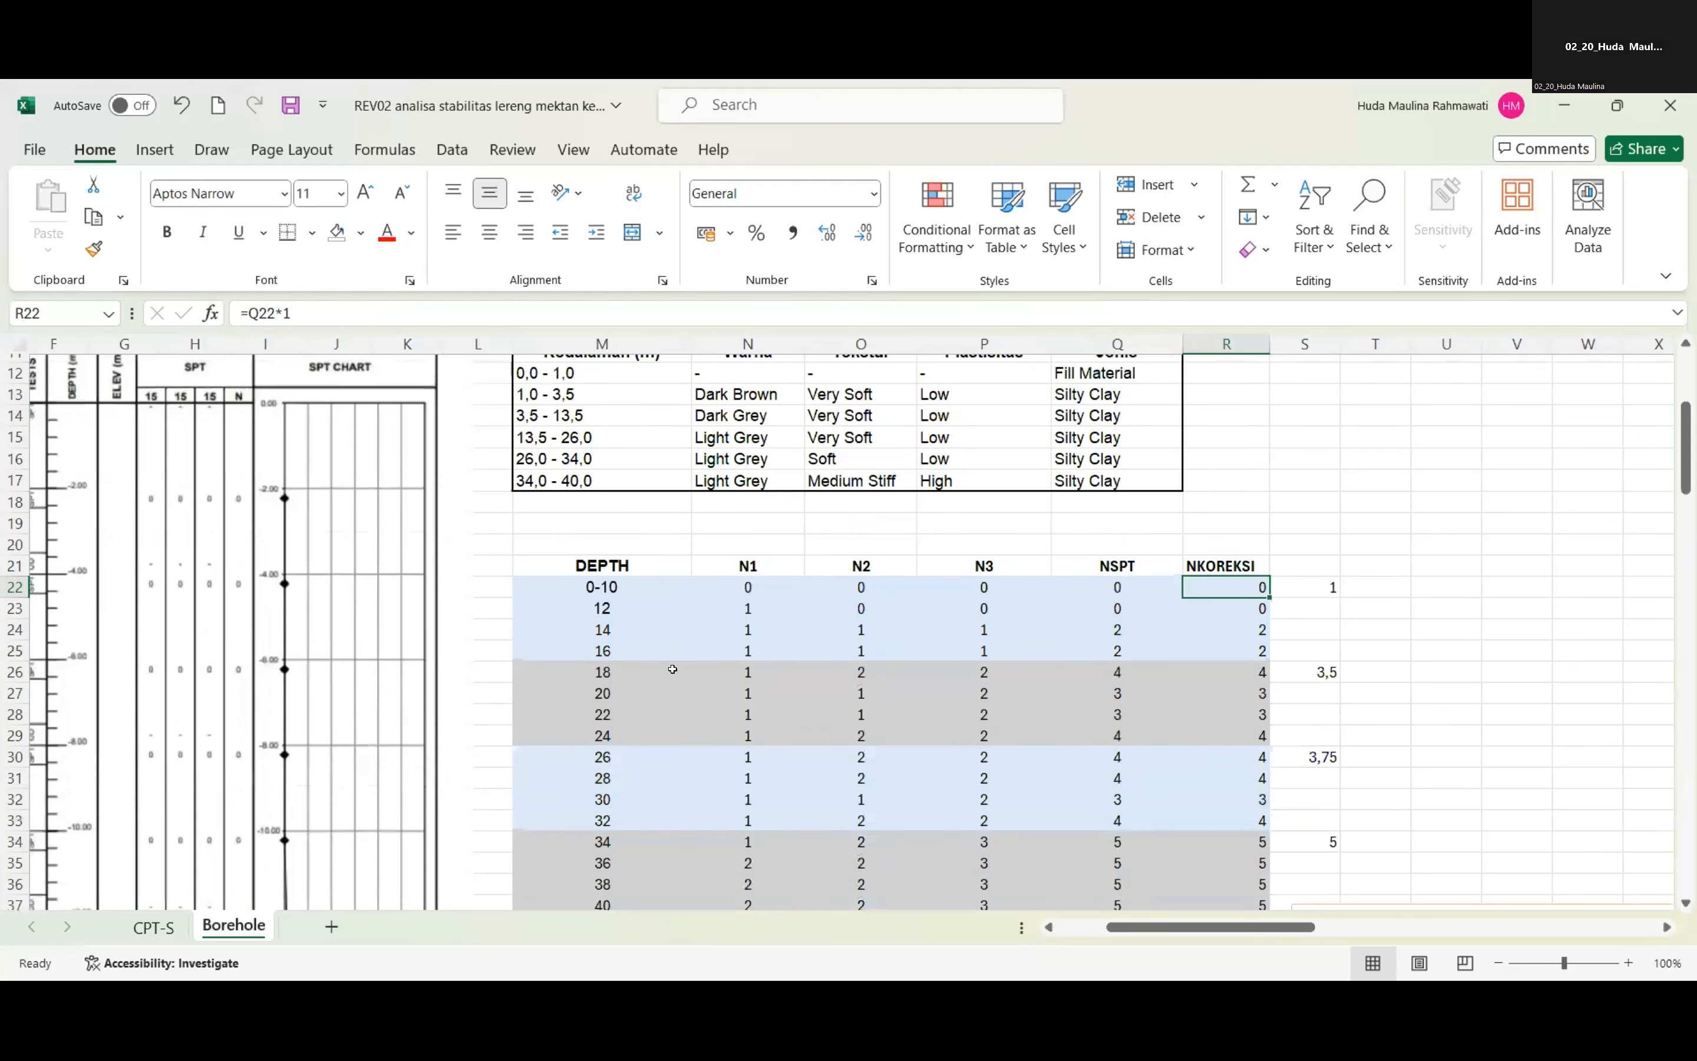
pyautogui.scroll(-2, 634, 484)
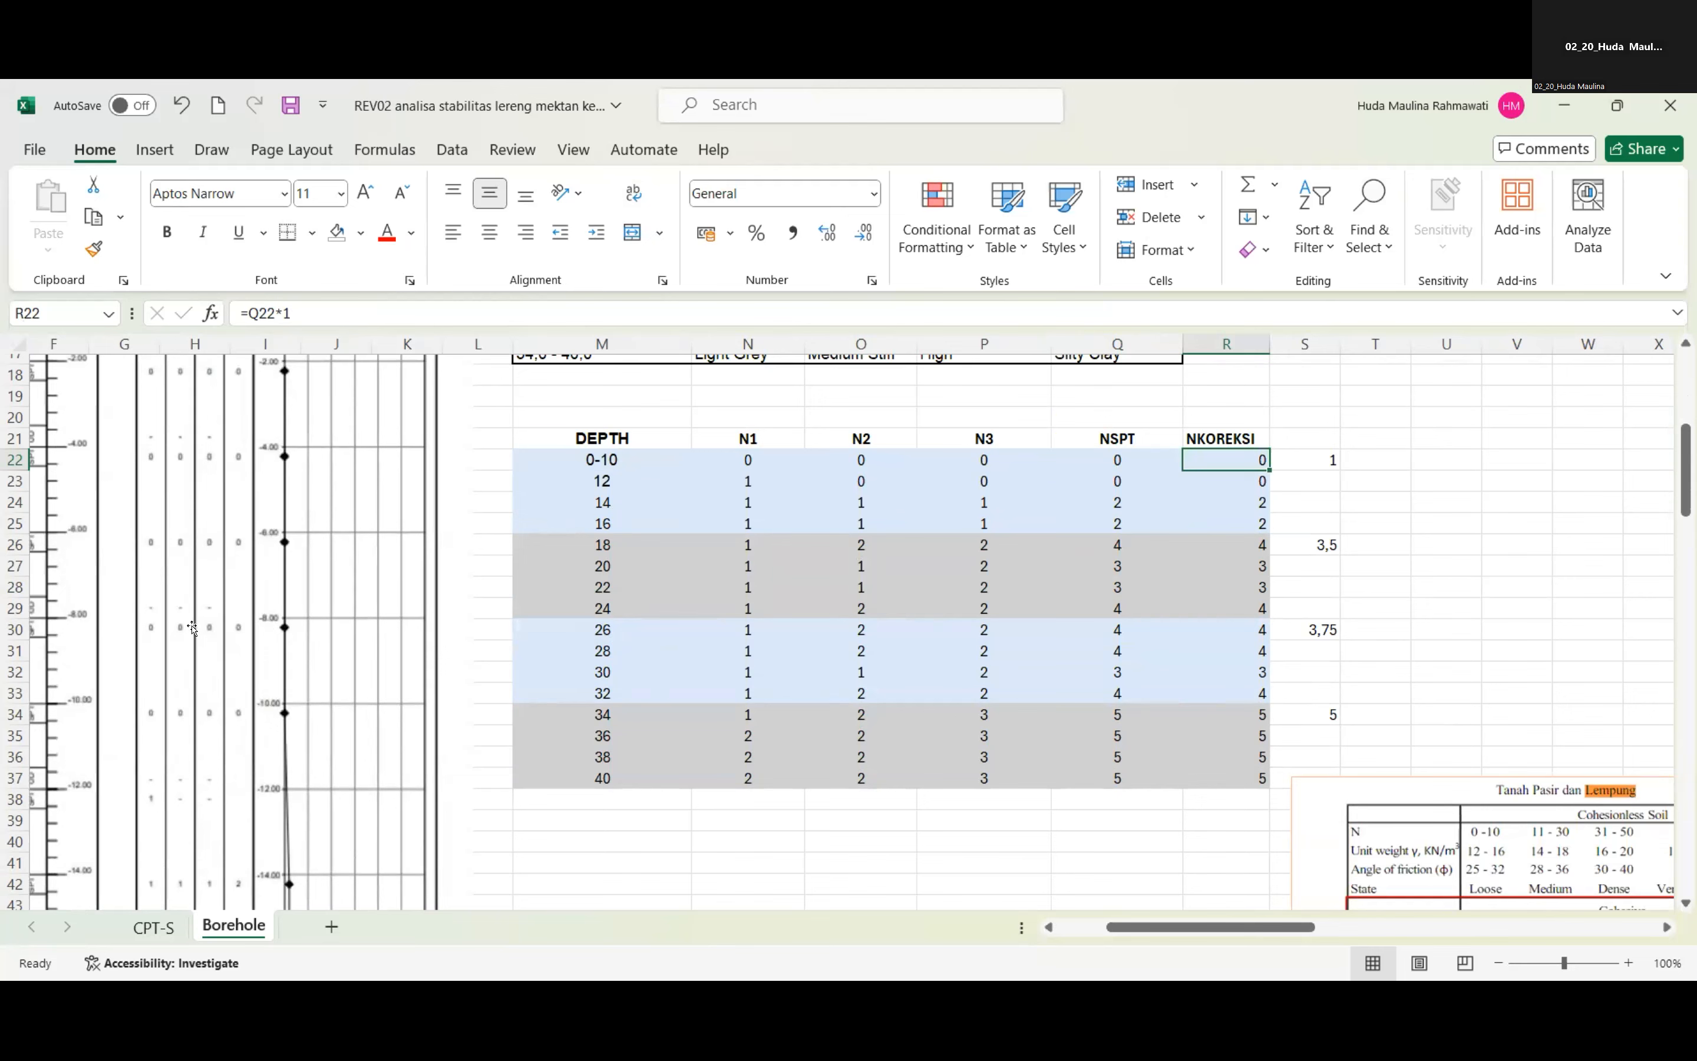
pyautogui.scroll(3, 270, 523)
pyautogui.scroll(-2, 276, 526)
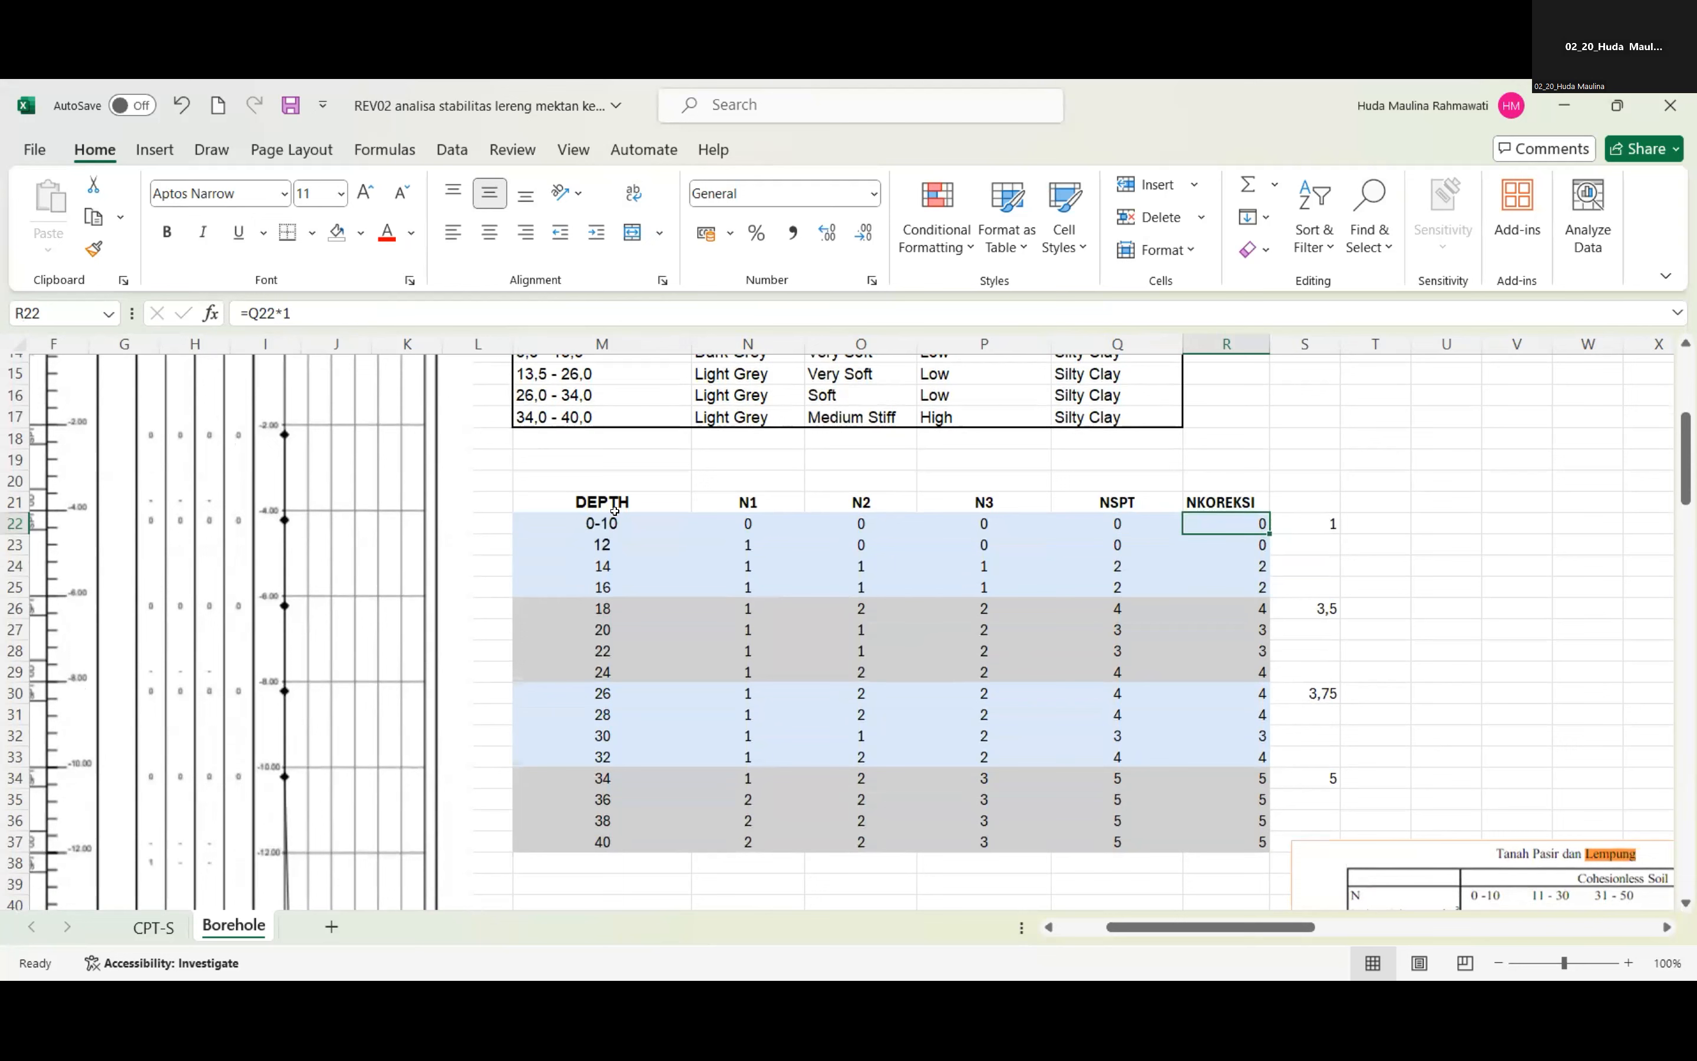
pyautogui.click(1300, 519)
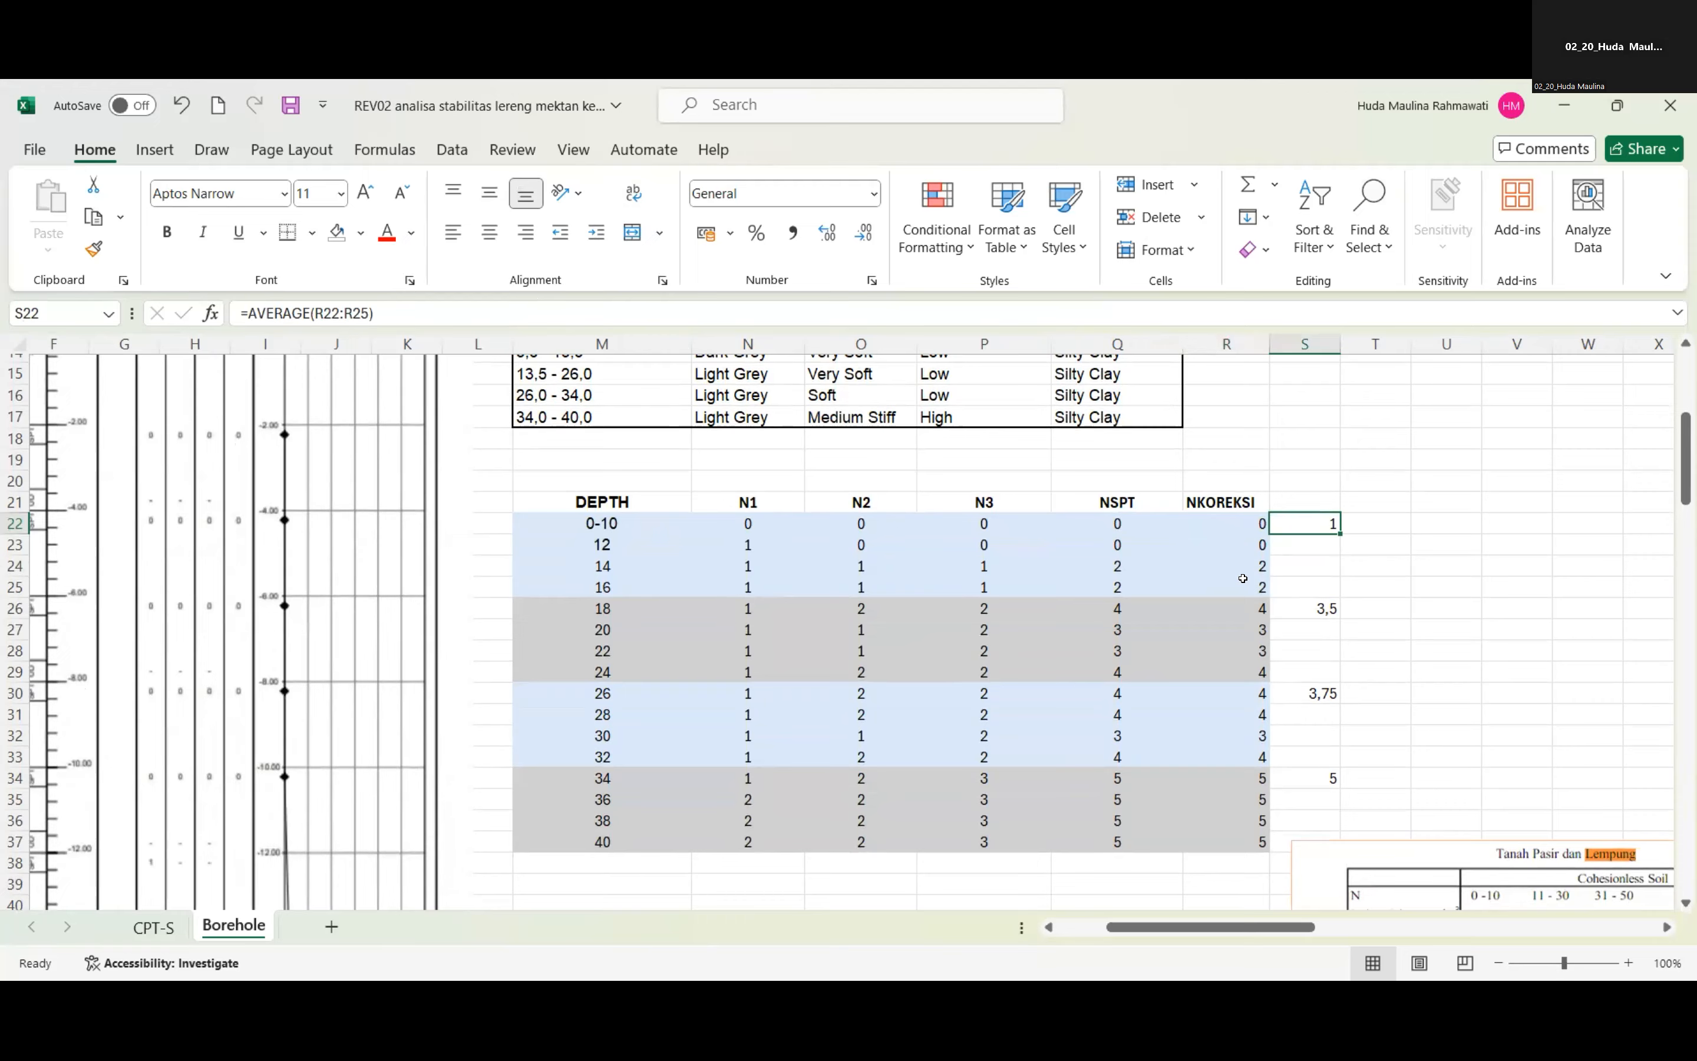
# Inspect the unit weight interpolation formula in N50 of the Depth 0 S/D 17 table.
pyautogui.scroll(-8, 1278, 551)
pyautogui.scroll(-2, 1238, 582)
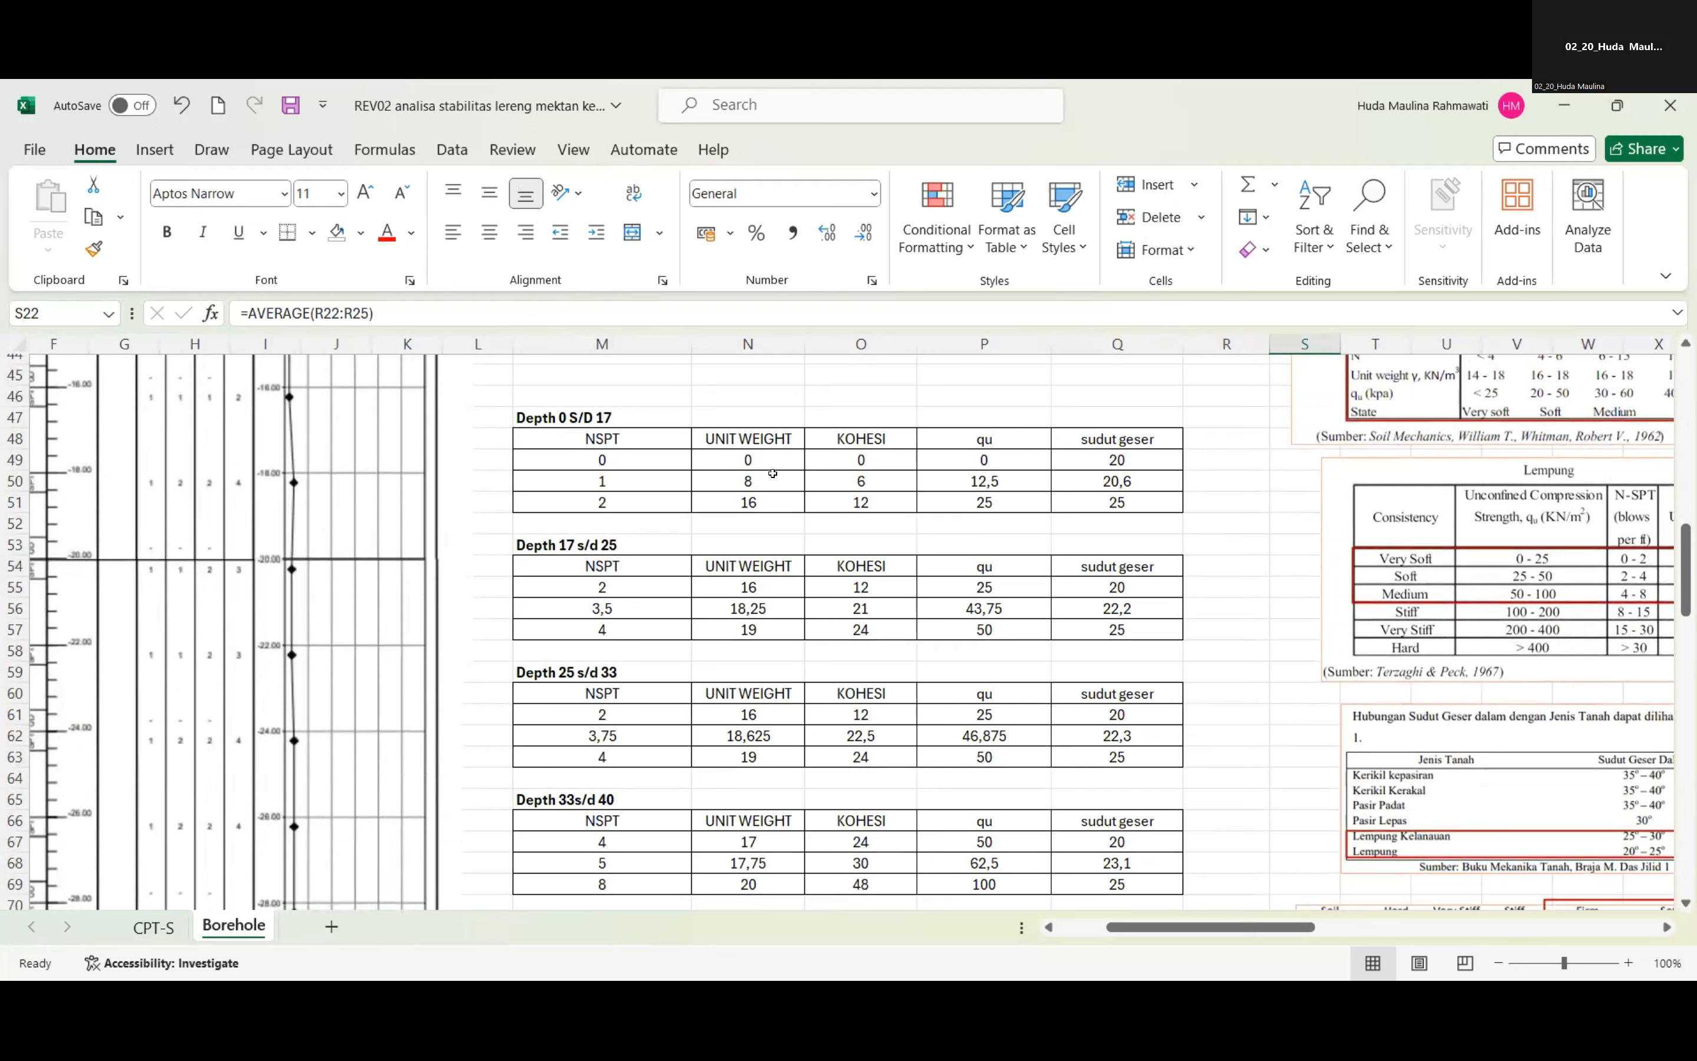
pyautogui.click(730, 476)
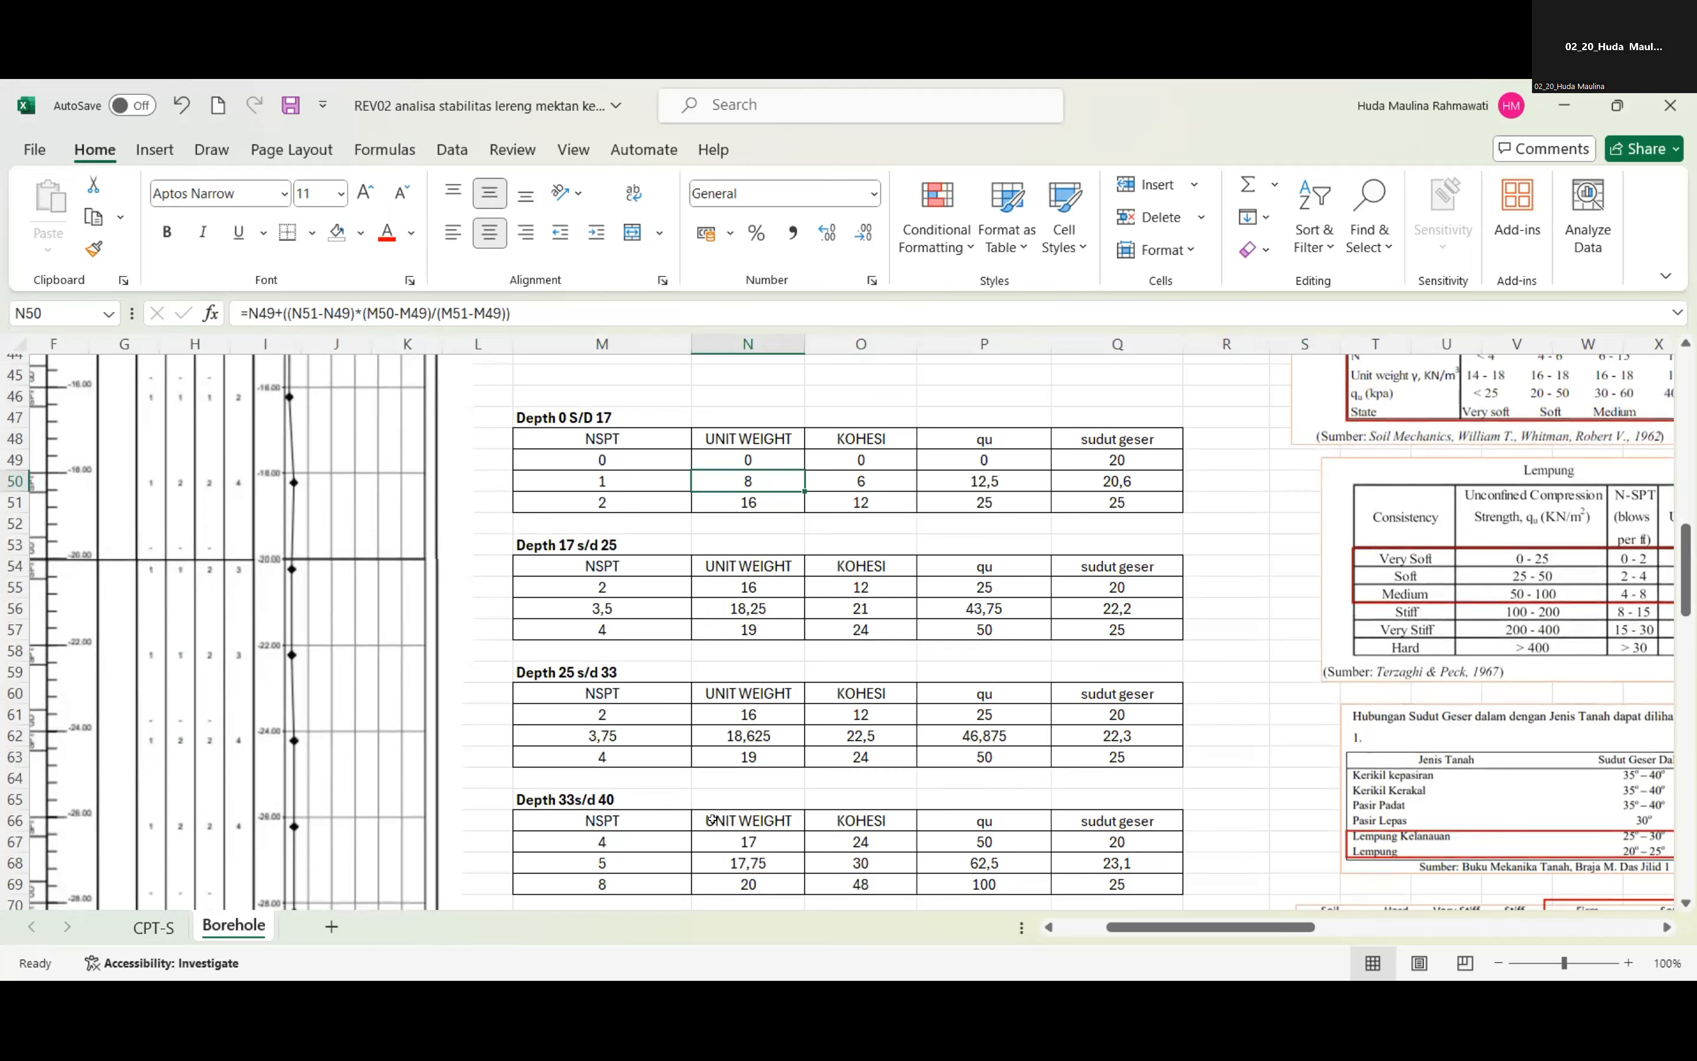
# Compare the four depth tables with the adjacent reference tables for unit weight, clay consistency, friction angle and cohesion.
pyautogui.scroll(-1, 927, 643)
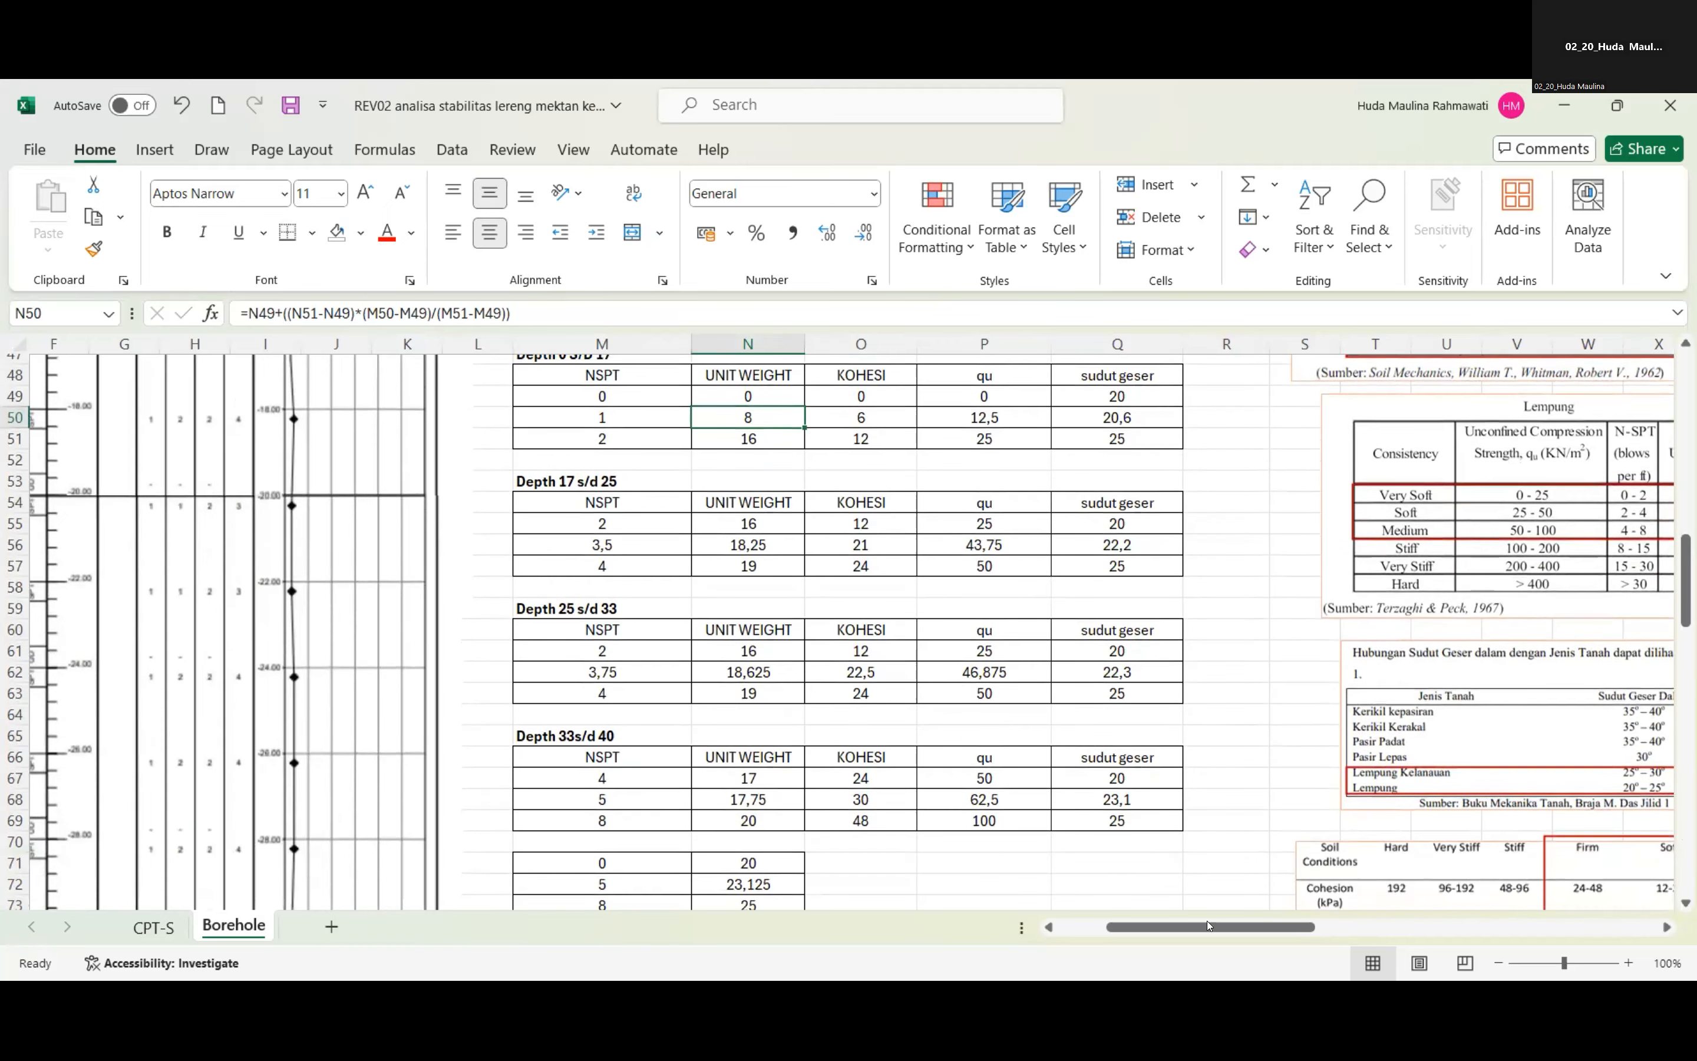
pyautogui.scroll(5, 1231, 863)
pyautogui.moveTo(1240, 933); pyautogui.dragTo(1296, 893)
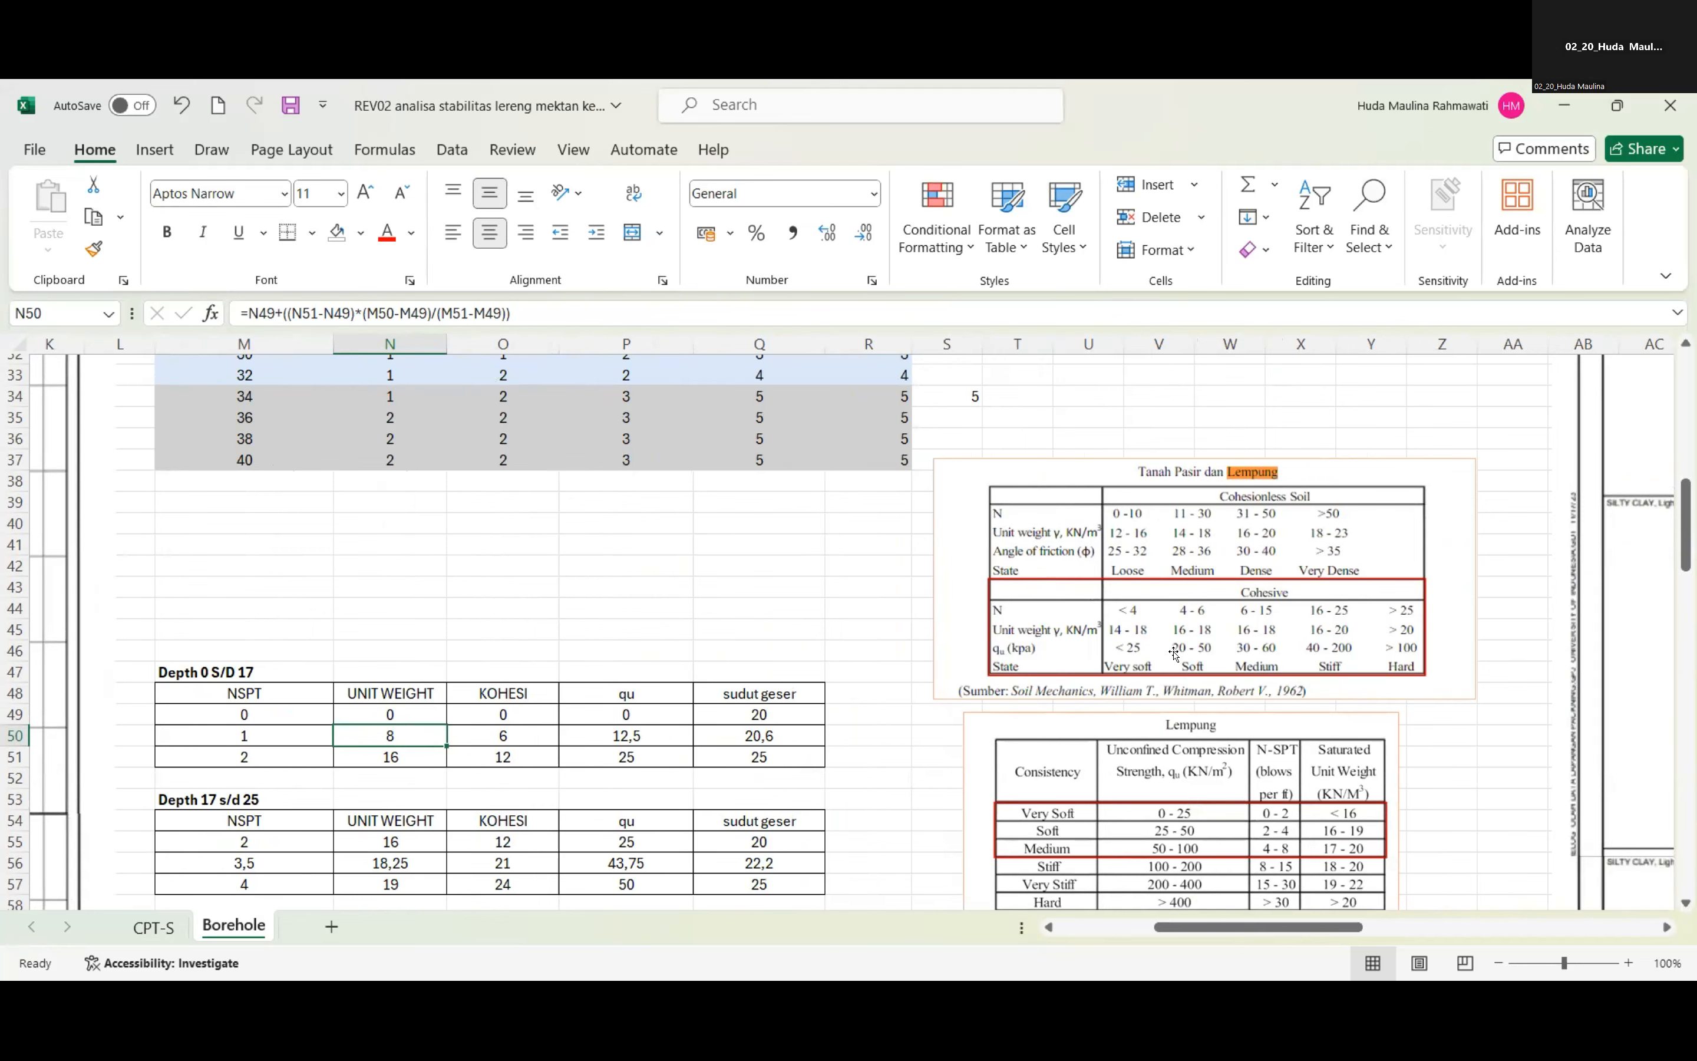
pyautogui.scroll(-1, 1174, 654)
pyautogui.scroll(-5, 1199, 727)
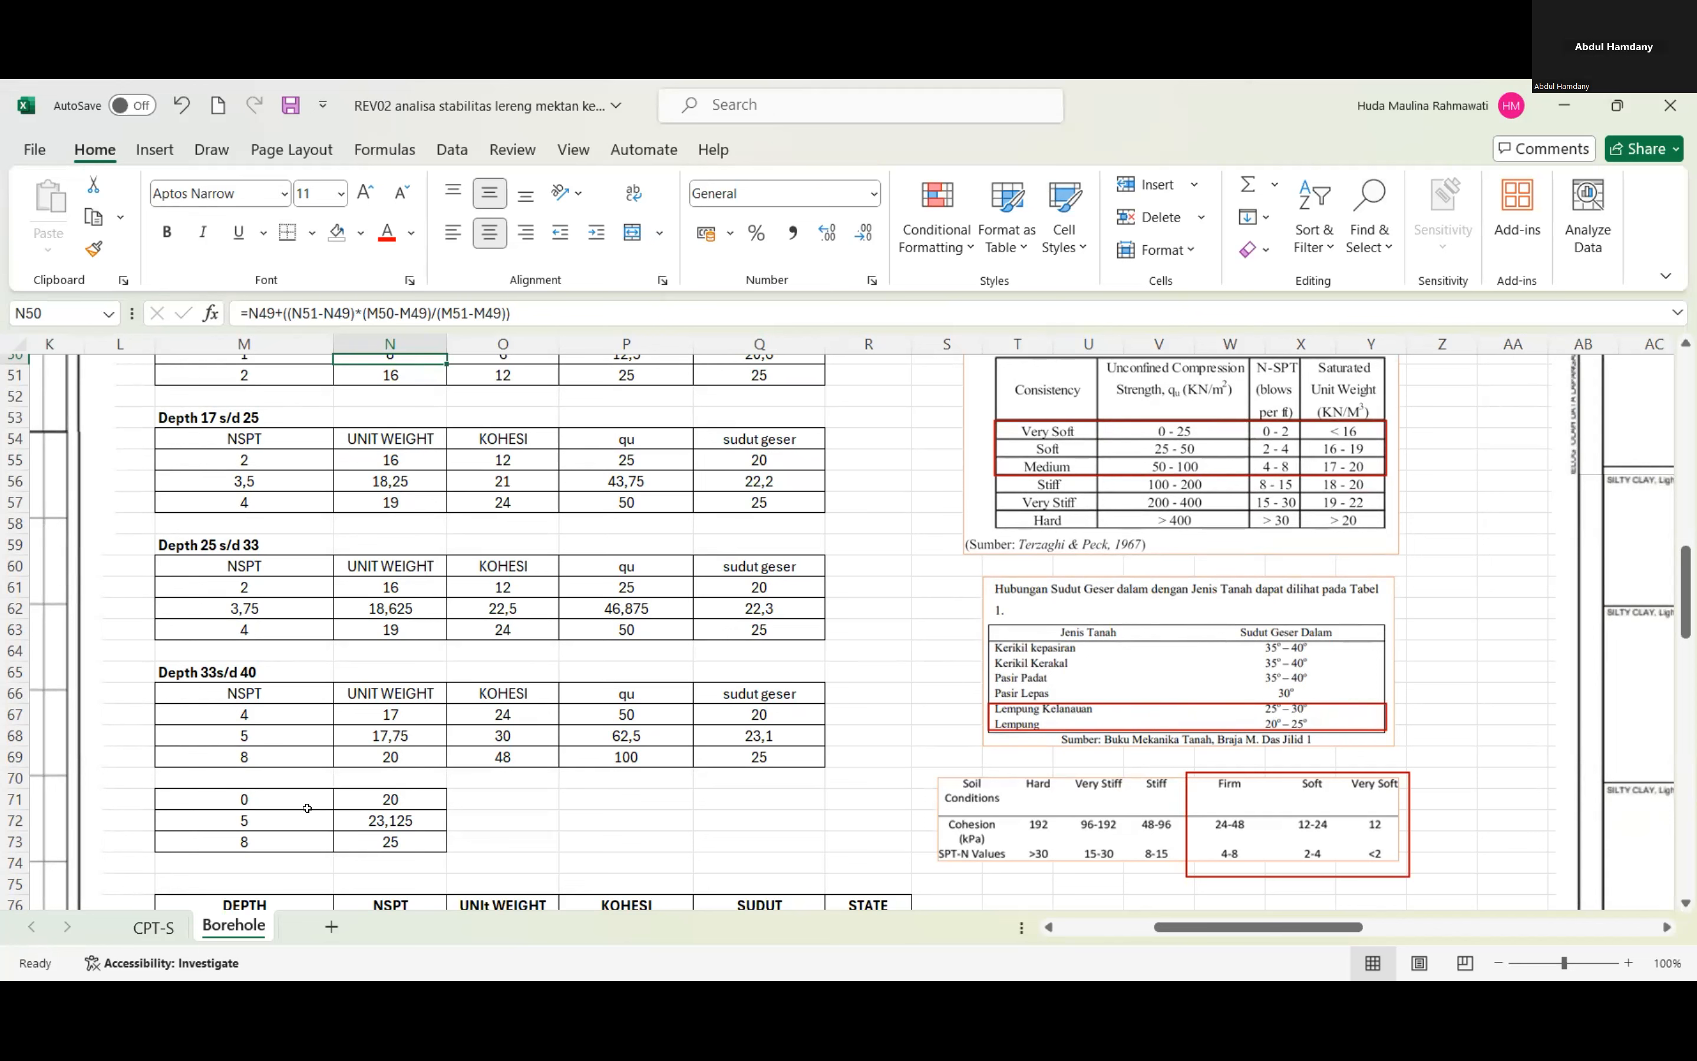
# Inspect the friction angle interpolation limits in M71:N73 against the Lempung range in the Sudut Geser Dalam table.
pyautogui.click(275, 796)
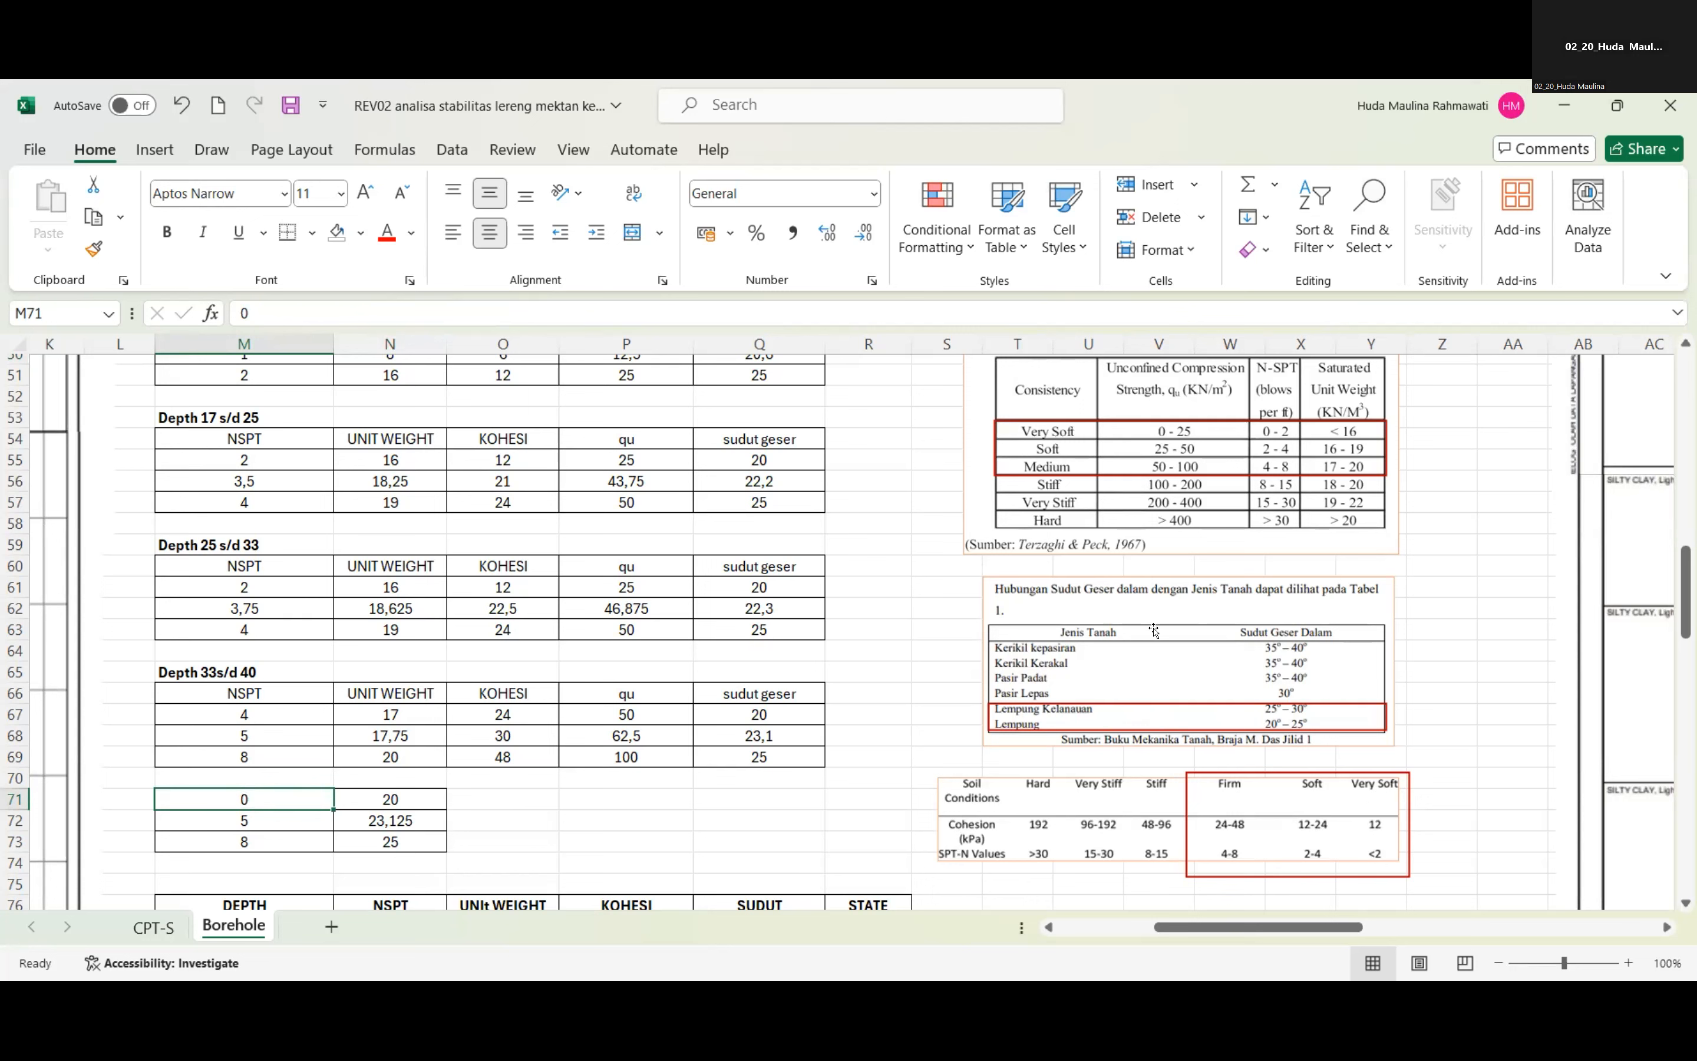
pyautogui.click(402, 803)
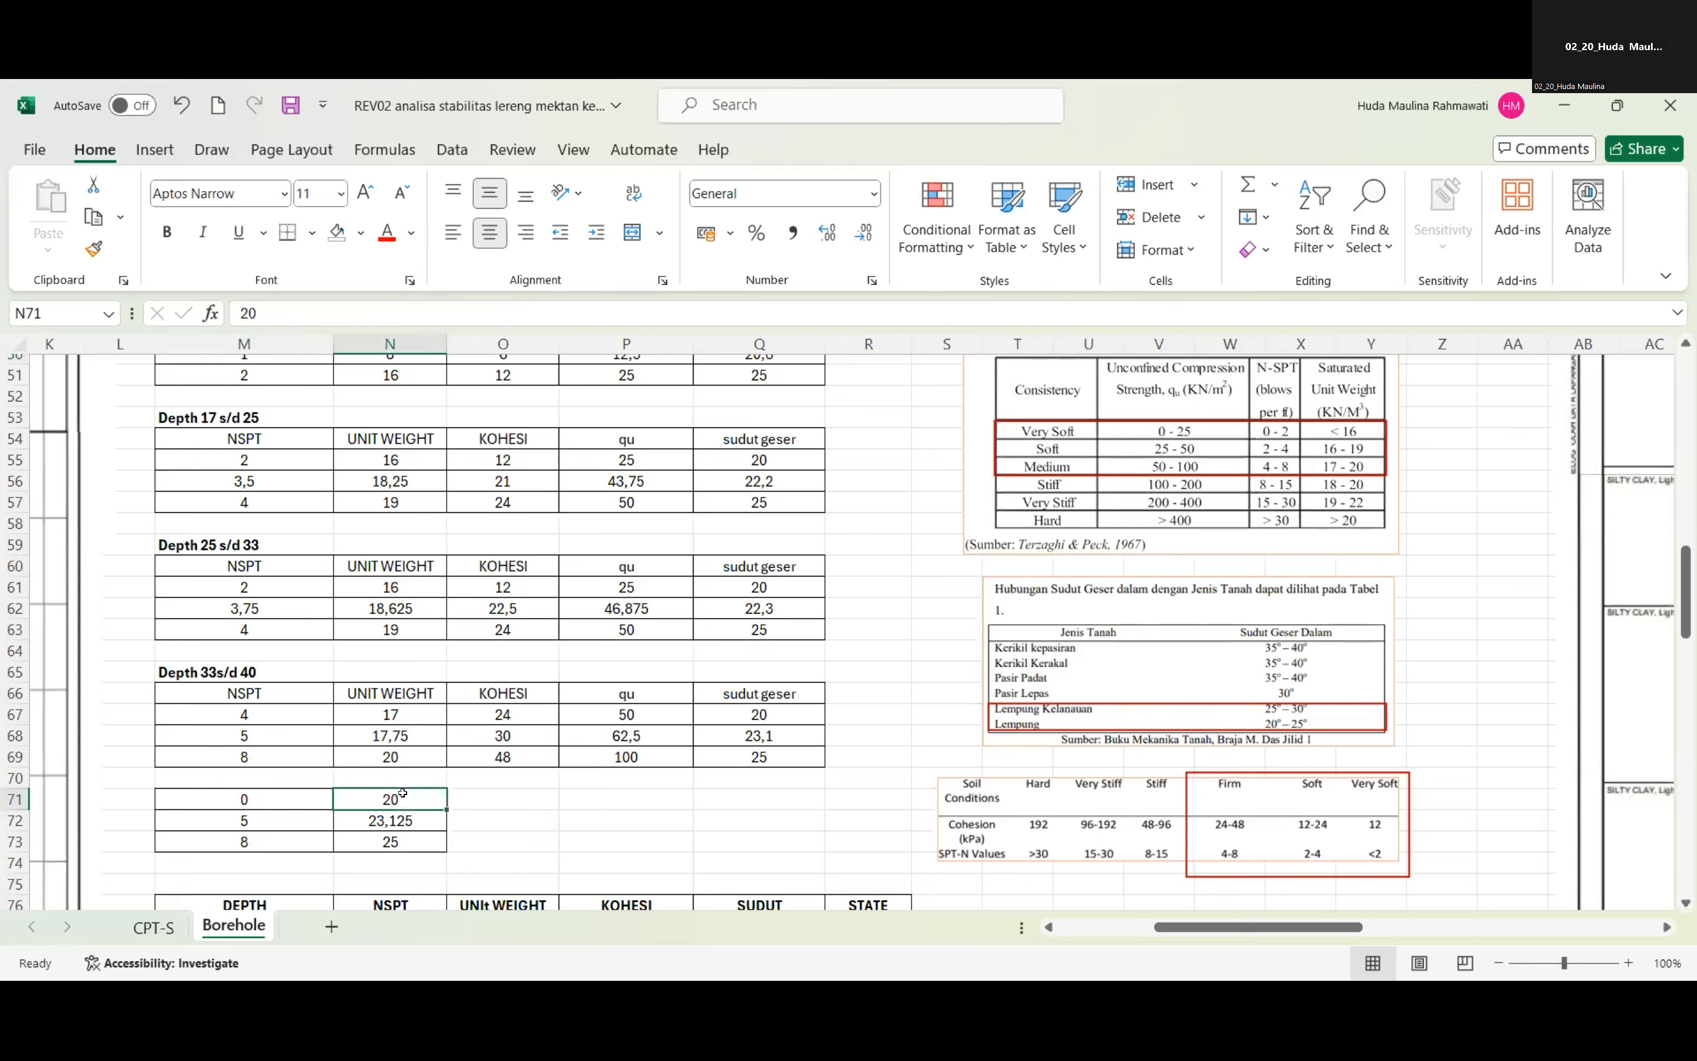
pyautogui.click(422, 841)
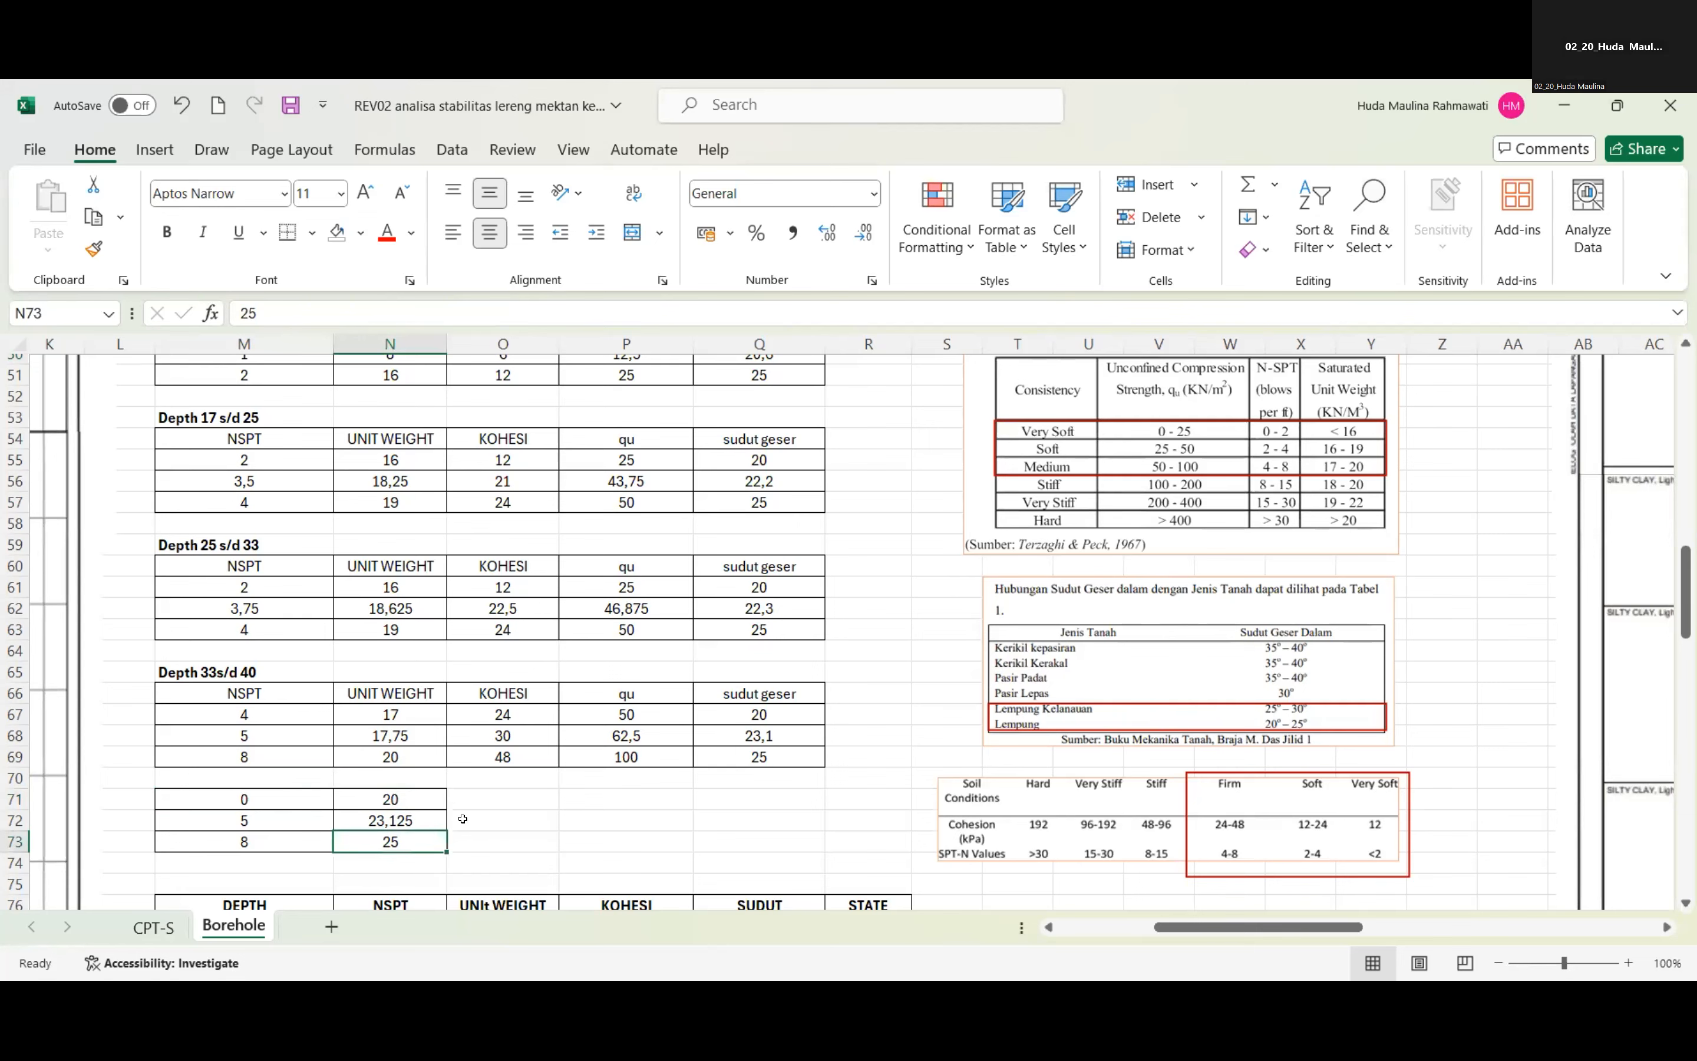
pyautogui.scroll(1, 800, 708)
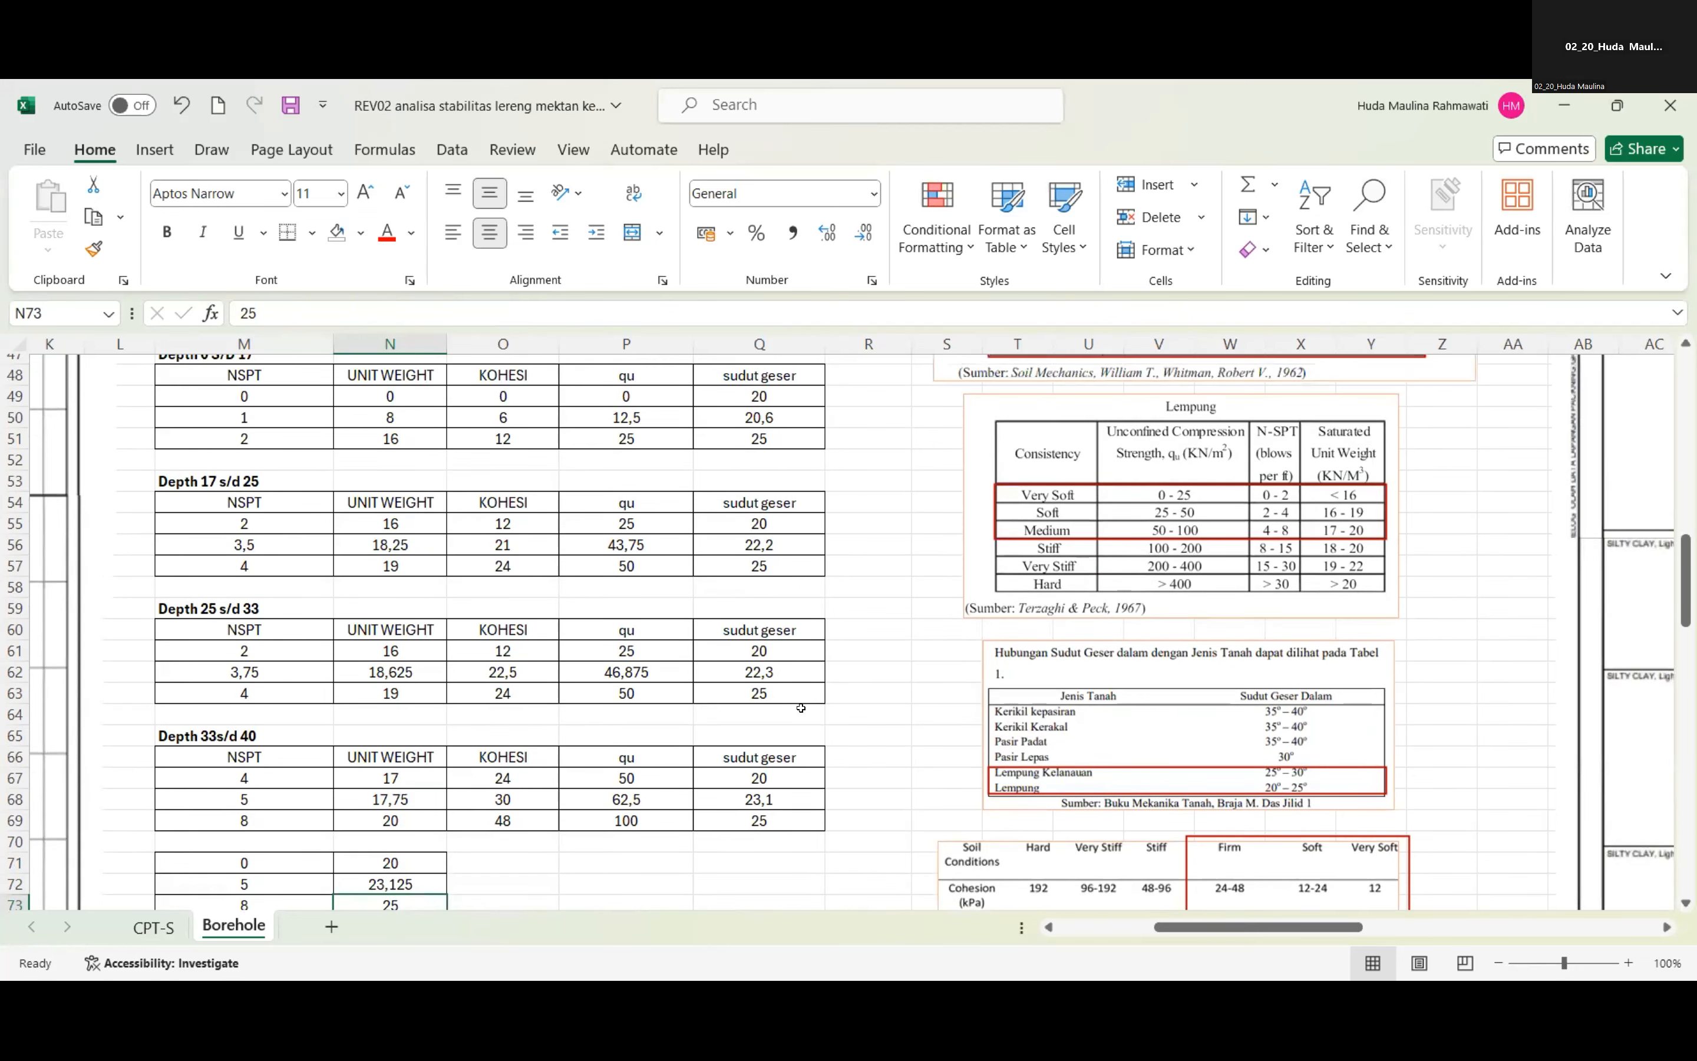
pyautogui.scroll(-1, 793, 710)
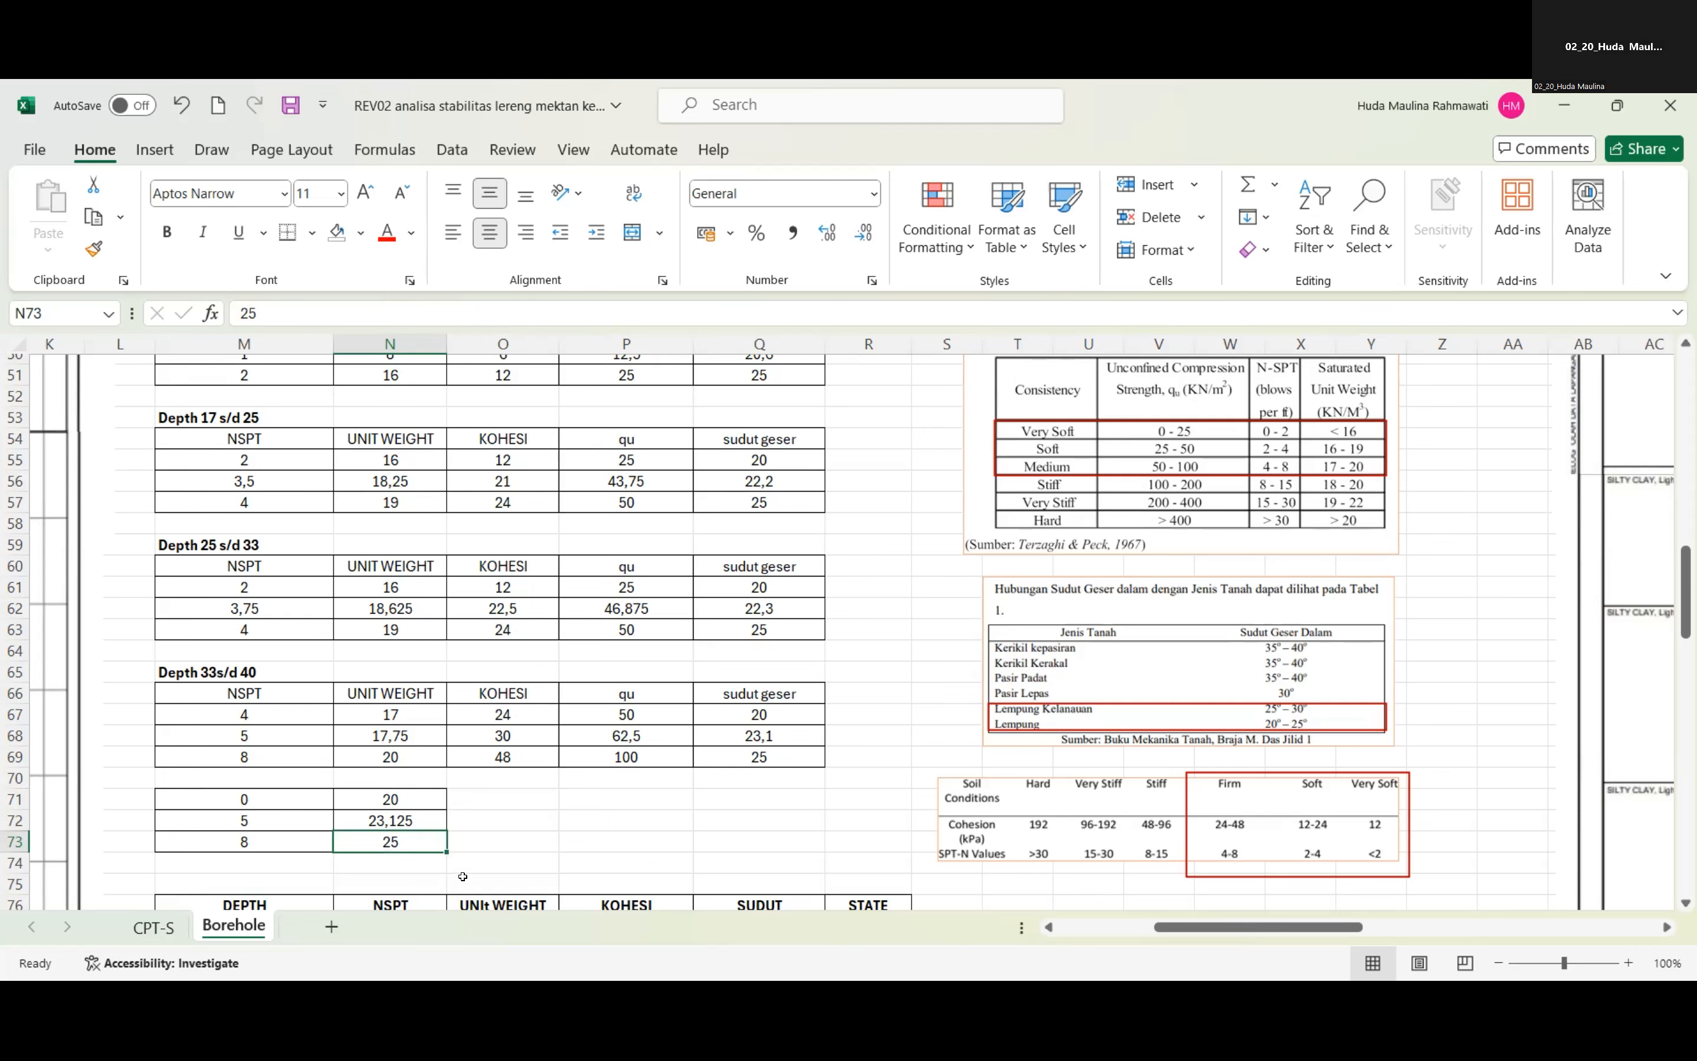
# Set the middle NSPT value in M72 of the friction angle interpolation table to 1.
pyautogui.click(381, 811)
pyautogui.click(244, 821)
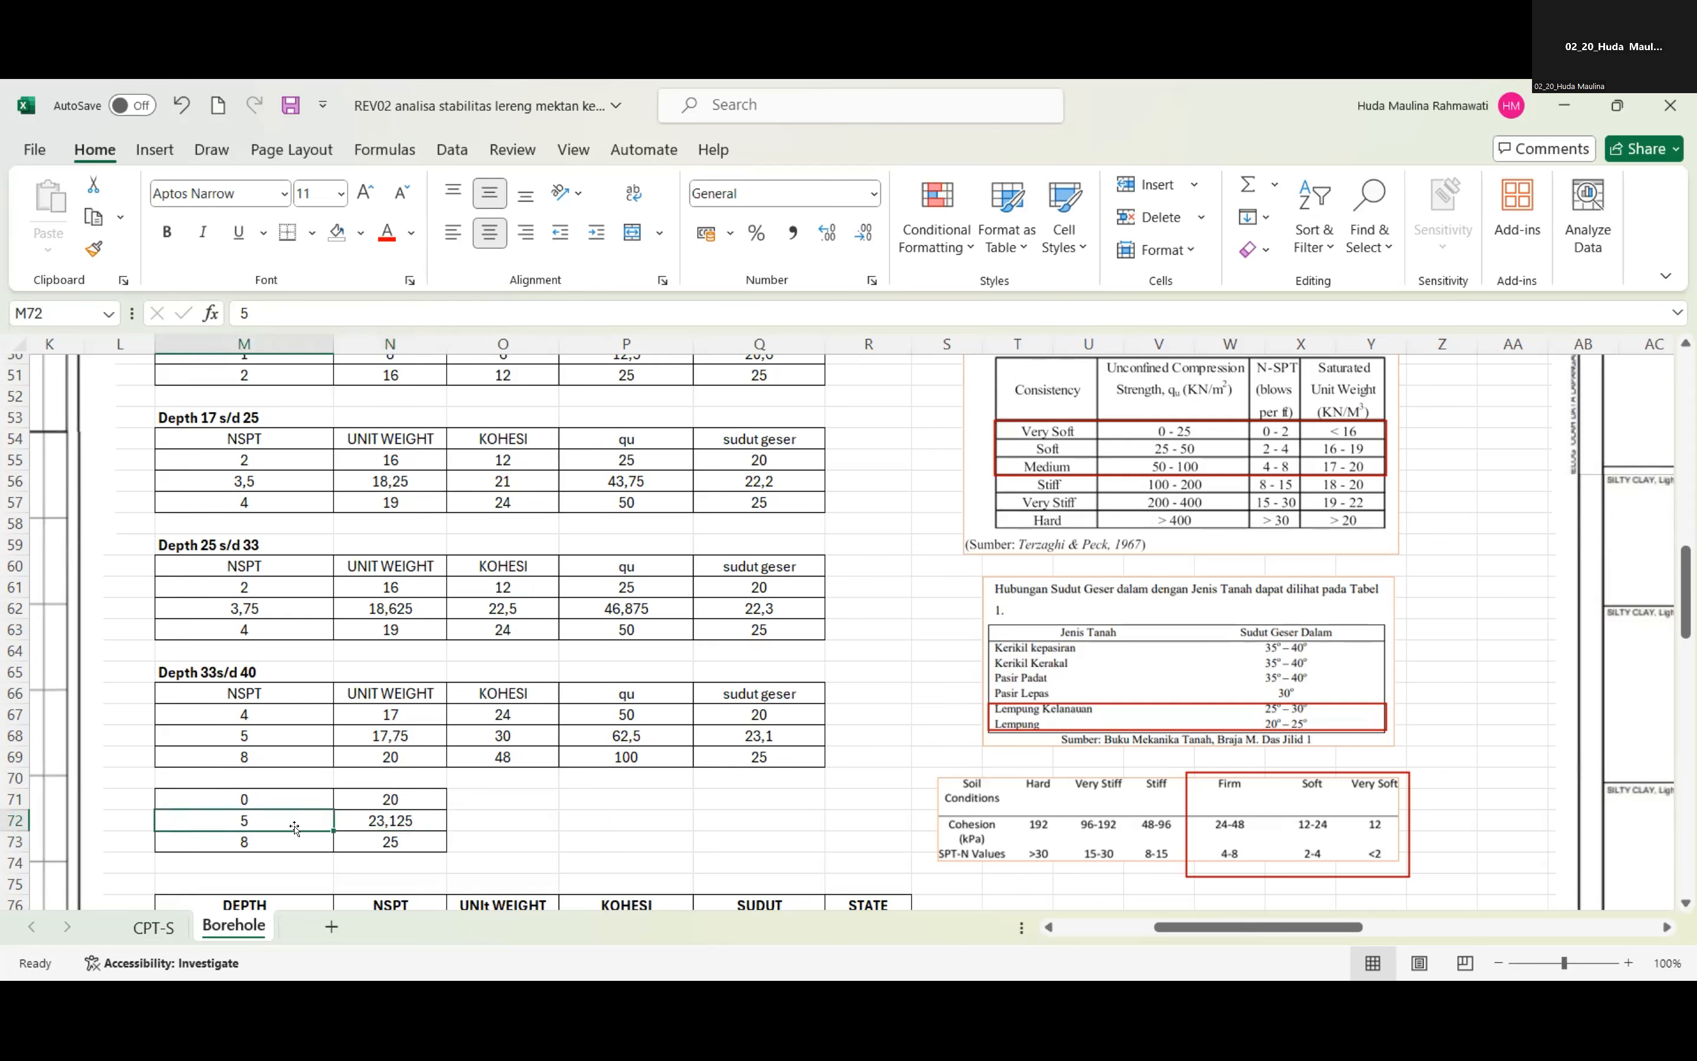
pyautogui.scroll(1, 261, 426)
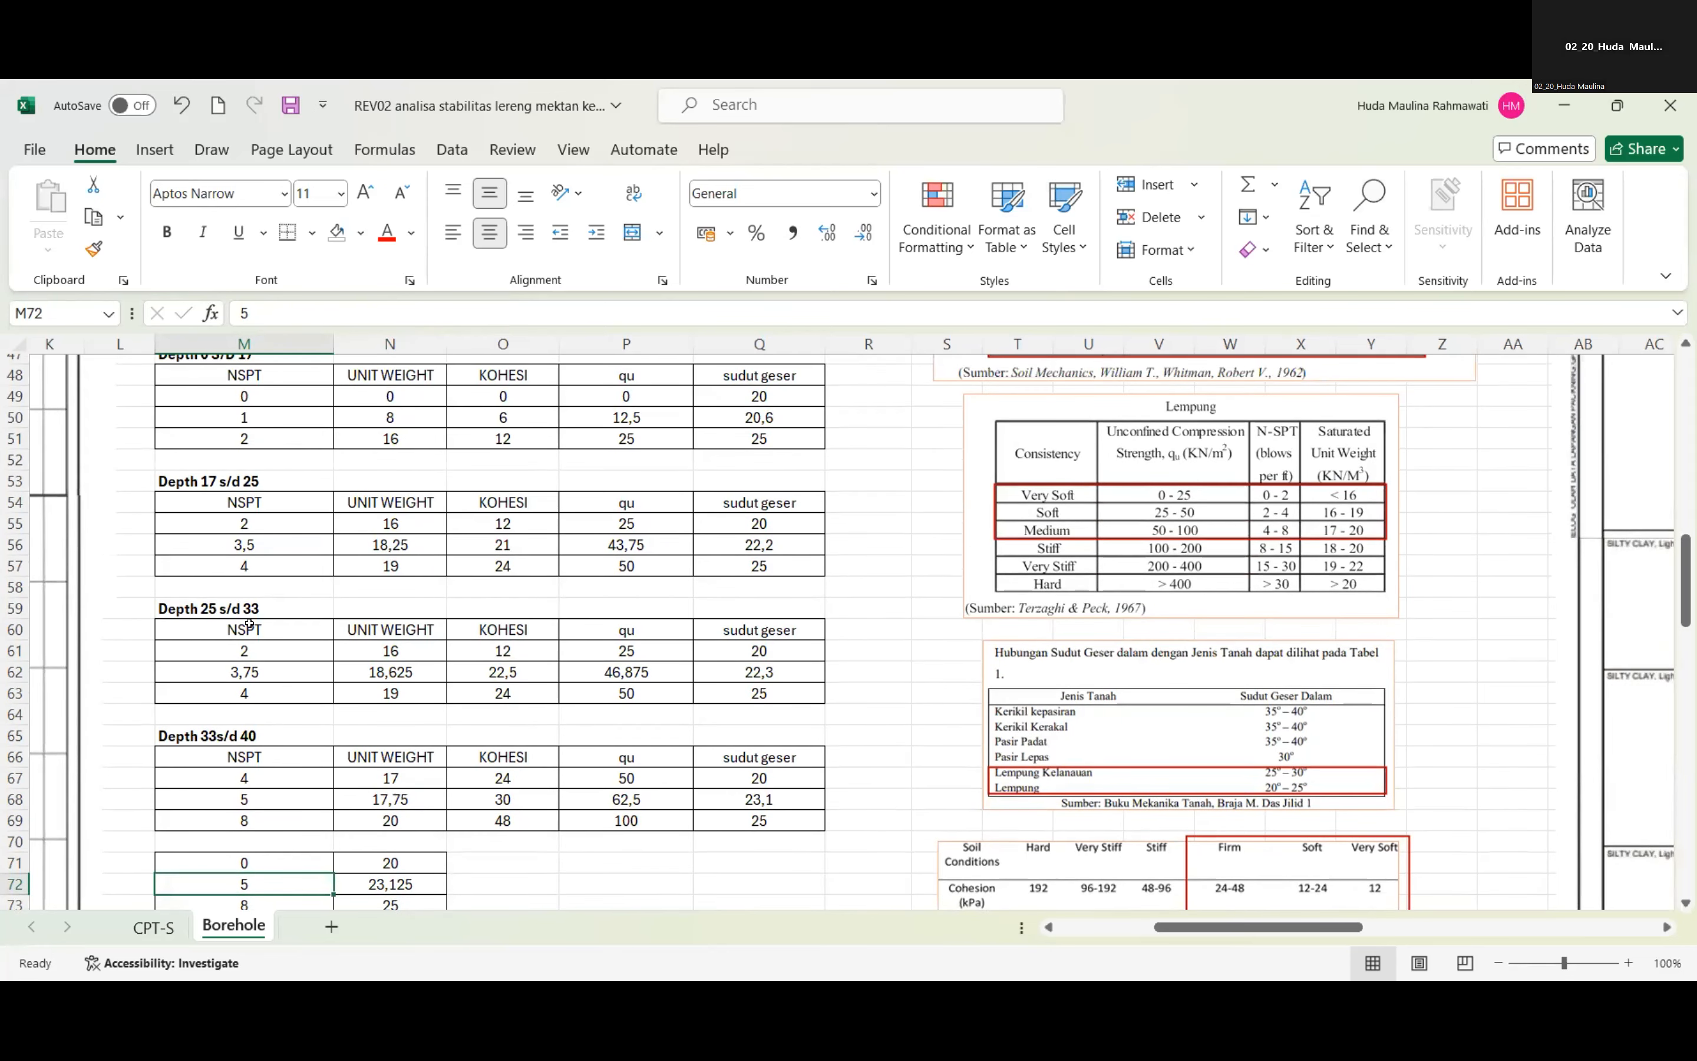
pyautogui.moveTo(261, 892); pyautogui.dragTo(265, 890)
pyautogui.press('Escape')
pyautogui.write('1')
pyautogui.press('Return')
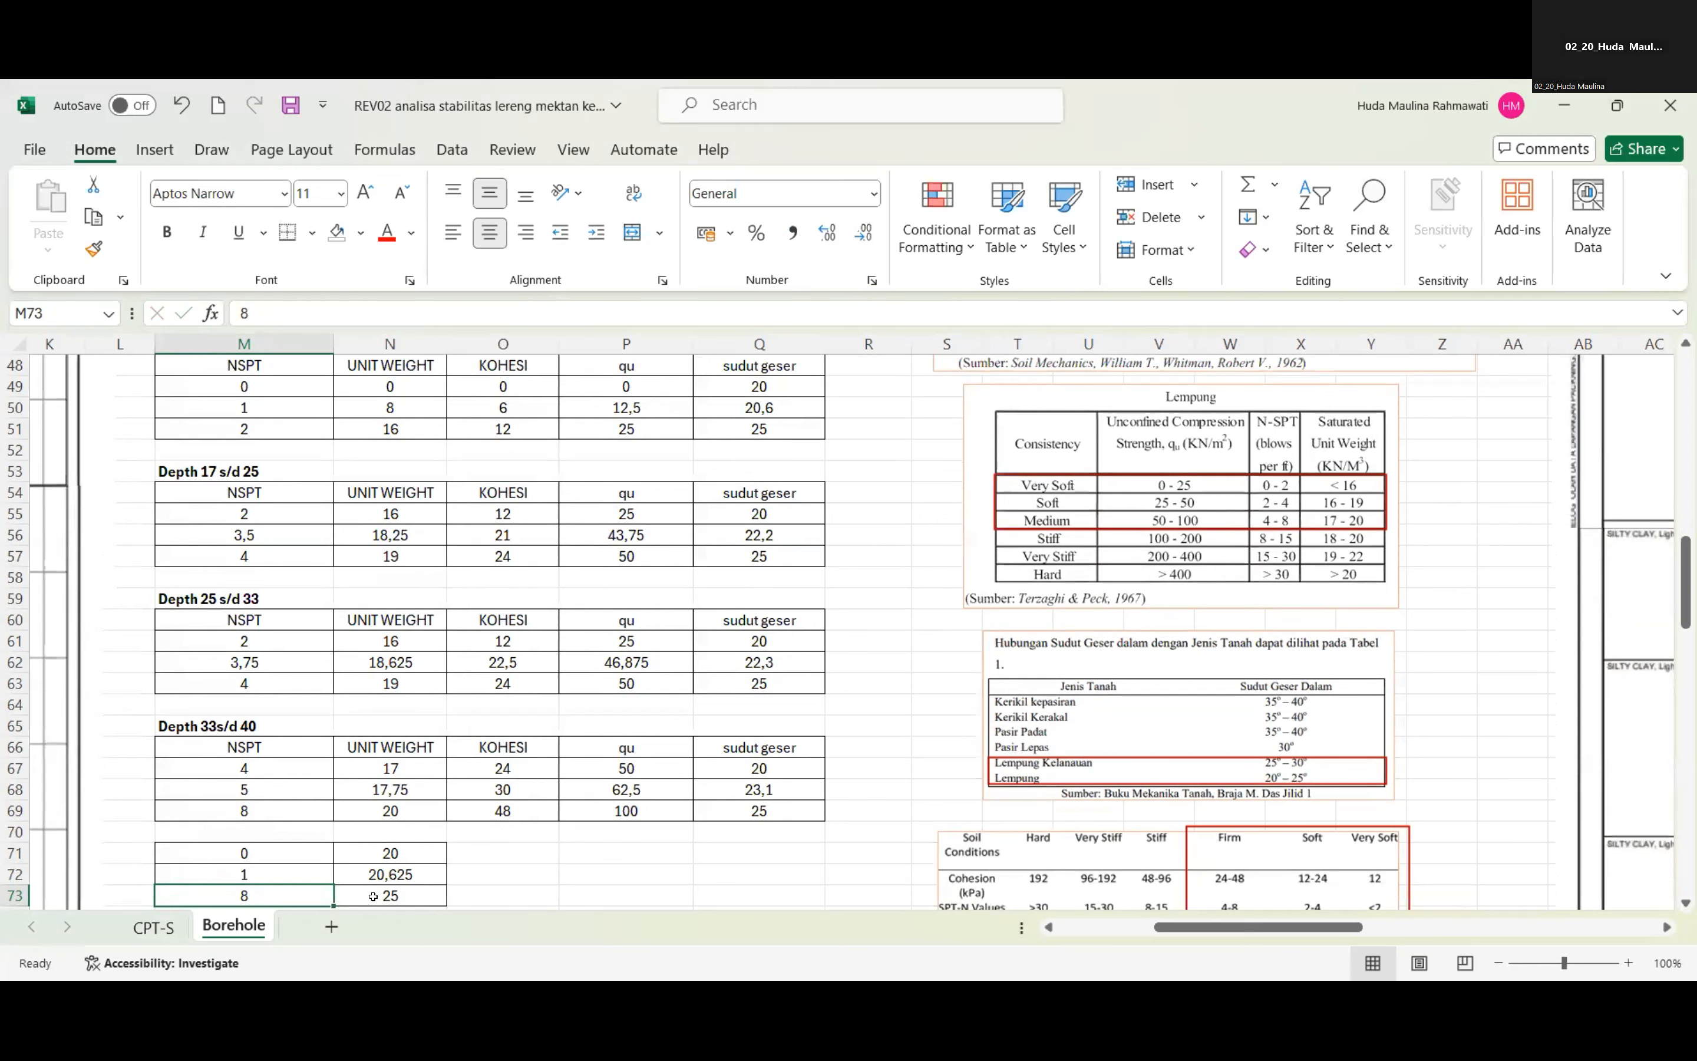
# Review the NSPT and angle cells of M71:N73 against the Depth 0 S/D 17 table and inspect the formula in N72.
pyautogui.click(252, 868)
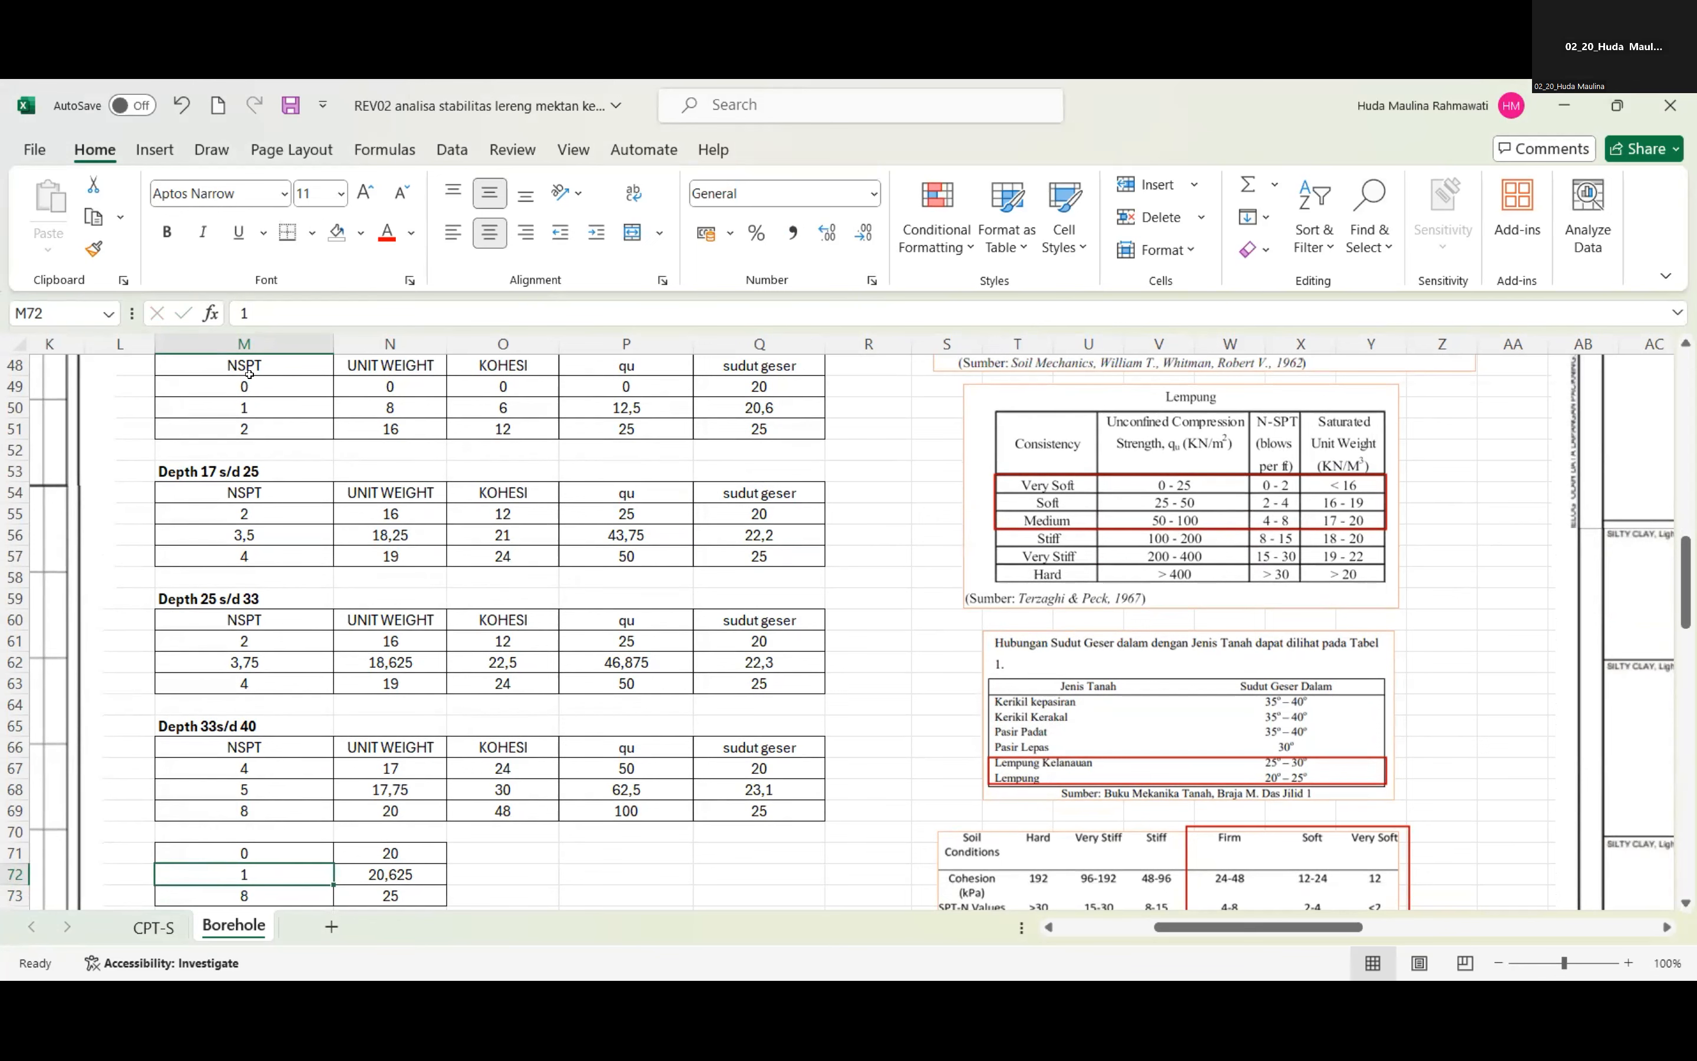
pyautogui.scroll(1, 254, 367)
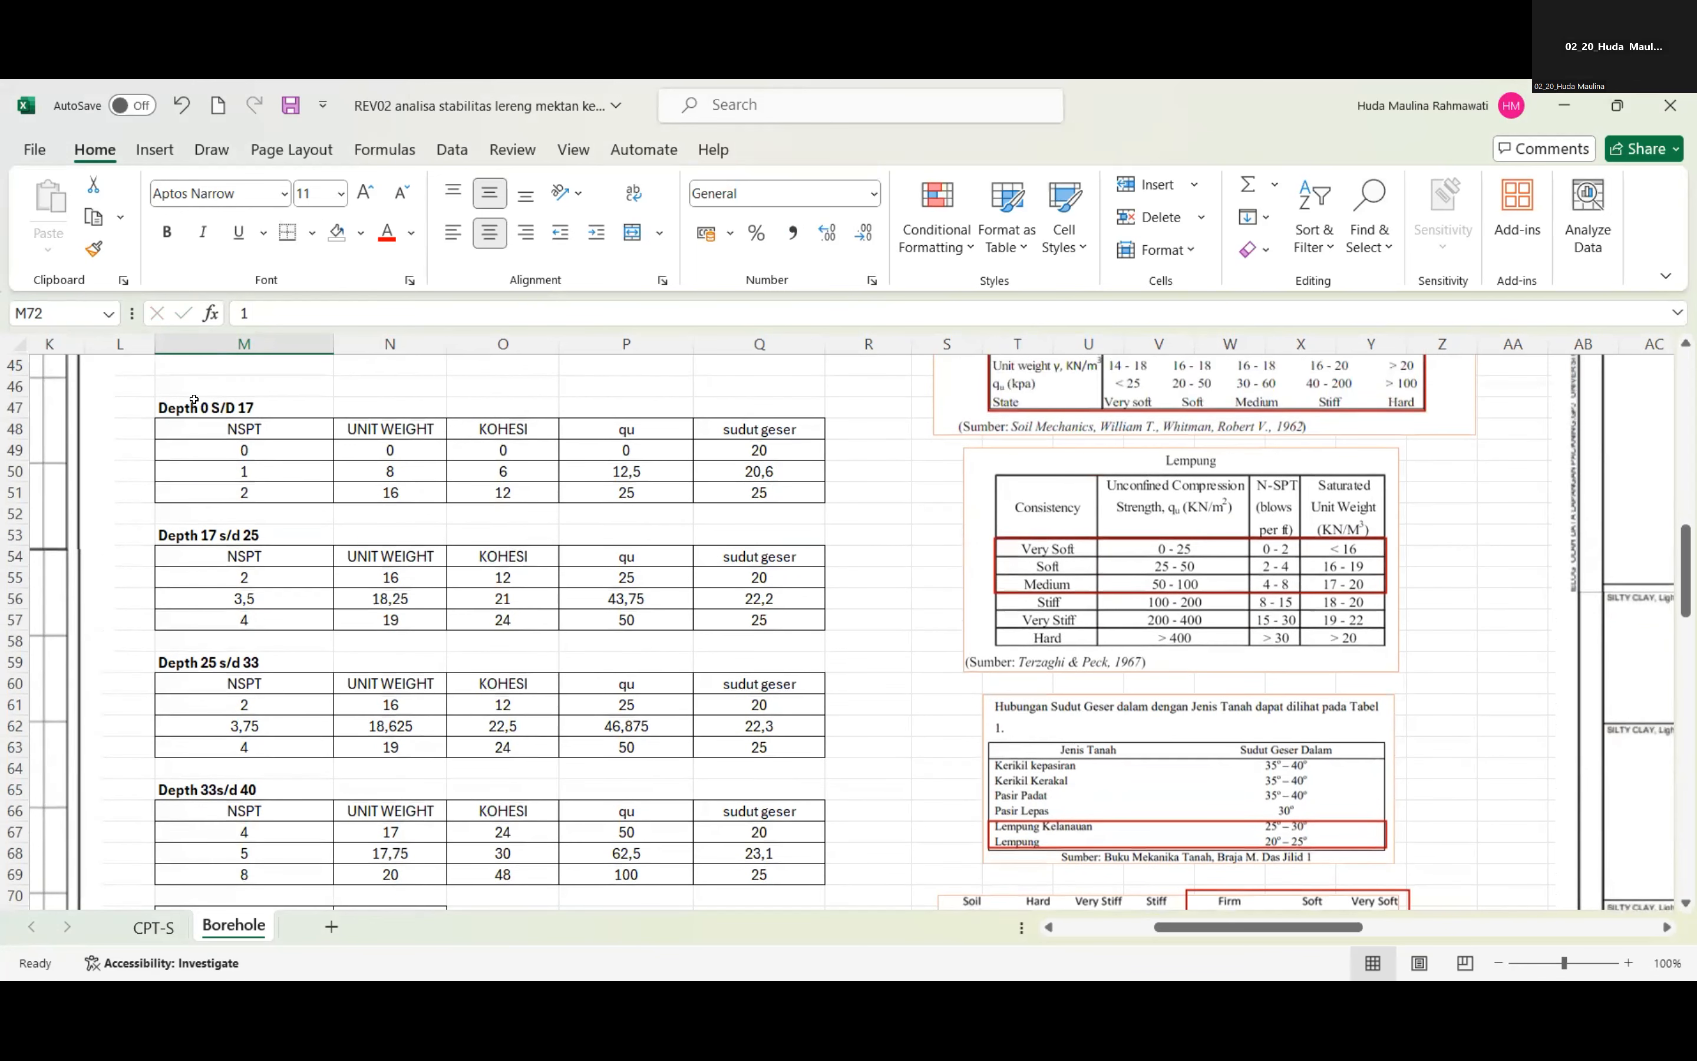
pyautogui.scroll(-1, 243, 667)
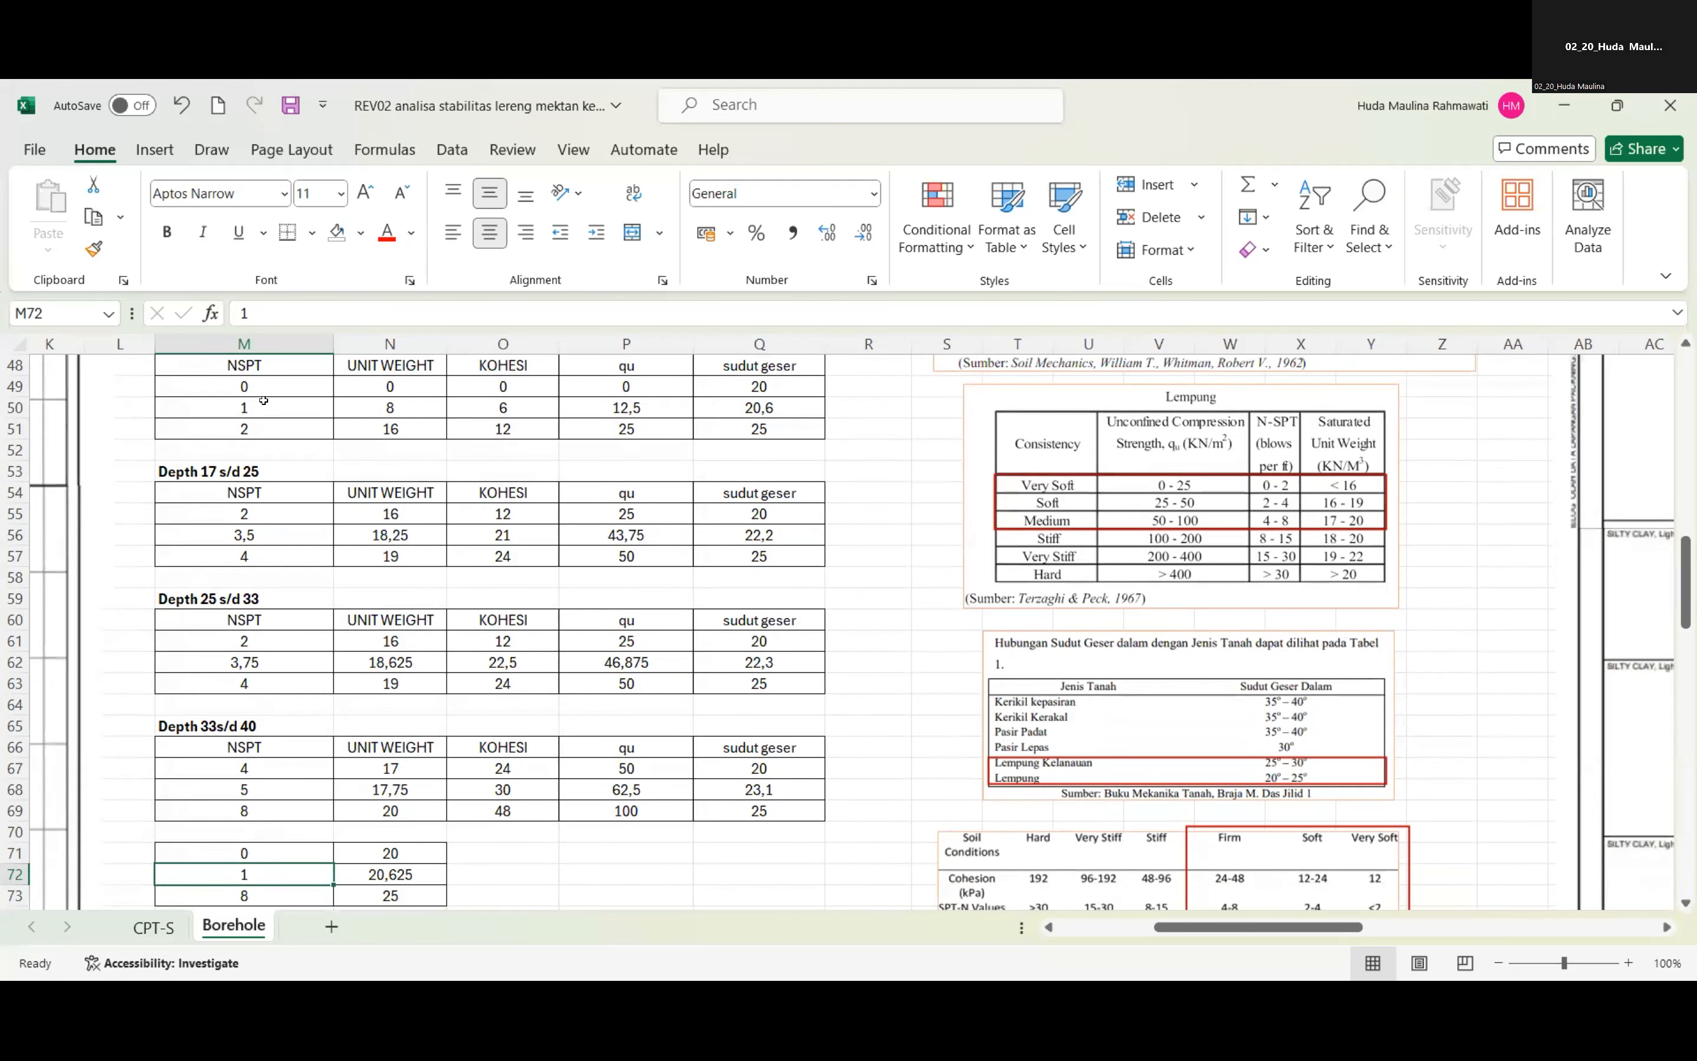
pyautogui.click(250, 851)
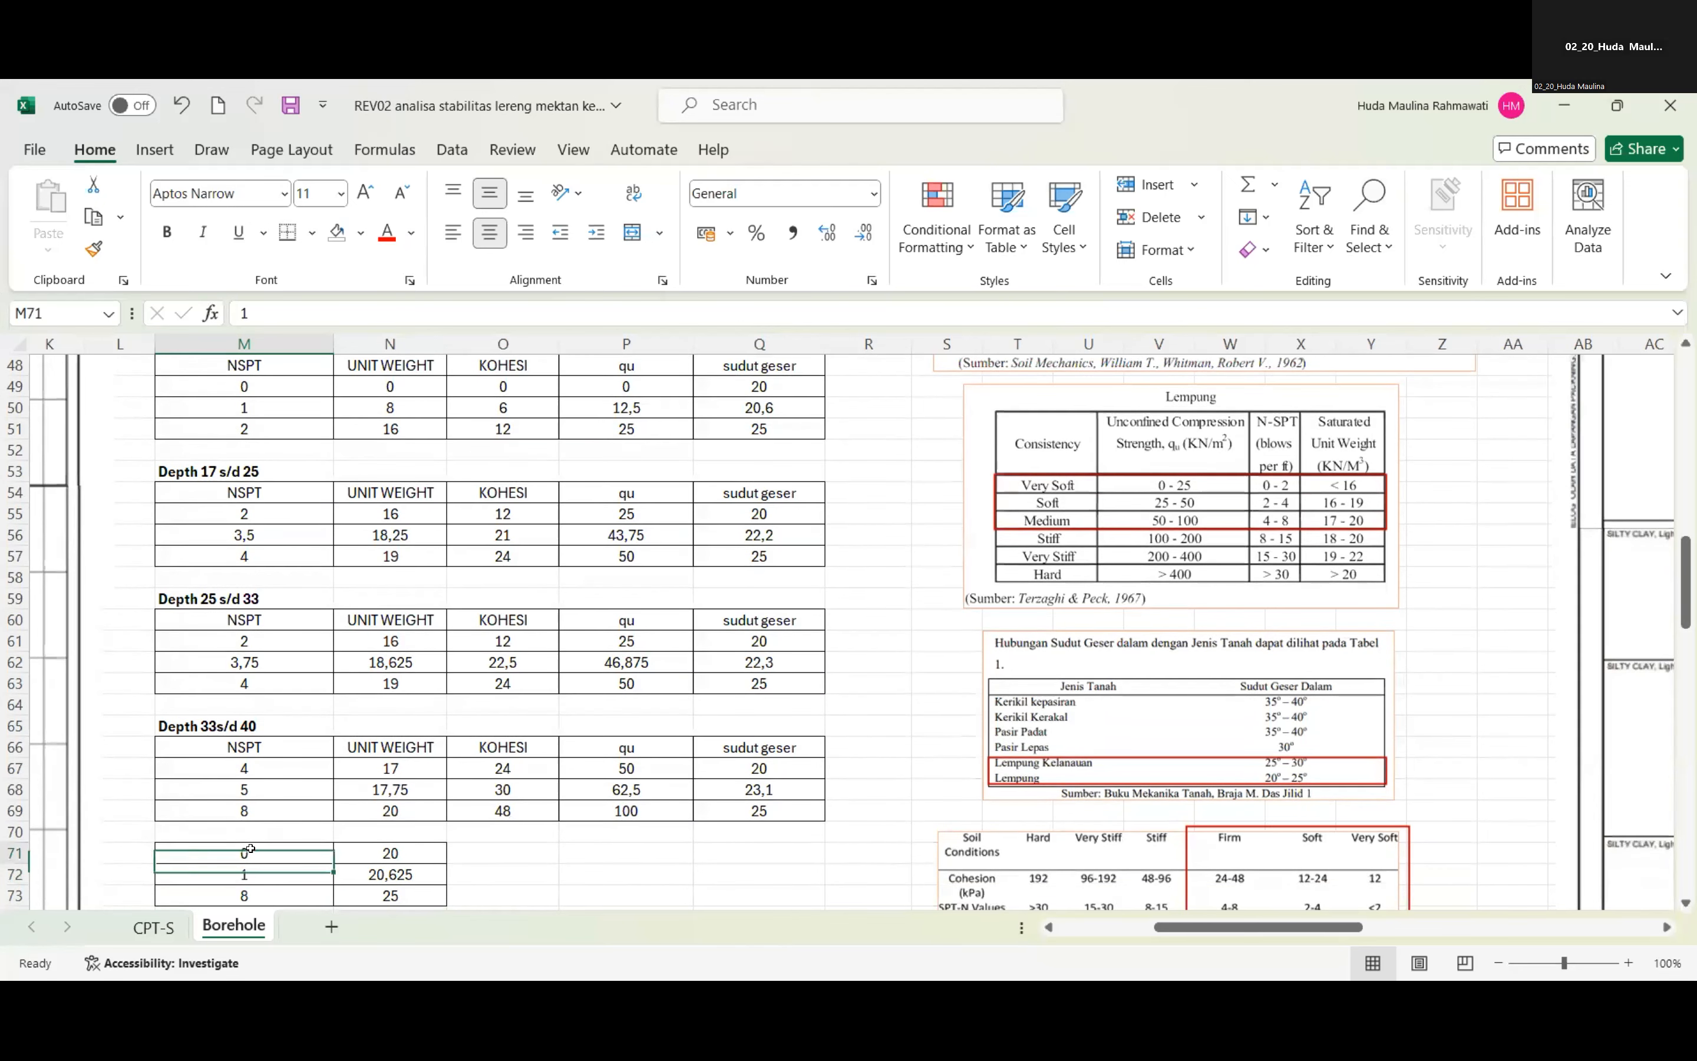
pyautogui.click(277, 898)
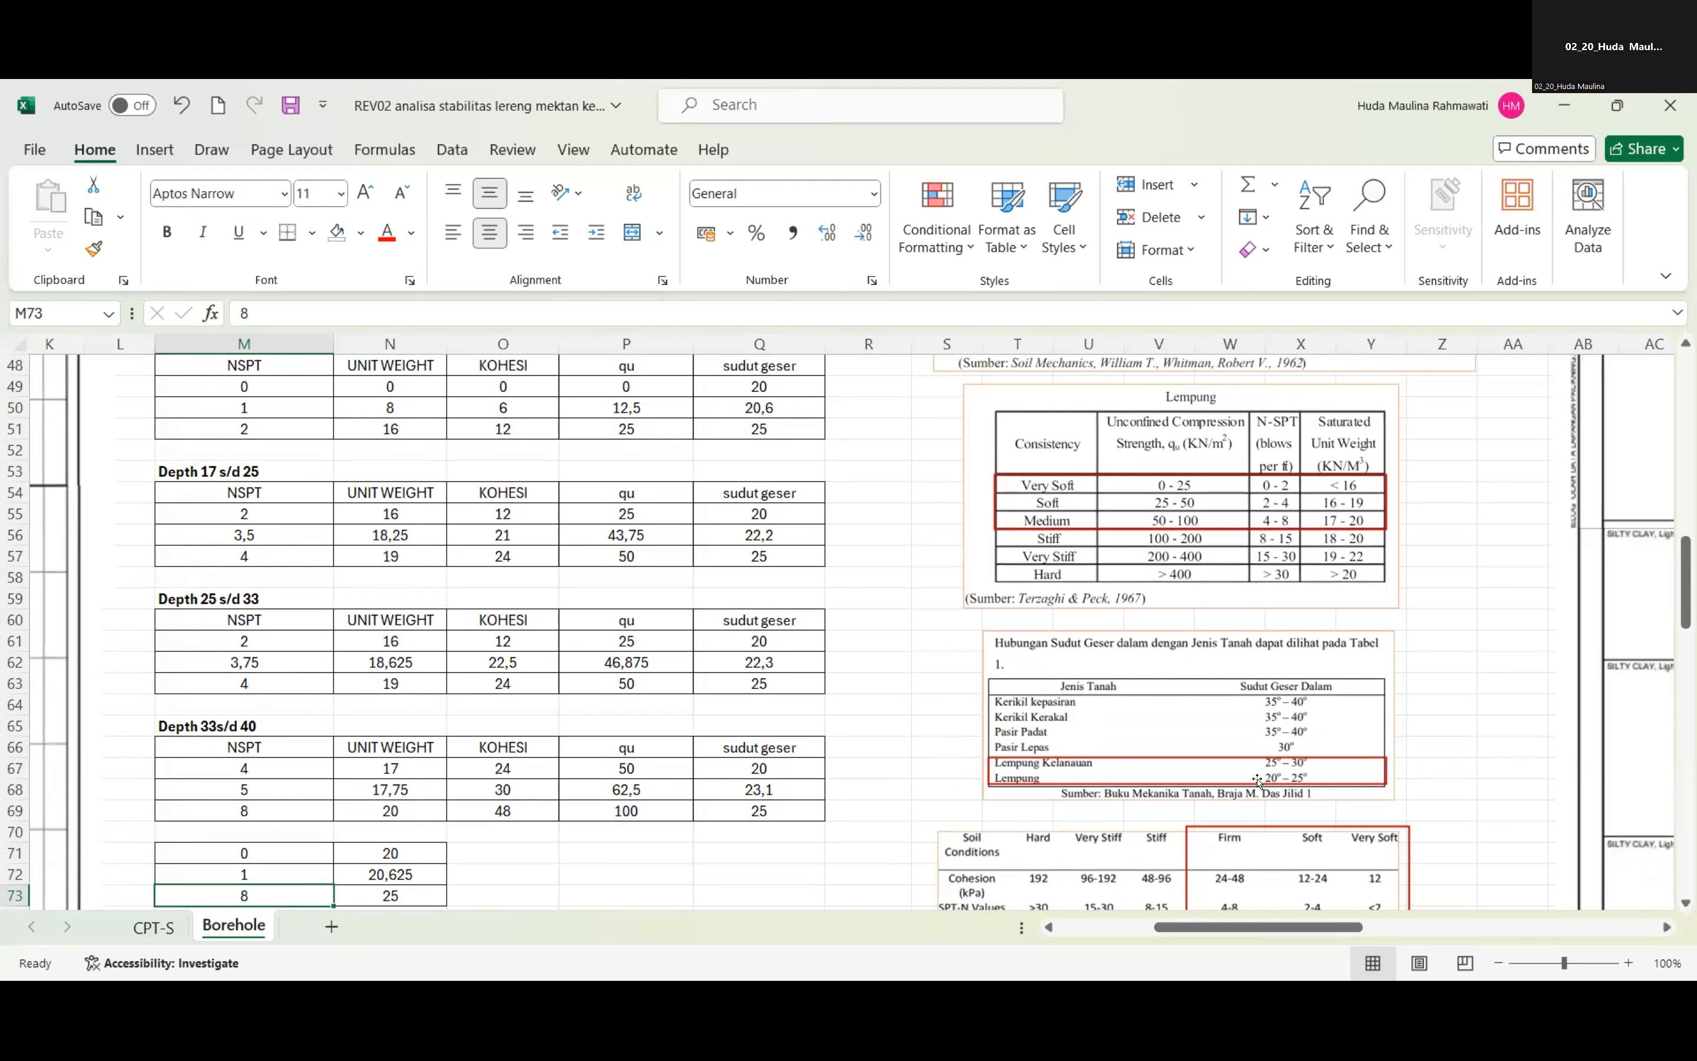
pyautogui.click(381, 854)
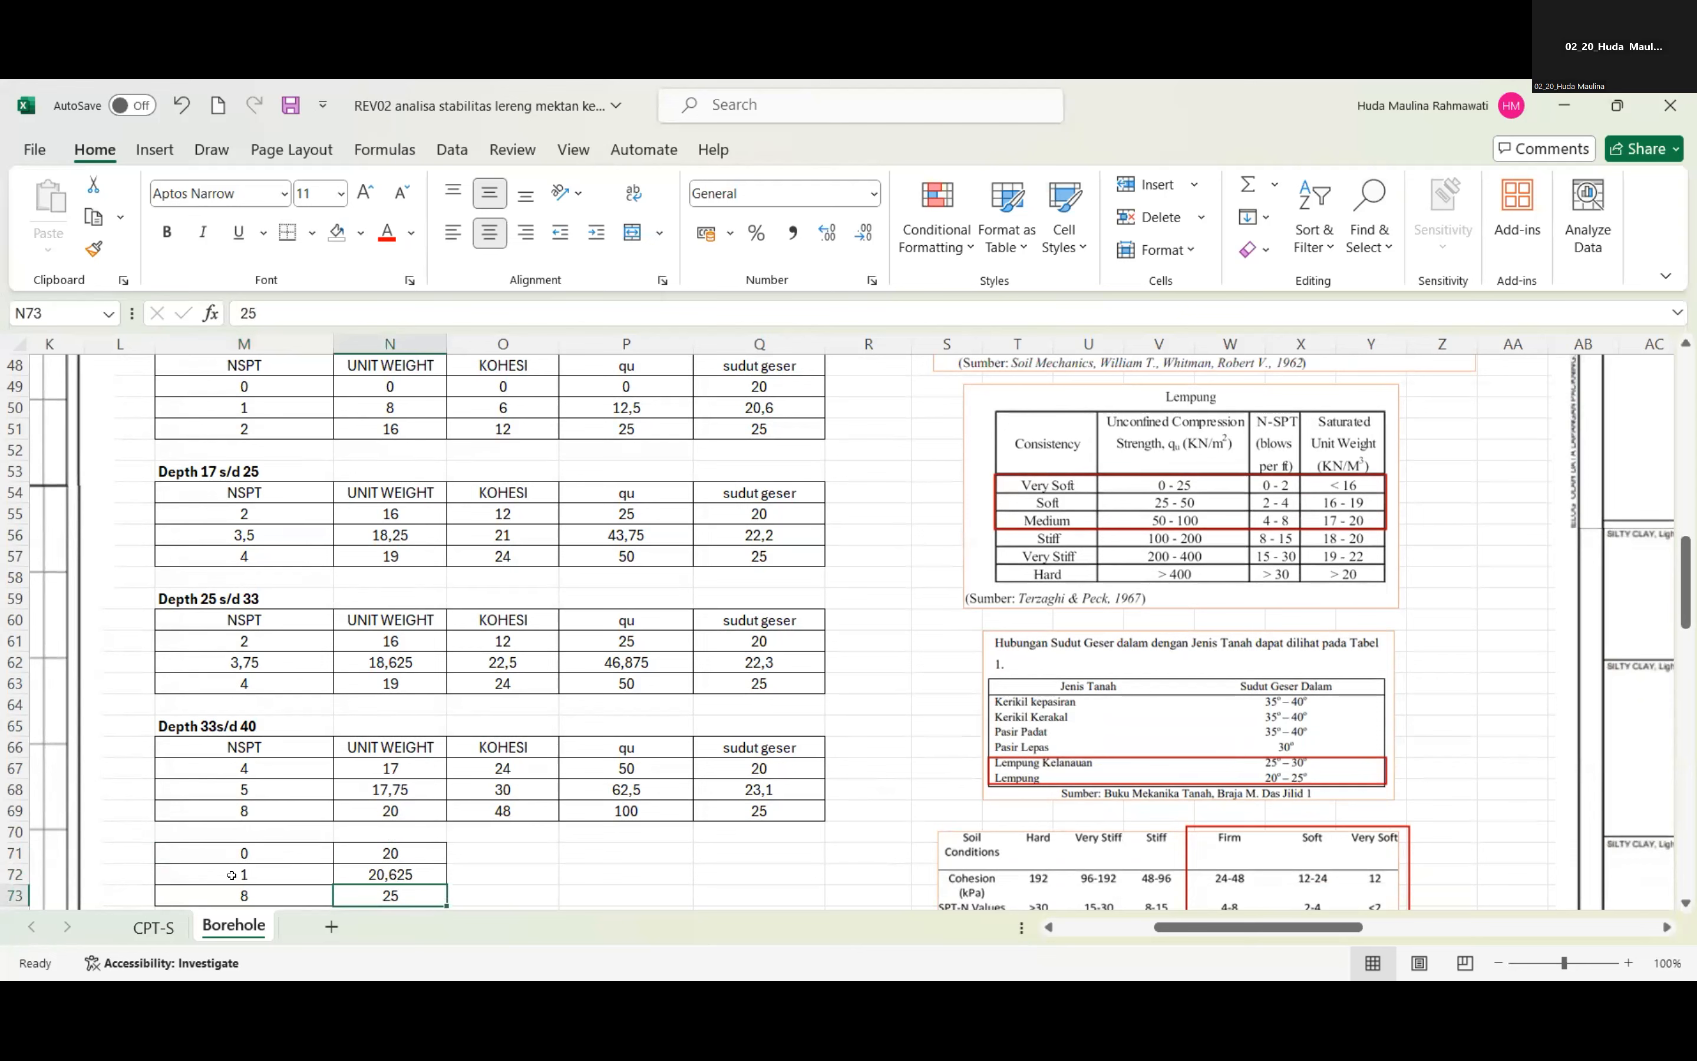
pyautogui.click(256, 875)
pyautogui.click(357, 878)
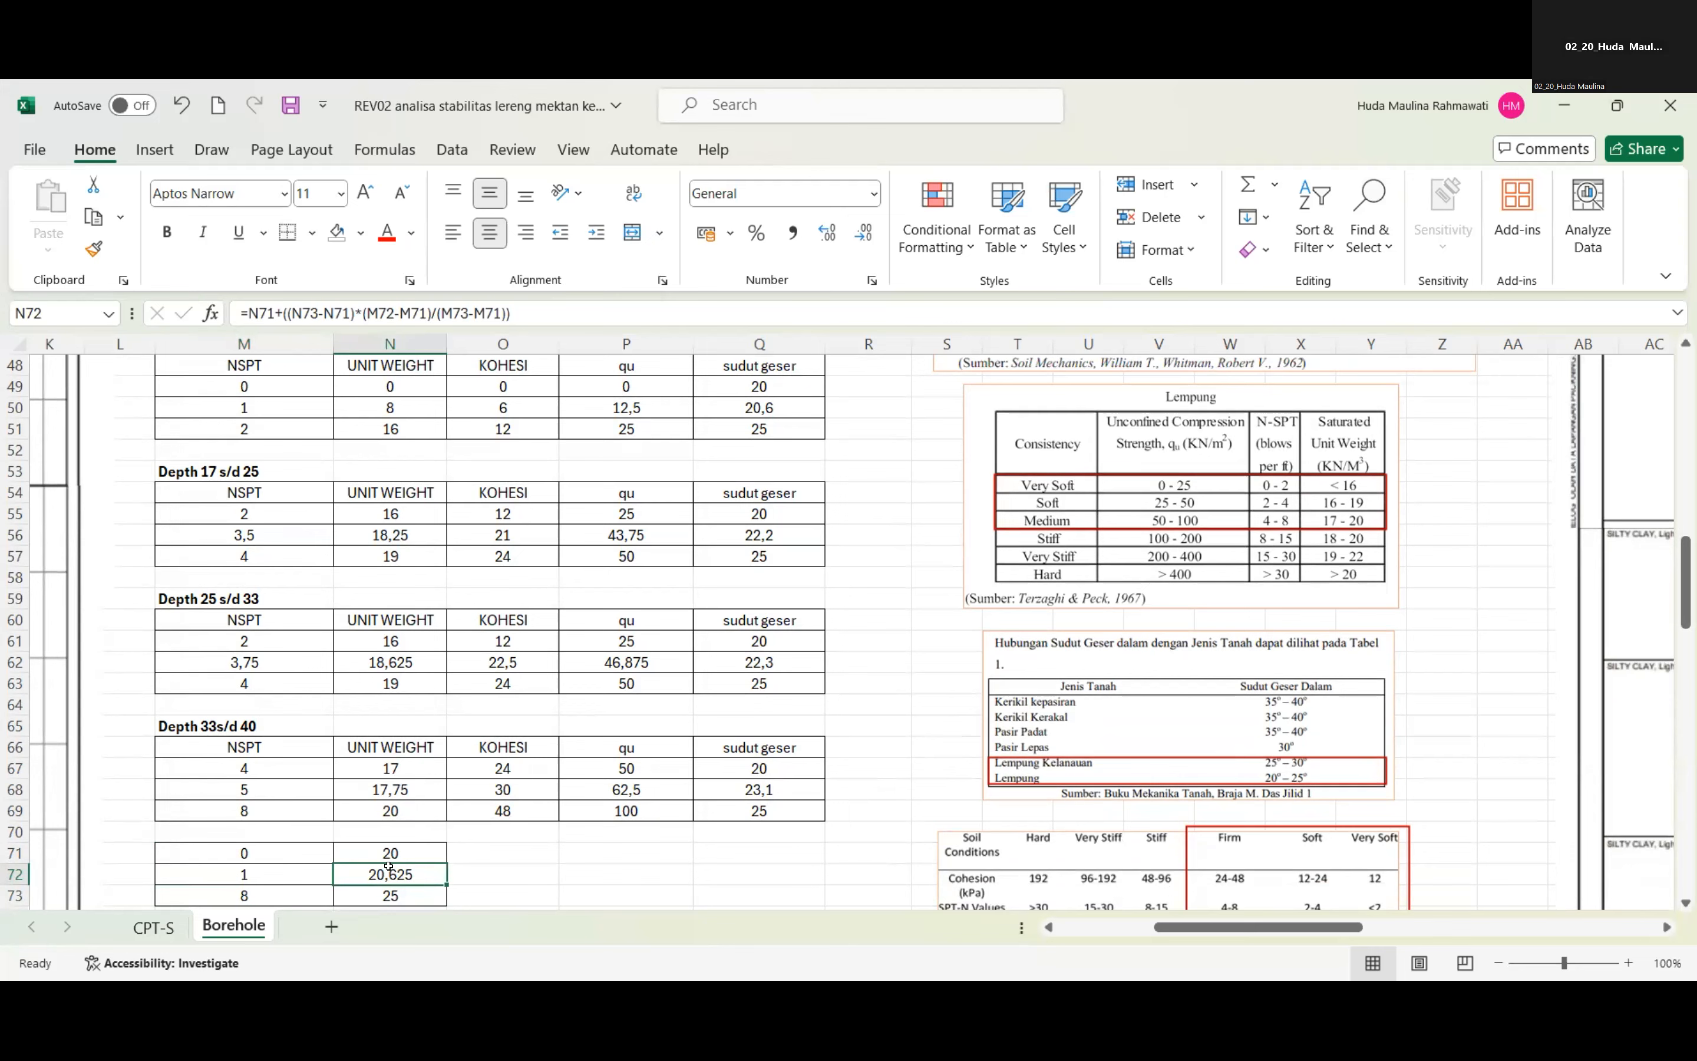
# Check the sudut geser cells Q50 and Q56 against the SUDUT column Q77:Q80 of the summary table.
pyautogui.click(757, 401)
pyautogui.click(759, 528)
pyautogui.scroll(-3, 768, 640)
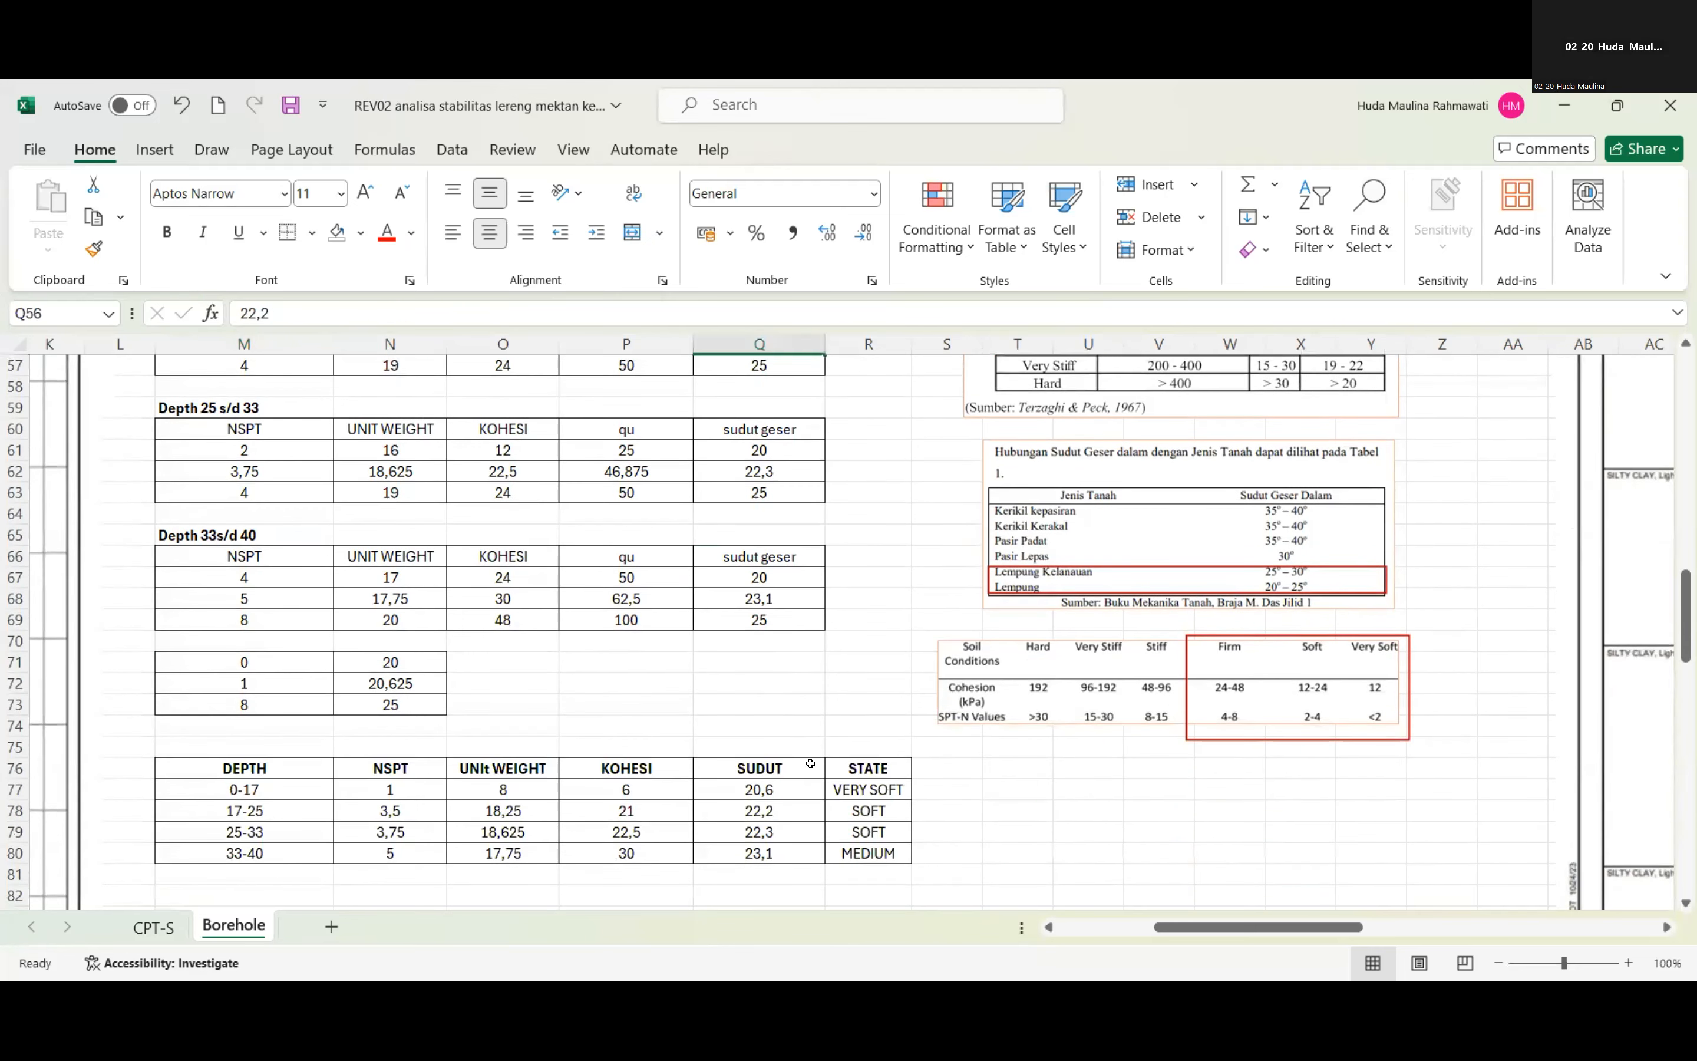
pyautogui.moveTo(760, 790); pyautogui.dragTo(761, 855)
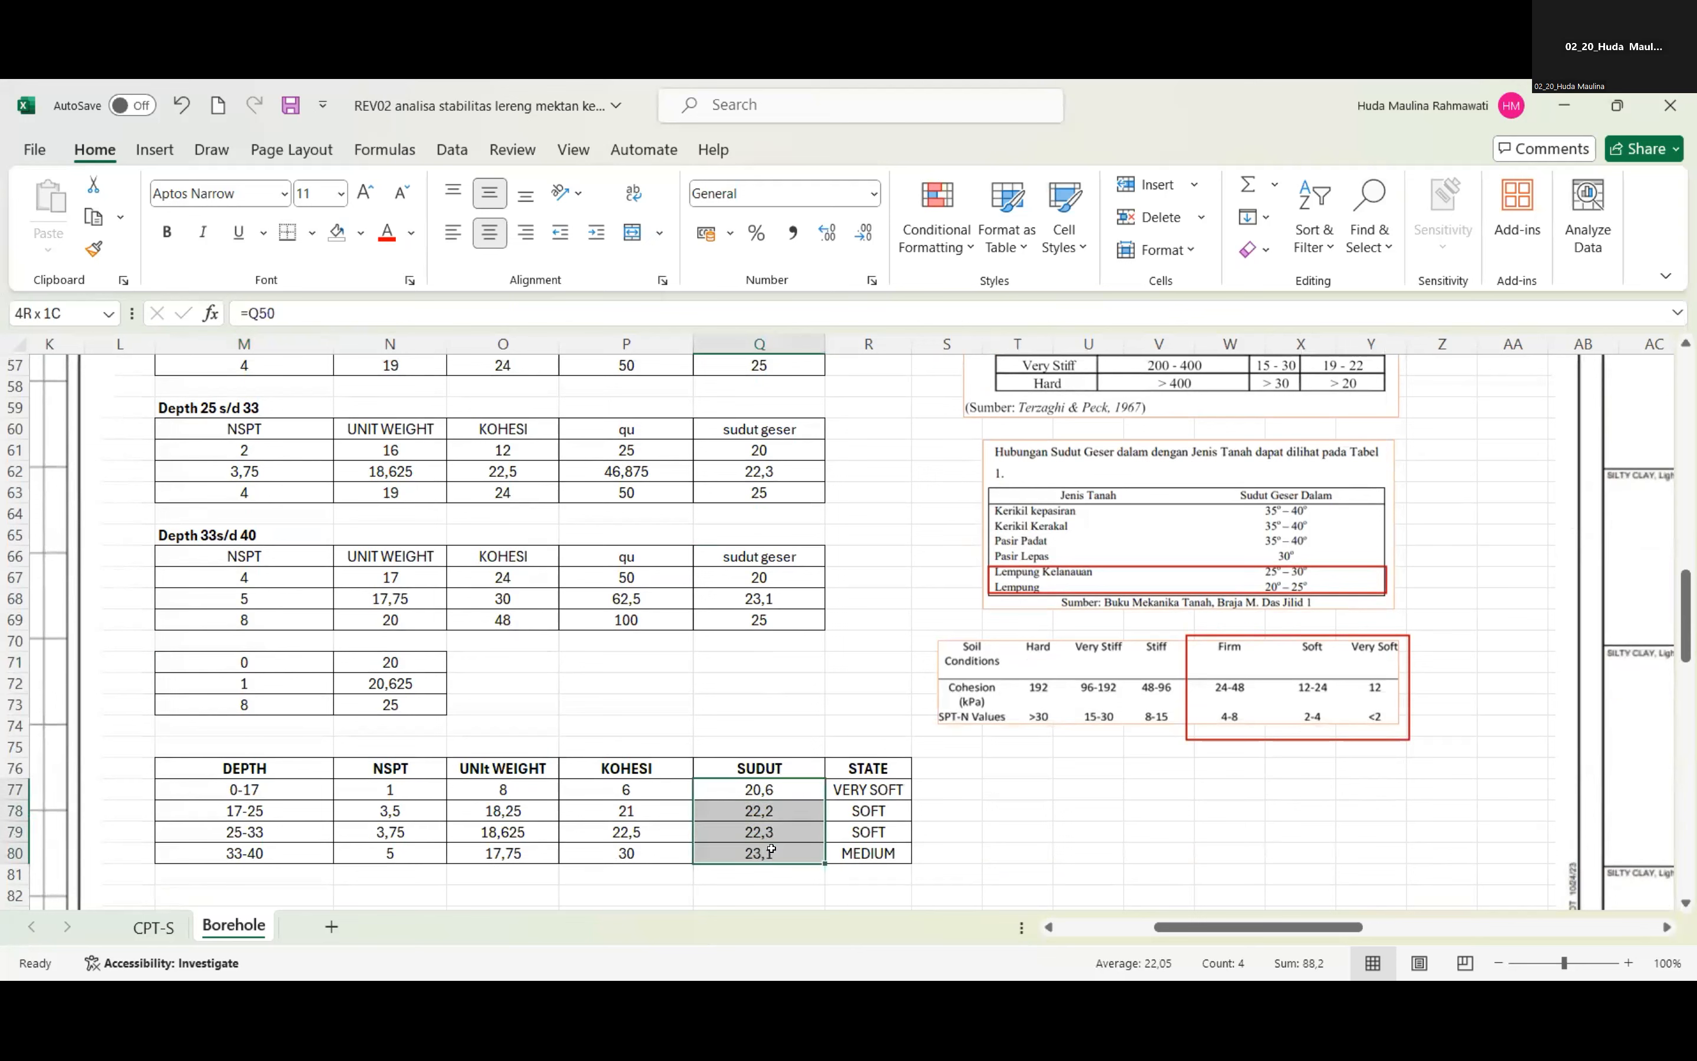
pyautogui.click(785, 791)
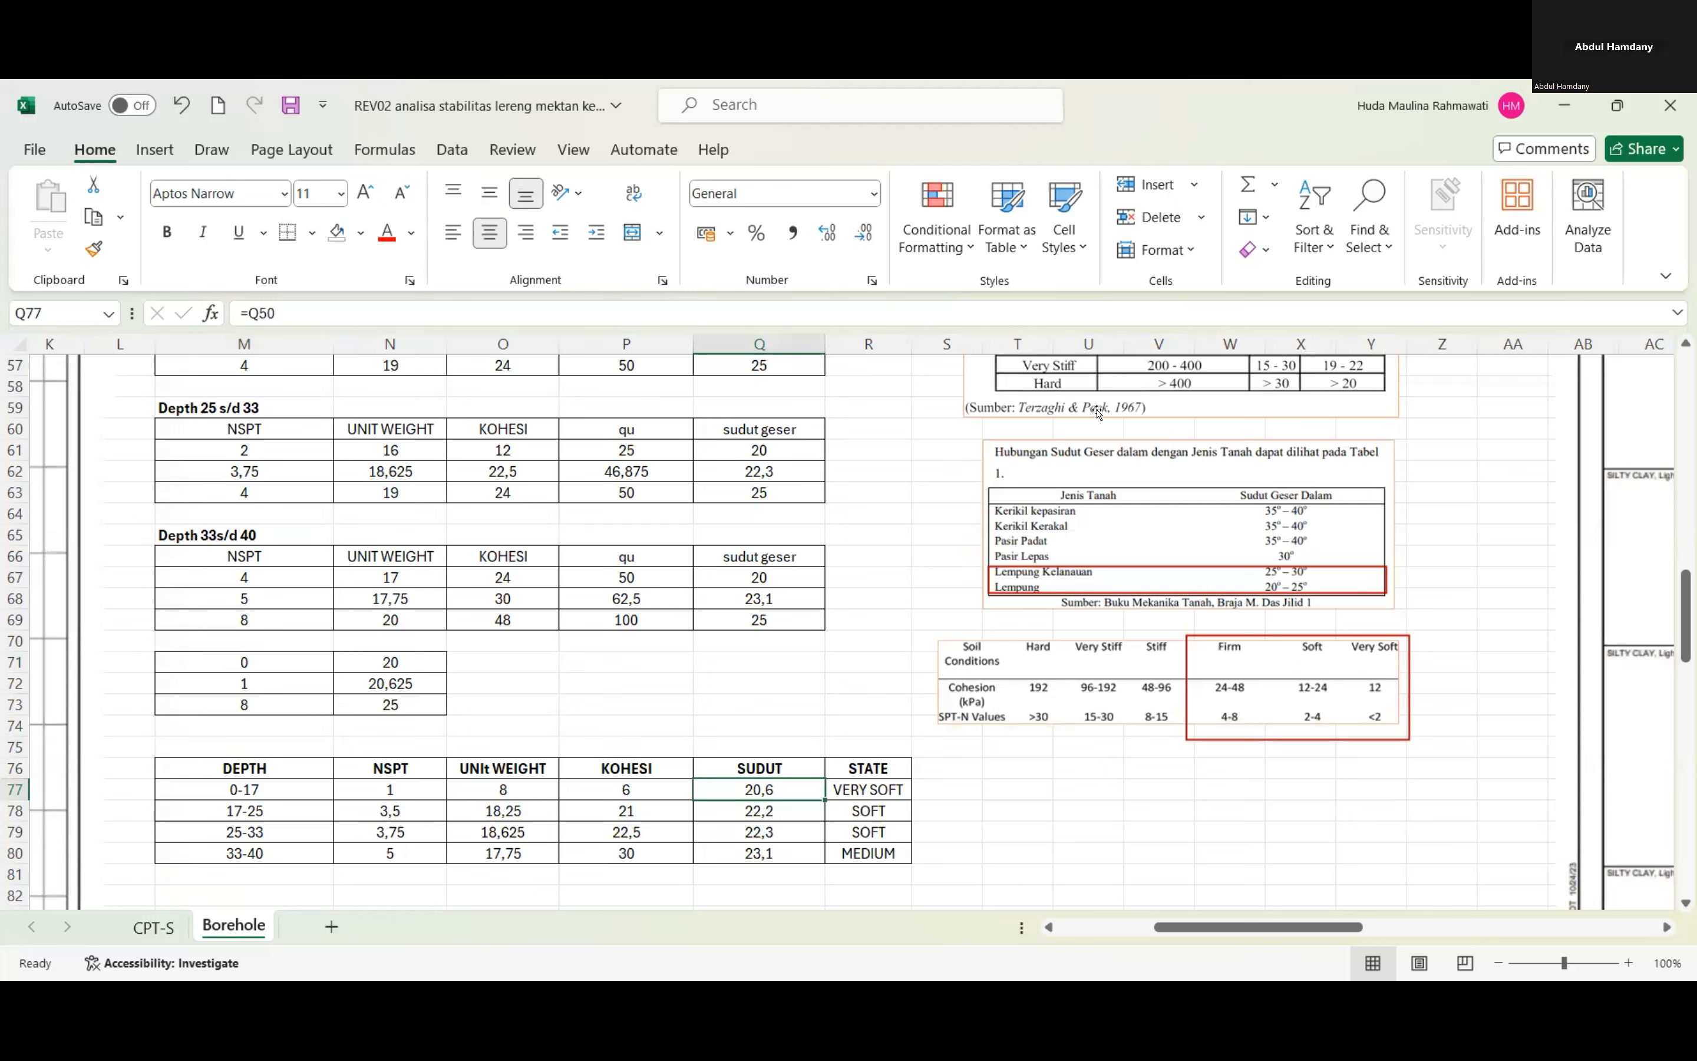
# Inspect the cohesion interpolation formula in O56 of the Depth 17 s/d 25 table, leaving it unedited.
pyautogui.hotkey('alt', 'Tab')
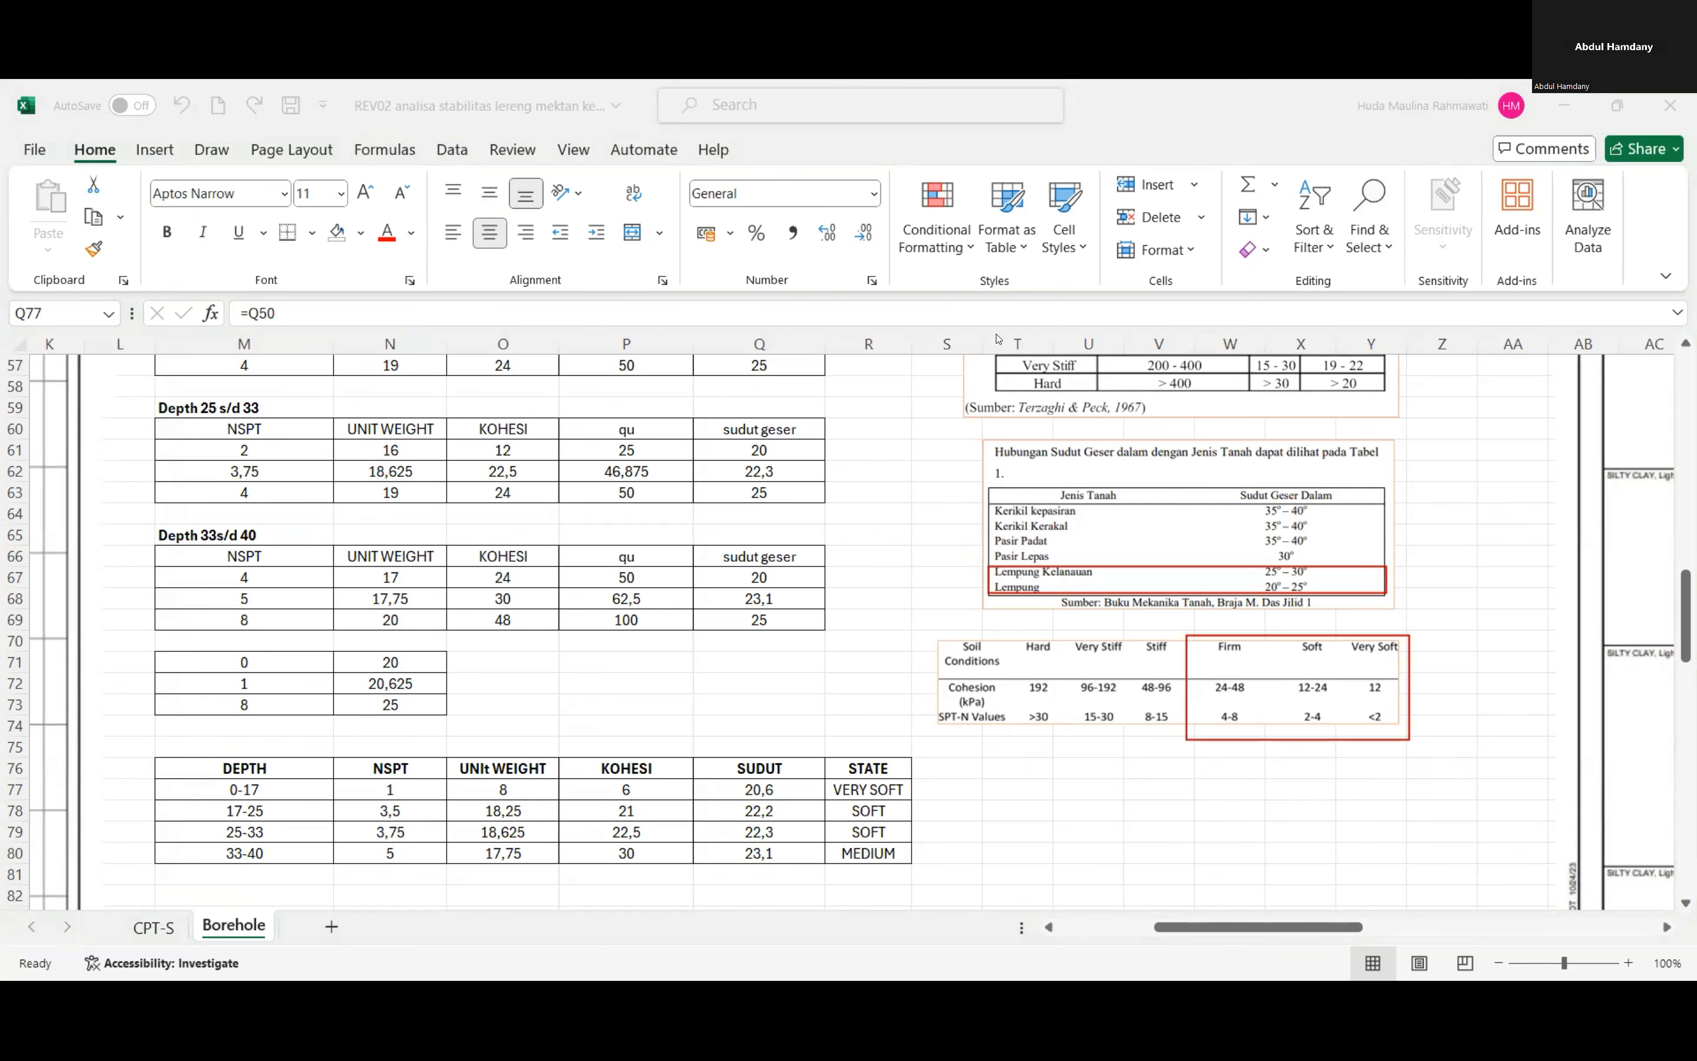
pyautogui.scroll(1, 667, 509)
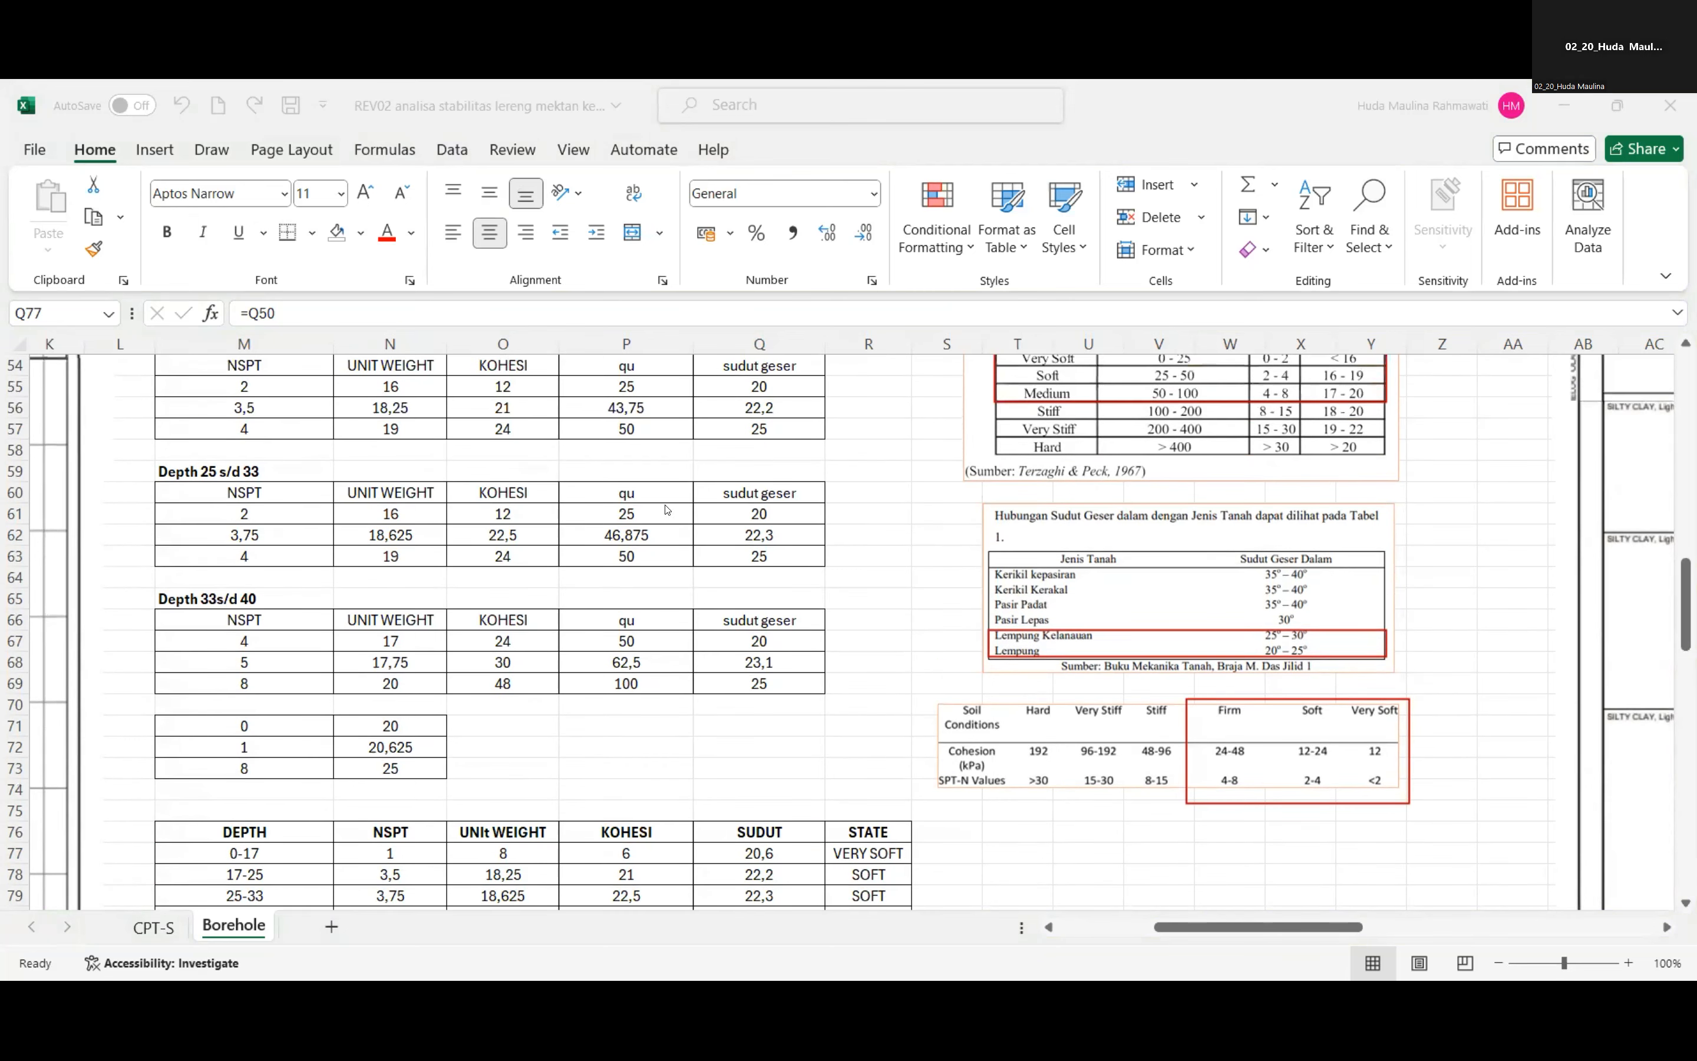
pyautogui.scroll(1, 532, 471)
pyautogui.click(505, 473)
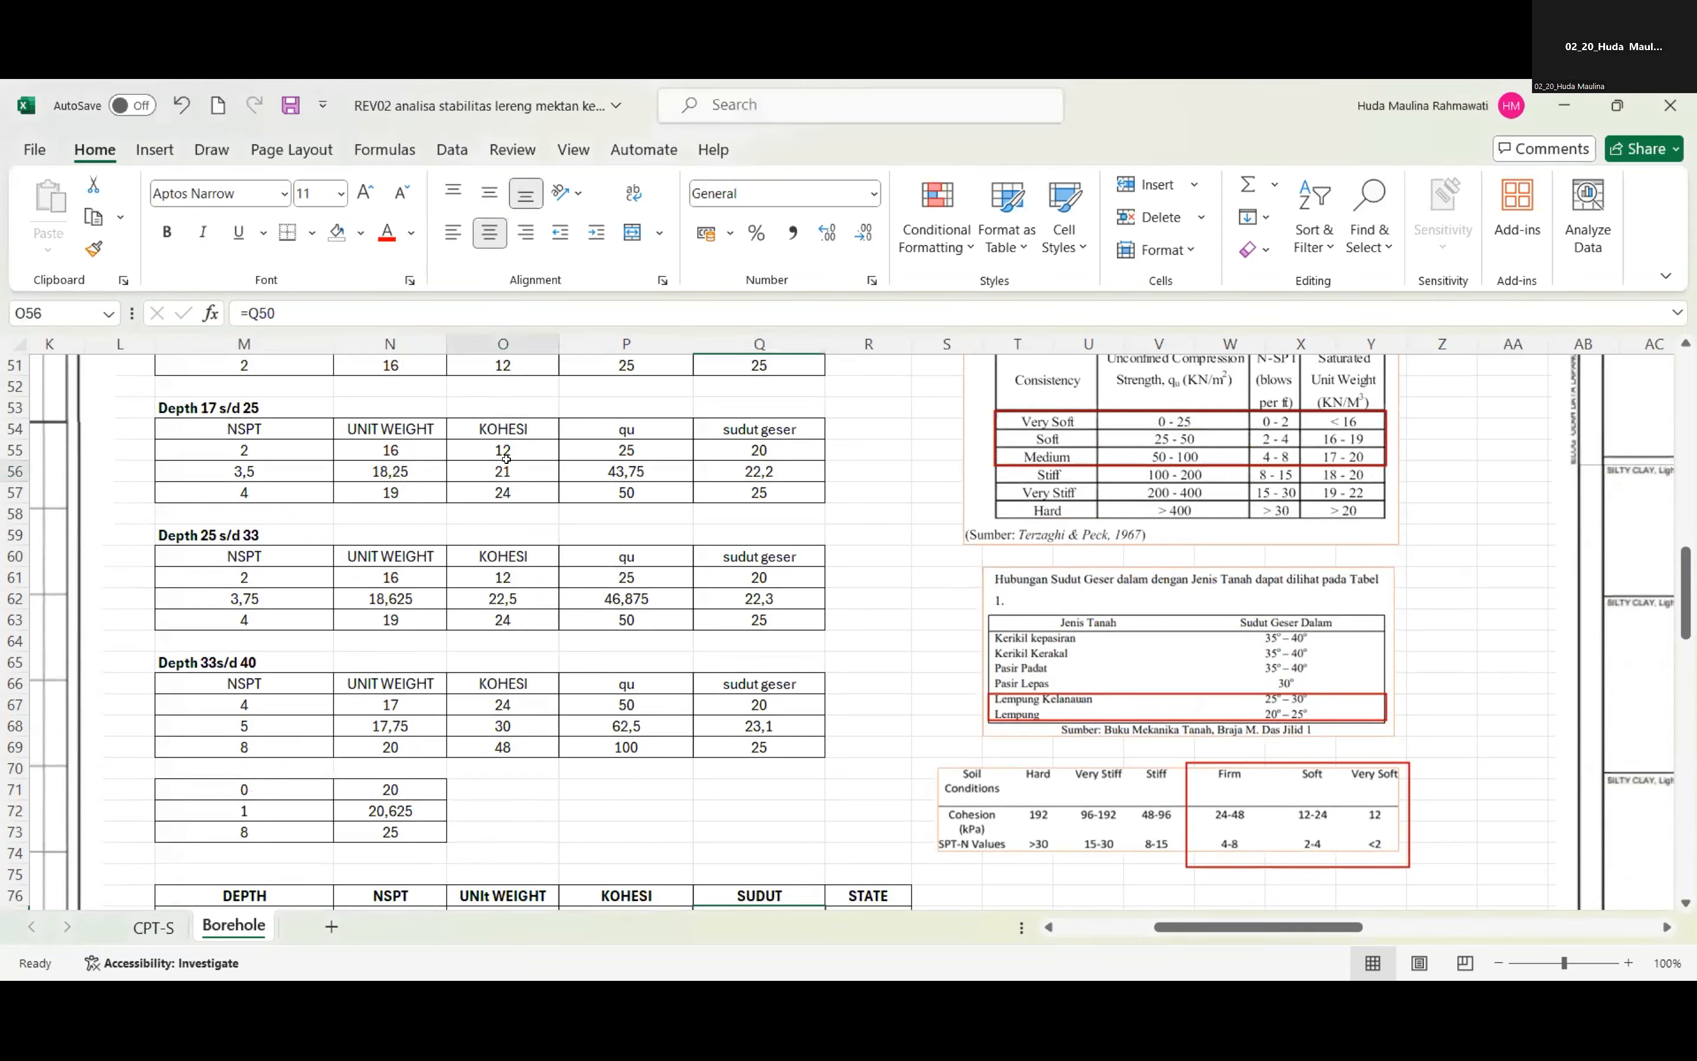
pyautogui.doubleClick(505, 474)
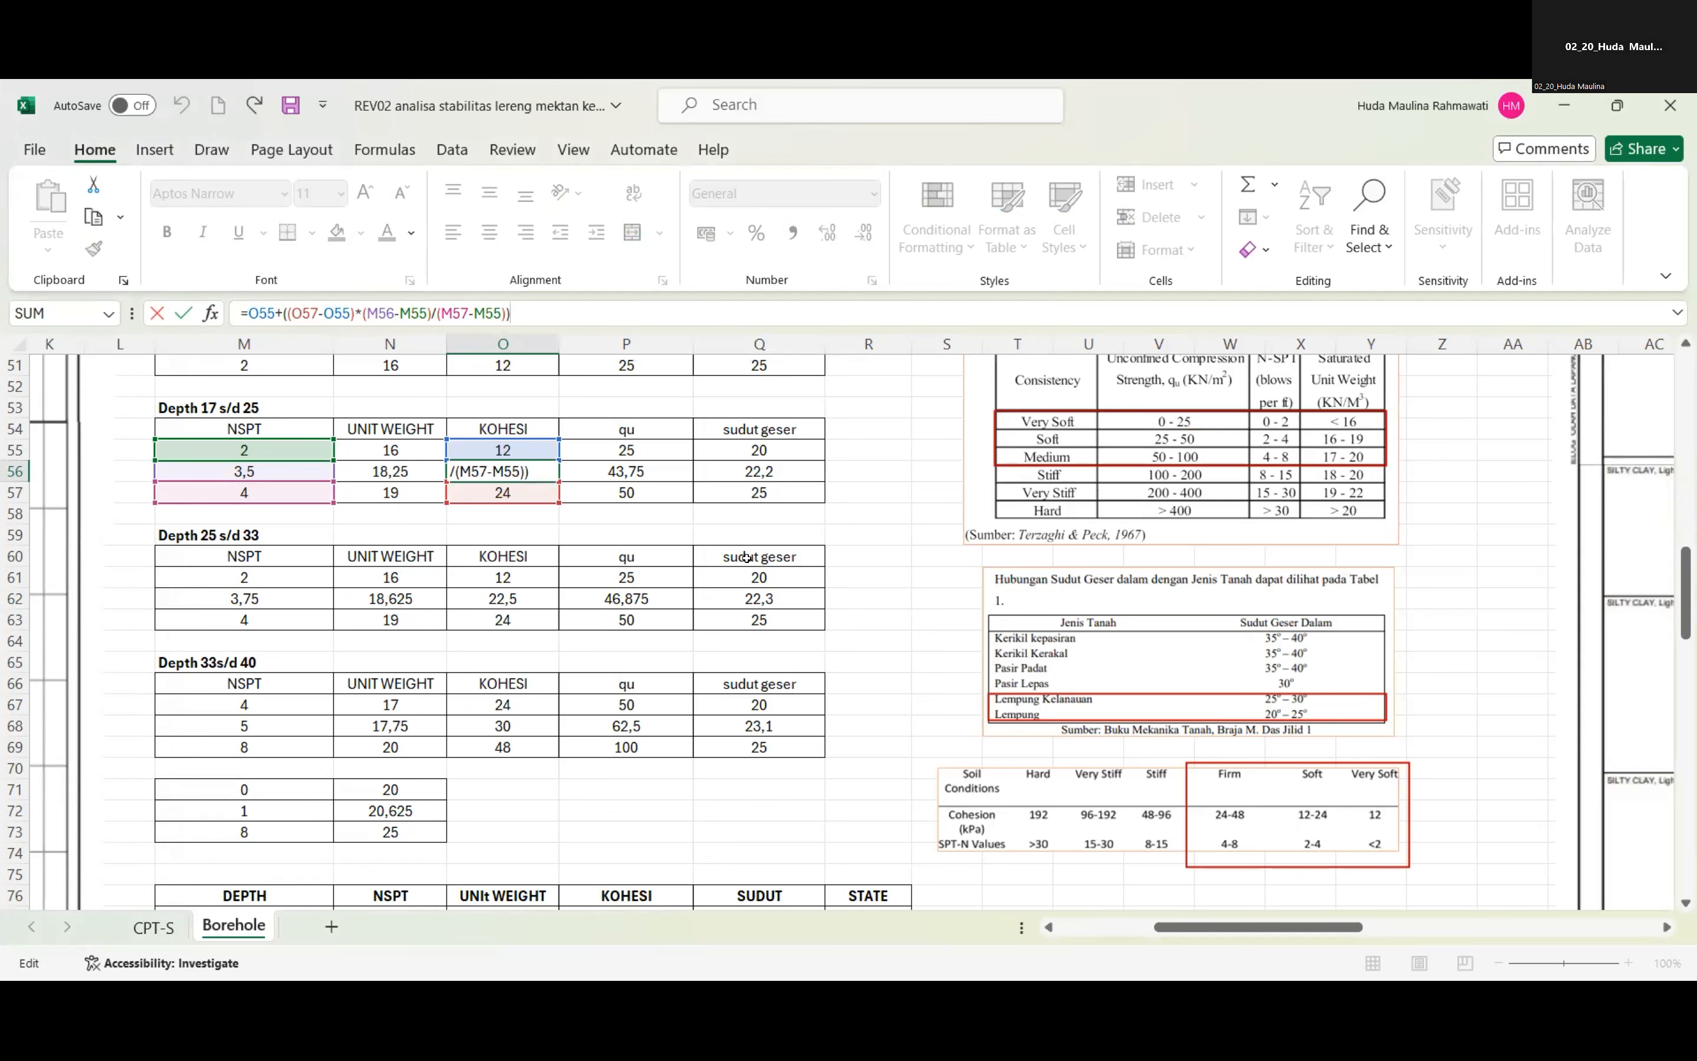
pyautogui.click(843, 525)
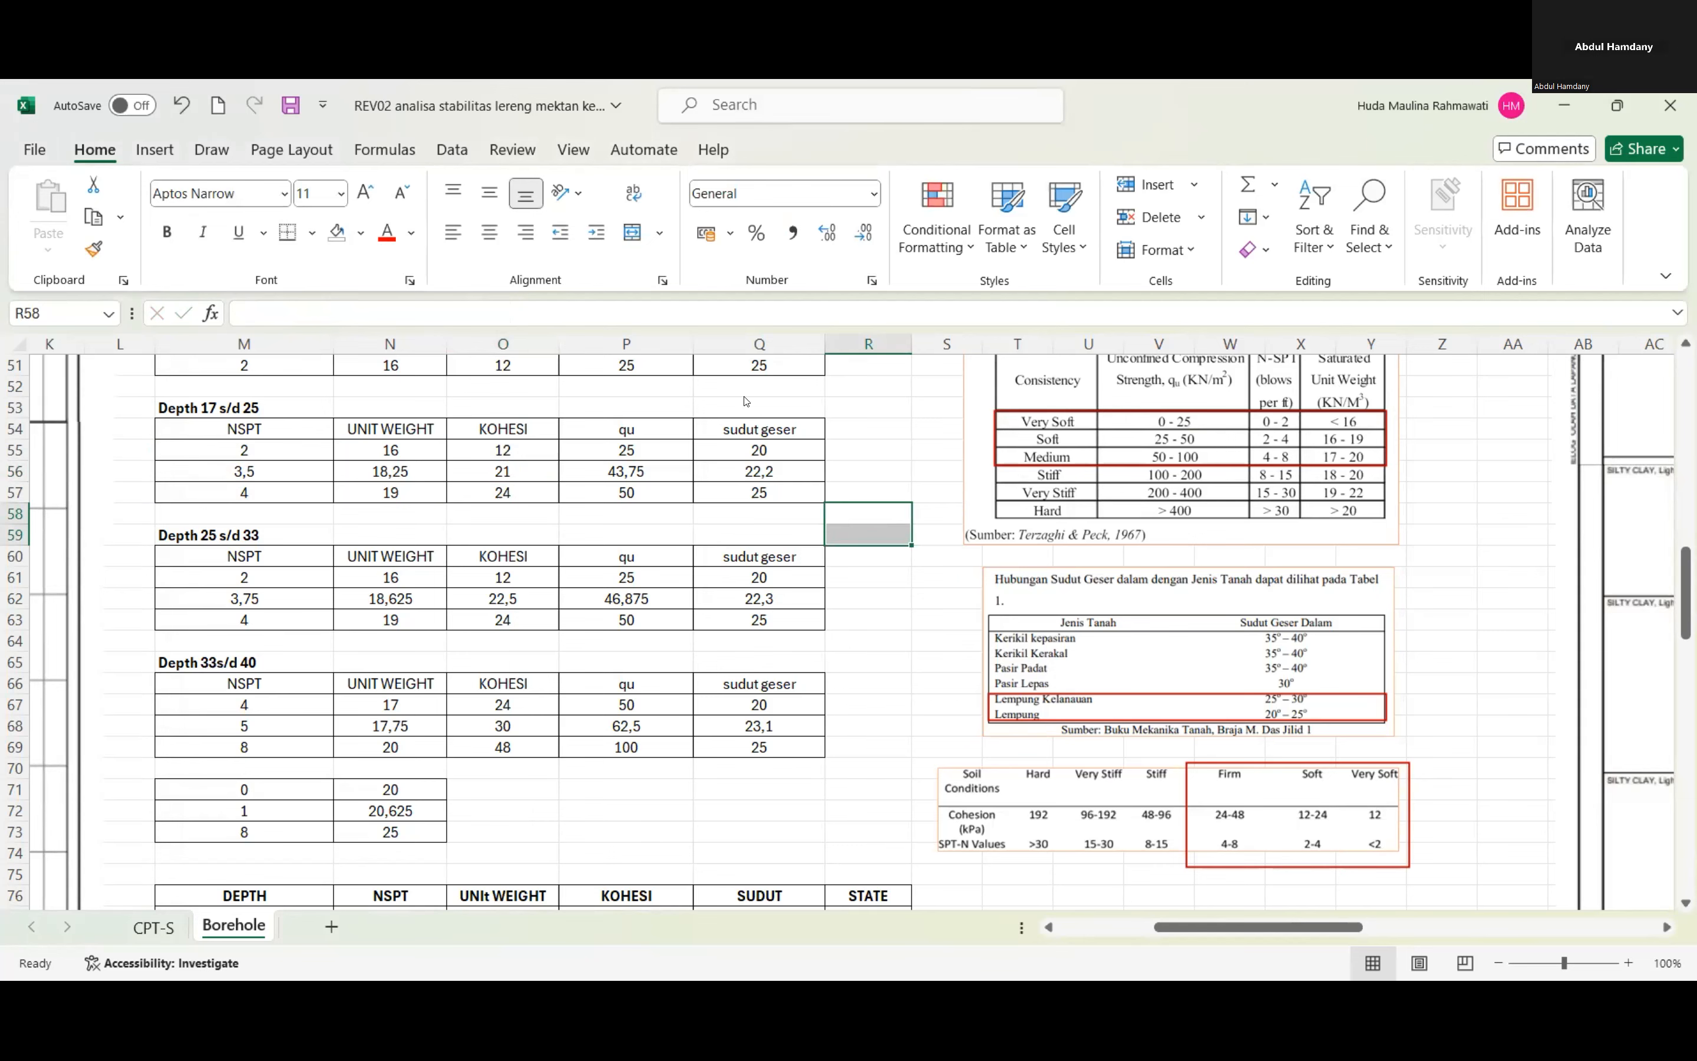
# Examine the Cohesive soil and Lempung consistency reference tables beside the Depth 0 S/D 17 and Depth 17 s/d 25 tables.
pyautogui.scroll(4, 916, 545)
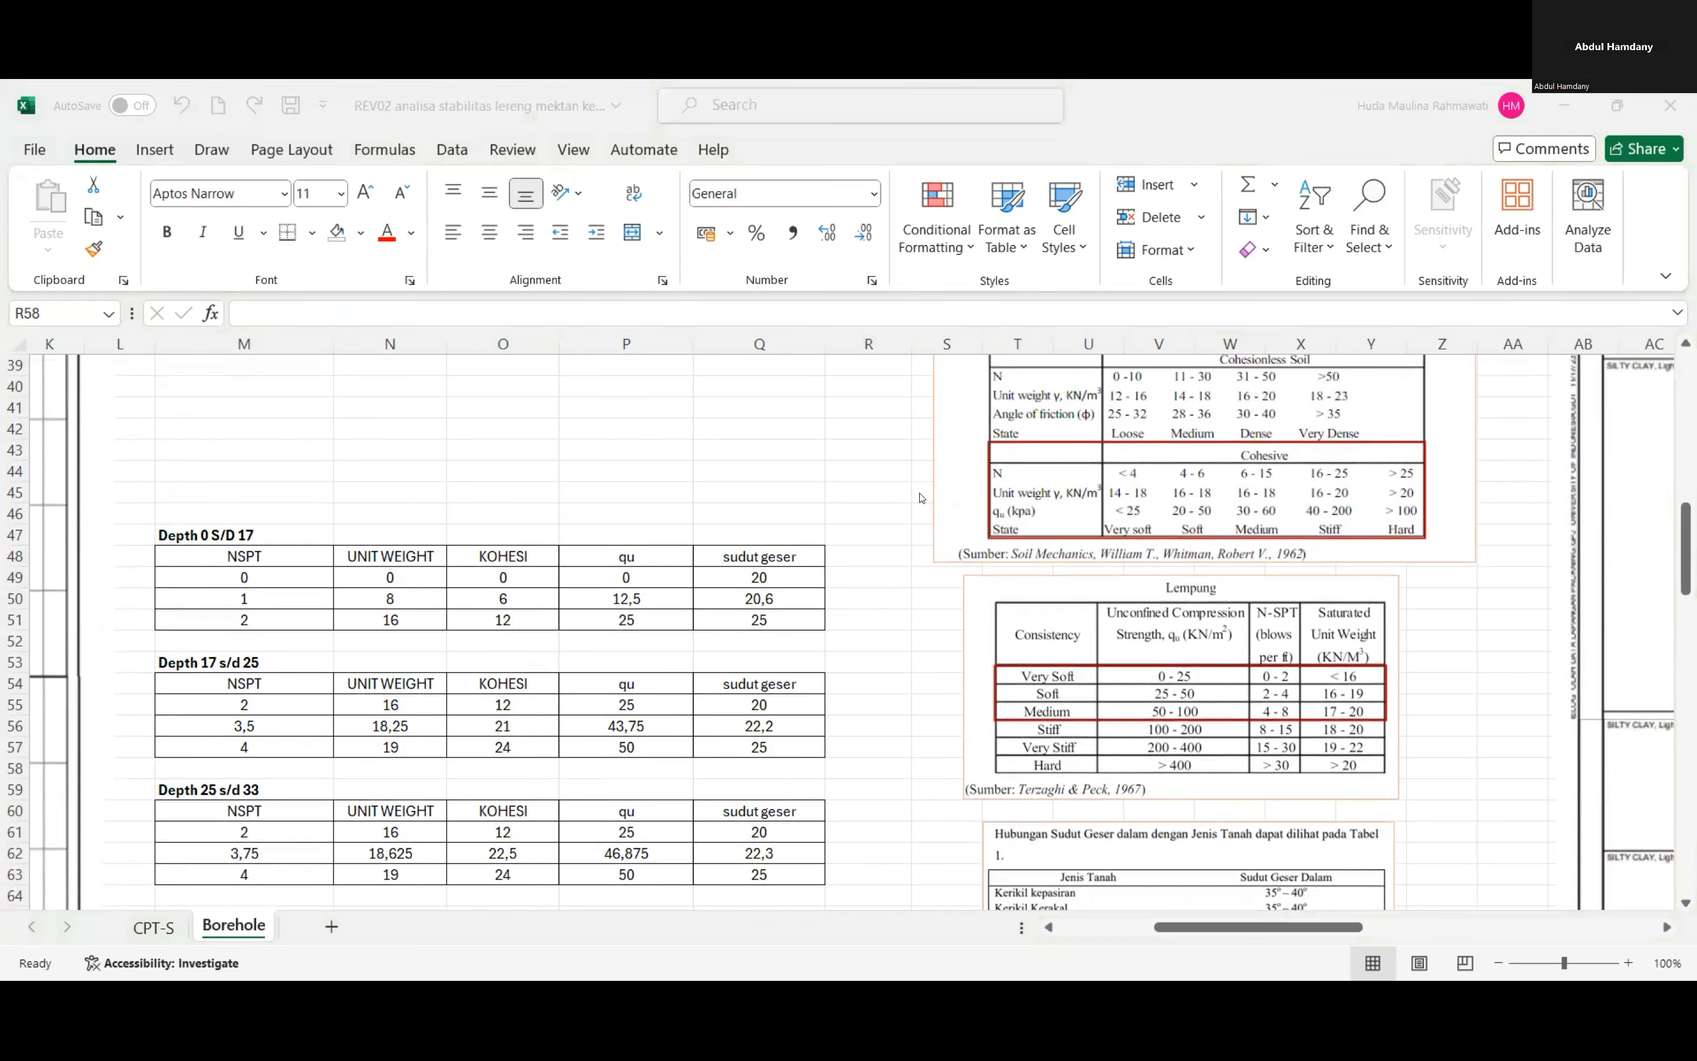
pyautogui.scroll(-1, 915, 502)
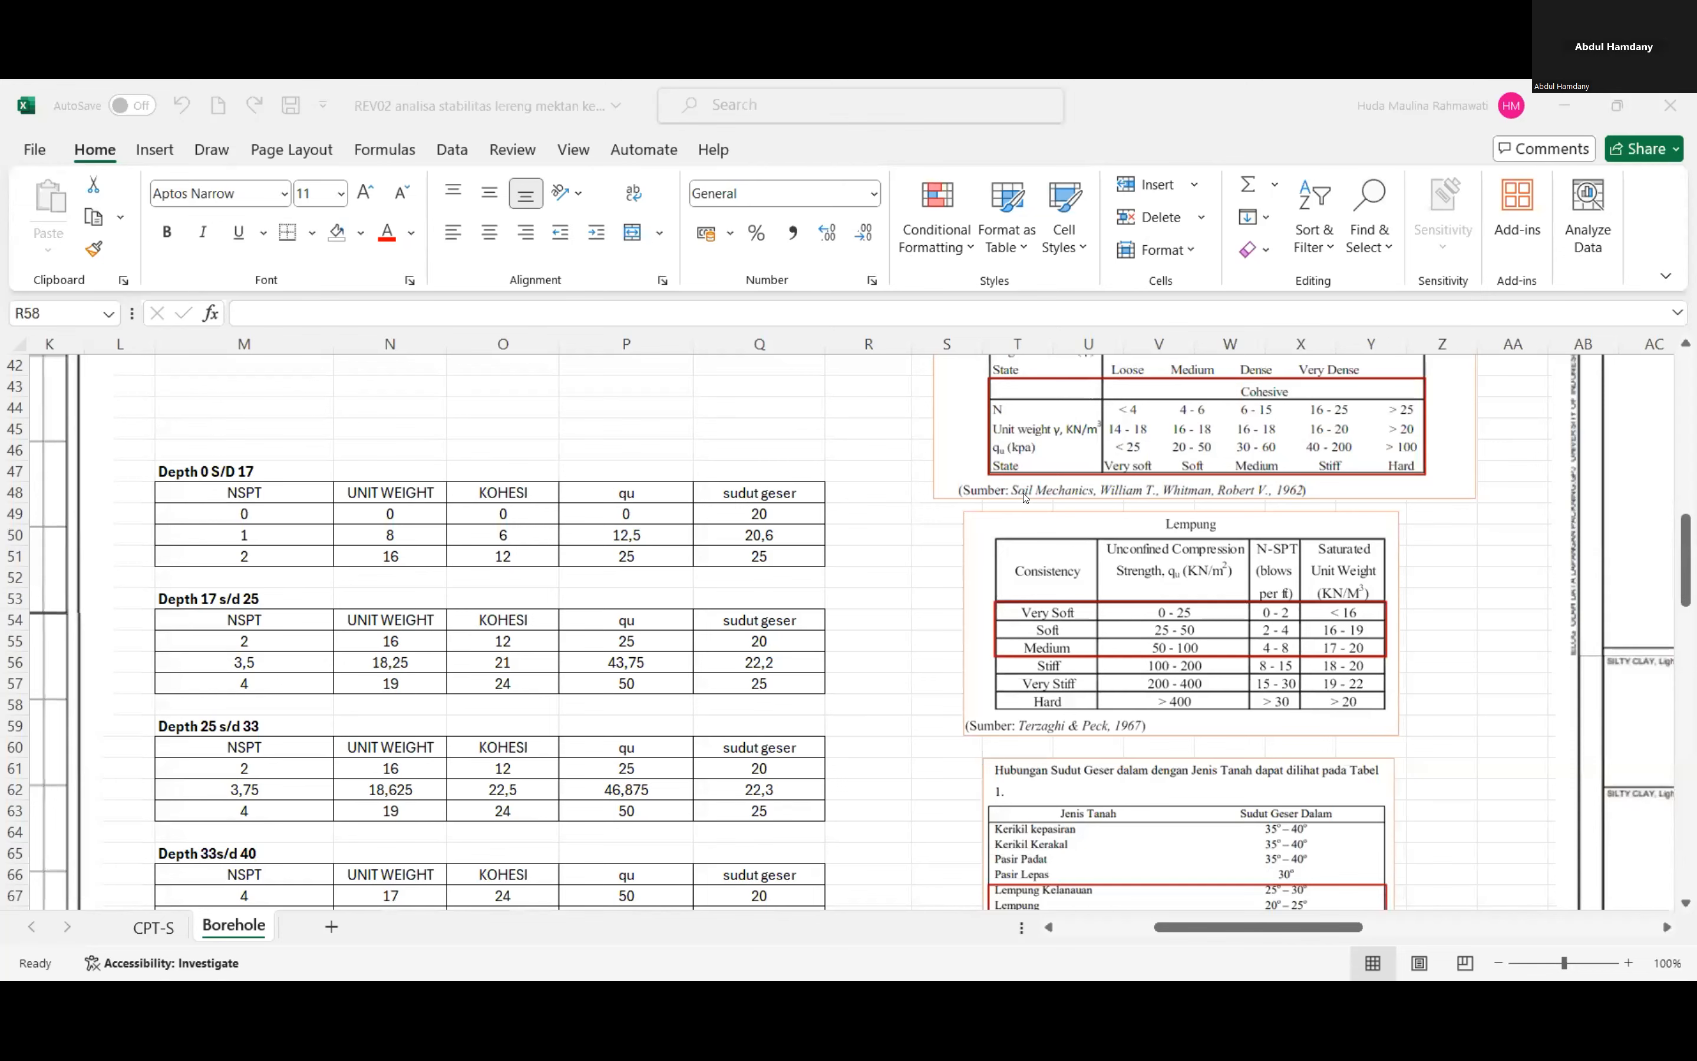
pyautogui.scroll(1, 1054, 541)
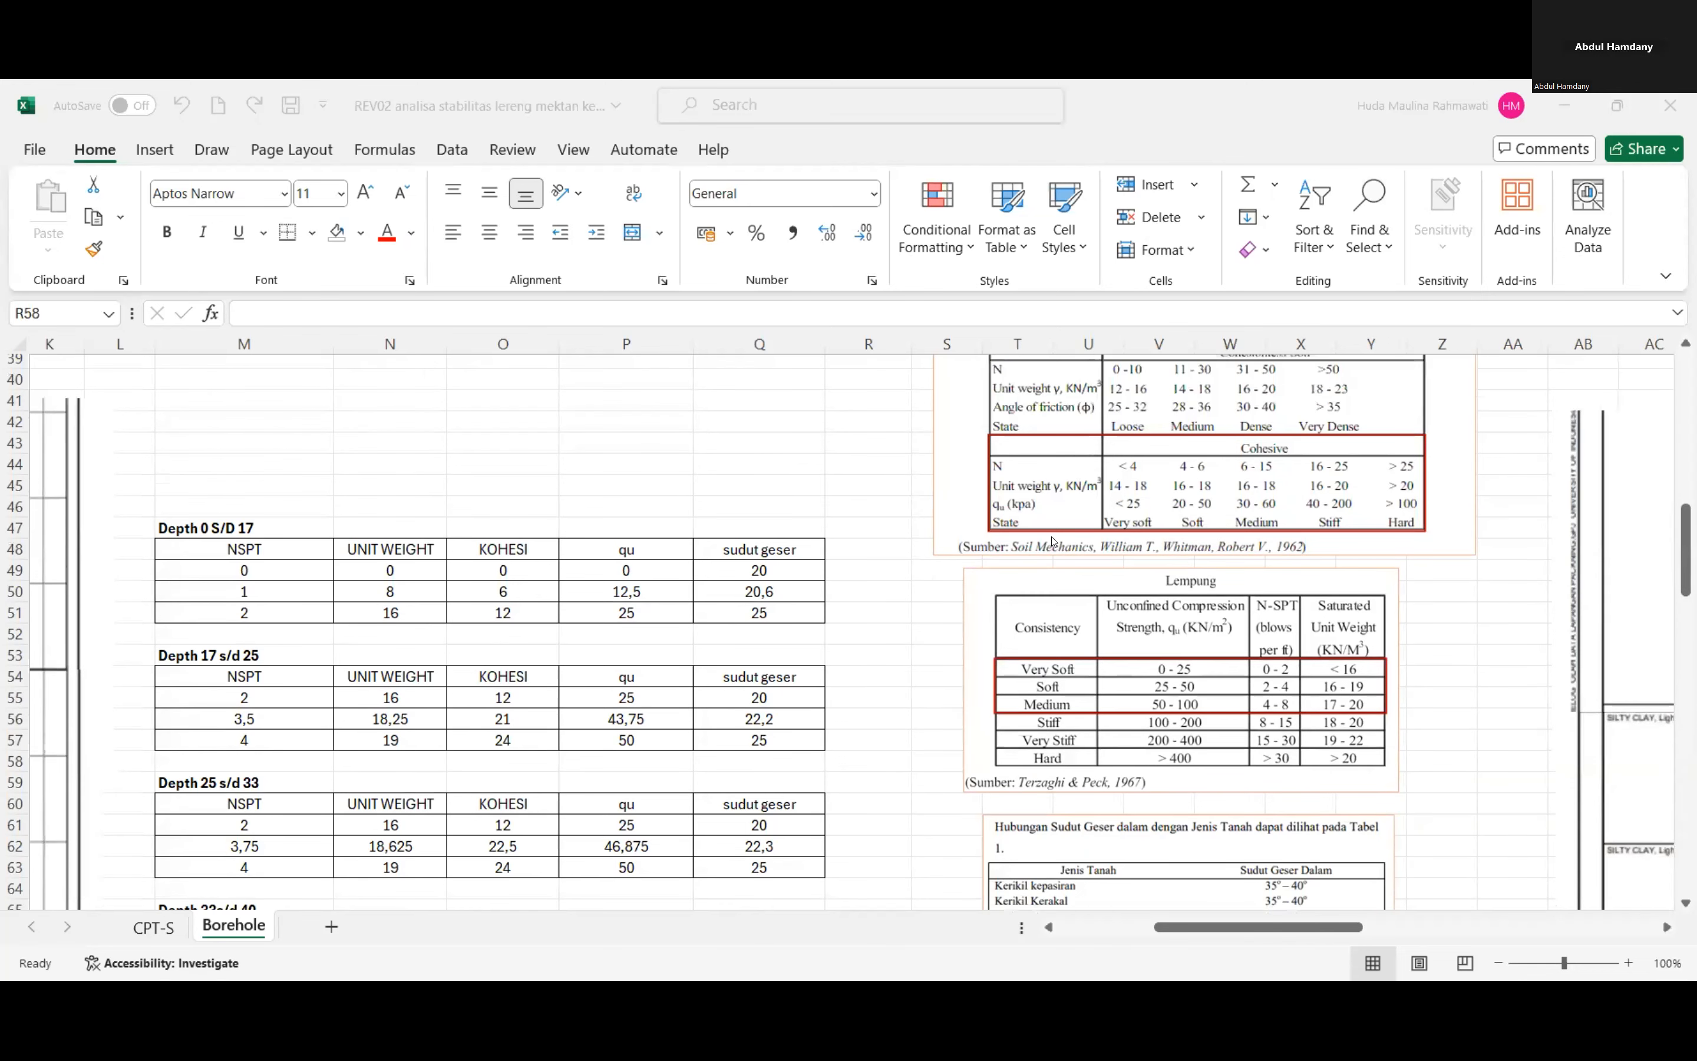
pyautogui.scroll(1, 1054, 541)
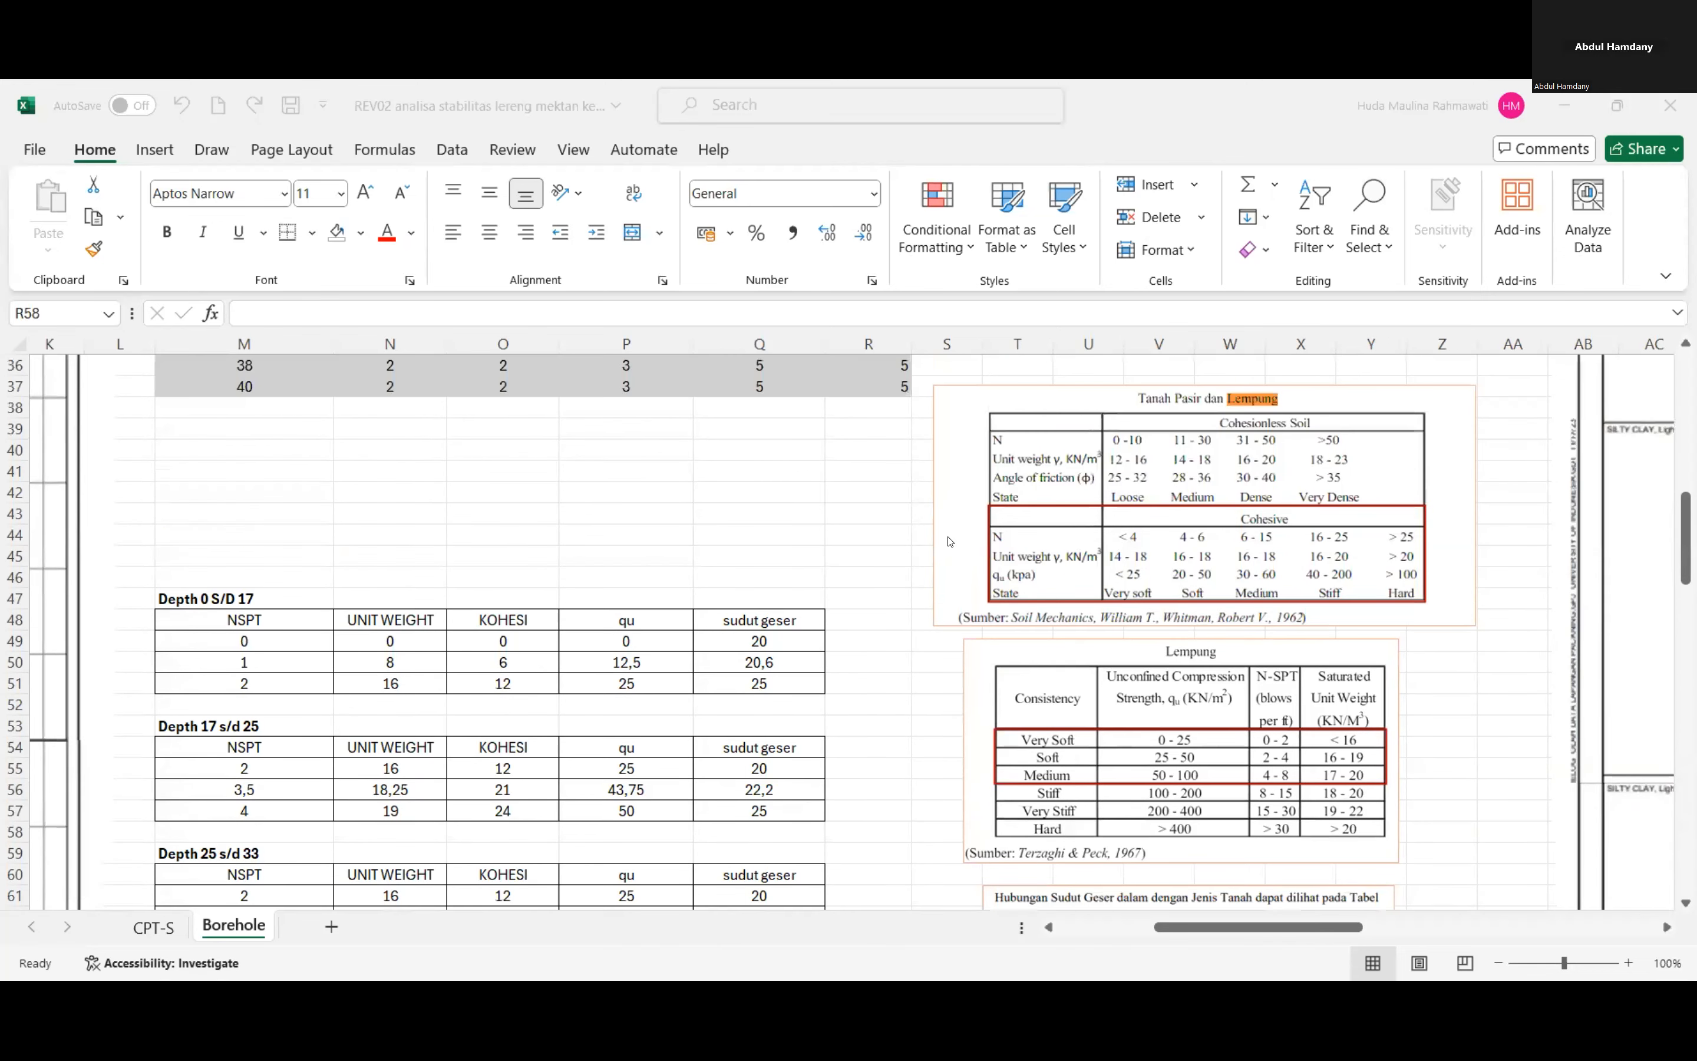
pyautogui.click(855, 500)
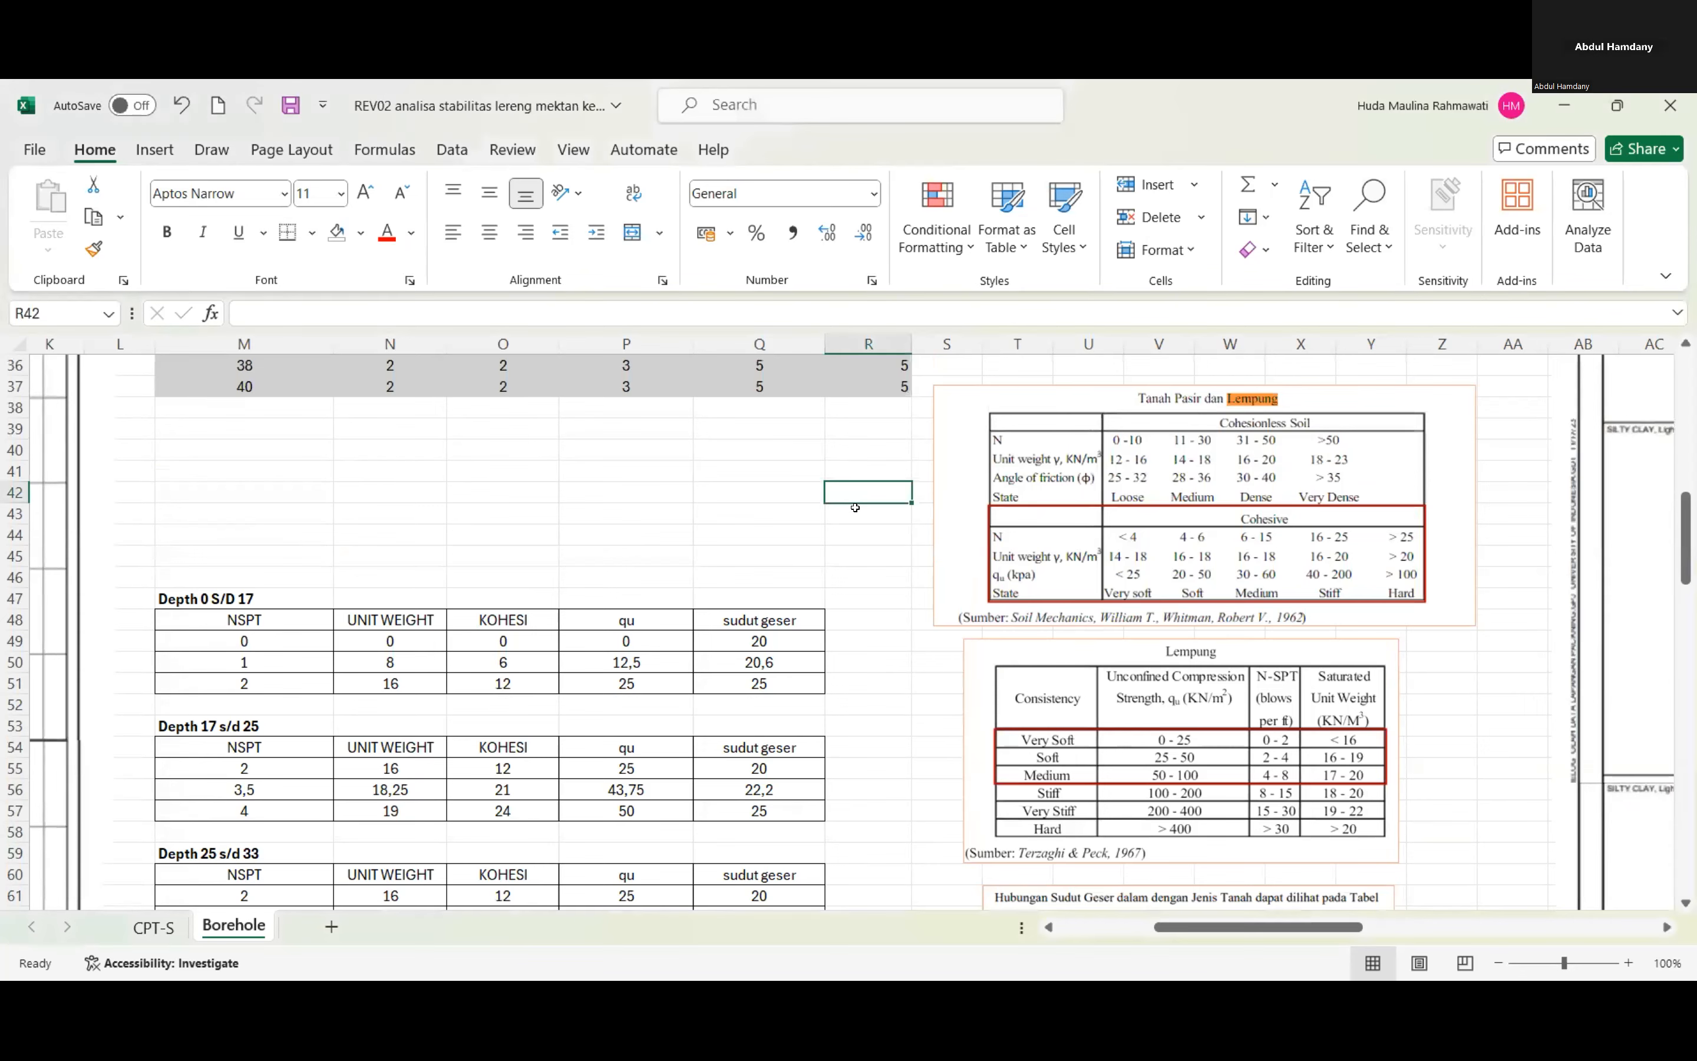
# Inspect the state, sudut, kohesi and unit weight cells of the 0-17 depth row in the summary table.
pyautogui.scroll(-4, 855, 507)
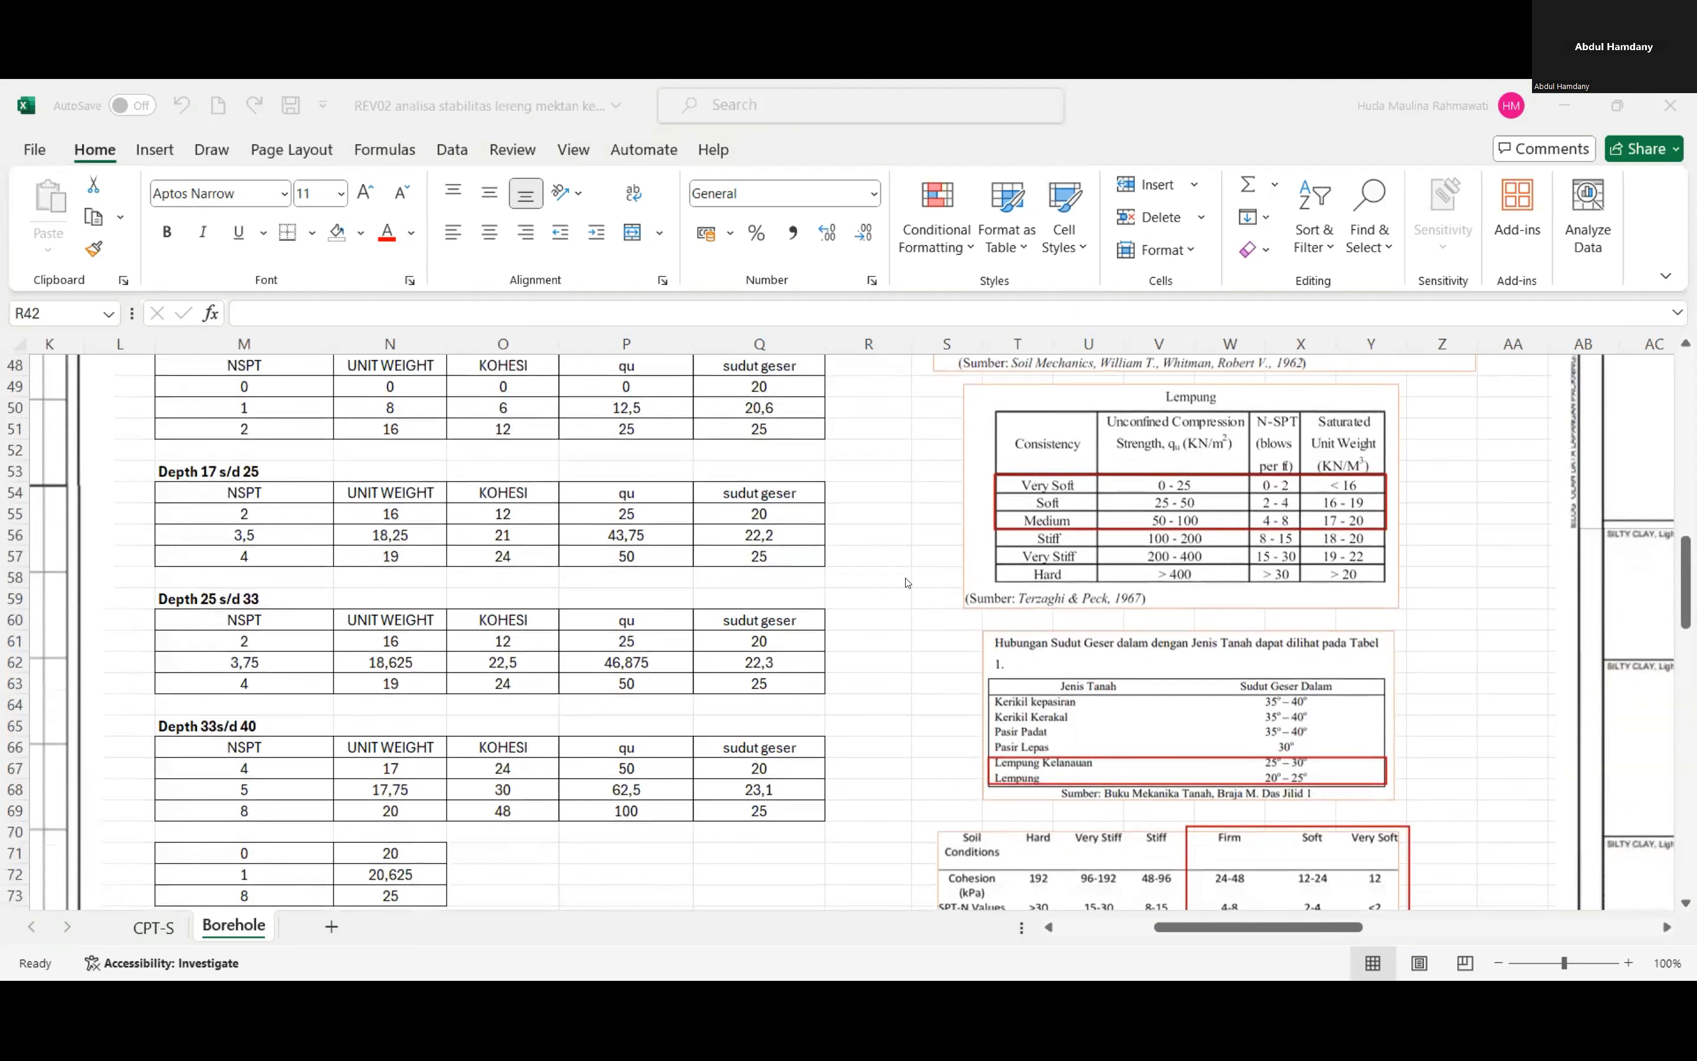
pyautogui.scroll(-3, 905, 604)
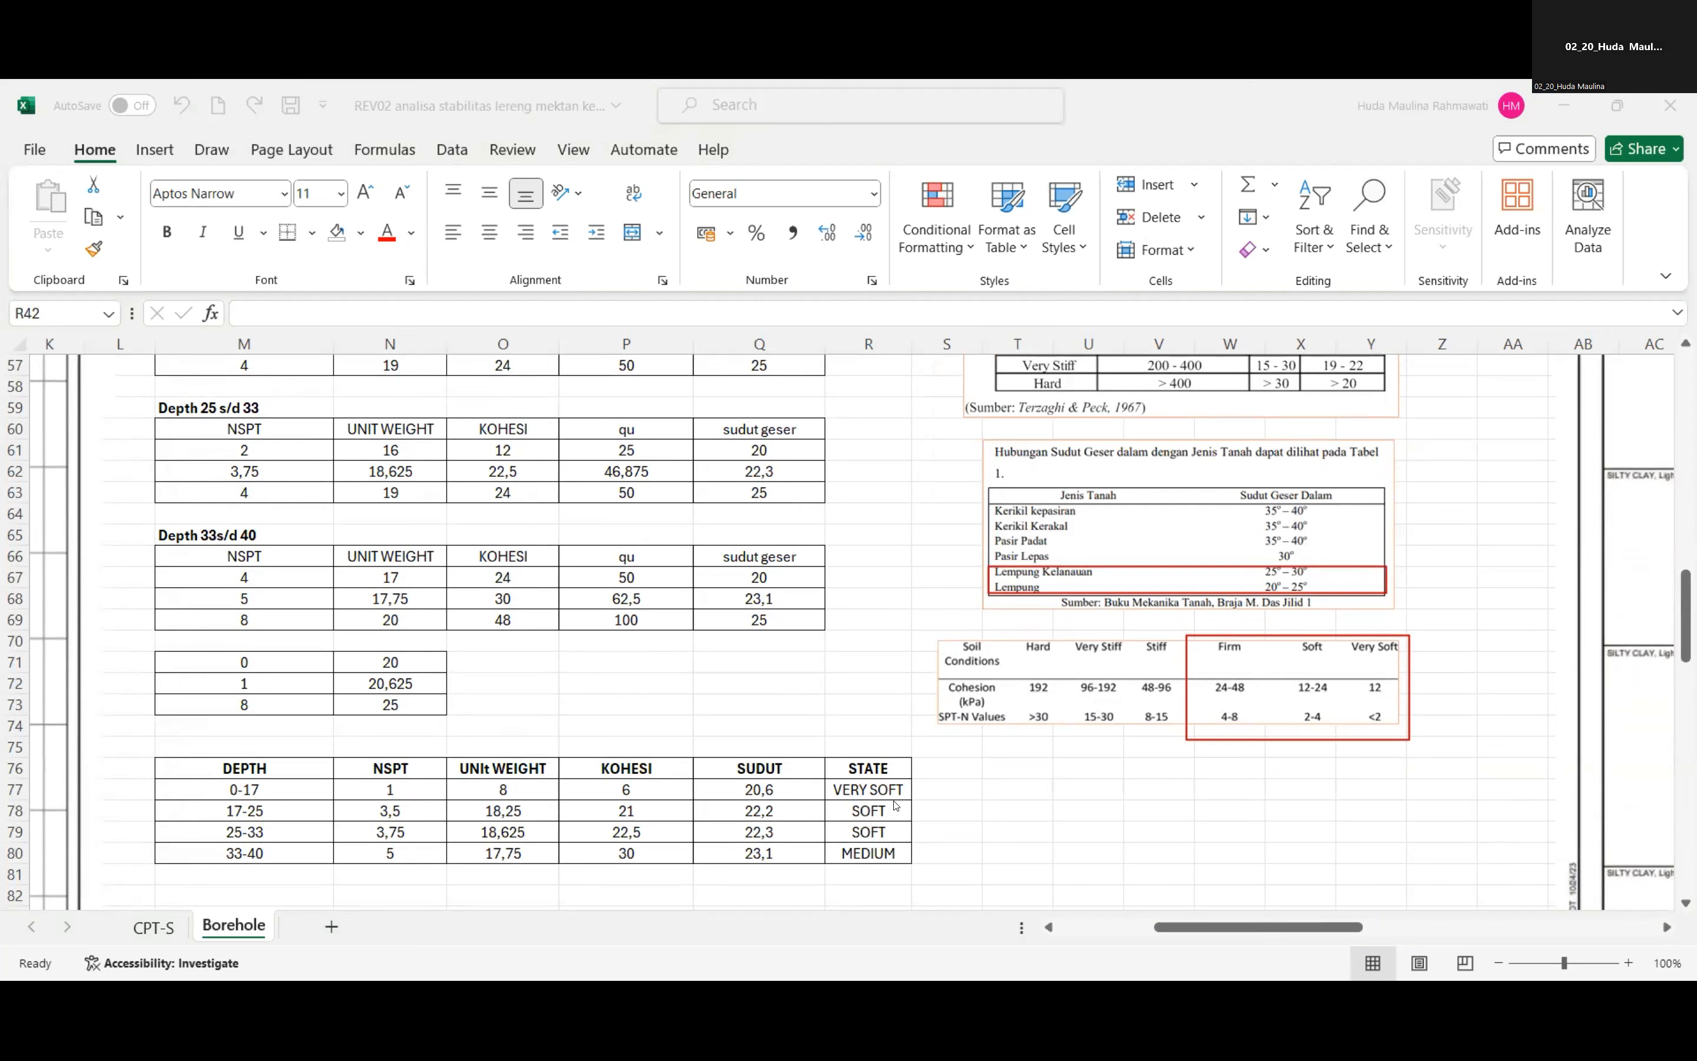
pyautogui.click(845, 782)
pyautogui.click(765, 780)
pyautogui.click(608, 791)
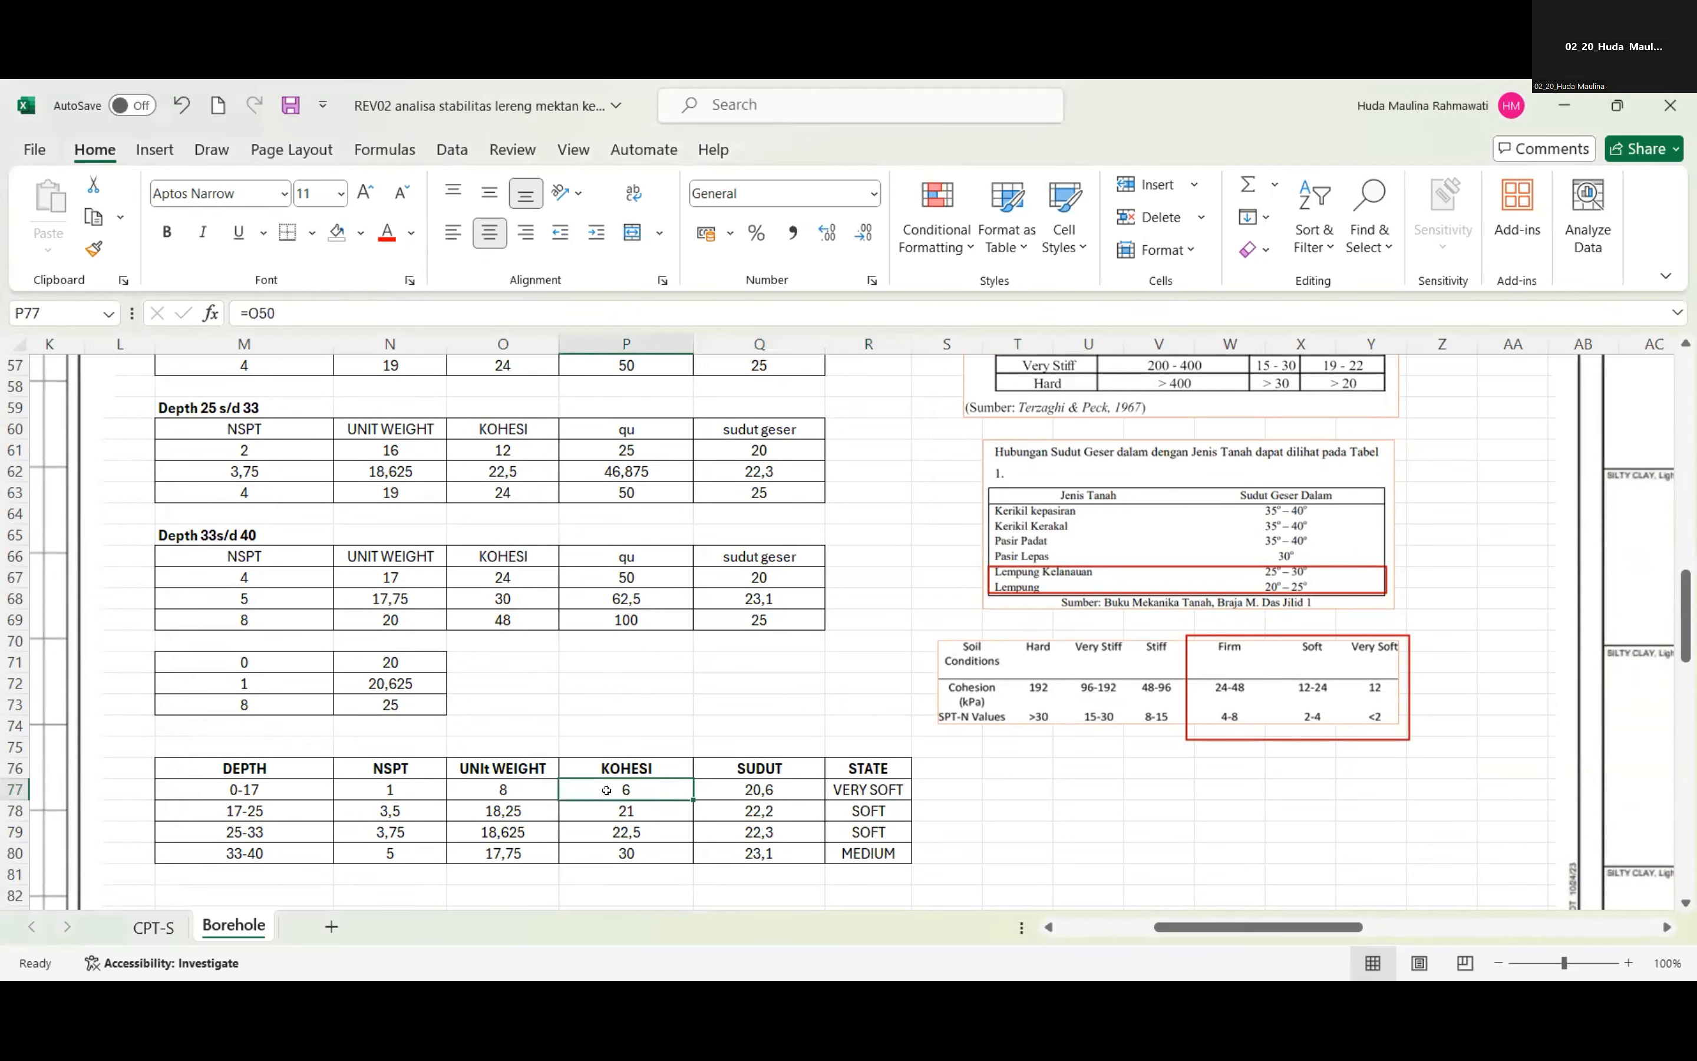
pyautogui.click(539, 784)
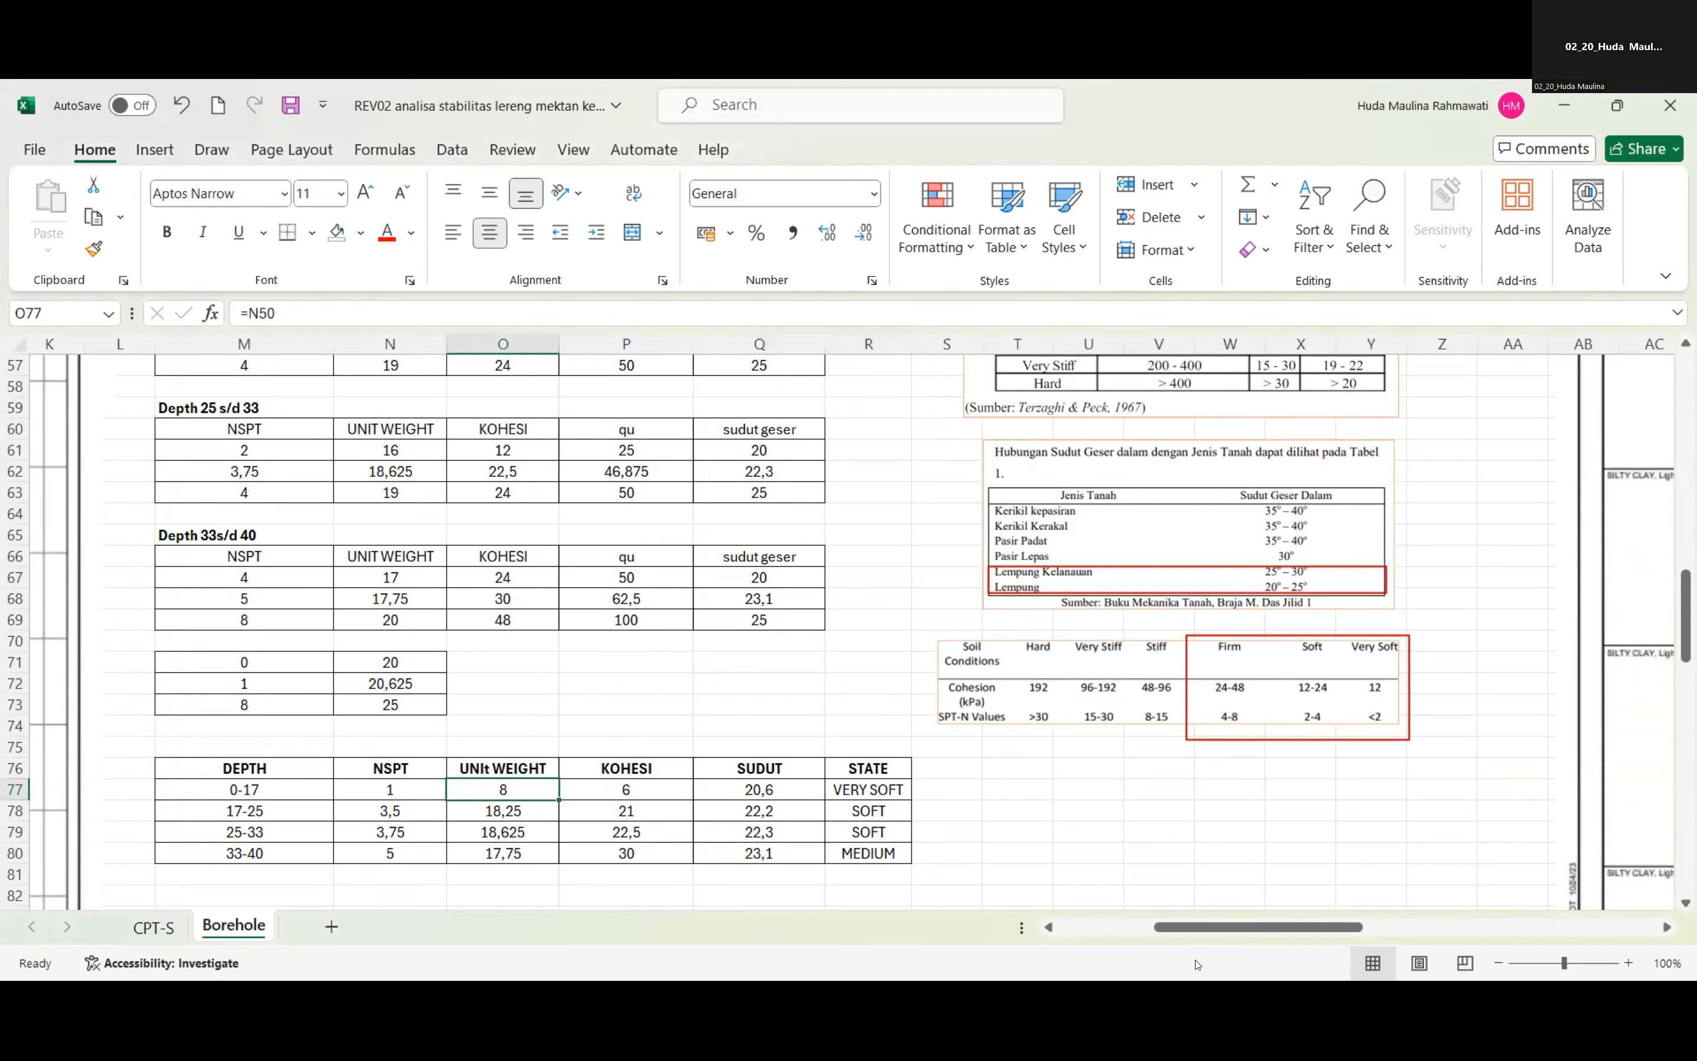
# Switch to the Kelompok 20_kohesi 6 project in GeoStudio, maximize its window and display the SLOPE/W analysis results.
pyautogui.hotkey('alt', 'Tab')
pyautogui.click(668, 663)
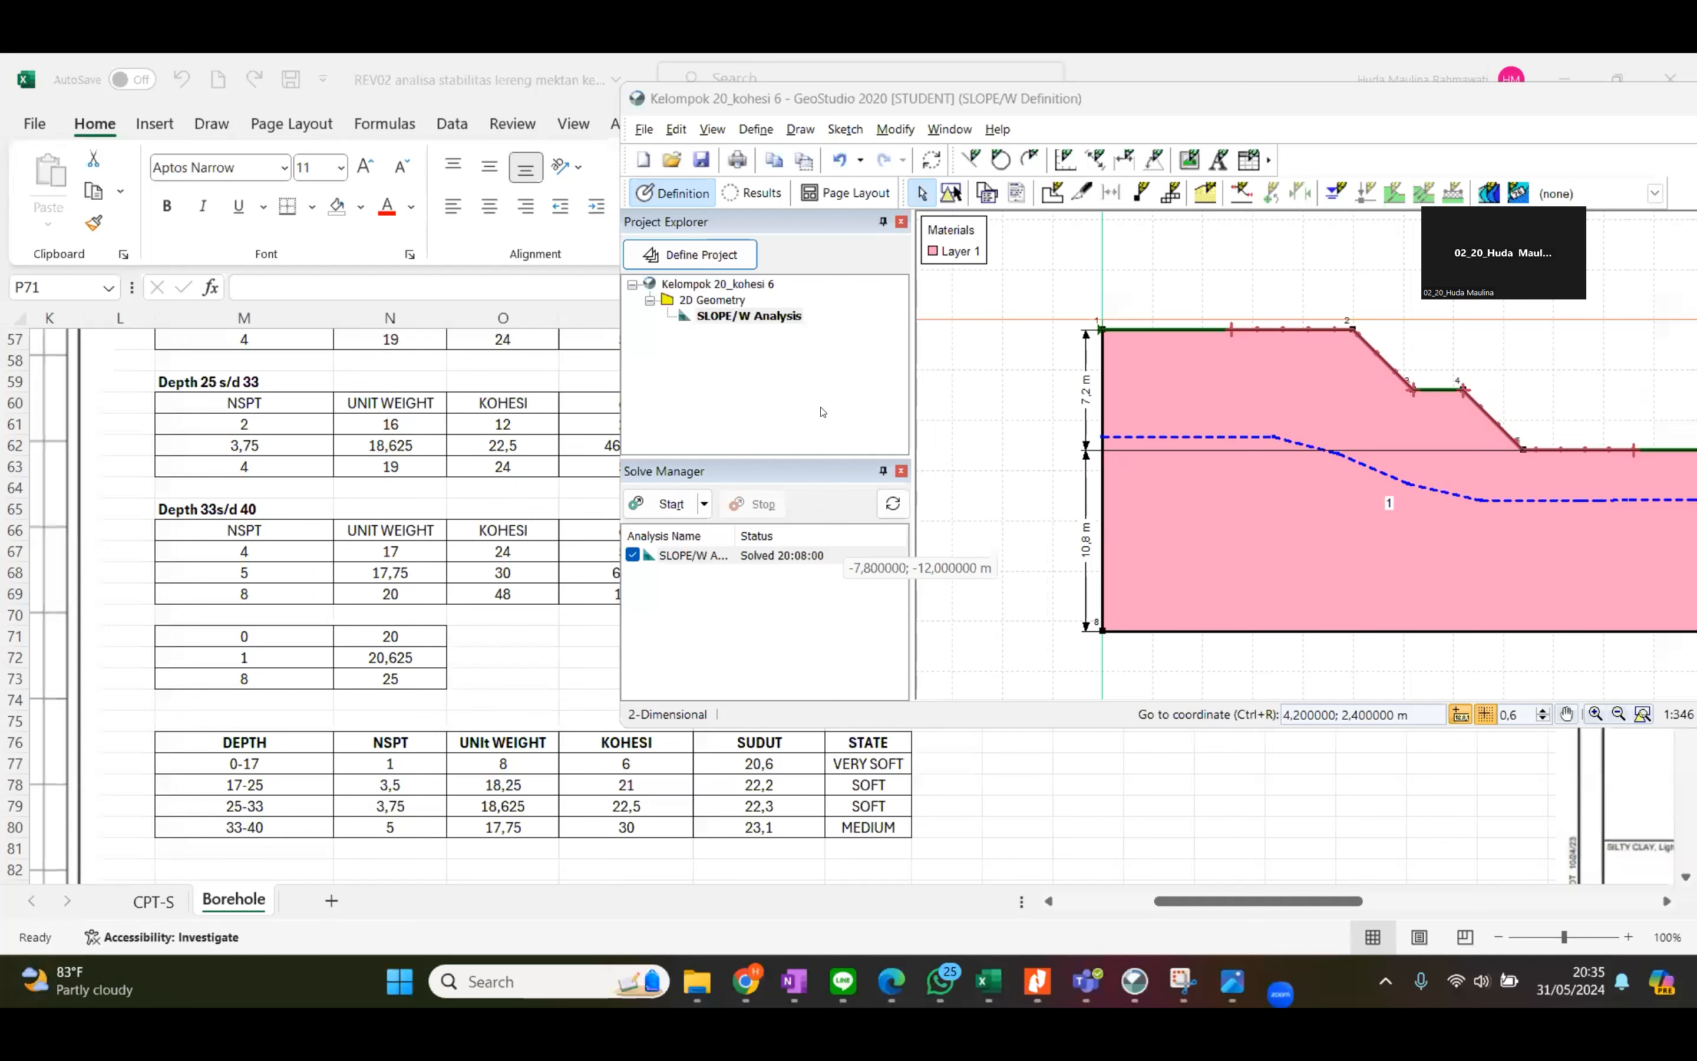
pyautogui.doubleClick(887, 100)
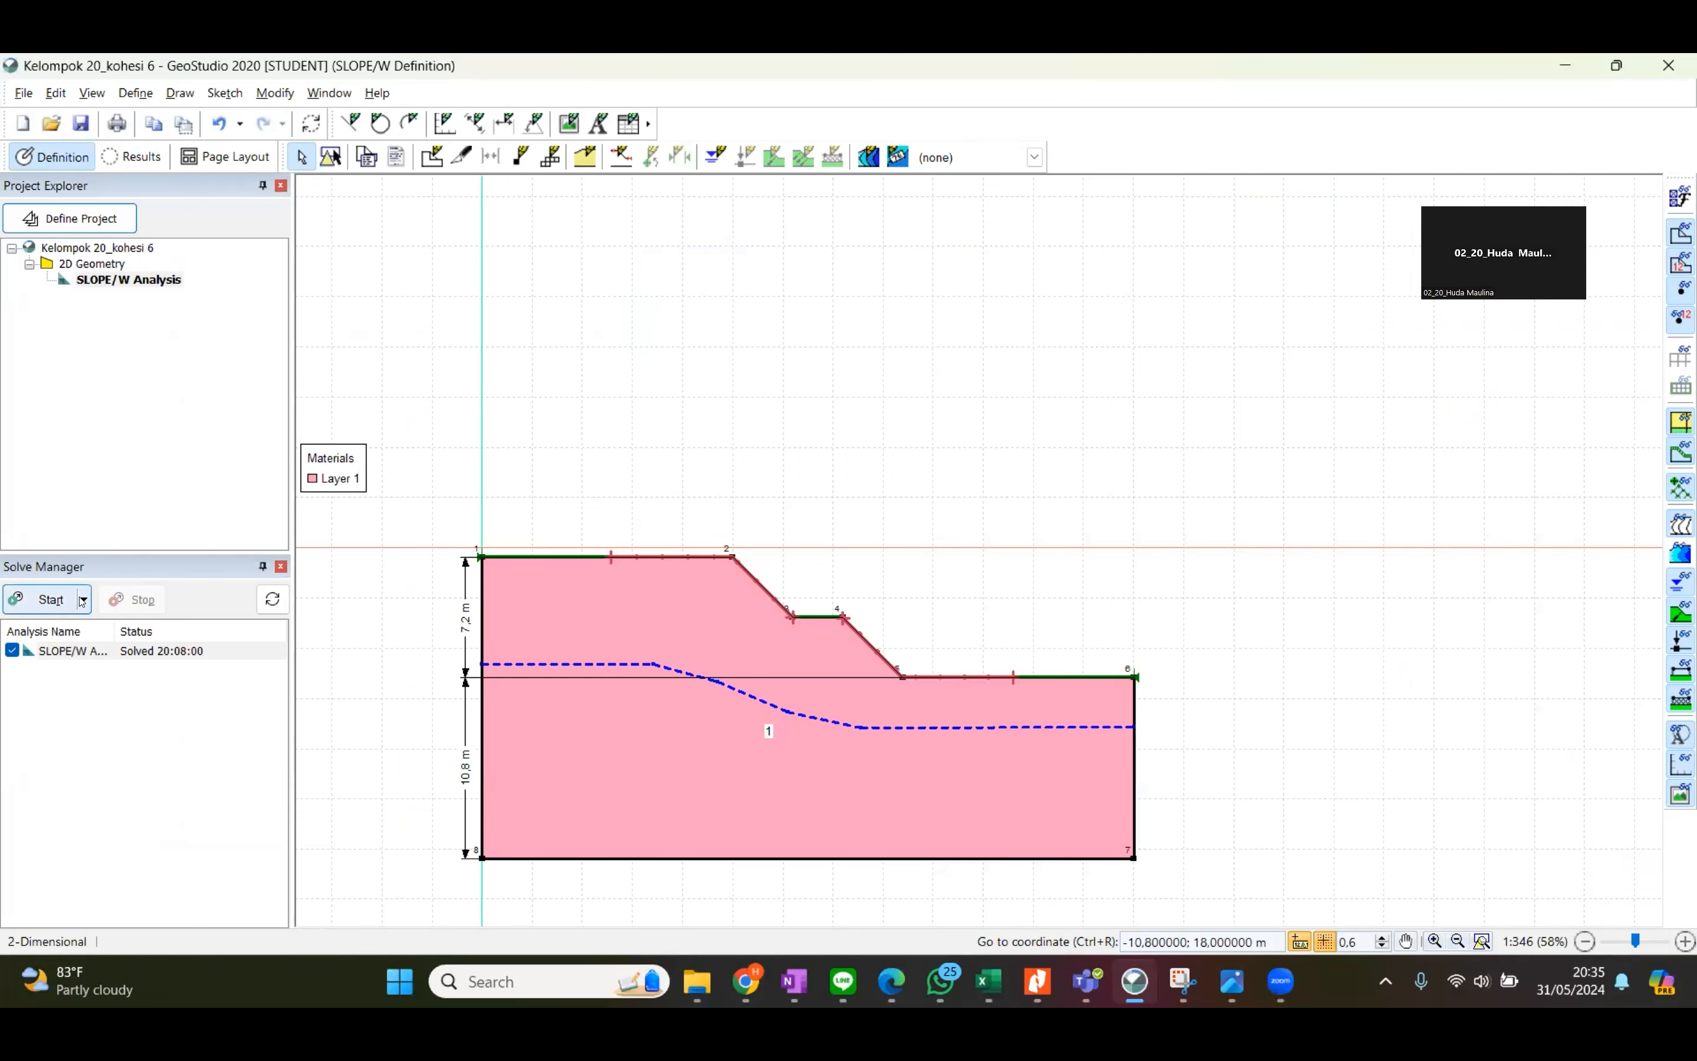
pyautogui.click(134, 156)
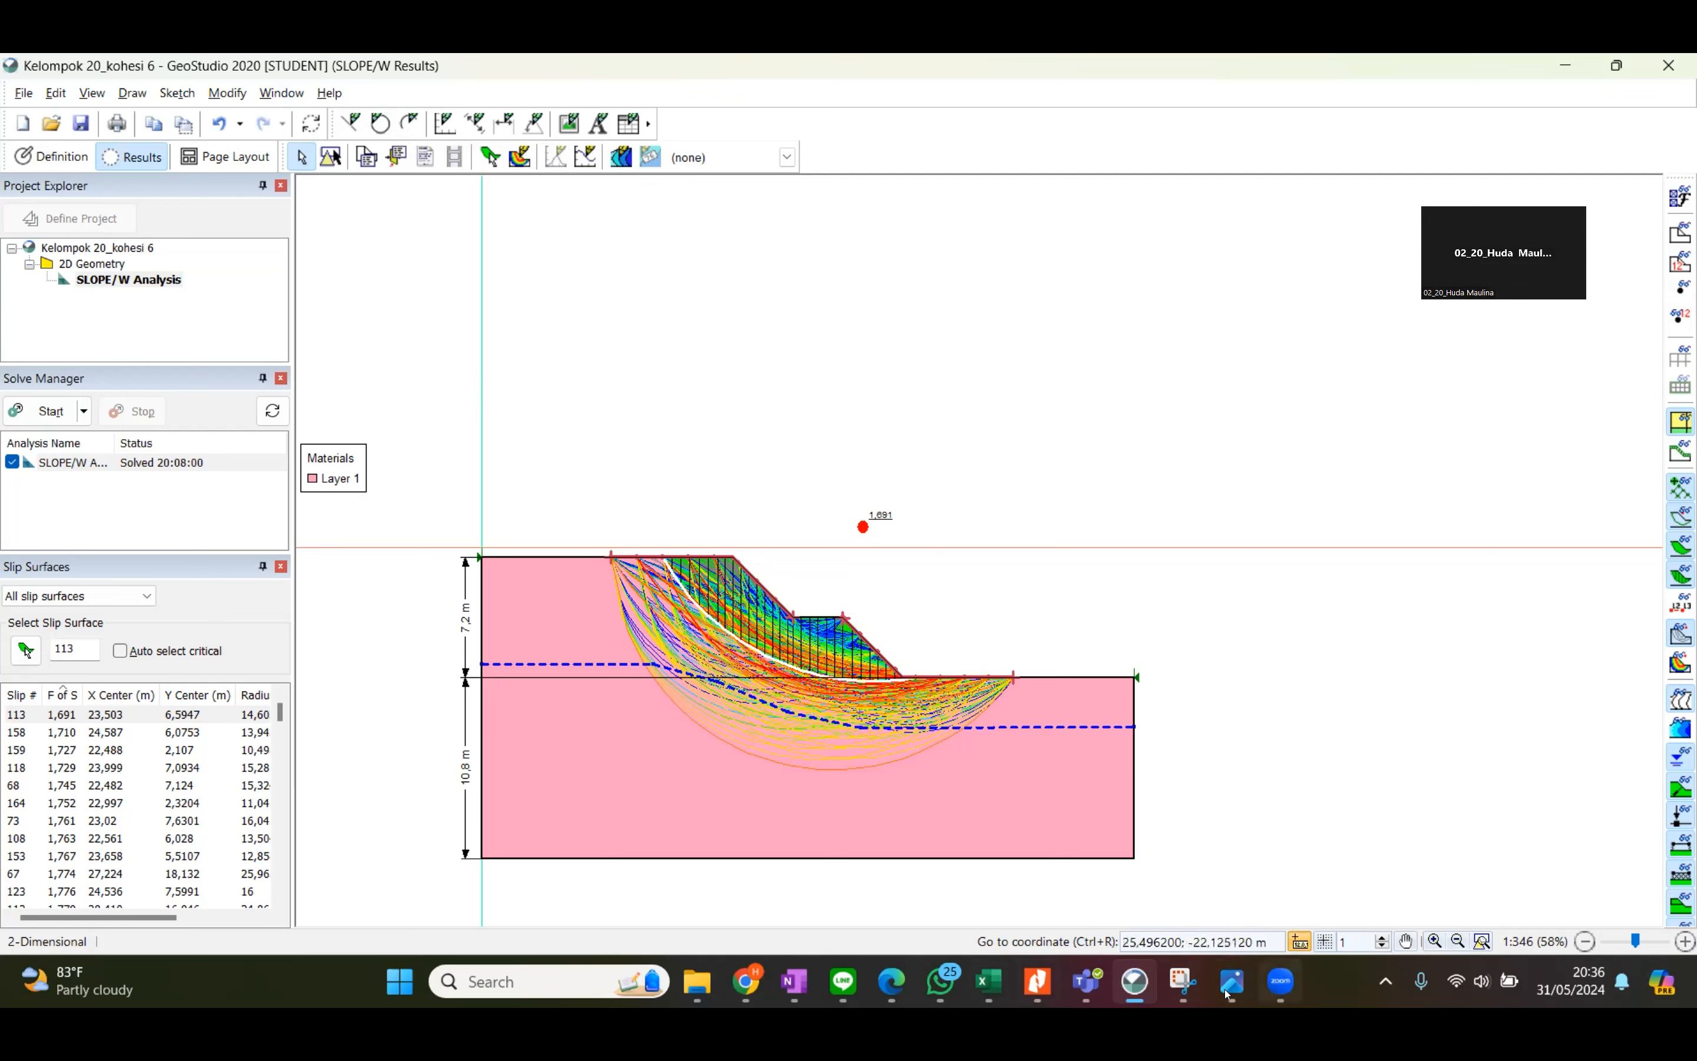
# Bring up the saved slope result image in the photo viewer to compare its safety factor with the current analysis.
pyautogui.moveTo(1233, 982)
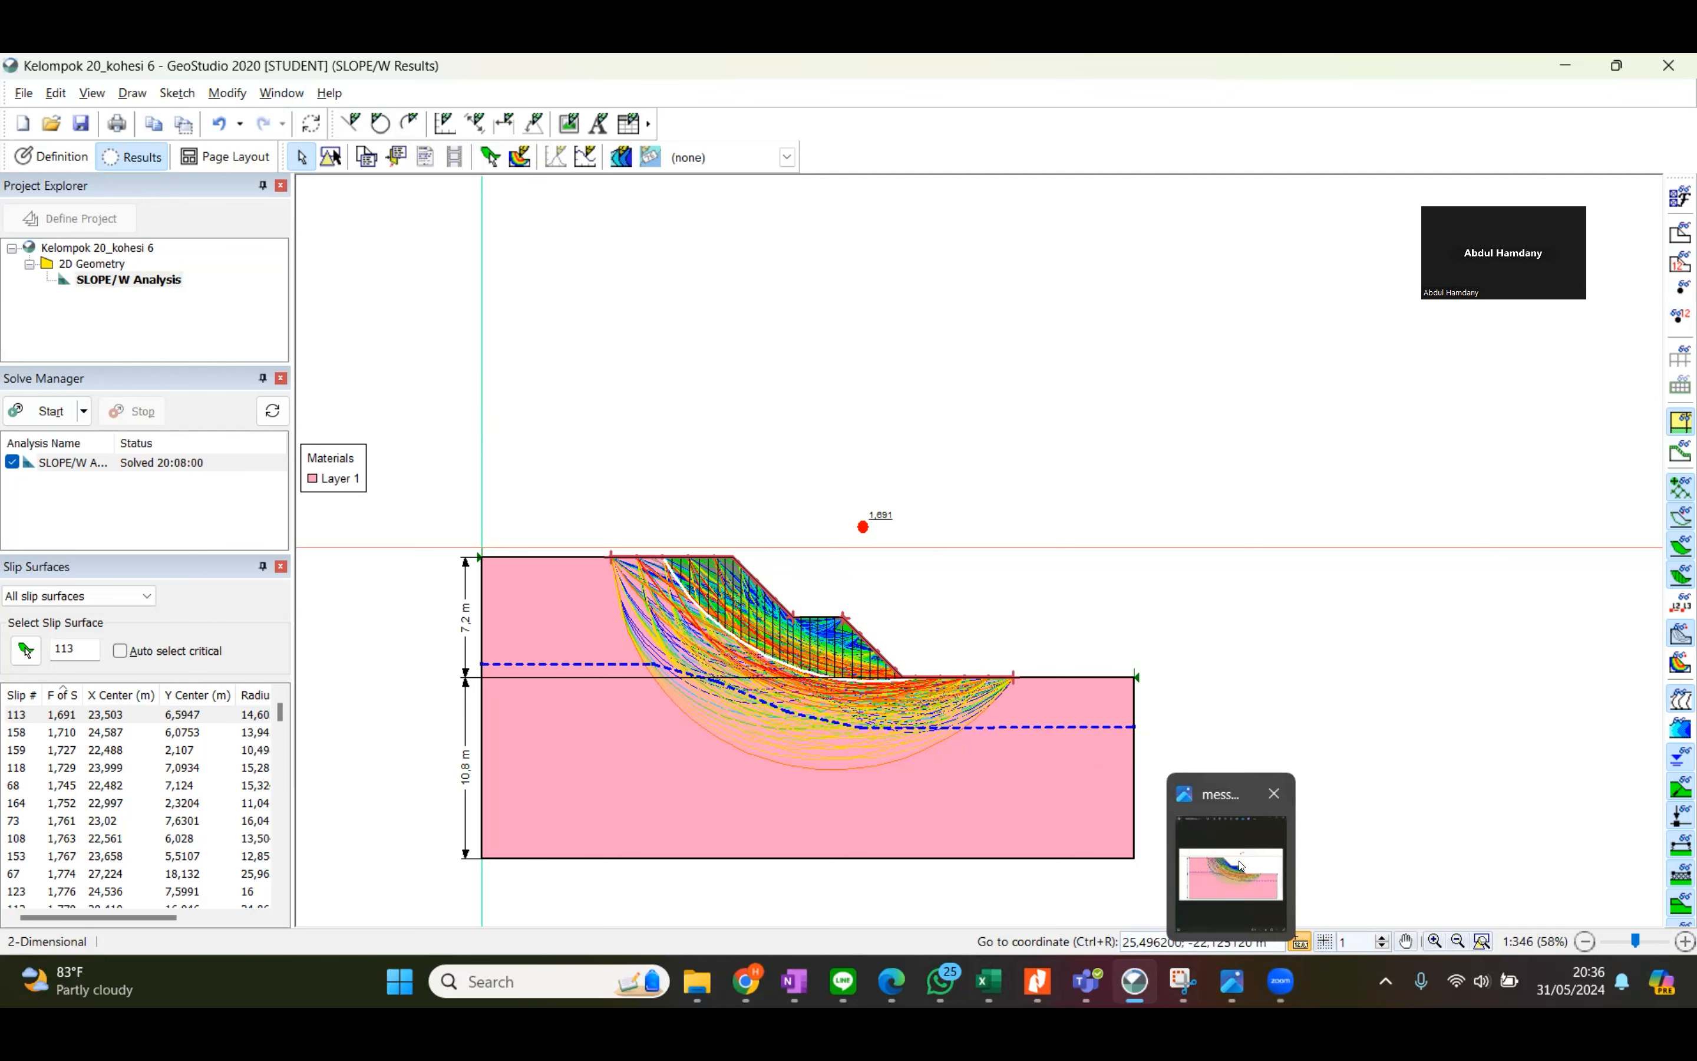
pyautogui.click(1241, 866)
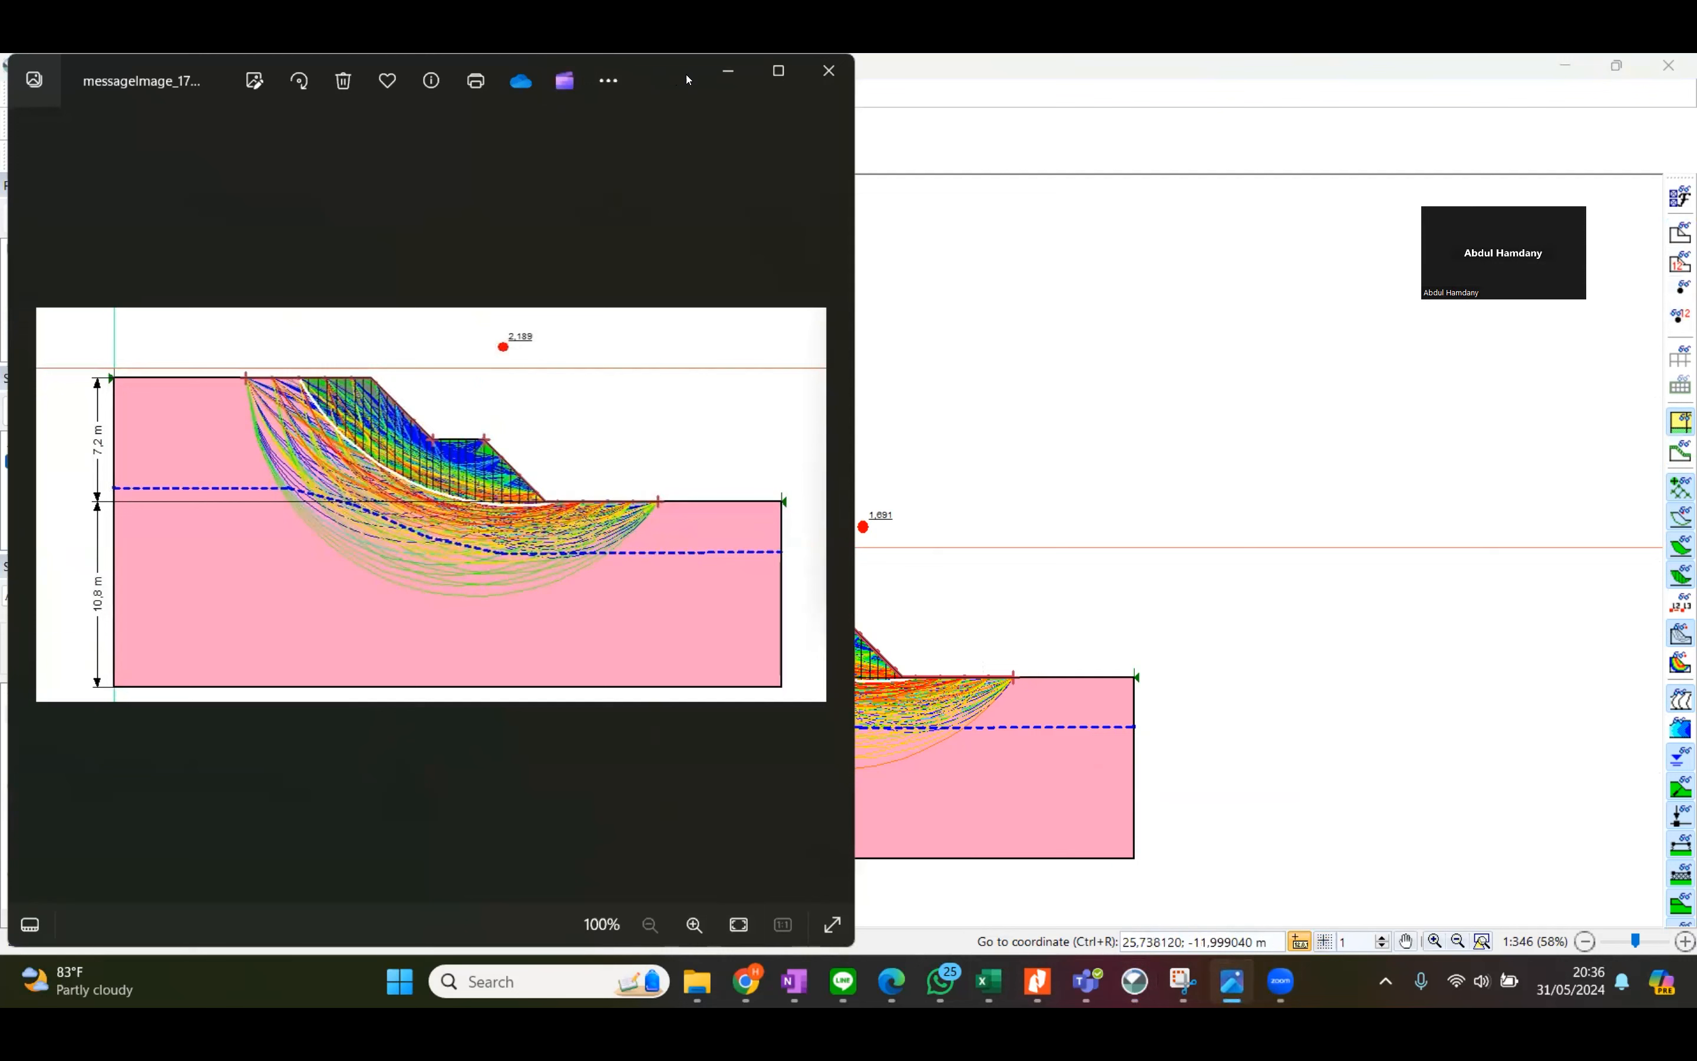
pyautogui.moveTo(686, 74); pyautogui.dragTo(682, 88)
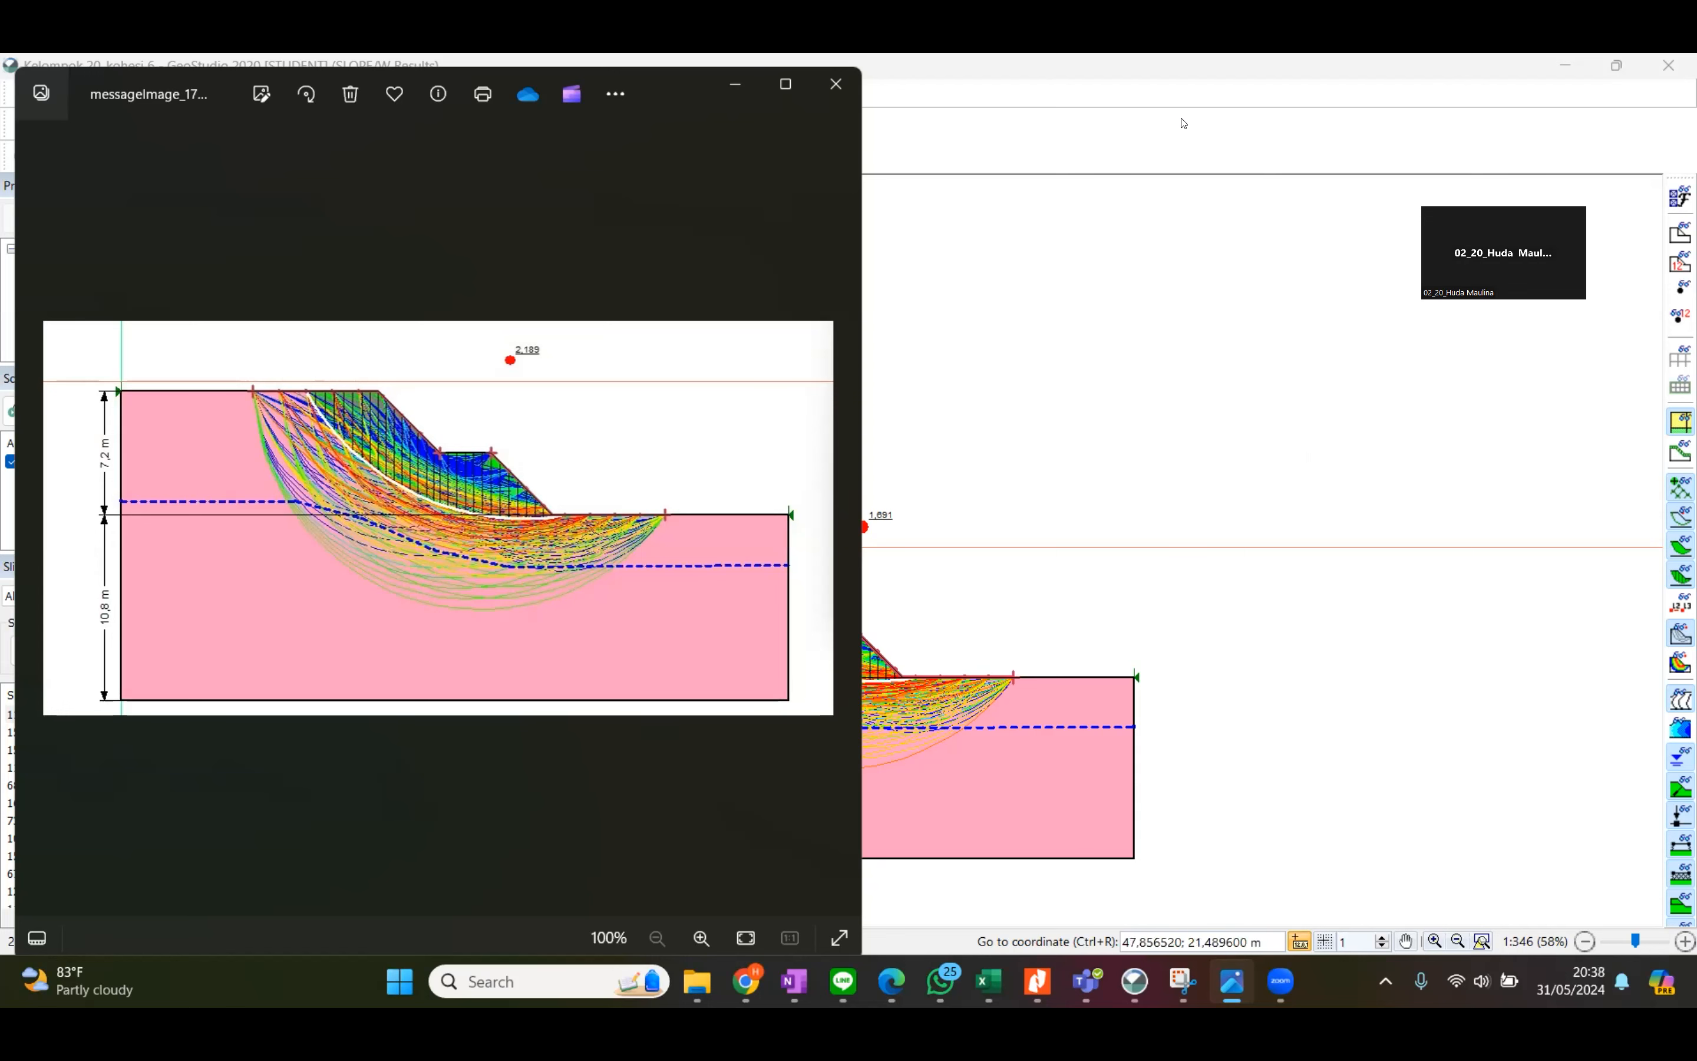
# Switch back to the Excel workbook and inspect the sudut, kohesi and unit weight cells of the summary table's 0-17 row.
pyautogui.moveTo(989, 983)
pyautogui.click(1082, 870)
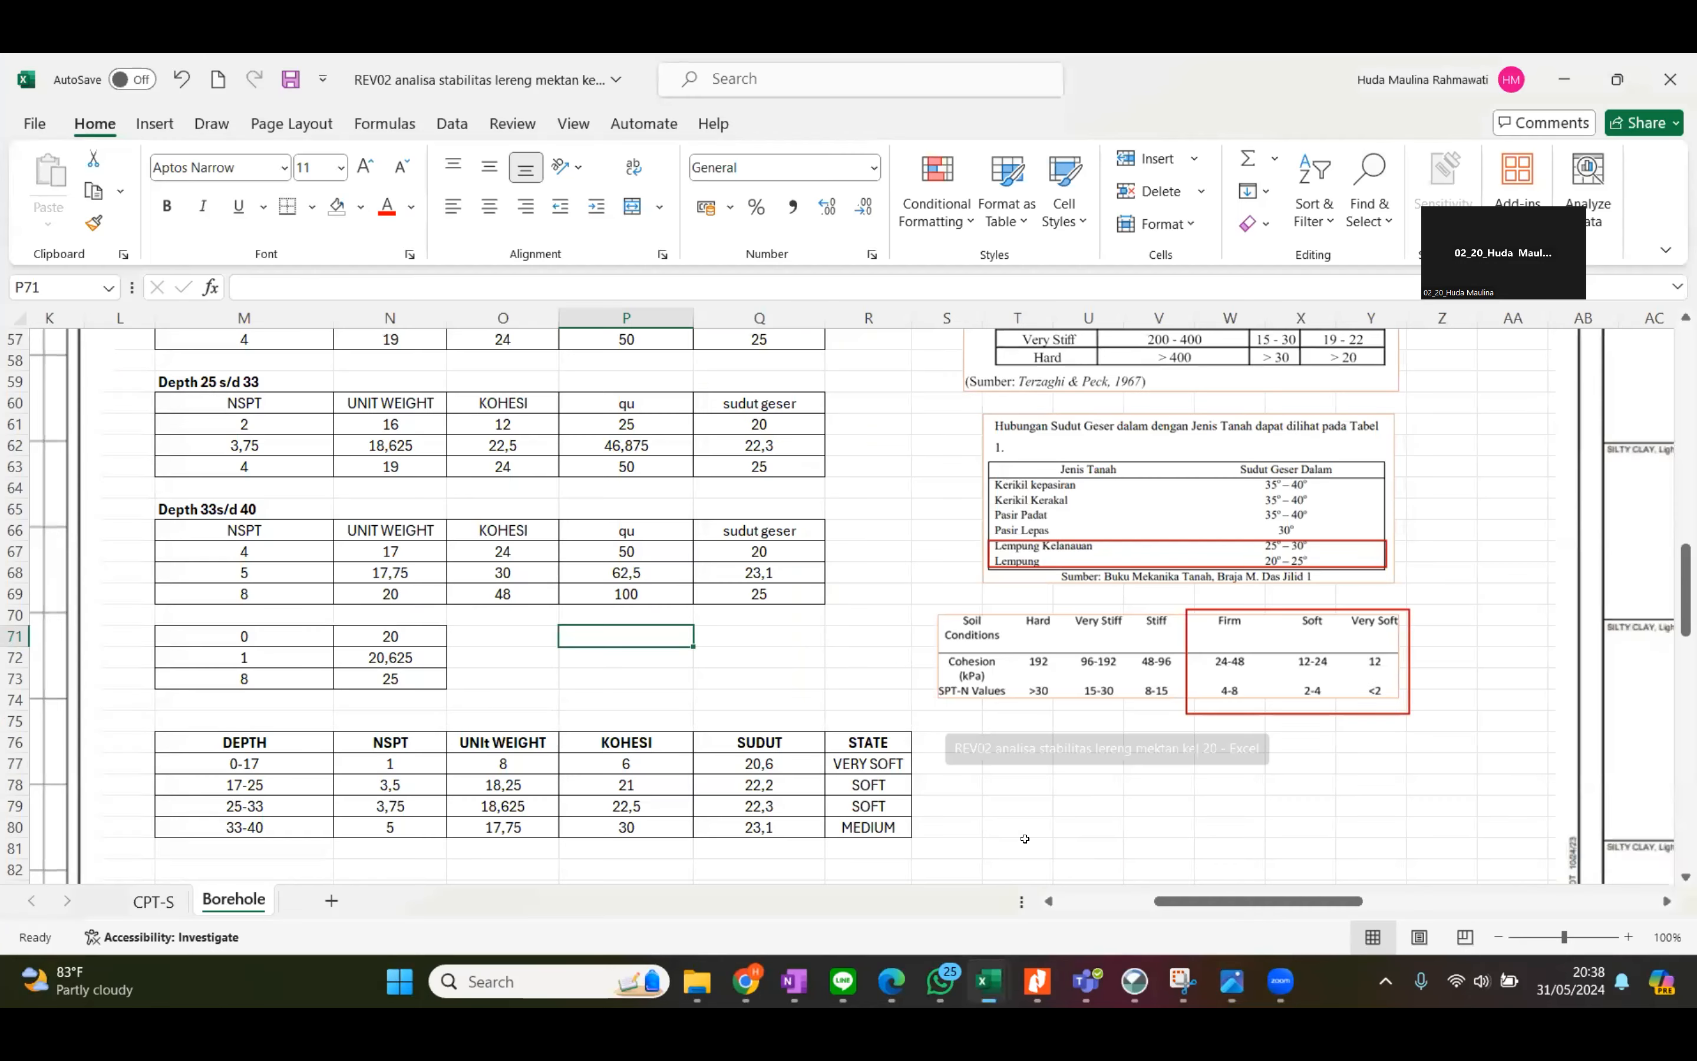
pyautogui.click(755, 760)
pyautogui.moveTo(755, 760); pyautogui.dragTo(861, 768)
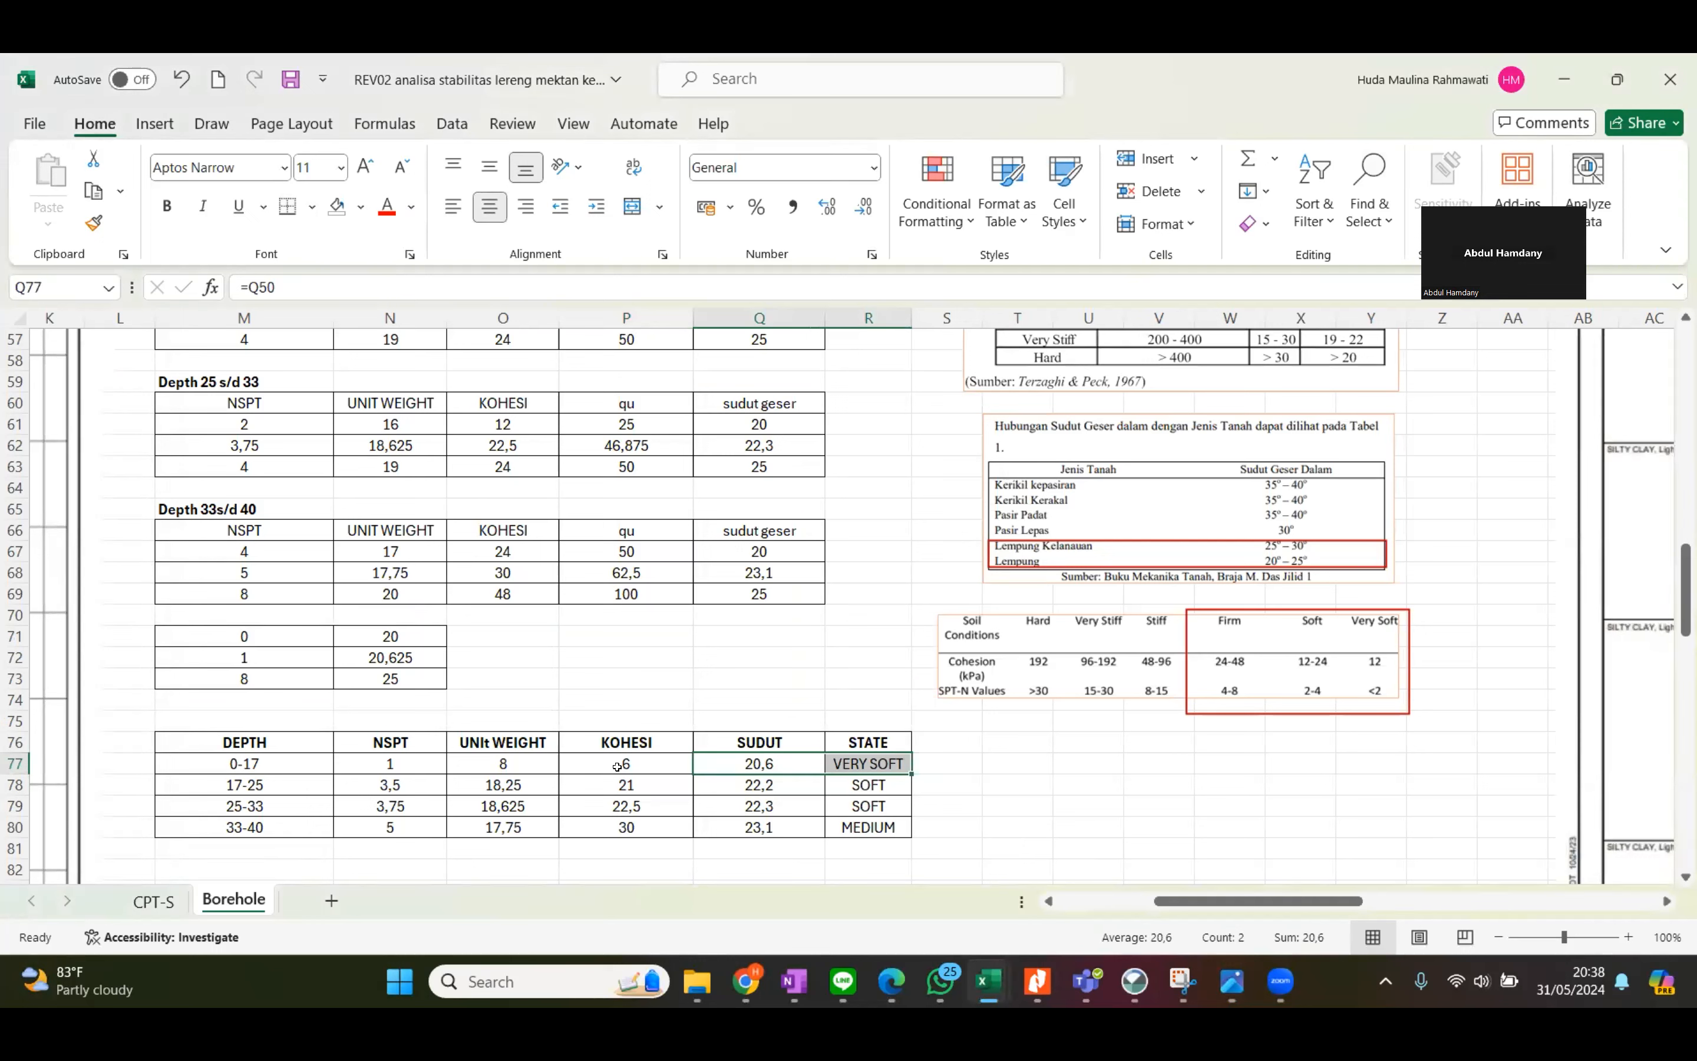
pyautogui.click(642, 760)
pyautogui.click(640, 784)
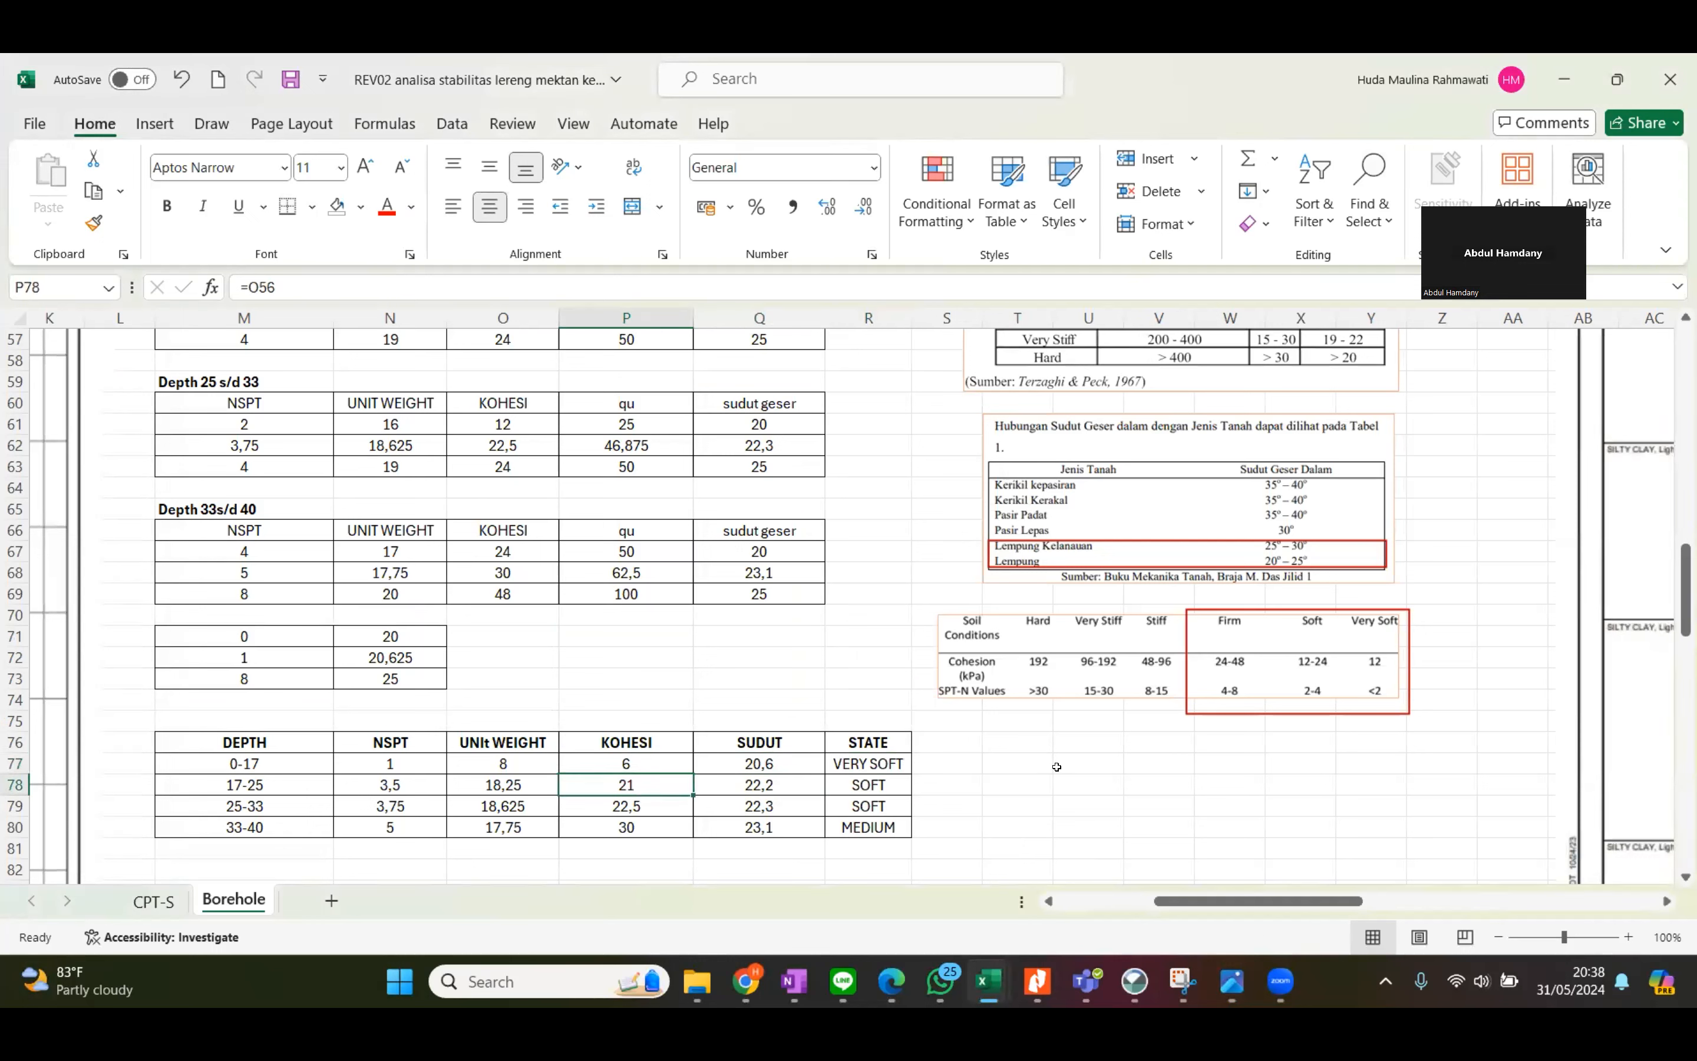
pyautogui.click(658, 759)
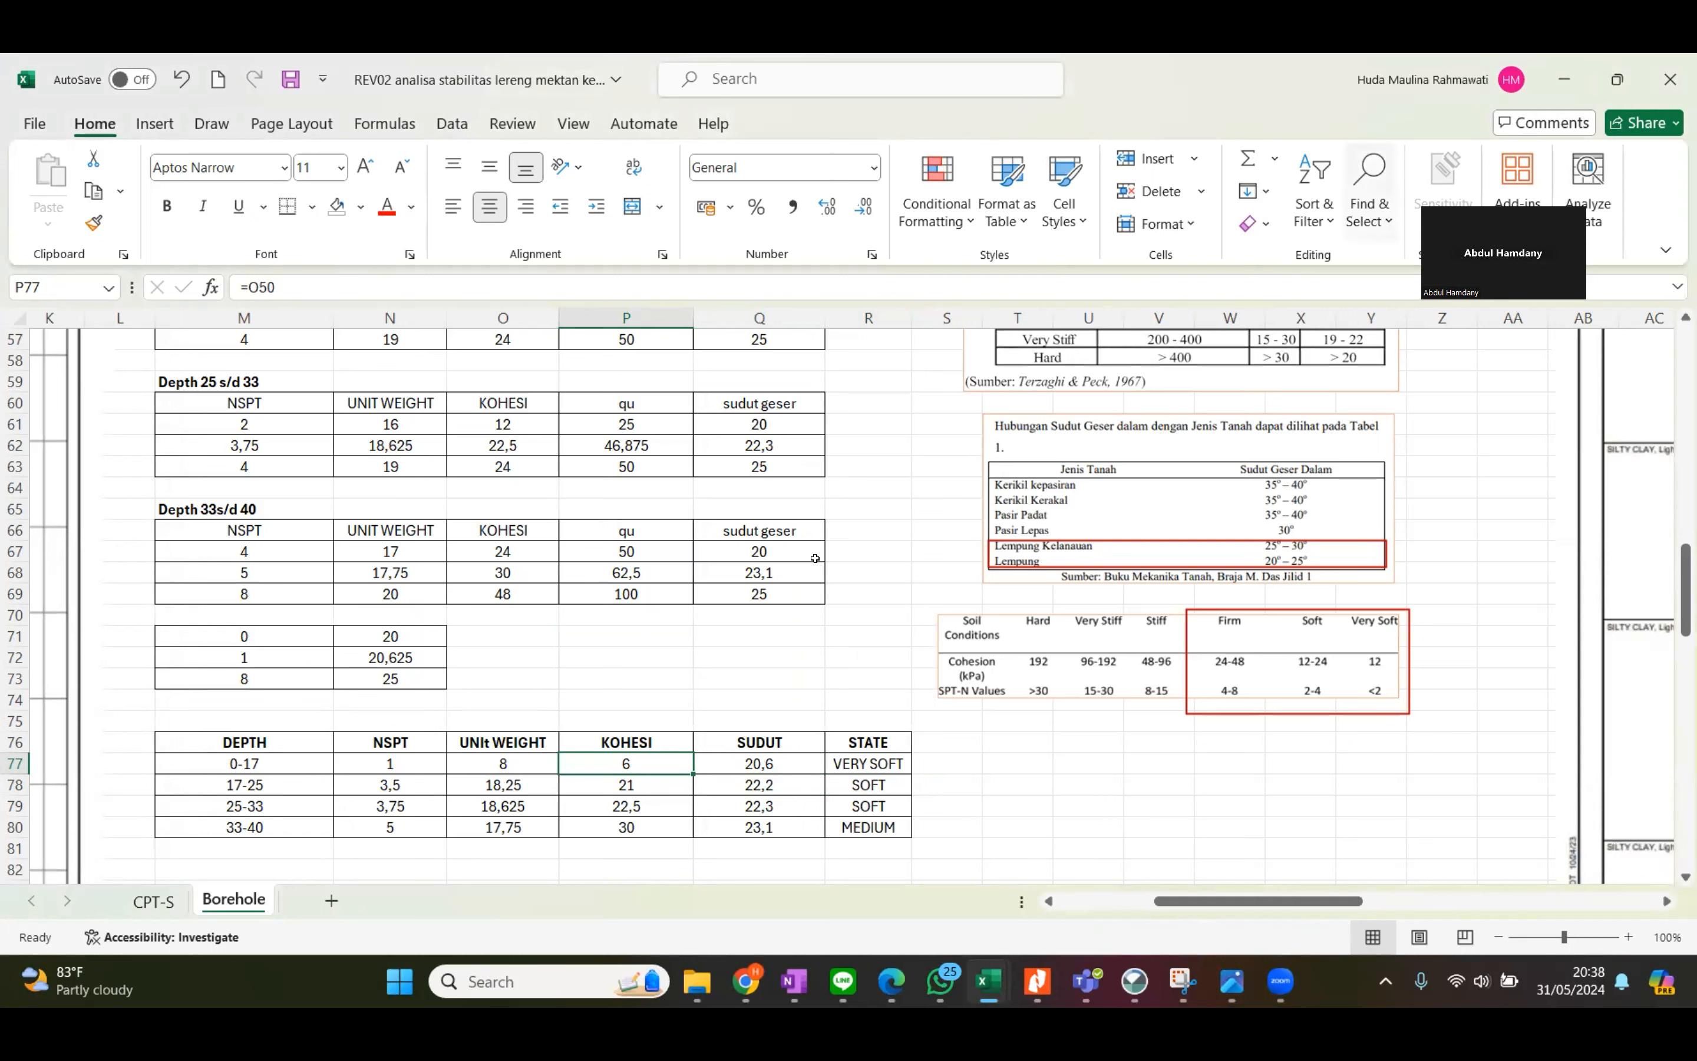
pyautogui.click(514, 767)
# Compare the unit weights in the Depth 0 S/D 17 table with the saturated unit weight ranges in the Lempung reference table.
pyautogui.scroll(3, 663, 659)
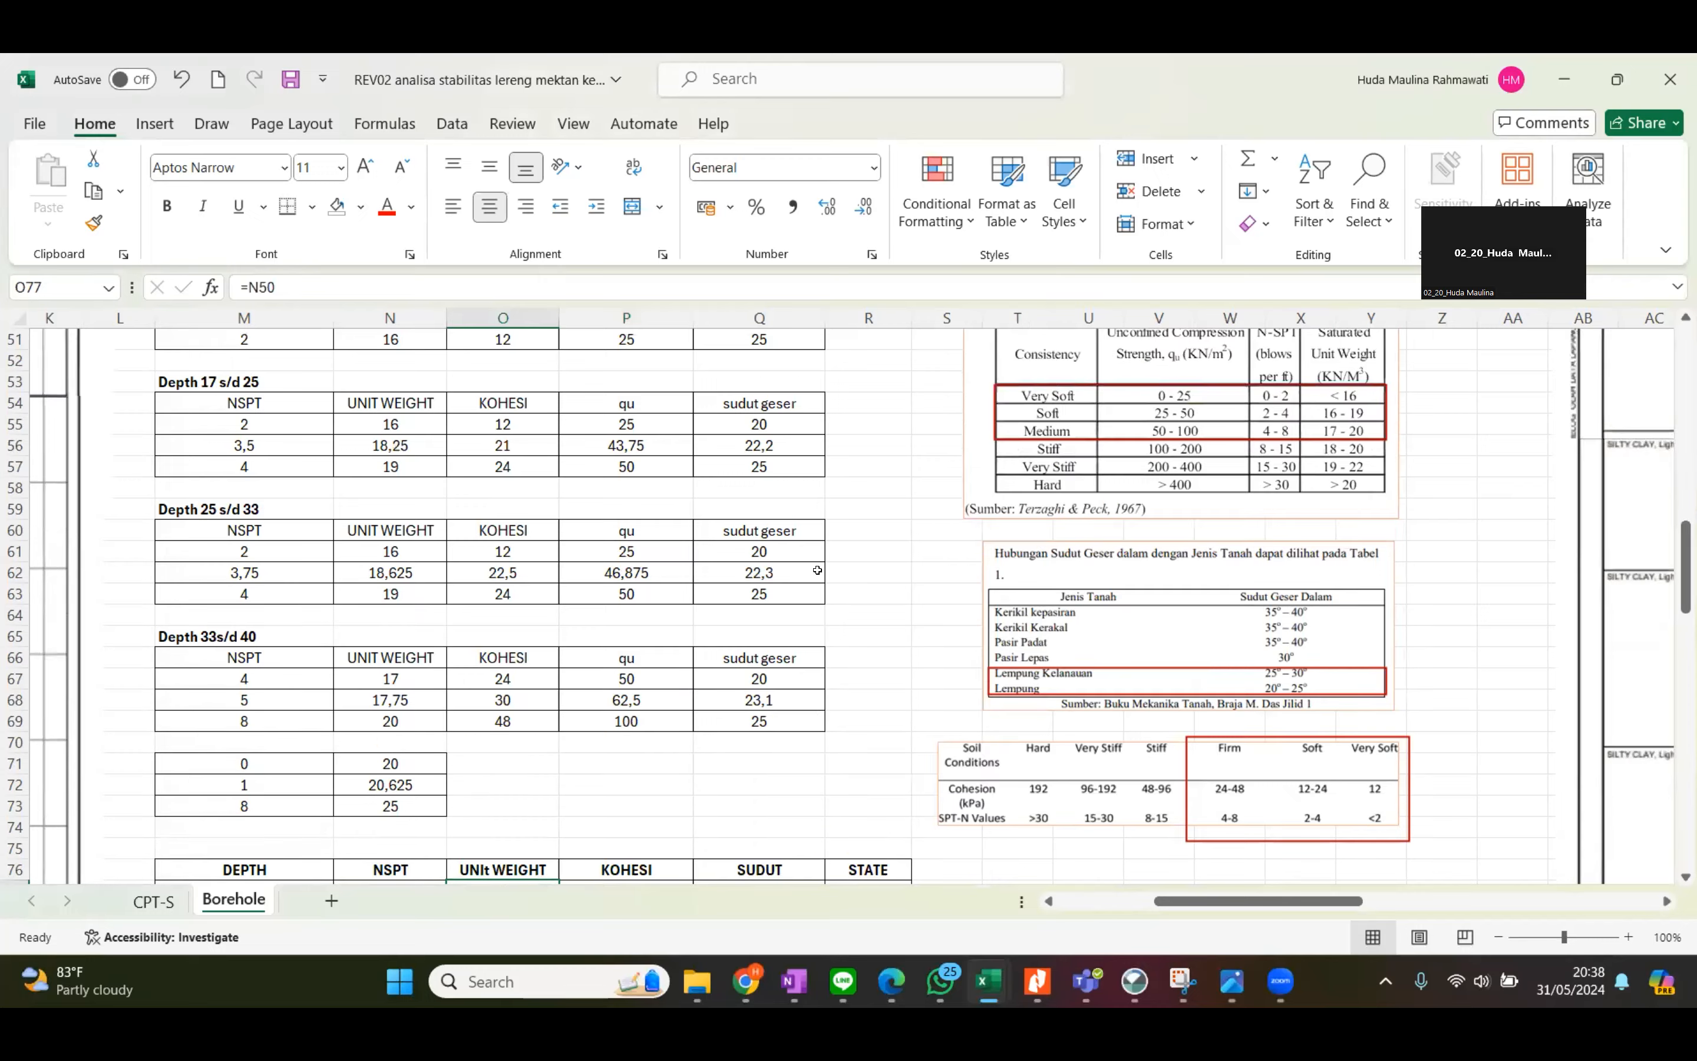
pyautogui.scroll(2, 828, 569)
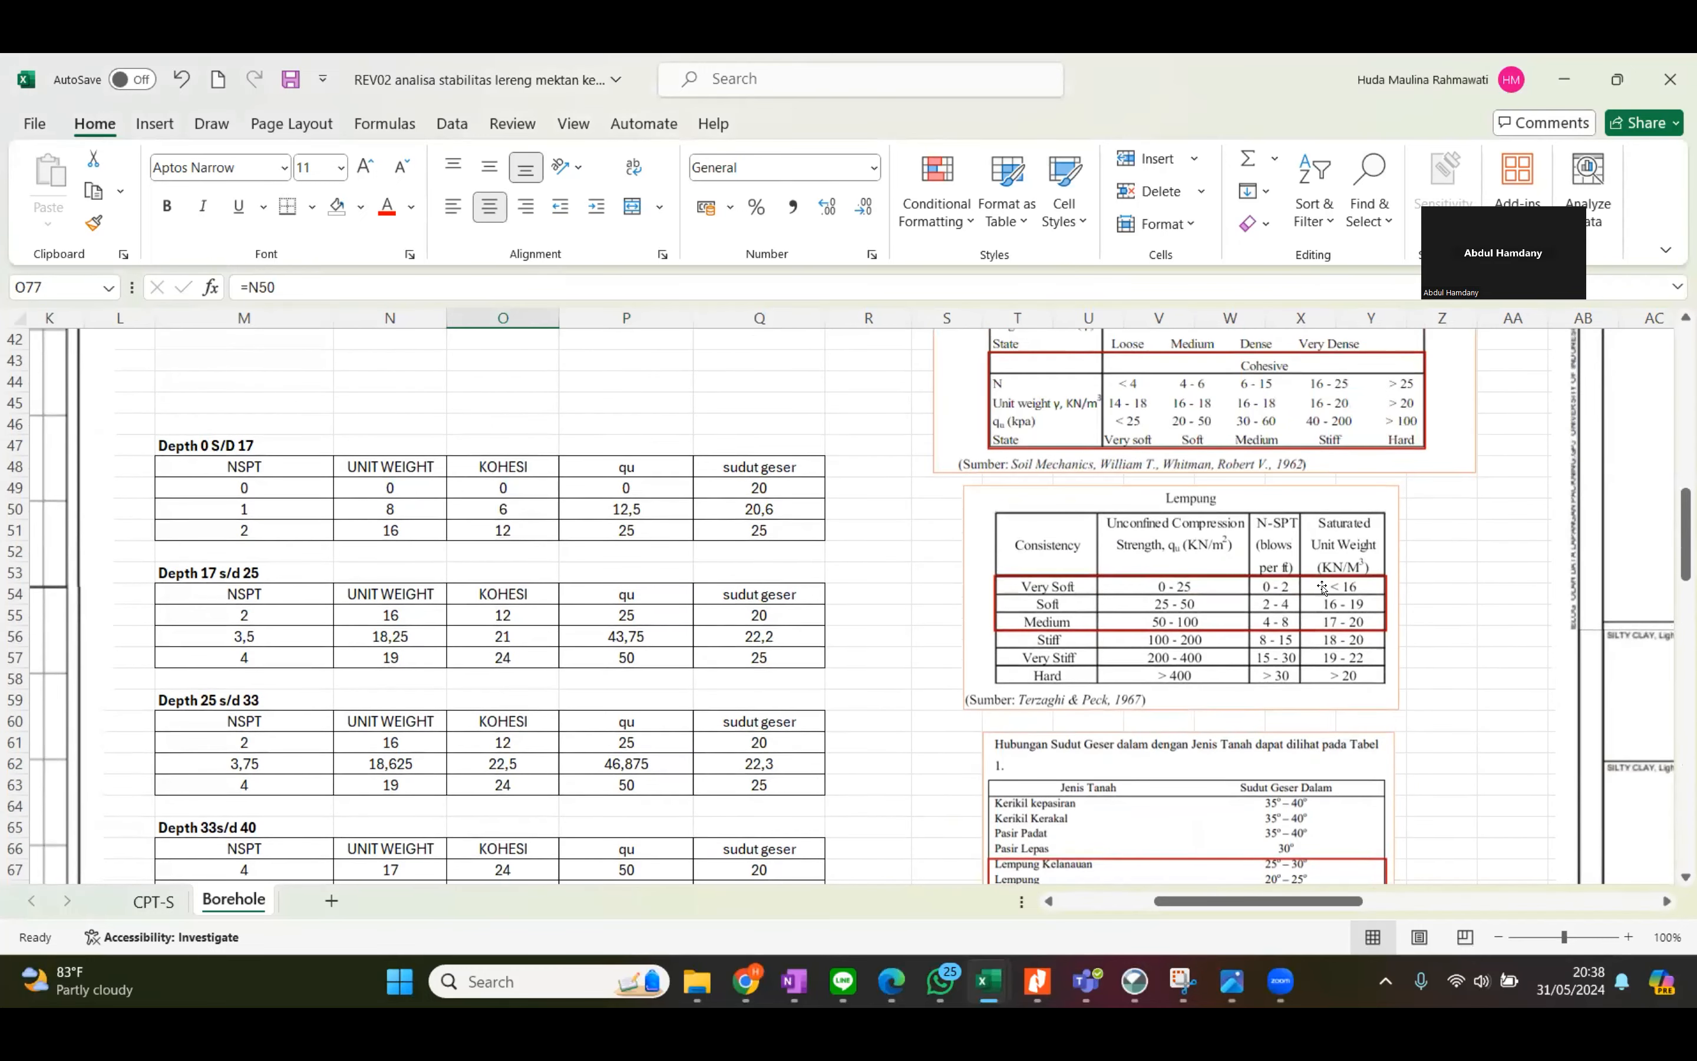
pyautogui.click(415, 526)
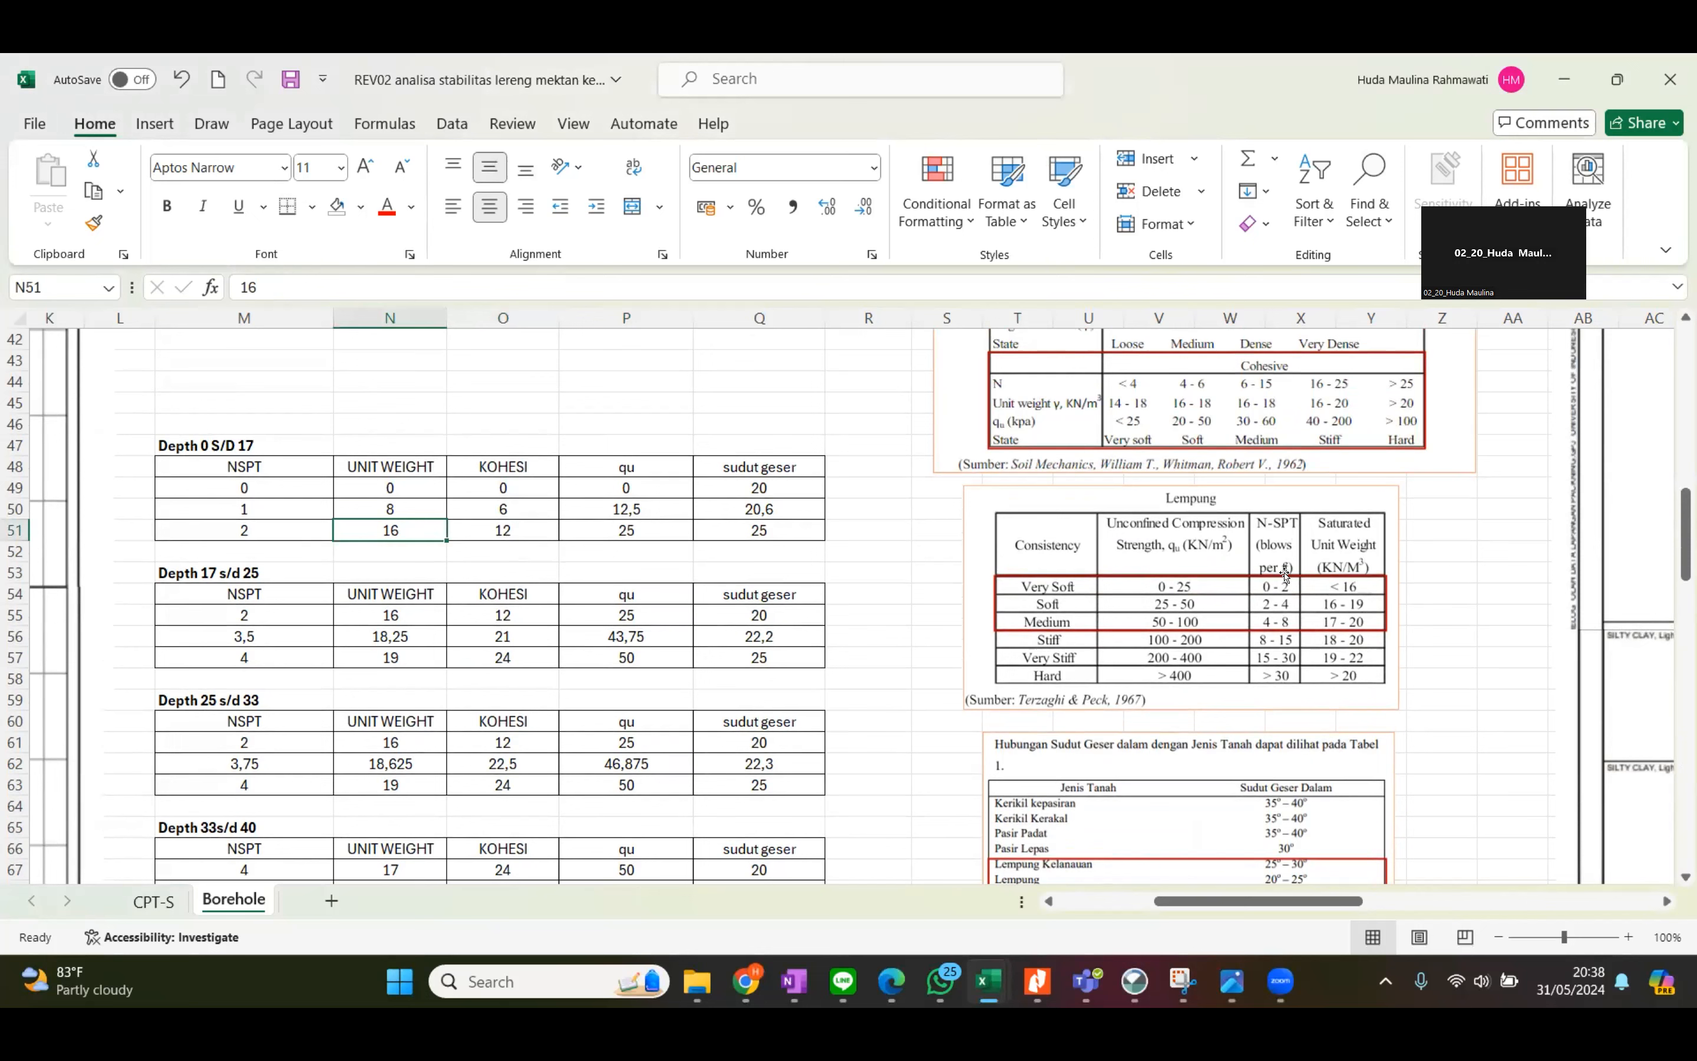
pyautogui.click(1185, 620)
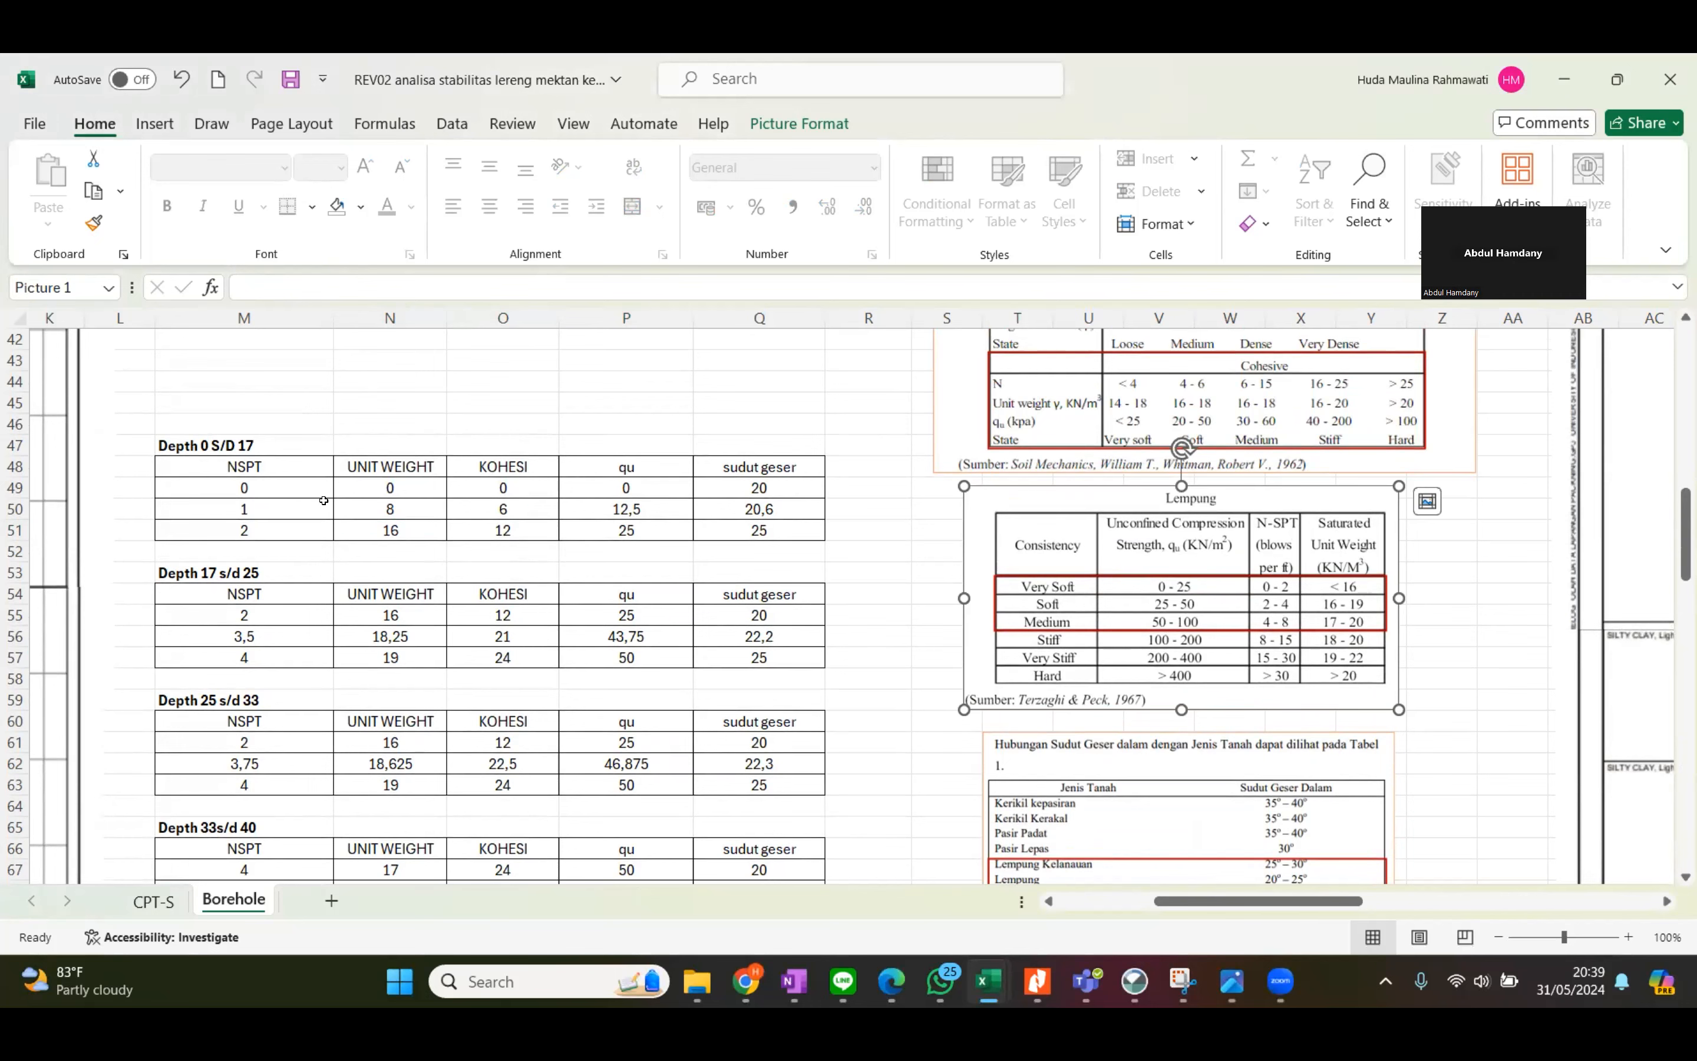
pyautogui.scroll(8, 322, 501)
pyautogui.scroll(-7, 462, 513)
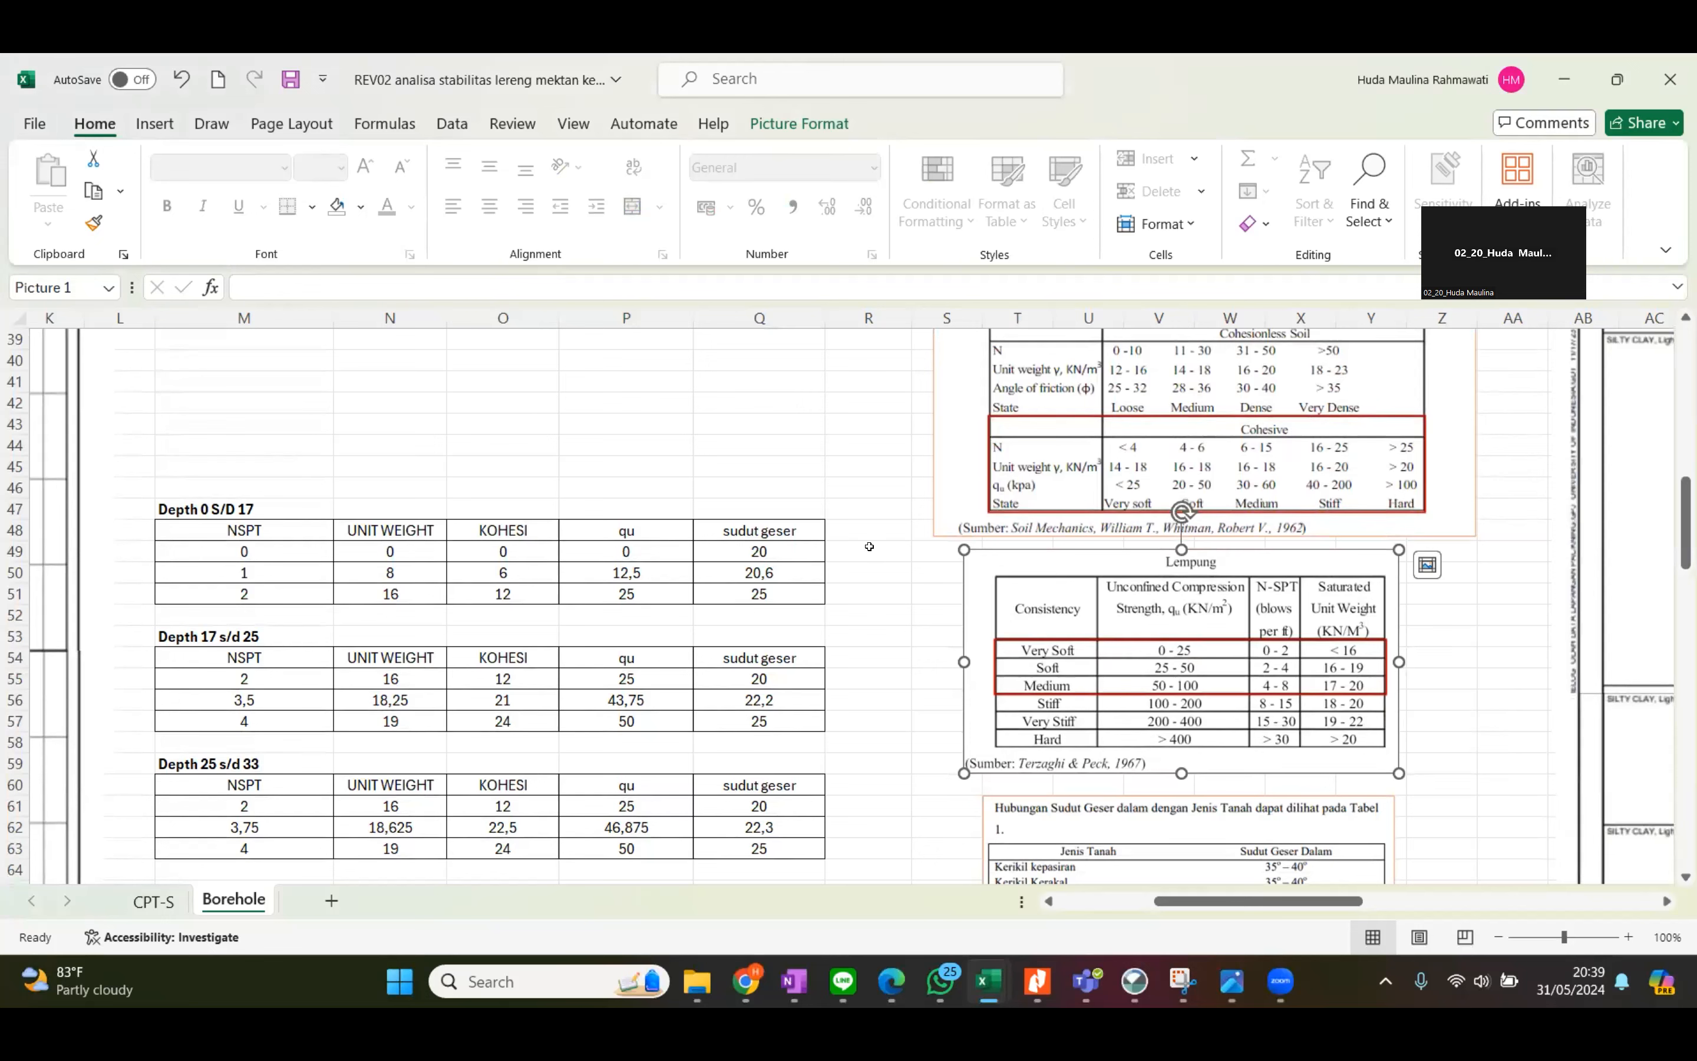
pyautogui.click(1497, 651)
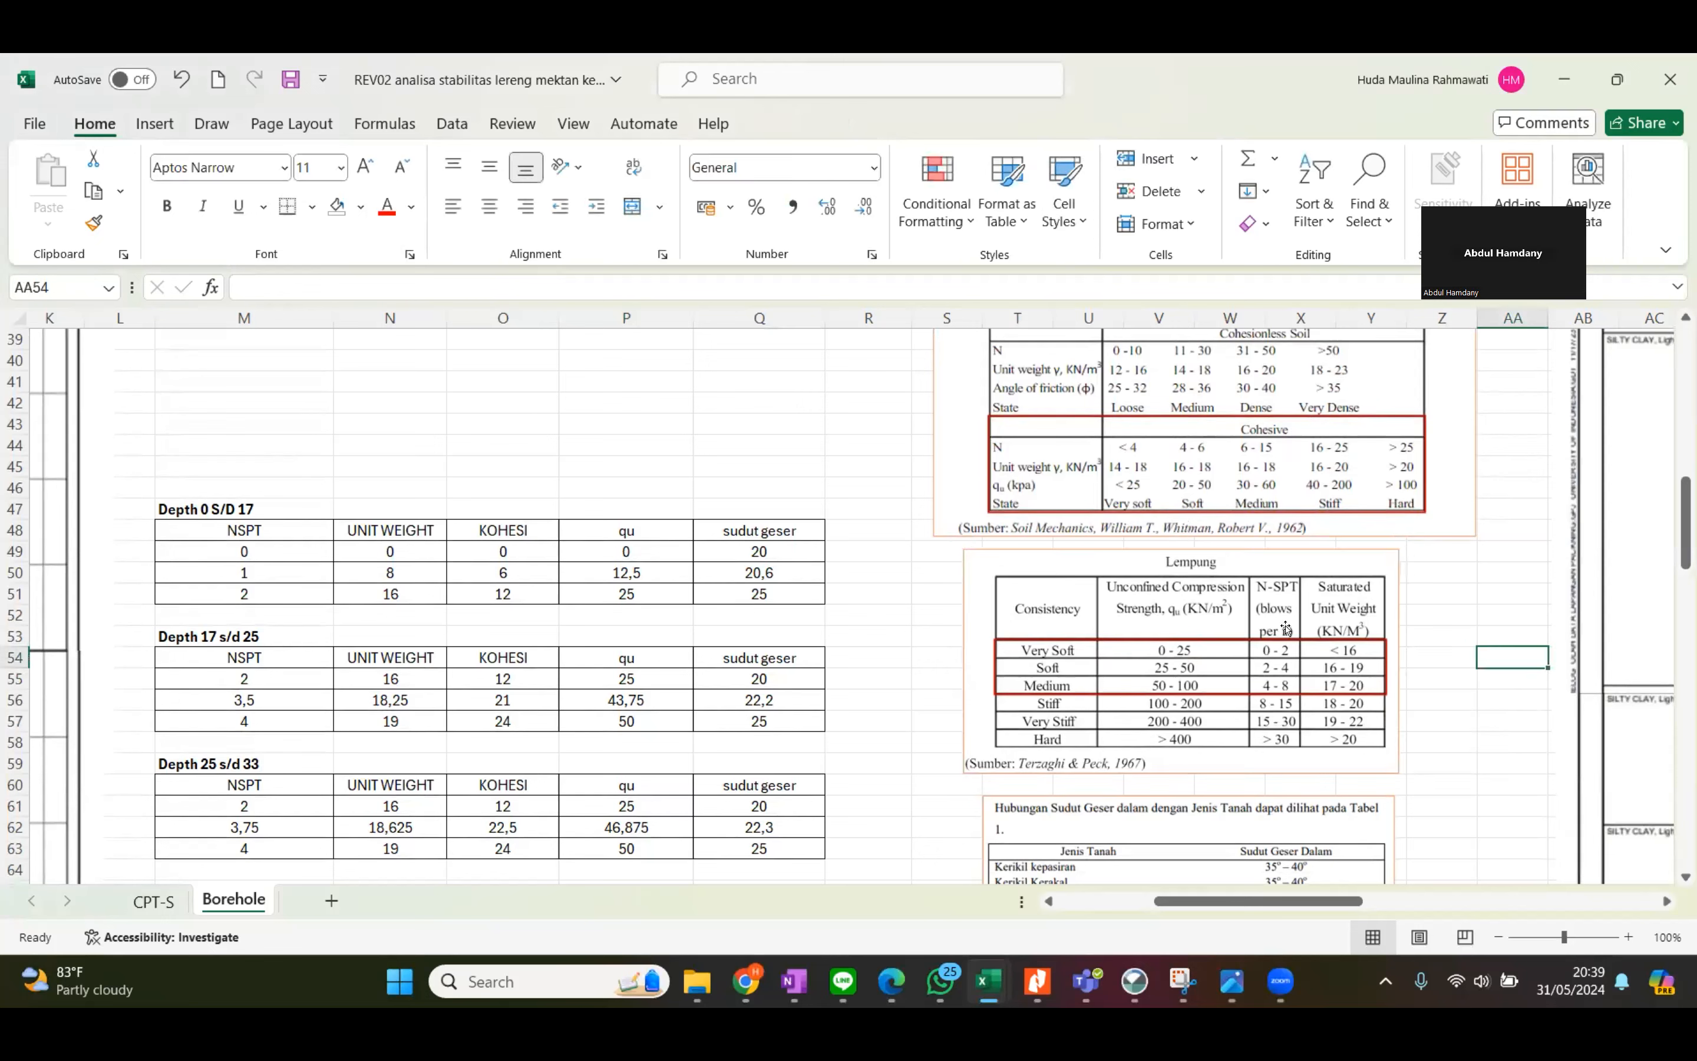
# Post the comment "Bisa diganti diantara 10-16" on the interpolated unit weight cell N50 of the Depth 0 S/D 17 table.
pyautogui.click(435, 569)
pyautogui.rightClick(435, 569)
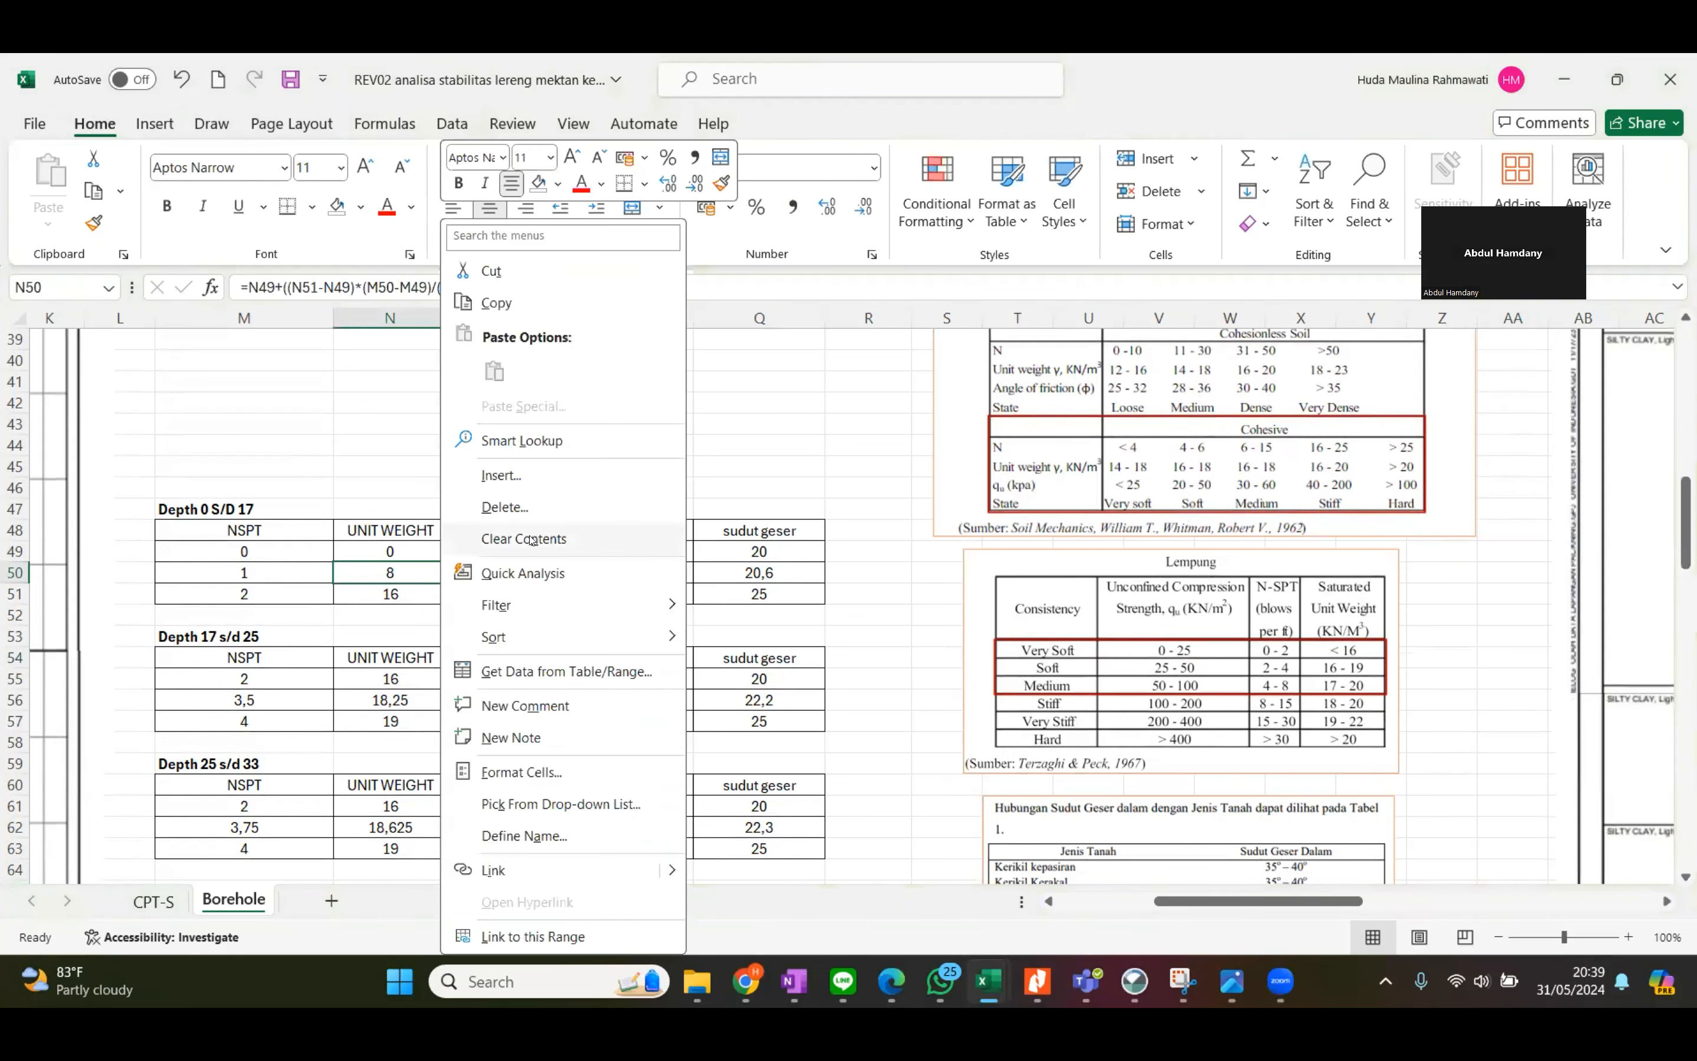
pyautogui.click(575, 703)
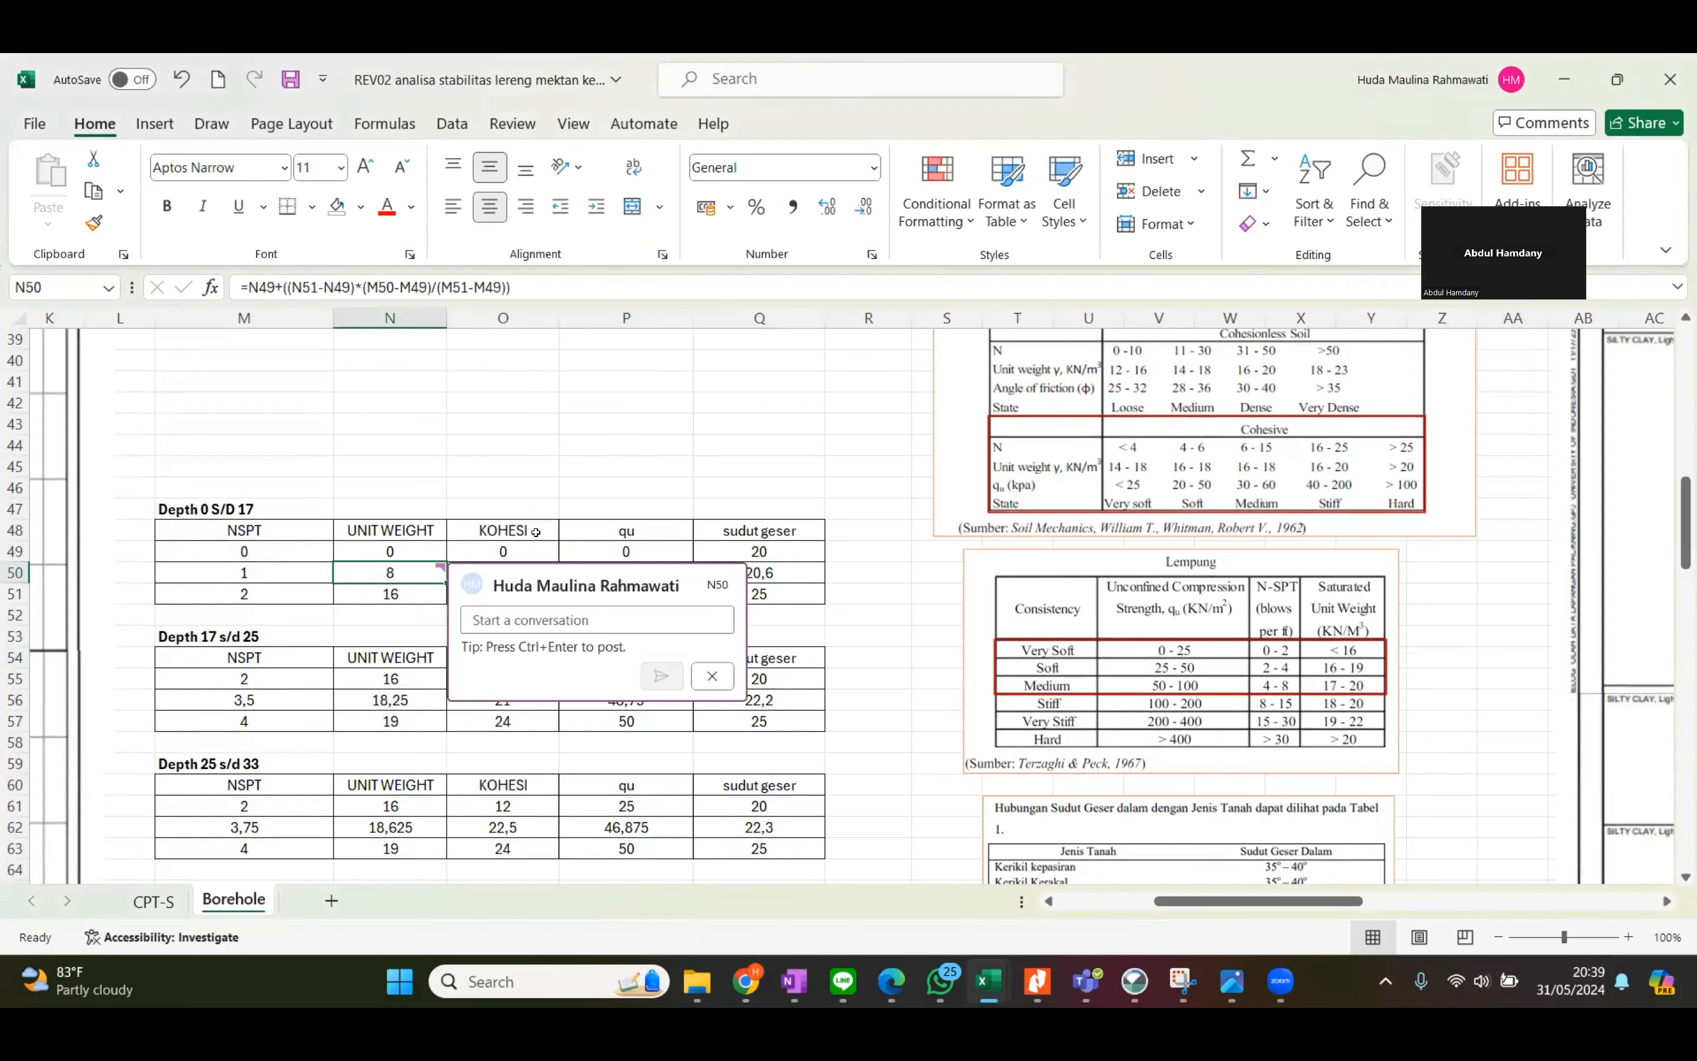
pyautogui.write('Bisa ')
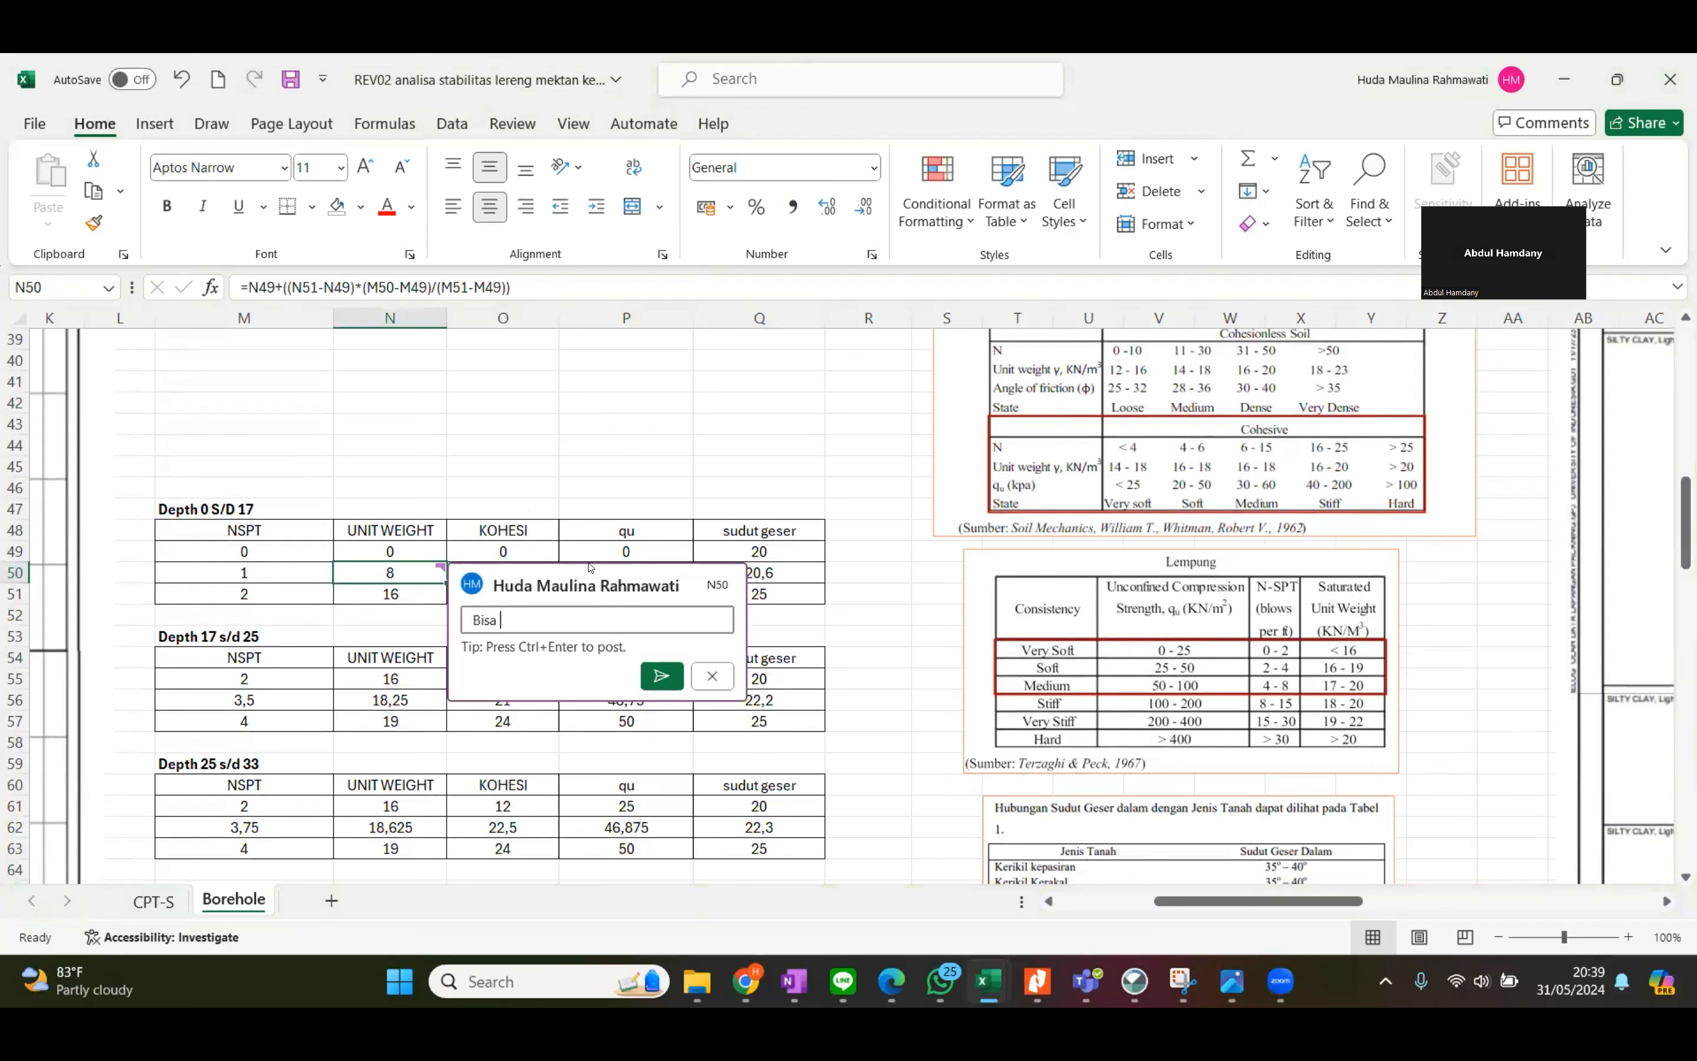
pyautogui.write('diganti diatas 16')
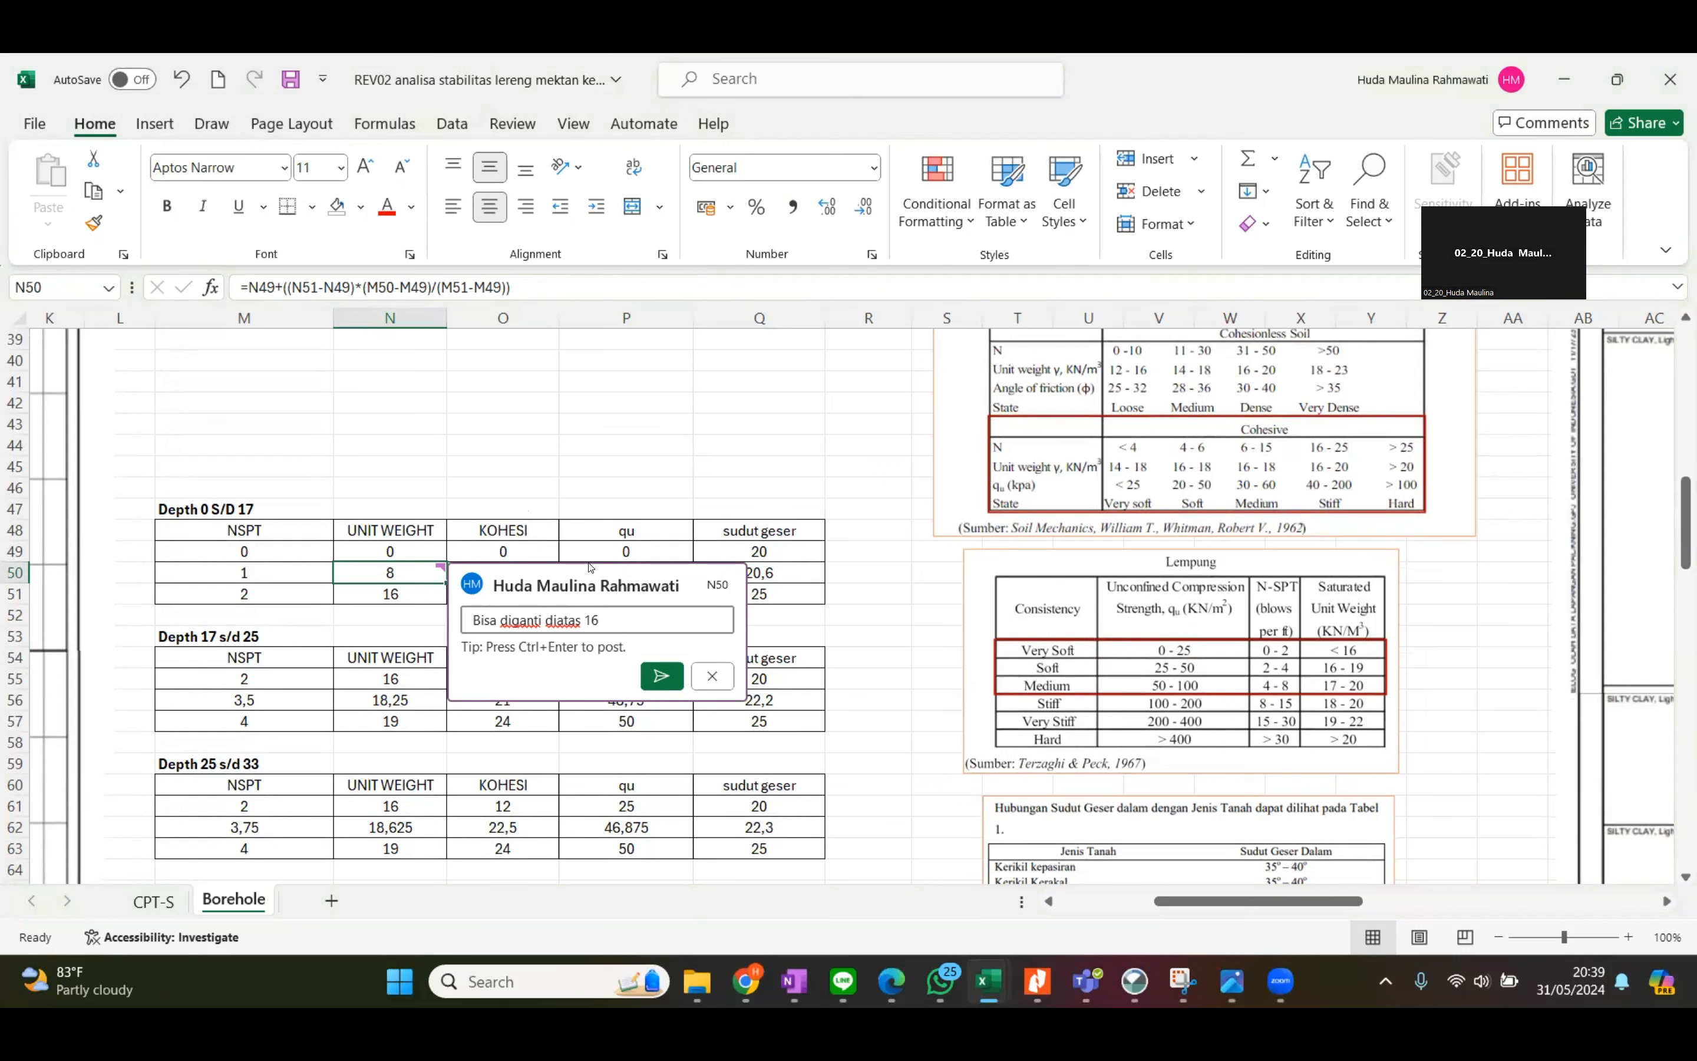
pyautogui.press('BackSpace')
pyautogui.press('BackSpace')
pyautogui.press('BackSpace')
pyautogui.press('BackSpace')
pyautogui.press('BackSpace')
pyautogui.press('BackSpace')
pyautogui.press('BackSpace')
pyautogui.press('BackSpace')
pyautogui.press('BackSpace')
pyautogui.write('diantara 10-16')
pyautogui.click(661, 676)
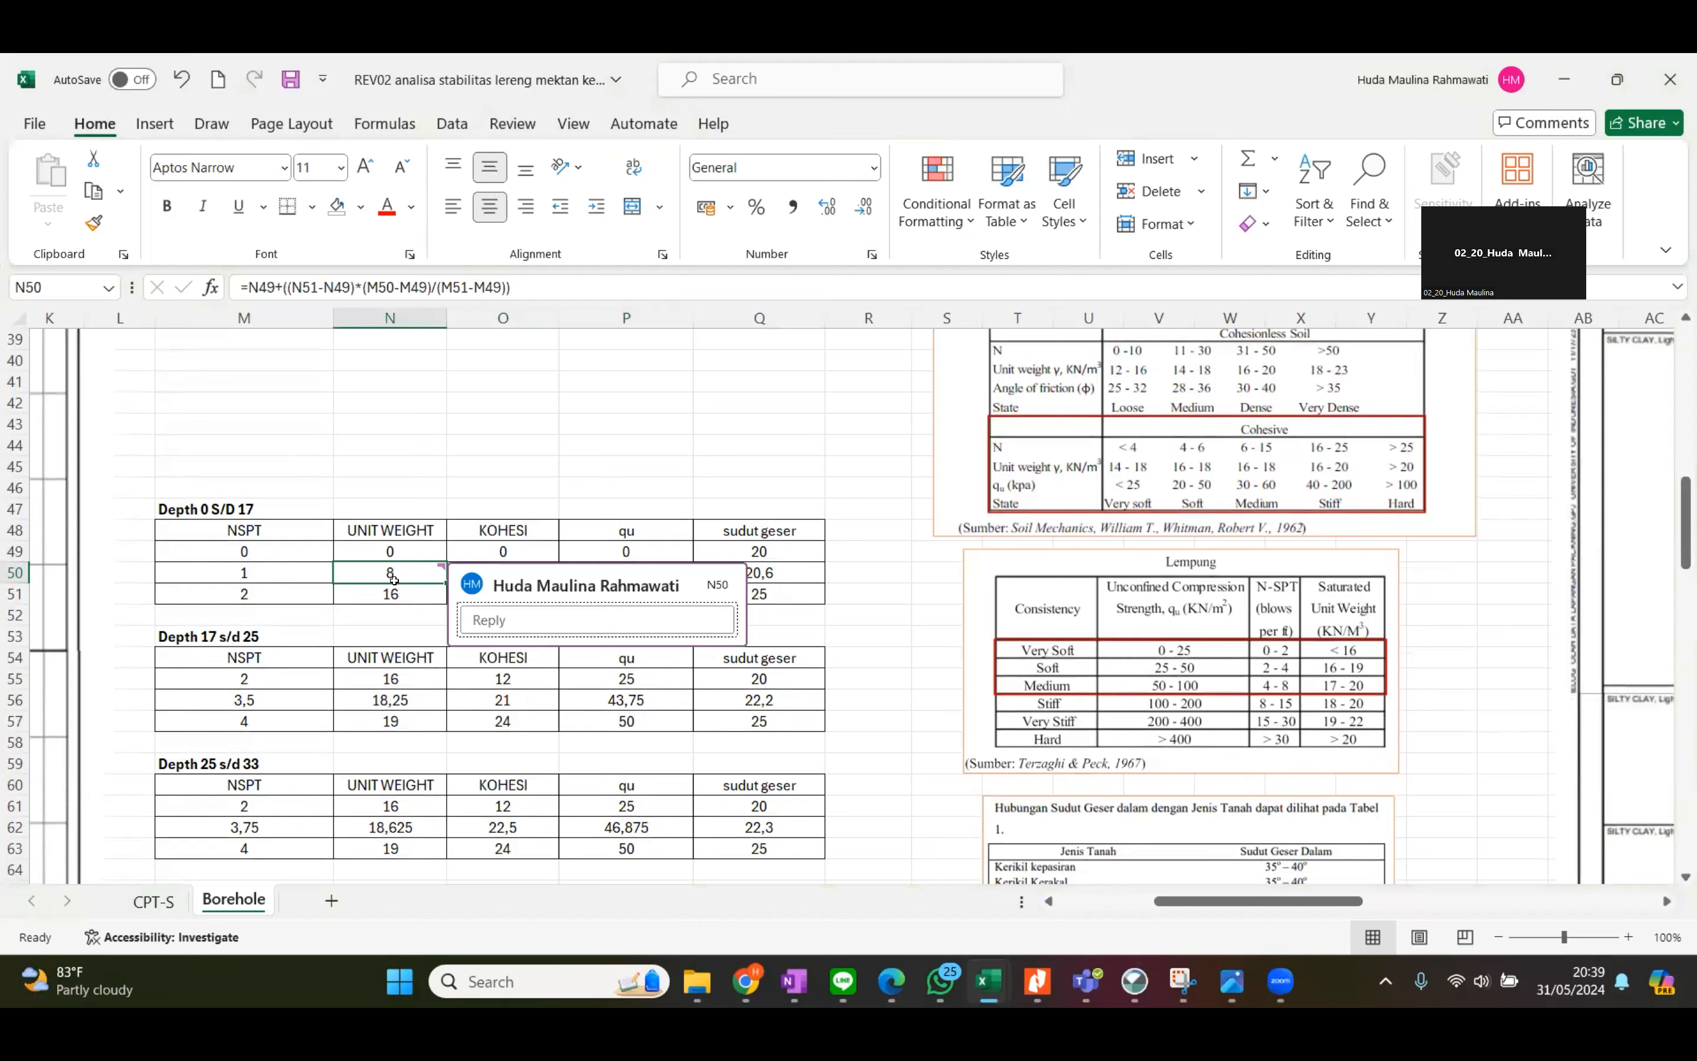
# Set the unit weight for NSPT 0 in cell N49 of the Depth 0 S/D 17 table to 10.
pyautogui.click(417, 542)
pyautogui.write('10')
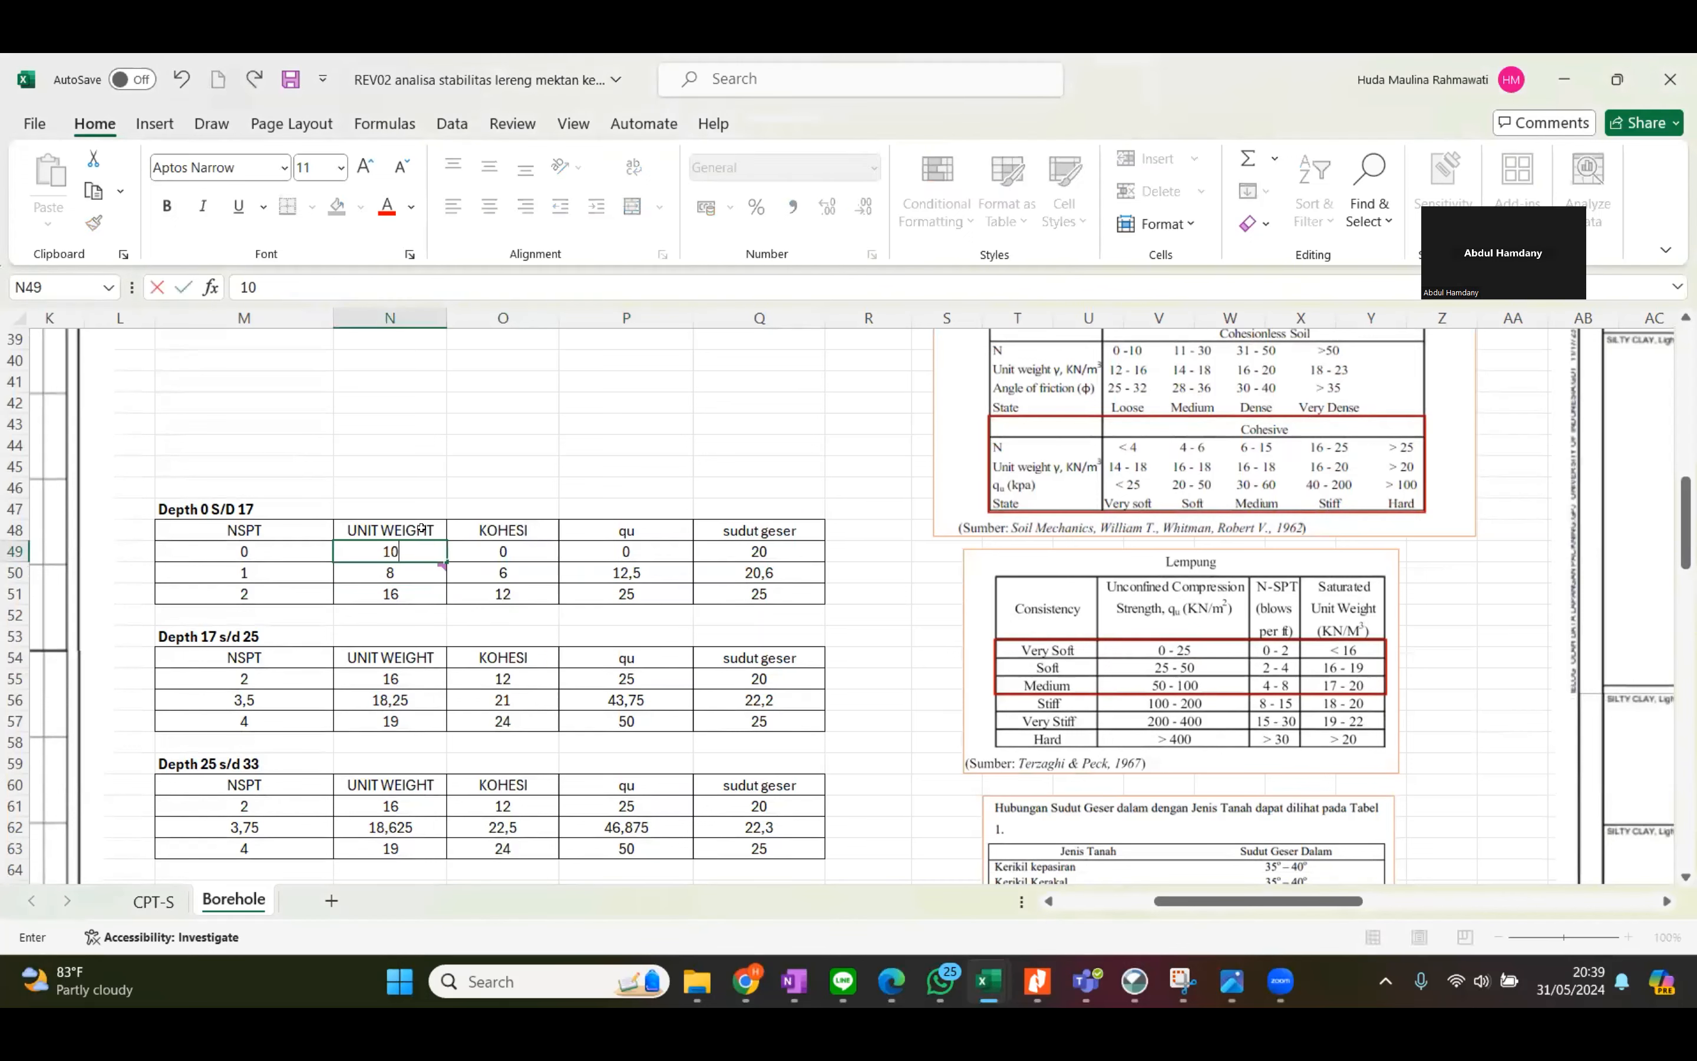
pyautogui.press('Return')
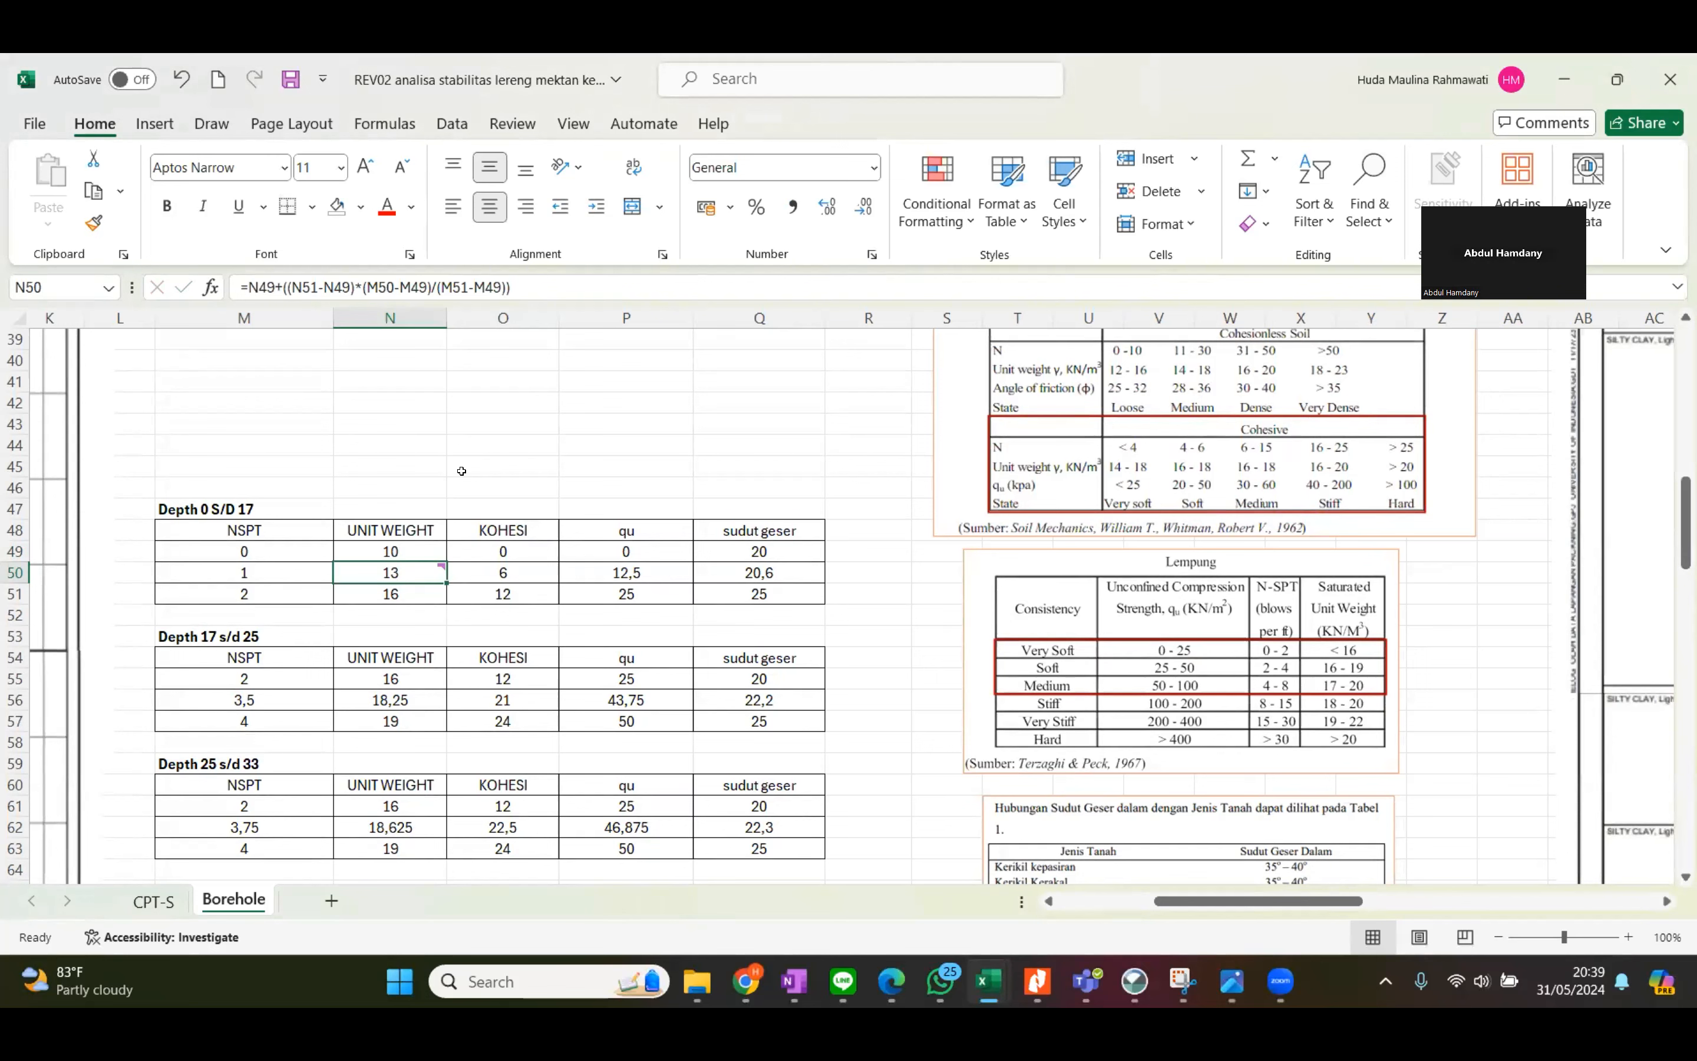
pyautogui.moveTo(436, 566)
pyautogui.click(478, 461)
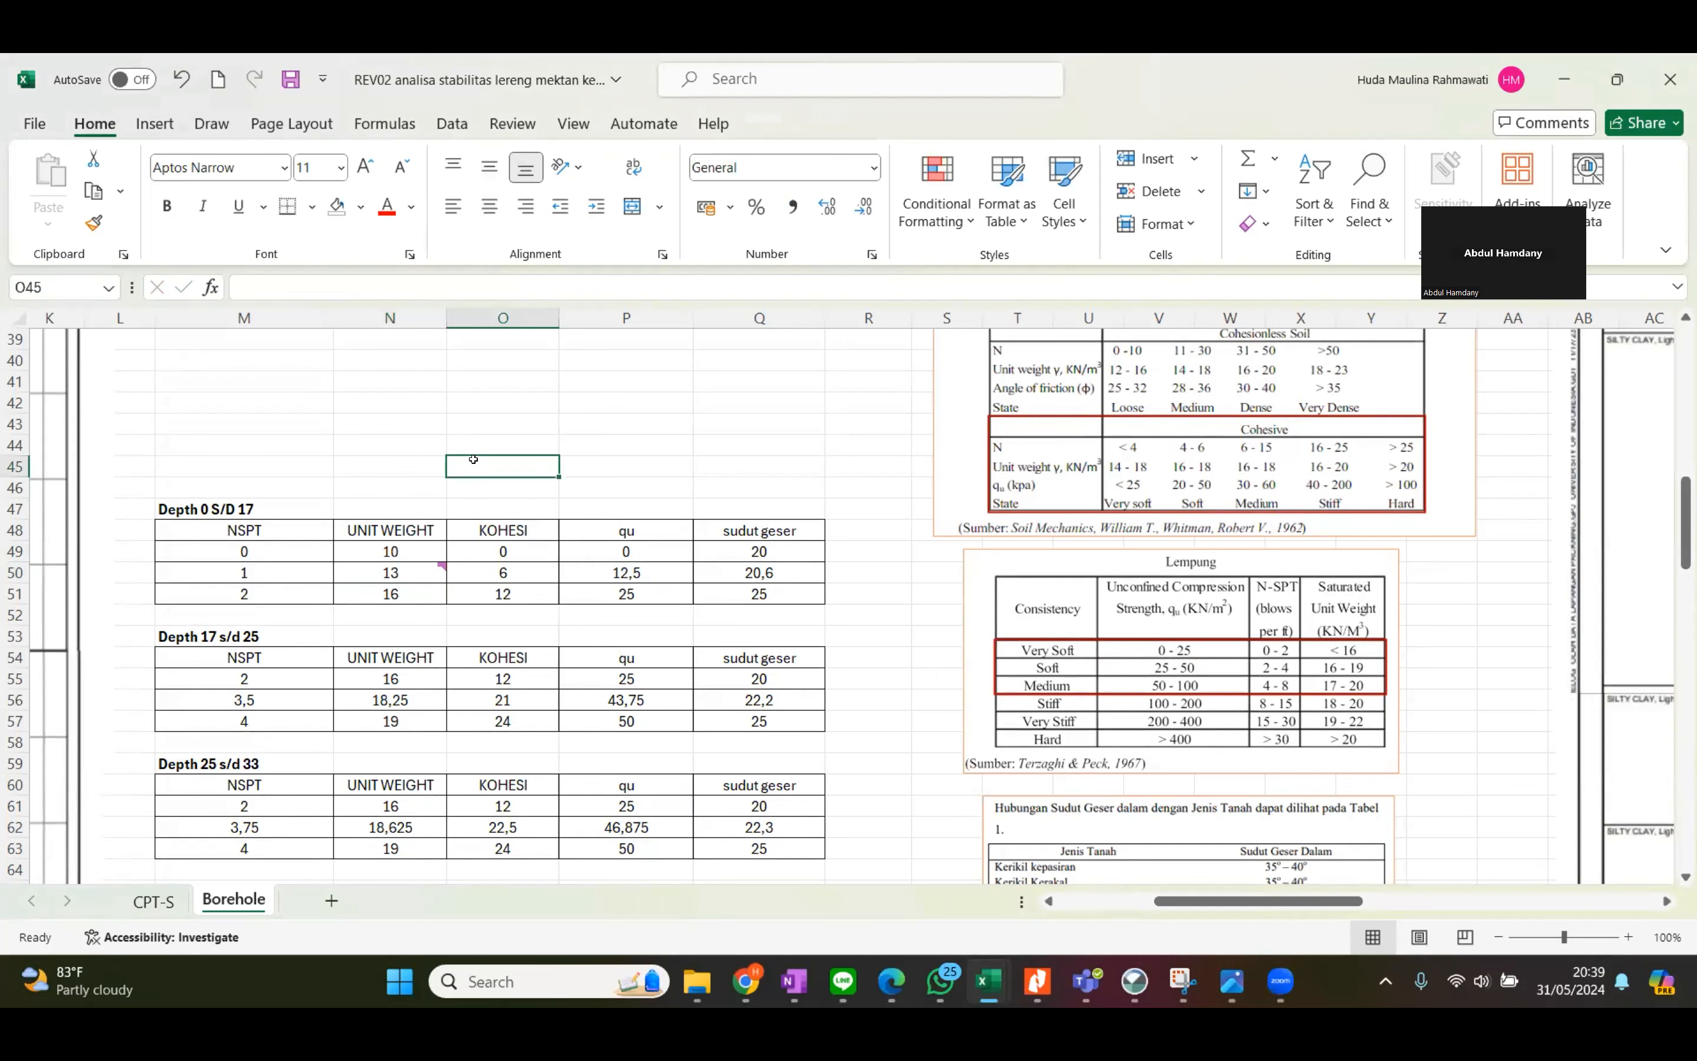
pyautogui.click(882, 512)
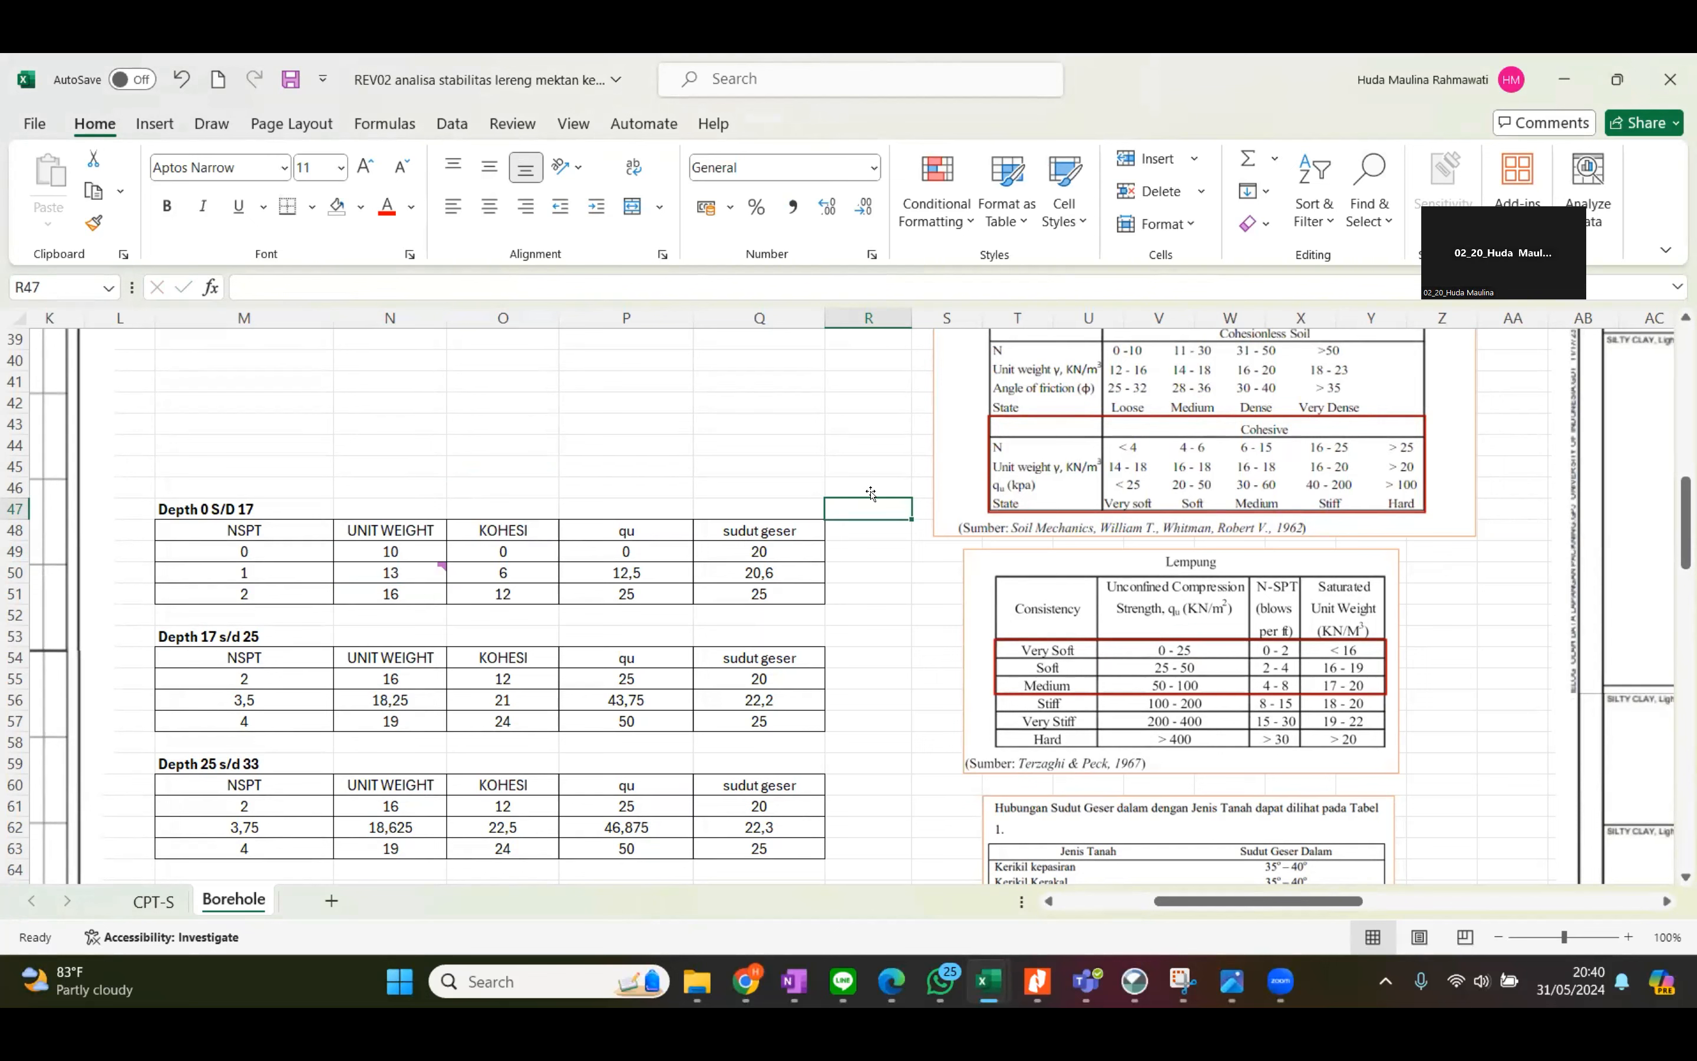
pyautogui.moveTo(418, 583)
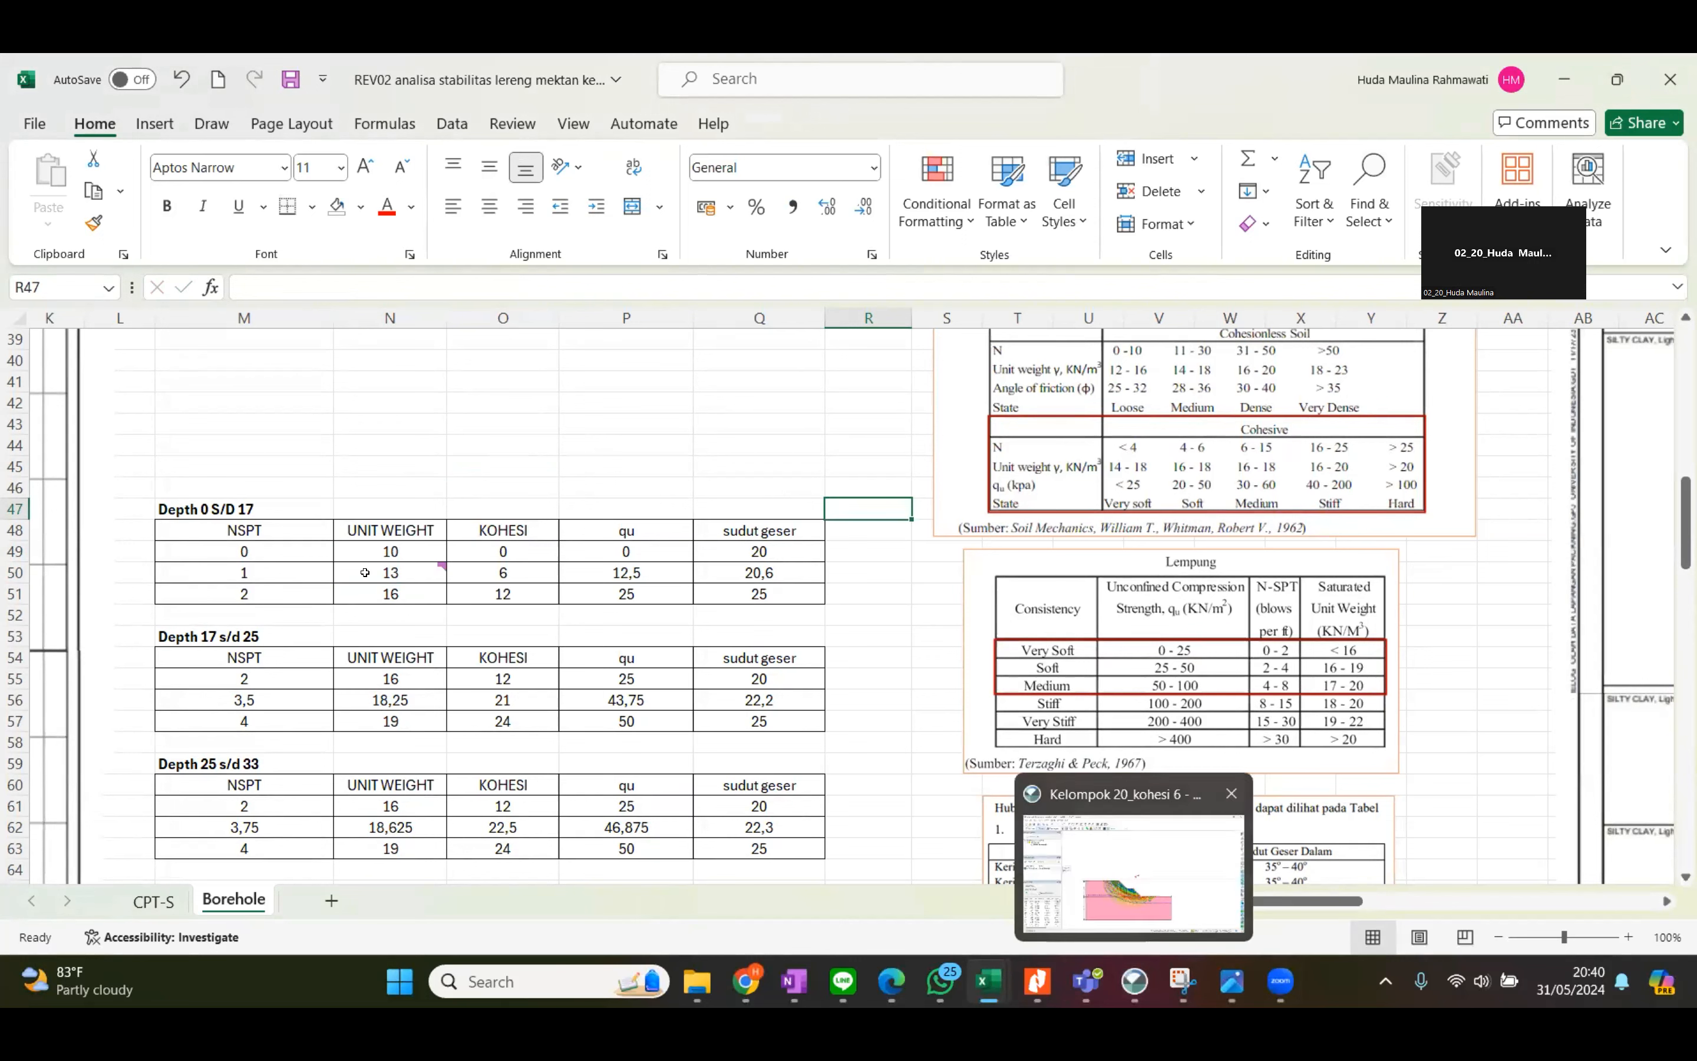
pyautogui.moveTo(359, 570)
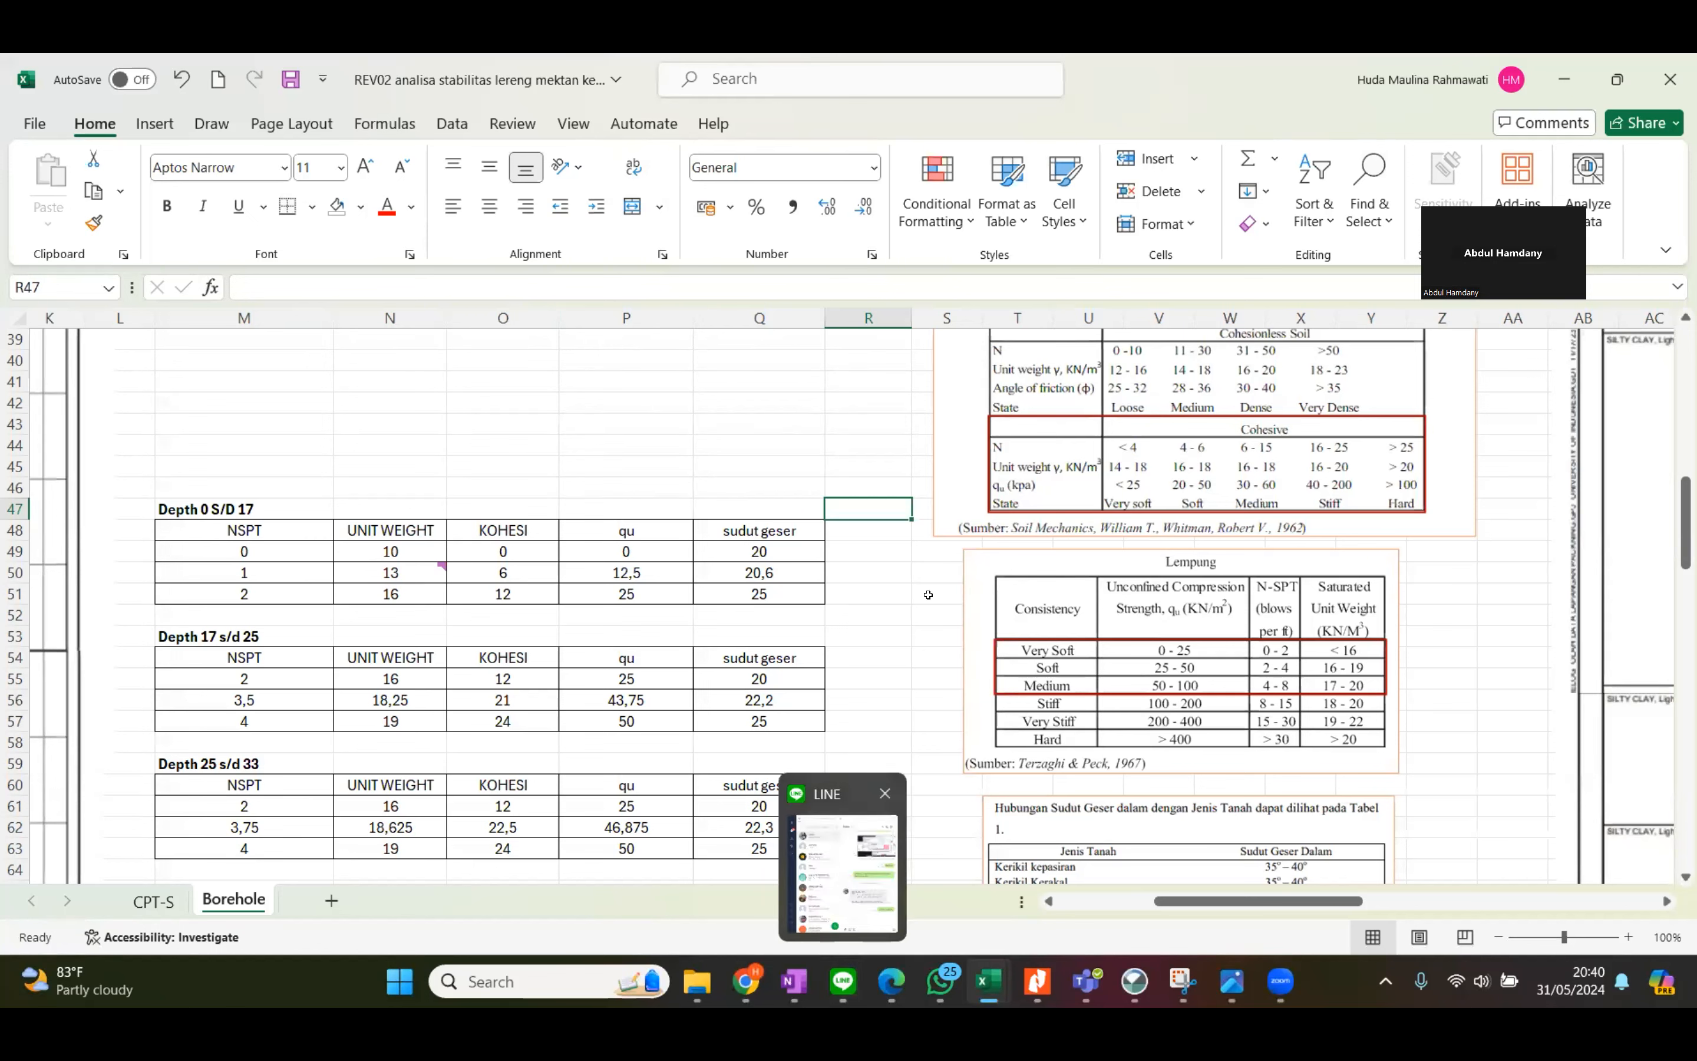
pyautogui.click(857, 546)
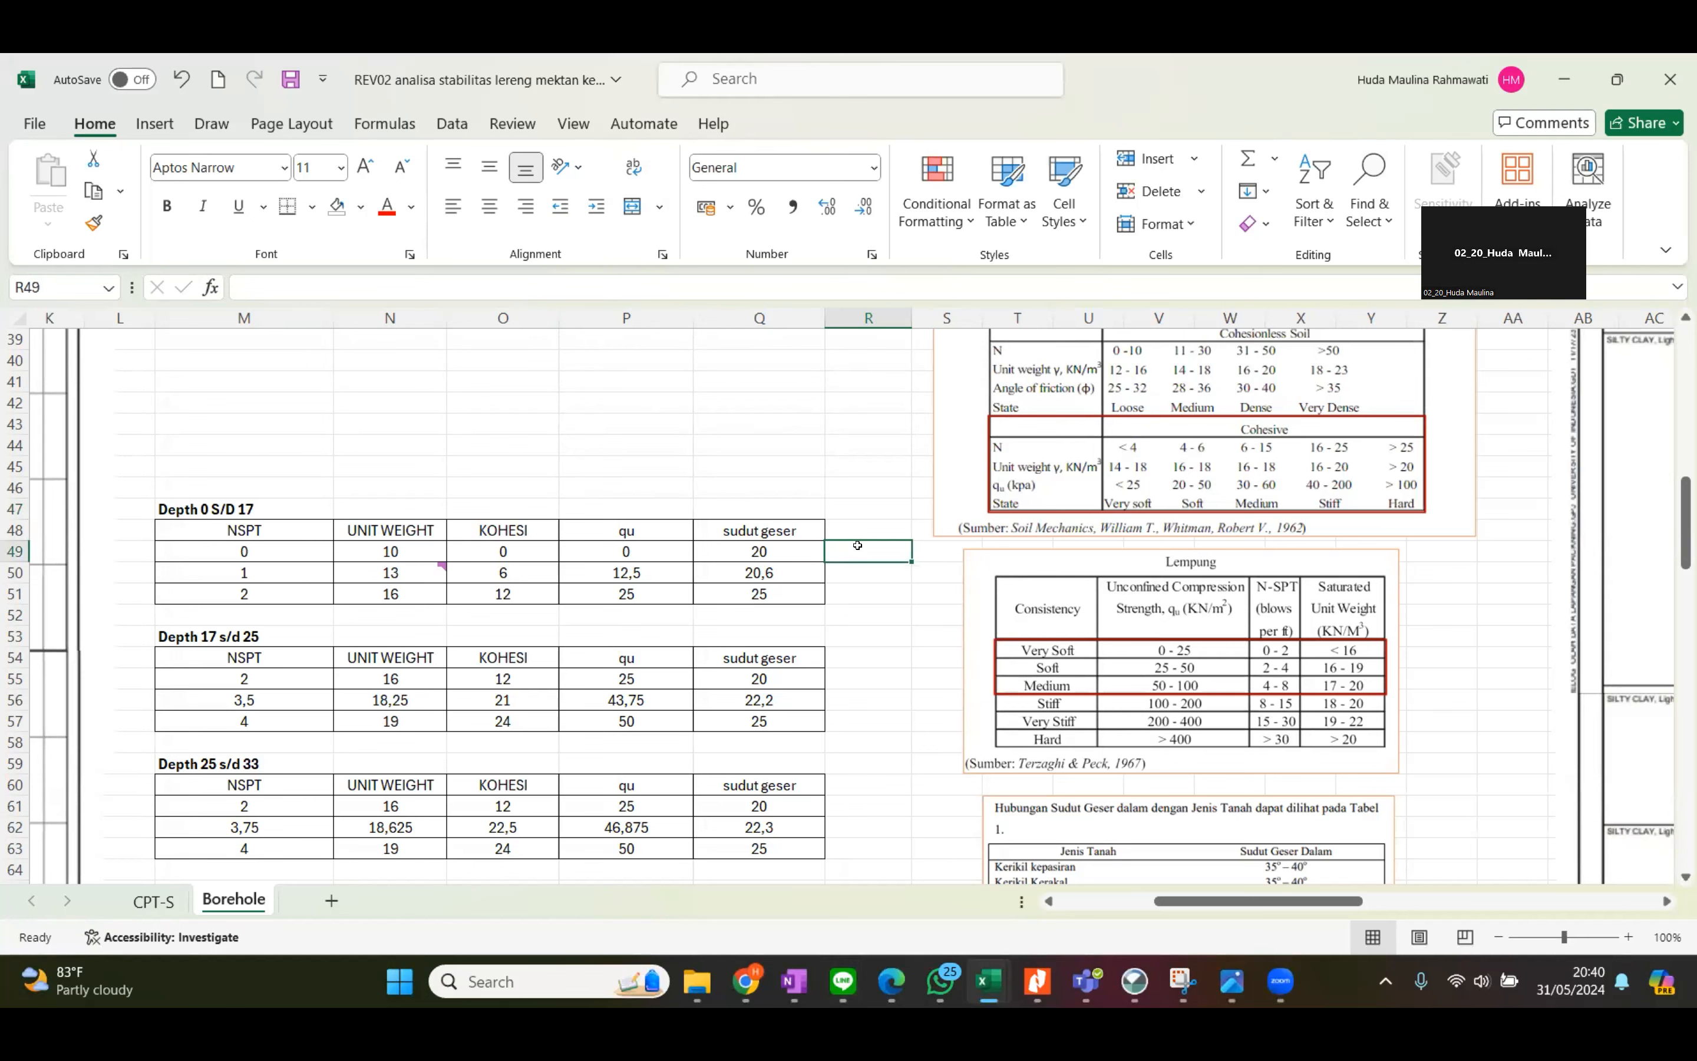
pyautogui.click(860, 504)
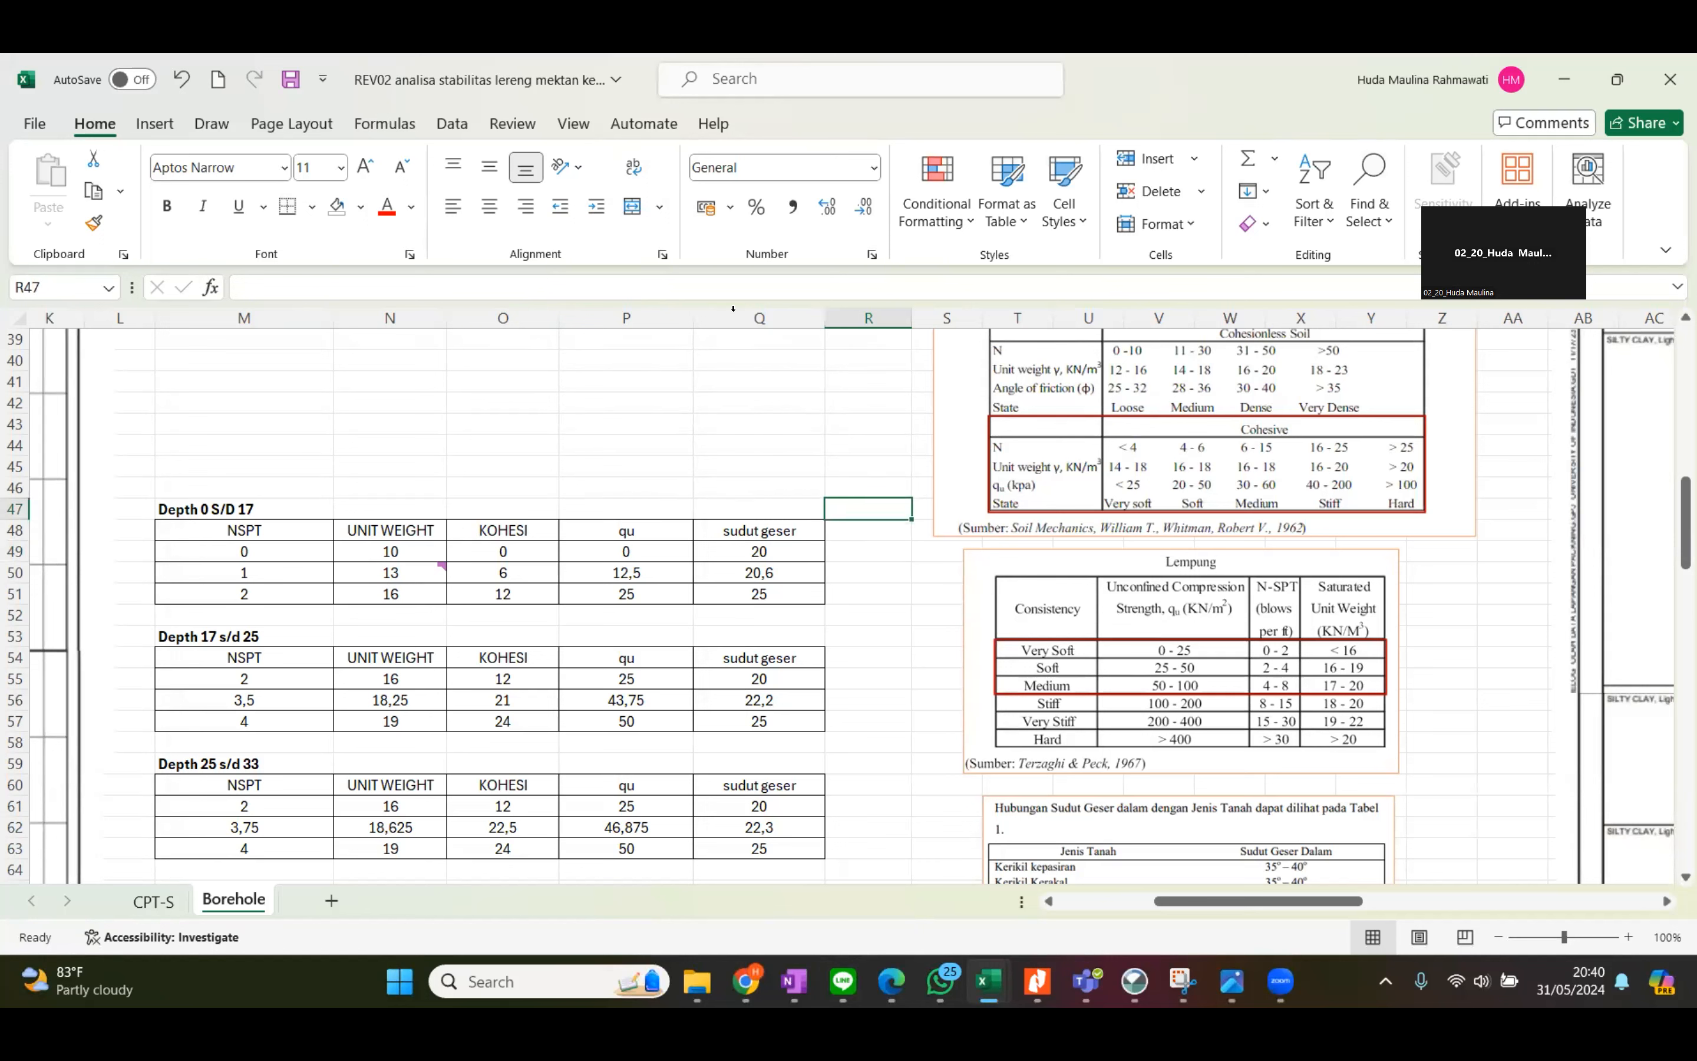
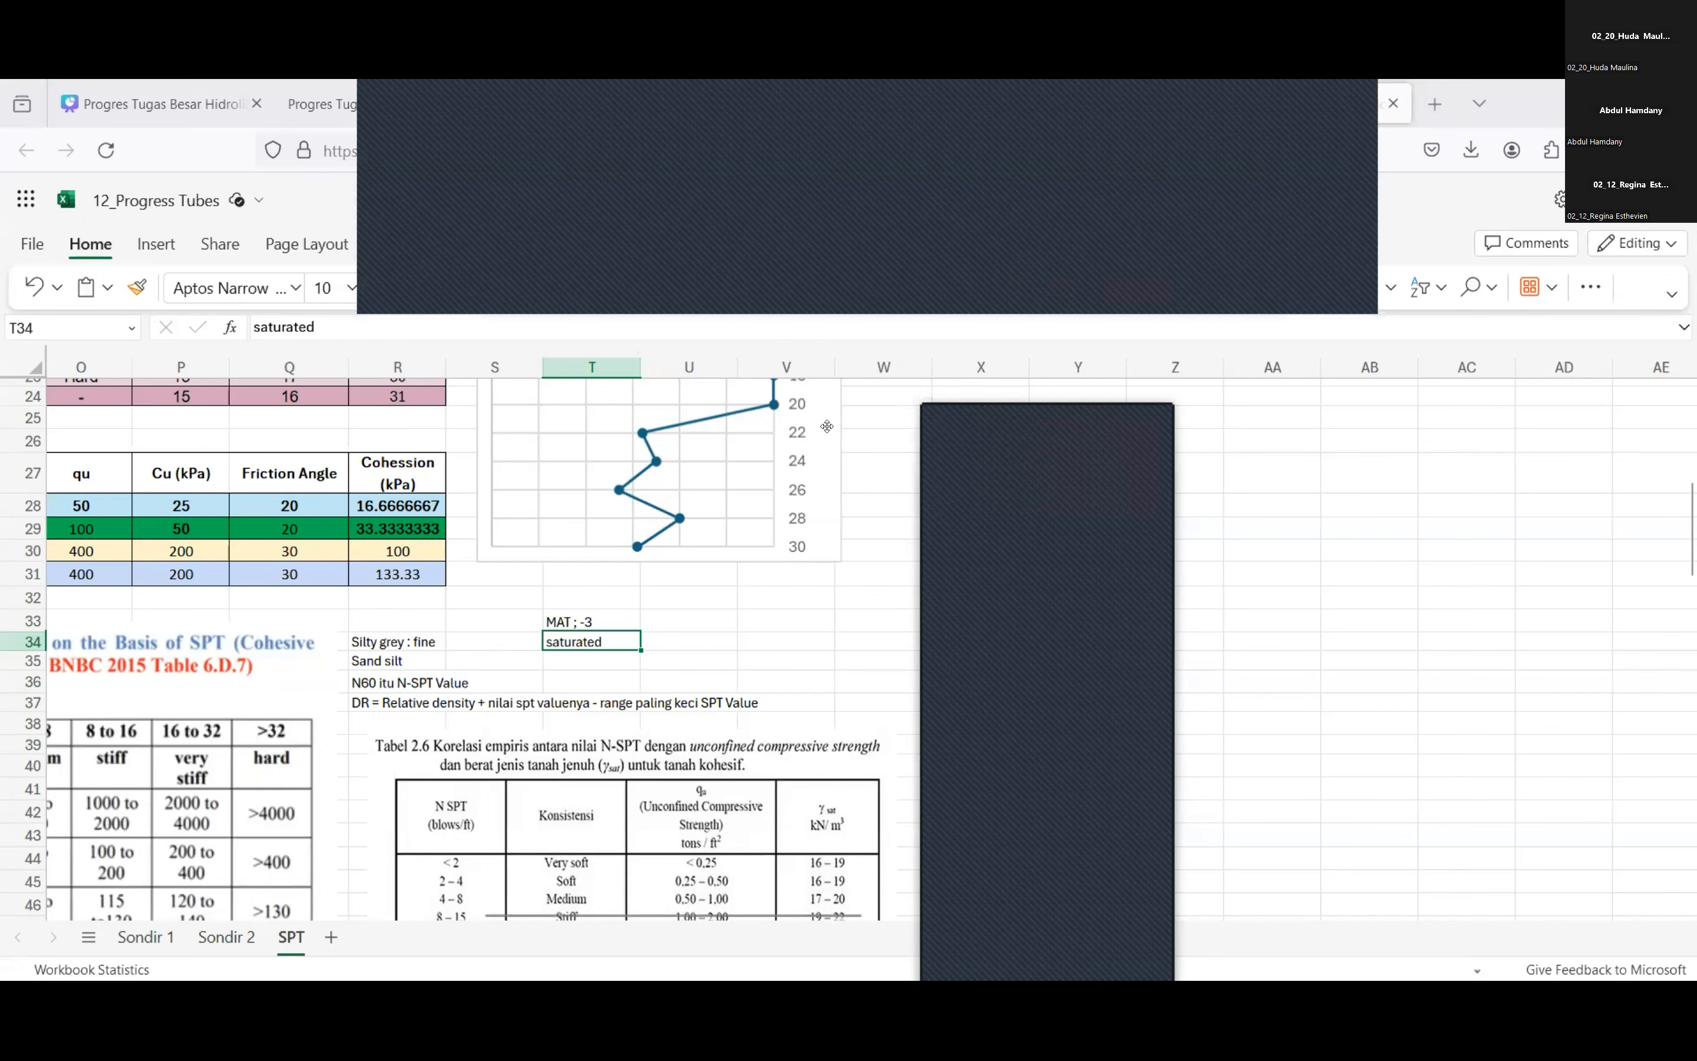
# Review the layer parameter table and the depth-by-depth N-SPT soil description table on the SPT sheet.
pyautogui.hscroll(-4, 828, 426)
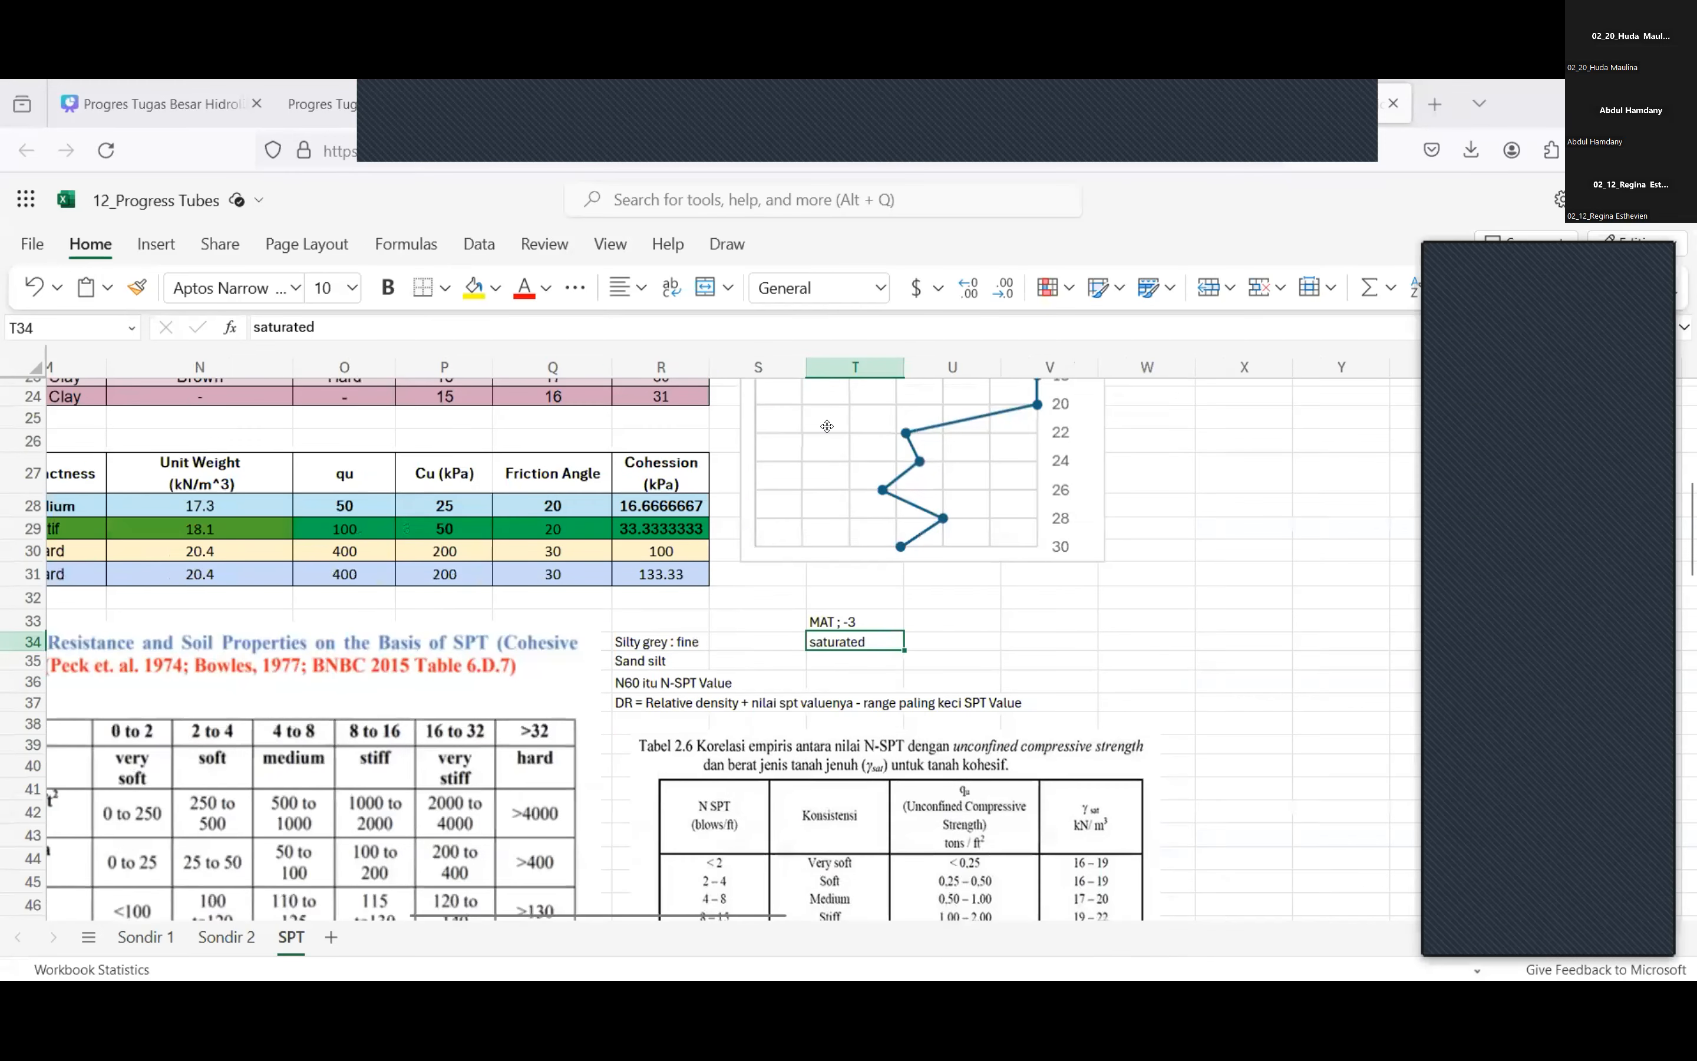
pyautogui.hscroll(-3, 827, 426)
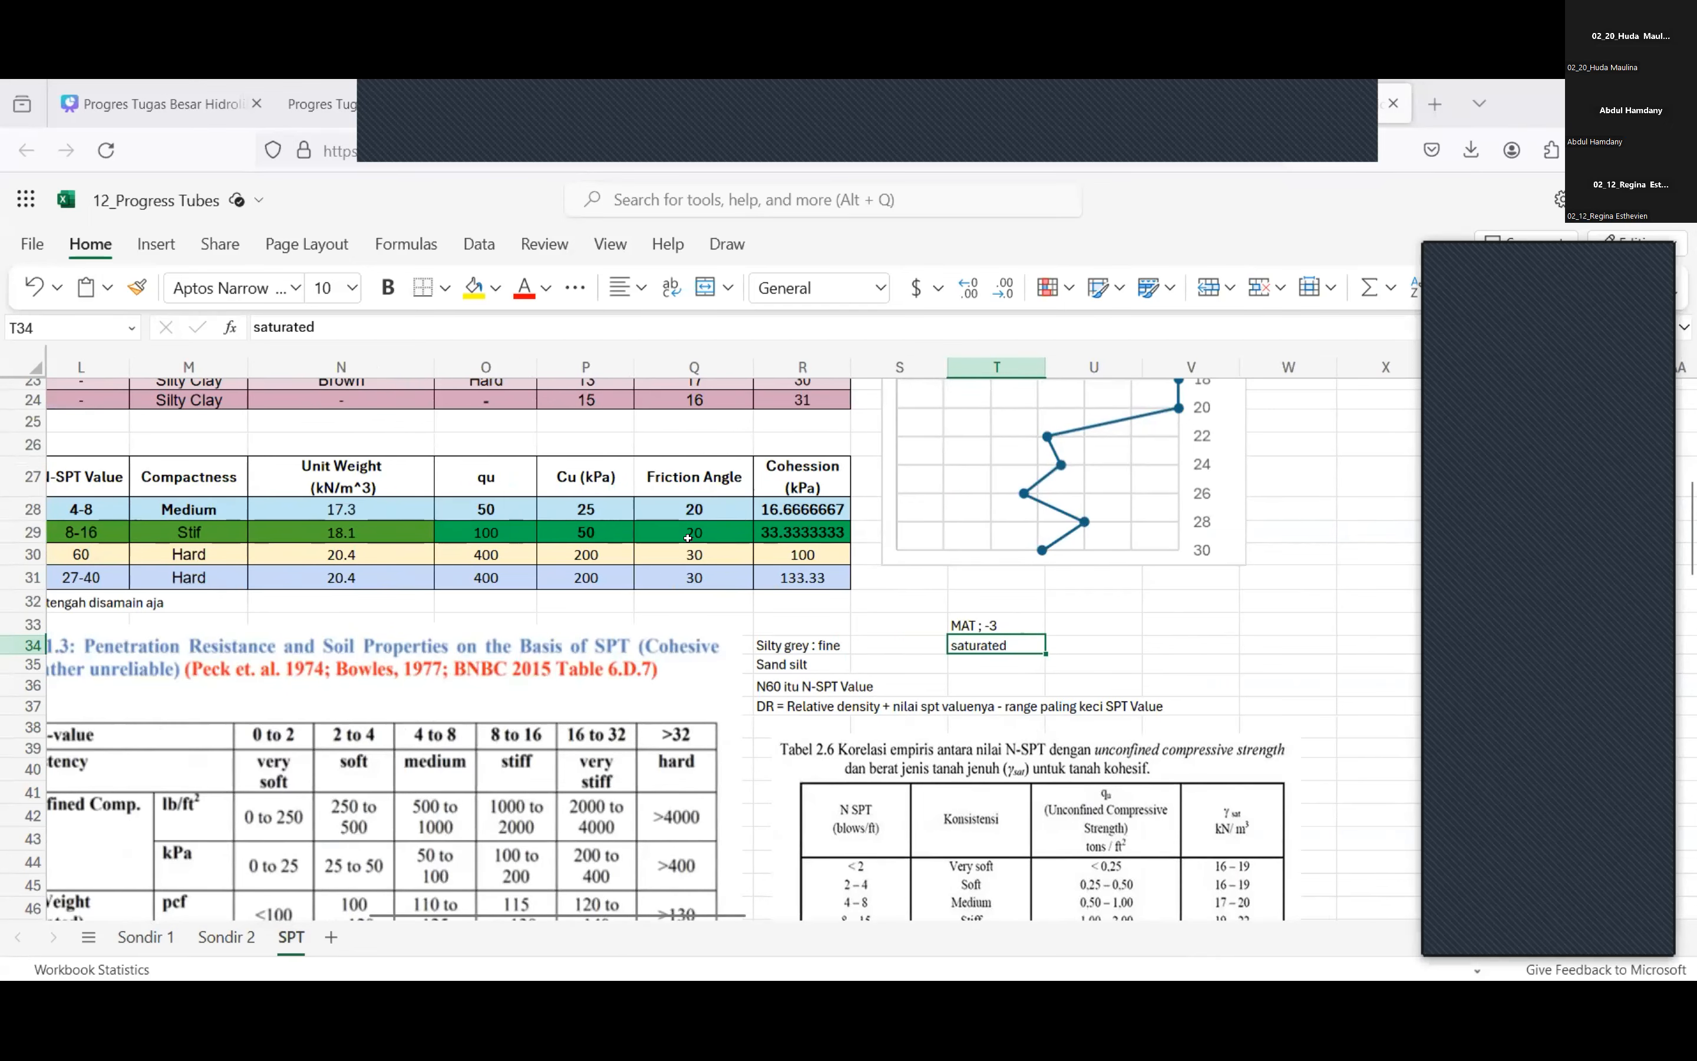
pyautogui.hscroll(-3, 688, 537)
pyautogui.scroll(8, 688, 538)
pyautogui.hscroll(-10, 688, 537)
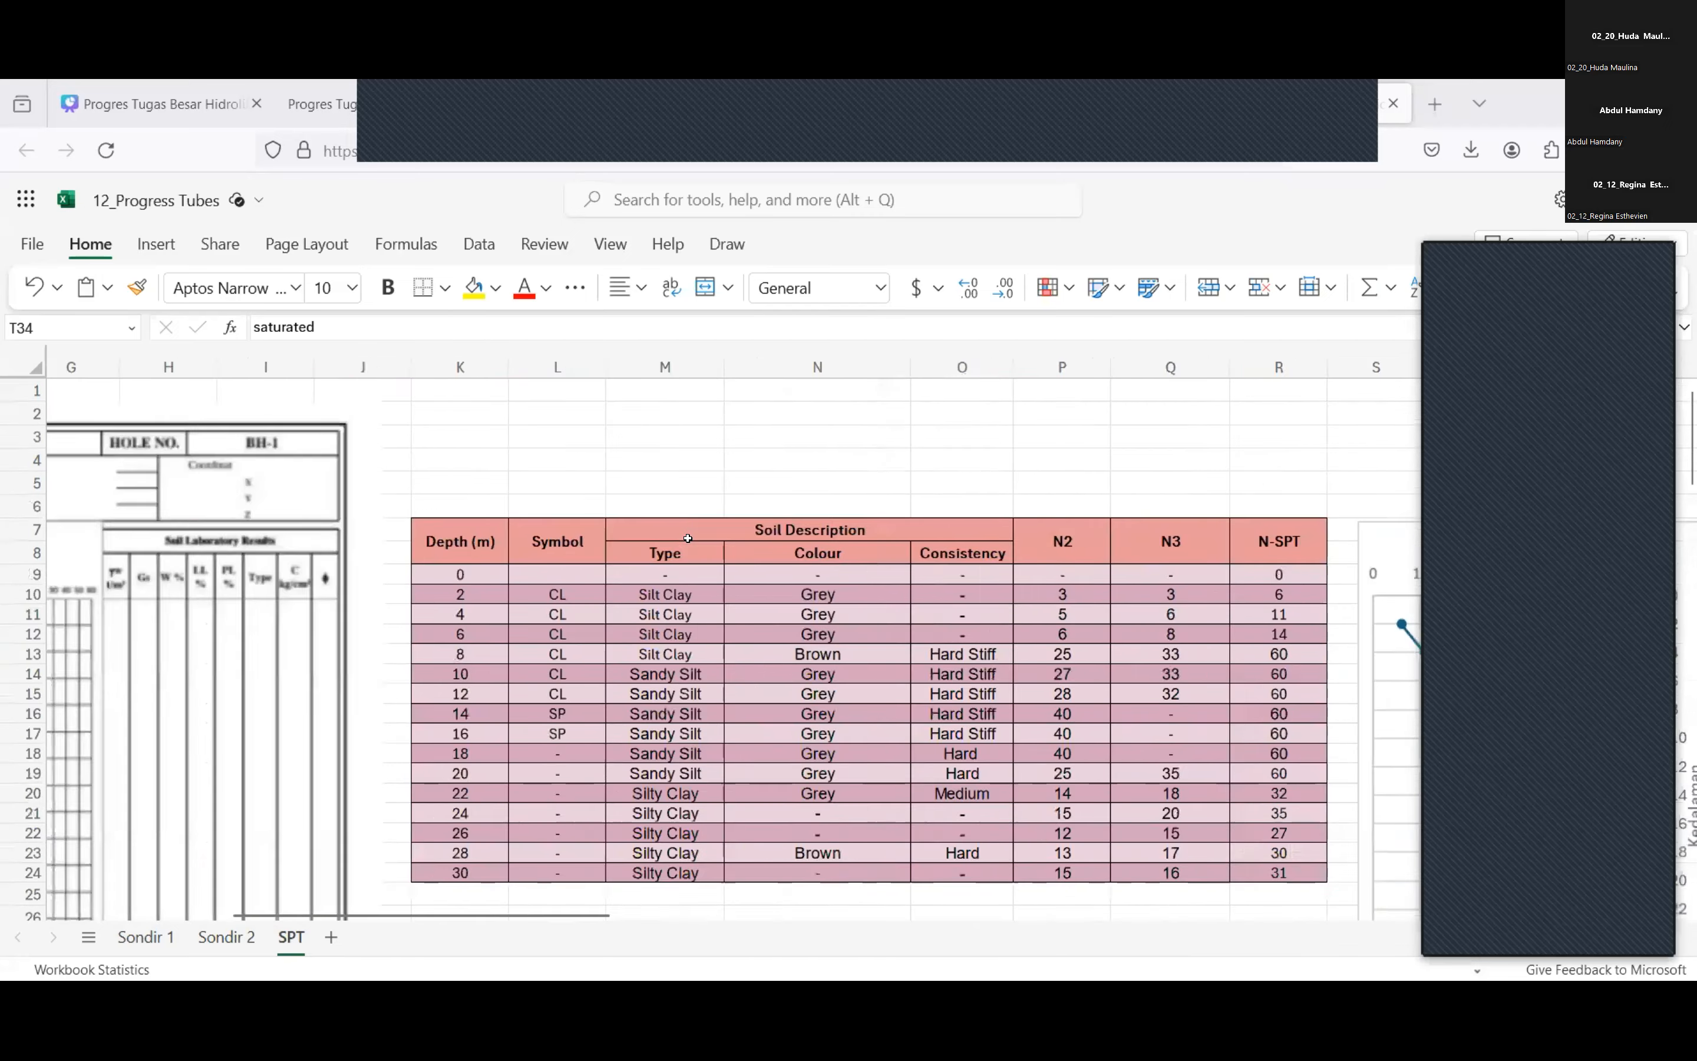
# Compare the depth layers of the parameter table, including the 8-20 row, with the BH-1 boring log.
pyautogui.scroll(-4, 688, 538)
pyautogui.scroll(-2, 688, 537)
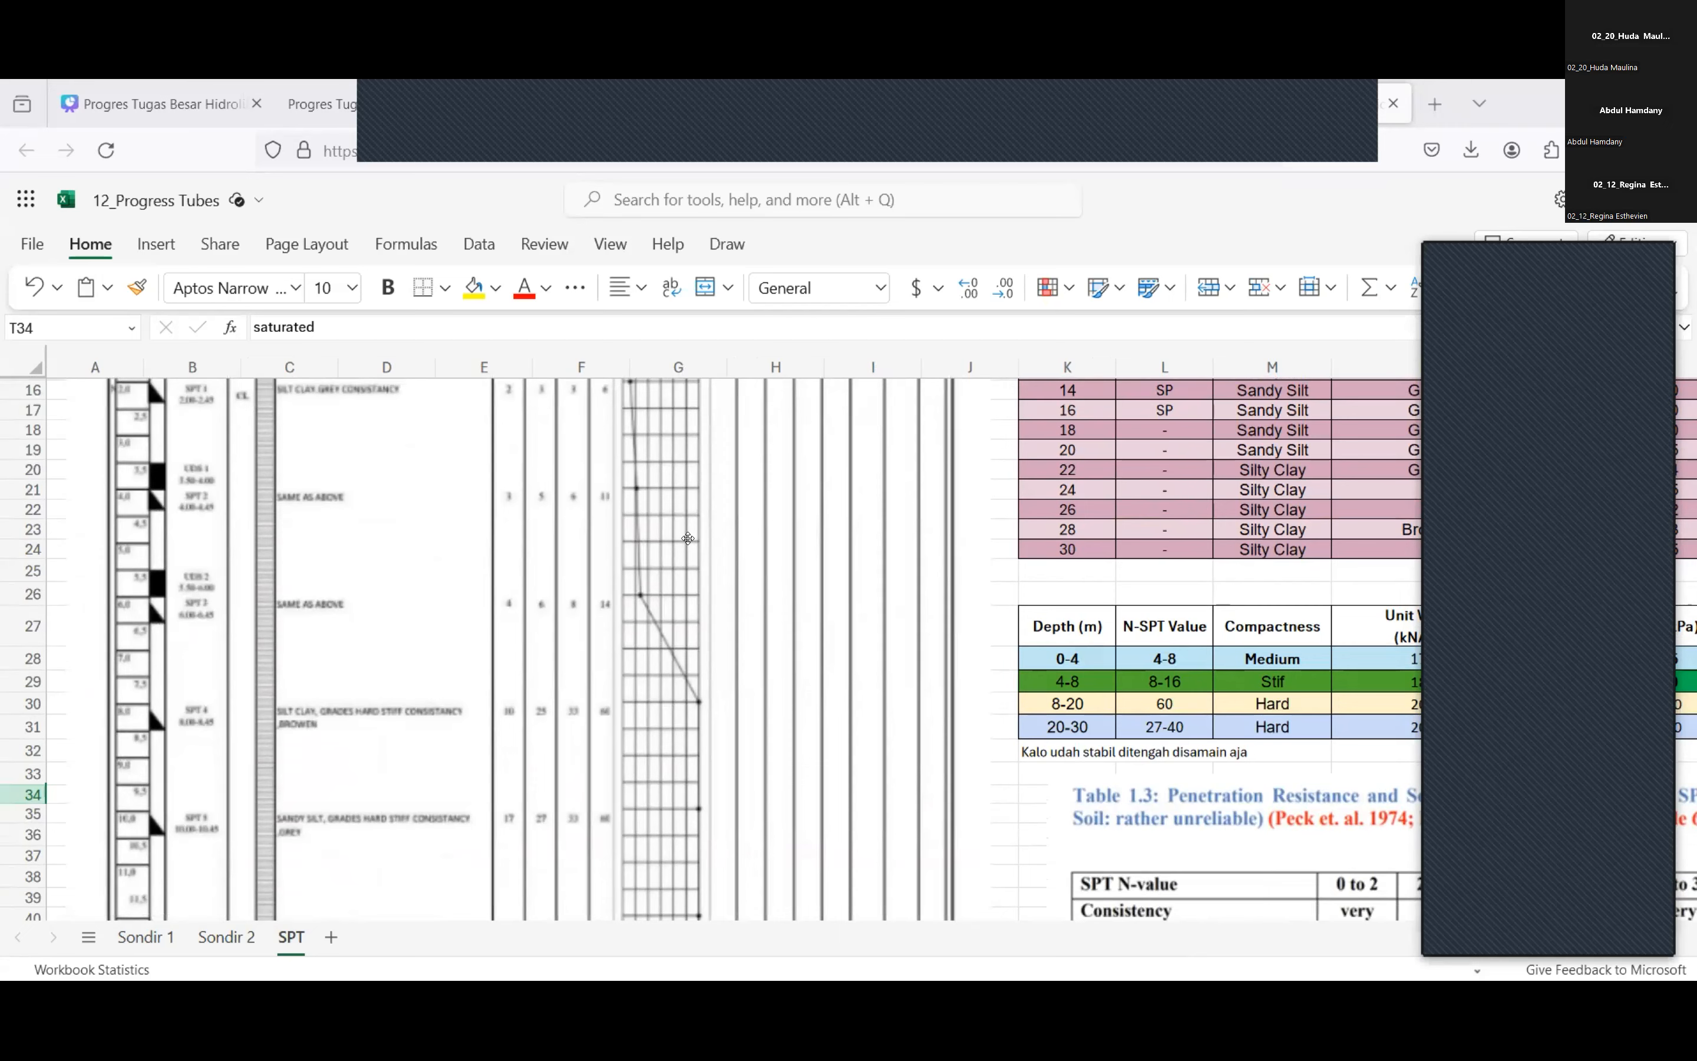
pyautogui.hscroll(3, 841, 596)
pyautogui.hscroll(-3, 1010, 638)
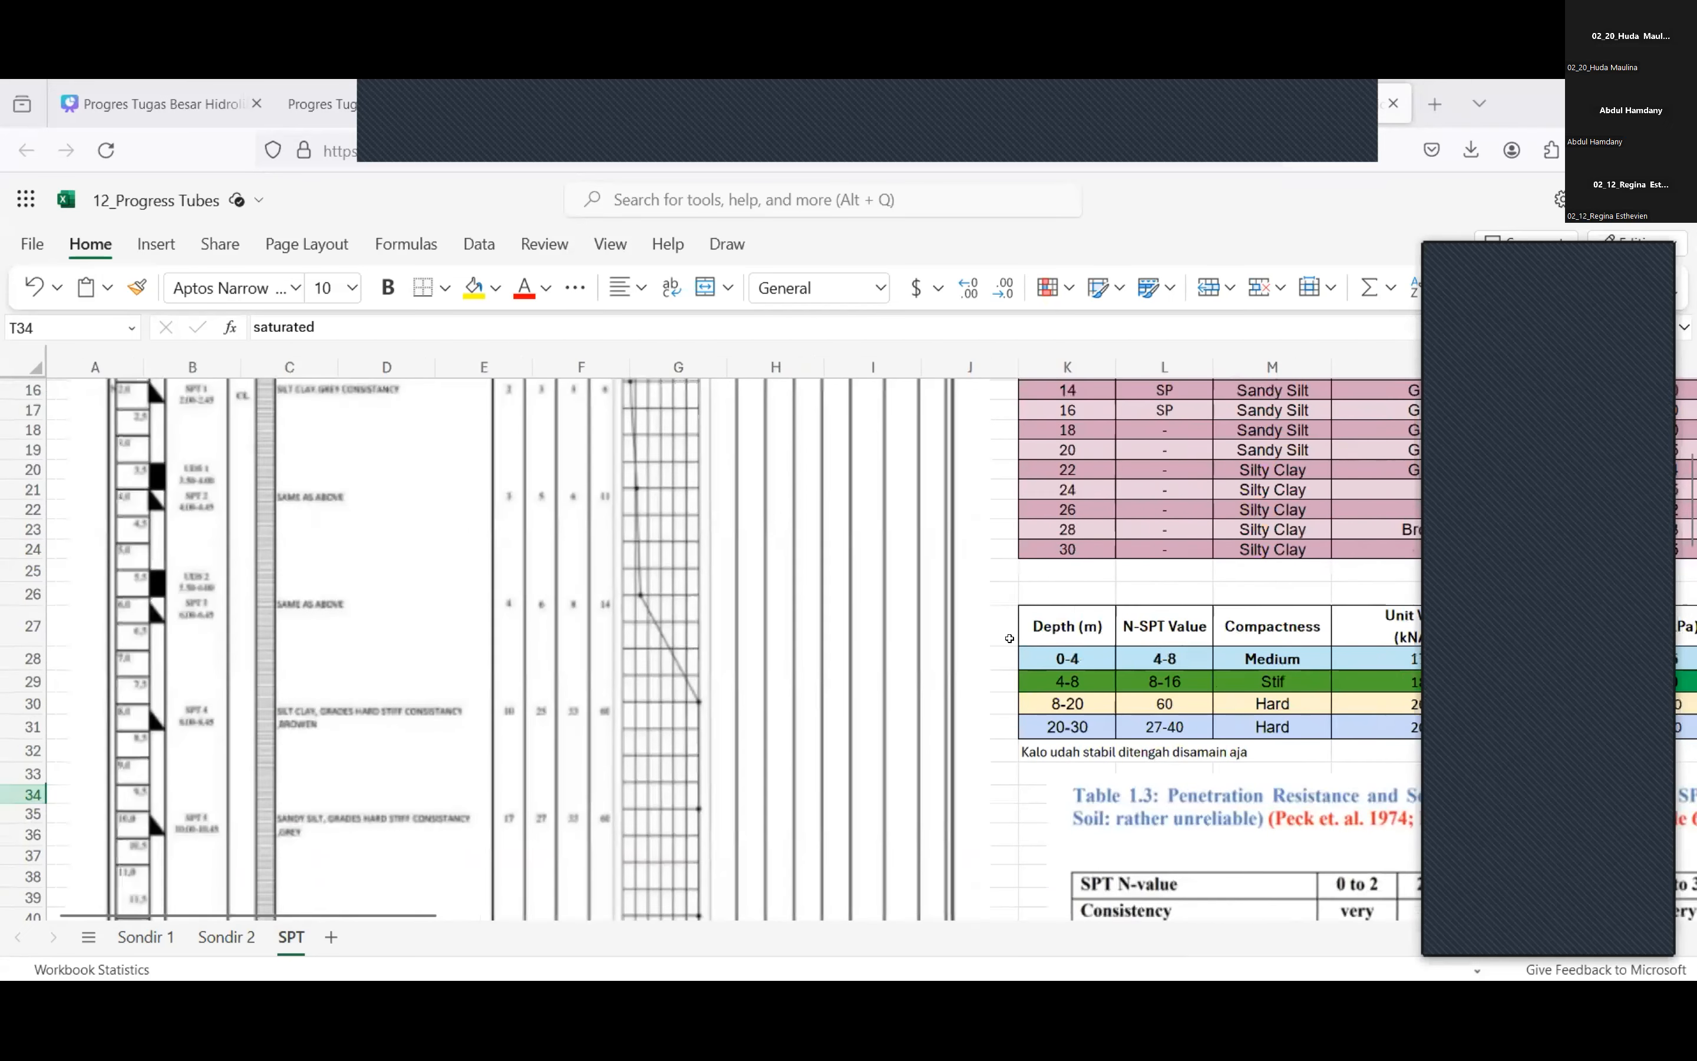
pyautogui.scroll(-2, 1010, 639)
pyautogui.click(1065, 608)
pyautogui.click(1066, 585)
pyautogui.scroll(-2, 1066, 590)
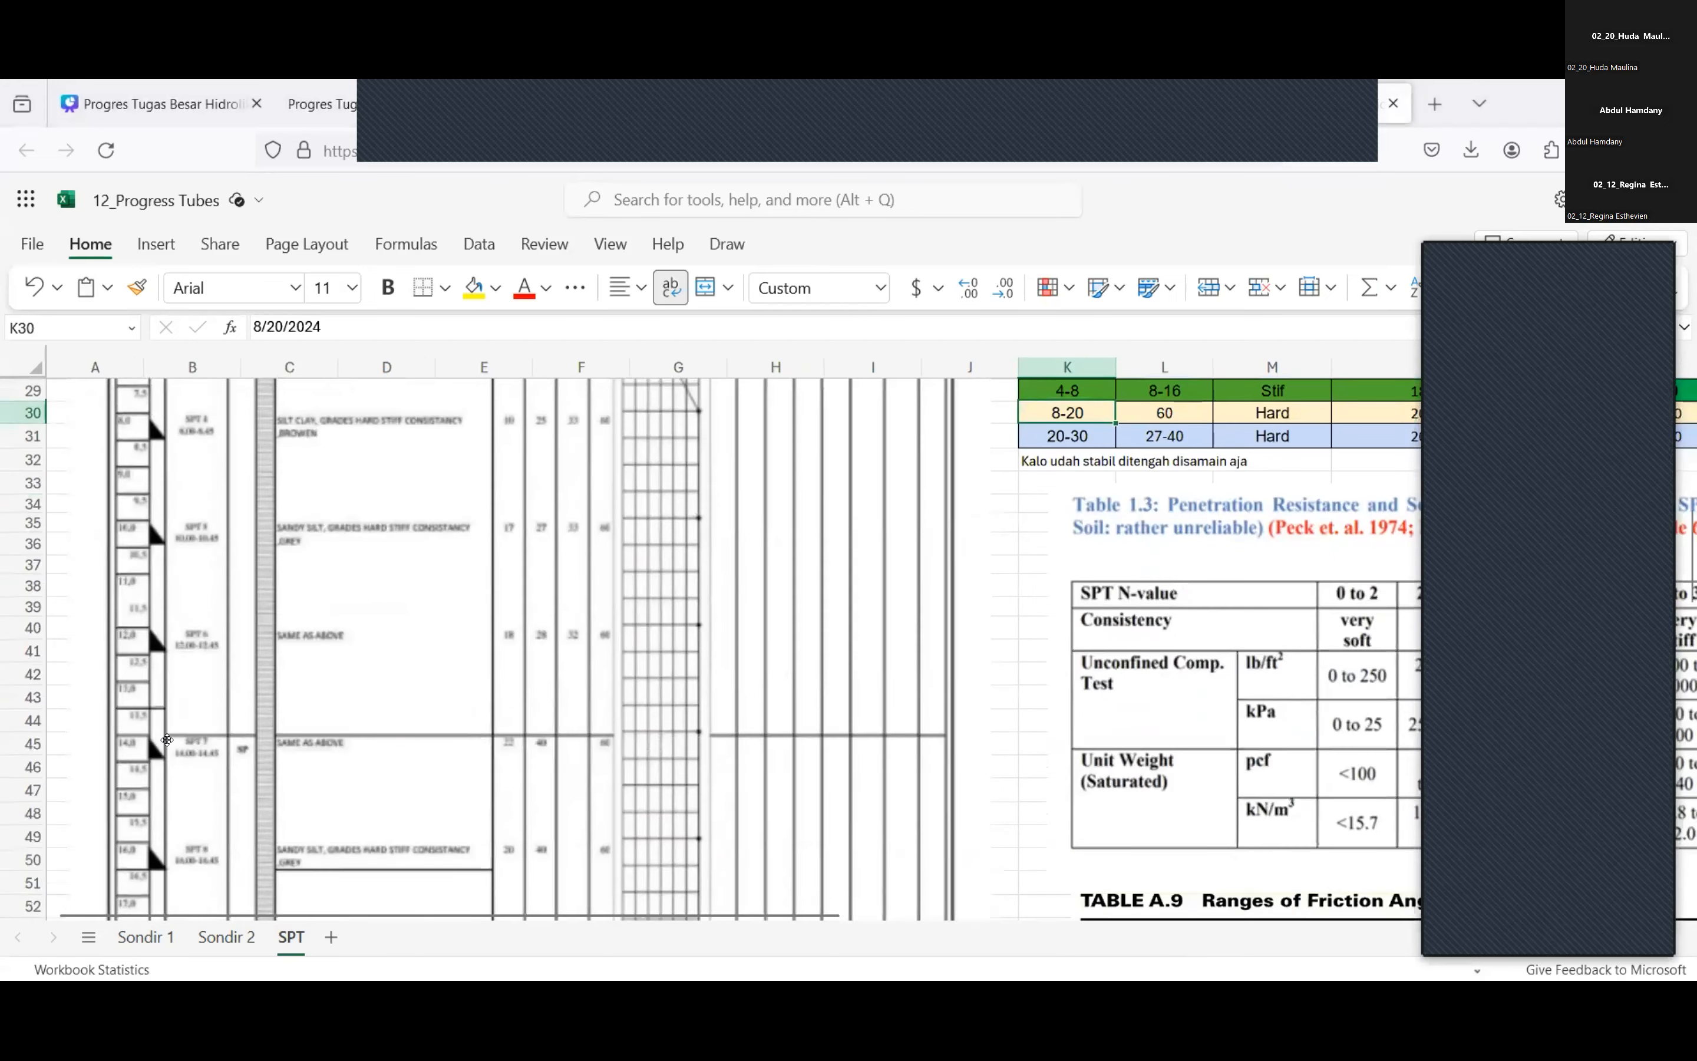
pyautogui.scroll(2, 167, 739)
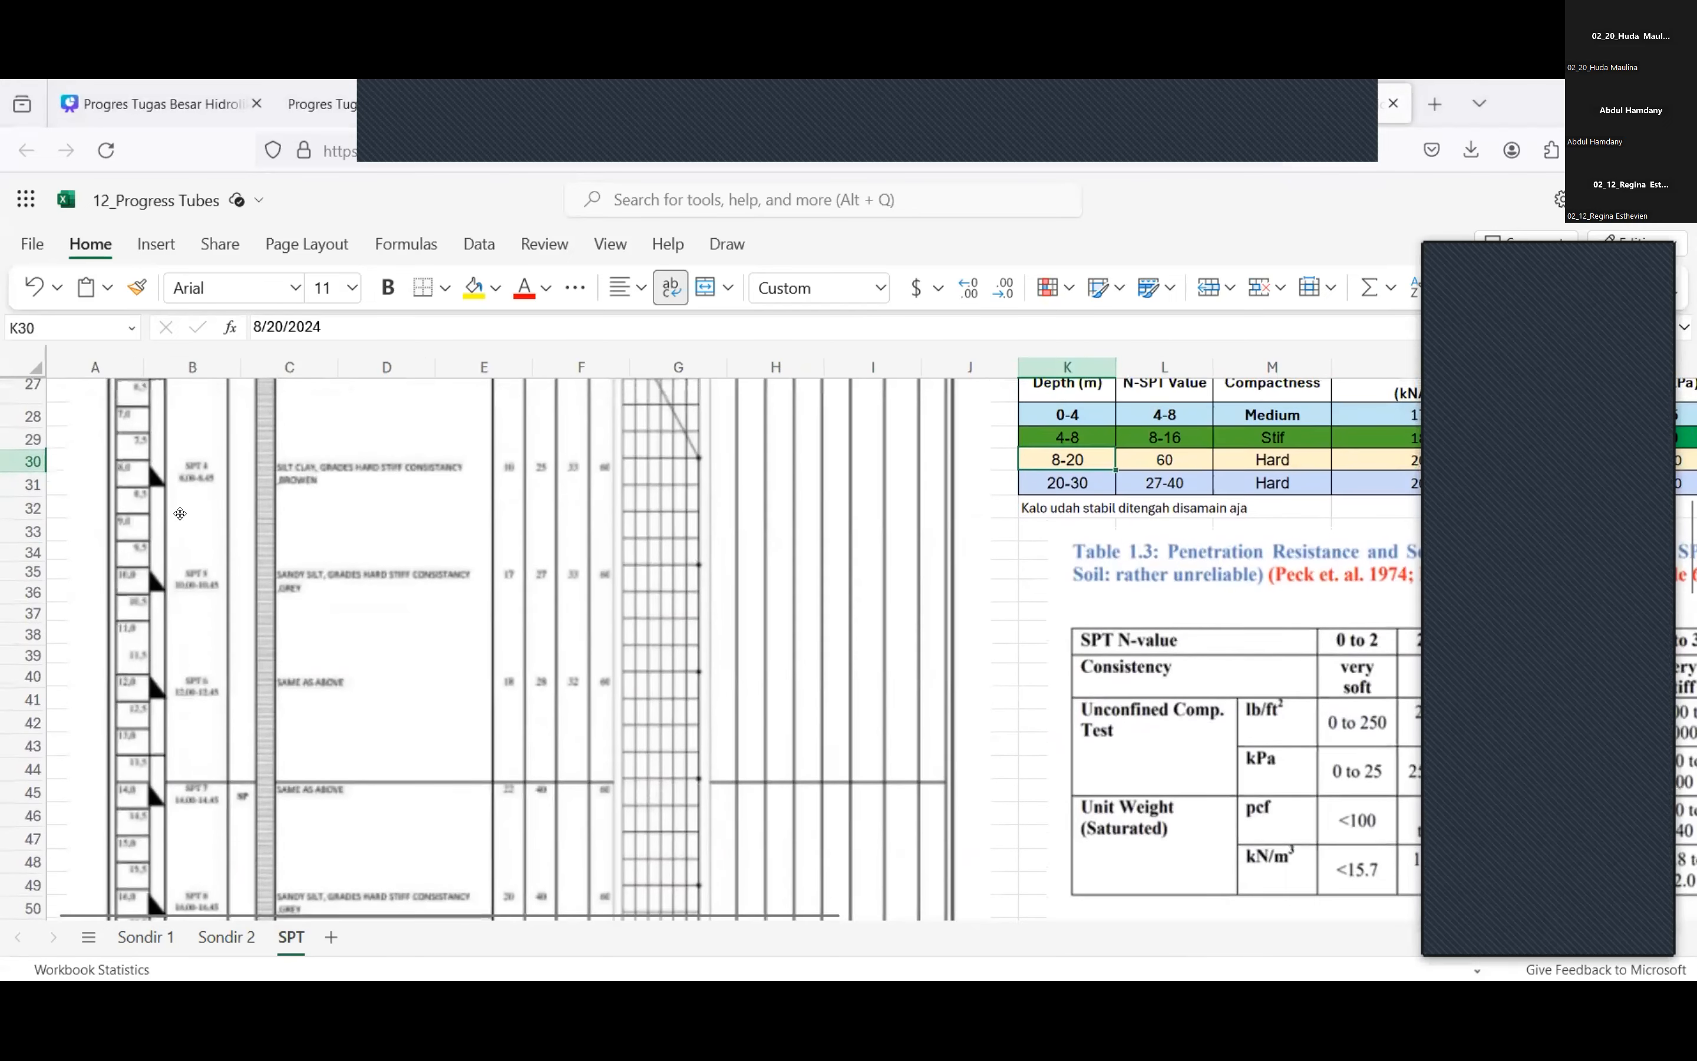
pyautogui.click(1056, 573)
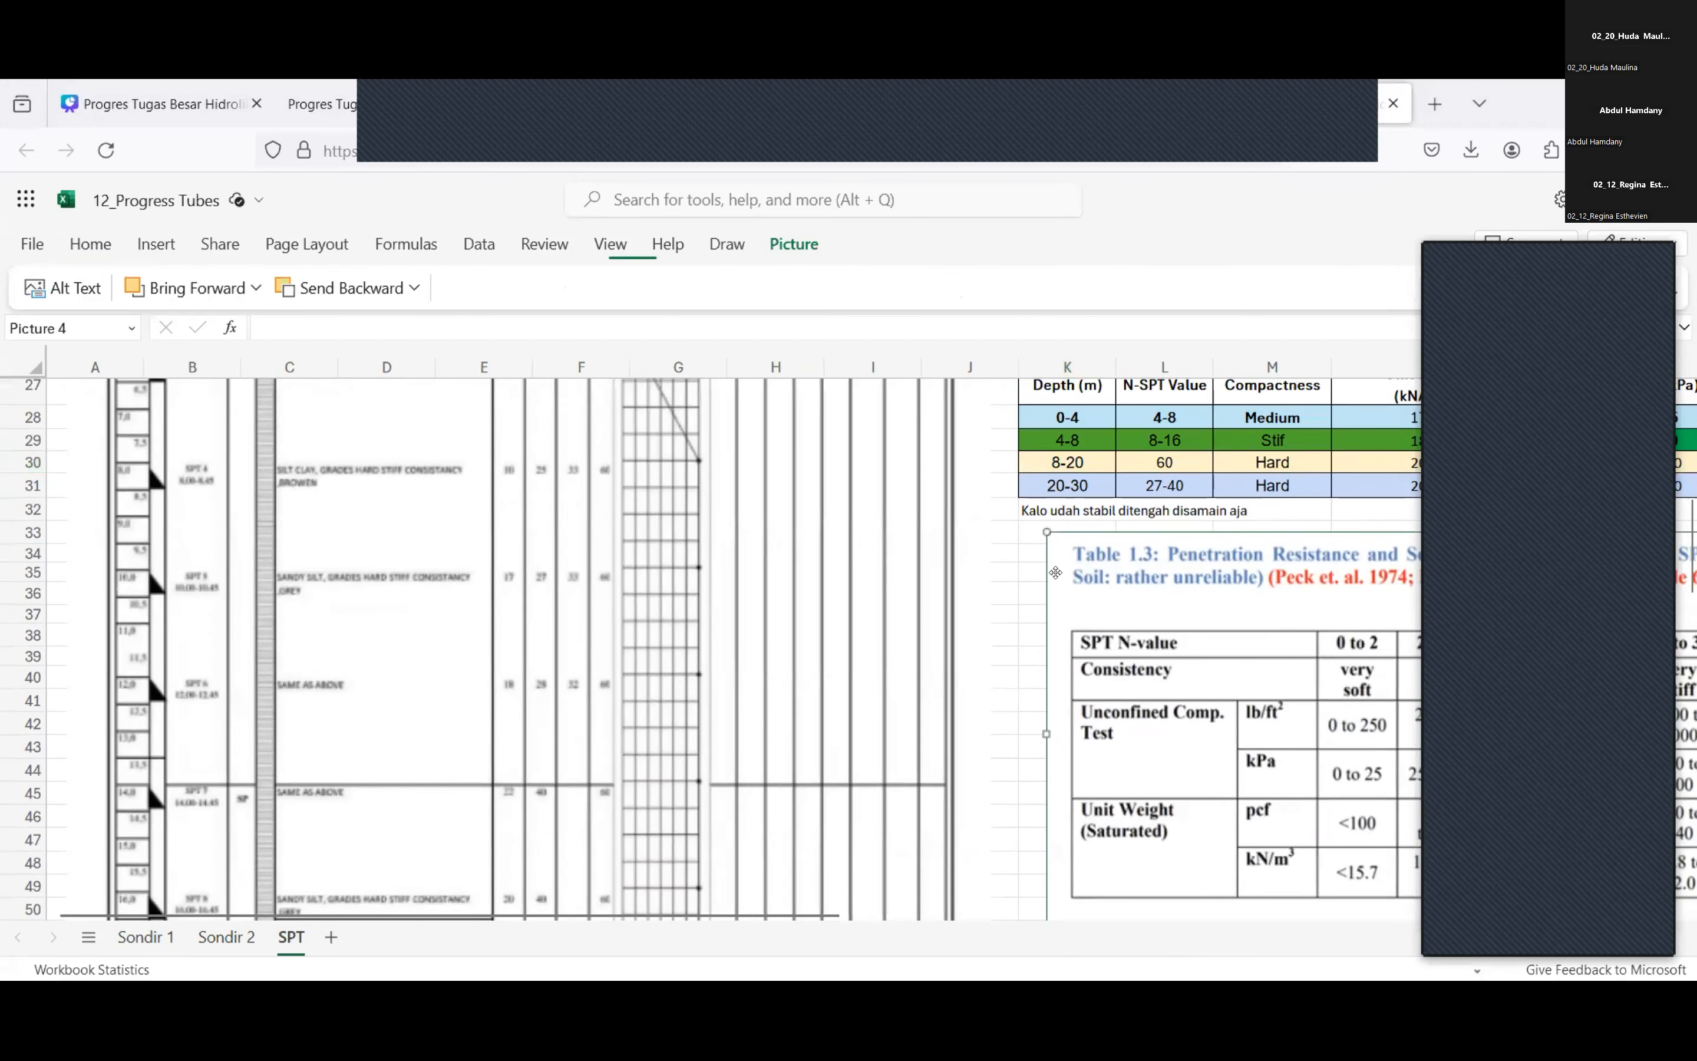
pyautogui.click(1010, 551)
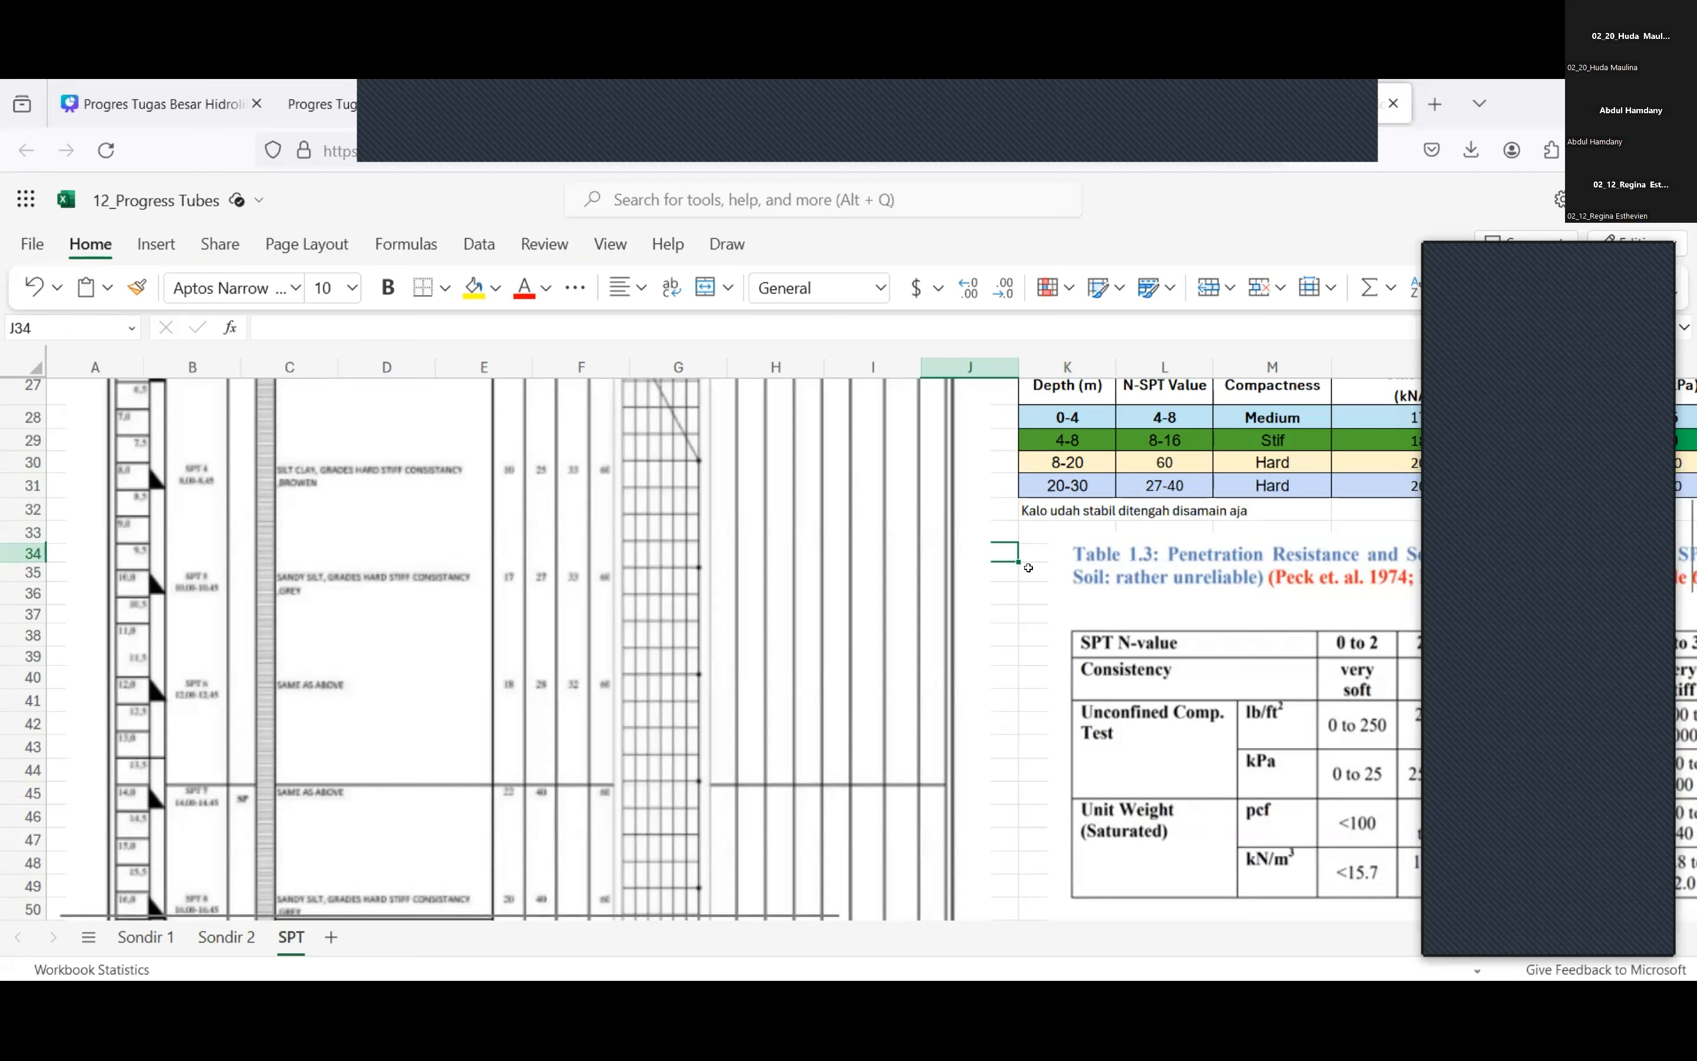
pyautogui.click(1019, 564)
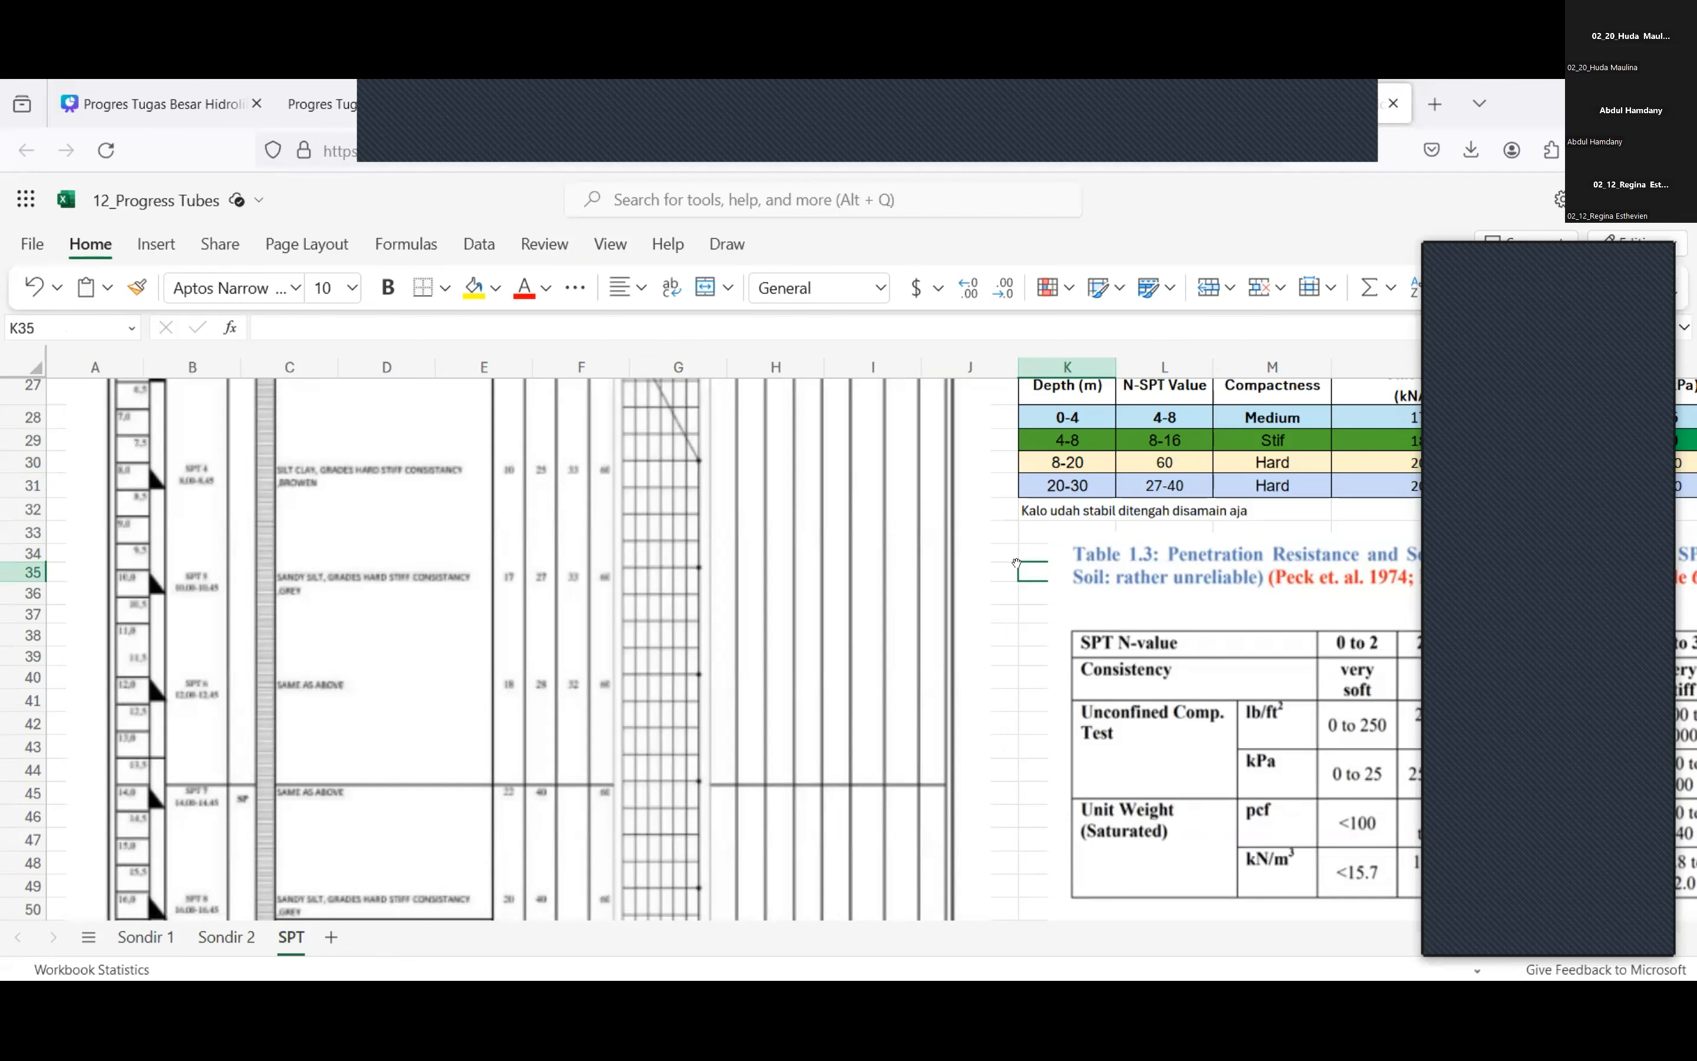
# Examine the N-SPT values in the soil description table alongside the N-SPT versus depth chart.
pyautogui.scroll(3, 1052, 547)
pyautogui.hscroll(3, 1136, 519)
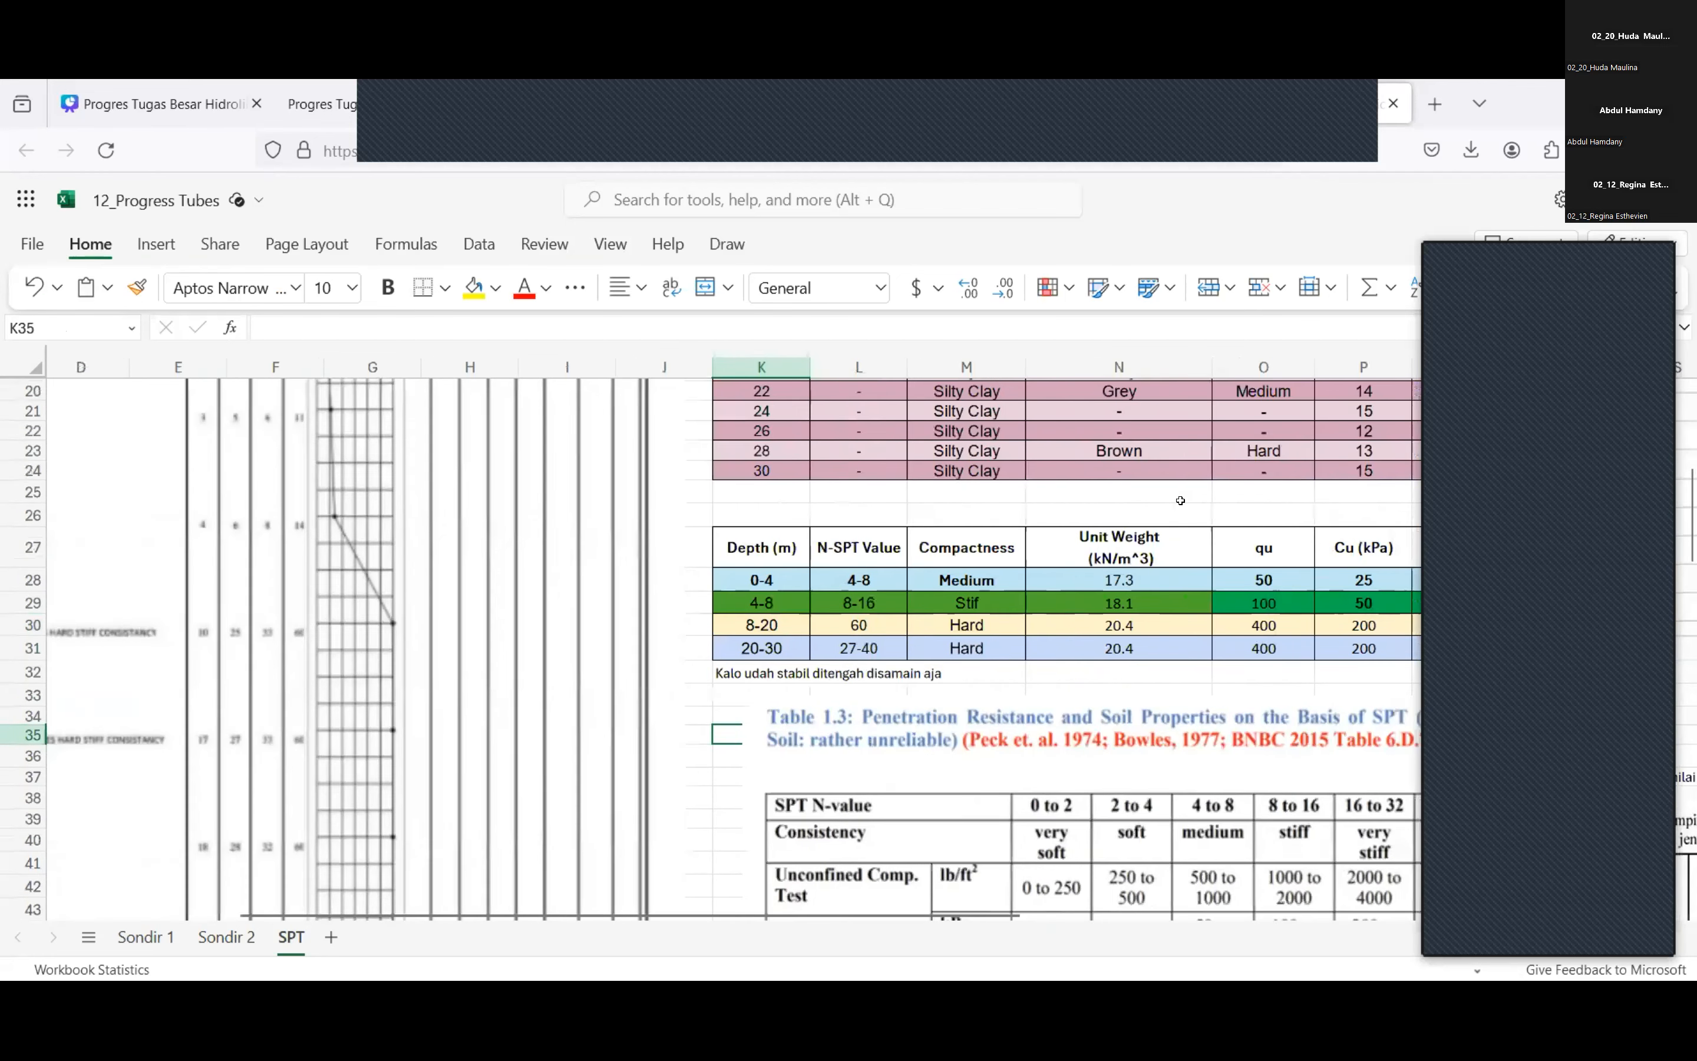
pyautogui.hscroll(4, 1181, 501)
pyautogui.scroll(4, 1180, 500)
pyautogui.scroll(4, 1181, 500)
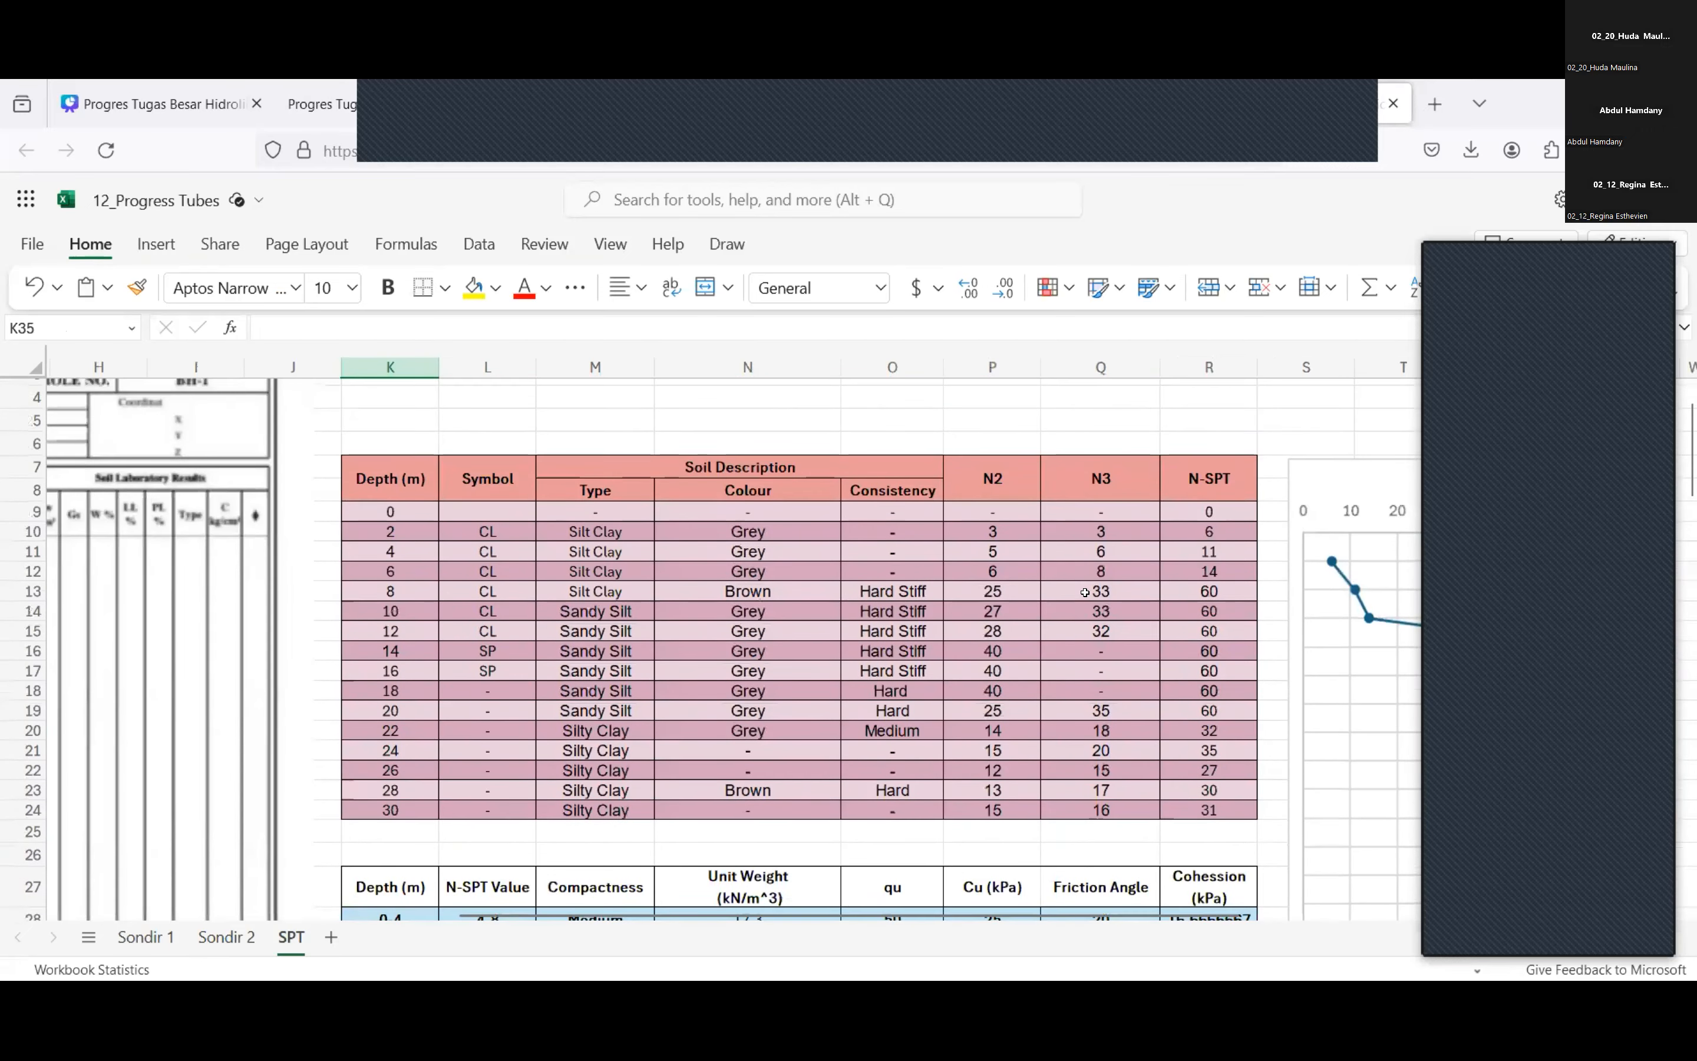
pyautogui.hscroll(4, 1085, 592)
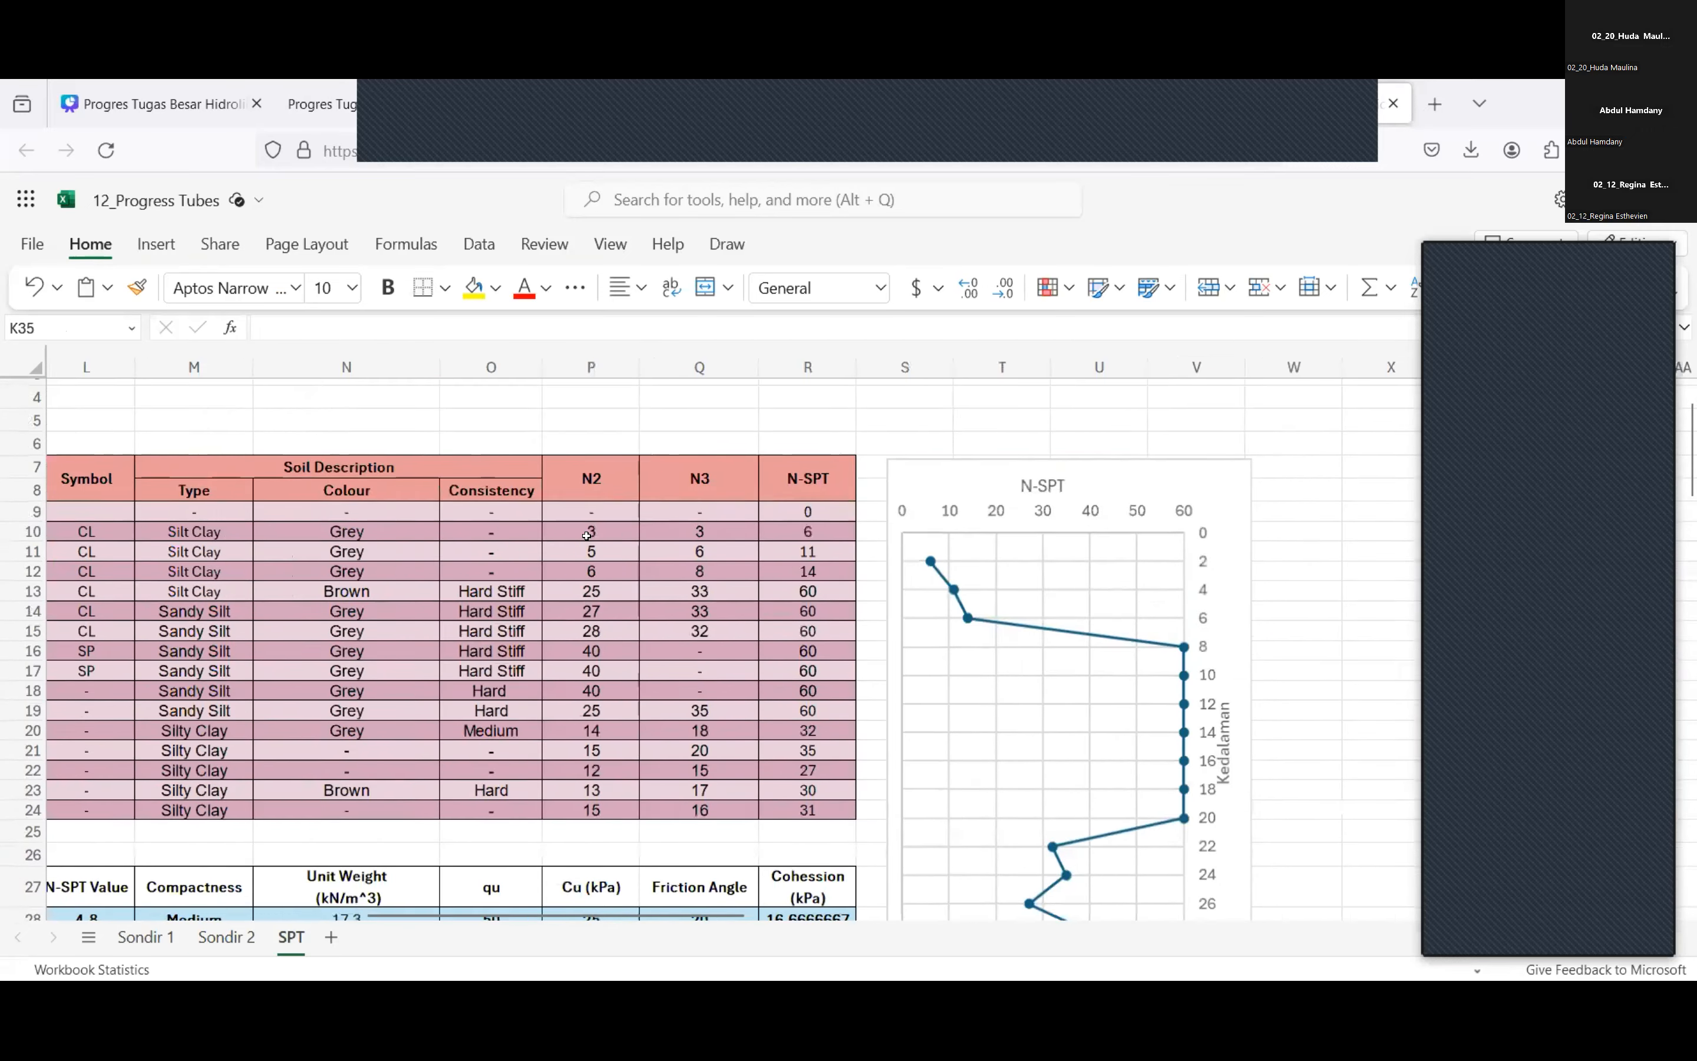
pyautogui.scroll(-2, 587, 535)
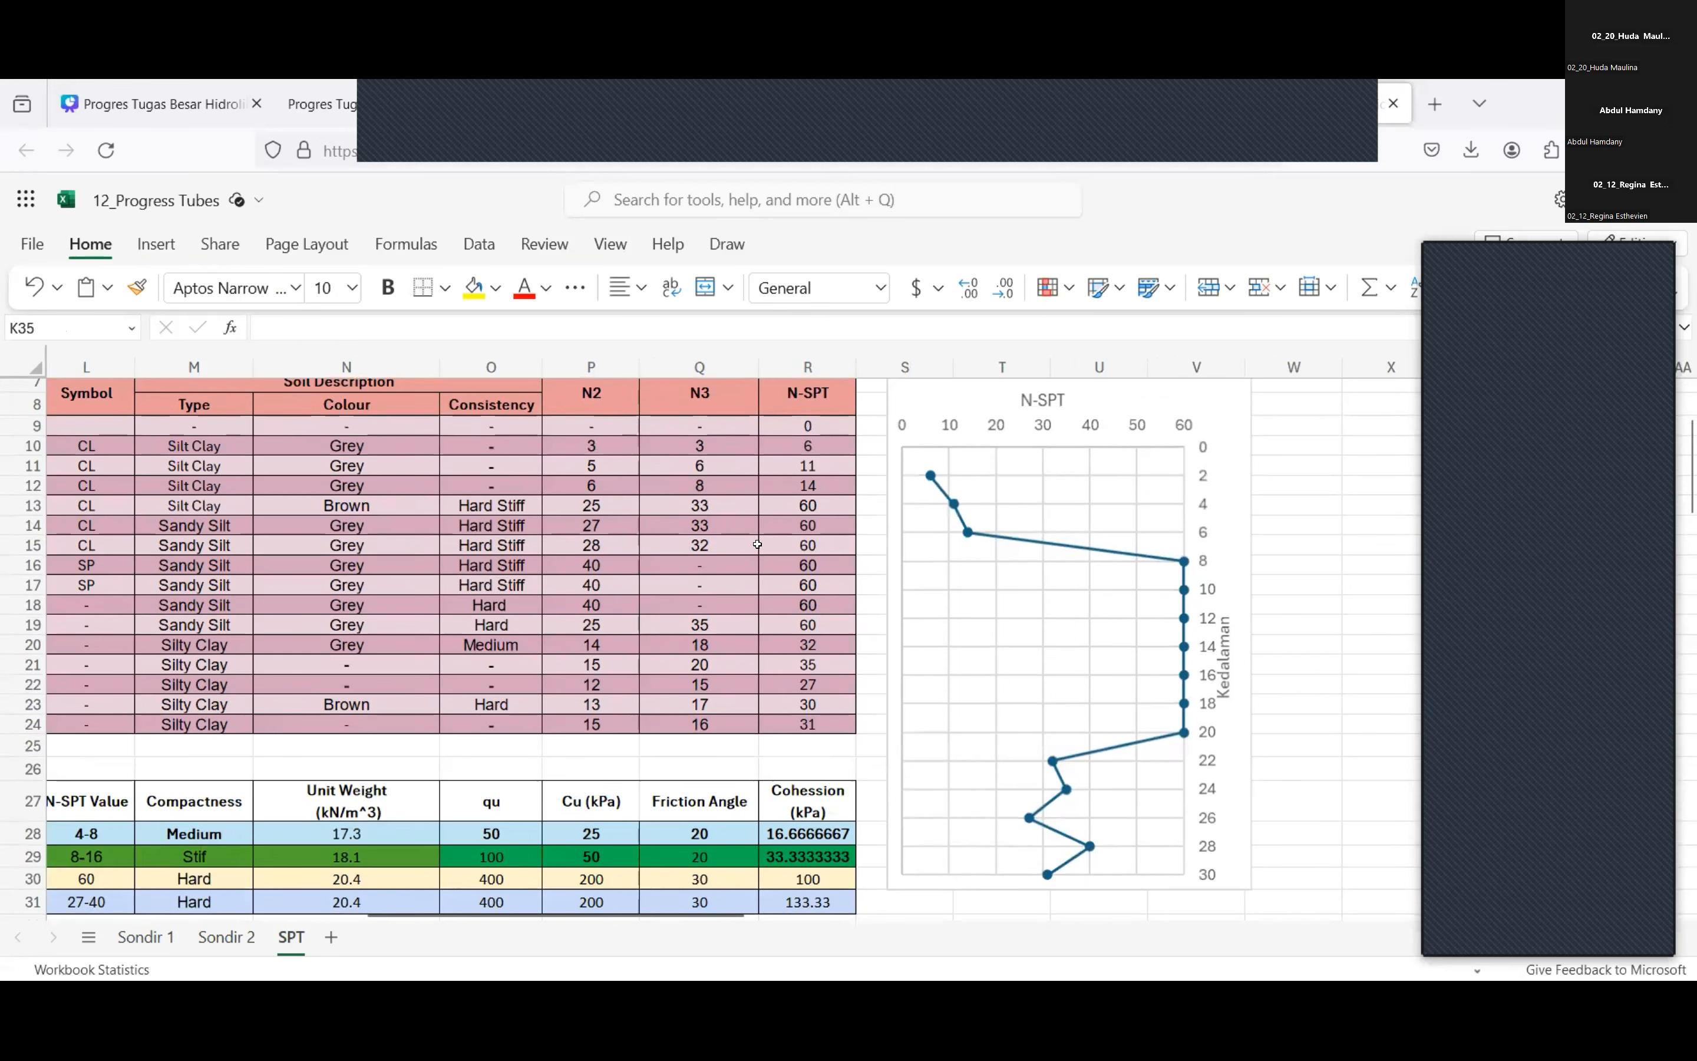
pyautogui.hscroll(-4, 757, 544)
pyautogui.scroll(-3, 757, 544)
# Inspect the 0-4 layer's N-SPT range and compare the cohesion formulas of the layers in the parameter table.
pyautogui.click(488, 733)
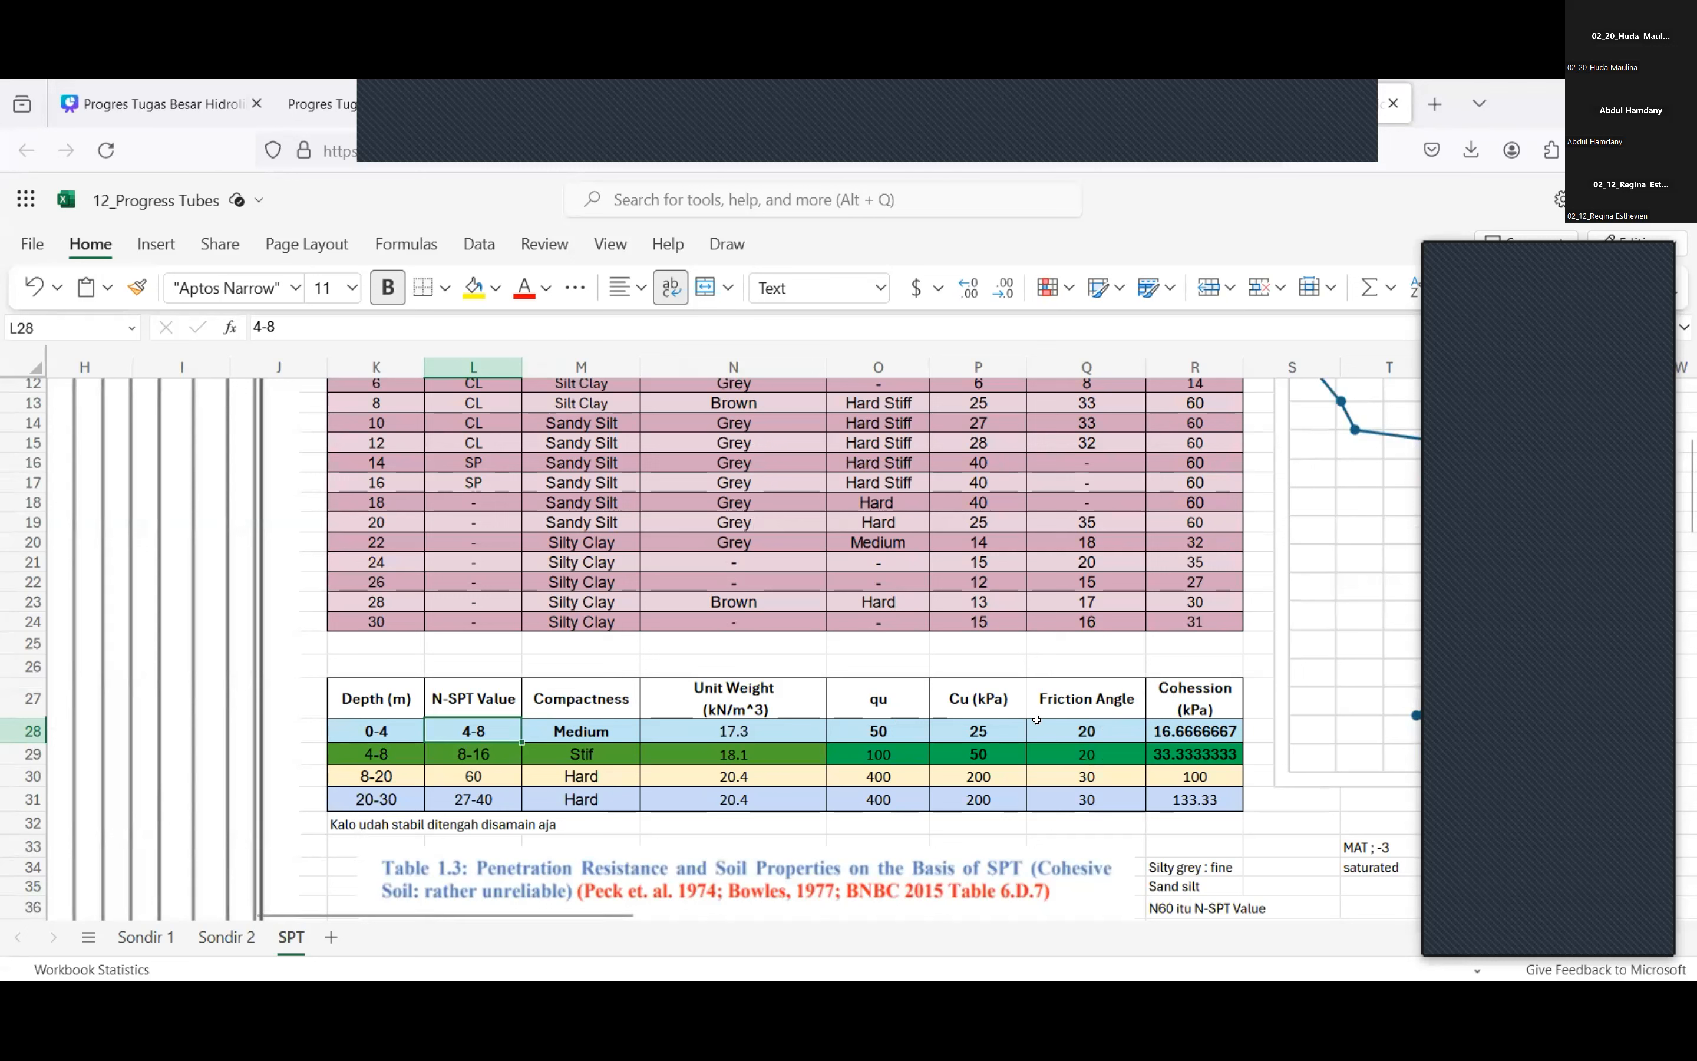
pyautogui.click(1182, 737)
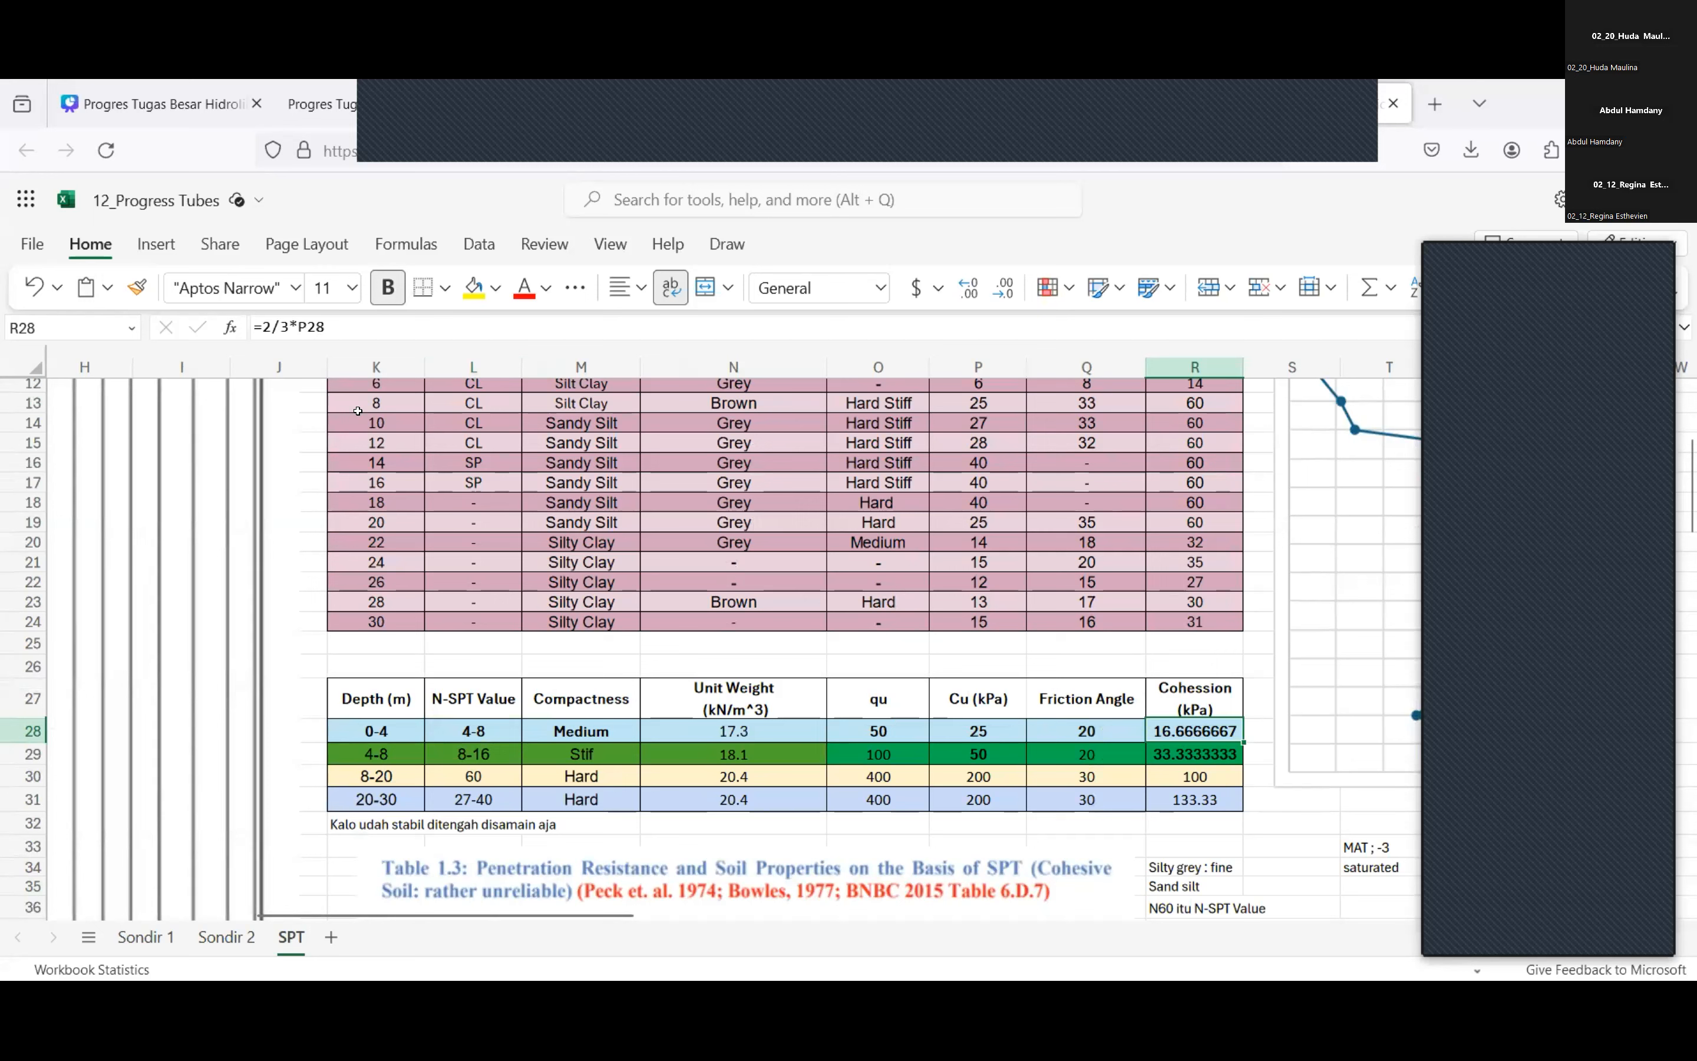
pyautogui.click(1221, 752)
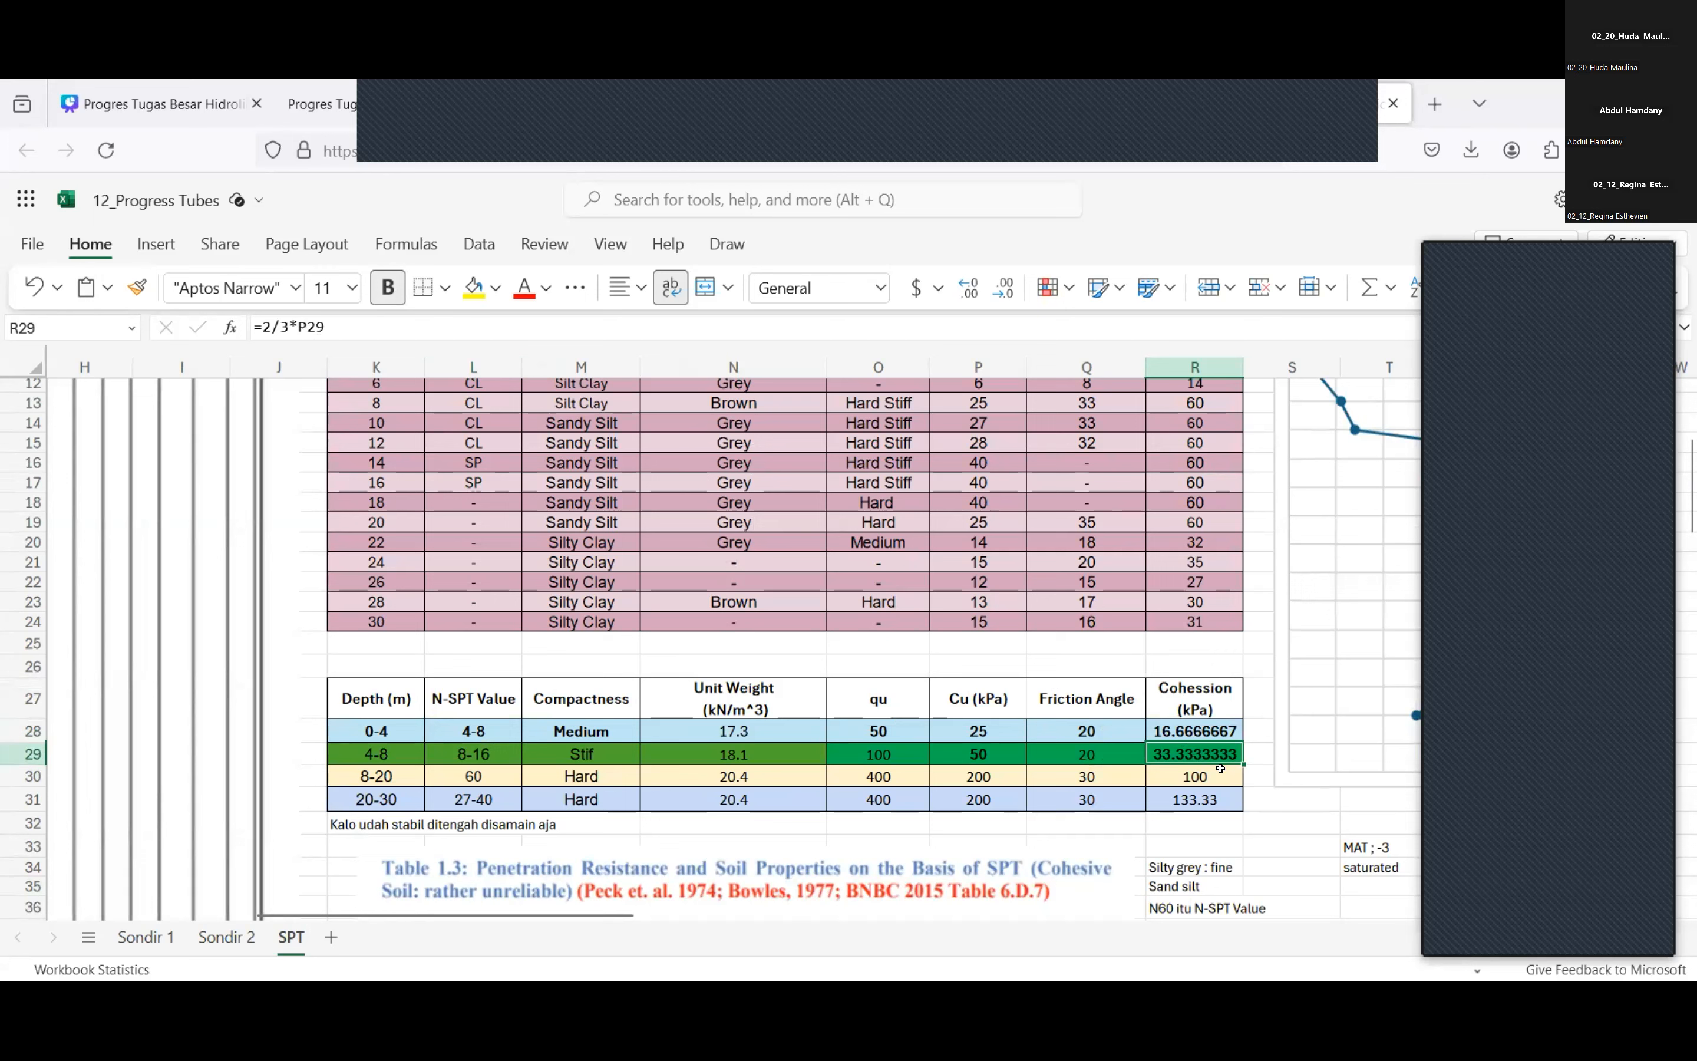
pyautogui.click(1220, 767)
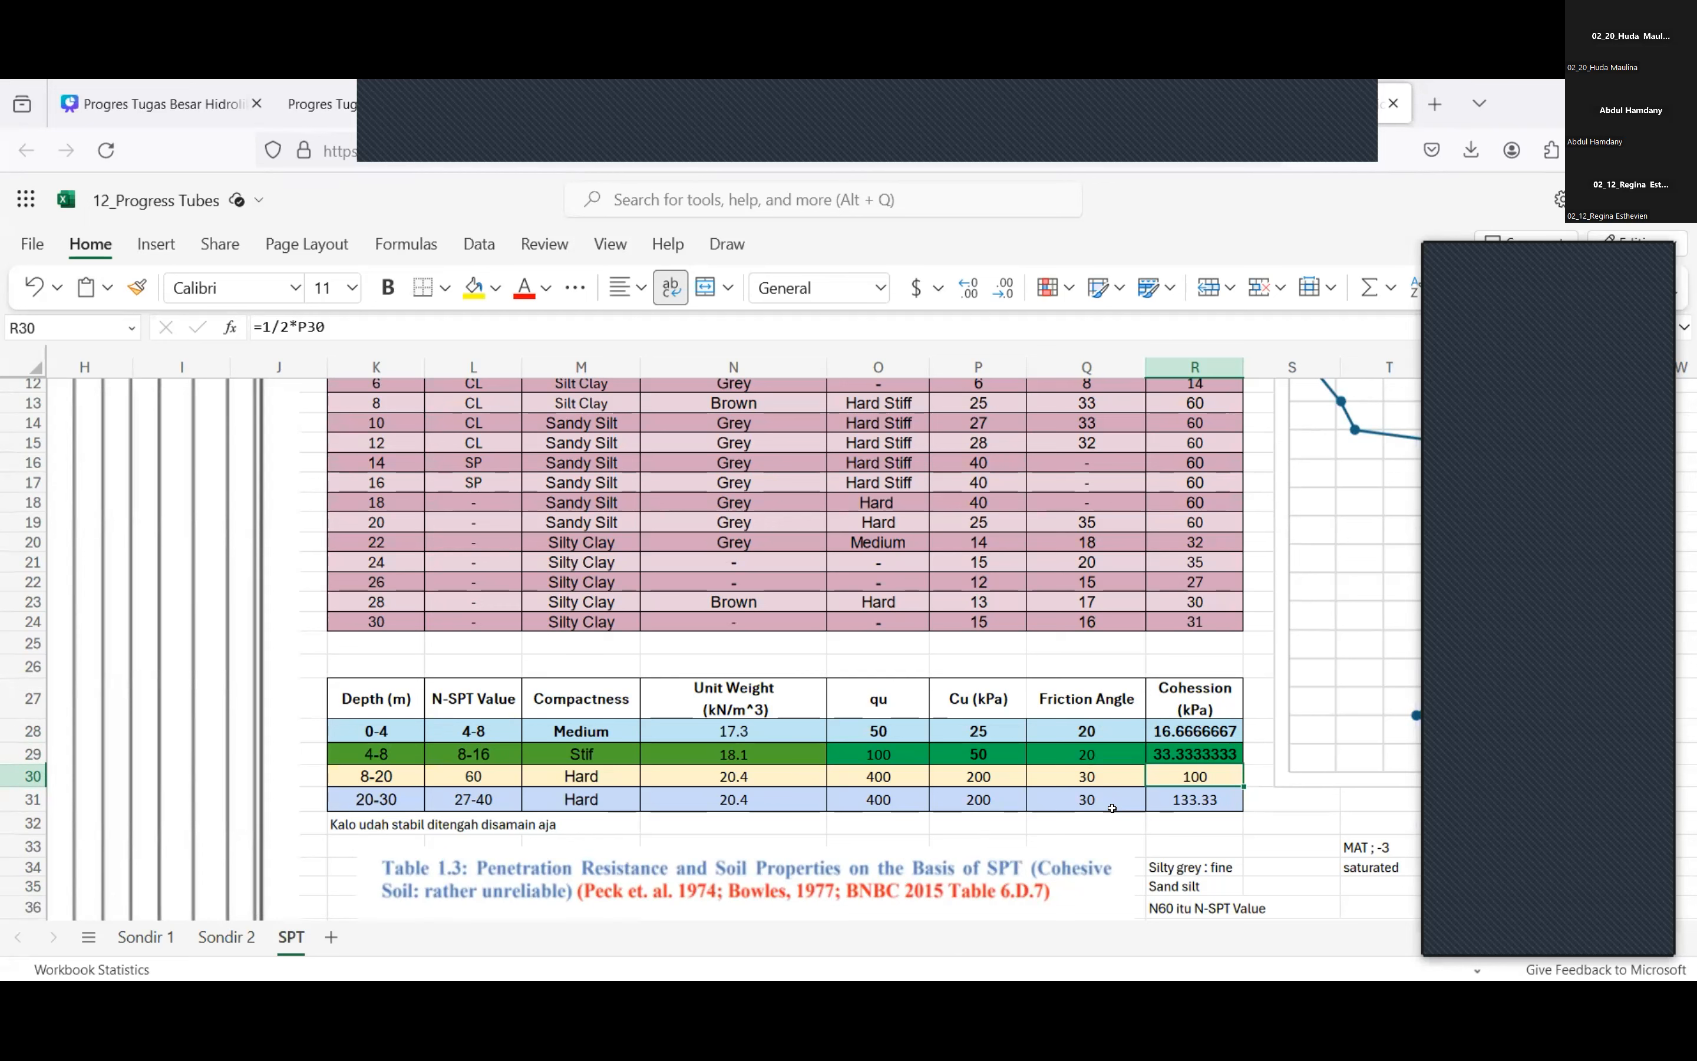
pyautogui.click(1209, 819)
pyautogui.click(1209, 778)
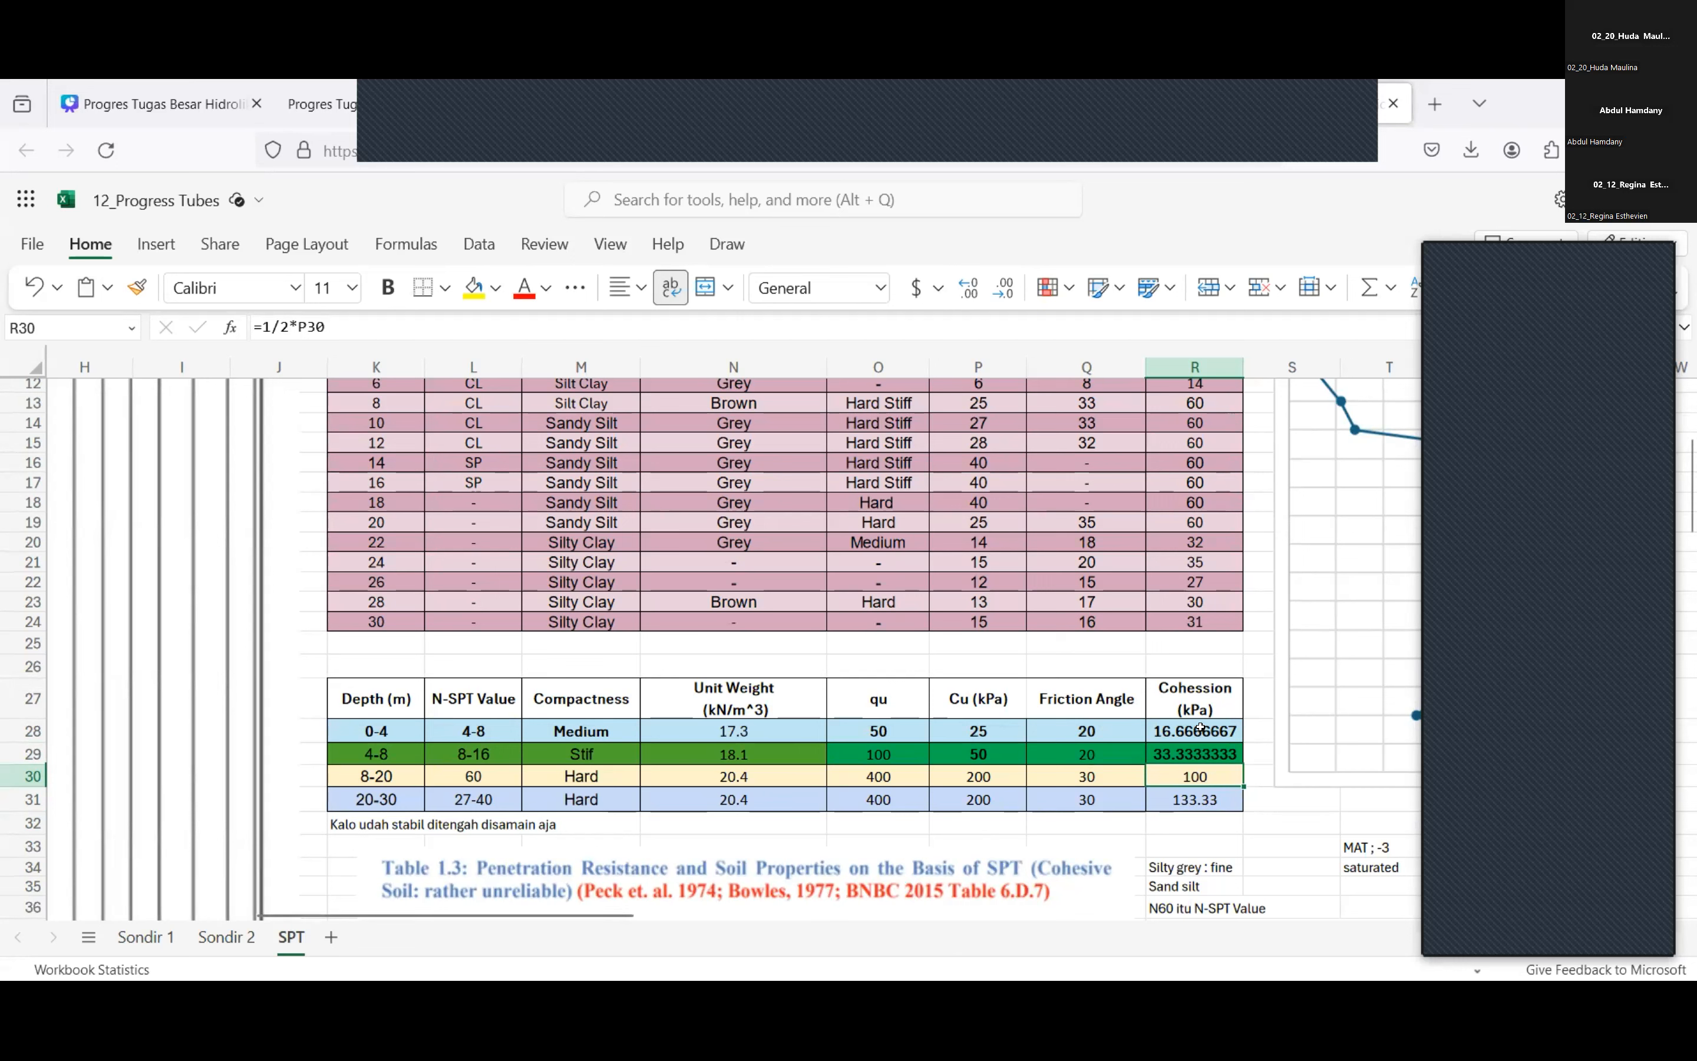
pyautogui.click(1201, 747)
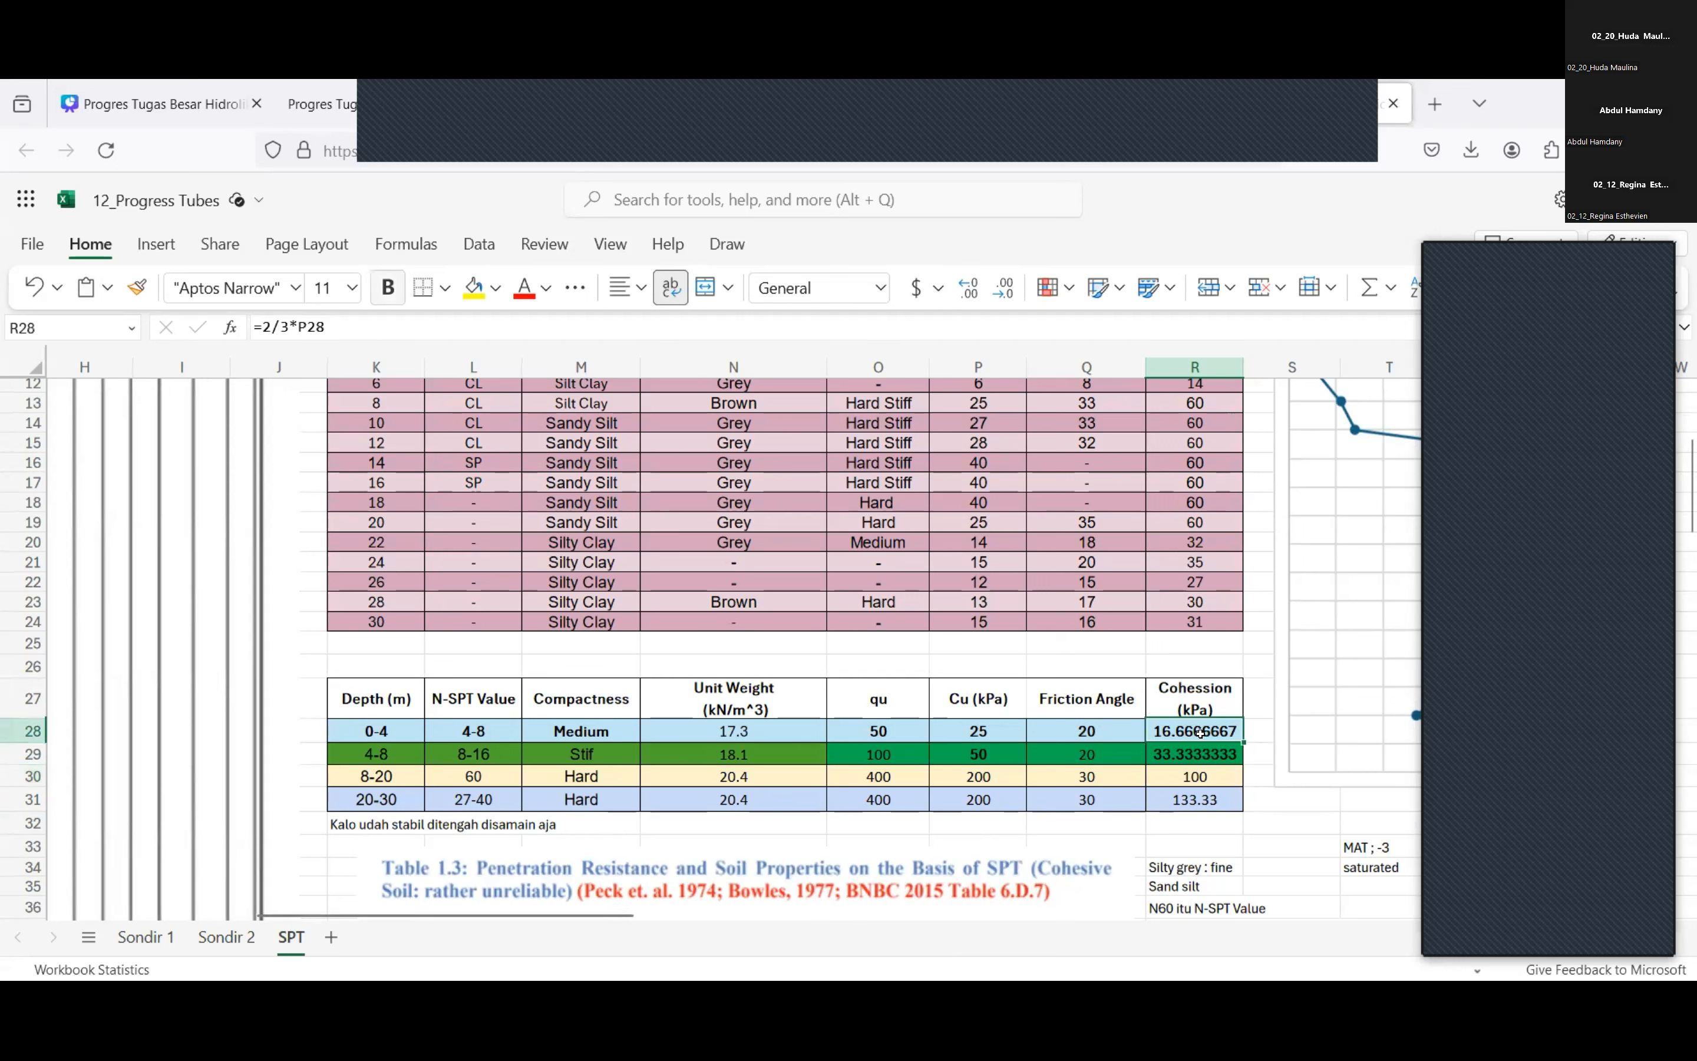
pyautogui.click(1199, 776)
pyautogui.click(1165, 747)
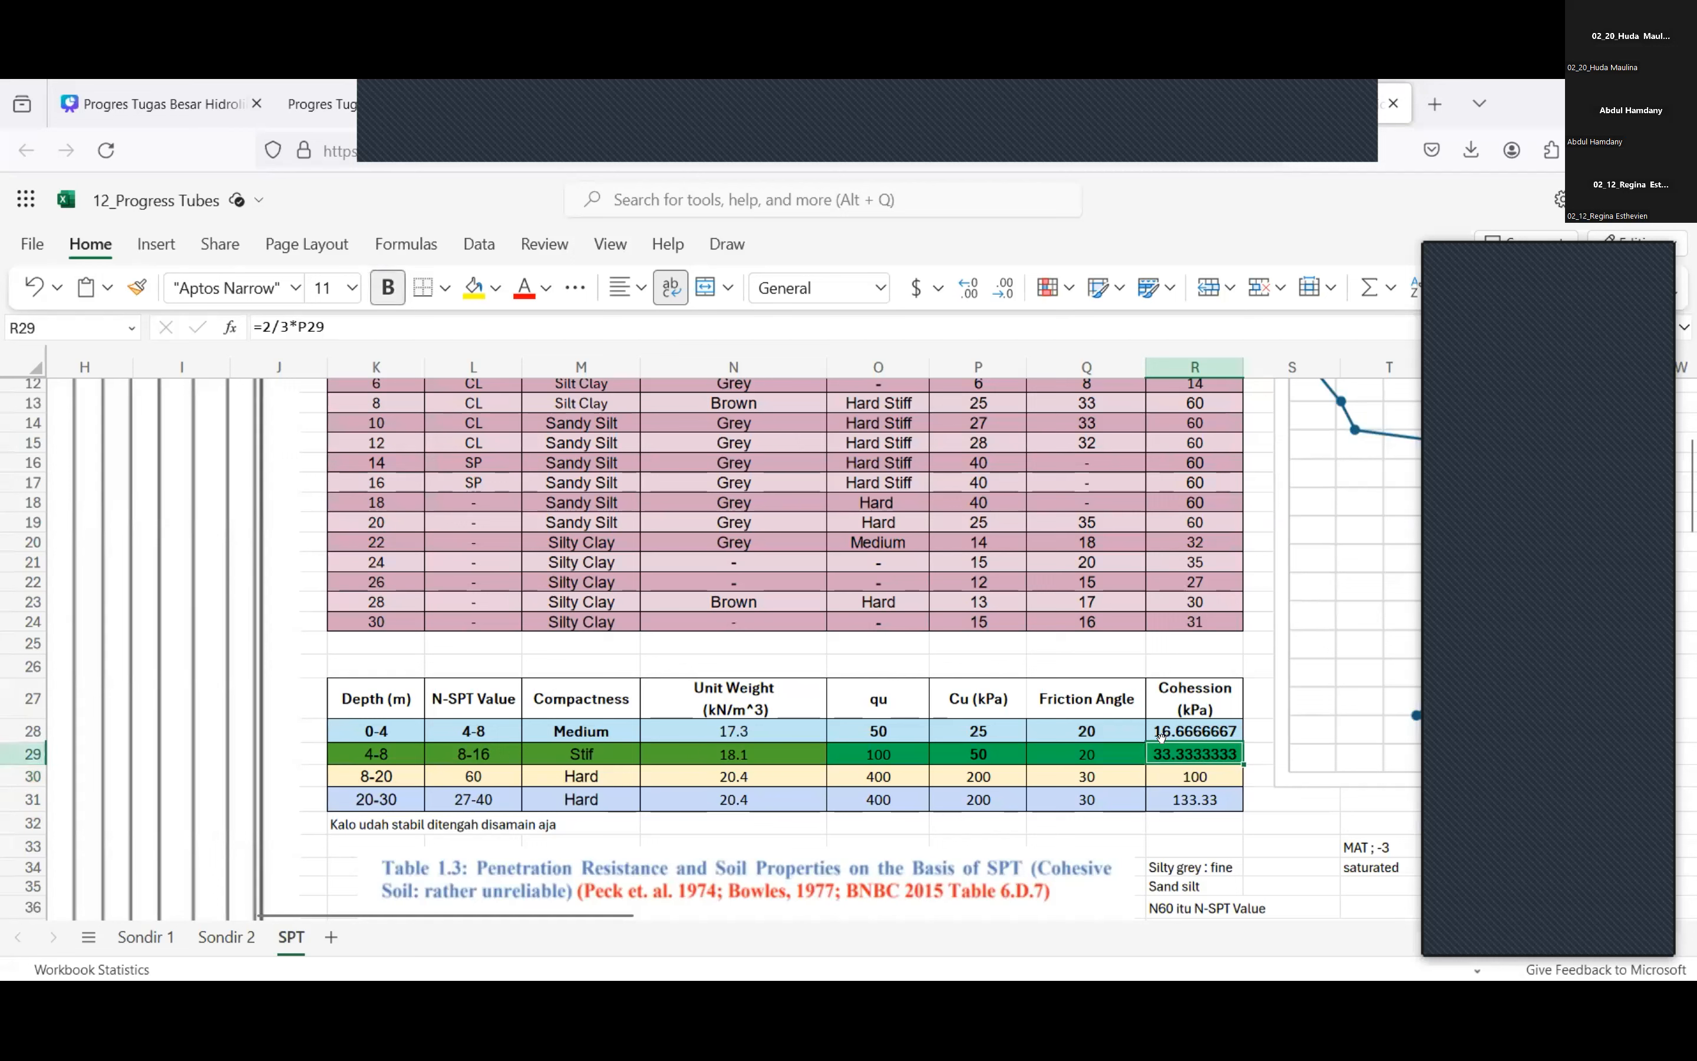
pyautogui.click(1163, 736)
pyautogui.click(1170, 751)
# Check the depth ranges of the first two layers and the cohesion formula of the 4-8 layer.
pyautogui.click(363, 730)
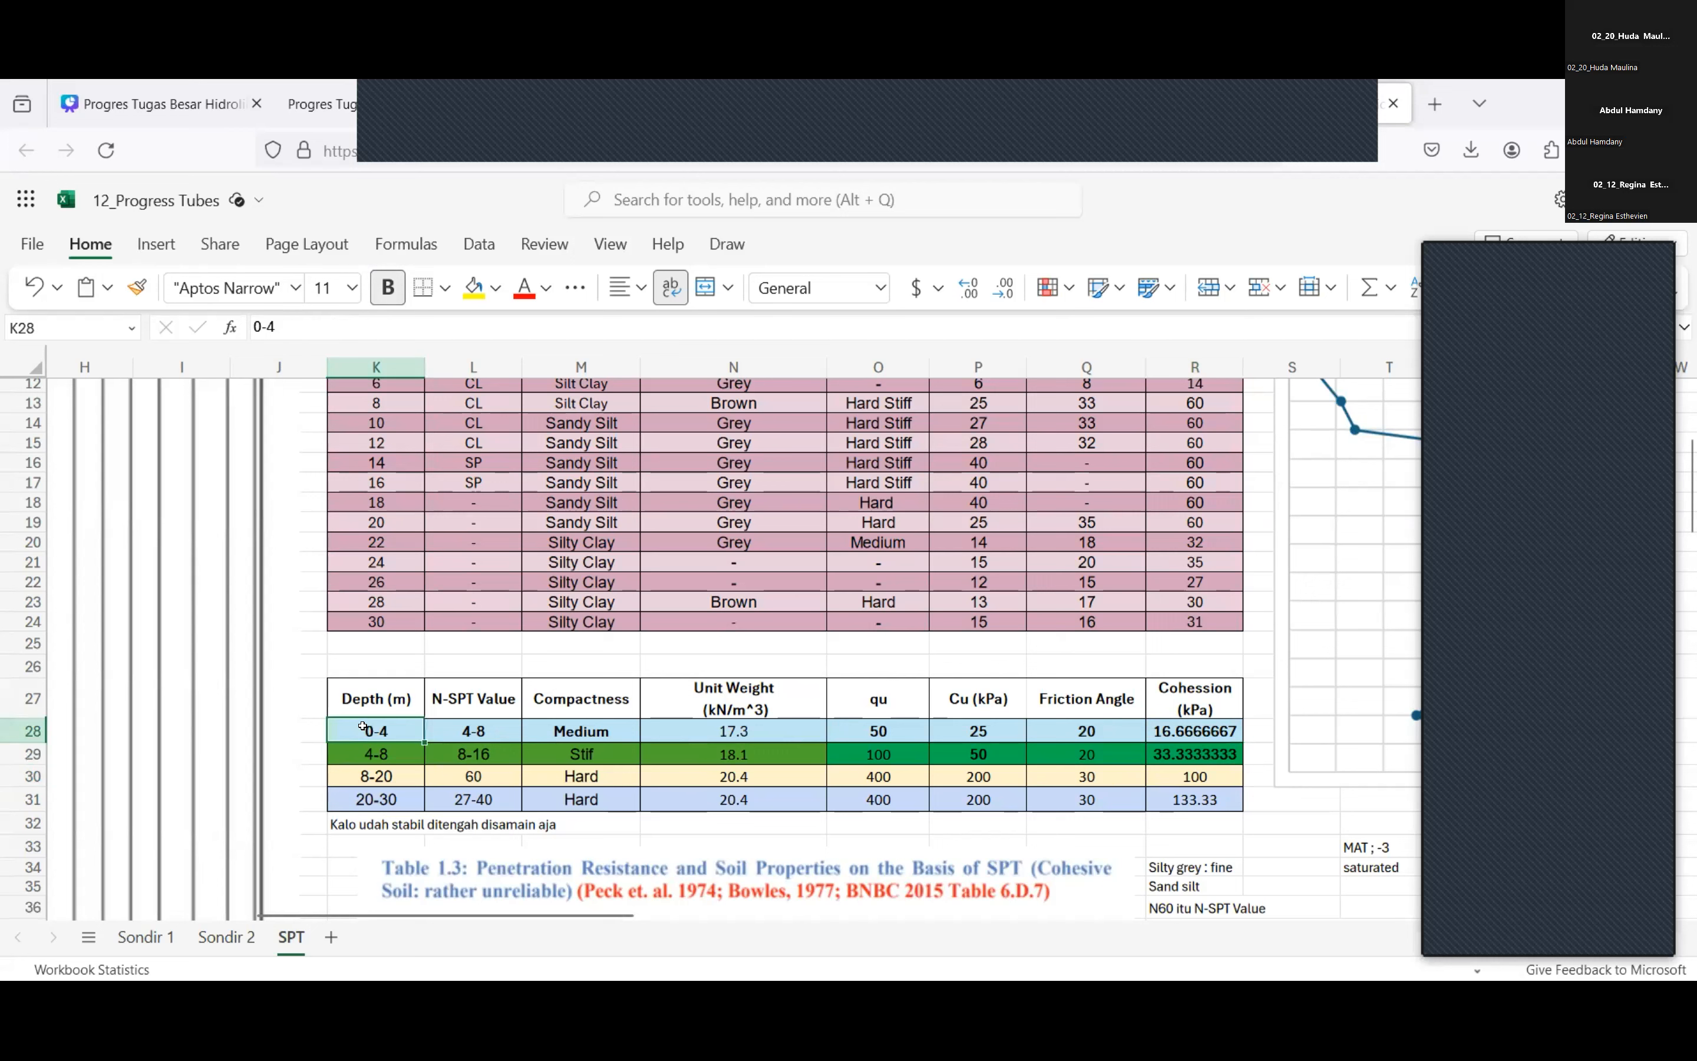
pyautogui.click(375, 752)
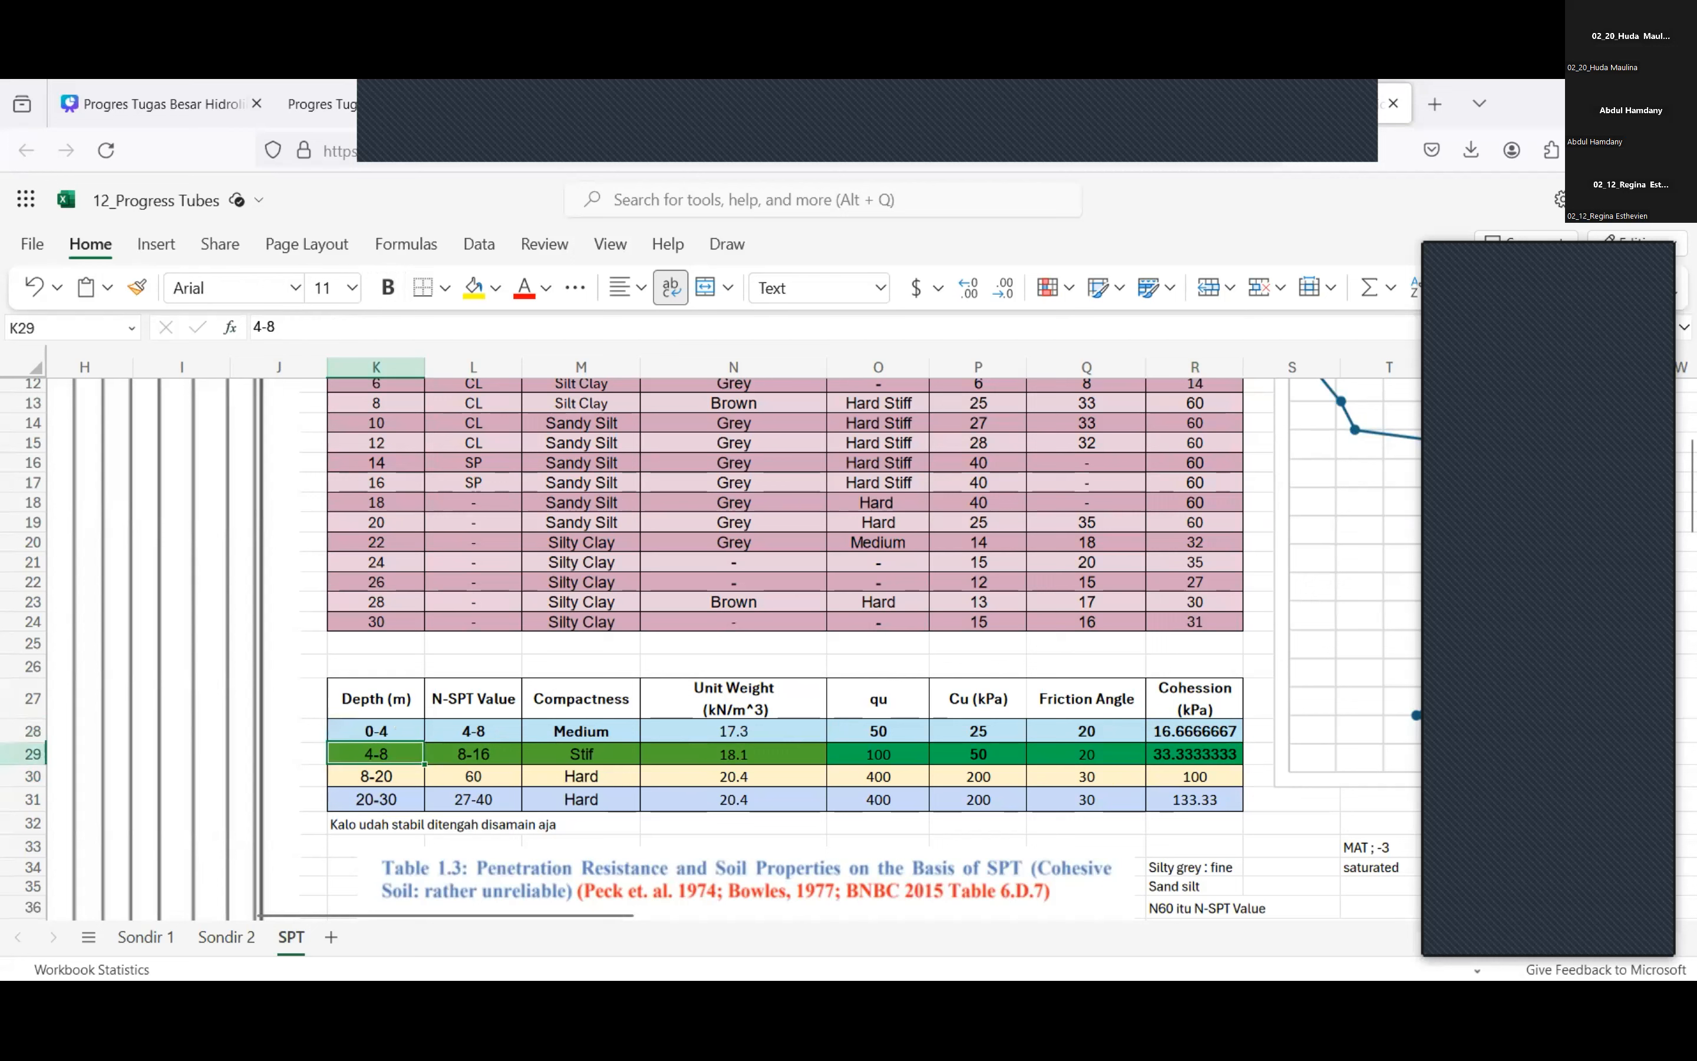
pyautogui.click(1222, 751)
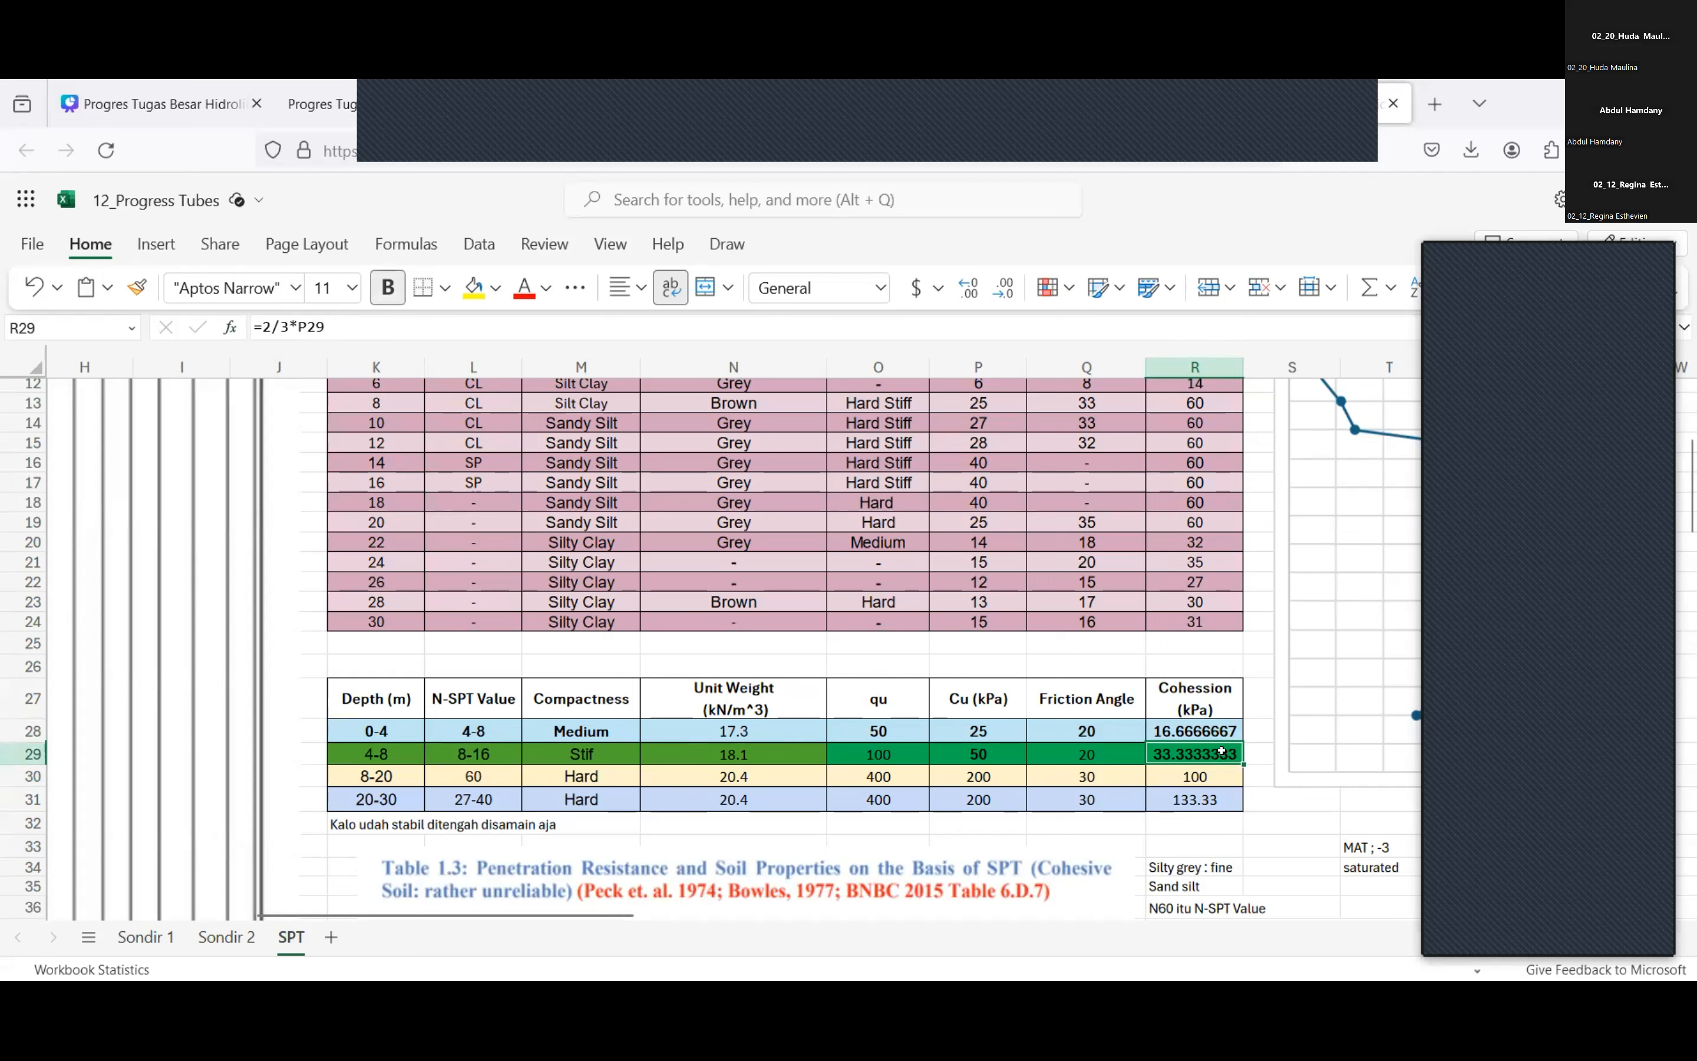
# Compare the layers' unit weight and qu values with the SPT ranges in reference Table 1.3.
pyautogui.scroll(-3, 1222, 751)
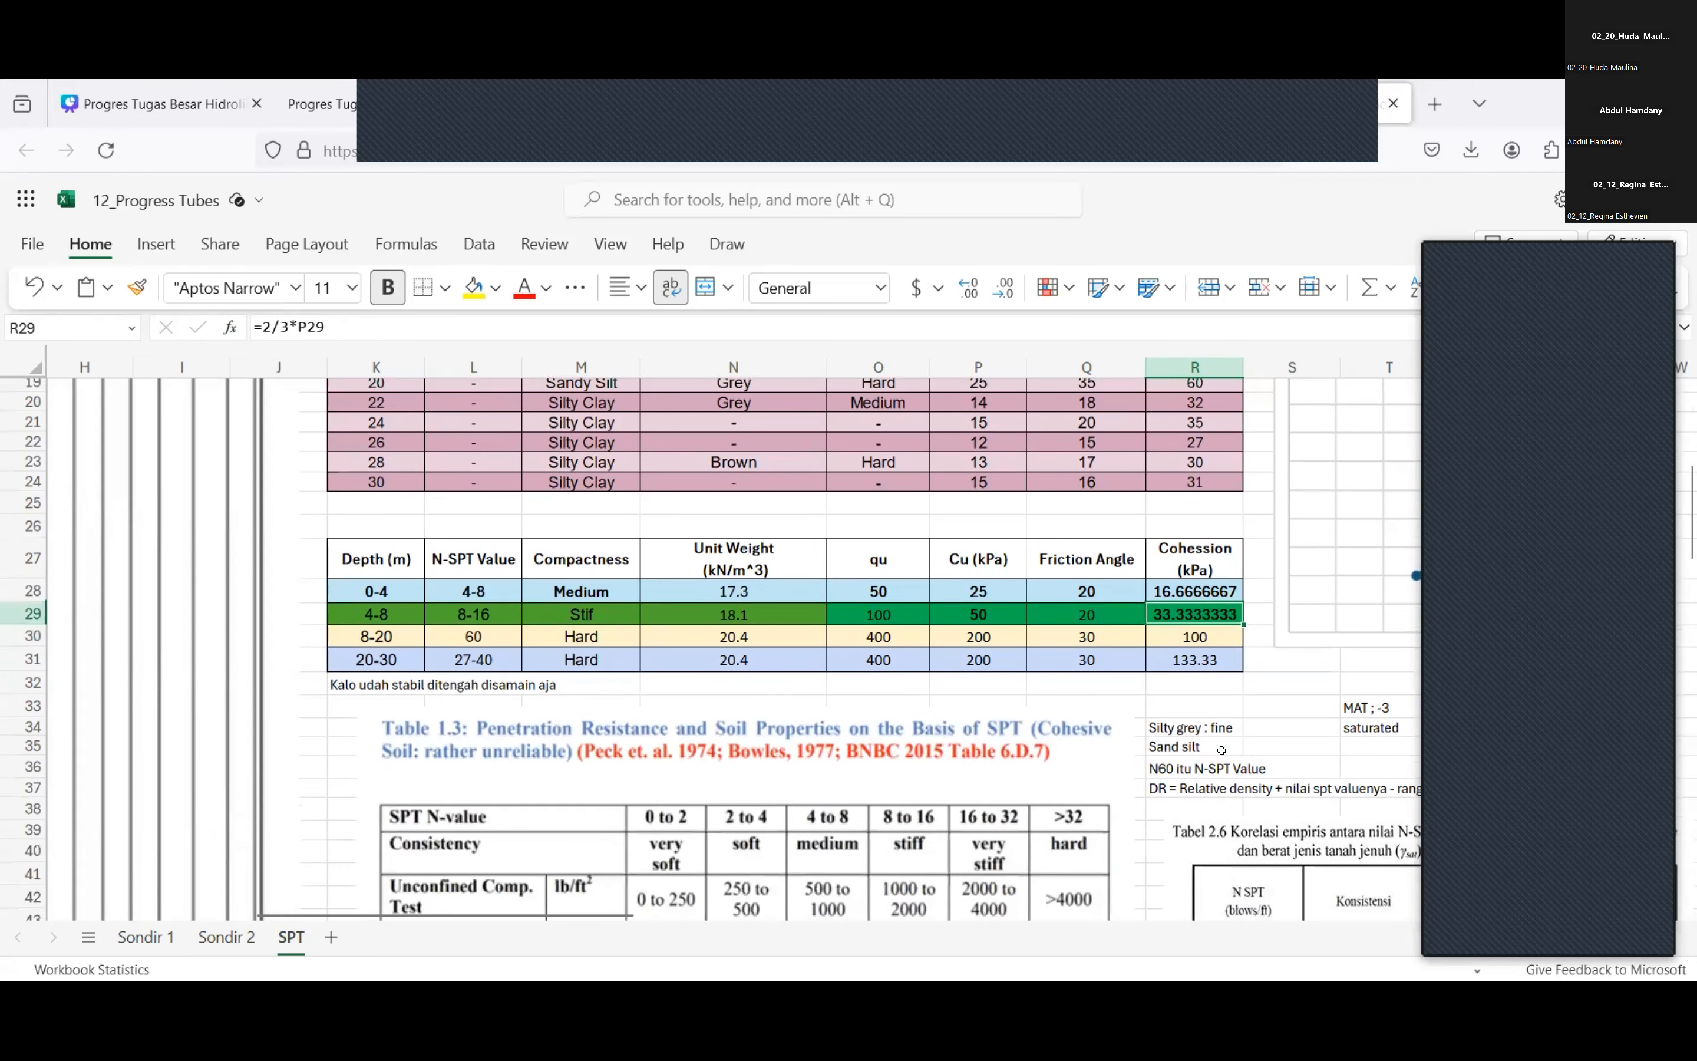
pyautogui.hscroll(3, 1223, 751)
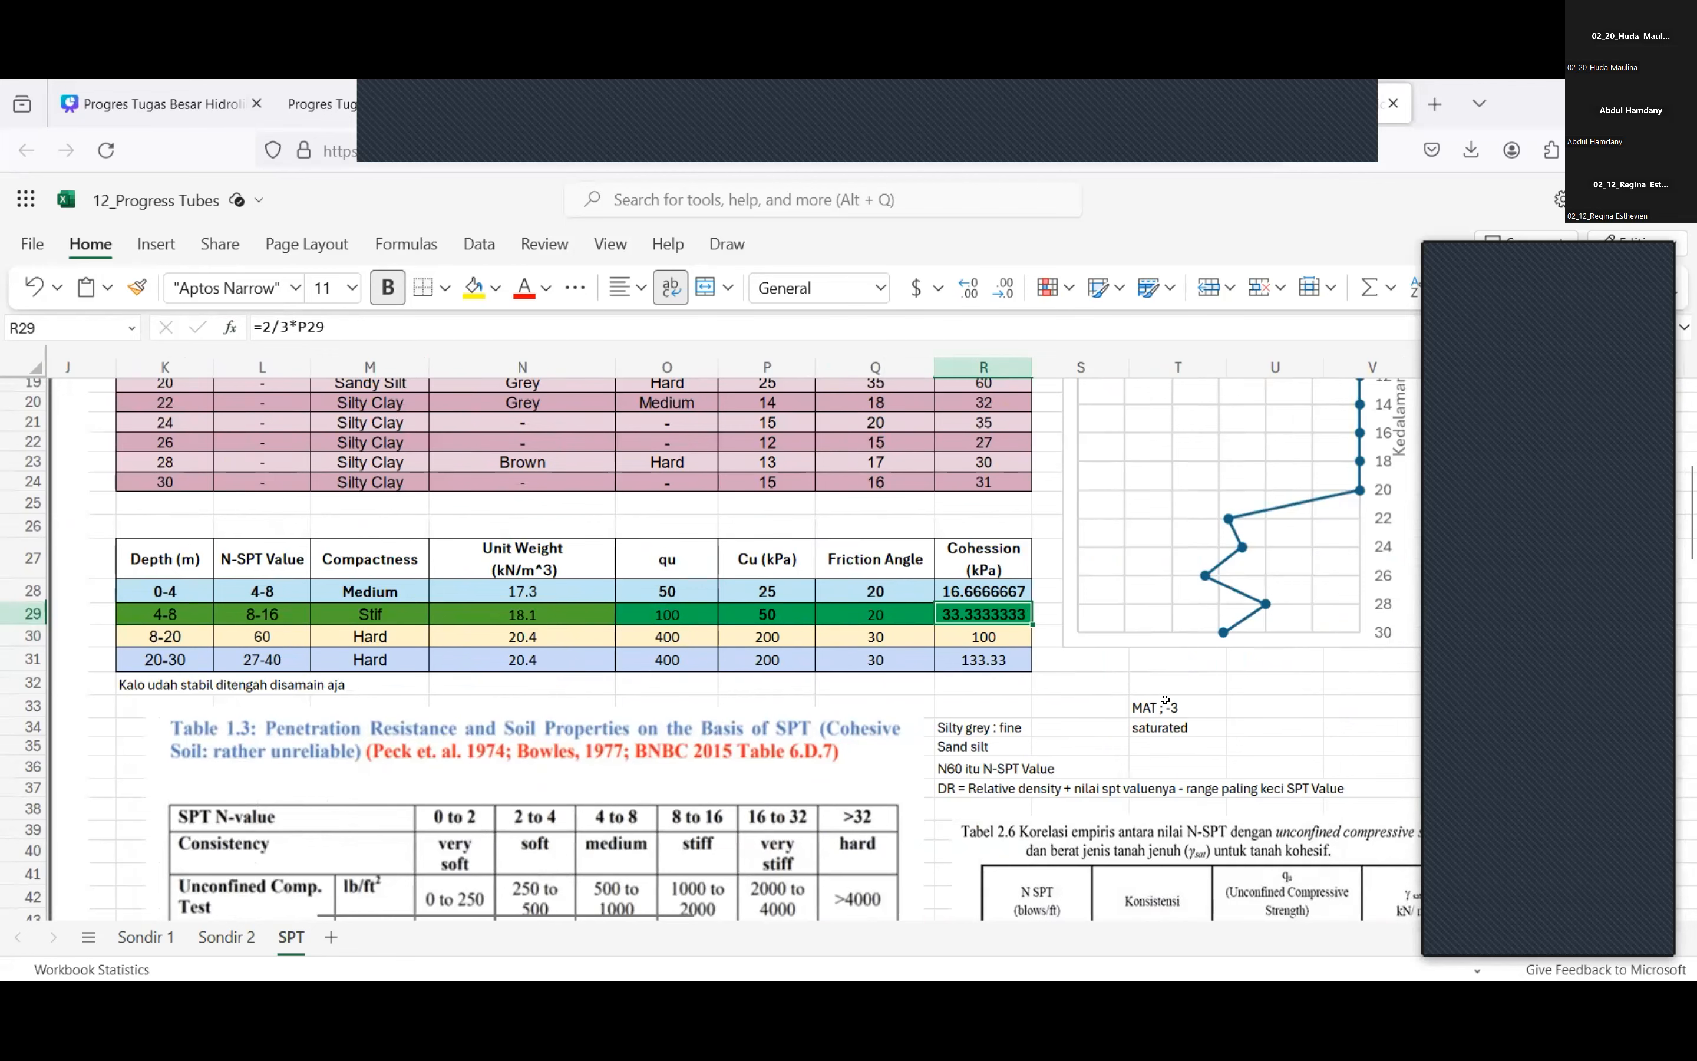
pyautogui.scroll(-3, 864, 700)
pyautogui.scroll(2, 863, 700)
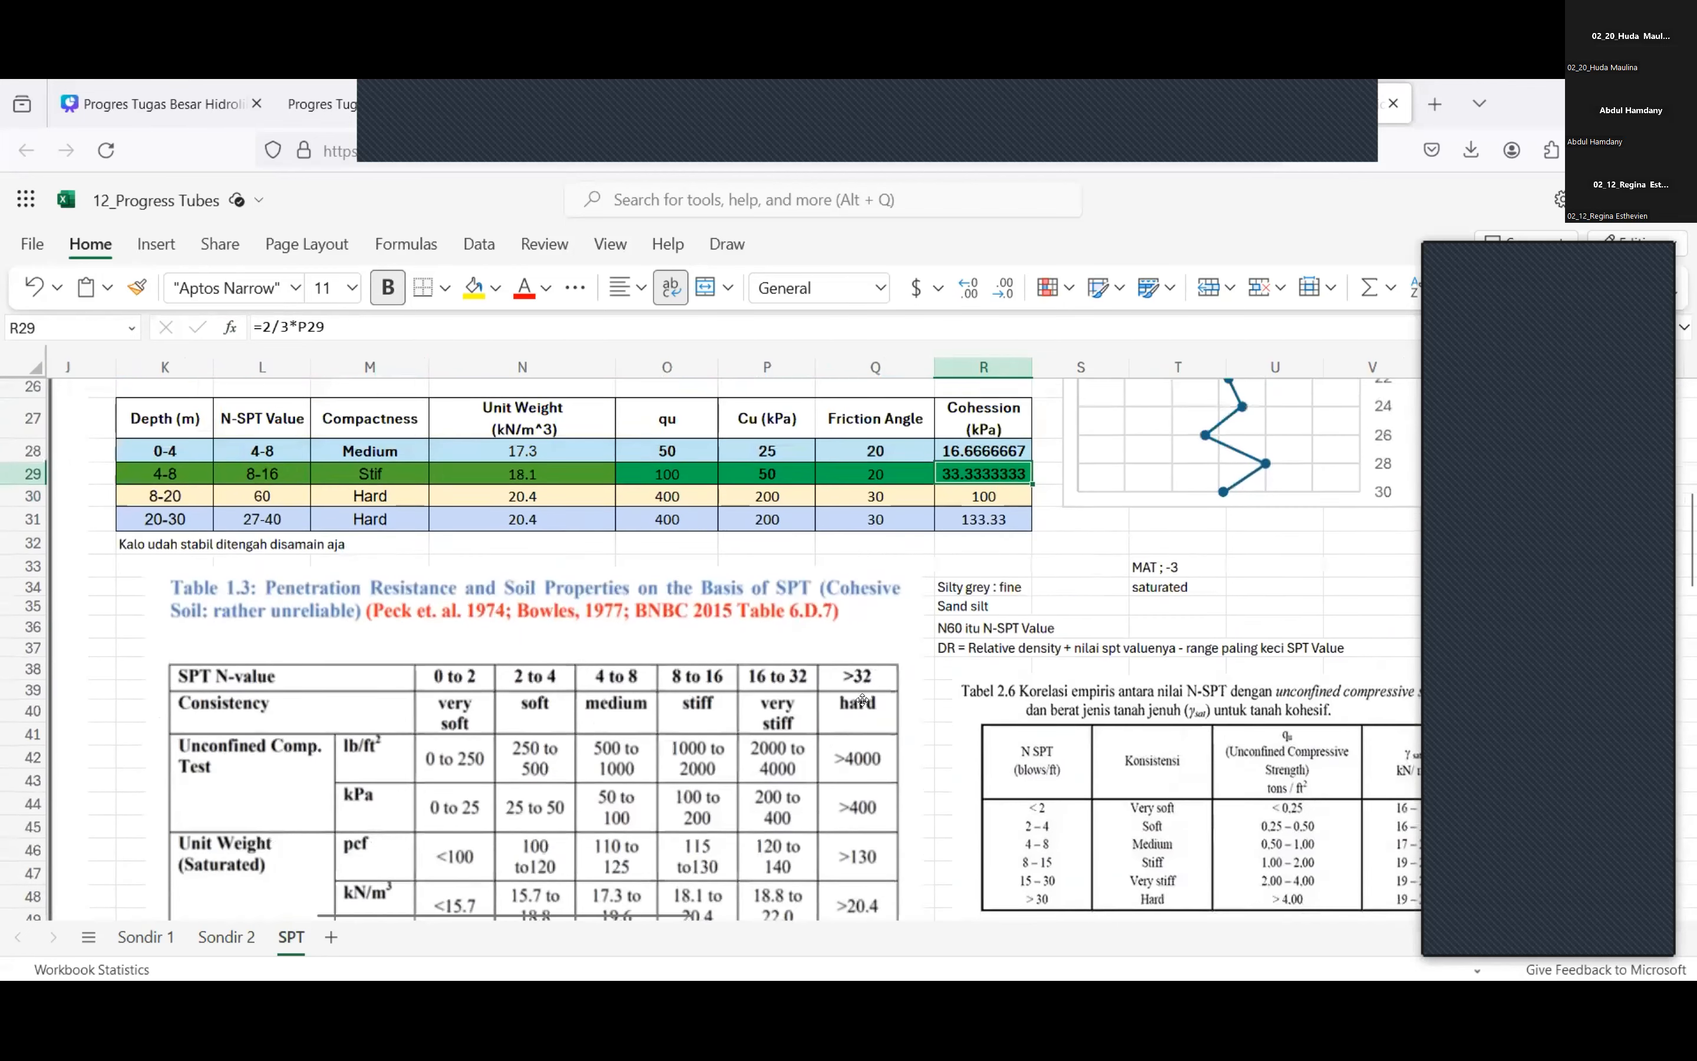
pyautogui.scroll(-1, 337, 684)
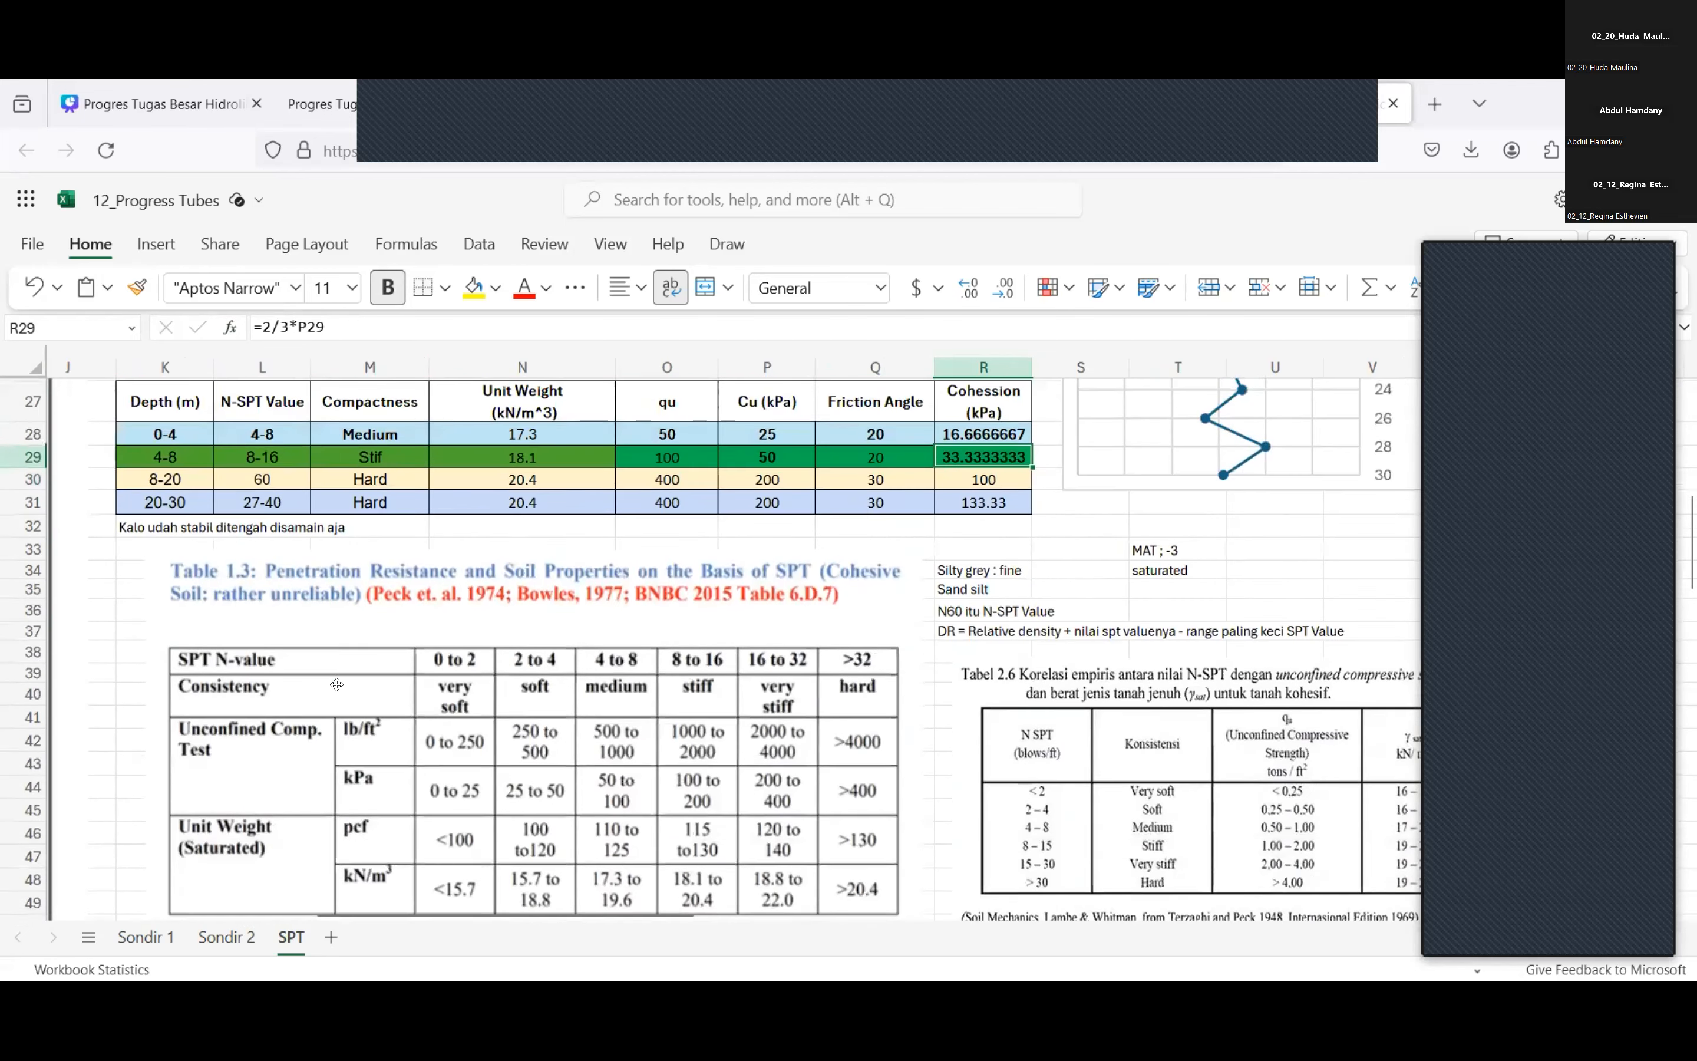
pyautogui.scroll(-1, 631, 561)
pyautogui.scroll(2, 462, 606)
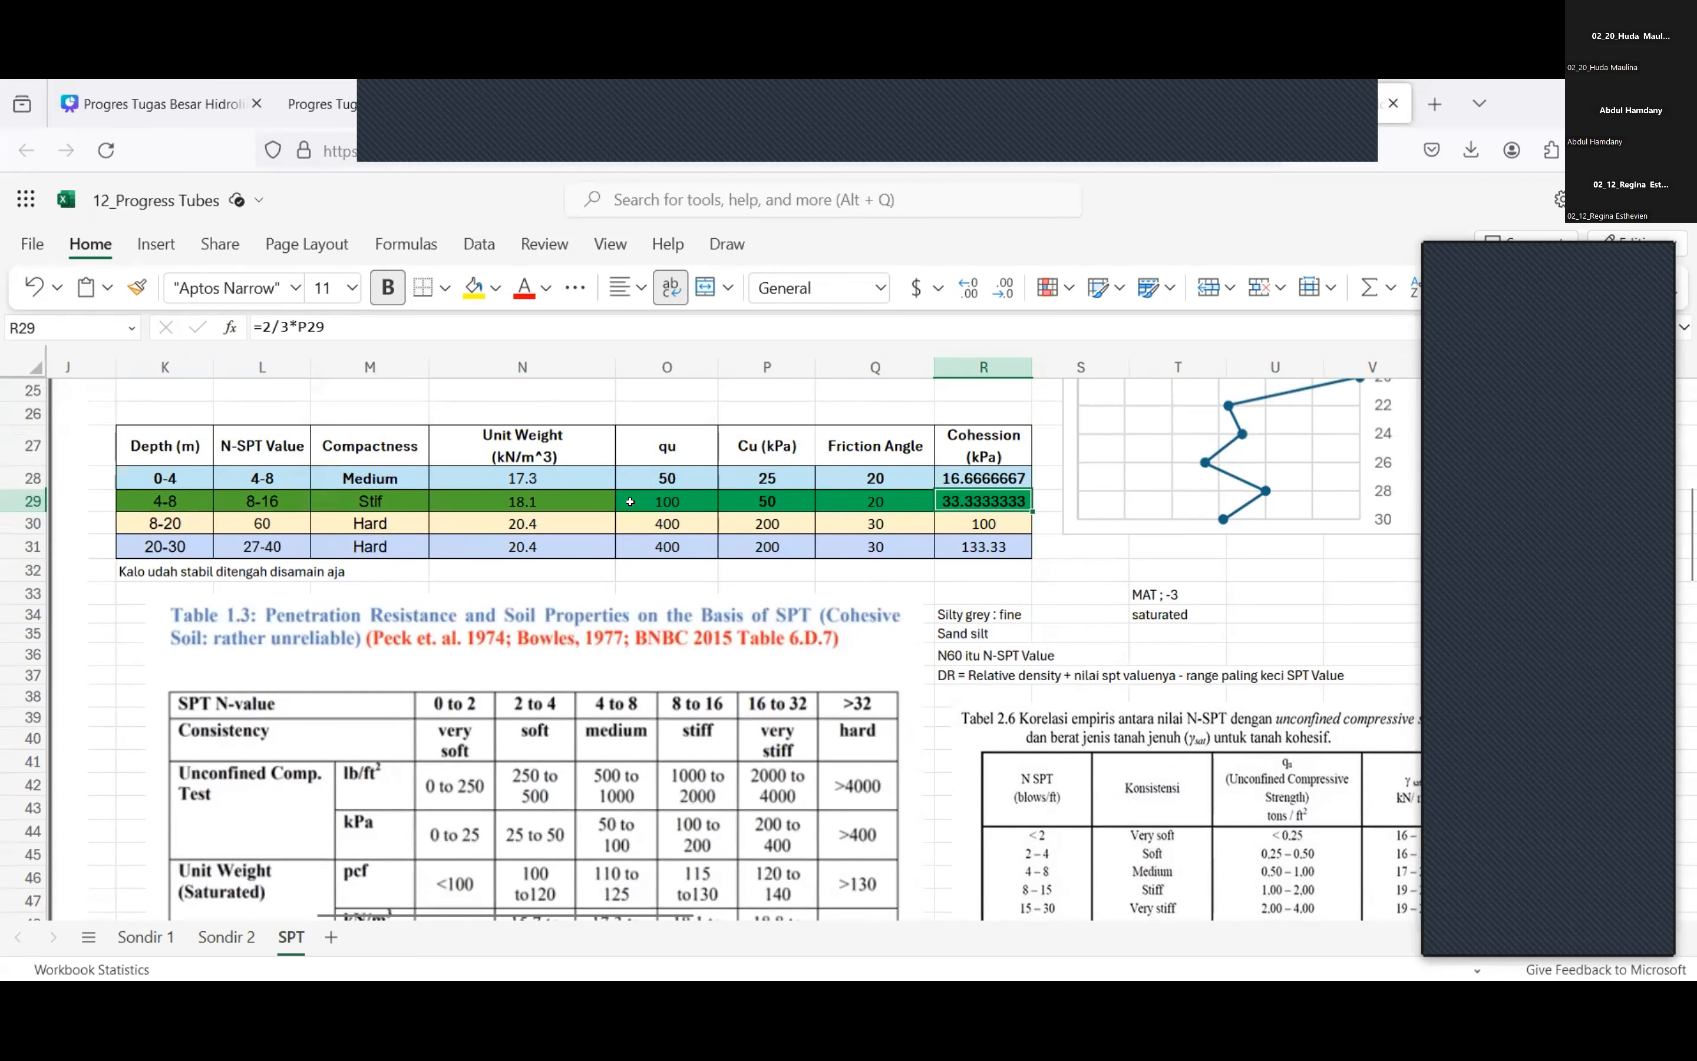
pyautogui.scroll(-1, 630, 501)
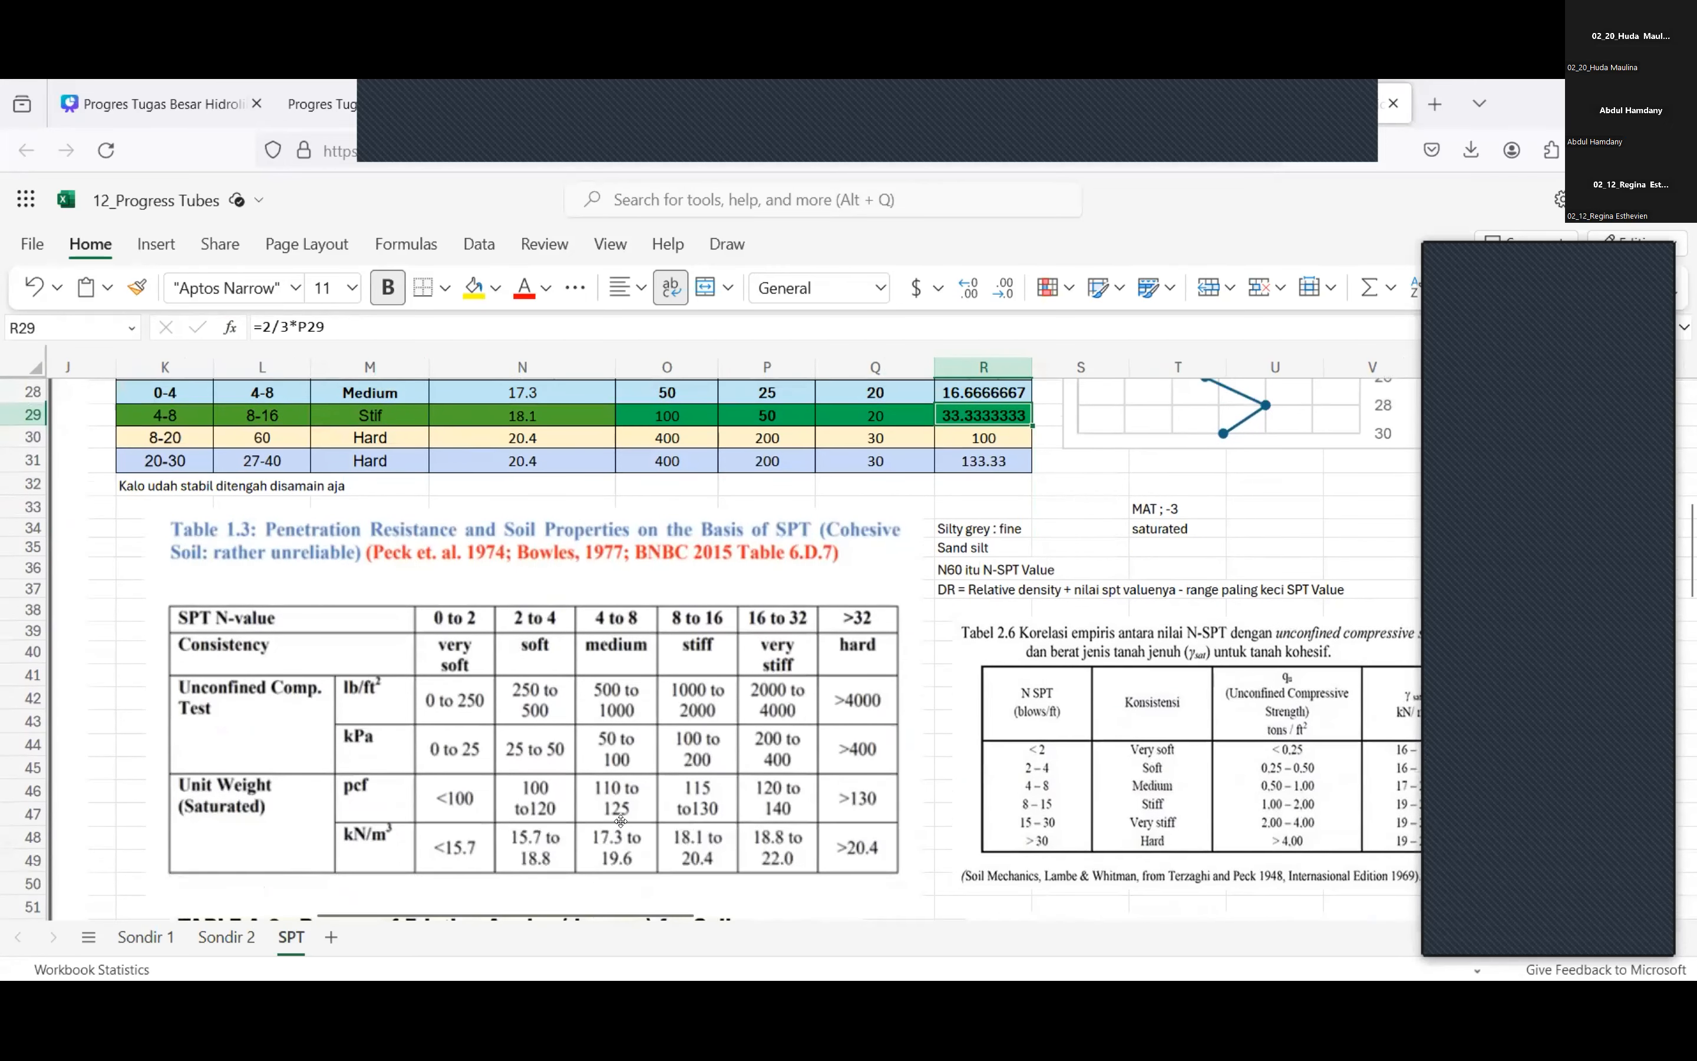
pyautogui.scroll(1, 621, 821)
pyautogui.scroll(2, 621, 821)
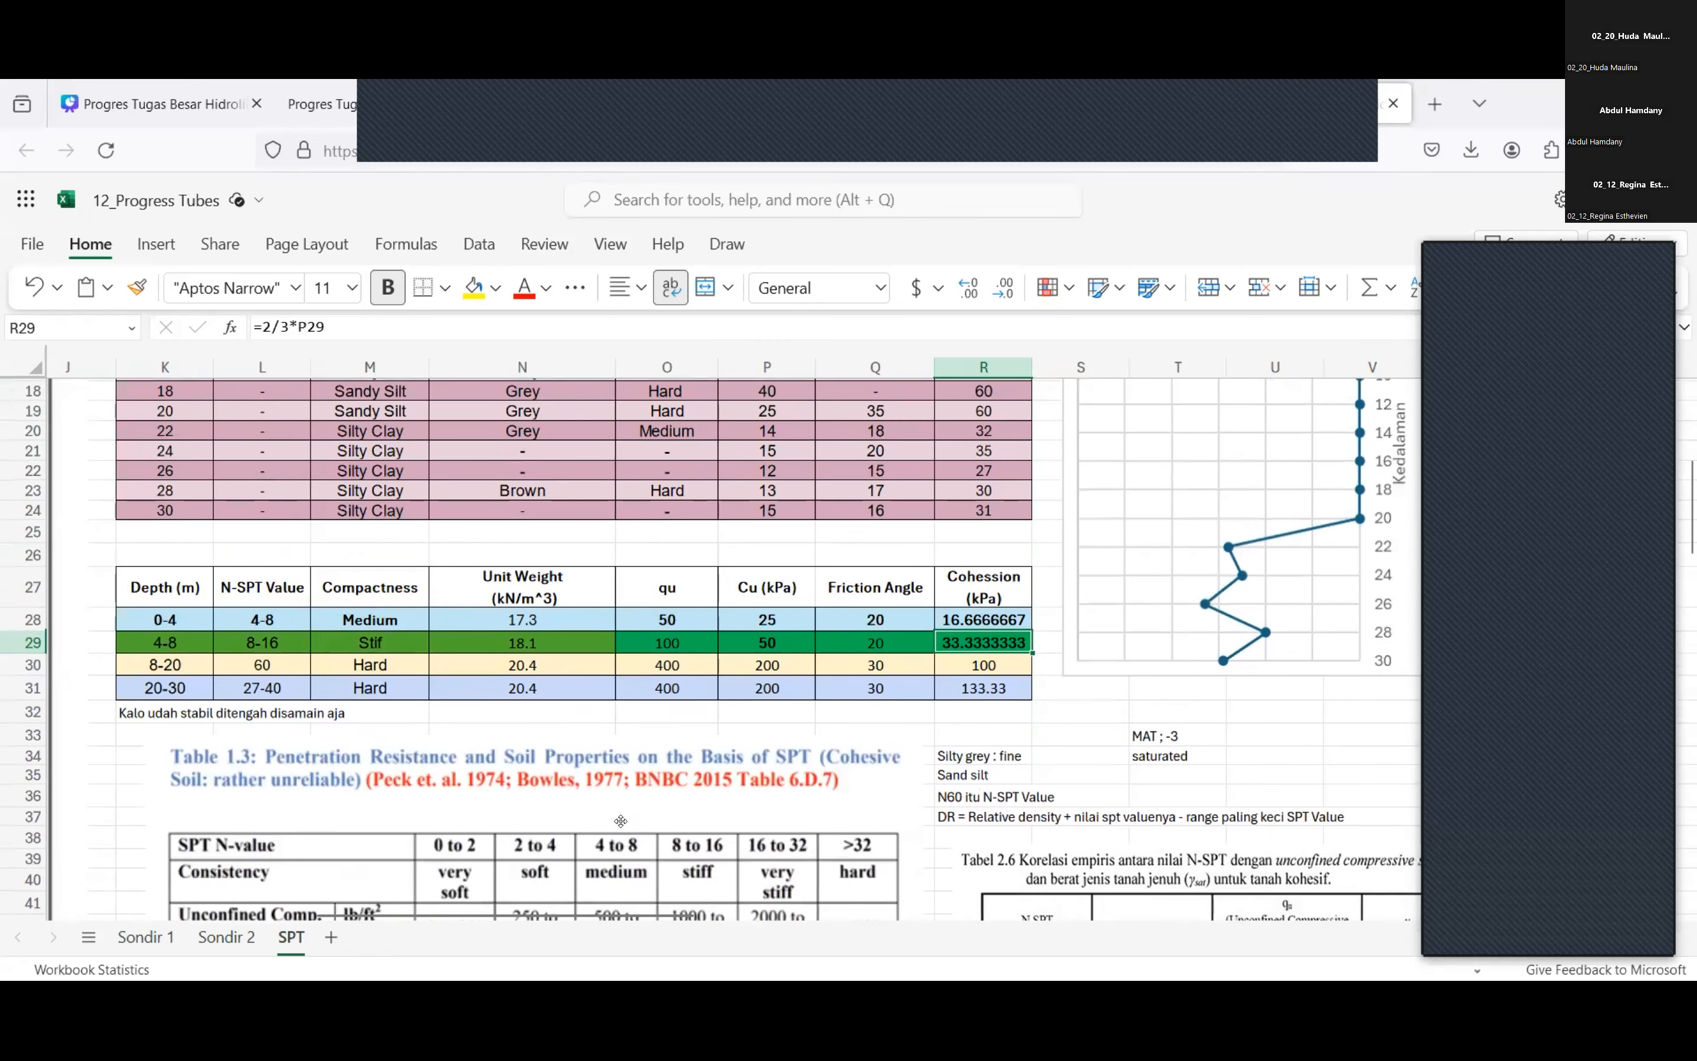
# Cross-check the layer parameter table against the N-SPT soil description table, Table 1.3 and the notes beside it.
pyautogui.scroll(2, 620, 751)
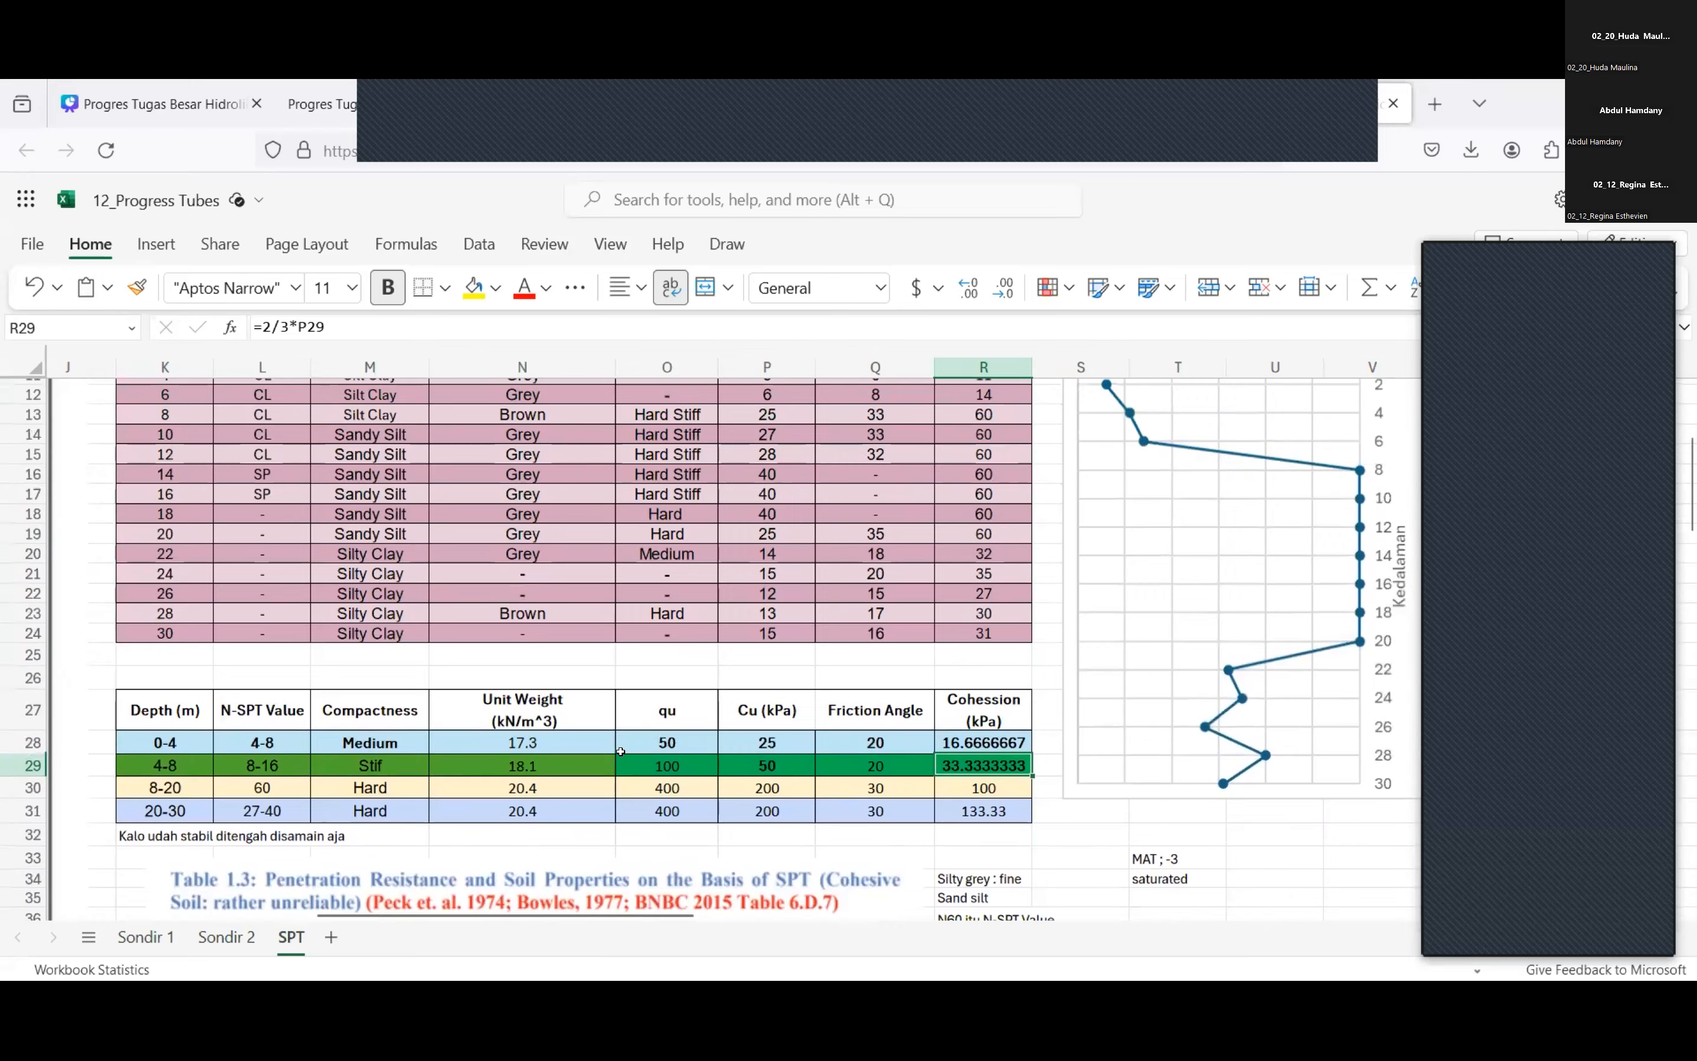
pyautogui.hscroll(-1, 620, 751)
pyautogui.scroll(-4, 621, 751)
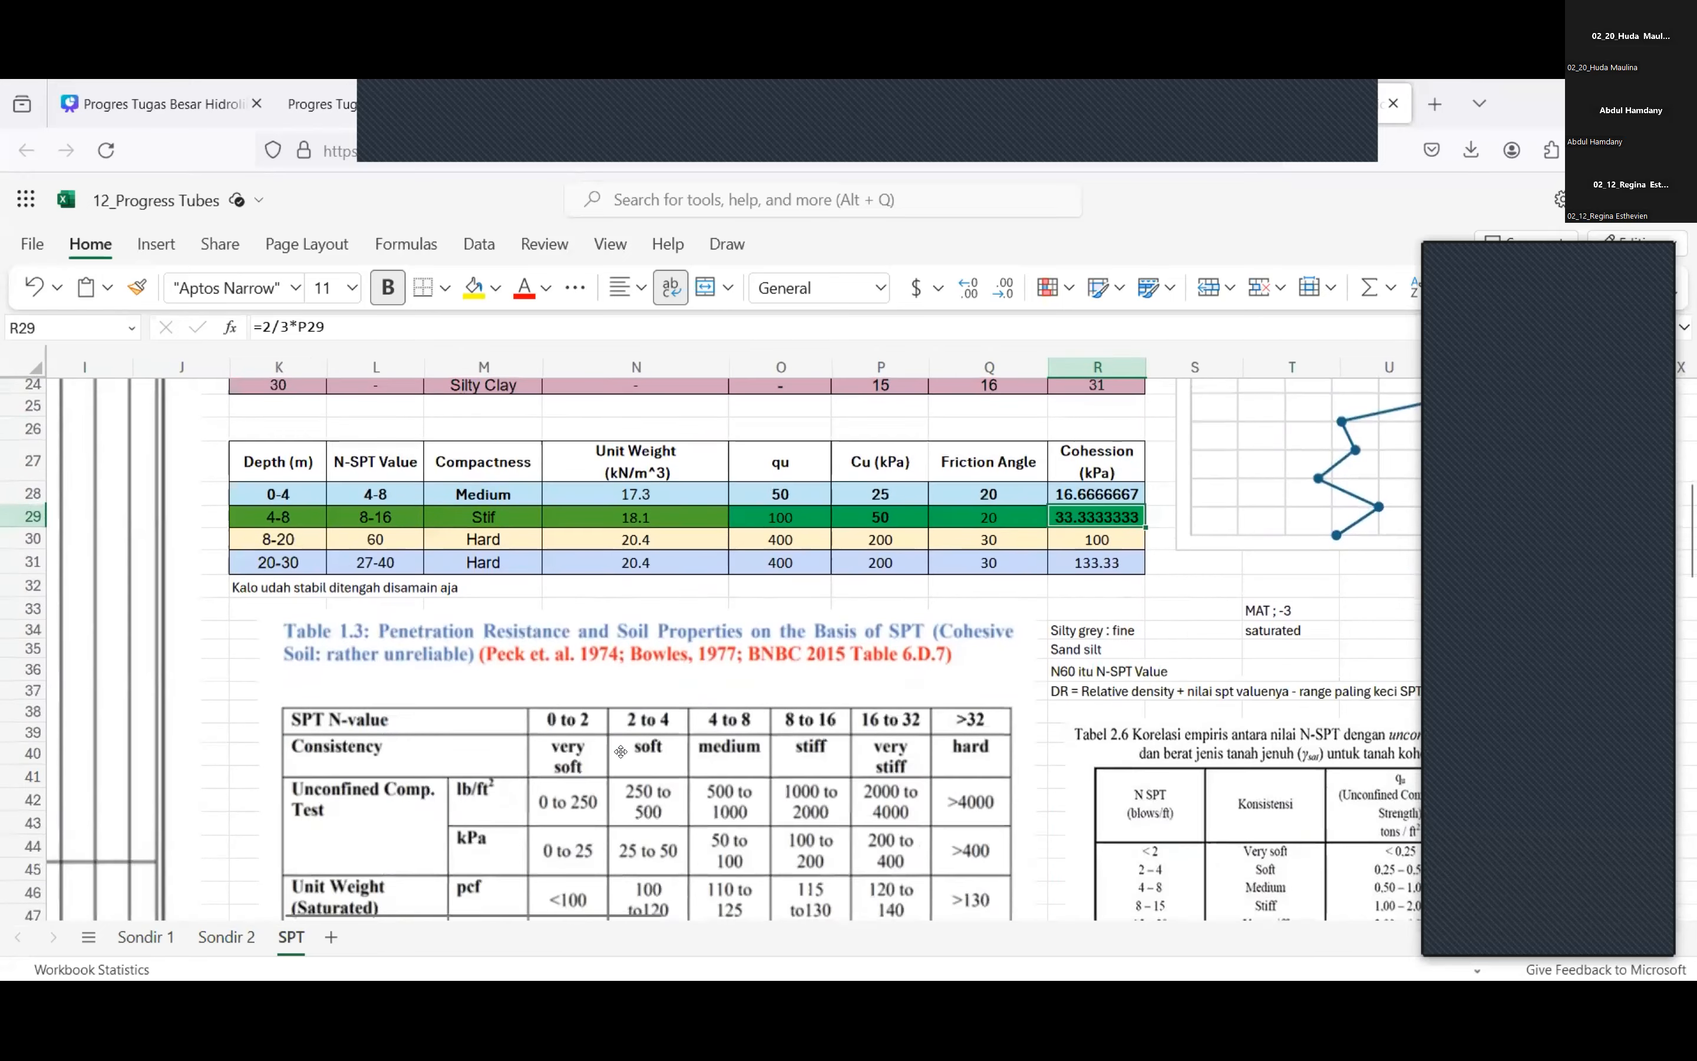
pyautogui.scroll(5, 620, 751)
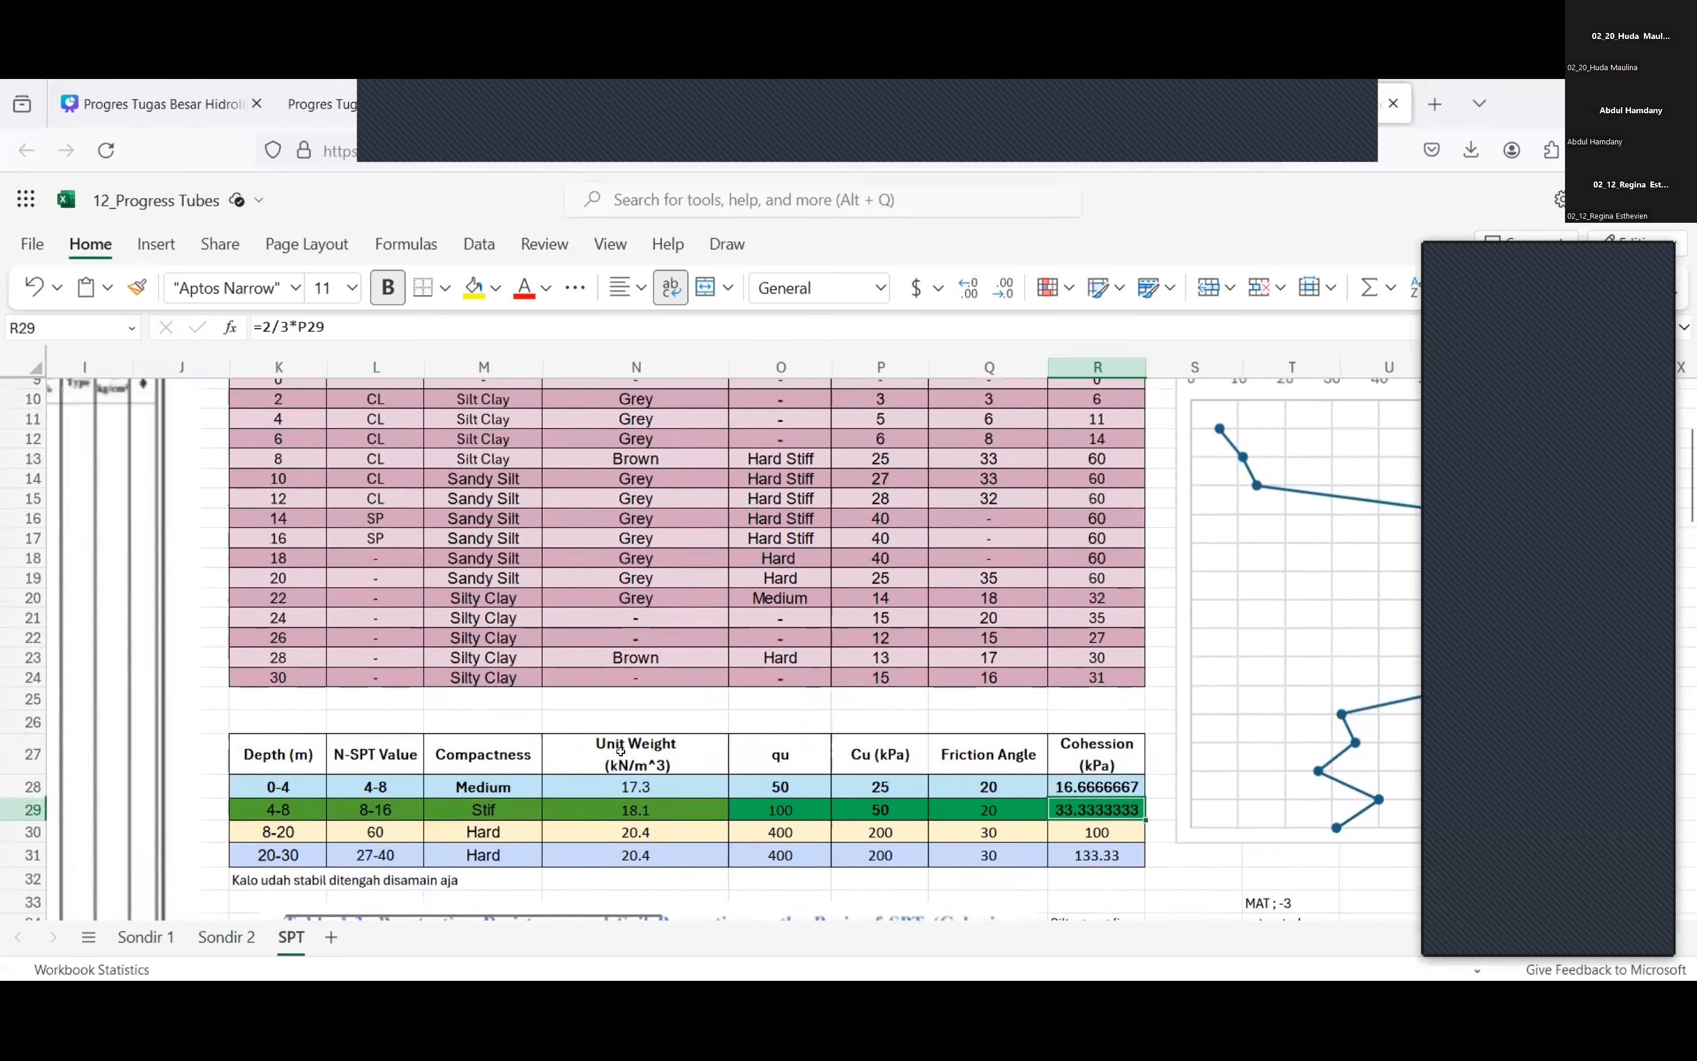
pyautogui.scroll(-1, 620, 751)
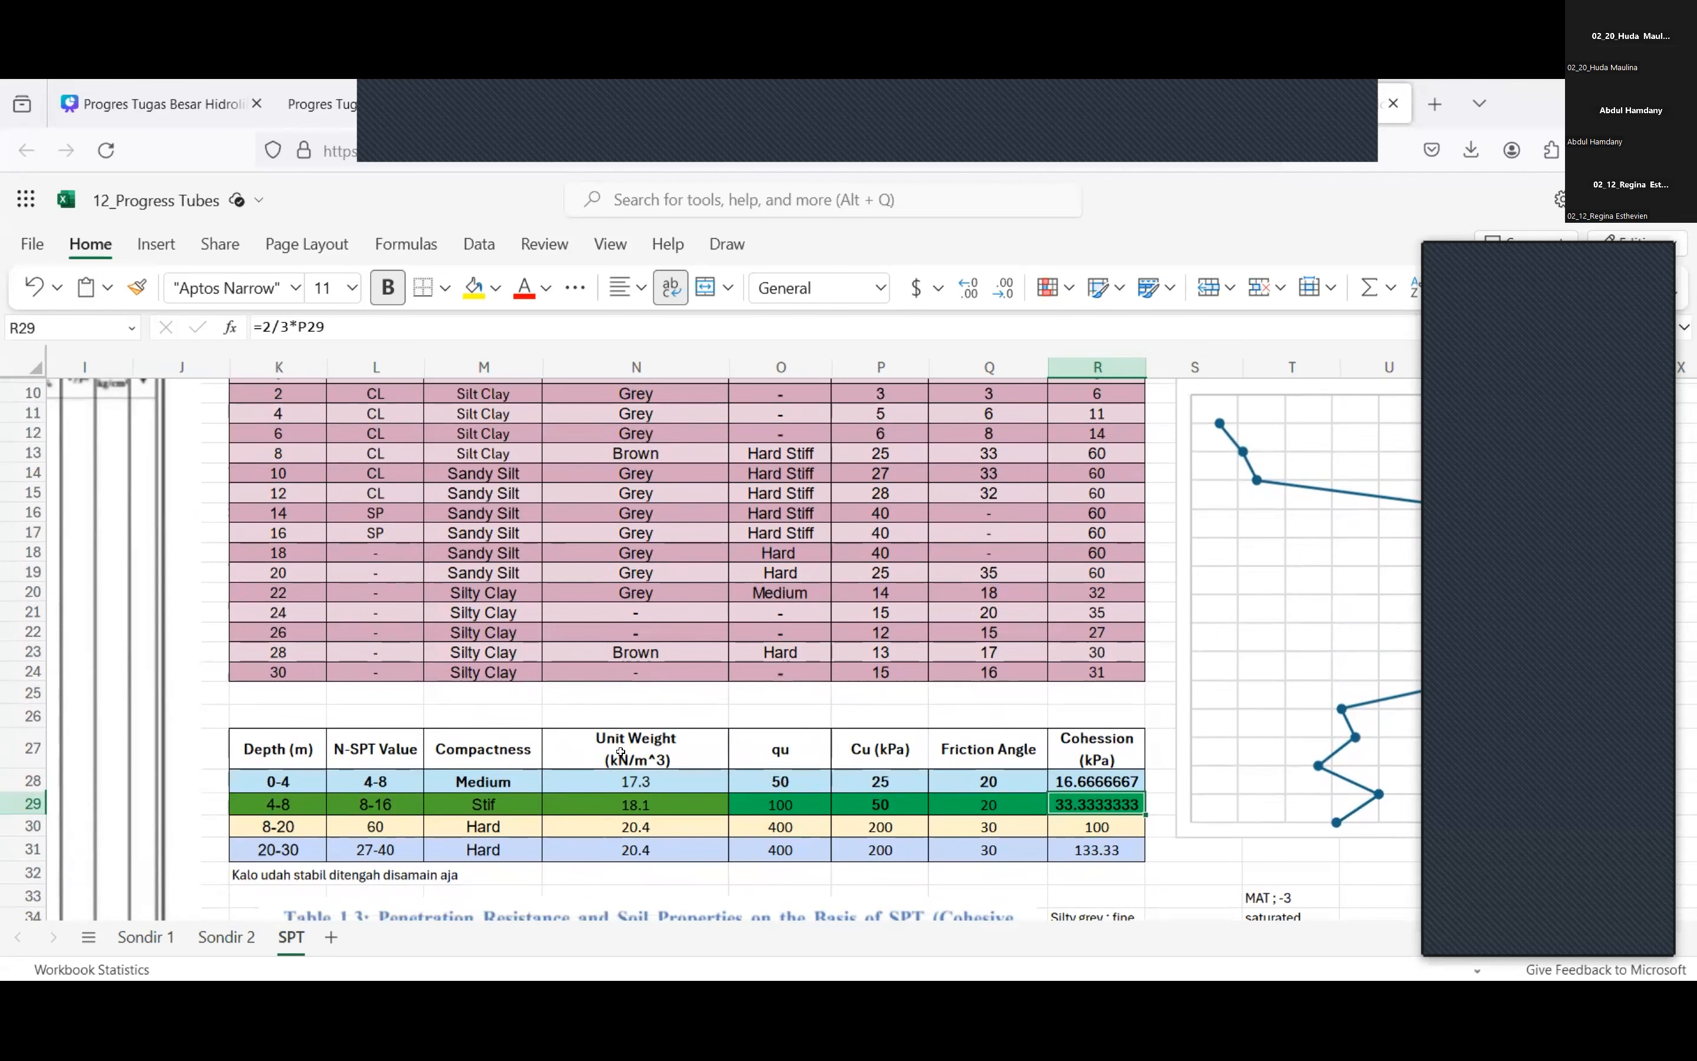
pyautogui.scroll(-3, 621, 752)
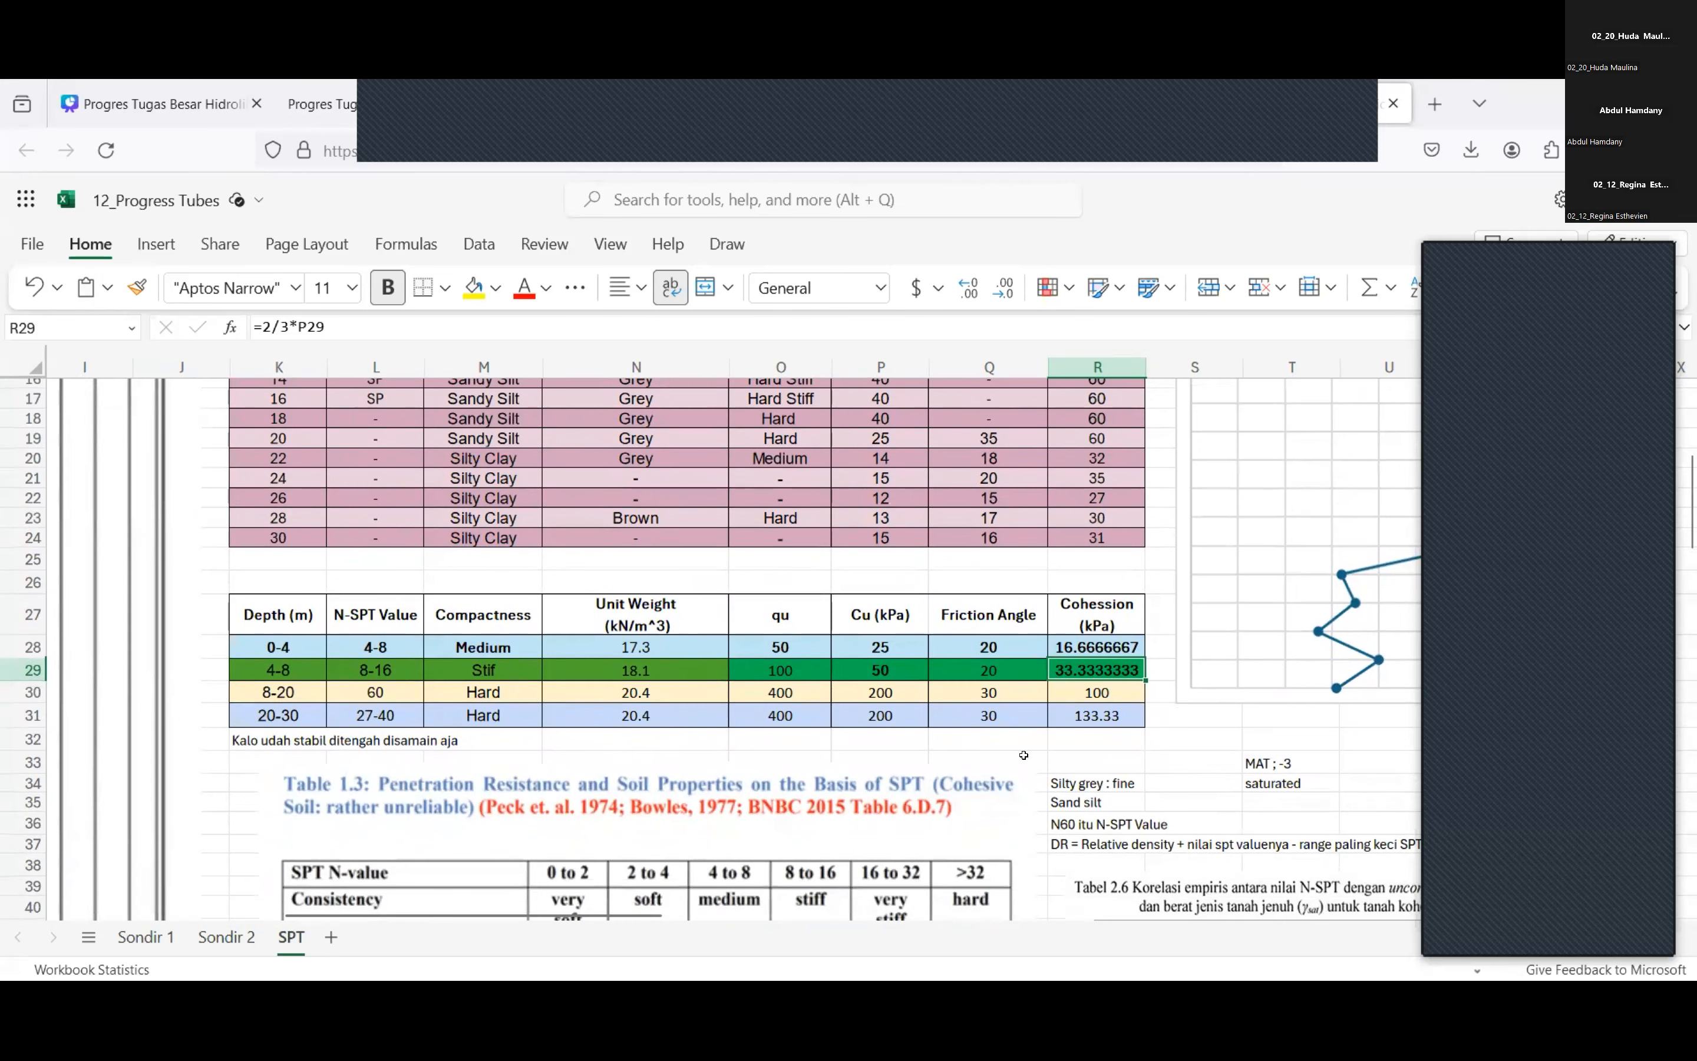
pyautogui.scroll(-2, 1019, 755)
pyautogui.hscroll(2, 1019, 755)
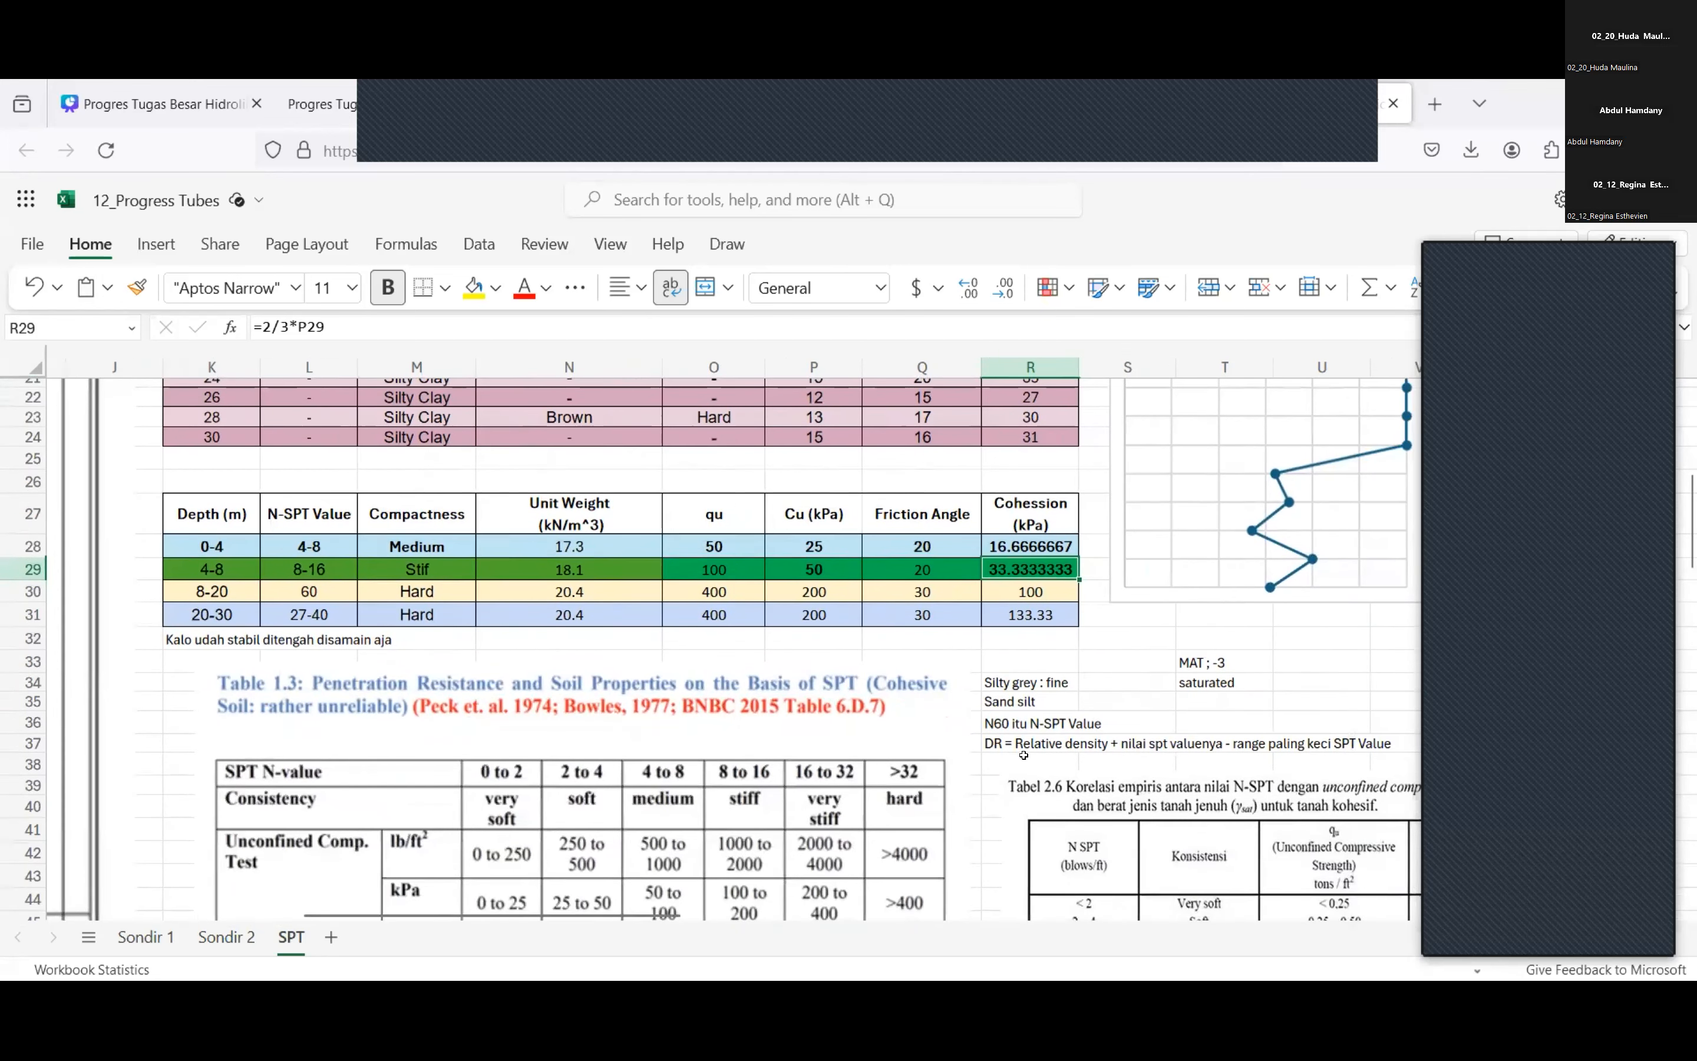
# Clear the cohesion formula of the 4-8 m layer in the soil parameter table.
pyautogui.scroll(-1, 1024, 755)
pyautogui.scroll(1, 1025, 755)
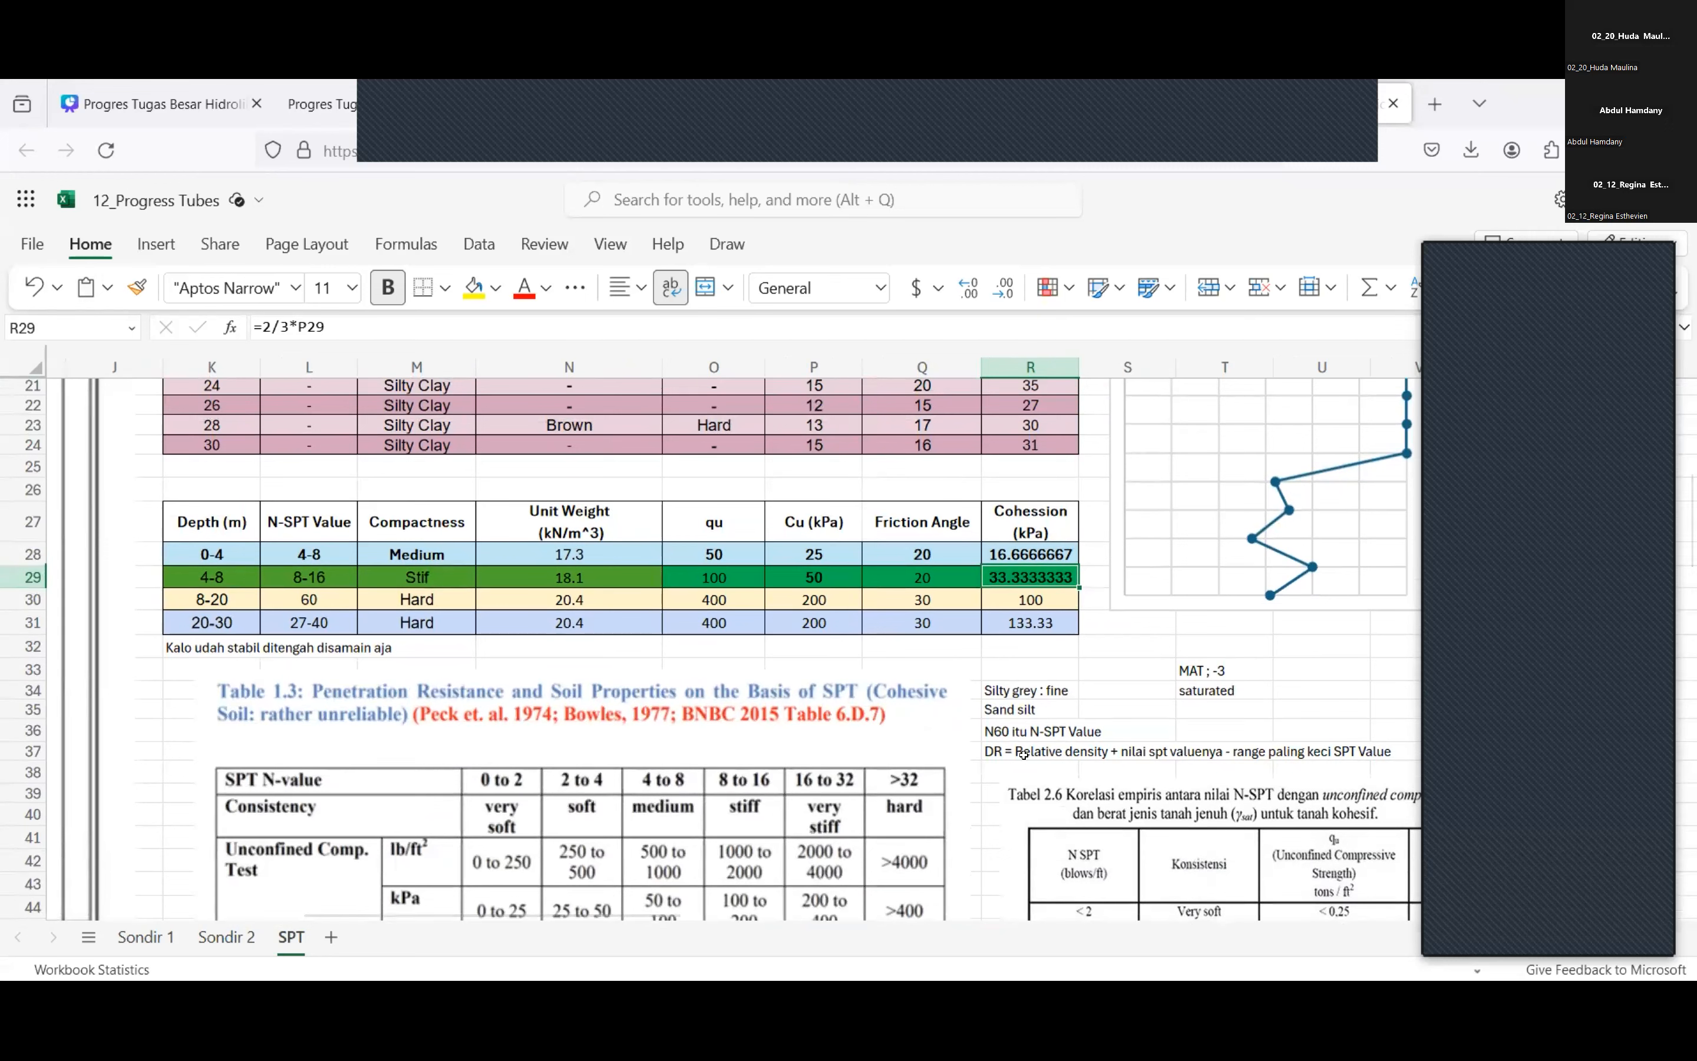
pyautogui.press('BackSpace')
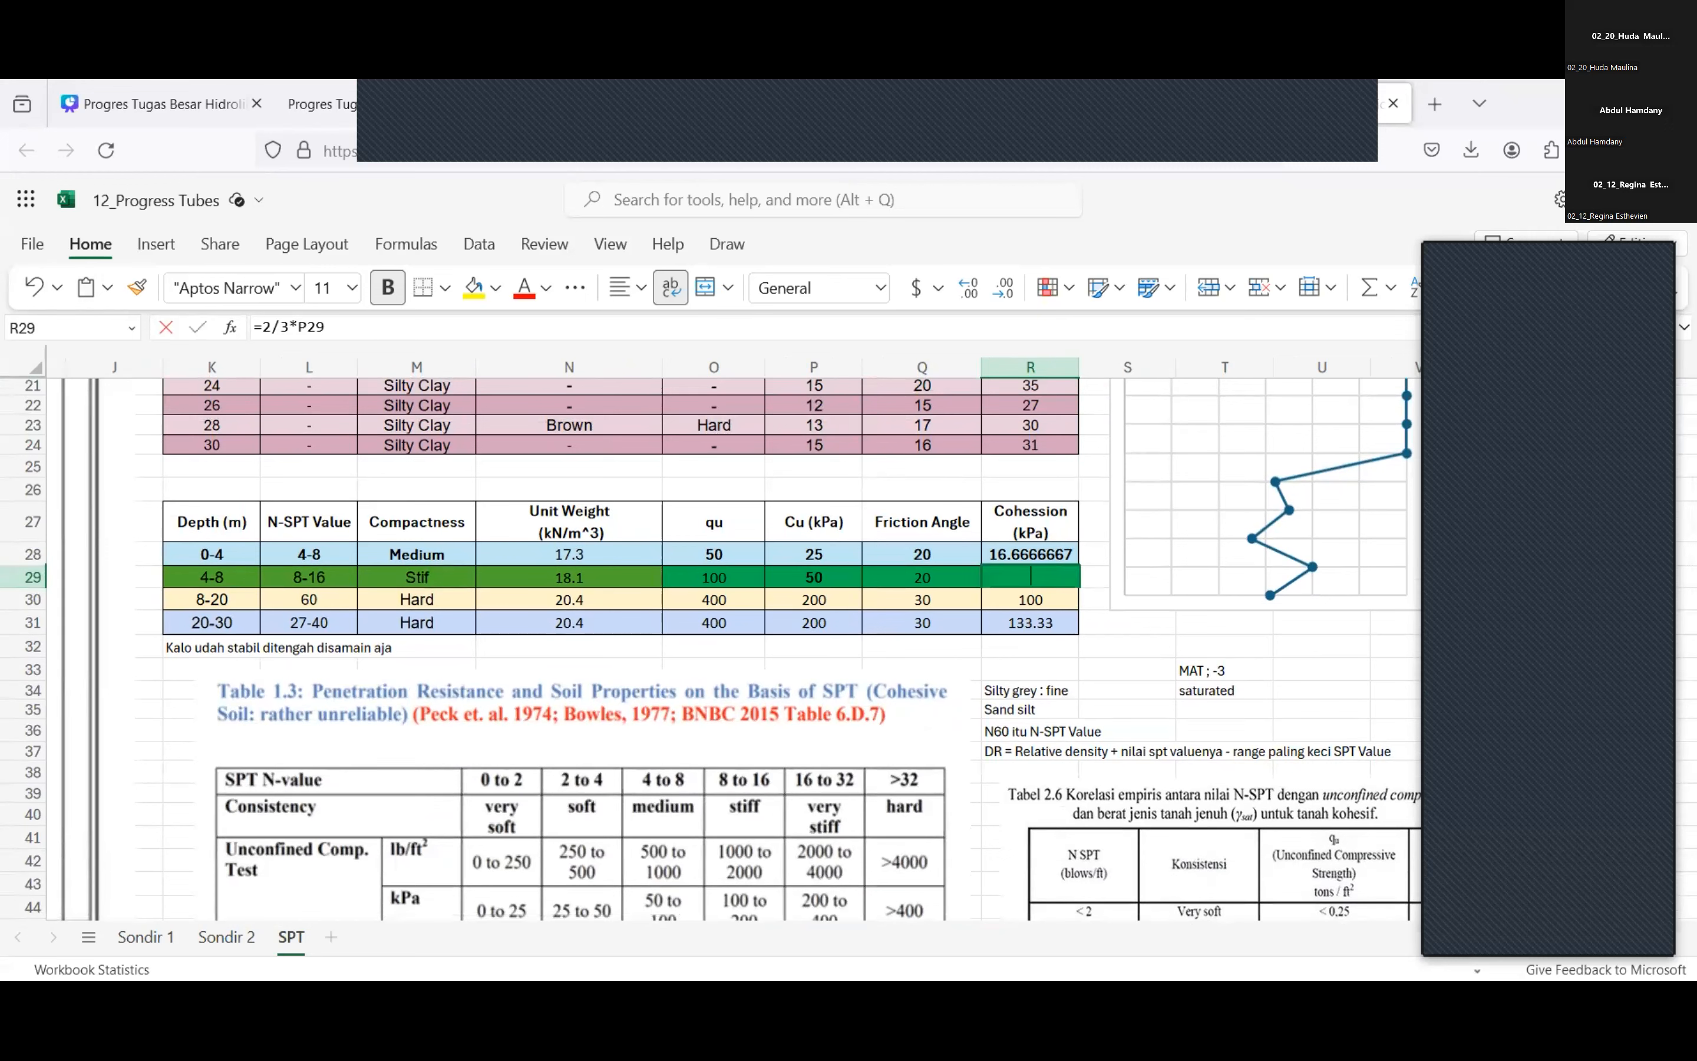
pyautogui.press('Tab')
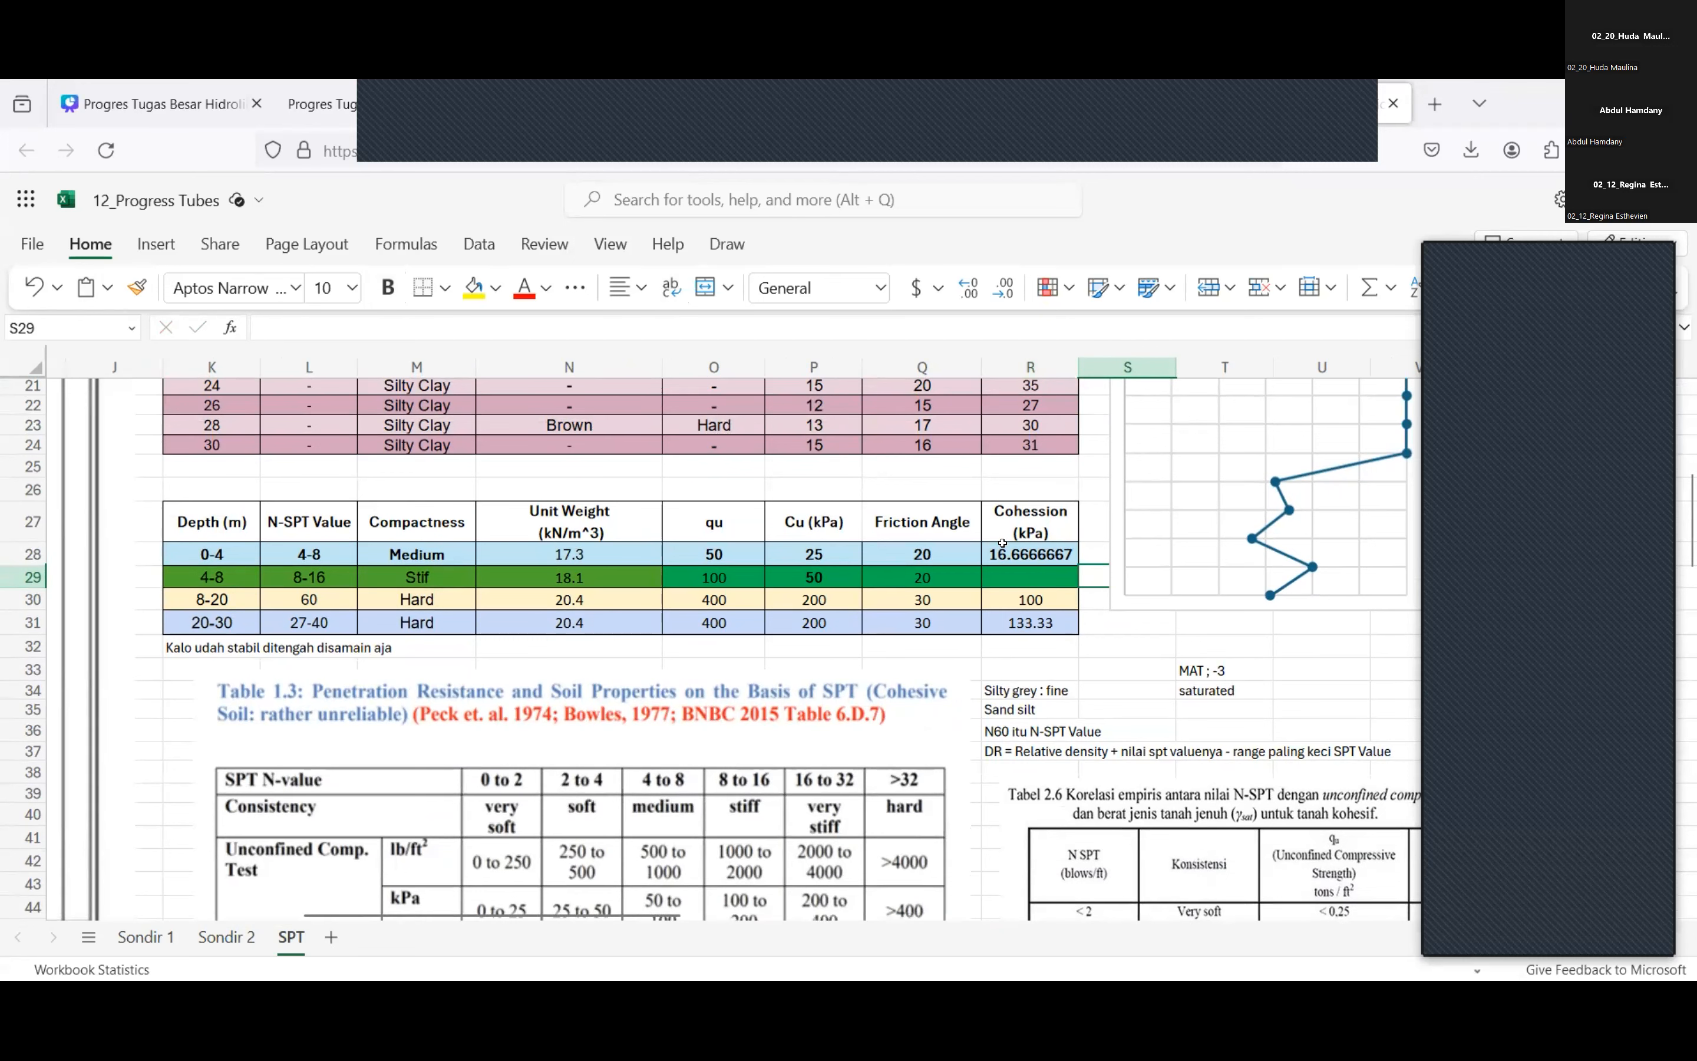
pyautogui.scroll(1, 561, 702)
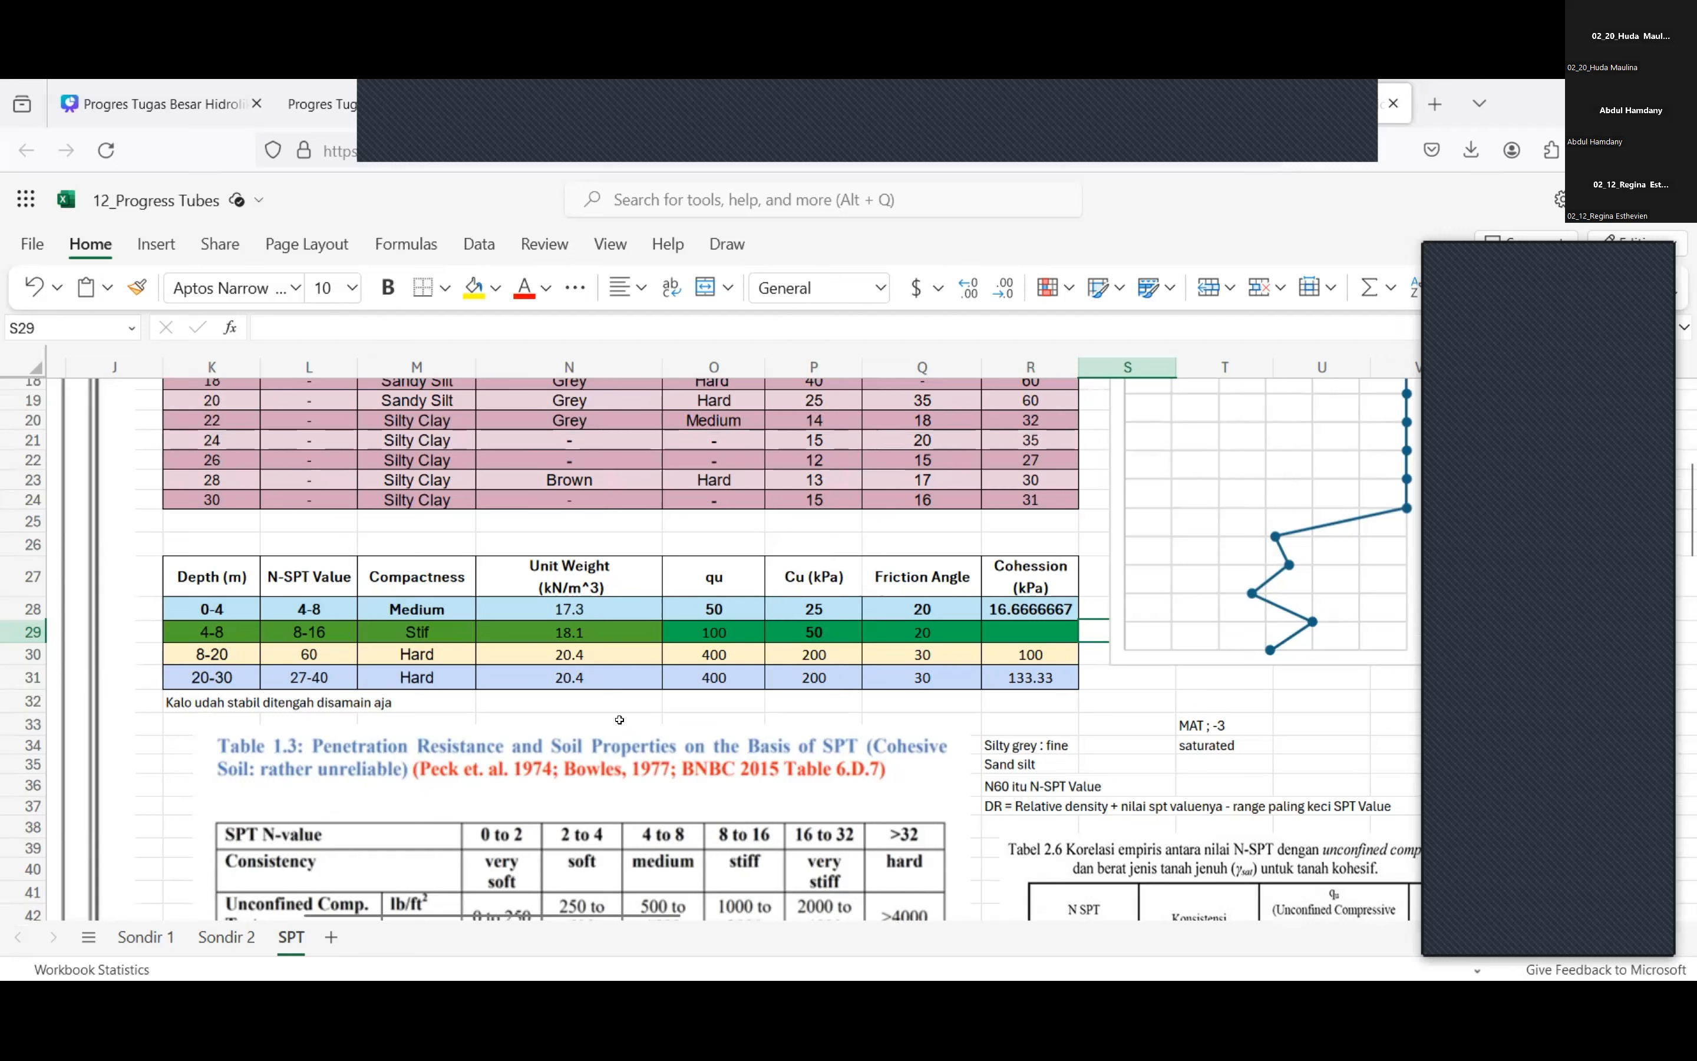
pyautogui.click(798, 536)
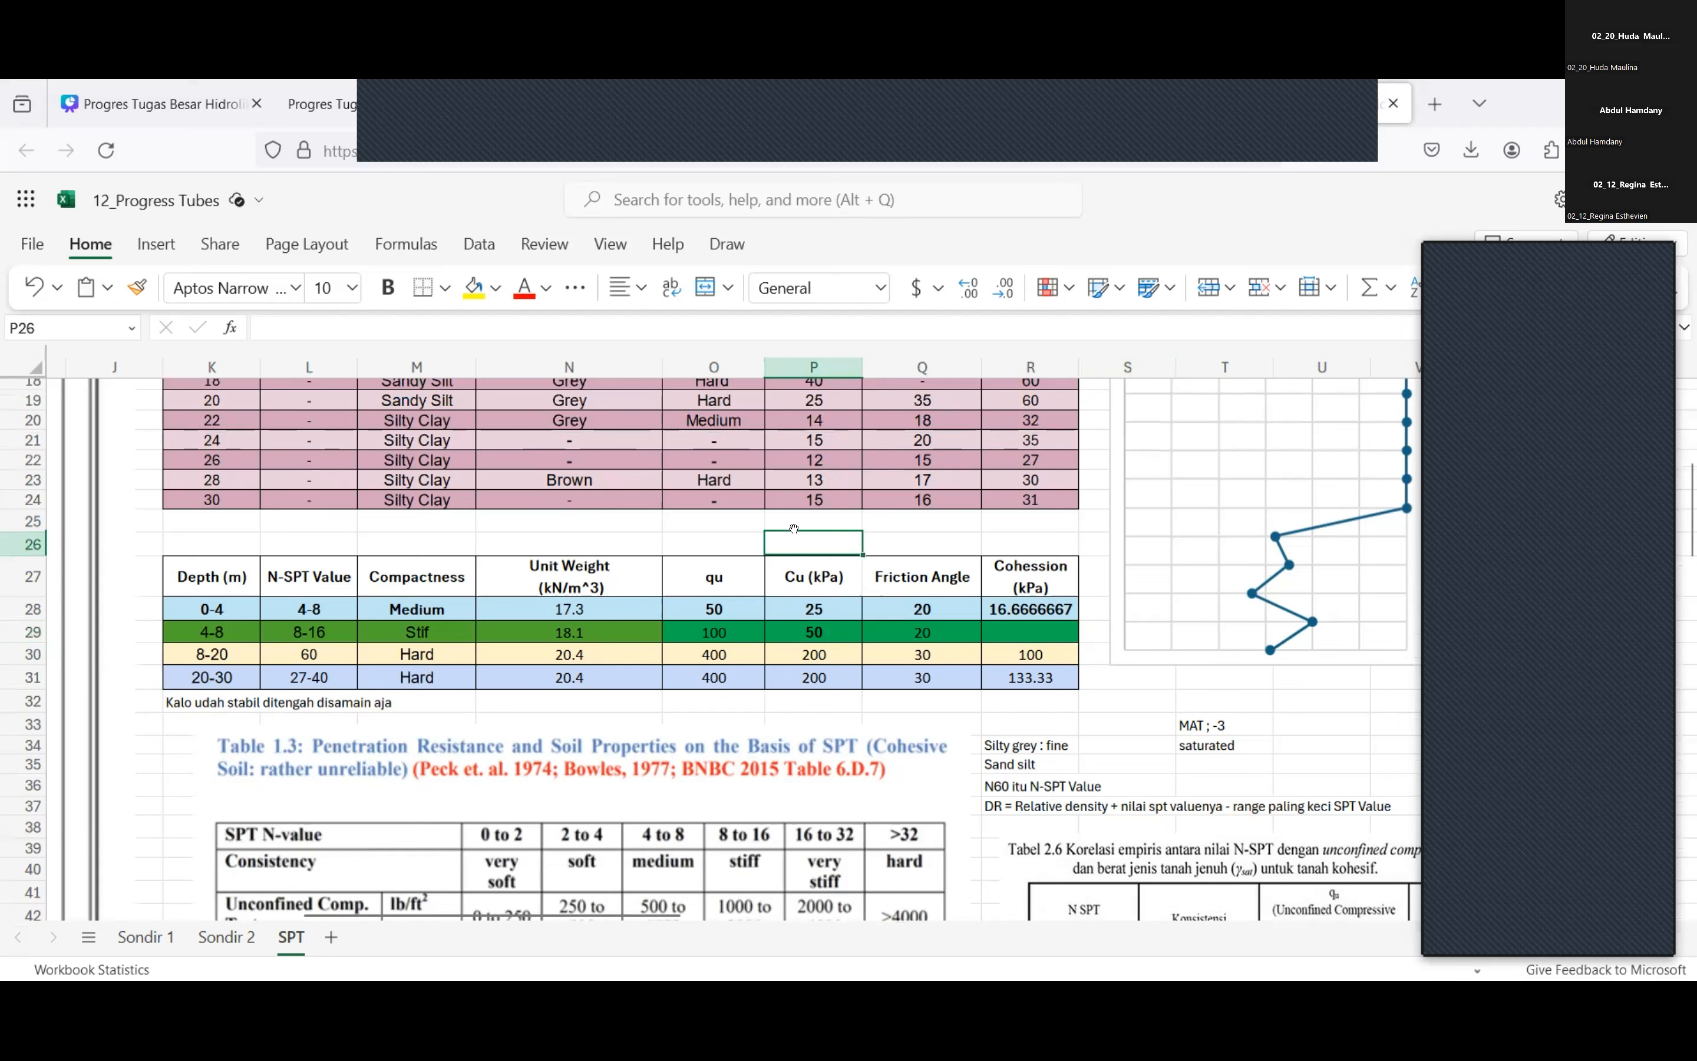
pyautogui.click(715, 515)
pyautogui.click(830, 517)
pyautogui.moveTo(745, 538); pyautogui.dragTo(897, 544)
pyautogui.click(828, 524)
pyautogui.click(897, 544)
pyautogui.press('Left')
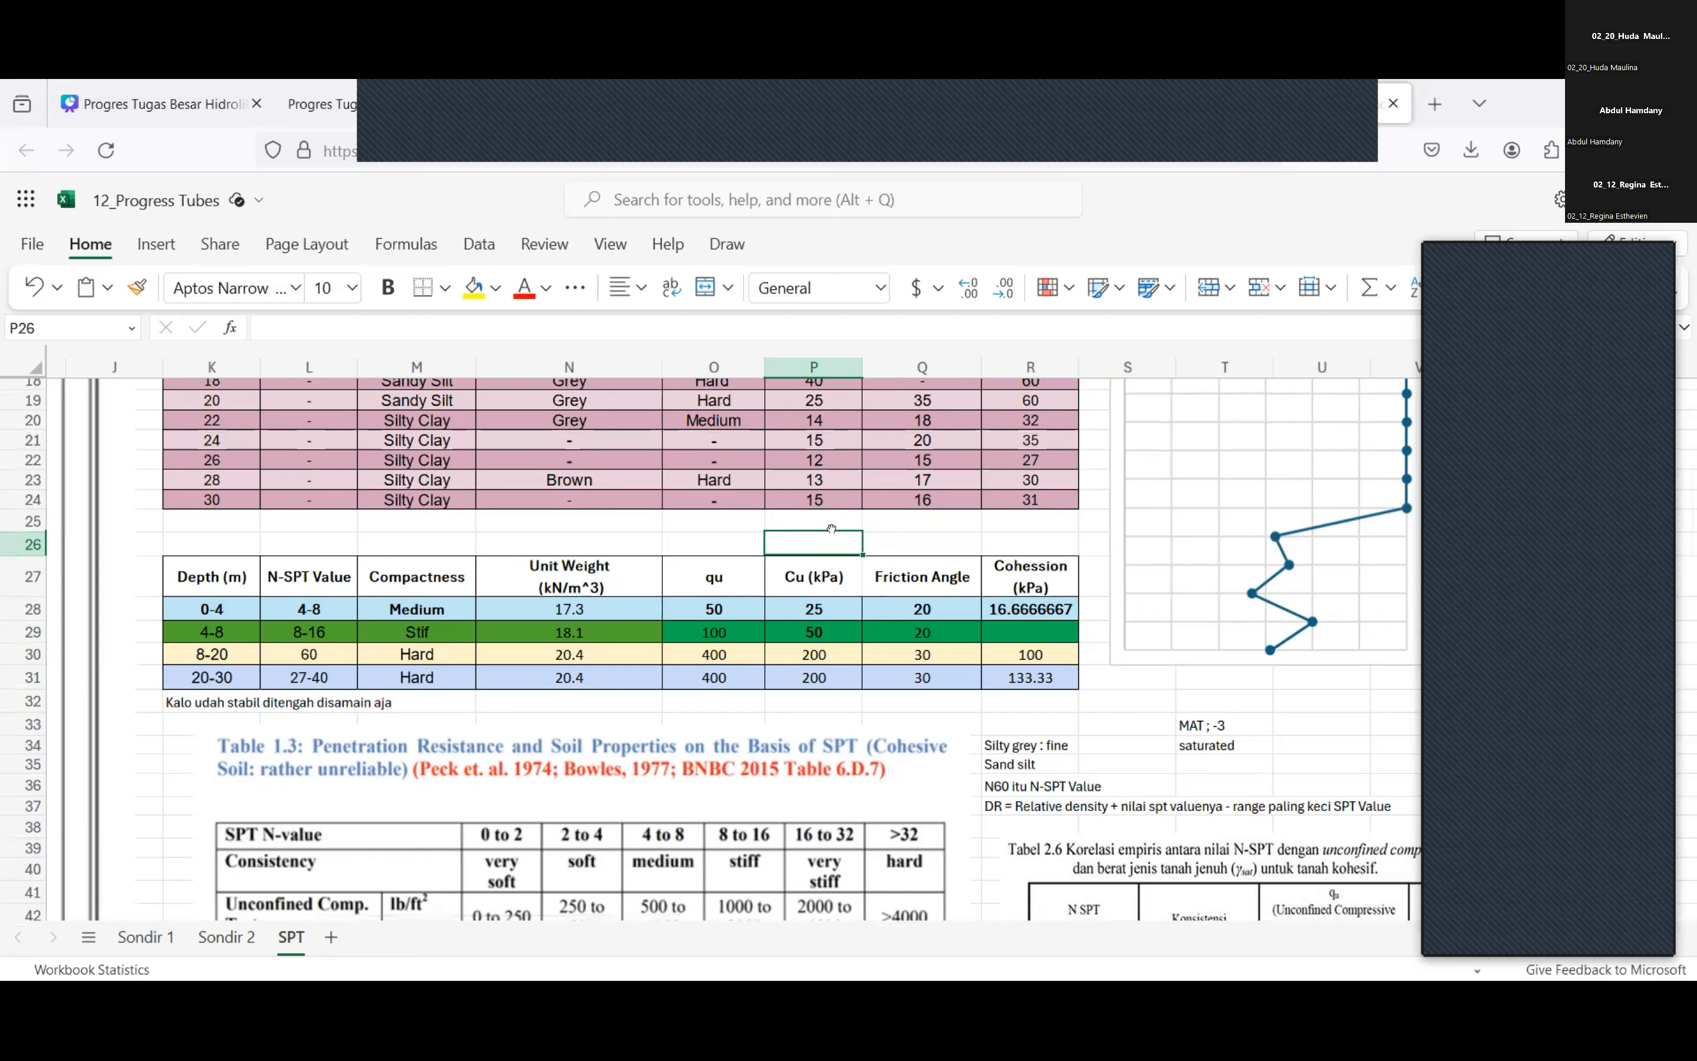
pyautogui.click(911, 538)
pyautogui.click(829, 499)
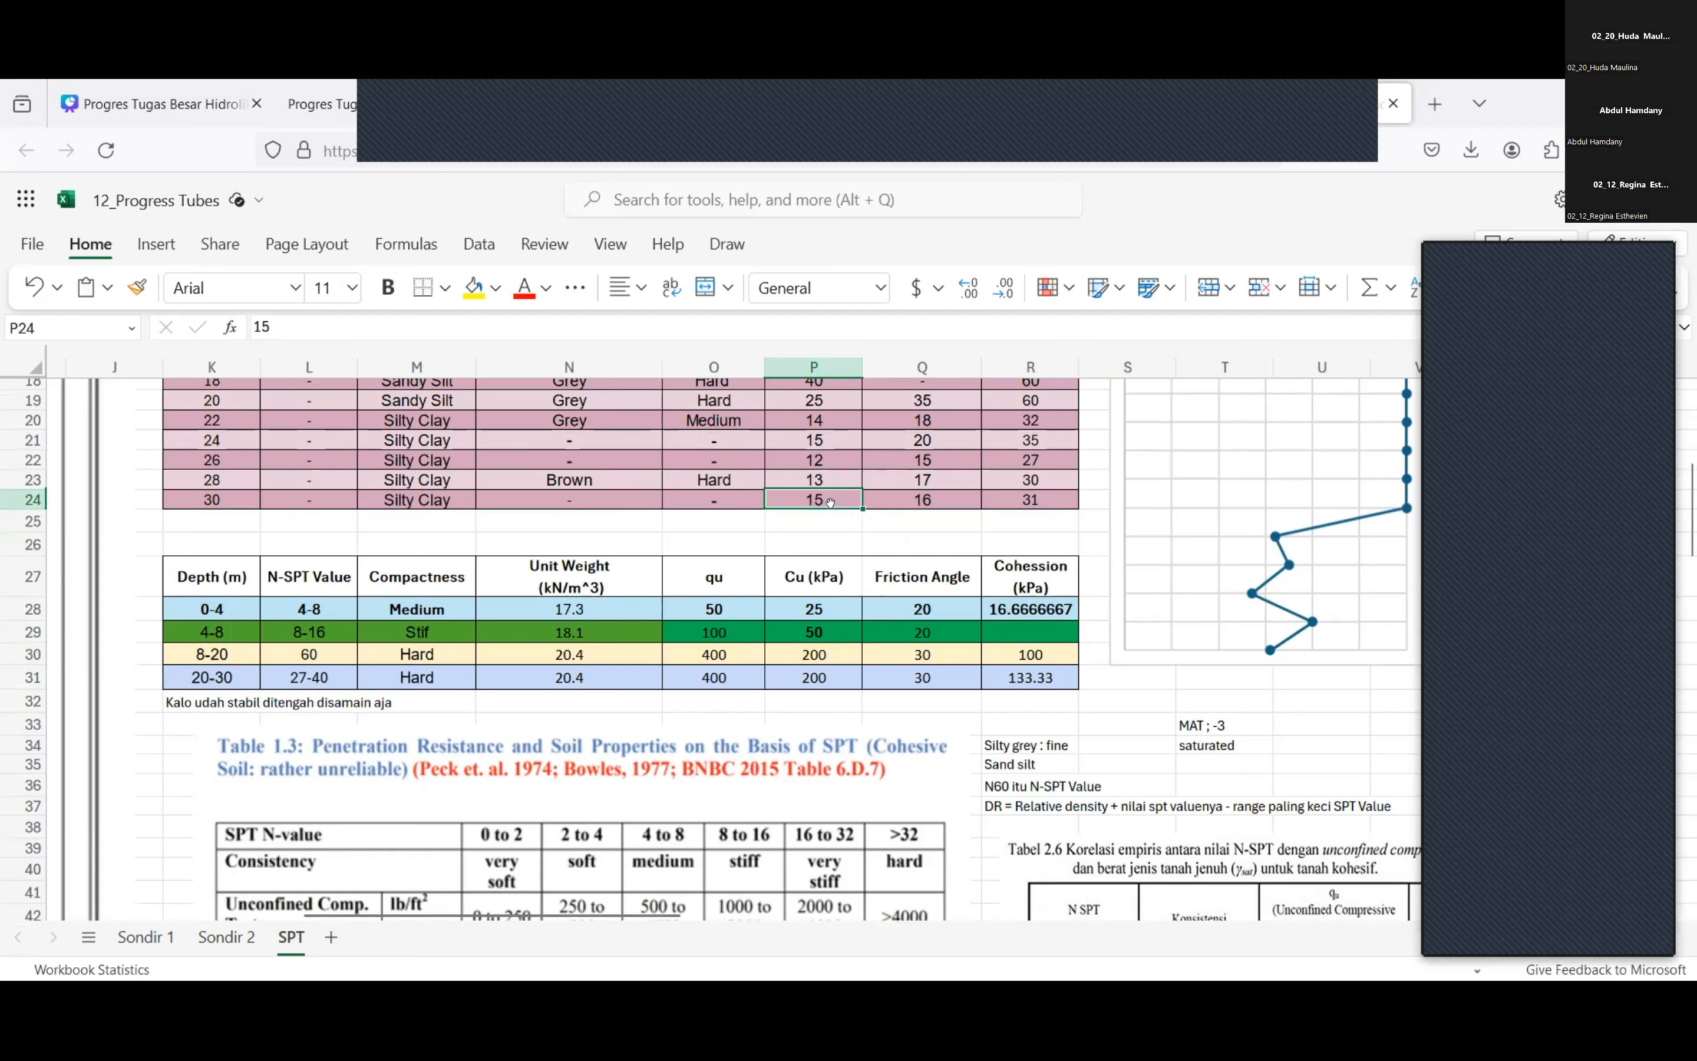
pyautogui.click(830, 511)
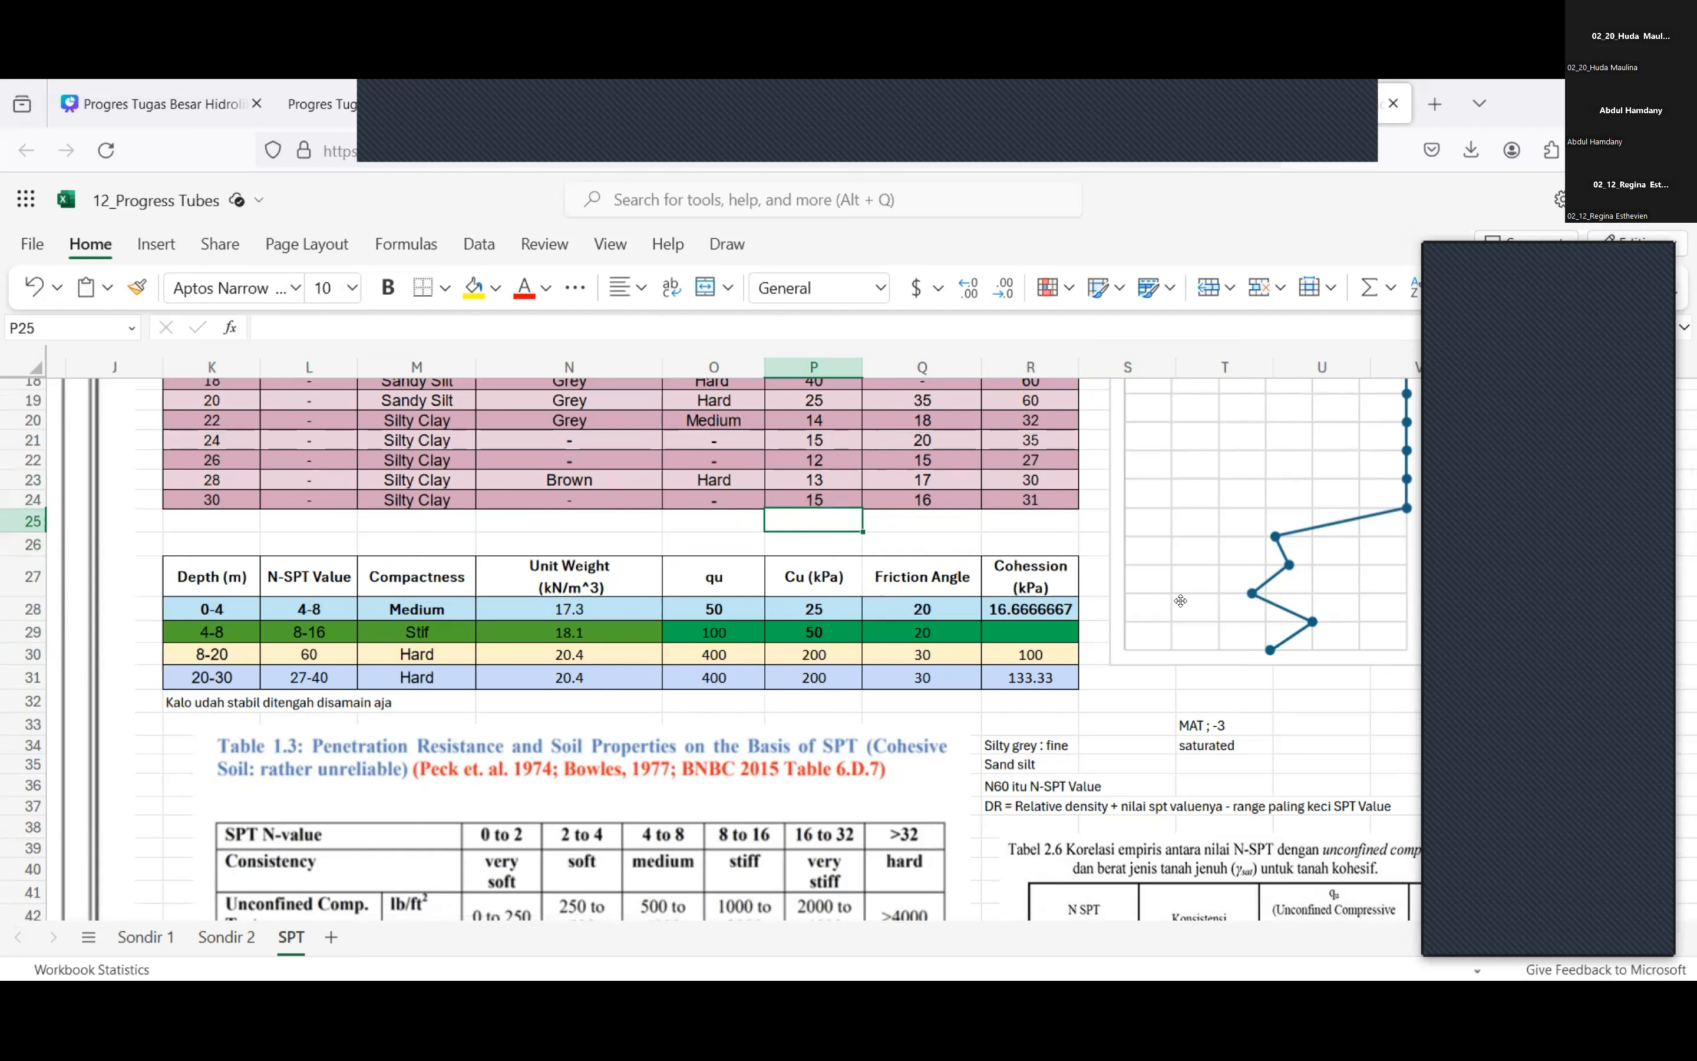
pyautogui.click(796, 545)
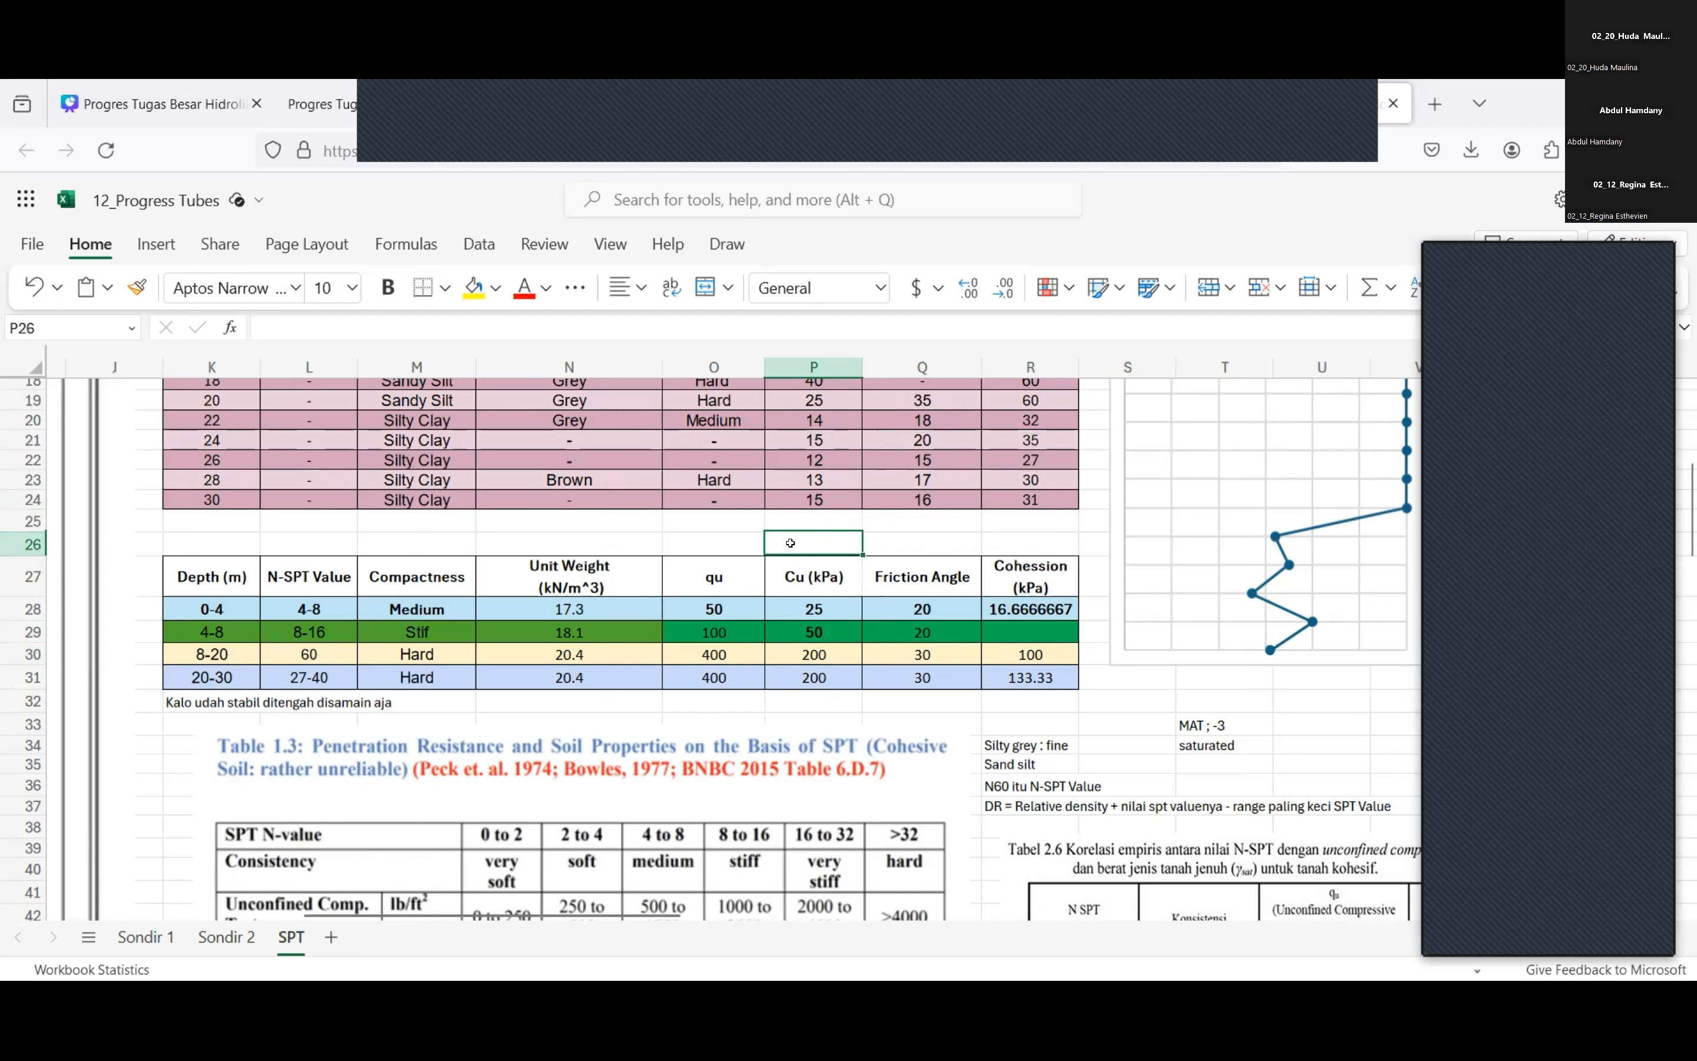
pyautogui.click(743, 527)
pyautogui.moveTo(743, 538); pyautogui.dragTo(787, 508)
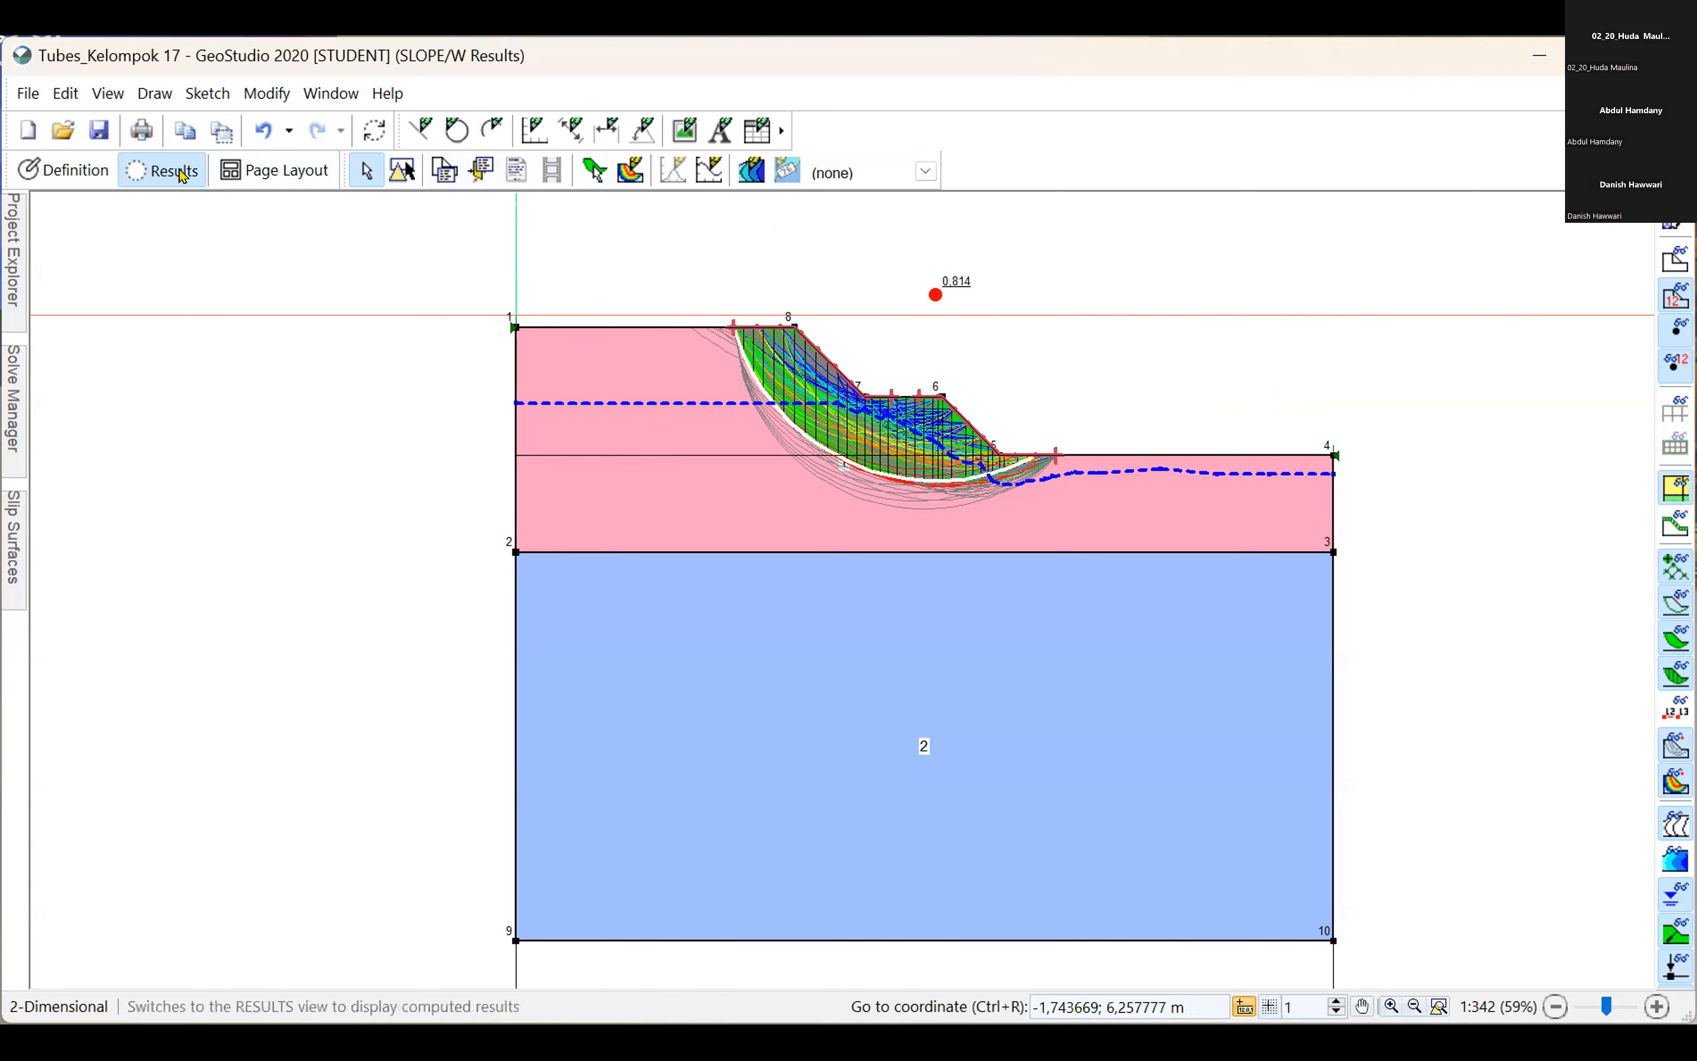
# In GeoStudio, set the friction angle Phi of material Lapisan 1 to 5° in the slope's definition.
pyautogui.click(66, 170)
pyautogui.click(696, 176)
pyautogui.click(1403, 303)
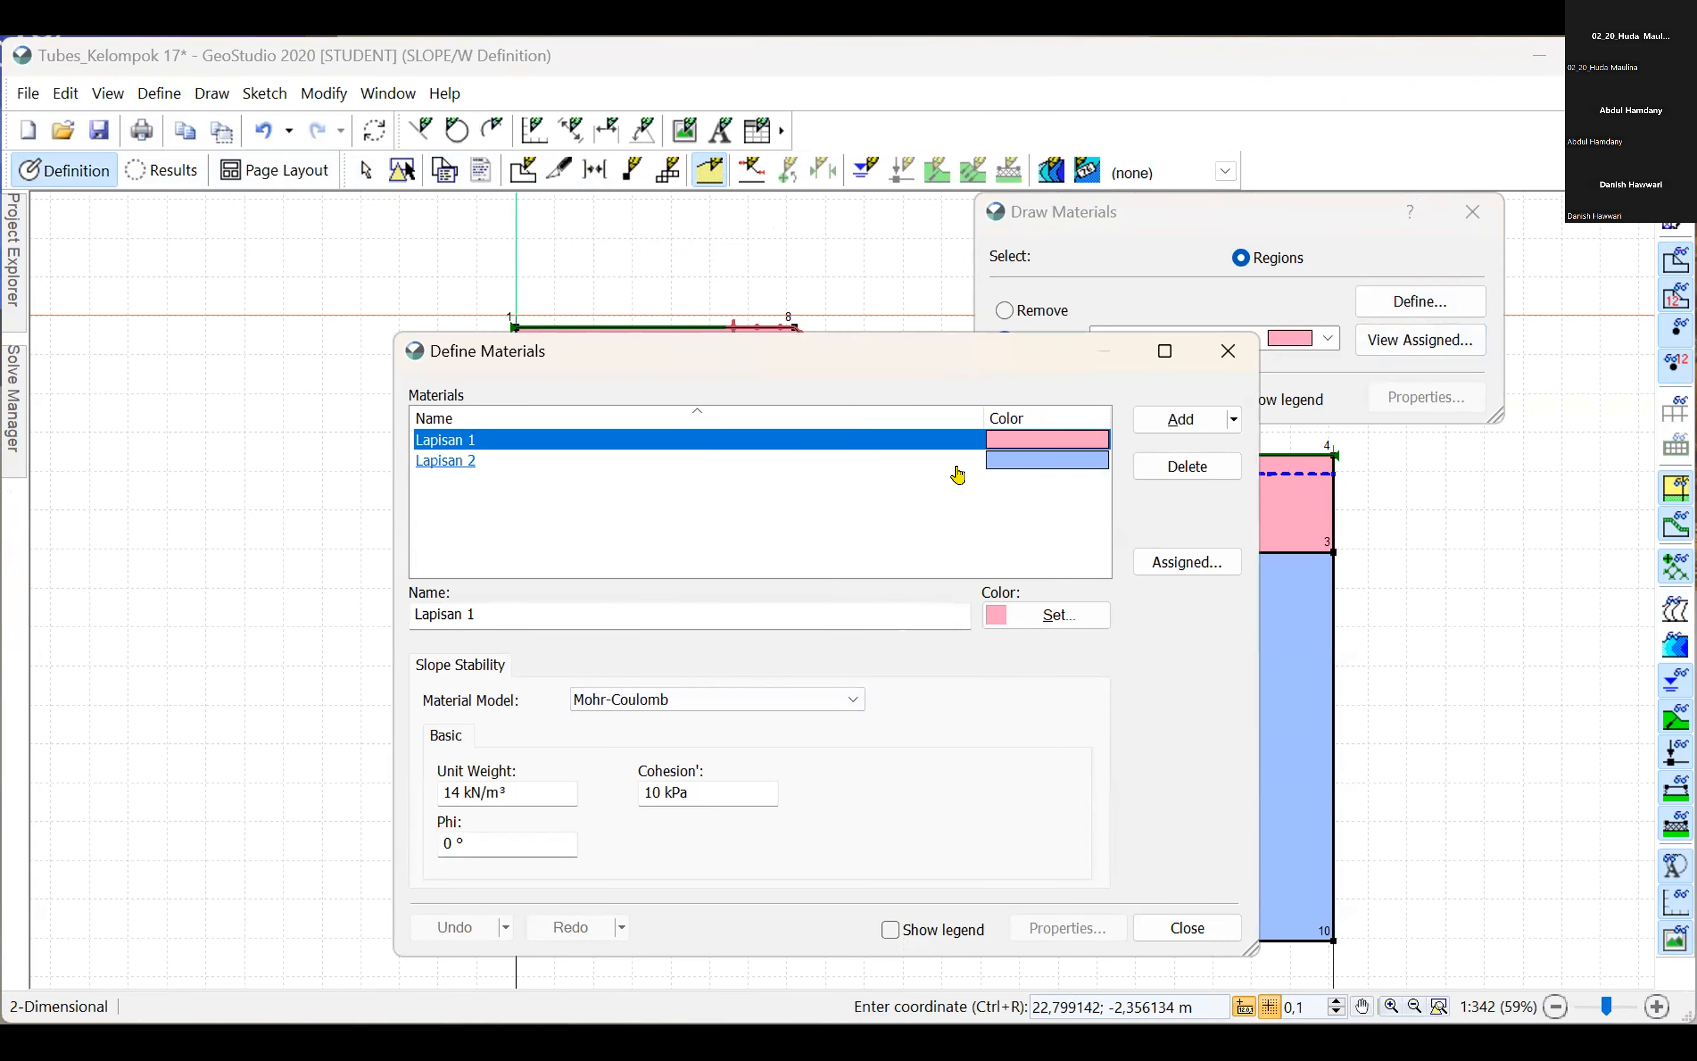
pyautogui.click(445, 839)
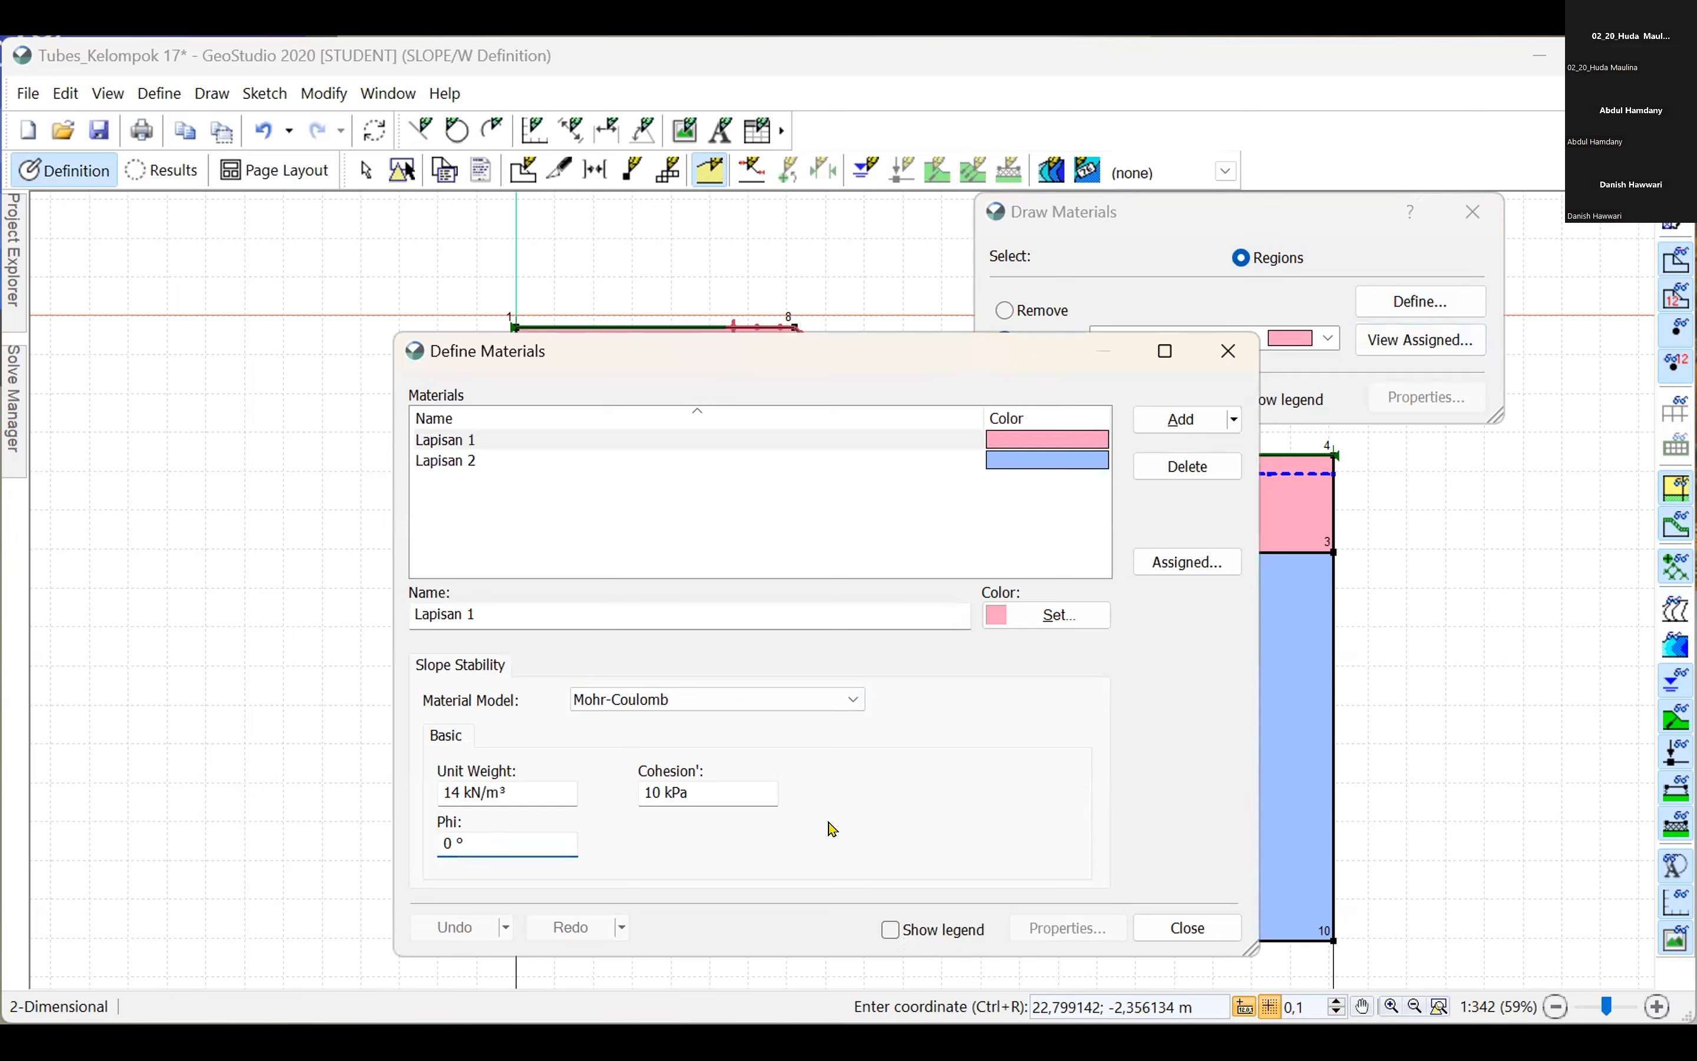
pyautogui.press('Left')
pyautogui.press('BackSpace')
pyautogui.write('5')
pyautogui.click(1177, 927)
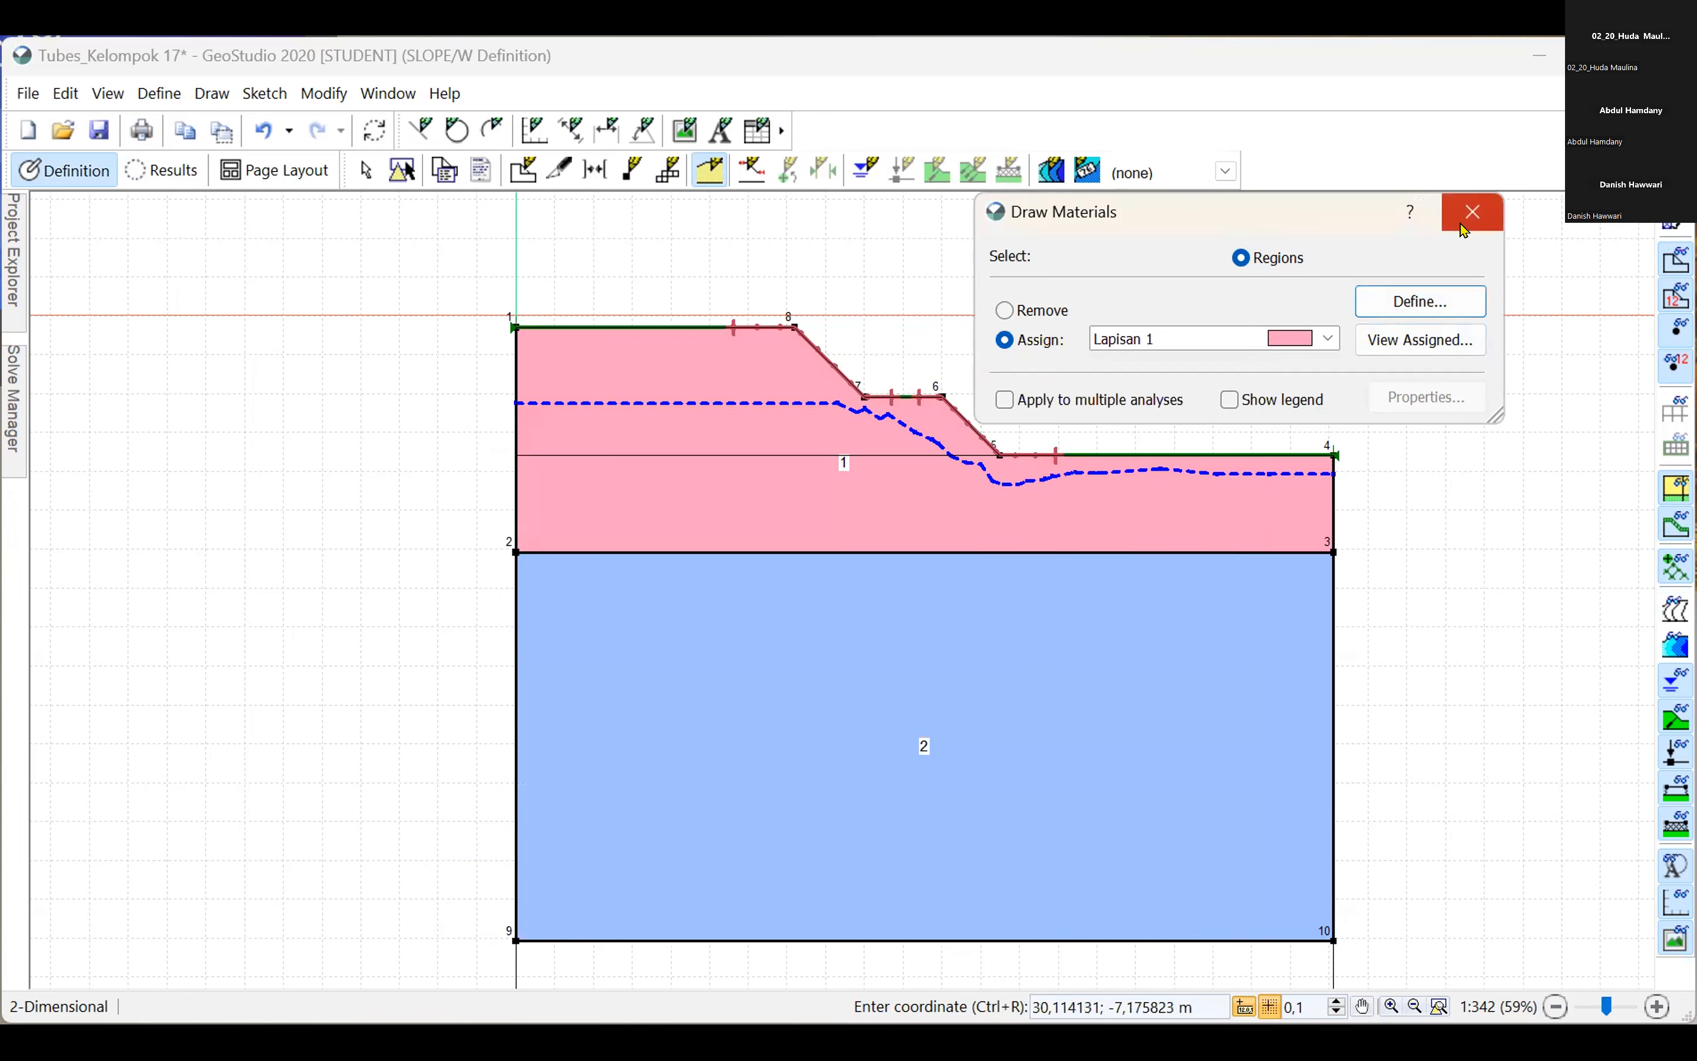
pyautogui.click(1462, 229)
# Solve the slope analysis with the changed friction angle and inspect the slip surfaces around the slope.
pyautogui.moveTo(20, 404)
pyautogui.click(84, 243)
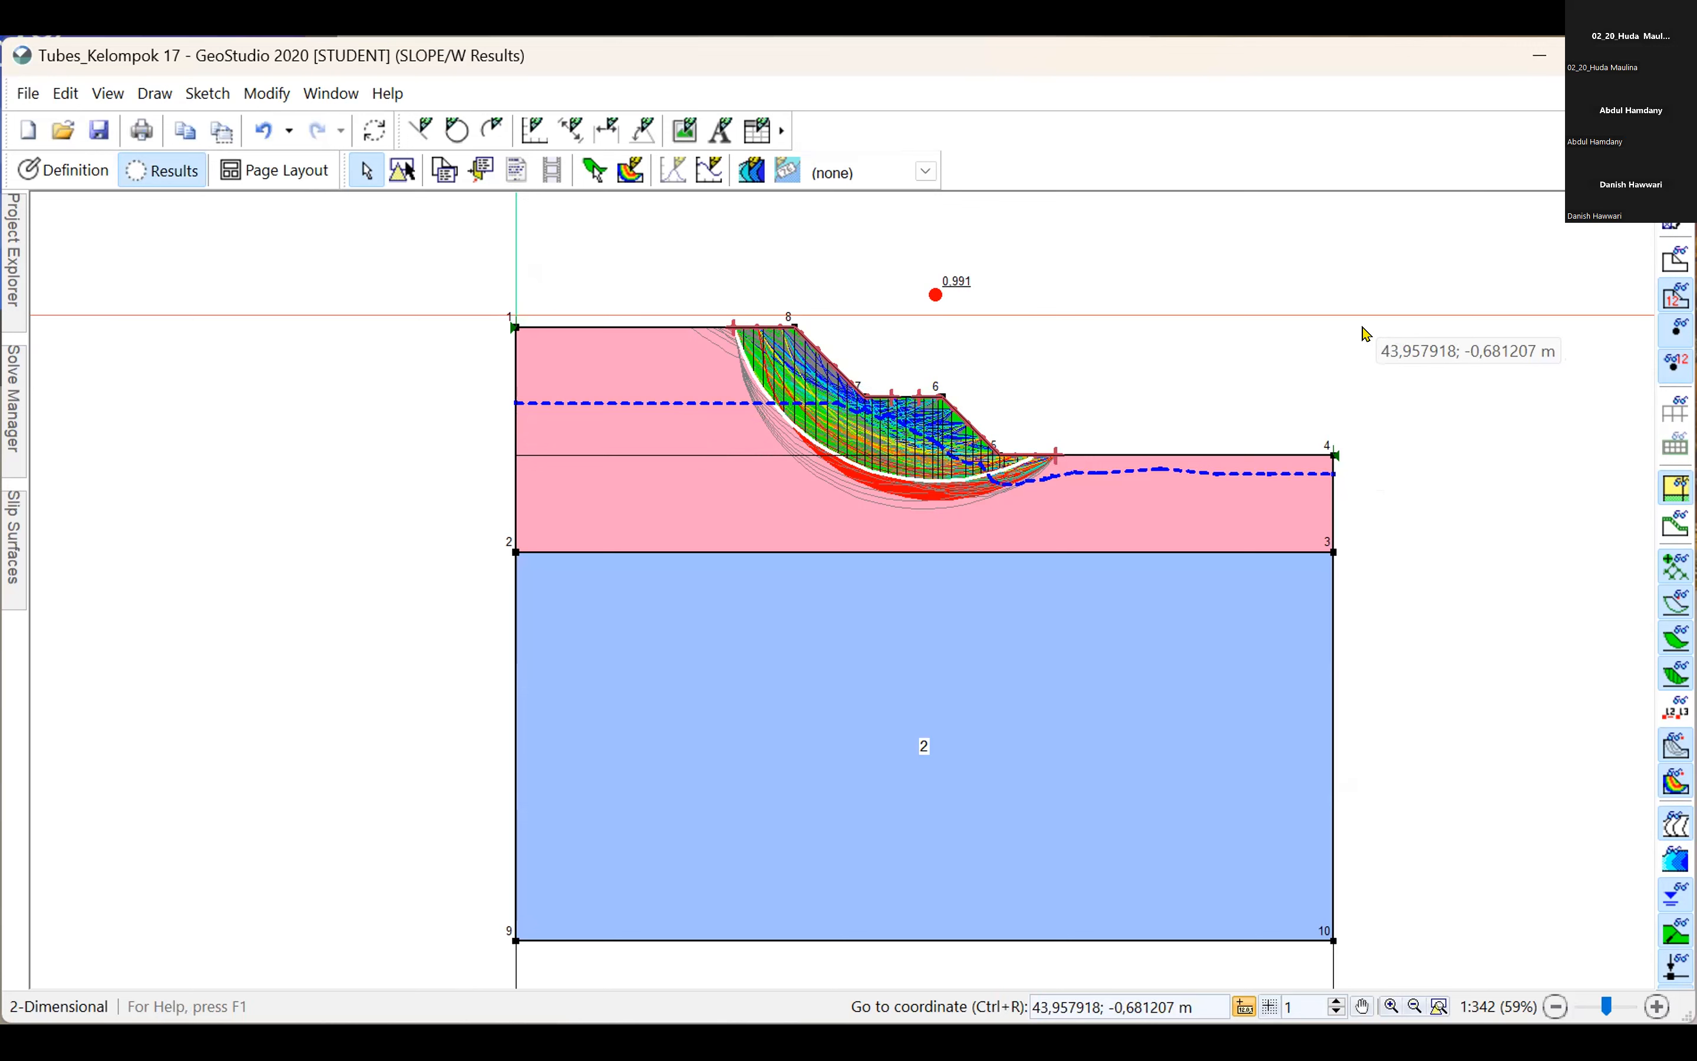
pyautogui.scroll(3, 736, 347)
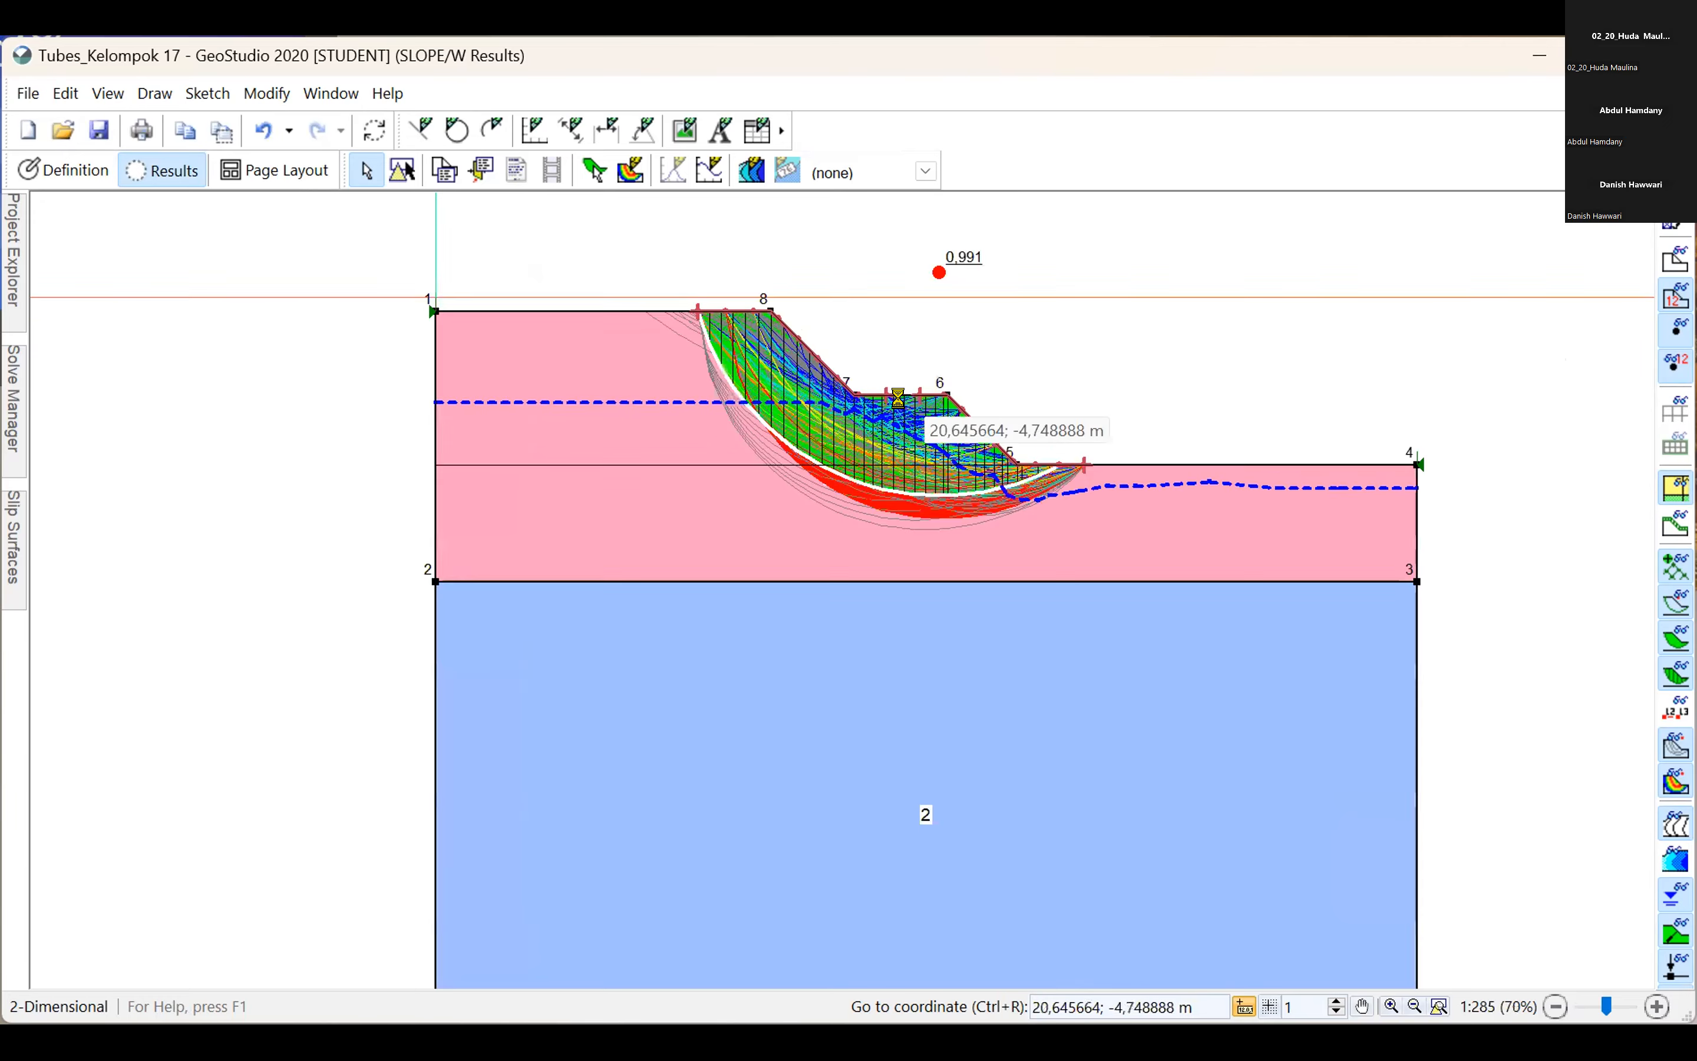
pyautogui.scroll(1, 720, 349)
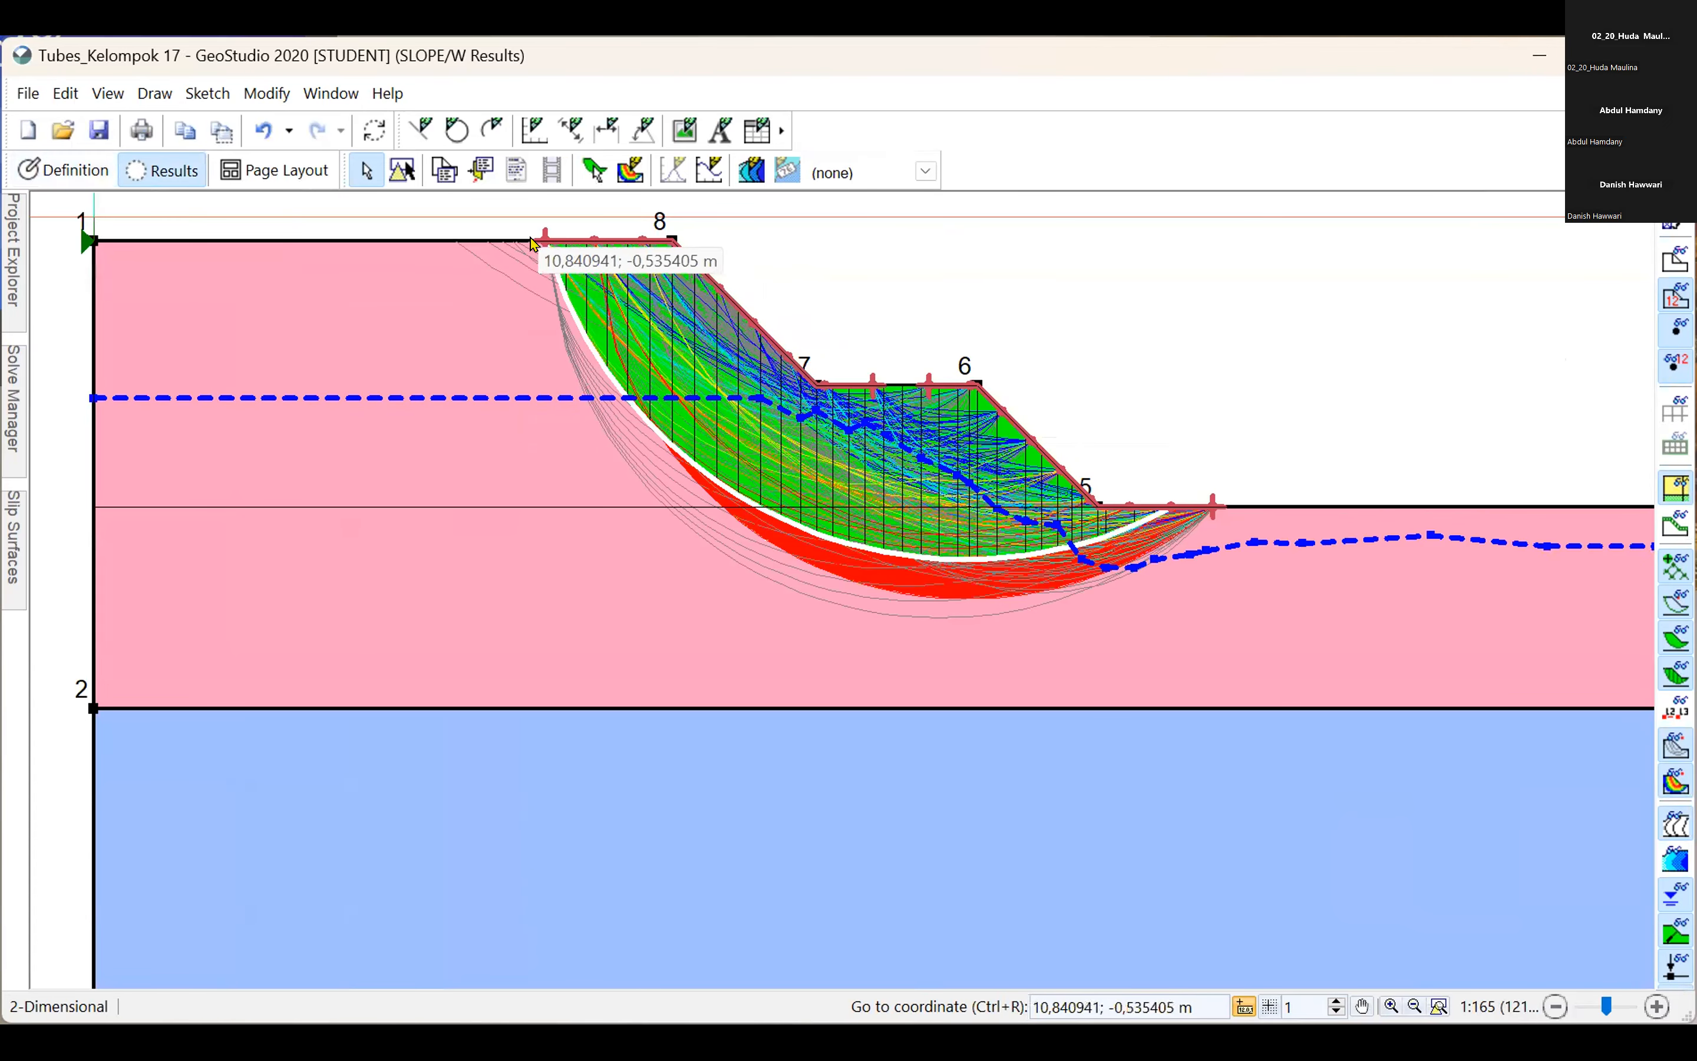
# Widen the slip surface ranges, moving the entry's left point to about X 7.5 m and the exit's right point to about X 31.8 m.
pyautogui.click(66, 170)
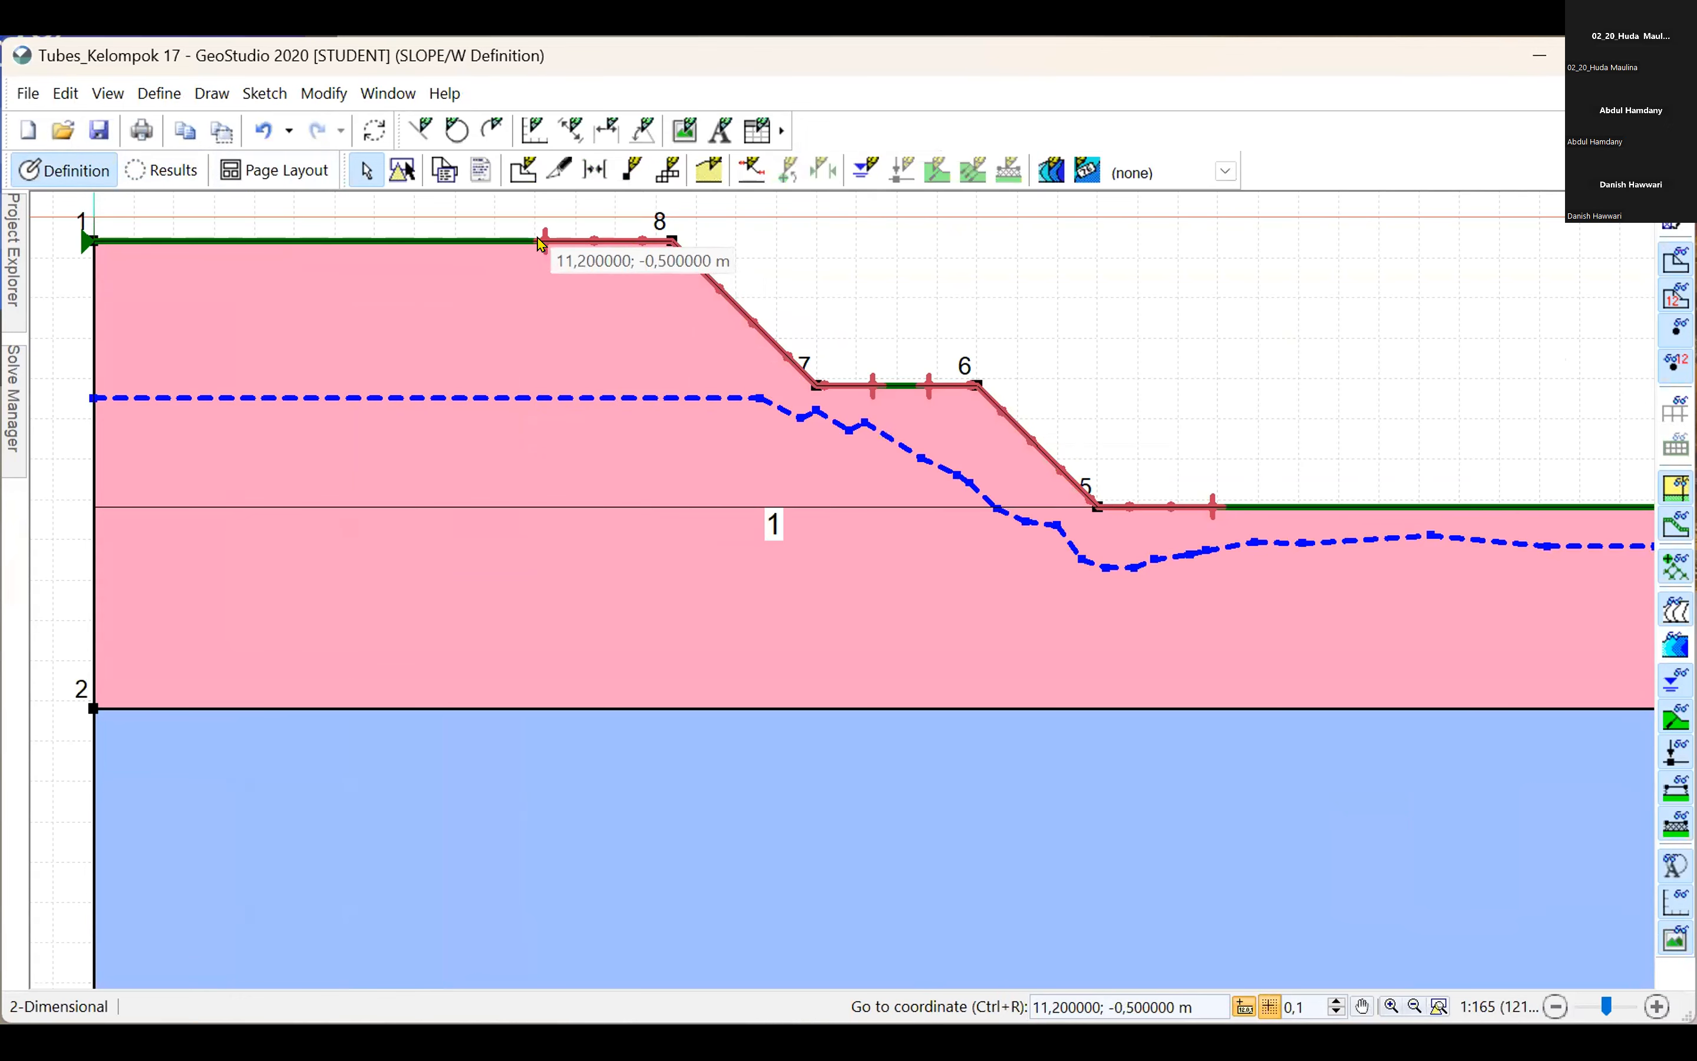
pyautogui.click(753, 174)
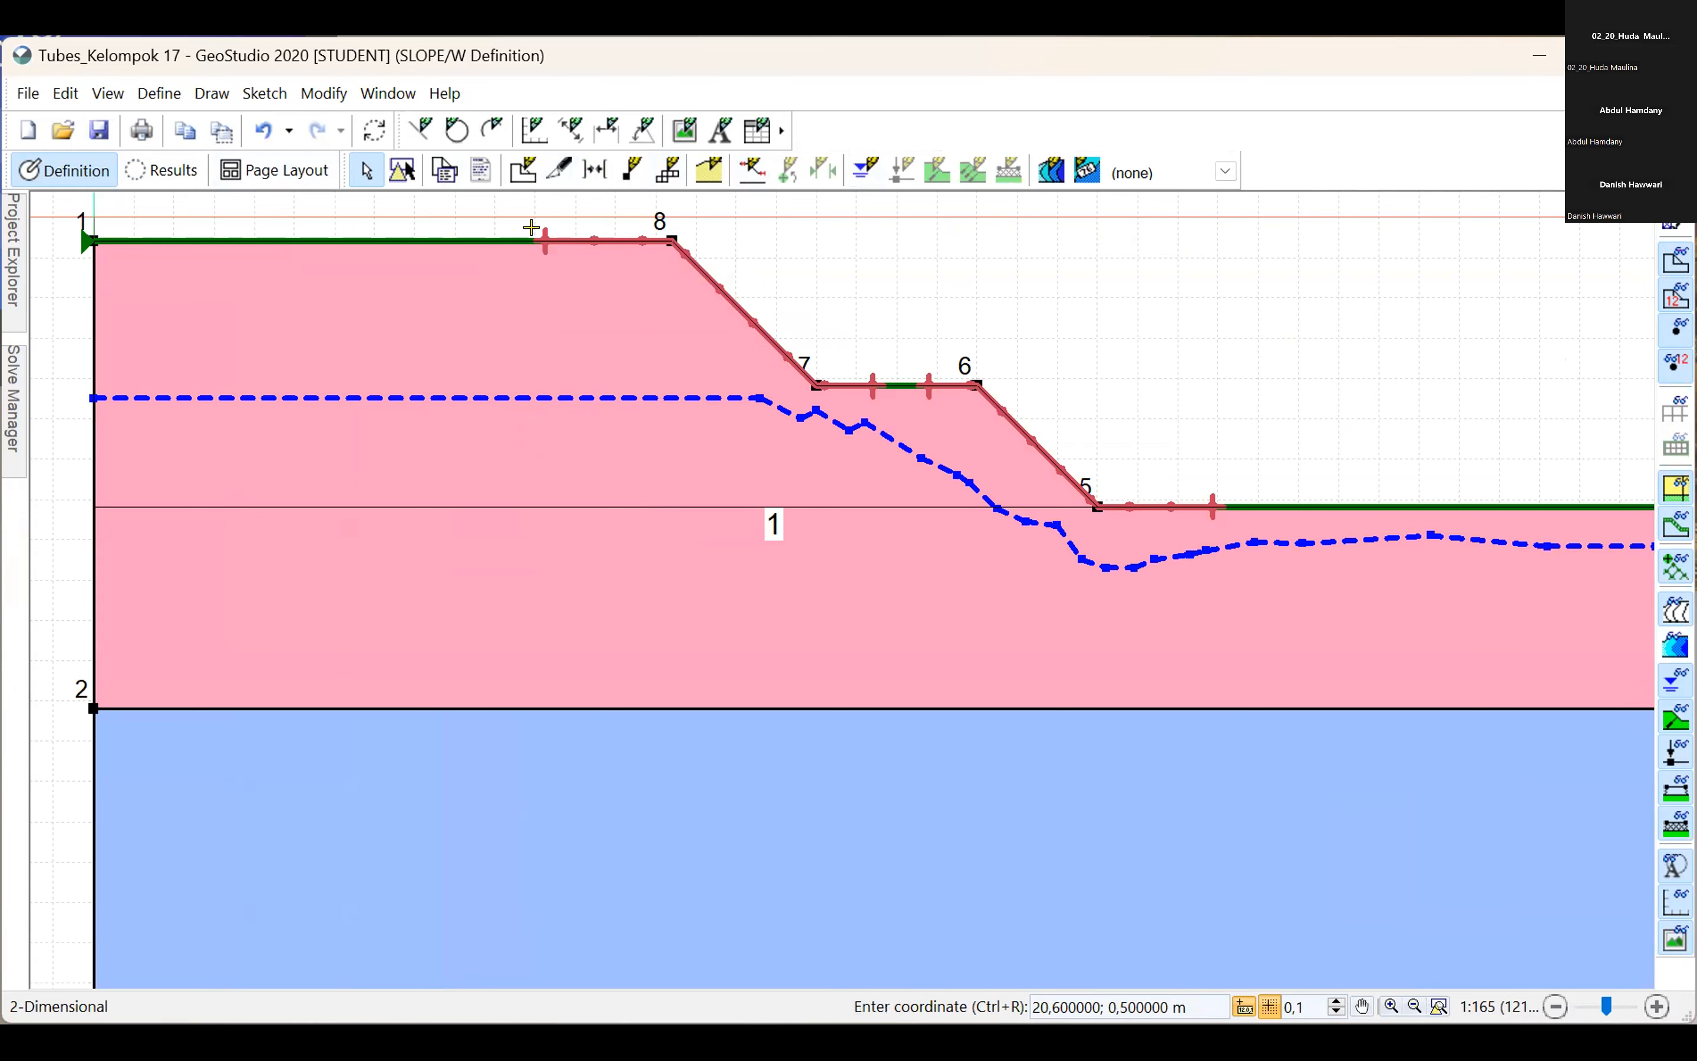
pyautogui.moveTo(531, 228); pyautogui.dragTo(385, 239)
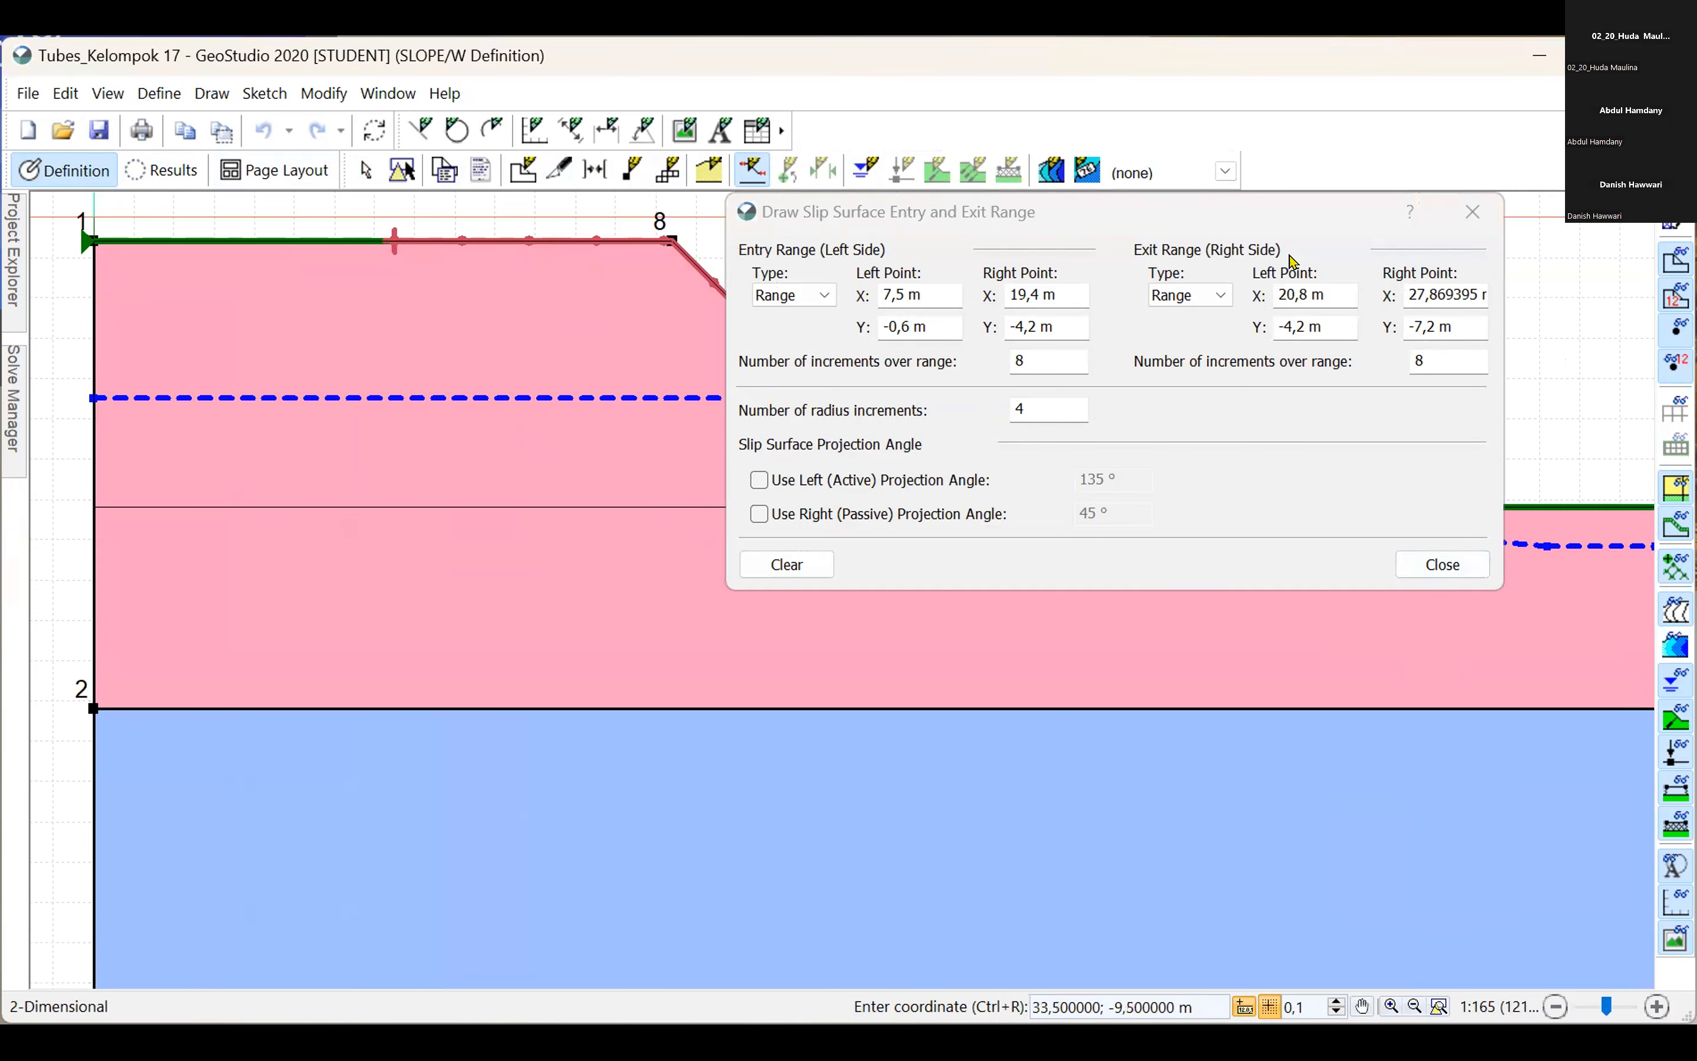
pyautogui.moveTo(1200, 498); pyautogui.dragTo(1371, 505)
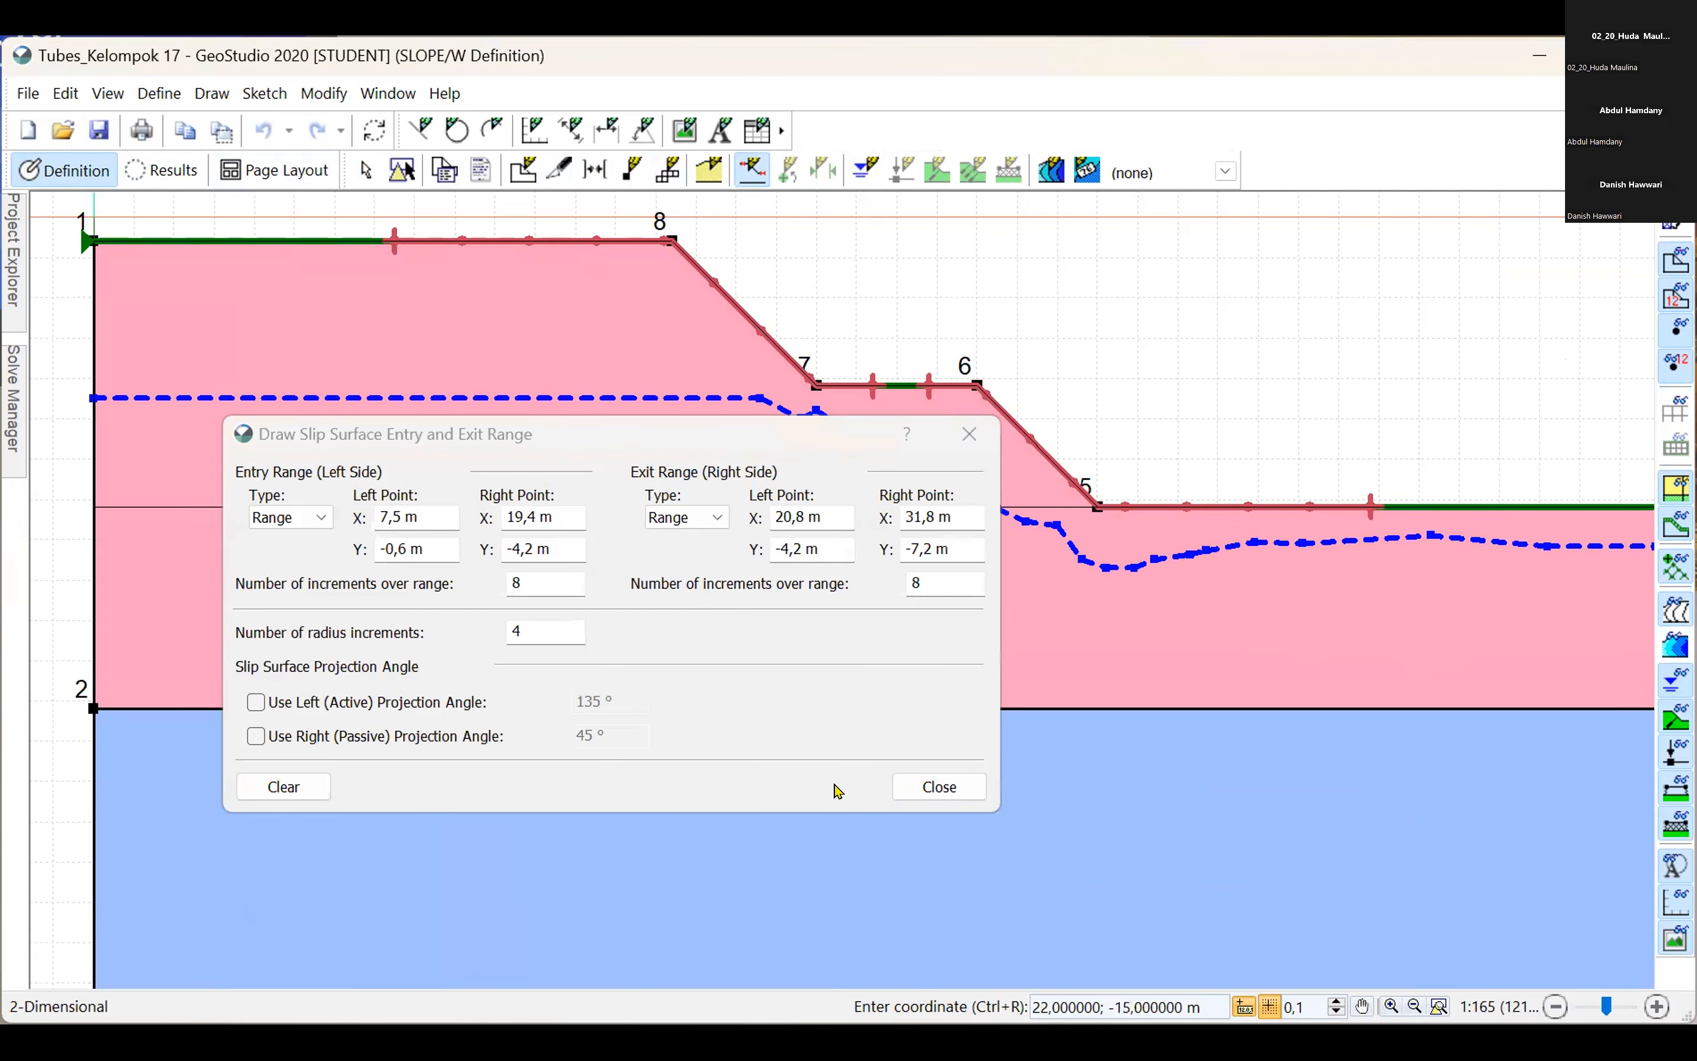
pyautogui.click(904, 786)
# Re-solve the analysis with the widened entry and exit ranges and view the whole slope's results.
pyautogui.click(13, 397)
pyautogui.click(93, 243)
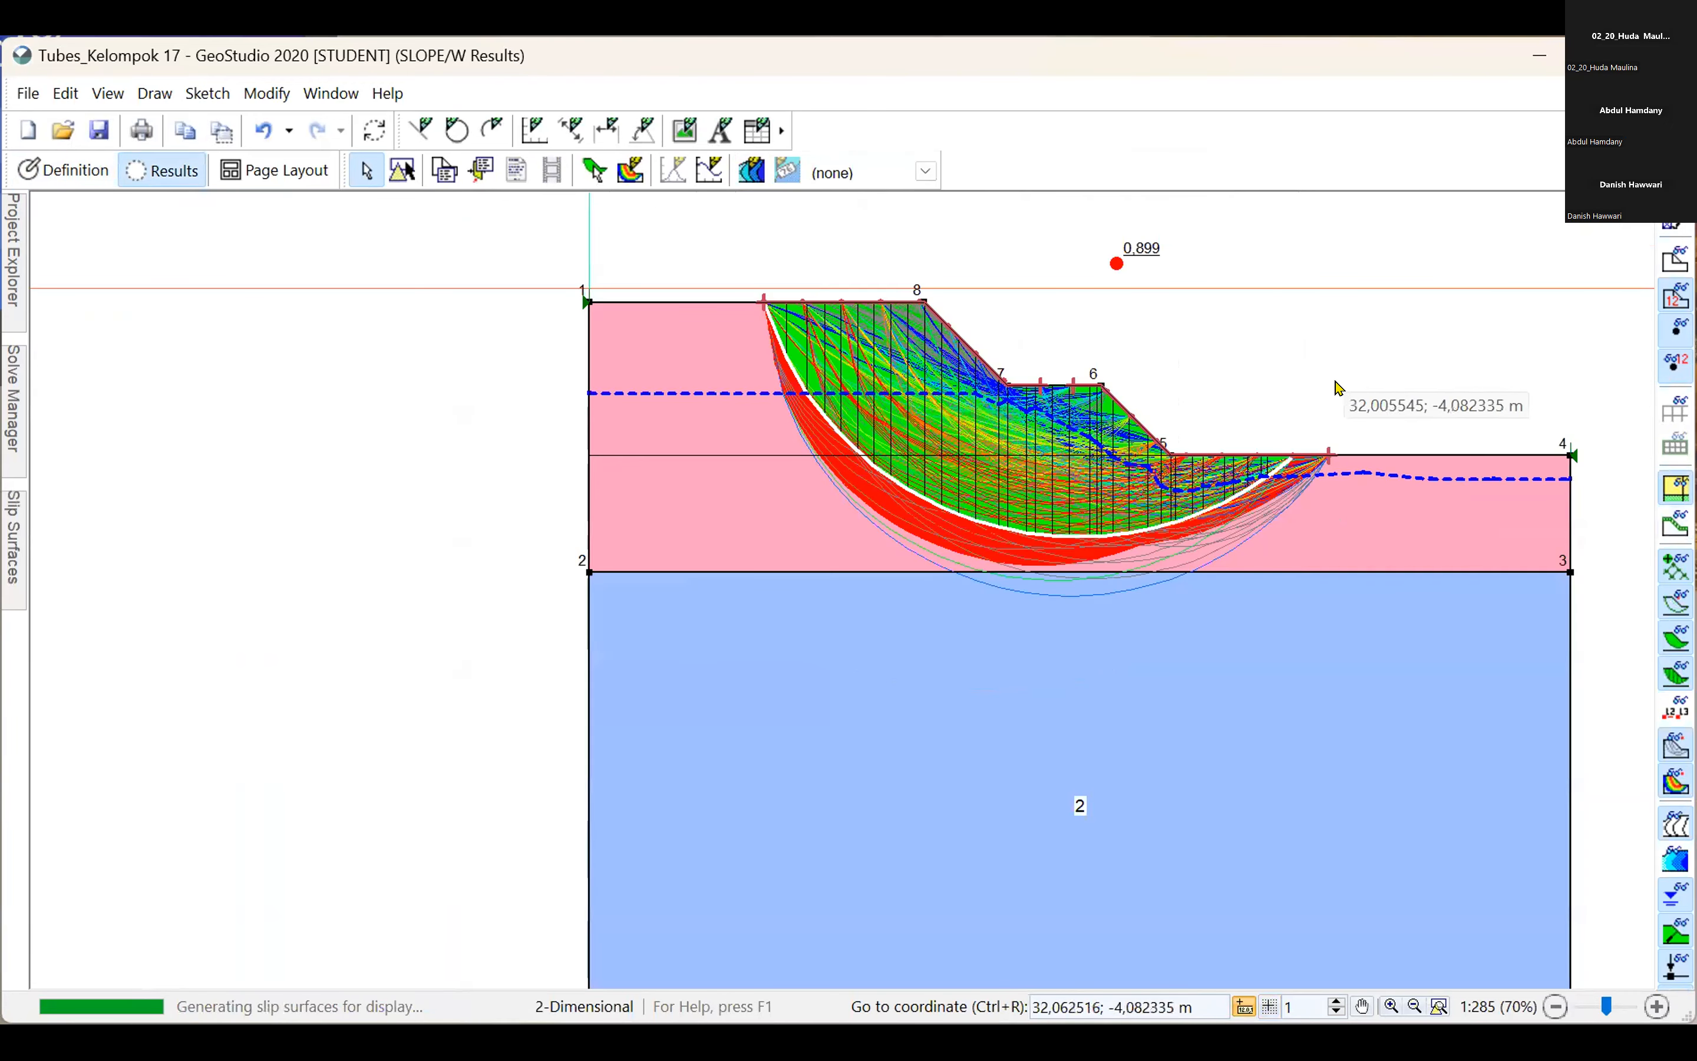
pyautogui.scroll(-1, 1312, 384)
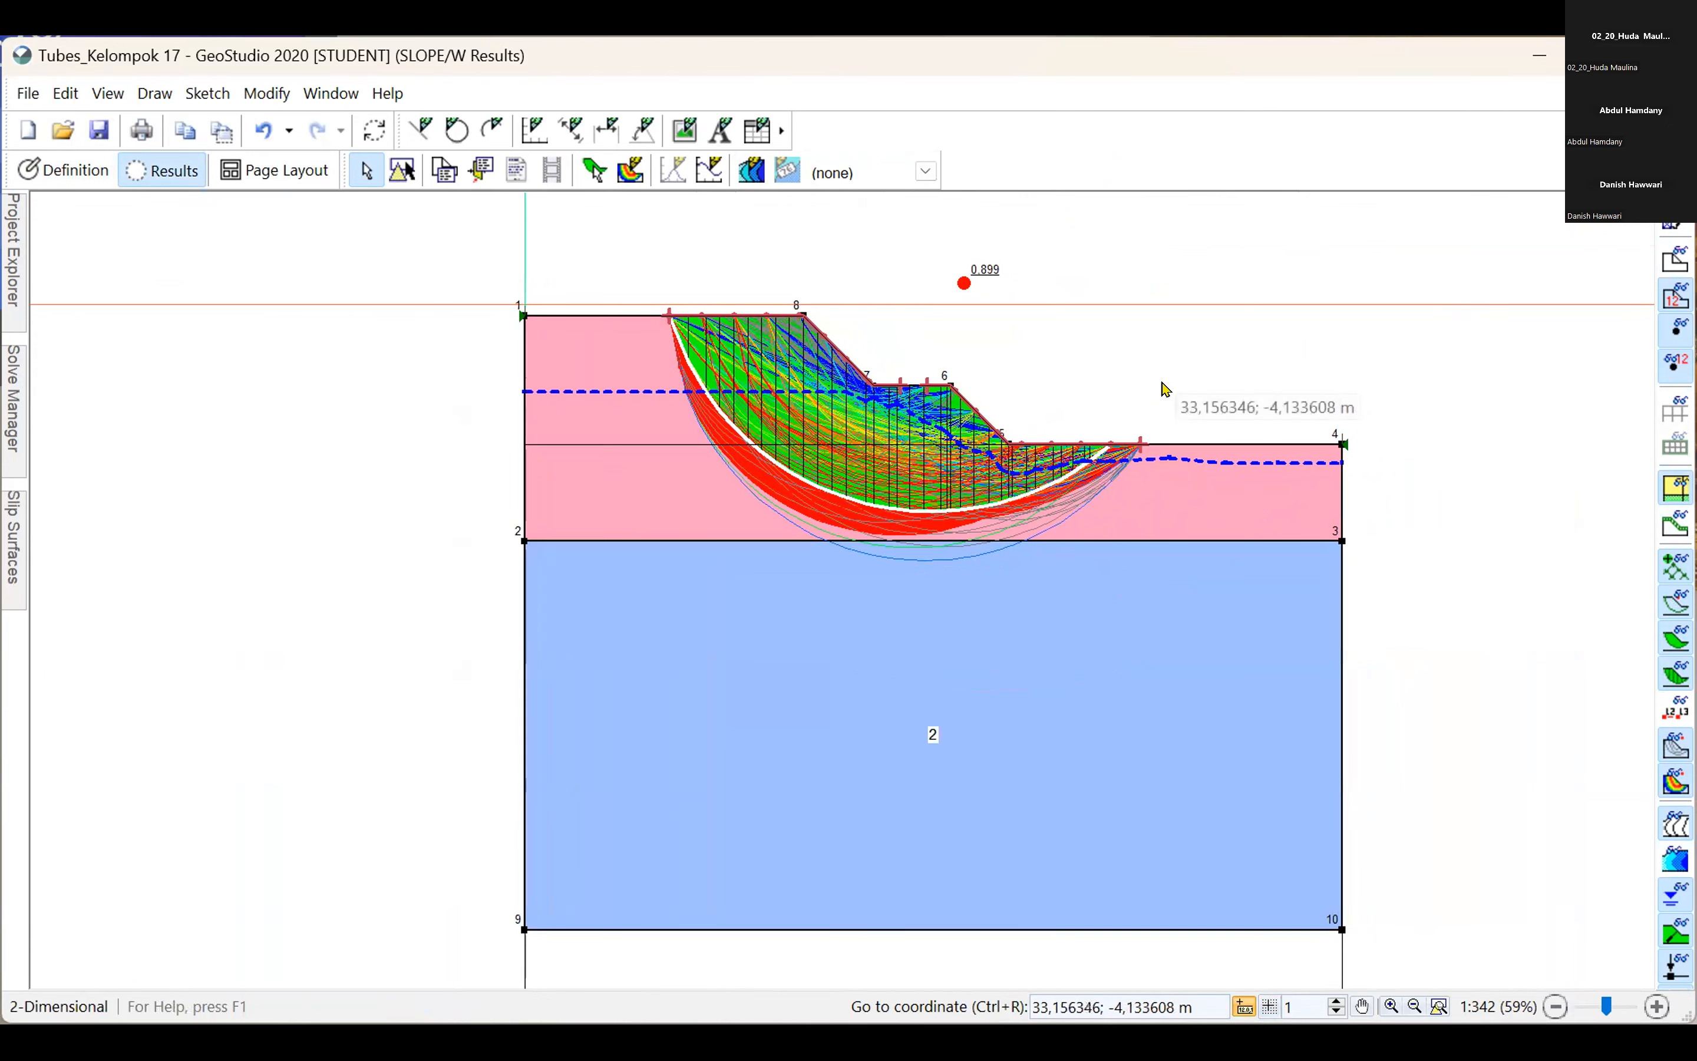
pyautogui.moveTo(1404, 460); pyautogui.dragTo(1379, 446)
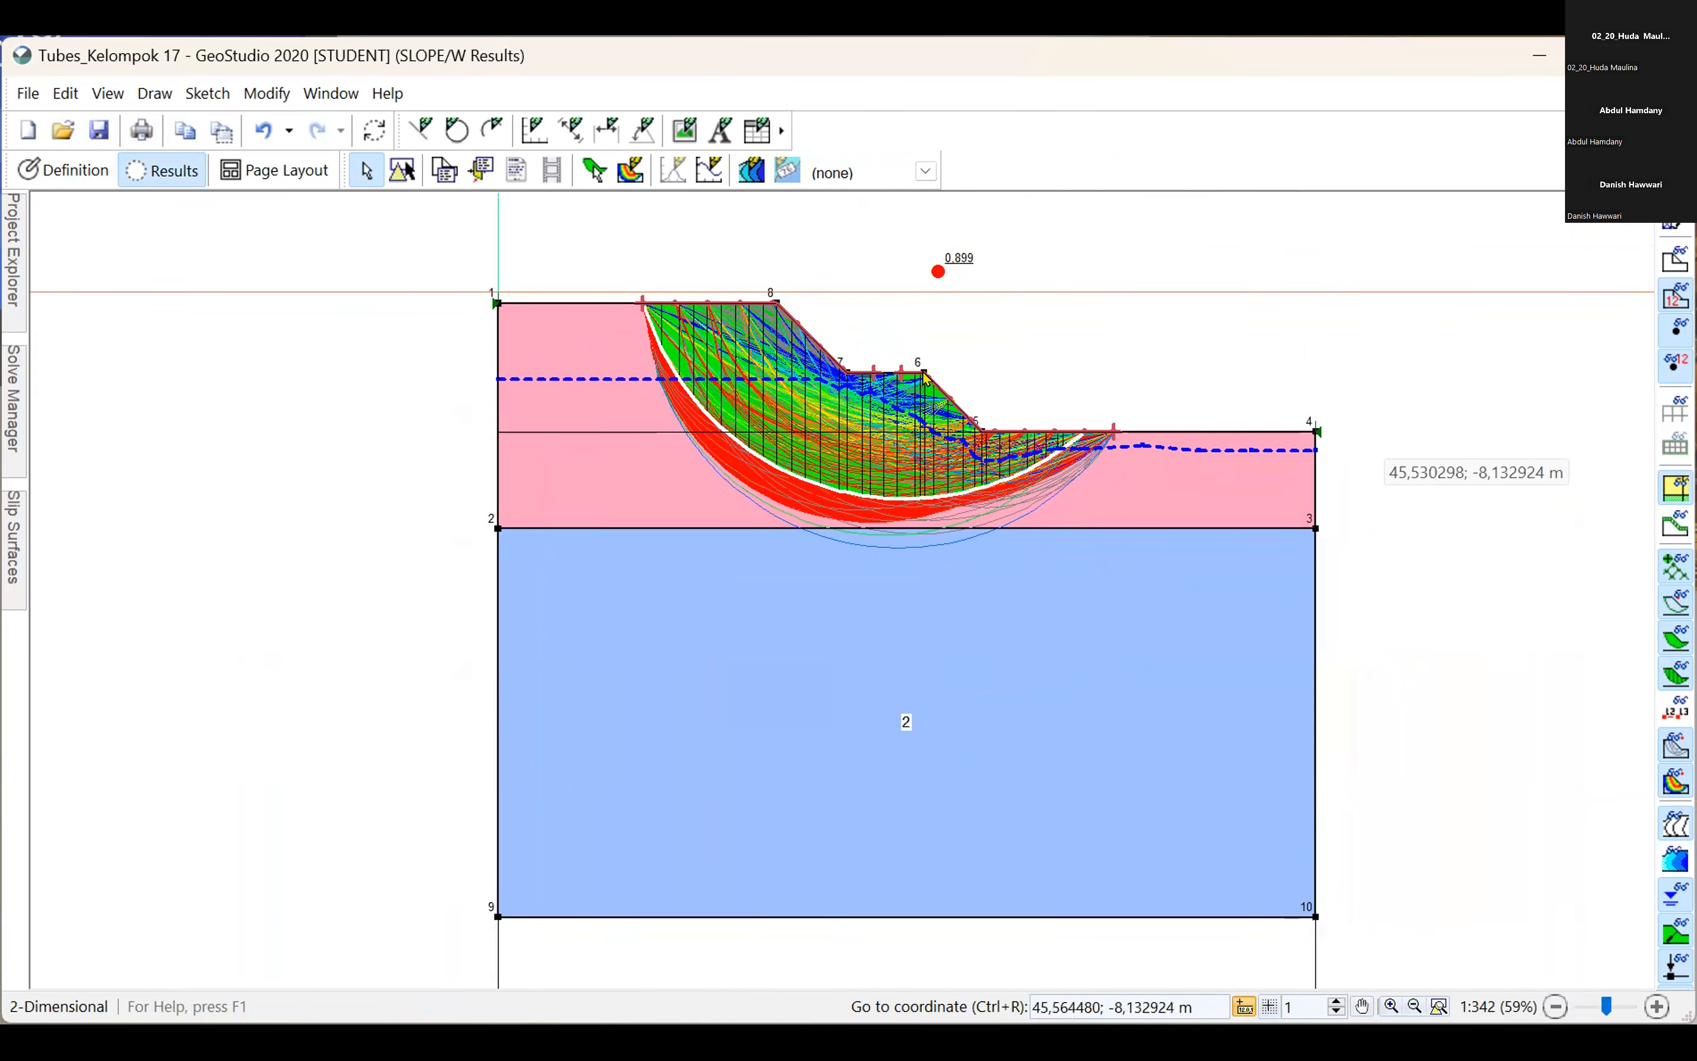
# Extend the slip surface entry range's left point to about X 3.9 m and solve the analysis again.
pyautogui.click(59, 169)
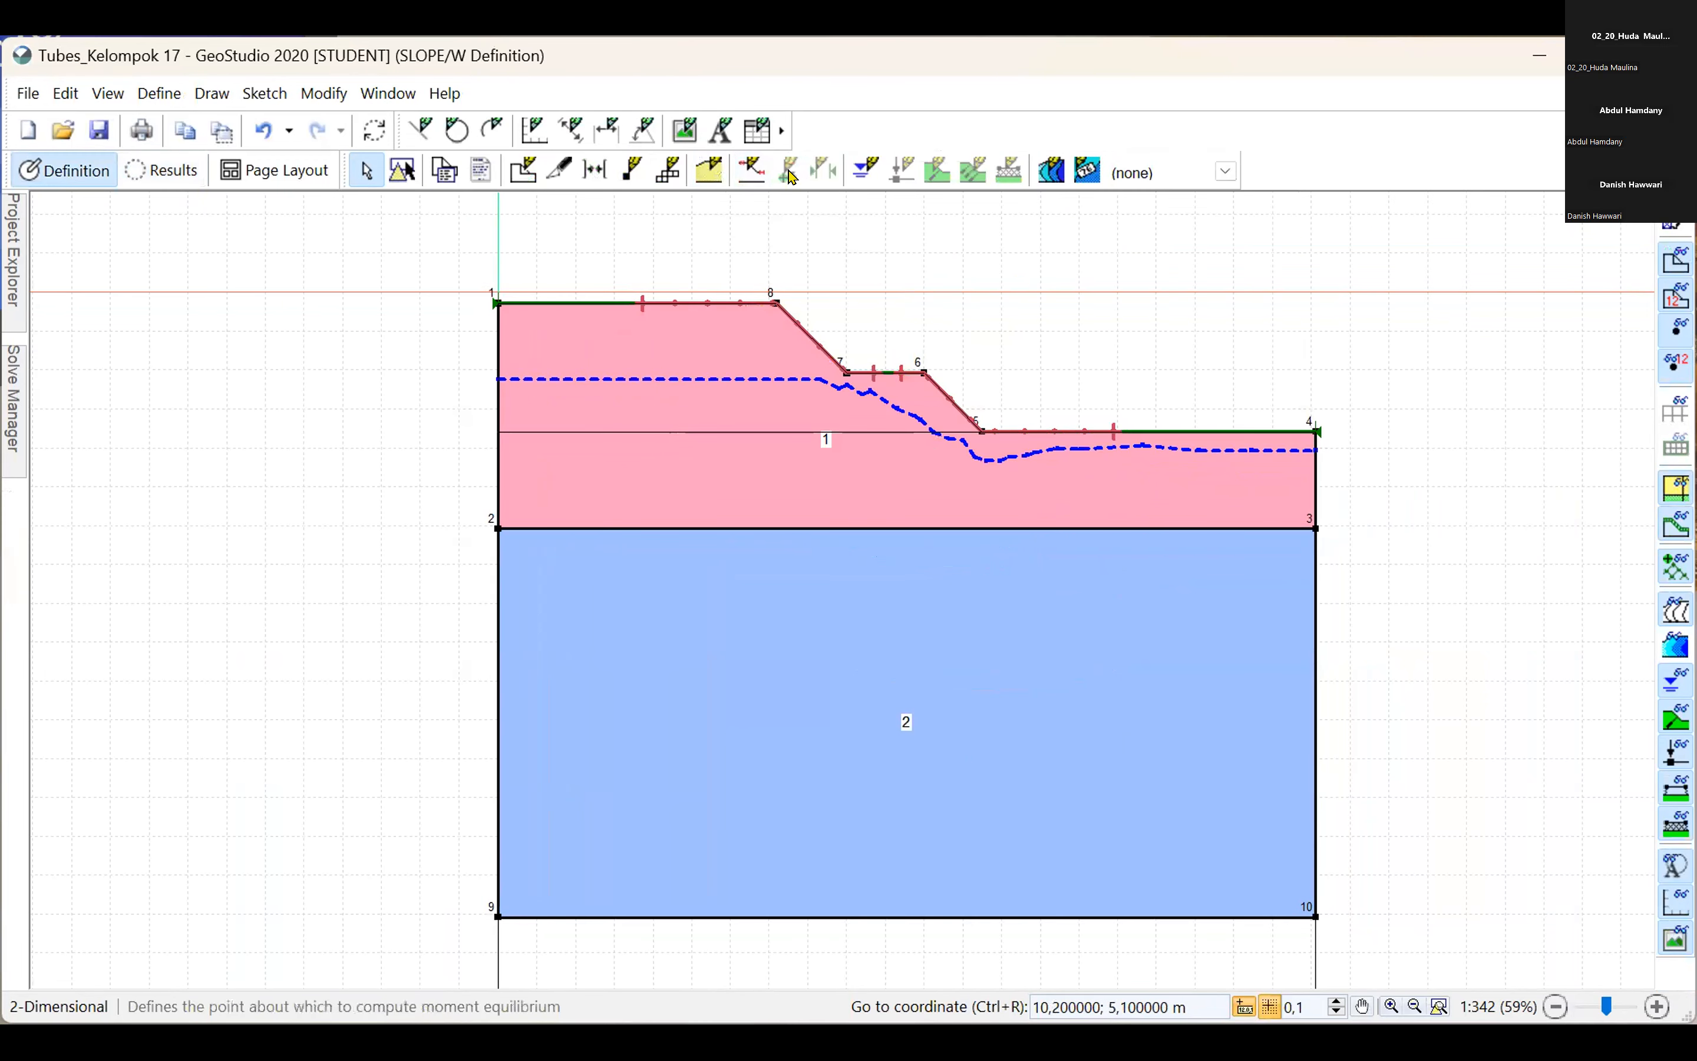
pyautogui.click(728, 166)
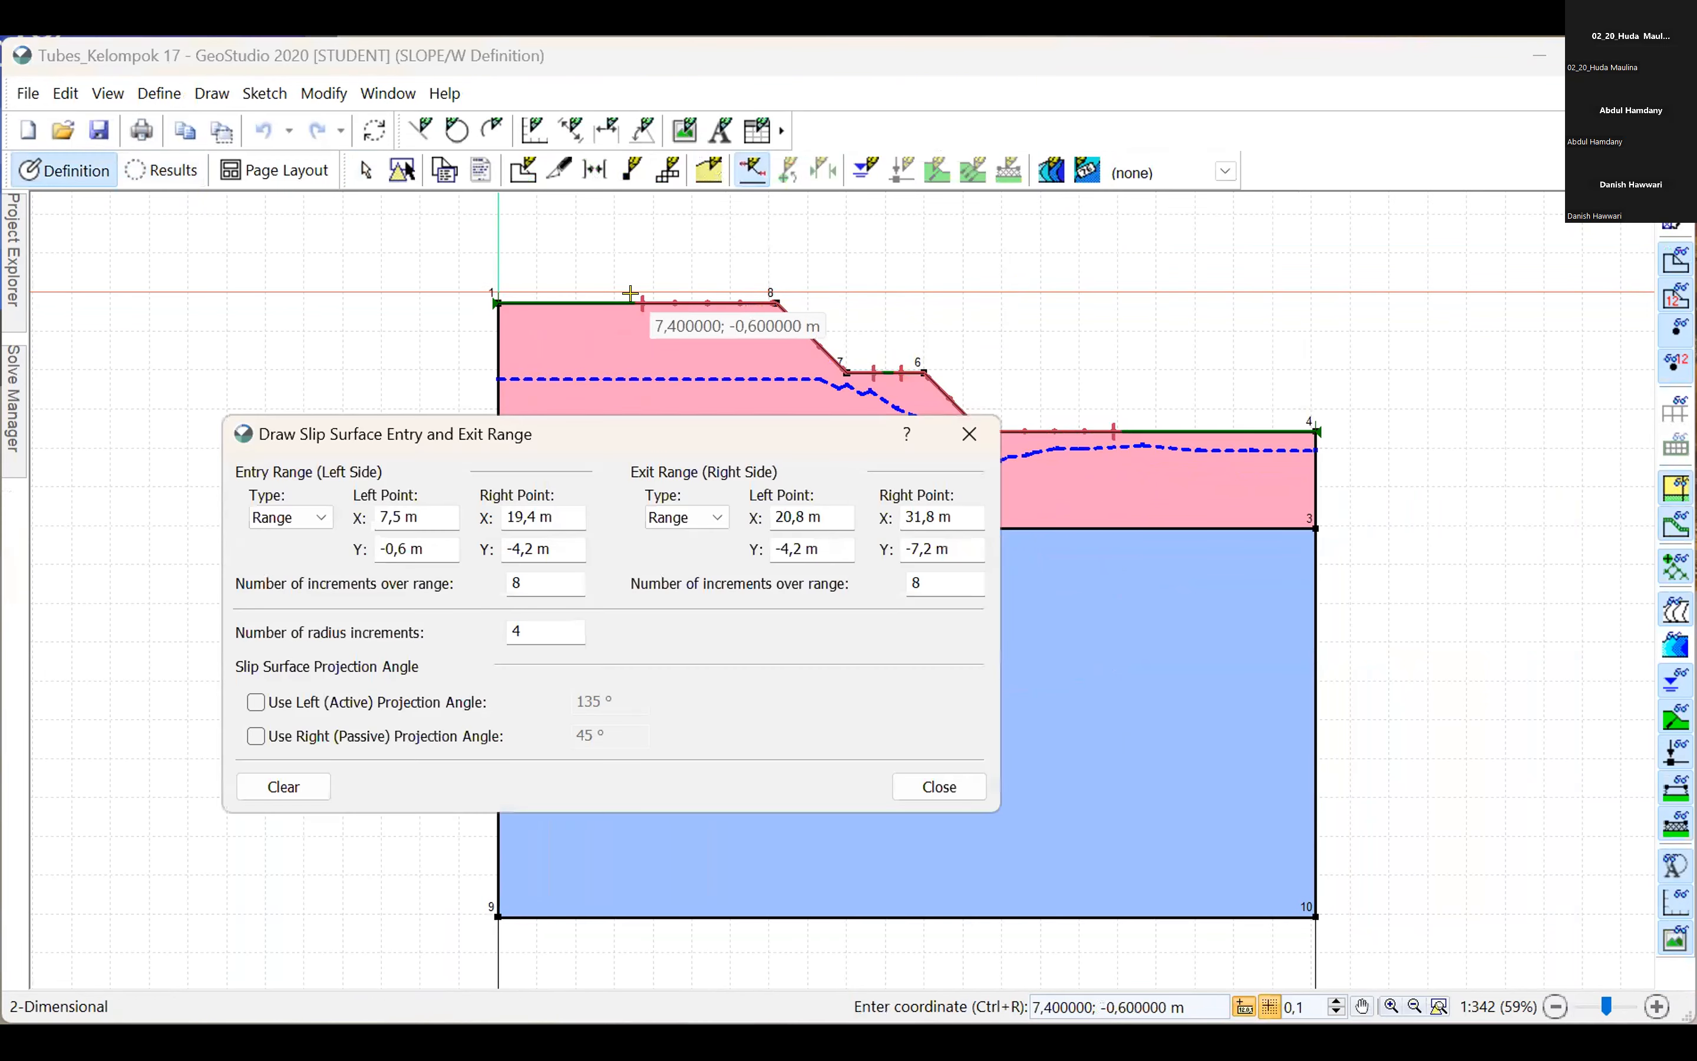
pyautogui.moveTo(643, 303); pyautogui.dragTo(562, 296)
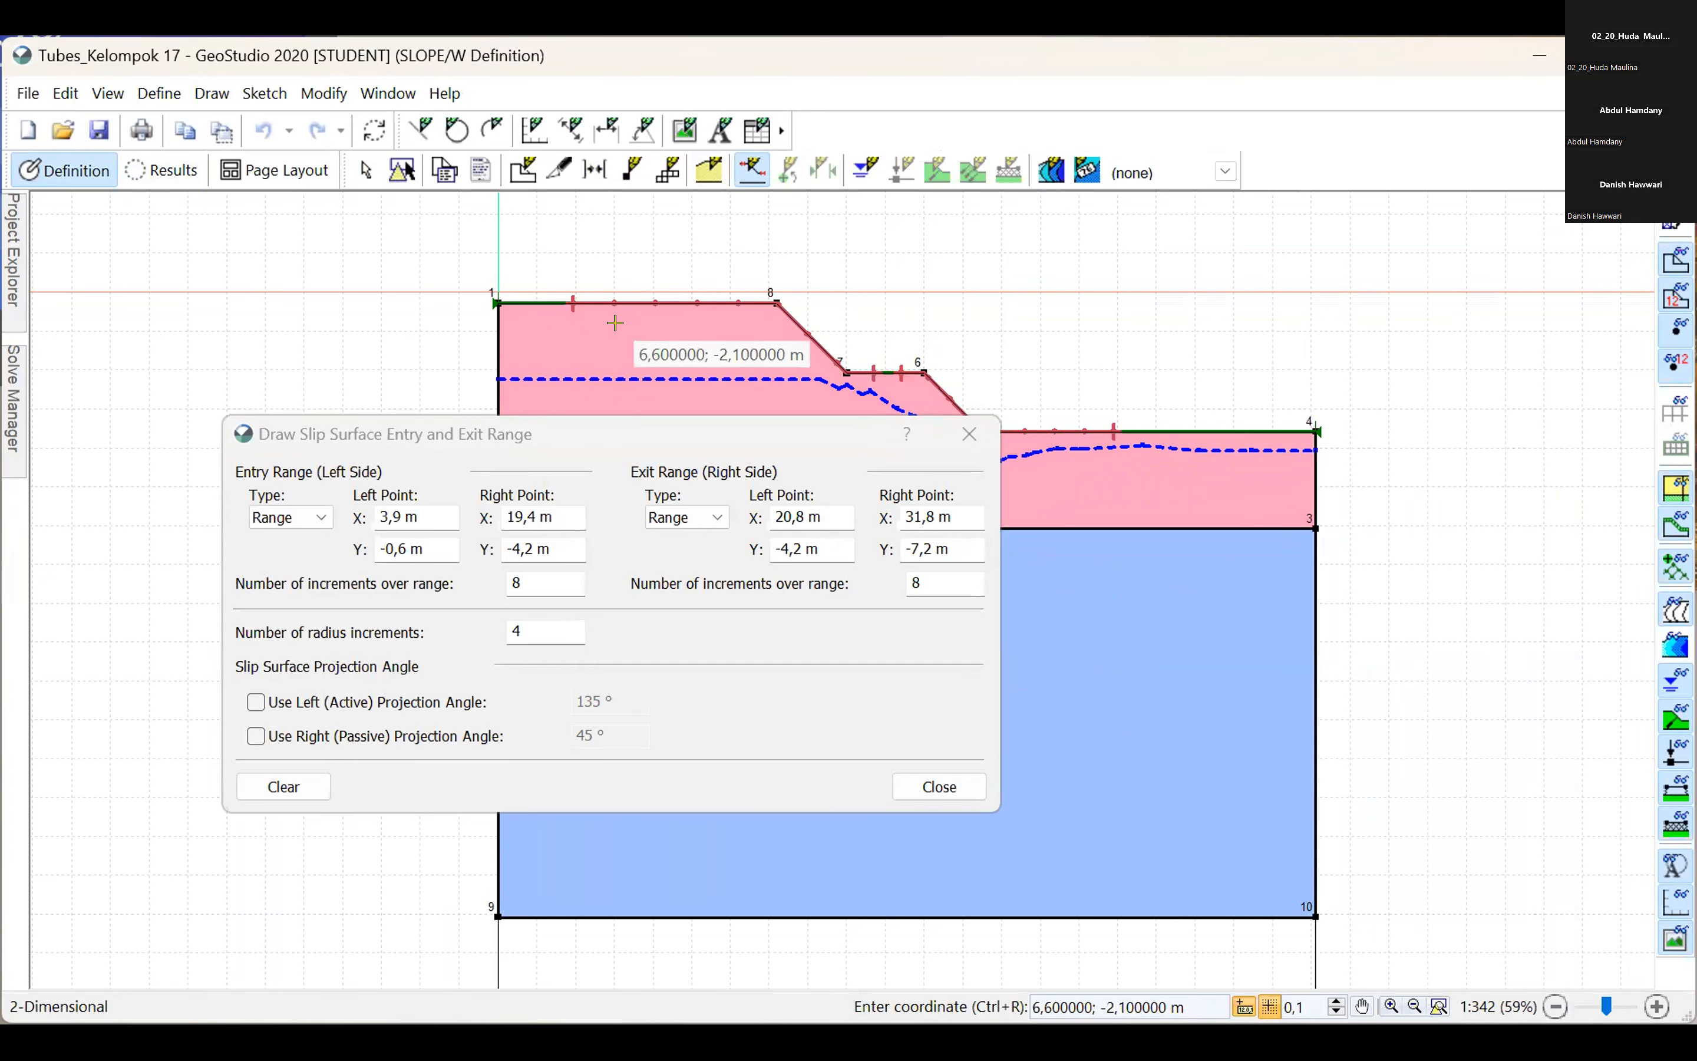
pyautogui.click(940, 786)
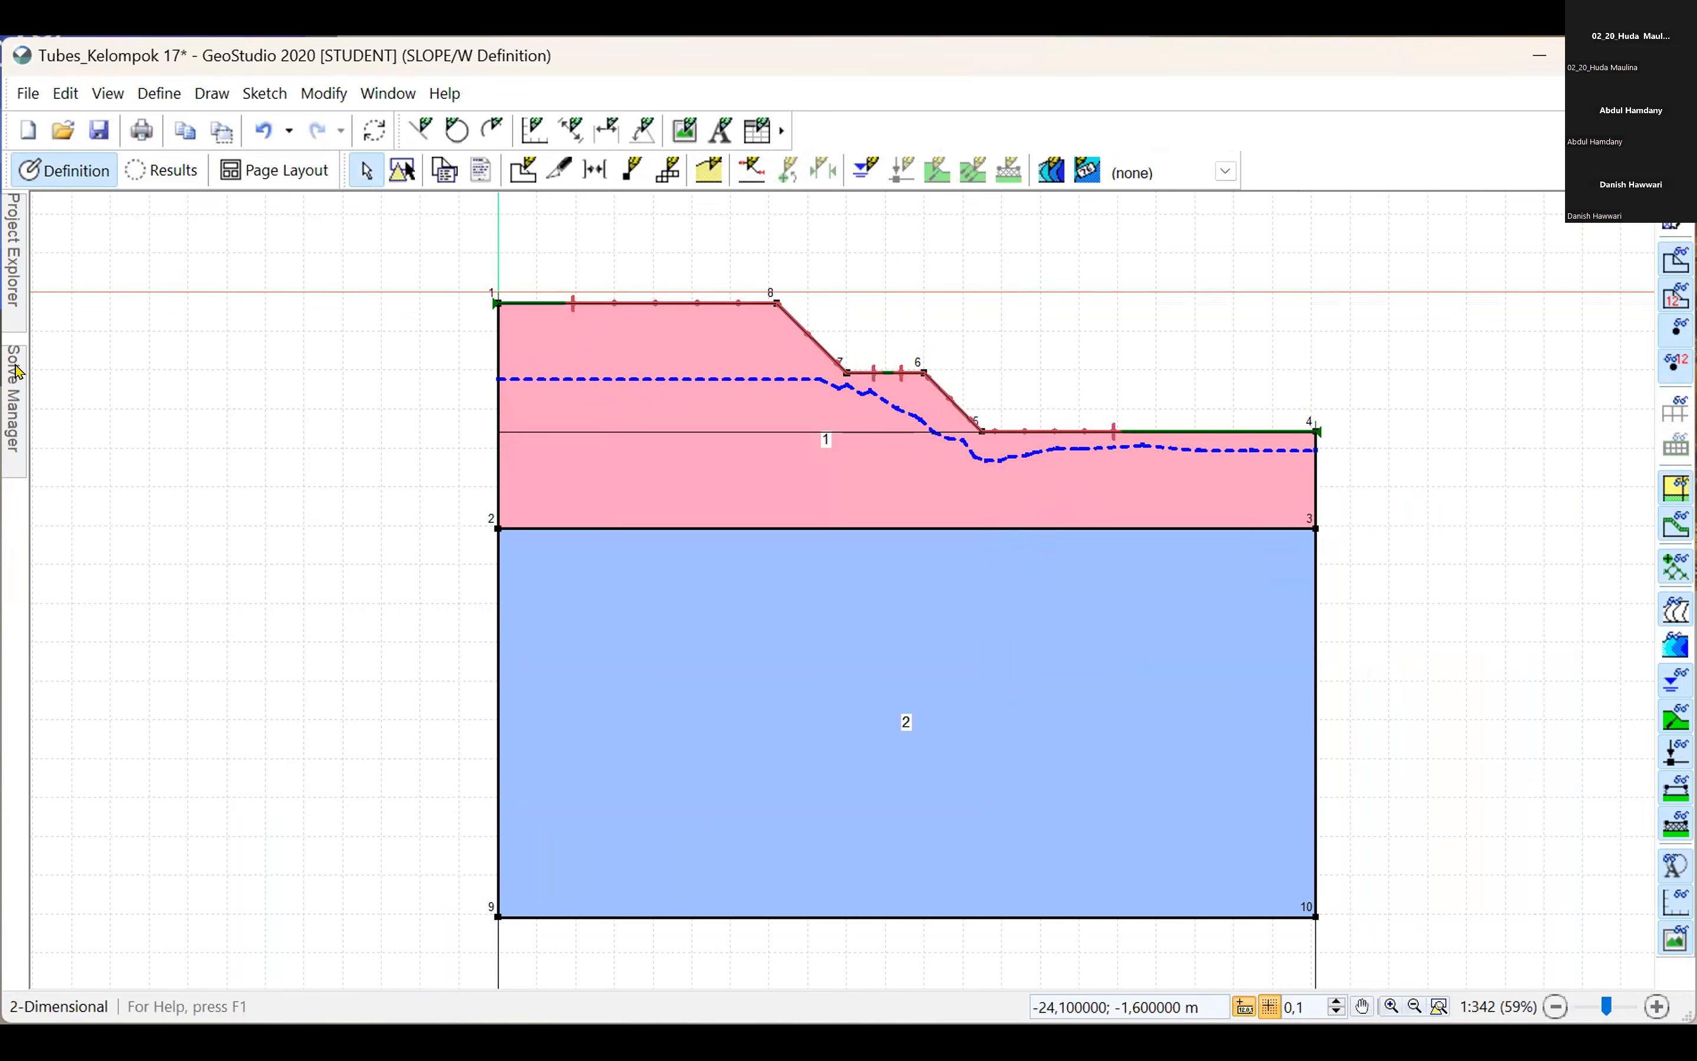
pyautogui.click(22, 393)
pyautogui.click(93, 244)
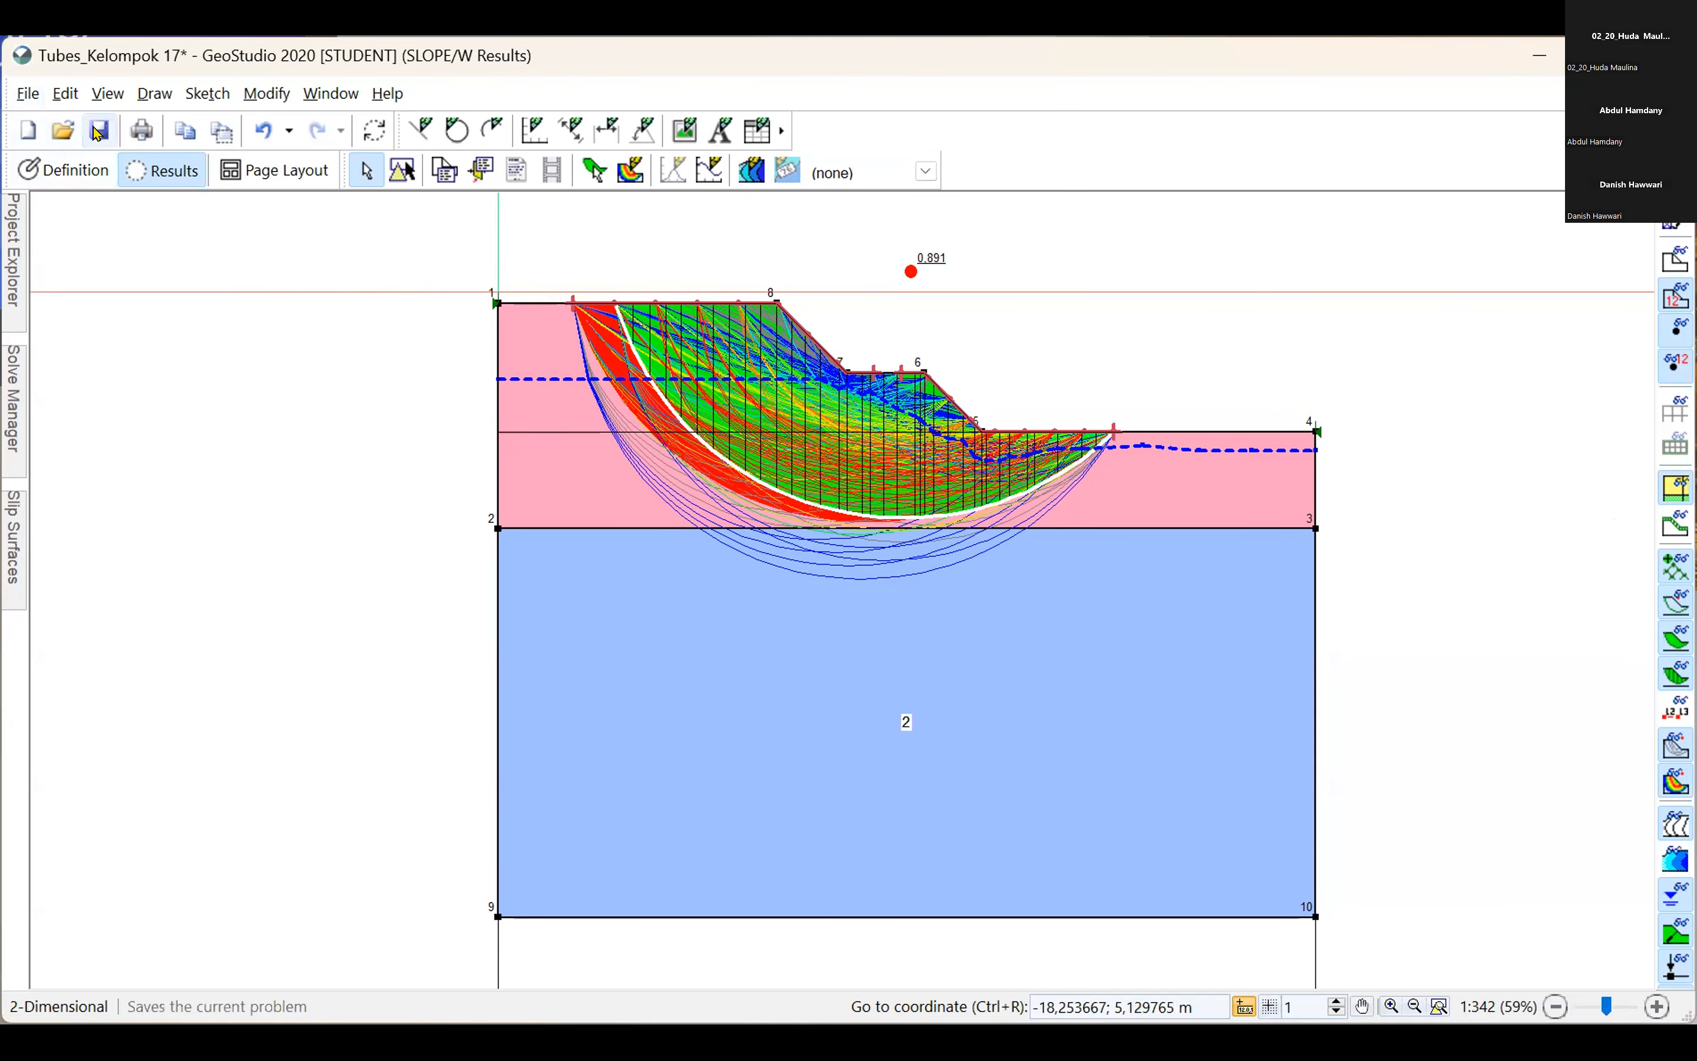
# Save the changes to Tubes_Kelompok 17 and open the file Tubes_Kelompok 17_(Variasi B).
pyautogui.click(62, 133)
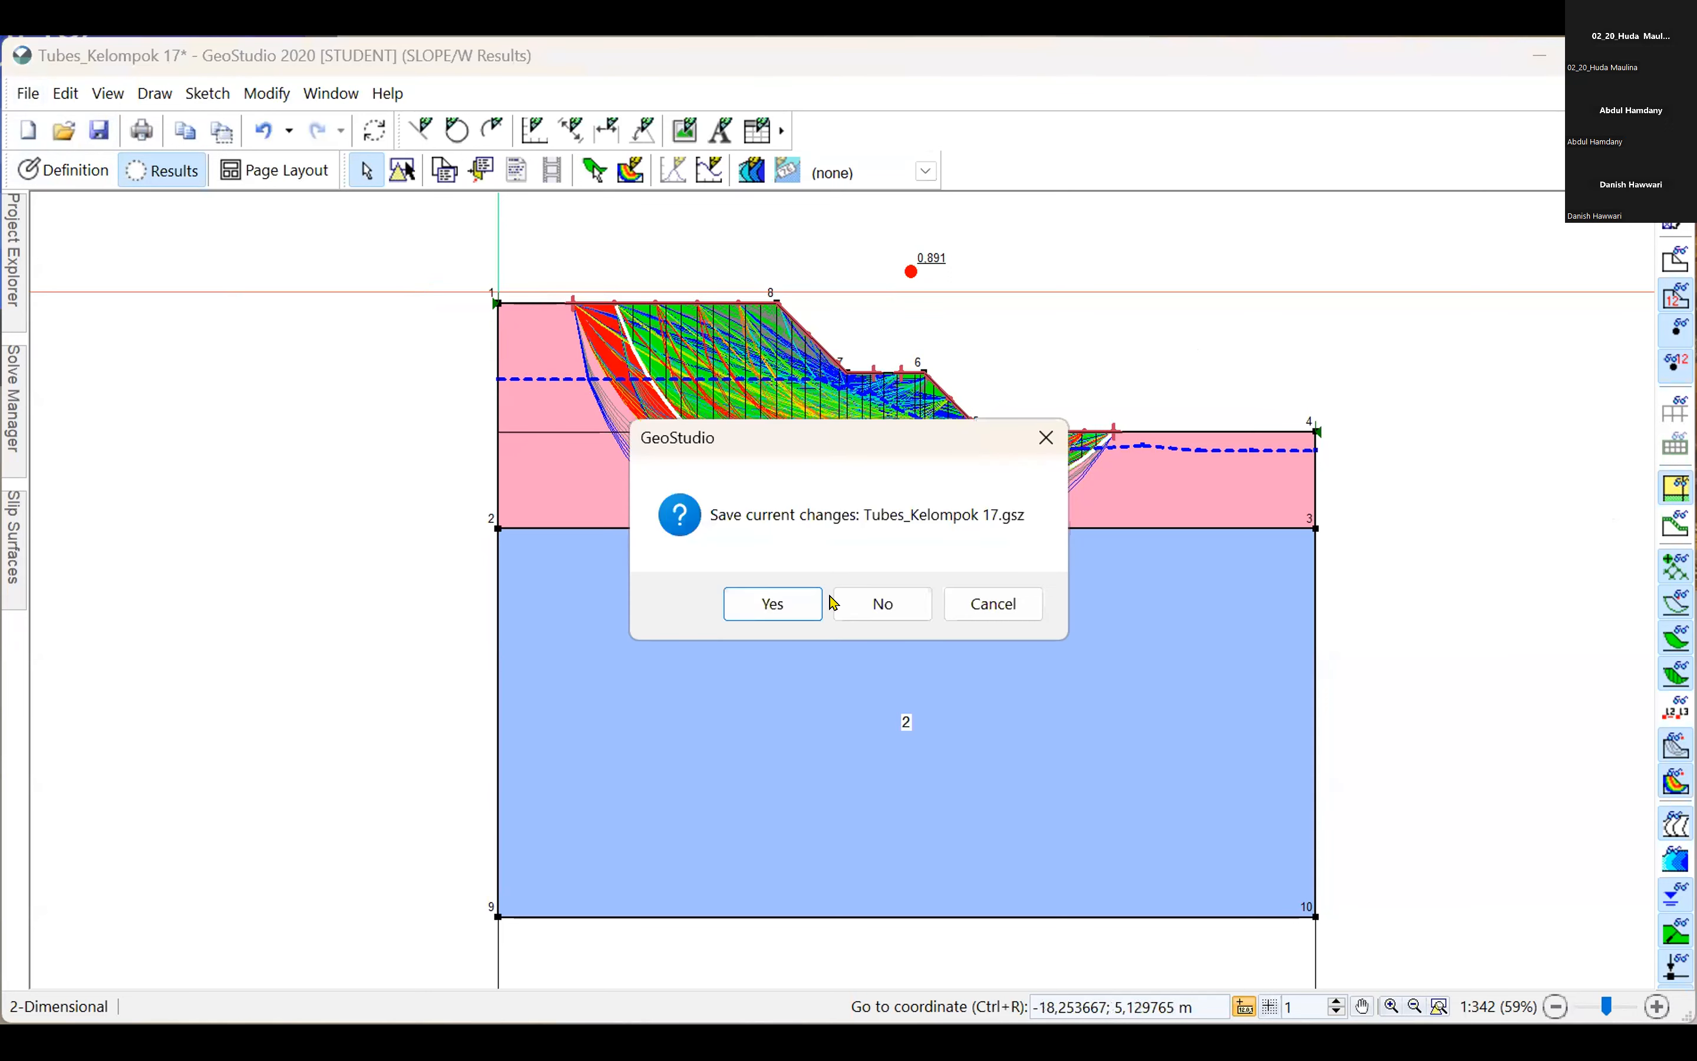
pyautogui.click(773, 605)
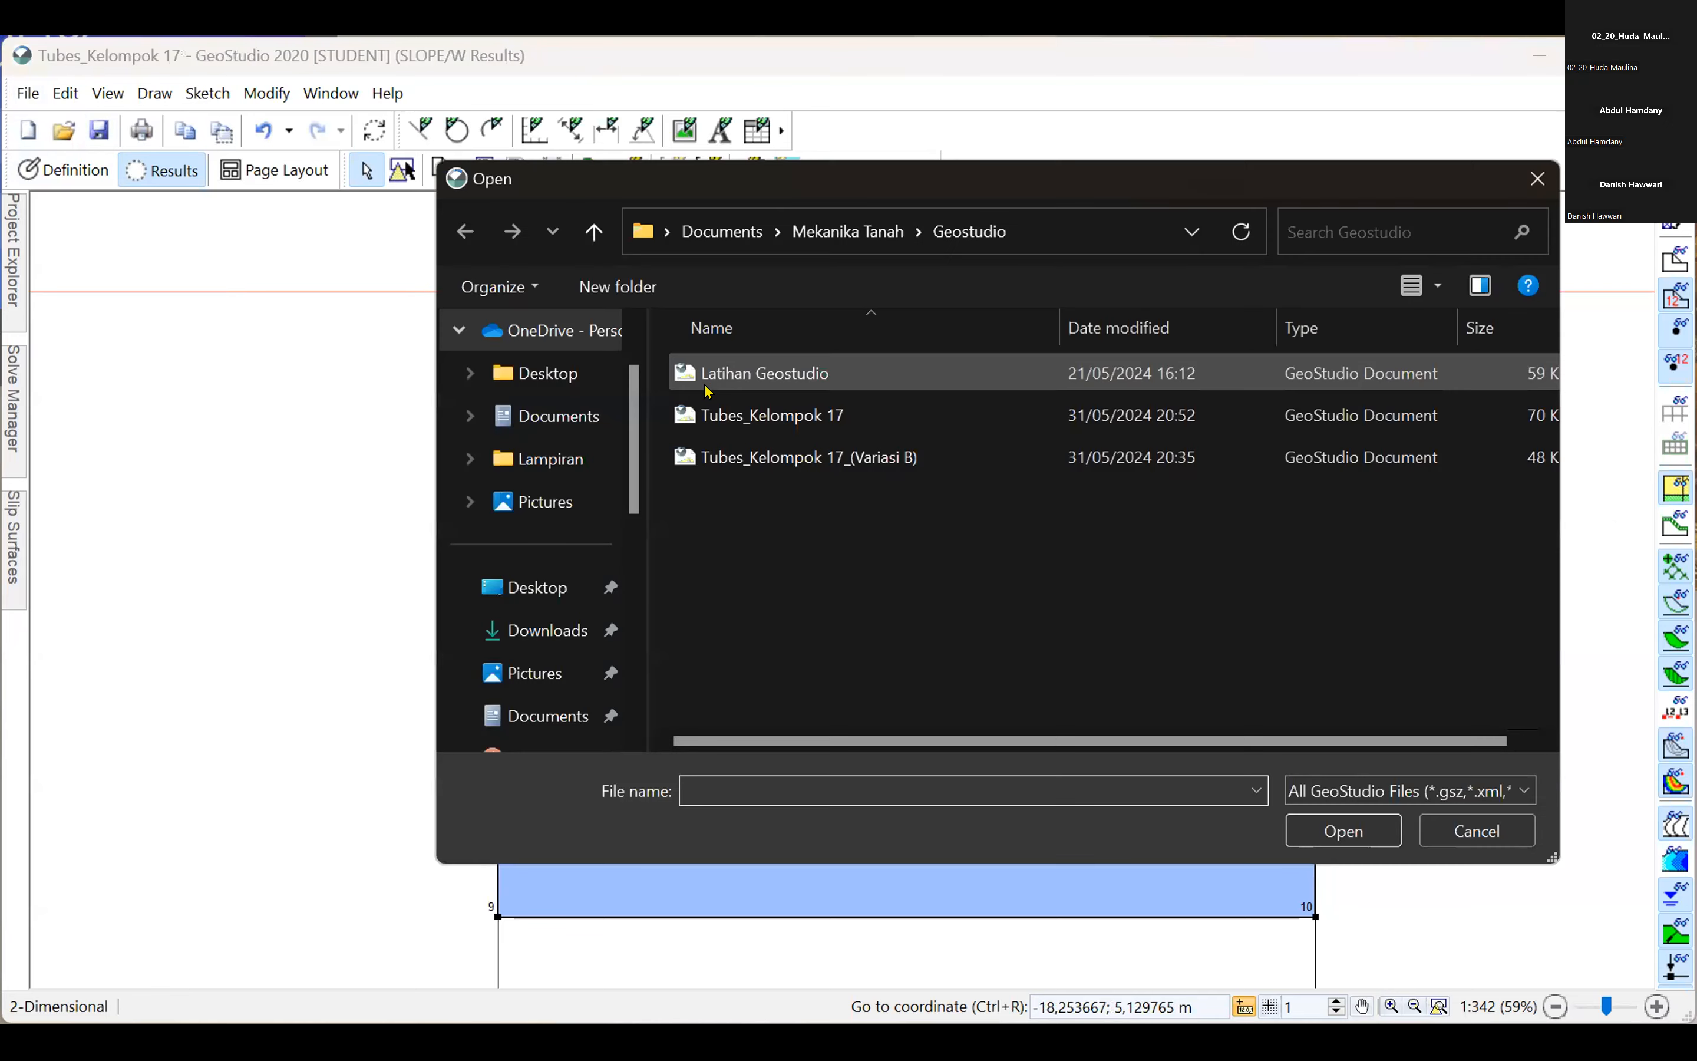
pyautogui.click(880, 458)
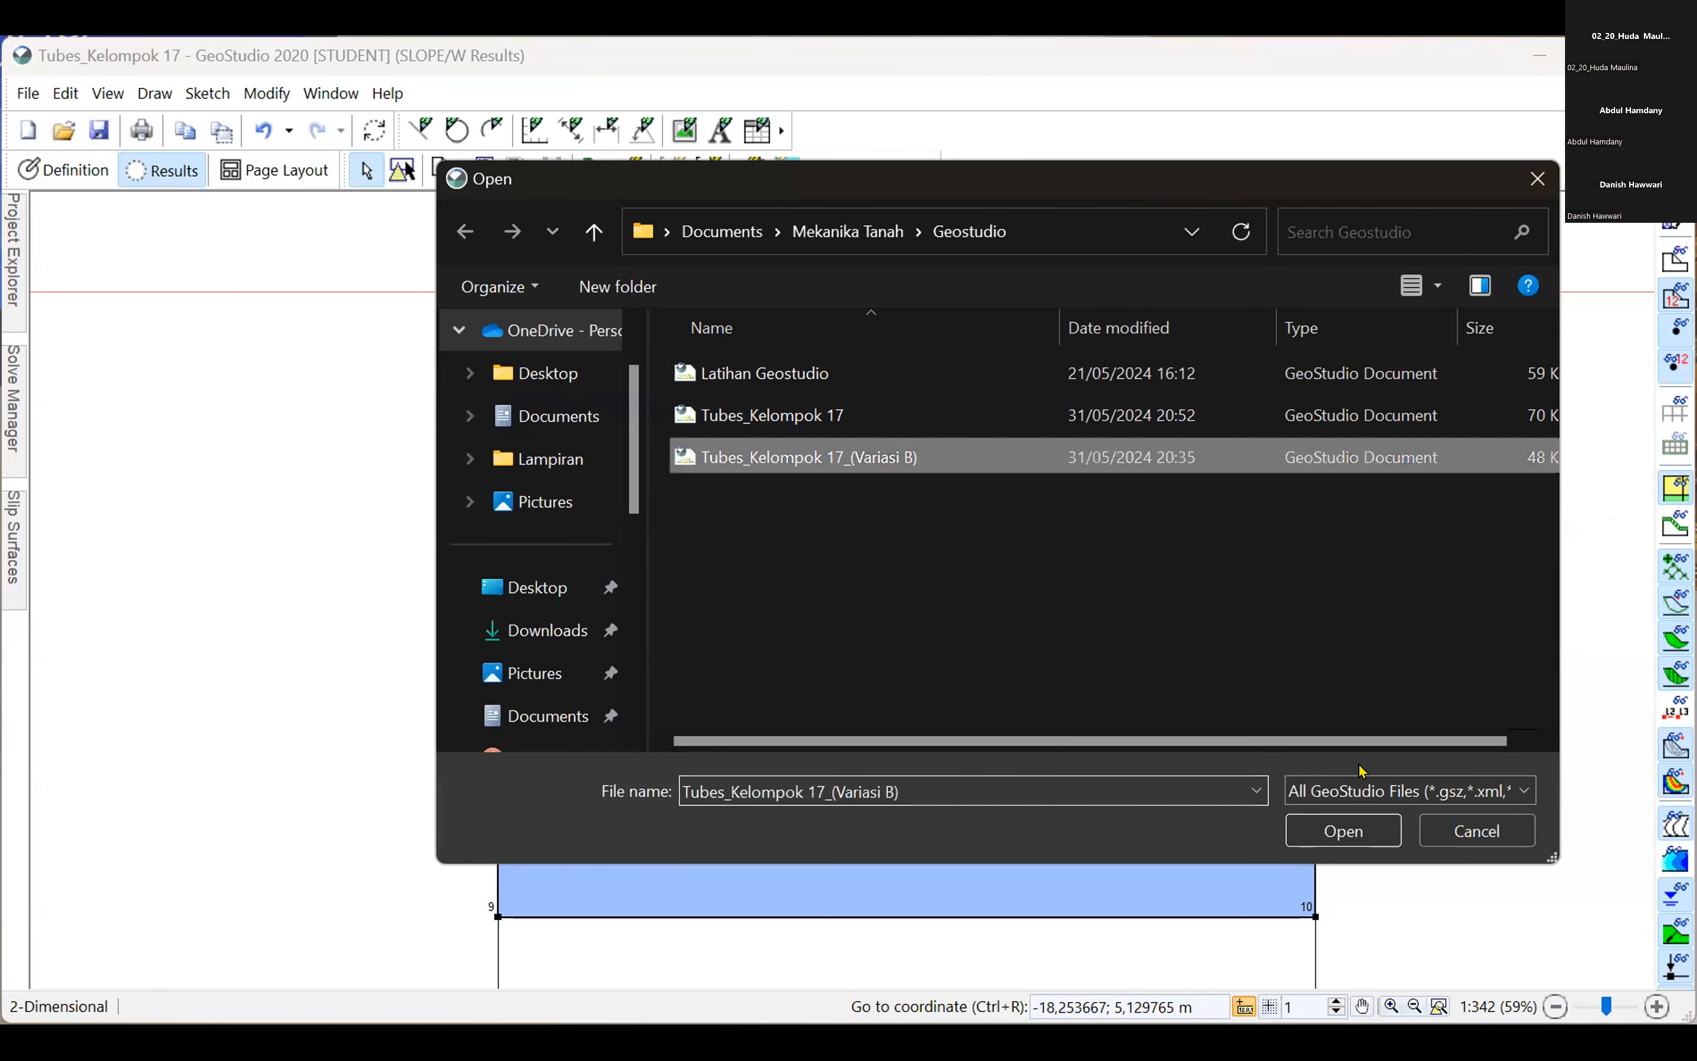
pyautogui.click(1359, 832)
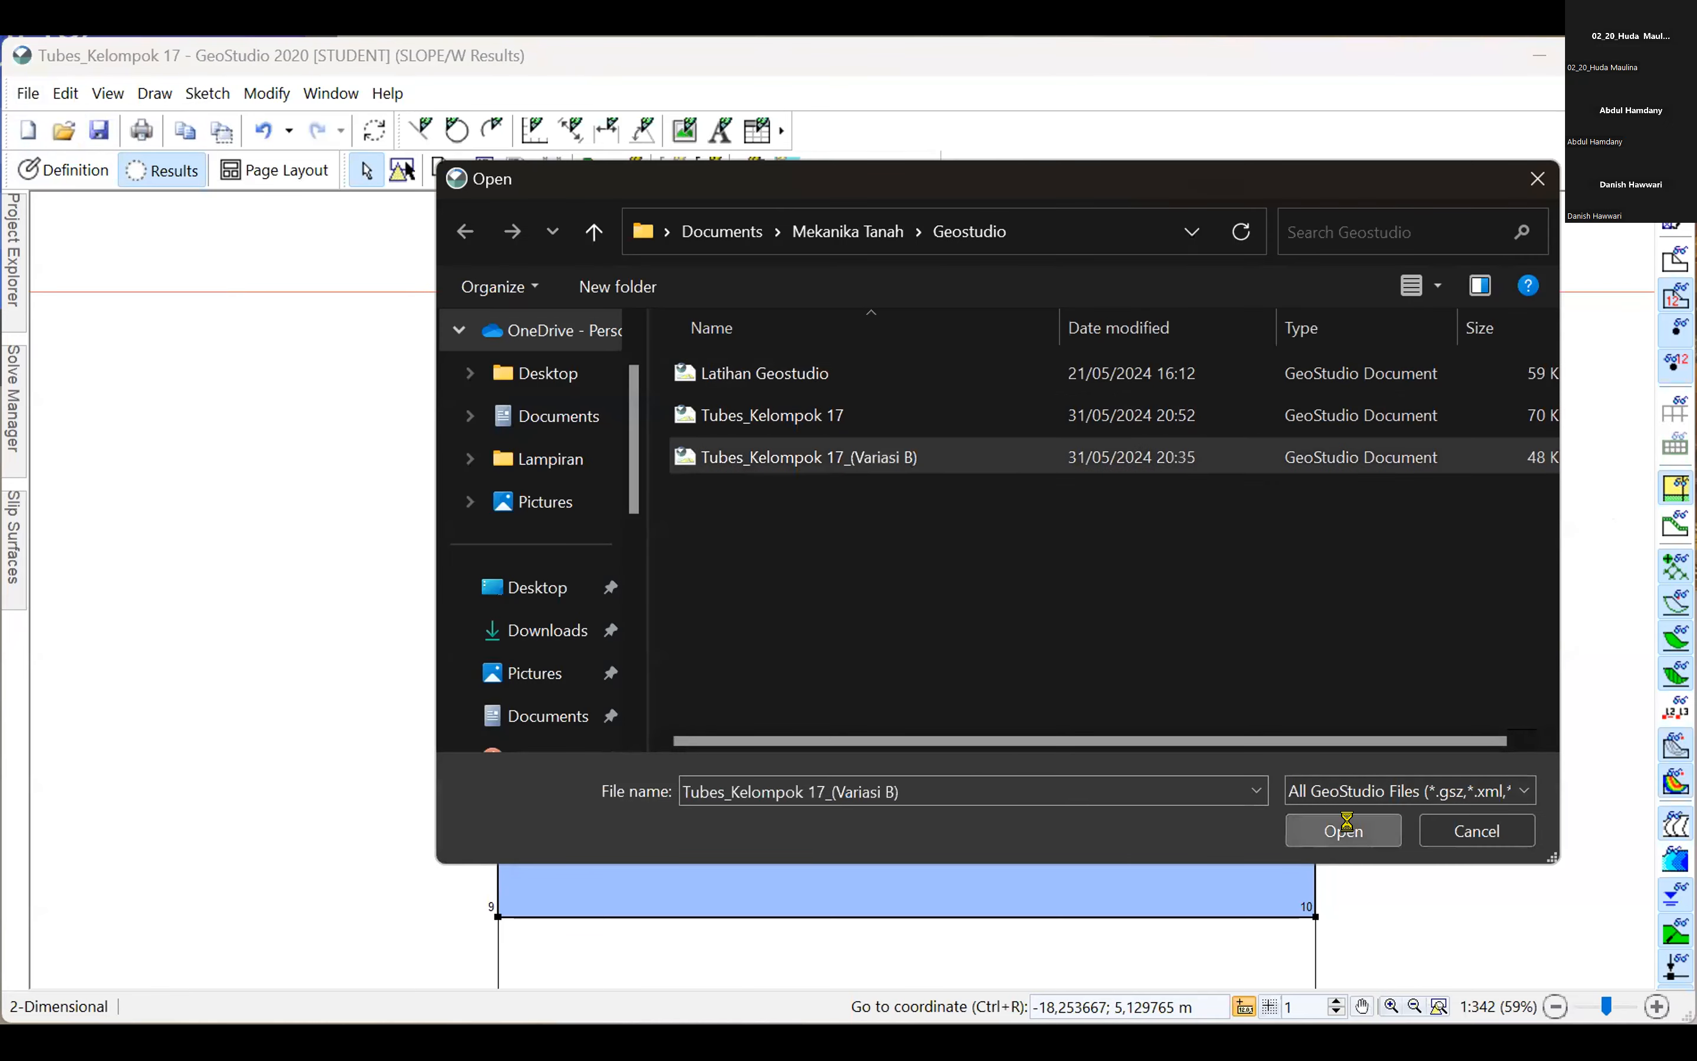
pyautogui.press('Return')
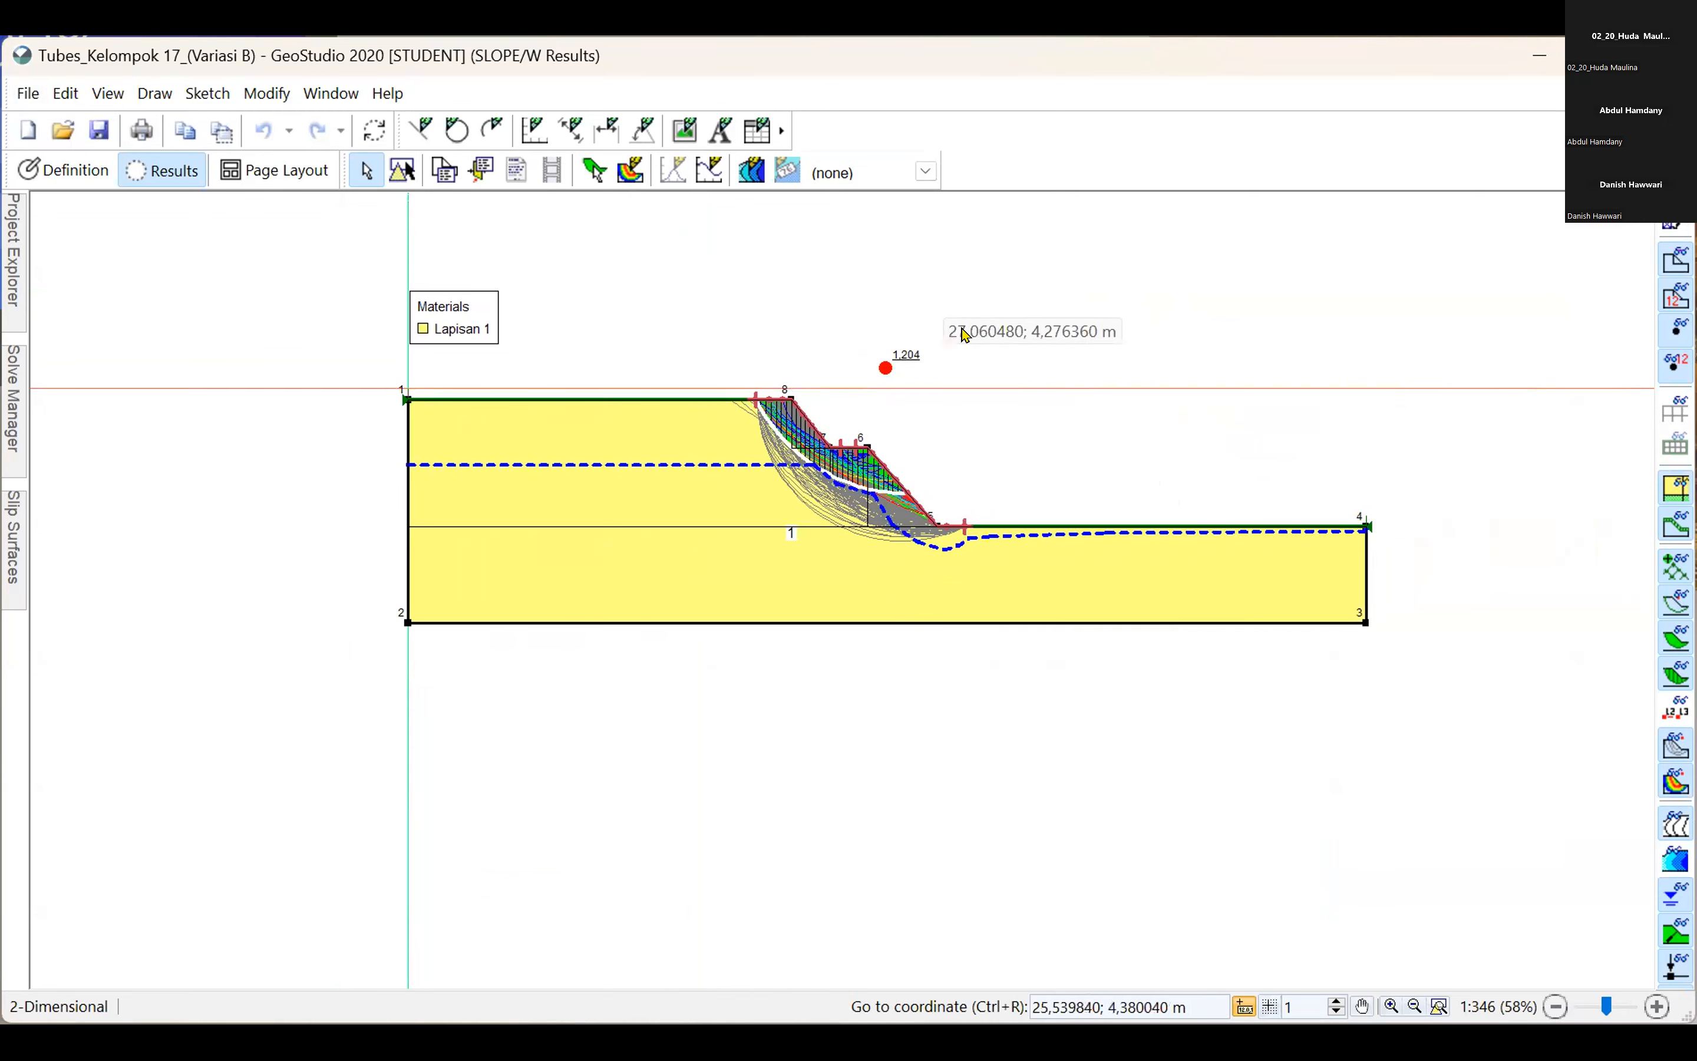
# Set the friction angle phi of material Lapisan 1 to 5° and solve the analysis.
pyautogui.scroll(2, 1178, 428)
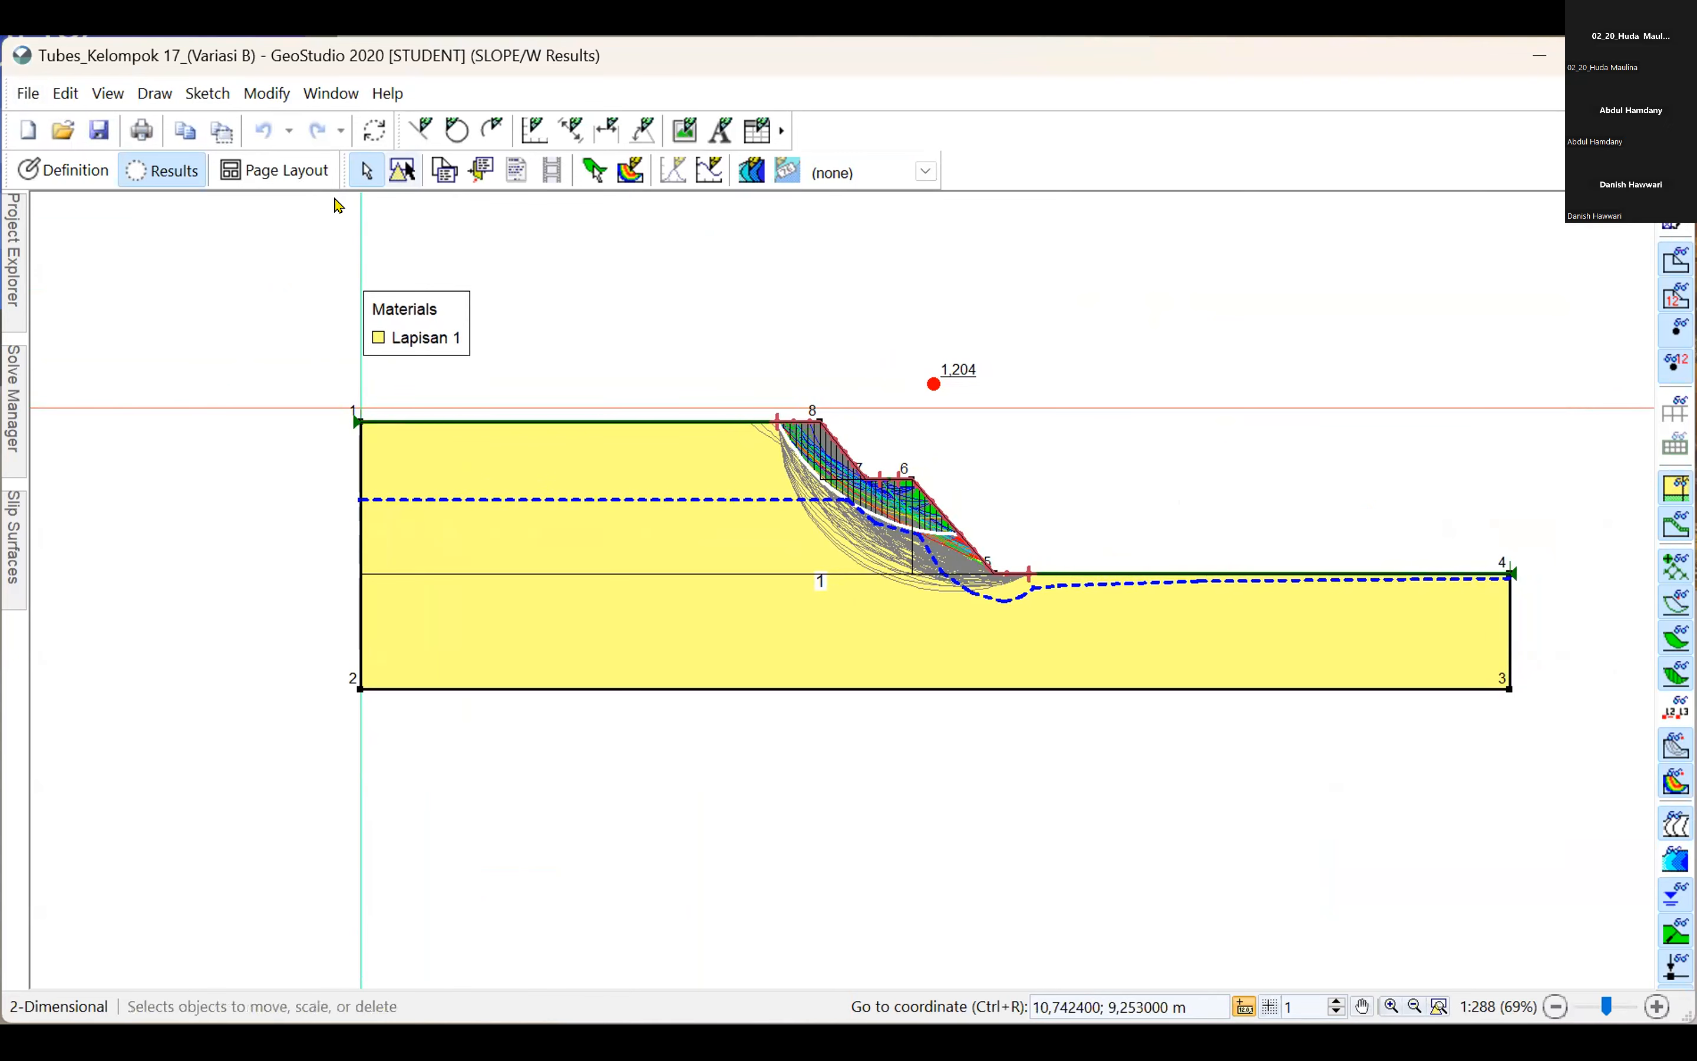
pyautogui.click(66, 169)
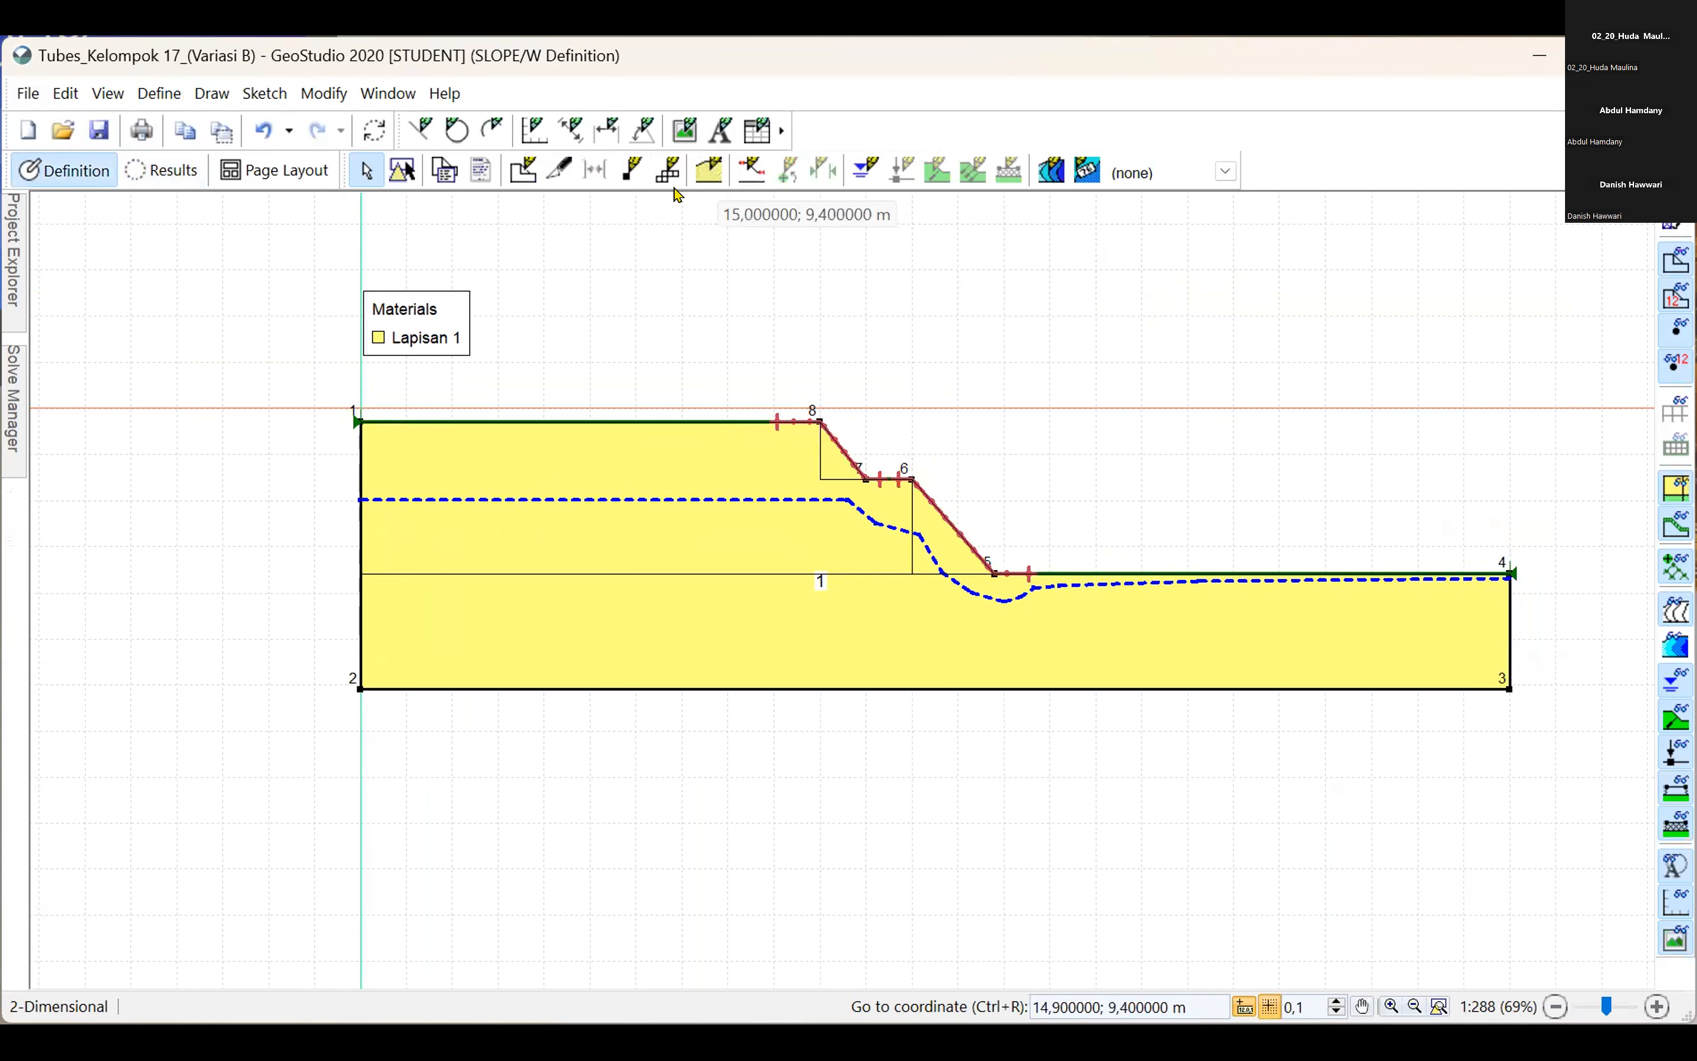
pyautogui.click(709, 170)
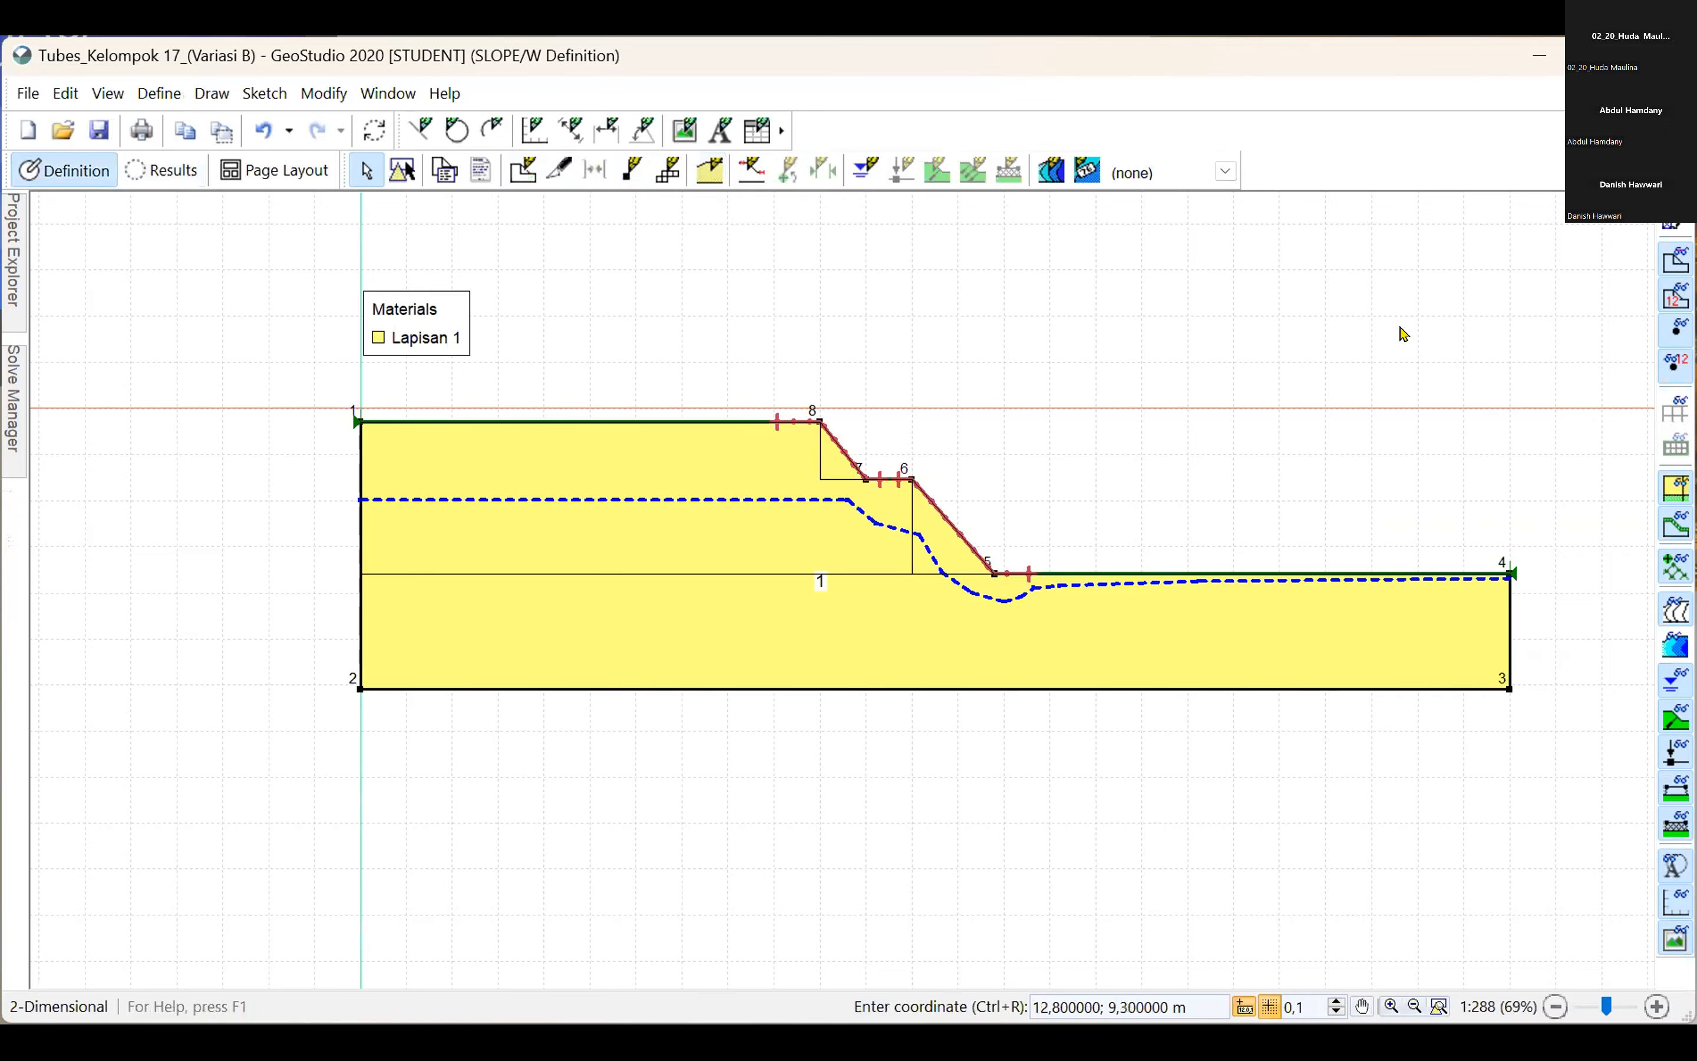
pyautogui.click(521, 843)
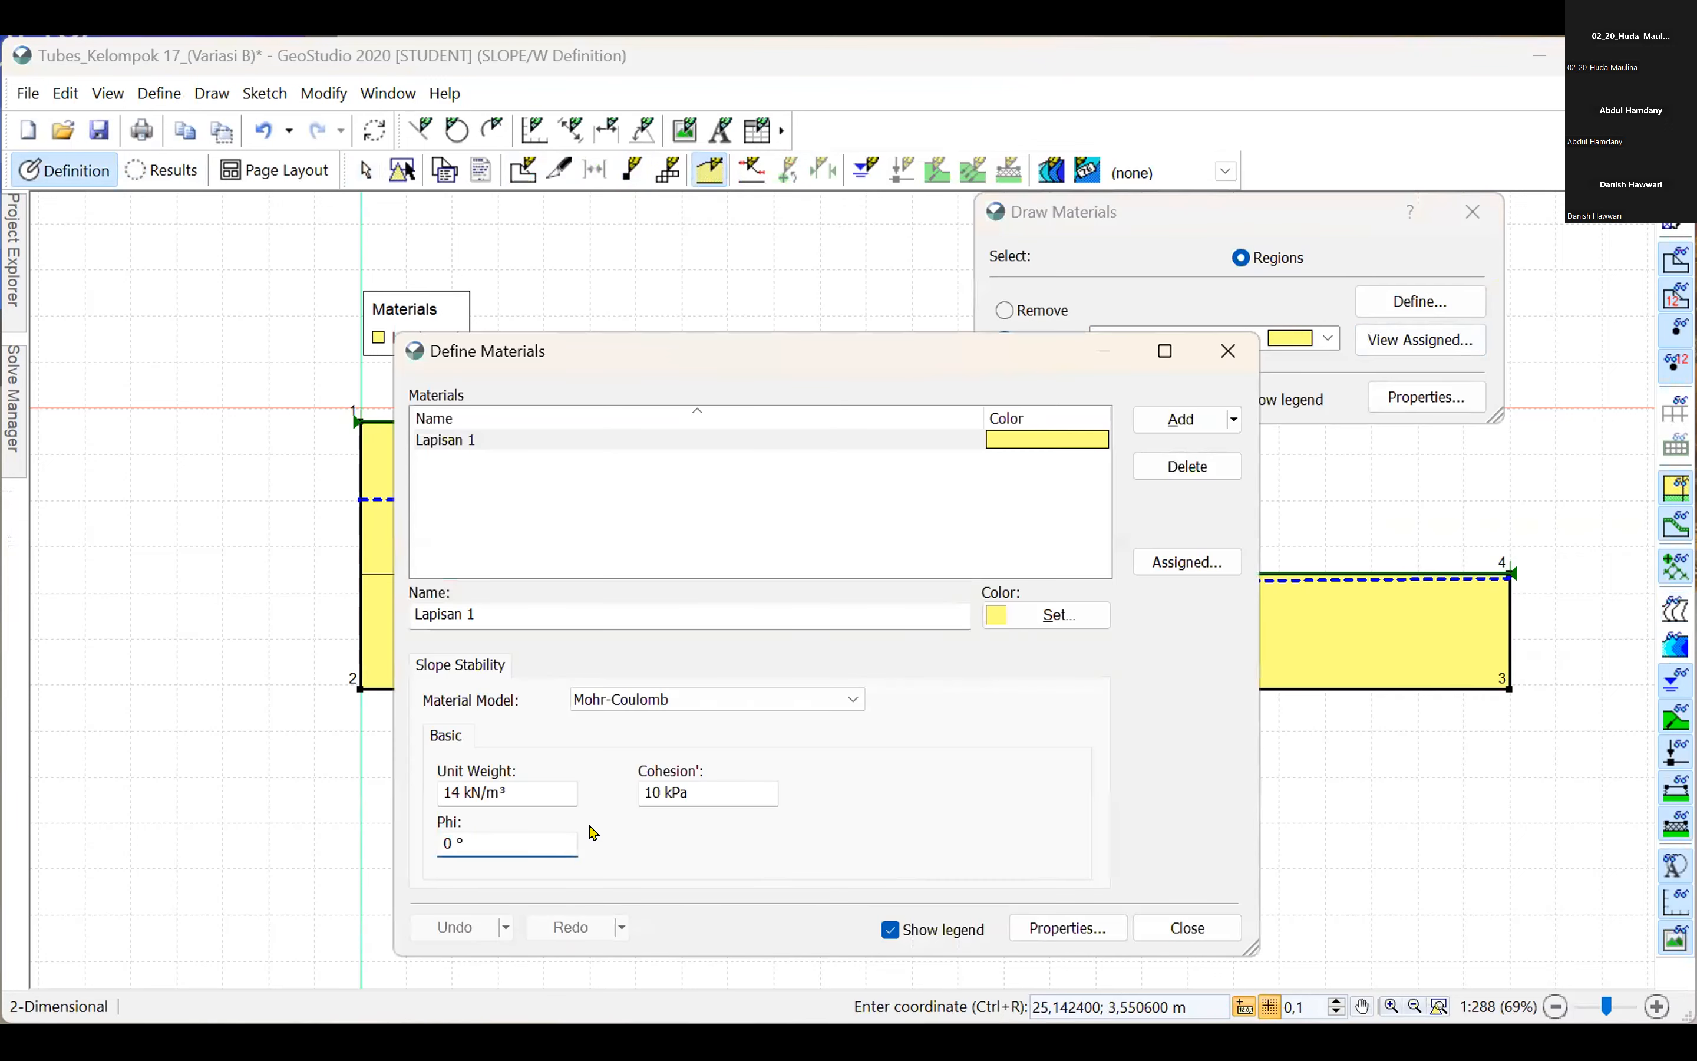
pyautogui.press('BackSpace')
pyautogui.write('5')
pyautogui.click(1185, 926)
pyautogui.click(12, 416)
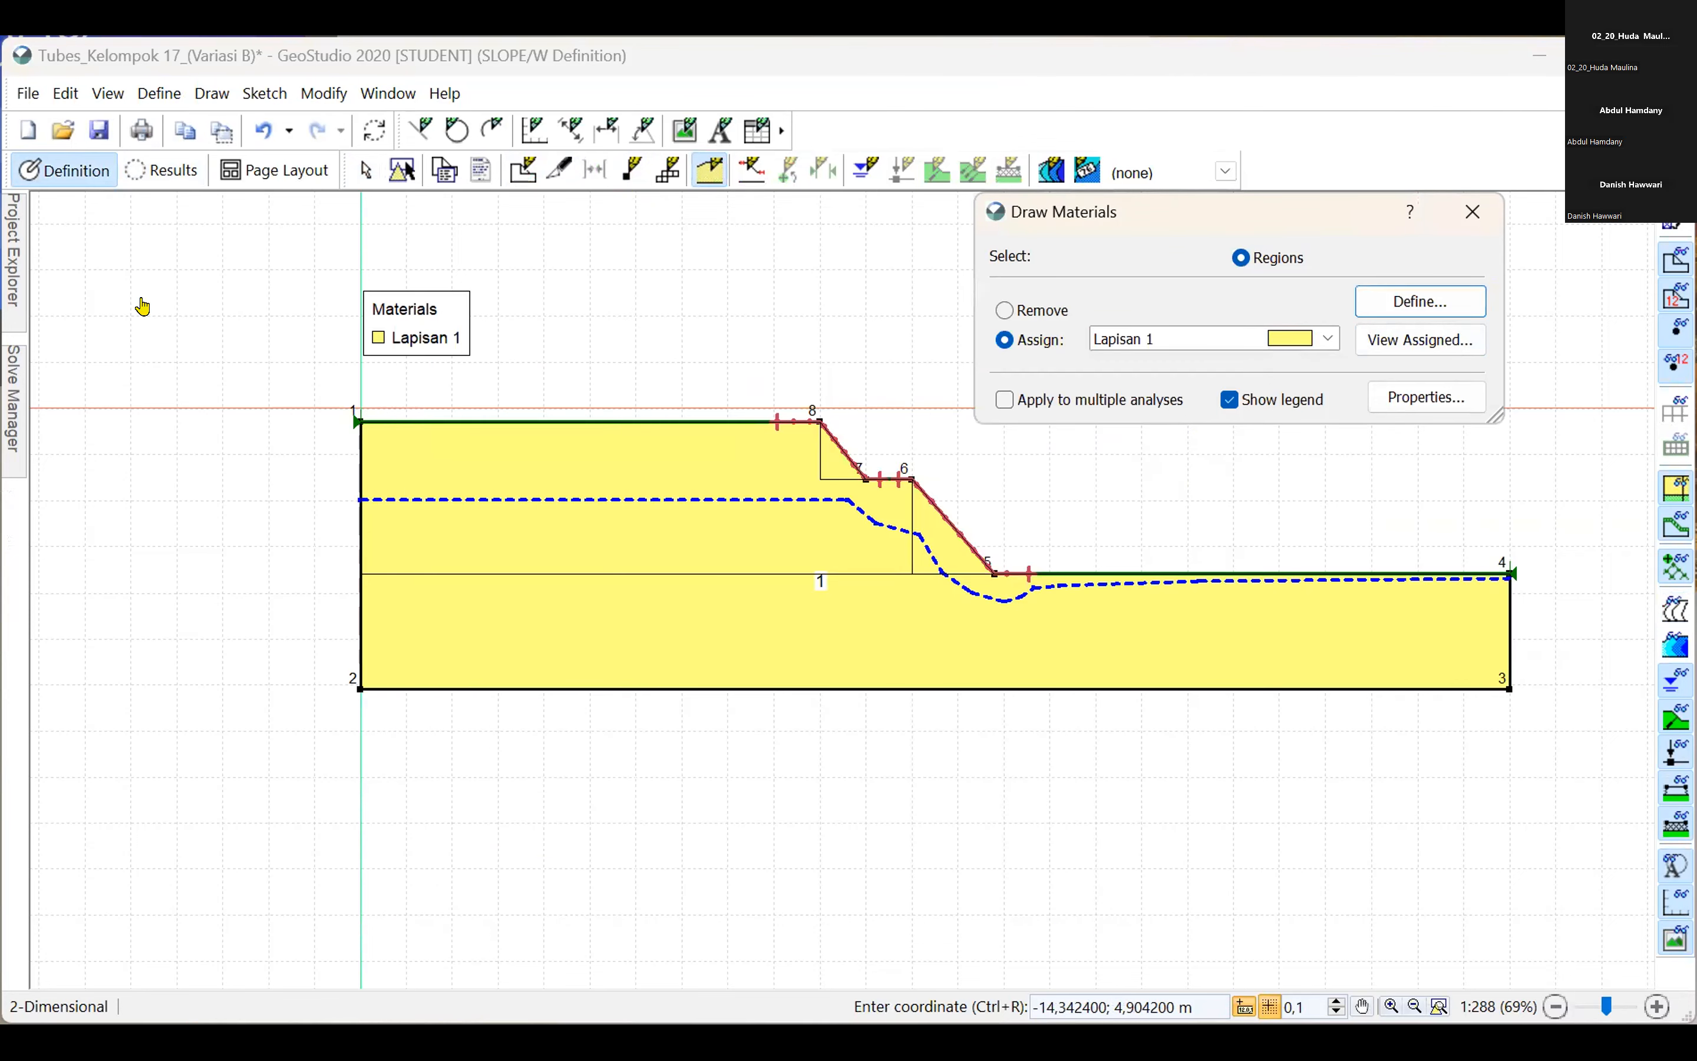
pyautogui.click(82, 255)
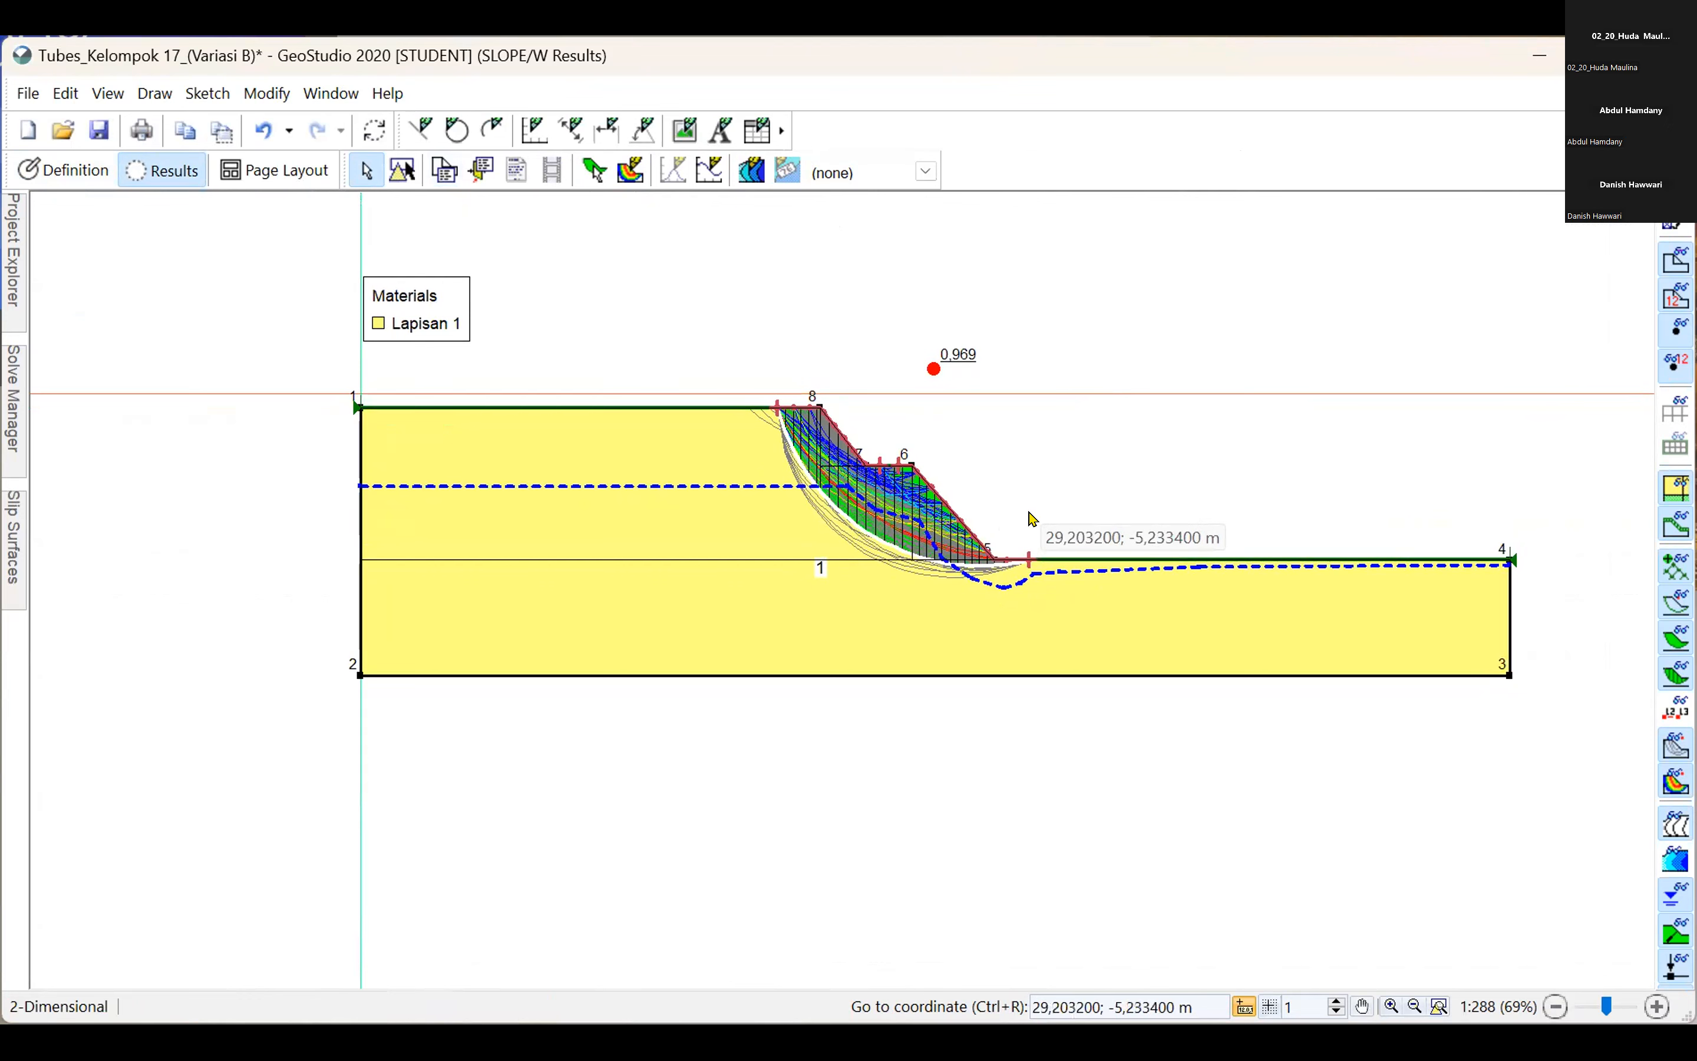
# Extend the slip surface entry range's left point to X 14.9 m and solve the analysis again.
pyautogui.click(64, 171)
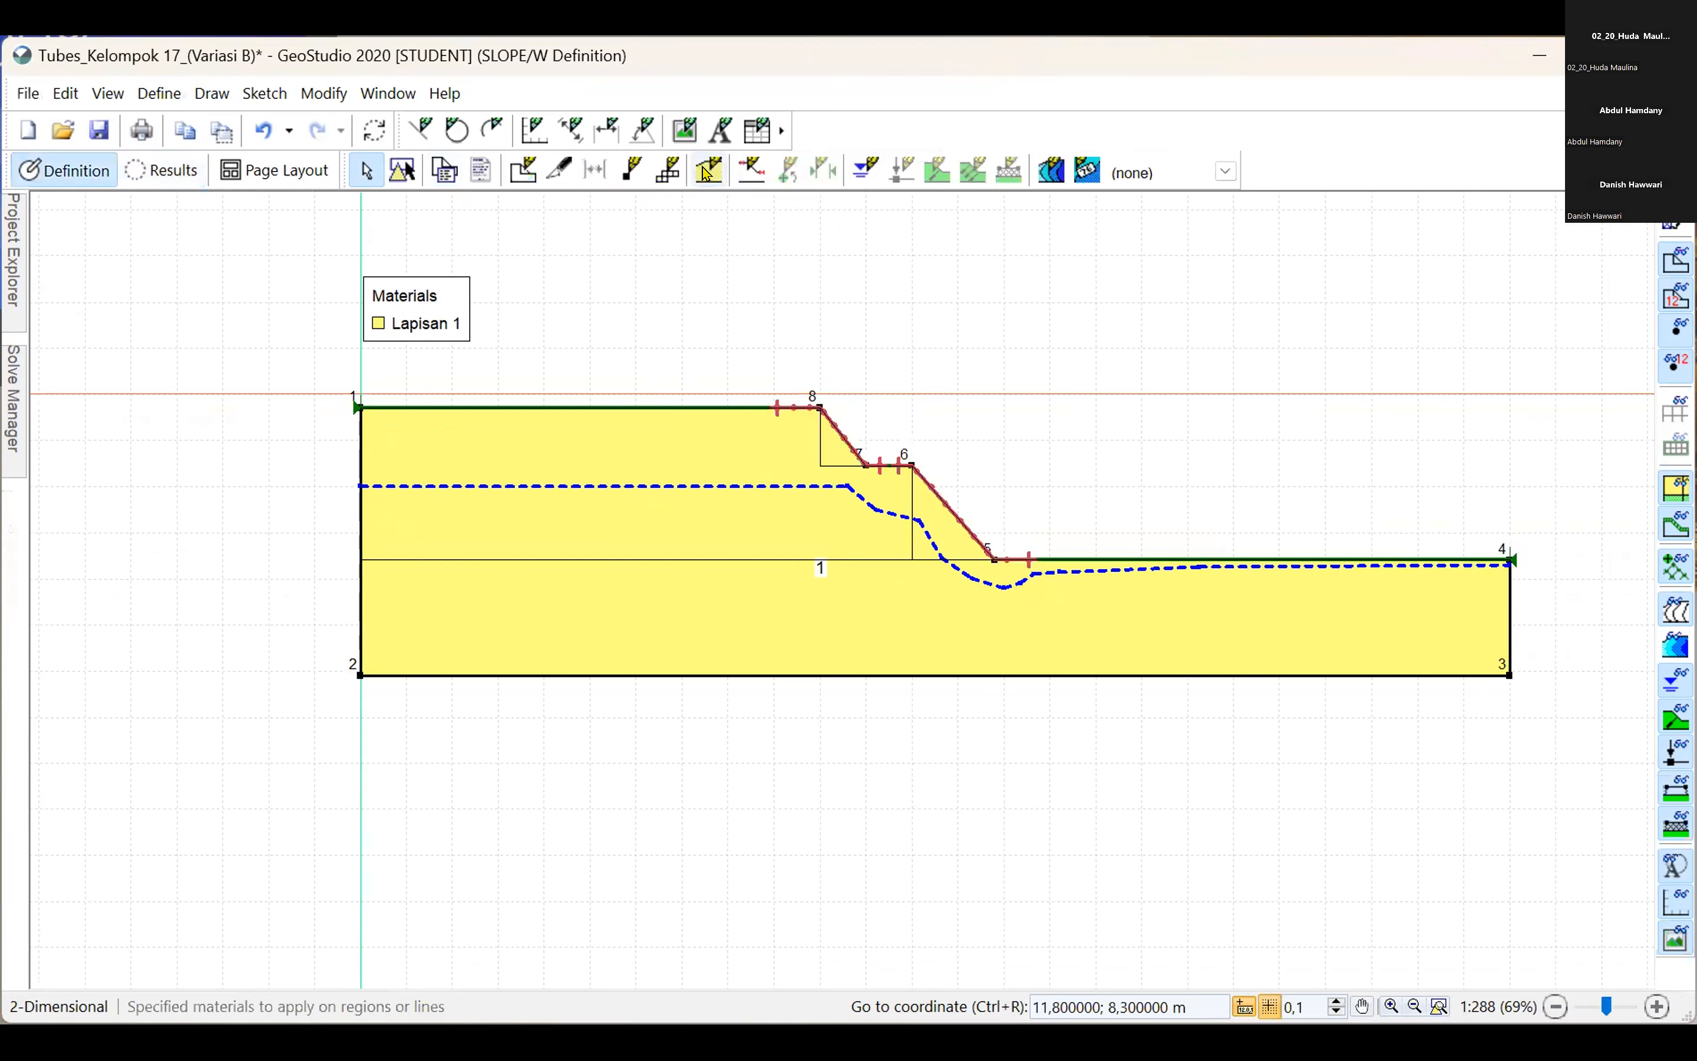
pyautogui.click(748, 174)
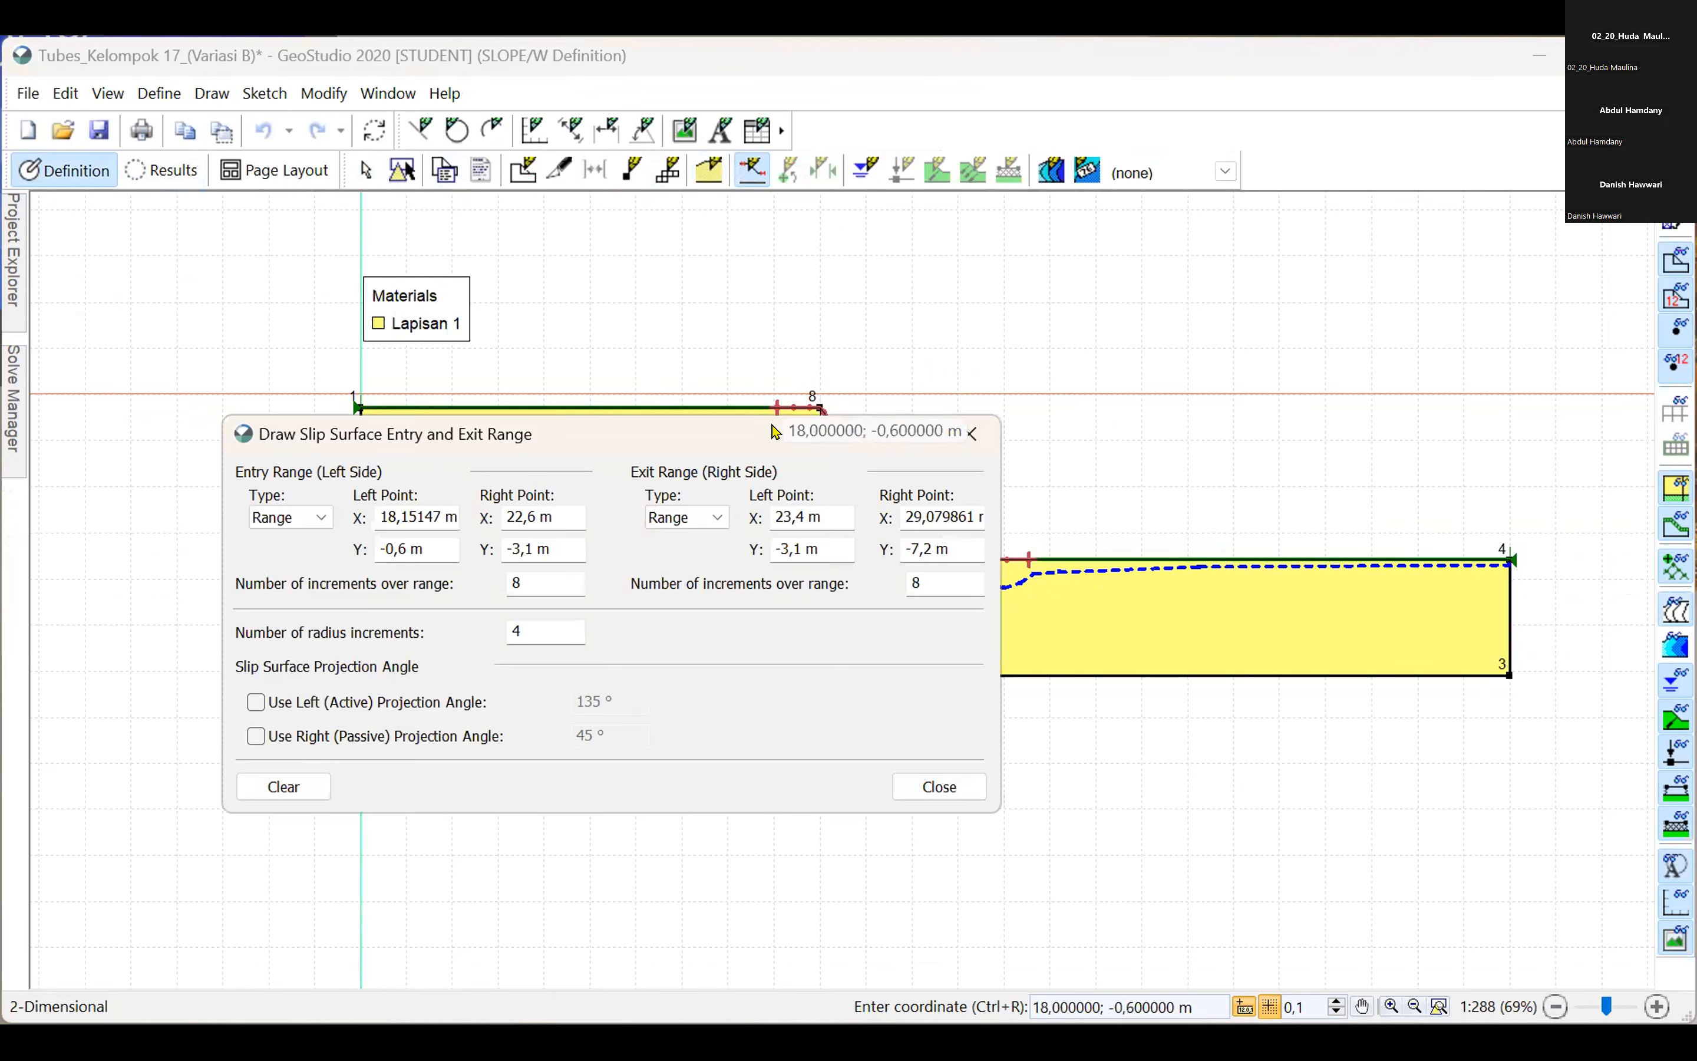
pyautogui.moveTo(775, 433); pyautogui.dragTo(701, 408)
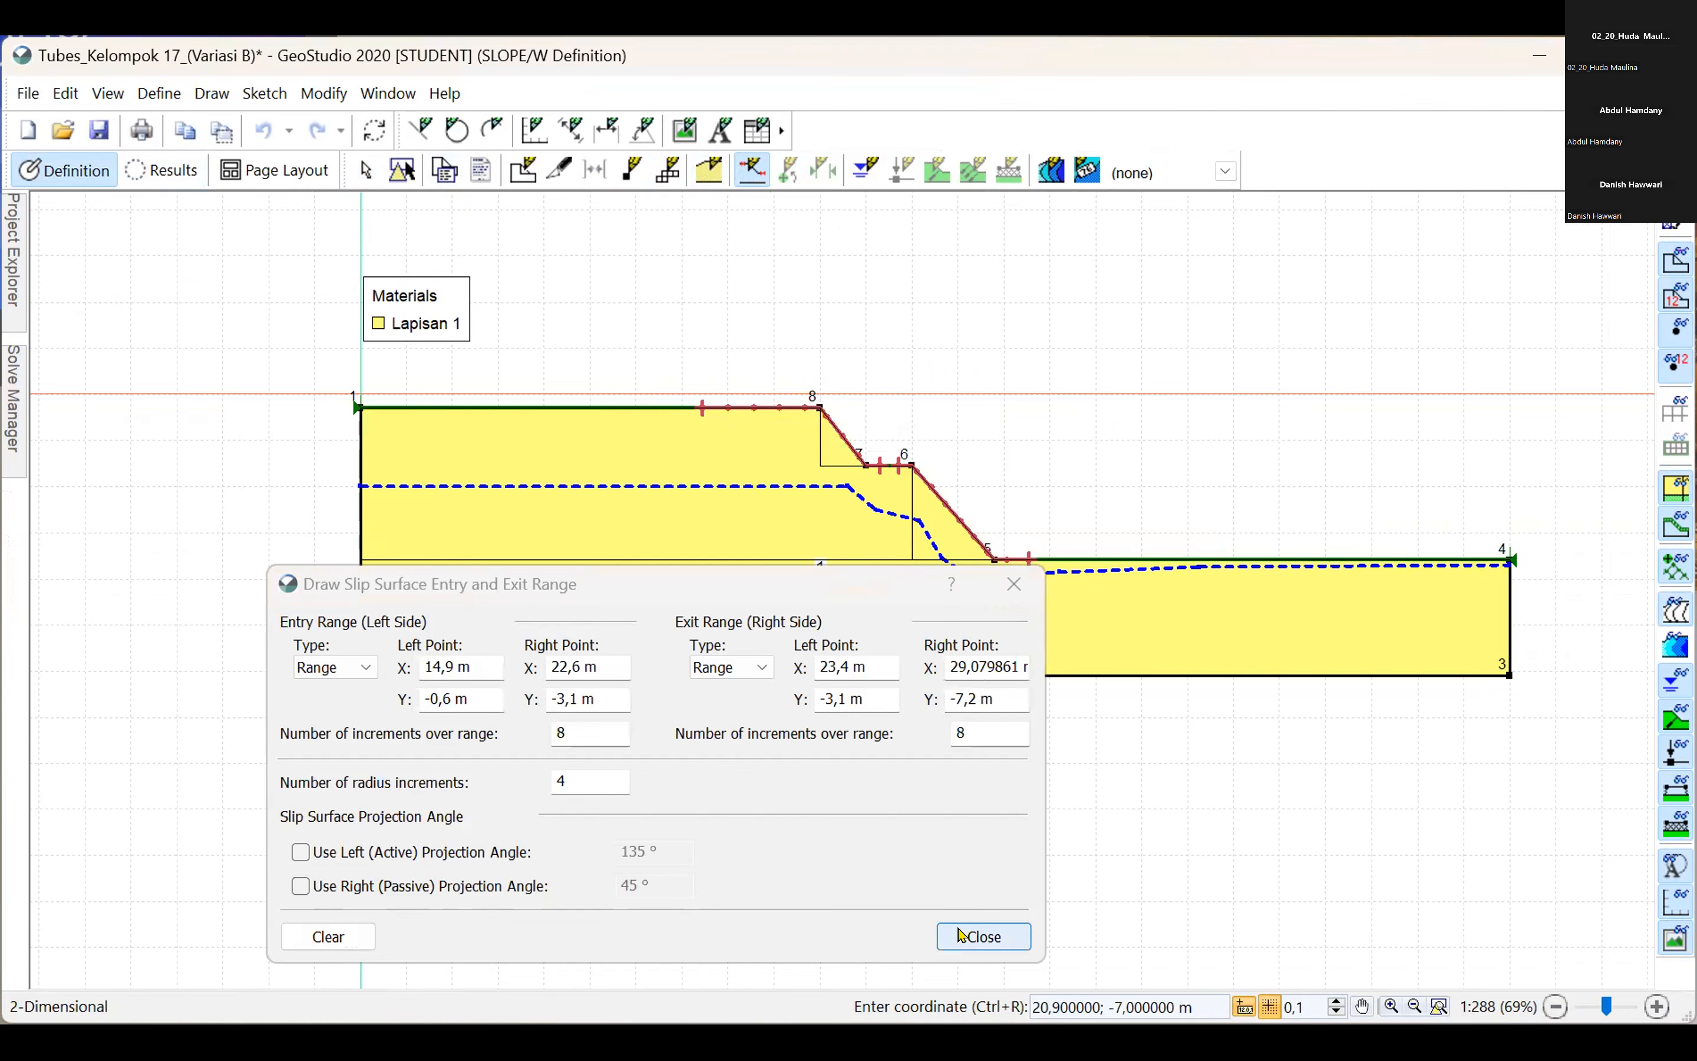
pyautogui.press('Escape')
pyautogui.moveTo(12, 414)
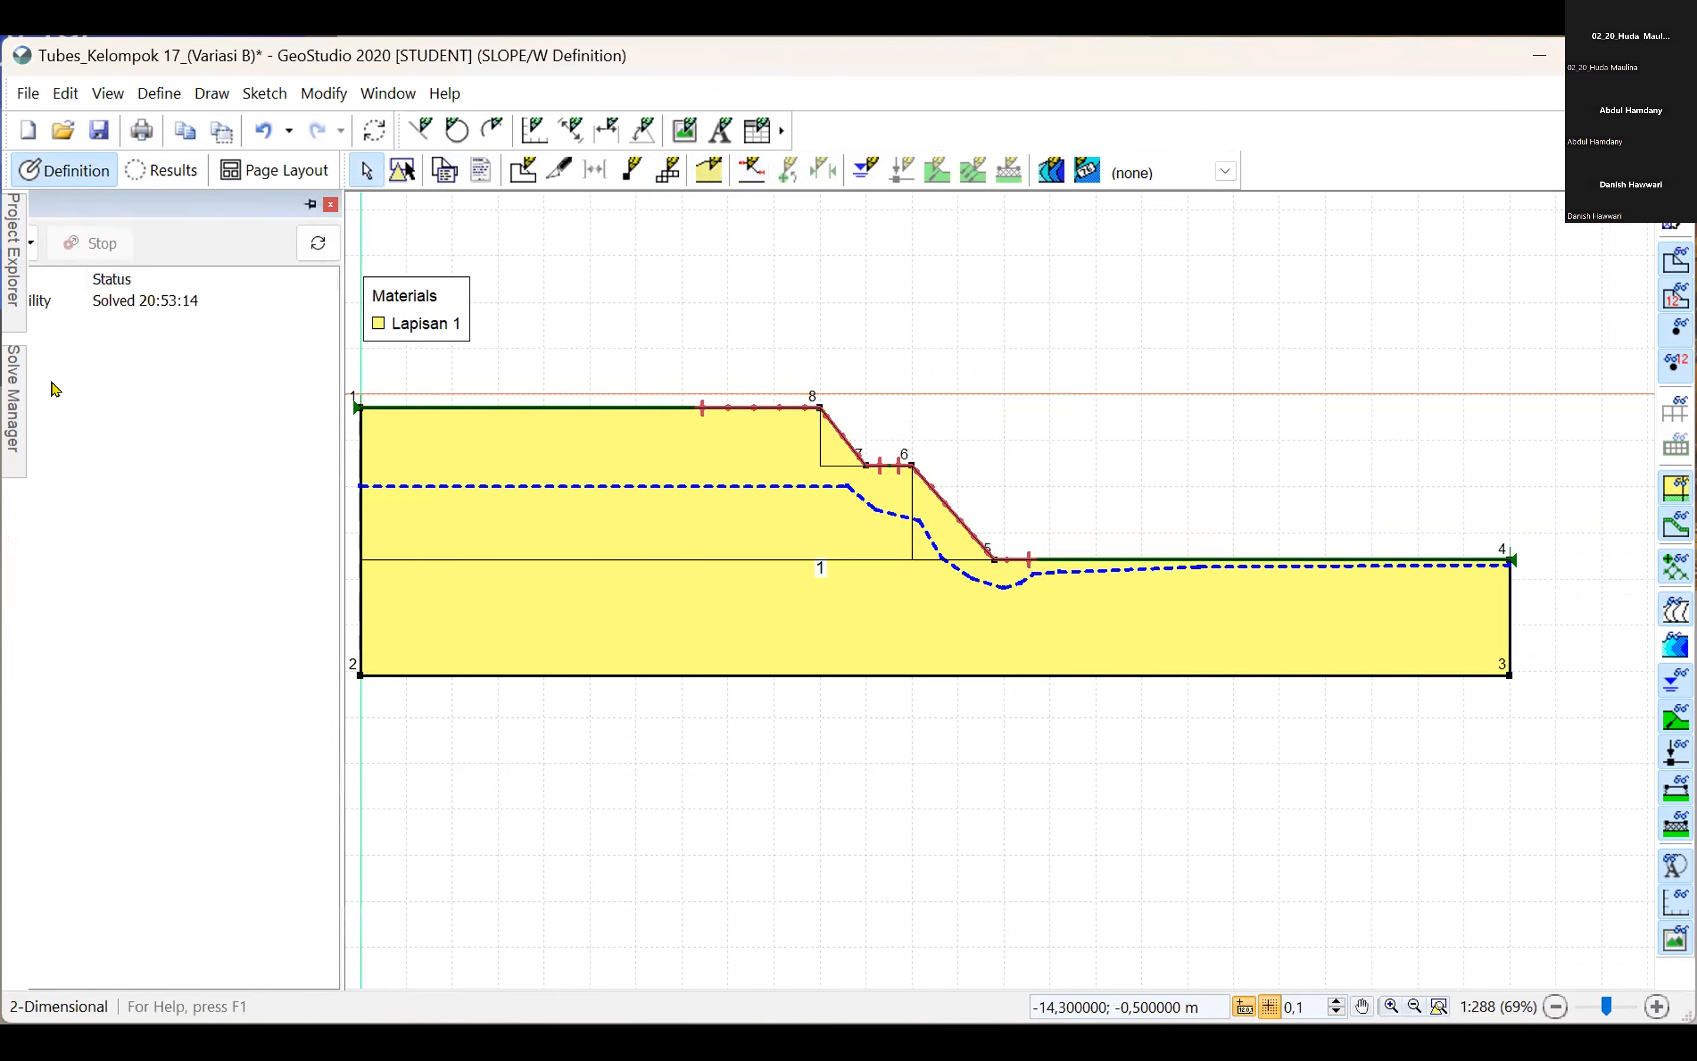
pyautogui.click(80, 244)
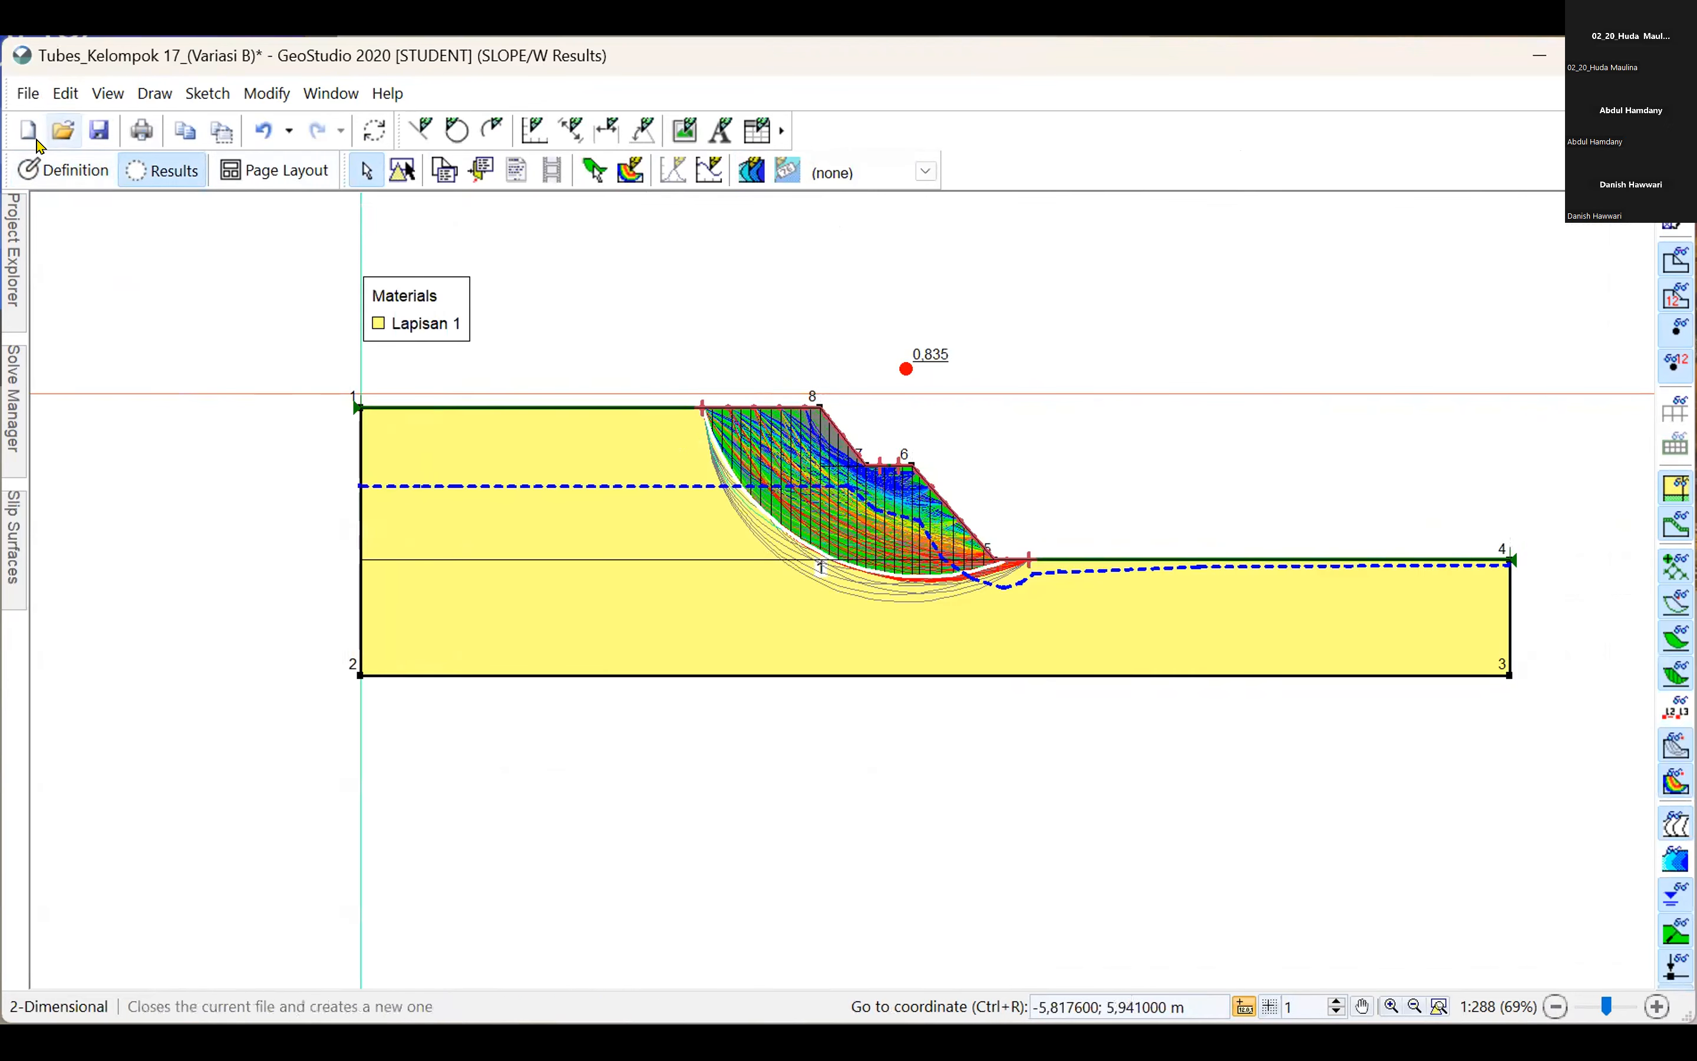
# Widen the slip surface ranges, moving the entry's left point to X 10 m and the exit's right point to X 33.6 m.
pyautogui.click(63, 170)
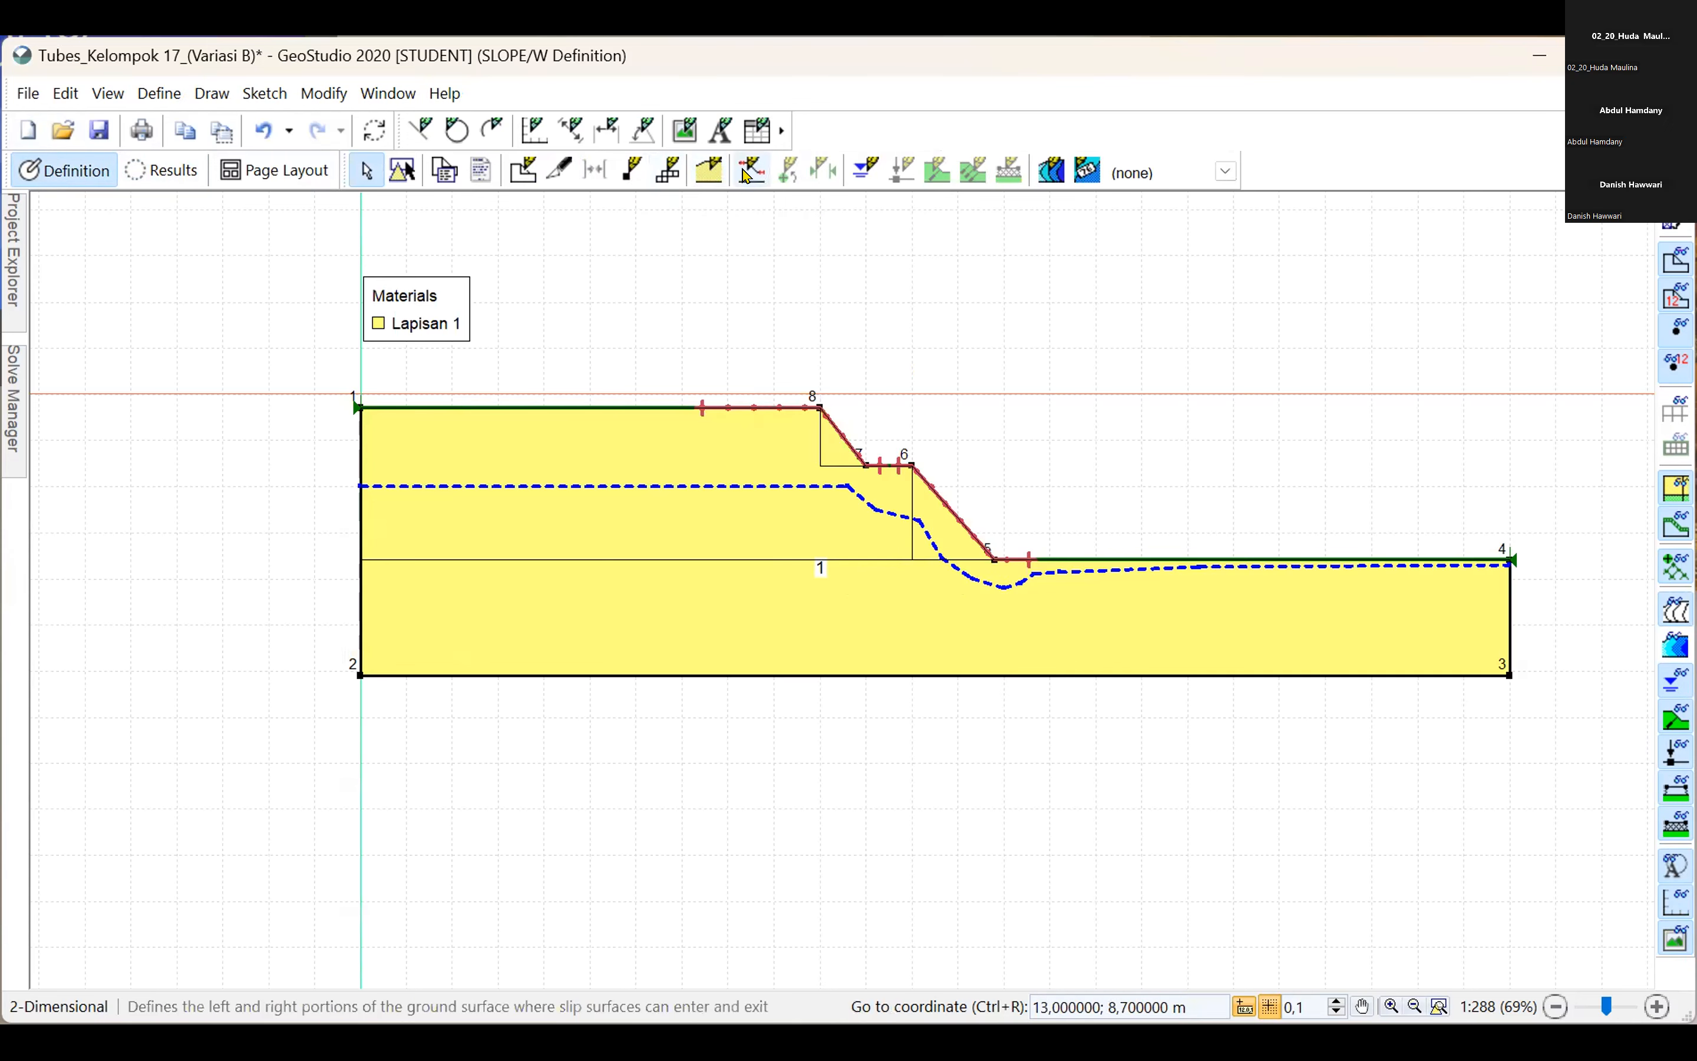
pyautogui.click(744, 174)
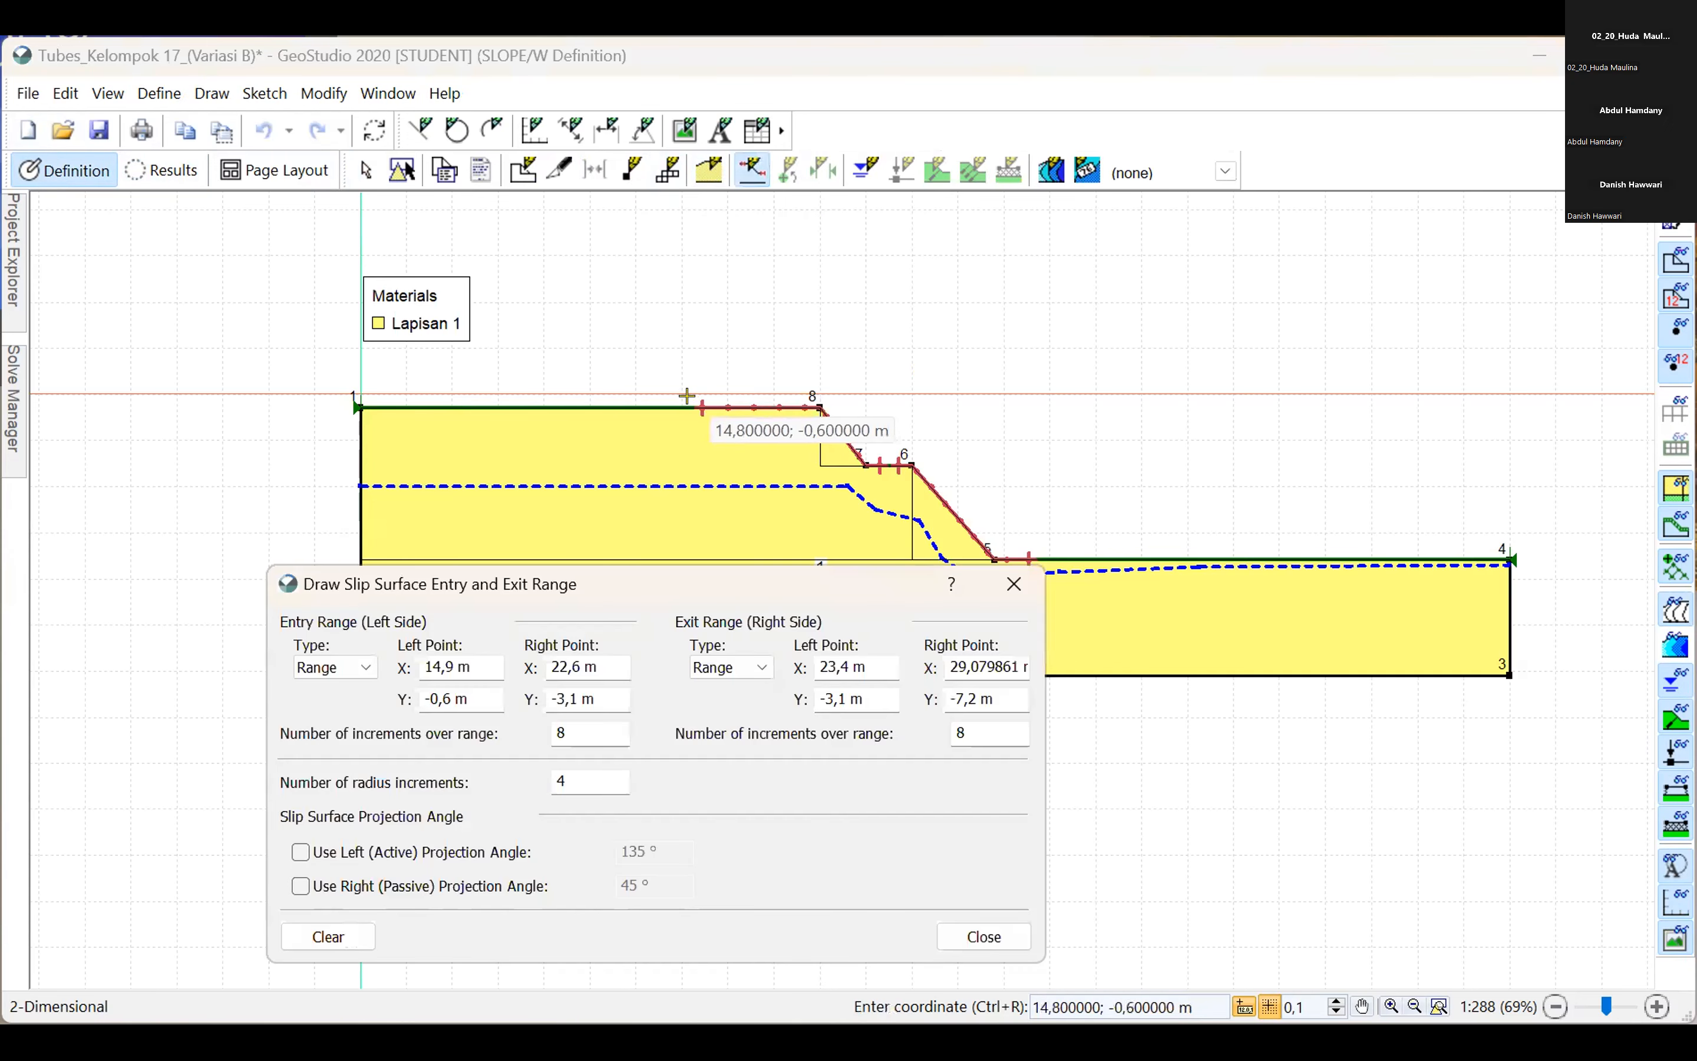
pyautogui.moveTo(577, 399); pyautogui.dragTo(575, 401)
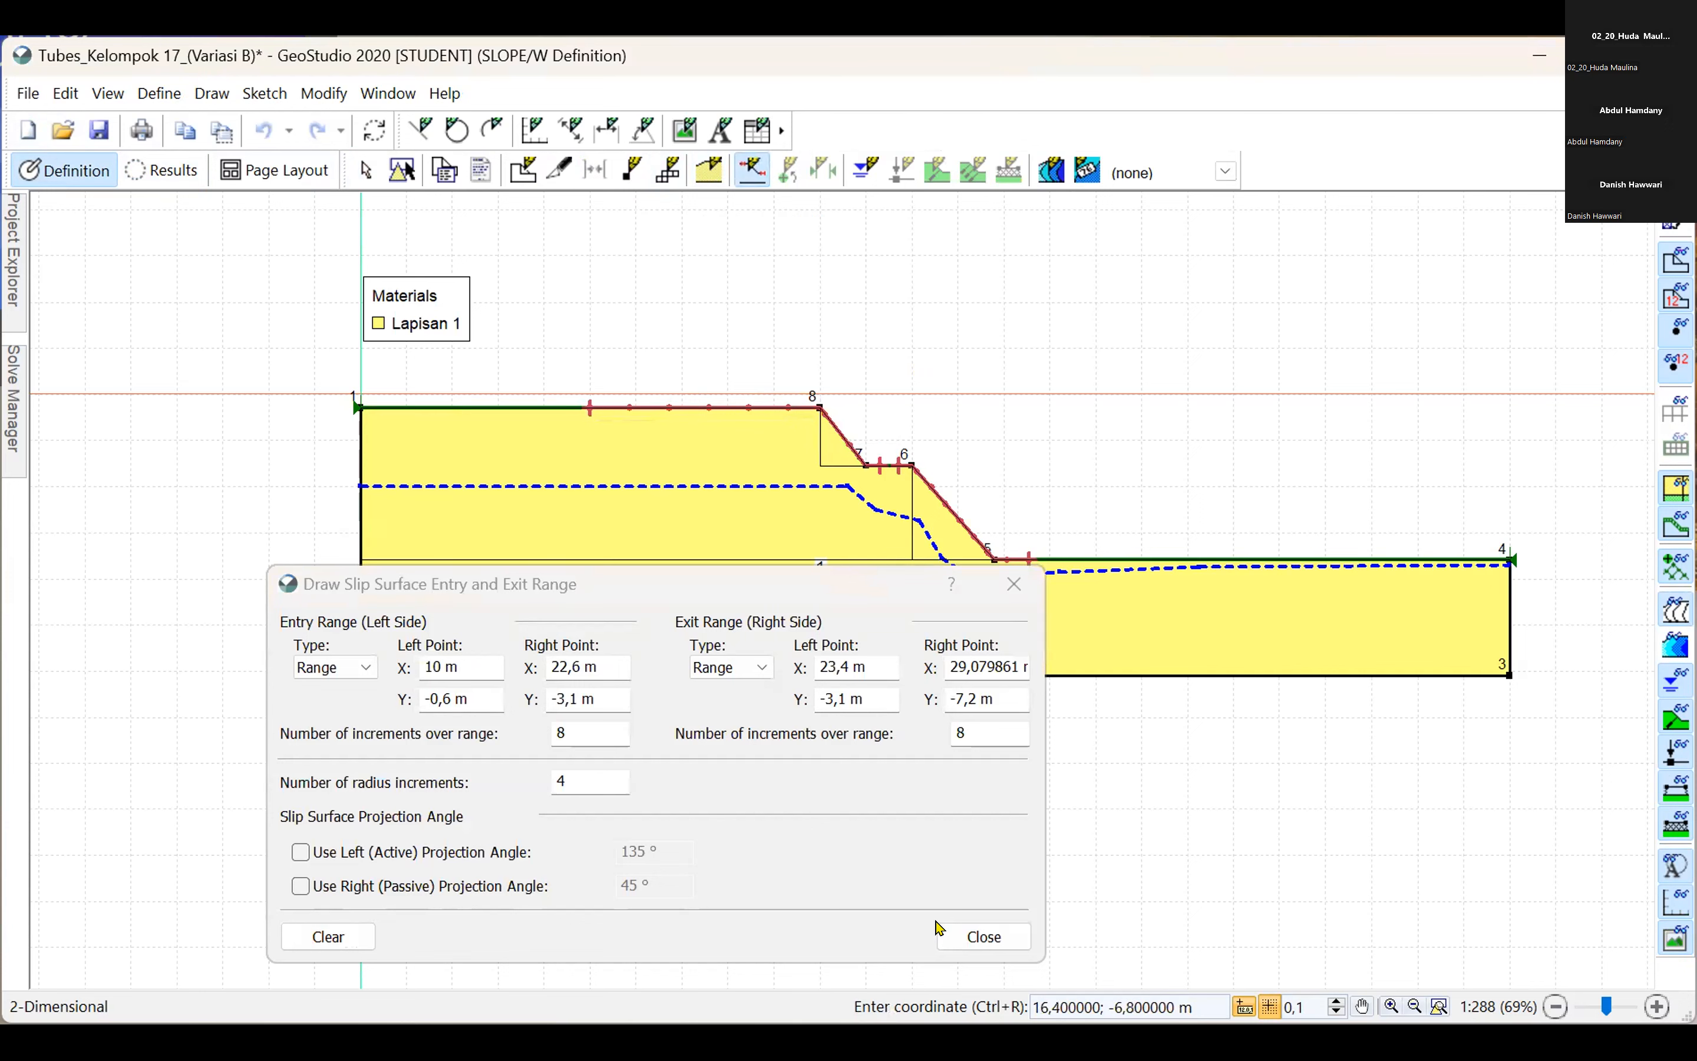
pyautogui.click(982, 937)
pyautogui.moveTo(17, 406)
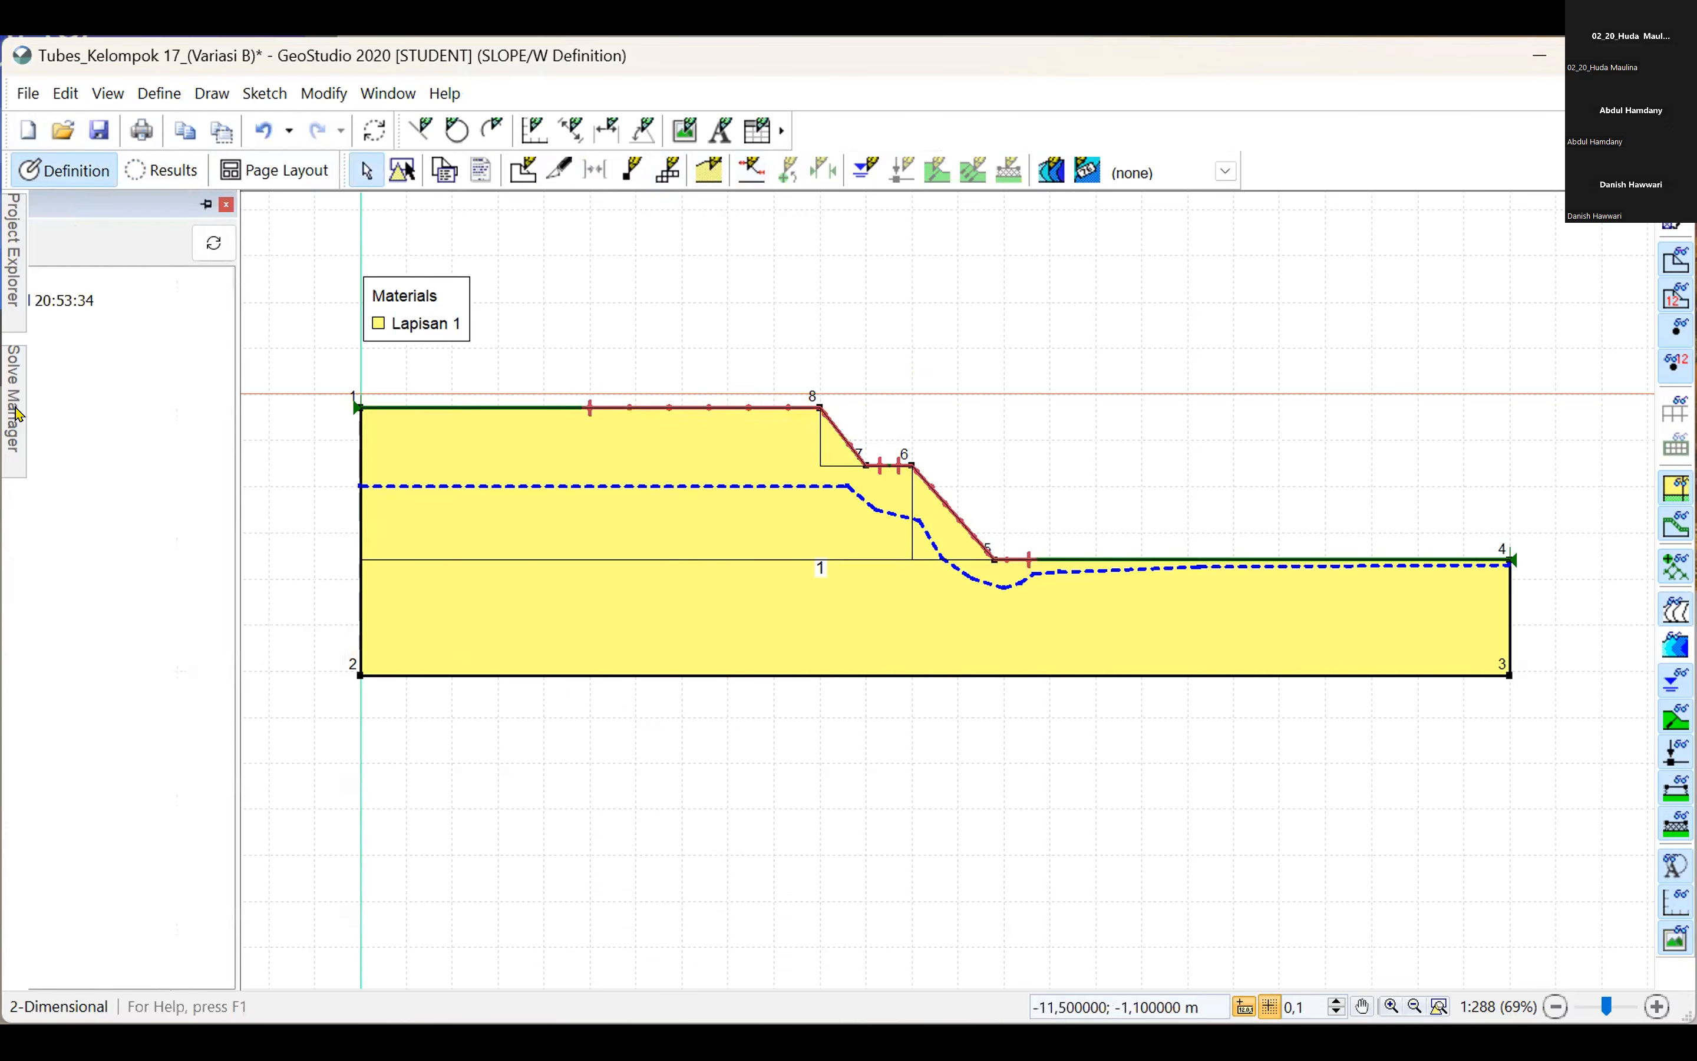
pyautogui.click(752, 170)
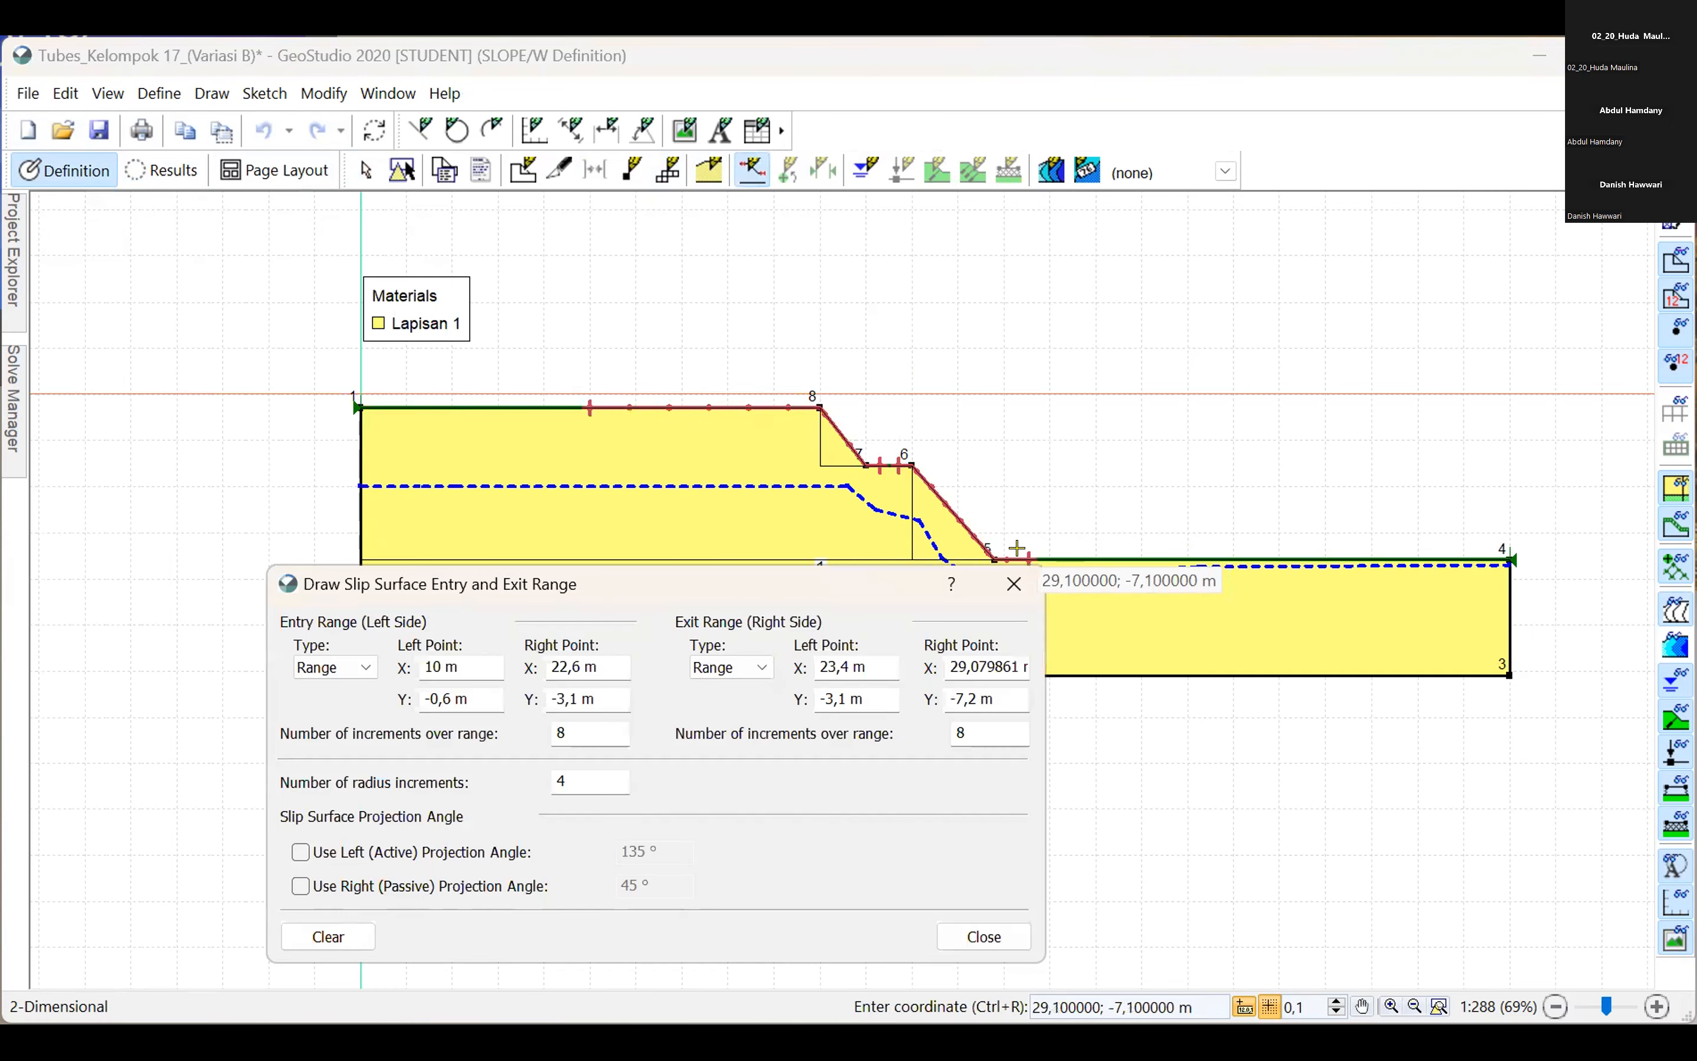
pyautogui.moveTo(1029, 560); pyautogui.dragTo(1119, 555)
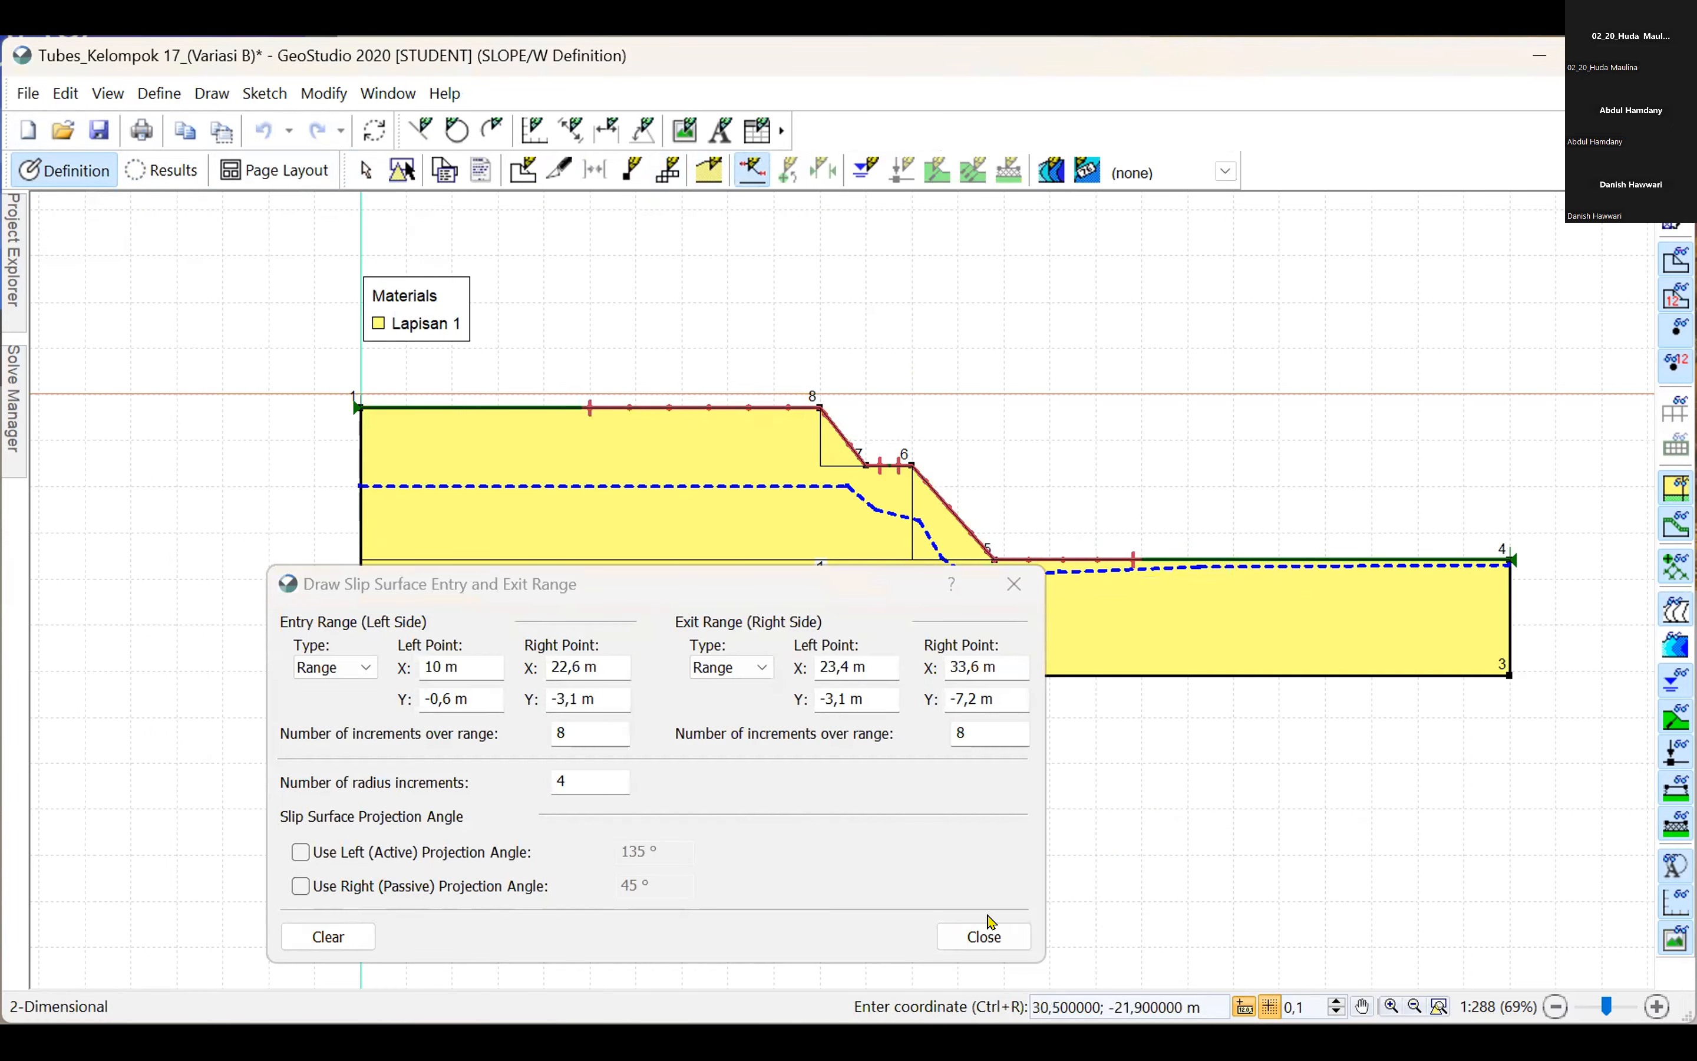
# Solve the analysis with the new entry and exit ranges and view the slip surfaces across the whole slope.
pyautogui.click(10, 414)
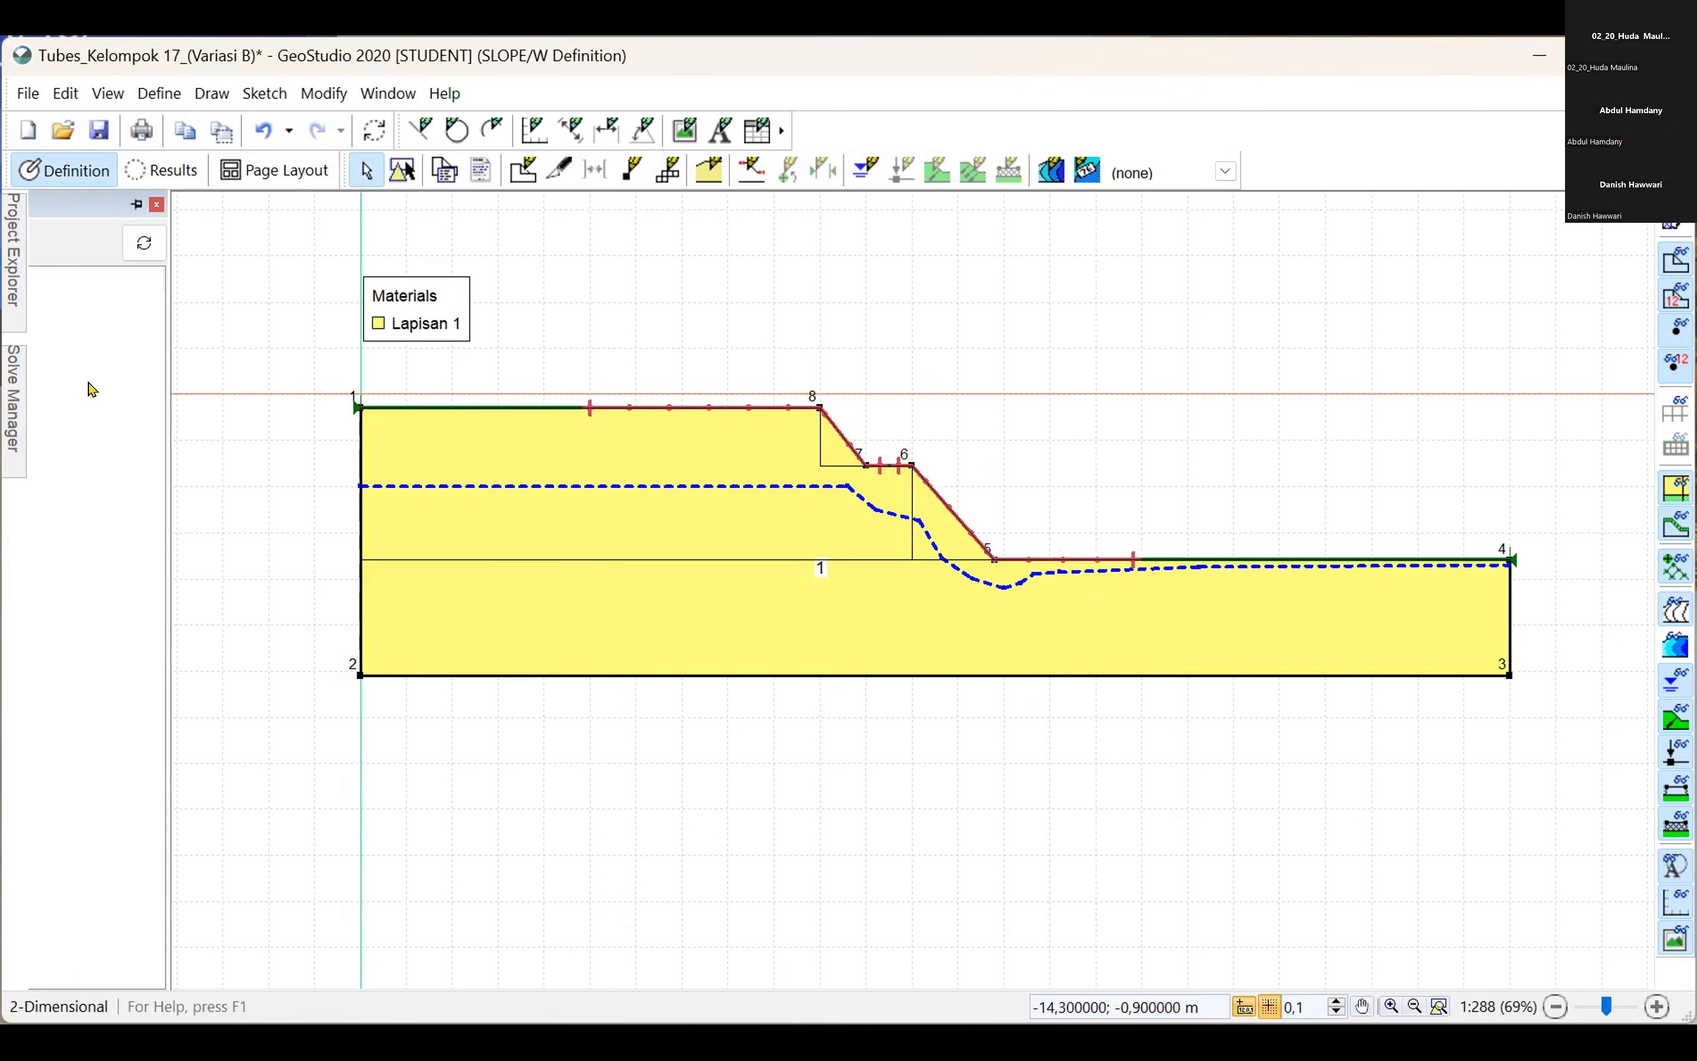
pyautogui.click(74, 239)
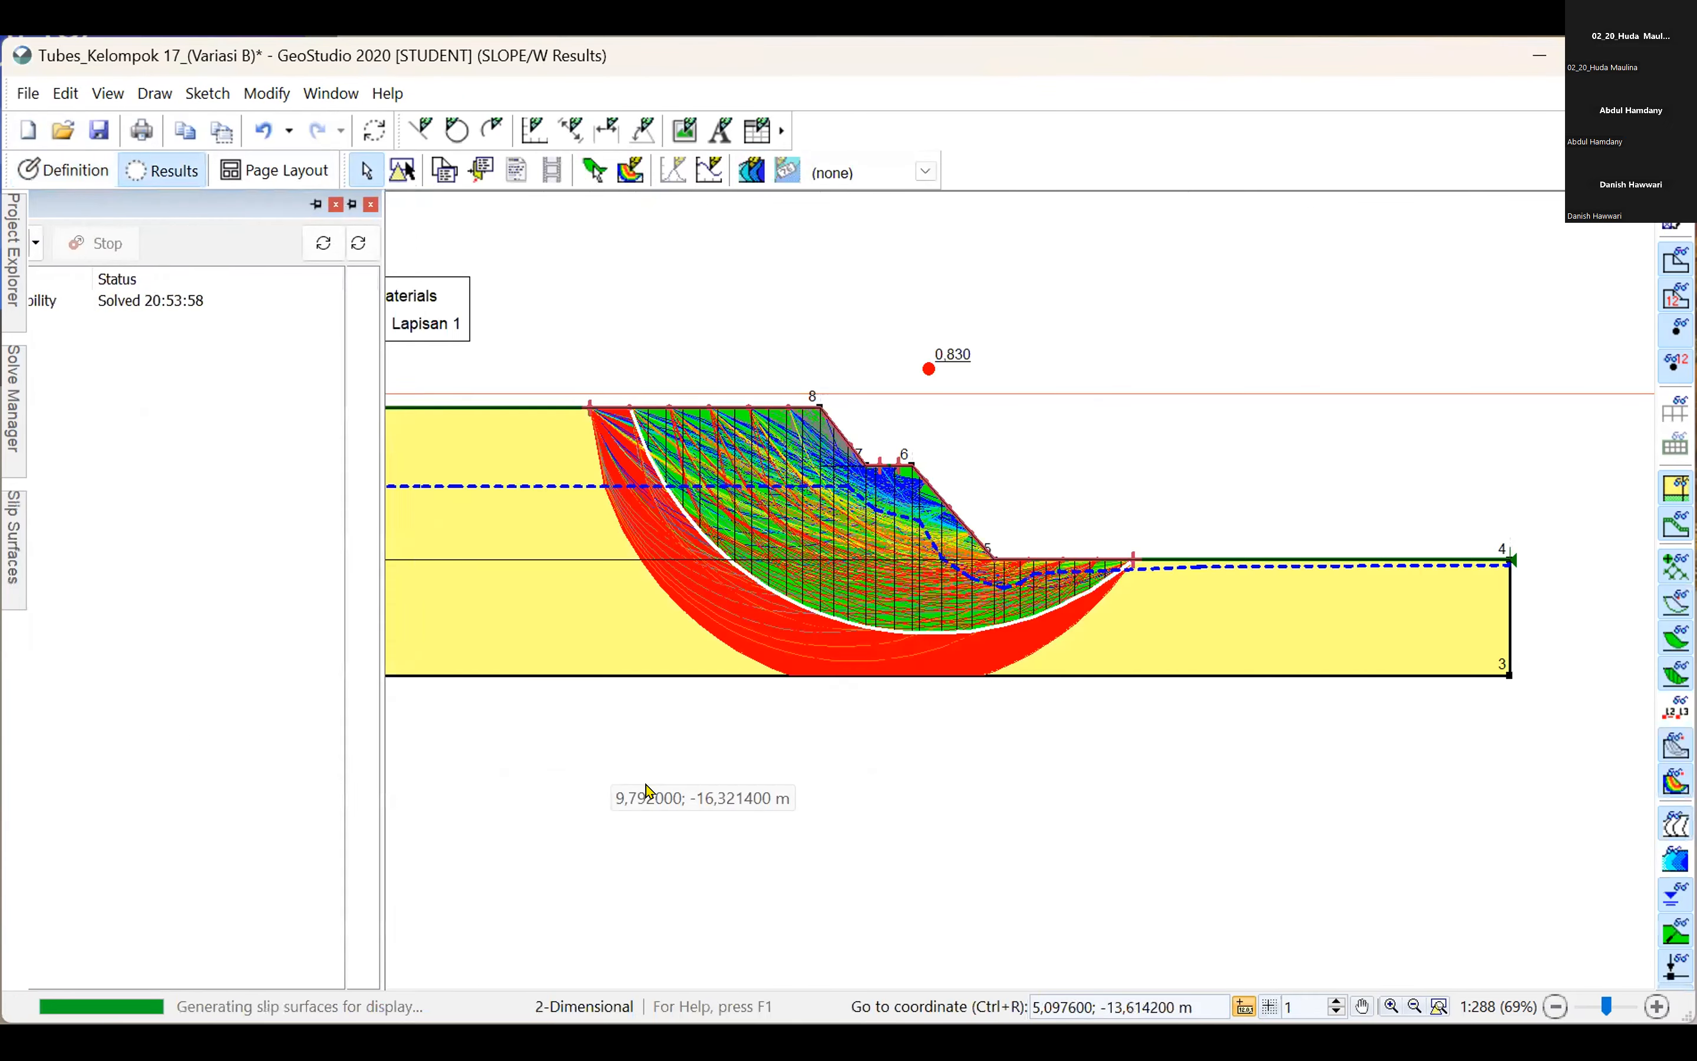
pyautogui.scroll(-1, 1060, 716)
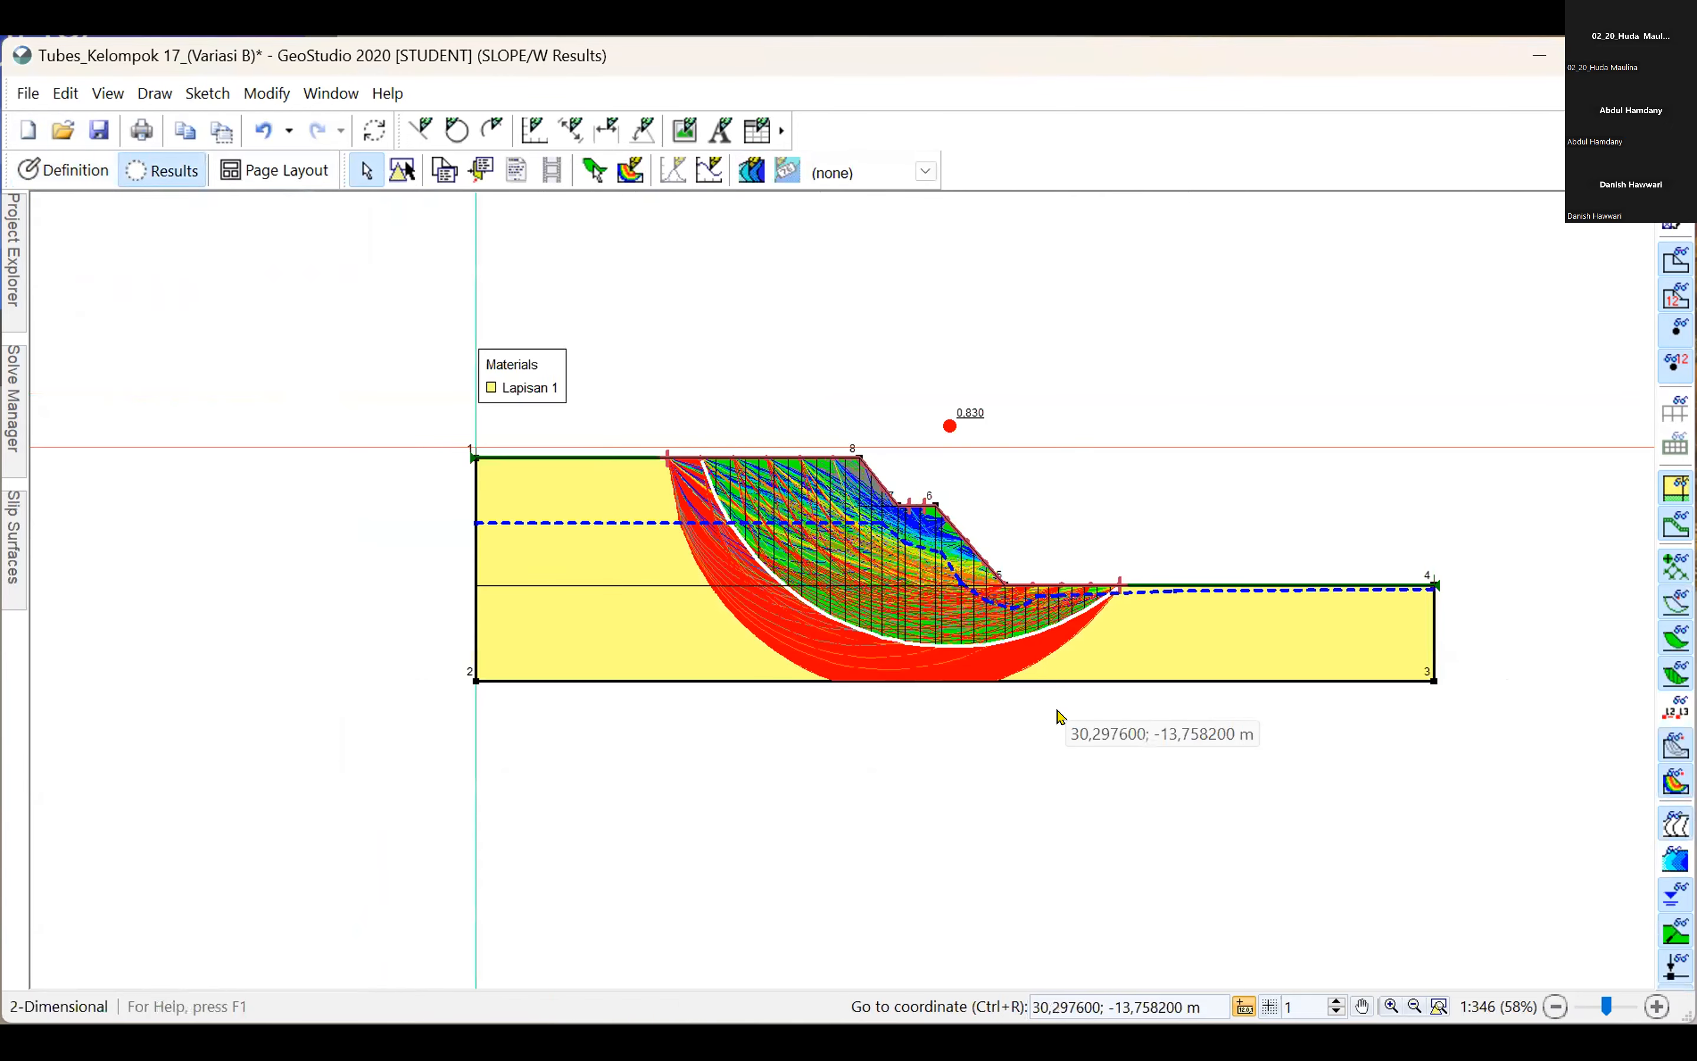
pyautogui.moveTo(1040, 697); pyautogui.dragTo(1044, 663)
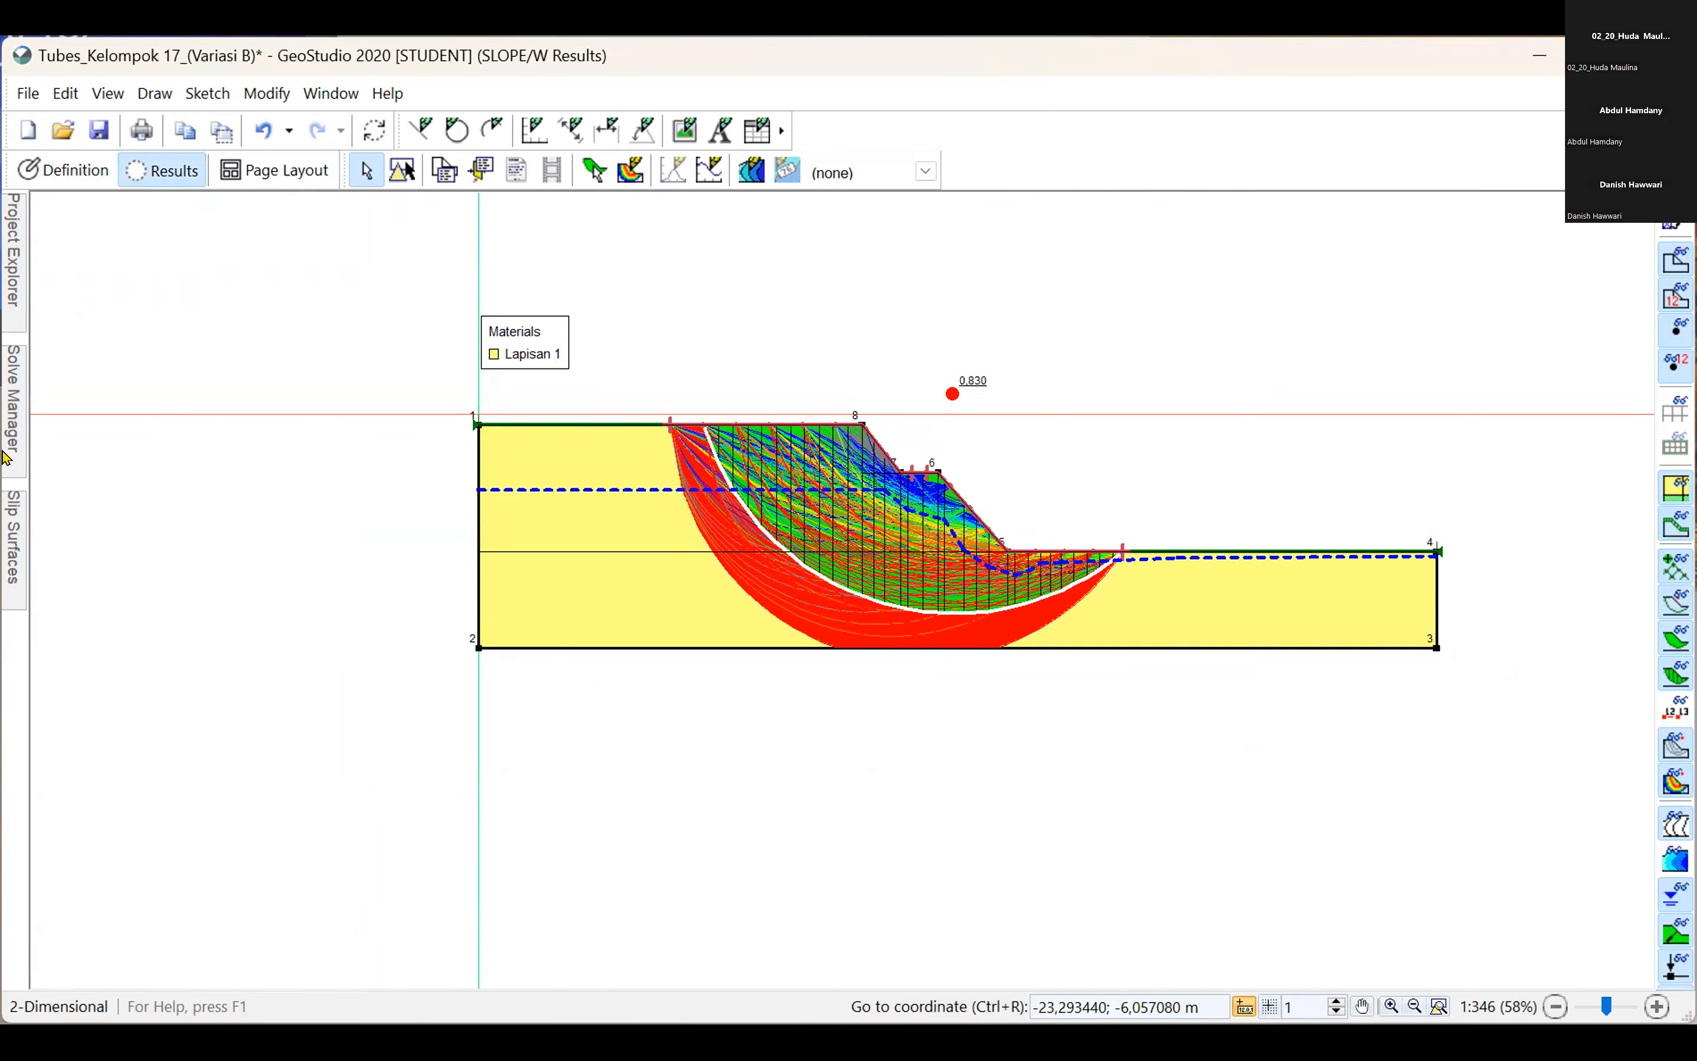
pyautogui.moveTo(1104, 425); pyautogui.dragTo(1063, 515)
pyautogui.scroll(1, 984, 468)
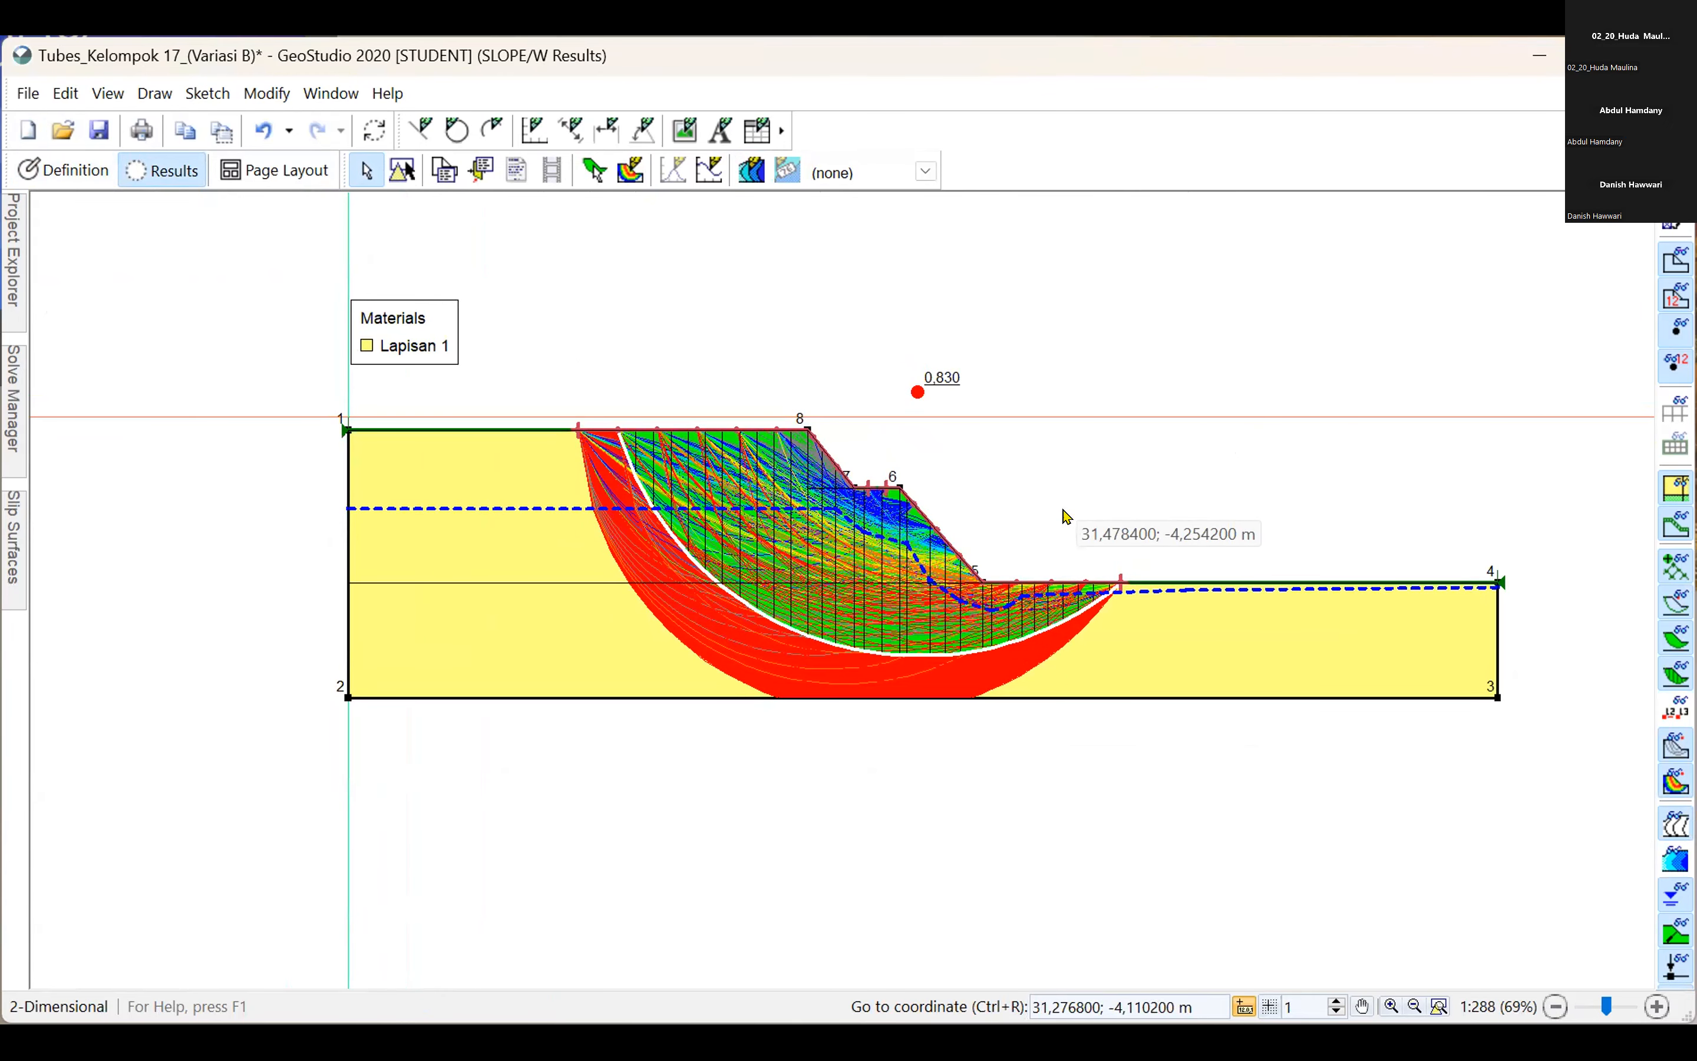